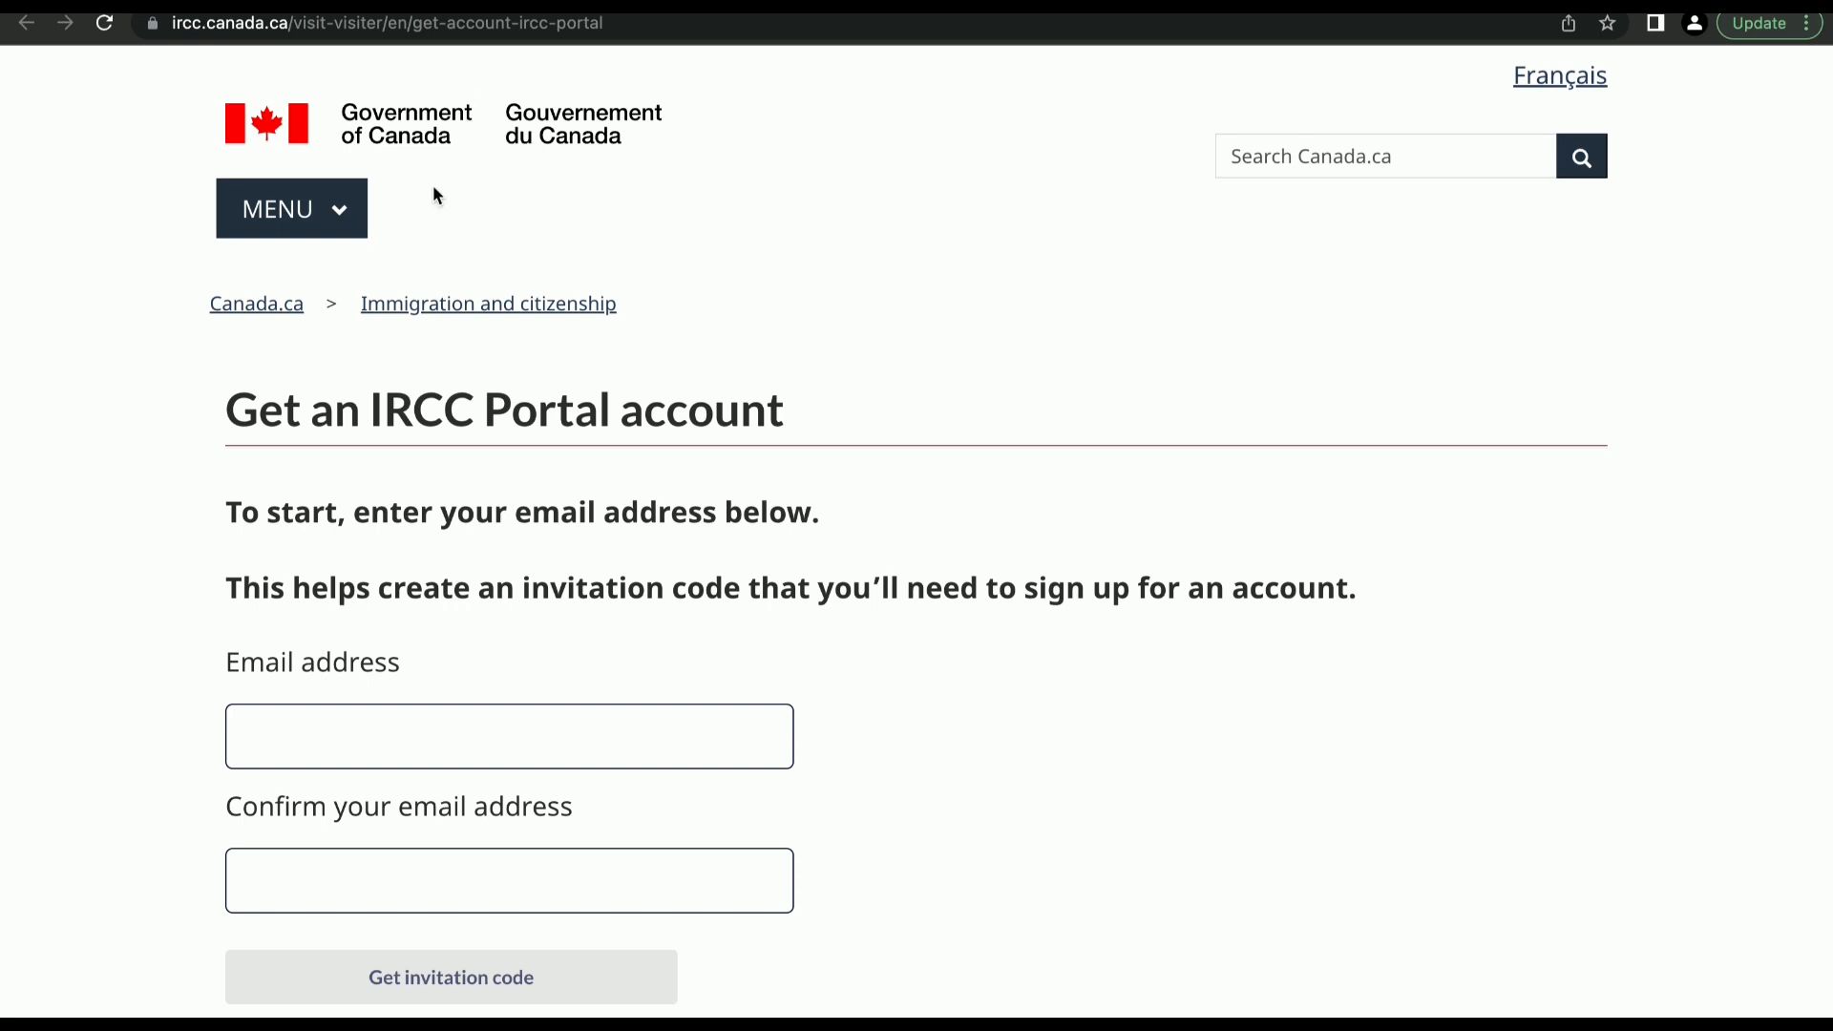
# Enter the applicant's email address in both email fields and request an invitation code
pyautogui.click(300, 730)
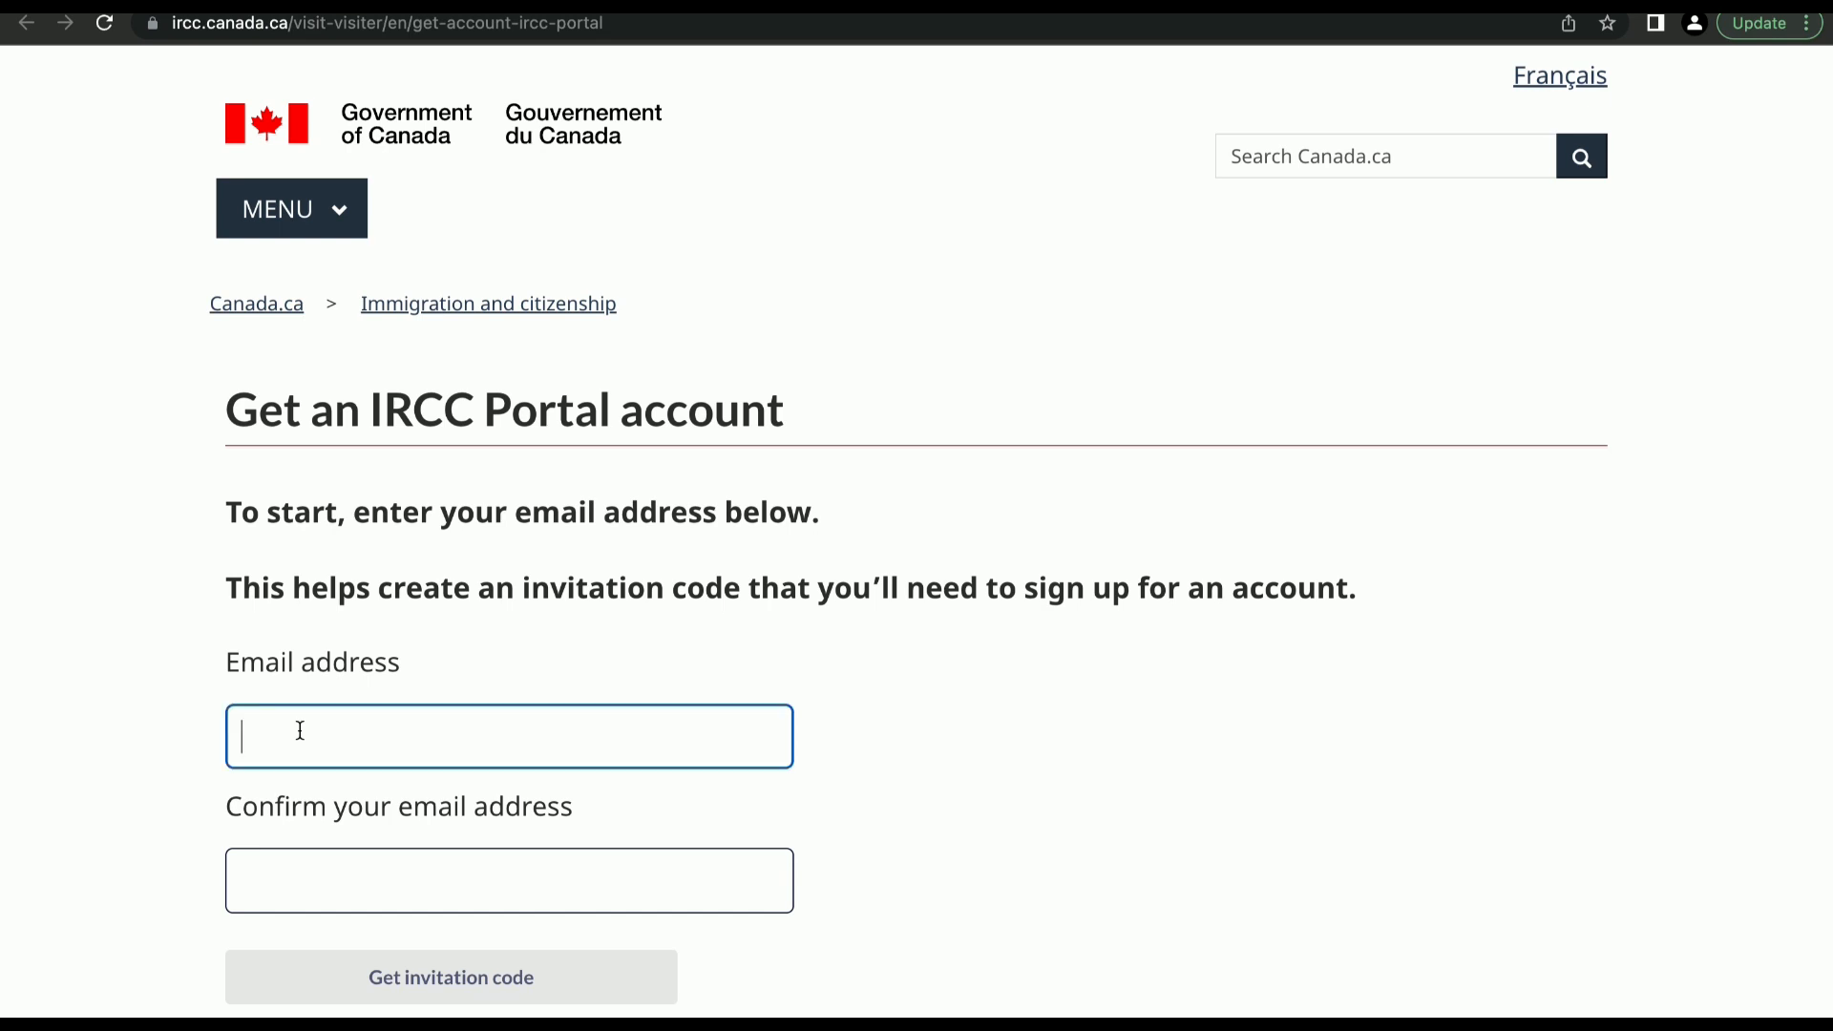
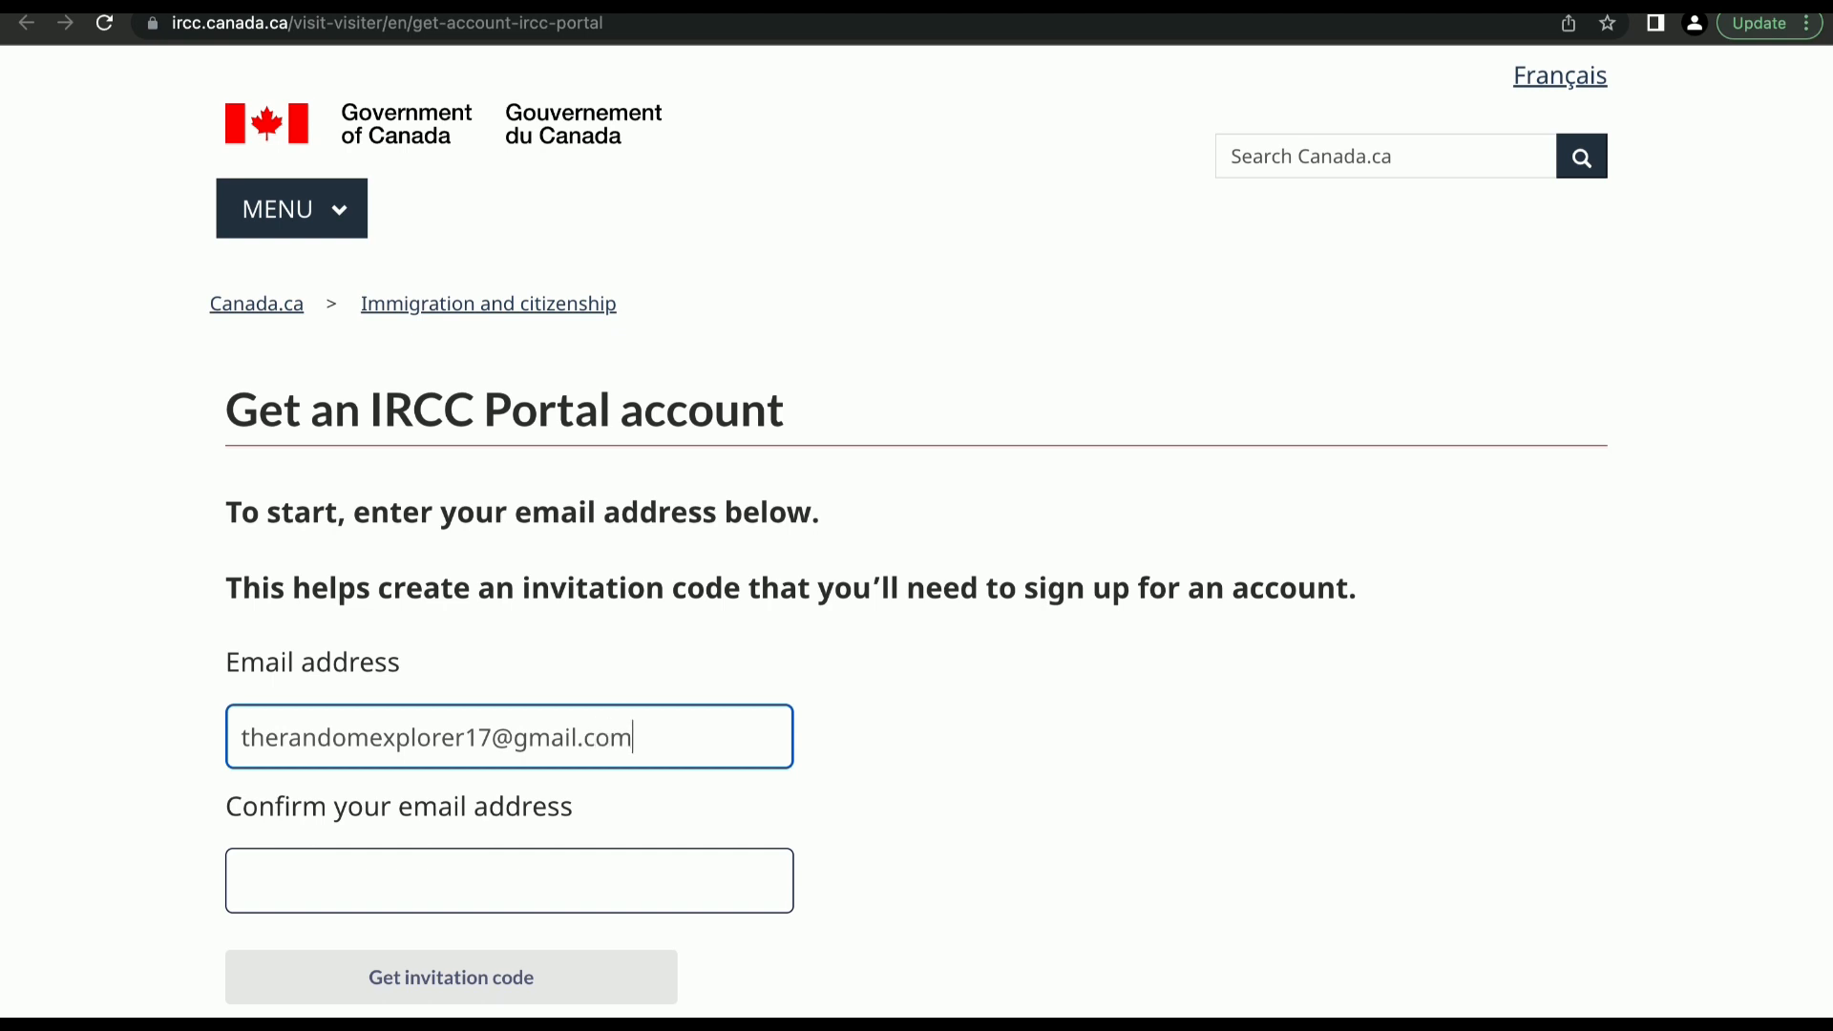
pyautogui.click(348, 881)
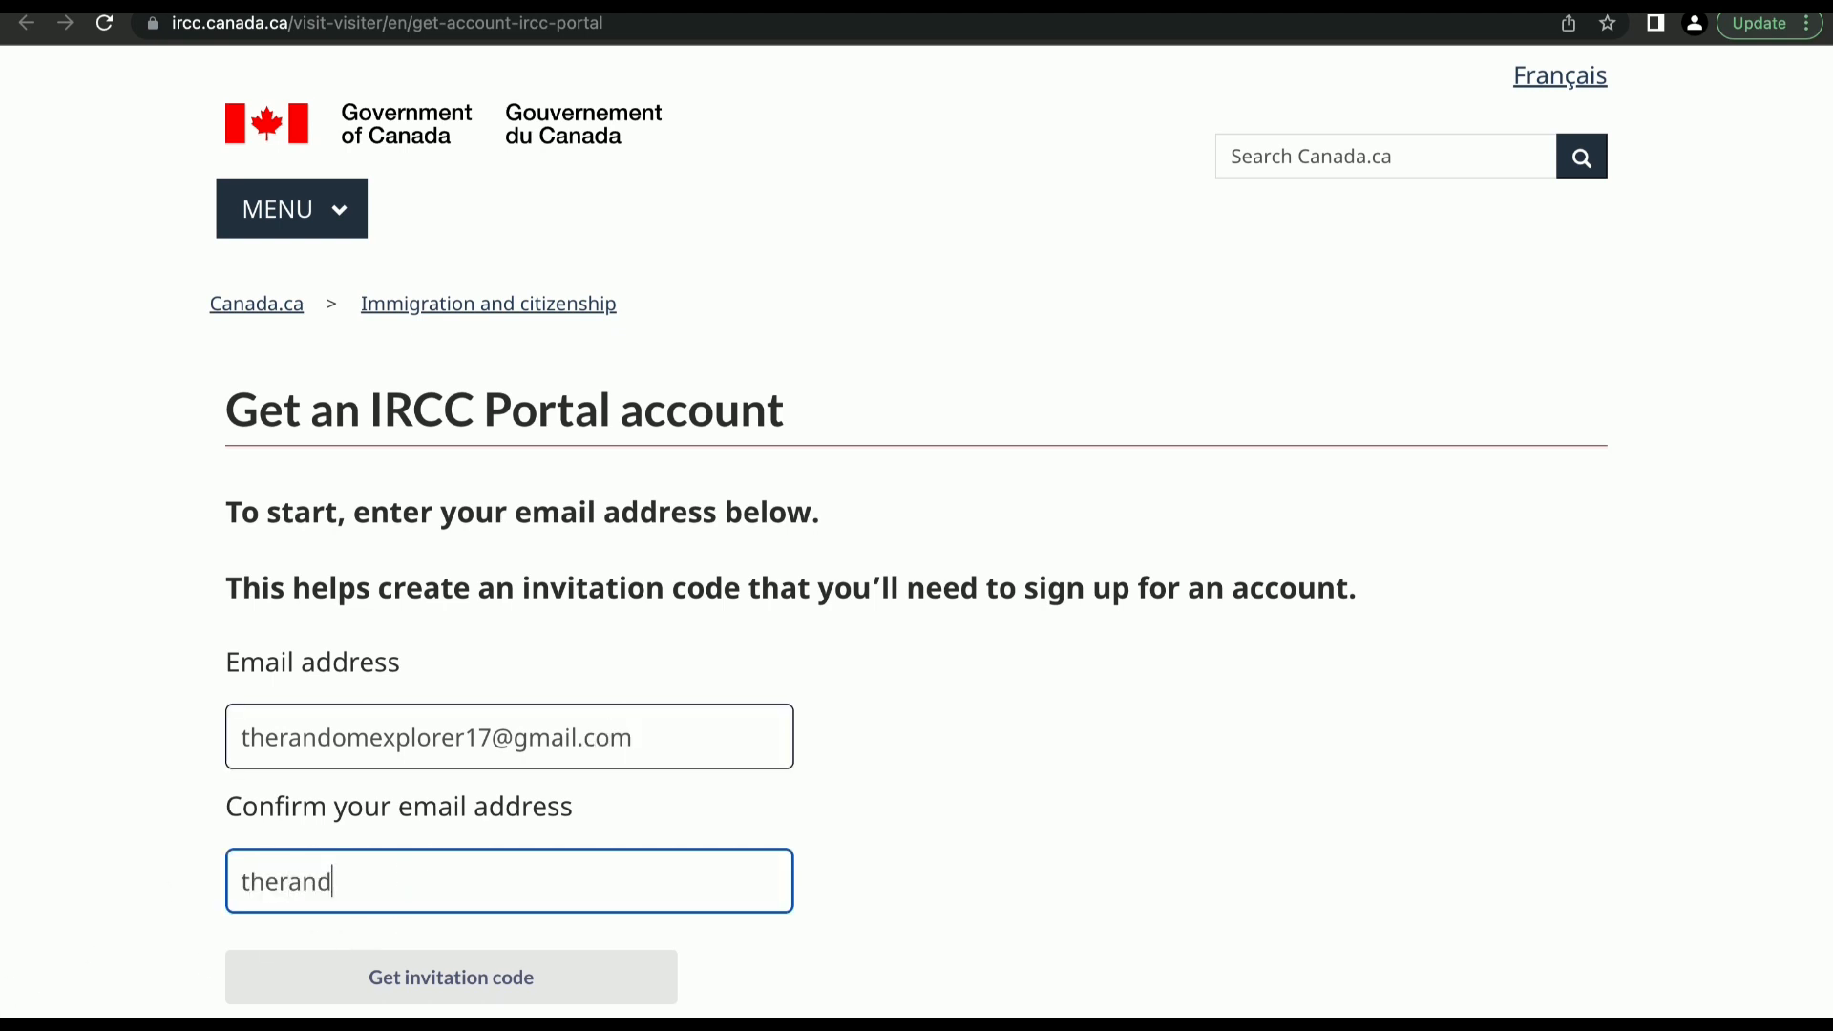
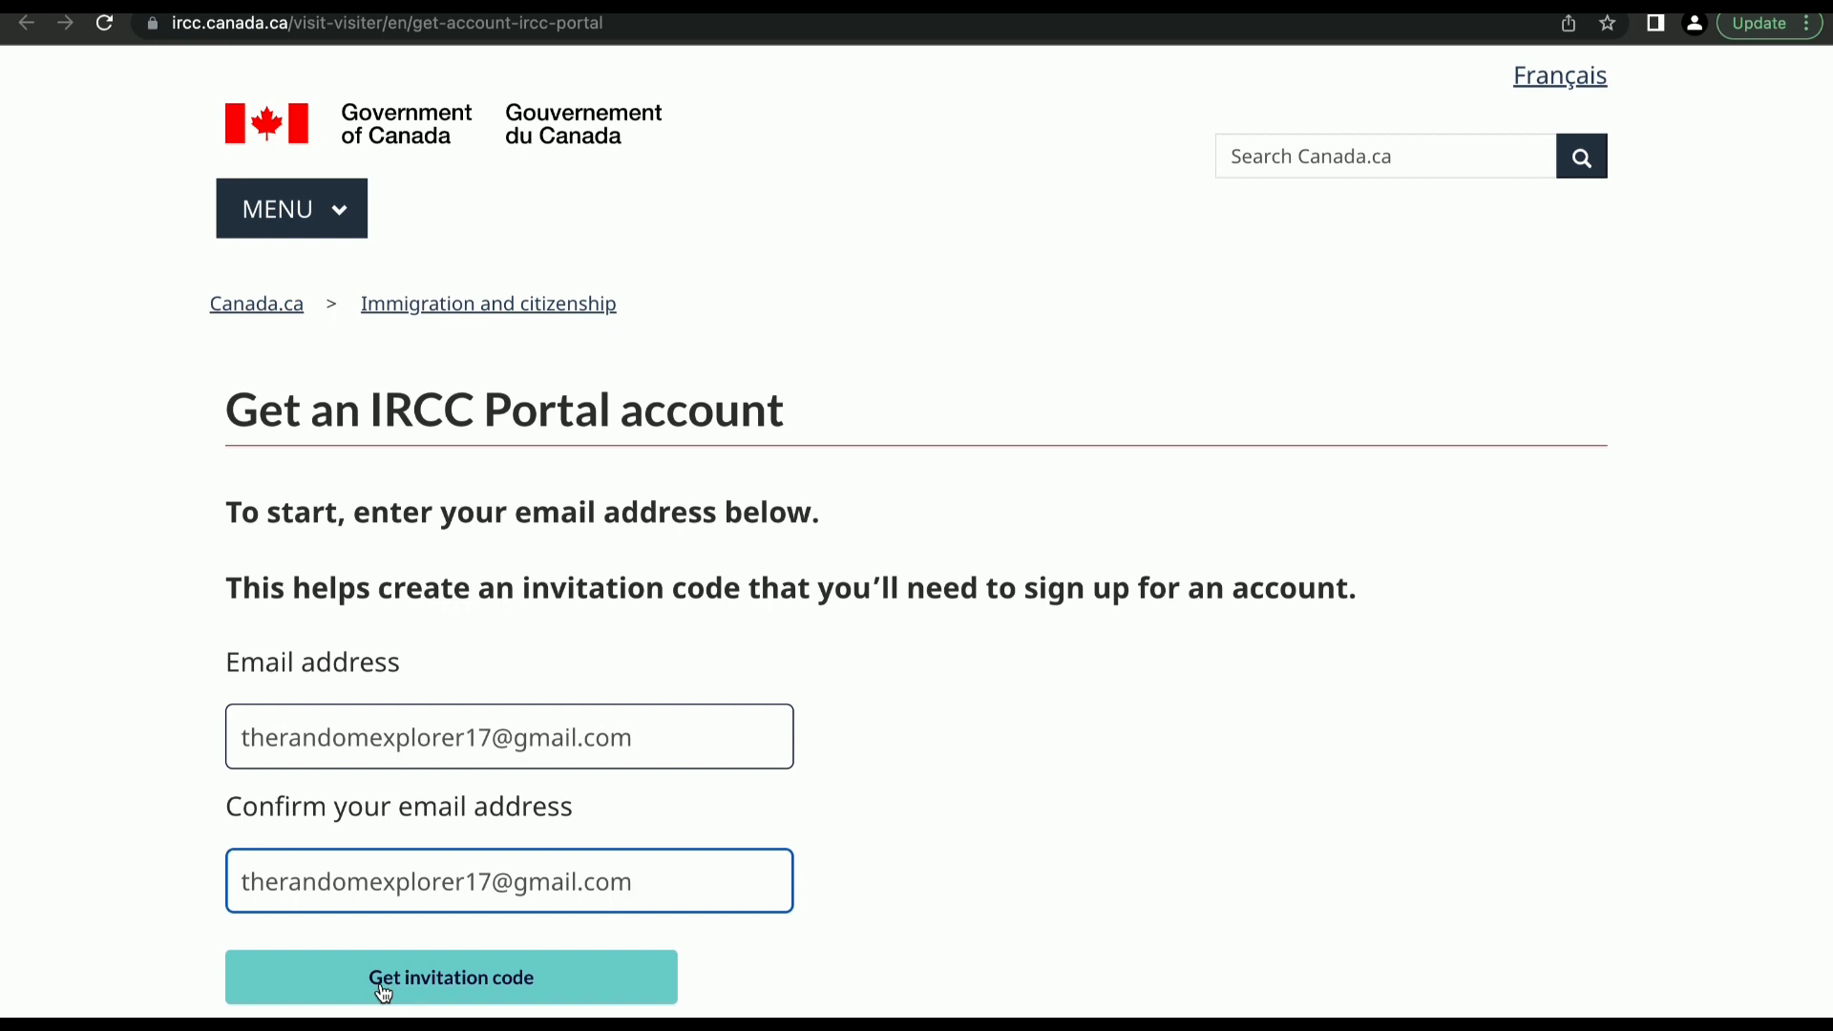
pyautogui.click(383, 991)
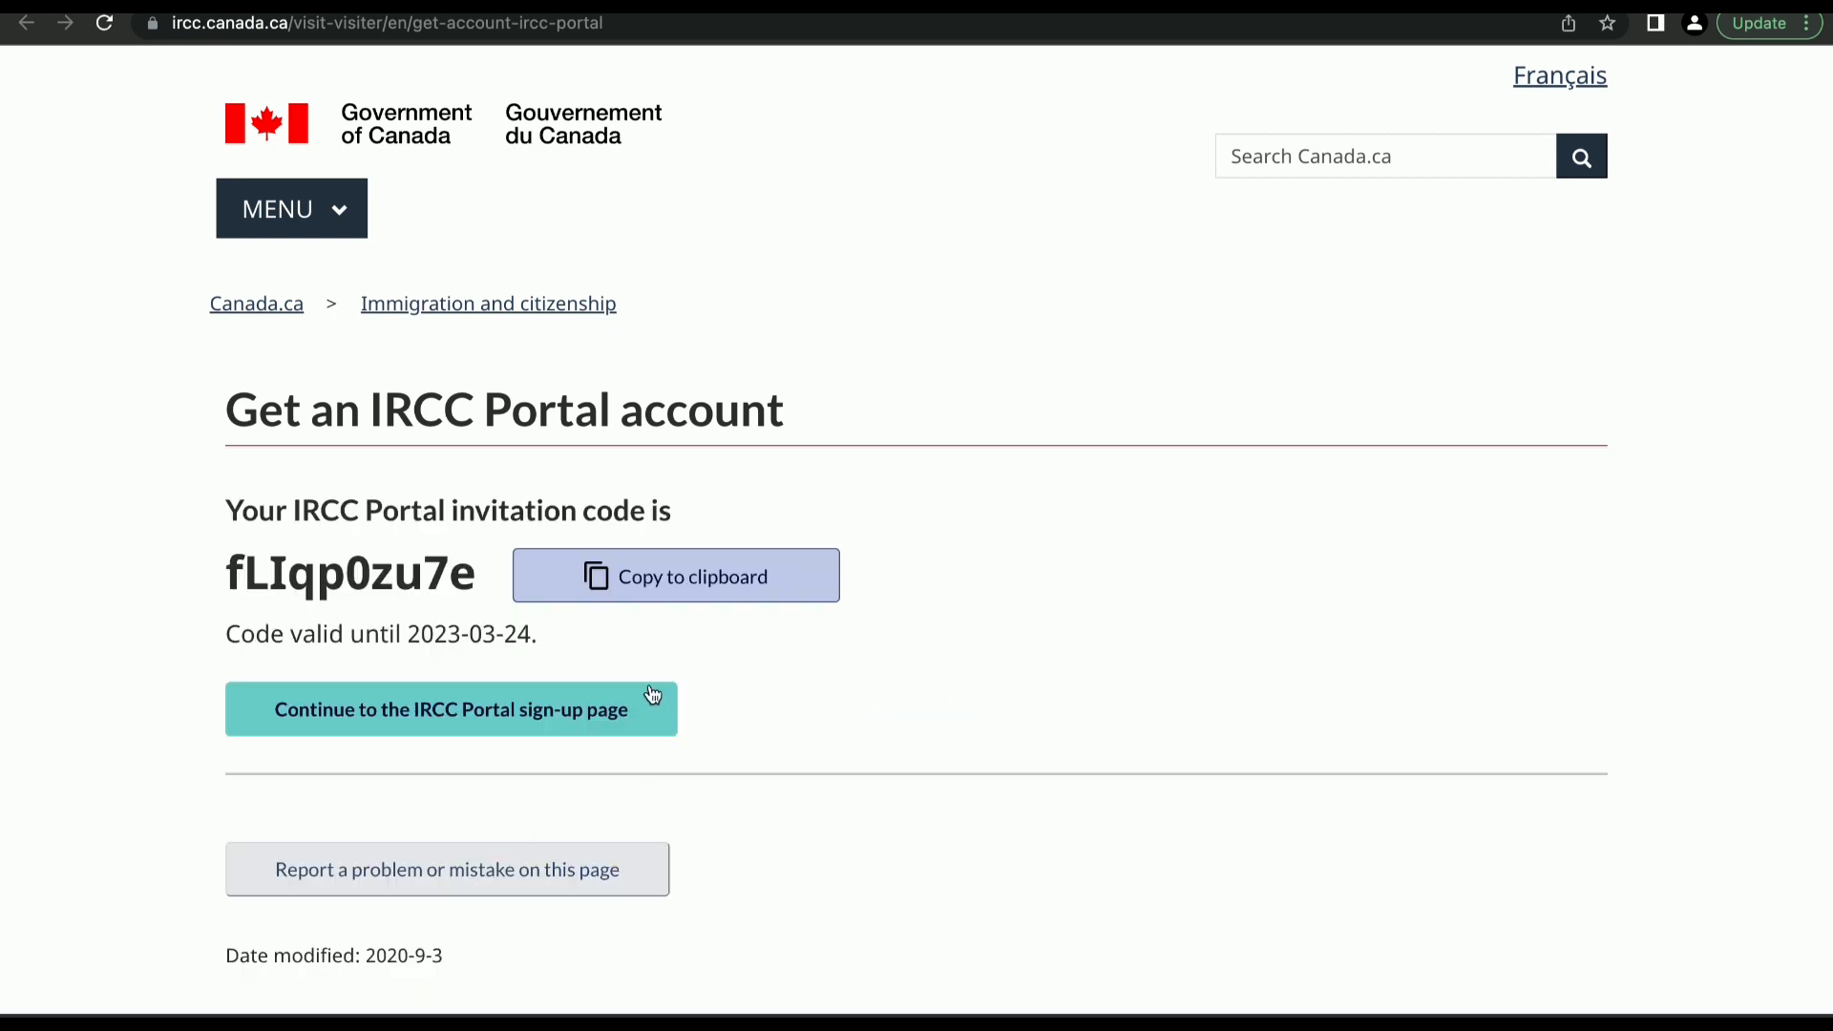
# Copy the invitation code, paste it into the sign-up form, and enter the applicant's email address
pyautogui.click(616, 585)
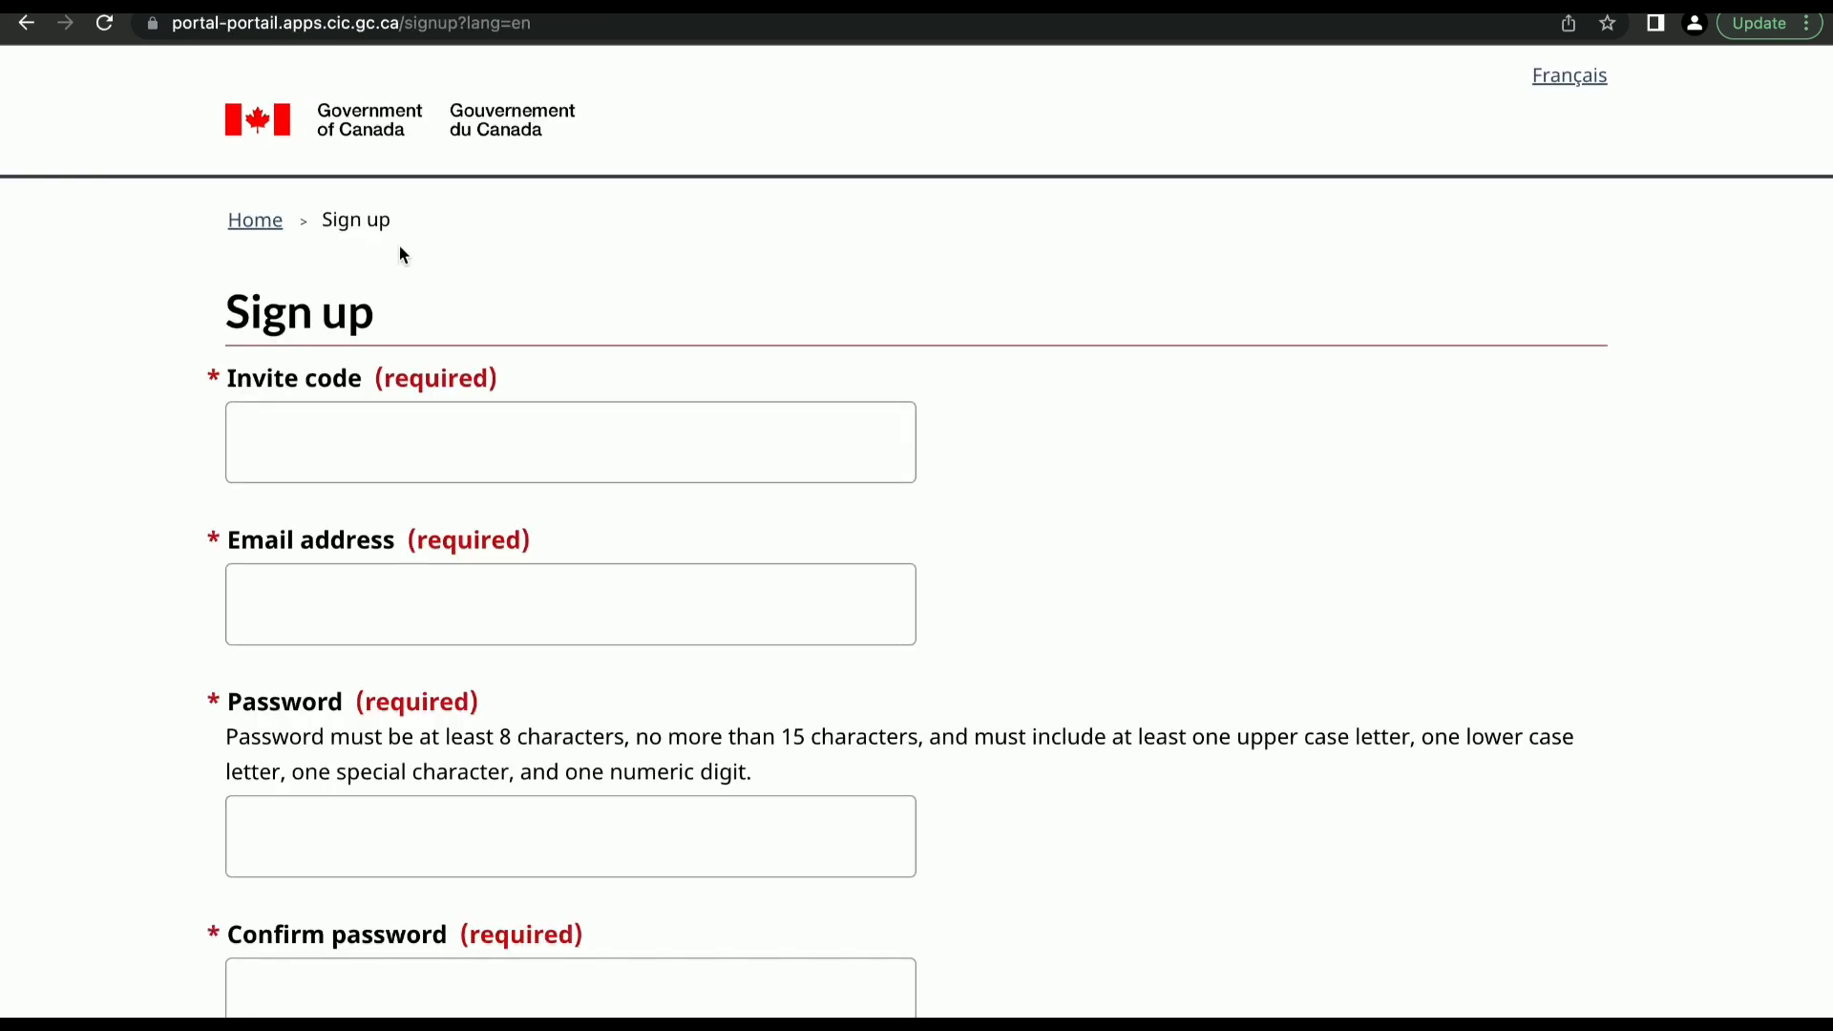
pyautogui.click(318, 426)
pyautogui.press('super+v')
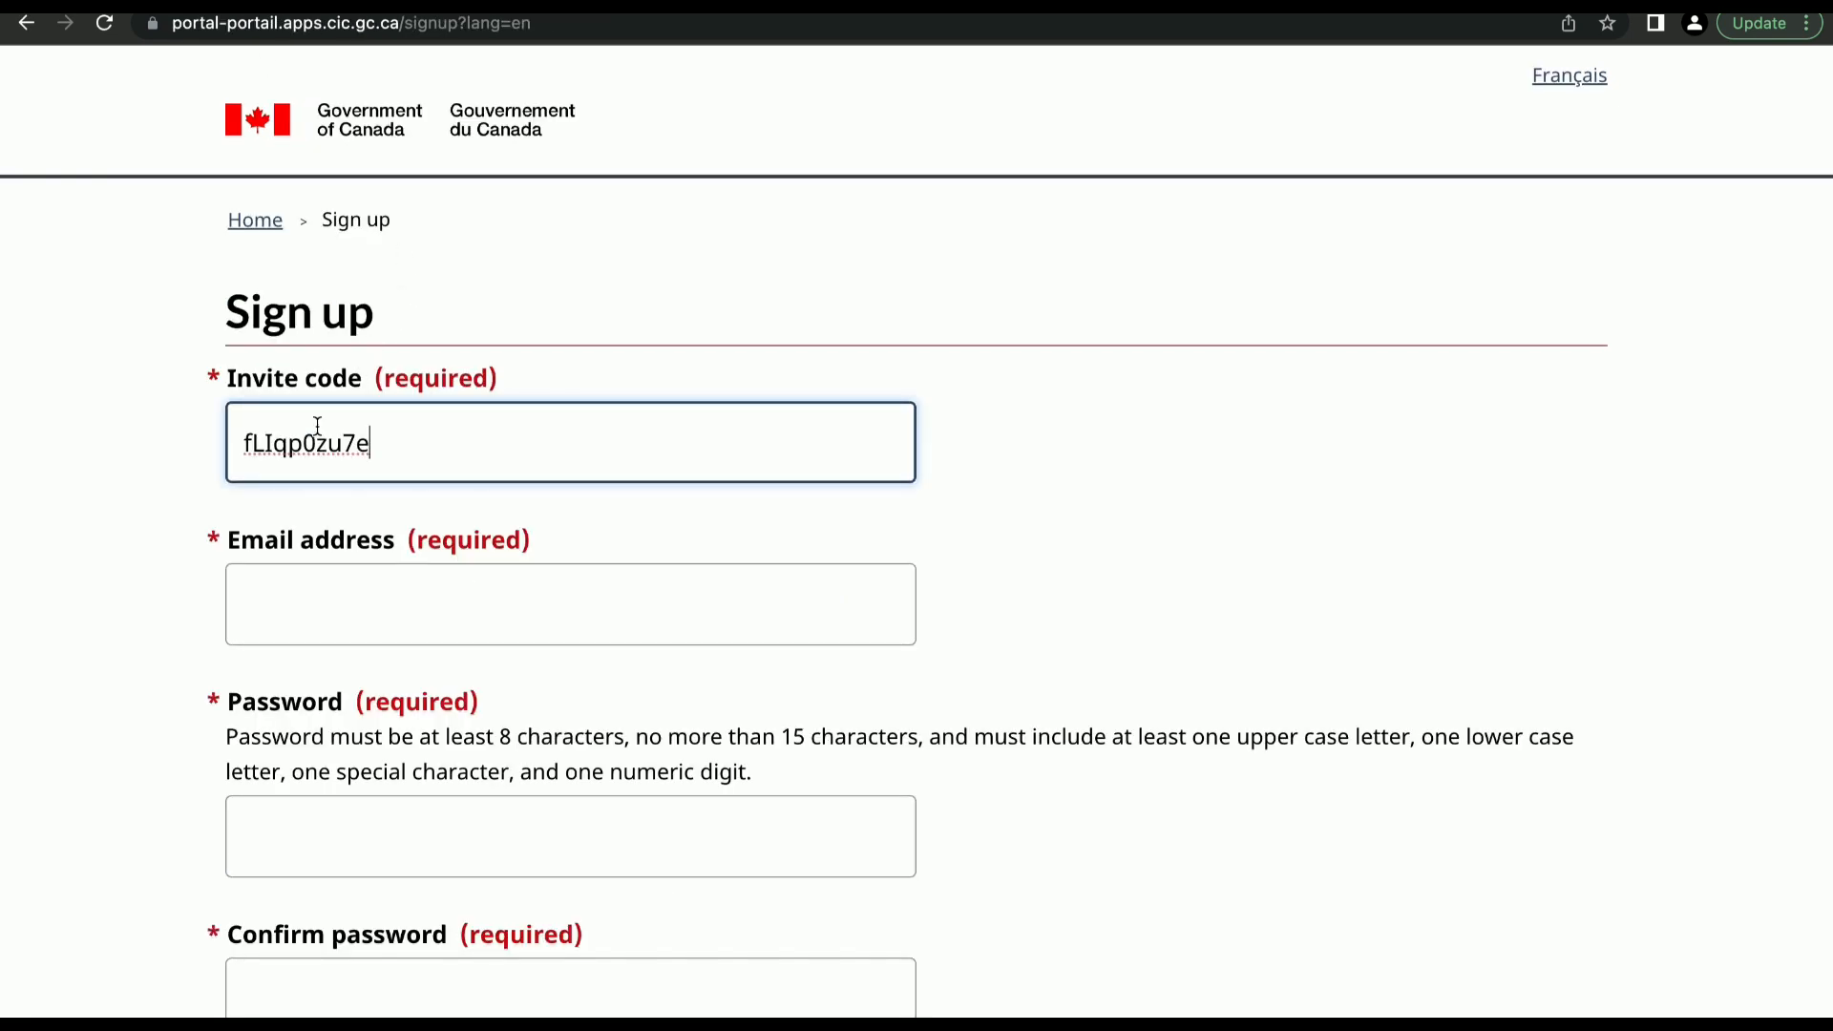
pyautogui.click(261, 607)
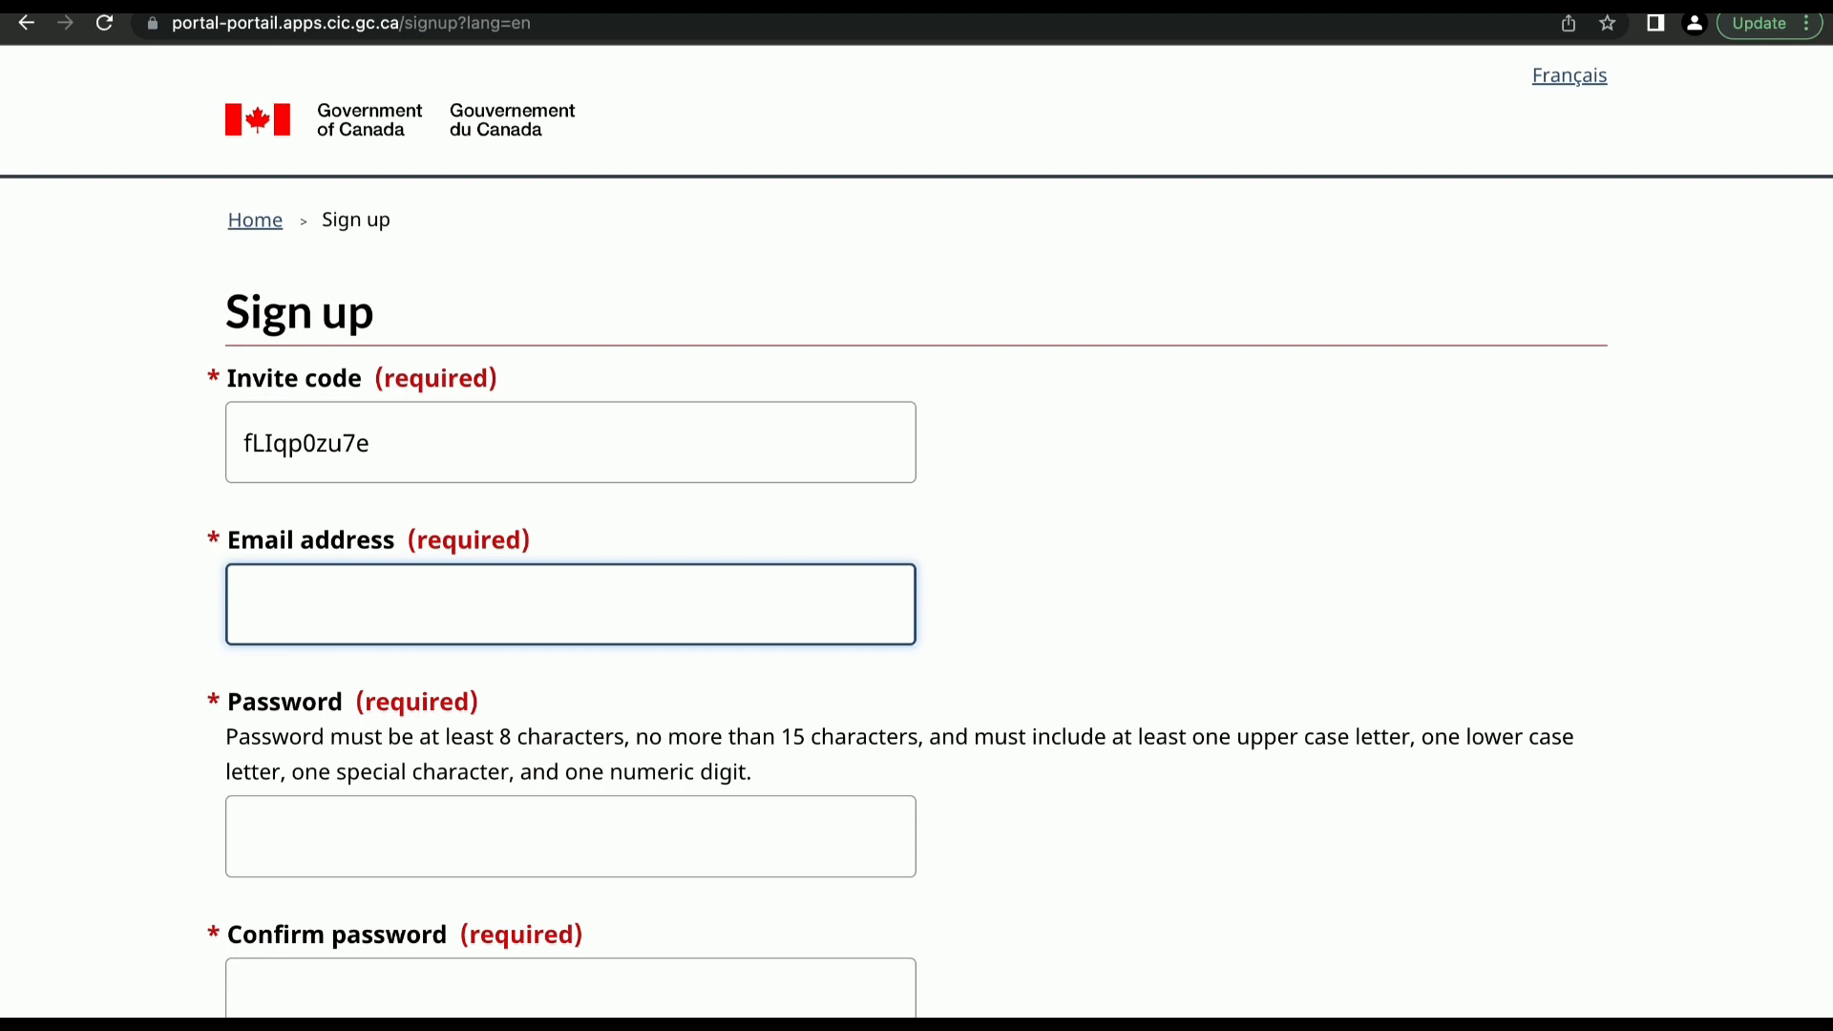
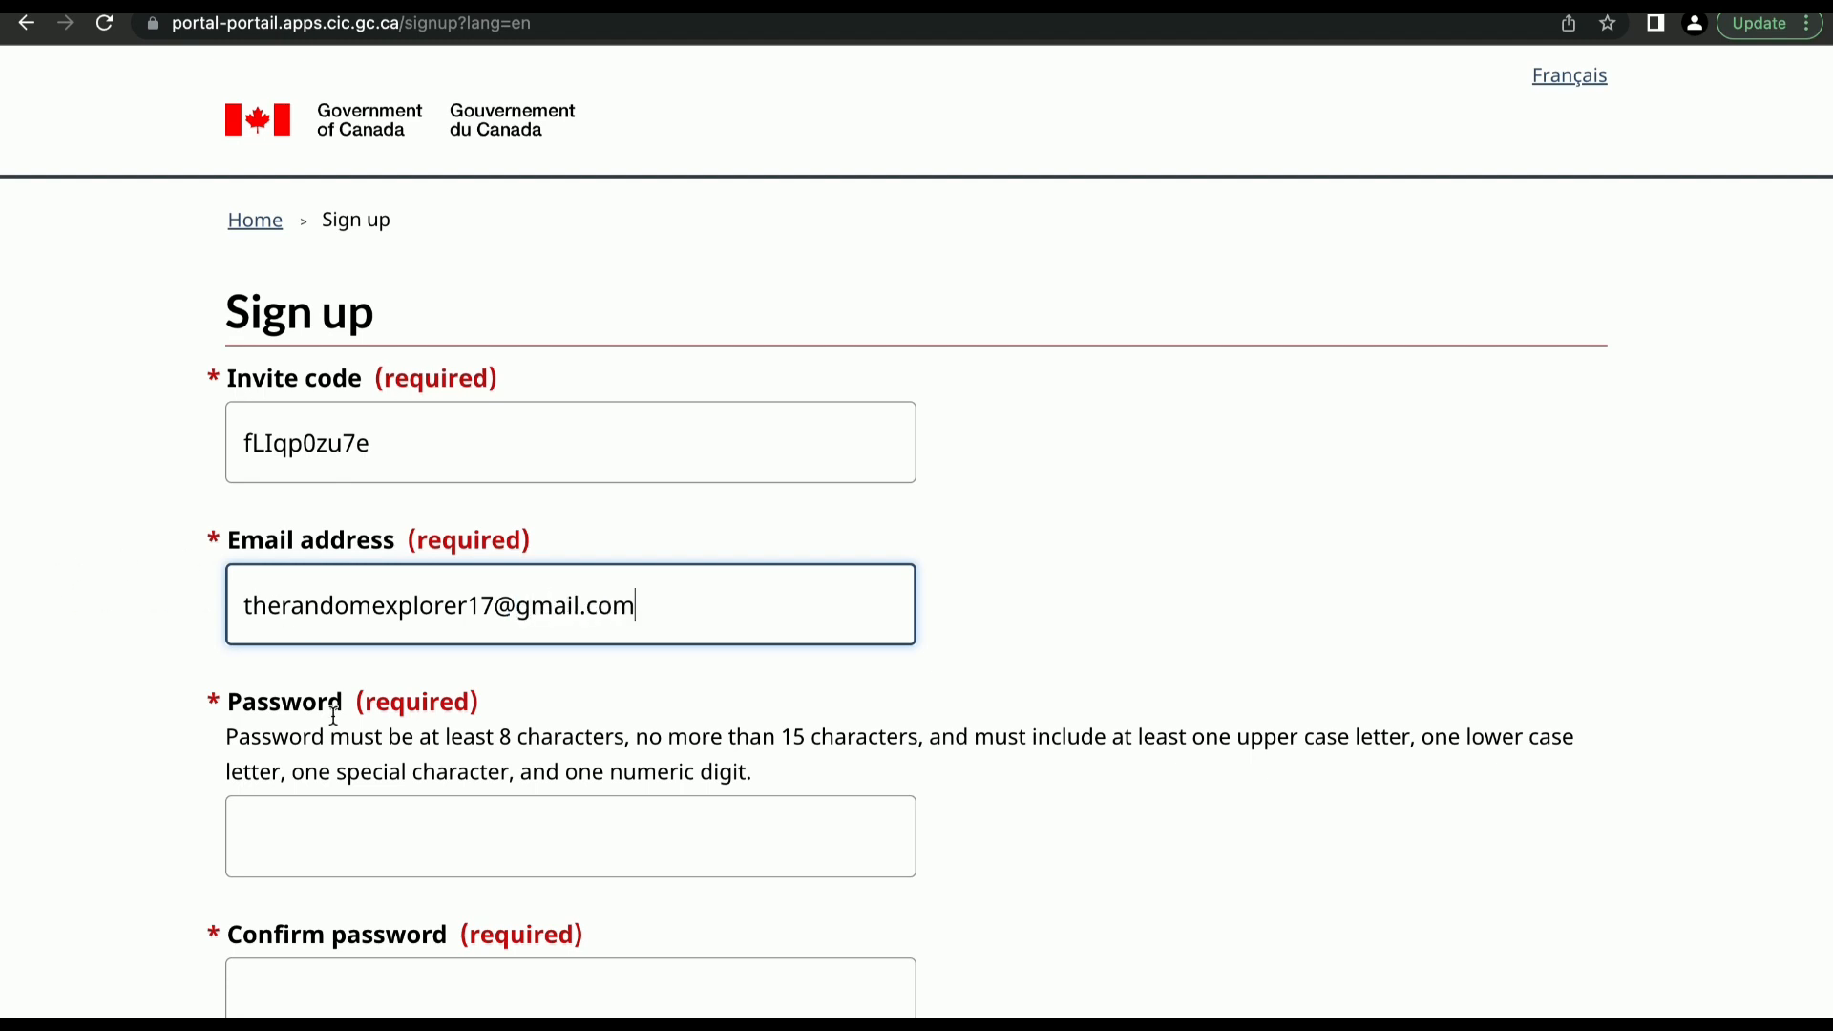
# Enter and confirm the new account password
pyautogui.scroll(-3, 330, 714)
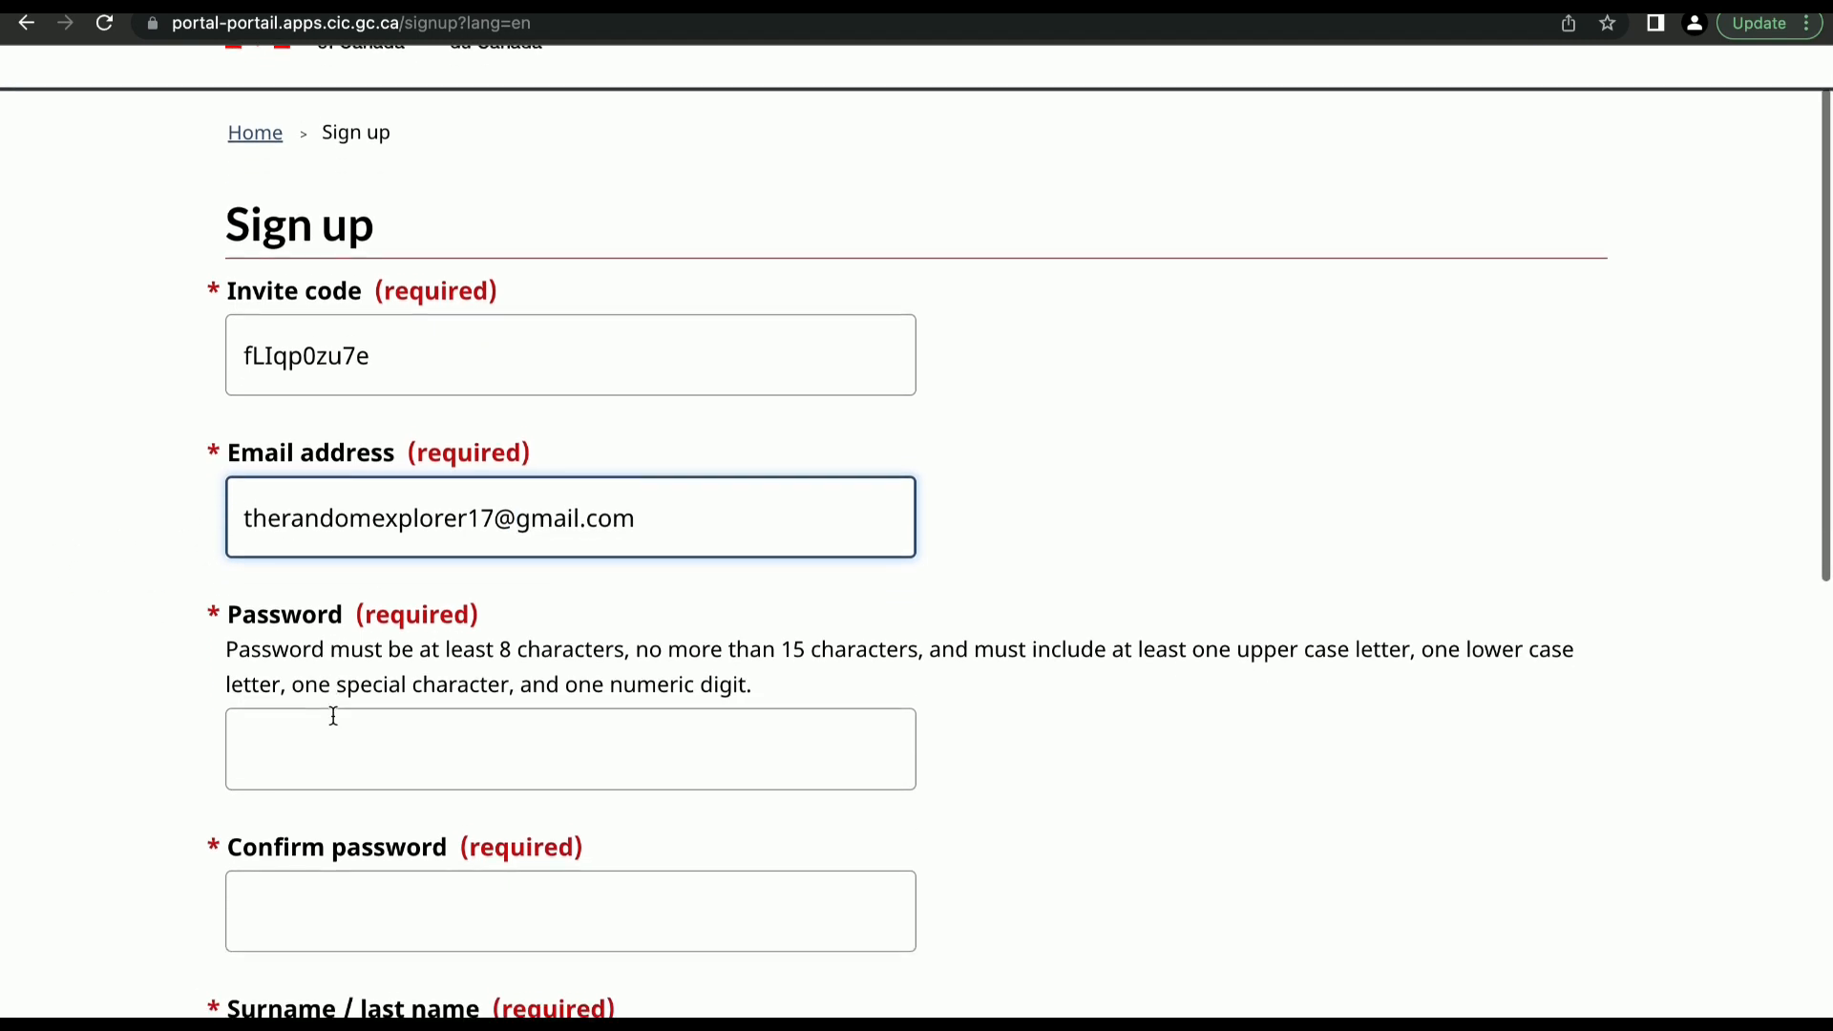
pyautogui.click(307, 699)
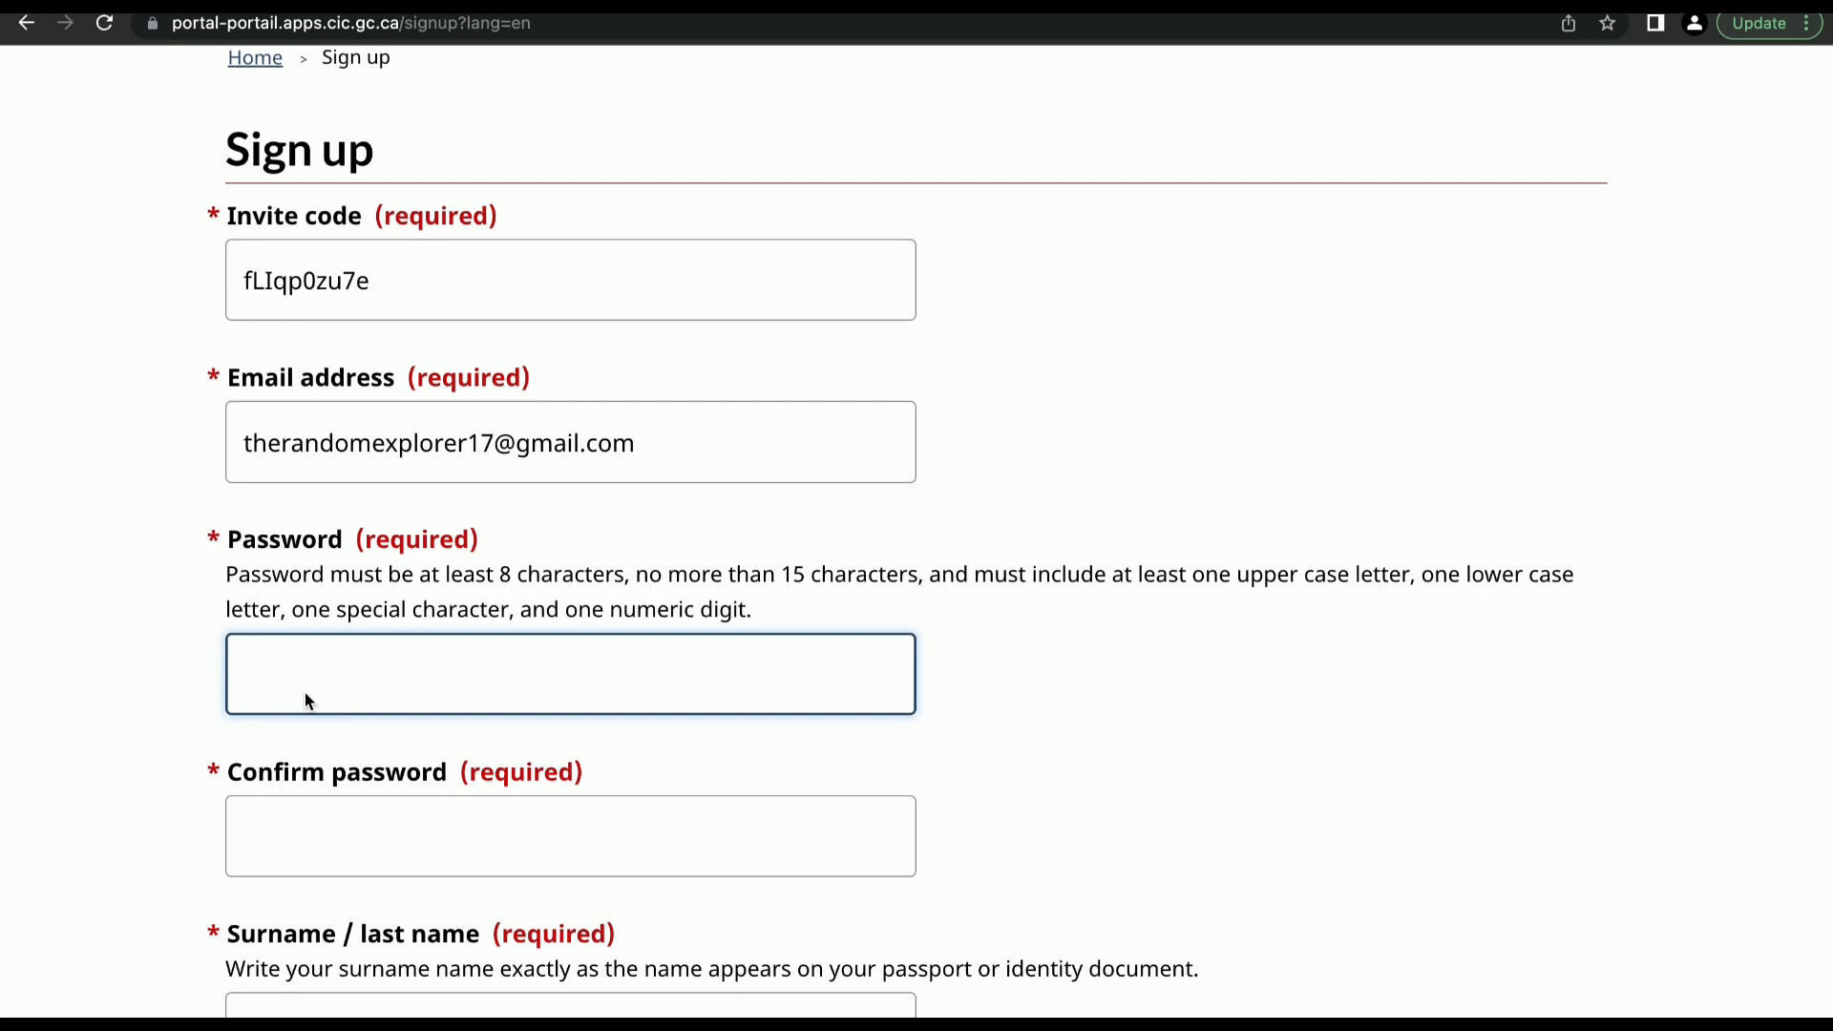
pyautogui.scroll(-2, 307, 701)
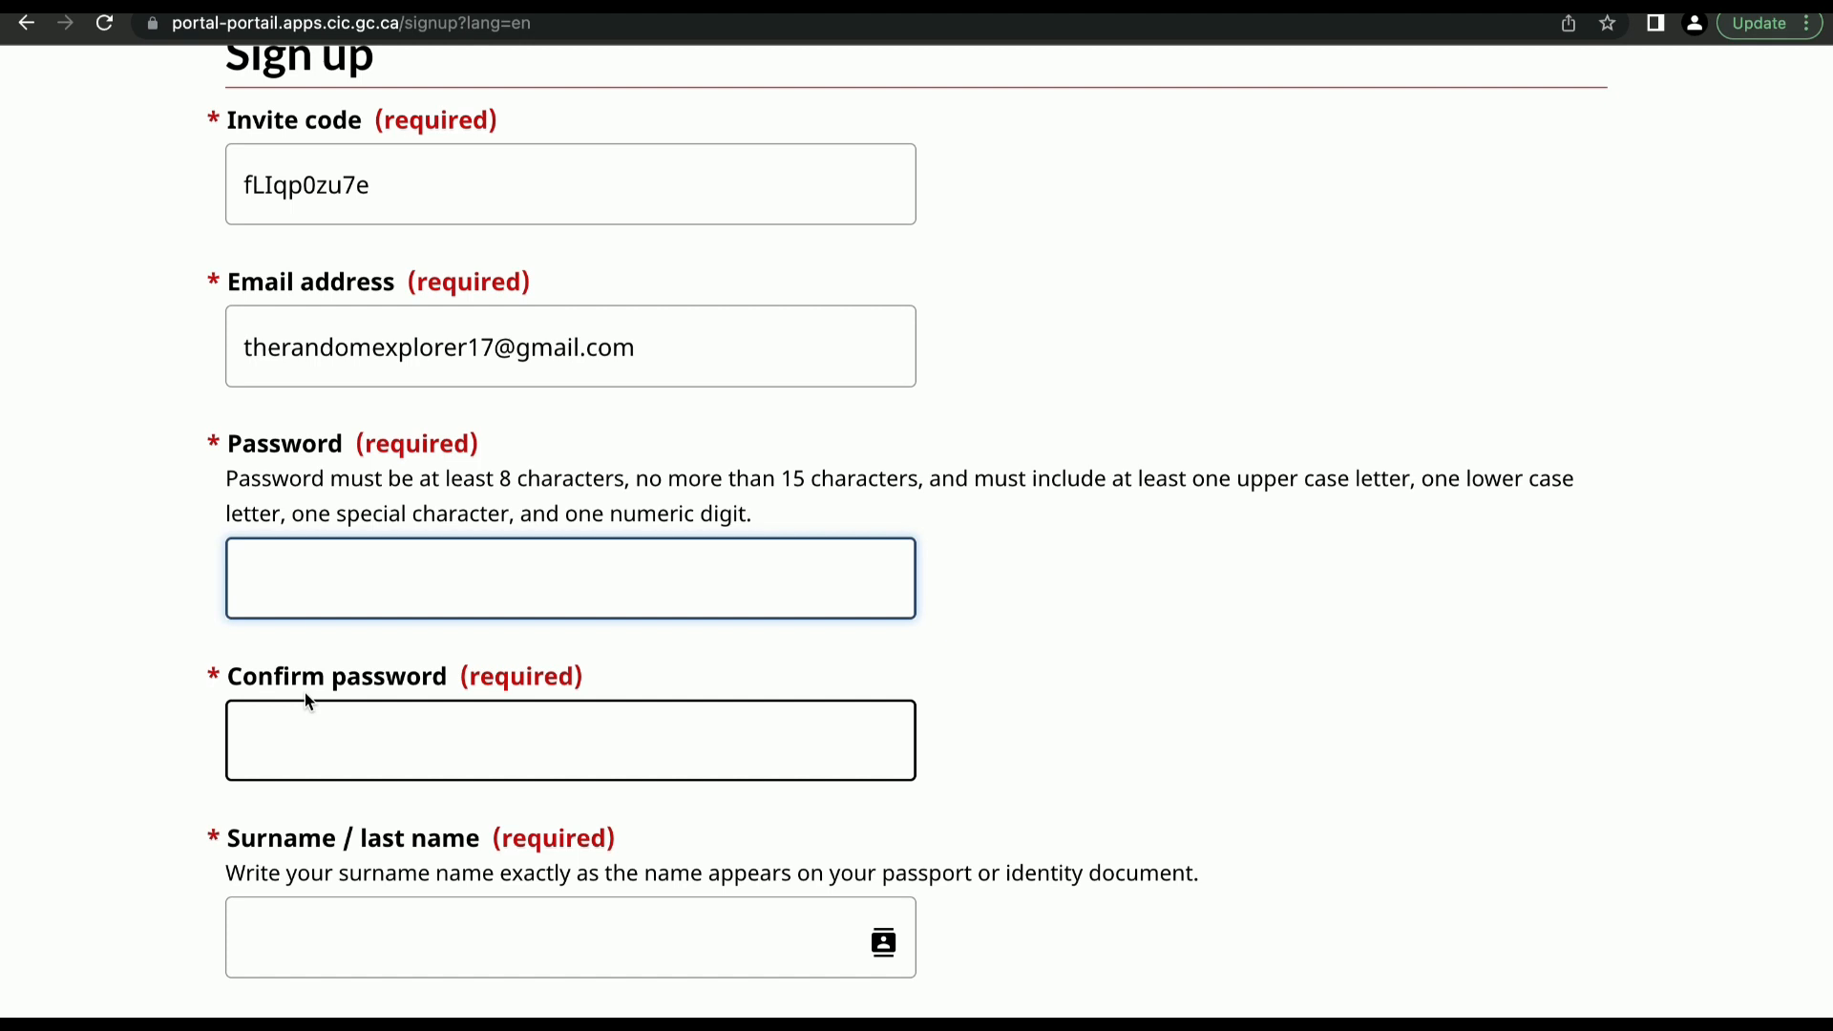
pyautogui.write('•••••••••••')
pyautogui.press('Tab')
pyautogui.write('•••••••••••')
# Fill in the applicant's surname and given name
pyautogui.scroll(-5, 151, 912)
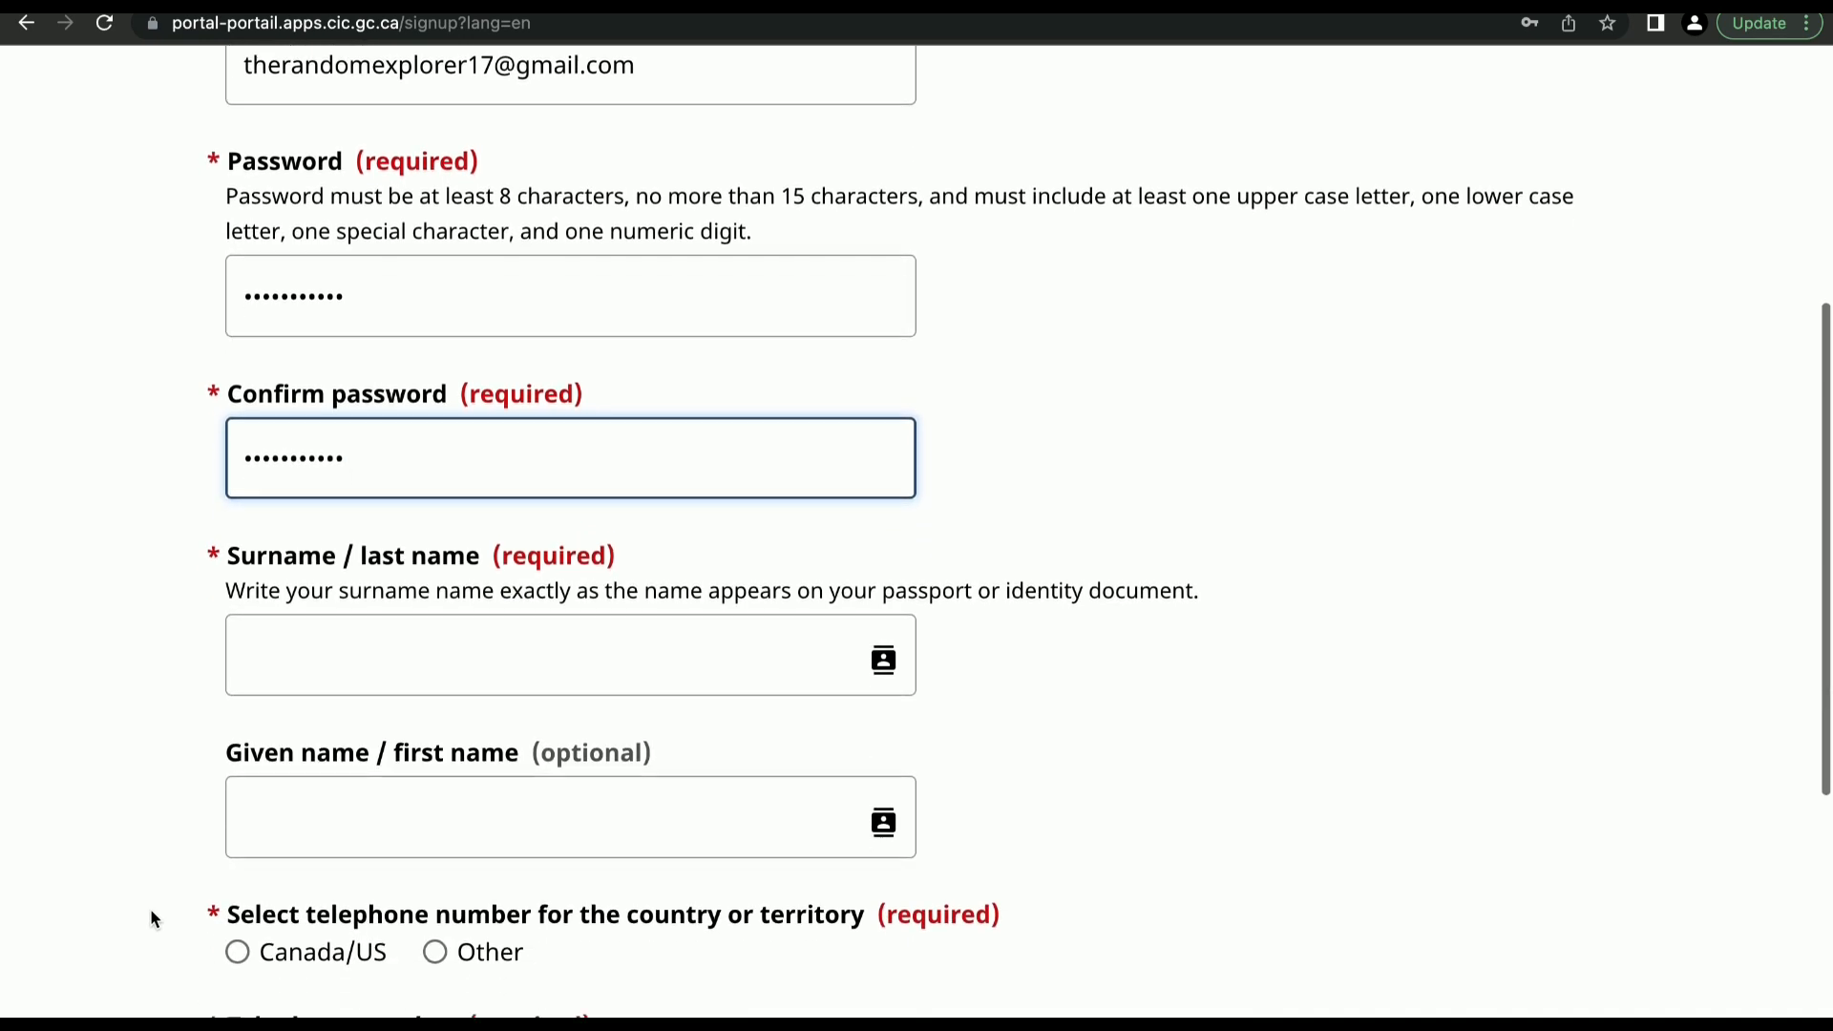
pyautogui.click(384, 512)
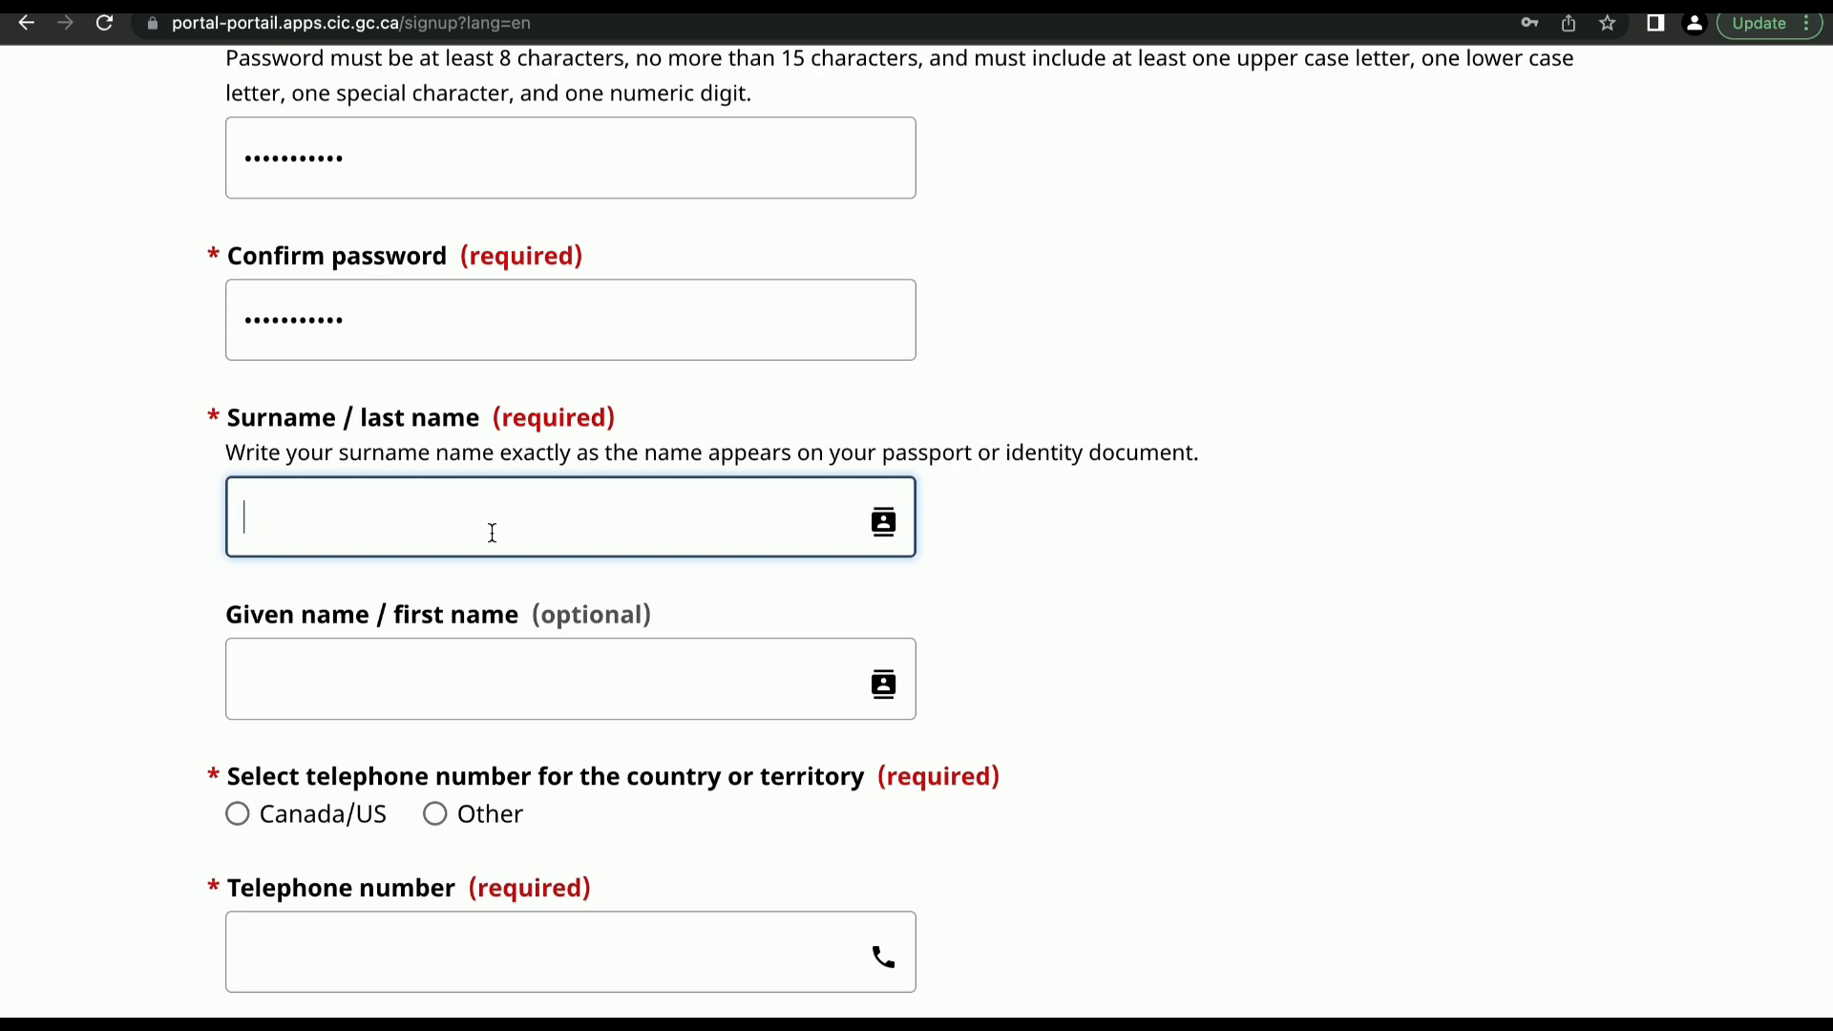
pyautogui.click(411, 675)
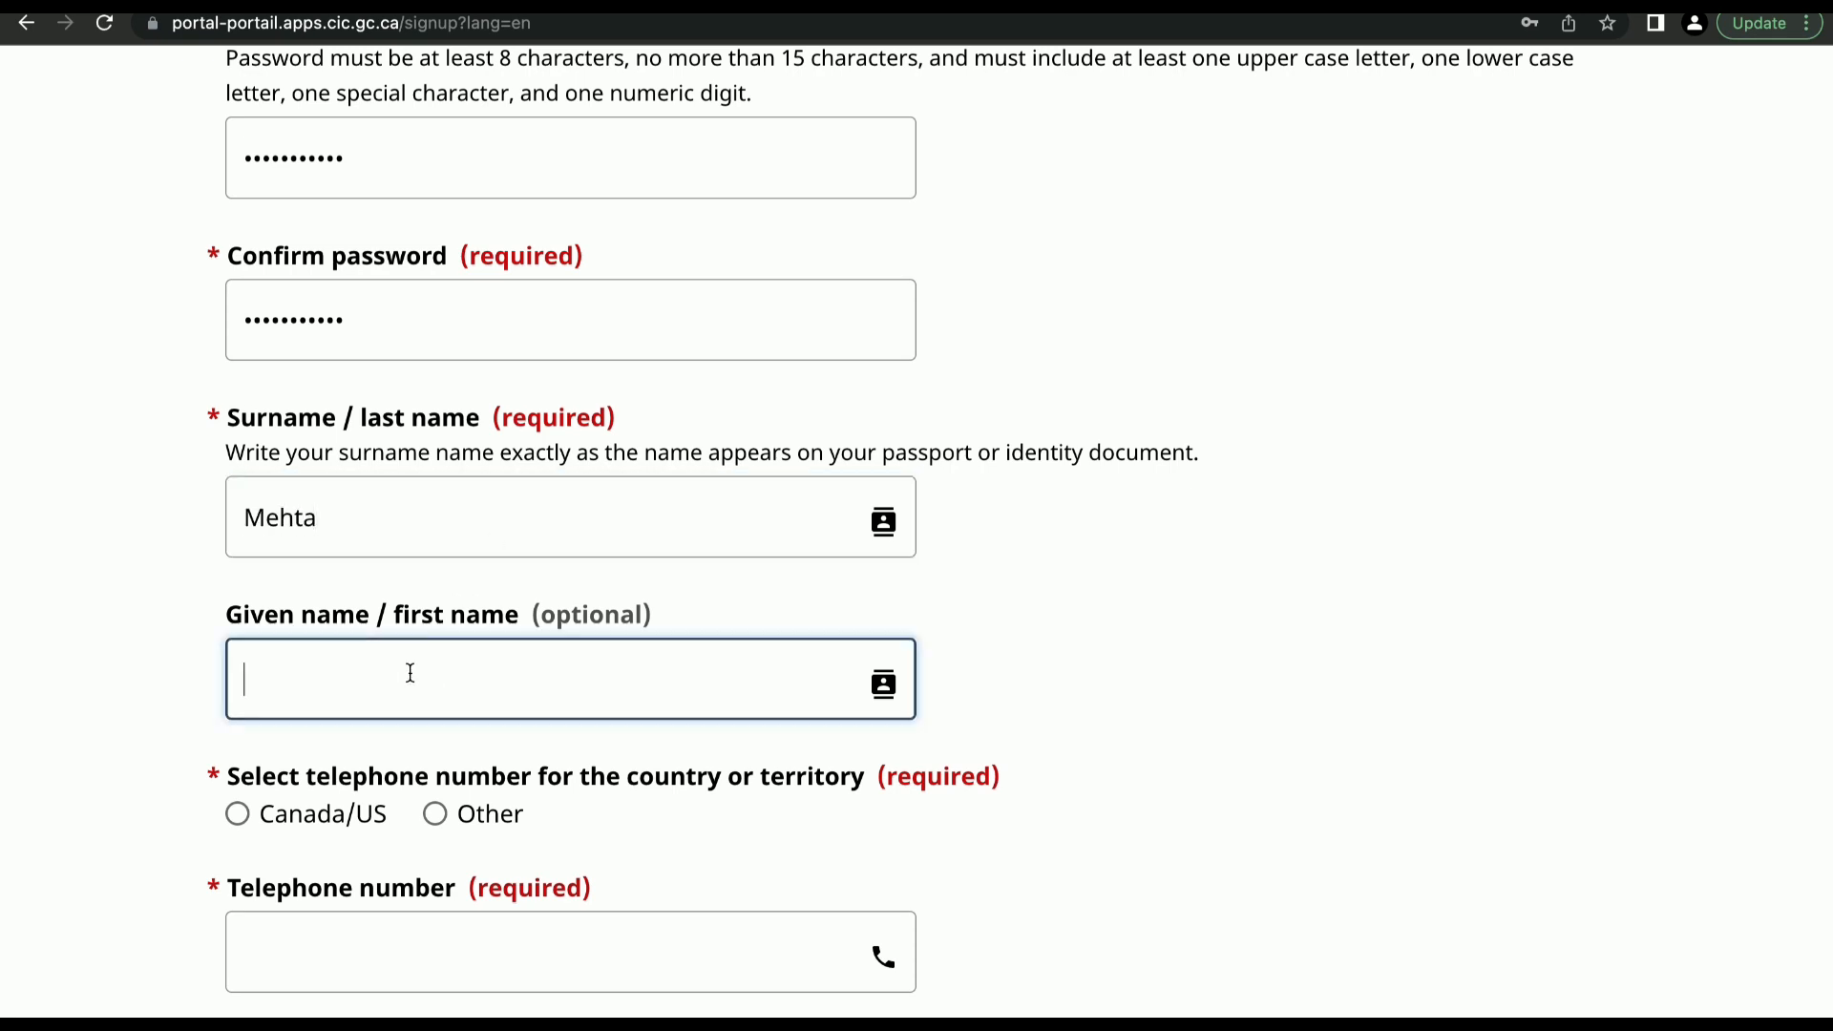
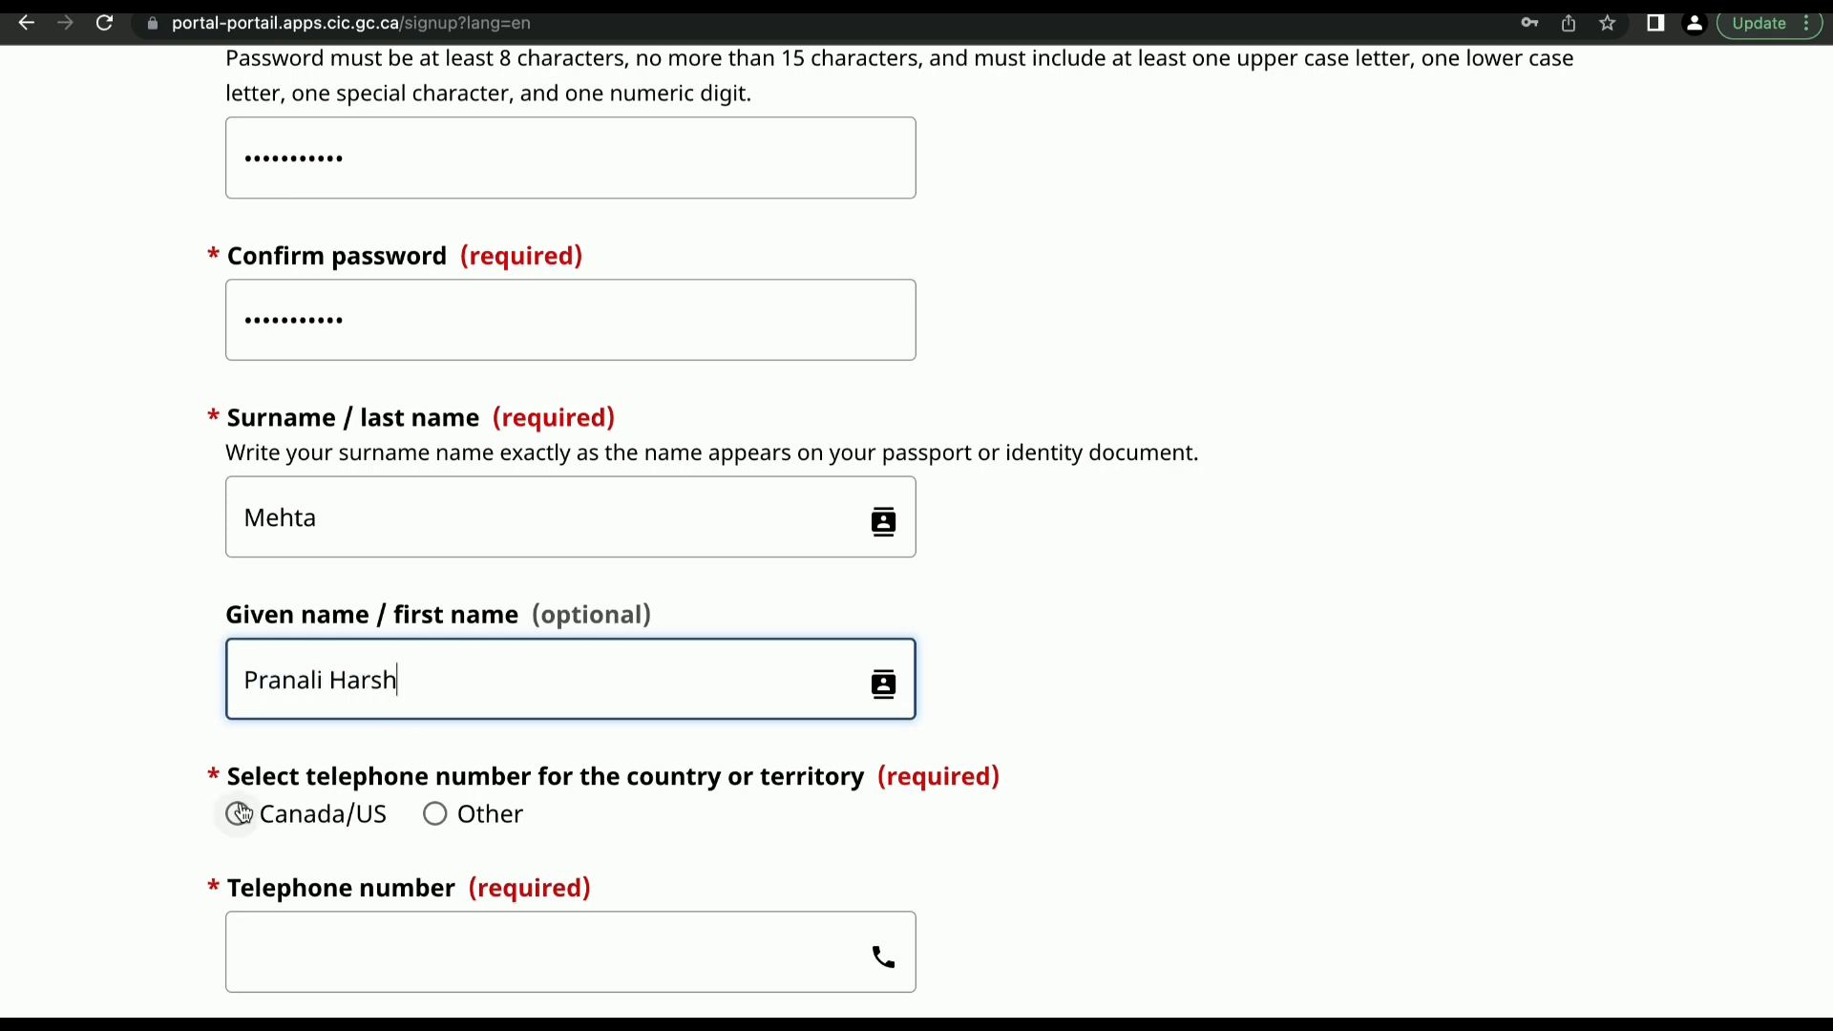
# Choose a Canada/US telephone number type and begin entering the phone number
pyautogui.scroll(-2, 241, 814)
pyautogui.click(238, 698)
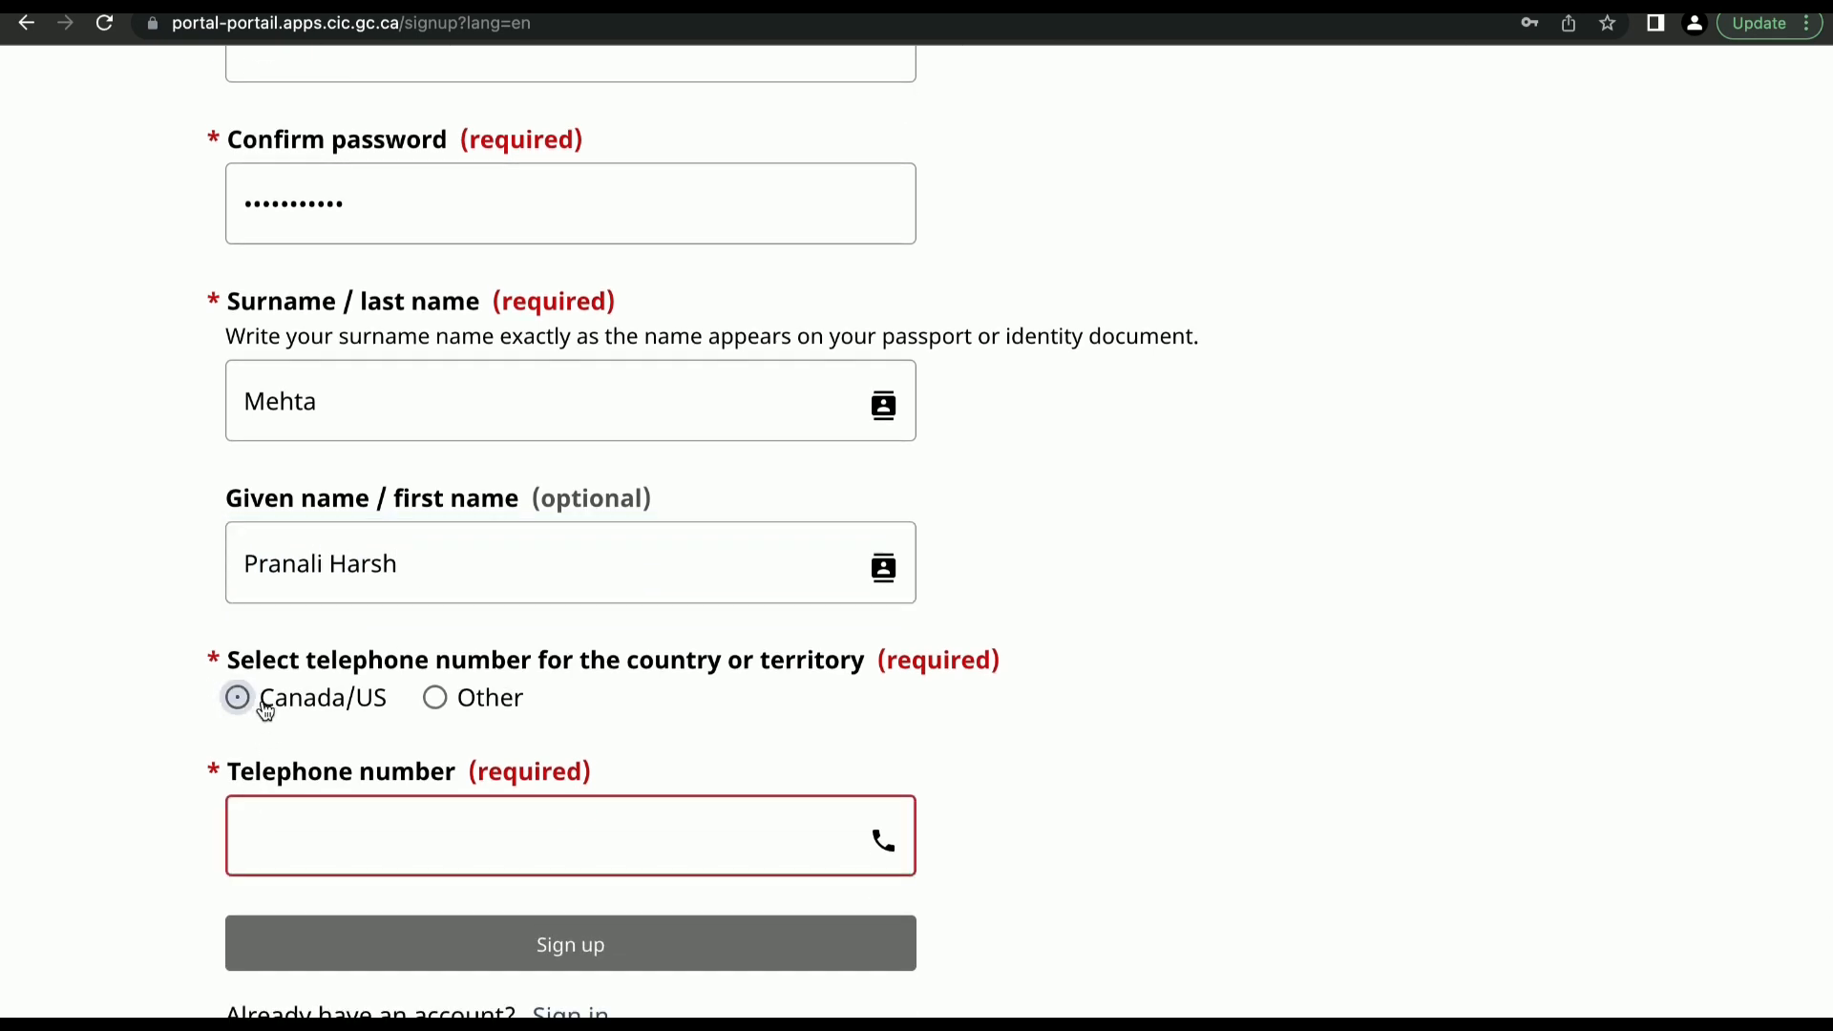
pyautogui.click(248, 873)
pyautogui.scroll(-1, 286, 840)
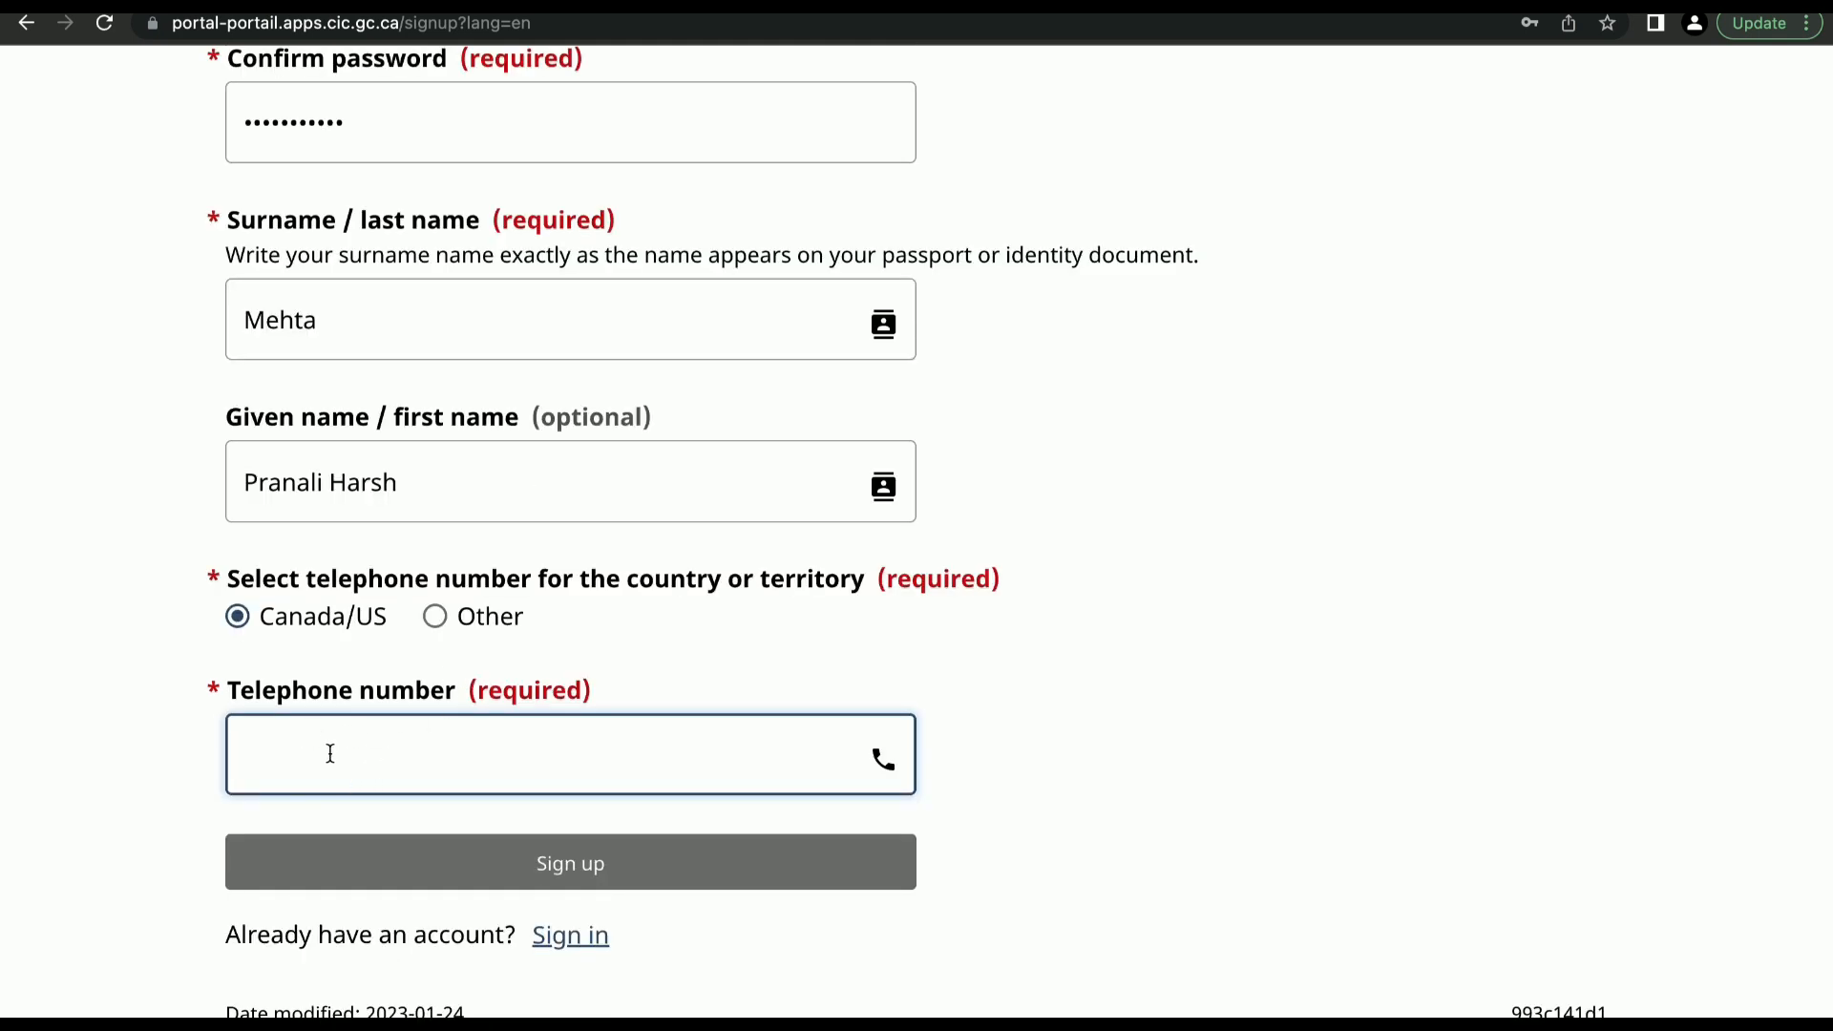
pyautogui.click(440, 621)
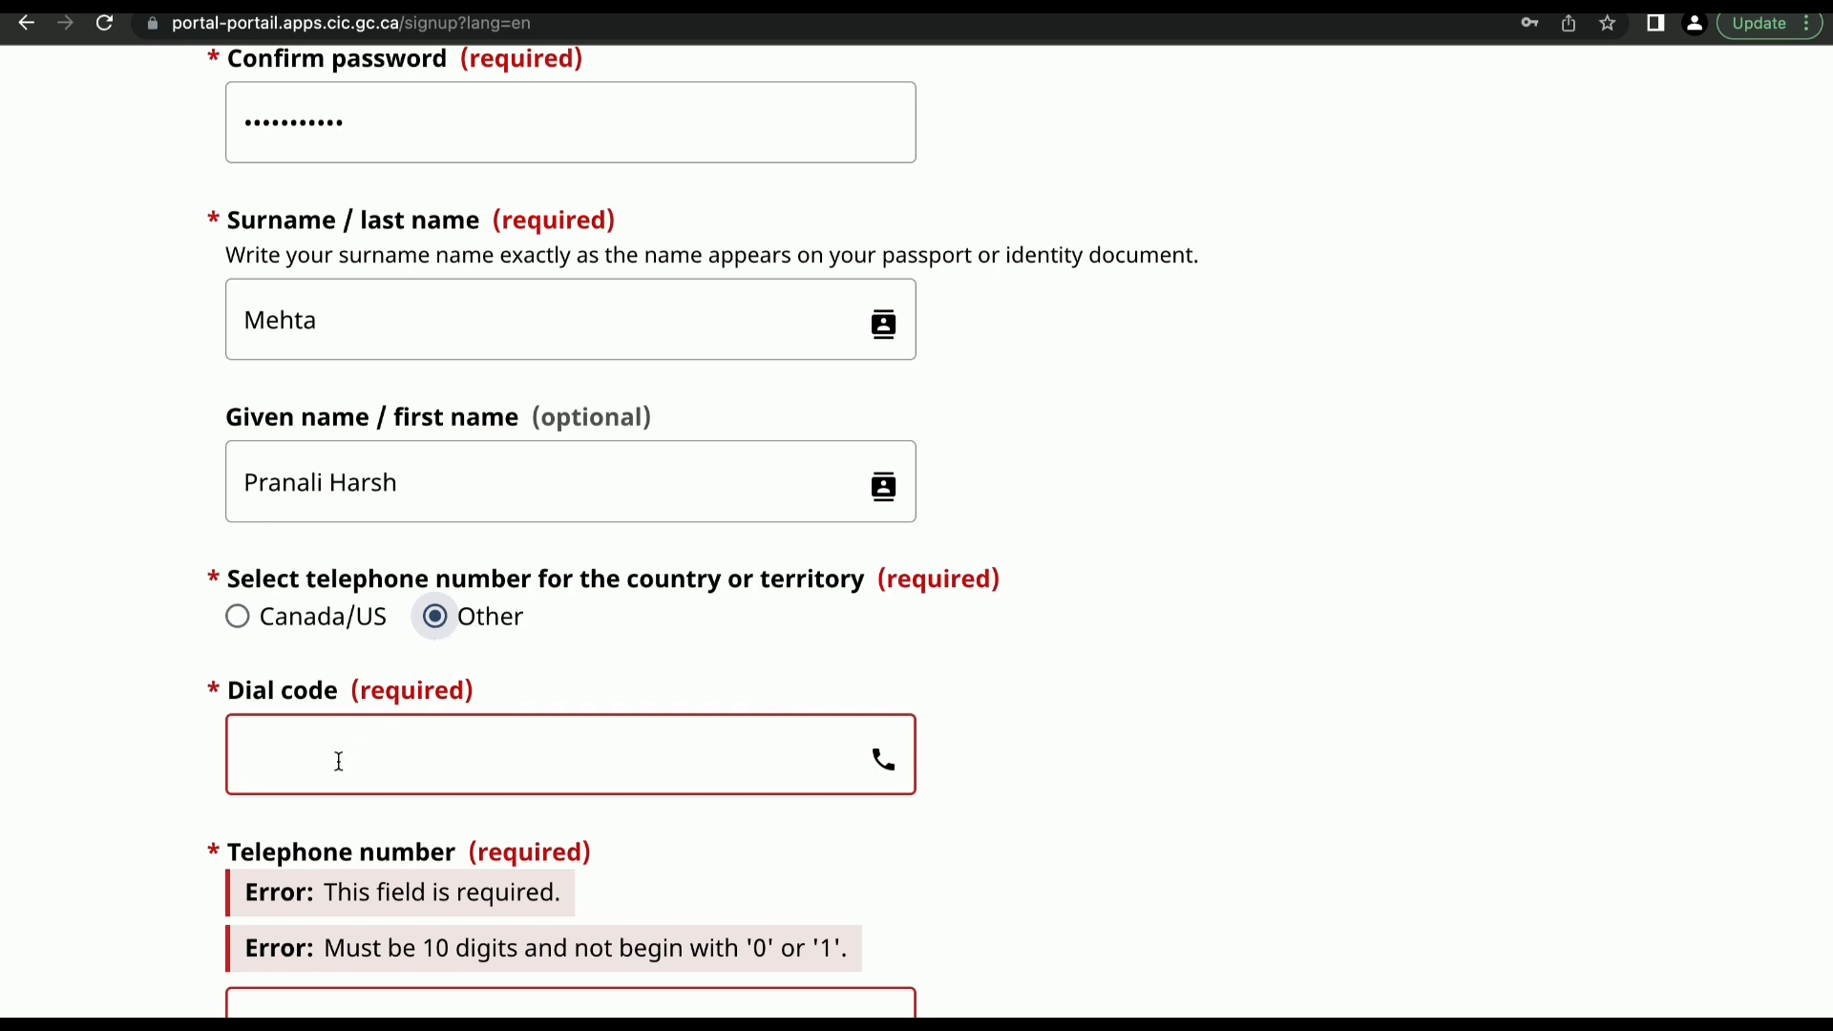
pyautogui.click(339, 761)
pyautogui.scroll(-3, 339, 764)
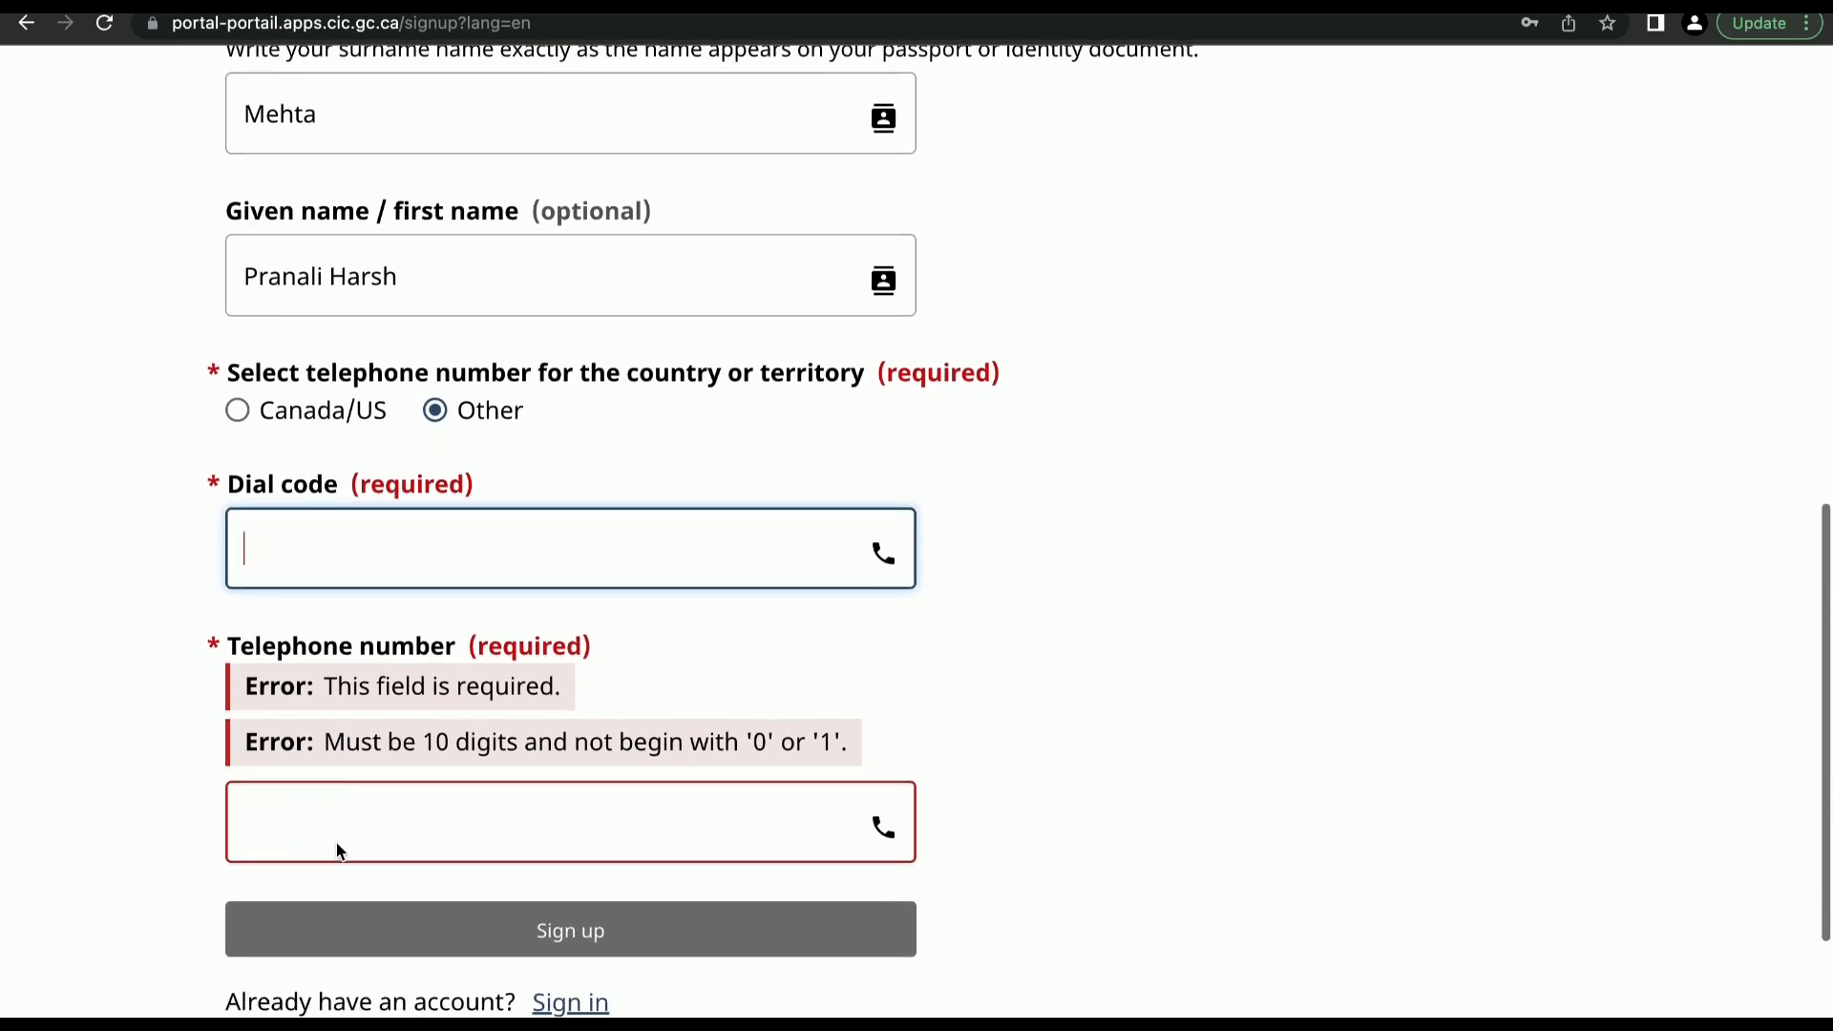
pyautogui.click(329, 421)
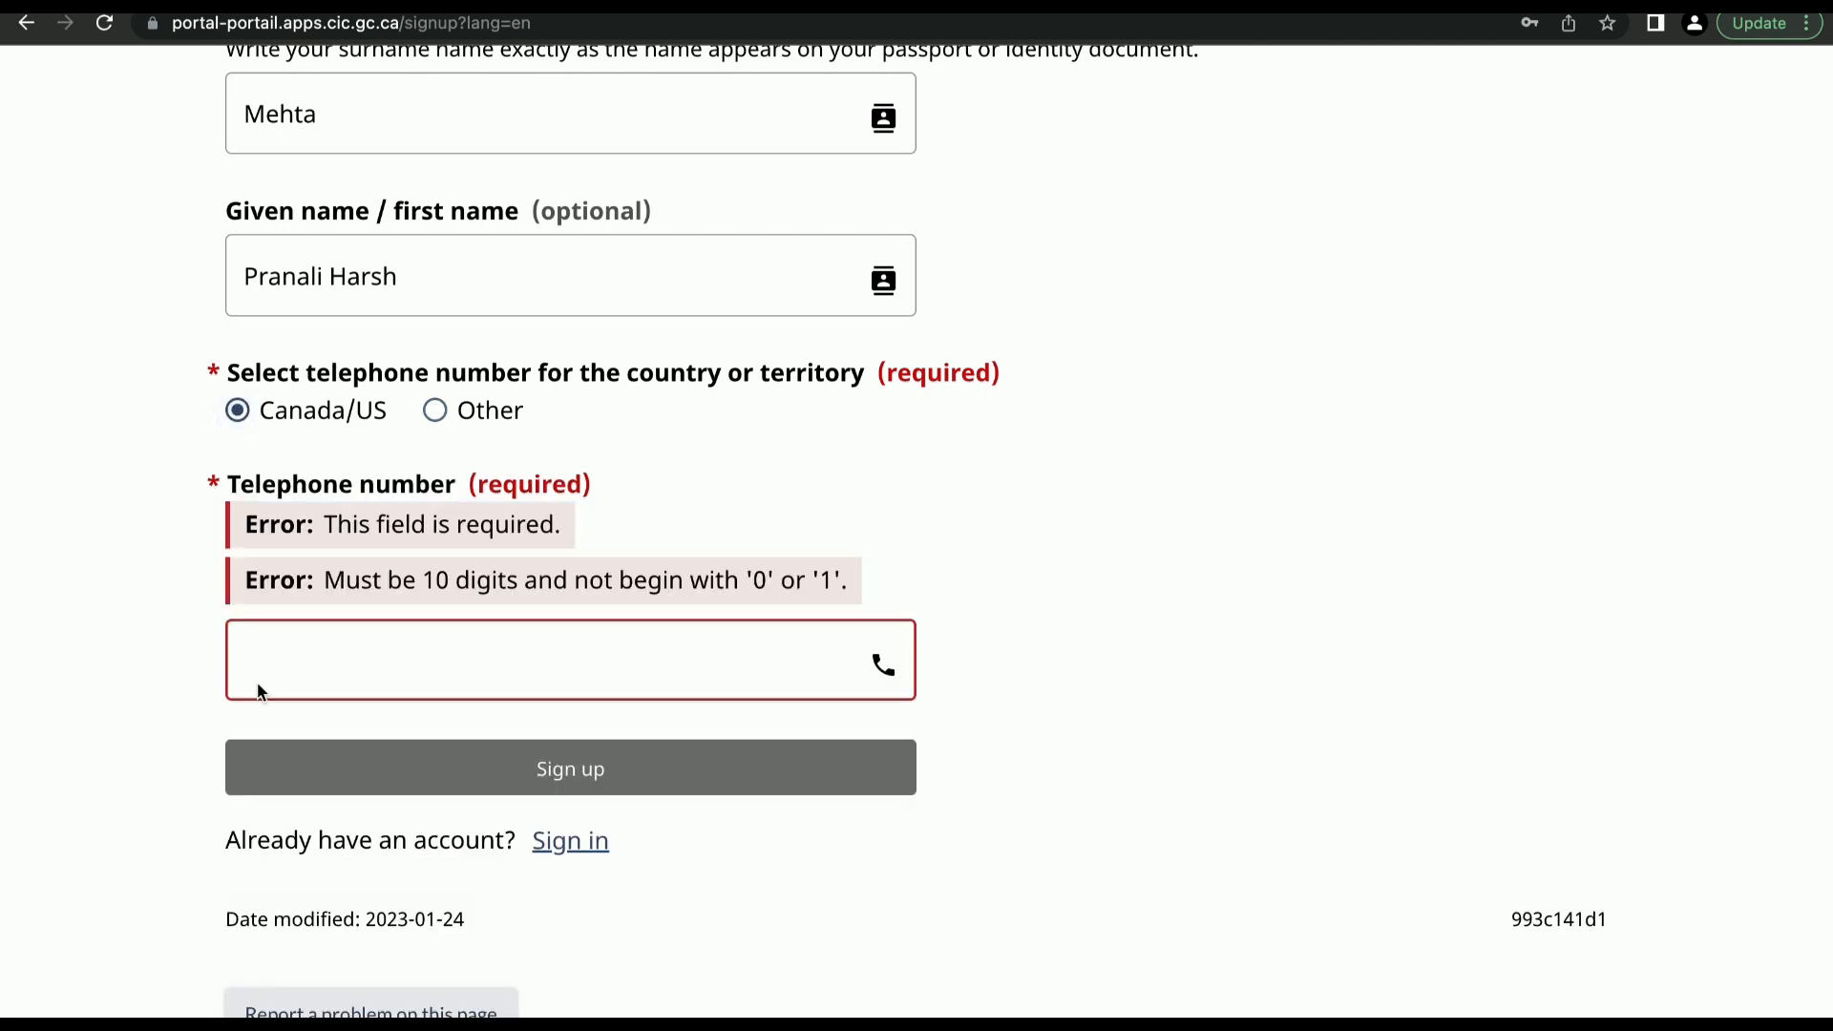
pyautogui.click(366, 670)
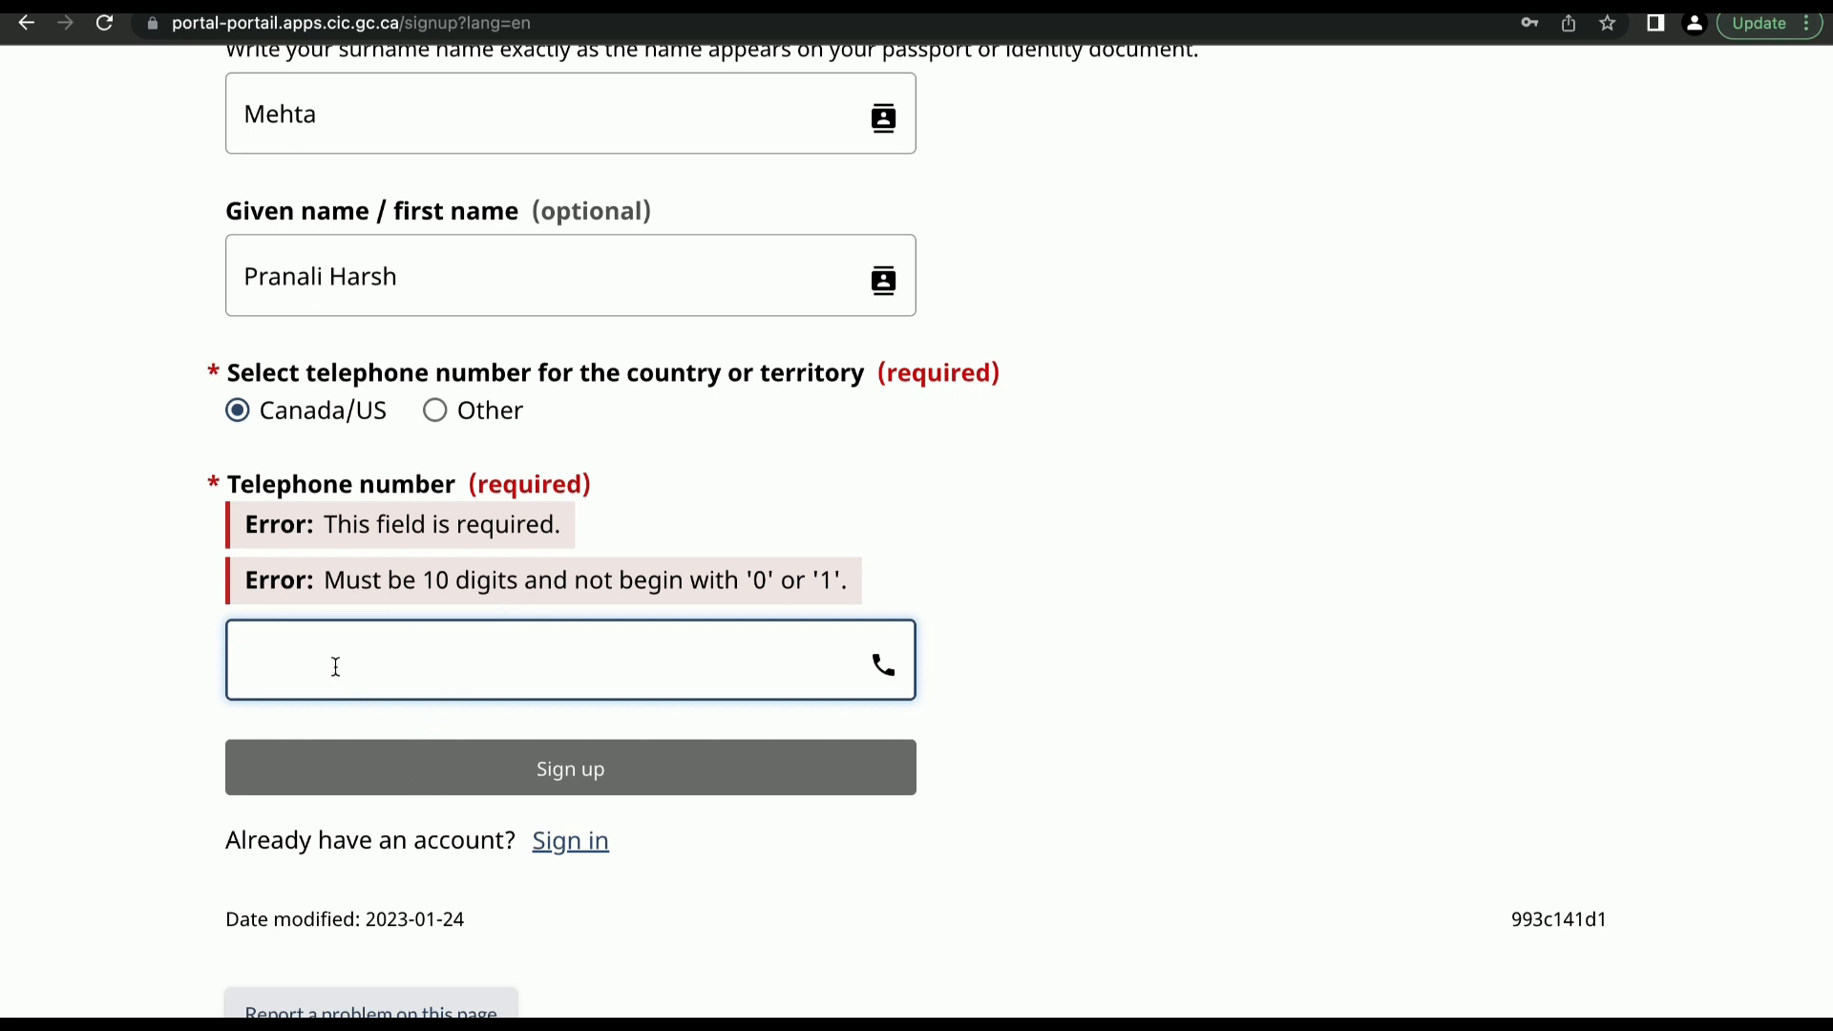
pyautogui.write('6')
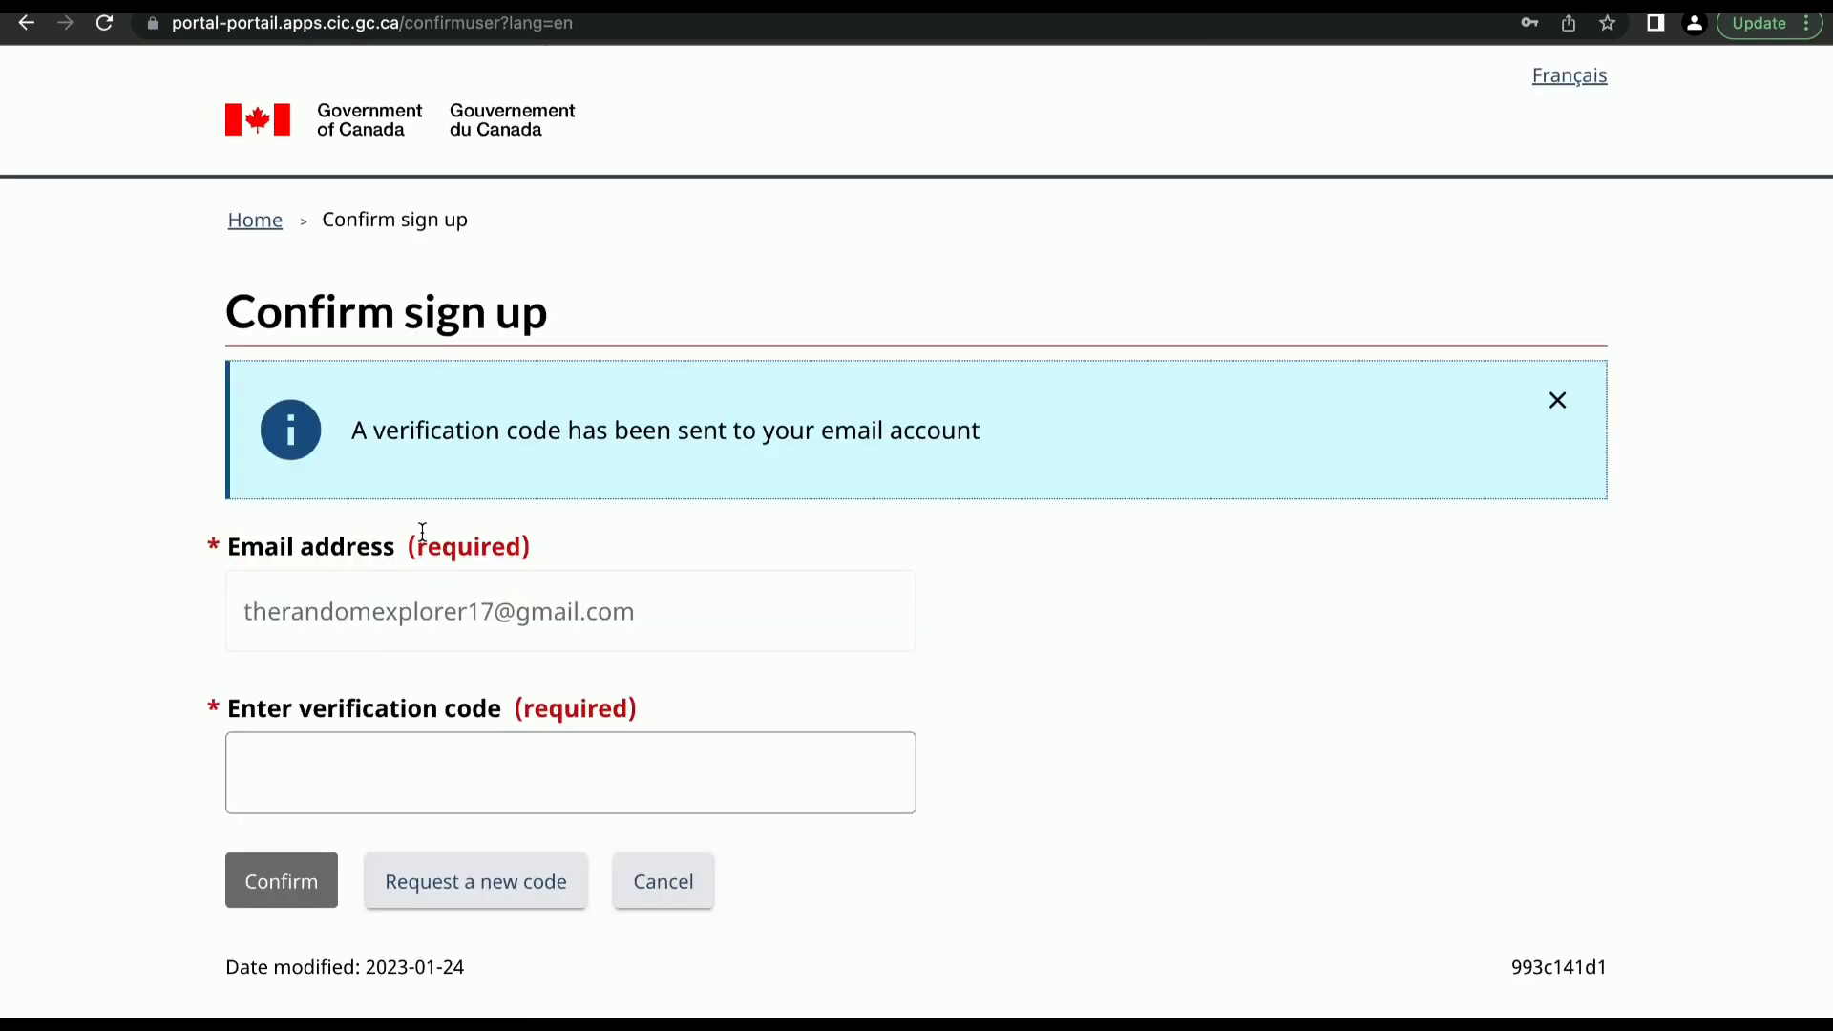
# Enter the six-digit verification code from the email and confirm it
pyautogui.scroll(-3, 334, 570)
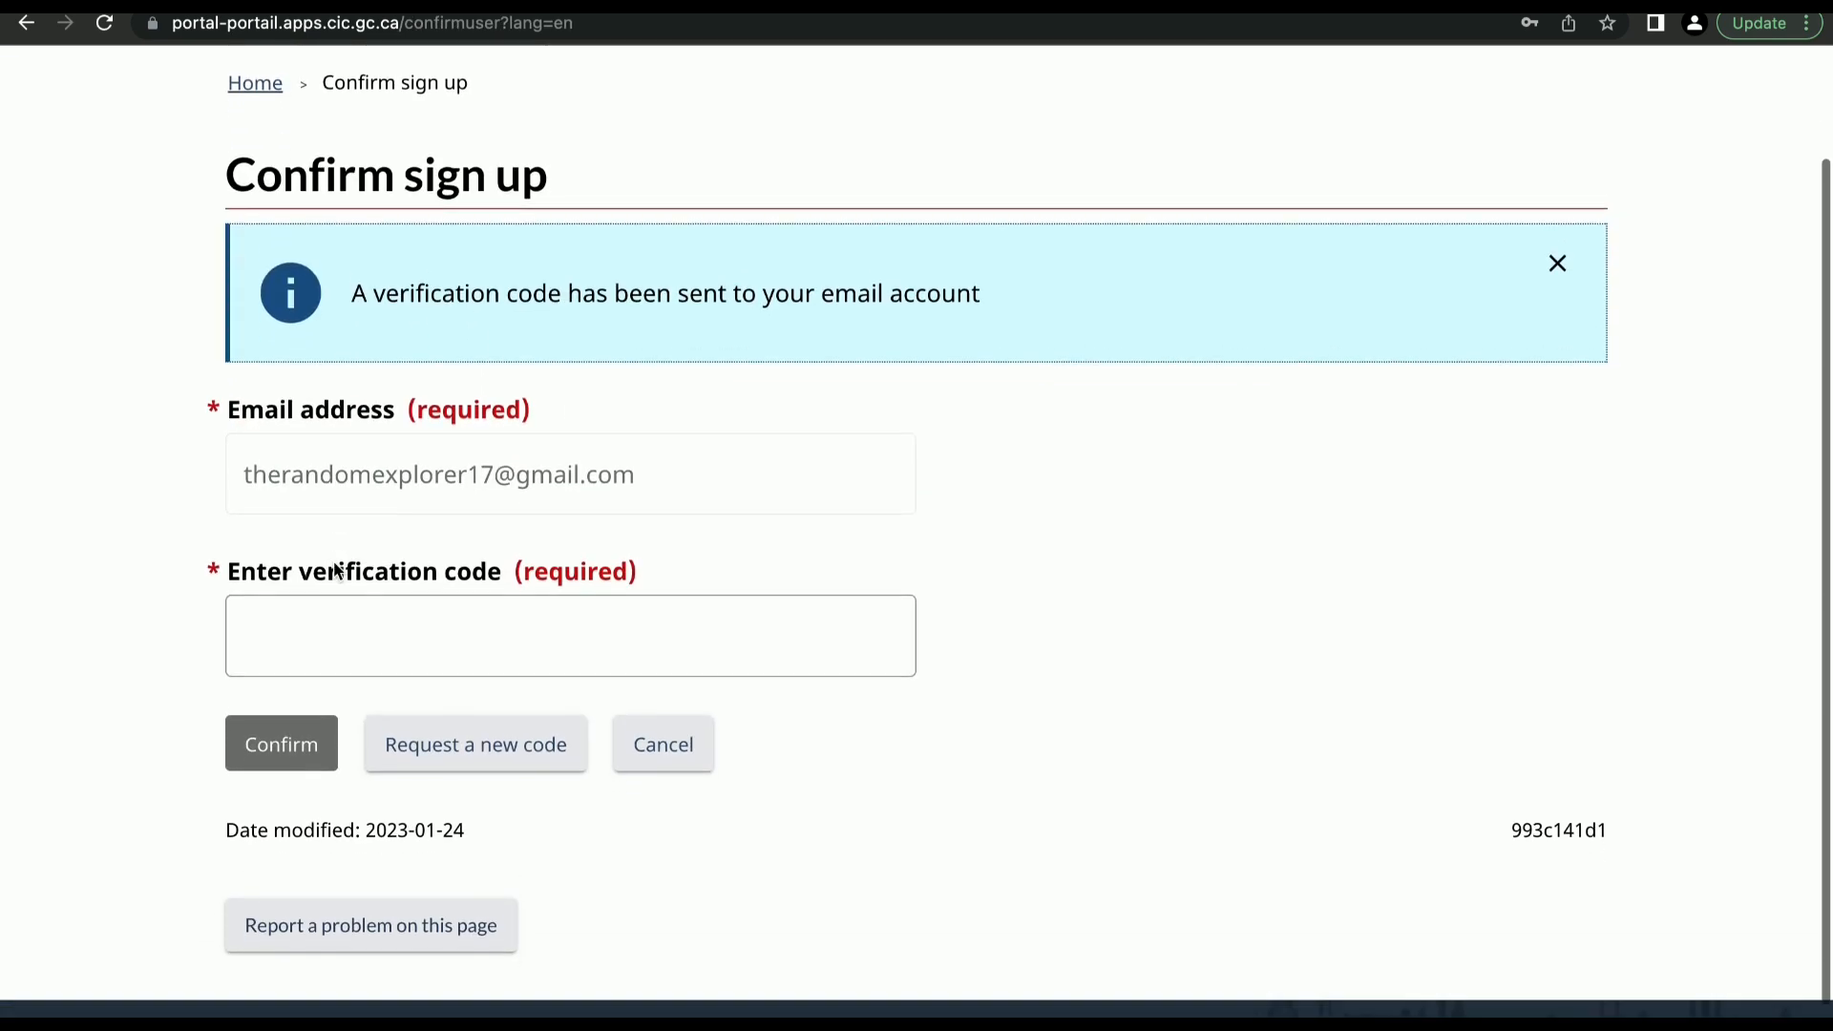
pyautogui.click(354, 617)
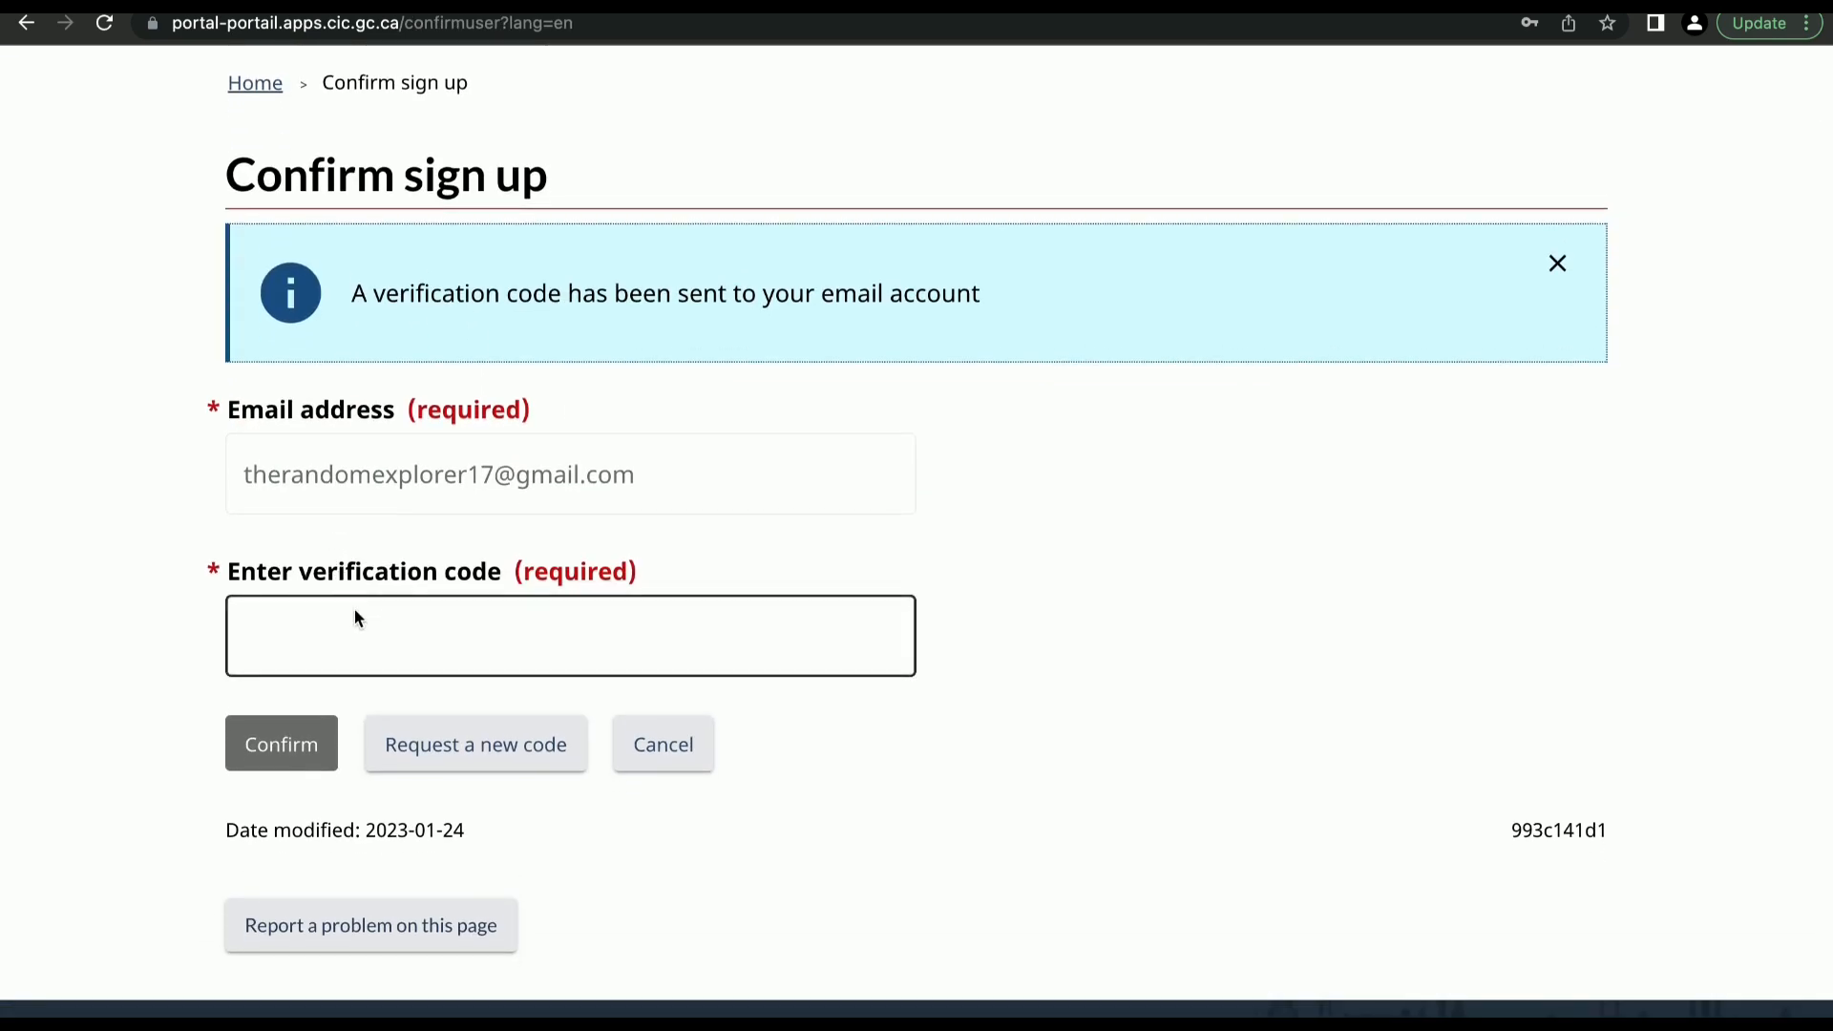
pyautogui.click(309, 634)
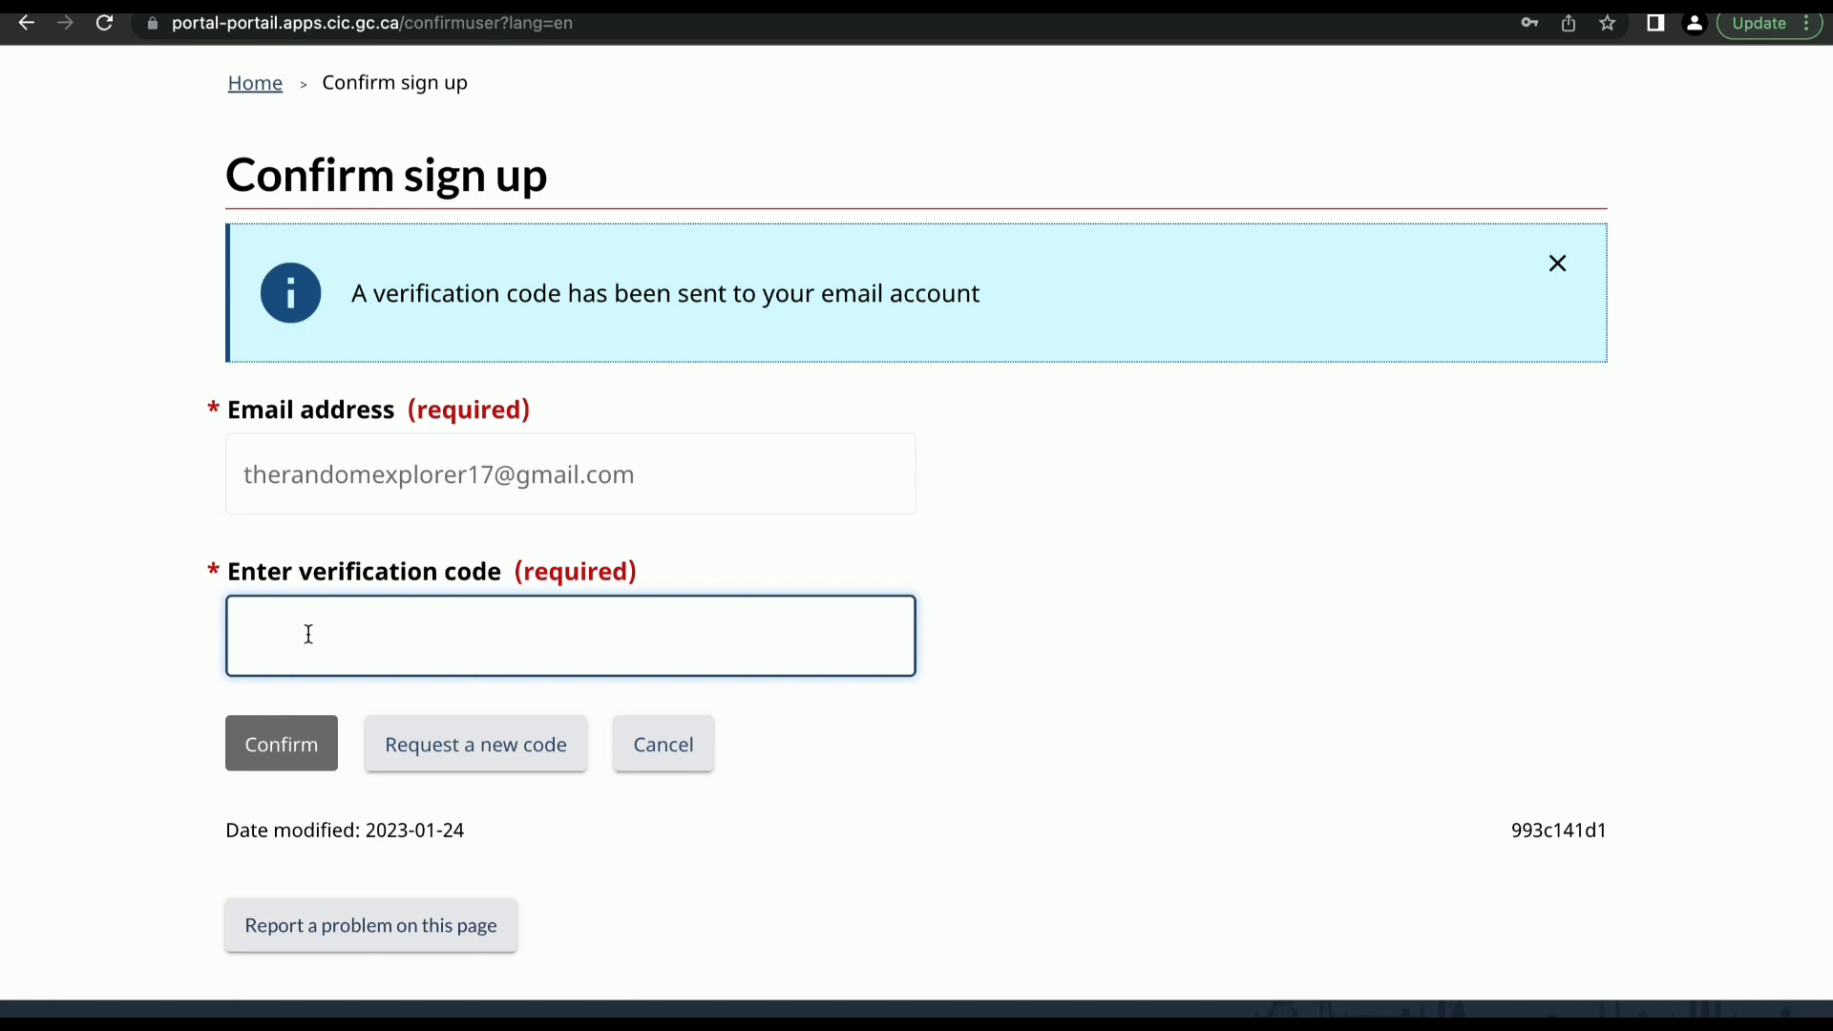
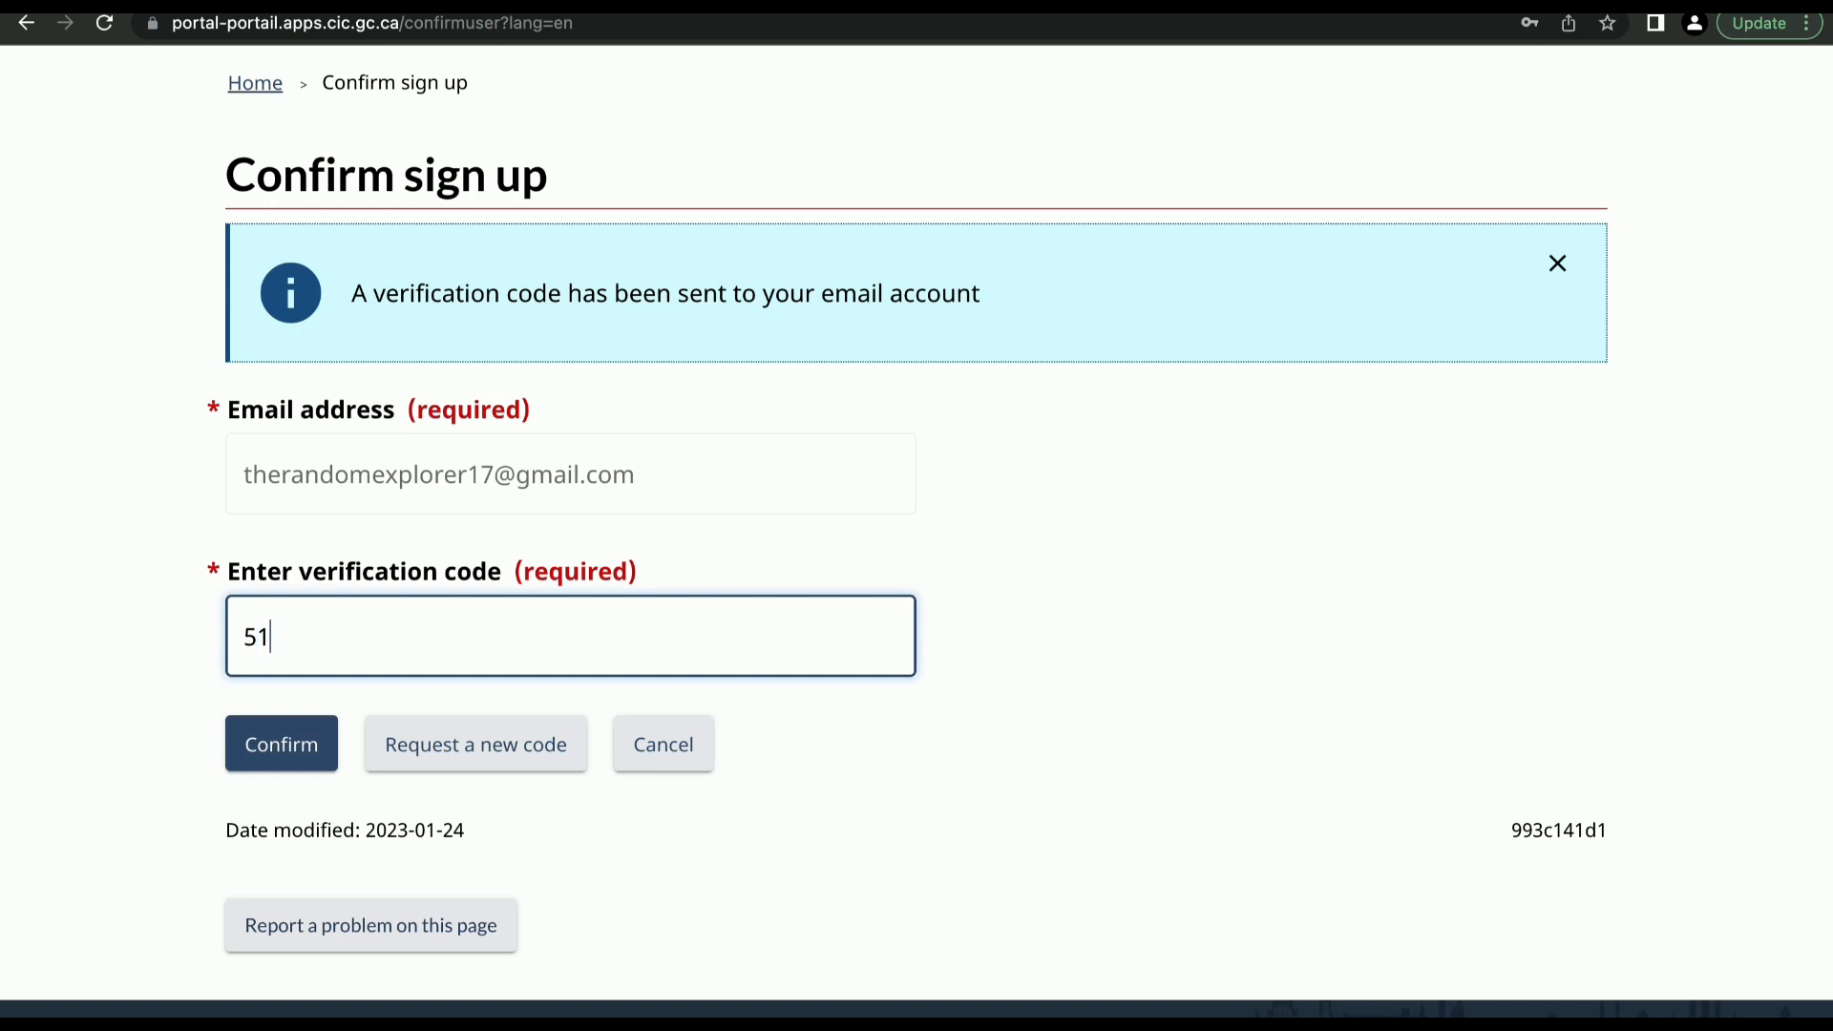
pyautogui.click(321, 742)
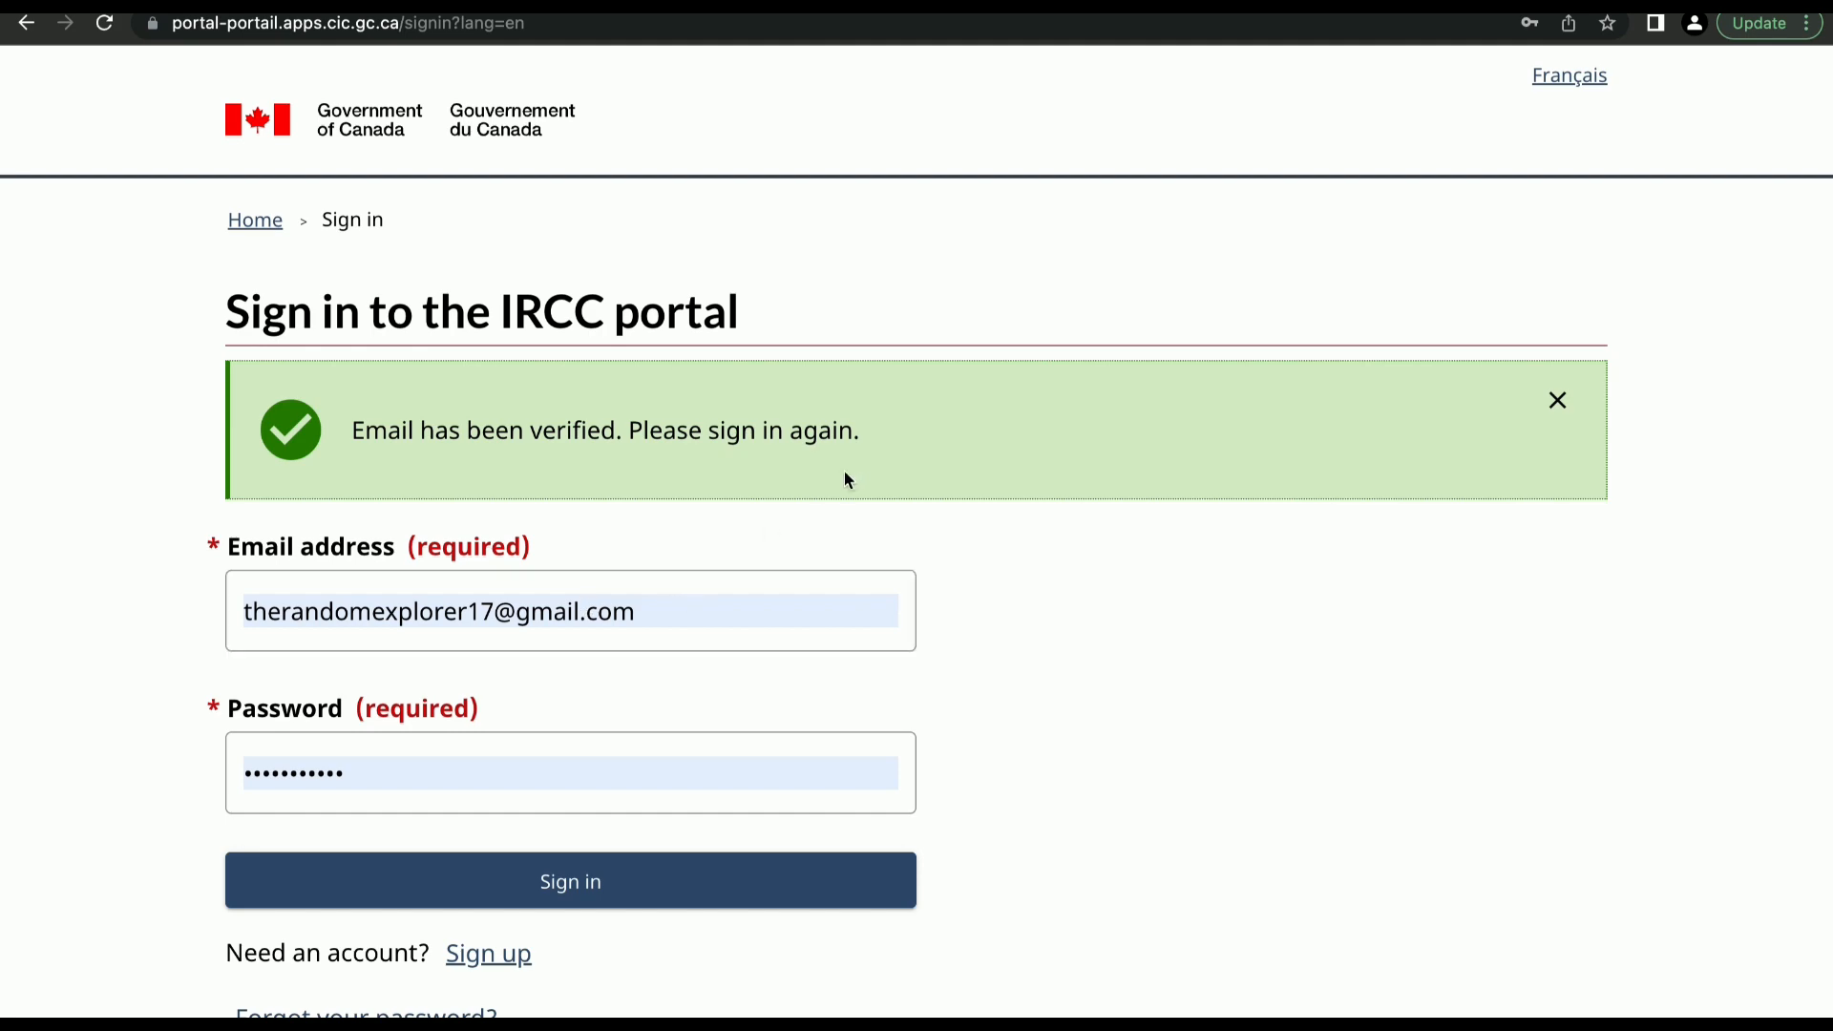
# Sign in, accept the terms, and start a visitor visa, transit visa or study permit application
pyautogui.click(466, 872)
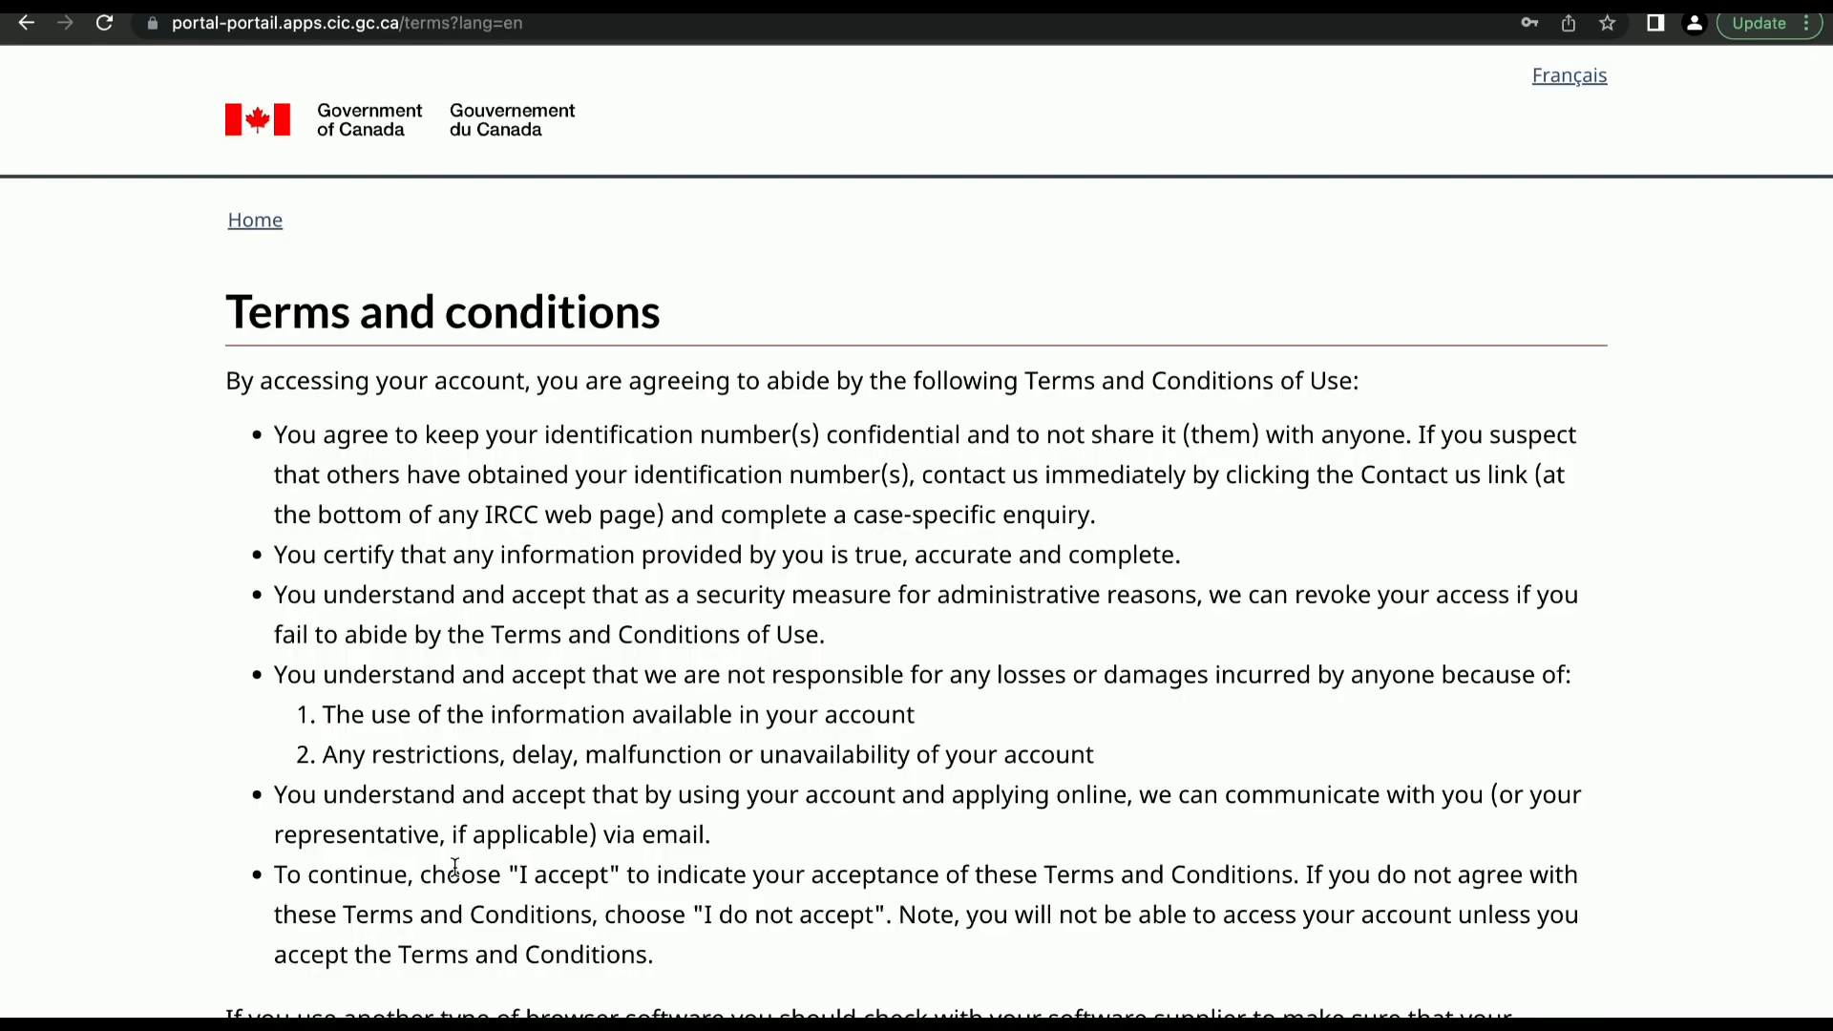
pyautogui.scroll(-6, 455, 866)
pyautogui.click(281, 638)
pyautogui.scroll(-5, 465, 785)
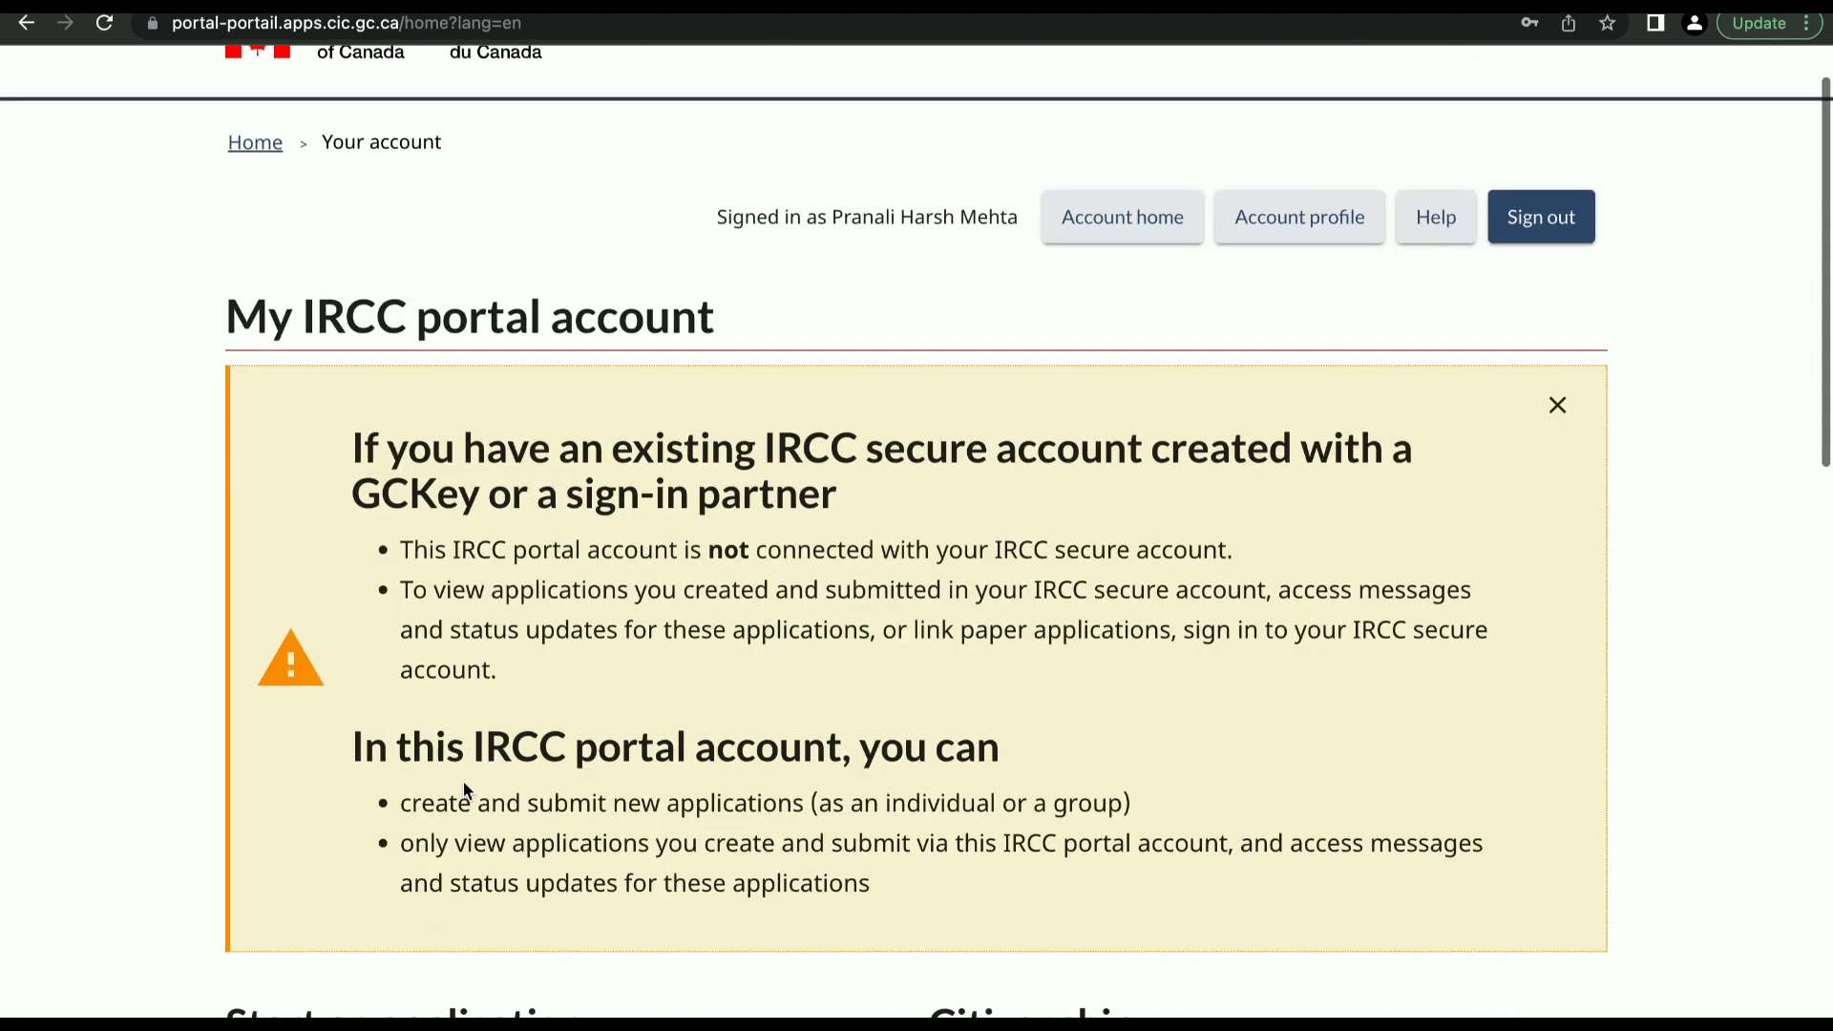
pyautogui.scroll(-3, 466, 790)
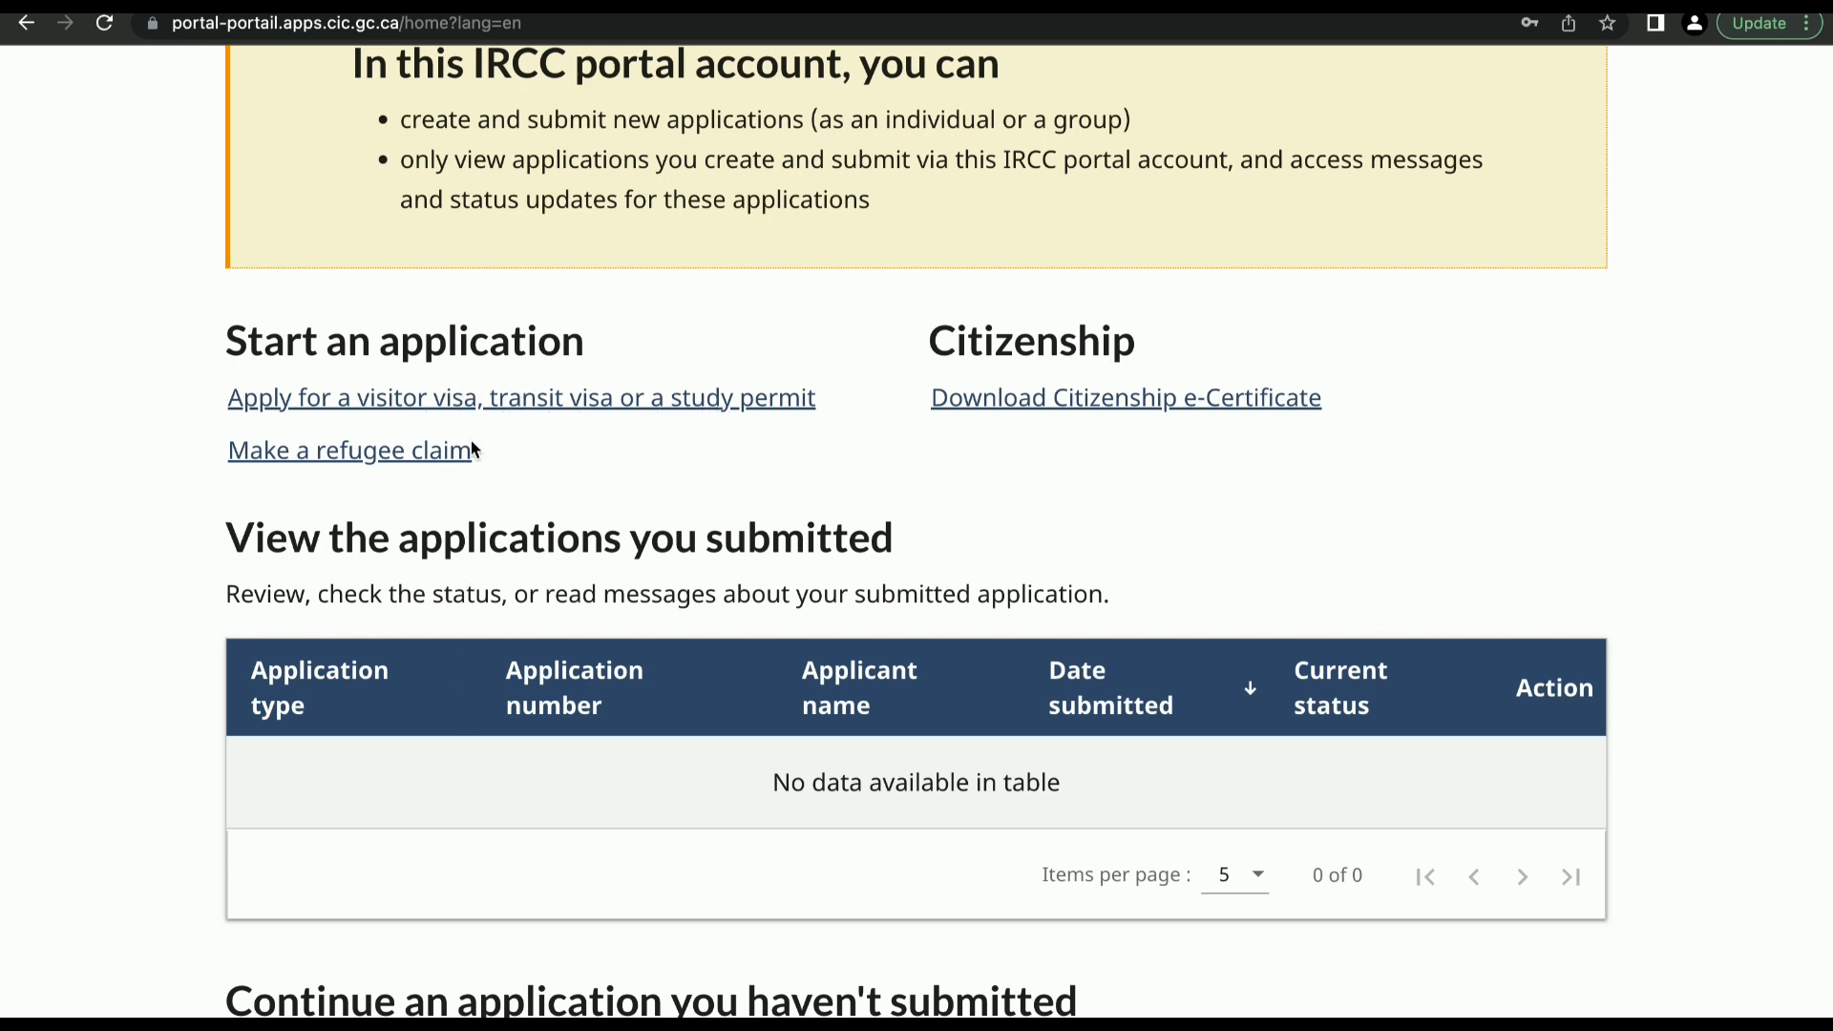
pyautogui.click(365, 401)
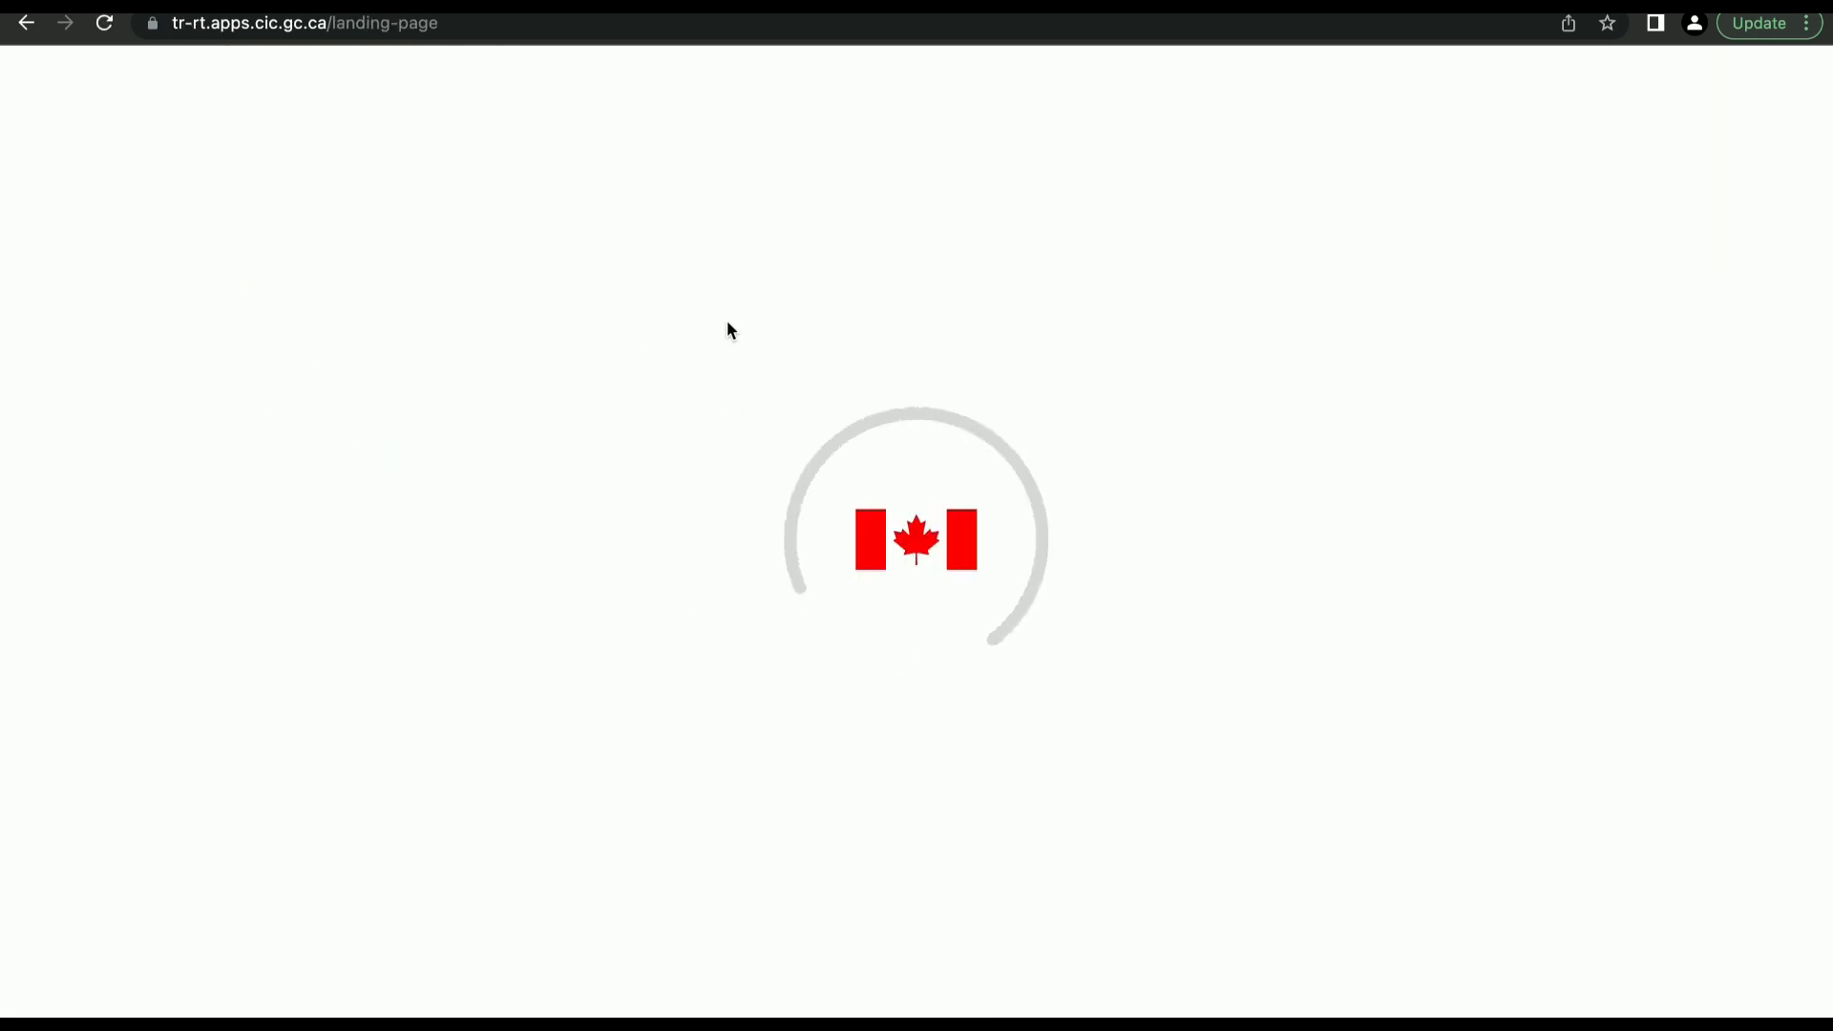
# Acknowledge the application preparation steps and start the application
pyautogui.scroll(-7, 838, 653)
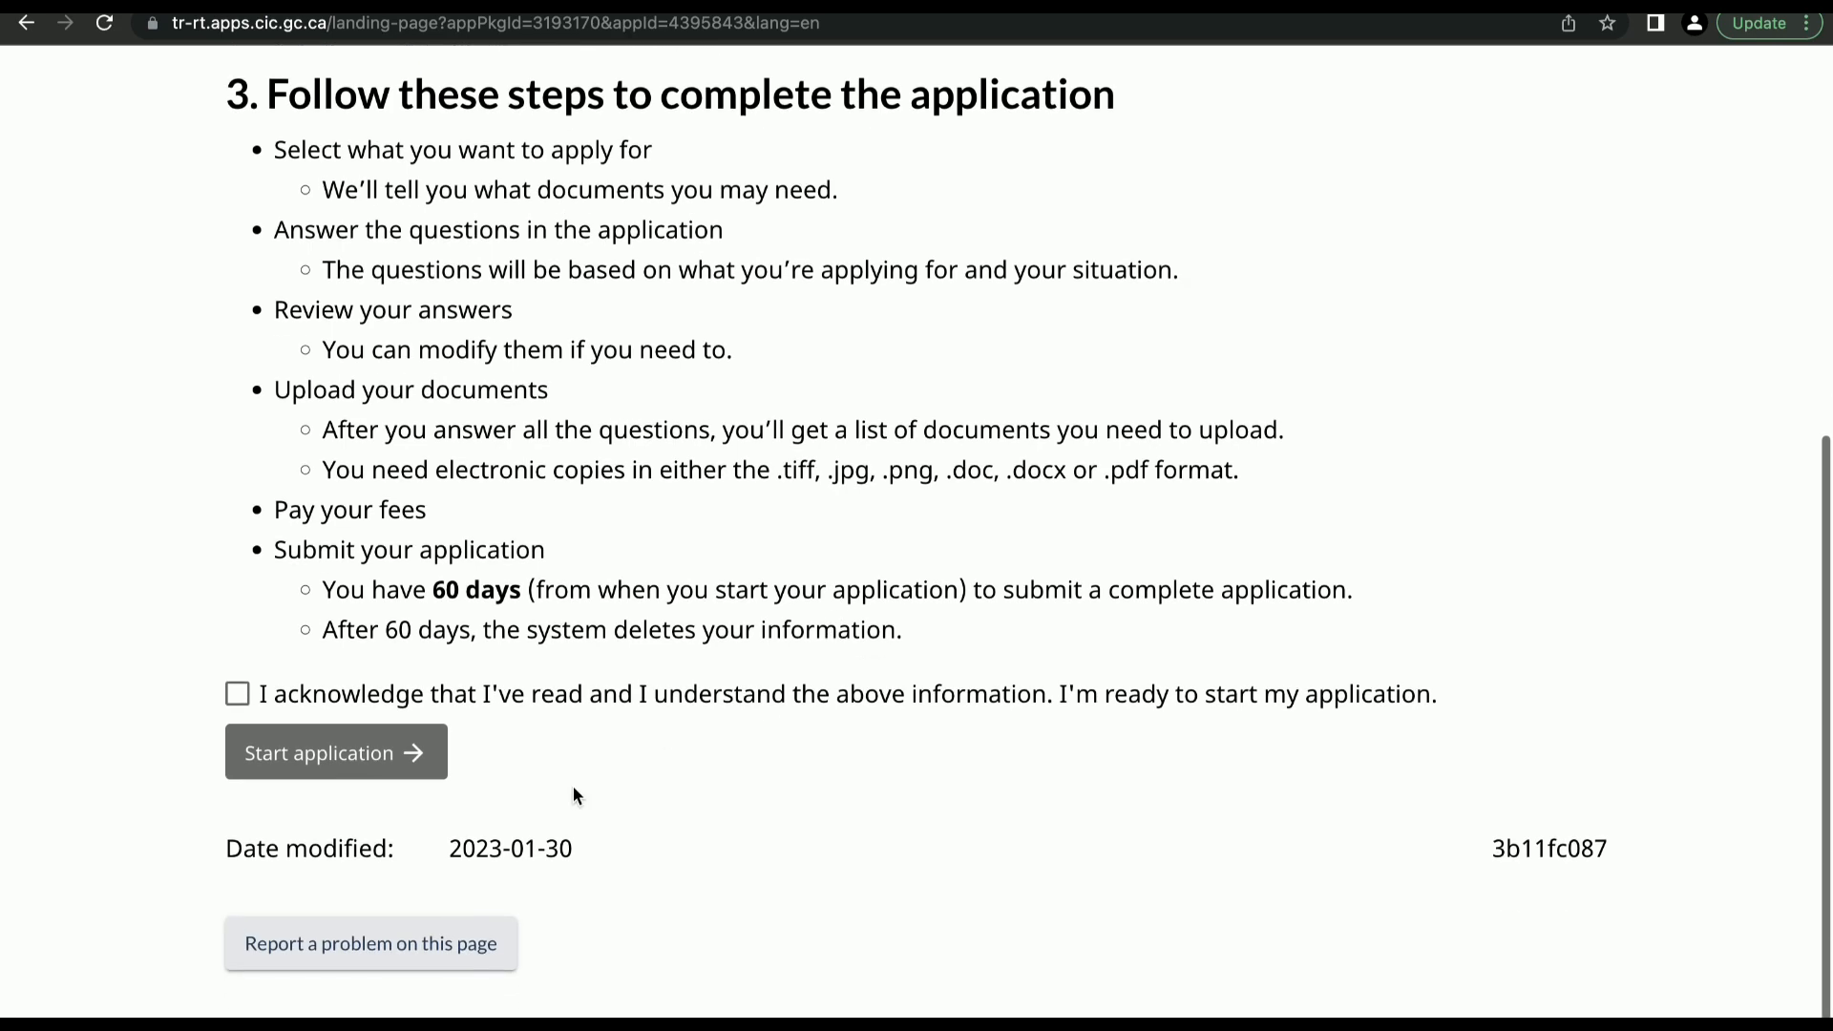
pyautogui.scroll(7, 379, 618)
pyautogui.scroll(-7, 379, 617)
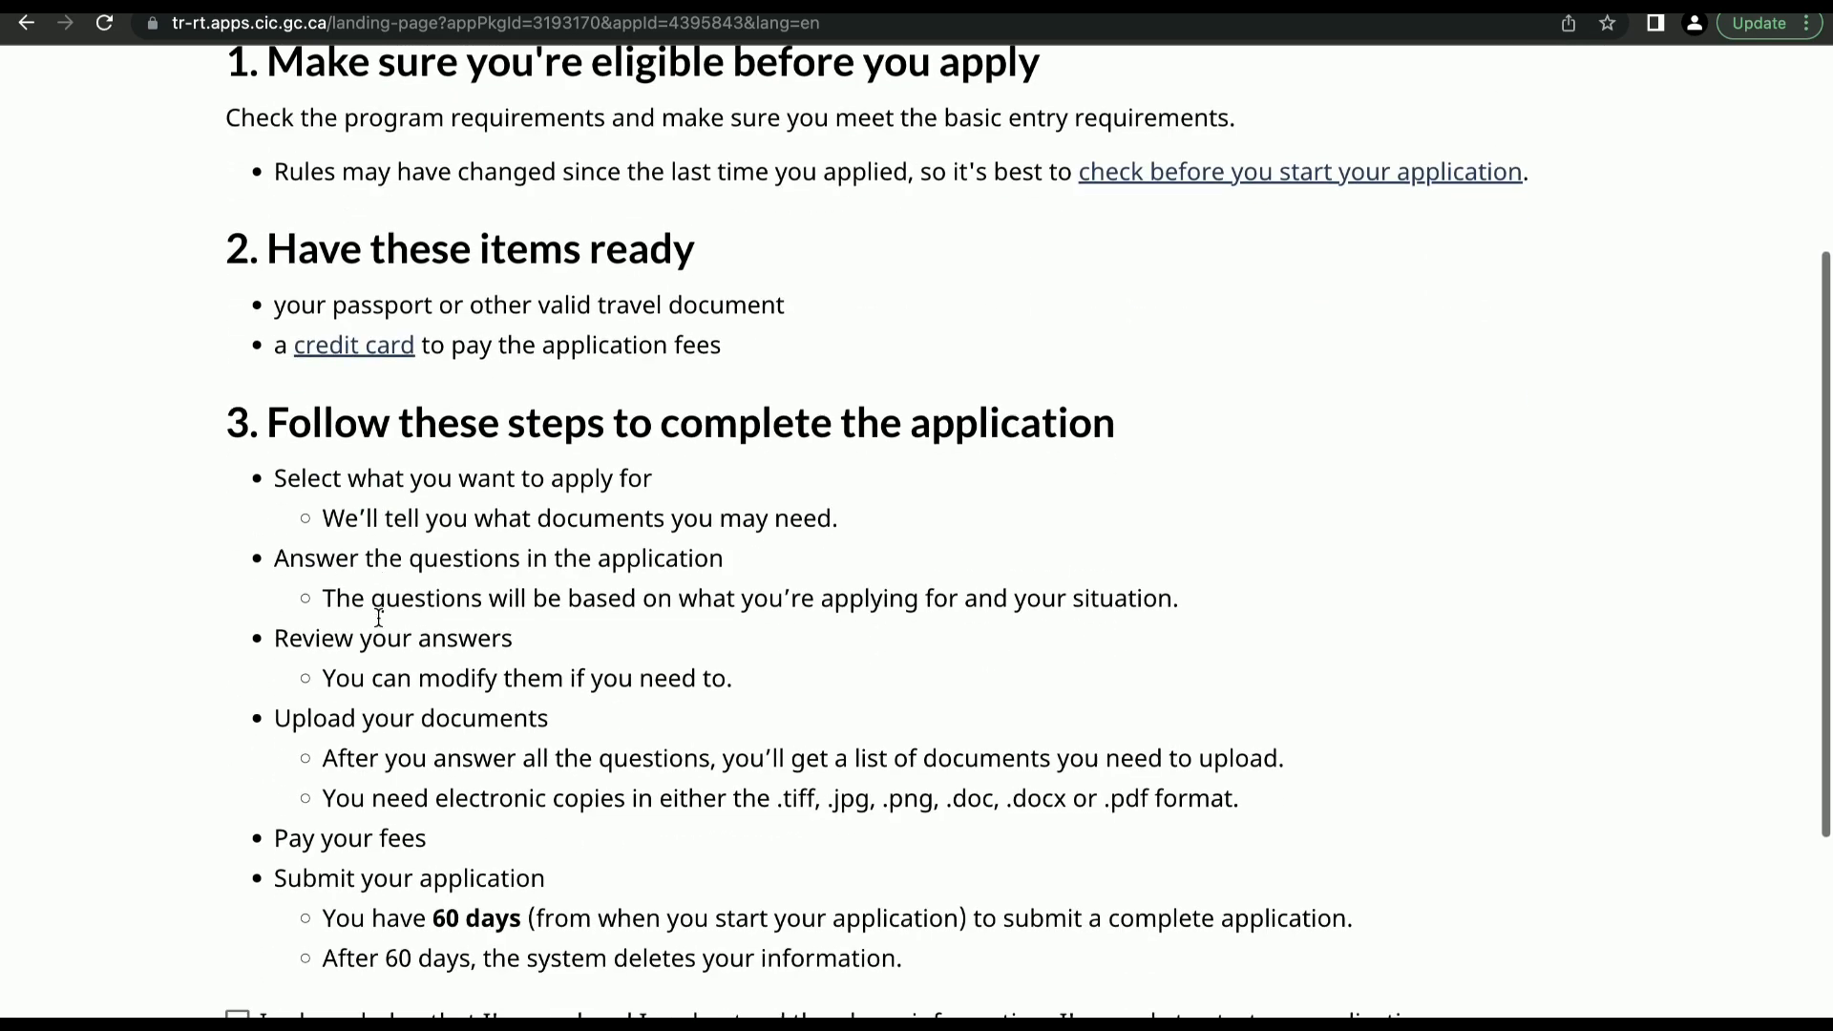
pyautogui.click(239, 685)
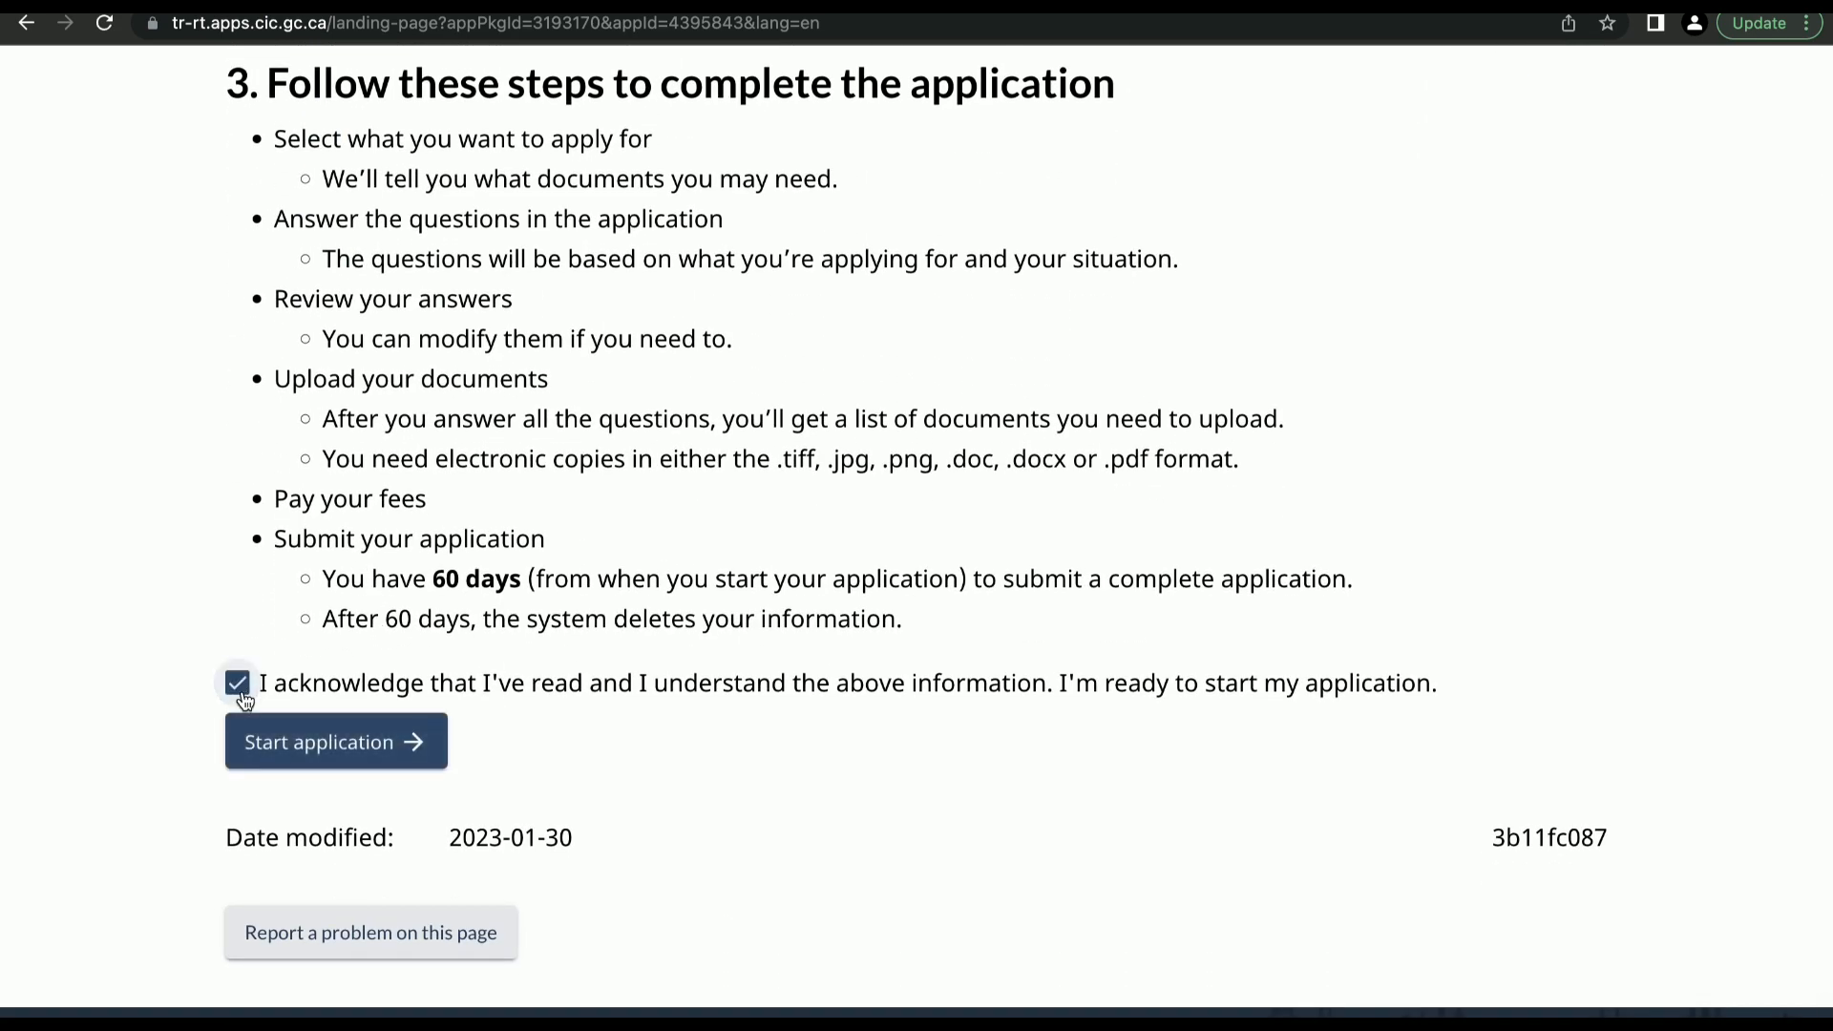
pyautogui.click(303, 754)
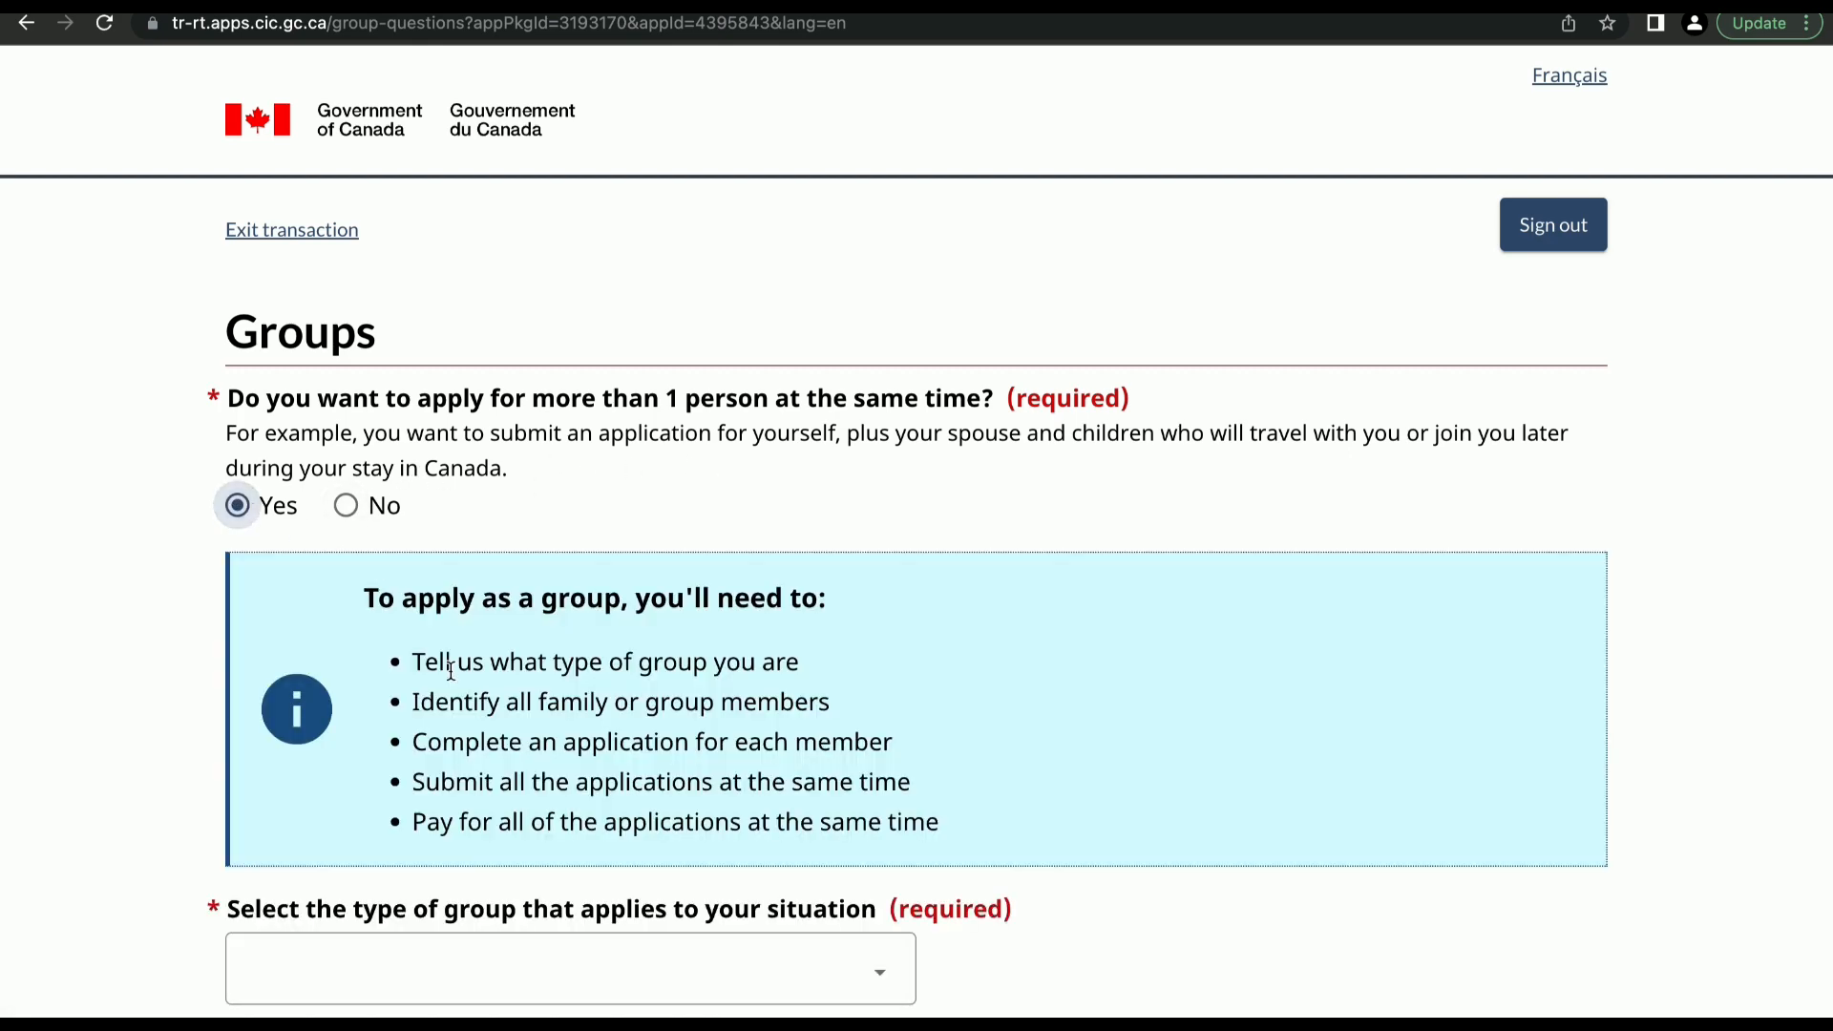
# Answer No to applying for more than one person and save the Groups page
pyautogui.scroll(-3, 448, 669)
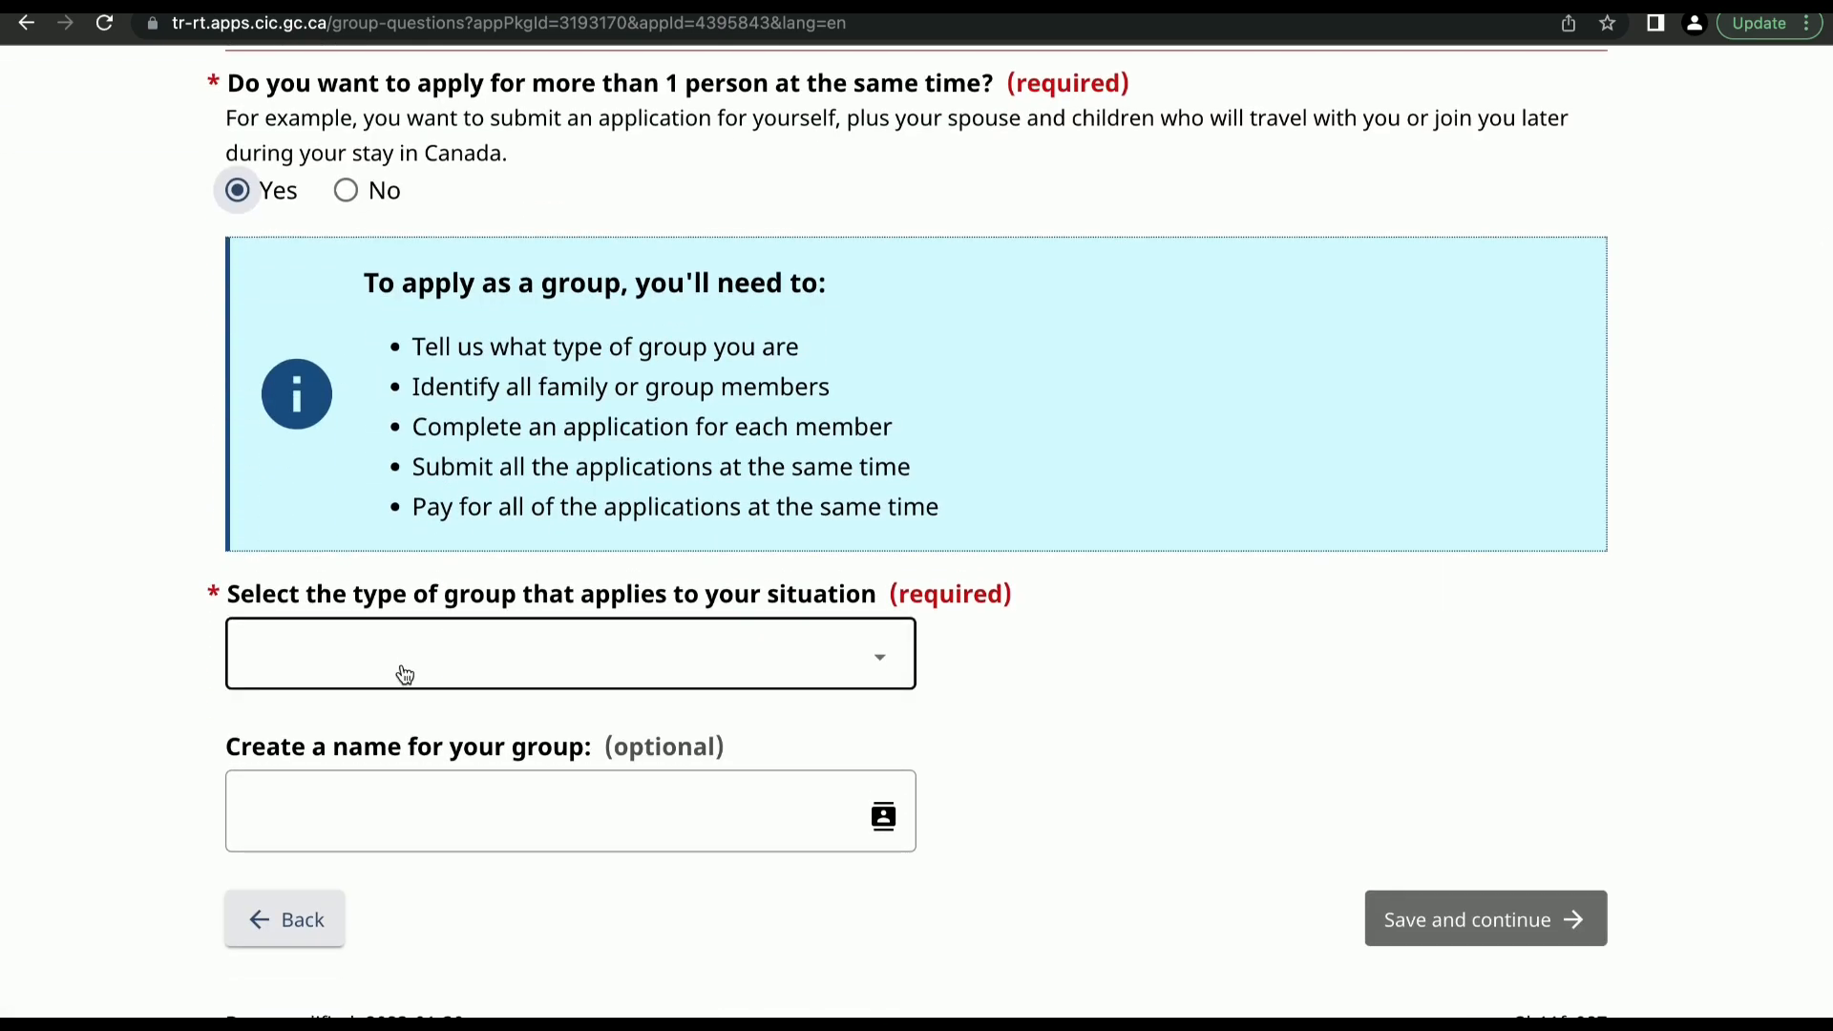
pyautogui.click(388, 685)
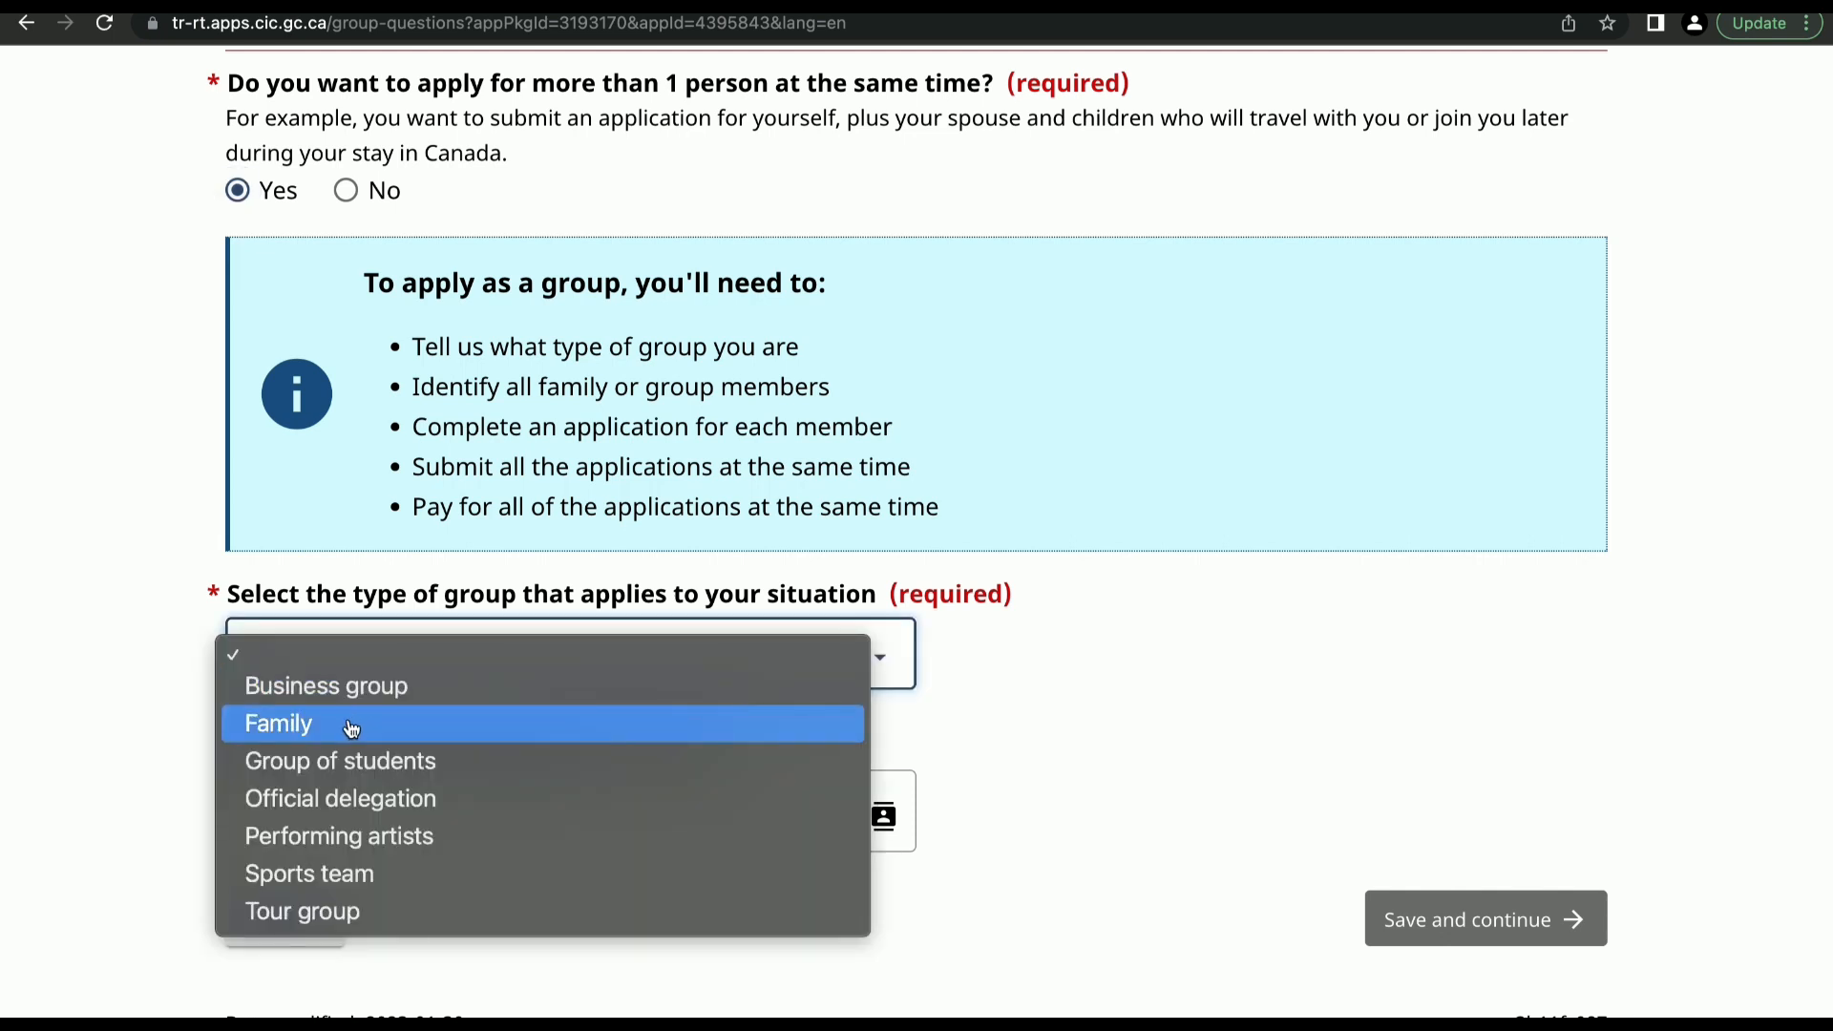
pyautogui.click(351, 726)
pyautogui.scroll(-2, 347, 718)
pyautogui.click(322, 716)
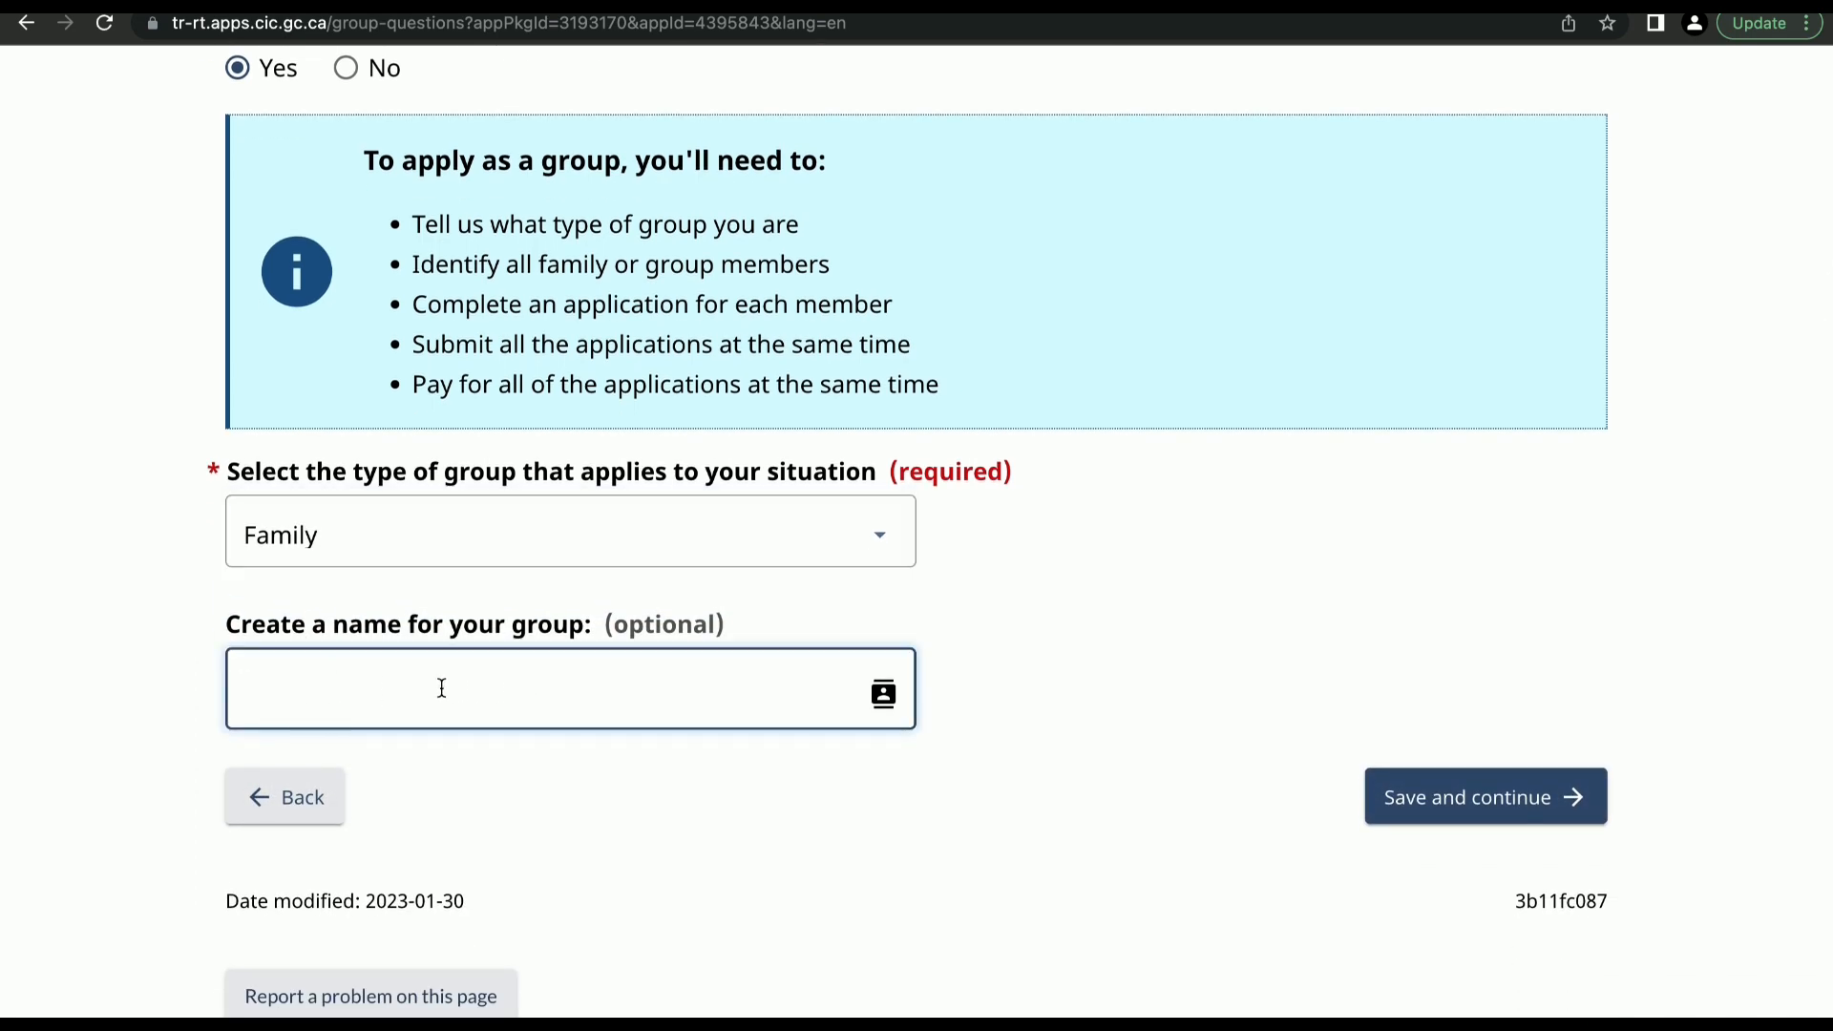
pyautogui.scroll(5, 442, 688)
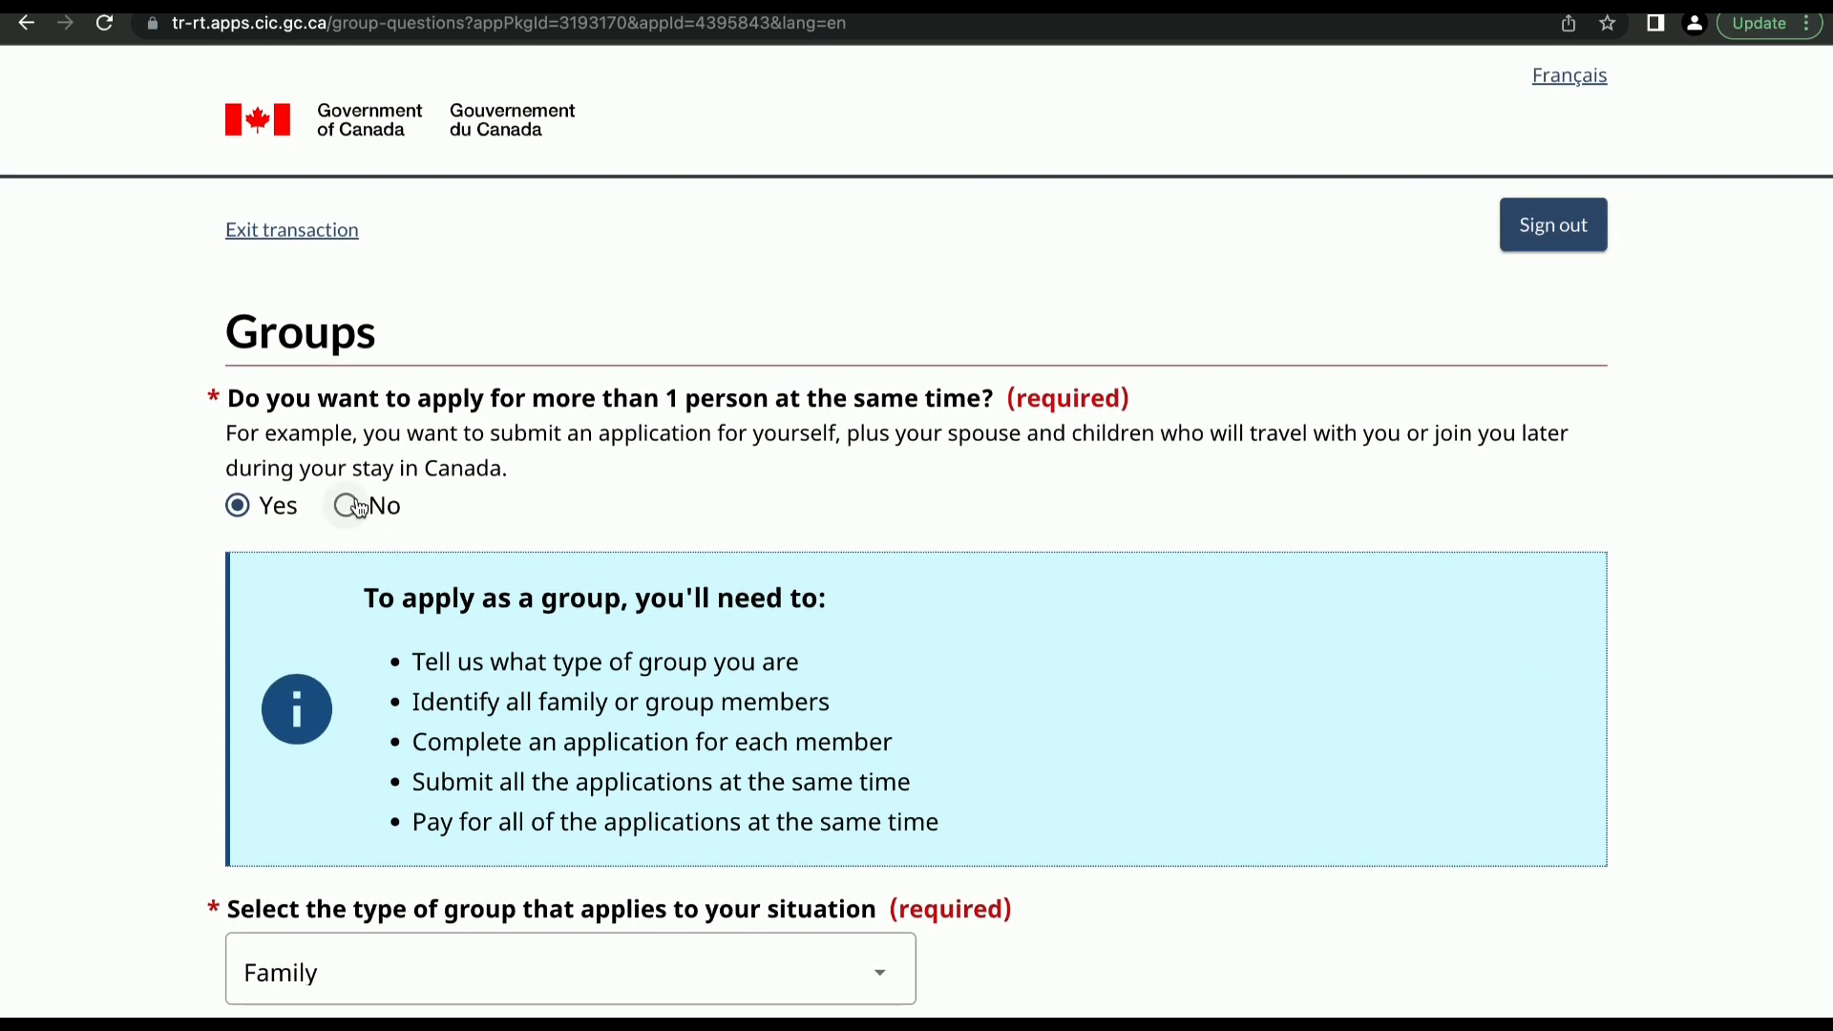
pyautogui.click(346, 512)
pyautogui.scroll(-1, 354, 507)
pyautogui.click(1379, 482)
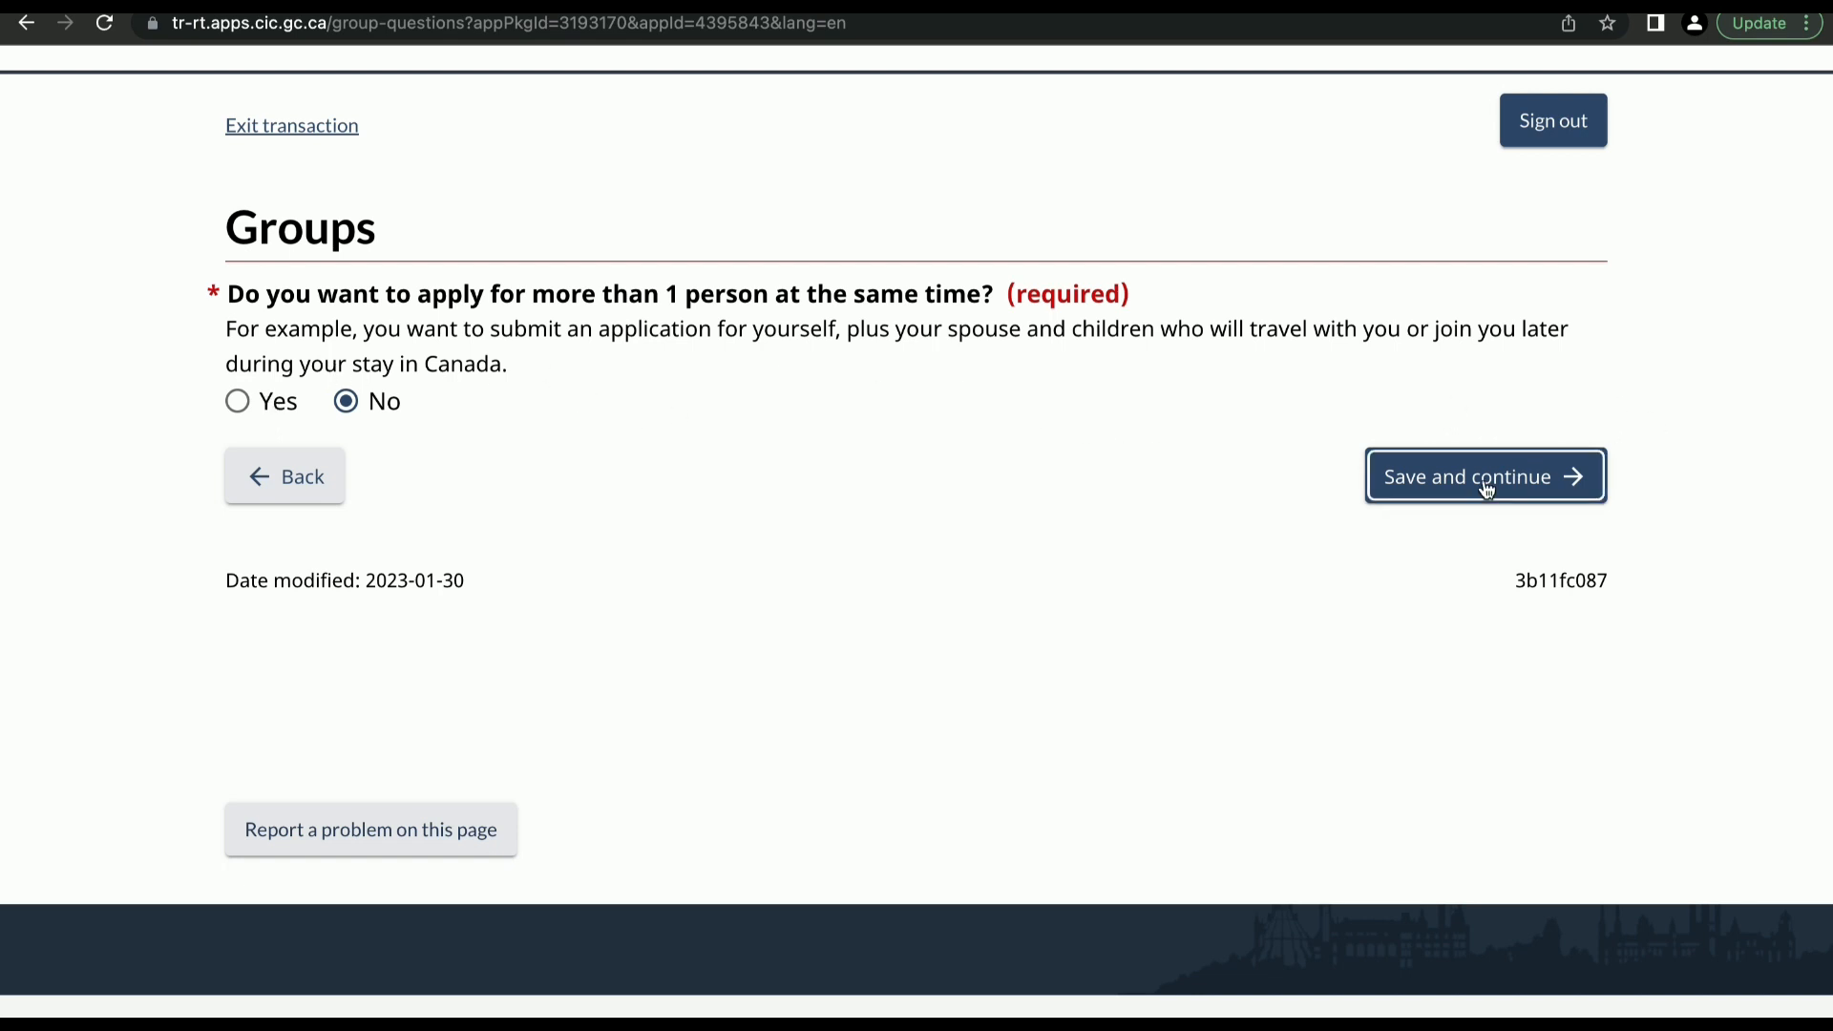
pyautogui.click(1437, 475)
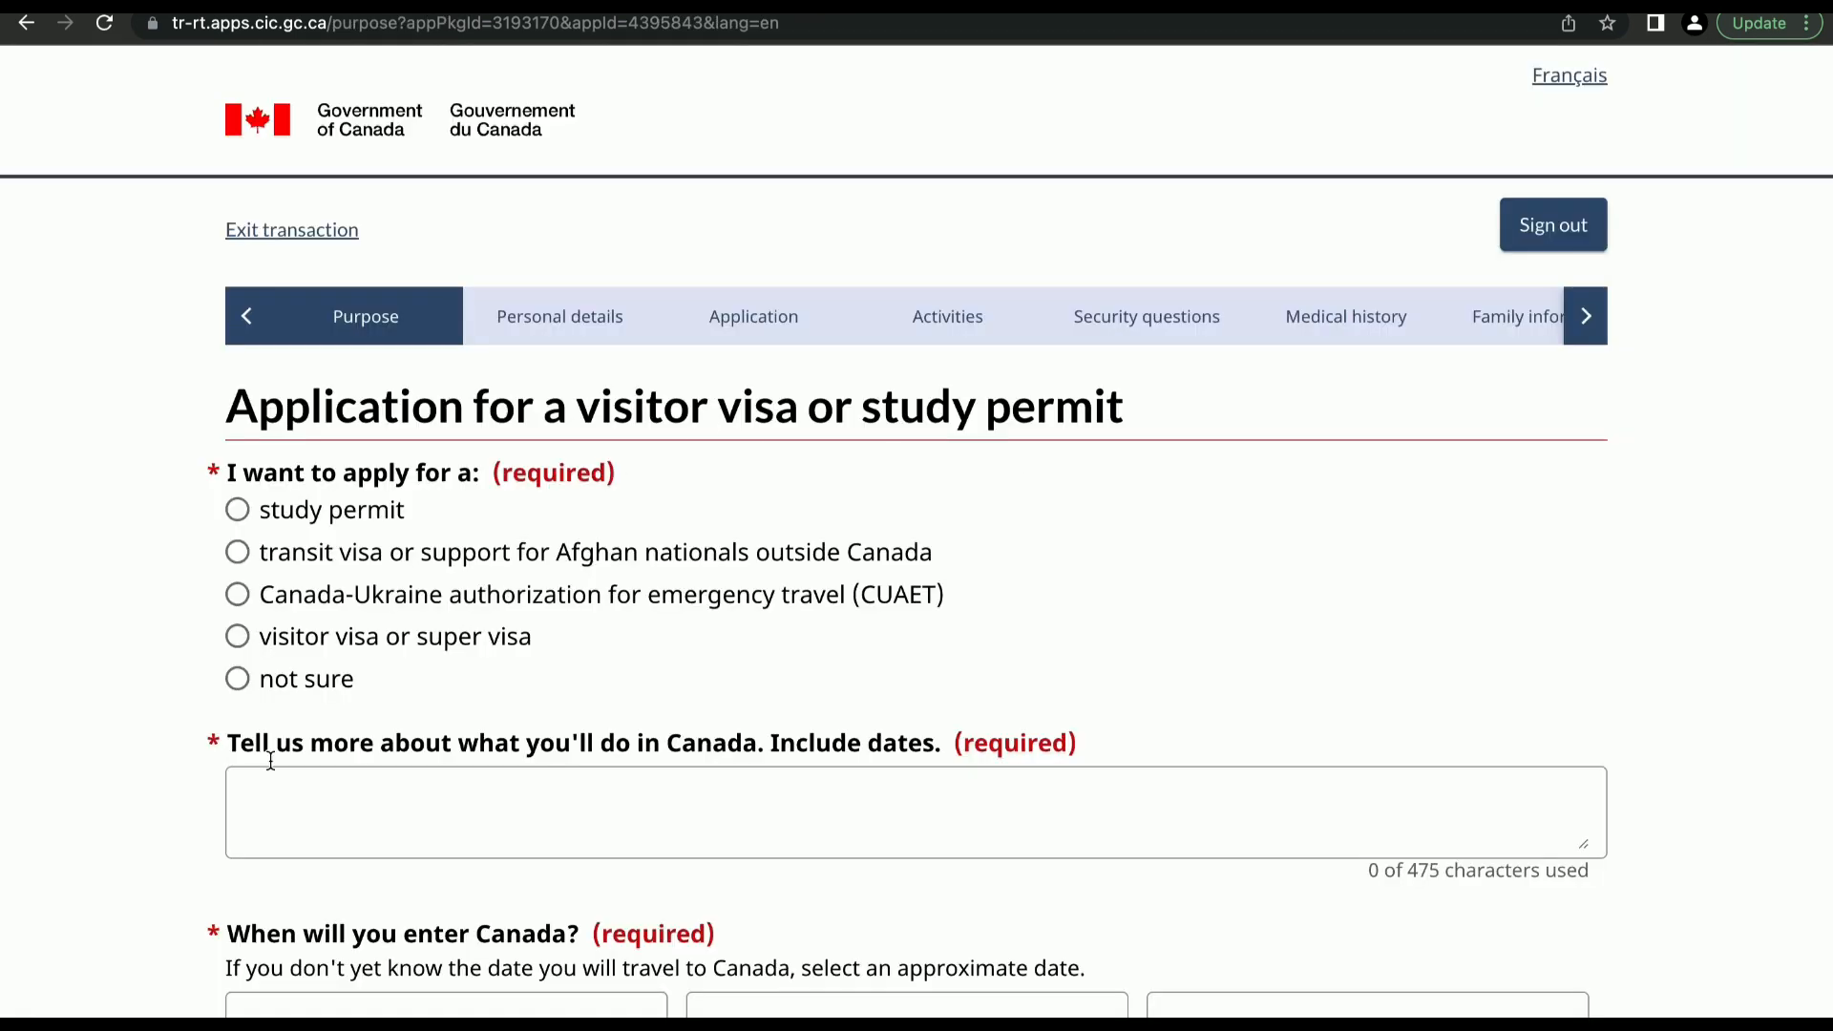
# Choose visitor visa with the reason 'visit other family or friends for less than 6 months'
pyautogui.click(444, 812)
pyautogui.click(284, 637)
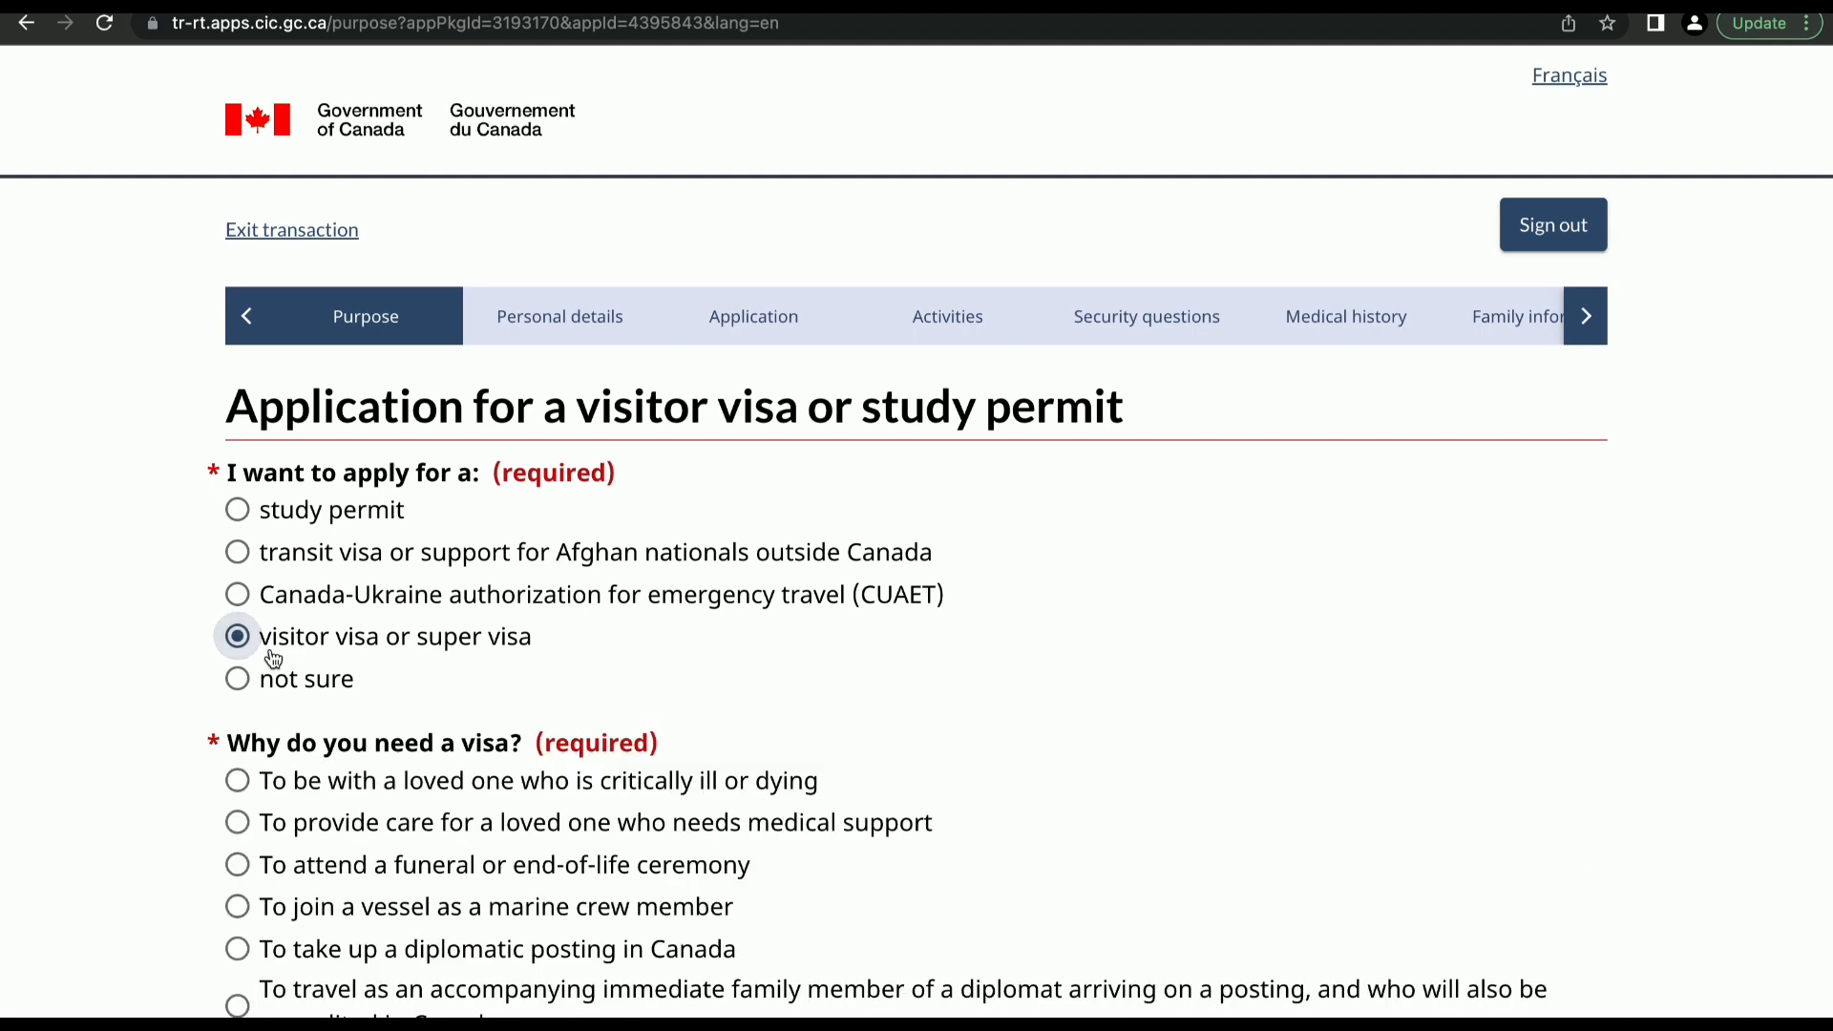
pyautogui.scroll(-3, 516, 592)
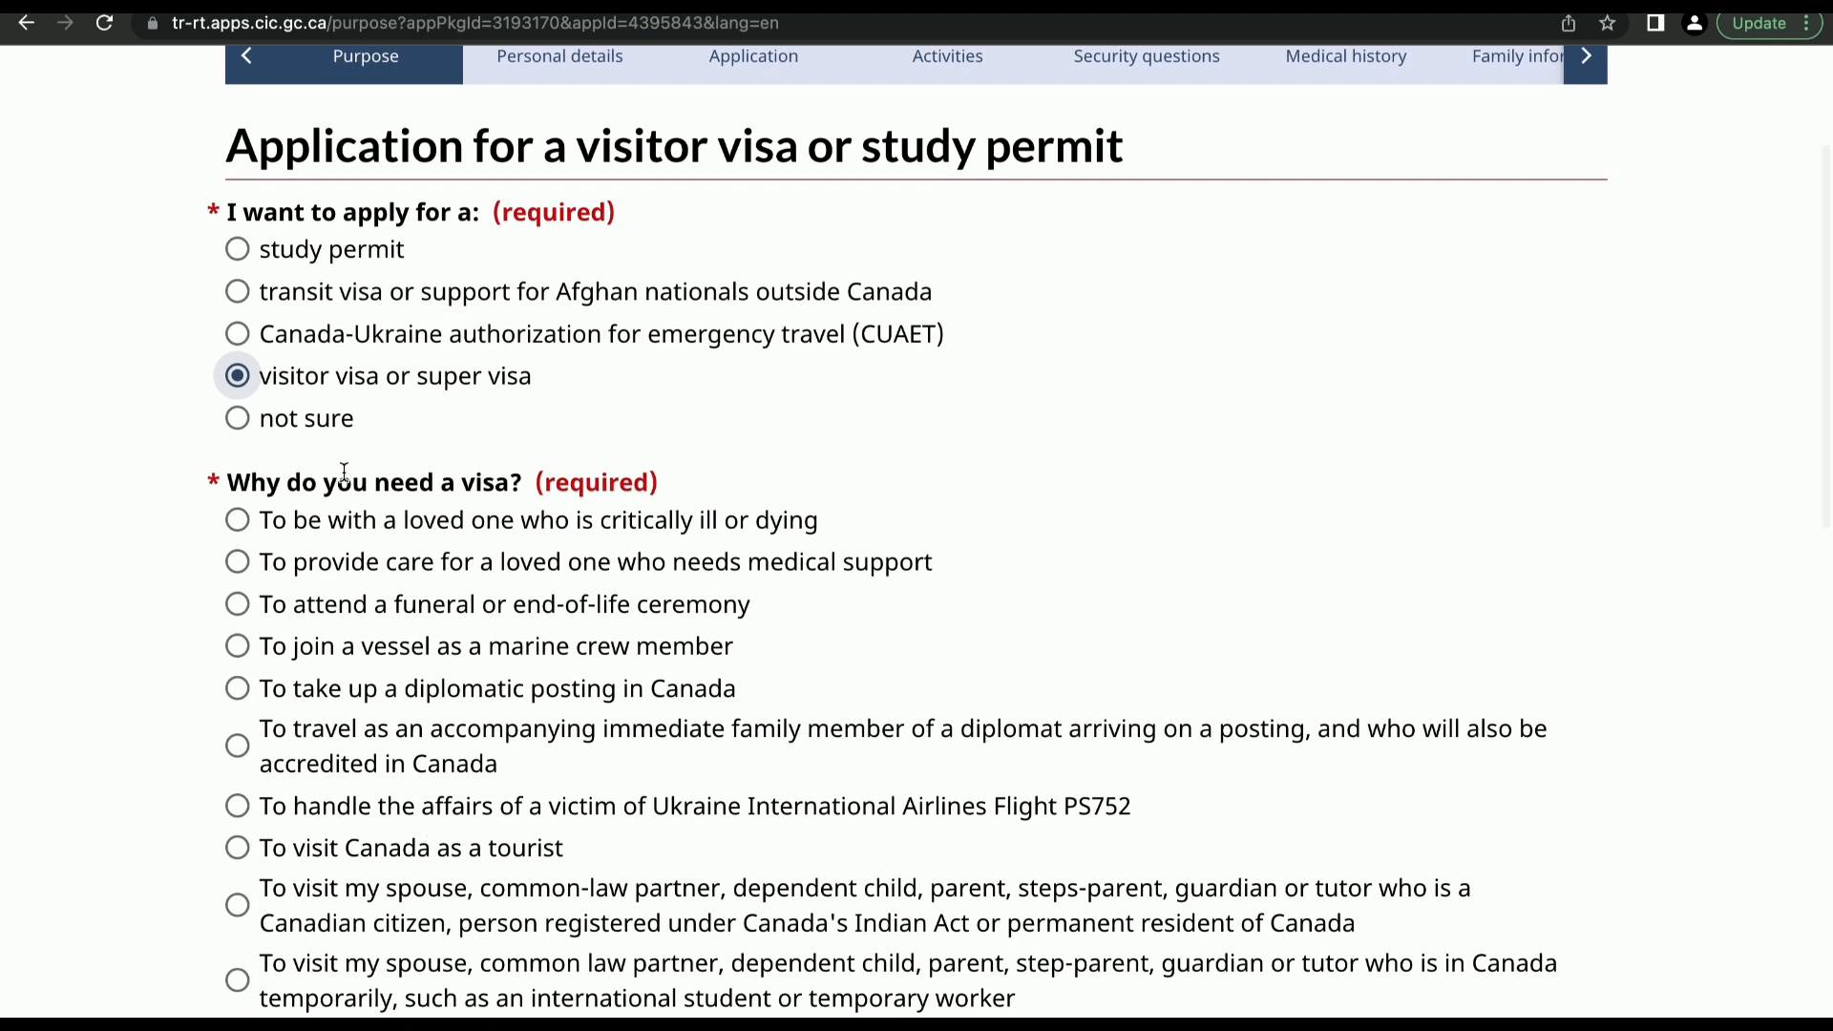
pyautogui.scroll(-3, 435, 700)
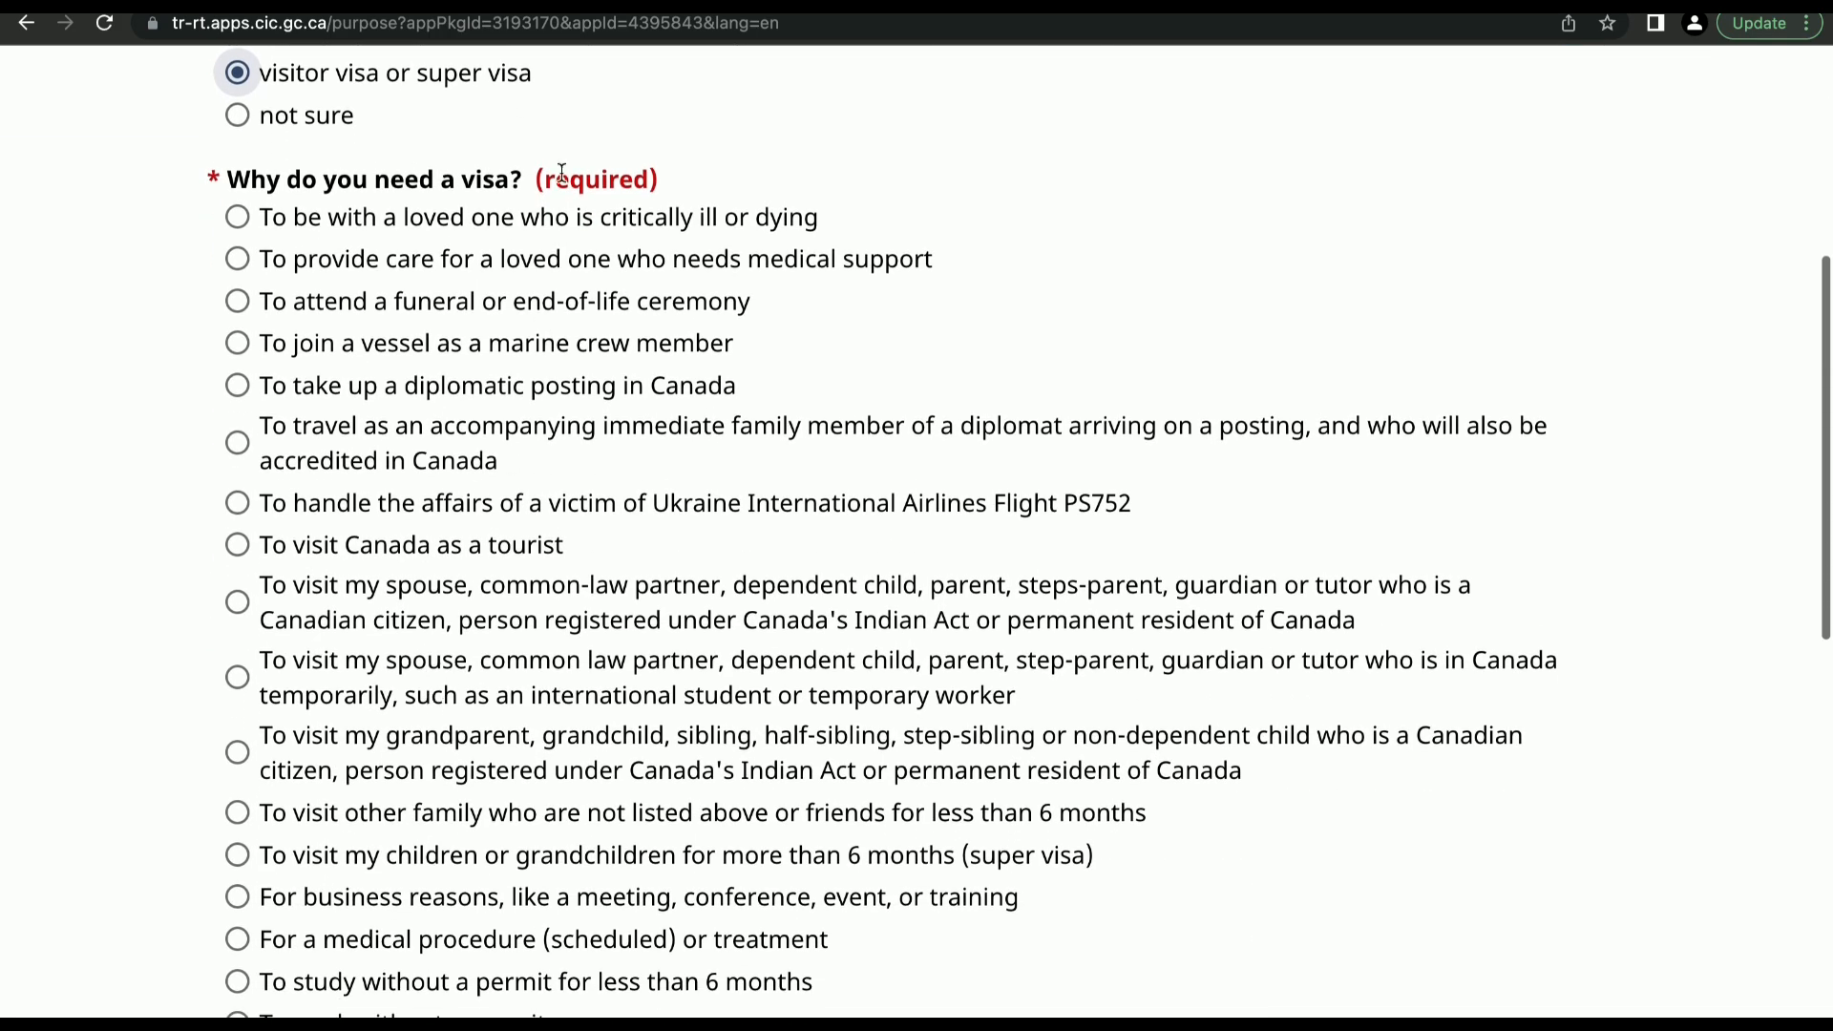
pyautogui.scroll(-1, 378, 834)
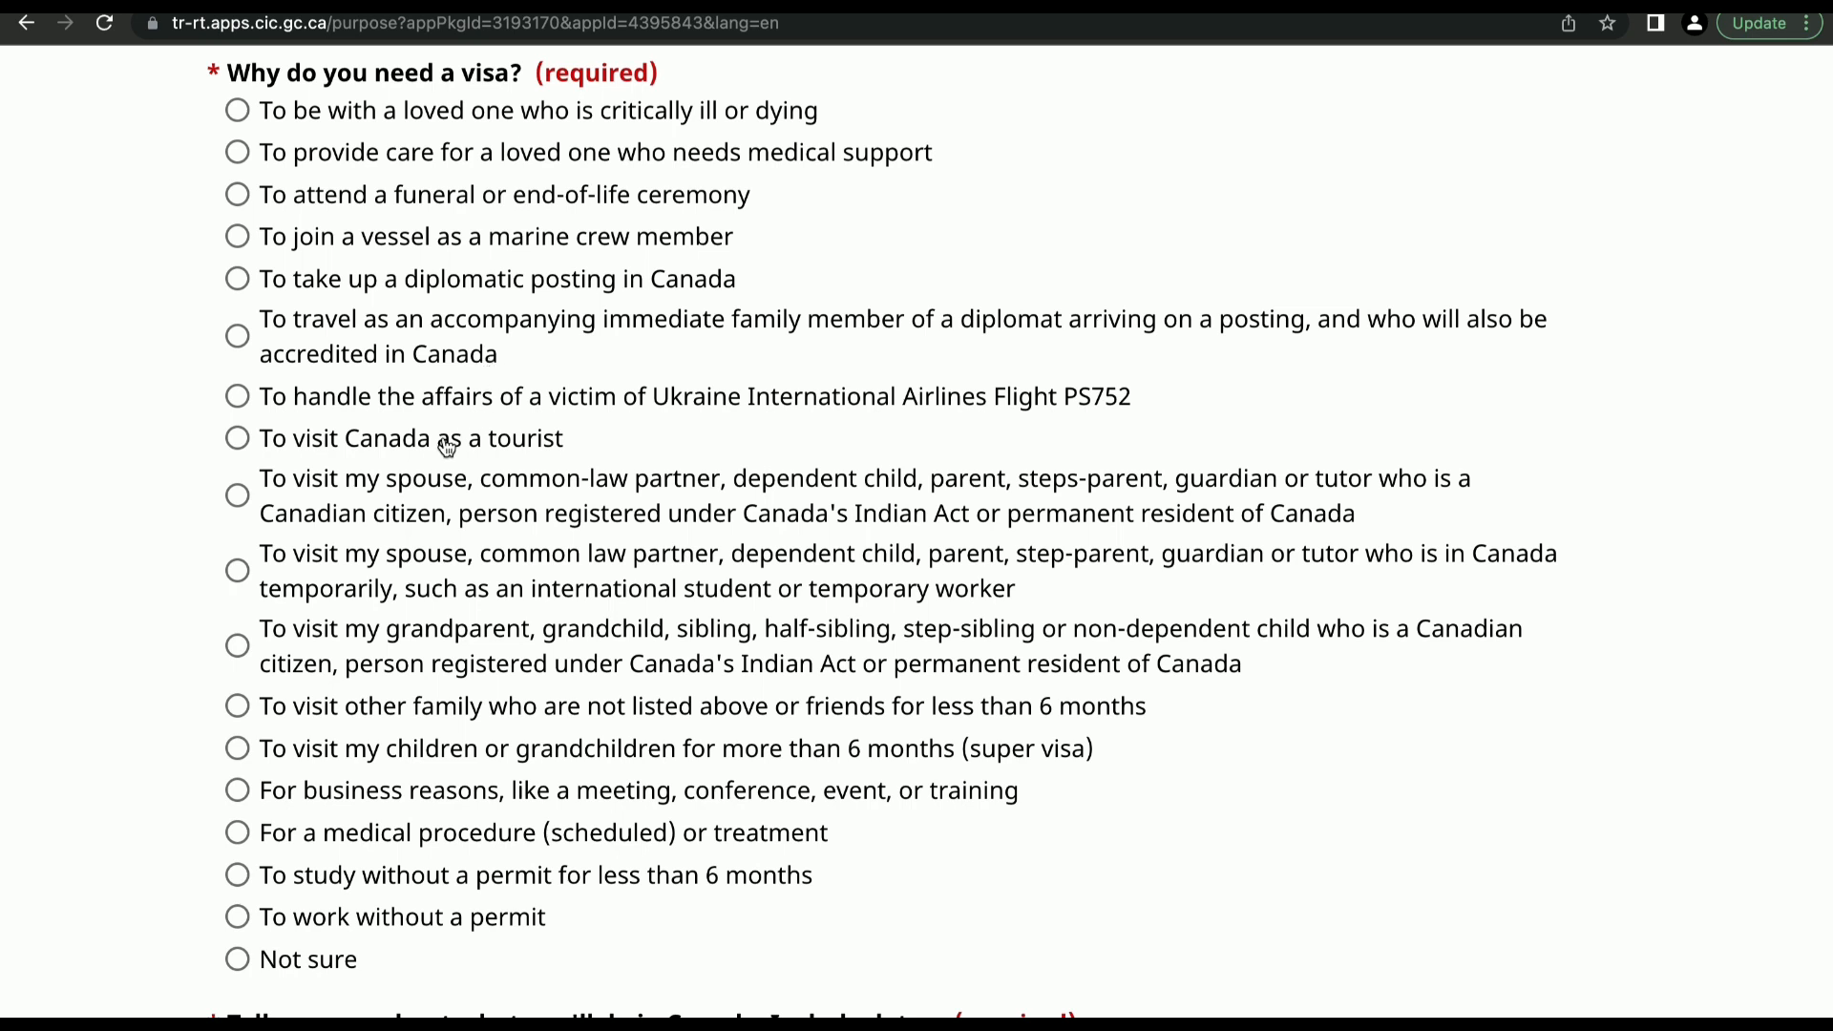
pyautogui.click(360, 454)
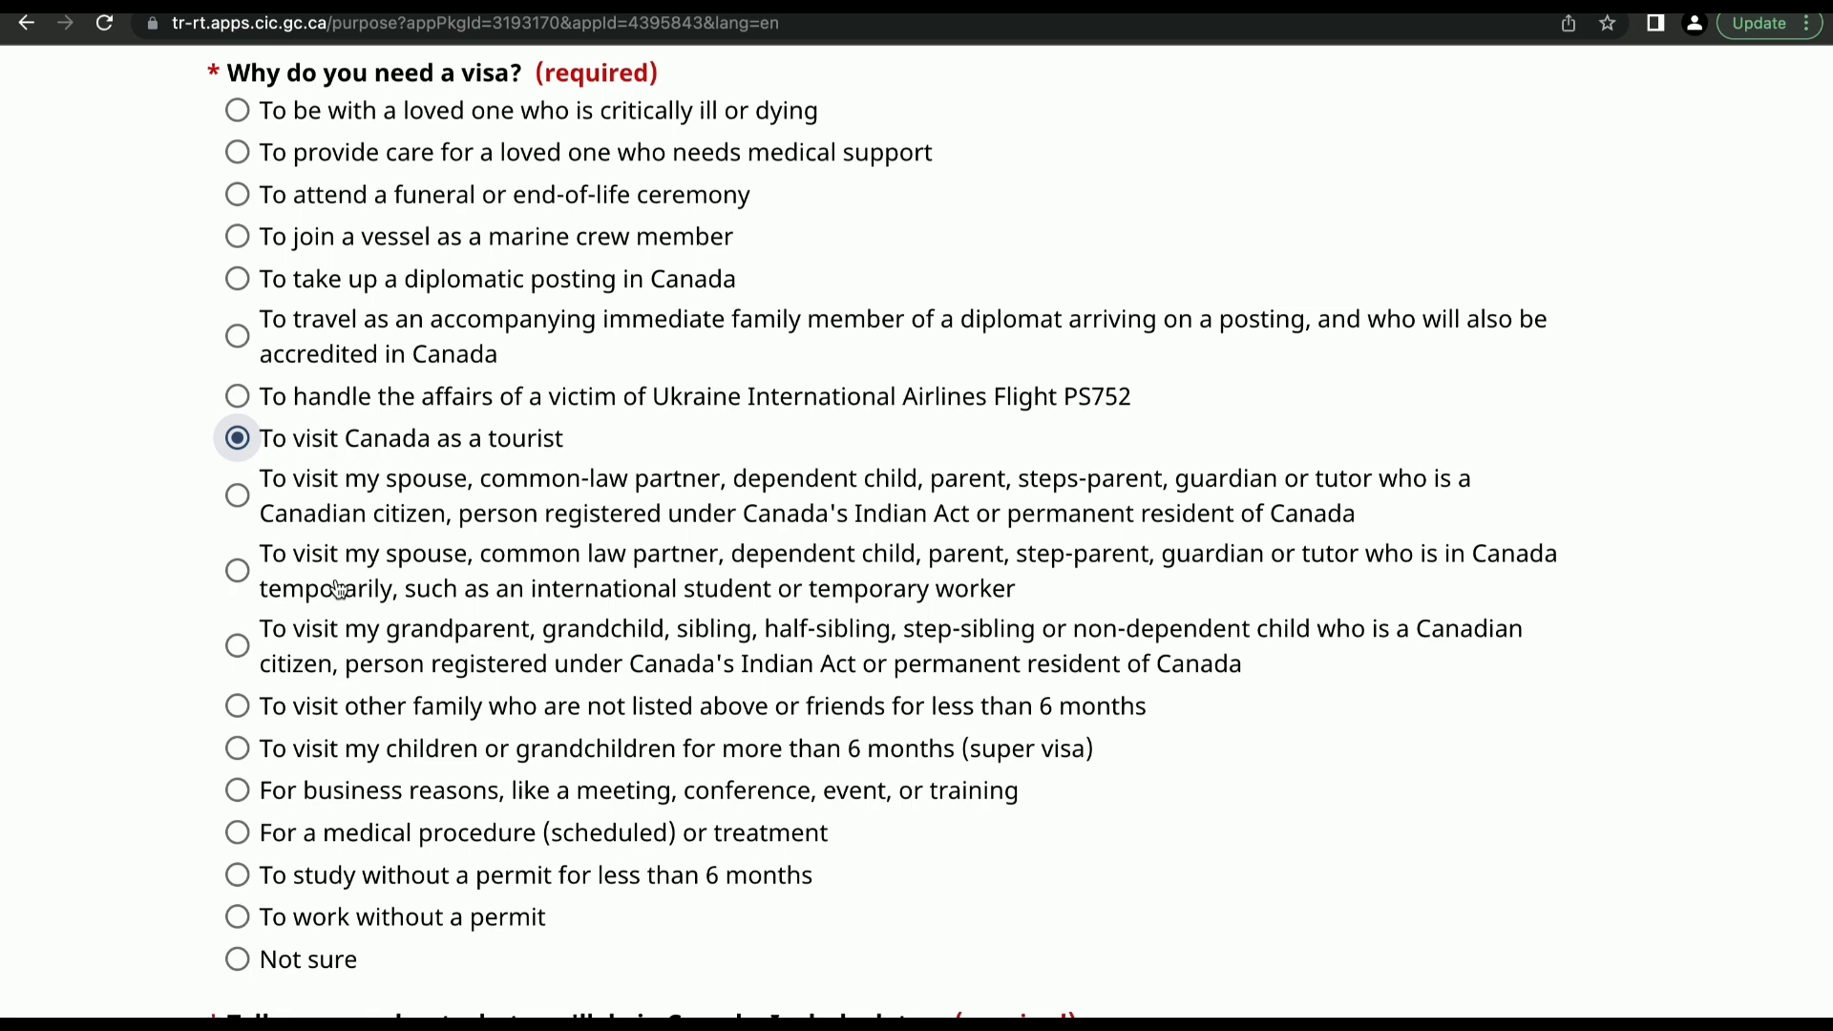
pyautogui.click(323, 507)
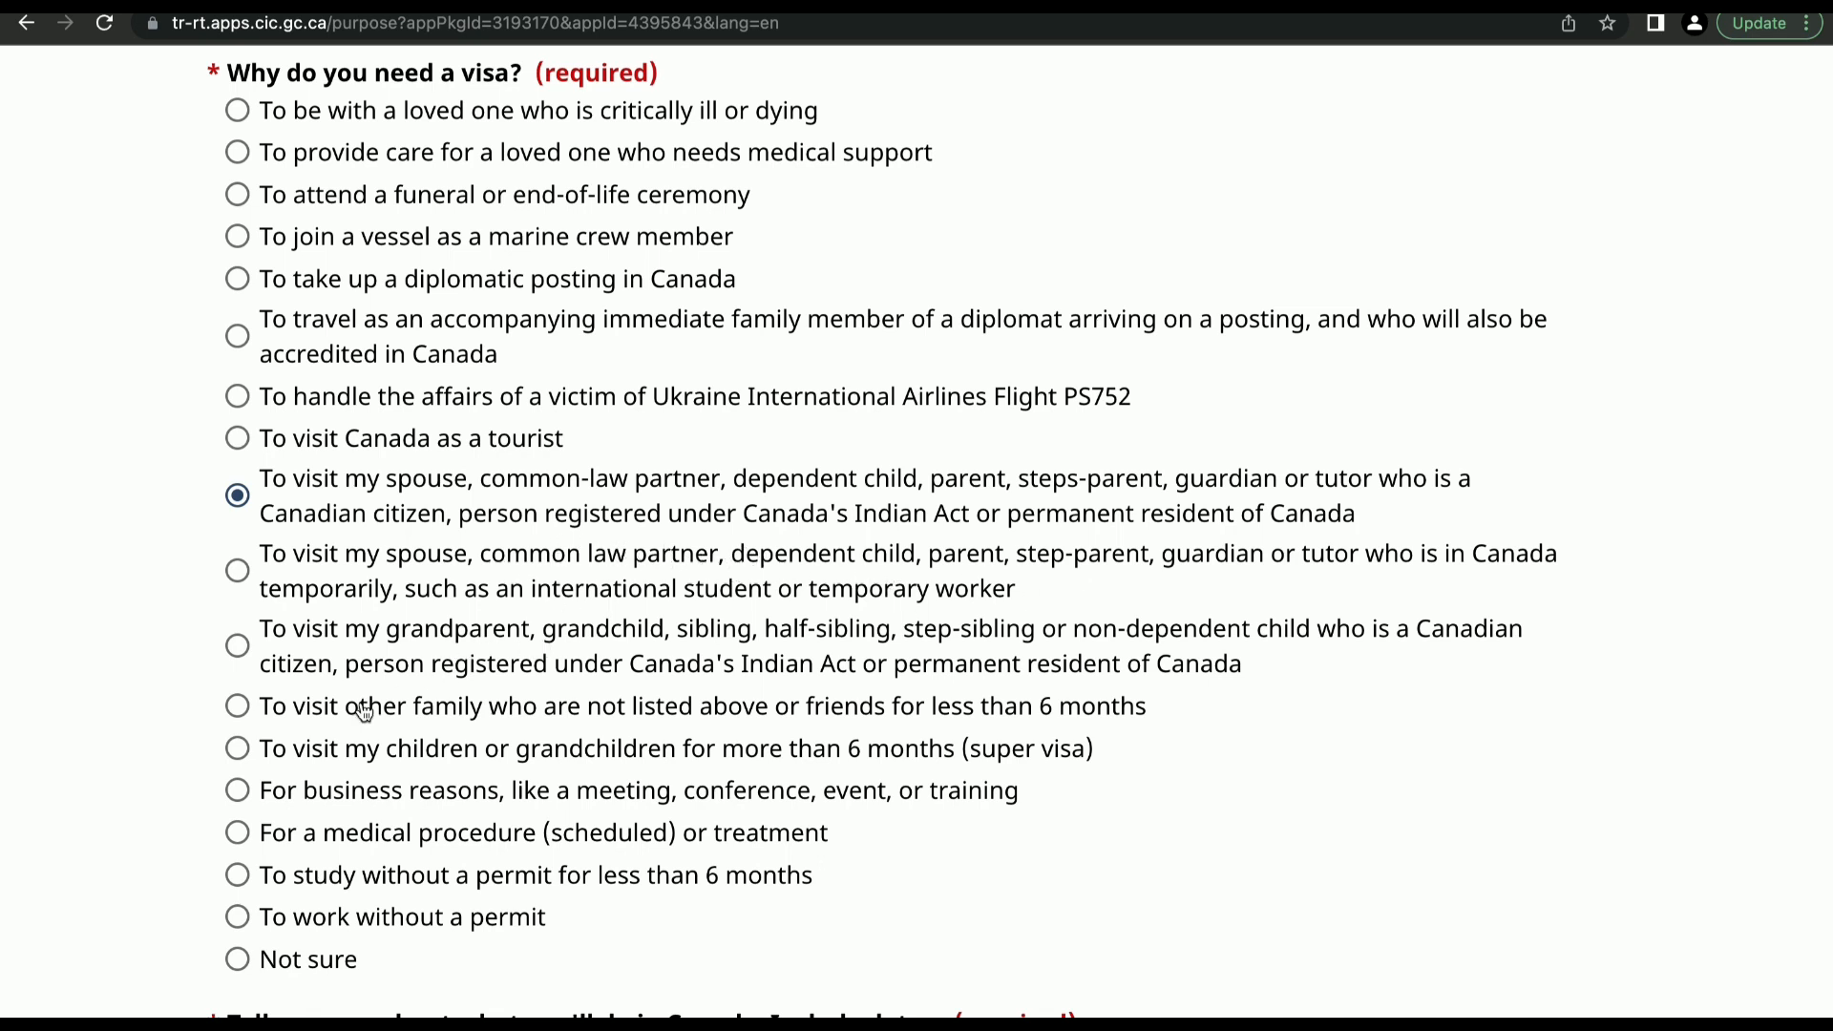
pyautogui.click(239, 706)
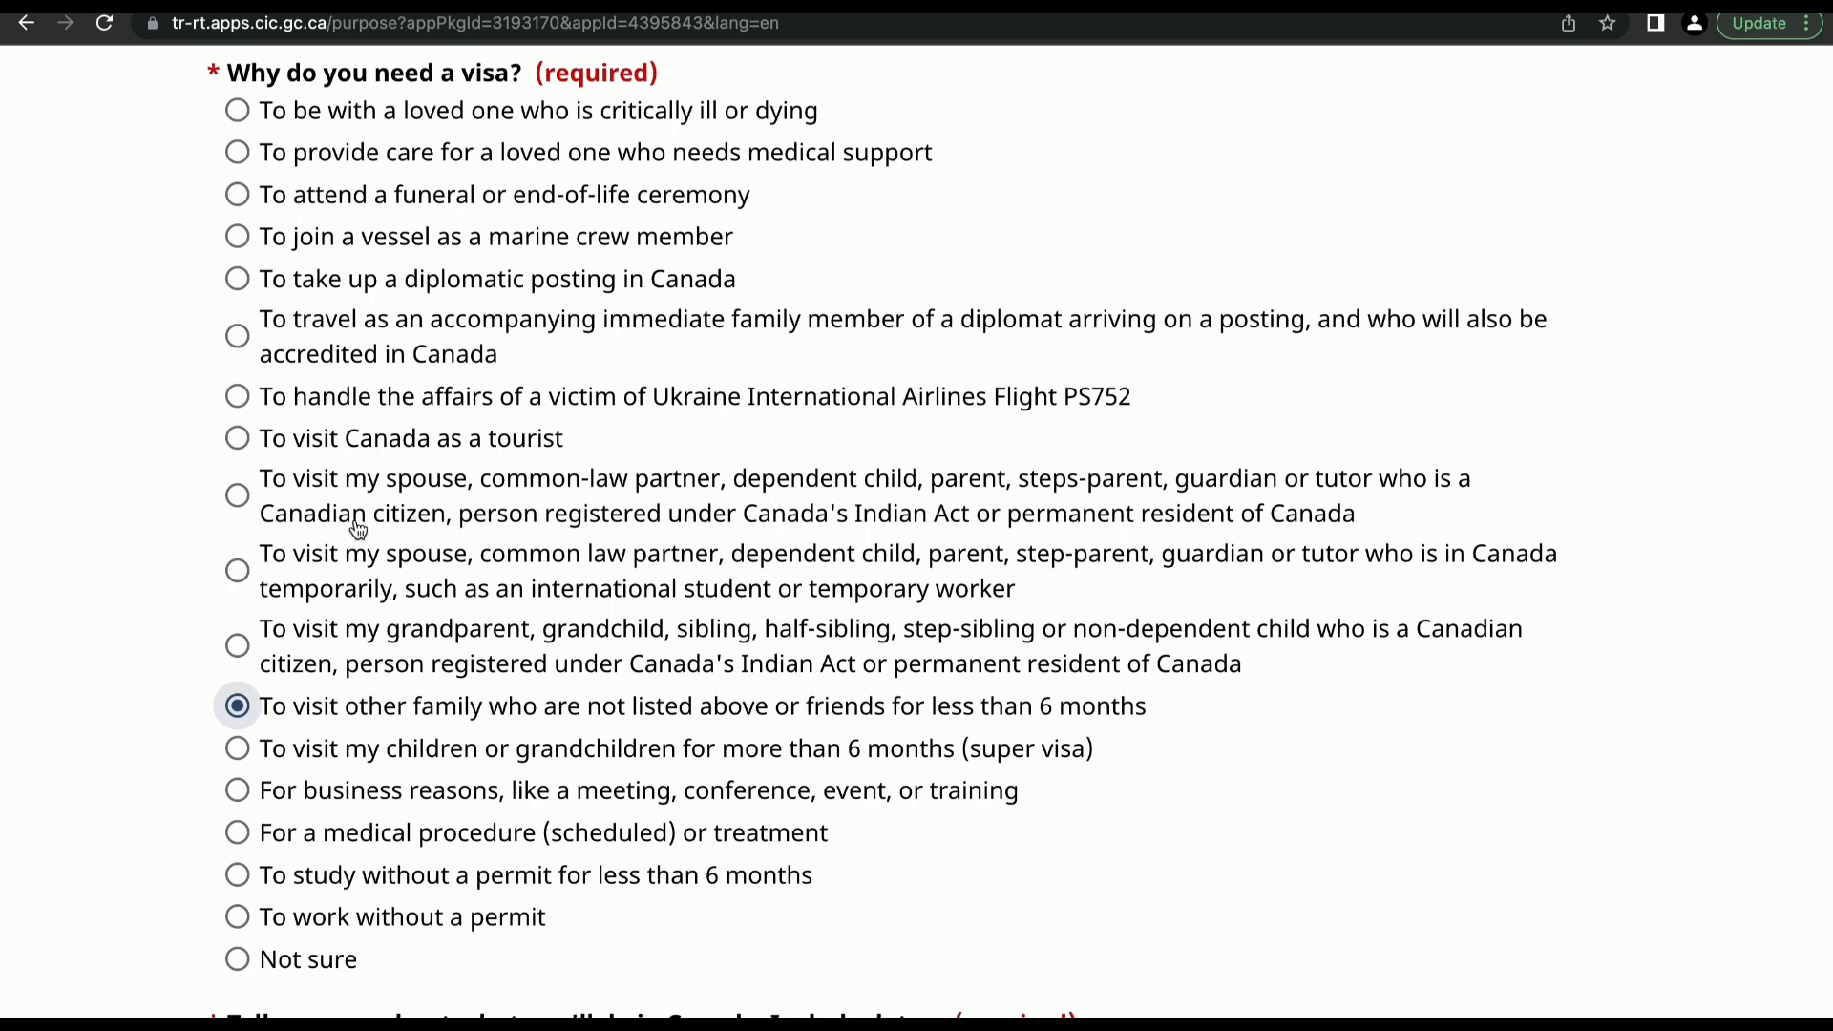
pyautogui.click(299, 568)
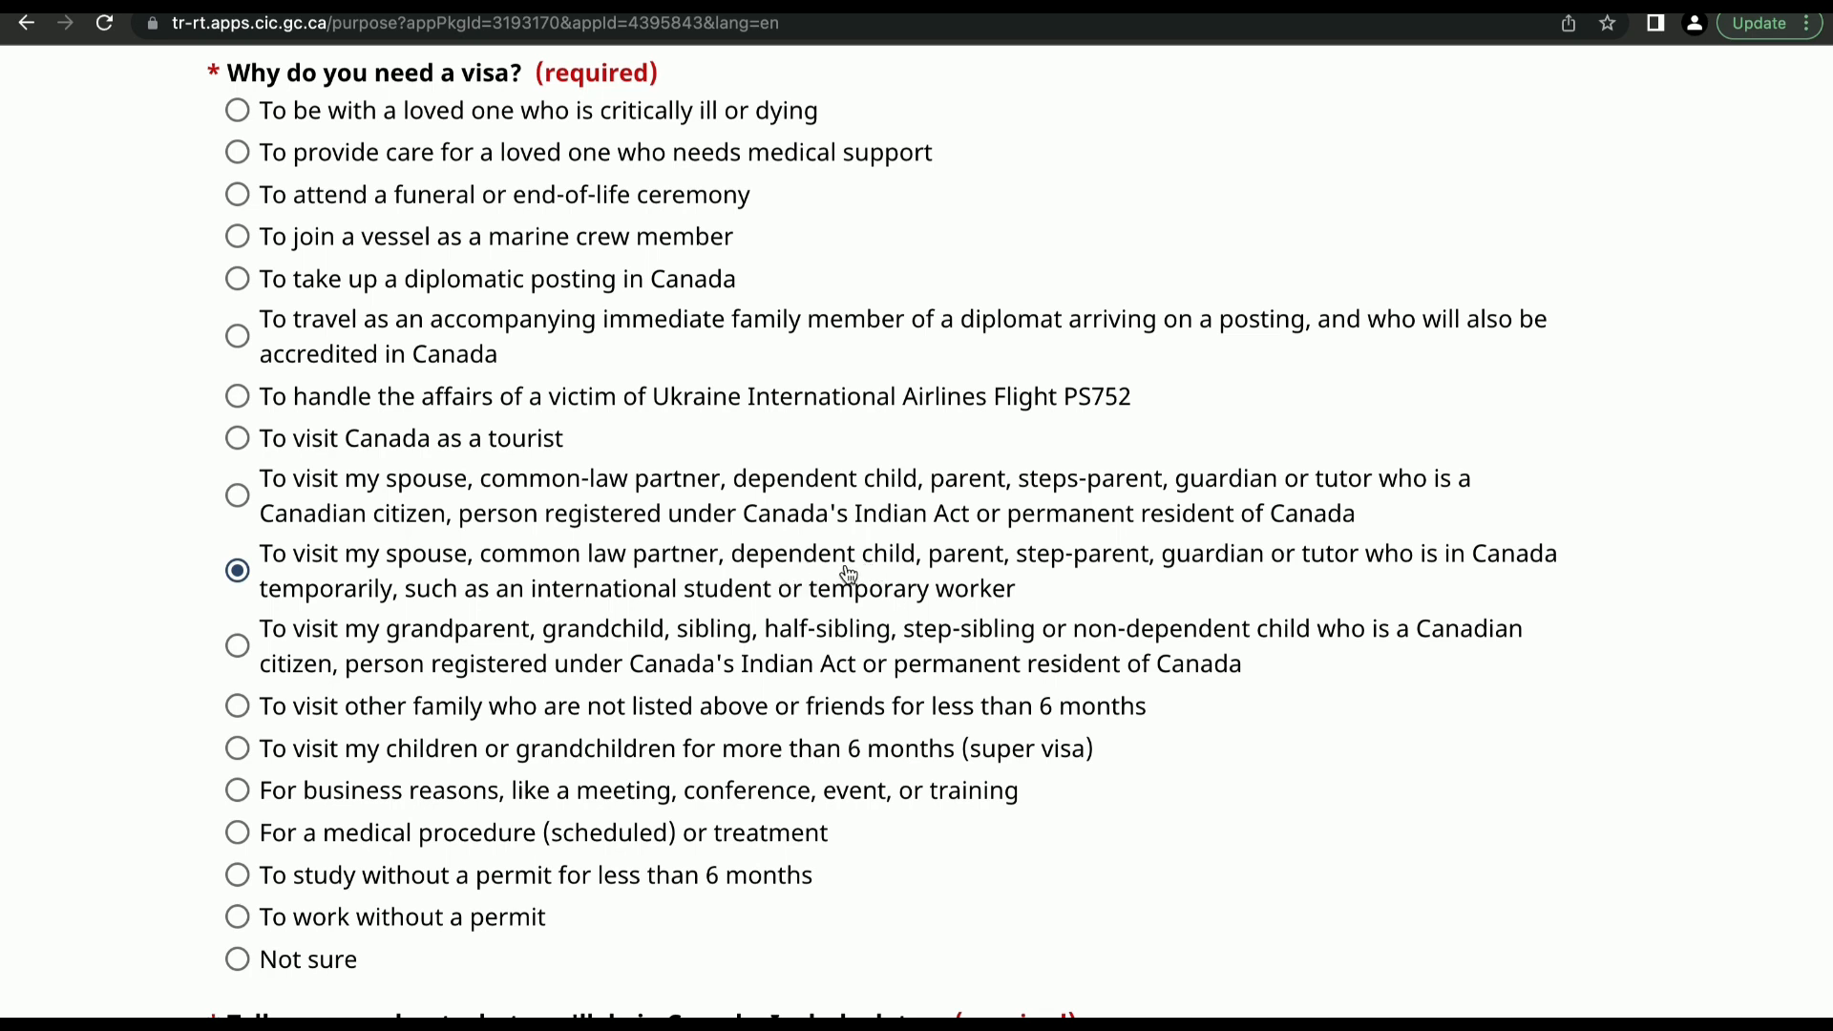
pyautogui.click(256, 715)
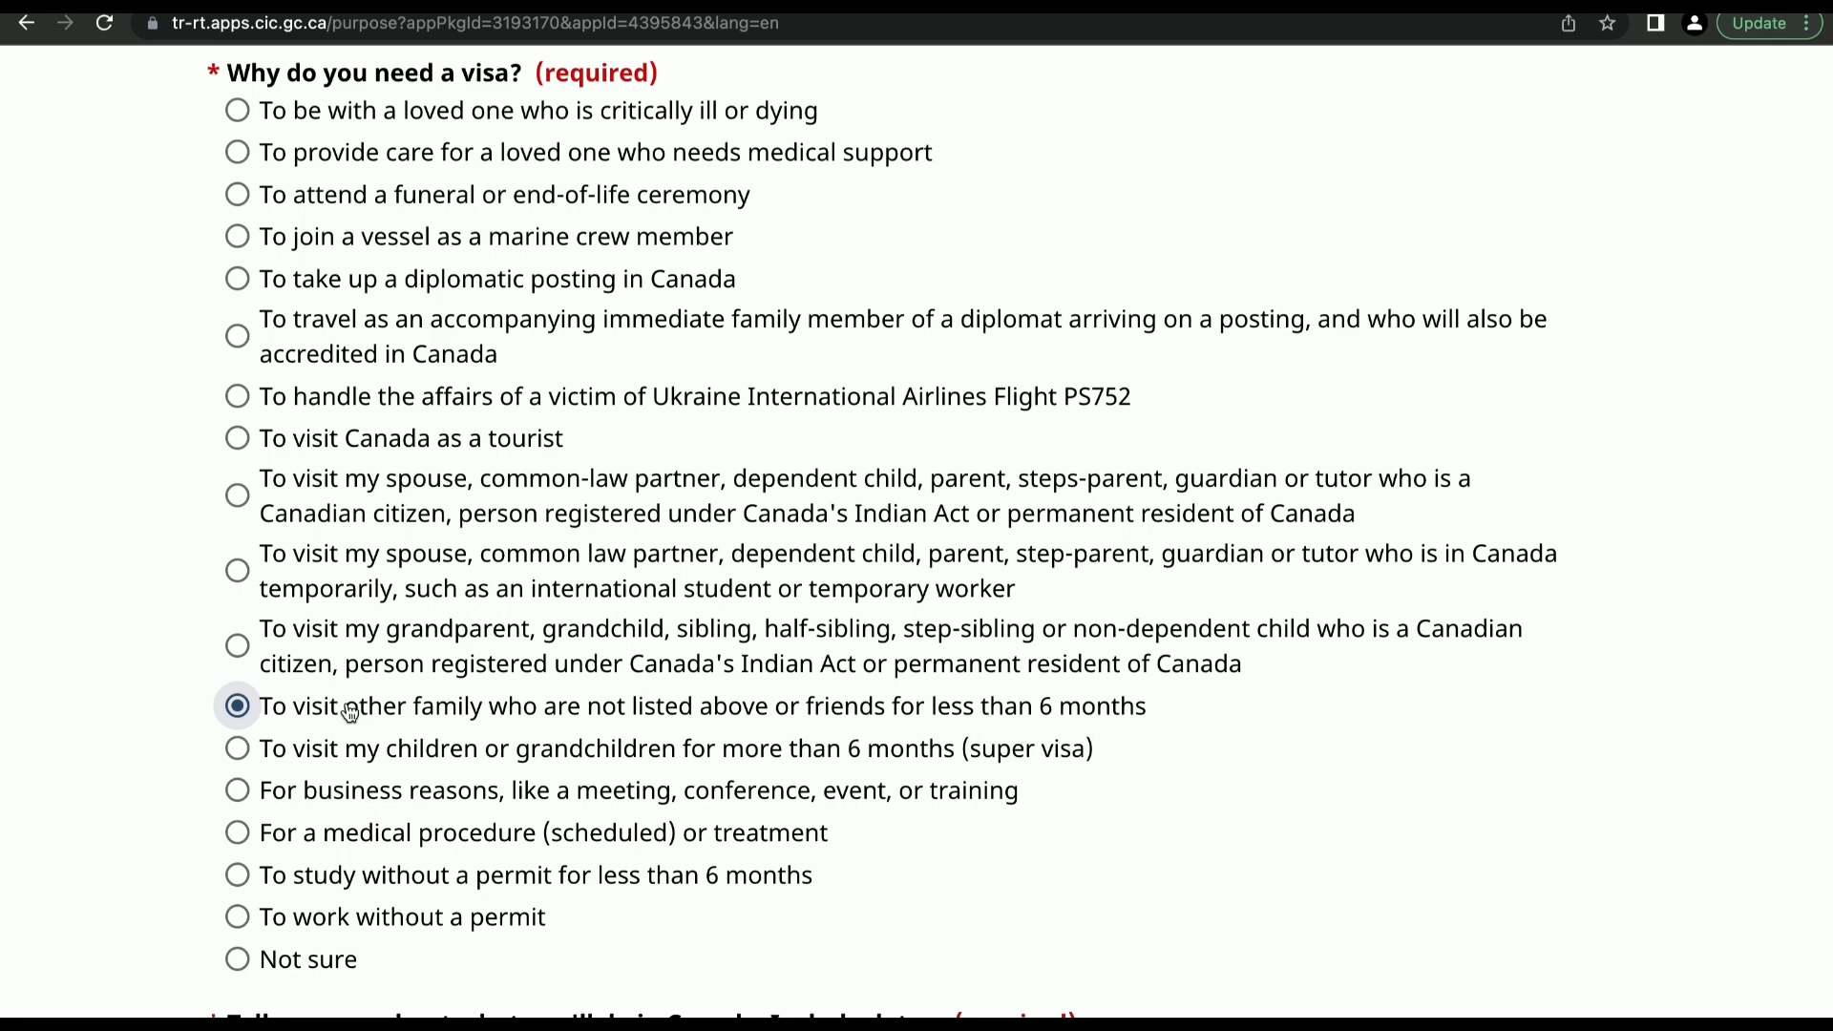
pyautogui.scroll(-6, 231, 839)
pyautogui.scroll(-2, 233, 850)
# Describe visiting our international-student daughter for our 30th anniversary, a 2-week trip only
pyautogui.click(553, 438)
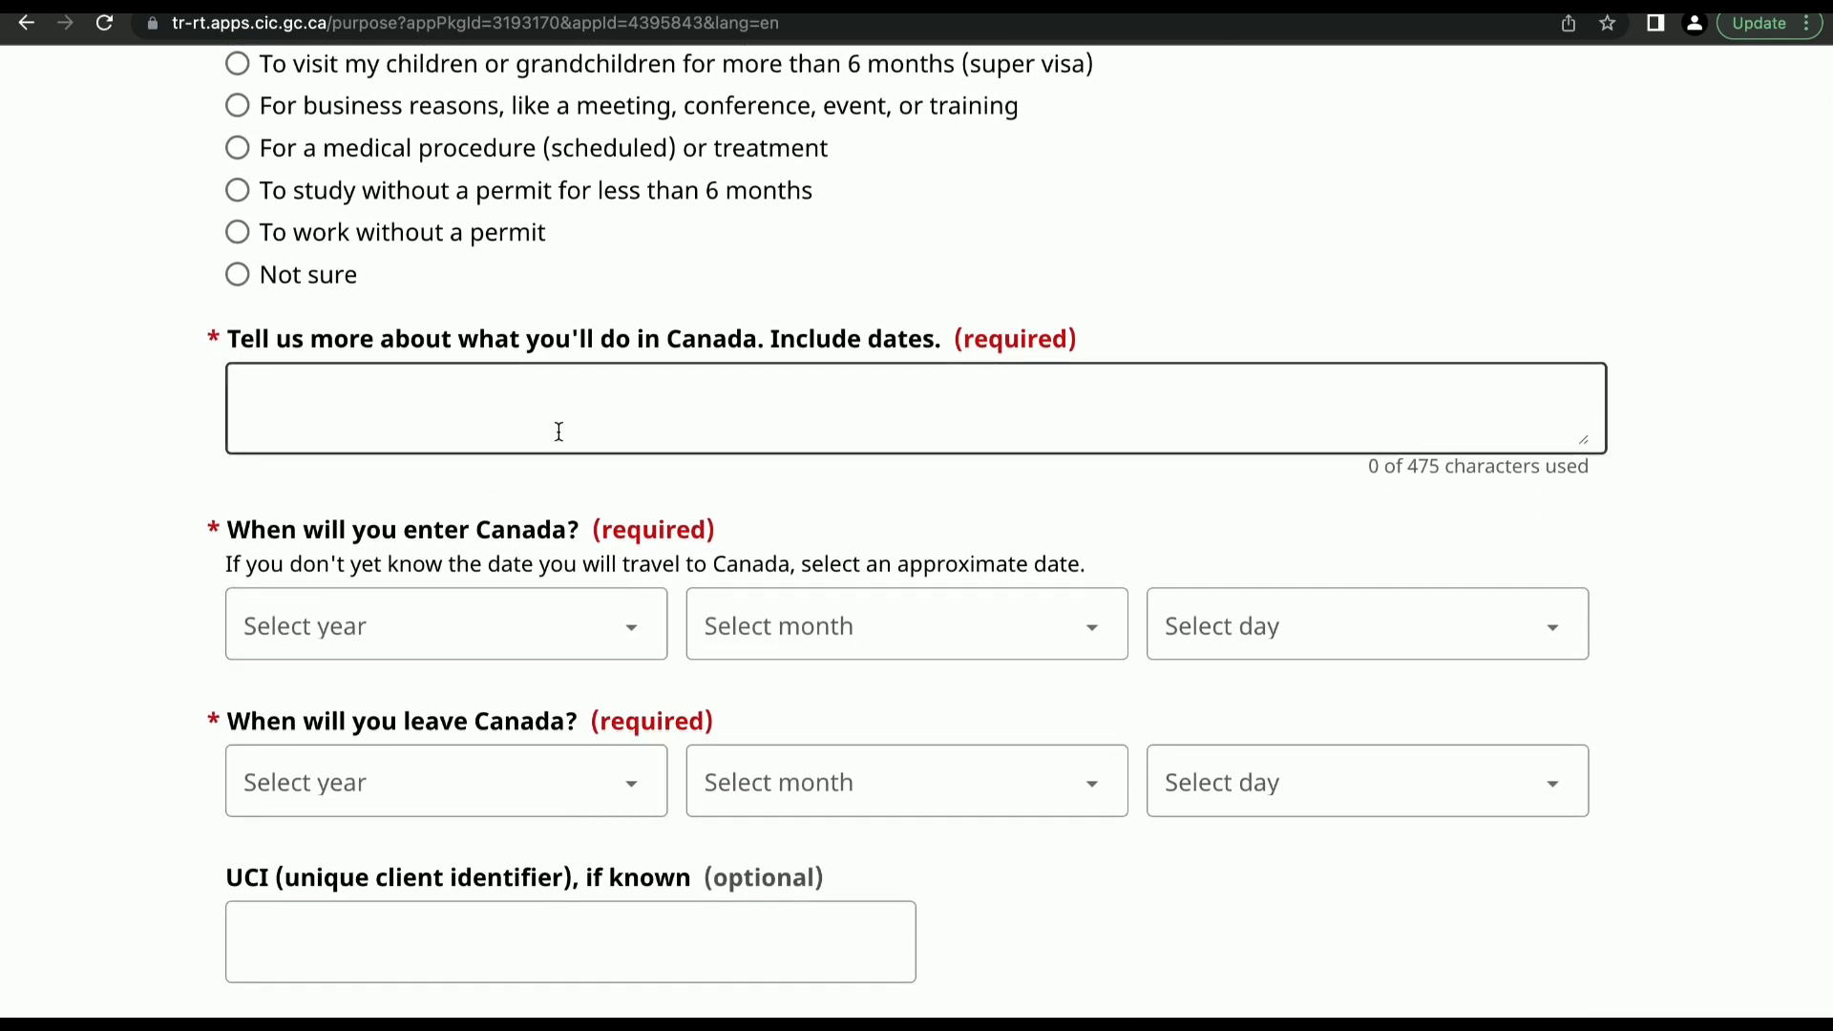
pyautogui.click(588, 419)
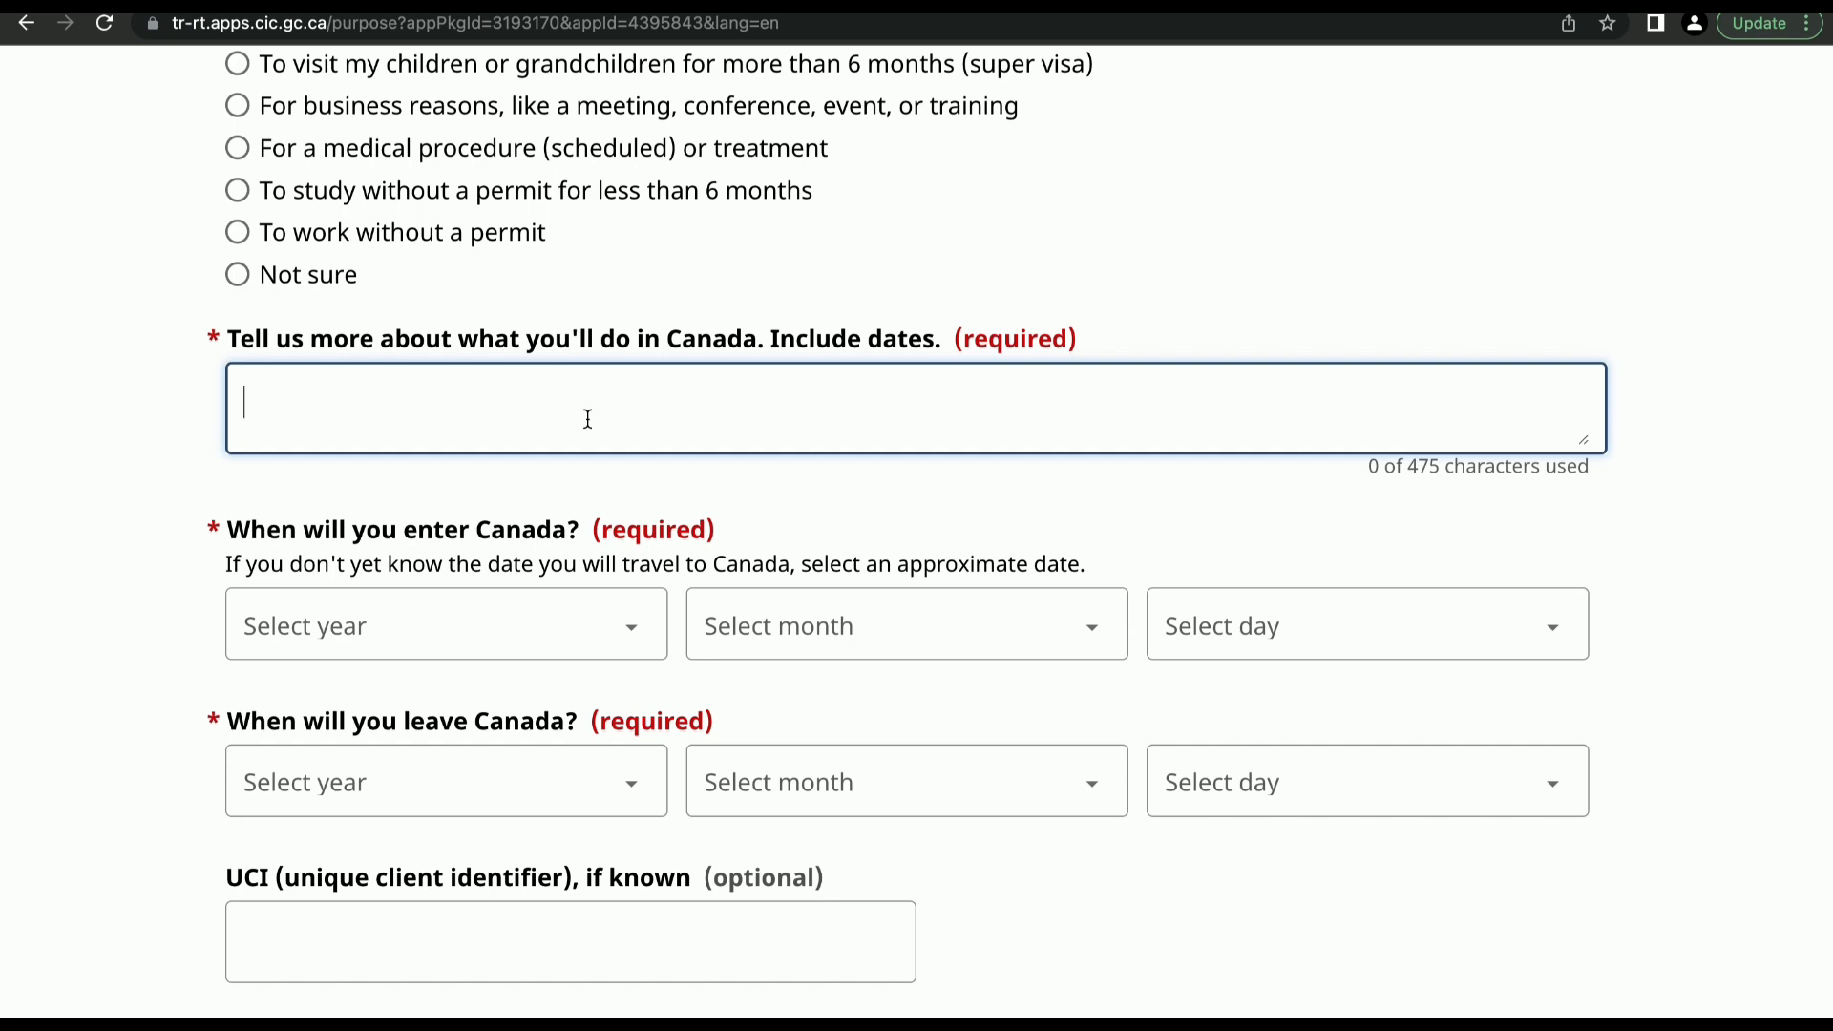
pyautogui.write('To visit my daughter ')
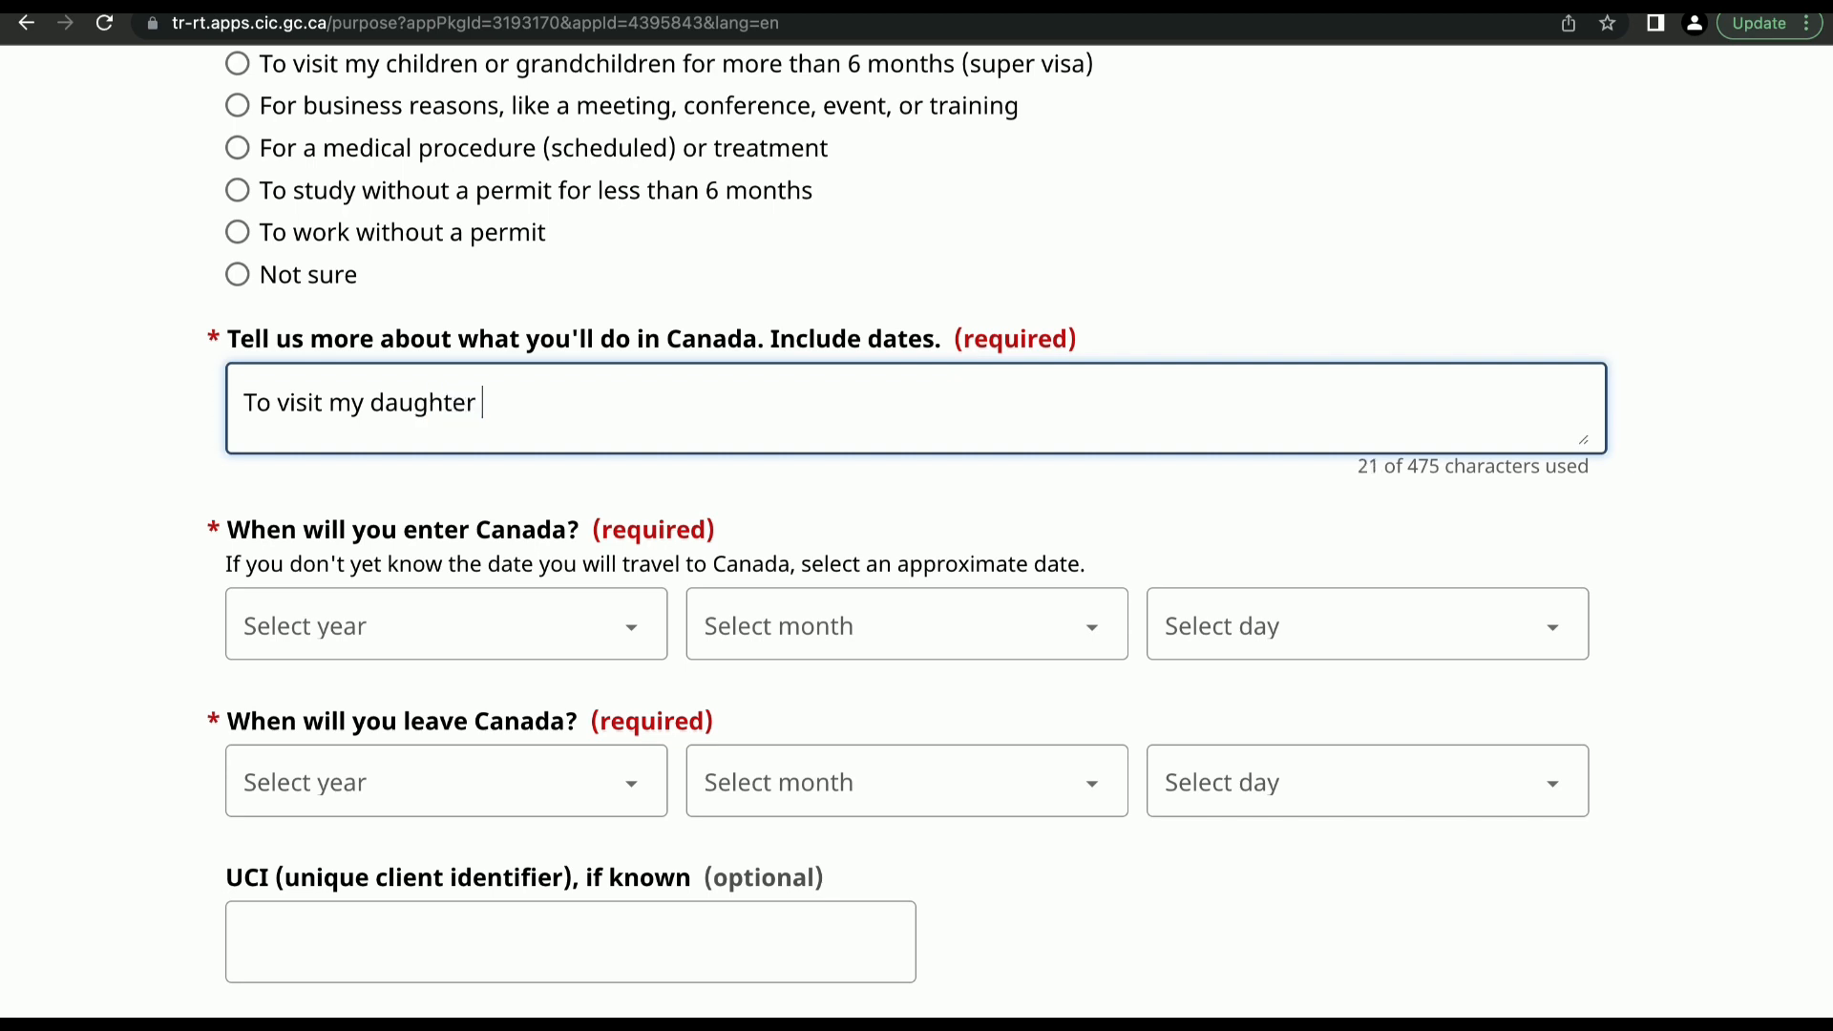
pyautogui.write('who is an internationa')
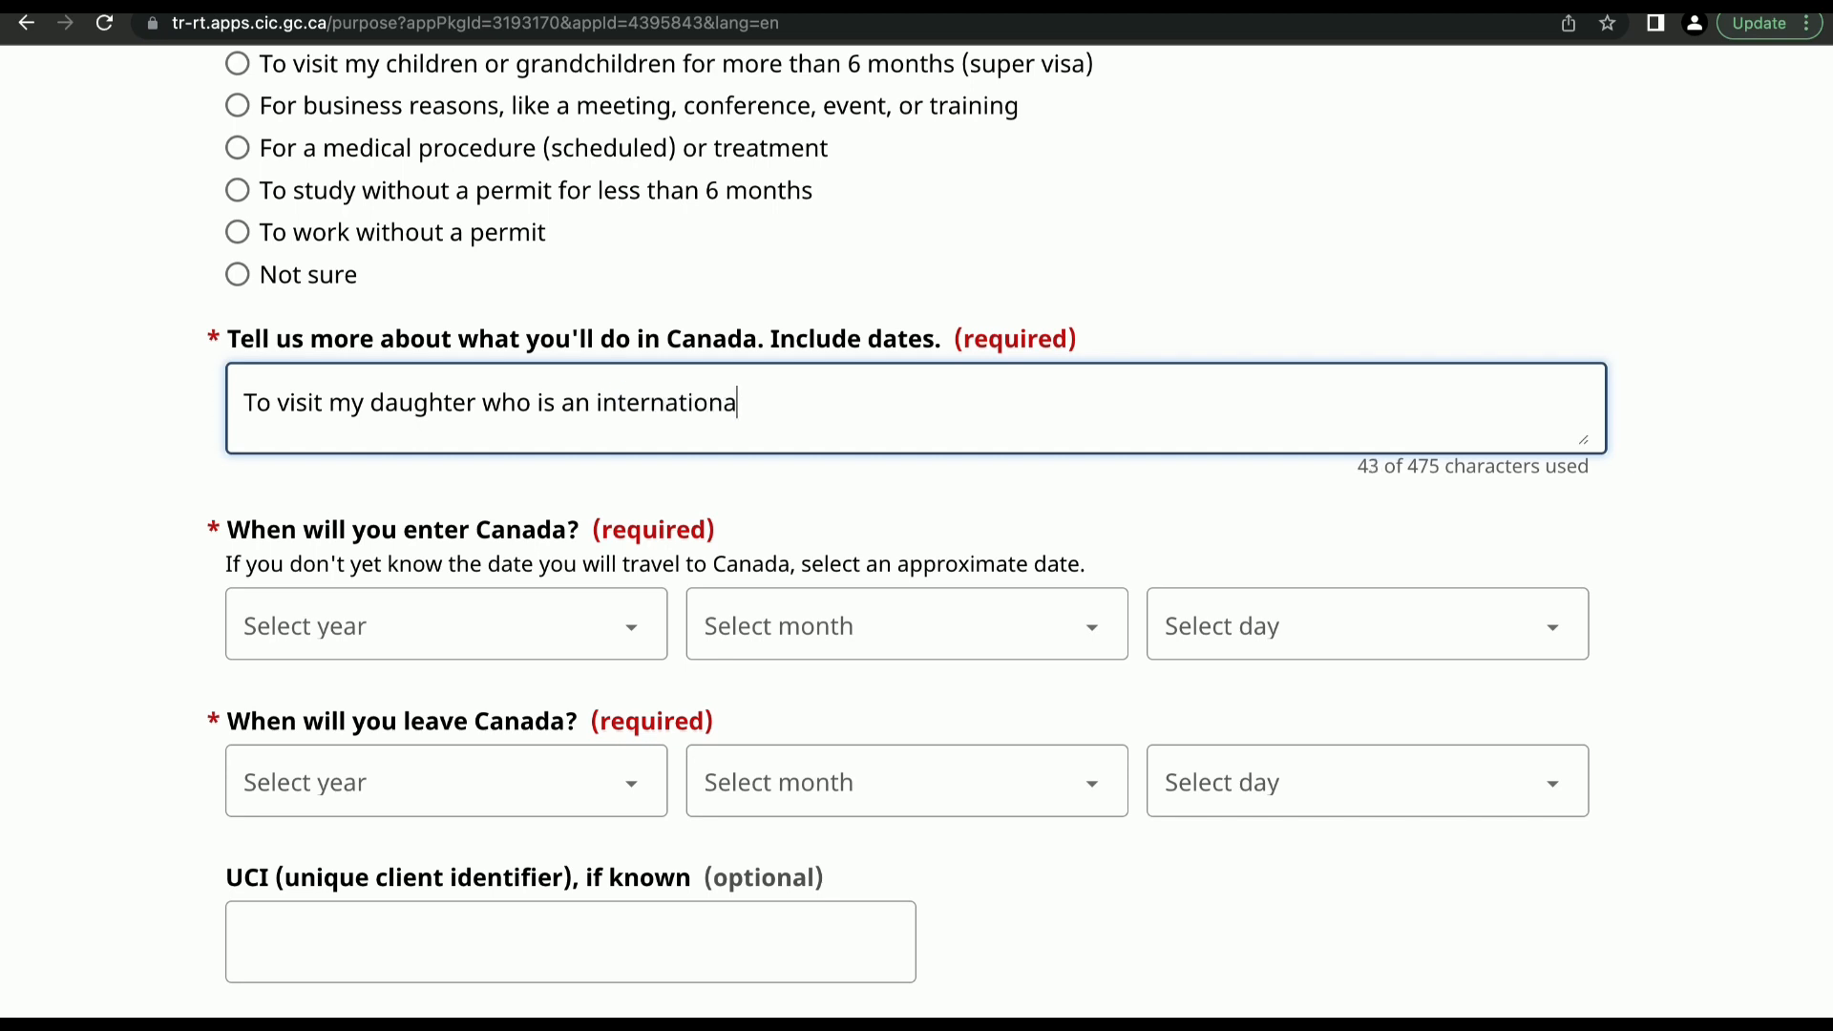
pyautogui.write('l student. We w')
pyautogui.write('to')
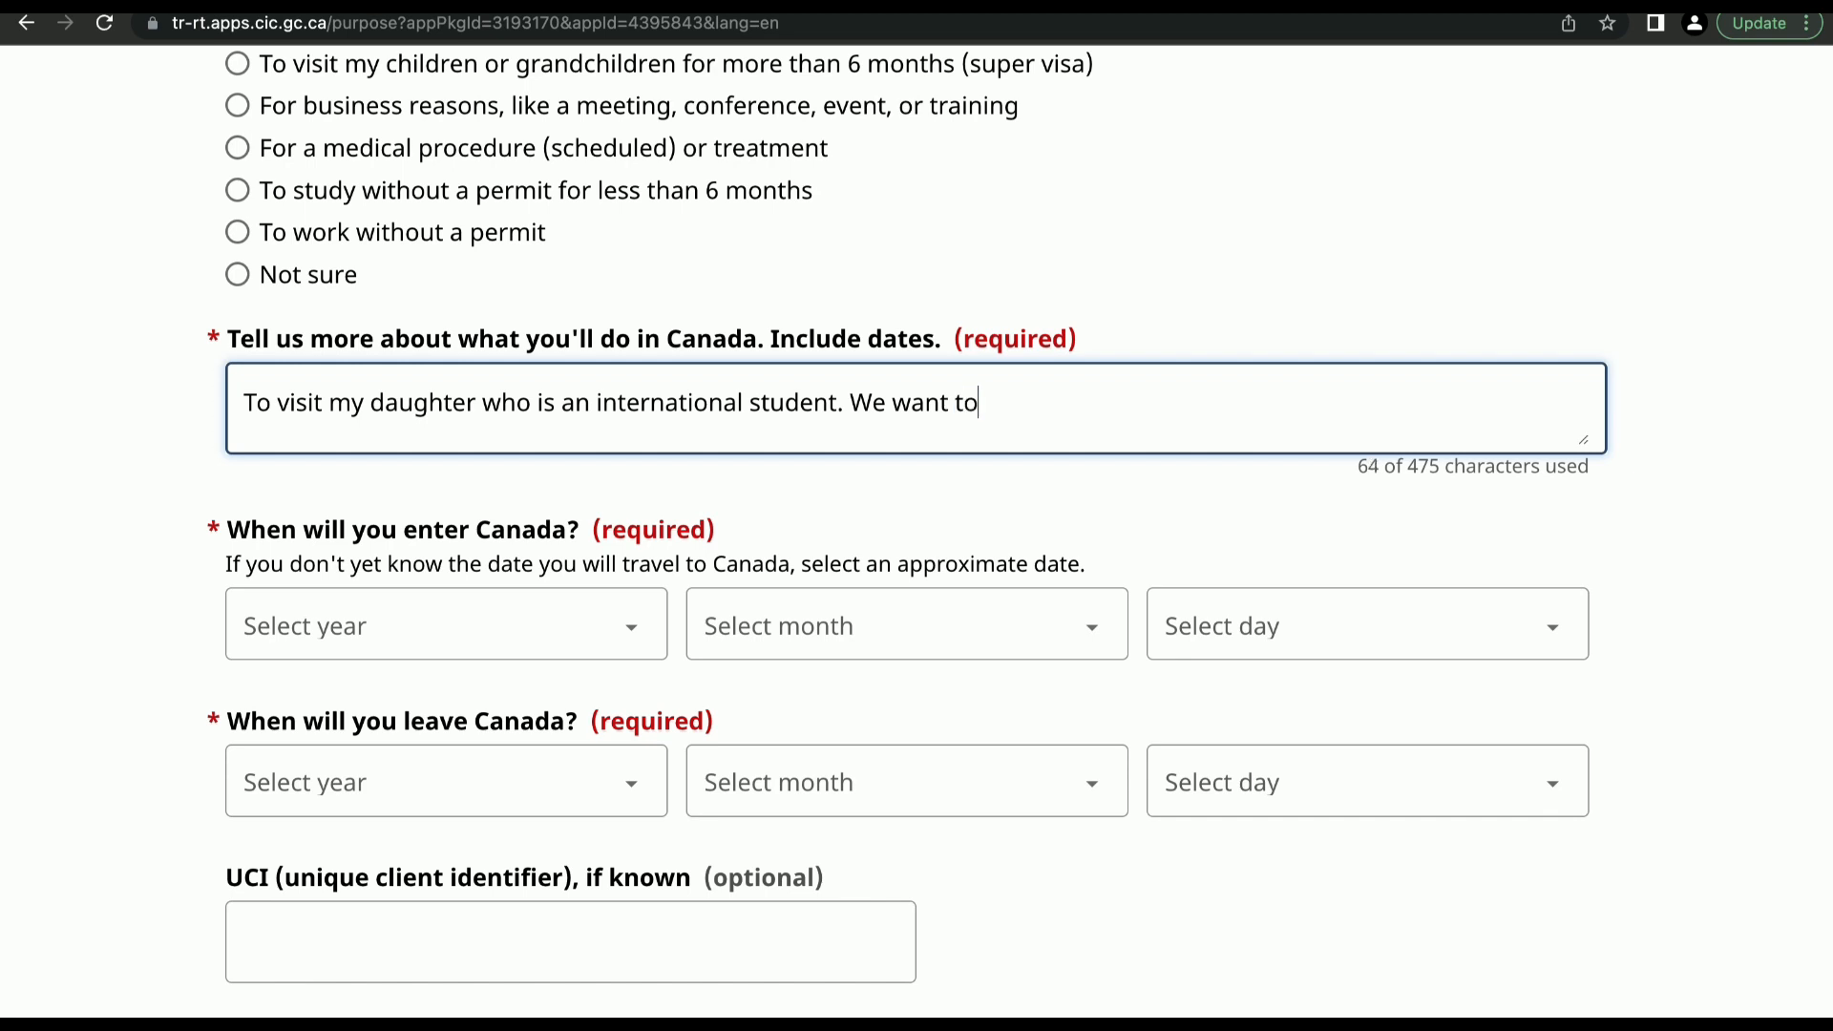
pyautogui.write(' celebrate ')
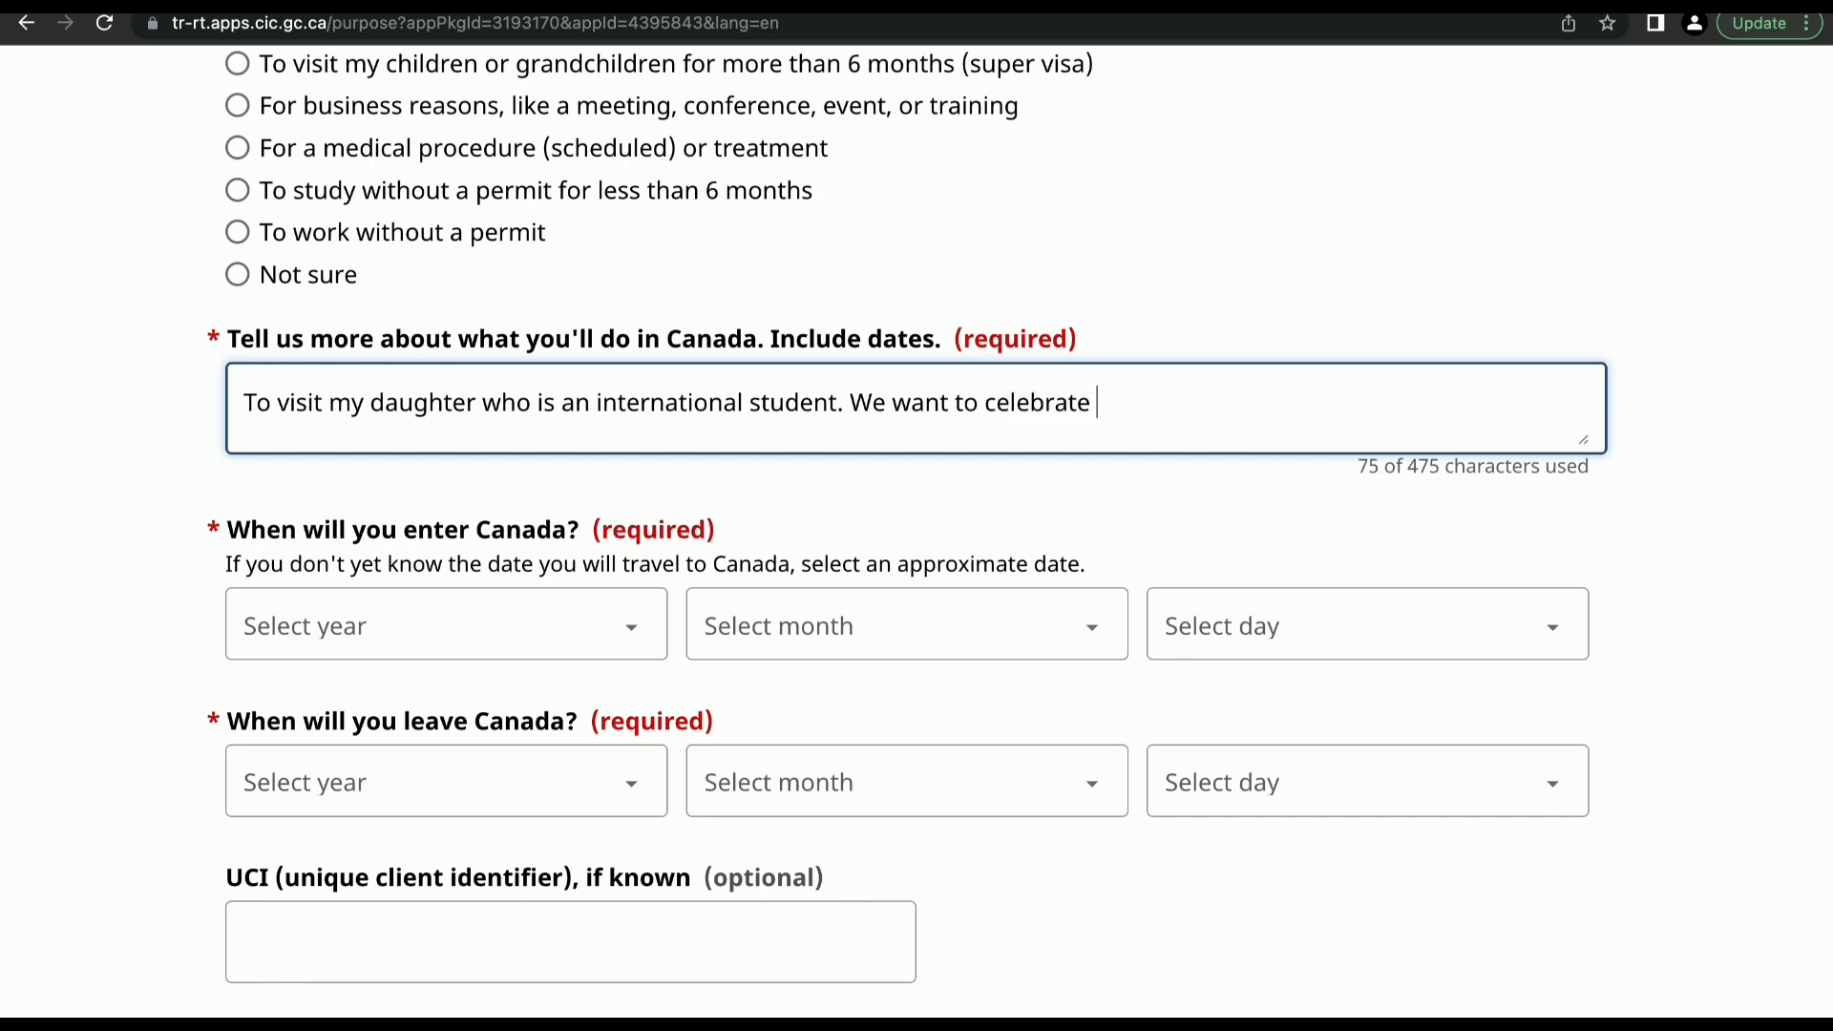
pyautogui.write('our 30th wedding ann')
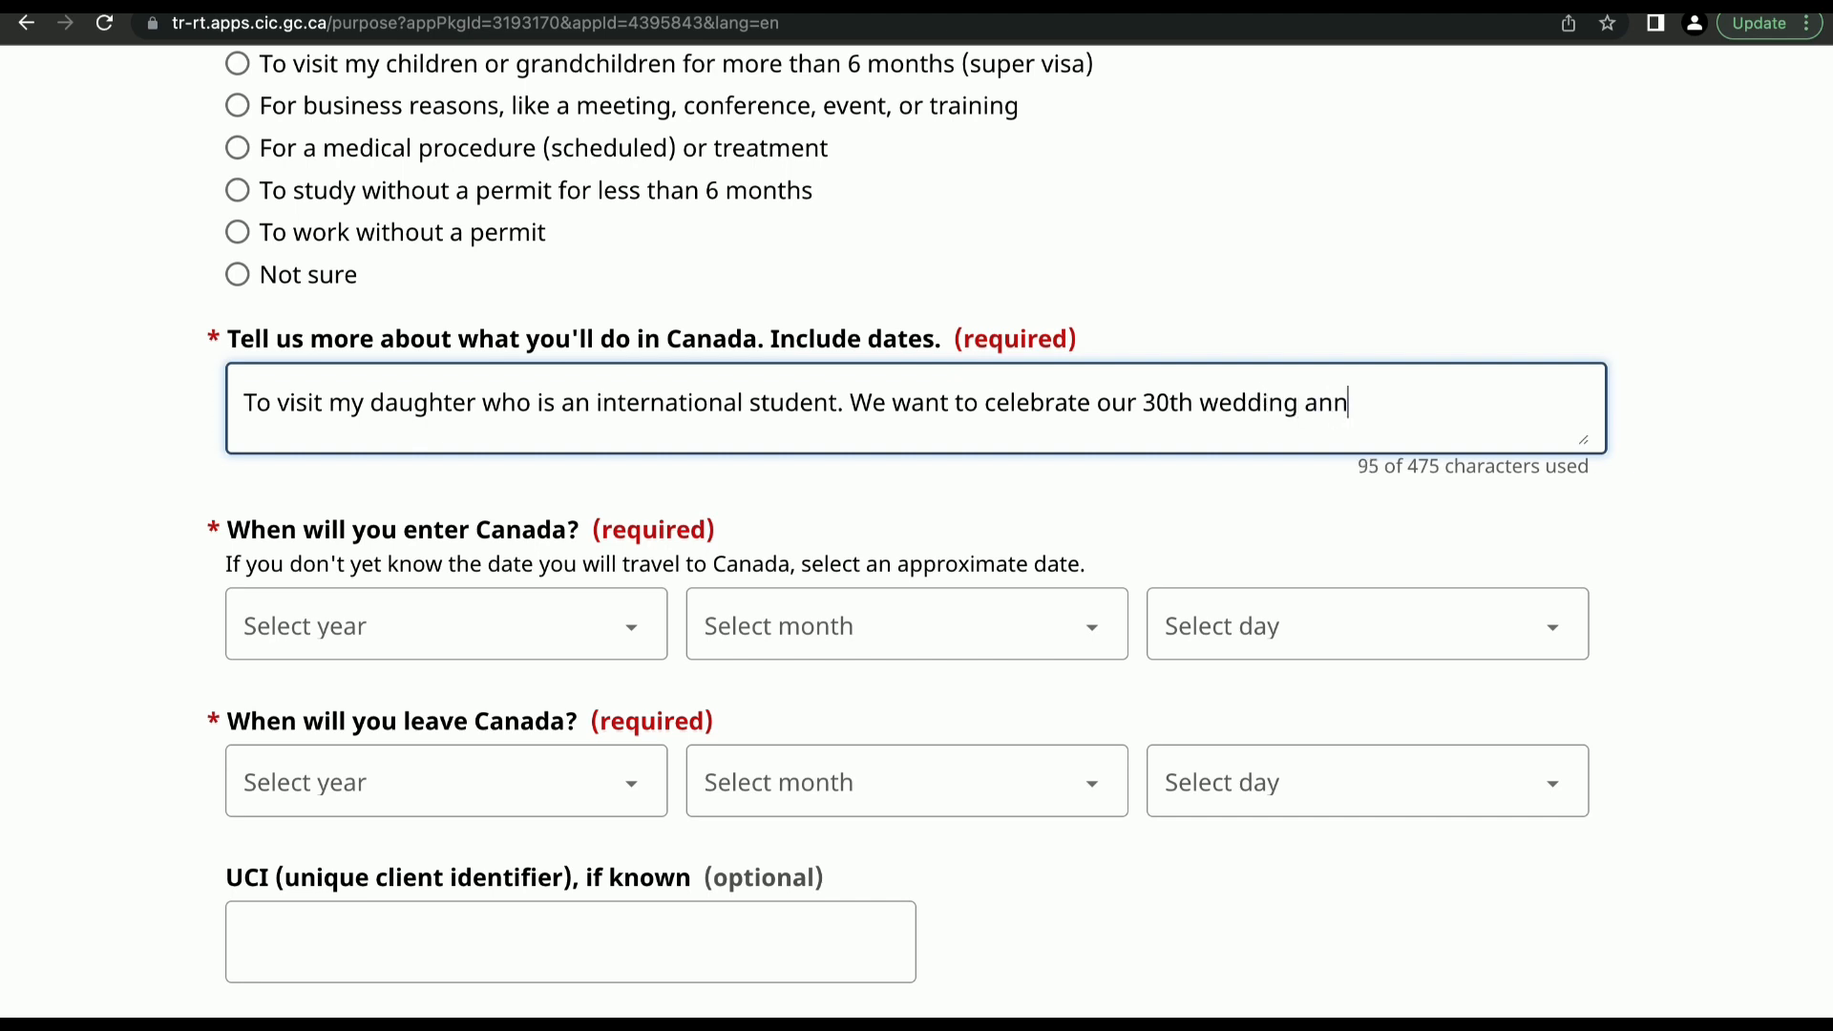
pyautogui.write('iversary together wi')
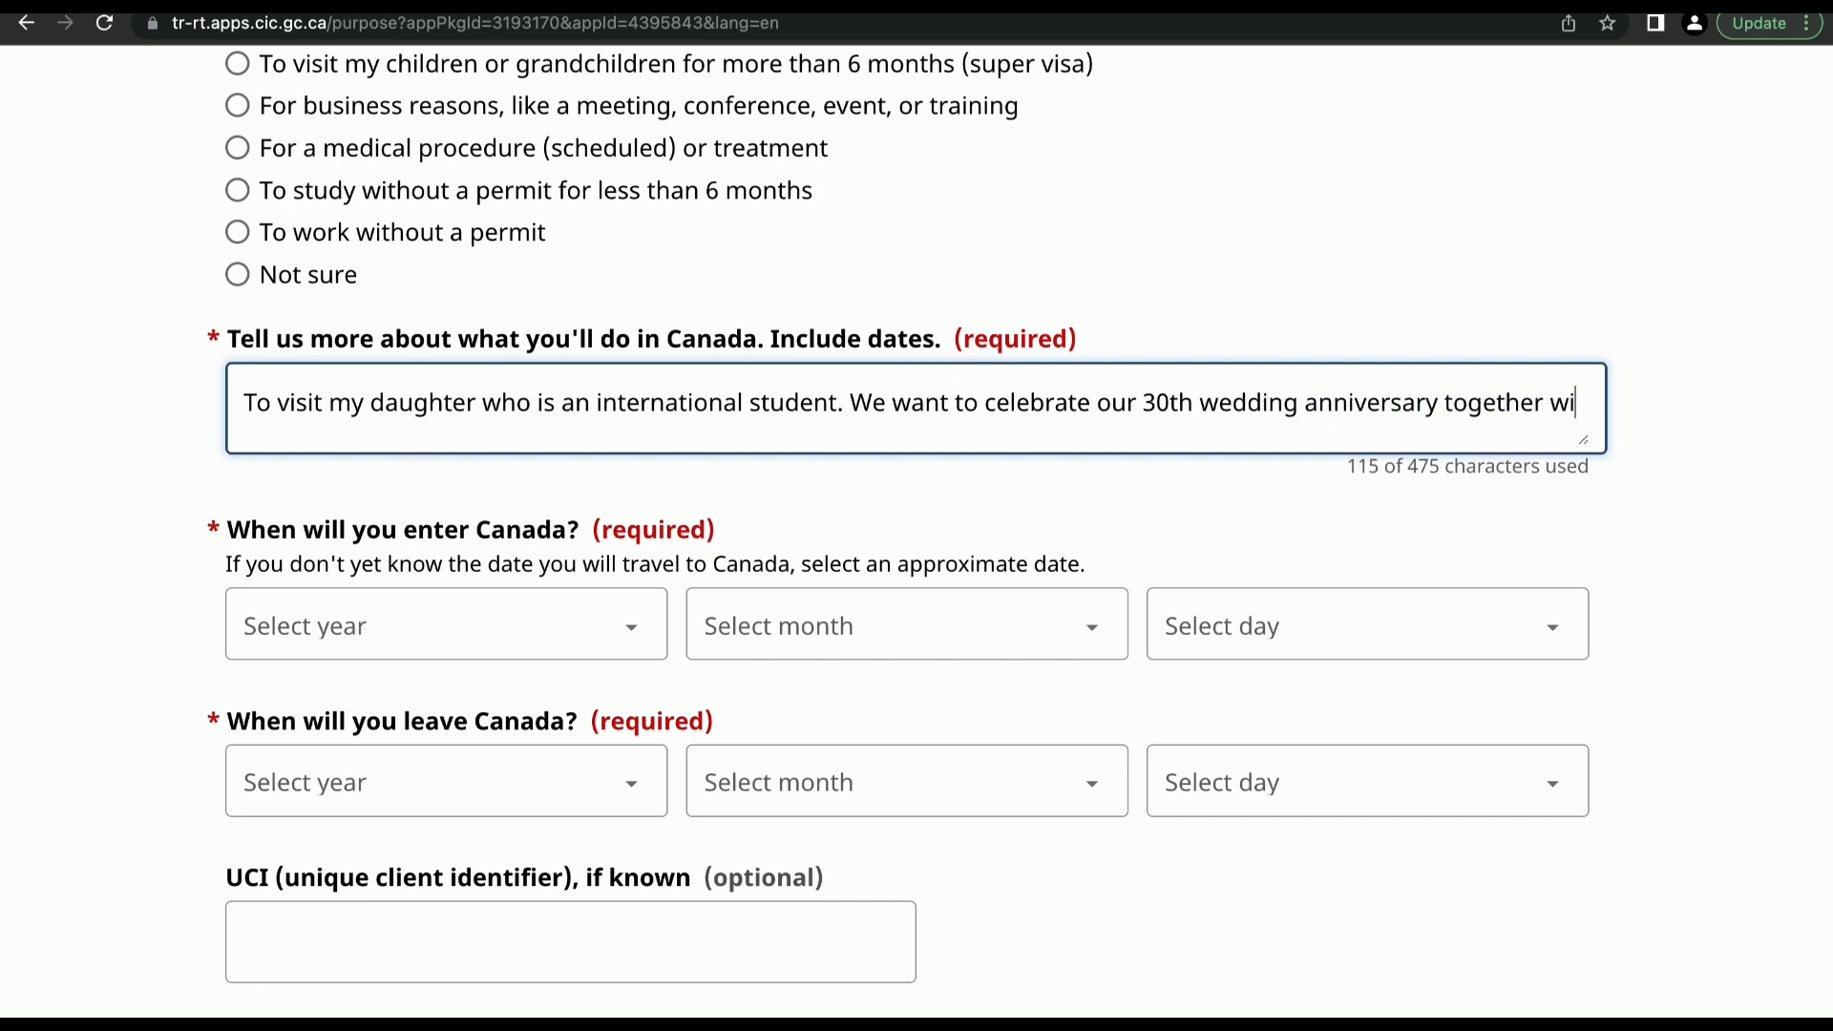
pyautogui.write('th my ki')
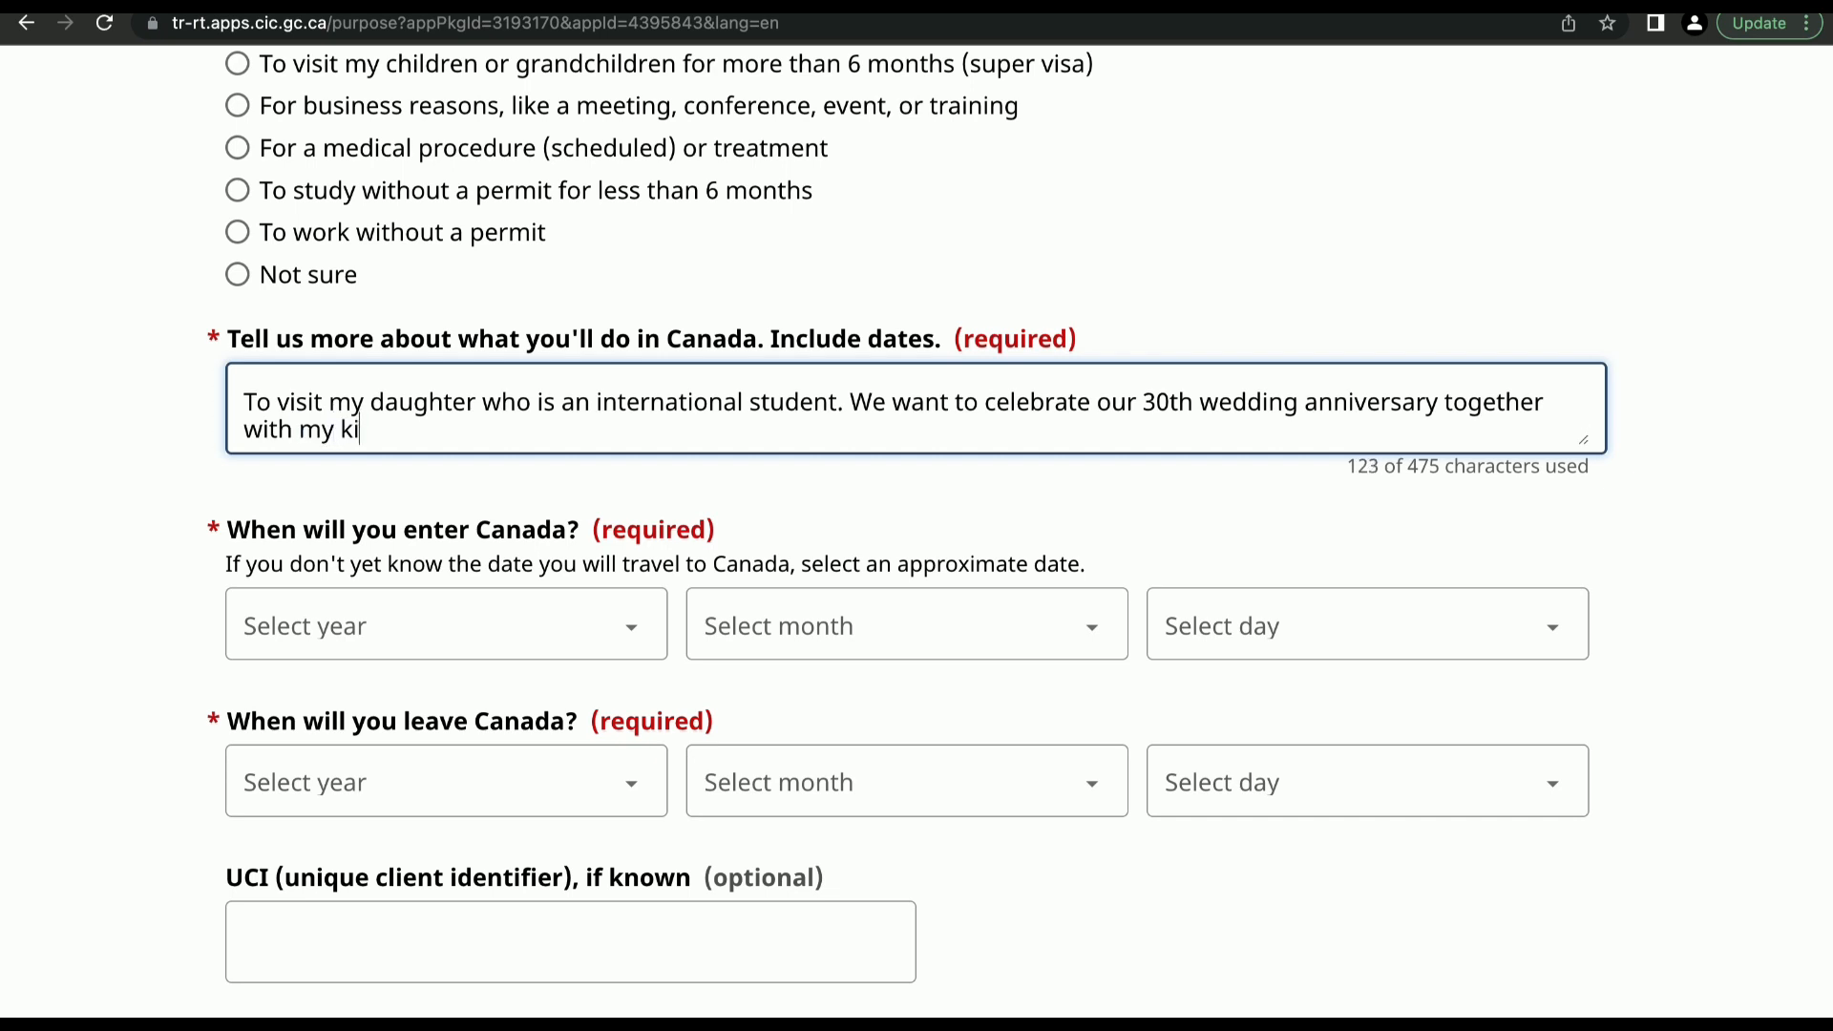
pyautogui.press('BackSpace')
pyautogui.press('BackSpace')
pyautogui.press('BackSpace')
pyautogui.press('BackSpace')
pyautogui.press('BackSpace')
pyautogui.write('our kids and w')
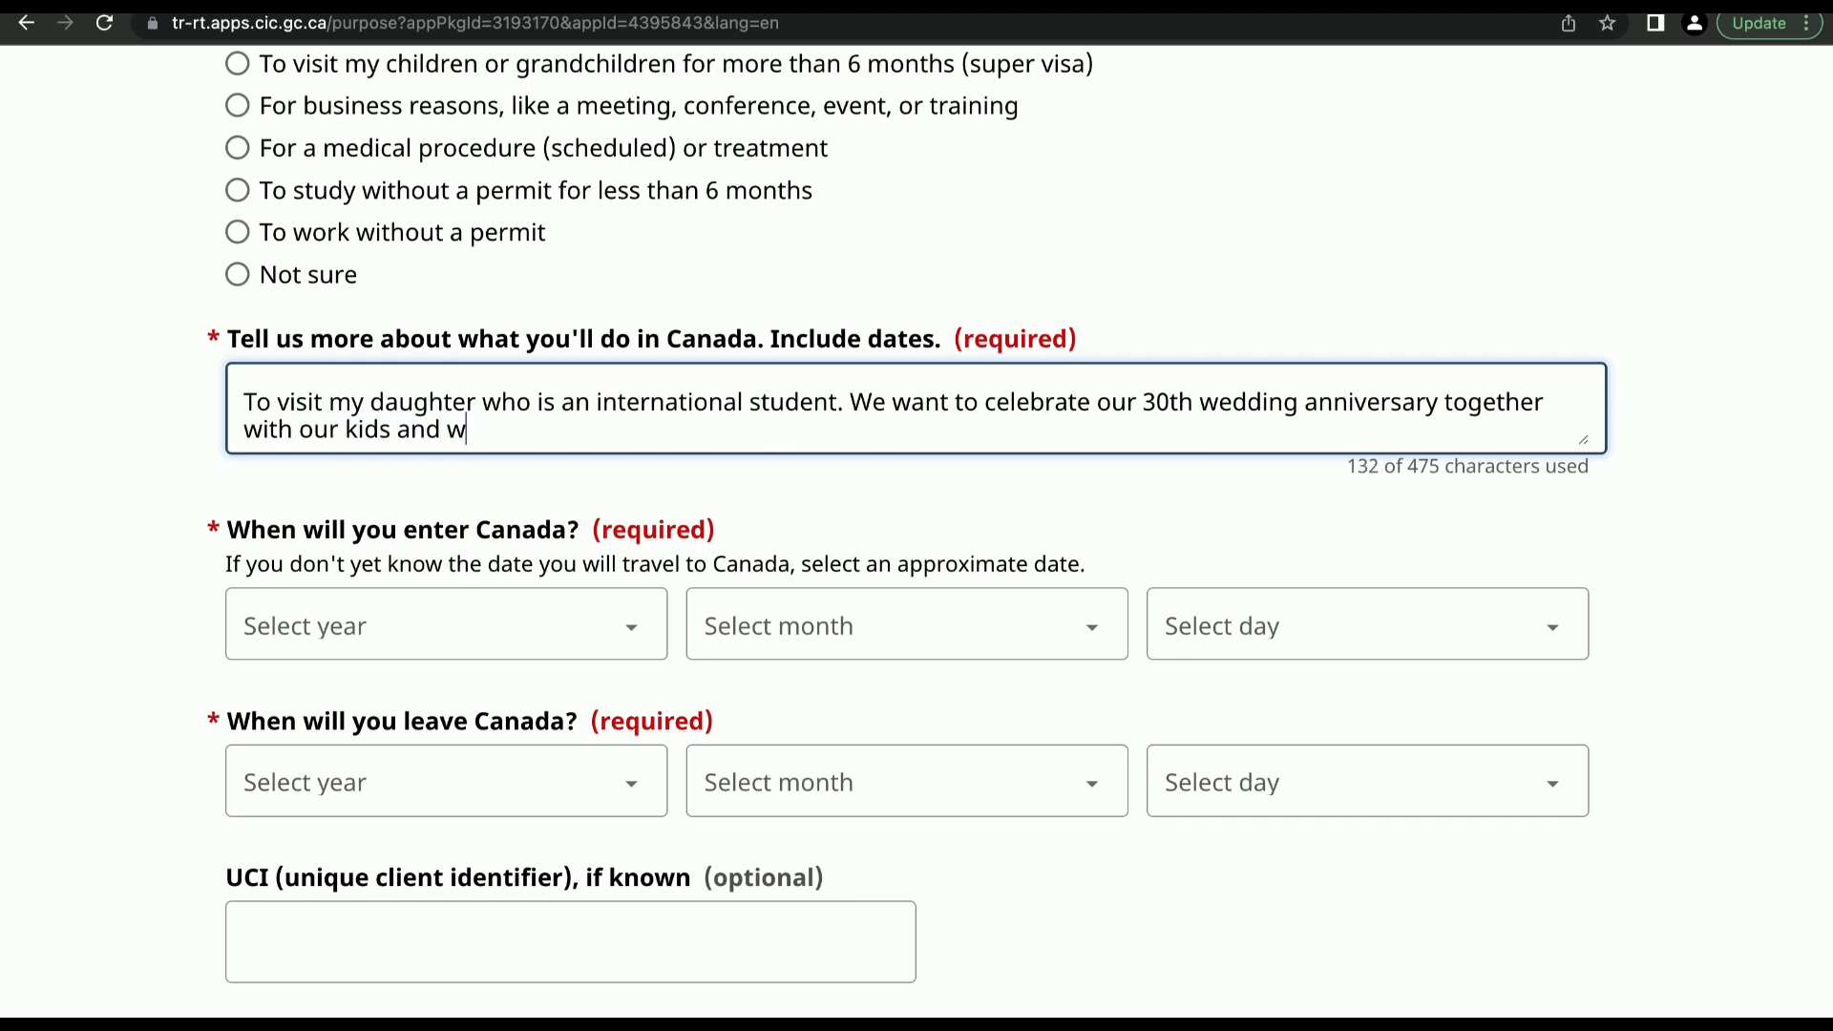
pyautogui.write('e have planned a short ')
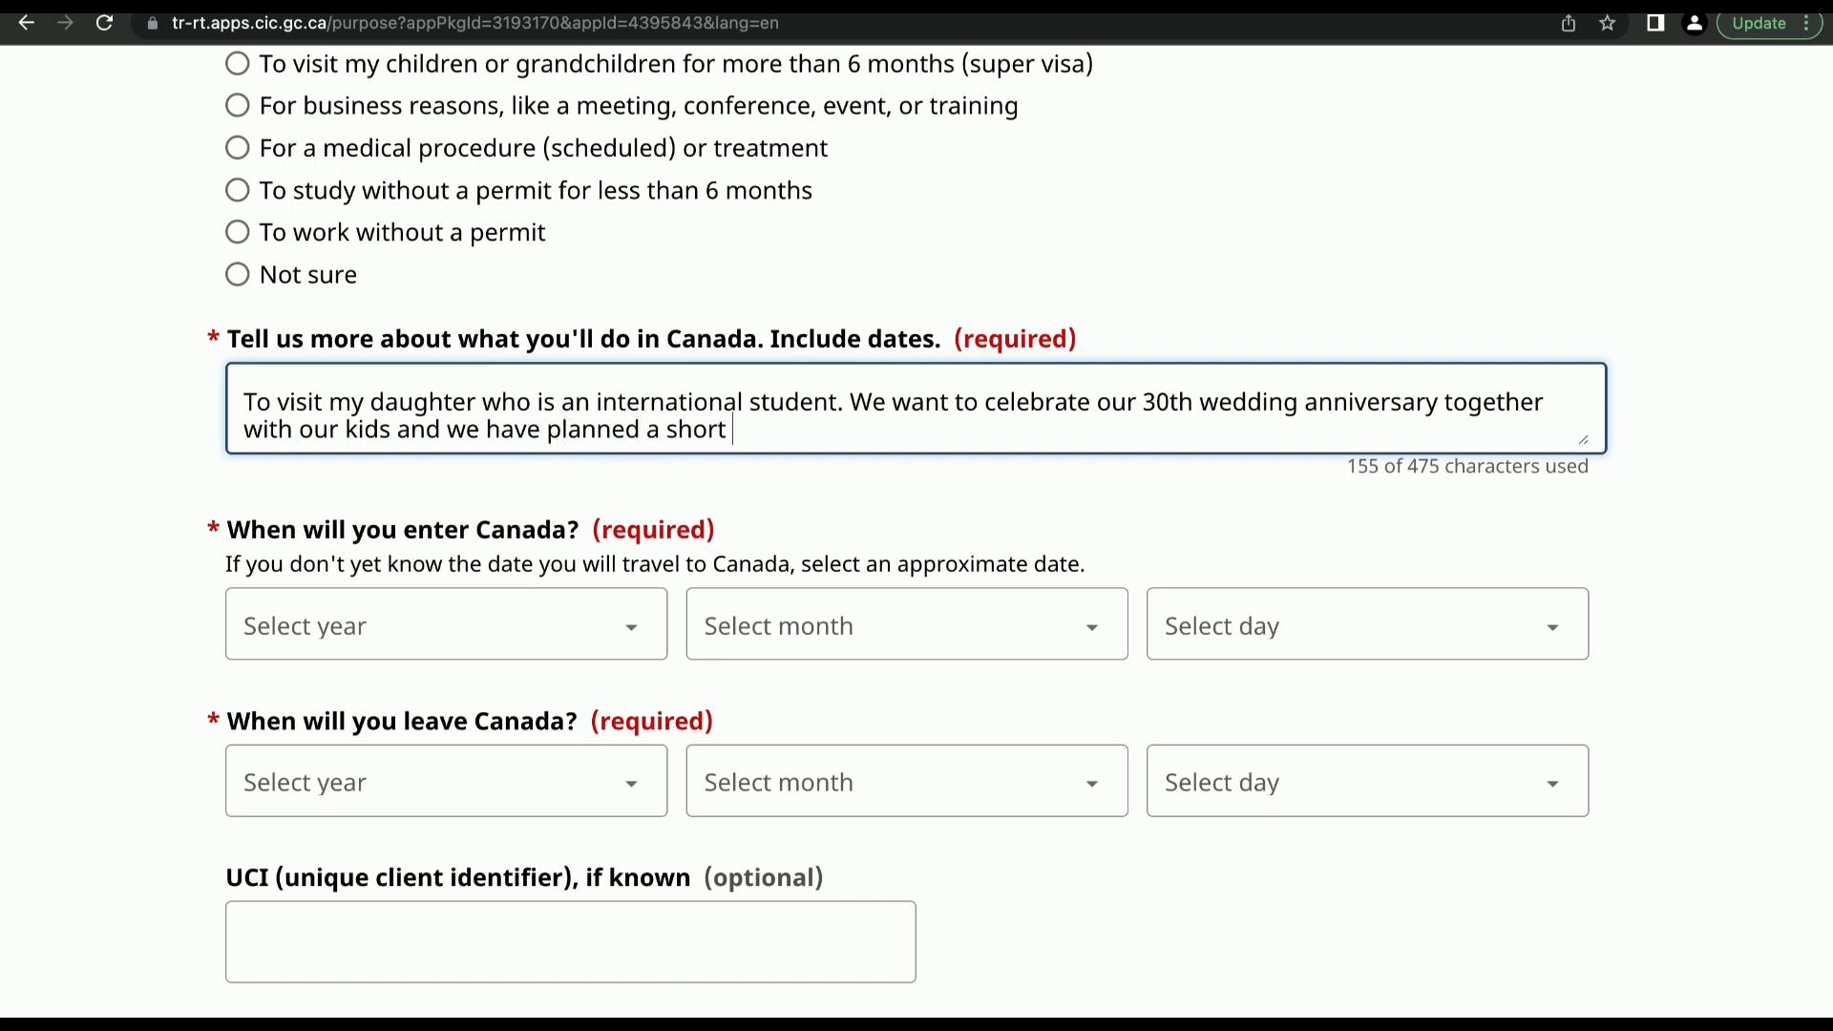
pyautogui.write('visit for 2 weeks only as')
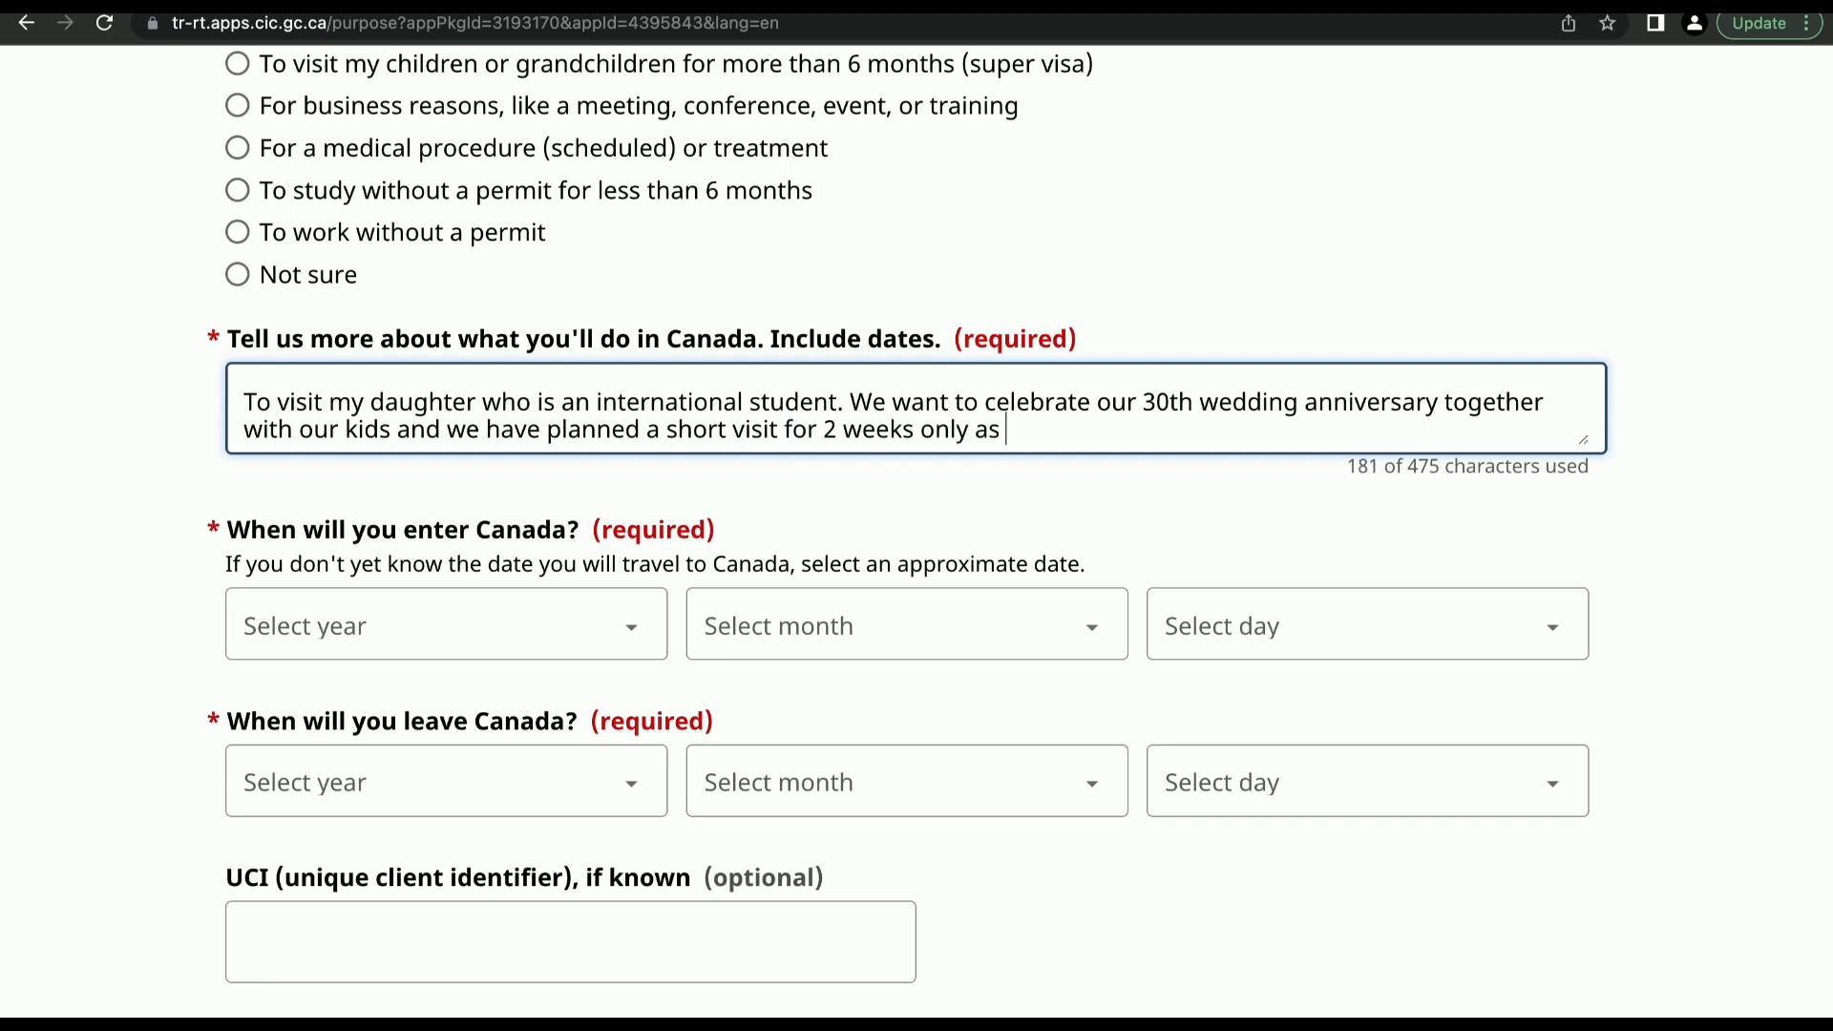
pyautogui.write(' i cannot be away')
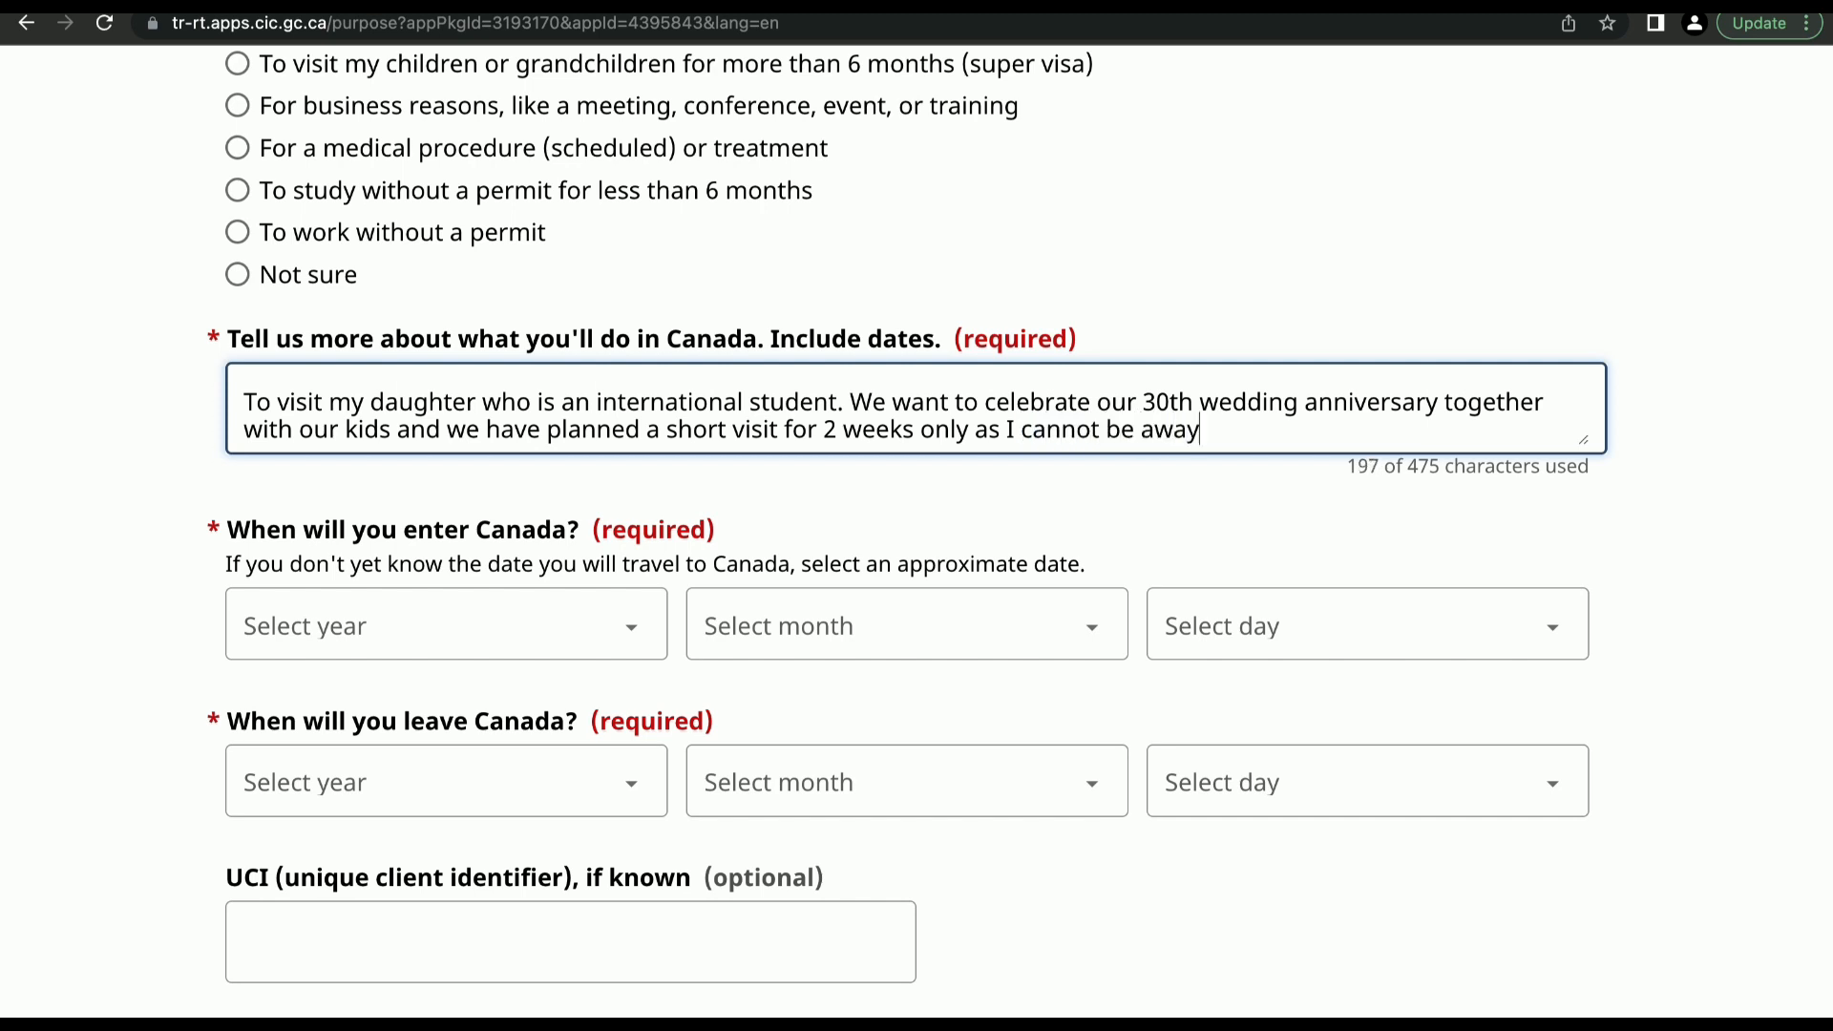
pyautogui.write(' from work for more than that')
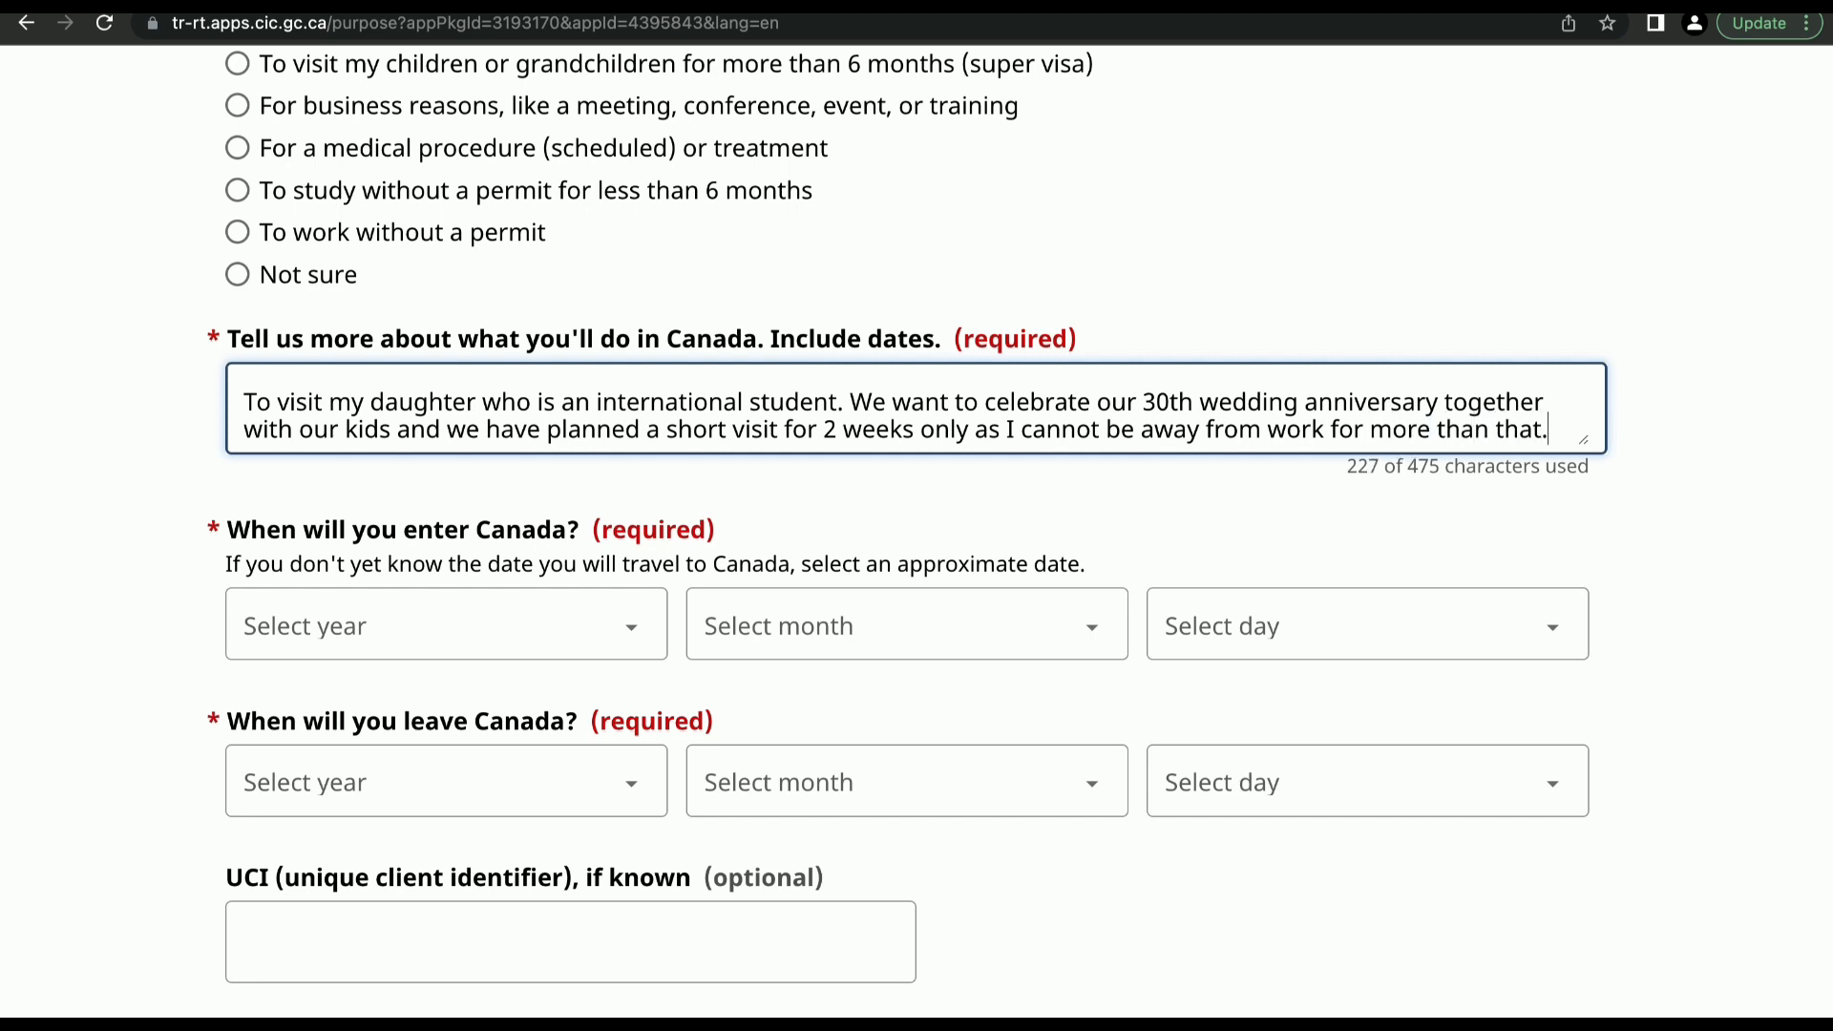
pyautogui.write('.')
# Add the travel dates June 4, 2023 to June 20, 2023 to the description
pyautogui.write('Our ')
pyautogui.write('travel dates ')
pyautogui.write('will be ')
pyautogui.write('1')
pyautogui.write('4th')
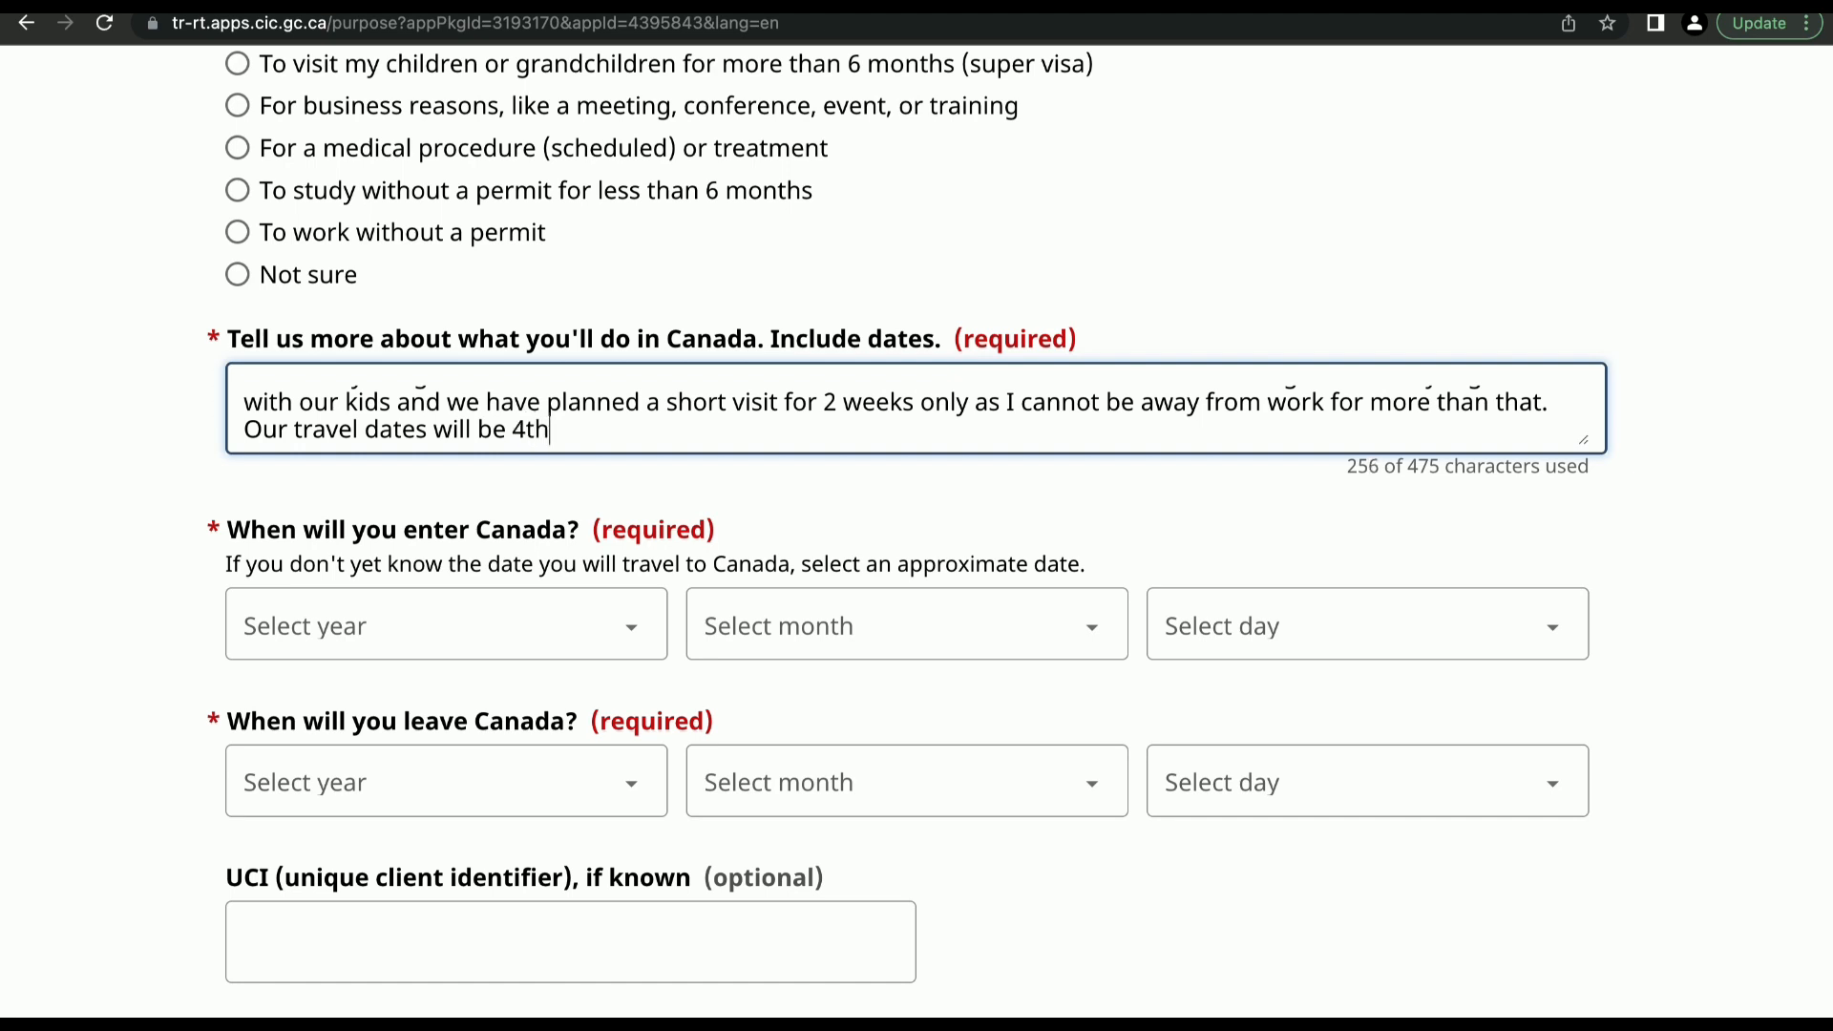
pyautogui.press('BackSpace')
pyautogui.press('BackSpace')
pyautogui.press('BackSpace')
pyautogui.press('BackSpace')
pyautogui.write('June 4, 2023 to ')
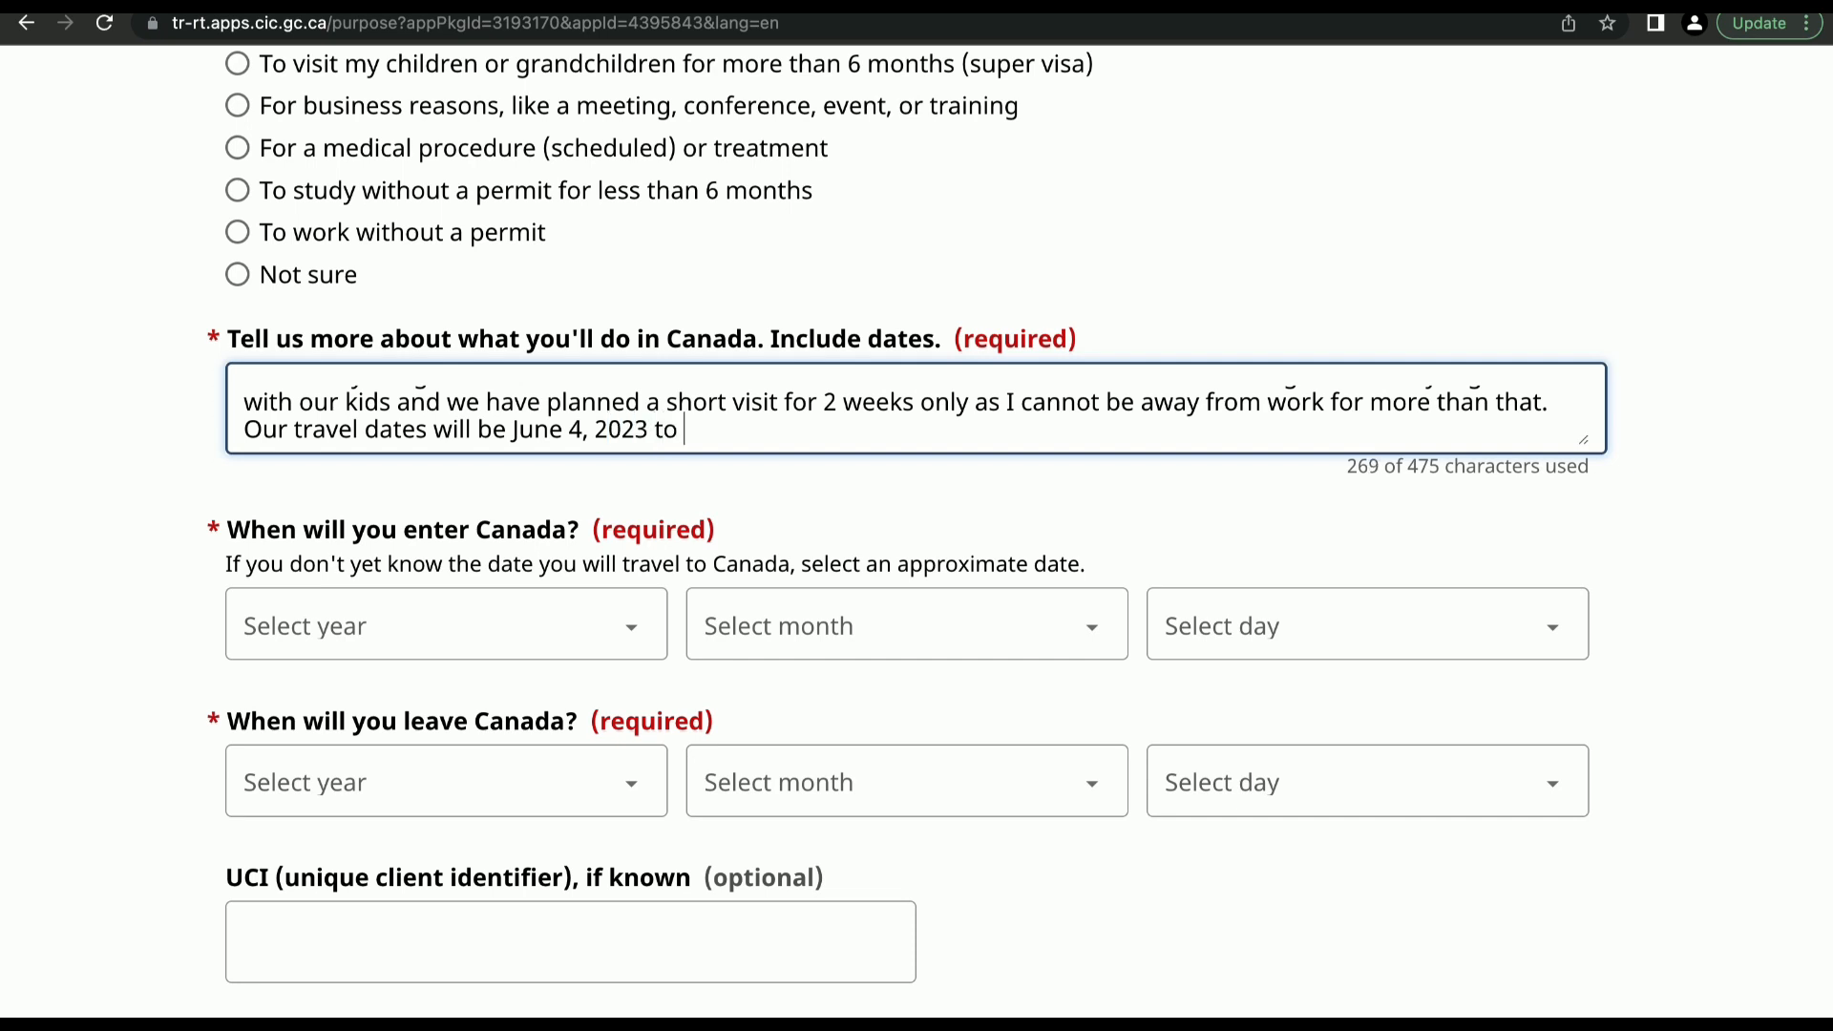
pyautogui.write('June 20, 2023.')
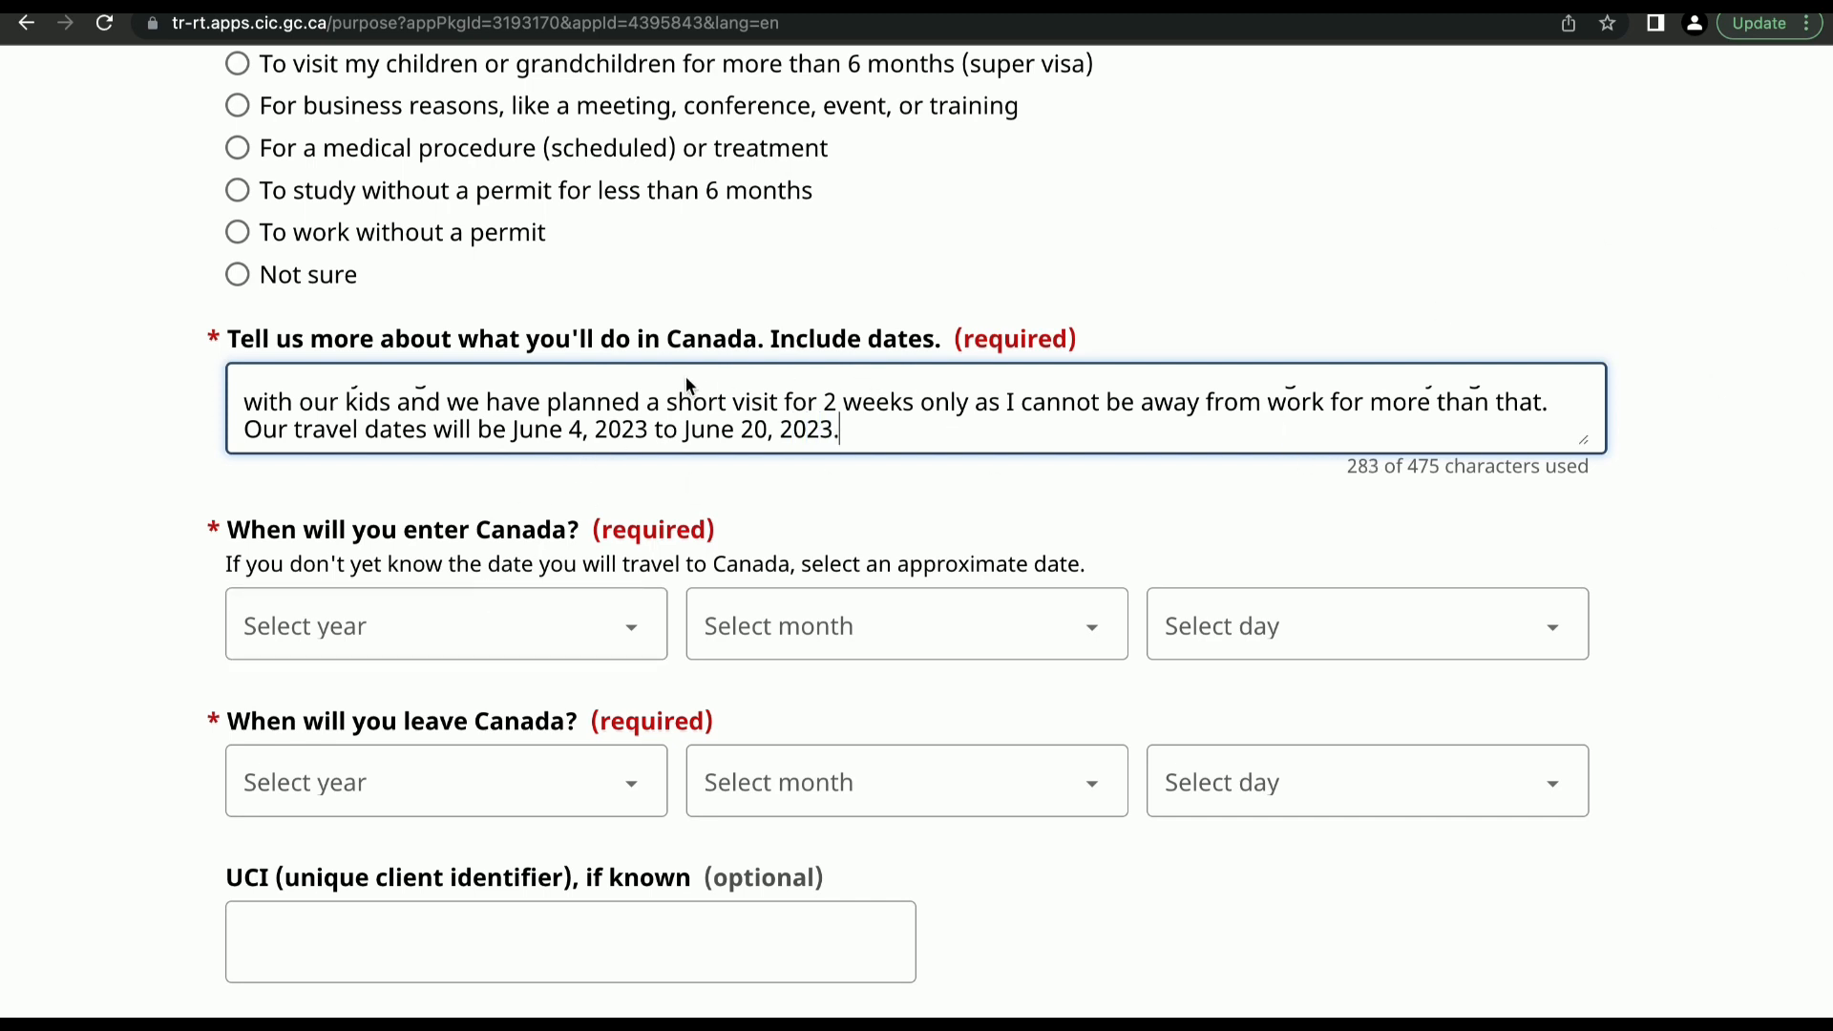
pyautogui.scroll(1, 723, 428)
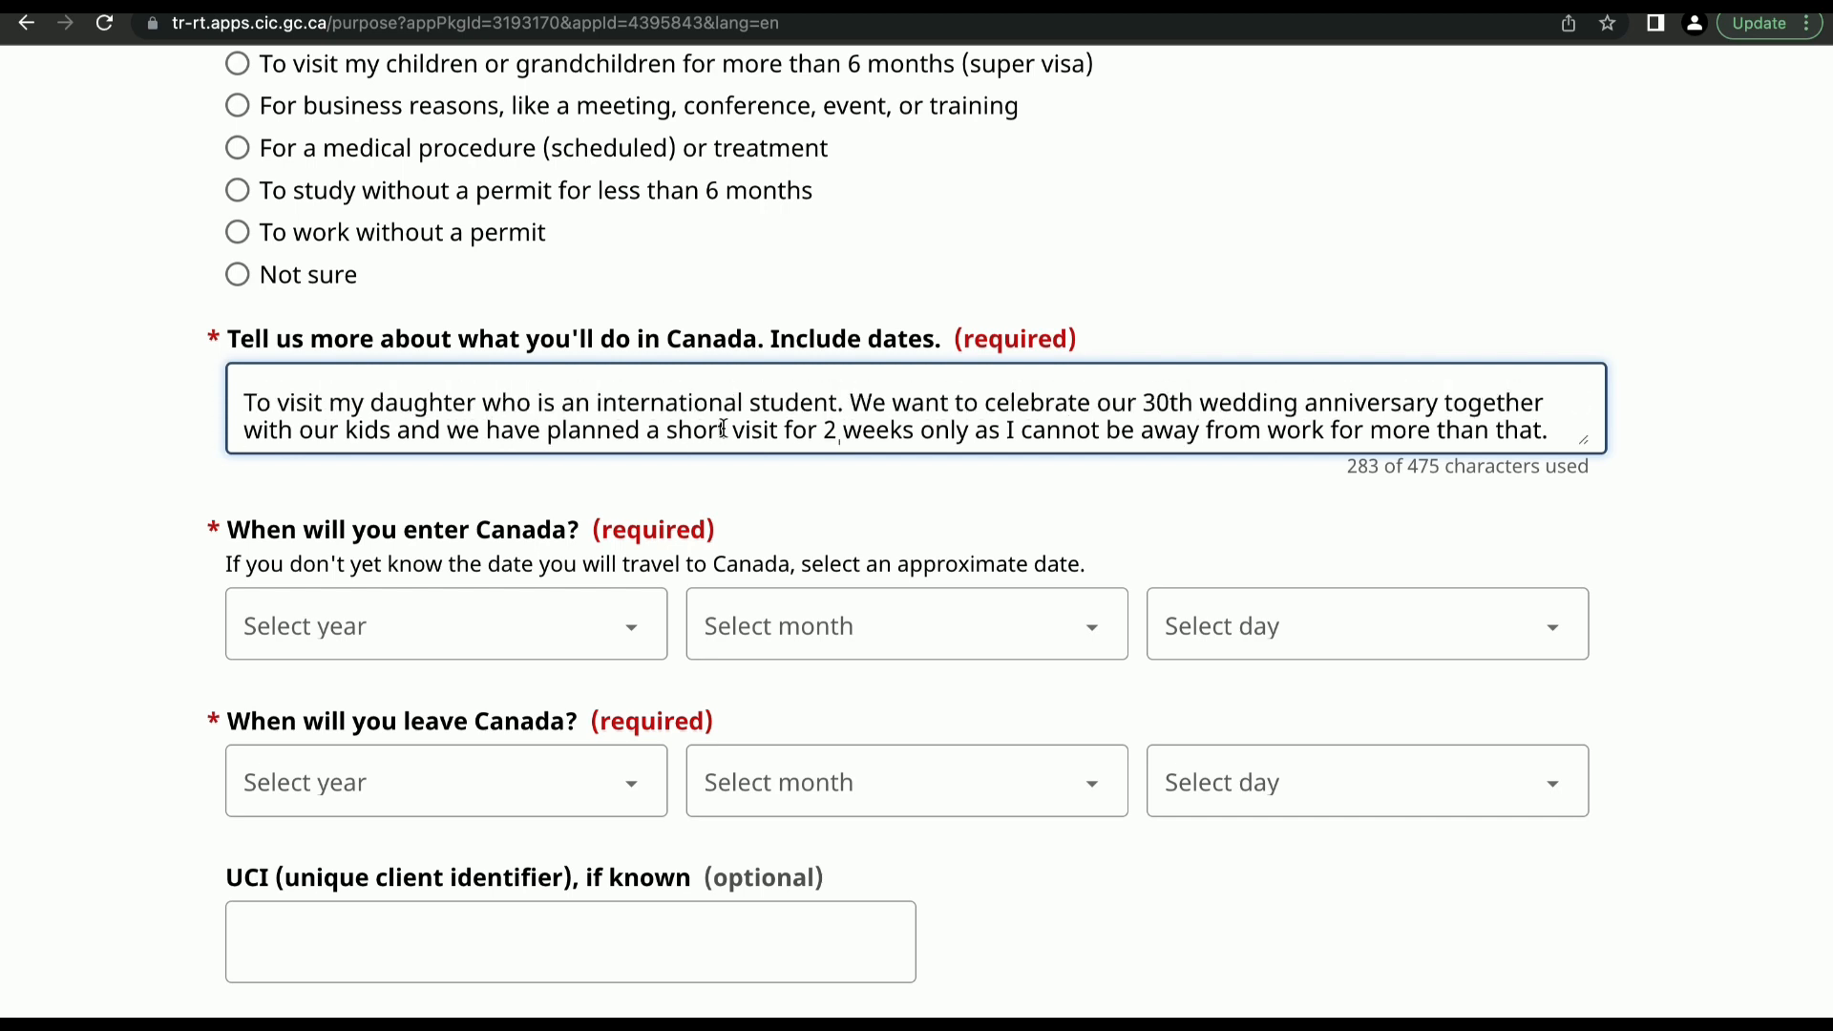
pyautogui.scroll(-1, 723, 428)
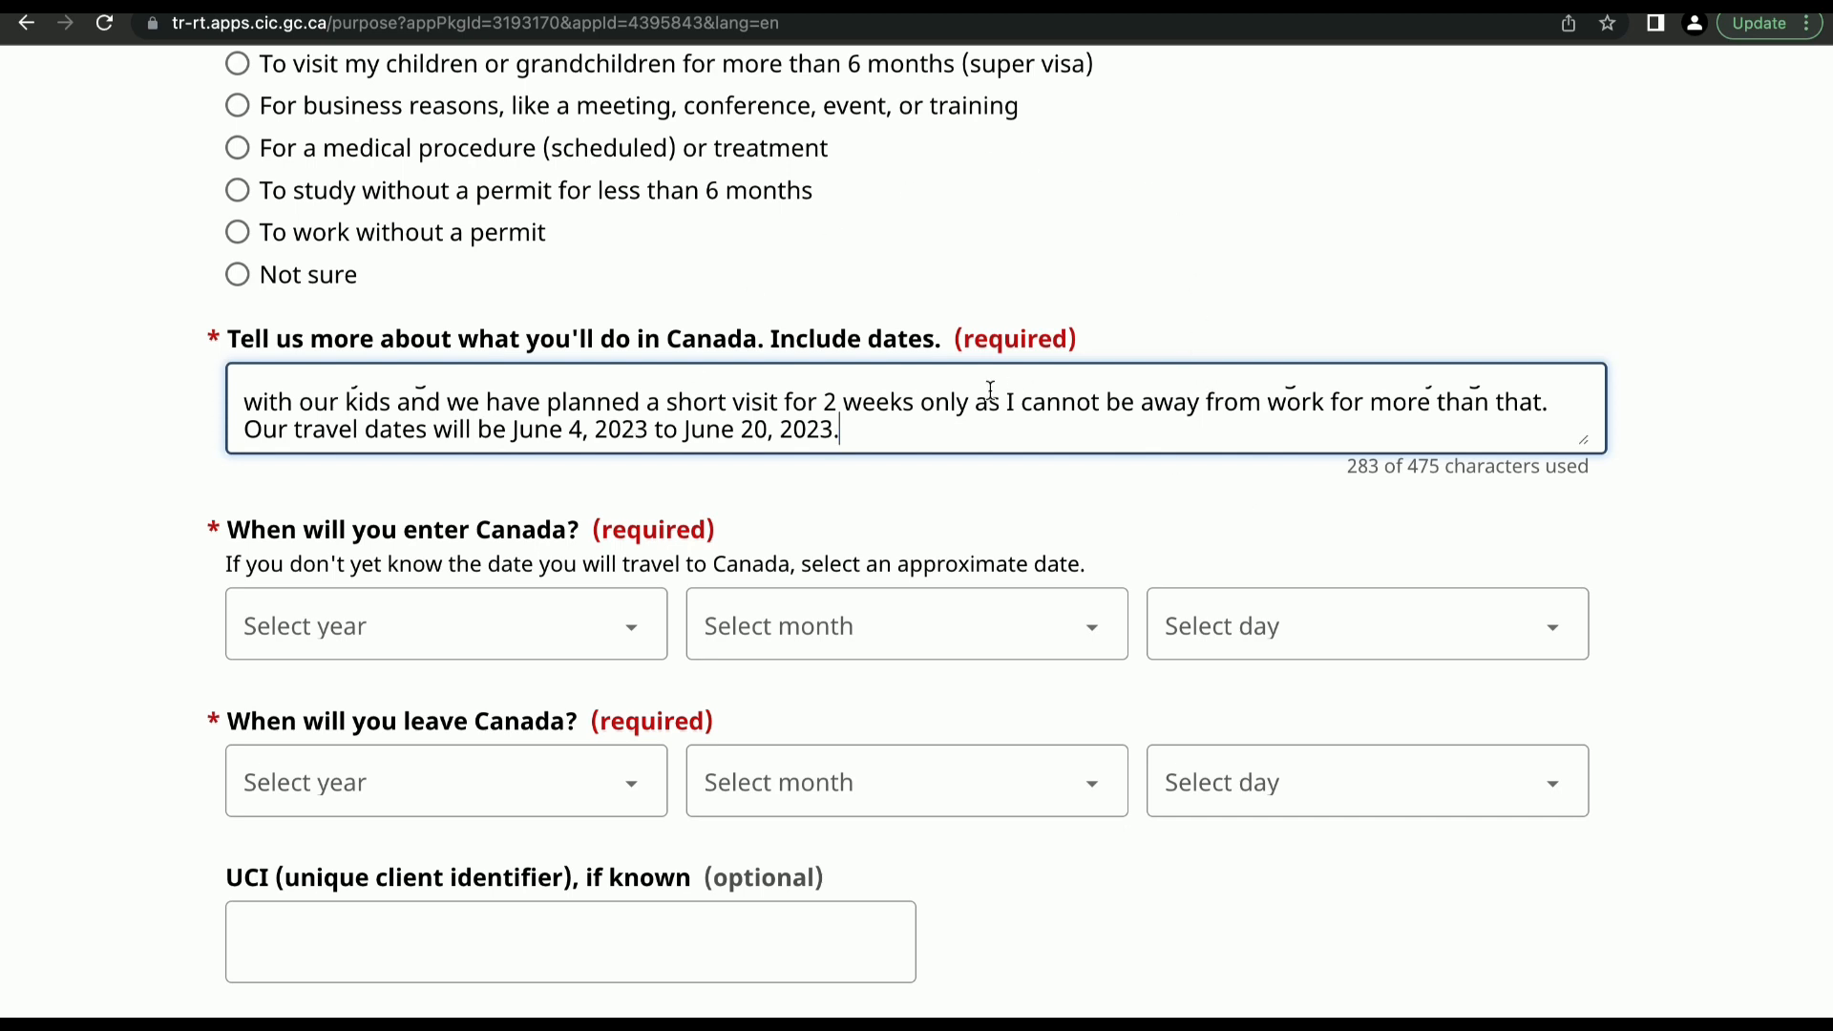
pyautogui.scroll(1, 986, 391)
pyautogui.scroll(-1, 986, 392)
# Set the date of entering Canada to June 4, 2023
pyautogui.scroll(-3, 522, 601)
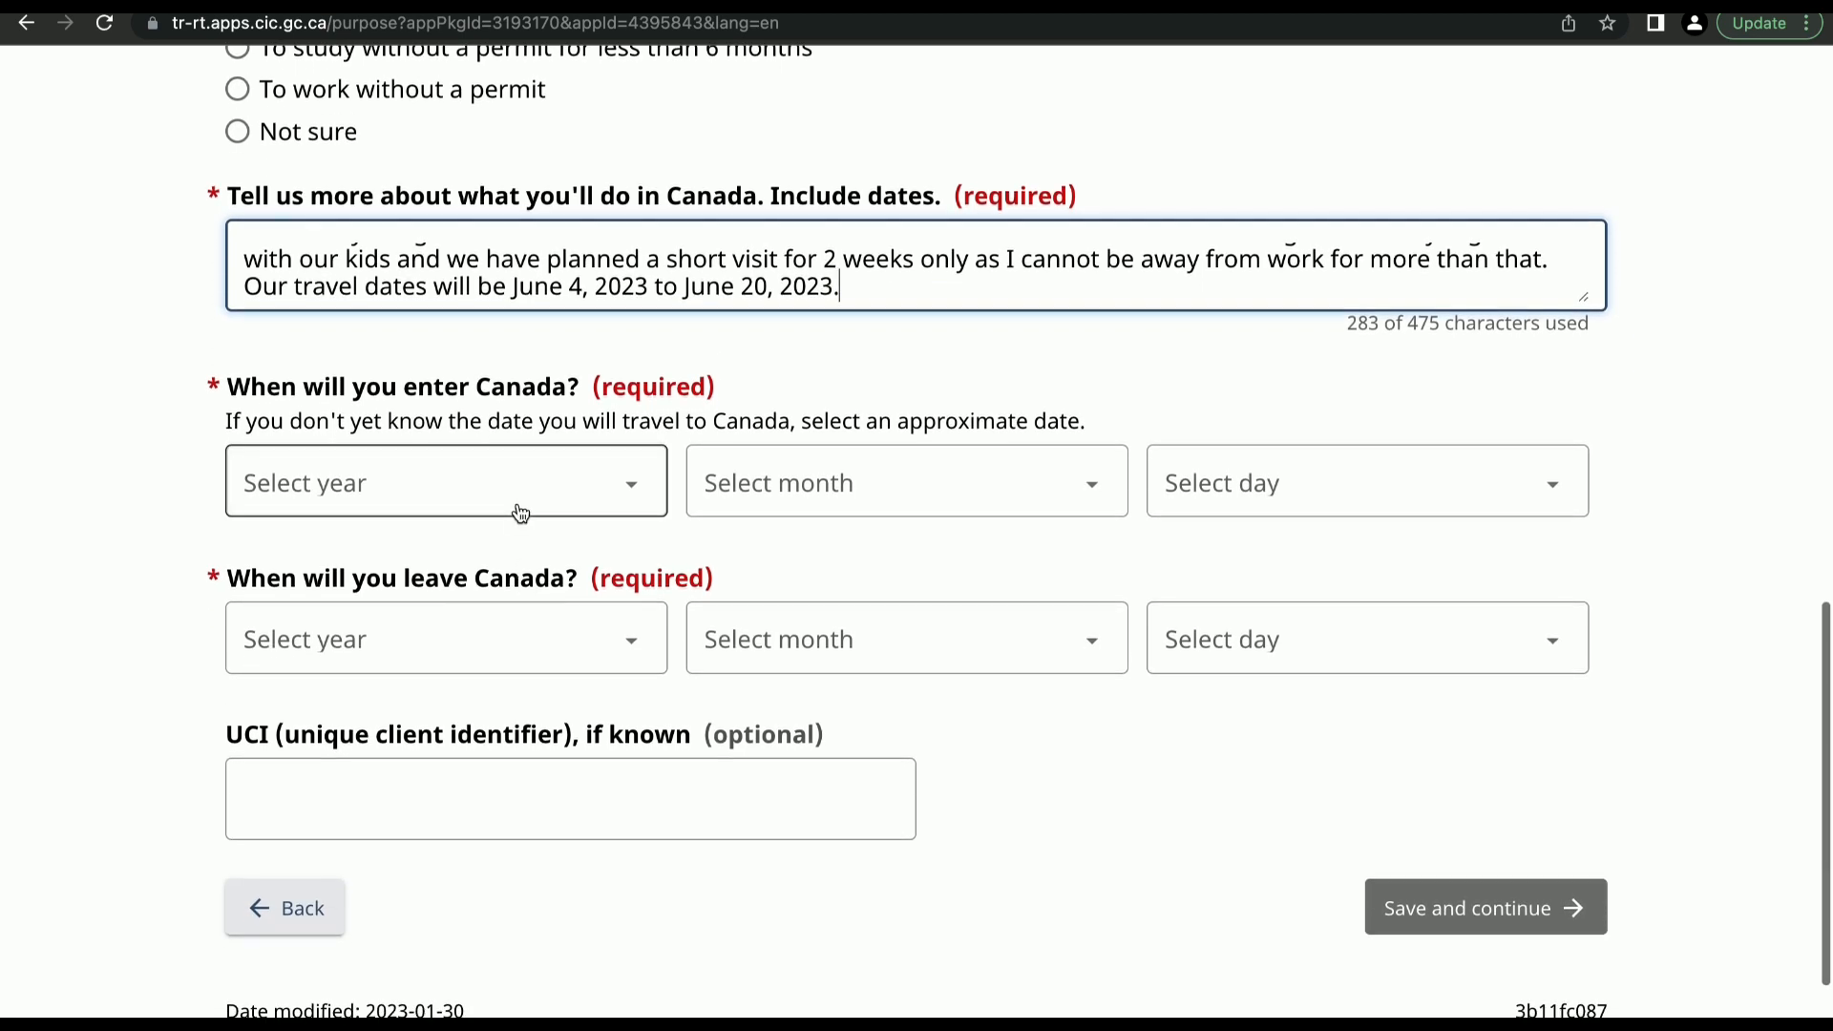
pyautogui.click(466, 487)
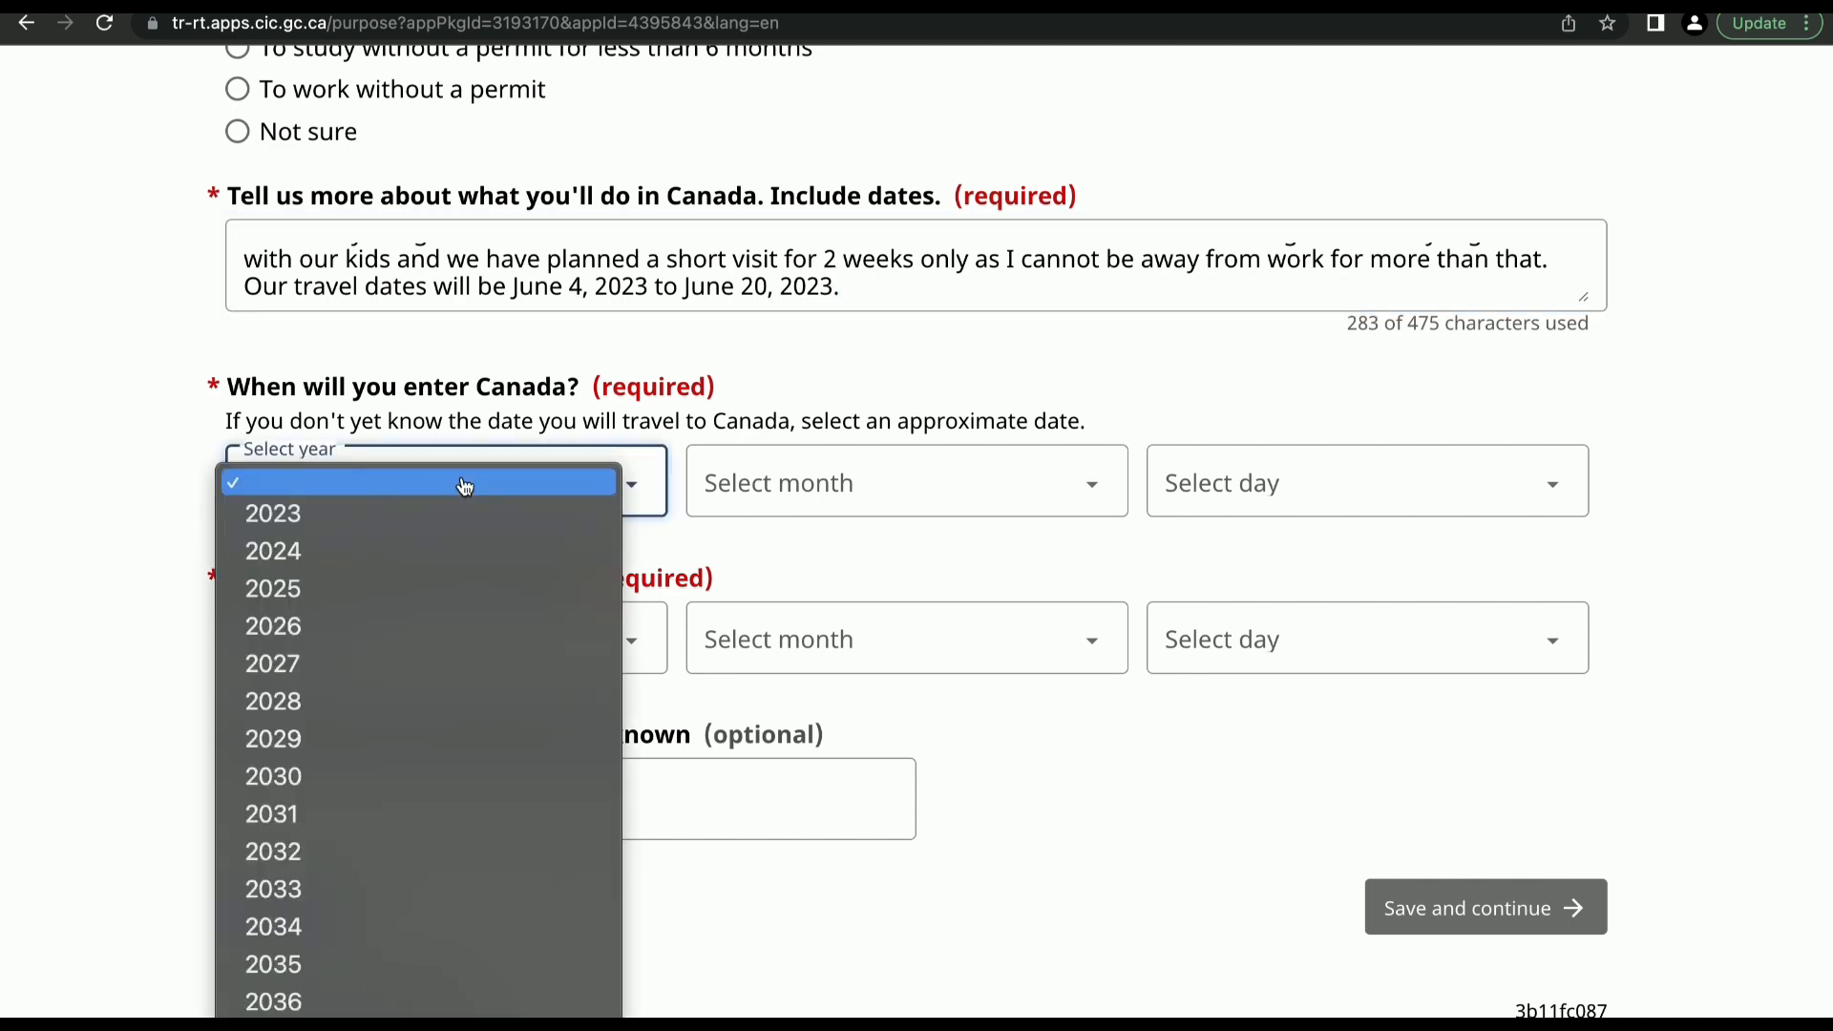
pyautogui.click(390, 526)
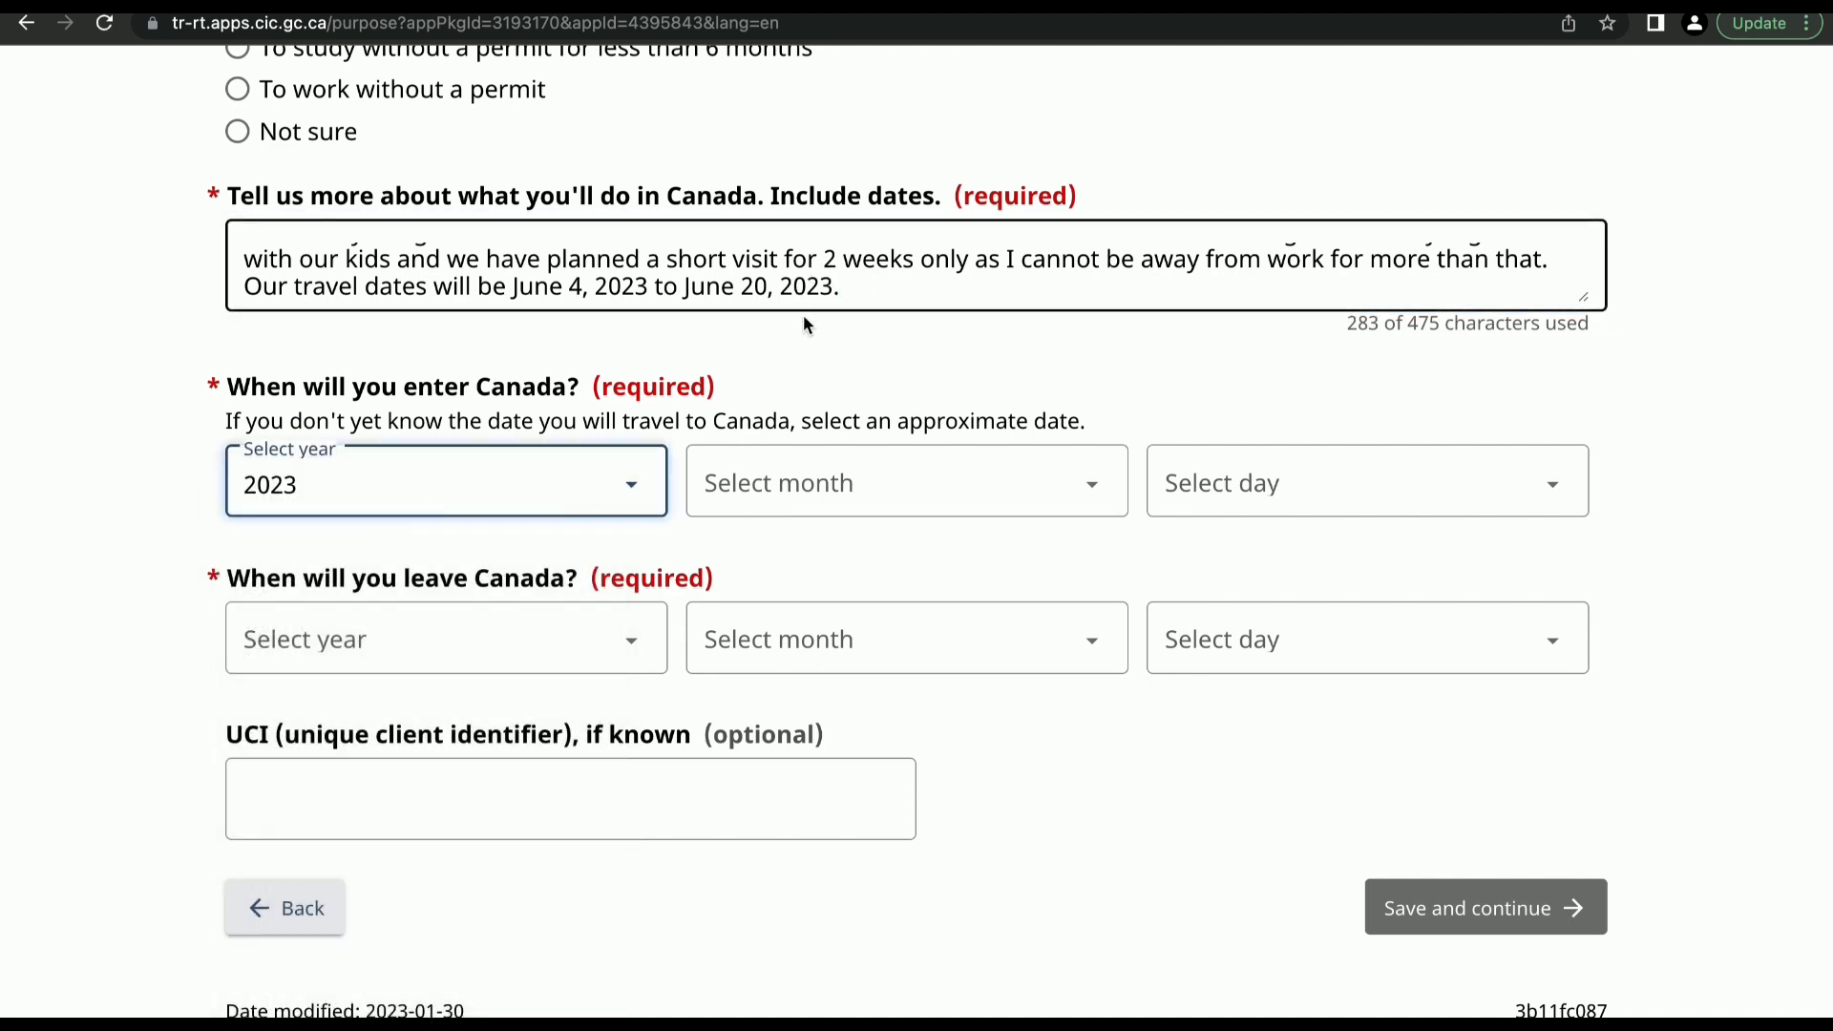
pyautogui.click(795, 474)
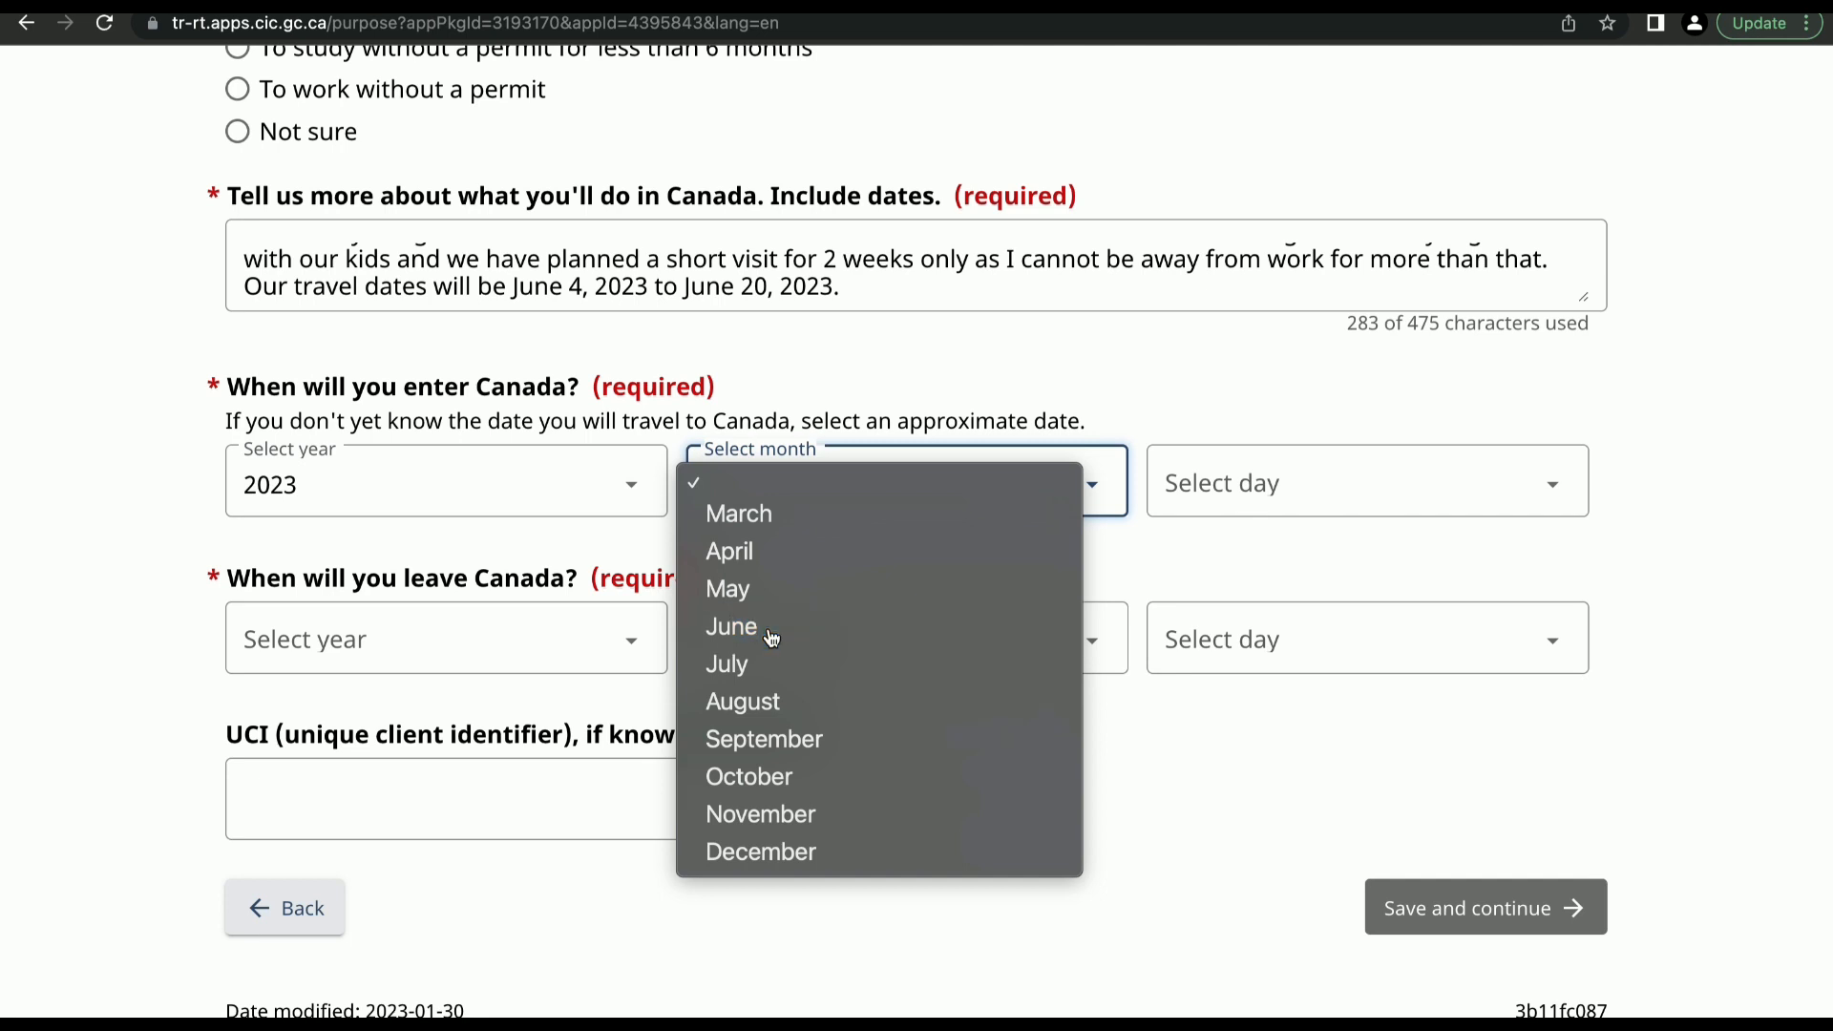
pyautogui.click(770, 634)
pyautogui.click(1228, 497)
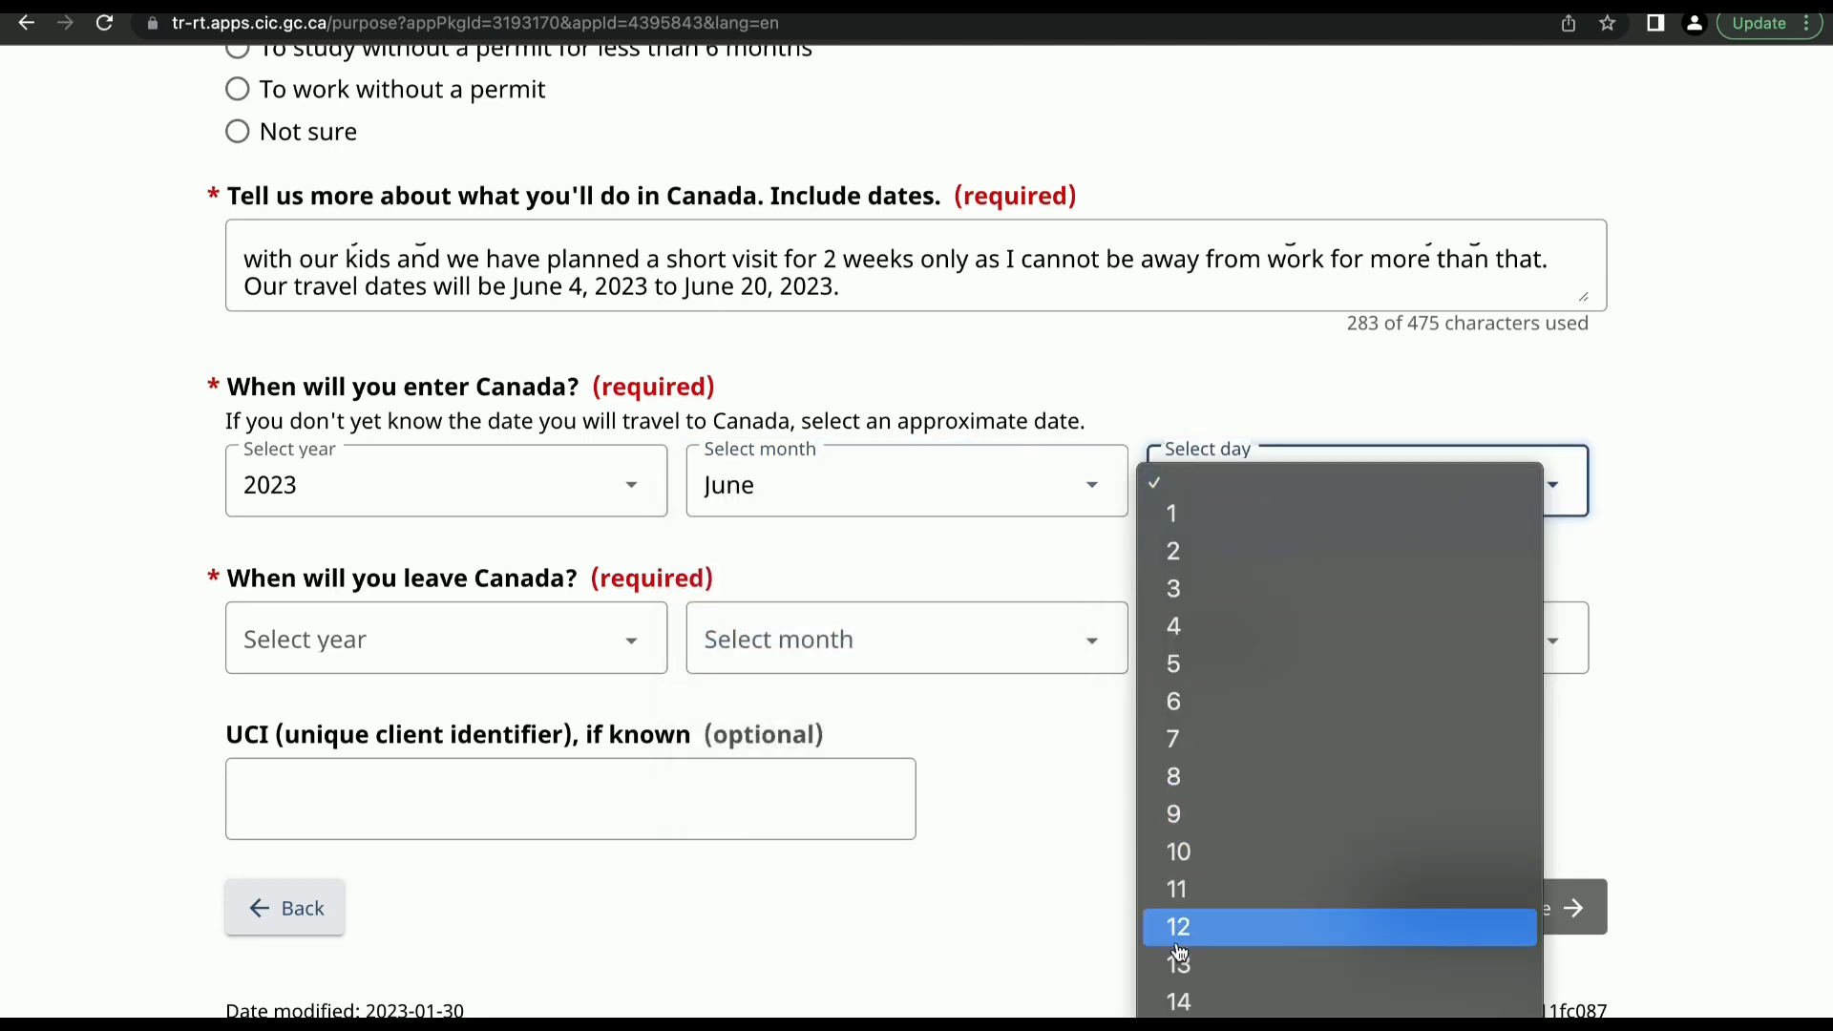
pyautogui.scroll(-2, 1180, 954)
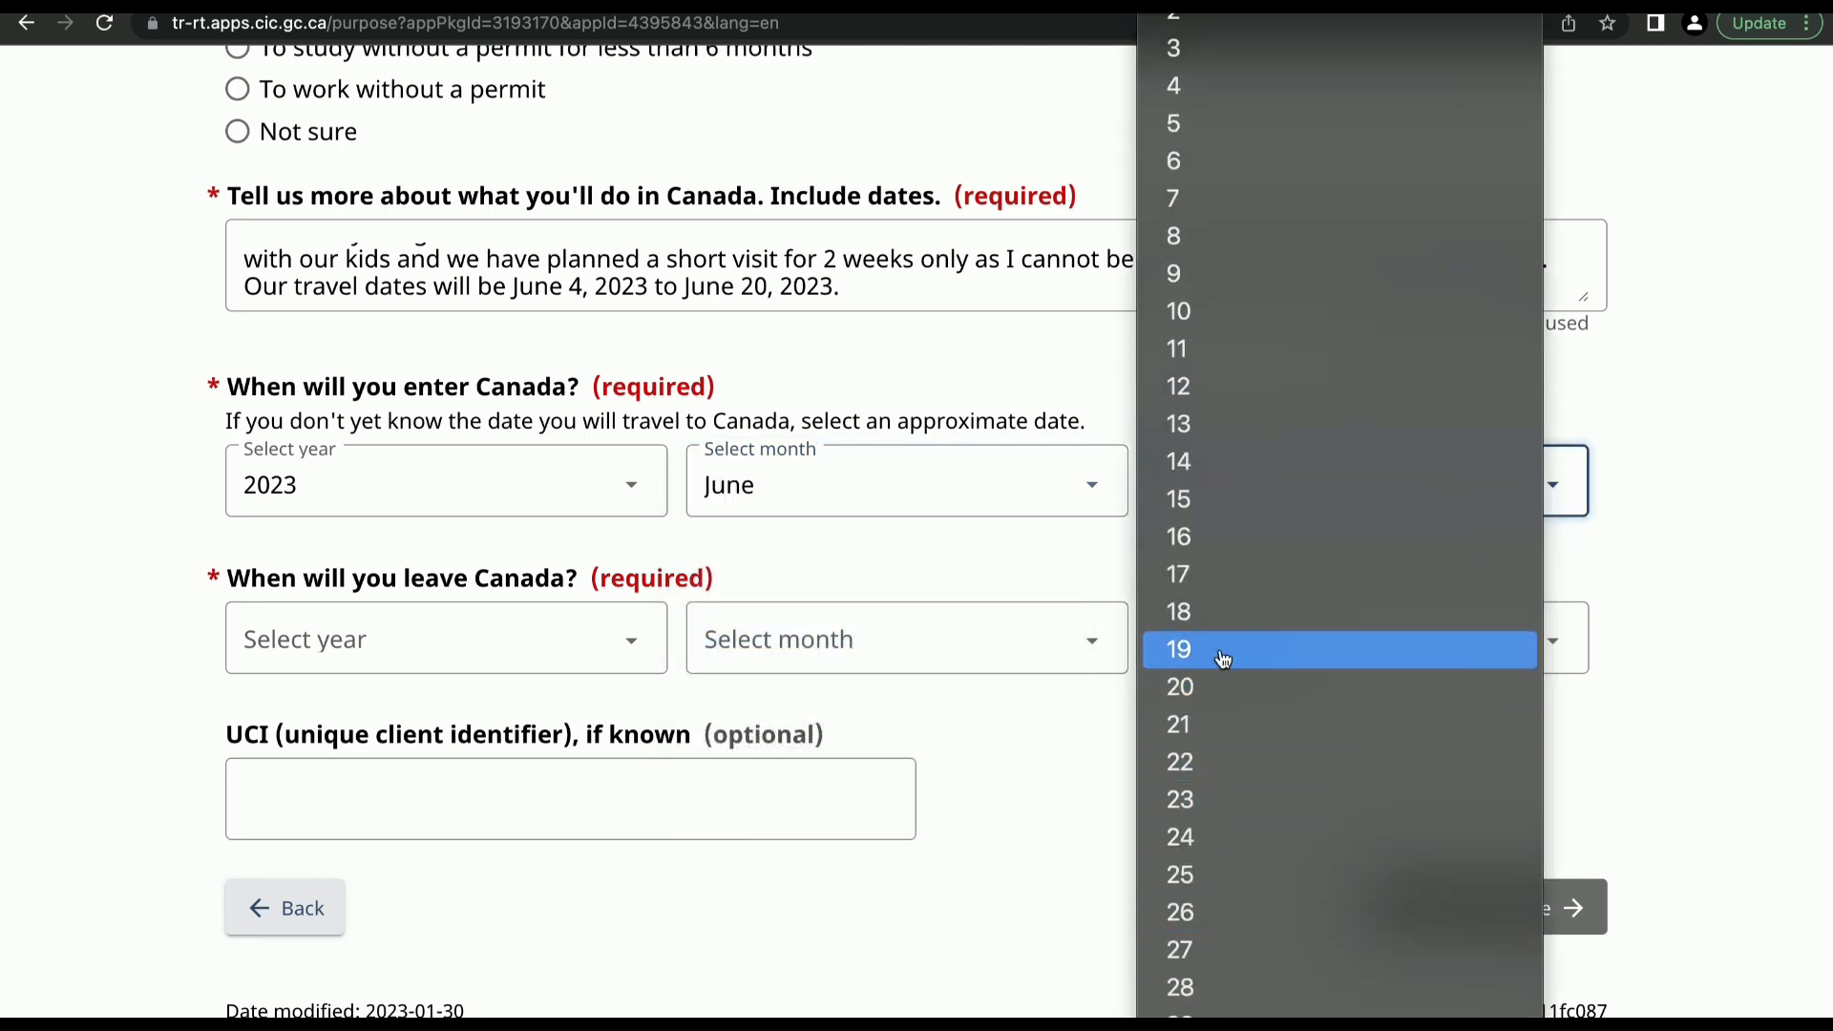
pyautogui.click(1208, 87)
# Set the date of leaving Canada to June 20, 2023 and save the Purpose page
pyautogui.click(363, 642)
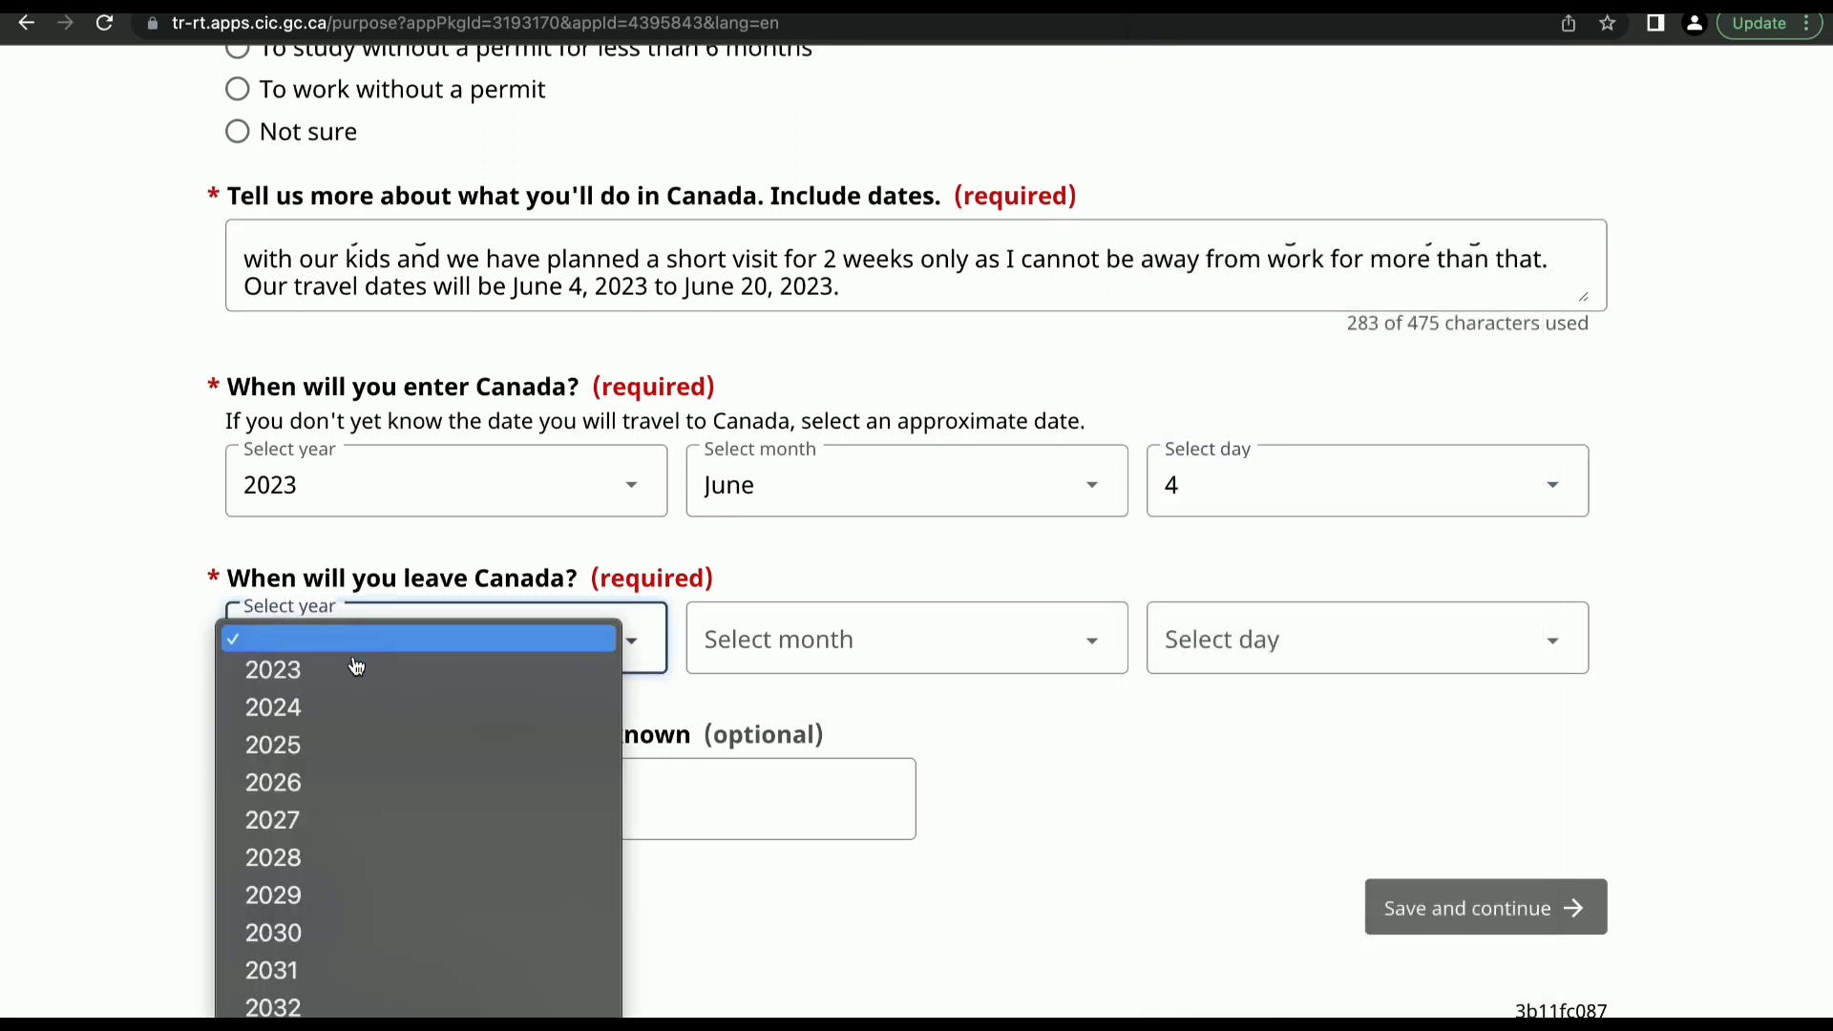
pyautogui.click(344, 673)
pyautogui.click(783, 640)
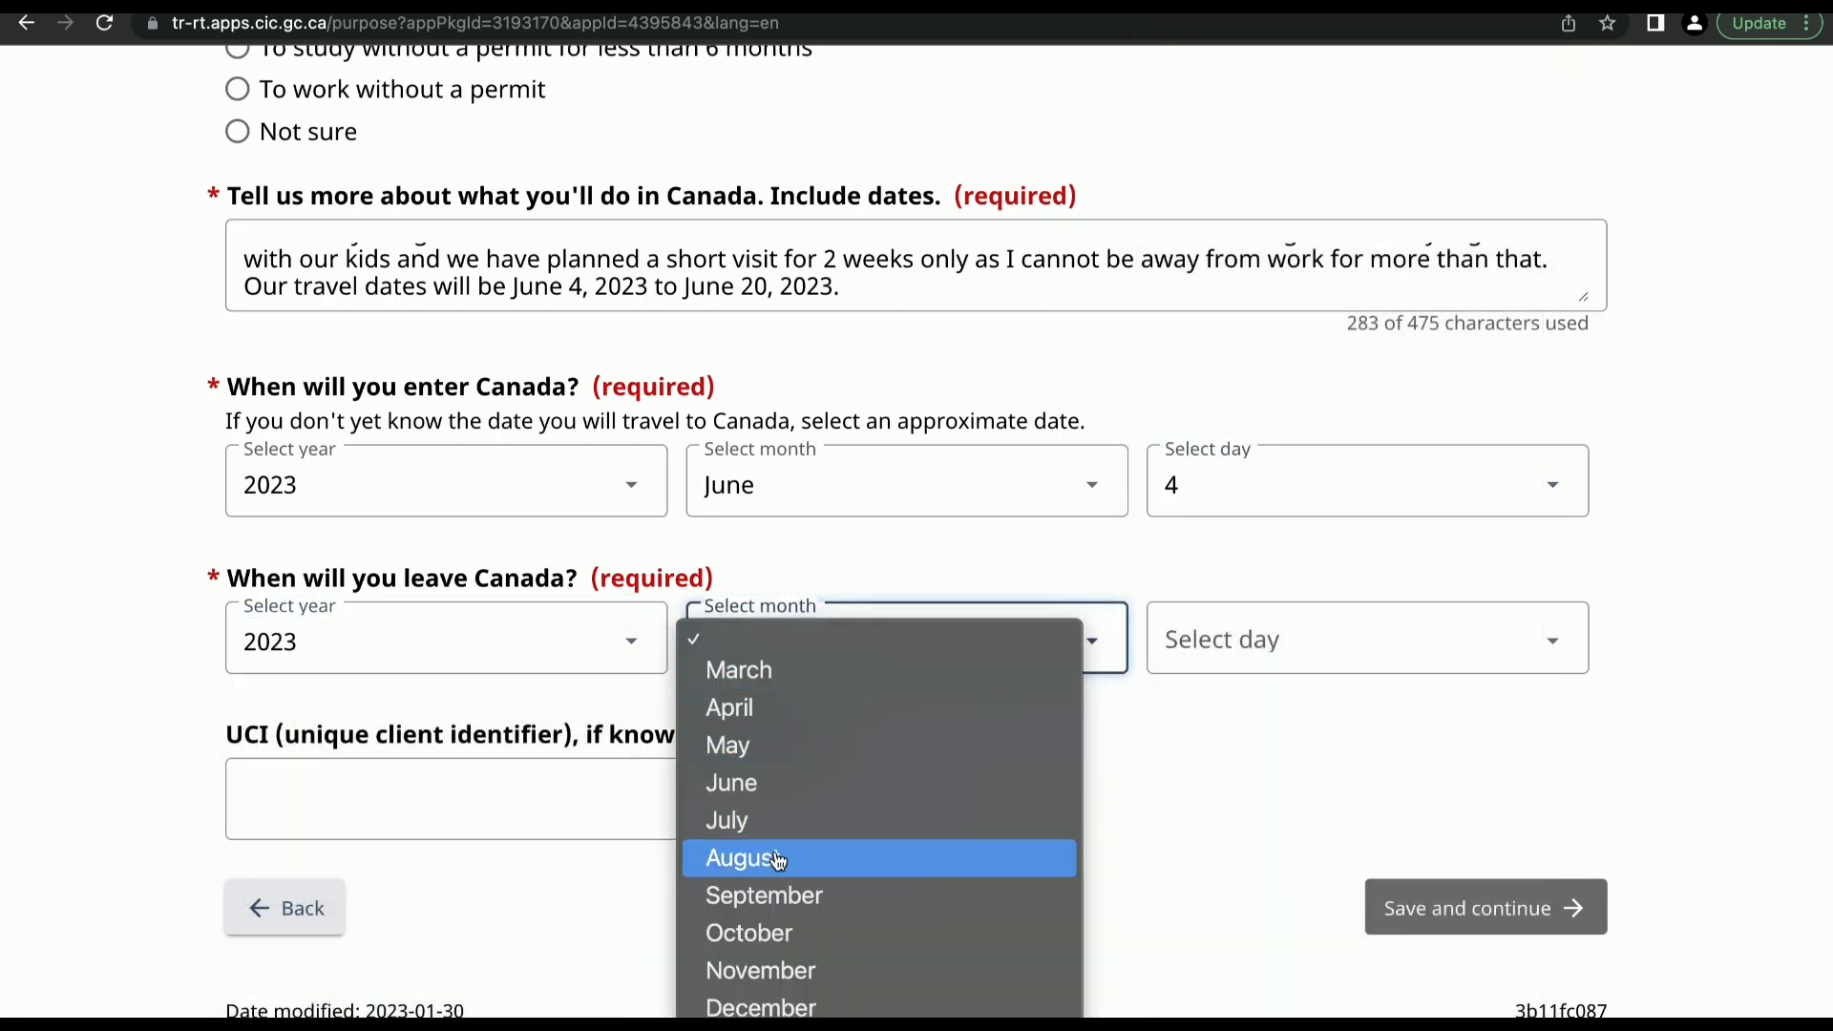
pyautogui.click(823, 785)
pyautogui.click(1251, 644)
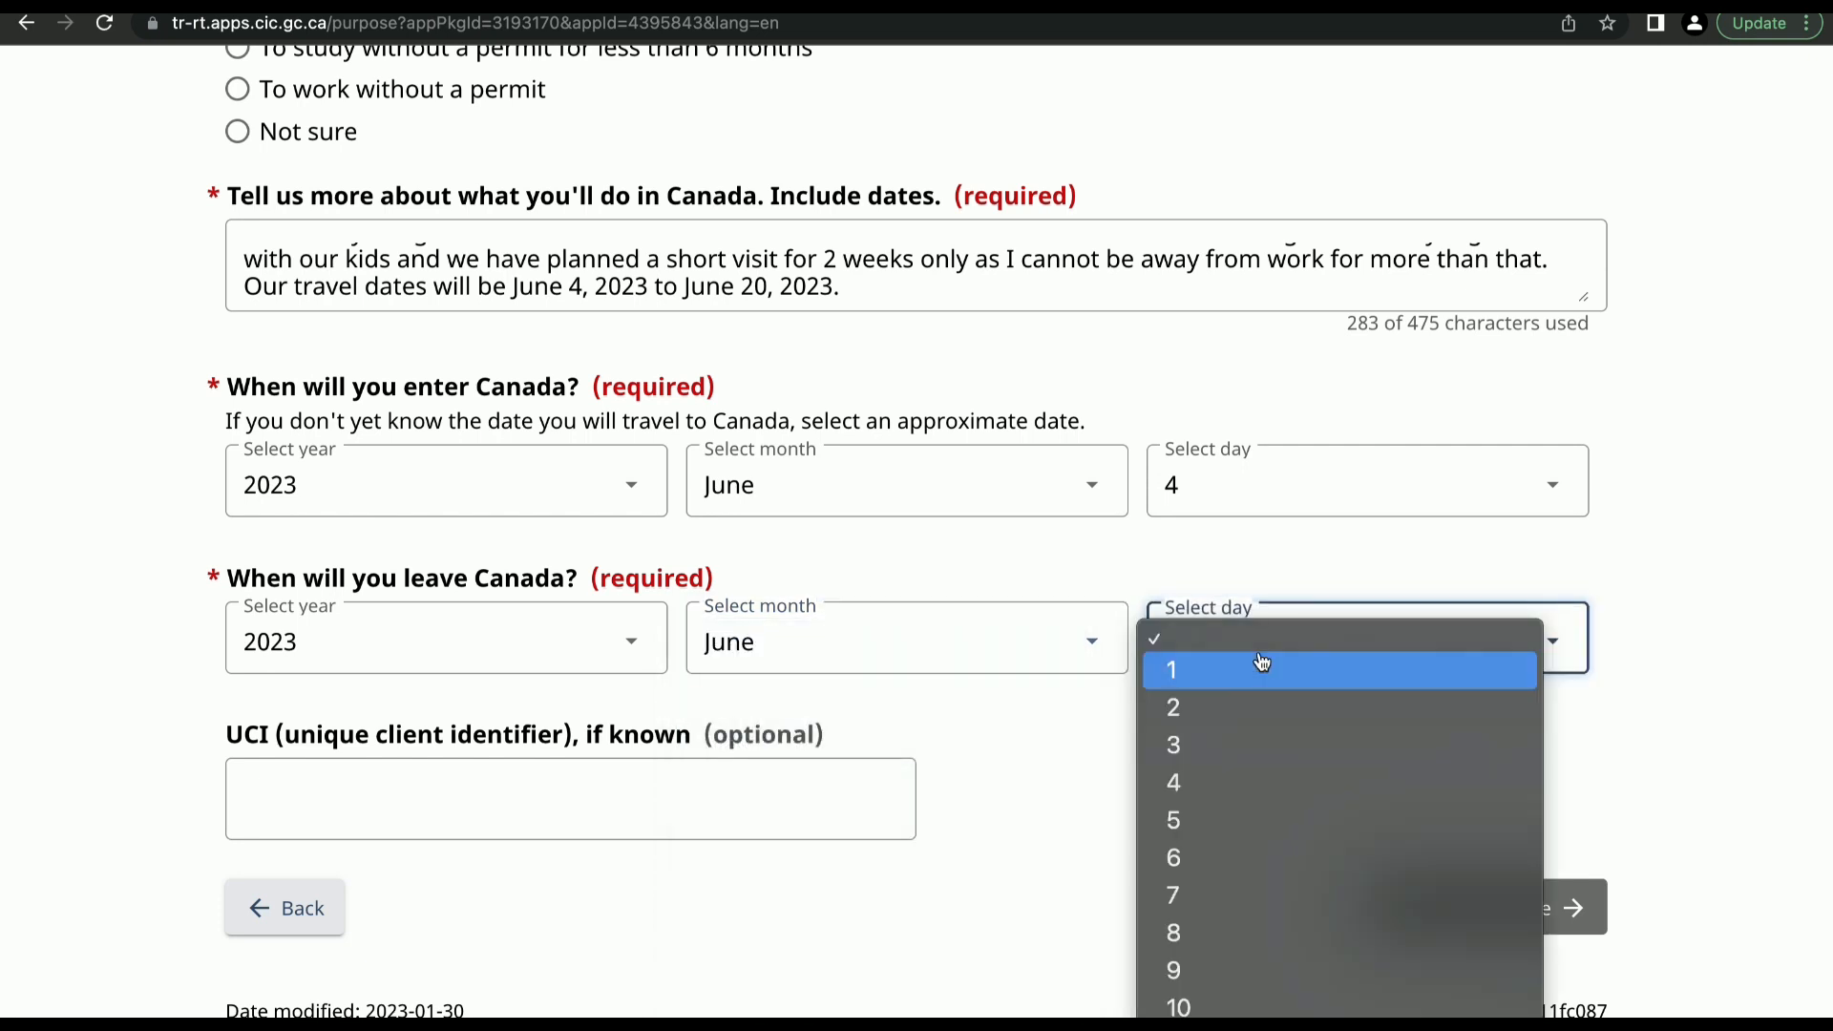
pyautogui.scroll(-5, 1193, 1014)
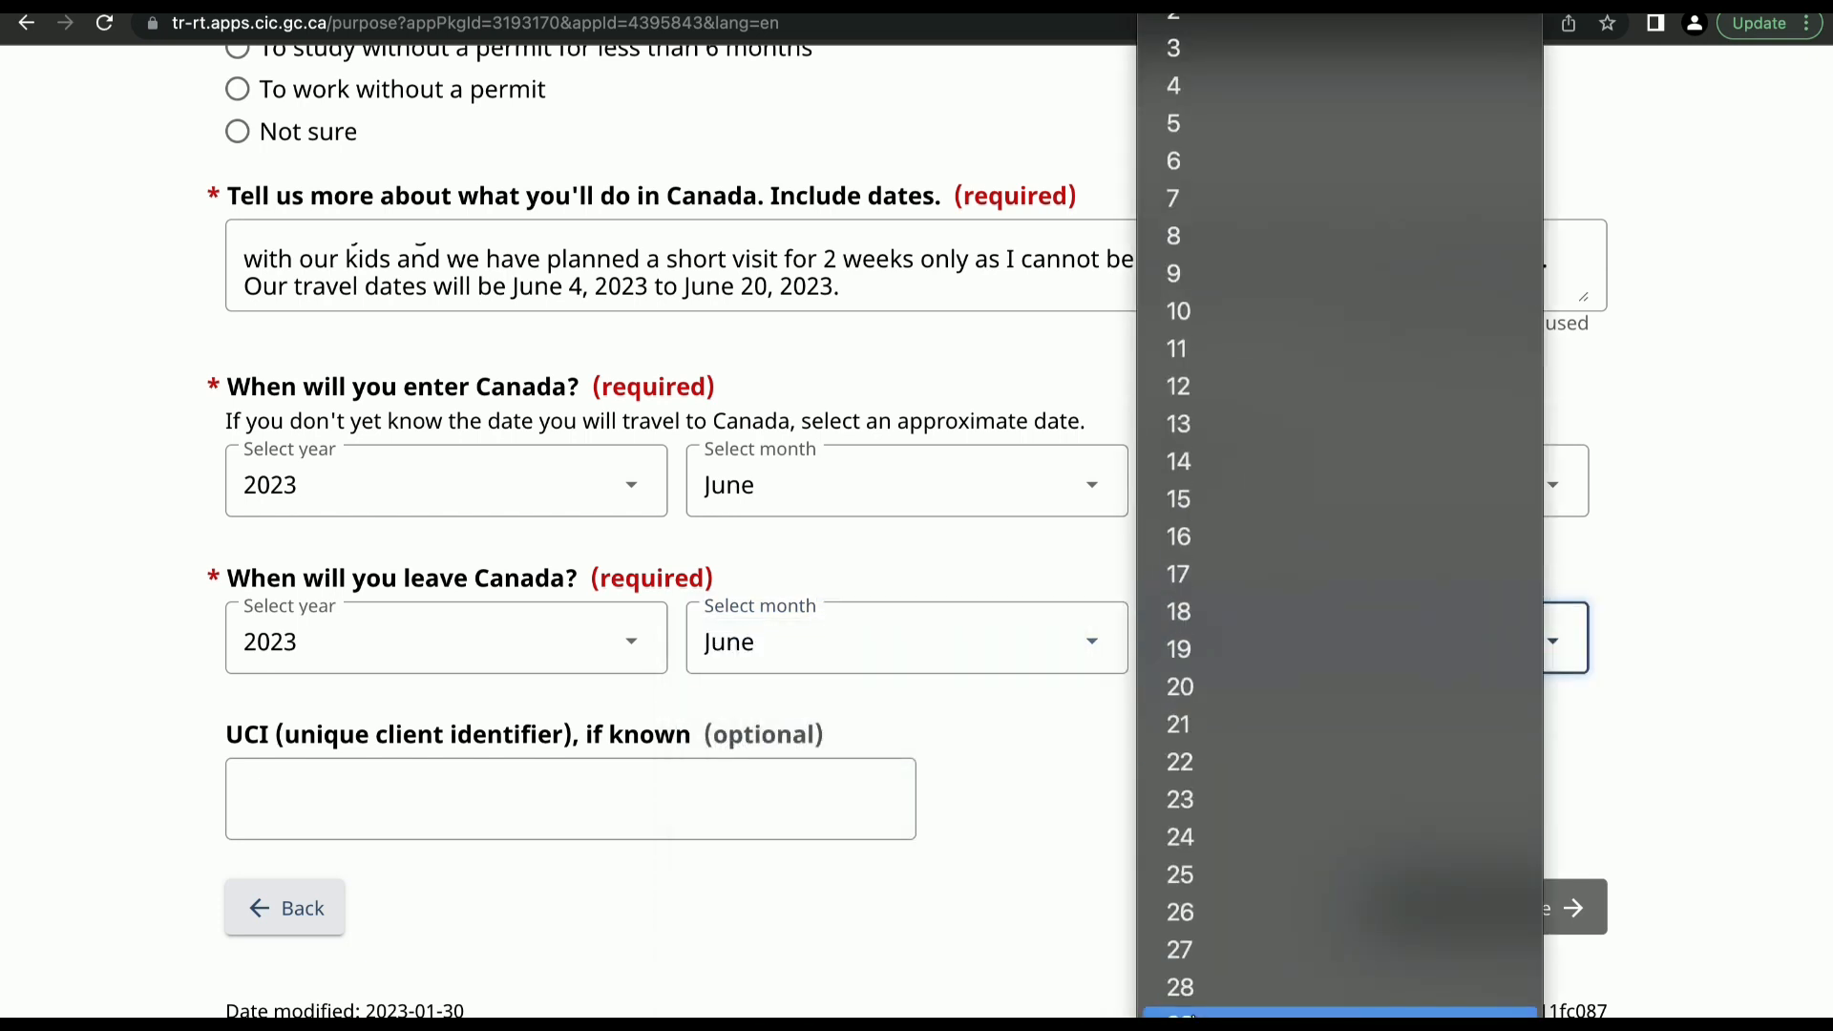
pyautogui.click(1228, 687)
pyautogui.click(346, 809)
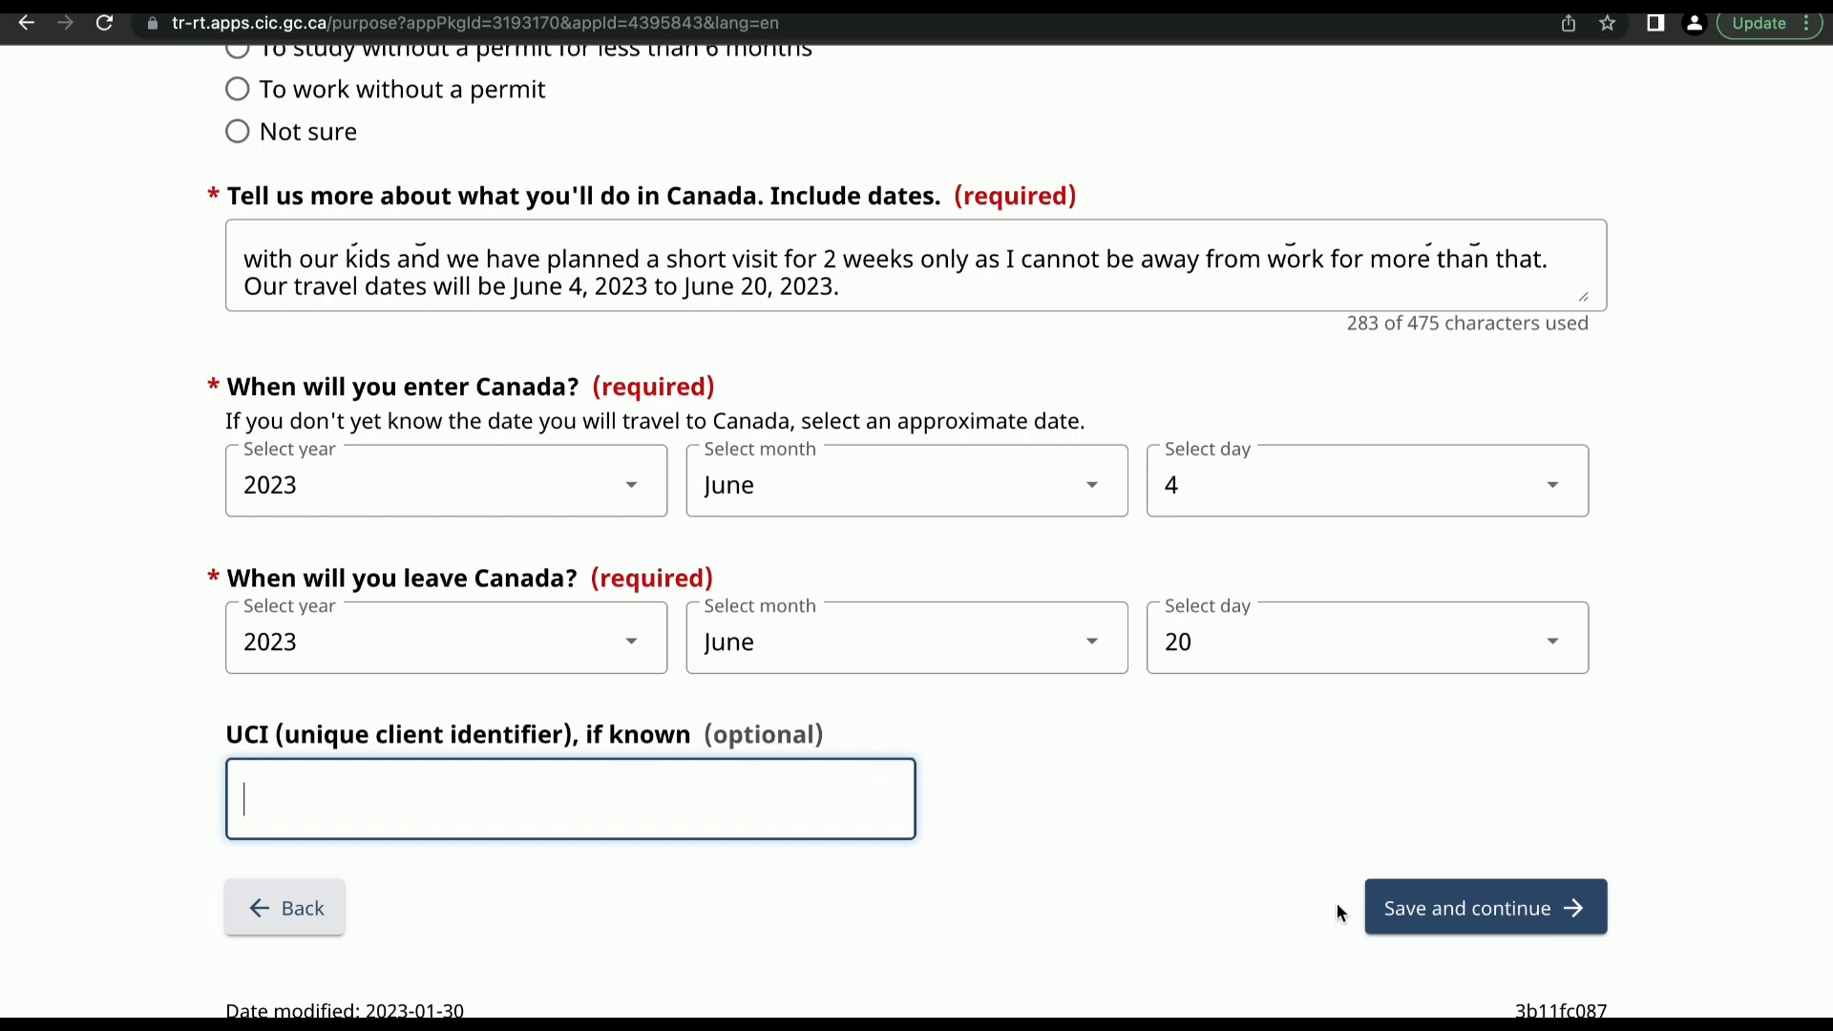
pyautogui.click(1479, 918)
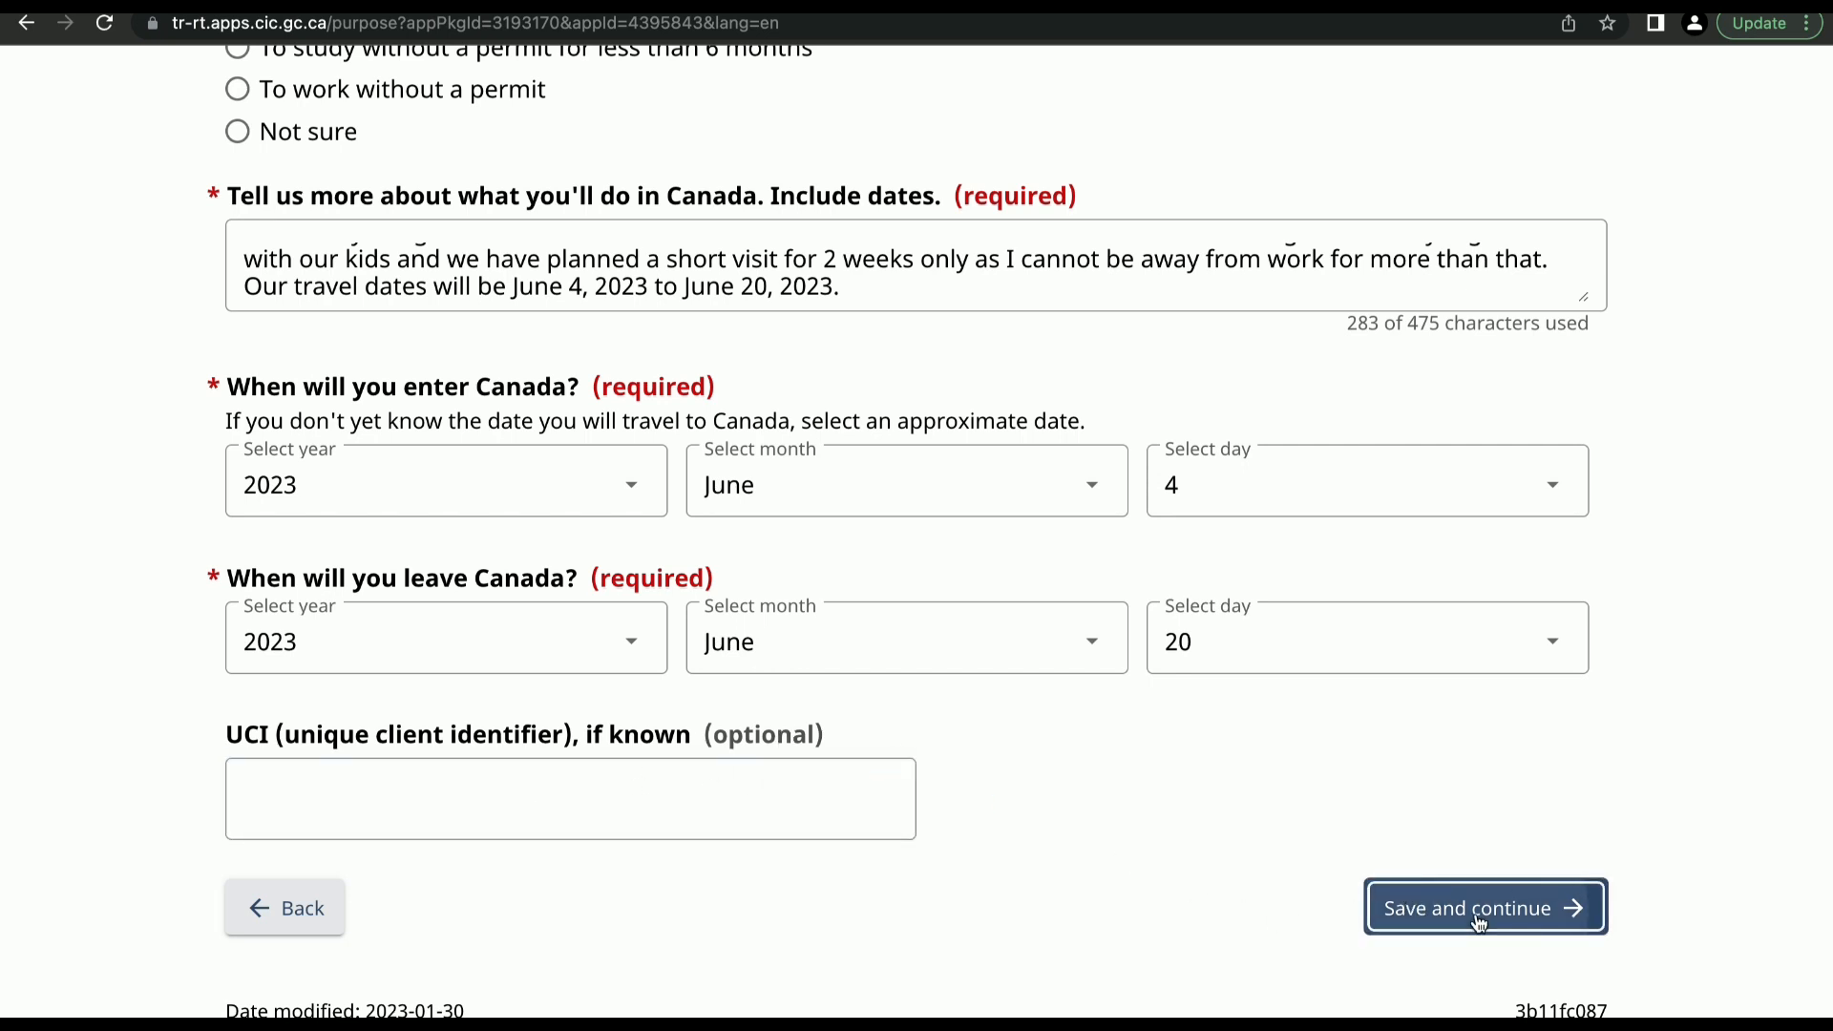
# Continue past the visitor visa summary to the Representative page
pyautogui.scroll(-4, 399, 737)
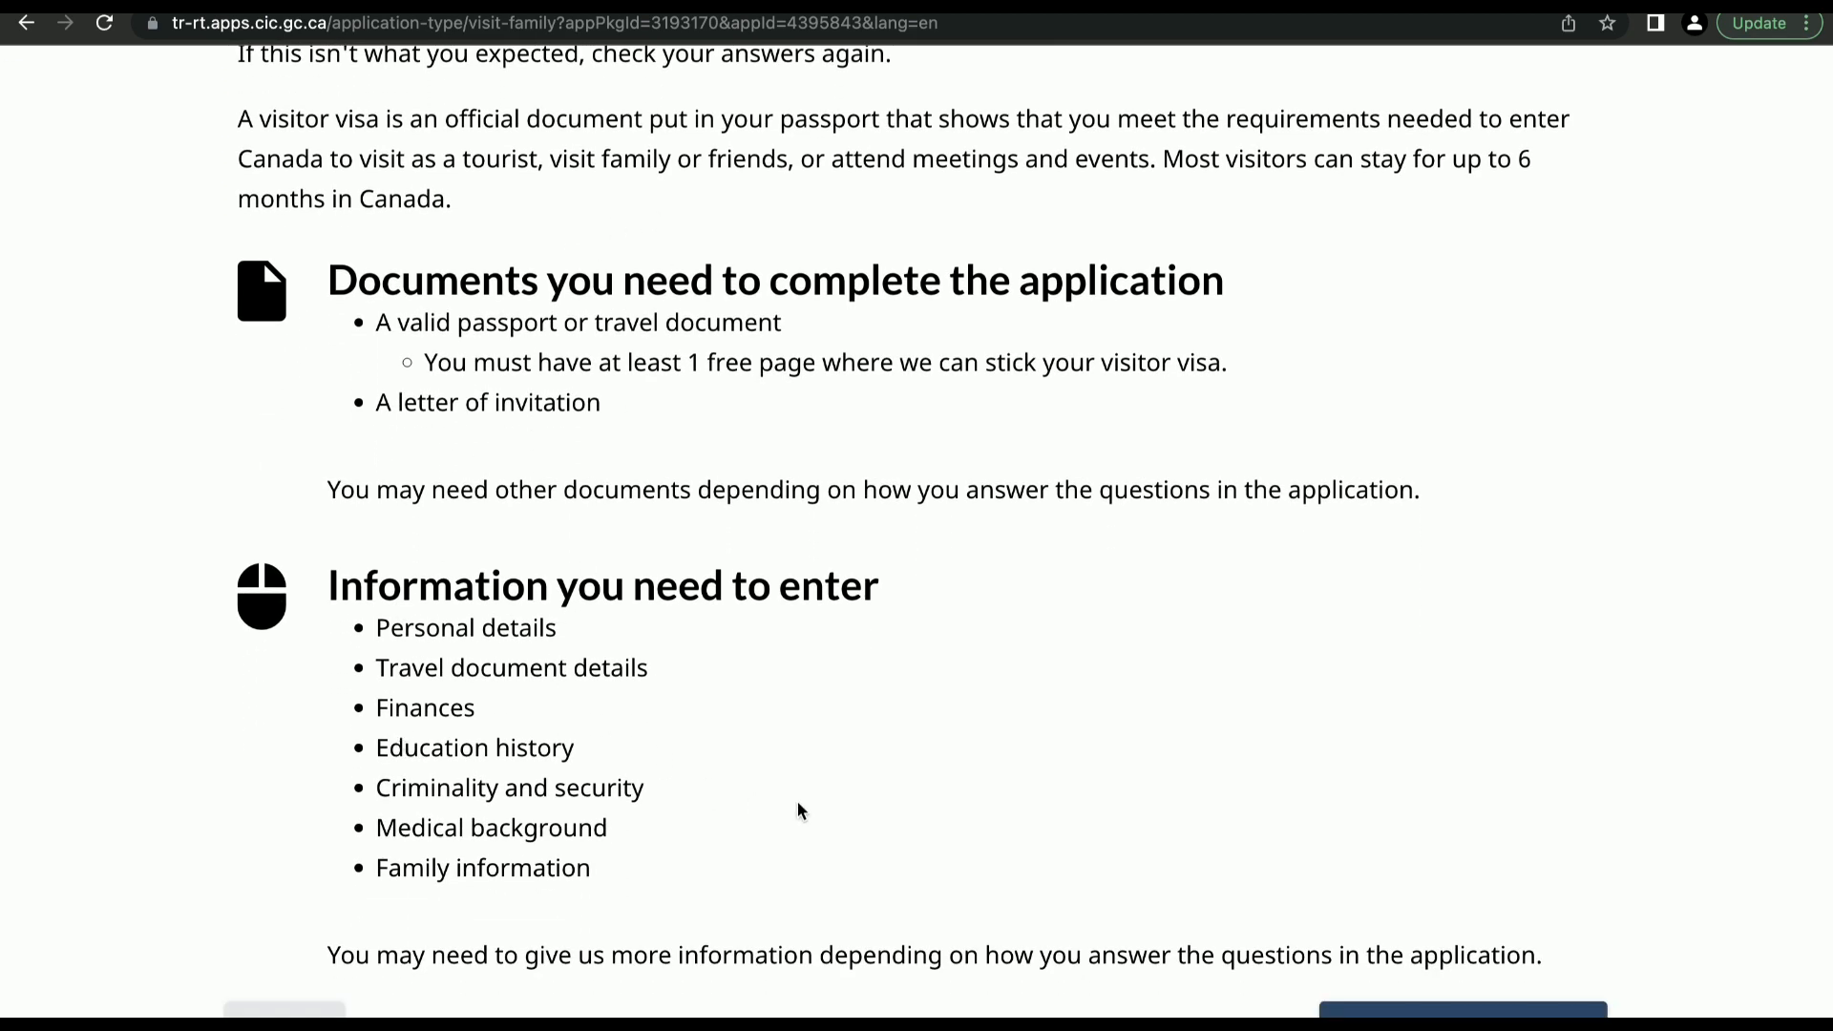
pyautogui.click(1464, 1012)
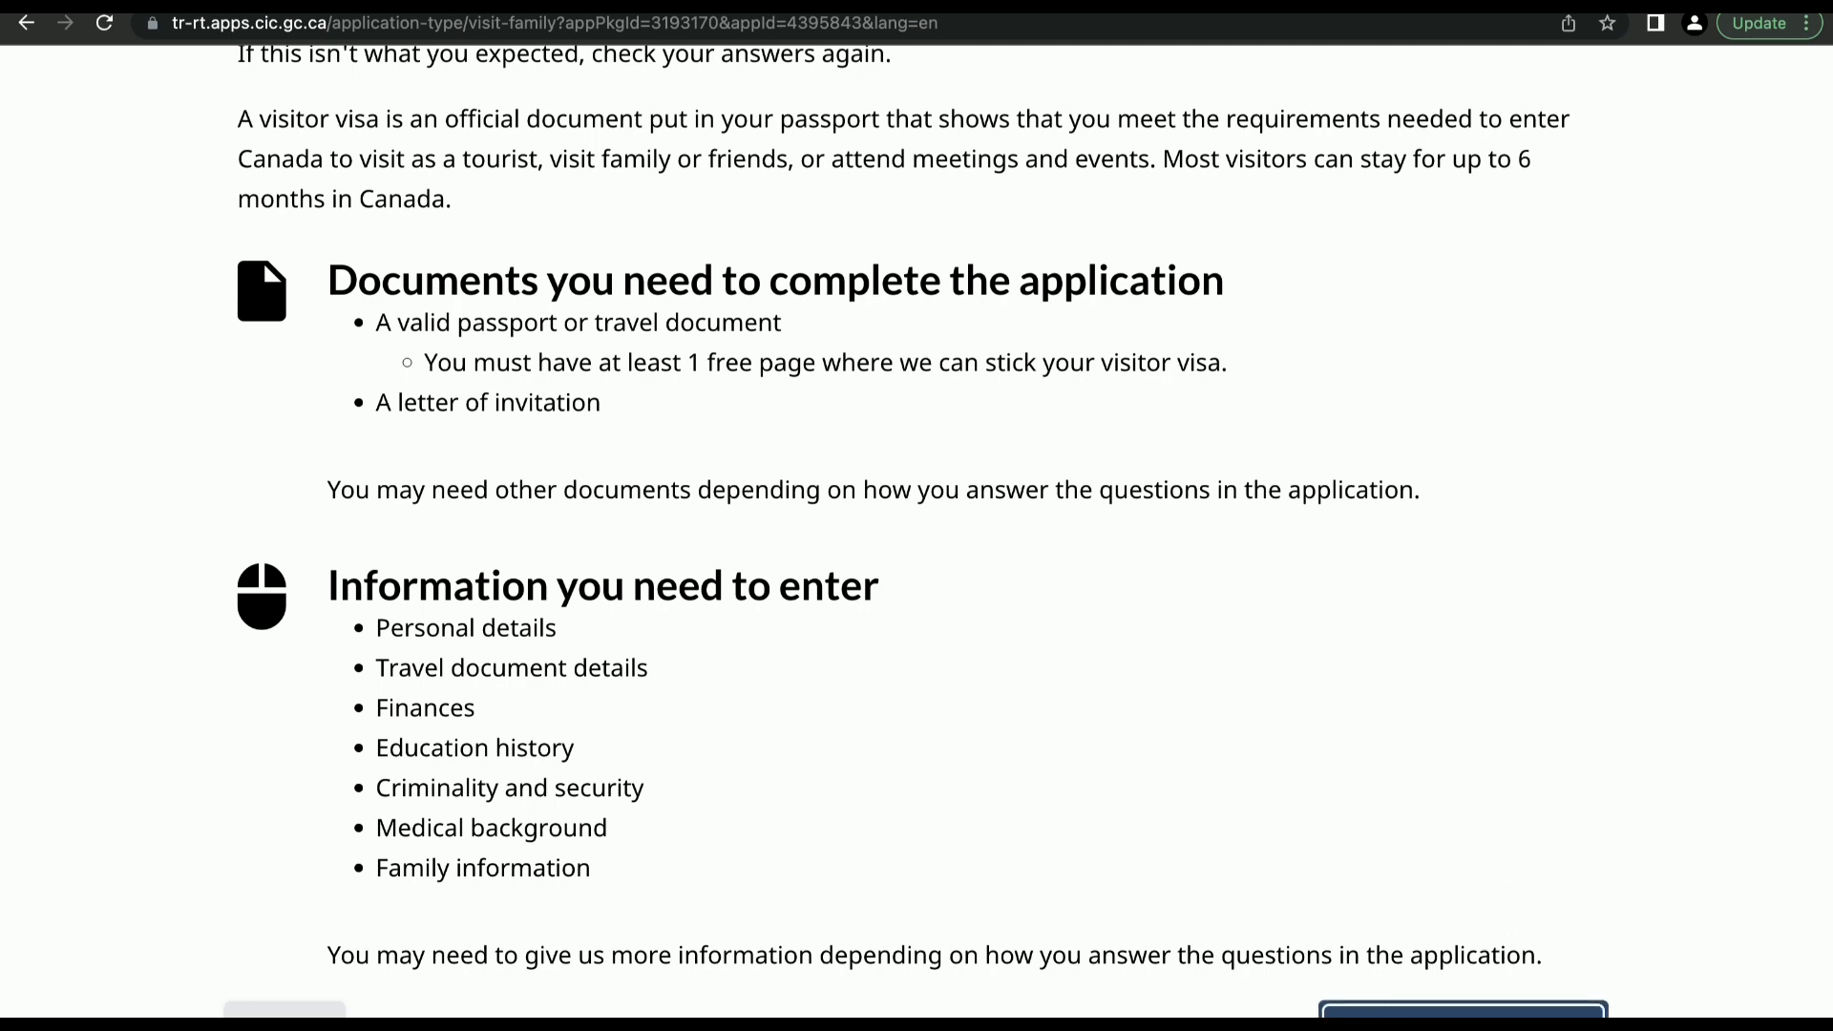
pyautogui.scroll(-1, 607, 478)
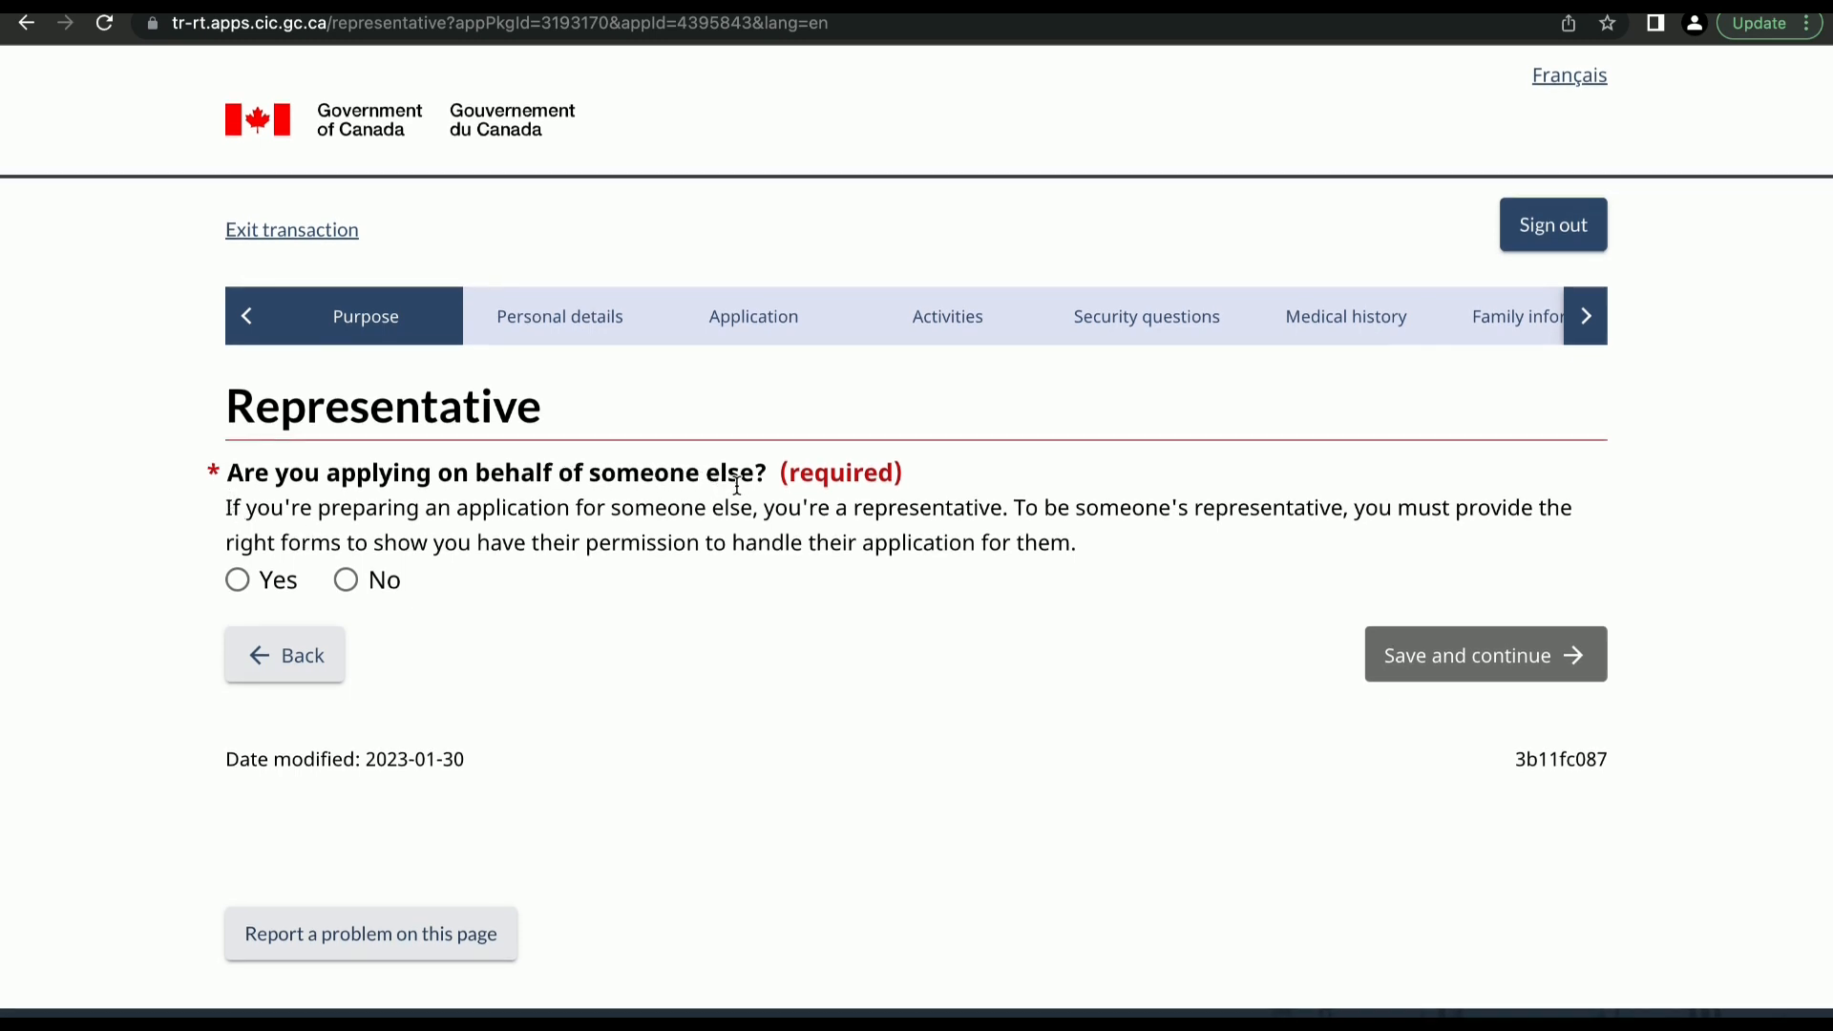
# Answer No to 'Are you applying on behalf of someone else?' and save the Representative page
pyautogui.click(244, 585)
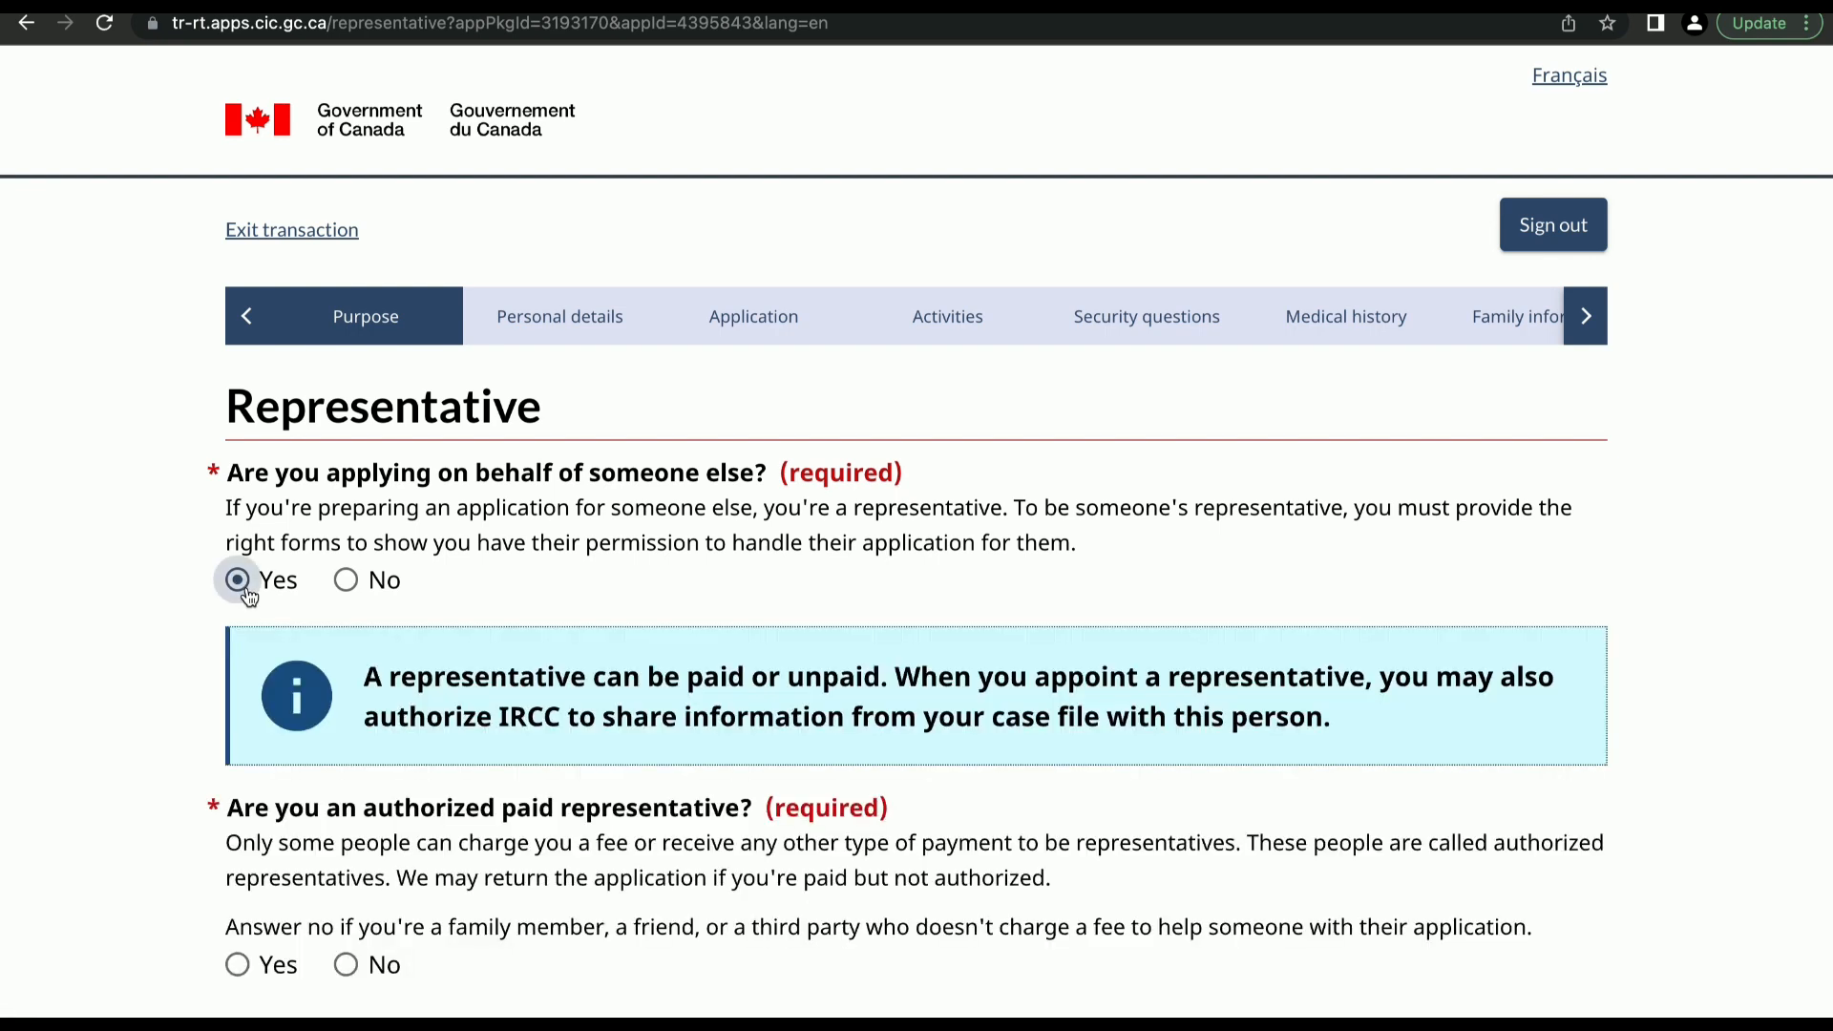
pyautogui.click(373, 587)
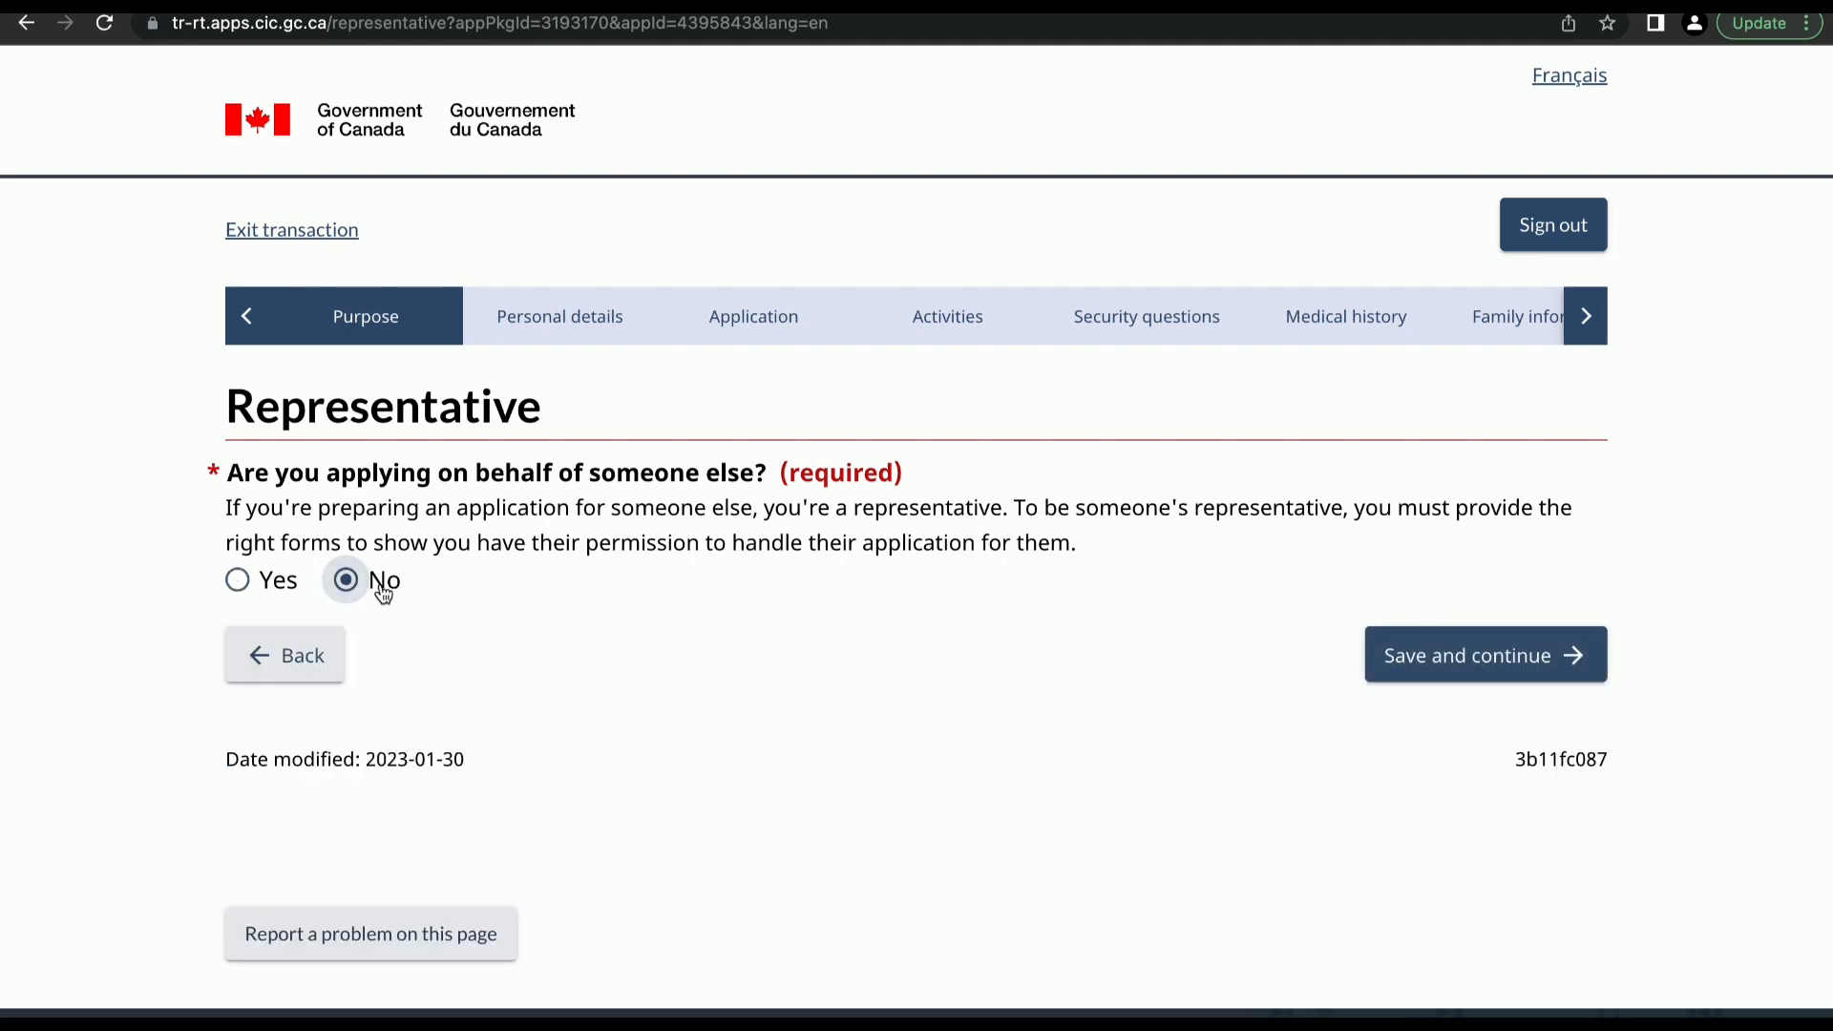
pyautogui.click(237, 580)
pyautogui.scroll(-2, 387, 772)
pyautogui.scroll(-6, 387, 772)
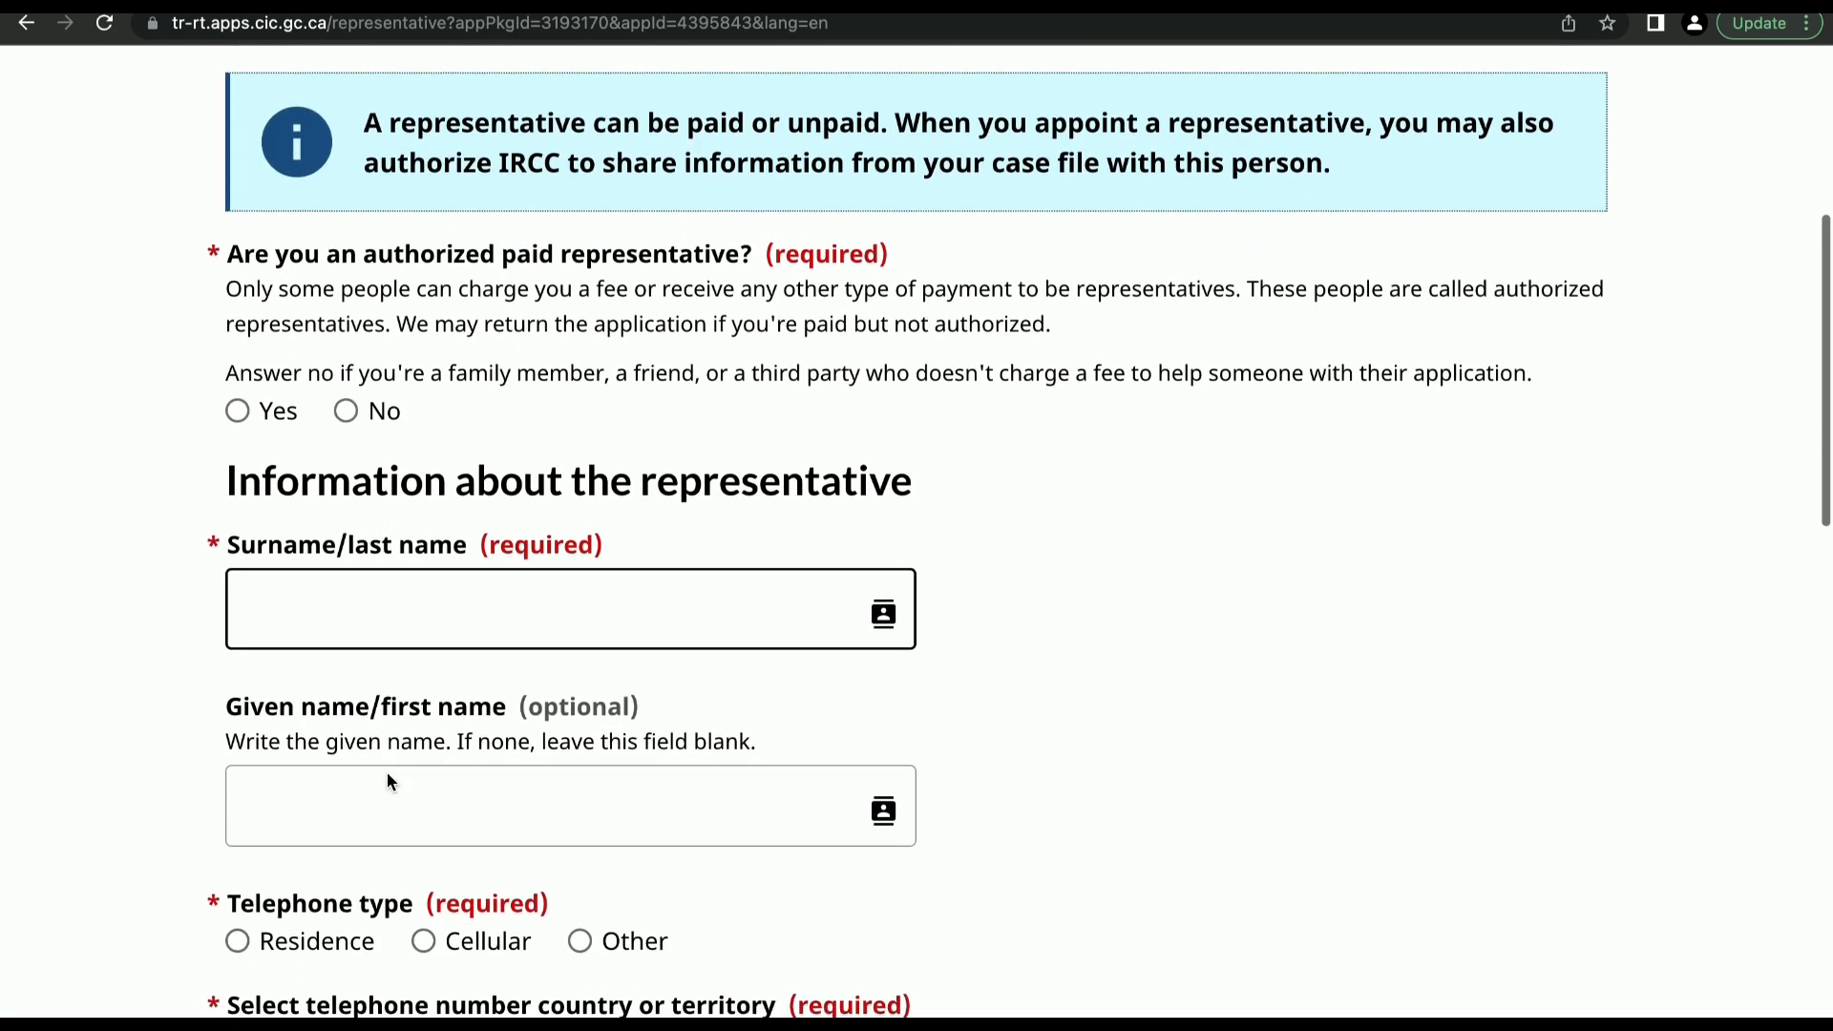
pyautogui.scroll(-7, 387, 782)
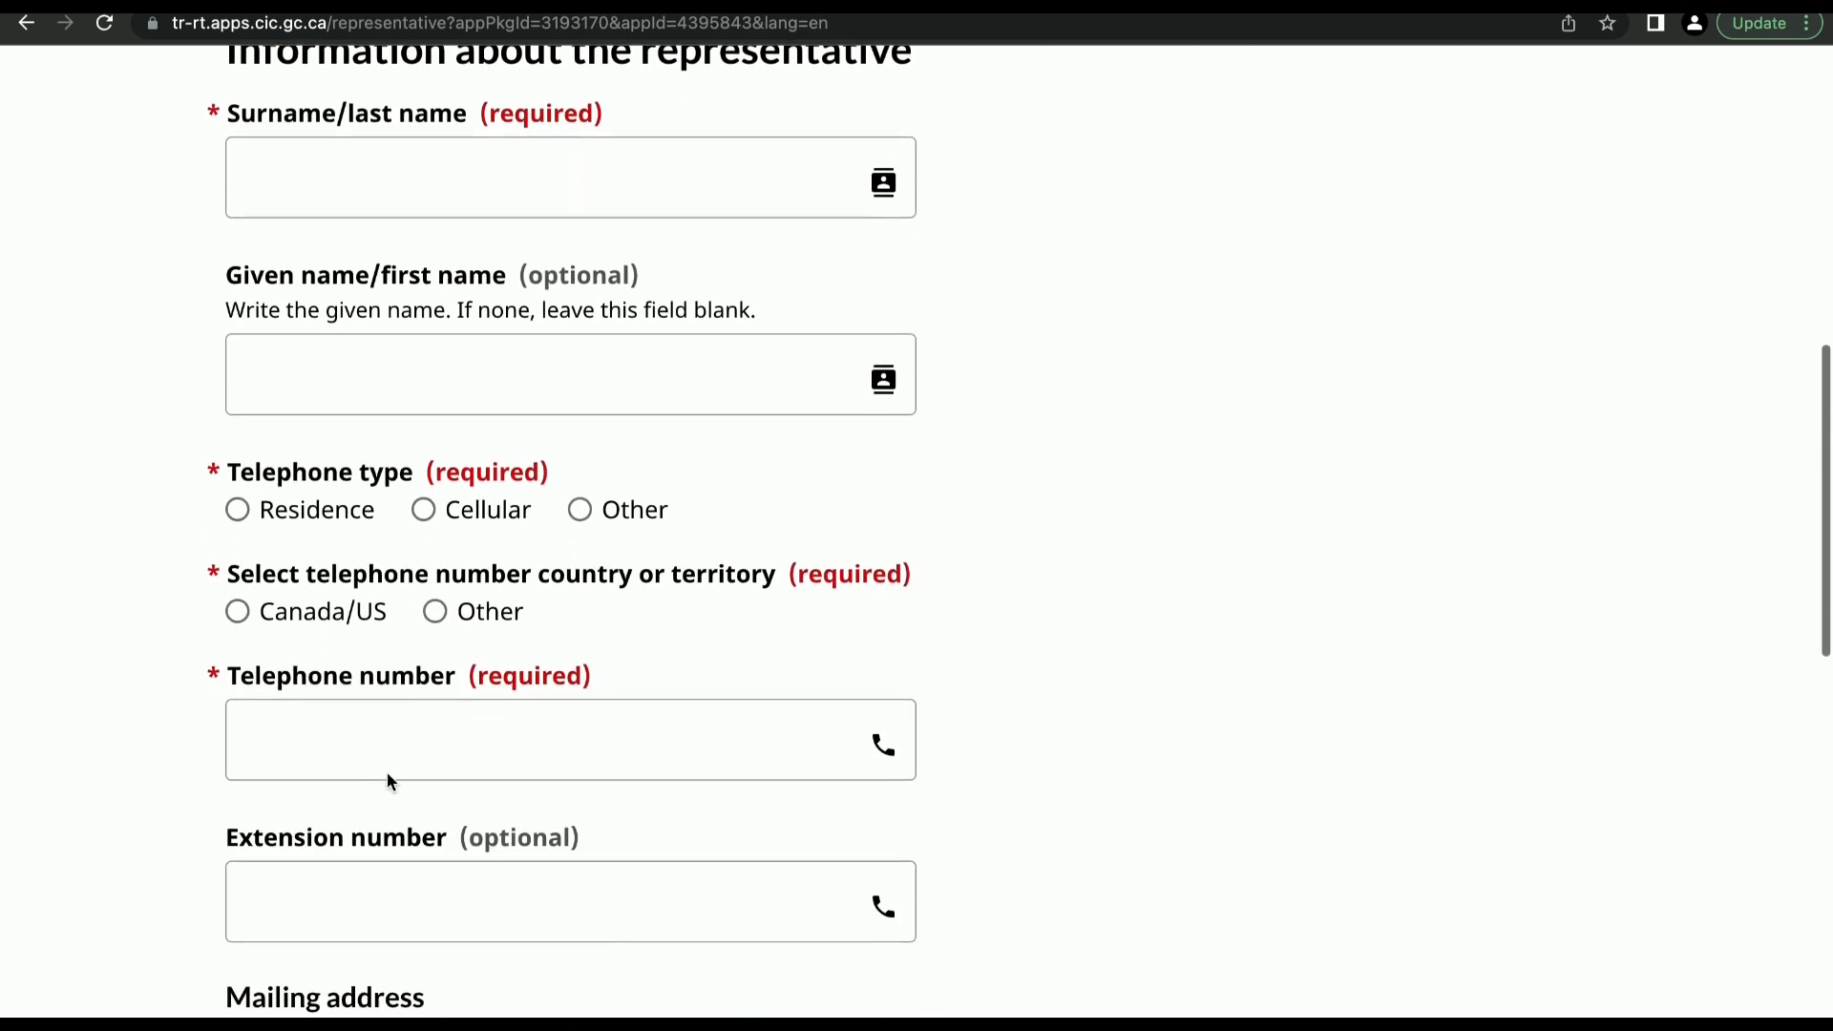
pyautogui.scroll(-9, 386, 774)
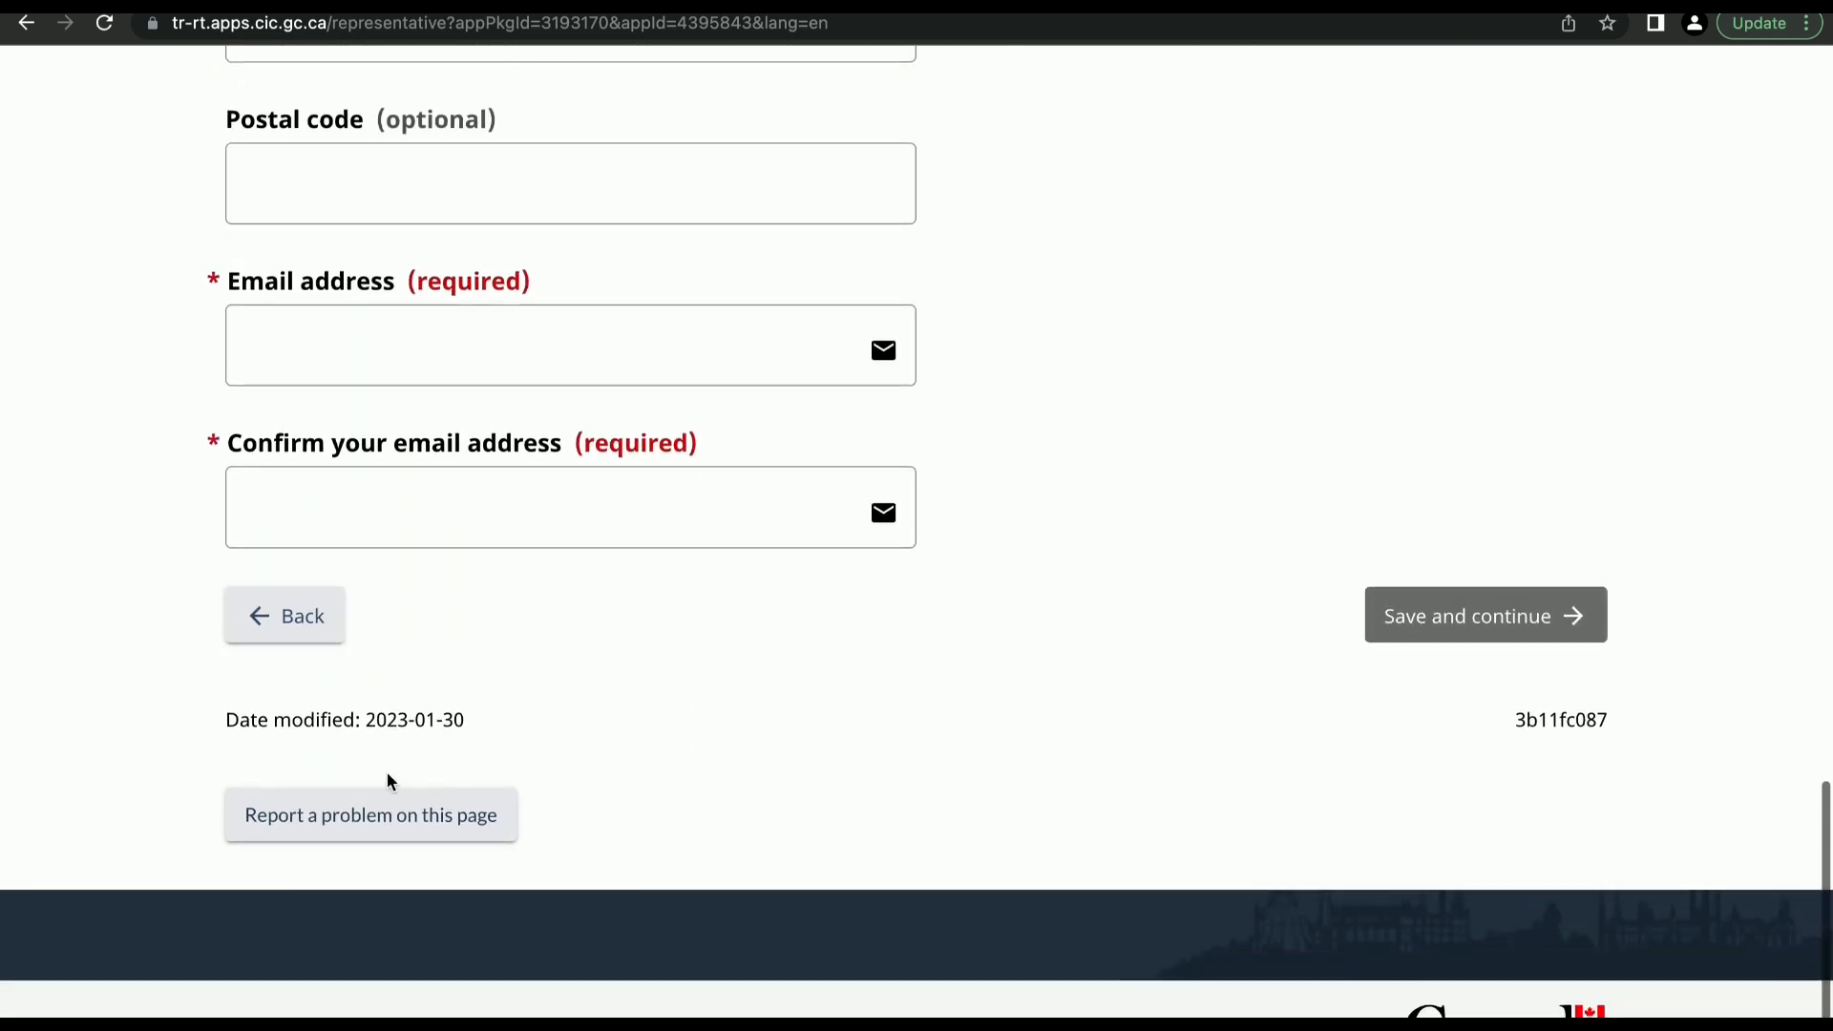
pyautogui.scroll(20, 387, 773)
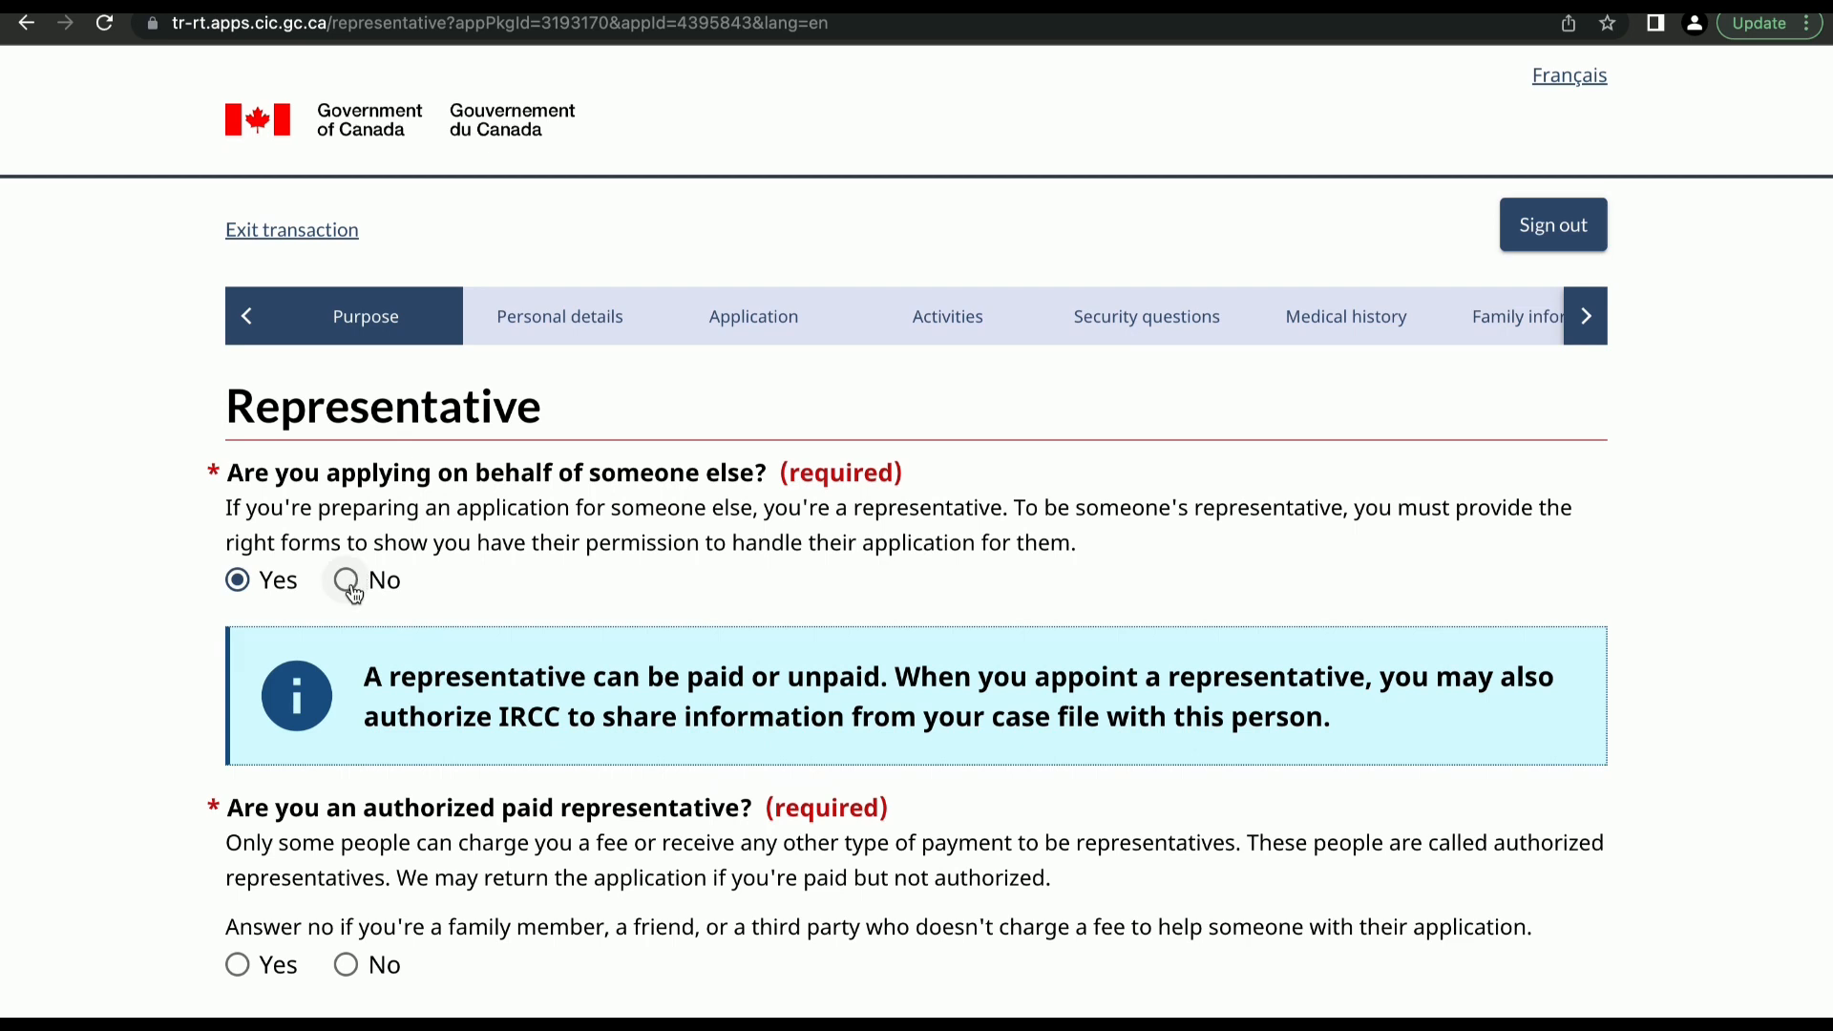
pyautogui.click(346, 582)
pyautogui.click(1427, 653)
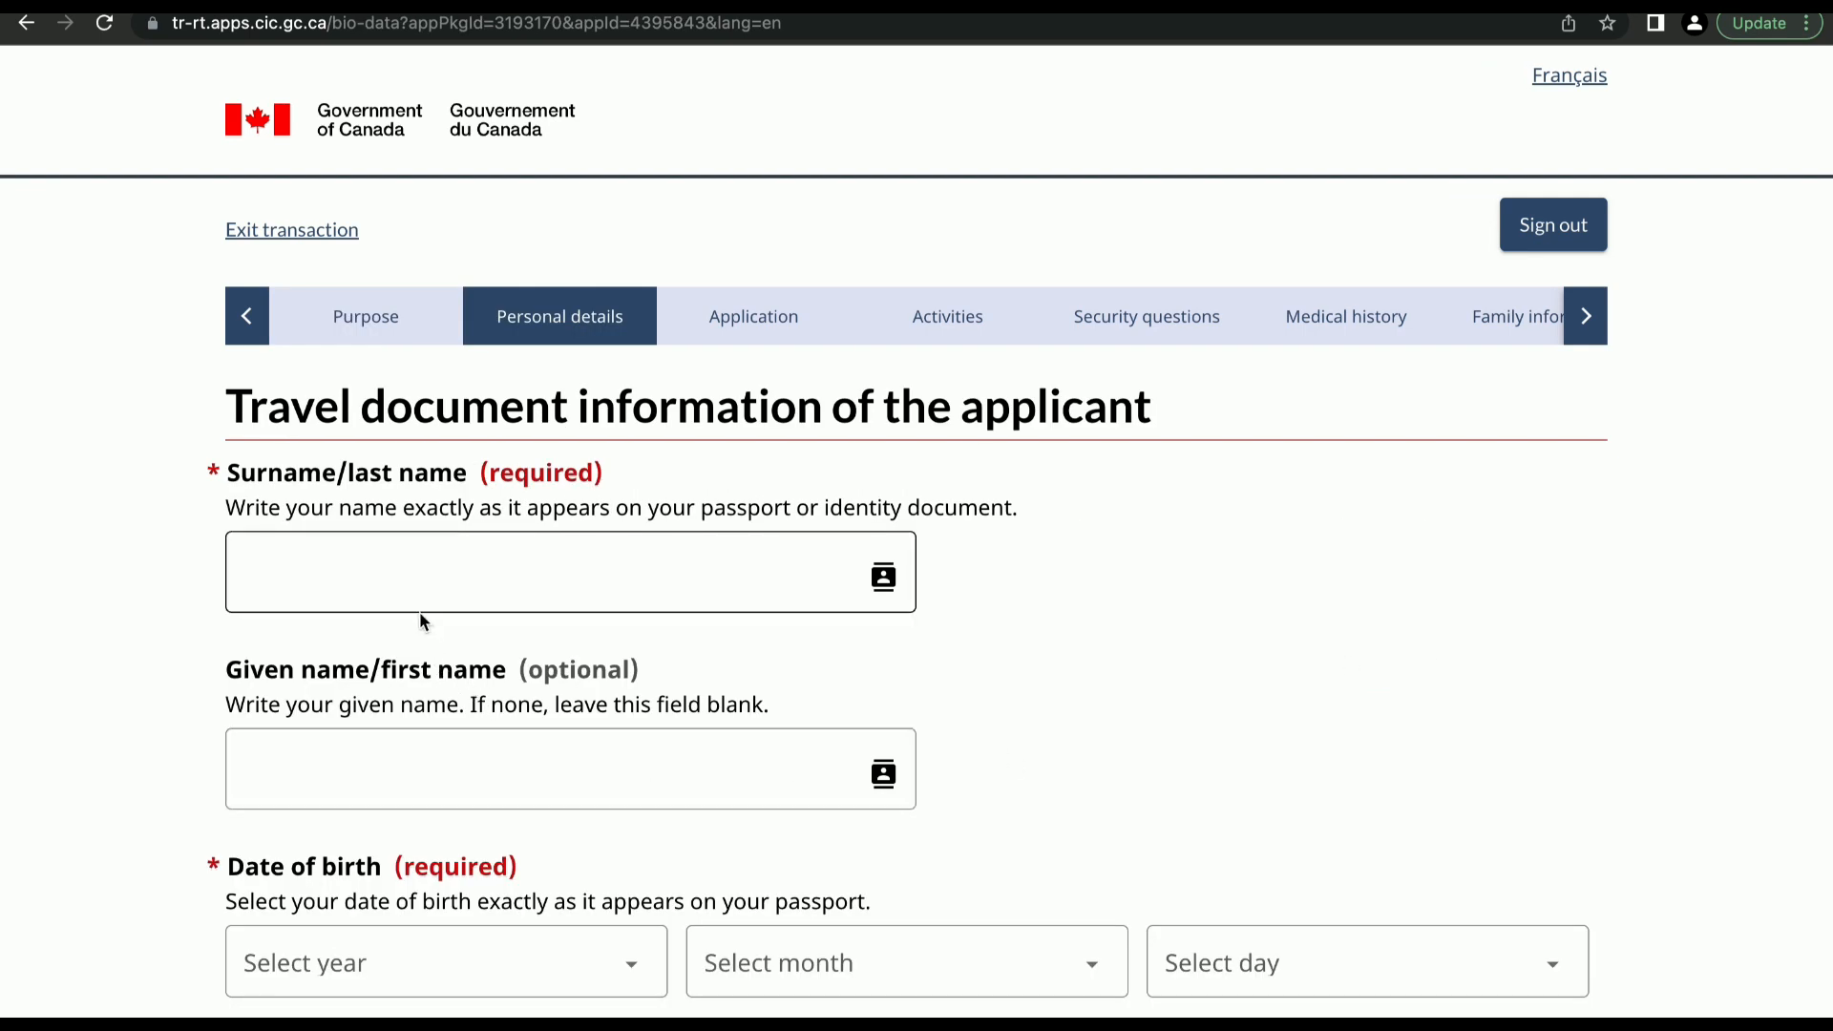
# Enter the applicant's surname and given names
pyautogui.scroll(-2, 421, 611)
pyautogui.click(335, 426)
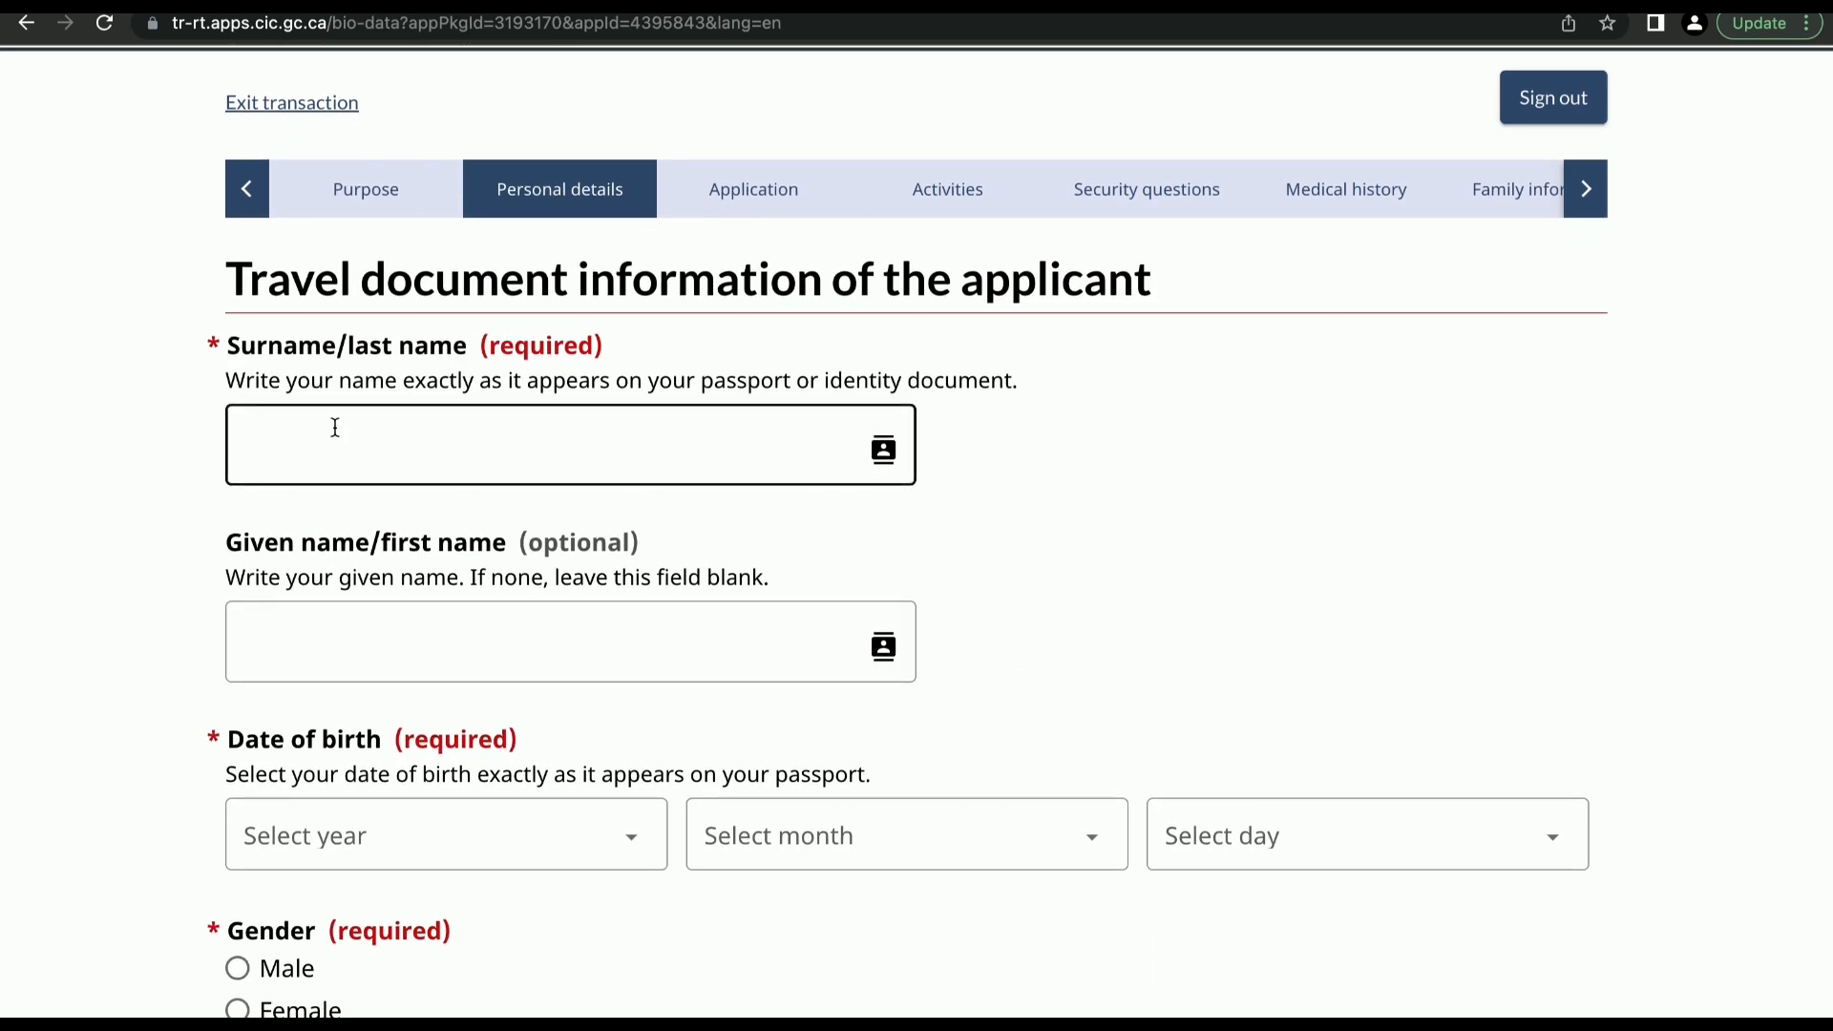
pyautogui.press('Tab')
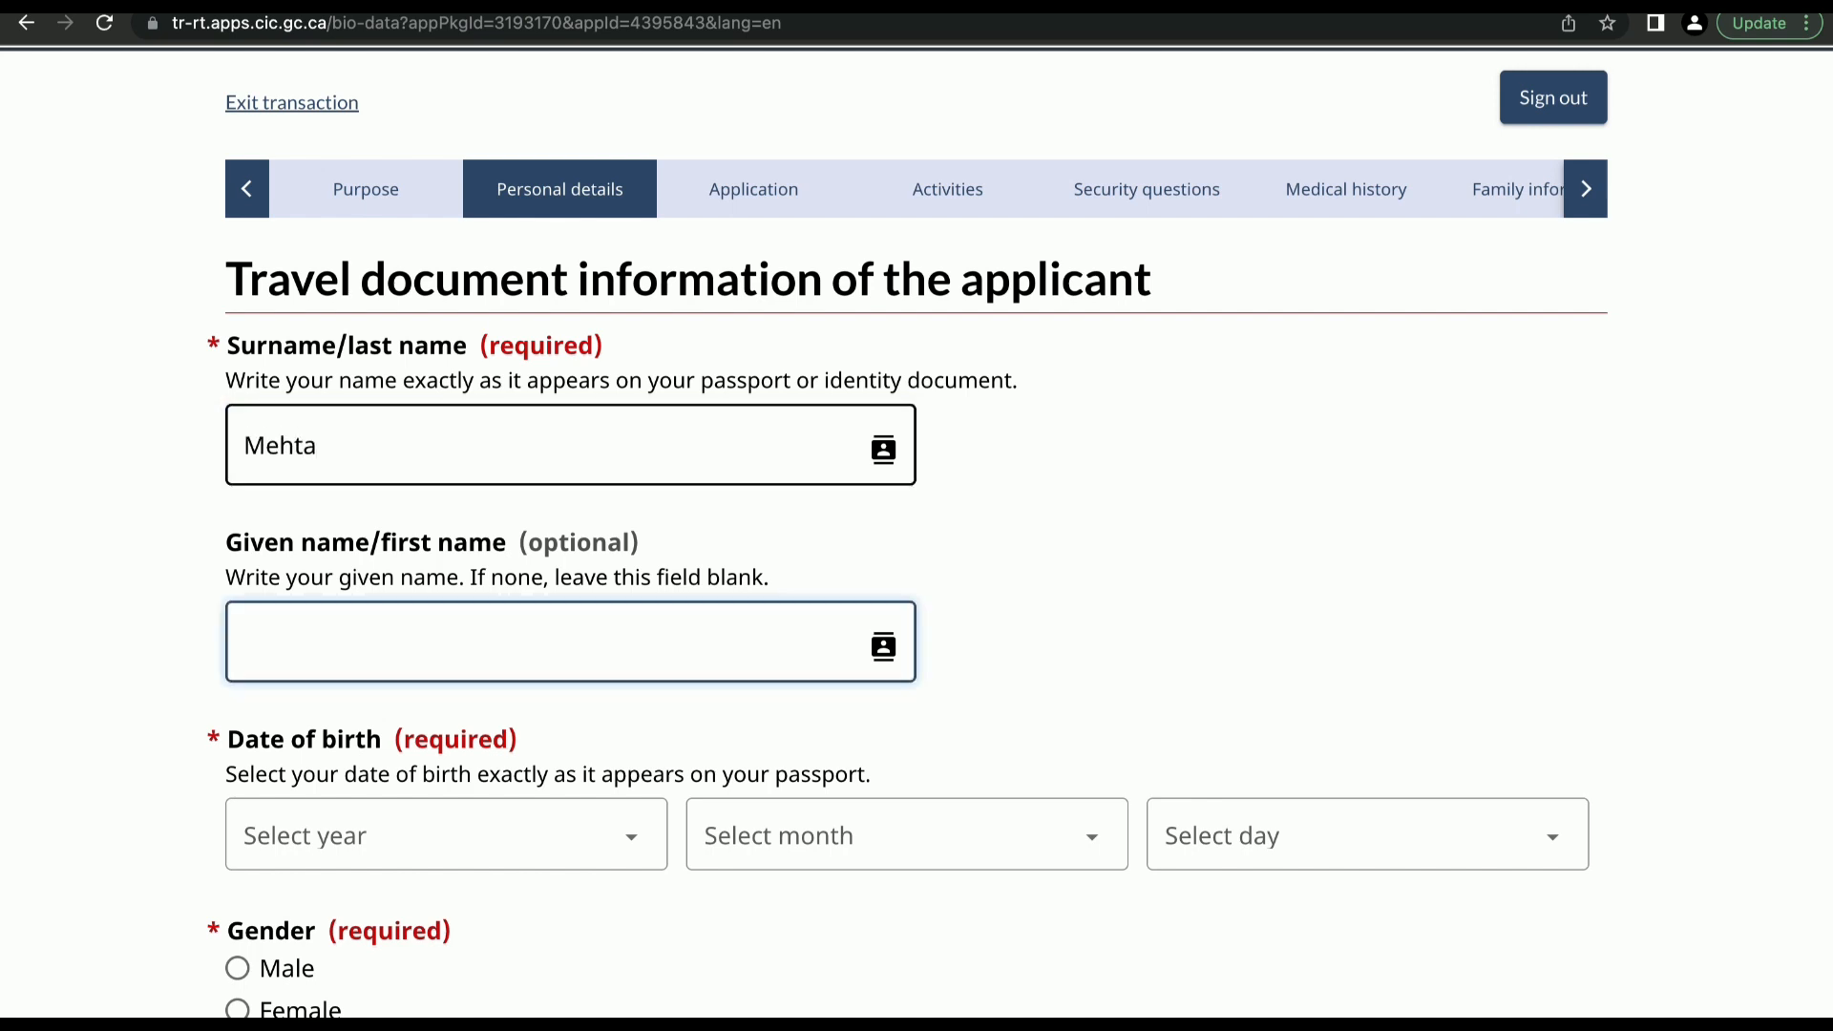
pyautogui.scroll(-1, 279, 653)
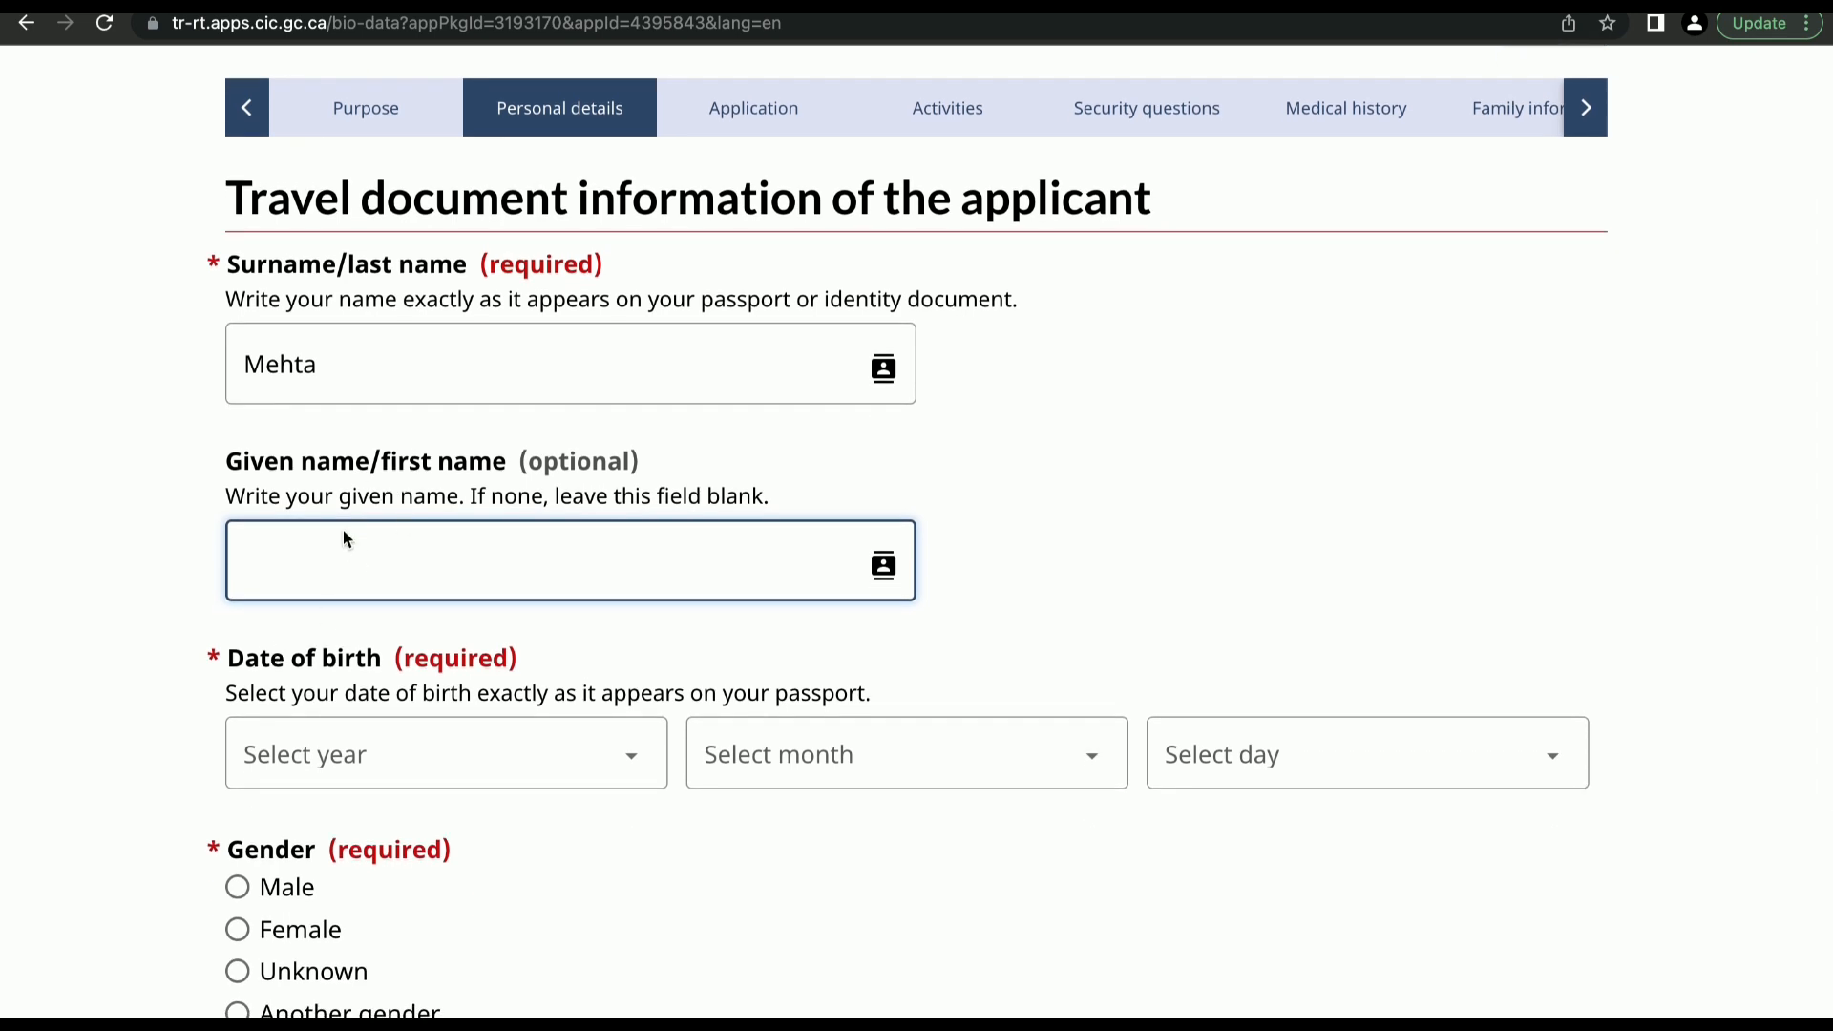
# Set the birth date to 1 January 1992 and gender to Female, then save the page
pyautogui.click(272, 754)
pyautogui.scroll(-10, 311, 869)
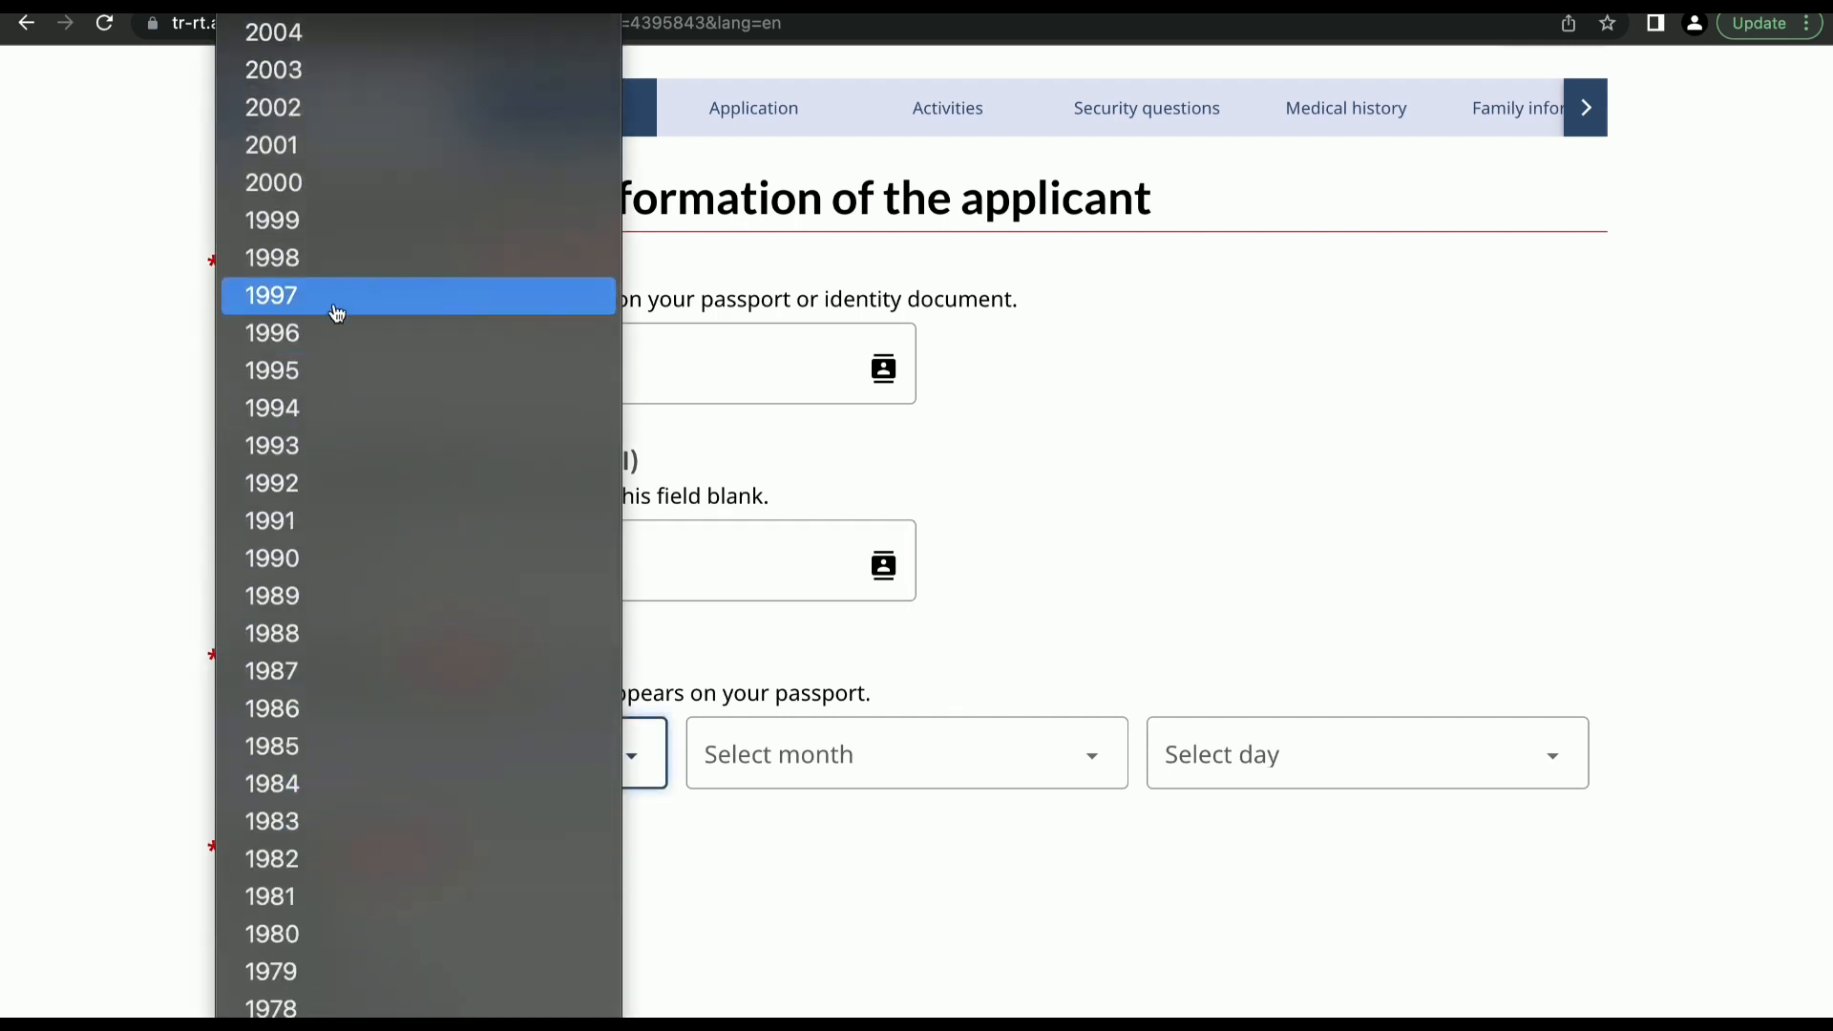
pyautogui.click(307, 508)
pyautogui.click(833, 755)
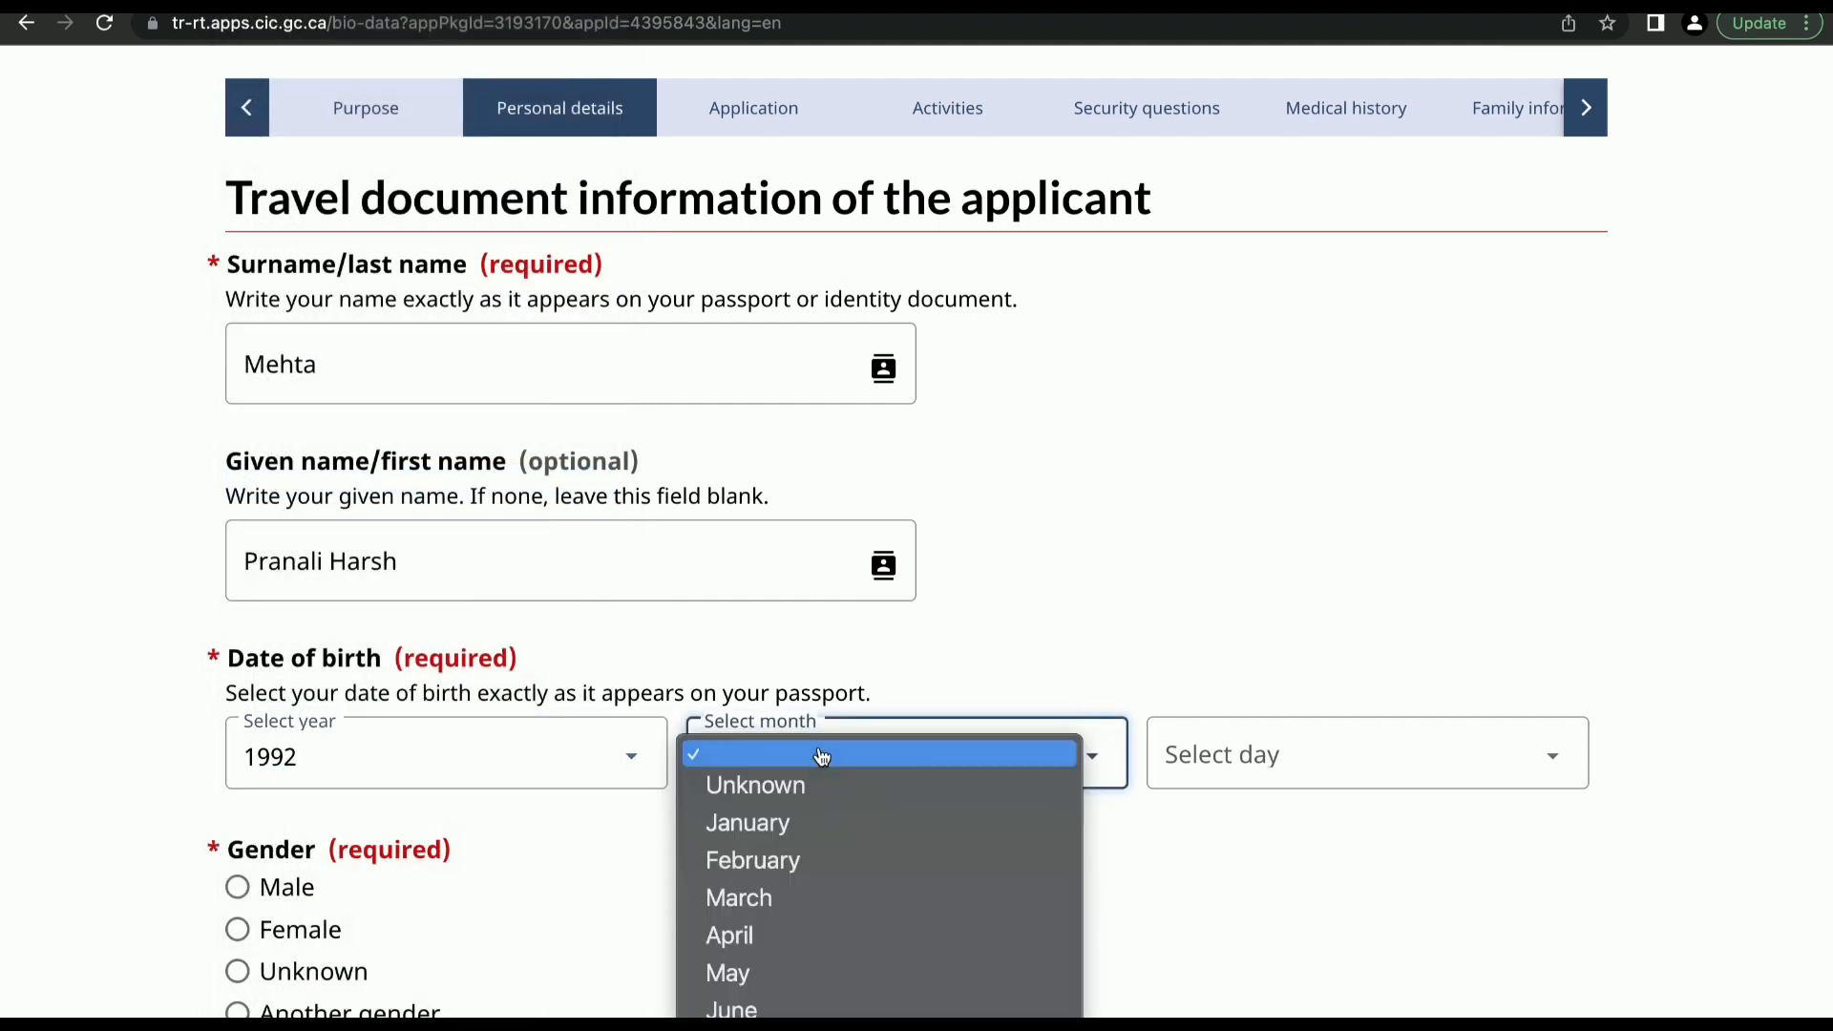
pyautogui.click(797, 822)
pyautogui.click(1207, 775)
pyautogui.click(1201, 831)
pyautogui.scroll(-5, 413, 879)
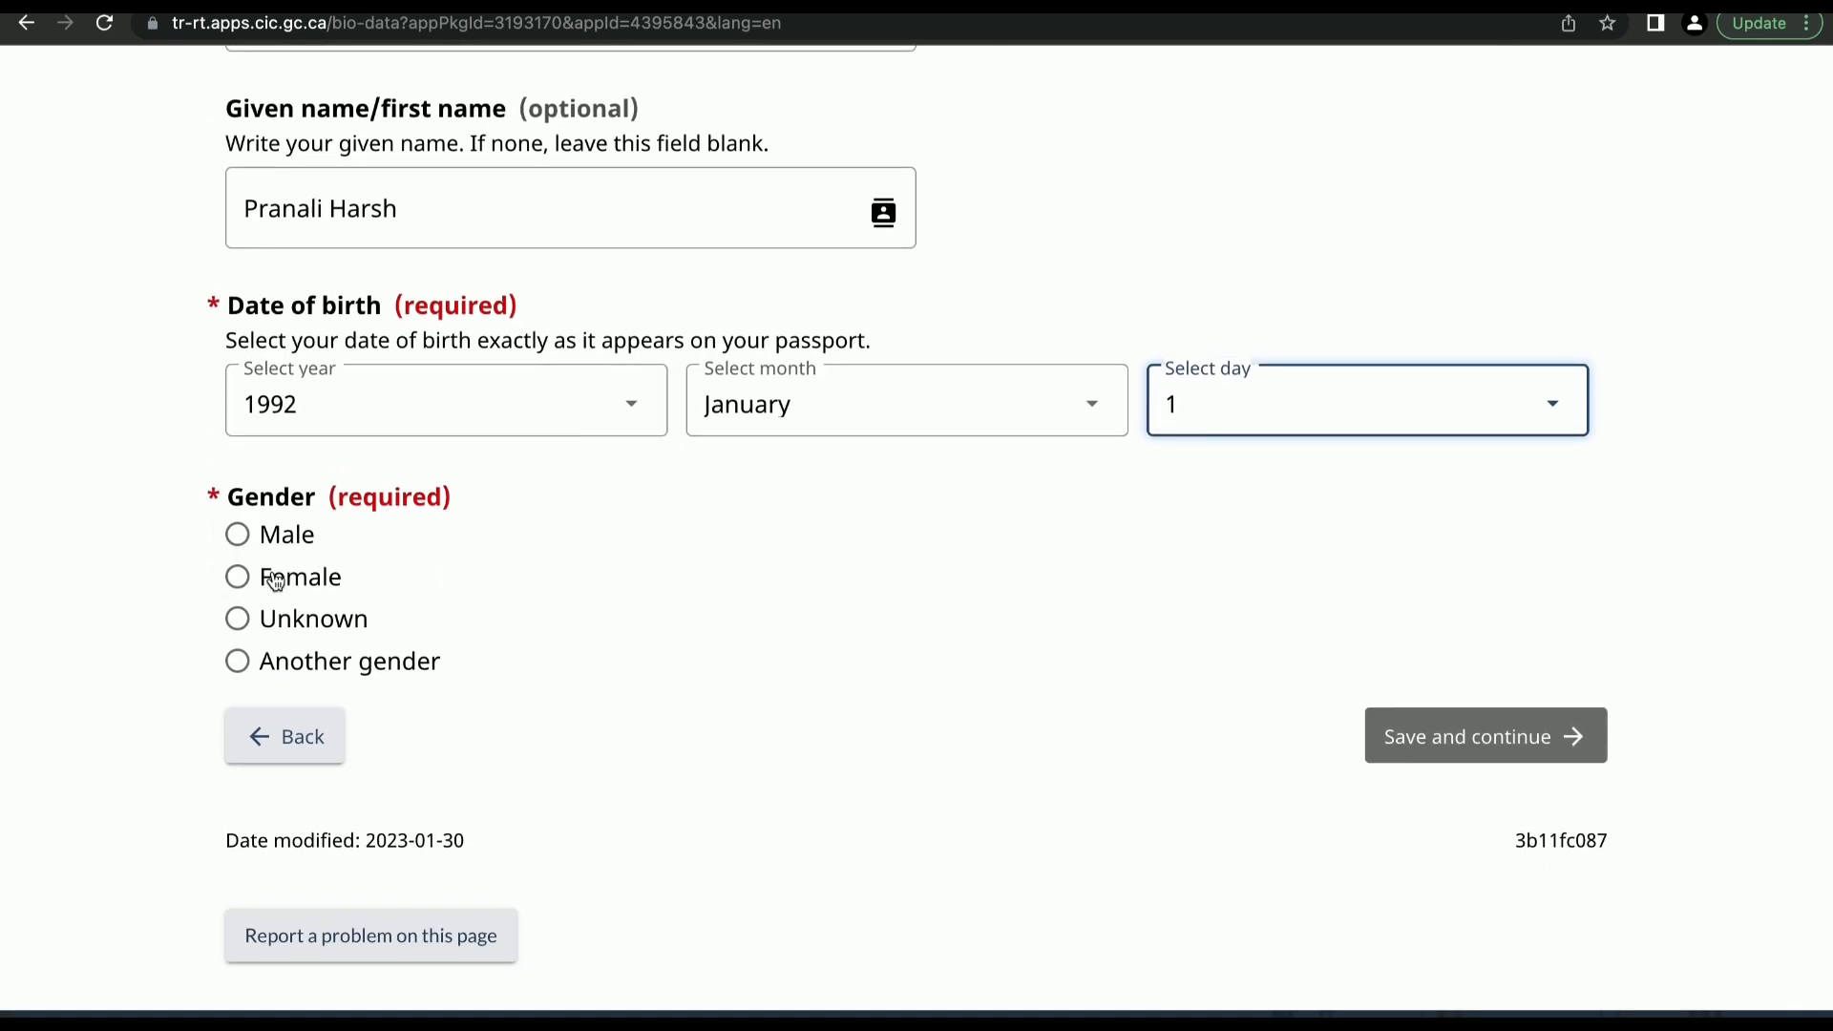
pyautogui.scroll(4, 275, 580)
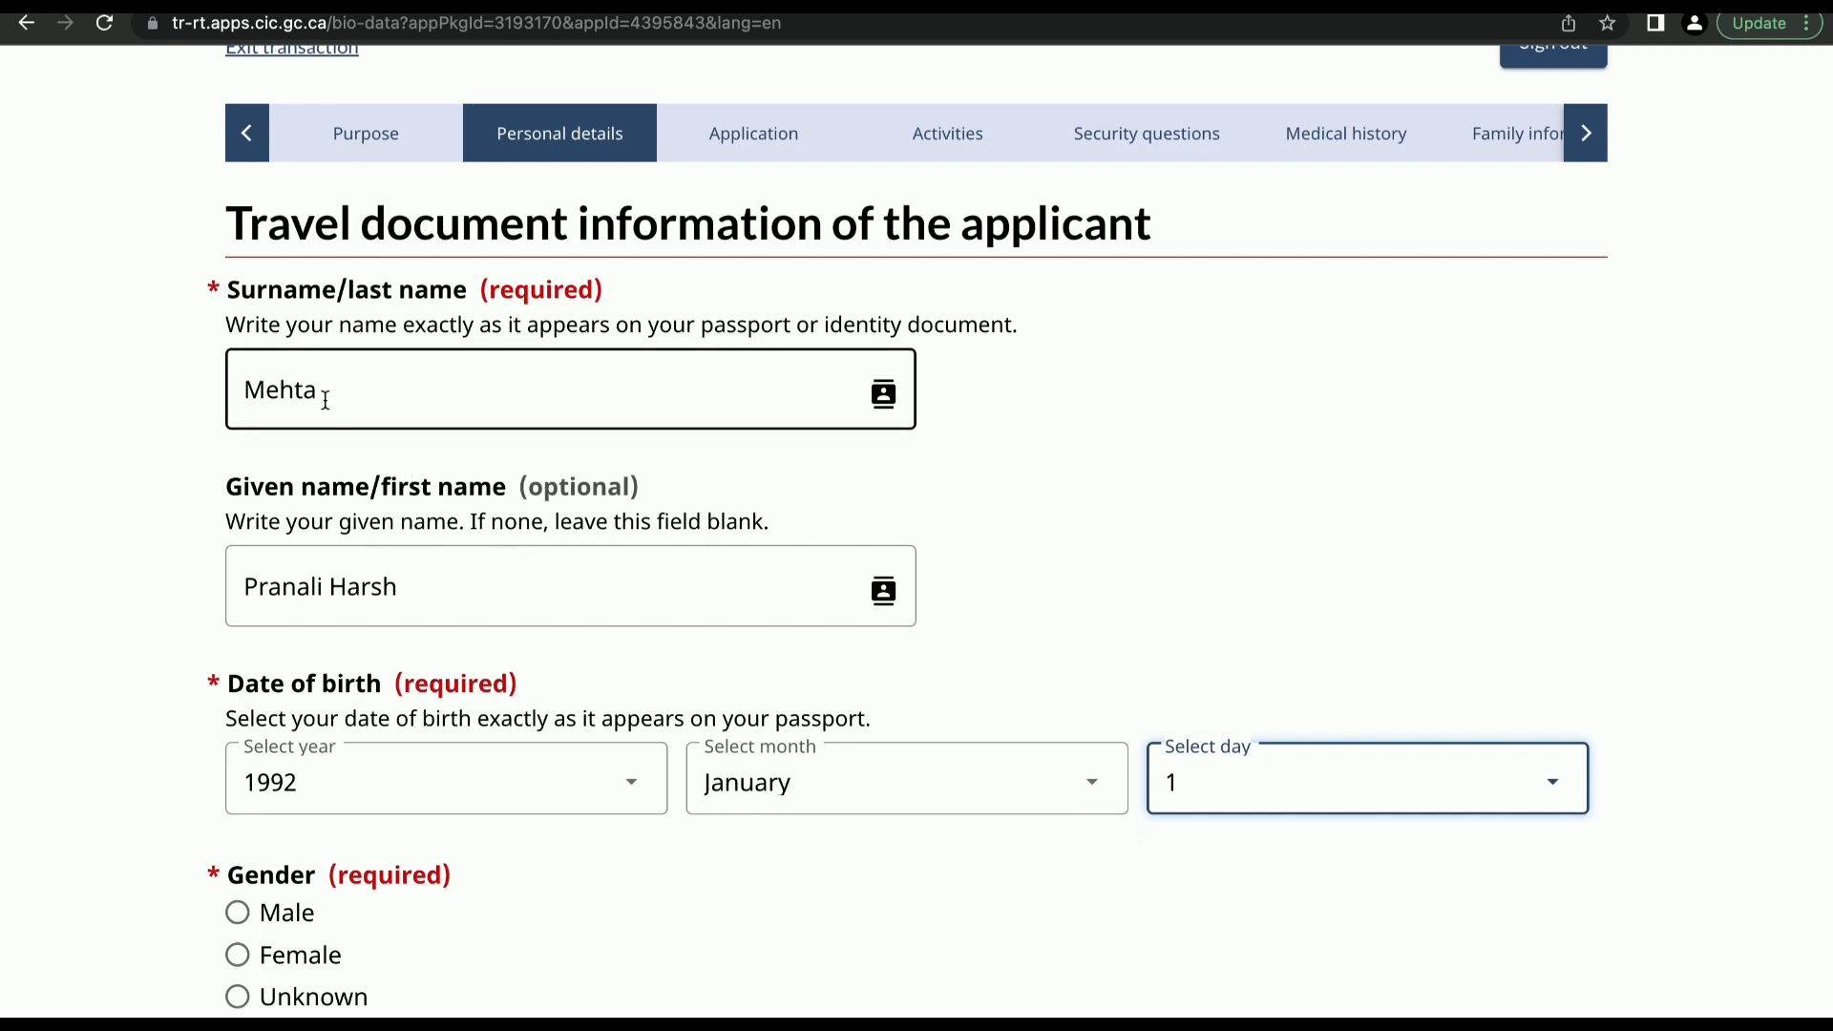
pyautogui.scroll(-3, 340, 962)
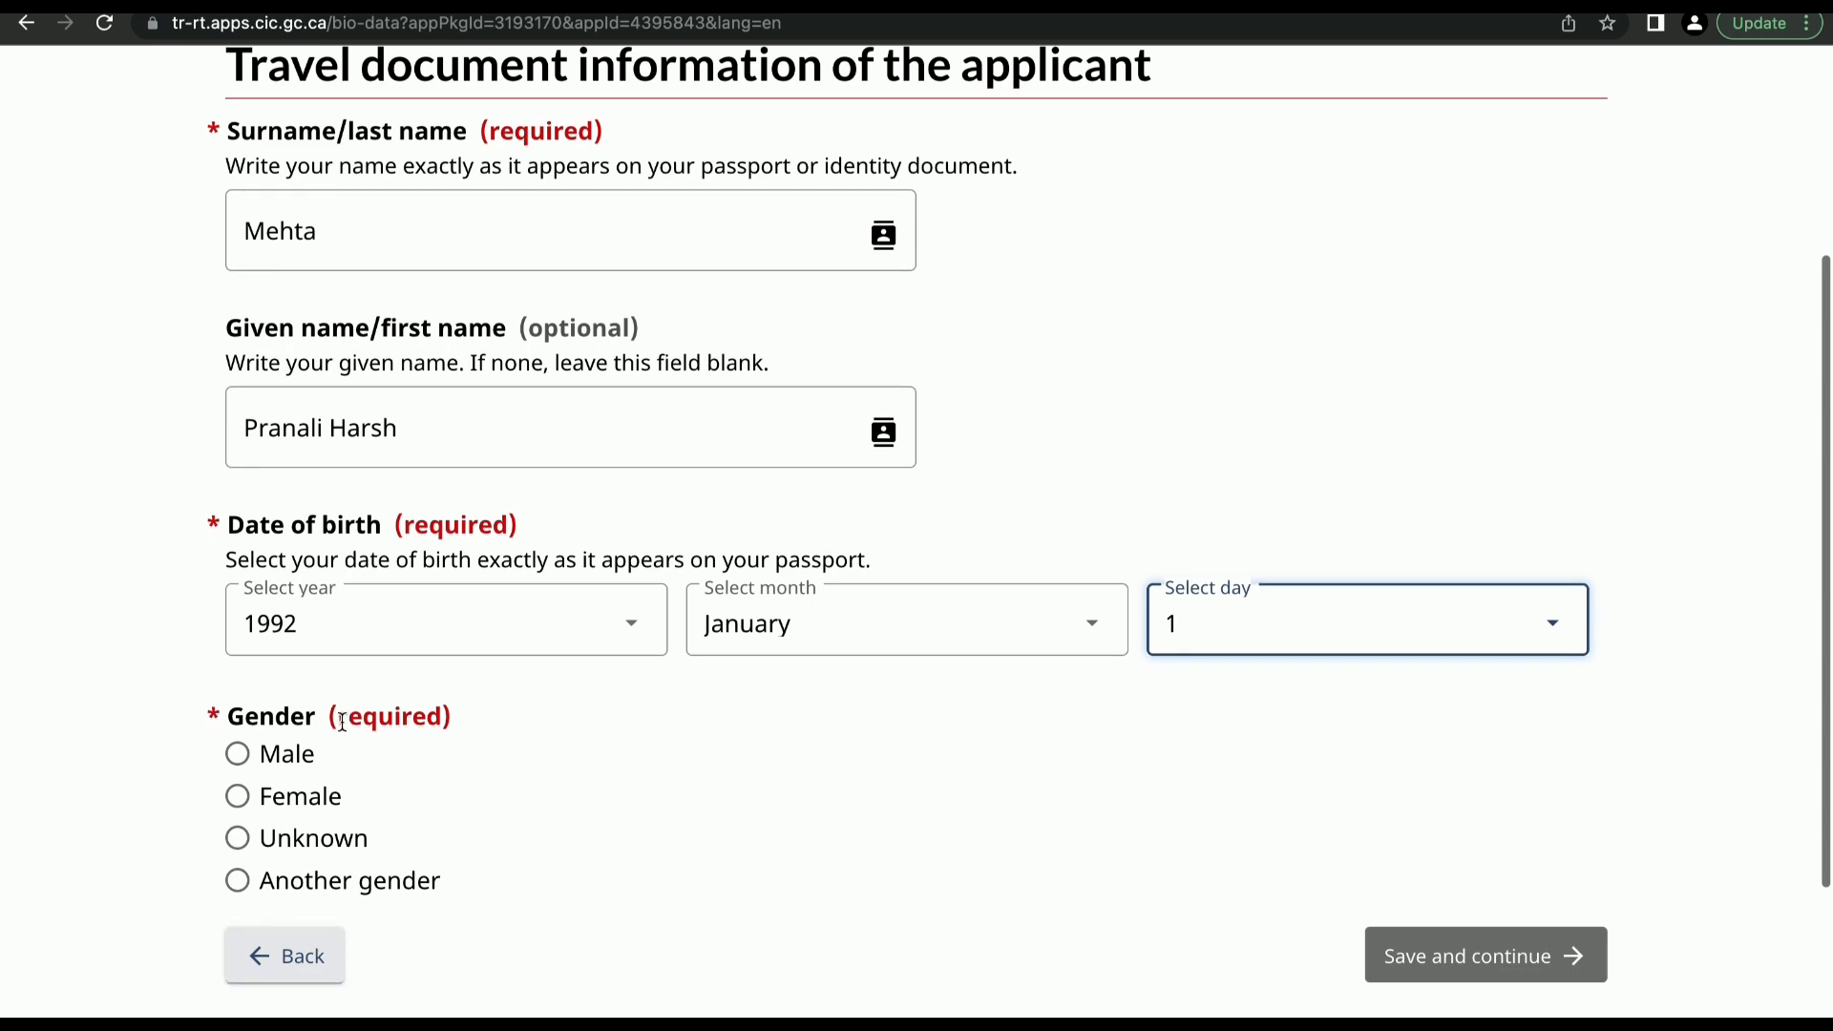
pyautogui.click(270, 795)
pyautogui.click(1387, 938)
# Choose a Regular passport with country code IND (India) and Indian nationality
pyautogui.scroll(-2, 496, 772)
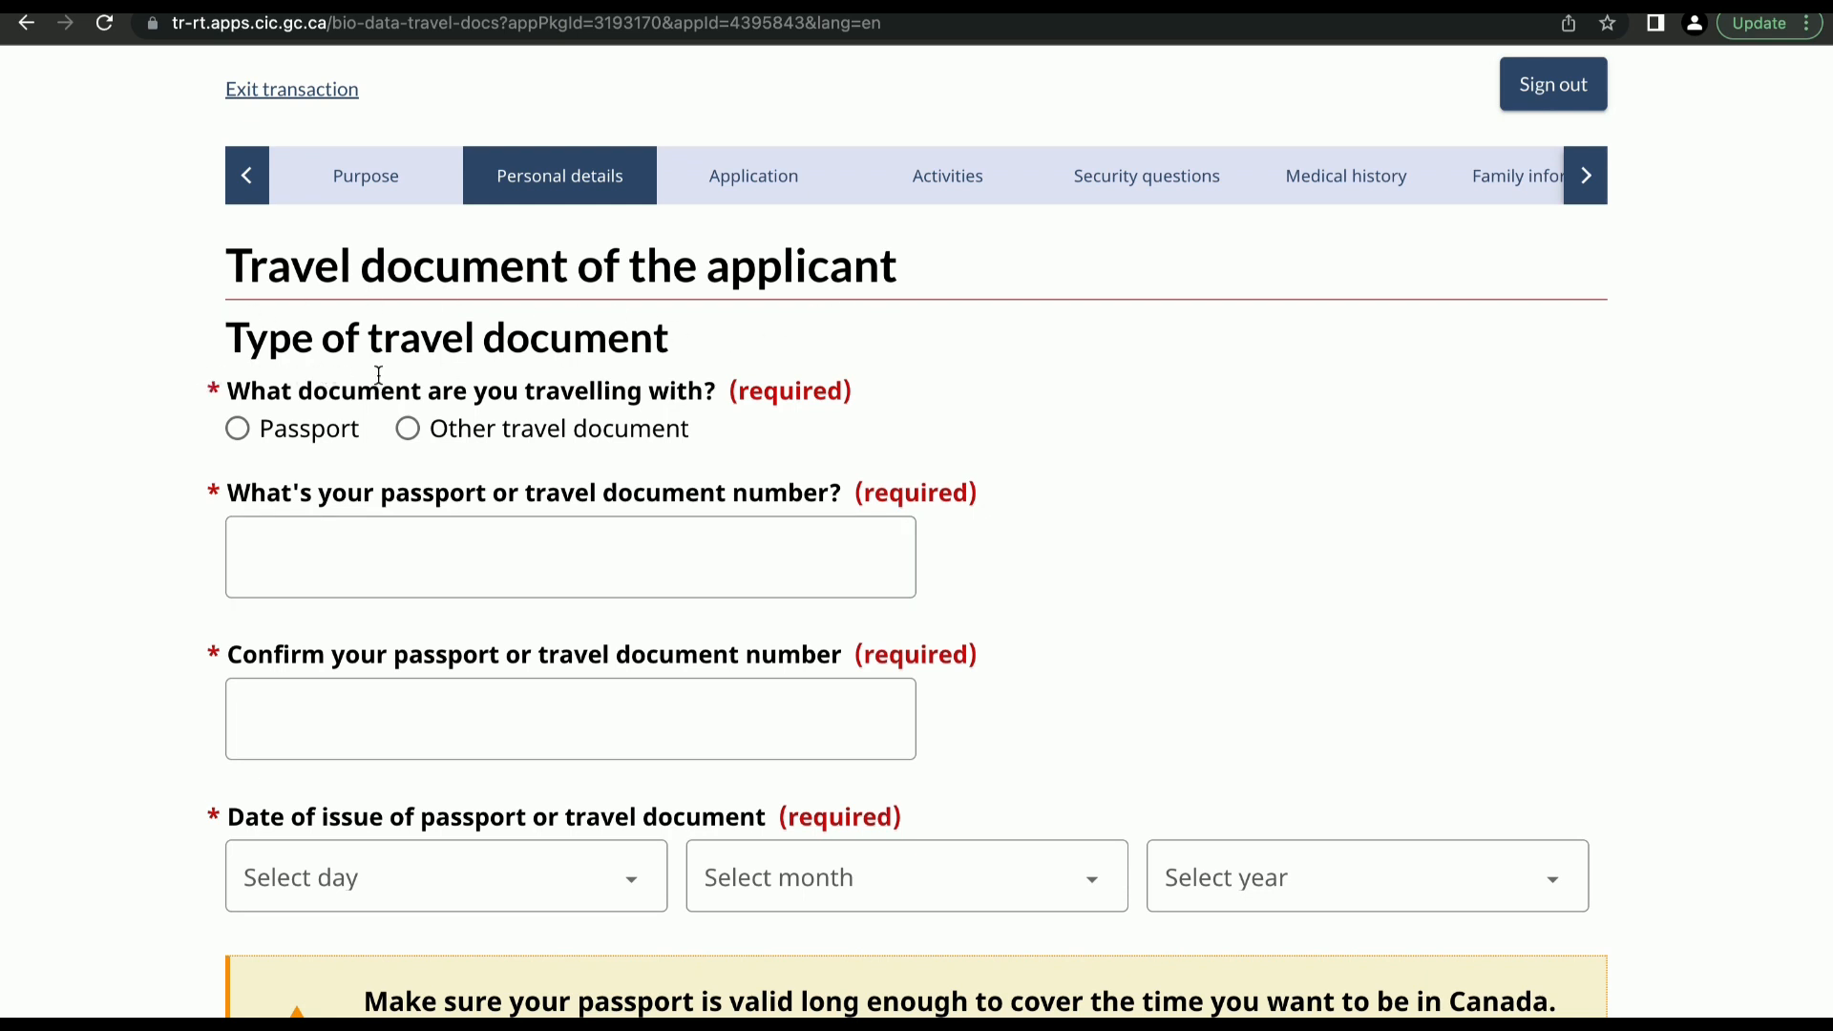
pyautogui.click(272, 433)
pyautogui.click(288, 537)
pyautogui.scroll(-3, 288, 537)
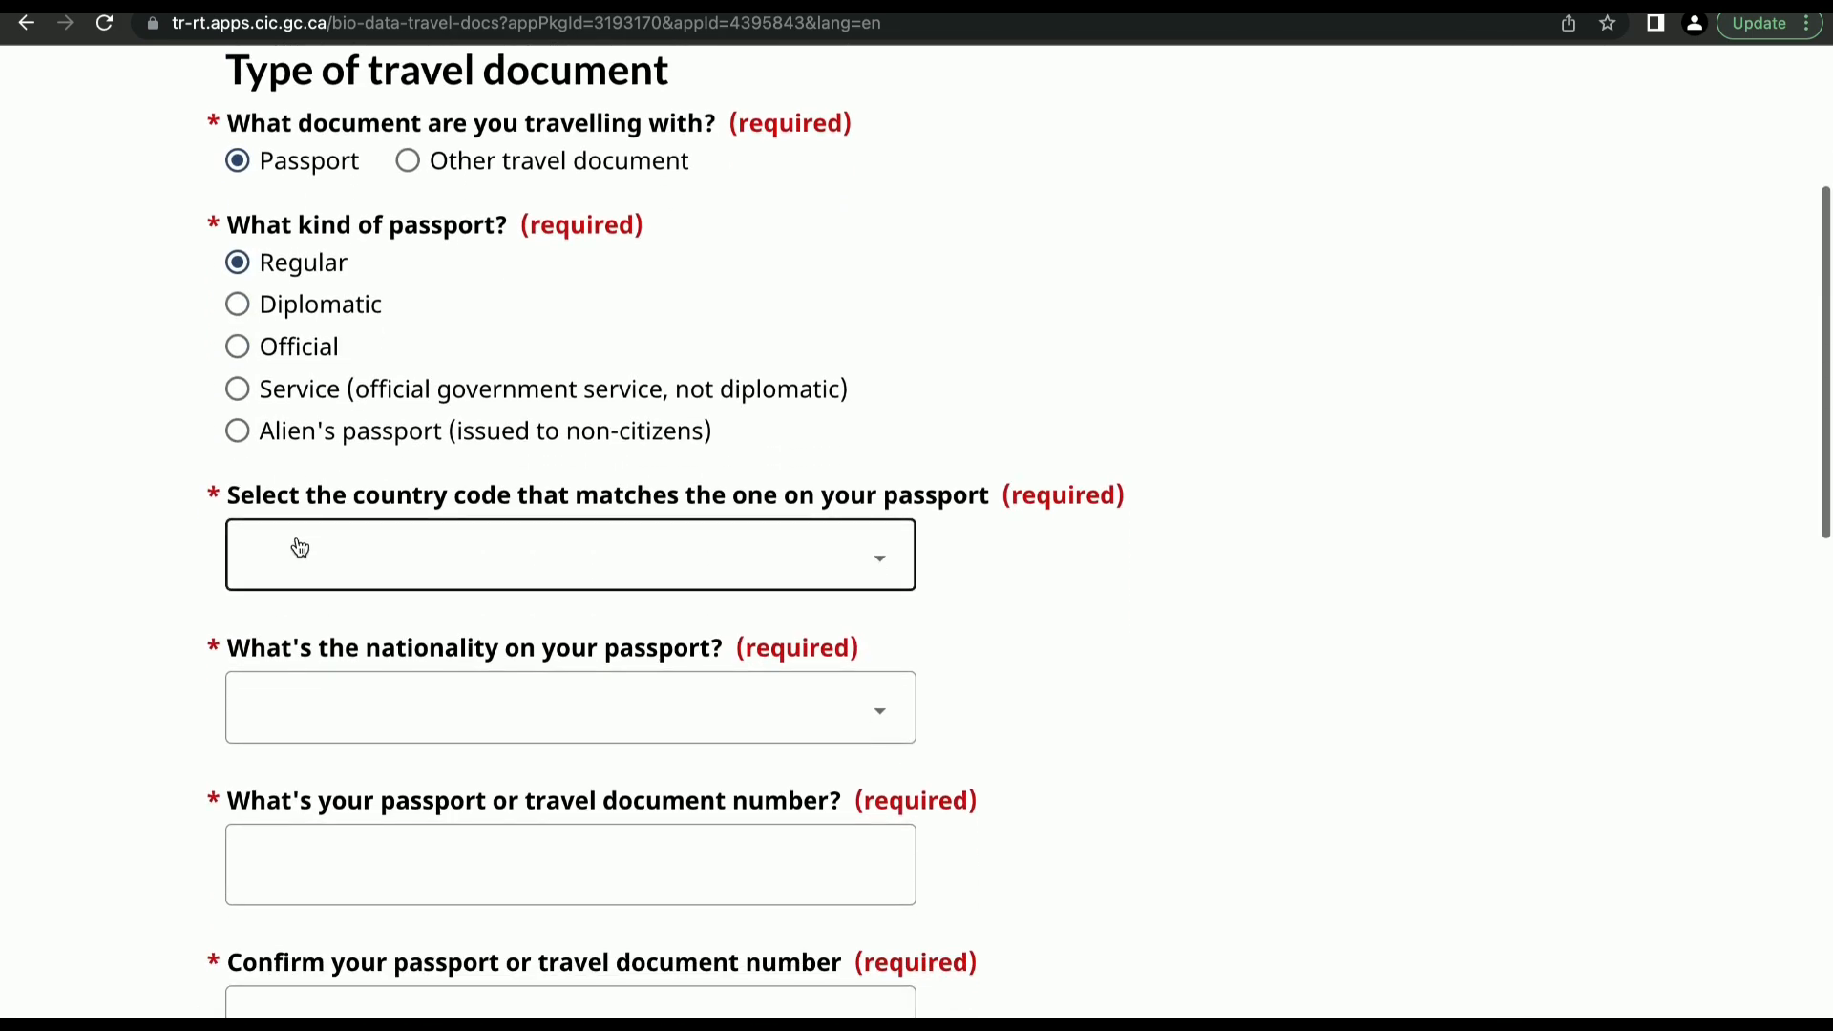
pyautogui.click(334, 567)
pyautogui.scroll(-10, 335, 566)
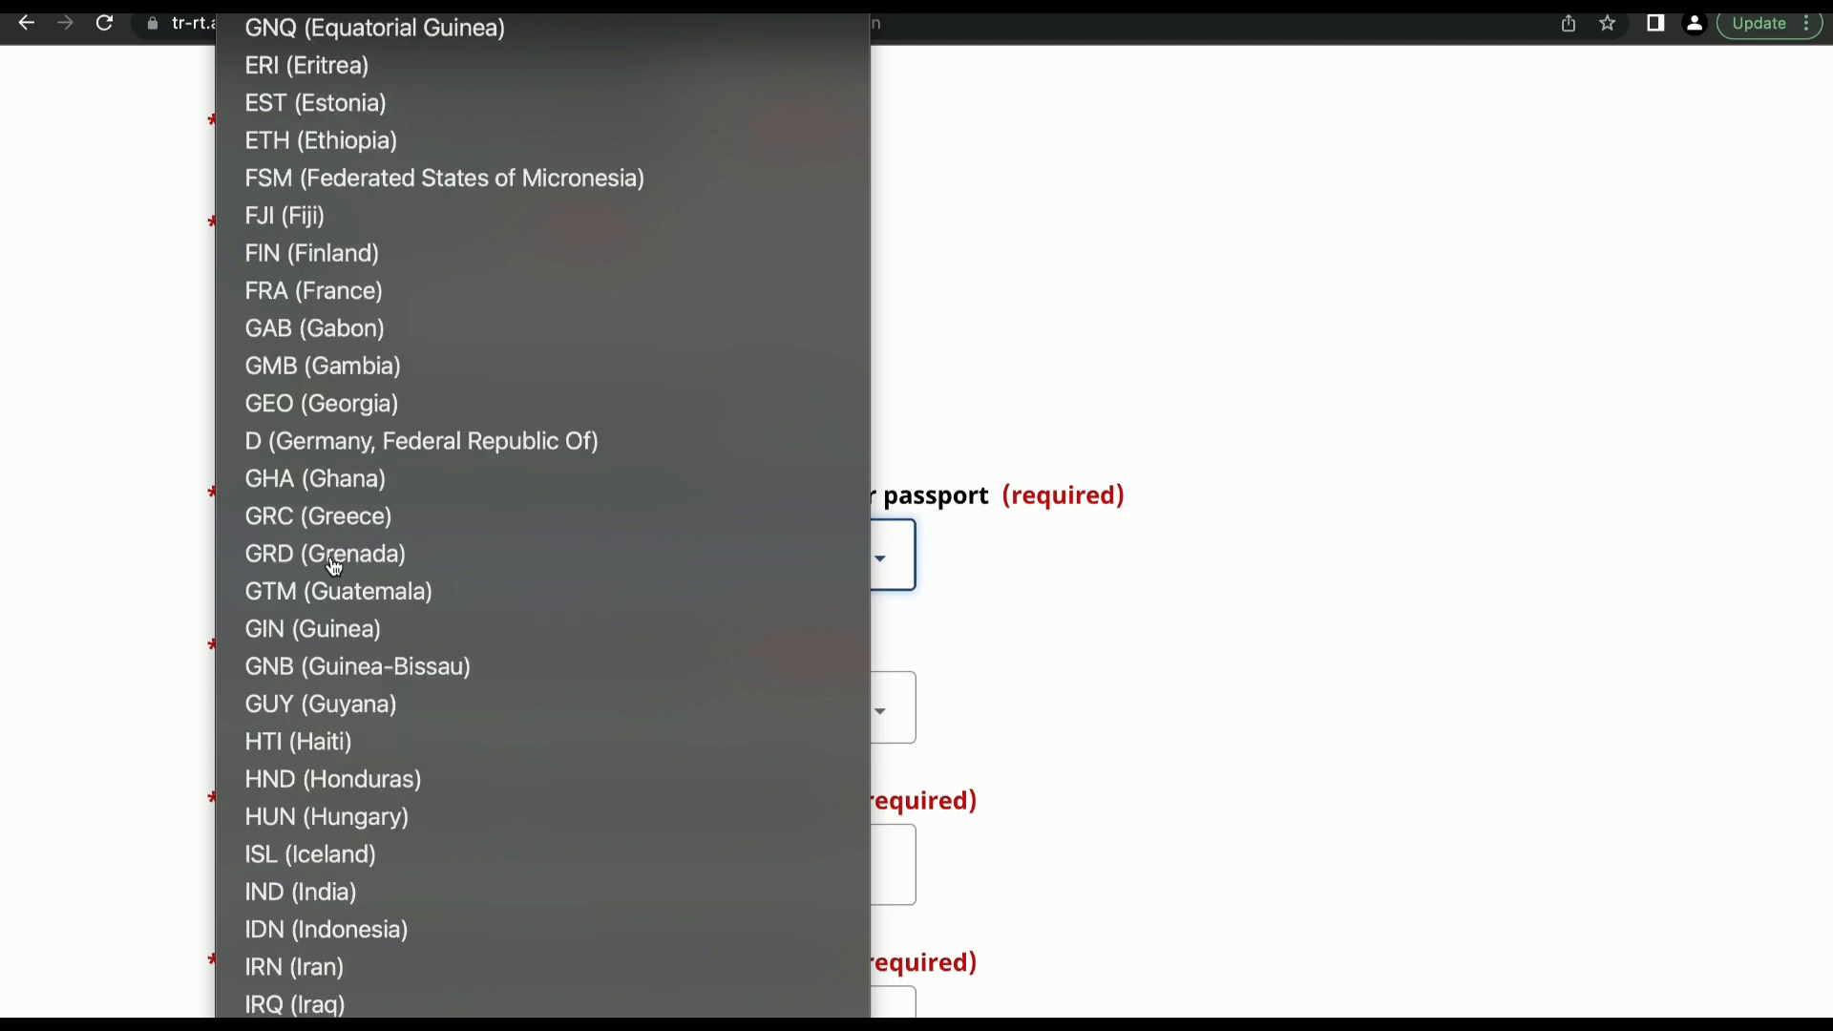
pyautogui.click(281, 891)
pyautogui.scroll(-2, 390, 735)
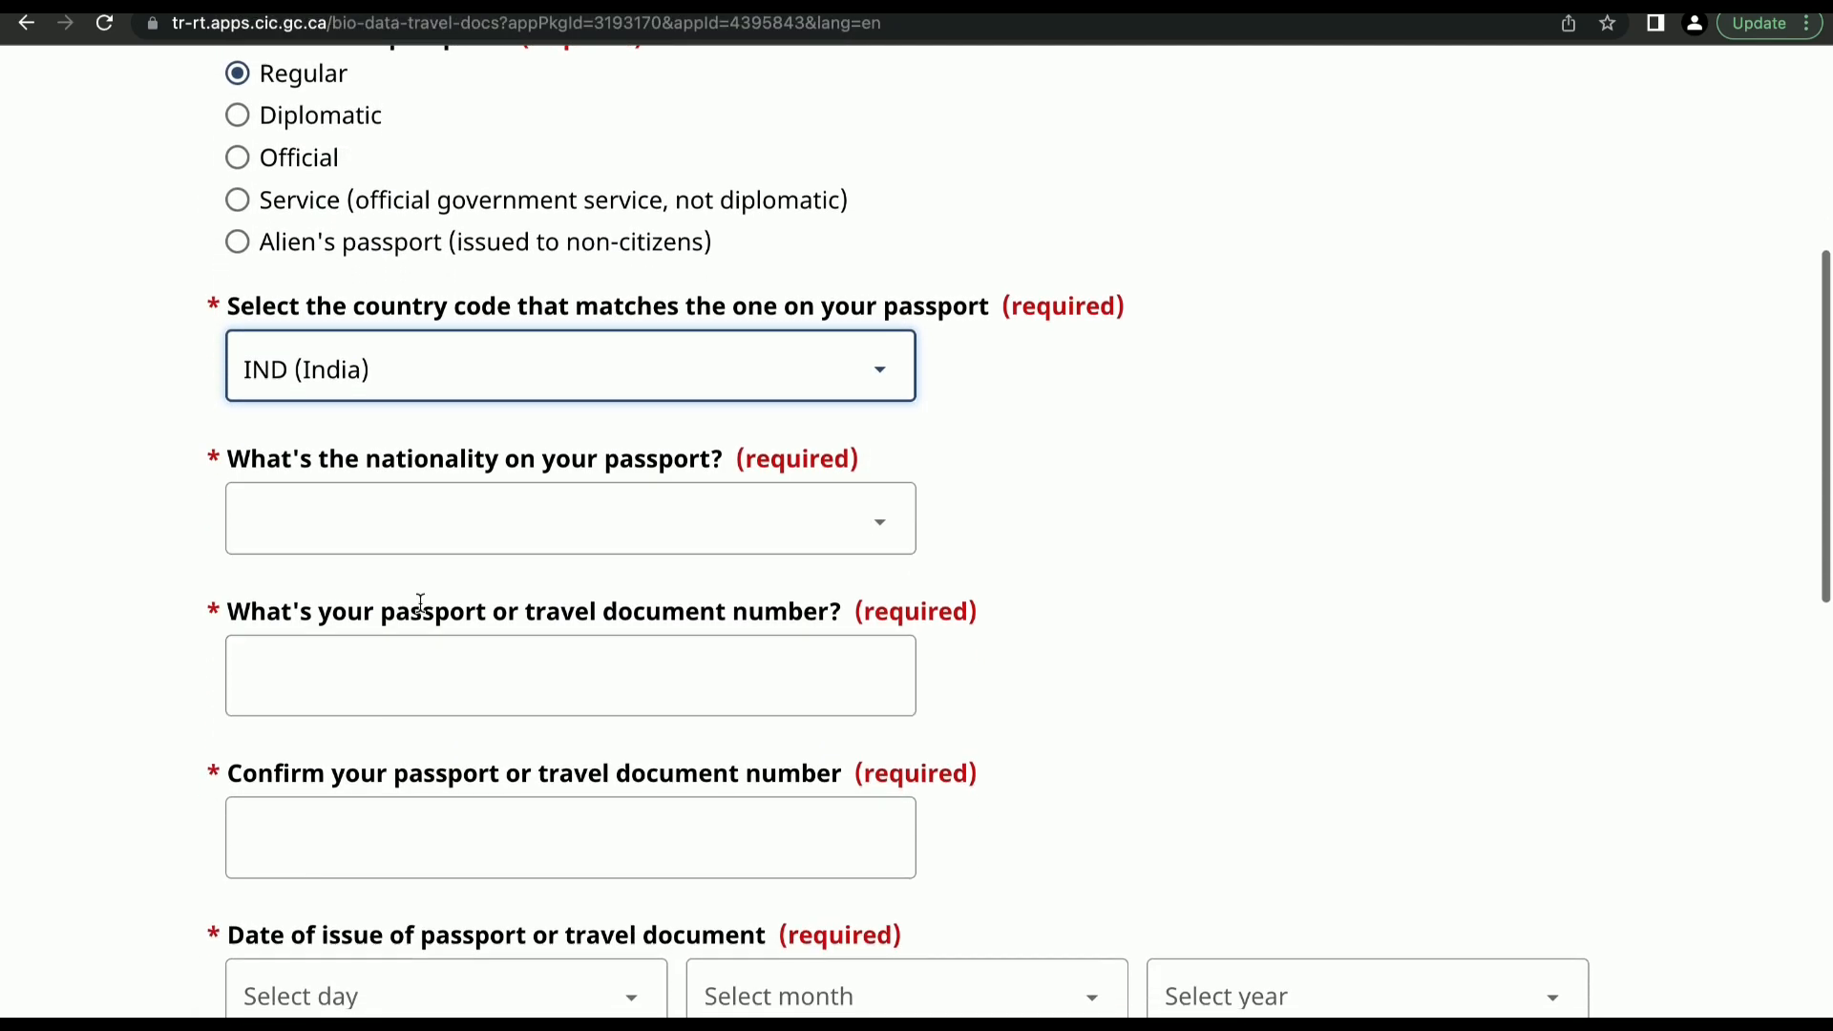
pyautogui.click(330, 524)
pyautogui.scroll(-10, 330, 523)
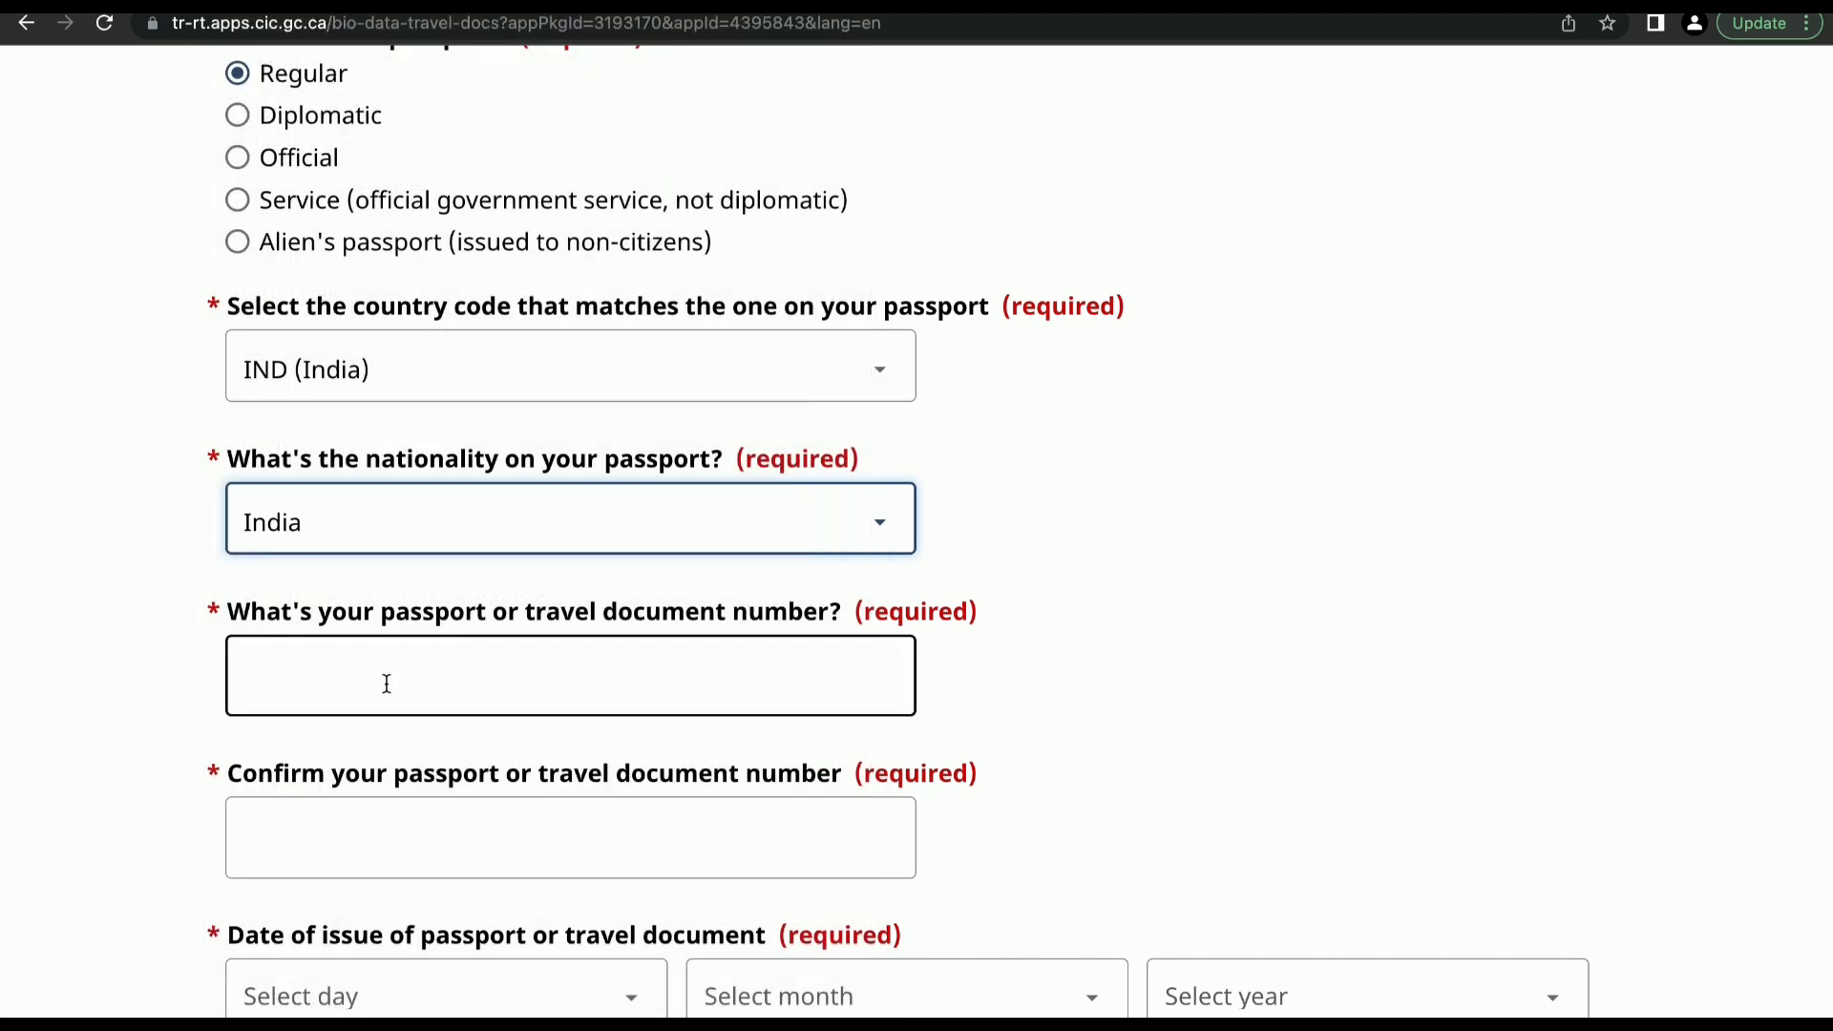
# Enter the passport number and confirm it
pyautogui.click(386, 684)
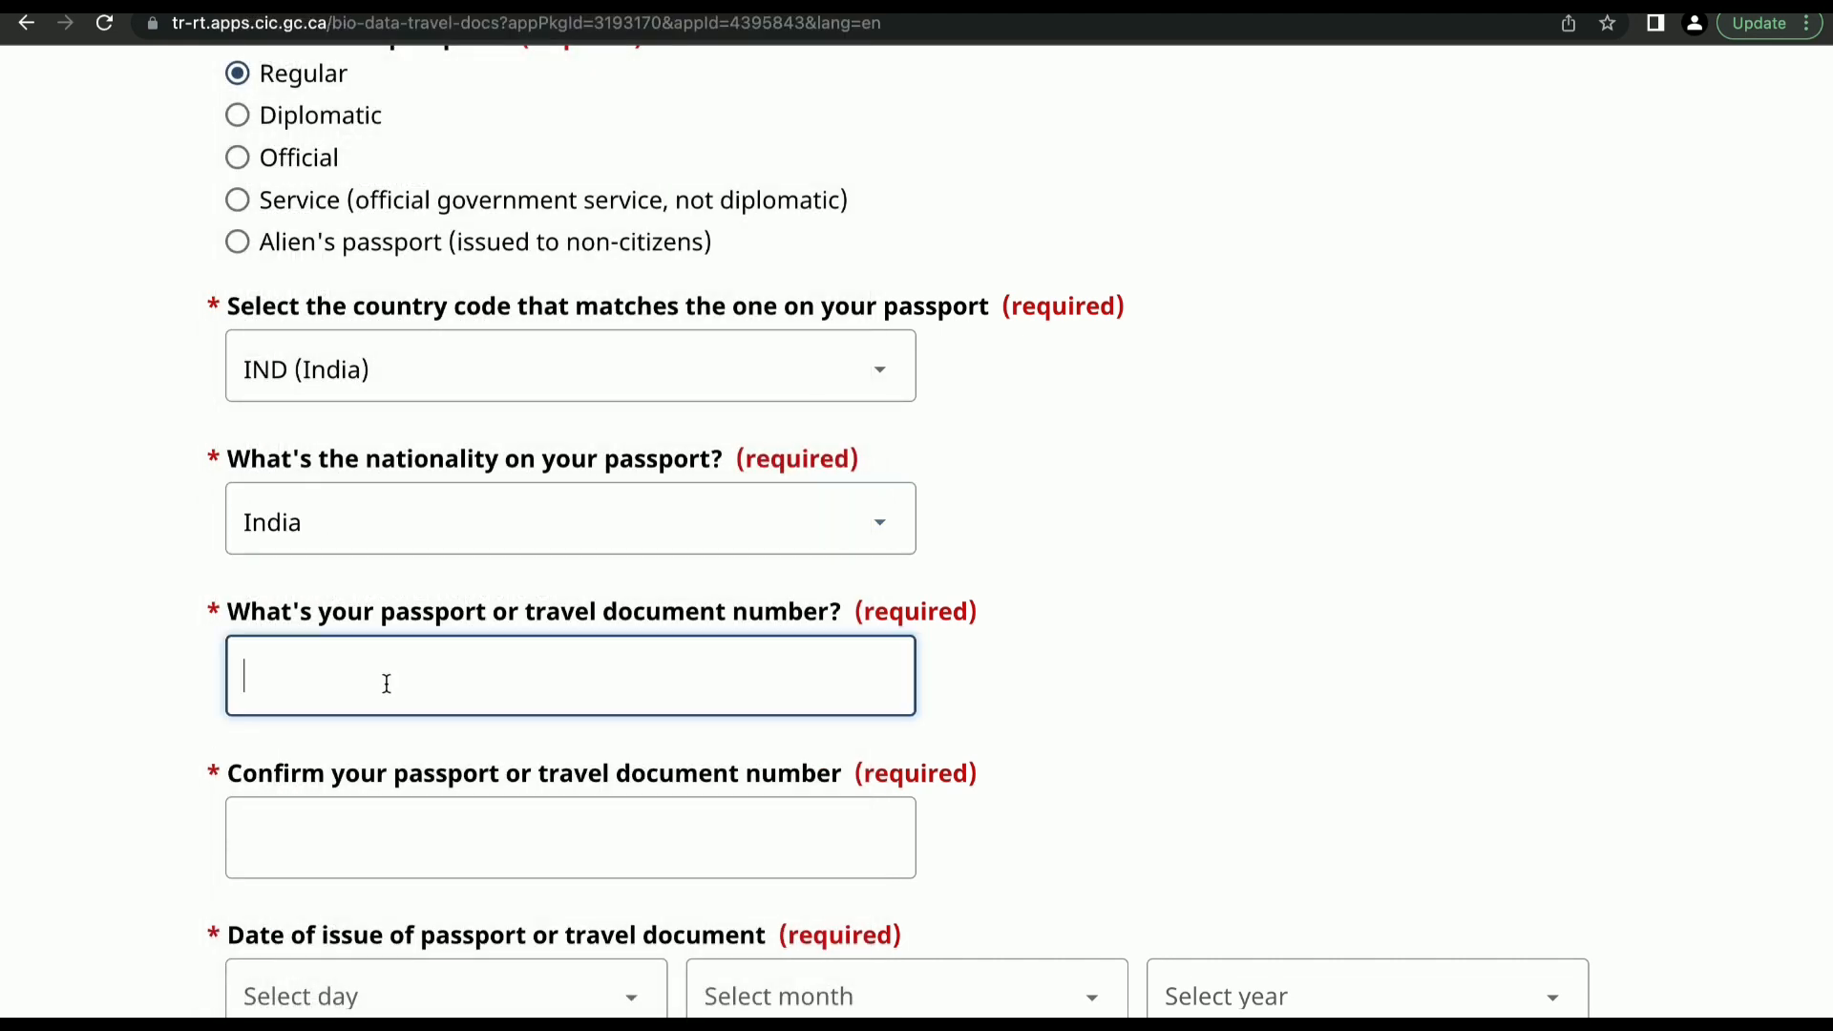
pyautogui.write('L1234567')
pyautogui.click(333, 844)
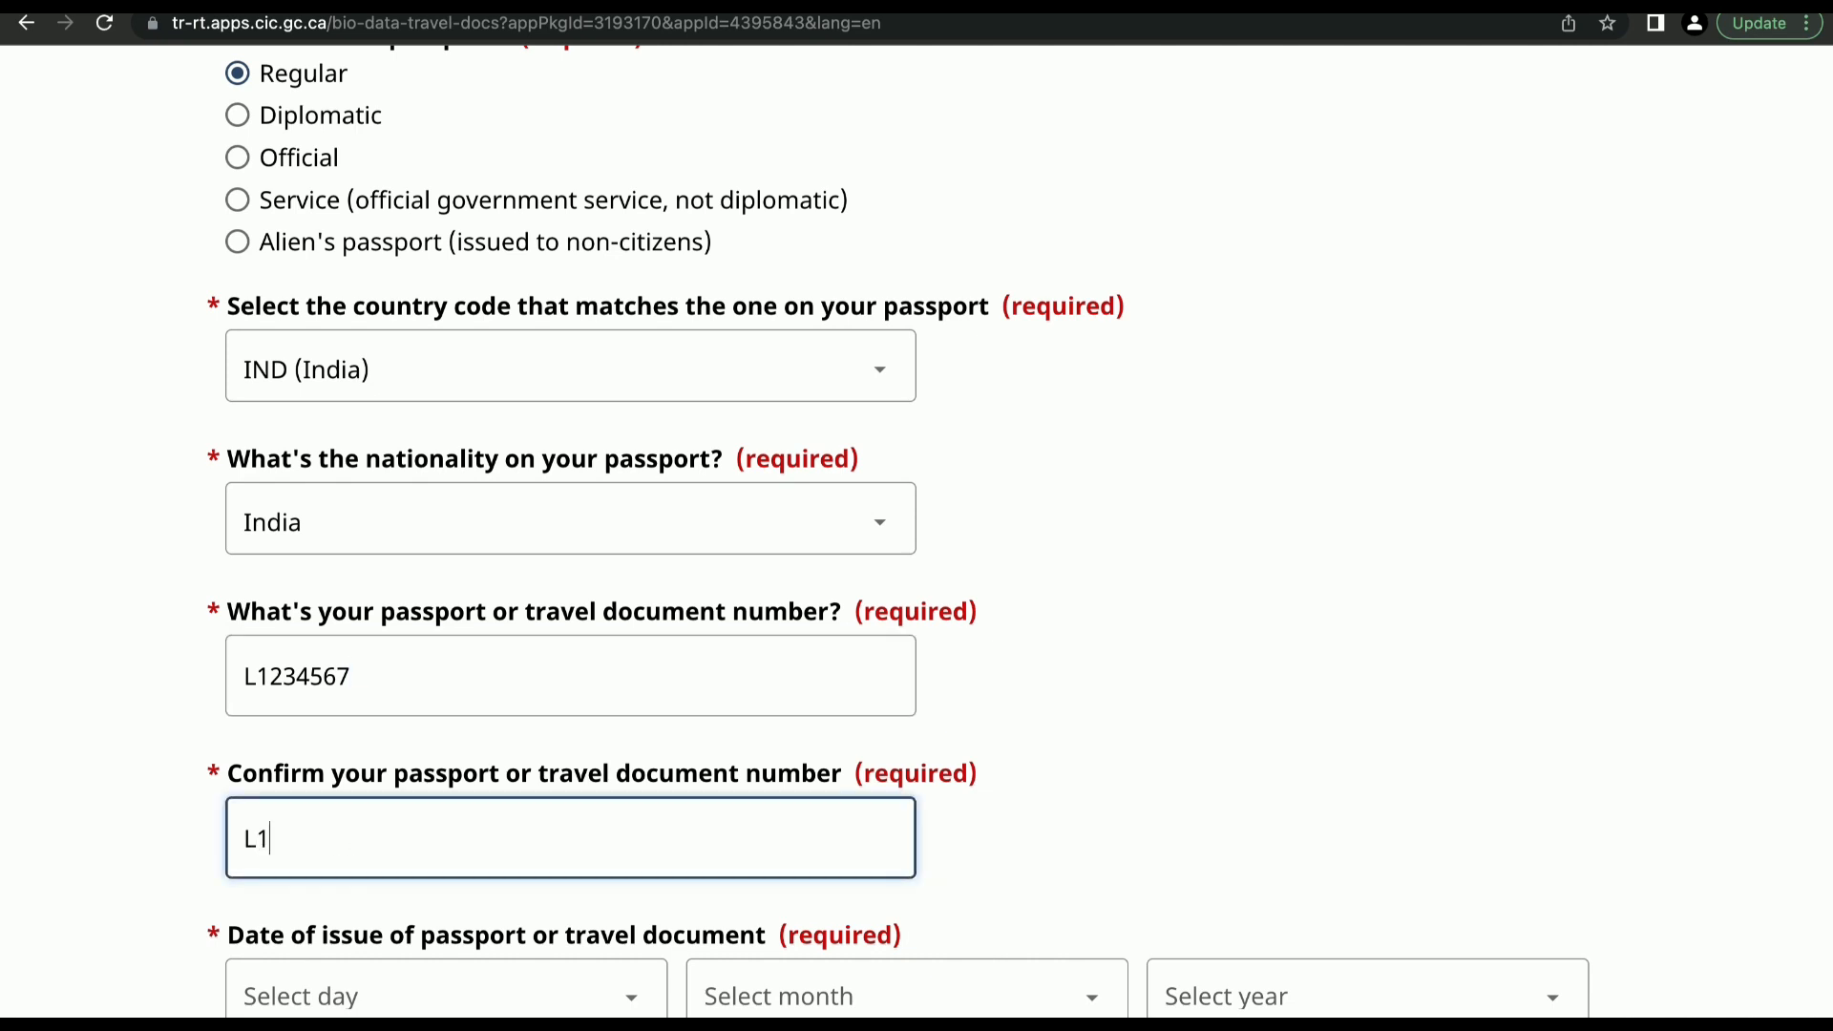
pyautogui.write('L1234567')
# Set the passport issue date to 7 February 2022
pyautogui.scroll(-3, 194, 747)
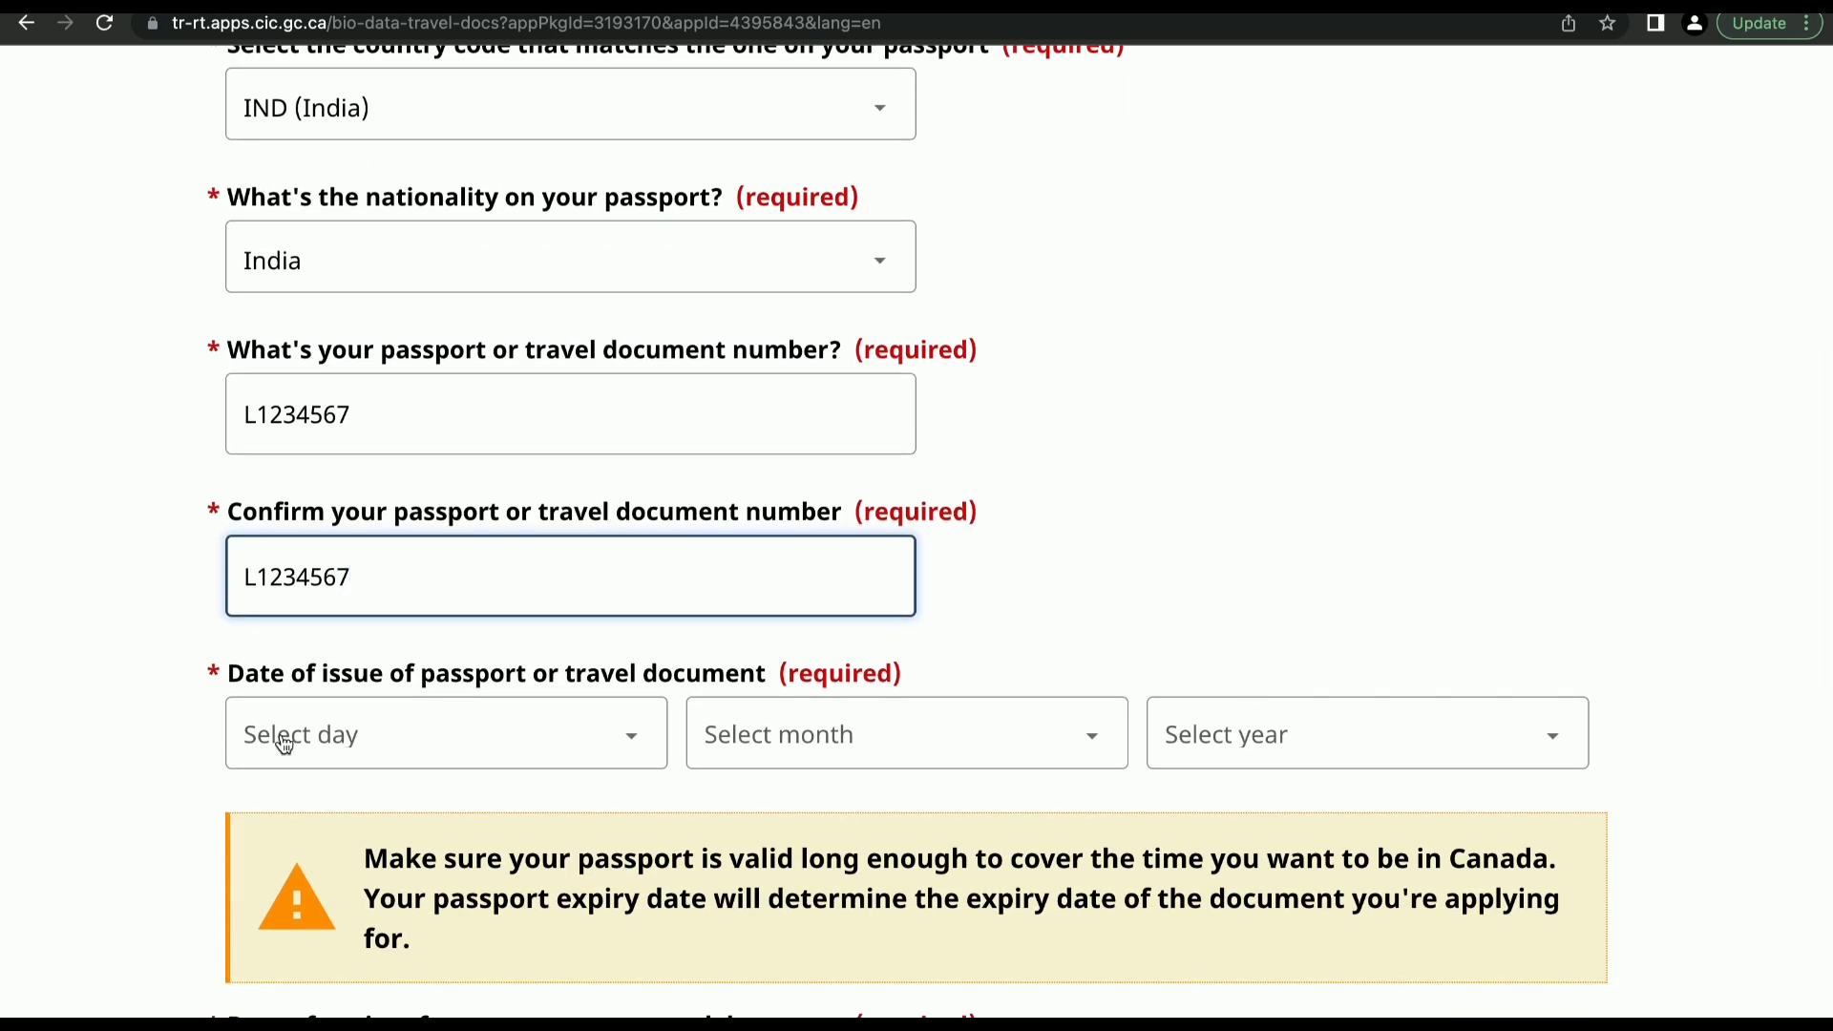
pyautogui.click(439, 736)
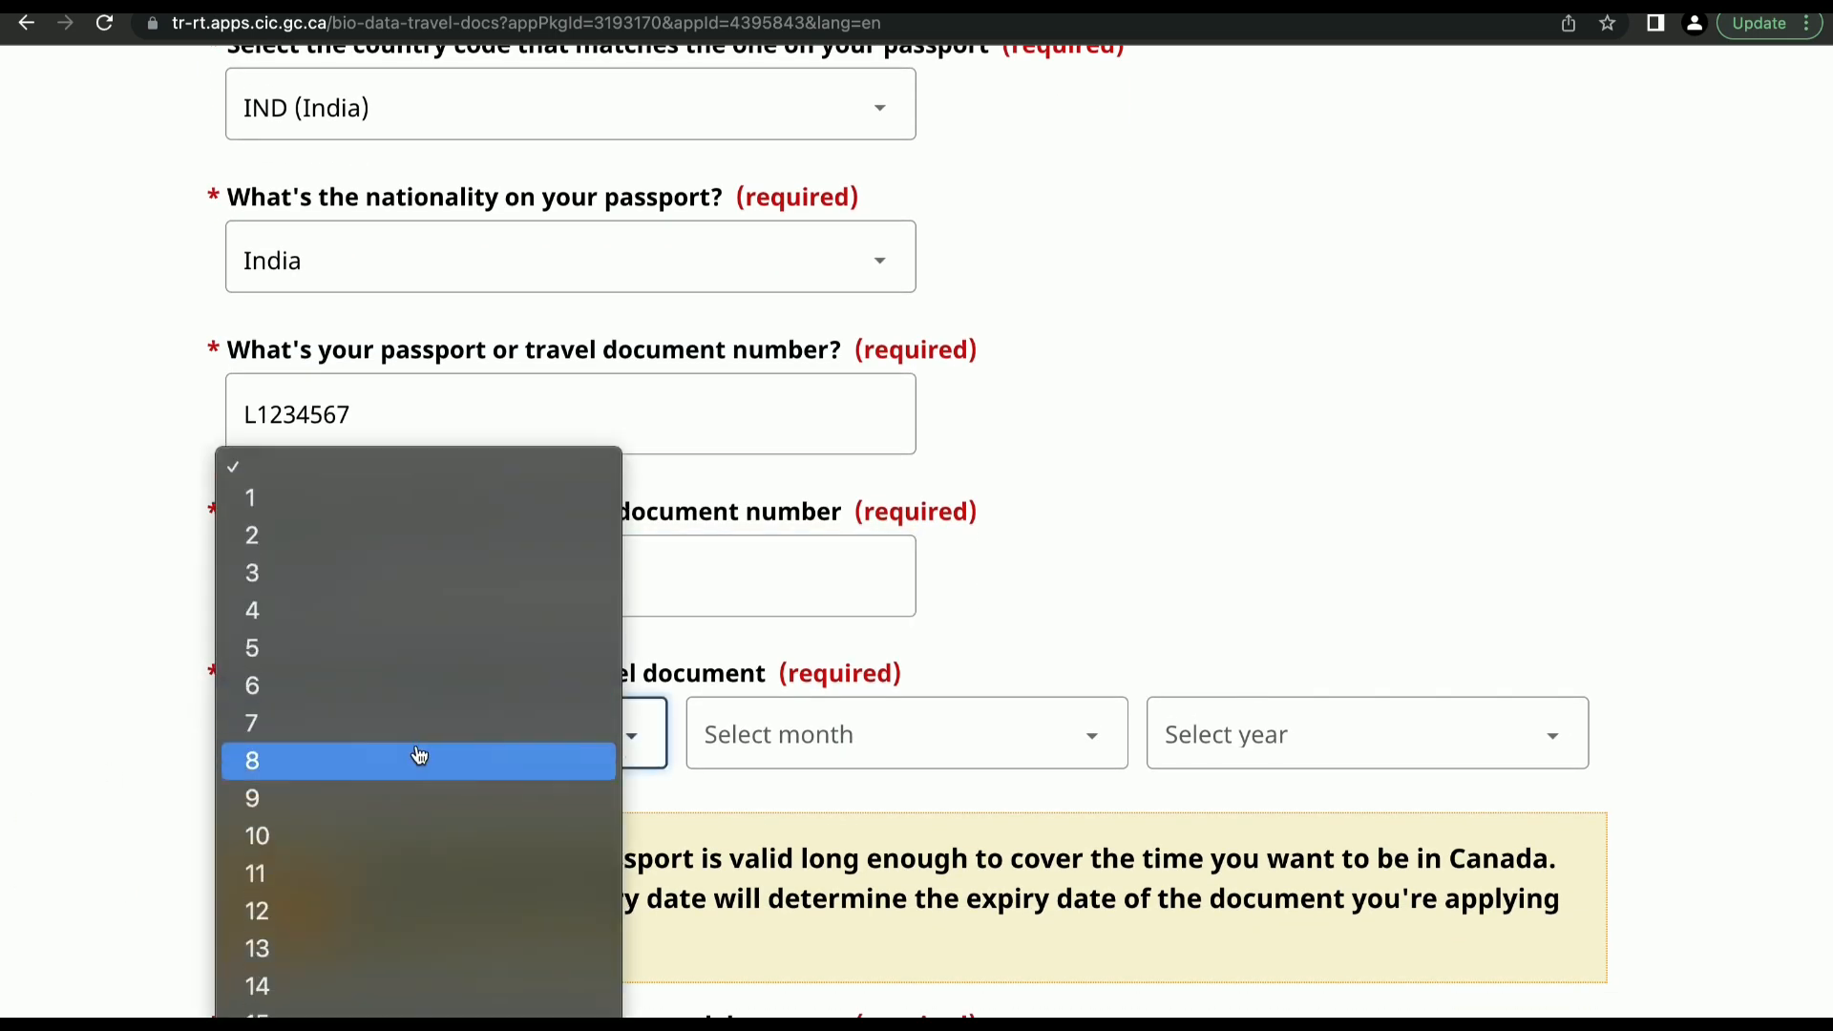
pyautogui.click(394, 731)
pyautogui.click(711, 735)
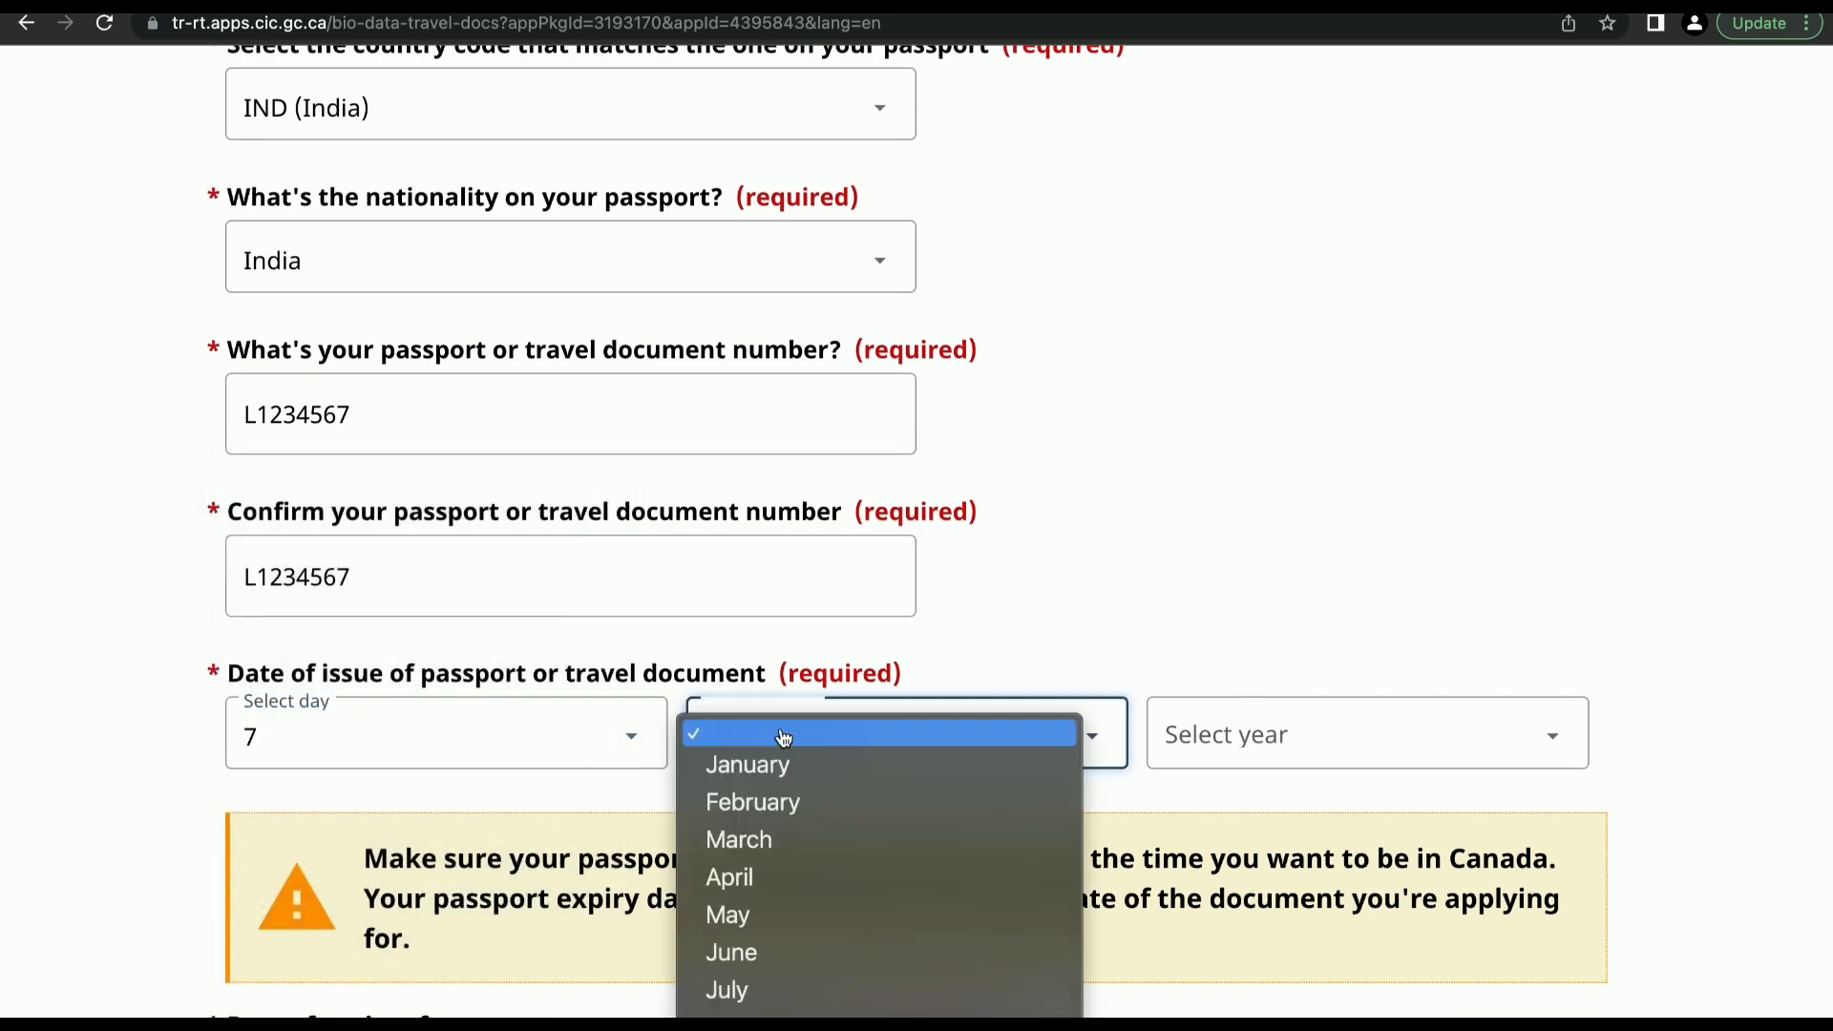
pyautogui.click(764, 803)
pyautogui.click(1248, 741)
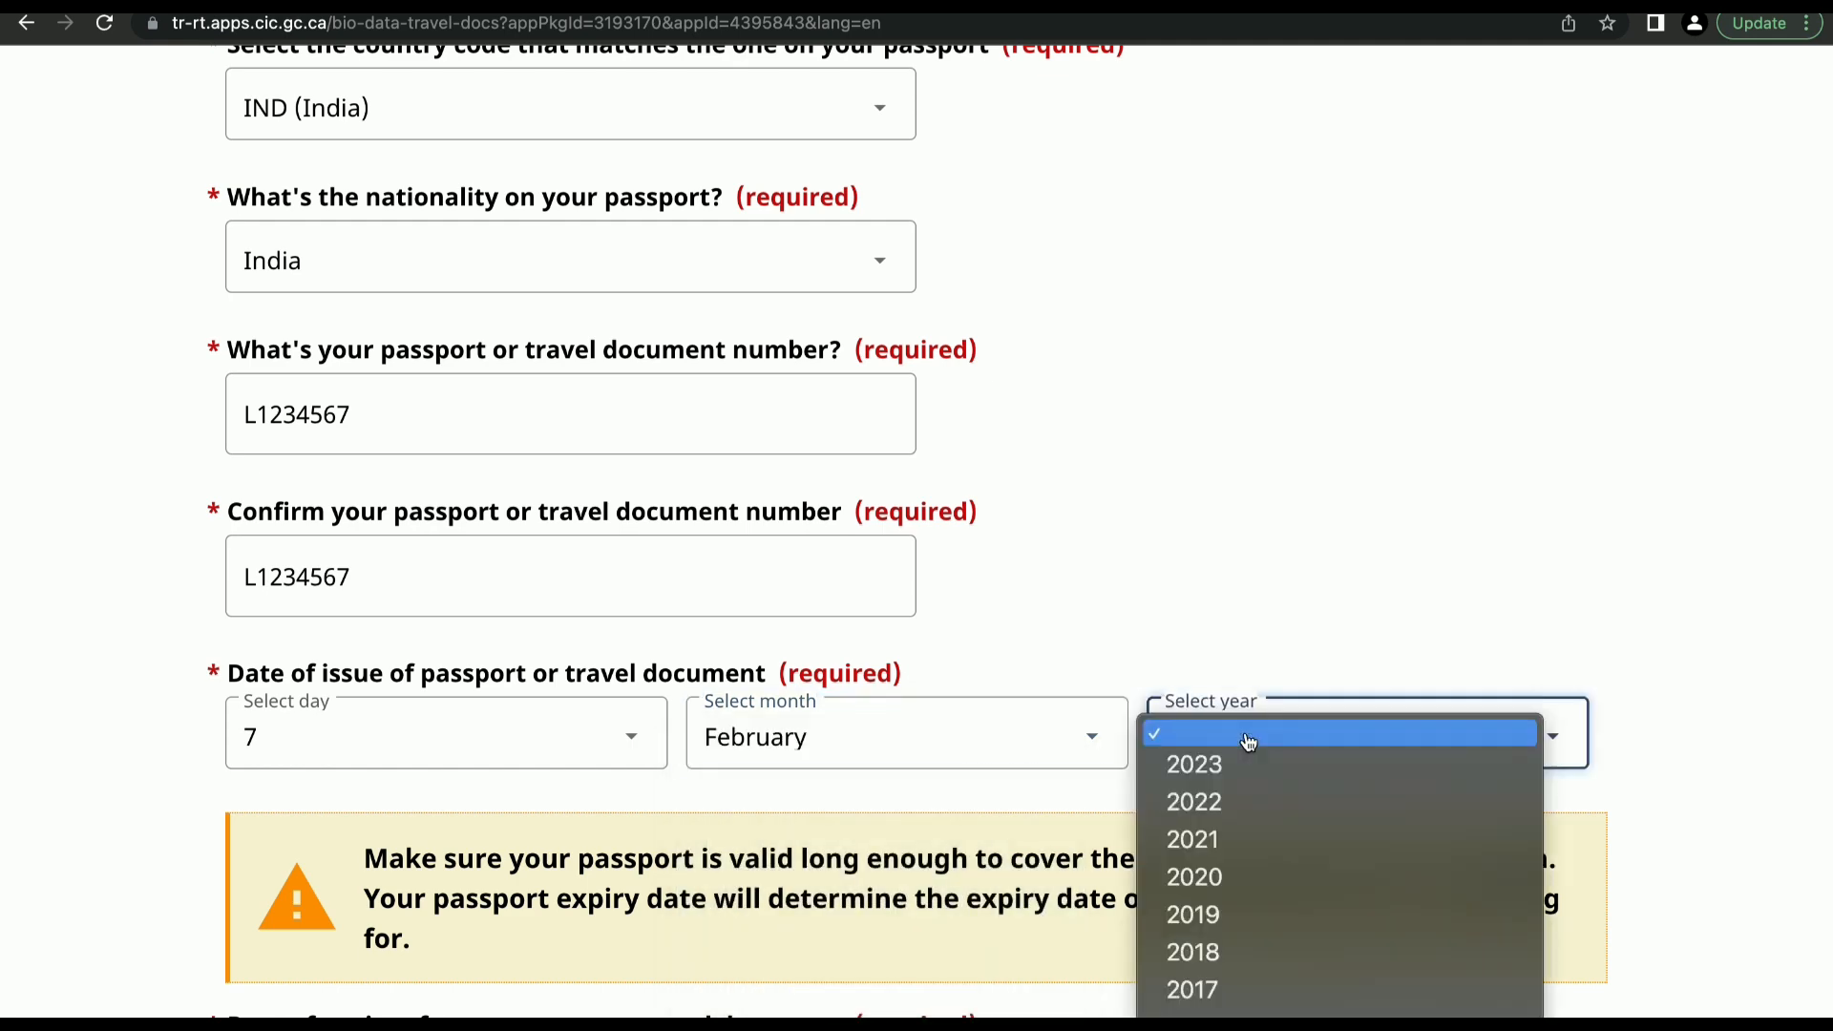
pyautogui.click(1228, 802)
# Set the passport expiry date to 6 February 2032
pyautogui.scroll(-3, 457, 761)
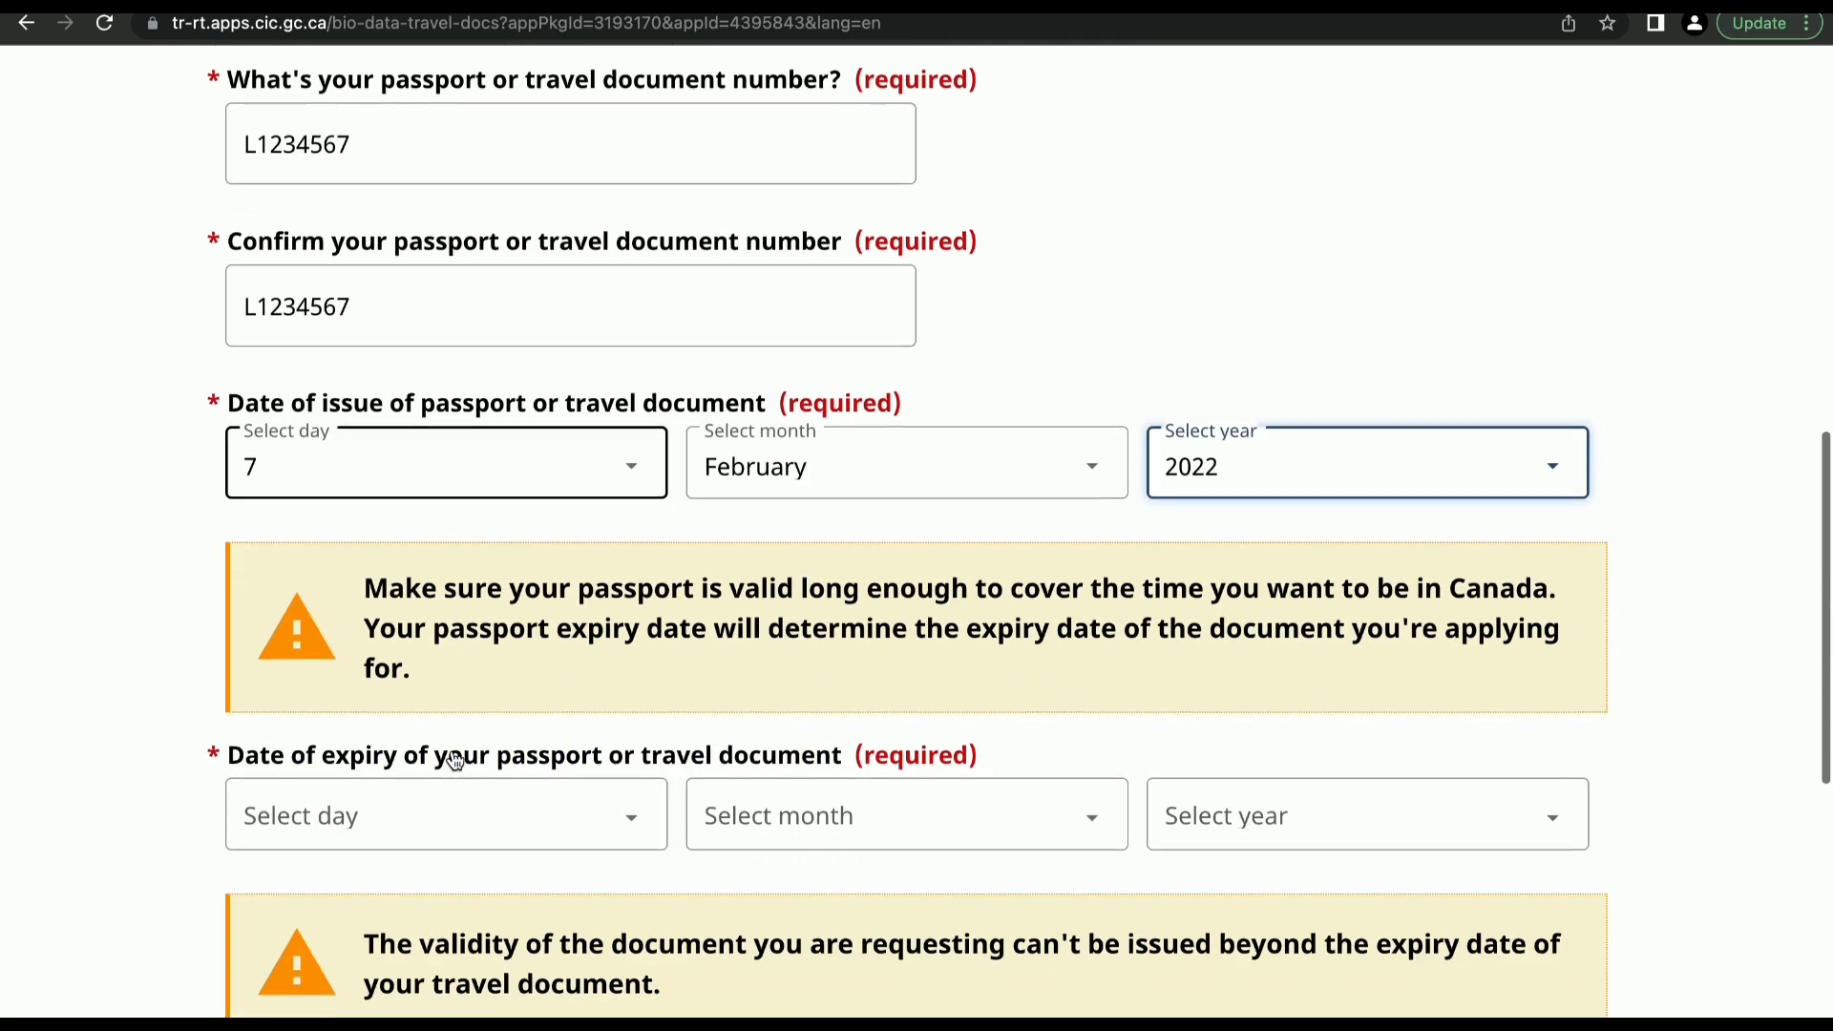
pyautogui.click(360, 811)
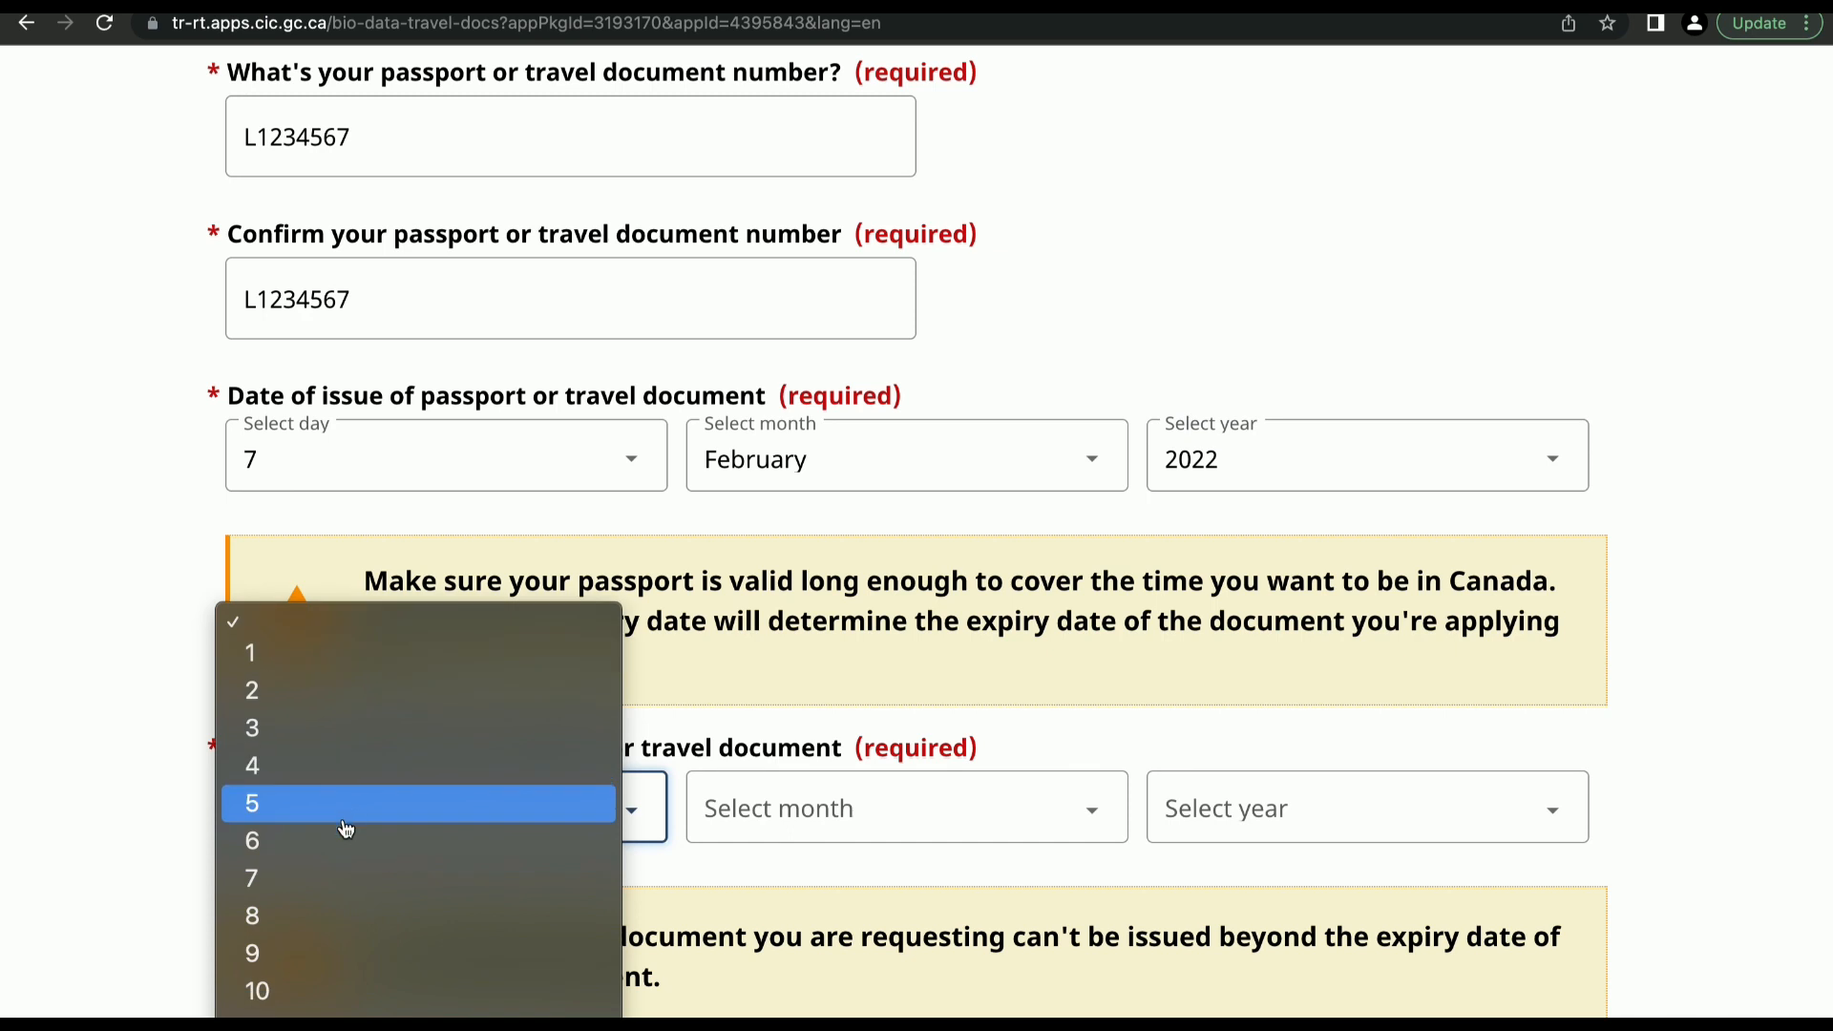
pyautogui.click(294, 850)
pyautogui.click(716, 810)
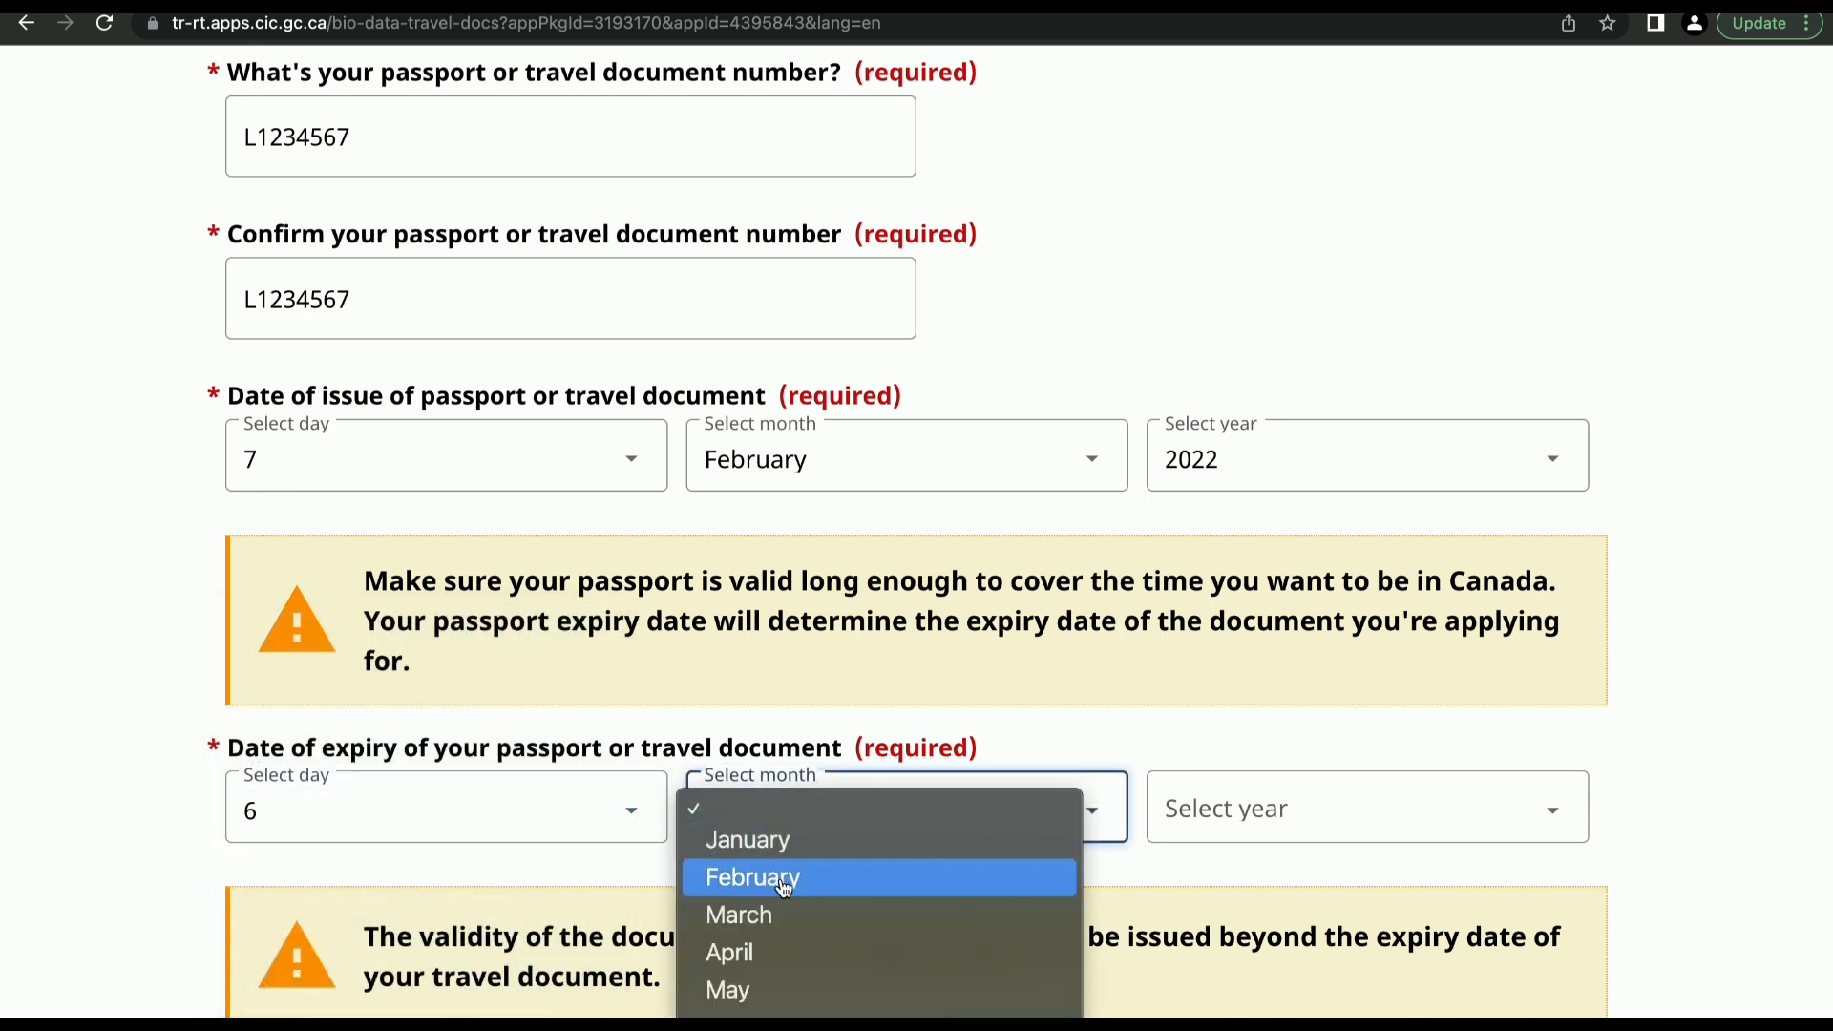
pyautogui.click(783, 886)
pyautogui.click(1228, 828)
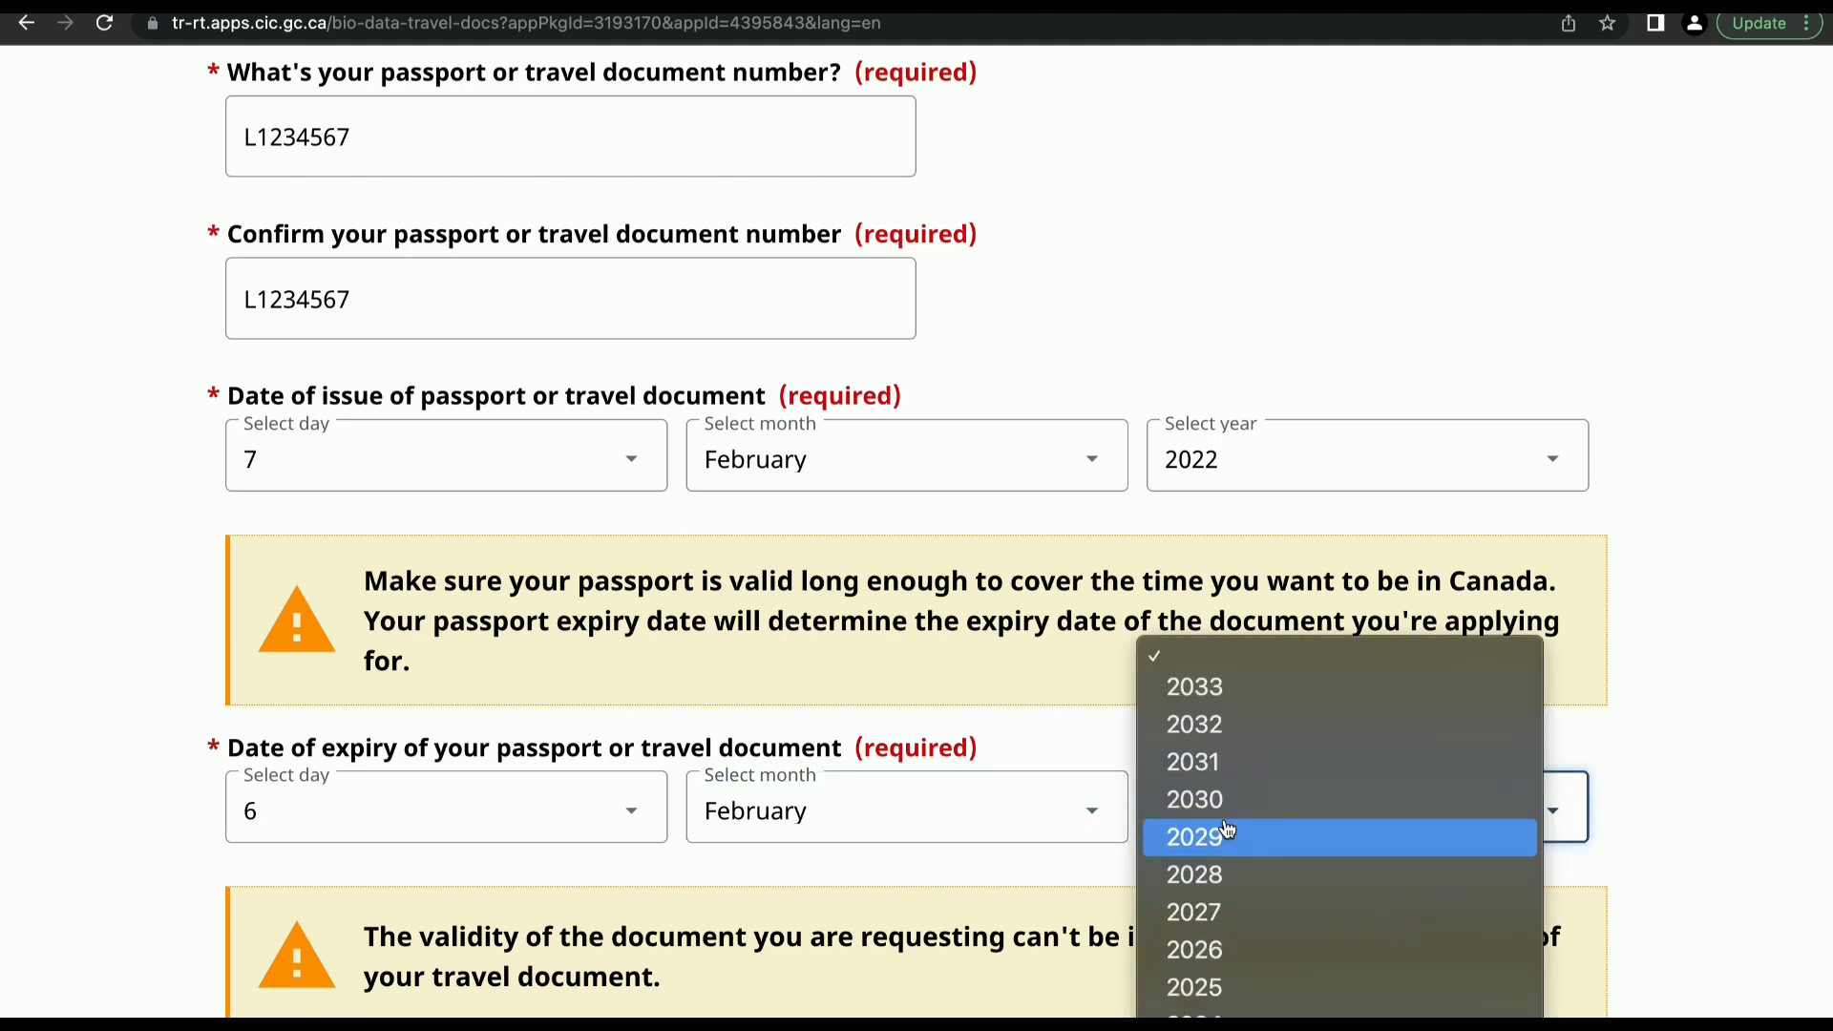
pyautogui.click(1199, 724)
pyautogui.scroll(-1, 776, 800)
pyautogui.scroll(-6, 775, 800)
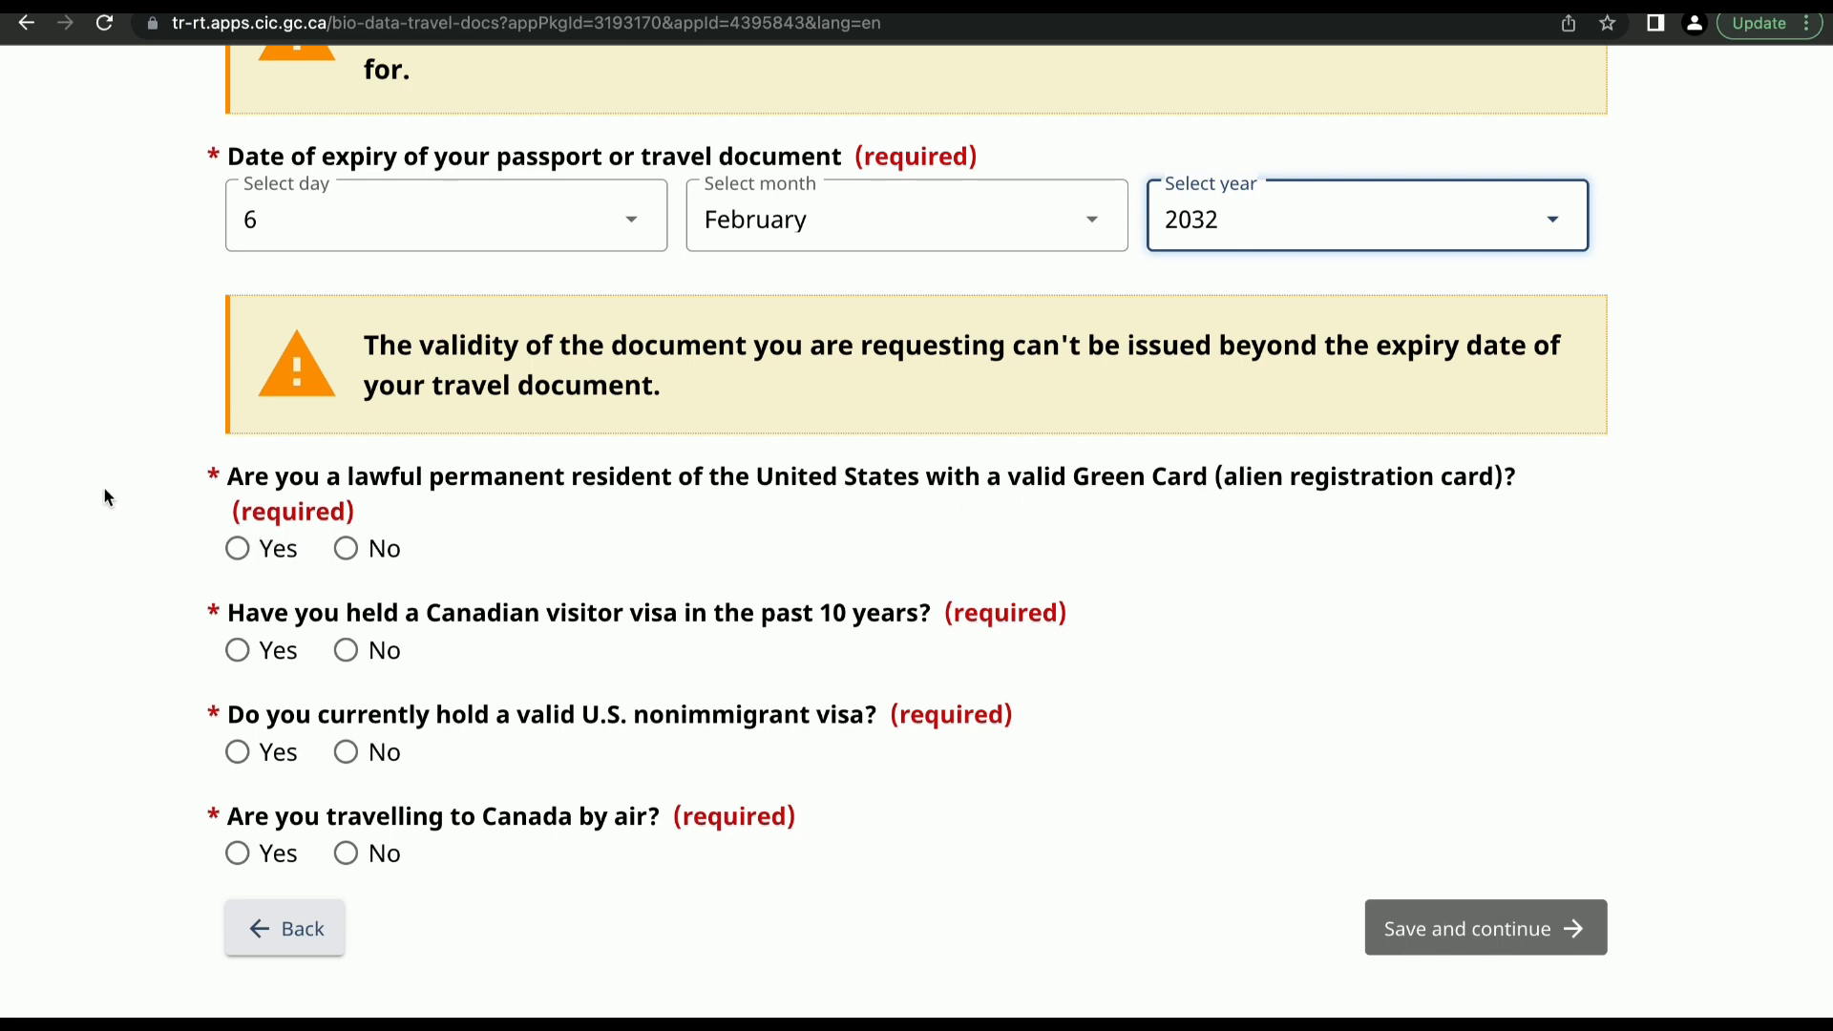
# Answer No to a US Green Card and a prior Canadian visa, and Yes to a valid U.S. visa
pyautogui.click(347, 554)
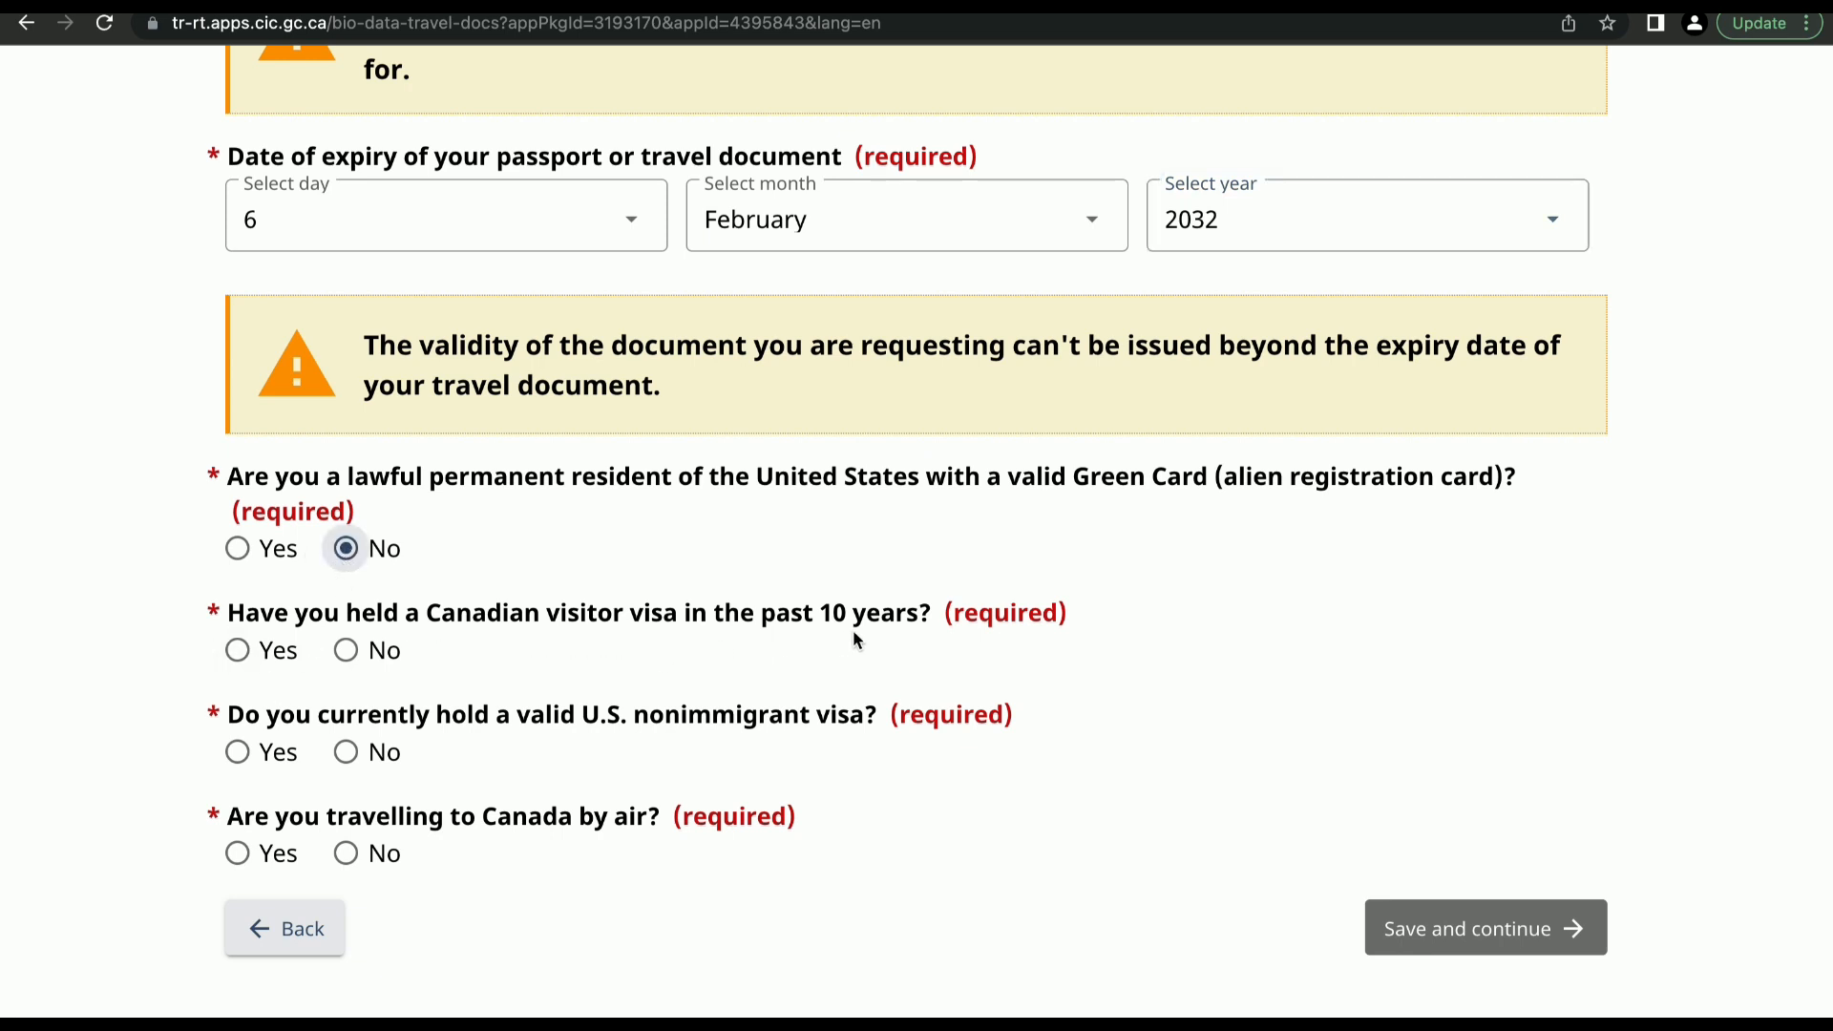
pyautogui.click(347, 650)
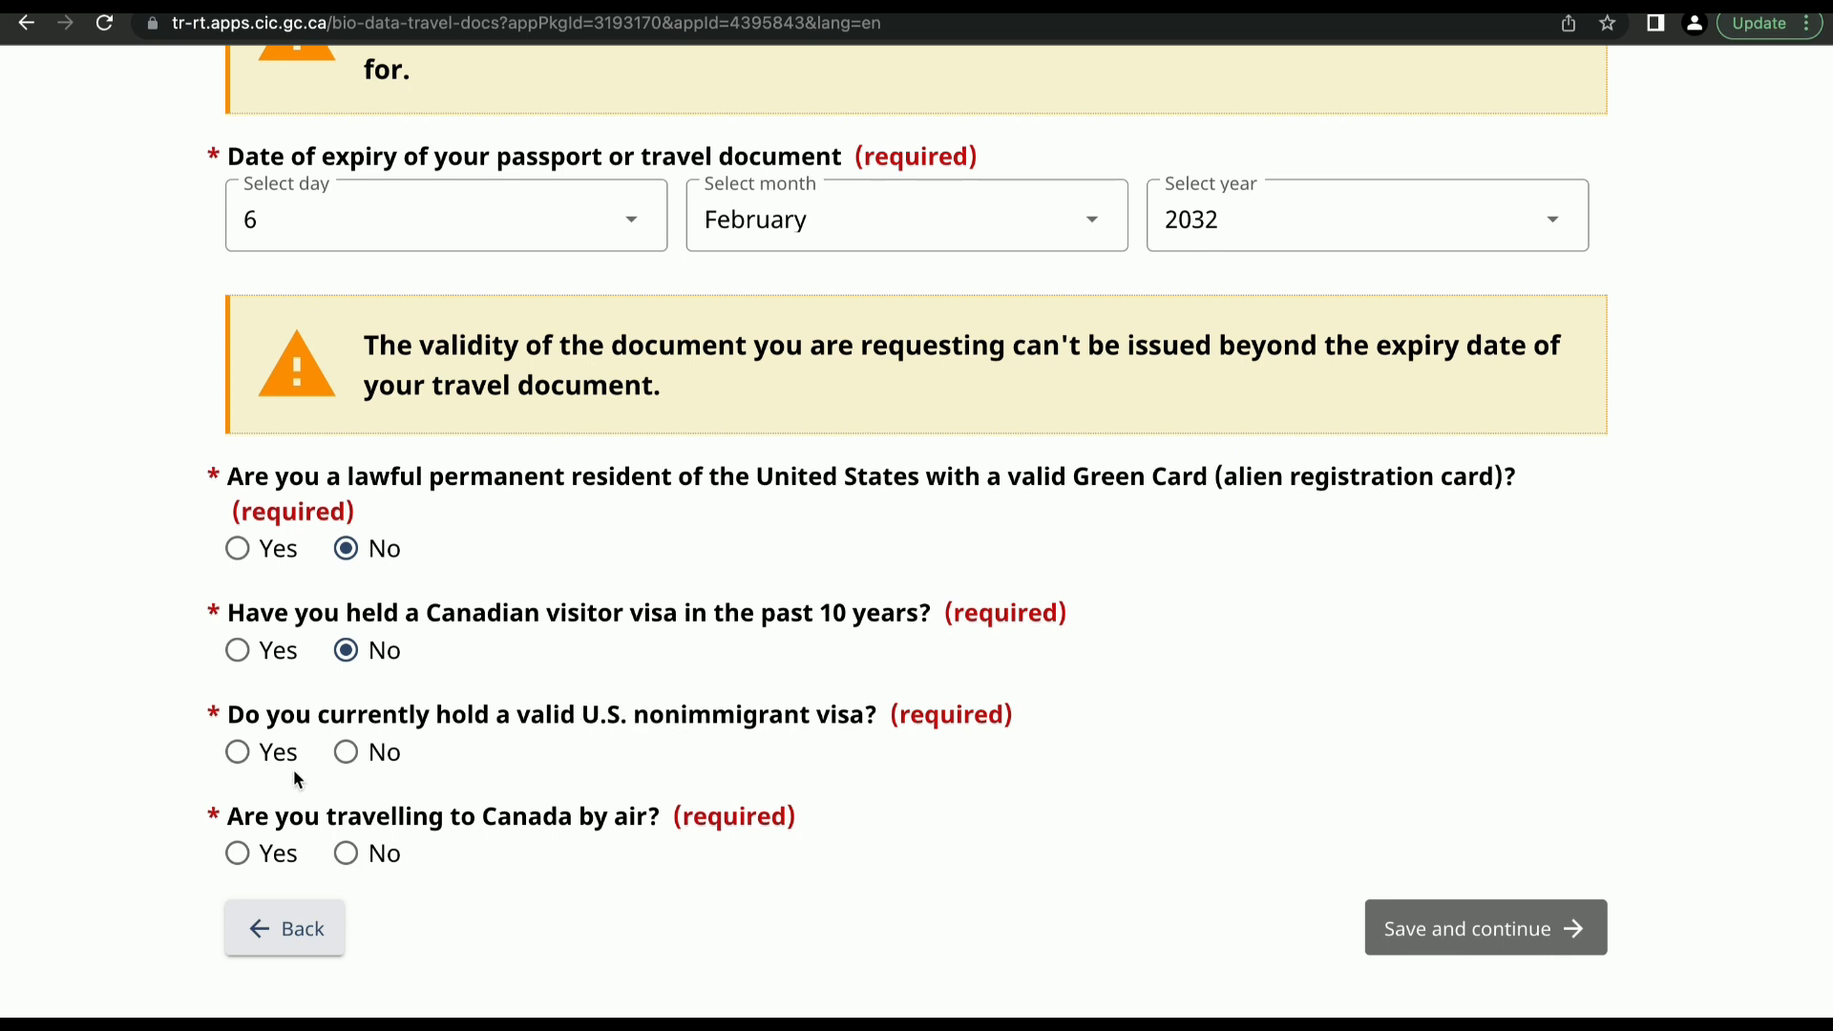
pyautogui.click(265, 767)
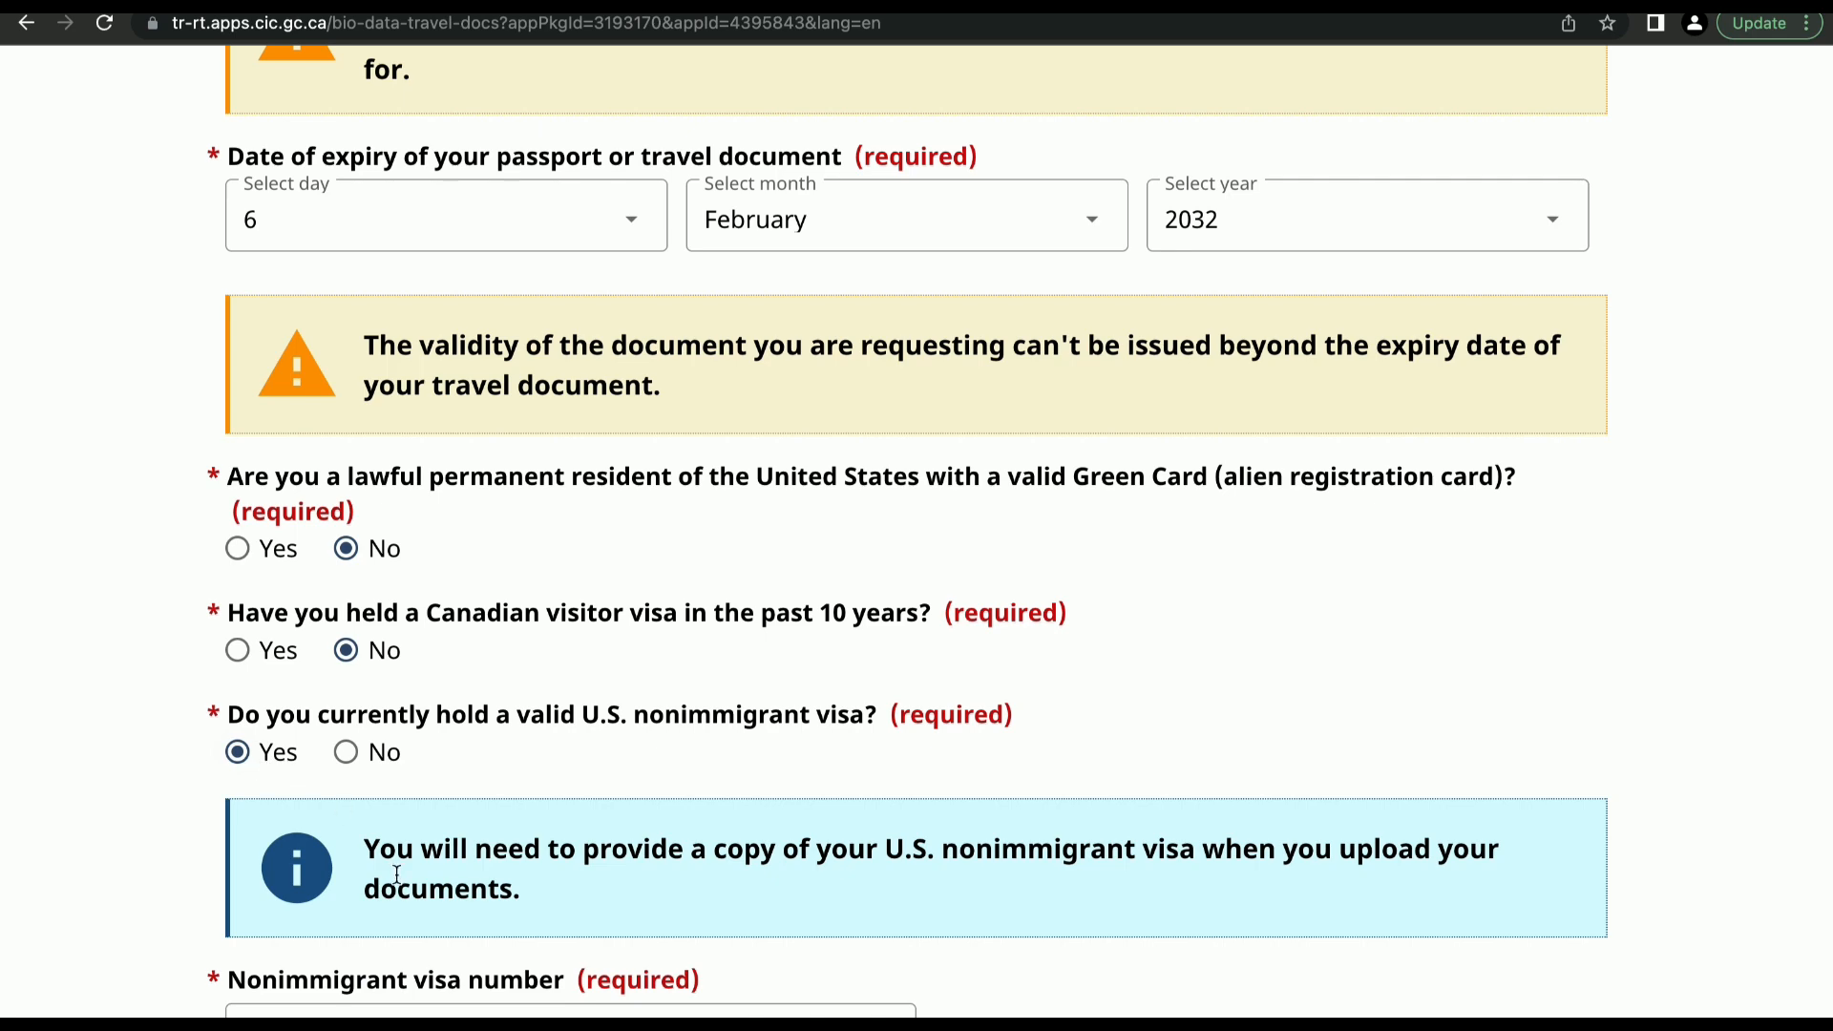
pyautogui.scroll(-3, 399, 751)
pyautogui.scroll(-3, 375, 949)
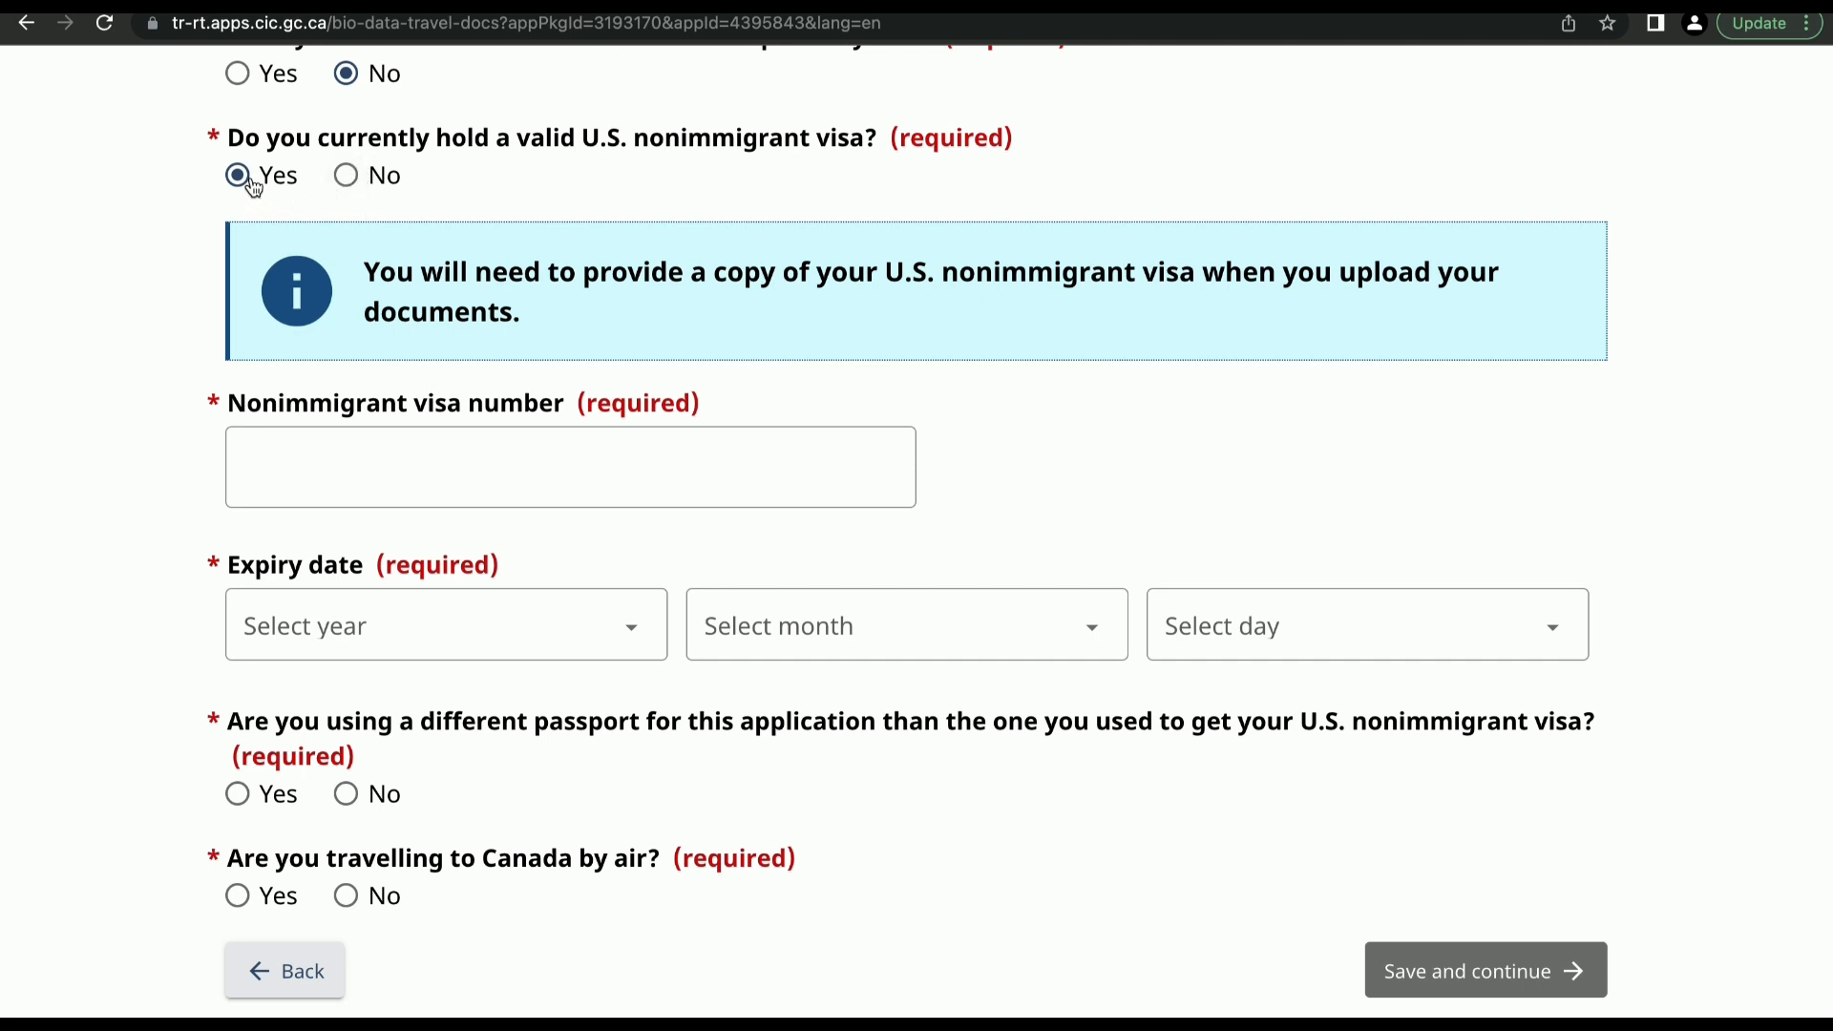
# Enter the U.S. visa number with an expiry date of 5 February 2031
pyautogui.click(344, 461)
pyautogui.click(344, 461)
pyautogui.write('12334567')
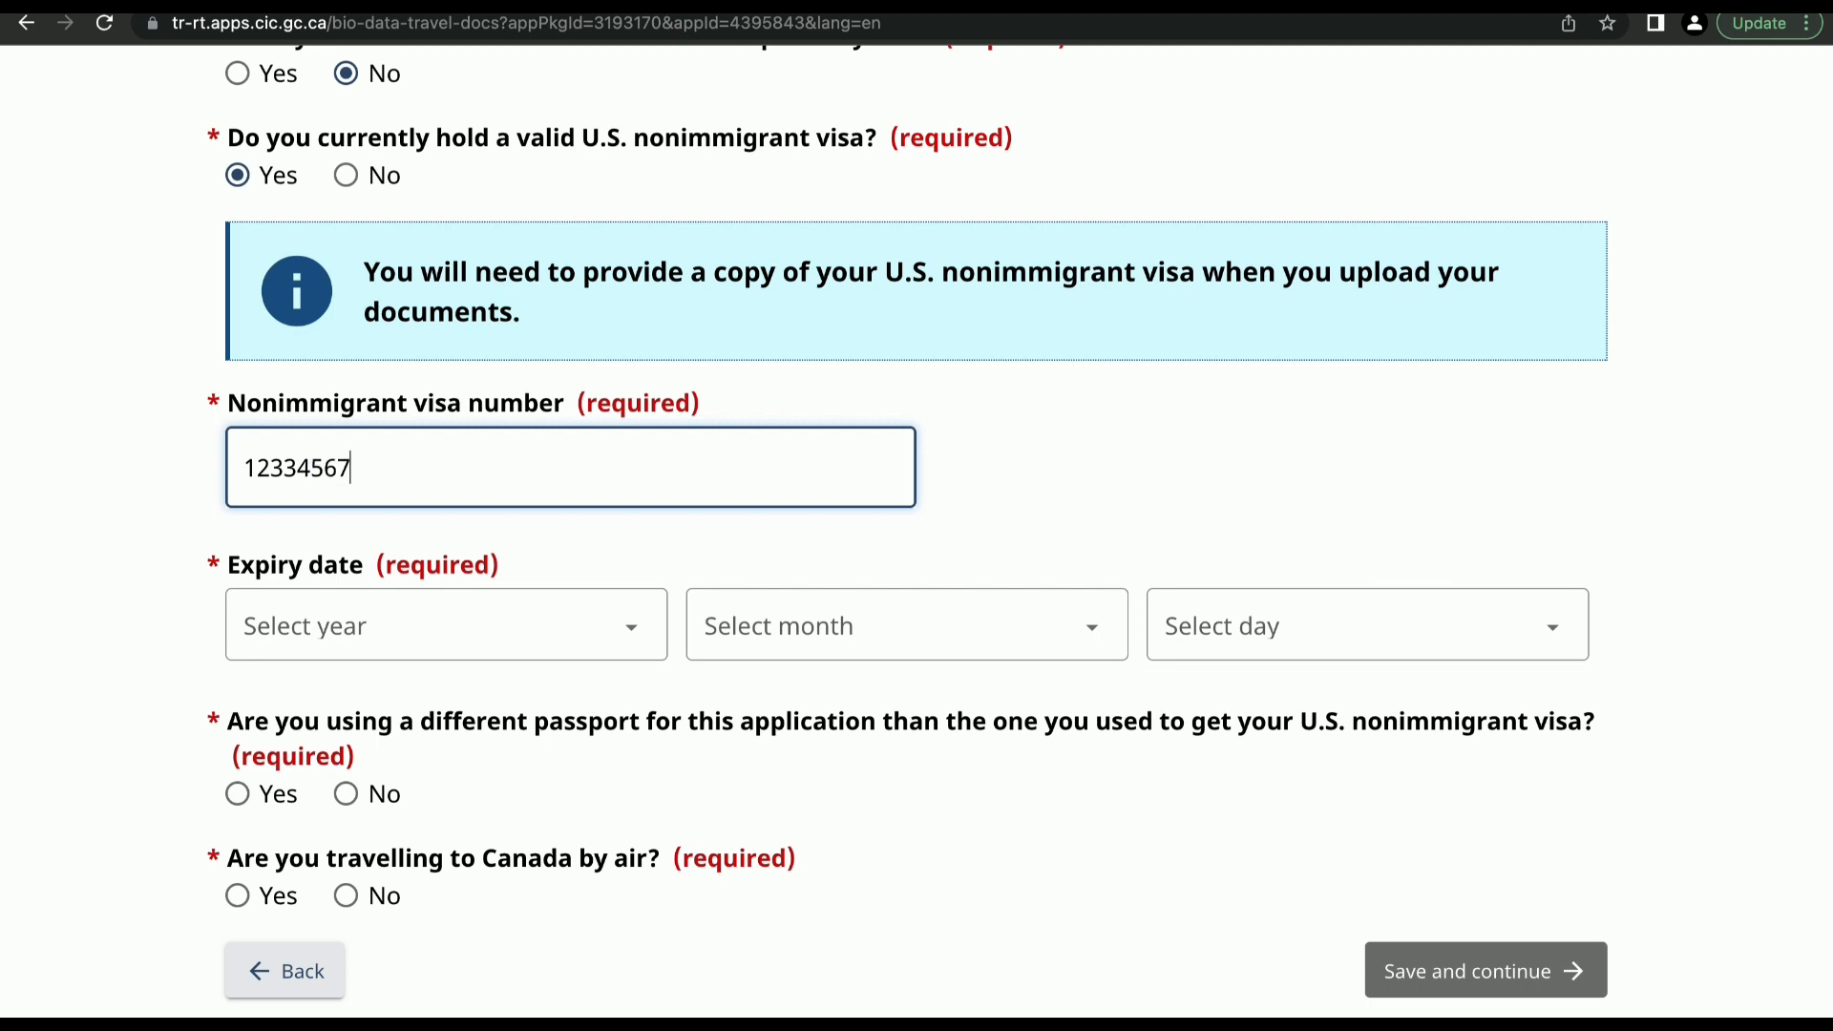
pyautogui.click(281, 629)
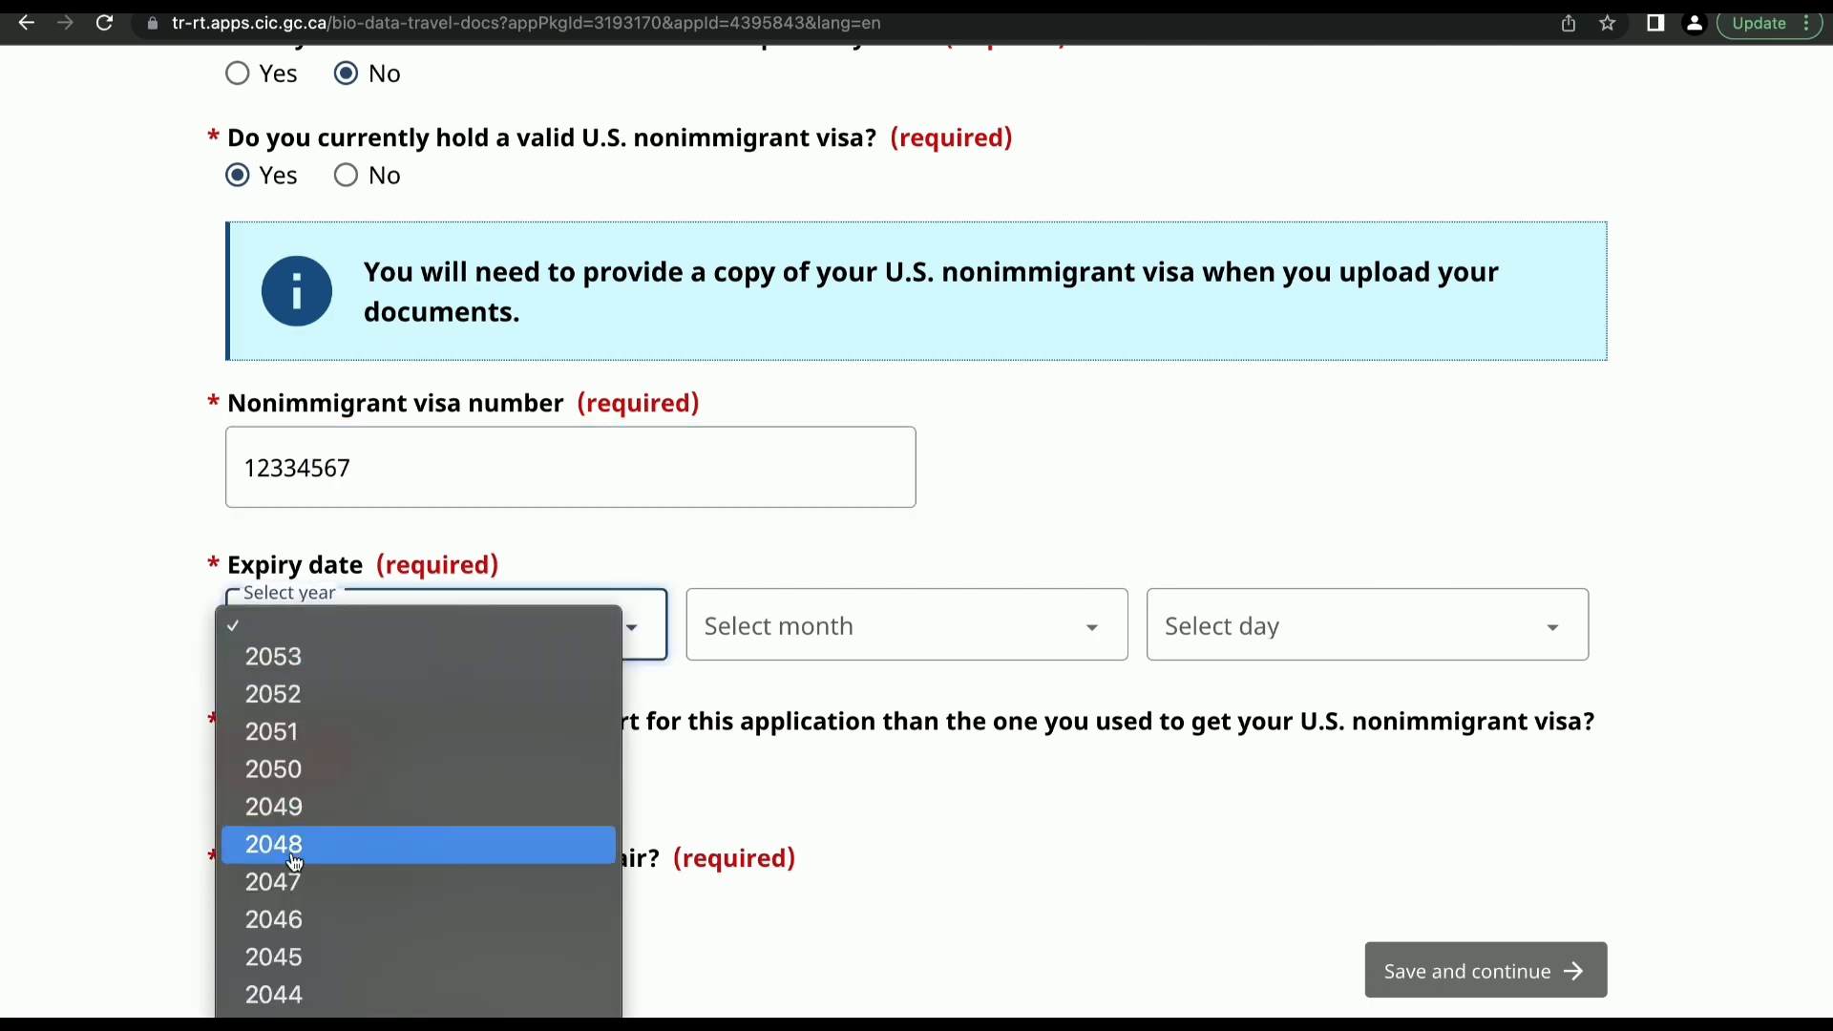
pyautogui.scroll(-1, 295, 862)
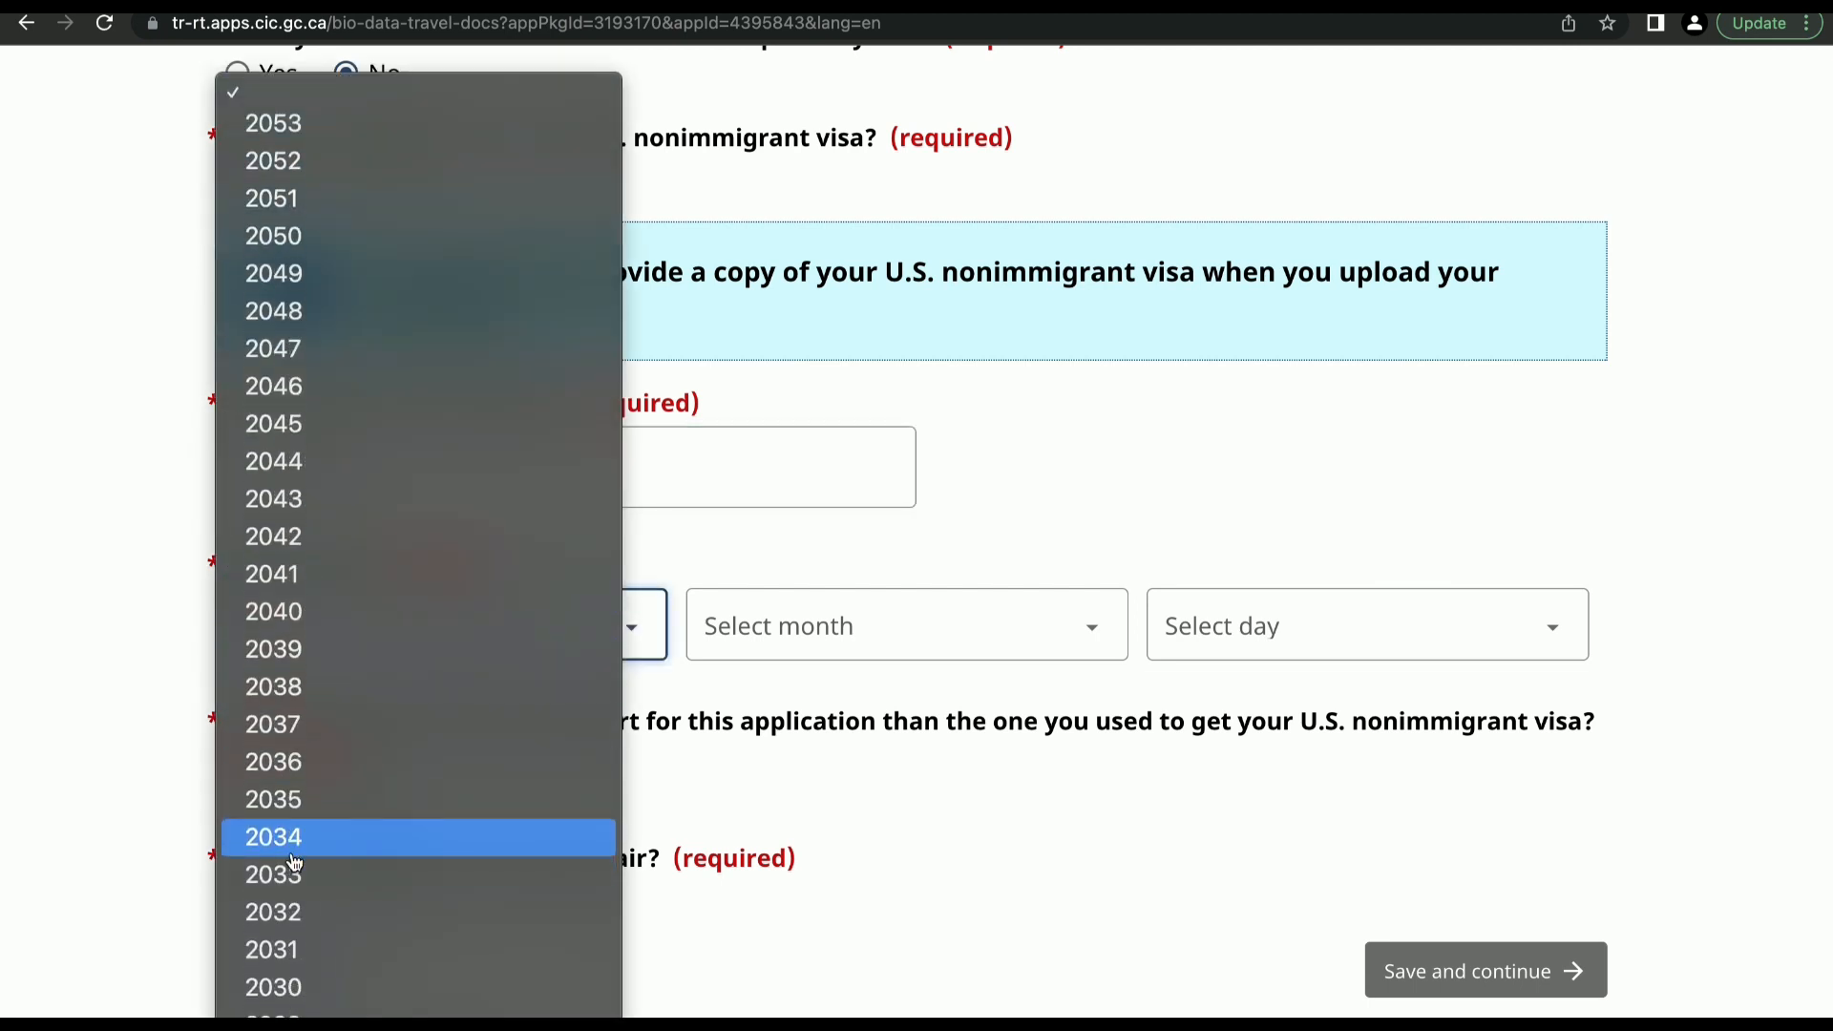
pyautogui.click(312, 958)
pyautogui.click(811, 635)
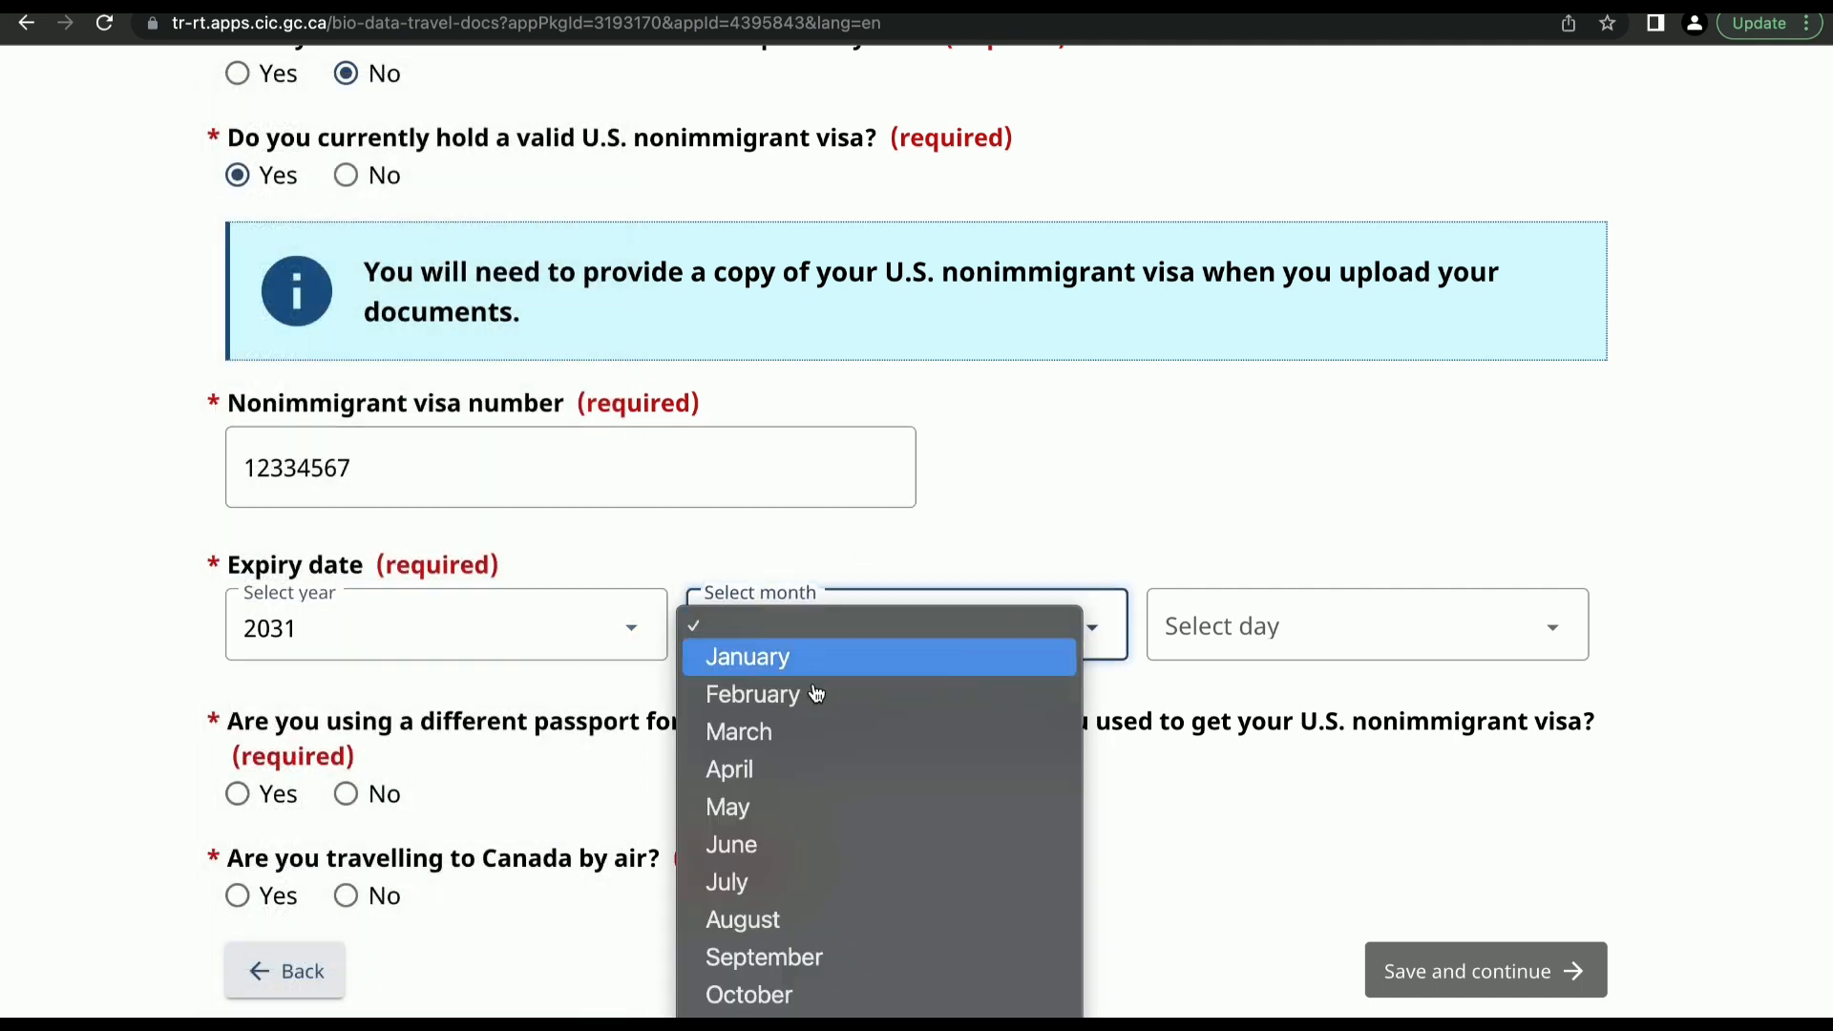
pyautogui.click(797, 718)
pyautogui.click(1160, 627)
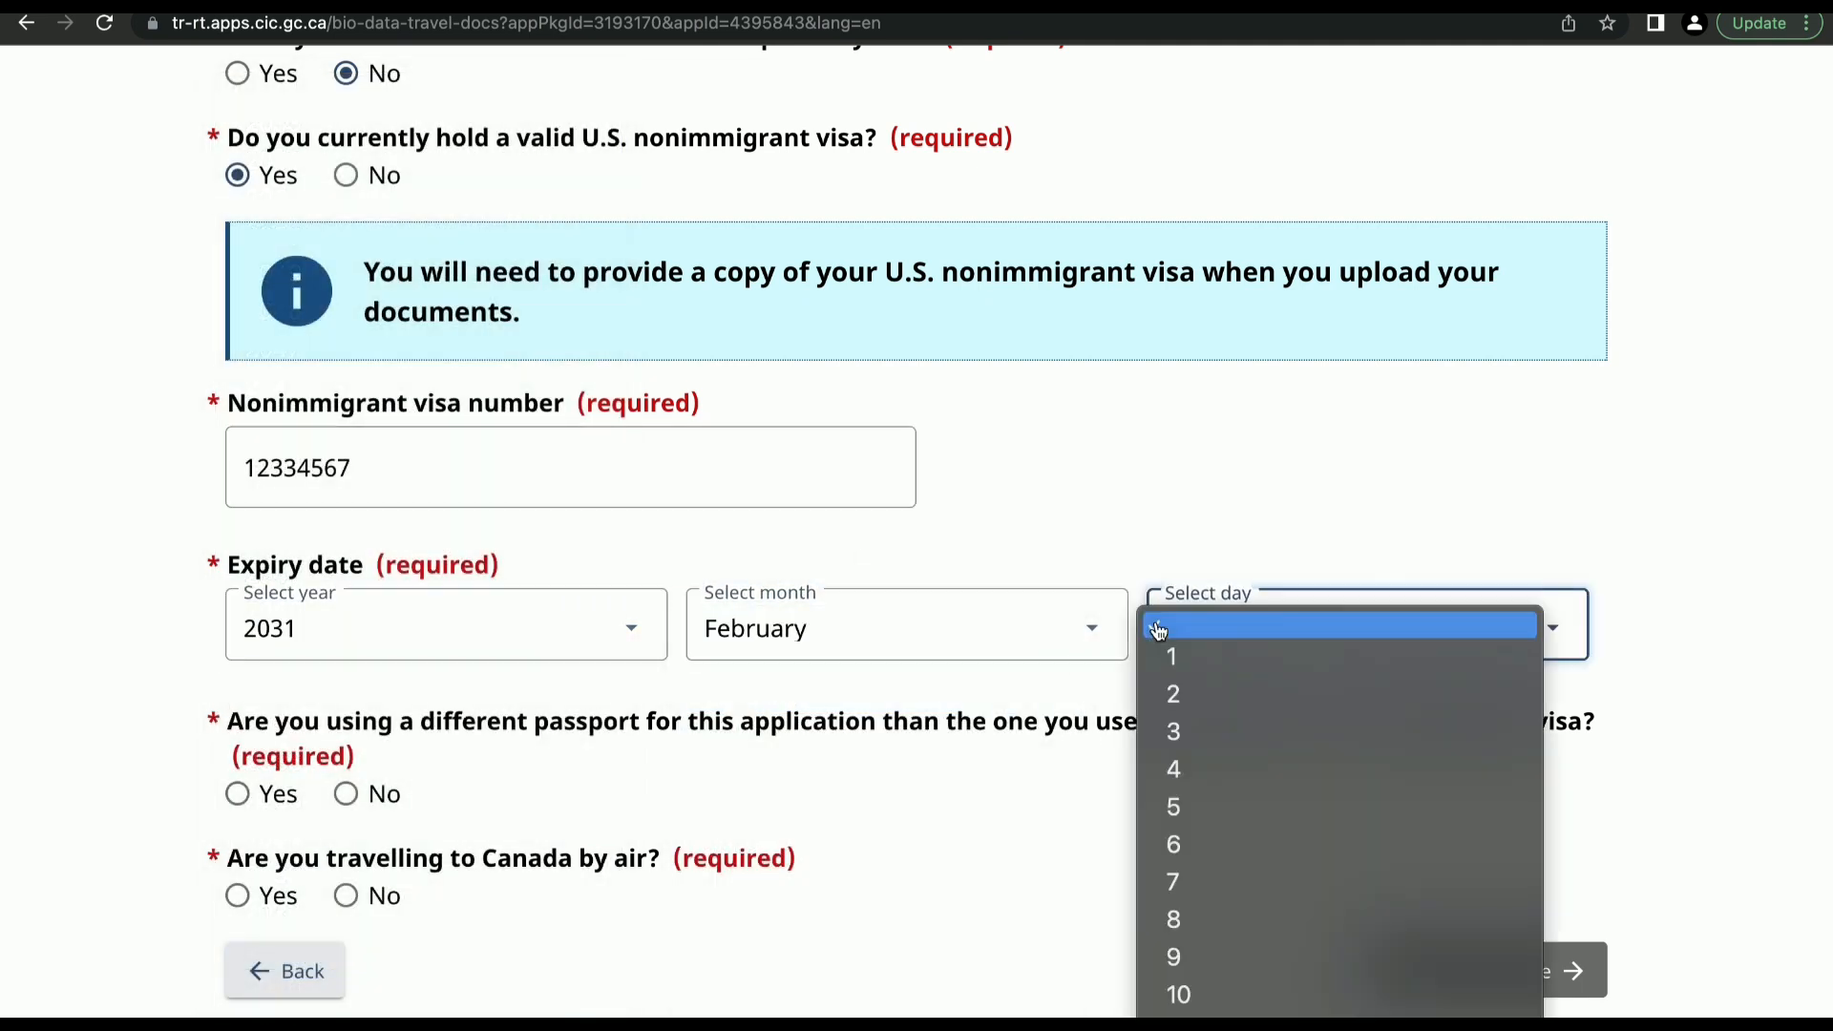
pyautogui.click(1195, 816)
# Answer No to using a different passport and Yes to travelling by air, then save
pyautogui.scroll(-2, 254, 722)
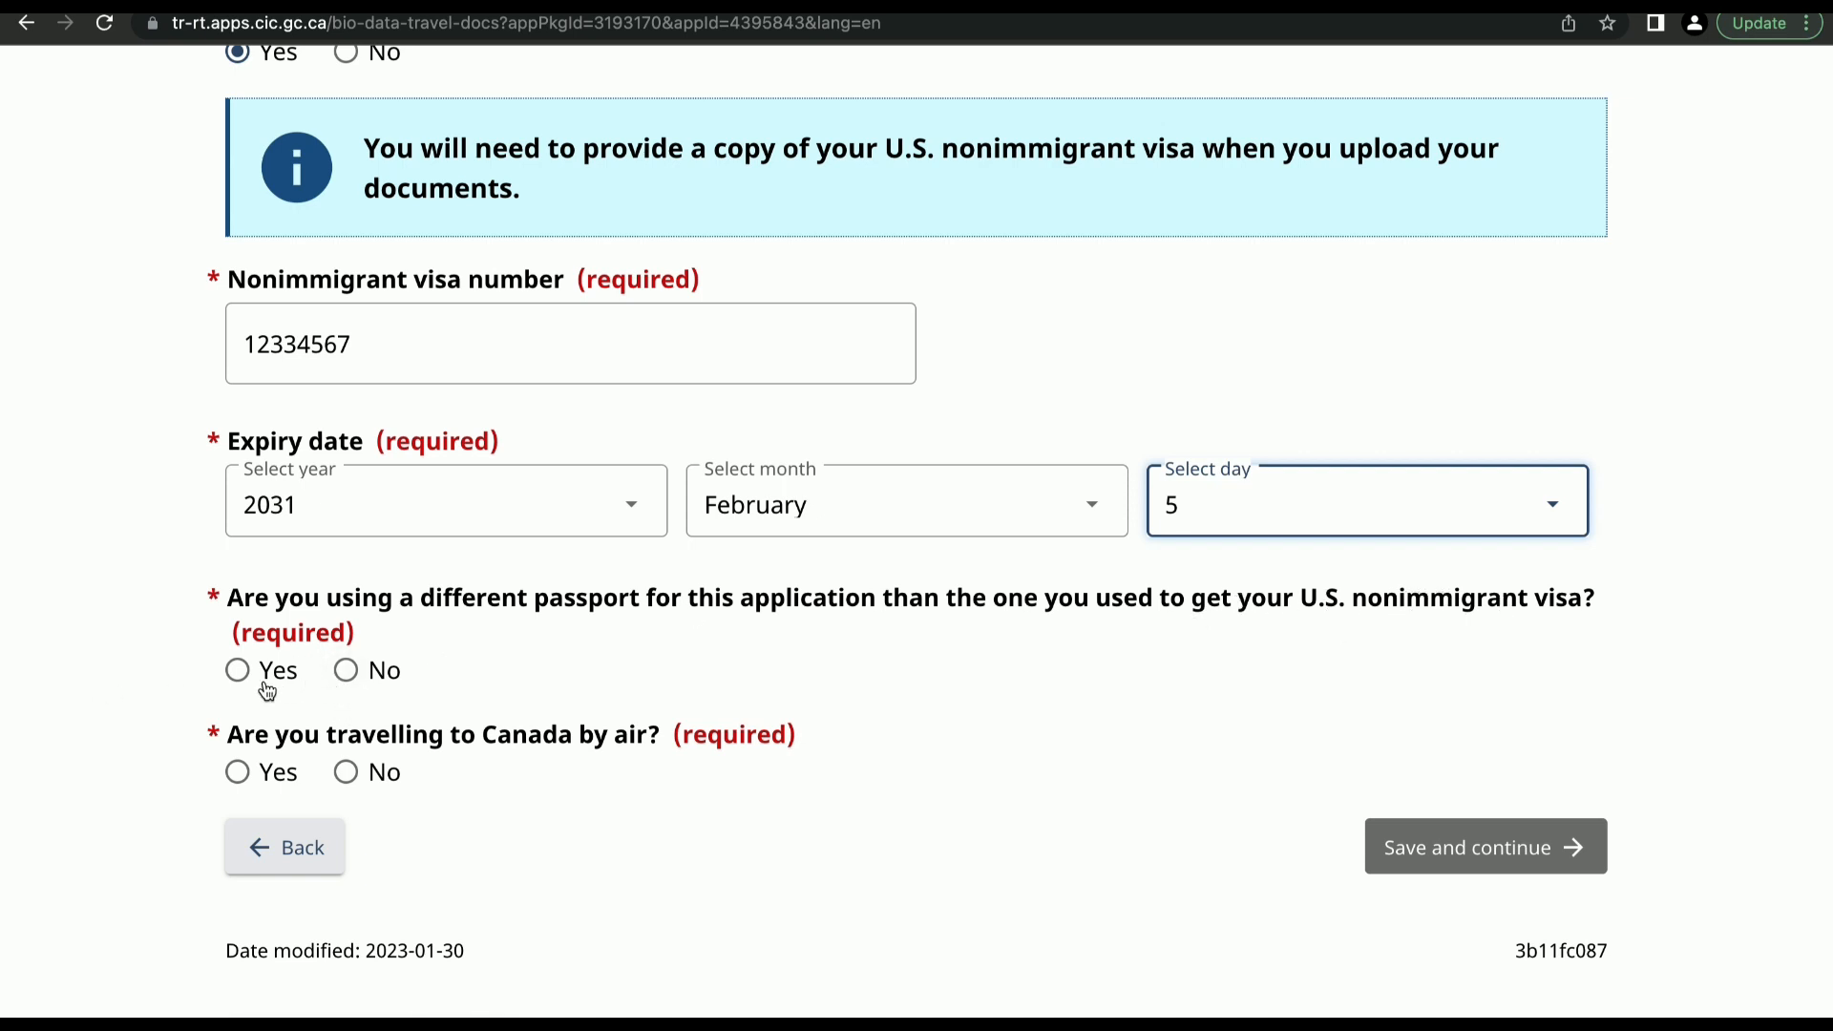
pyautogui.click(362, 678)
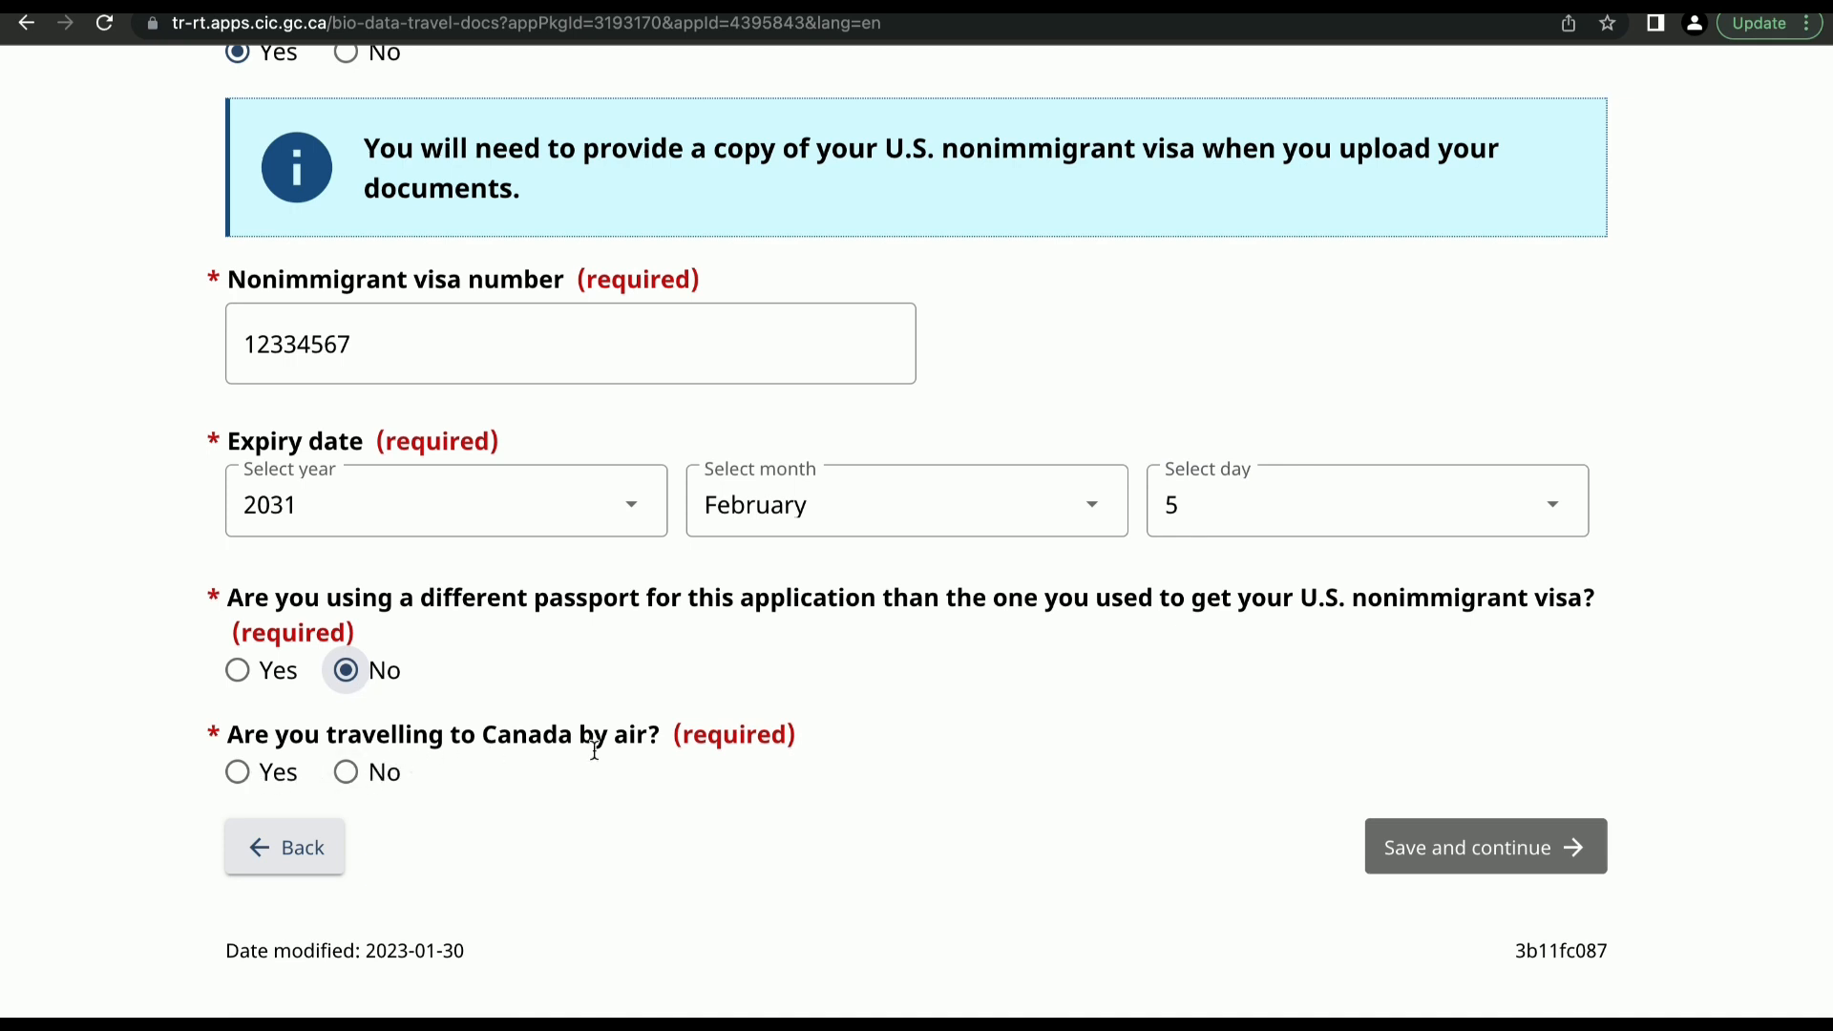
pyautogui.click(239, 781)
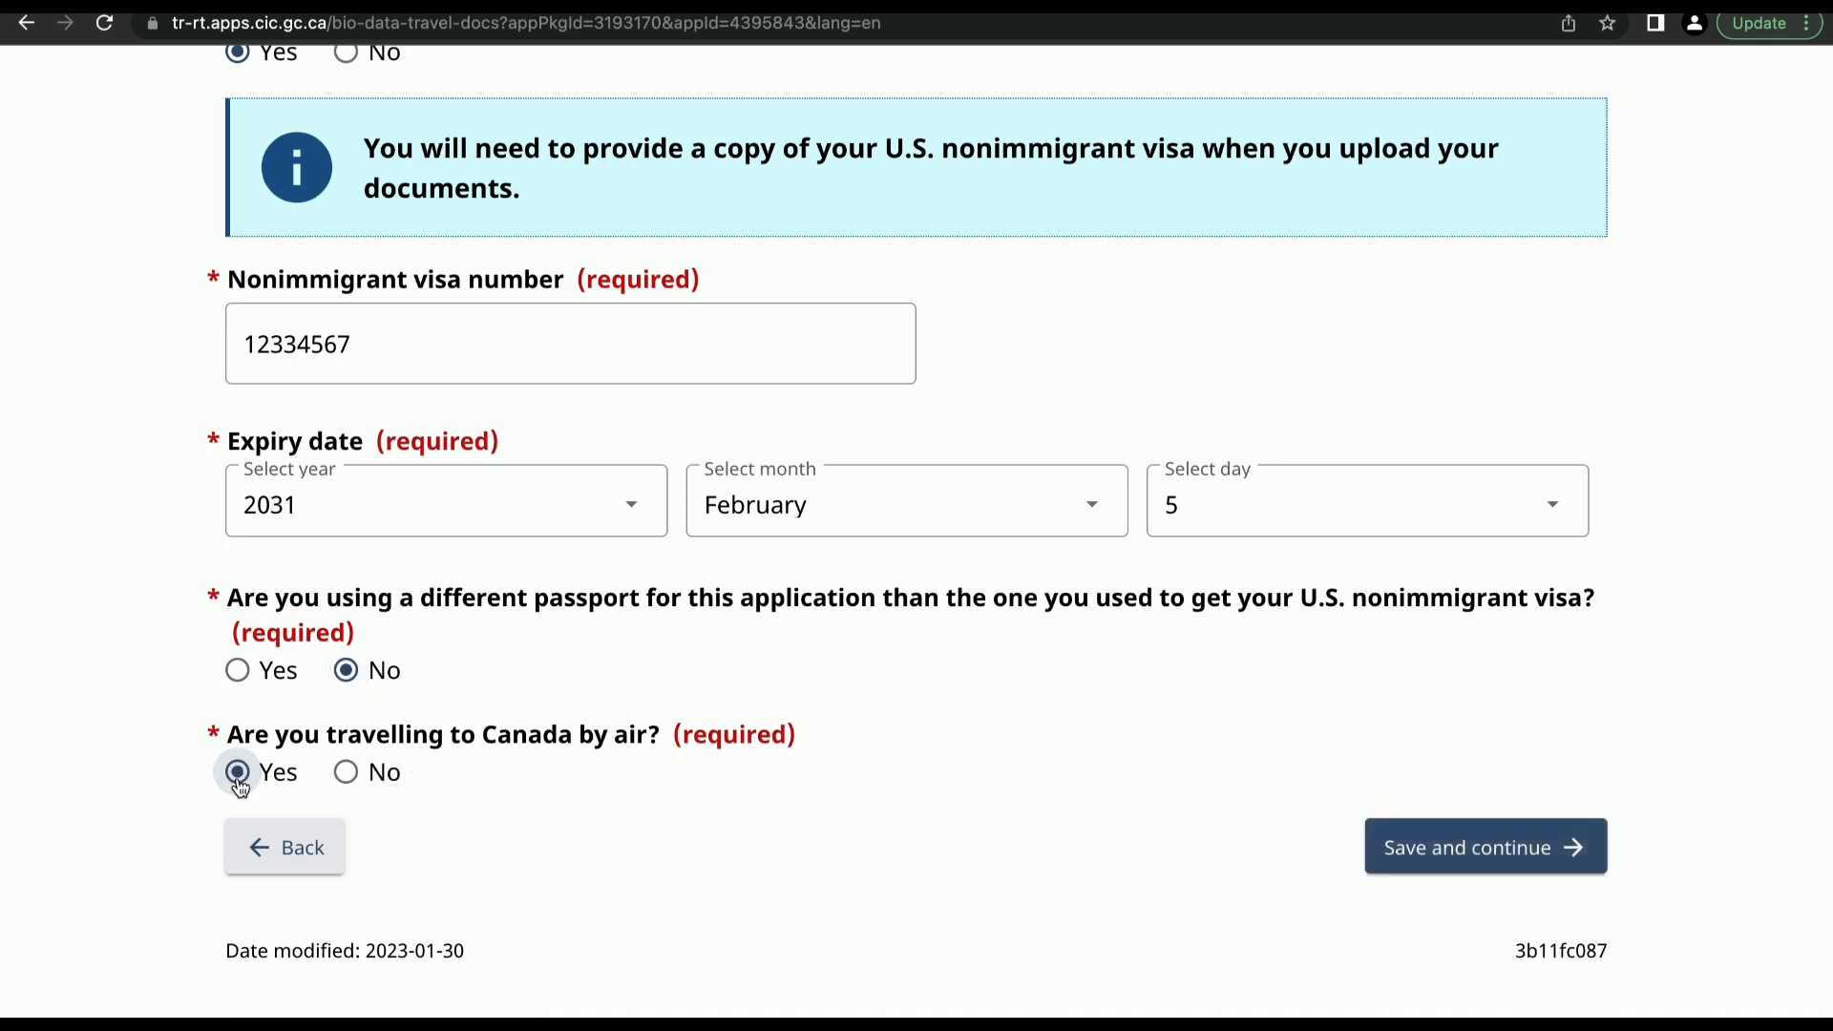
pyautogui.click(1434, 845)
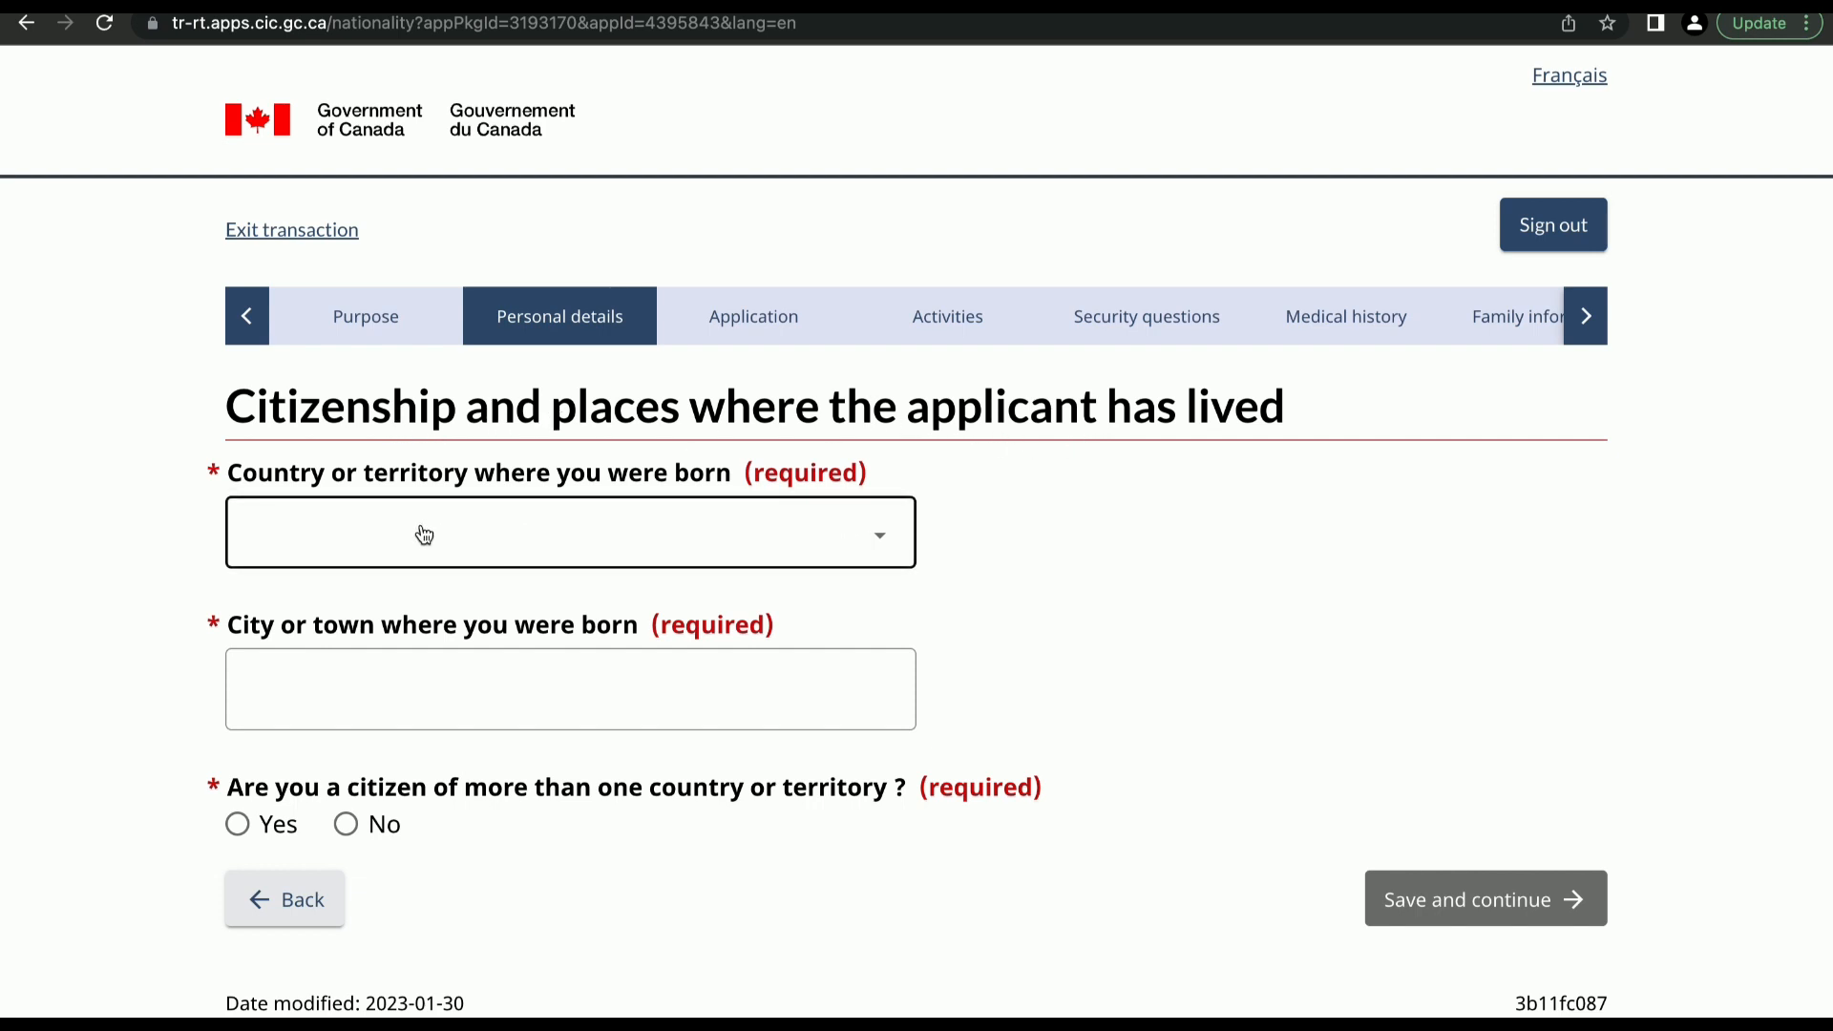
# Set the country of birth to India and the city of birth to Mumbai
pyautogui.click(424, 534)
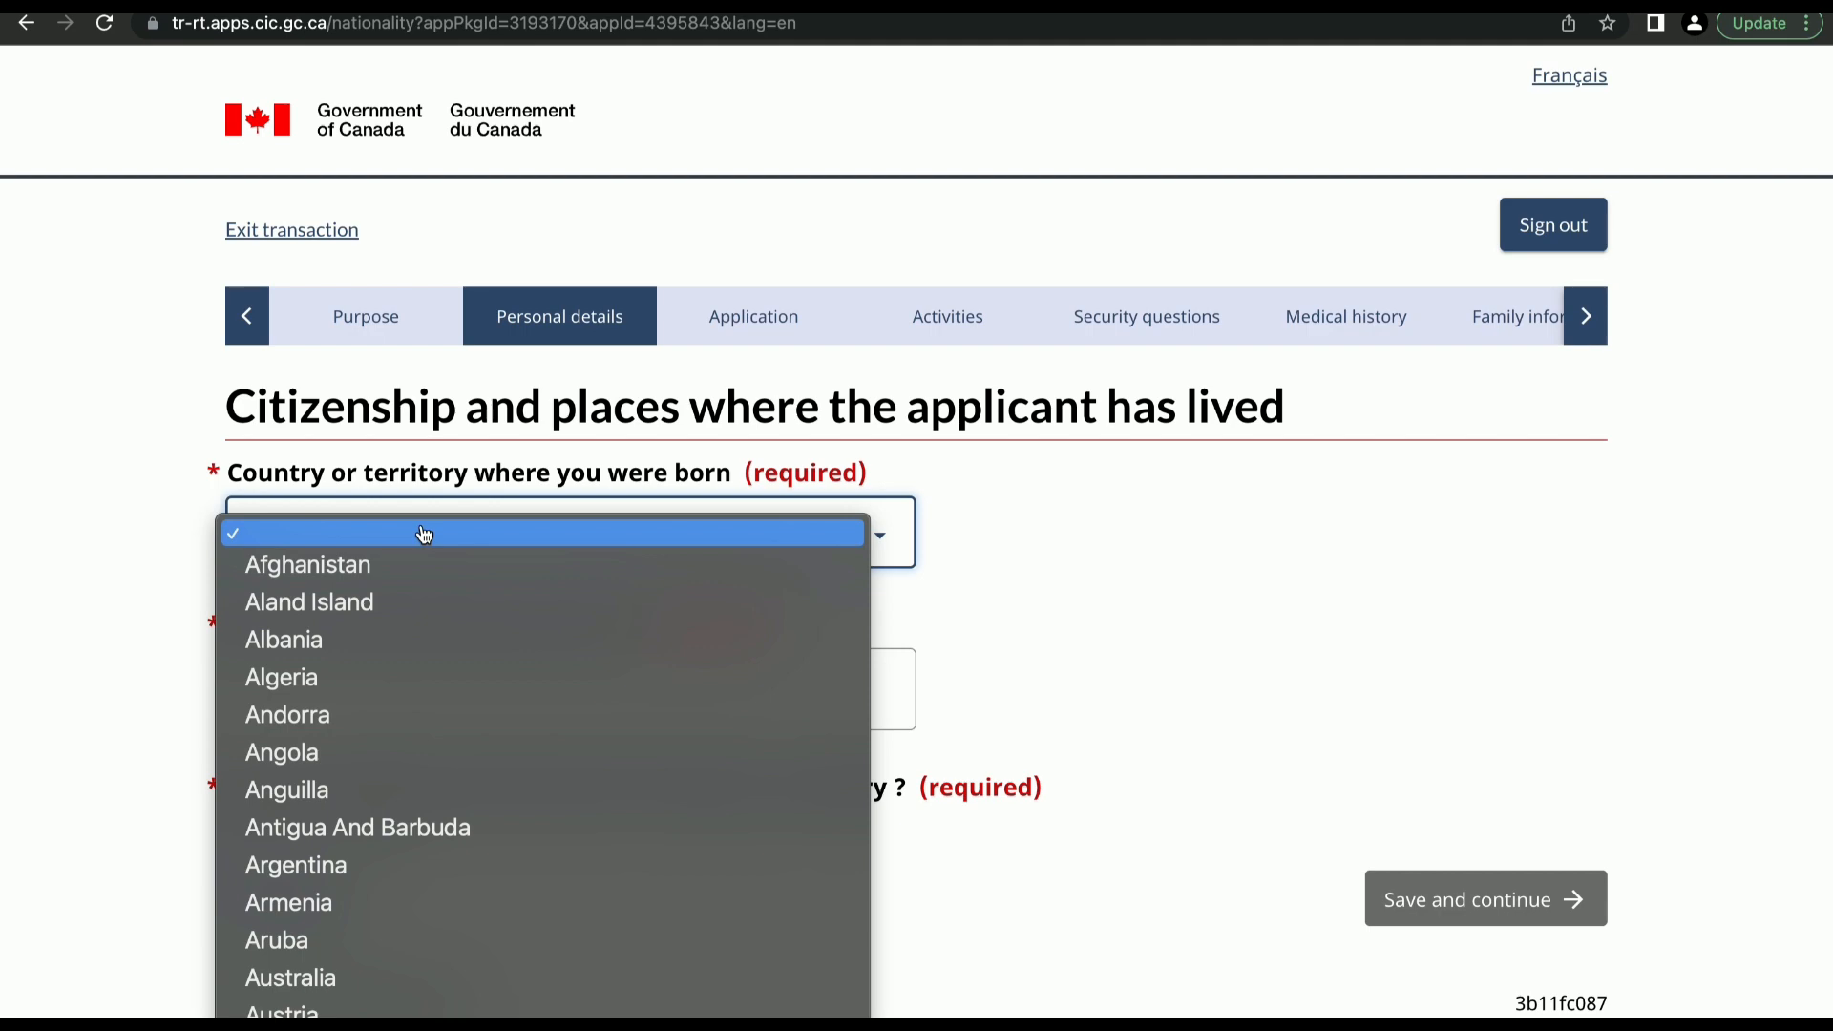
pyautogui.scroll(-15, 424, 533)
pyautogui.press('Return')
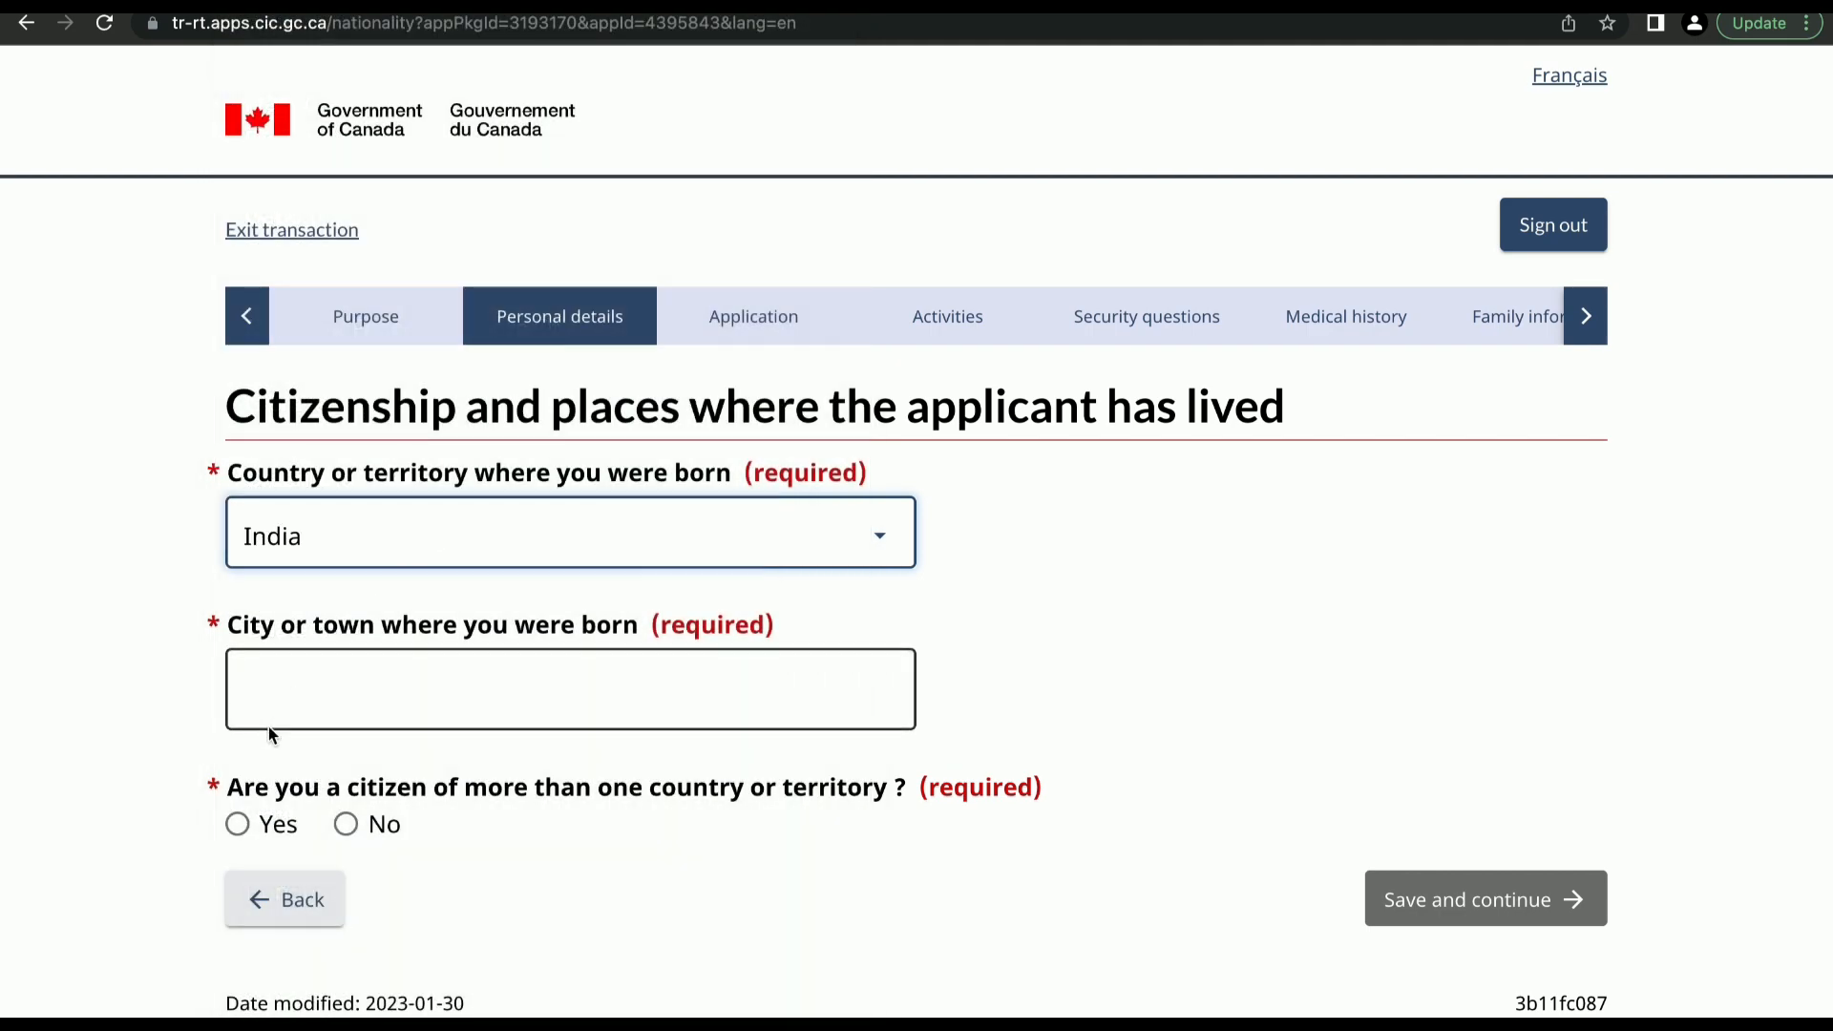
pyautogui.click(300, 696)
pyautogui.write('Mumbai')
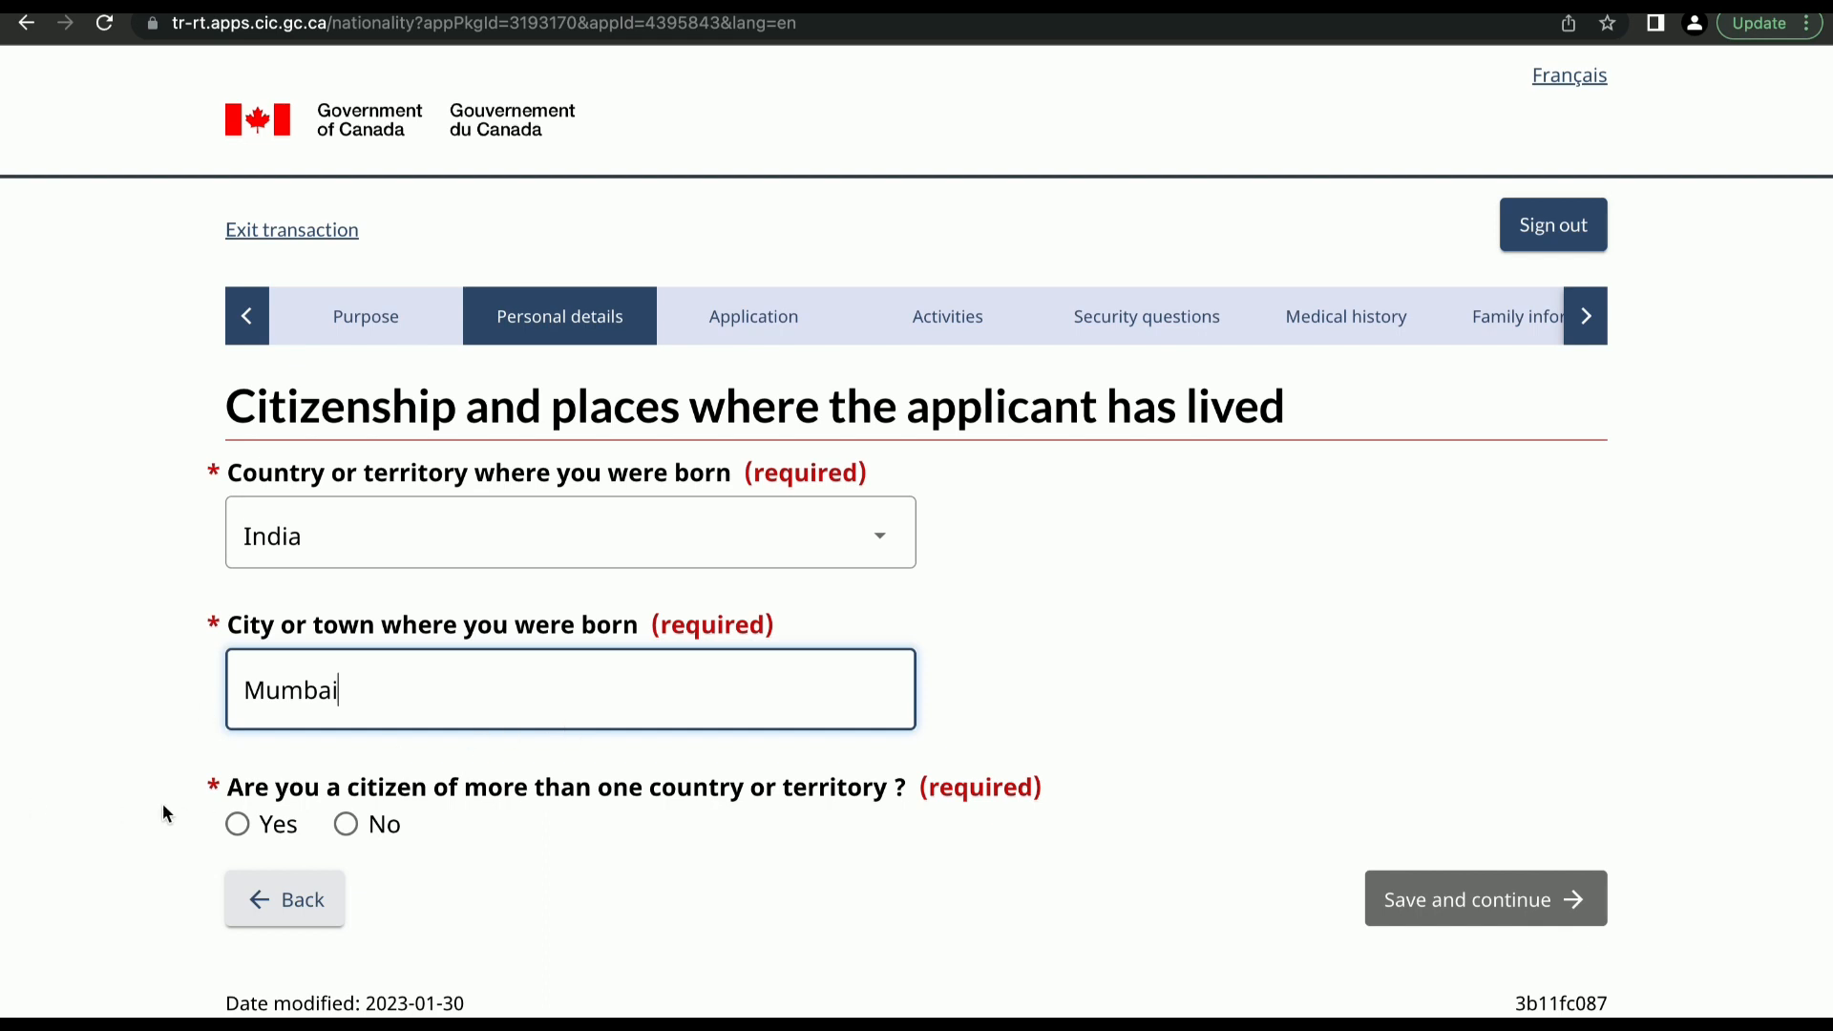
pyautogui.scroll(-2, 280, 752)
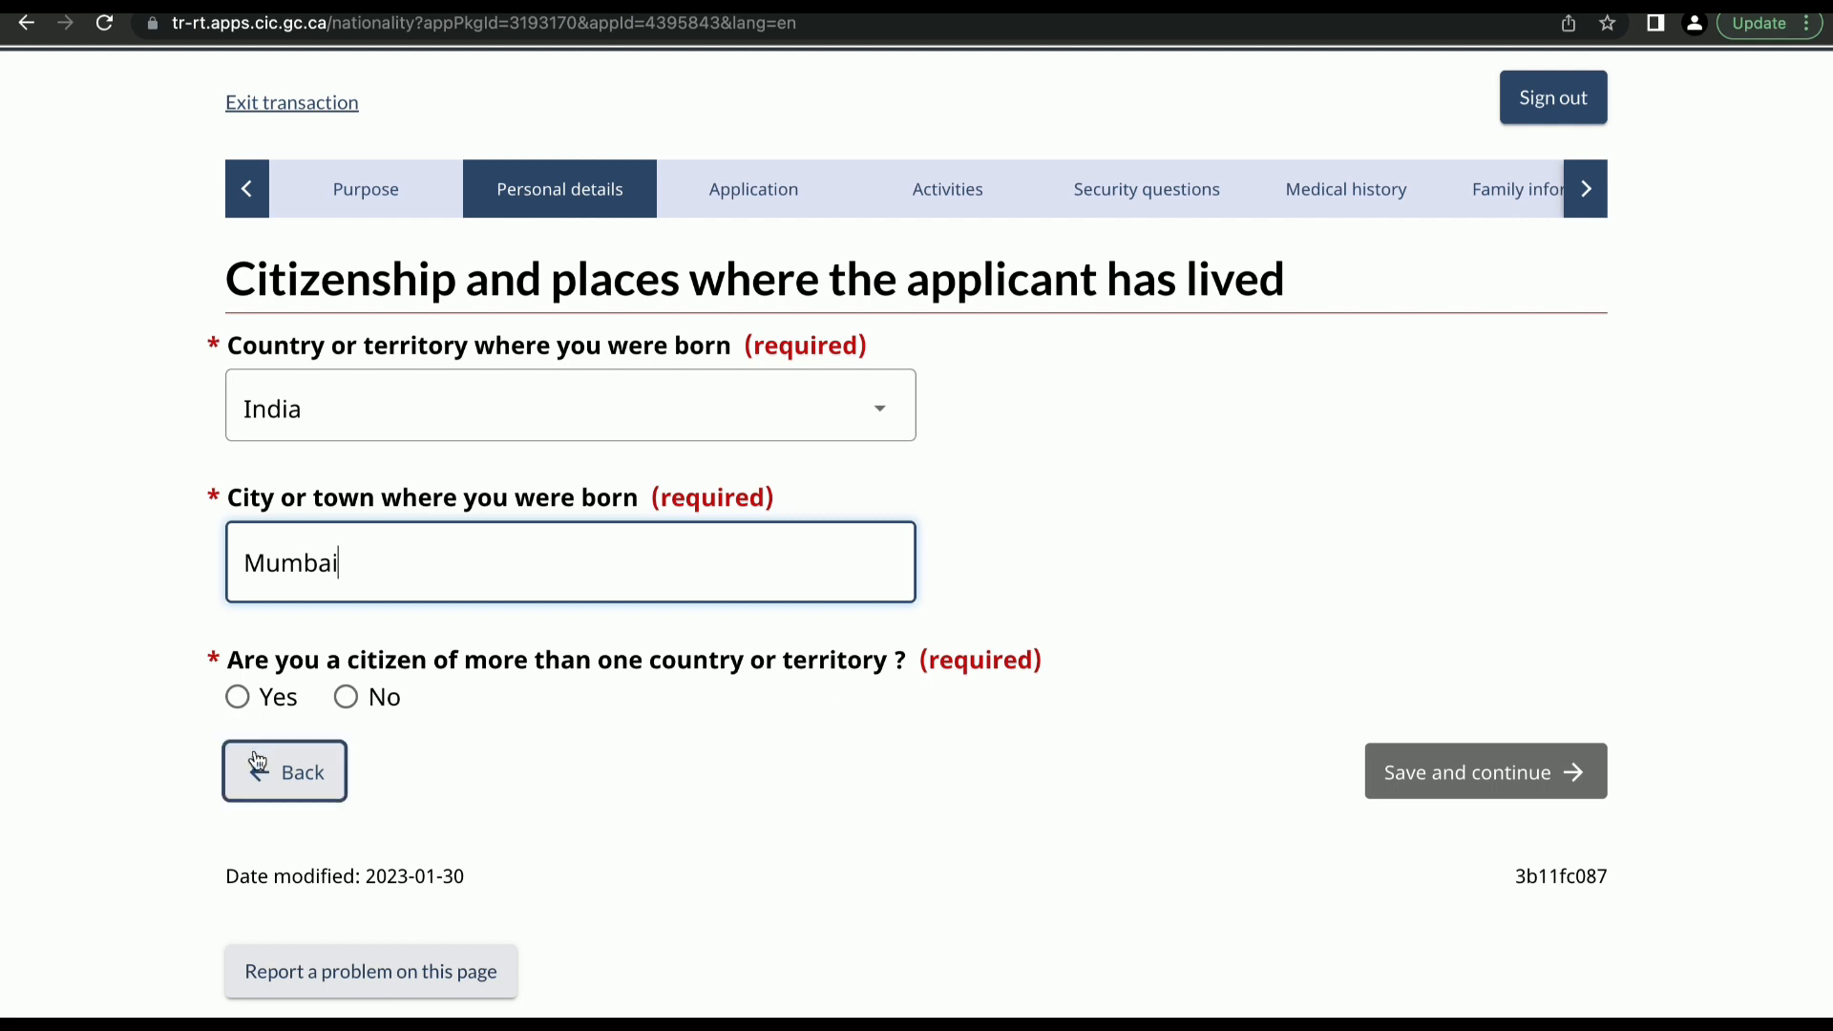
# Declare a single Indian citizenship held since birth and save the page
pyautogui.click(346, 698)
pyautogui.scroll(-3, 550, 860)
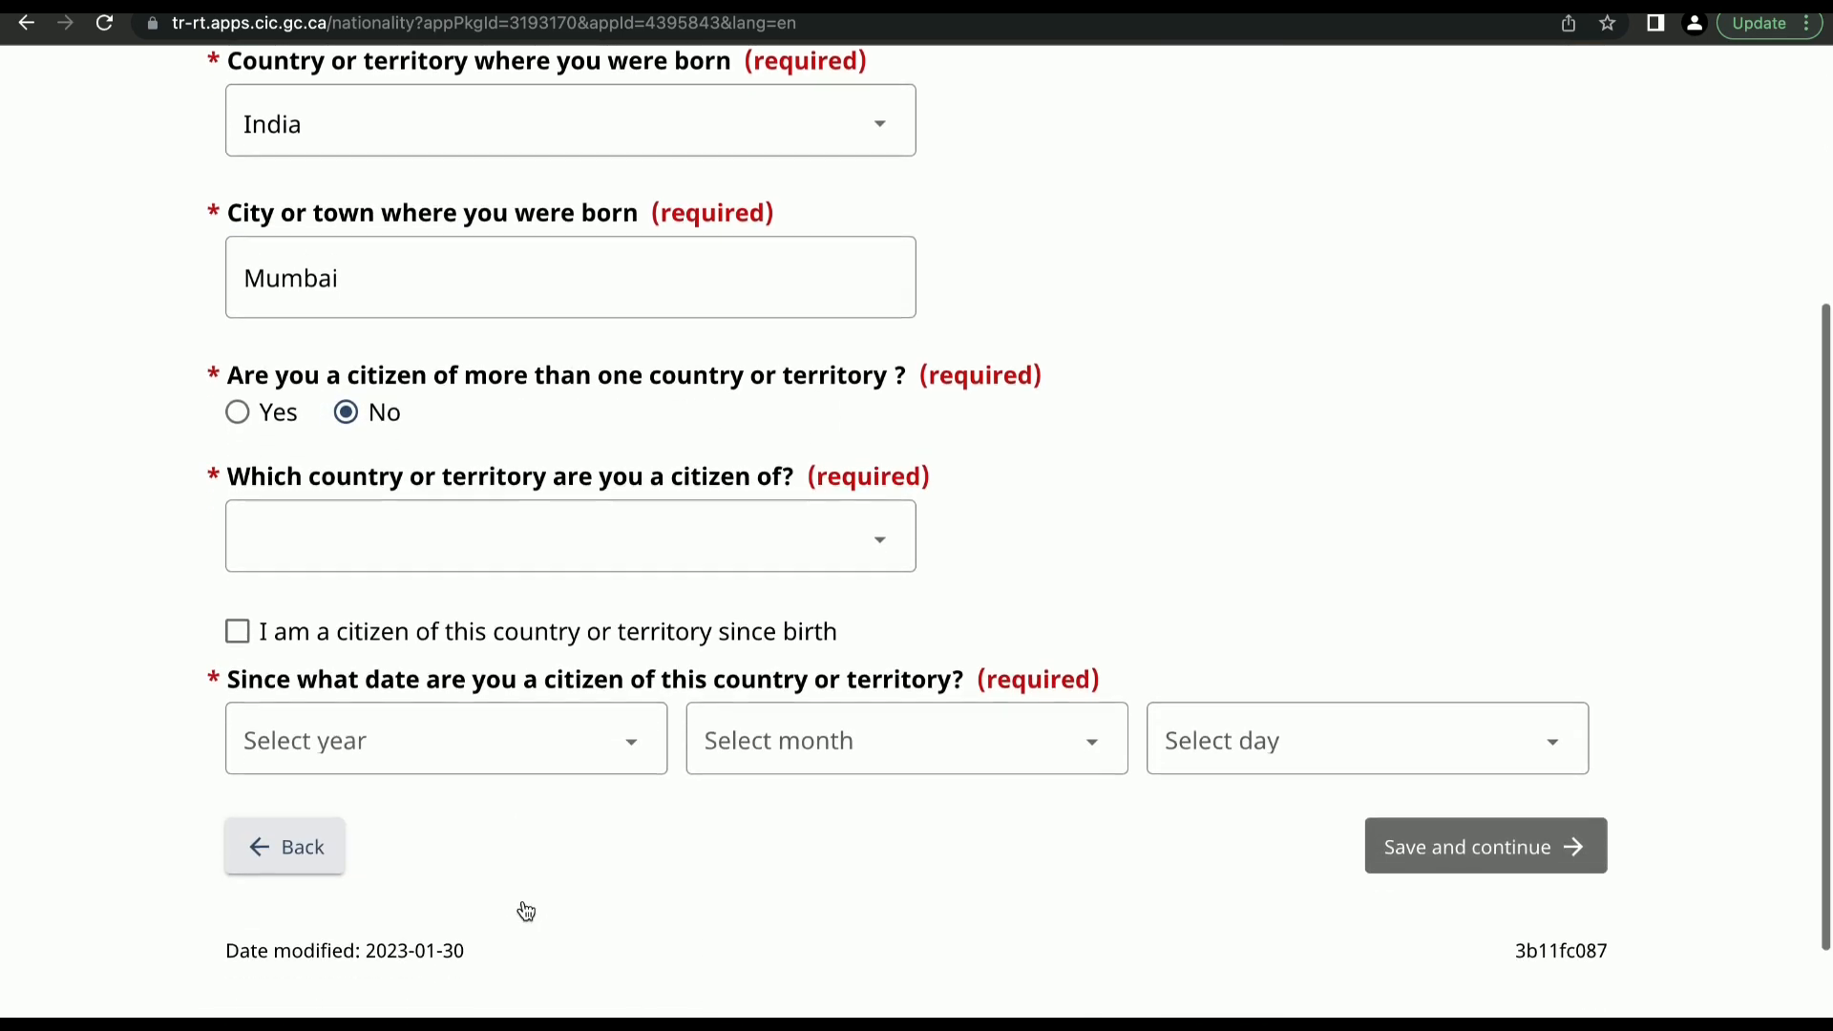
pyautogui.scroll(-1, 400, 510)
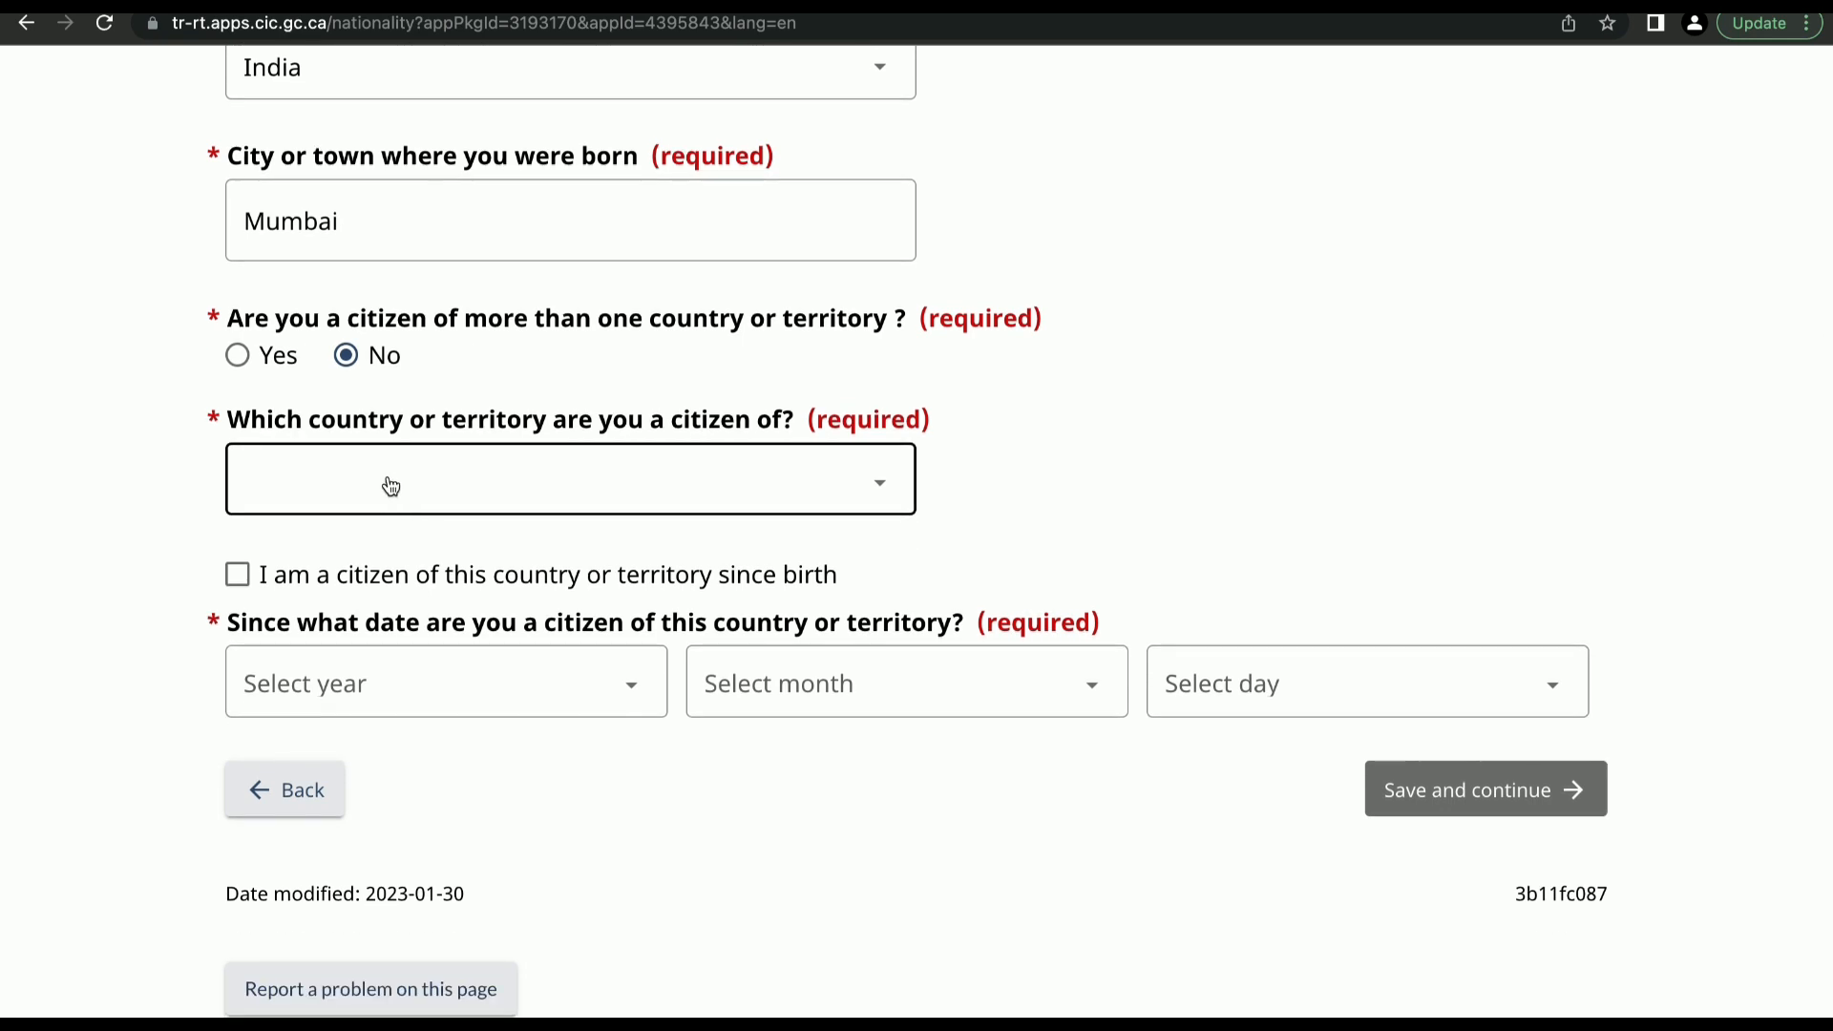
pyautogui.click(390, 487)
pyautogui.scroll(-10, 391, 487)
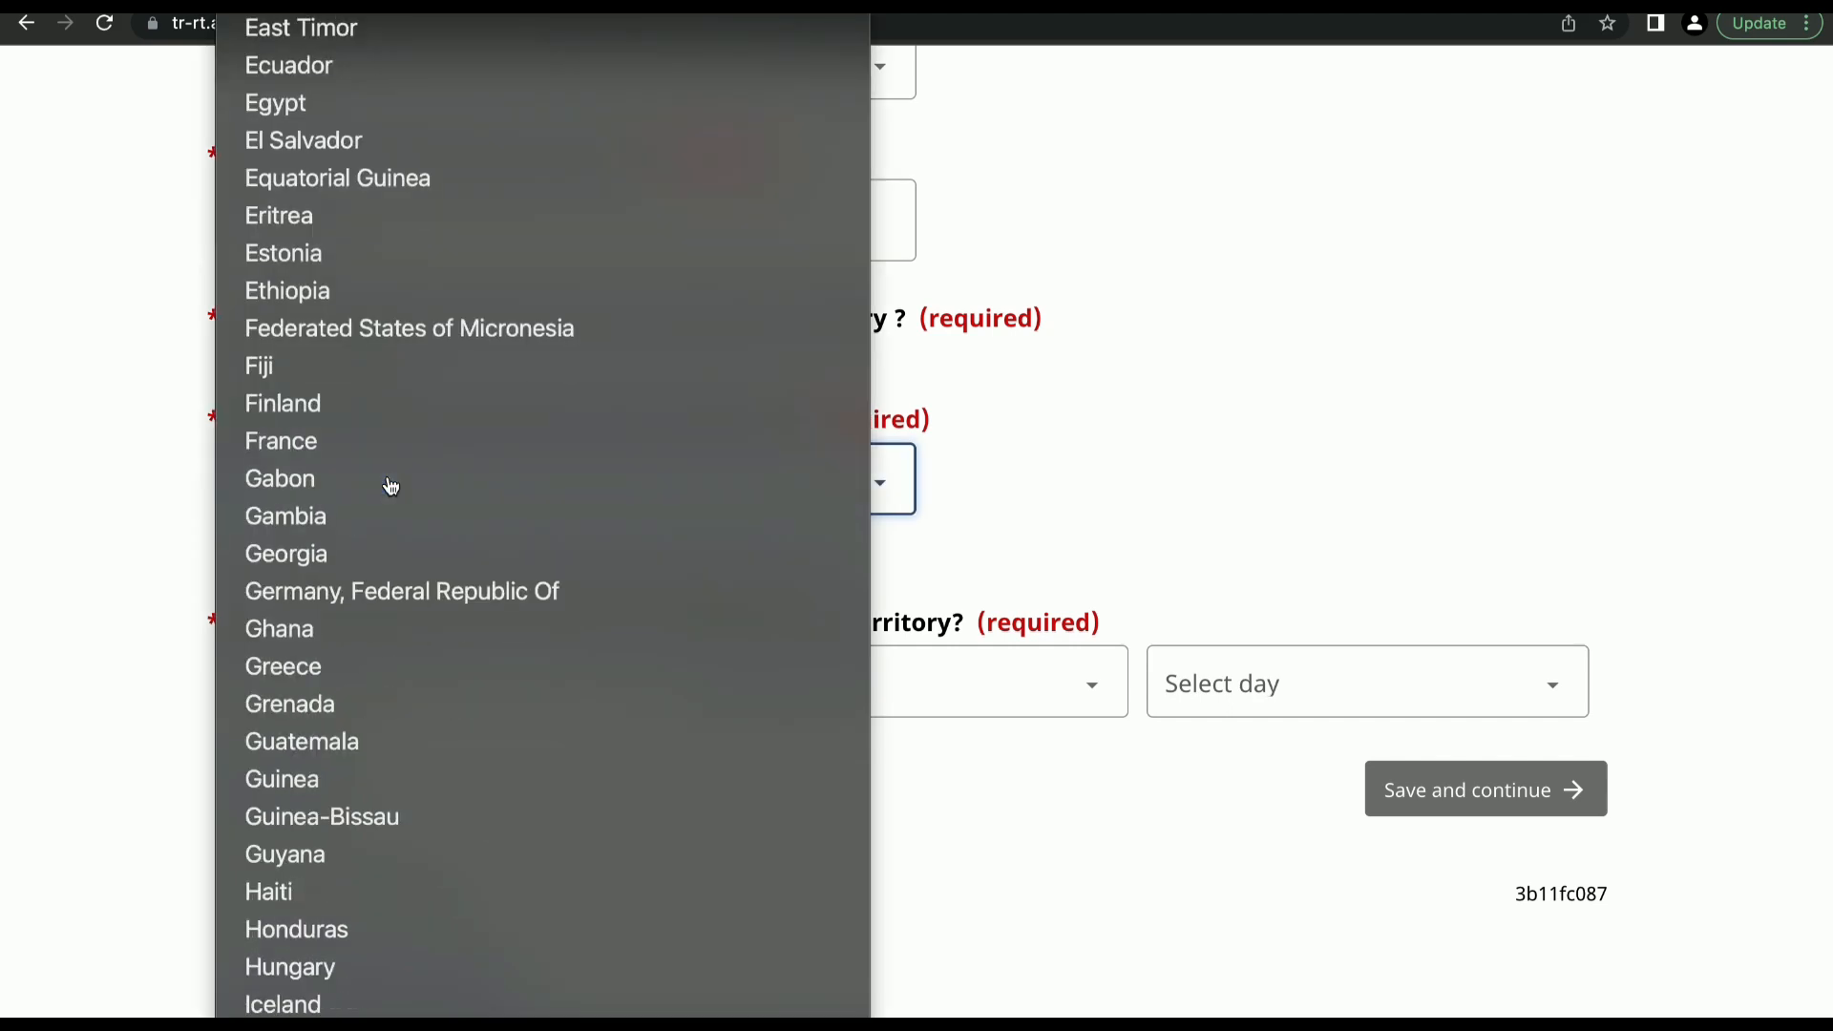
pyautogui.press('Escape')
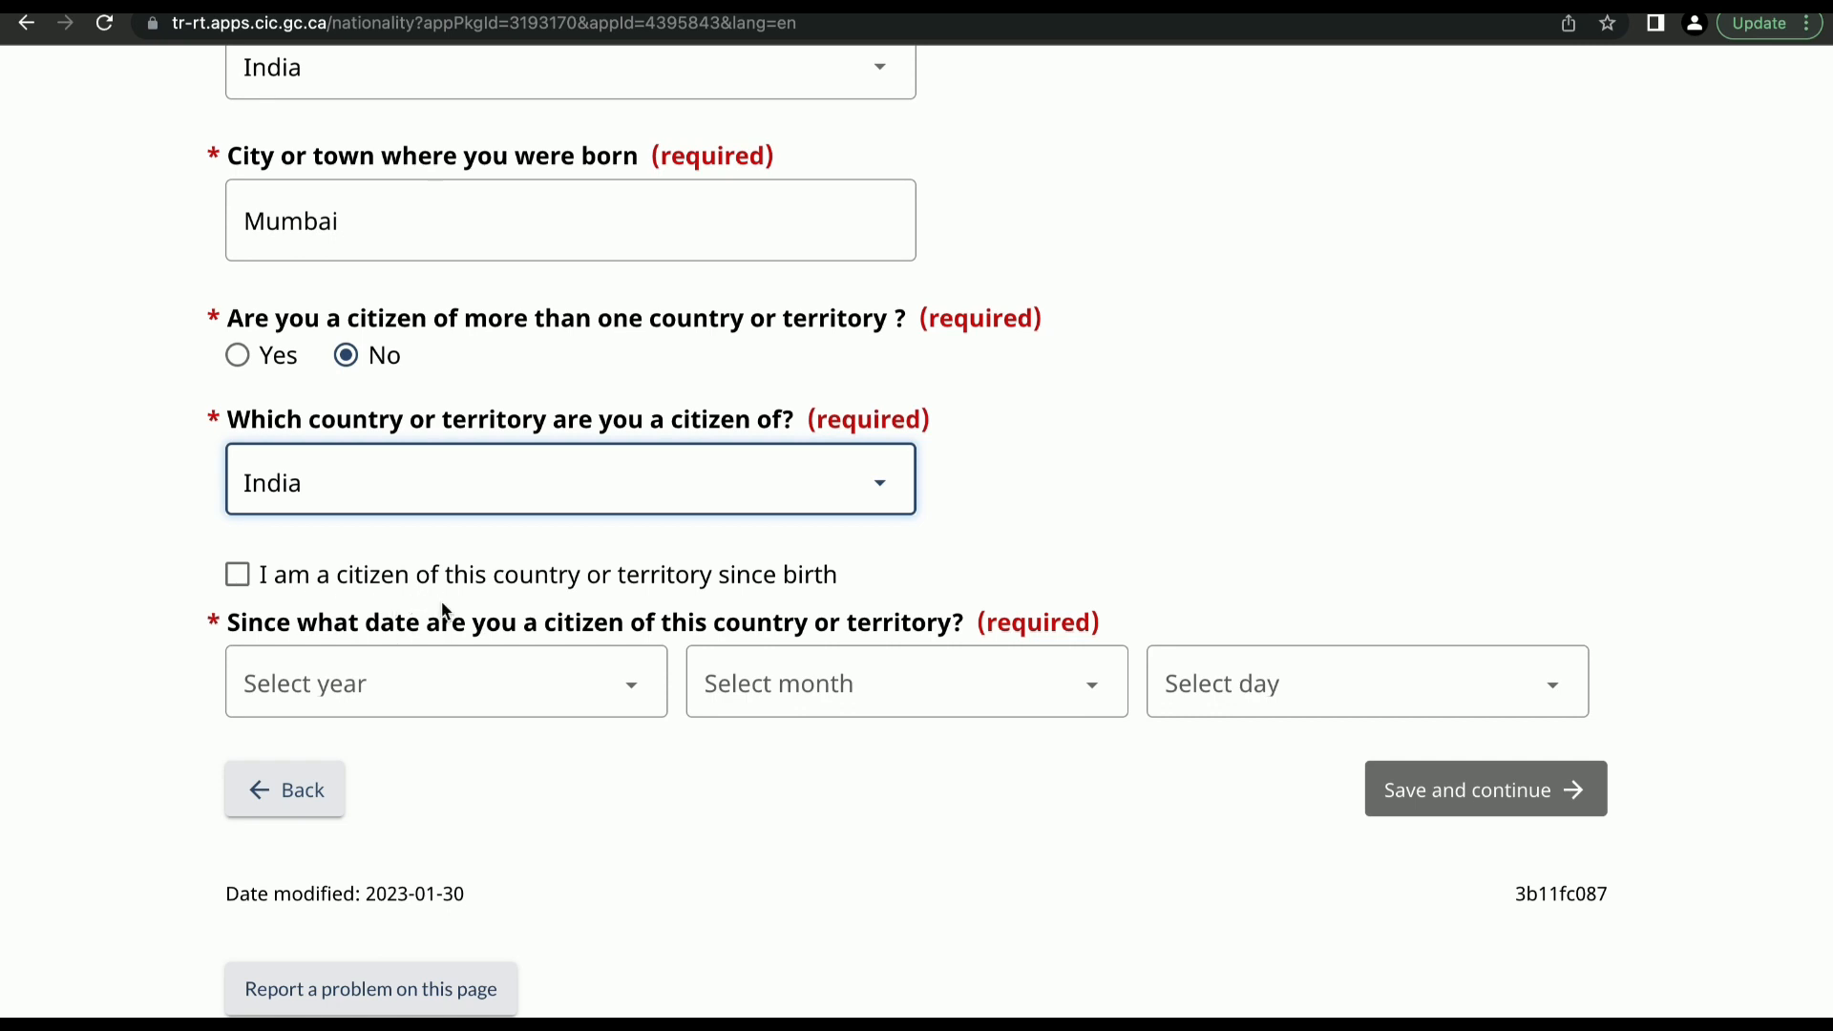
pyautogui.click(239, 579)
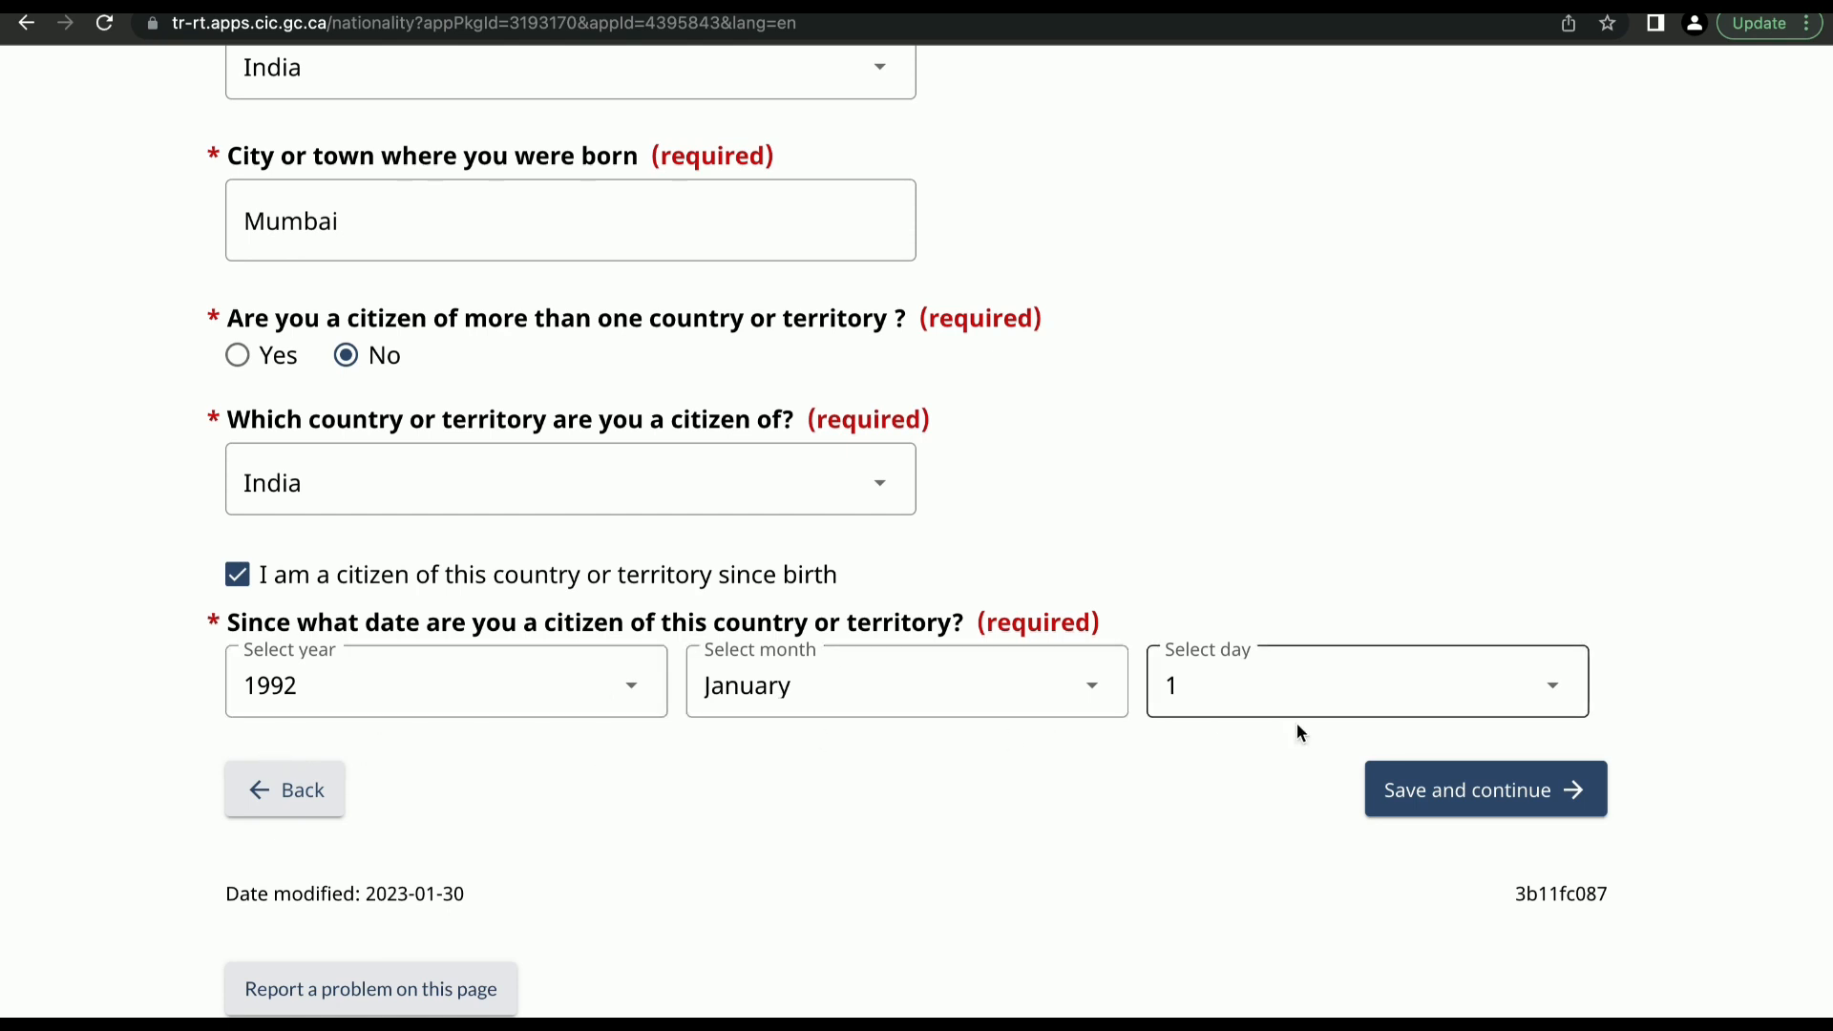
pyautogui.click(1493, 800)
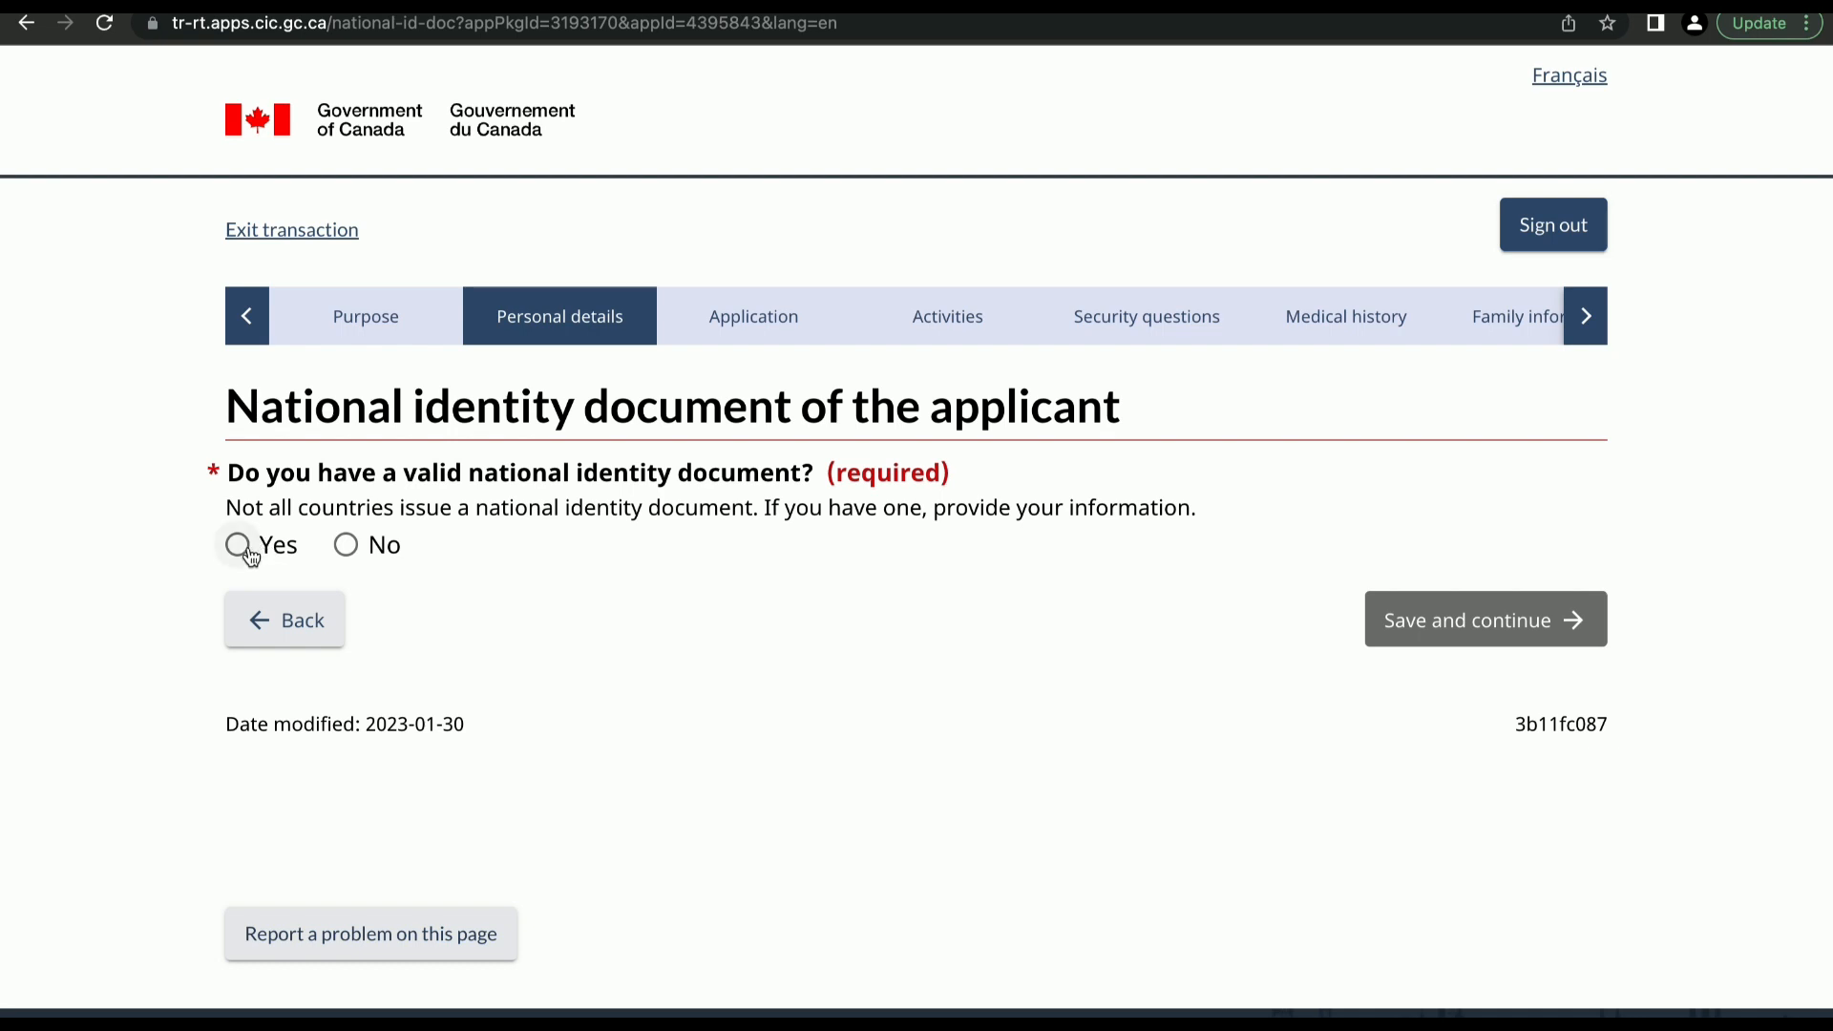
# Answer Yes to having a national identity document and enter and confirm its number
pyautogui.click(247, 548)
pyautogui.click(327, 680)
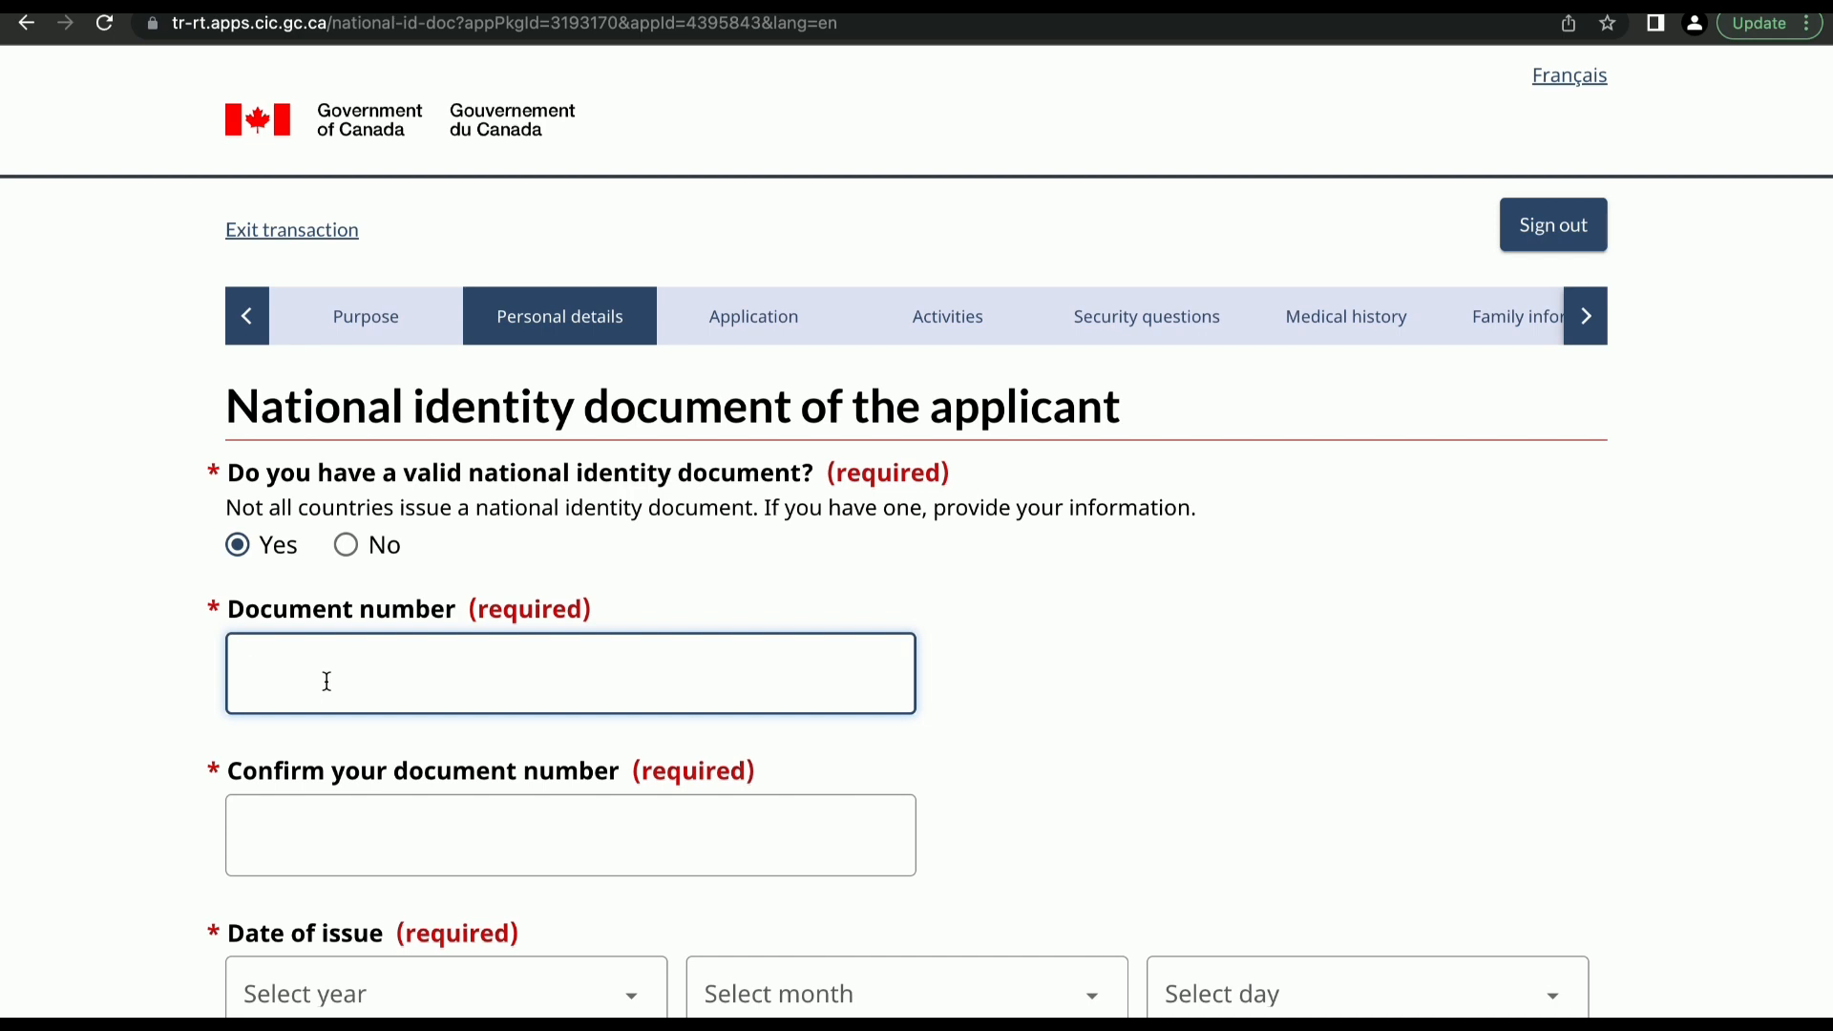
pyautogui.write('L1234567')
pyautogui.click(318, 830)
pyautogui.write('L123456')
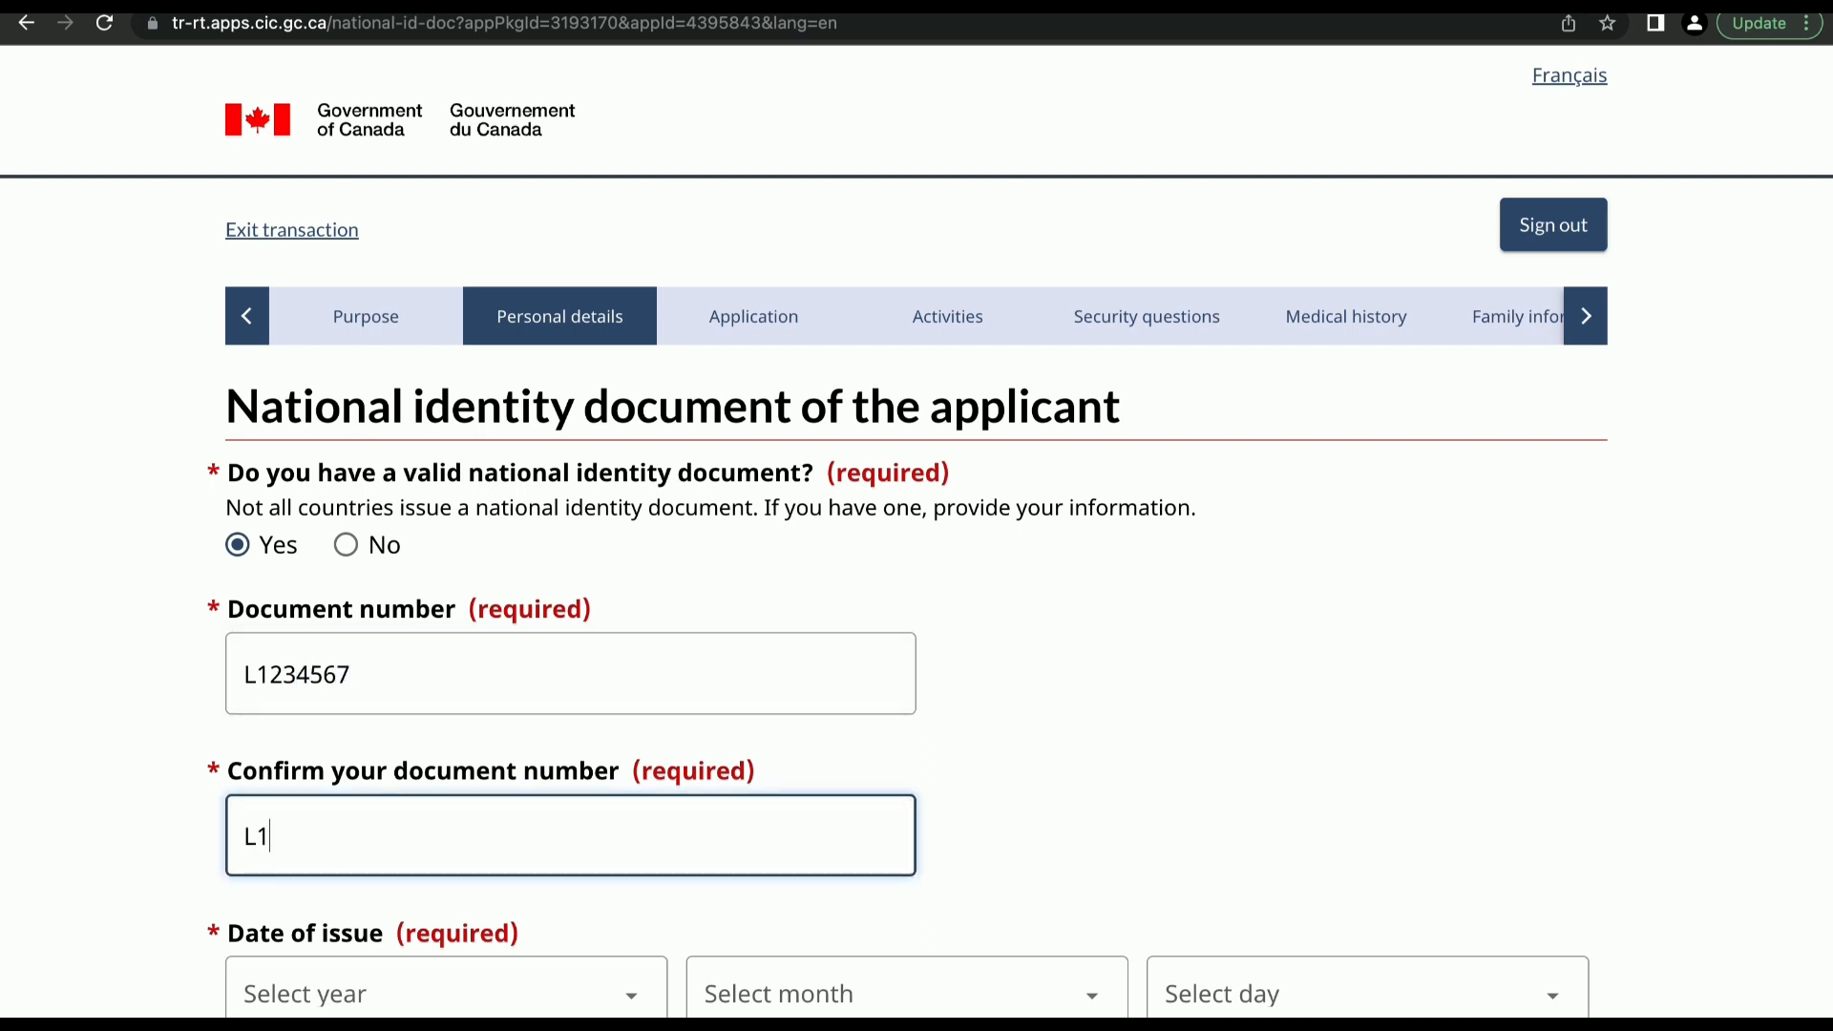
pyautogui.write('7')
# Set the identity document issue date to 6 February 2022
pyautogui.scroll(-3, 315, 838)
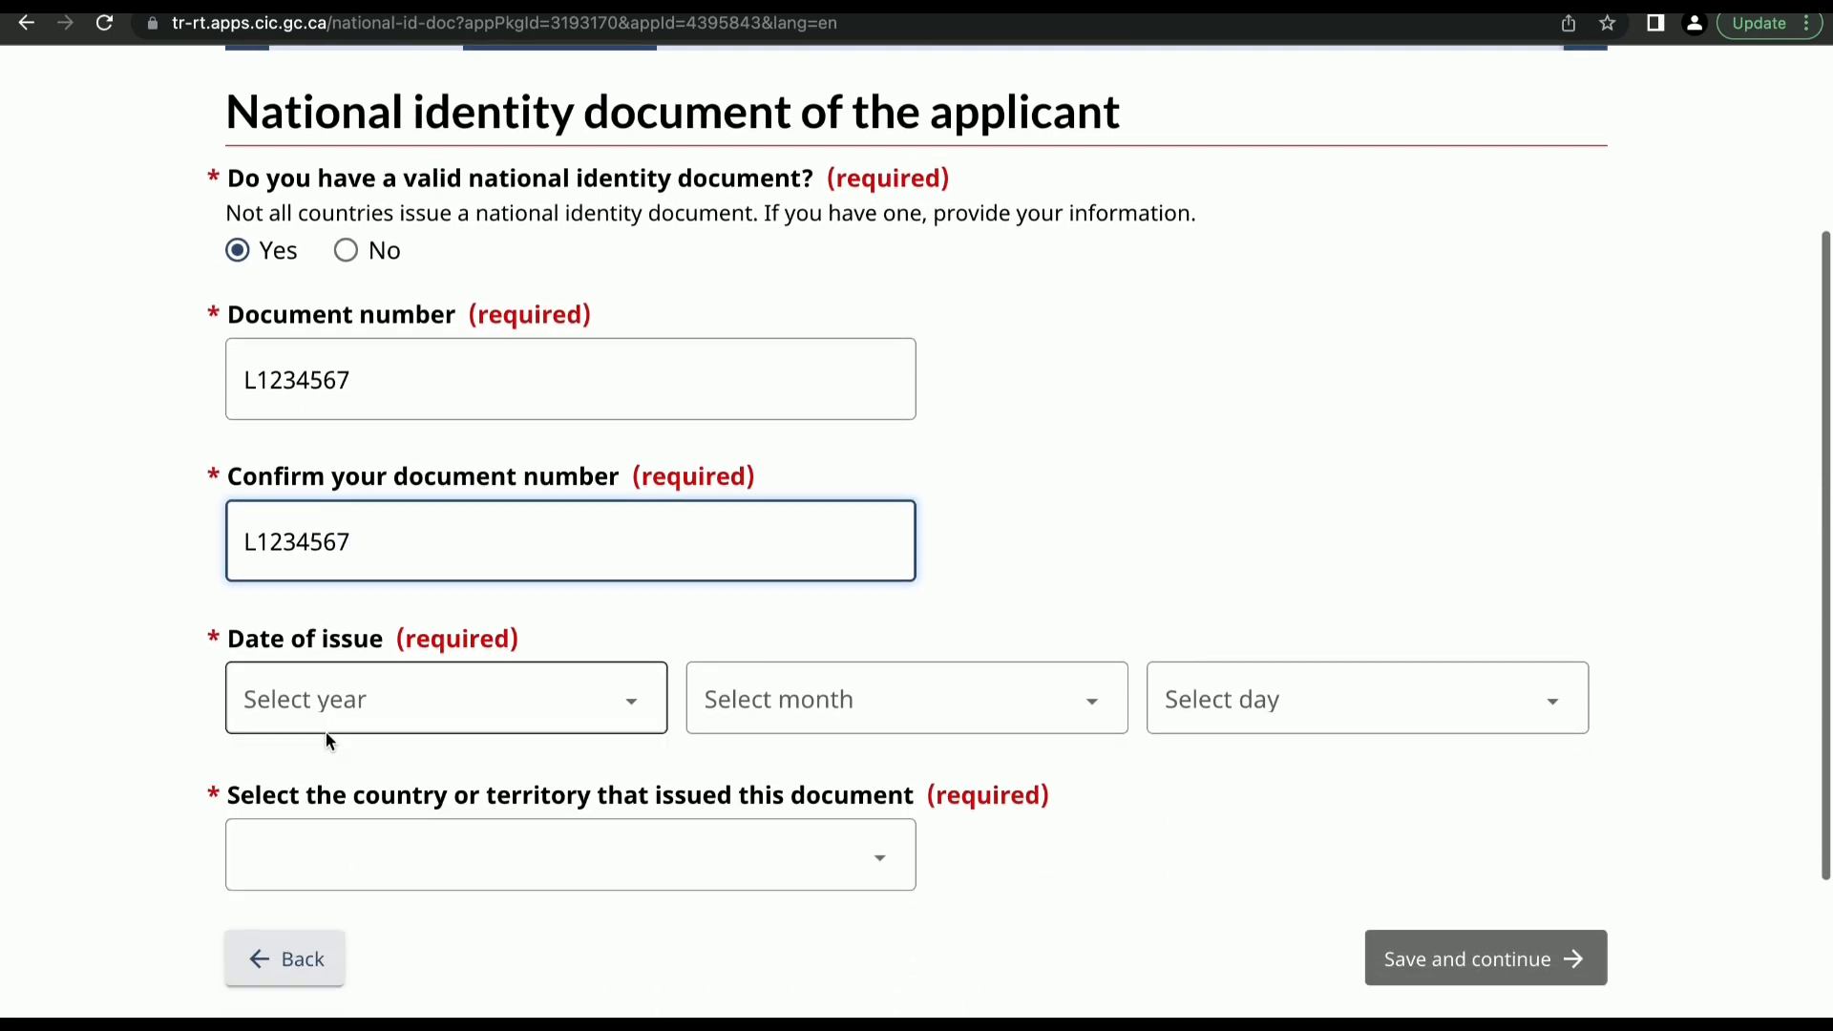
pyautogui.click(269, 718)
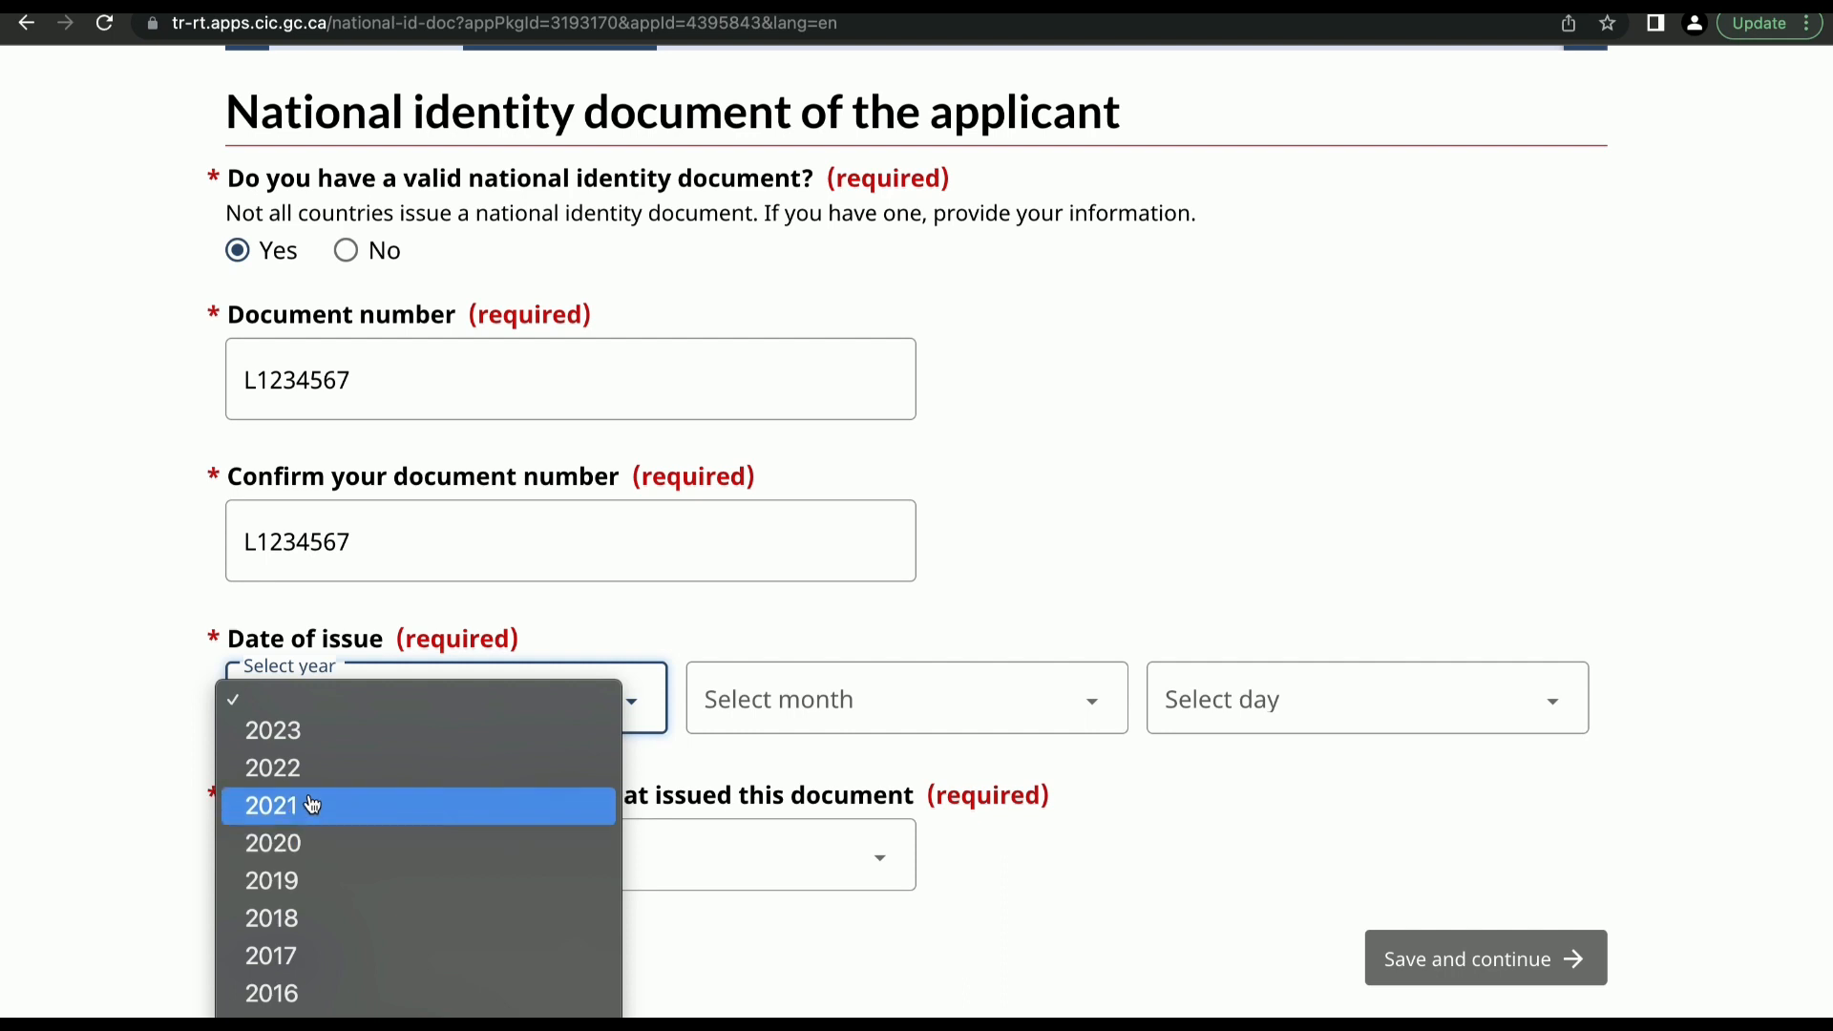
pyautogui.click(279, 768)
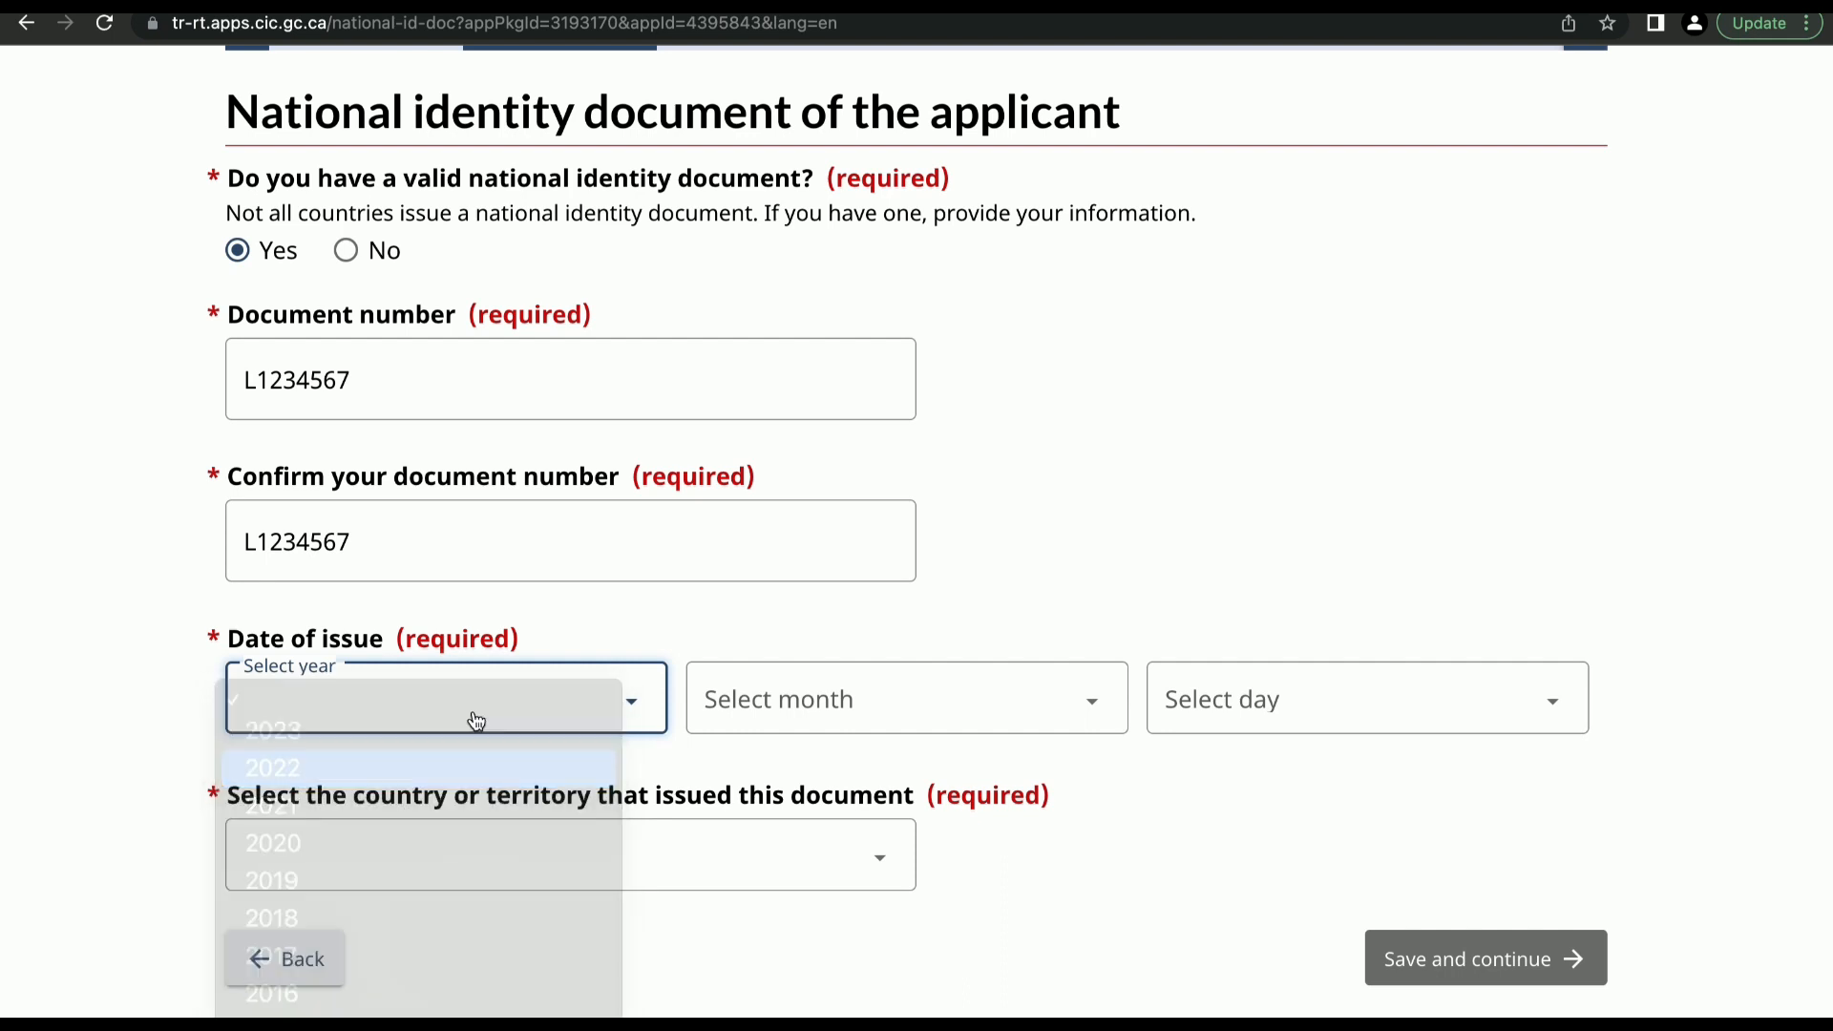
pyautogui.click(764, 702)
pyautogui.click(759, 766)
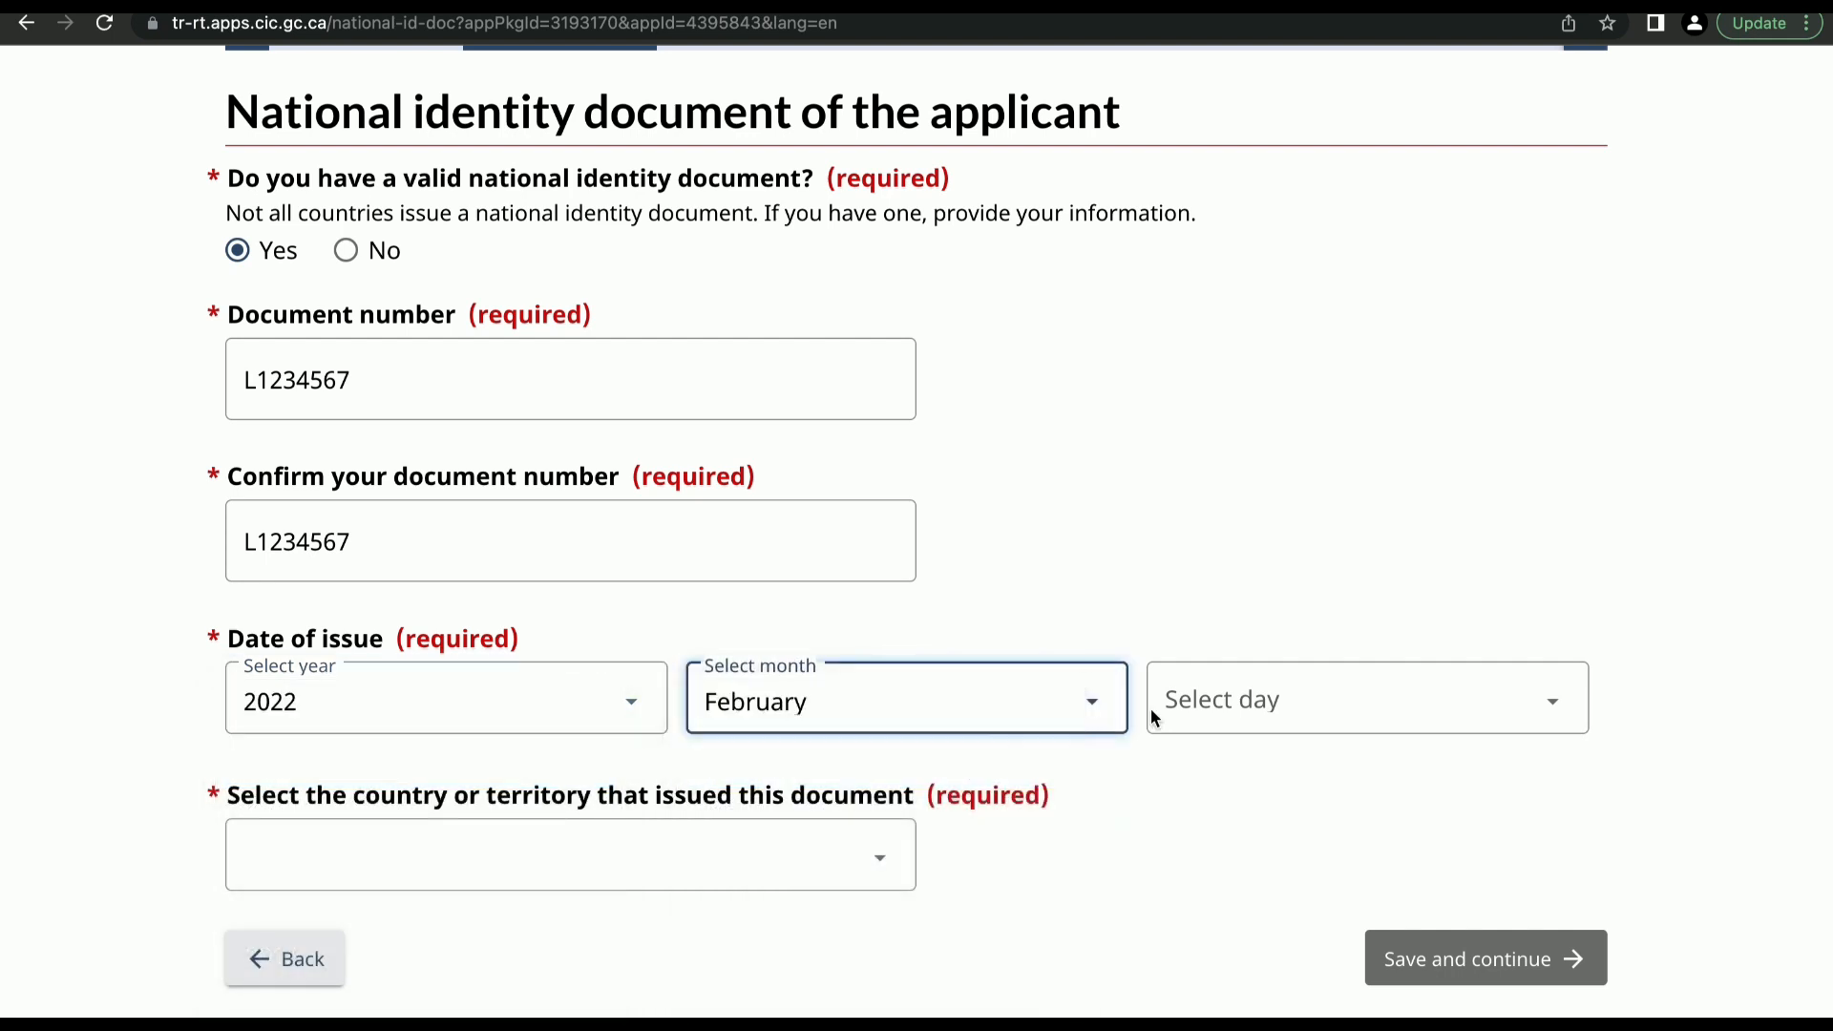
pyautogui.click(1218, 729)
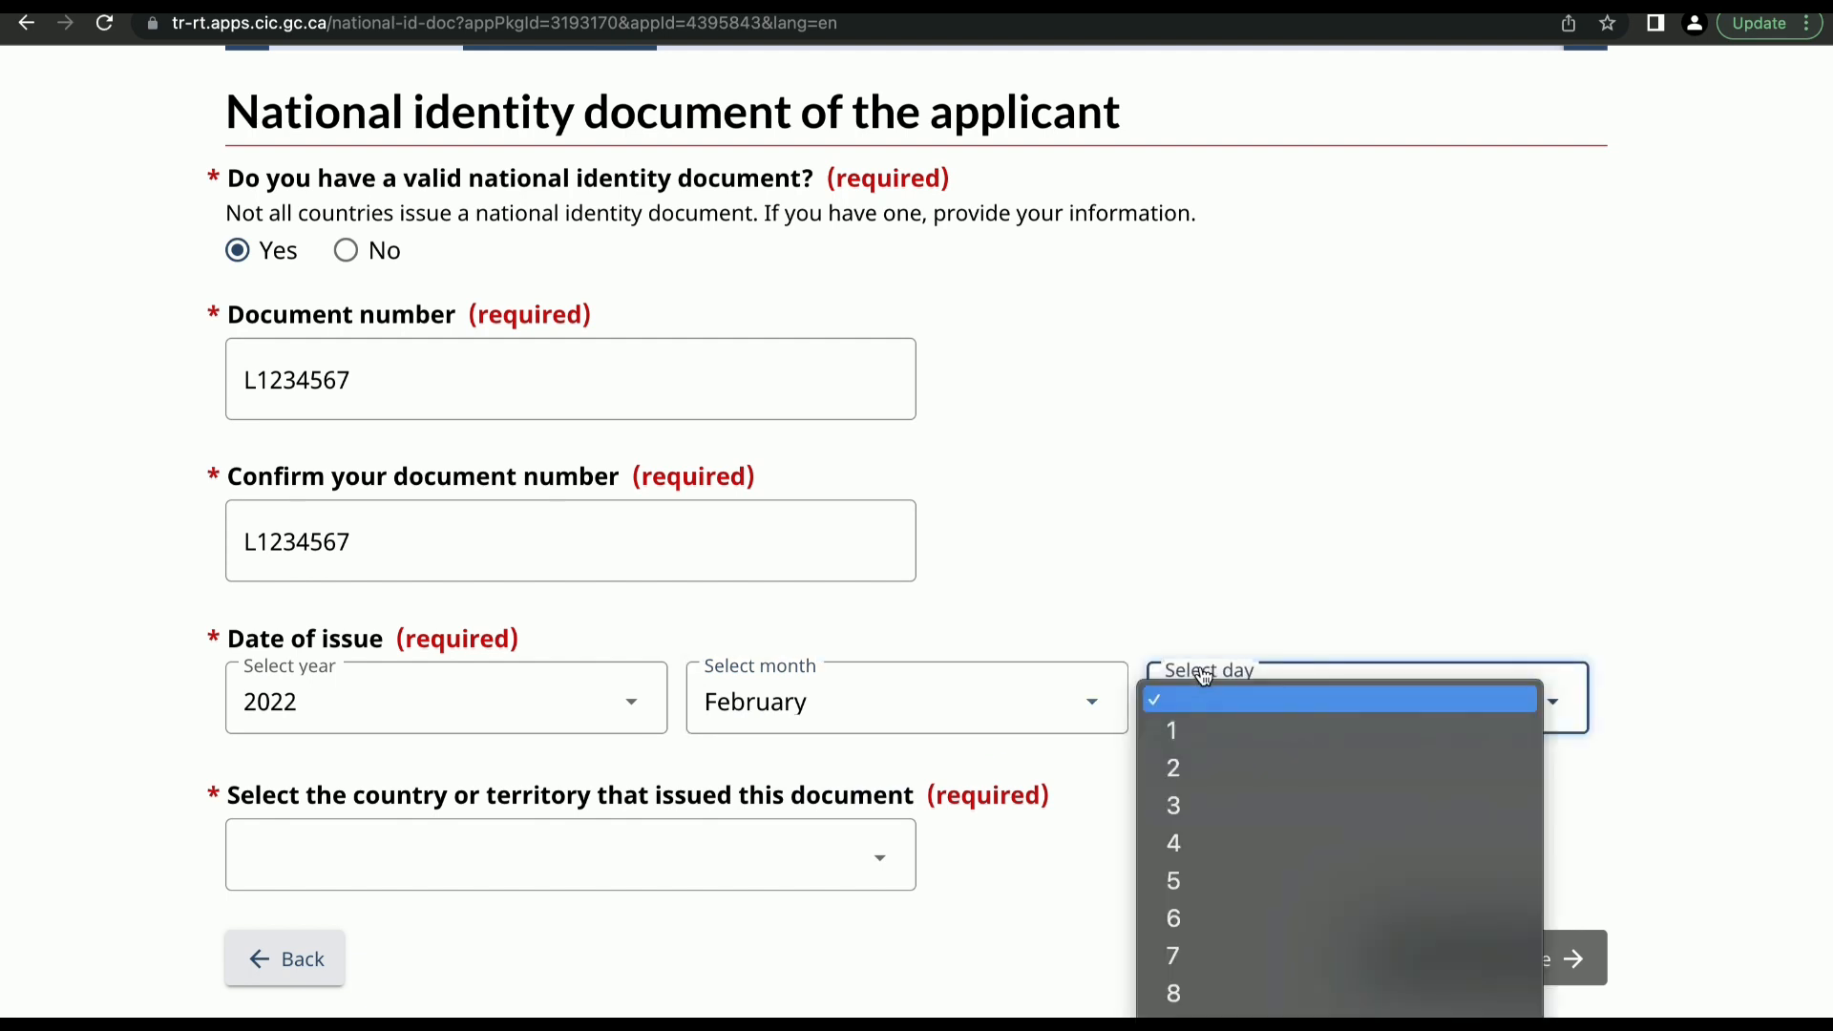
pyautogui.click(1218, 921)
# Pick India as the issuing country and save the identity document page
pyautogui.scroll(-1, 361, 859)
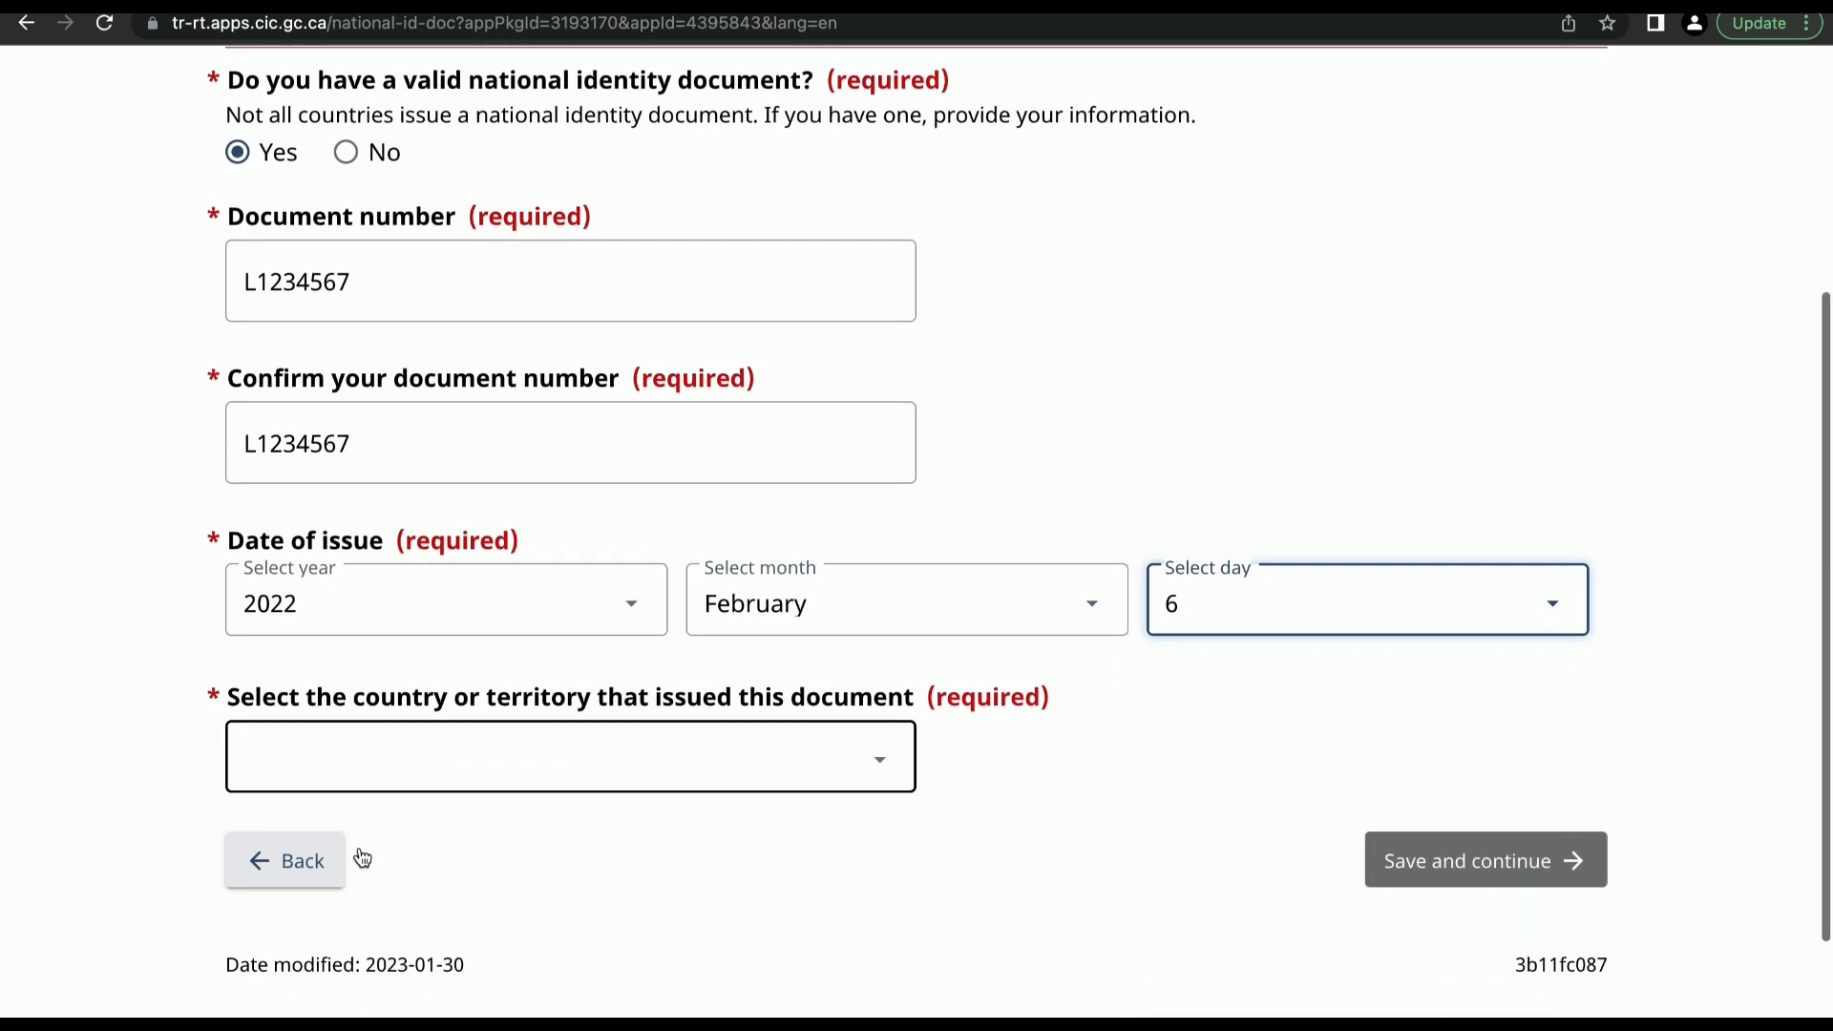
pyautogui.click(358, 761)
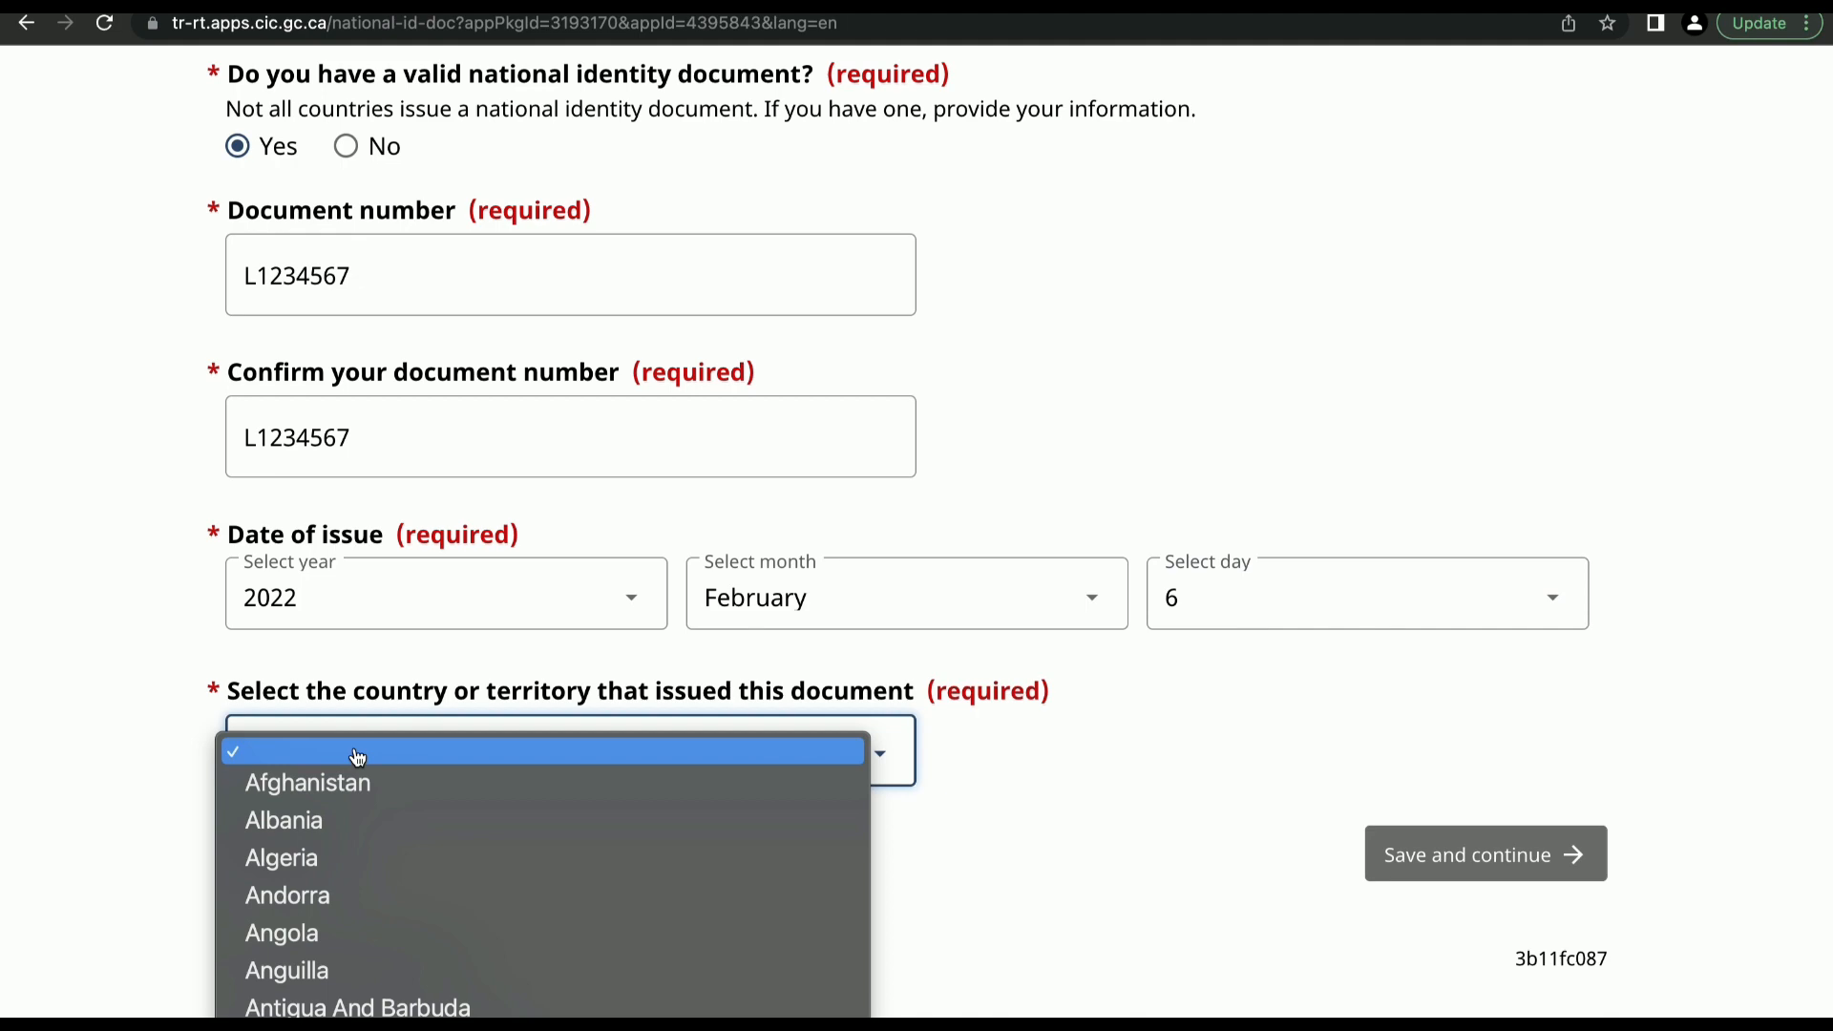
pyautogui.write('ind')
pyautogui.press('Return')
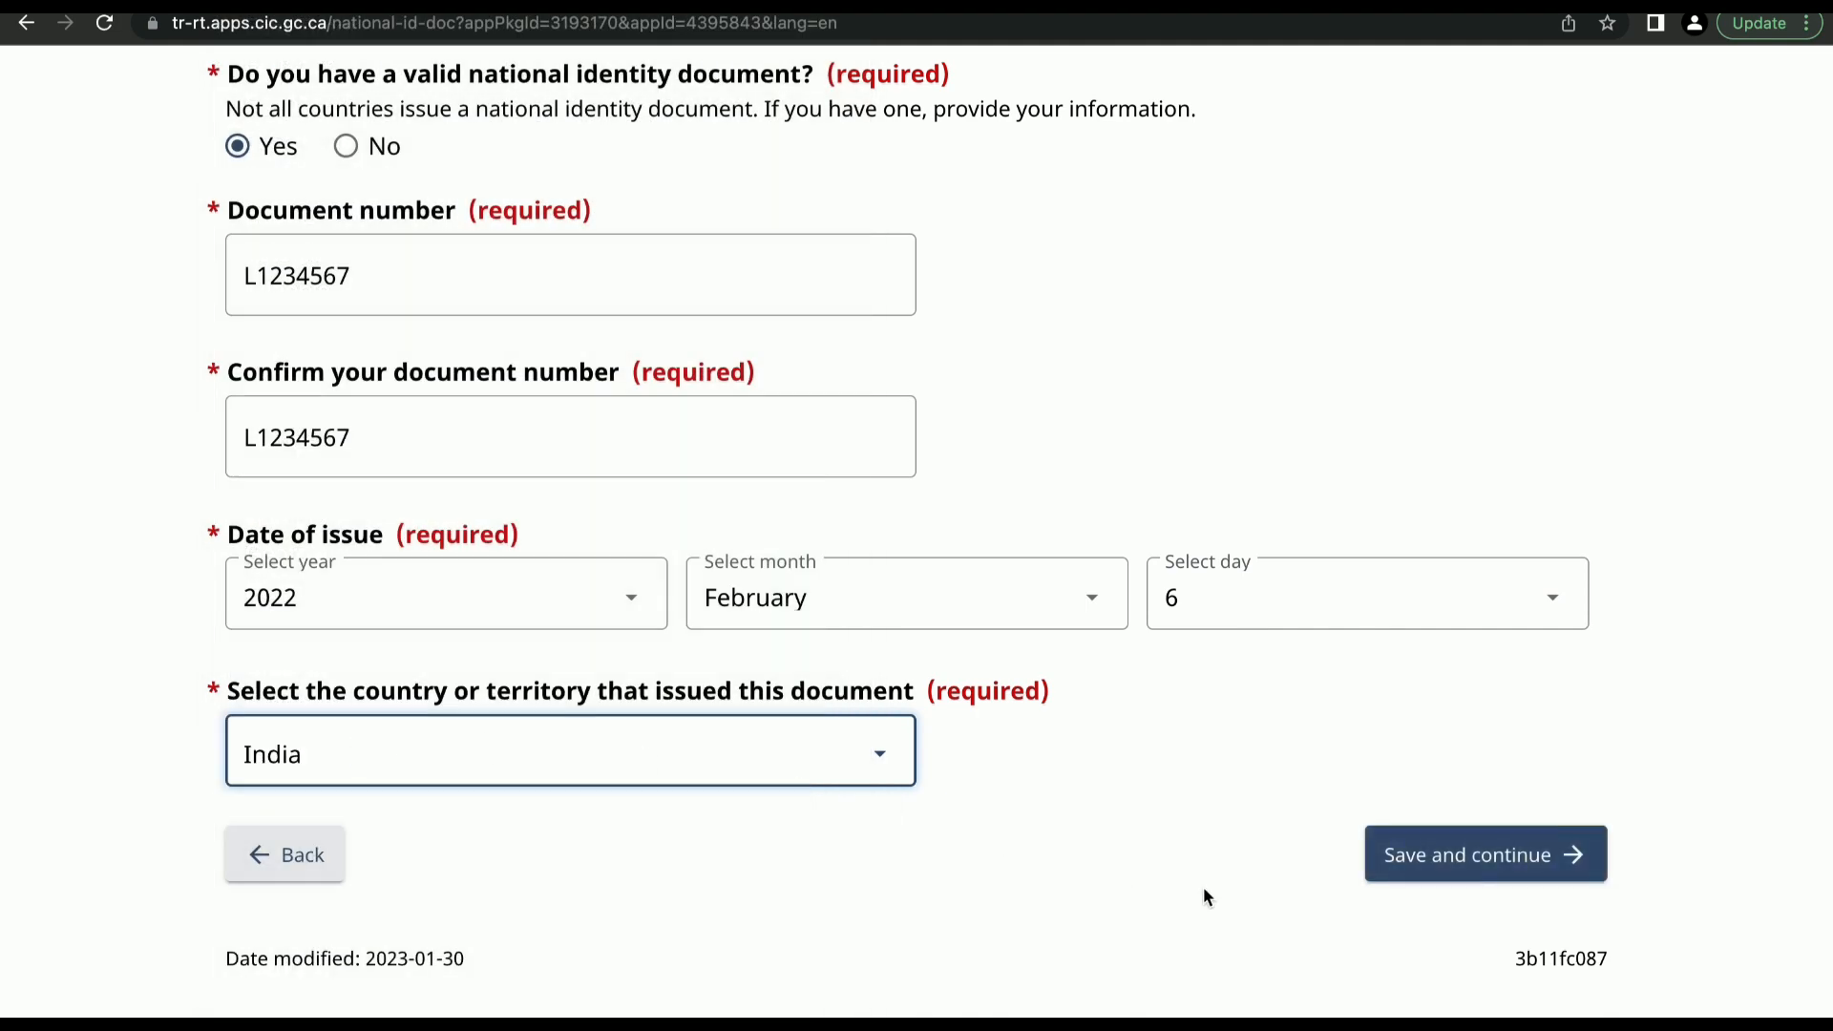
pyautogui.click(1502, 864)
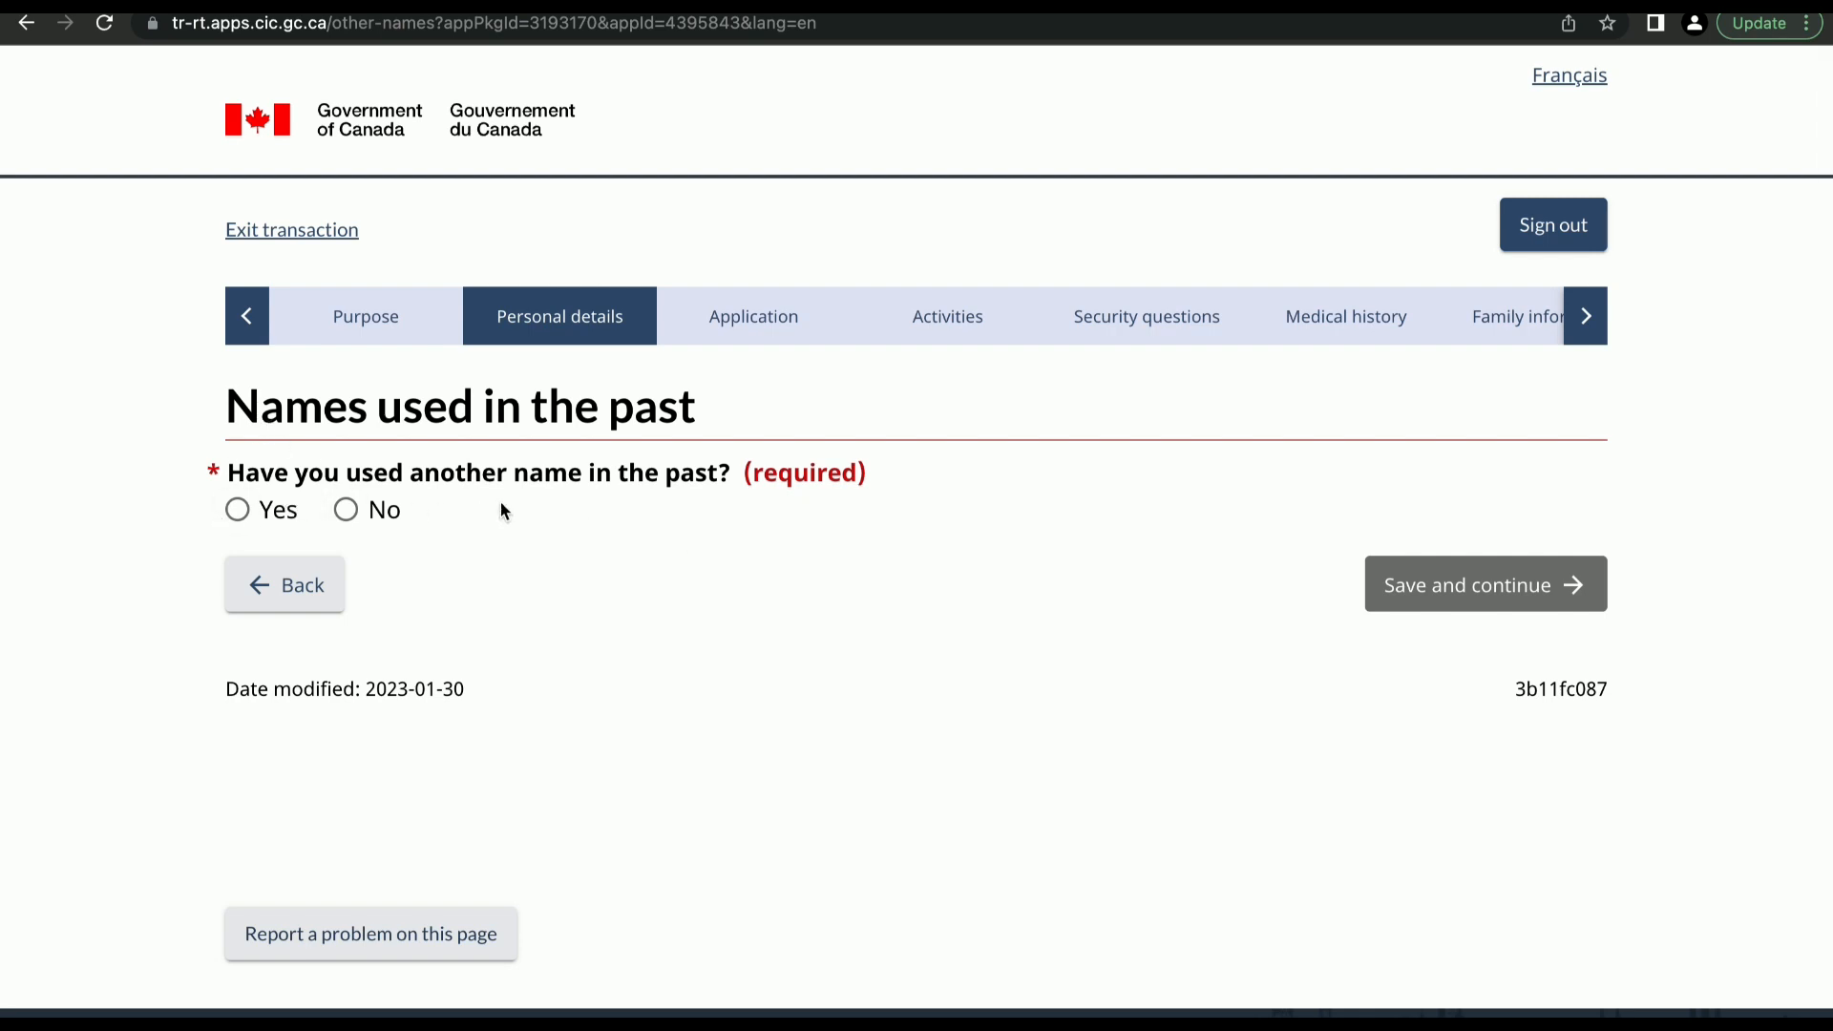
# Answer No to having used another name in the past and save the page
pyautogui.click(246, 516)
pyautogui.scroll(-2, 426, 987)
pyautogui.scroll(2, 426, 990)
pyautogui.click(349, 512)
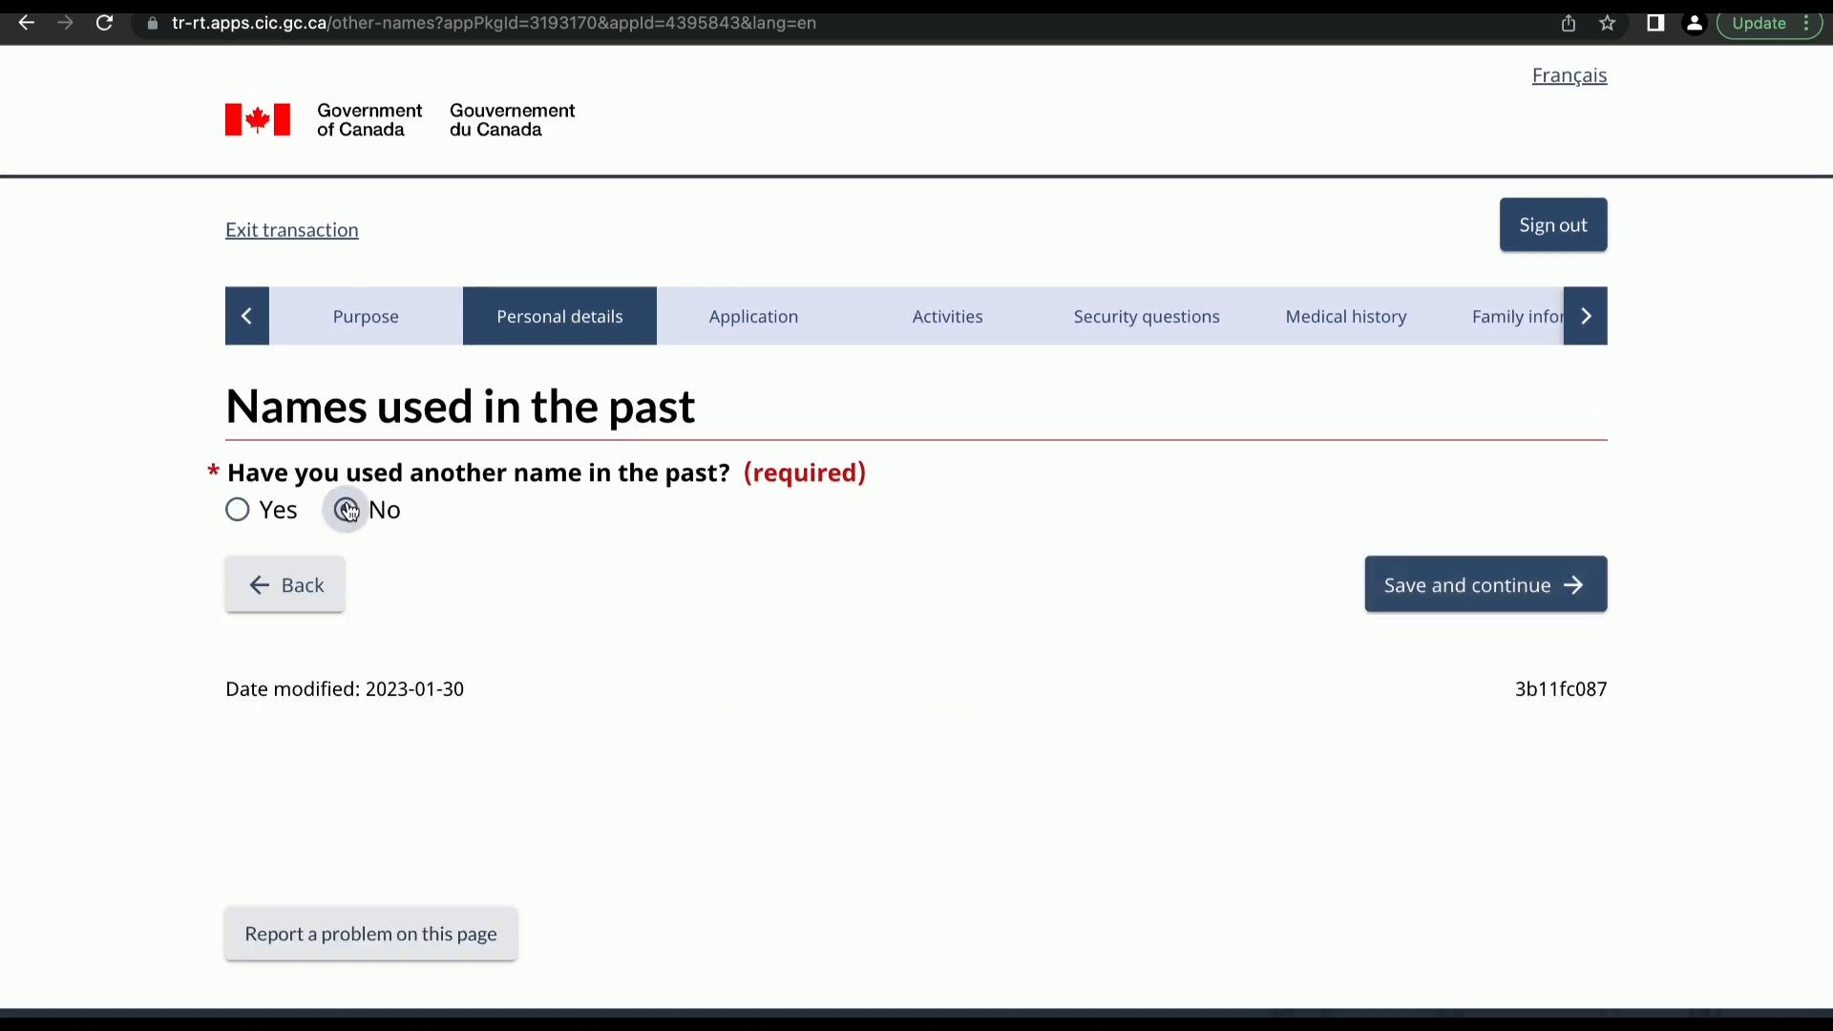
pyautogui.click(1453, 588)
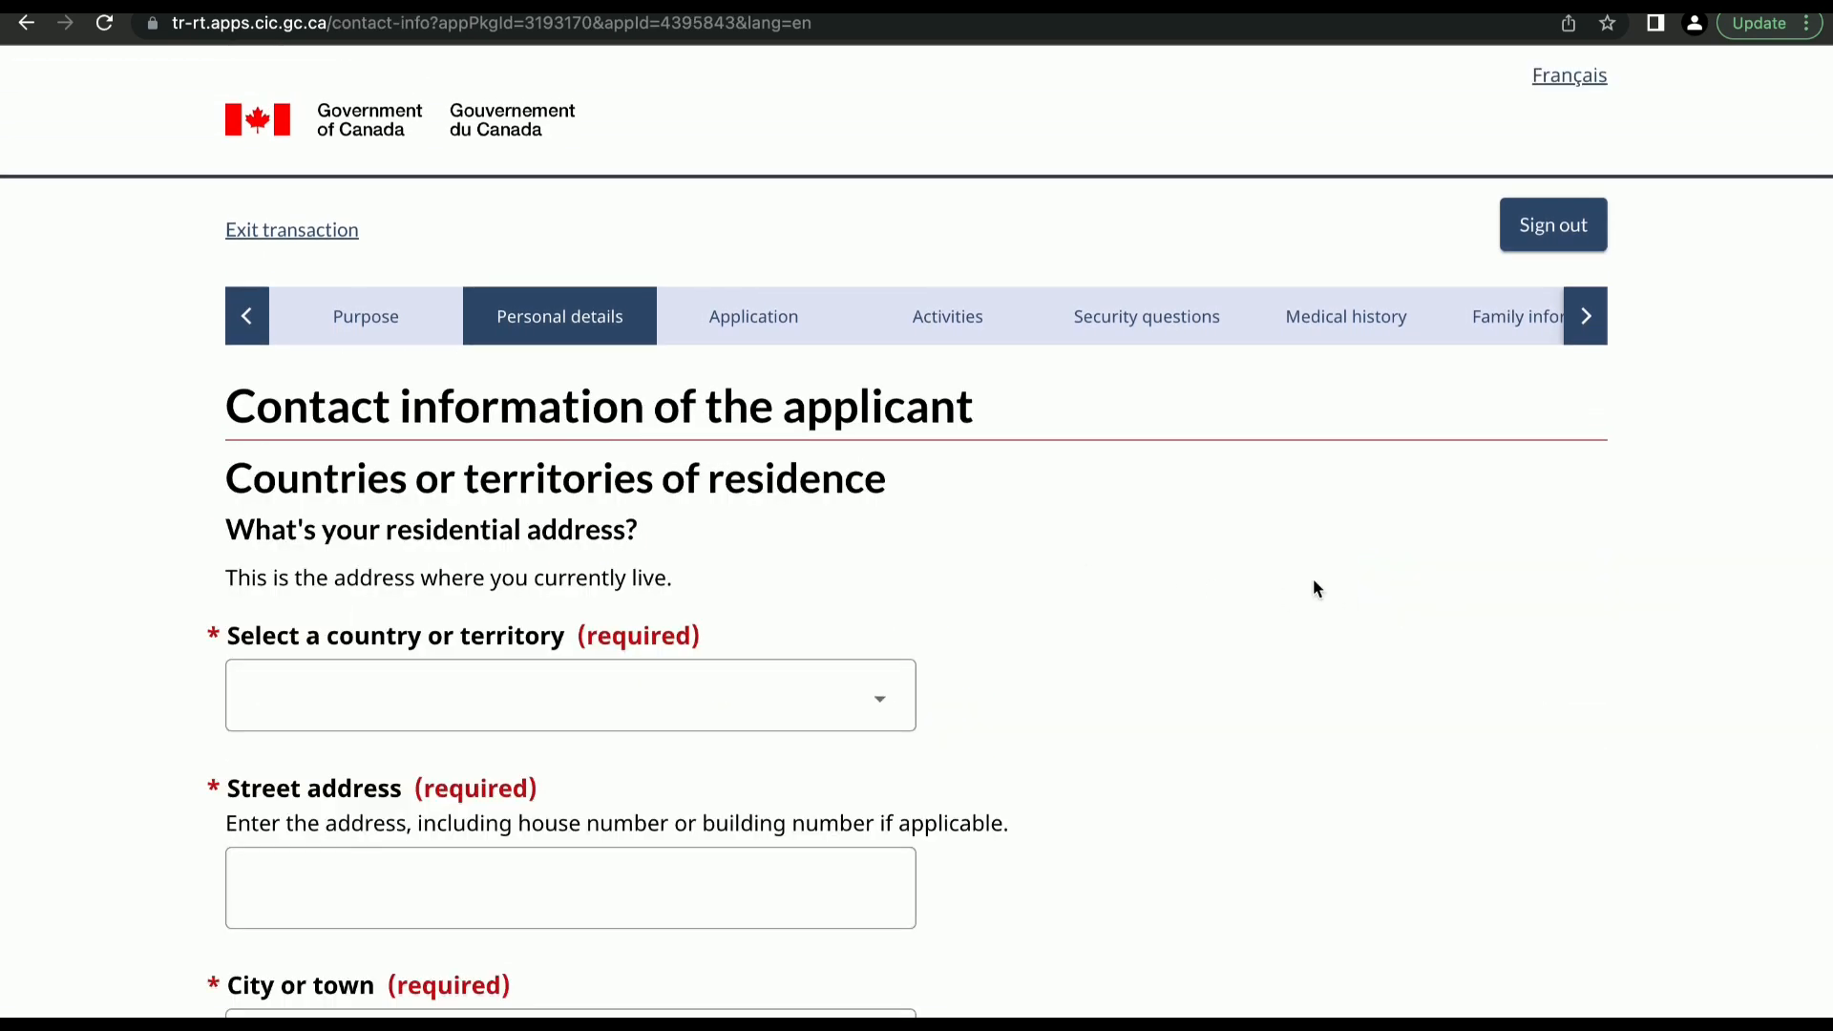
# Set the residential country to India and enter the street address and city
pyautogui.scroll(-2, 532, 685)
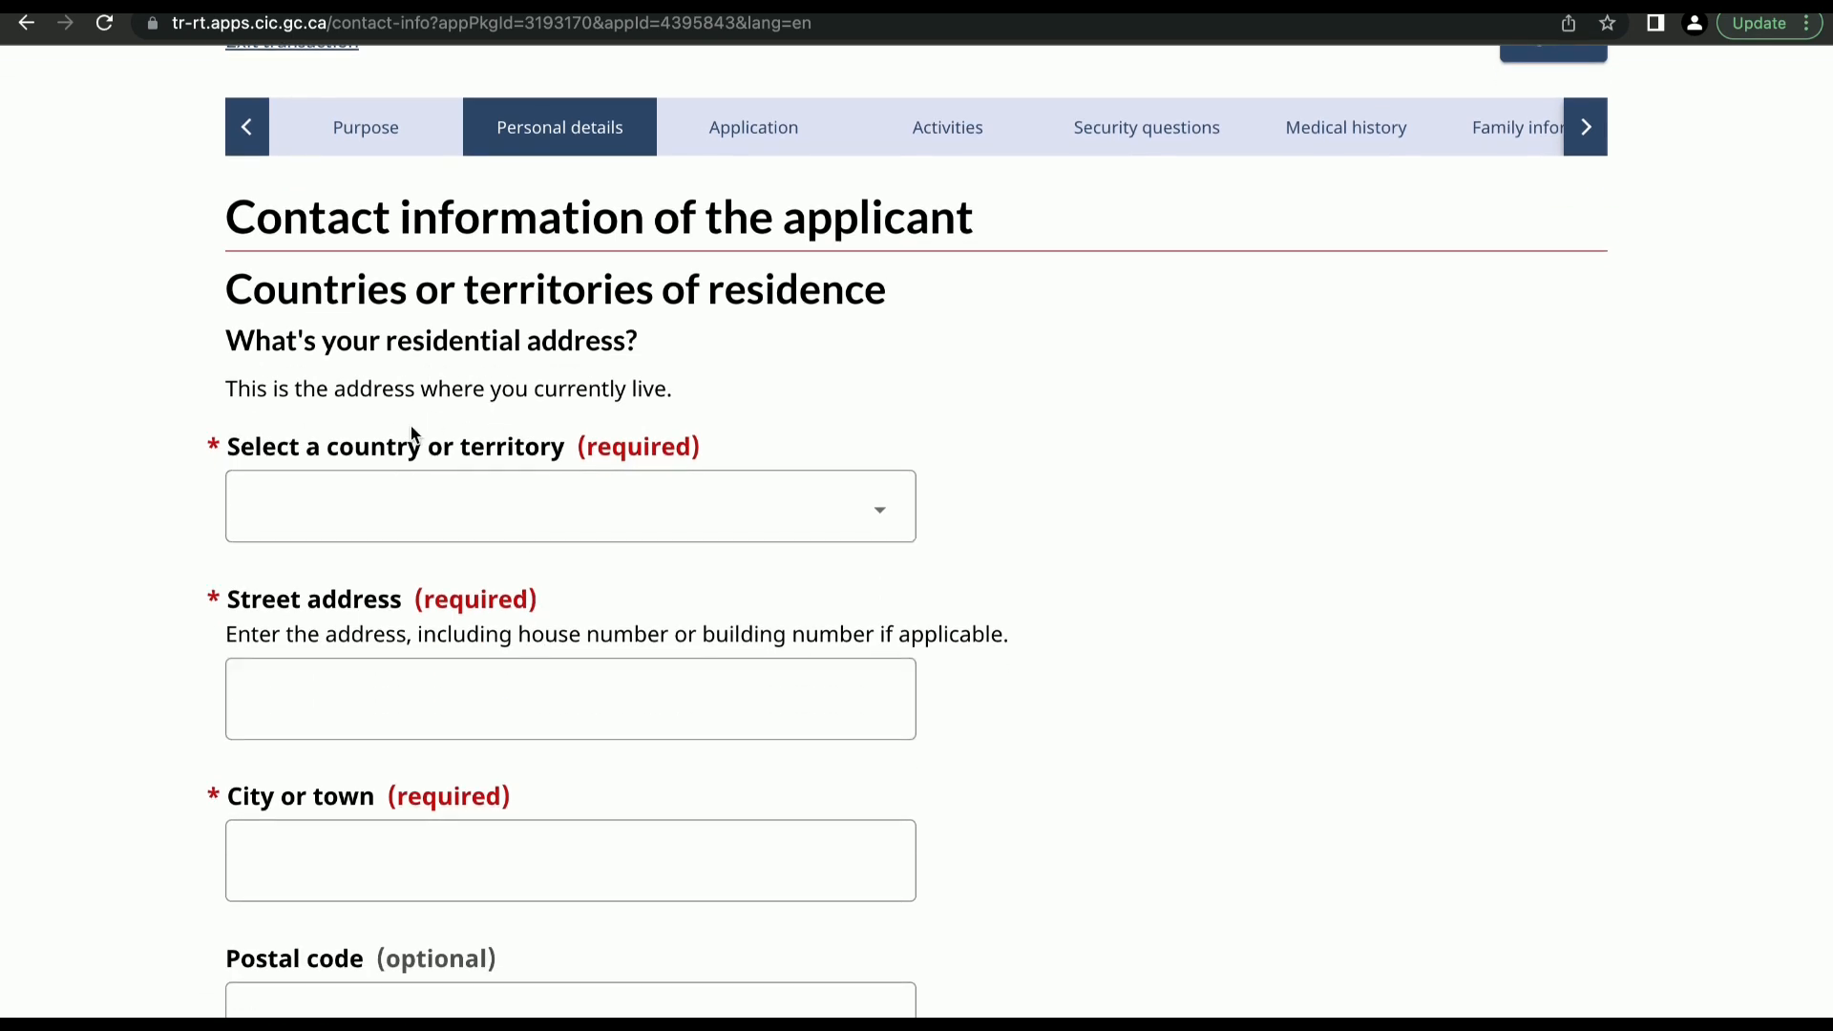
pyautogui.click(331, 525)
pyautogui.click(253, 380)
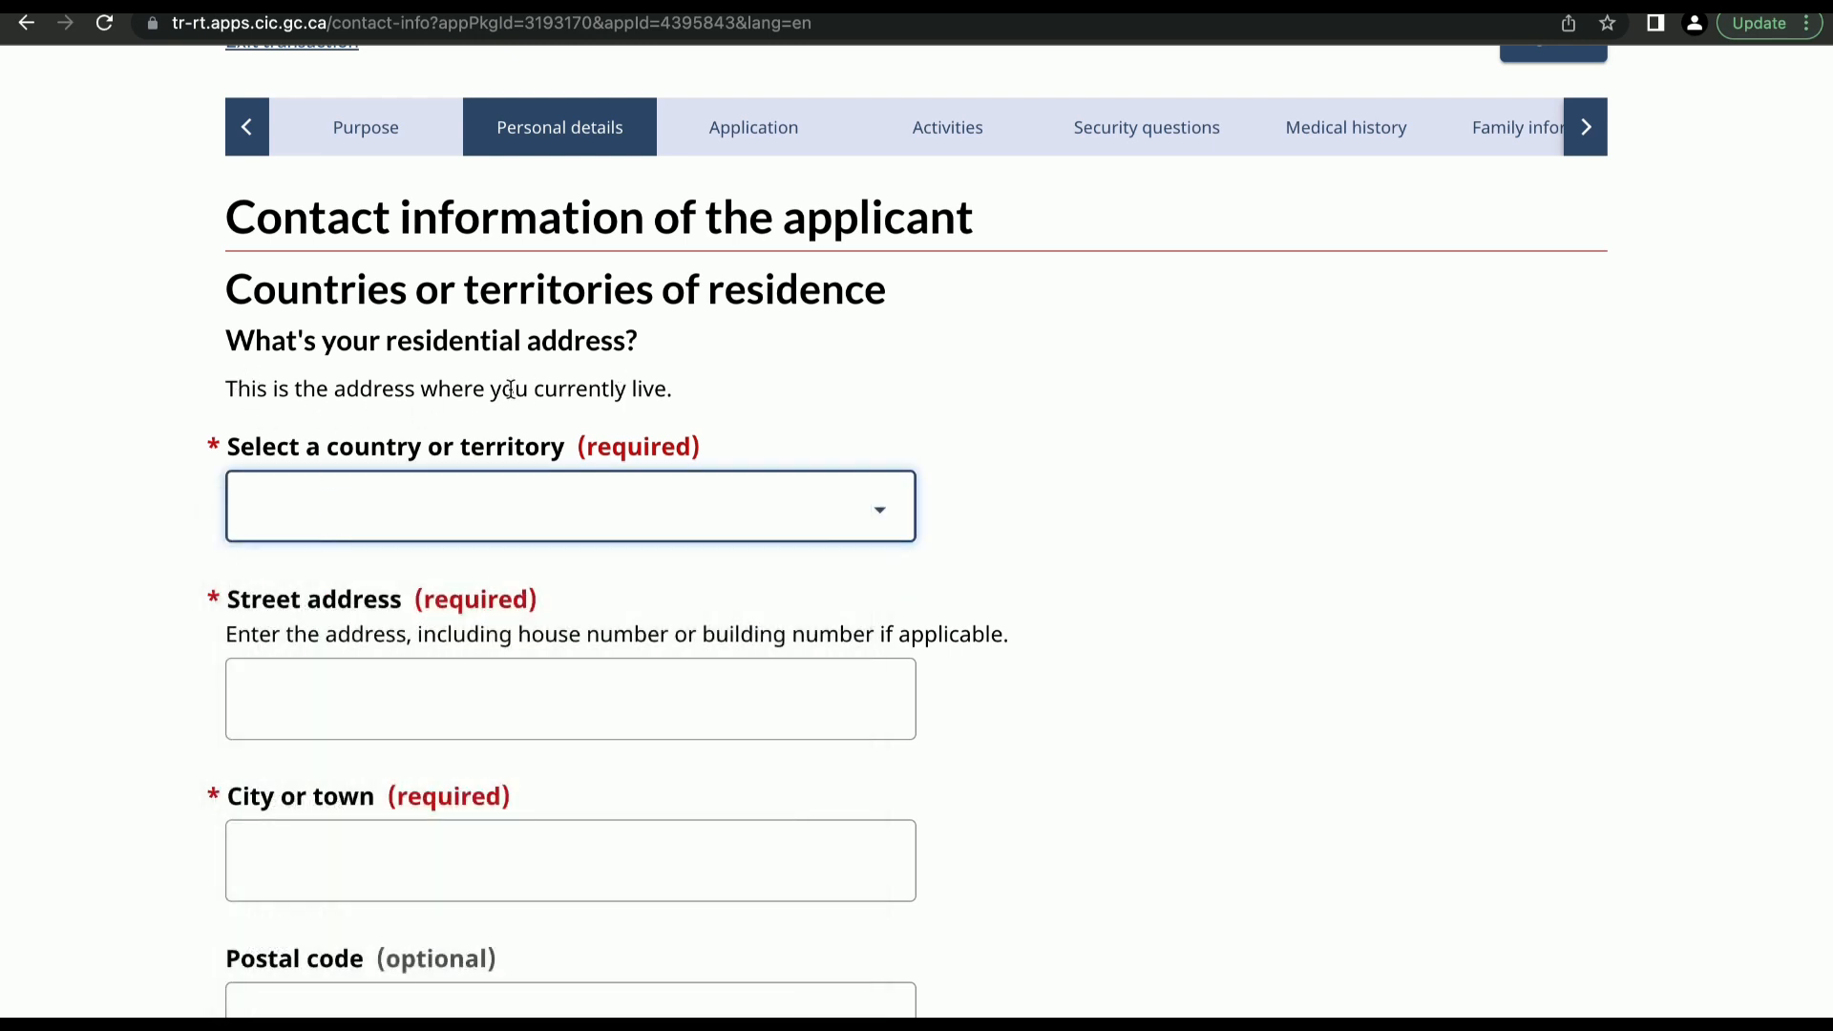
pyautogui.click(352, 524)
pyautogui.scroll(-15, 353, 524)
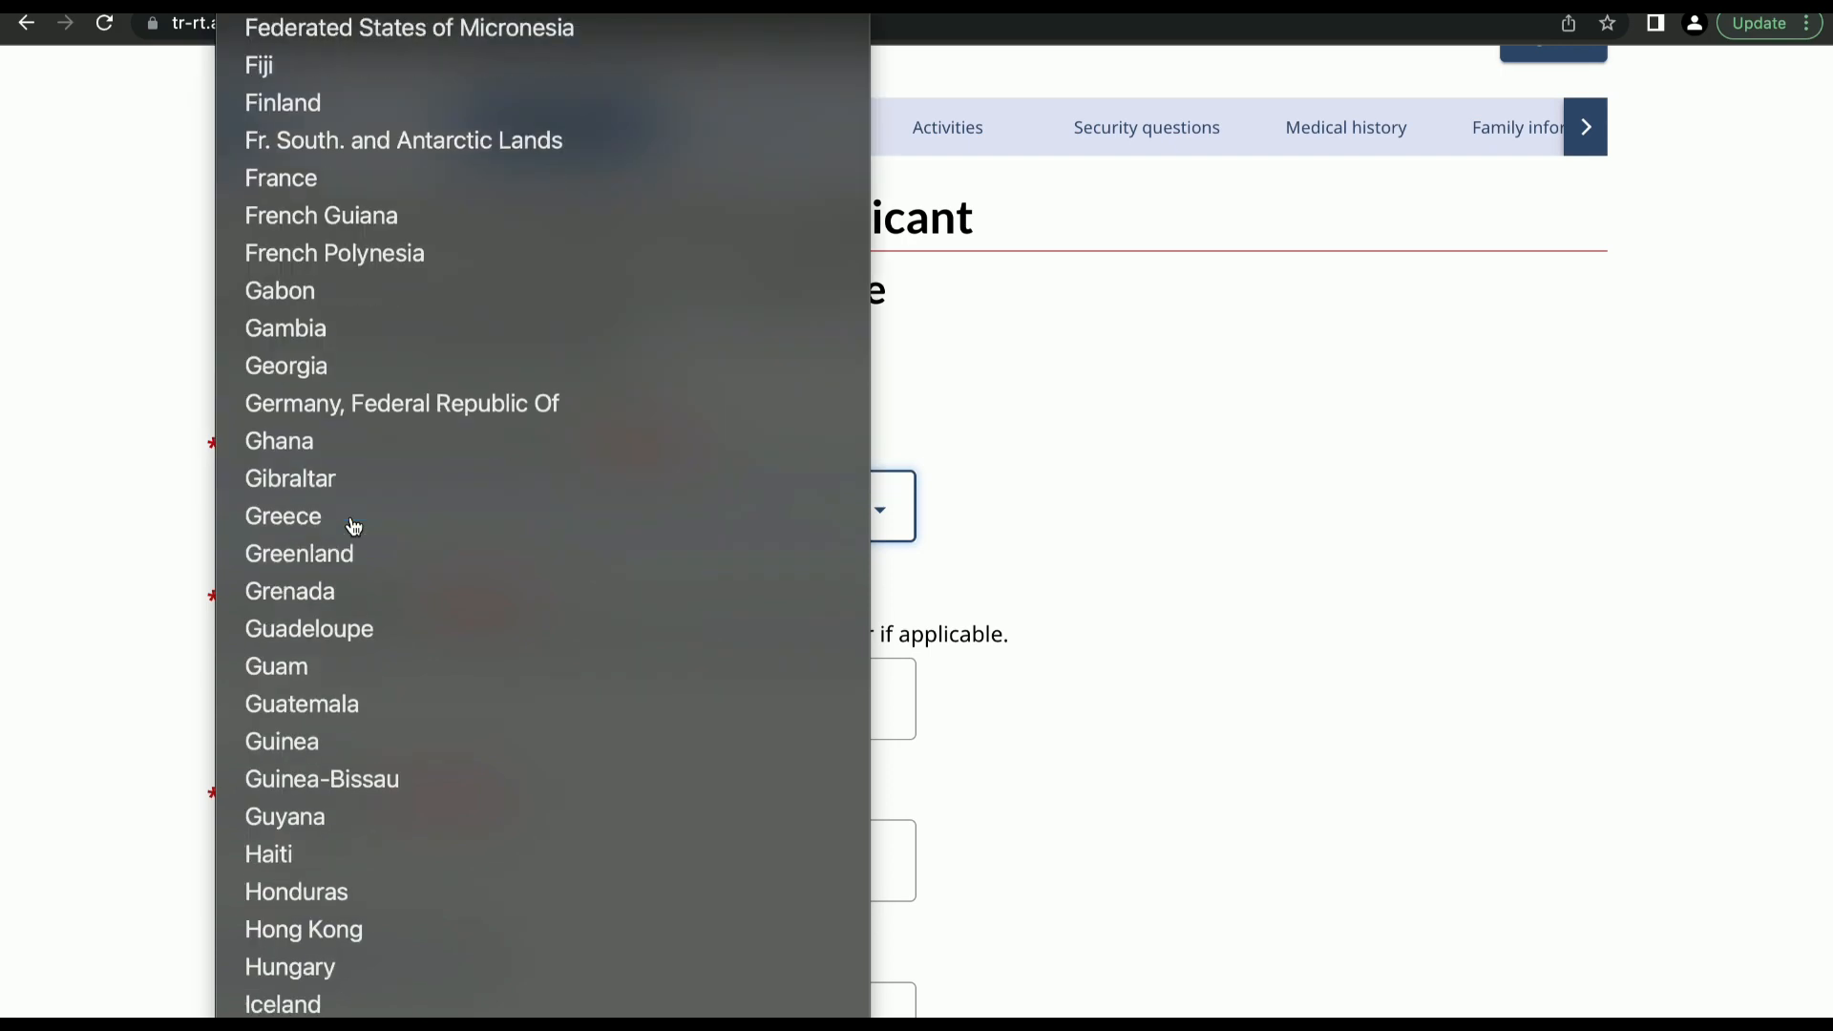
pyautogui.scroll(-5, 352, 526)
pyautogui.click(351, 525)
pyautogui.click(303, 706)
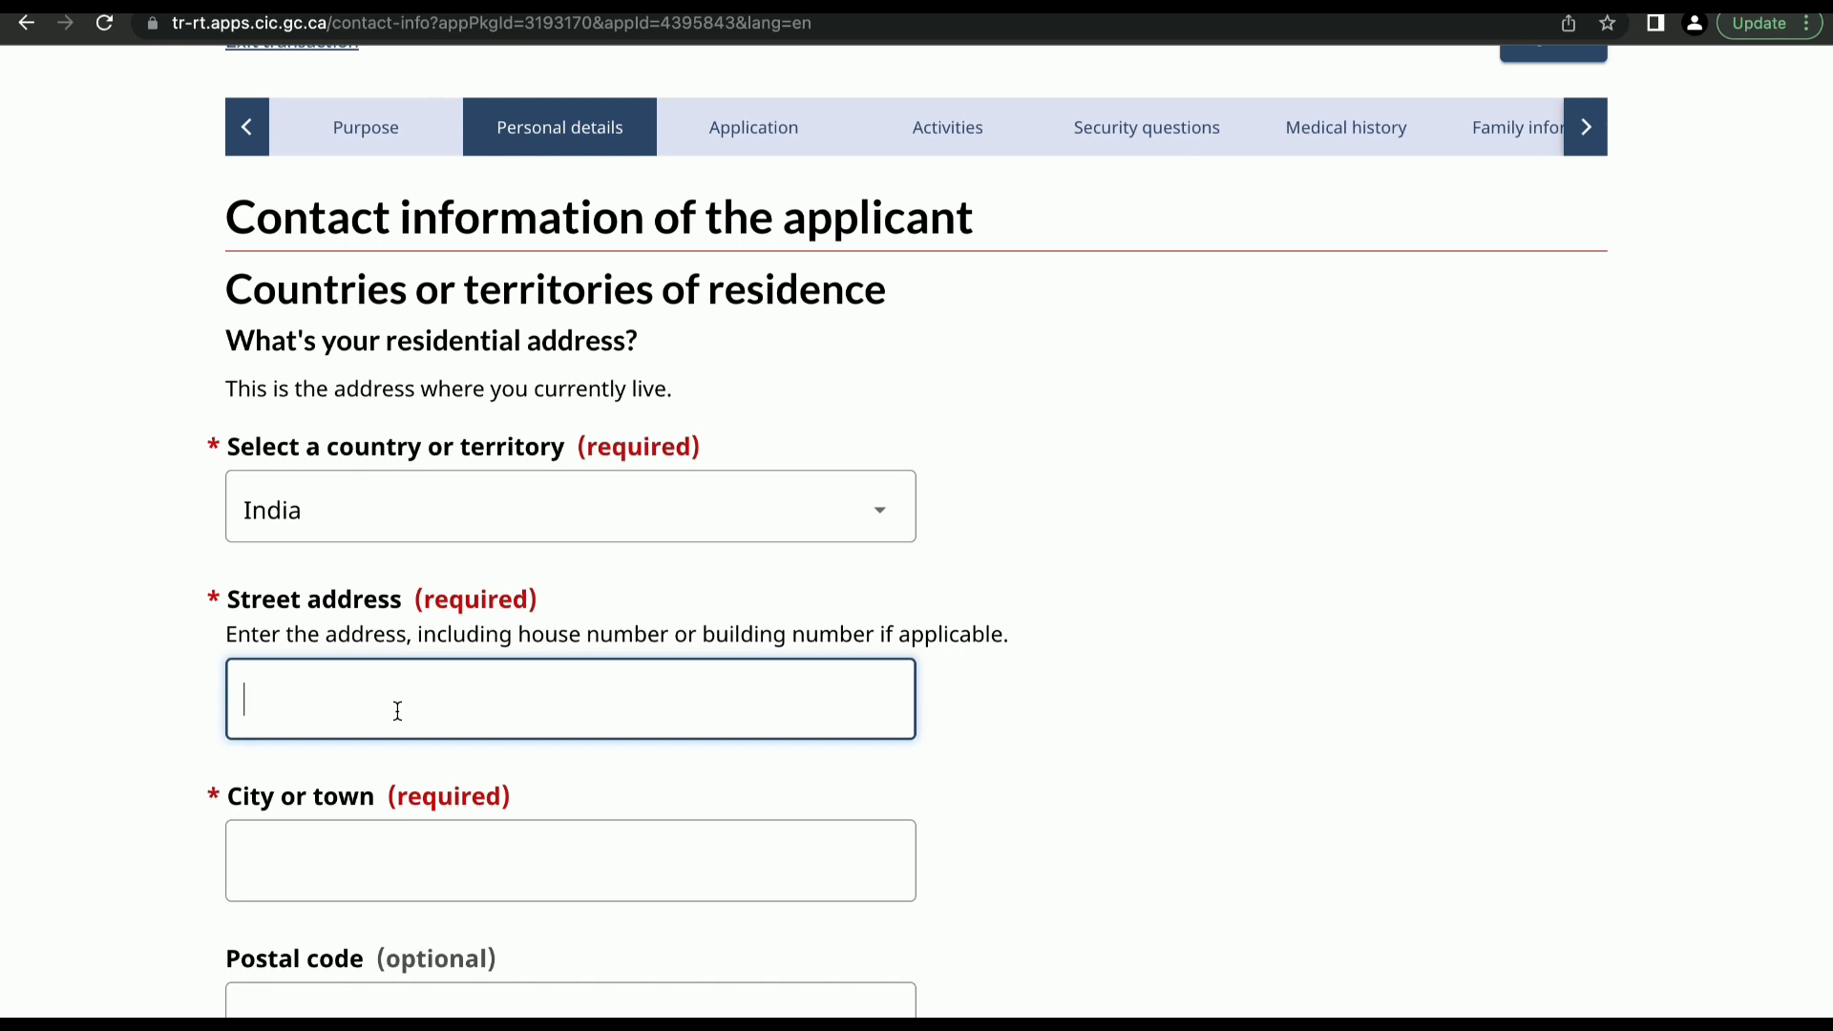
pyautogui.write('M')
pyautogui.write('ink Road')
pyautogui.click(306, 860)
pyautogui.write('Mumbai')
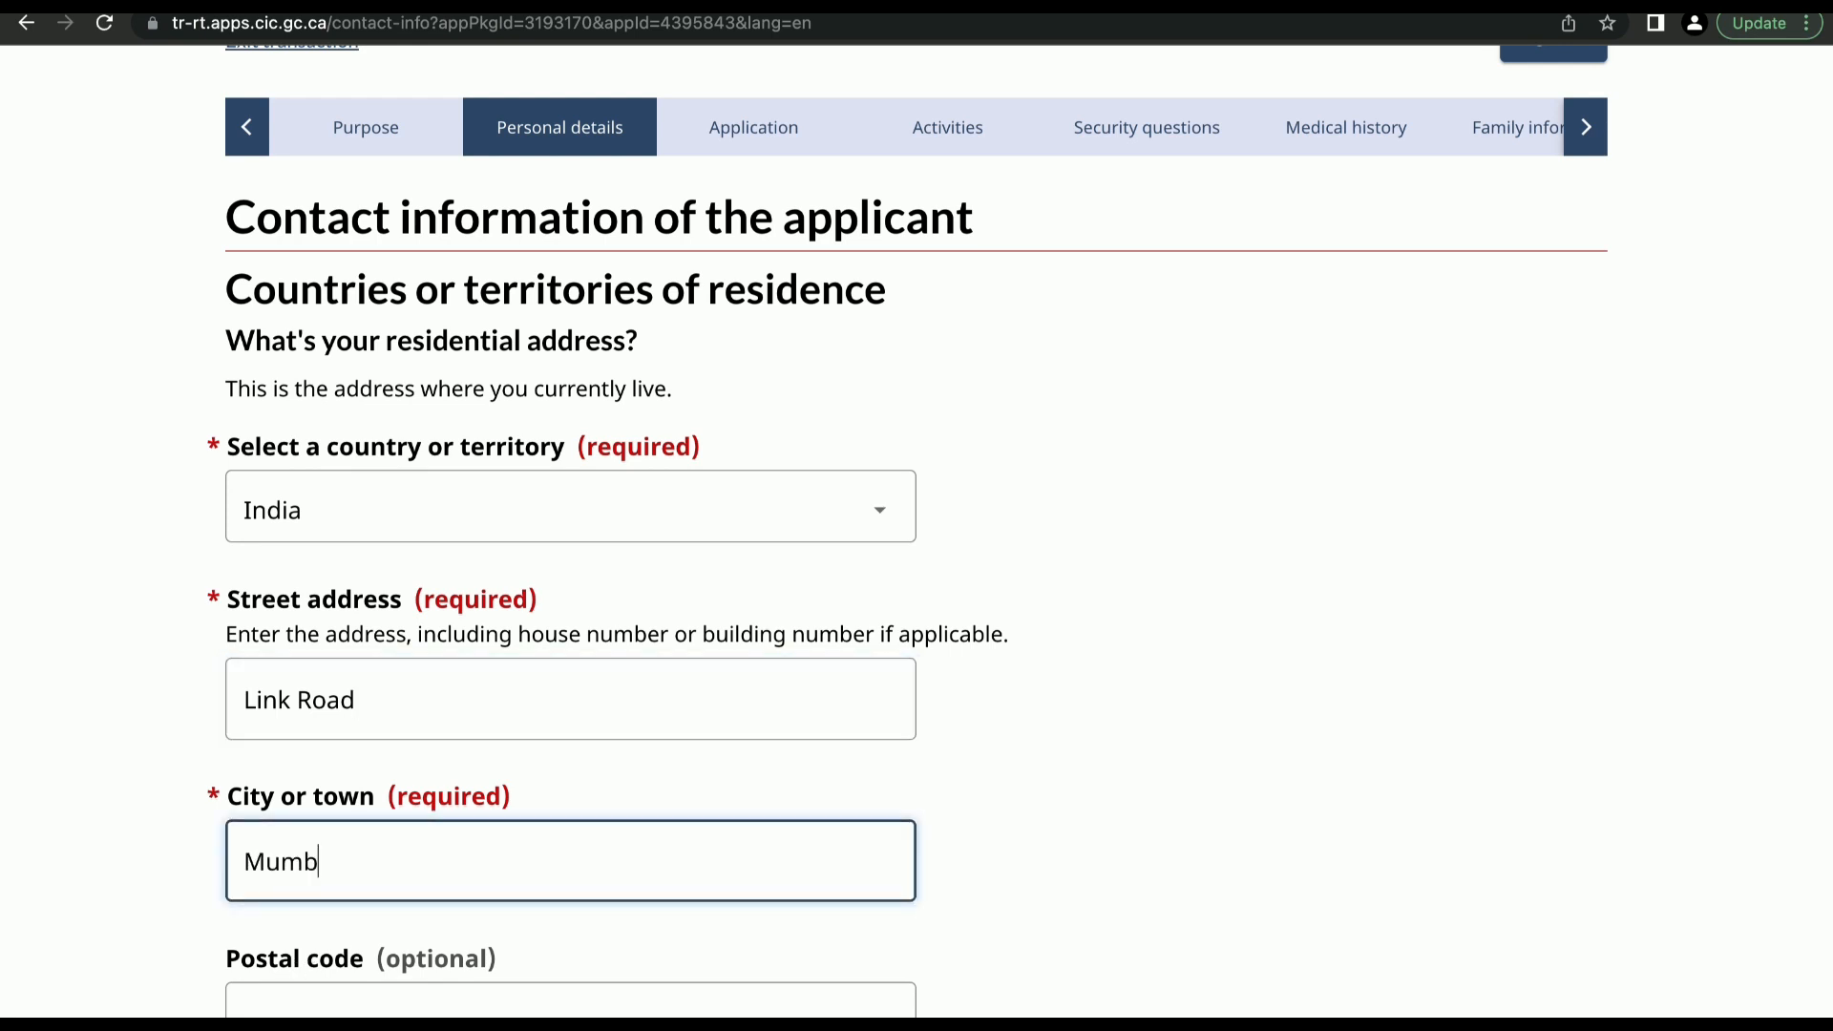
# Leave the postal code blank and mark the mailing address as same as residential
pyautogui.scroll(-3, 917, 534)
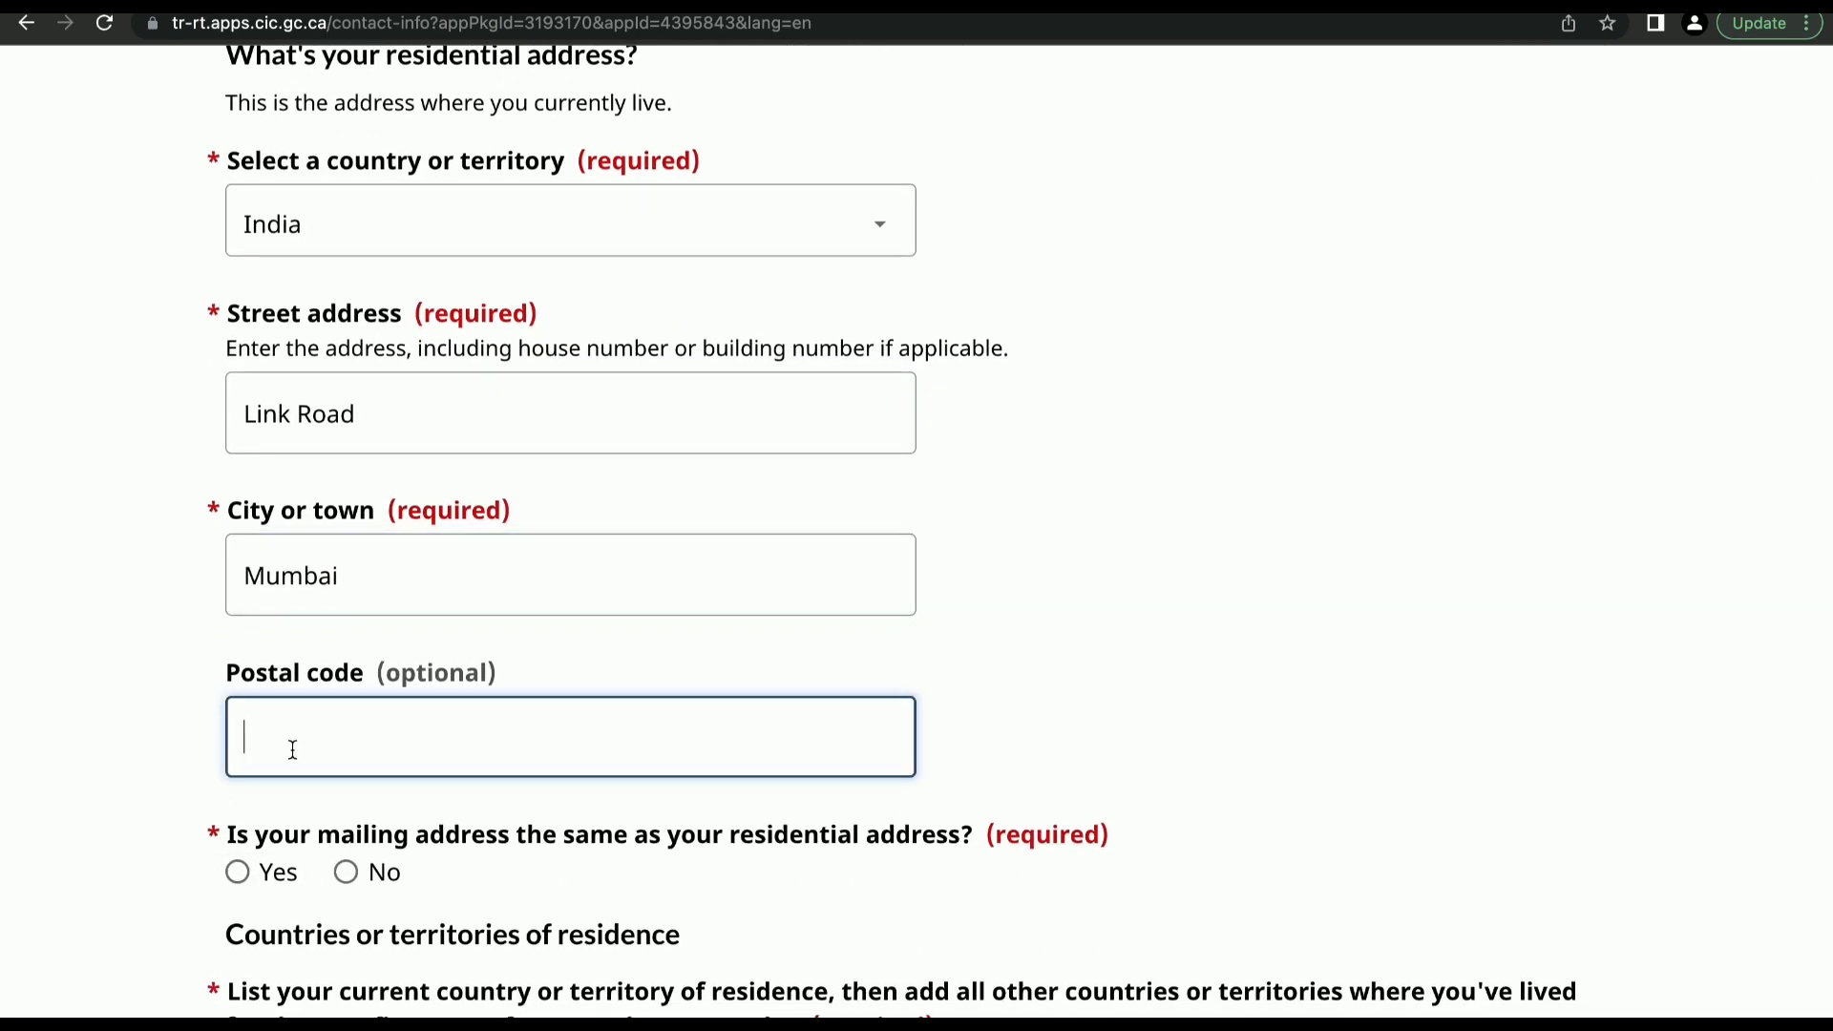
pyautogui.click(292, 749)
pyautogui.scroll(-1, 278, 753)
pyautogui.scroll(-2, 363, 681)
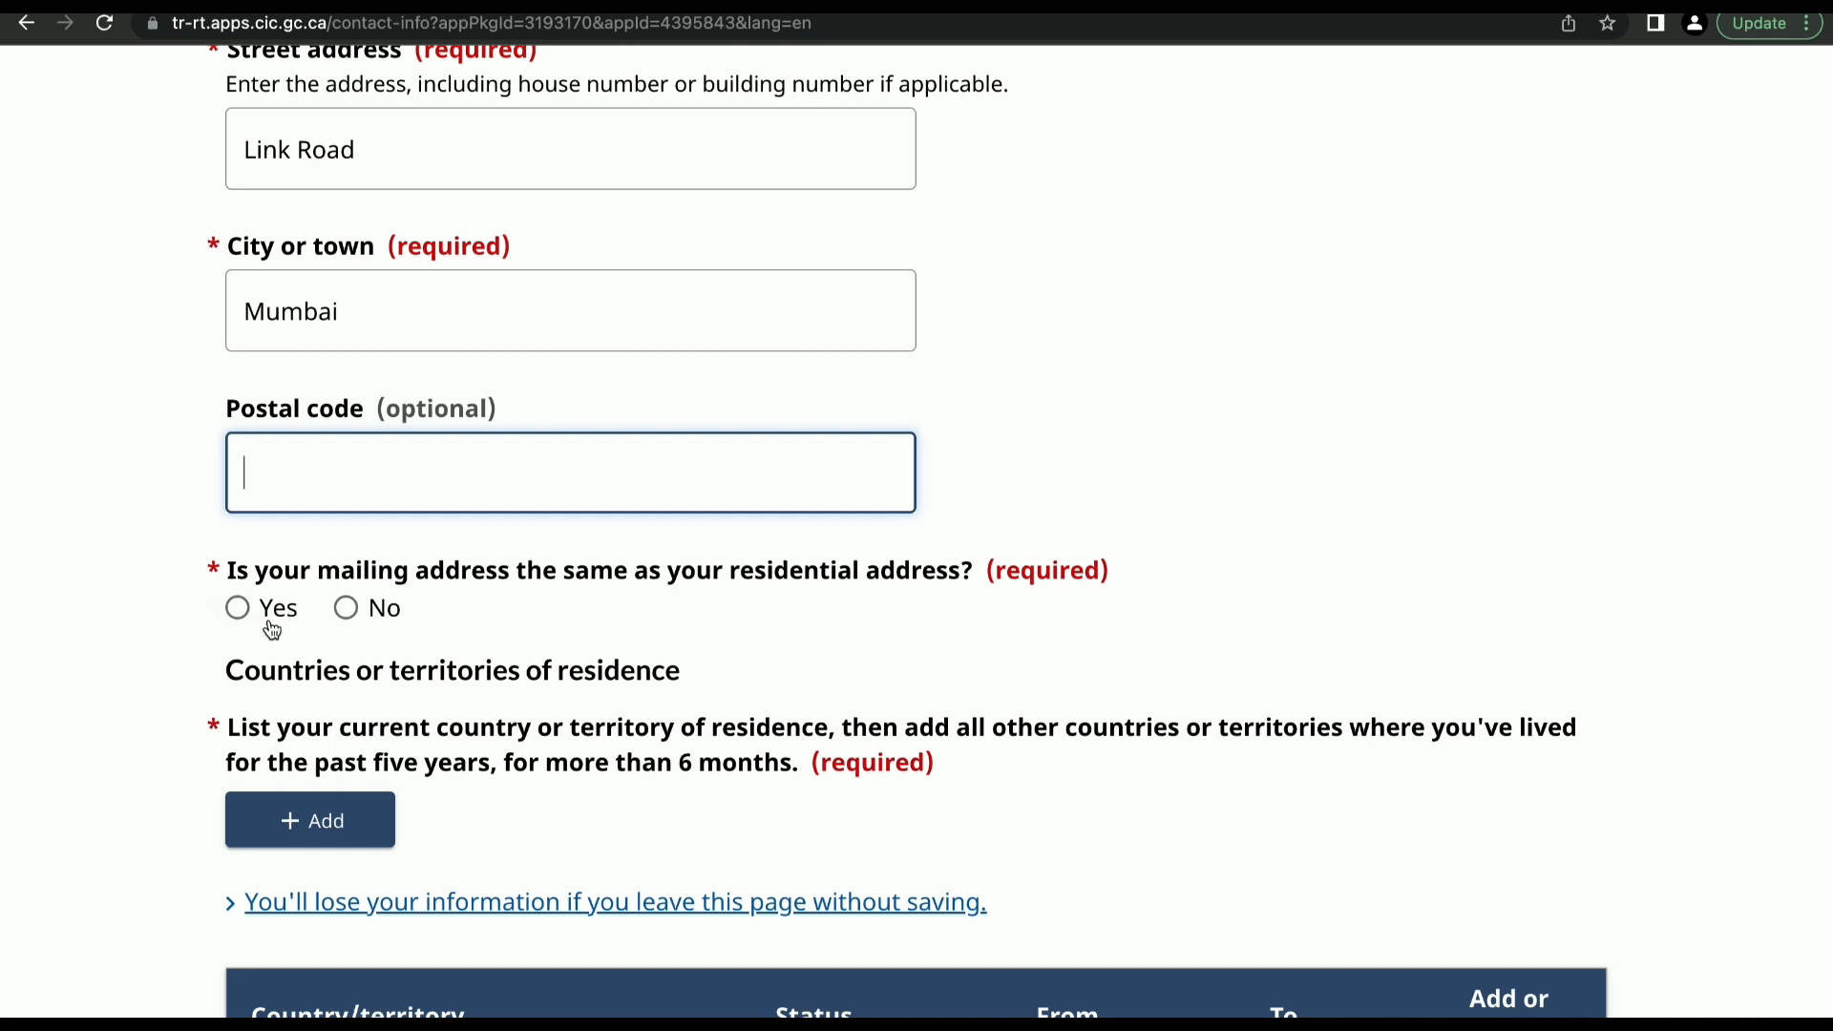
pyautogui.click(241, 613)
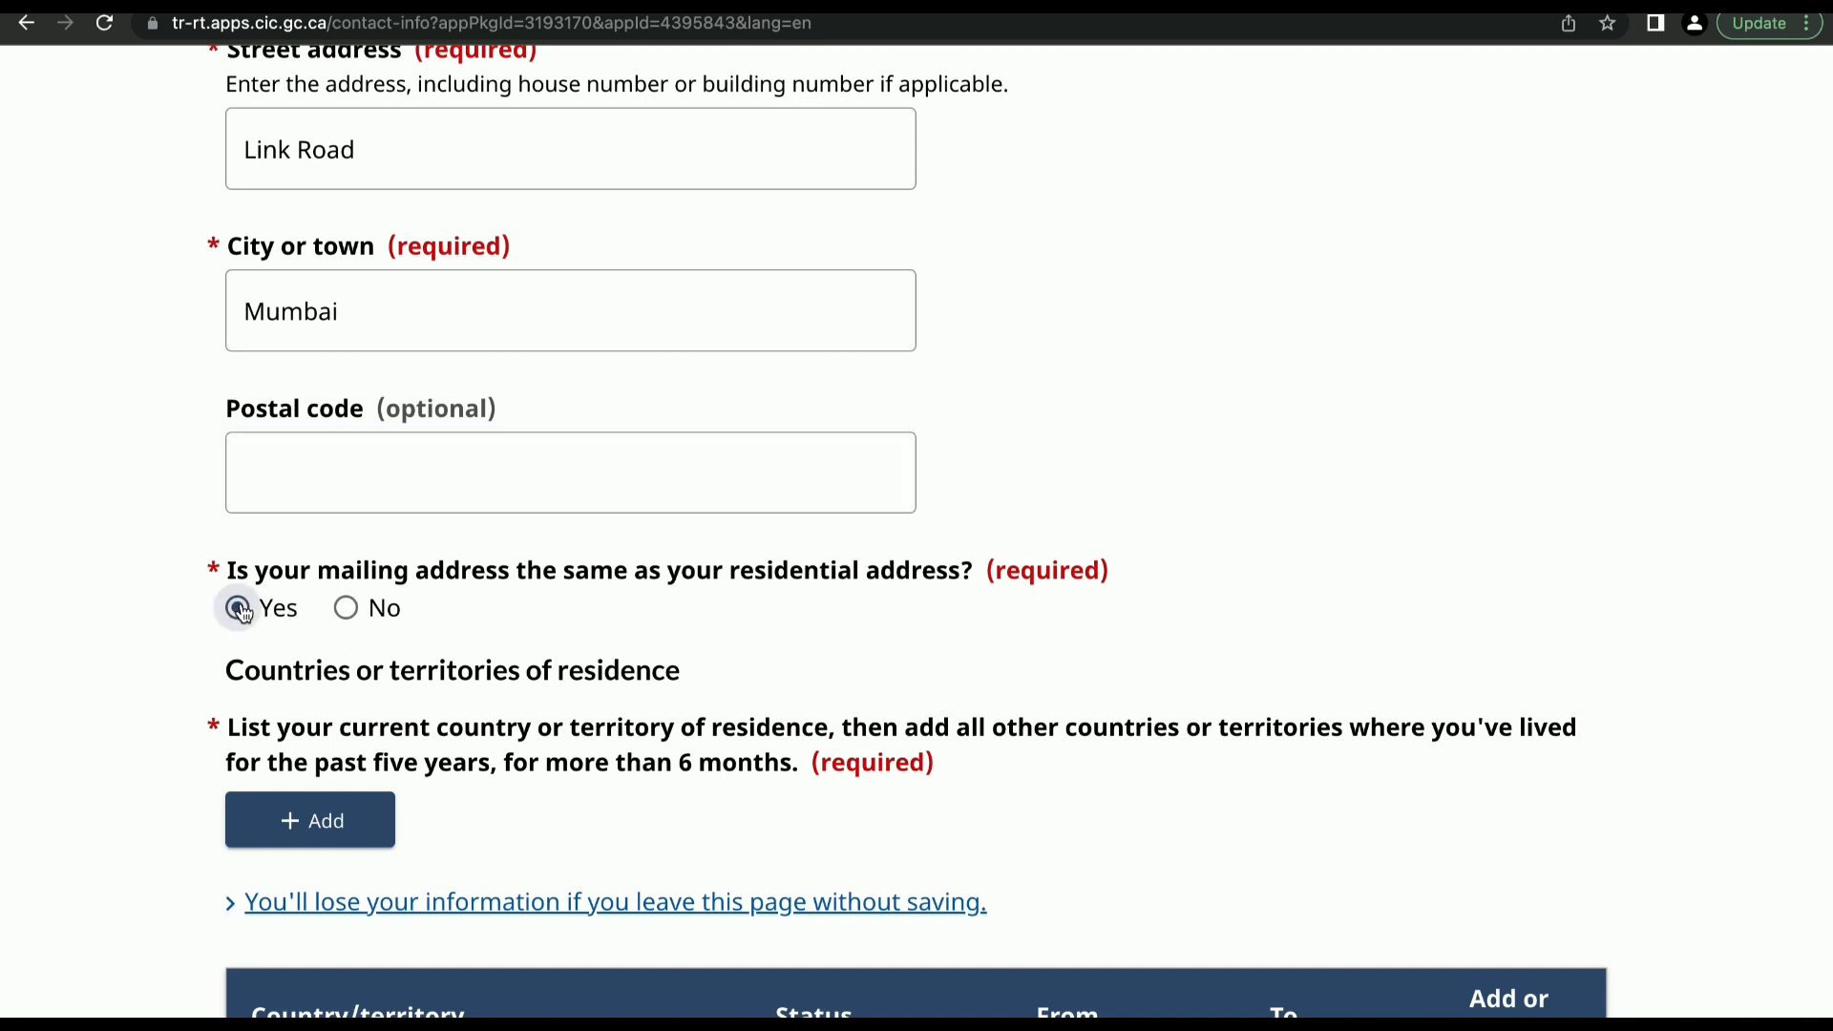
pyautogui.scroll(-3, 286, 713)
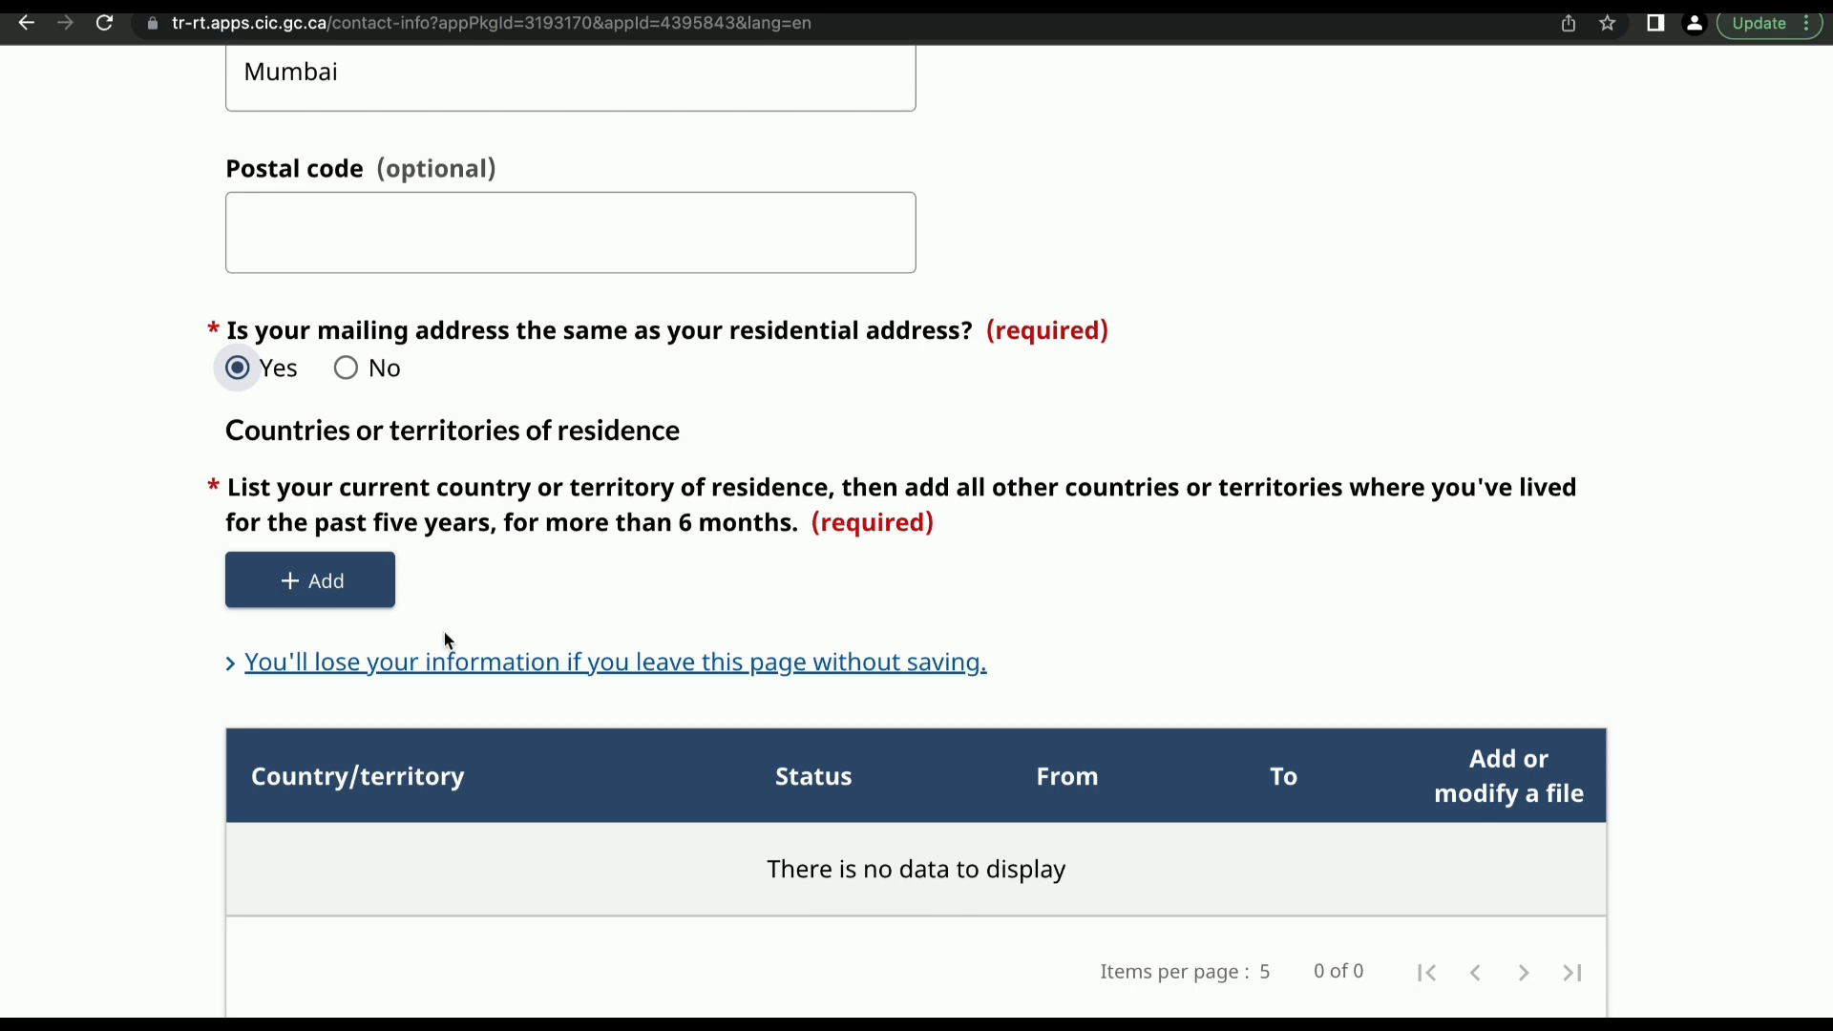
# Add a new residence entry for India with Citizen status
pyautogui.click(354, 600)
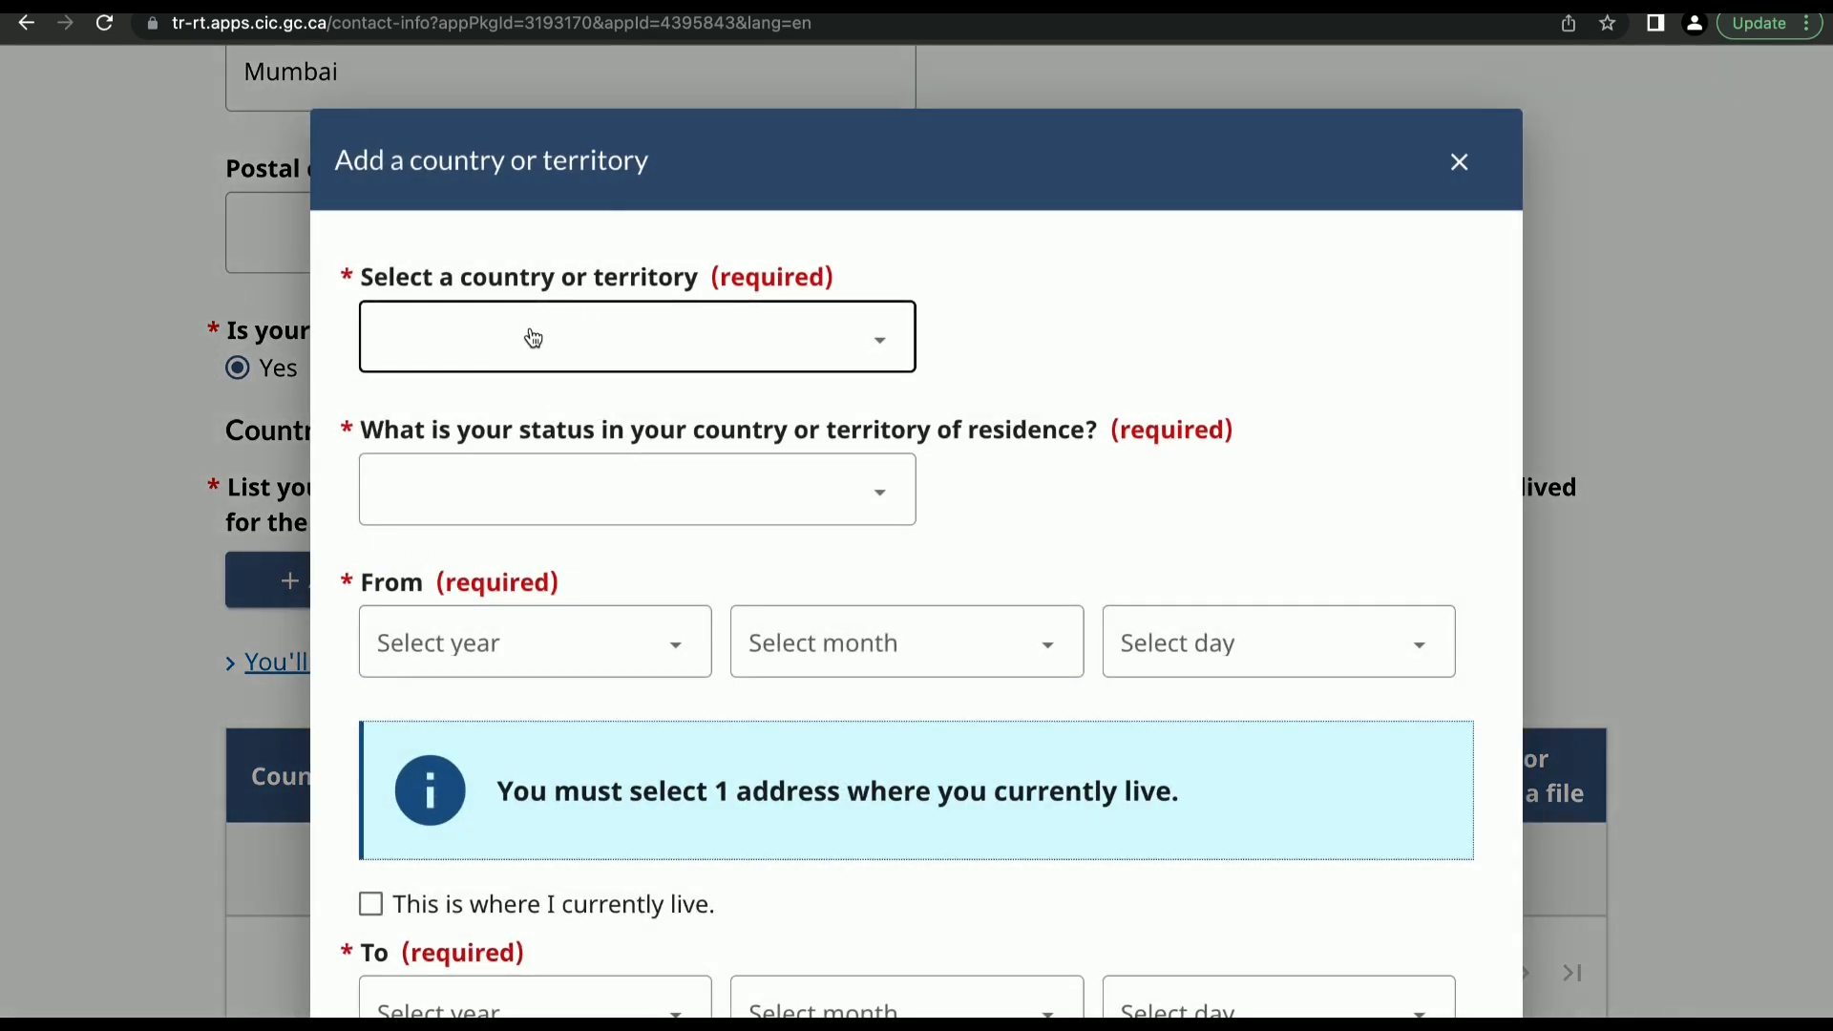
pyautogui.click(531, 340)
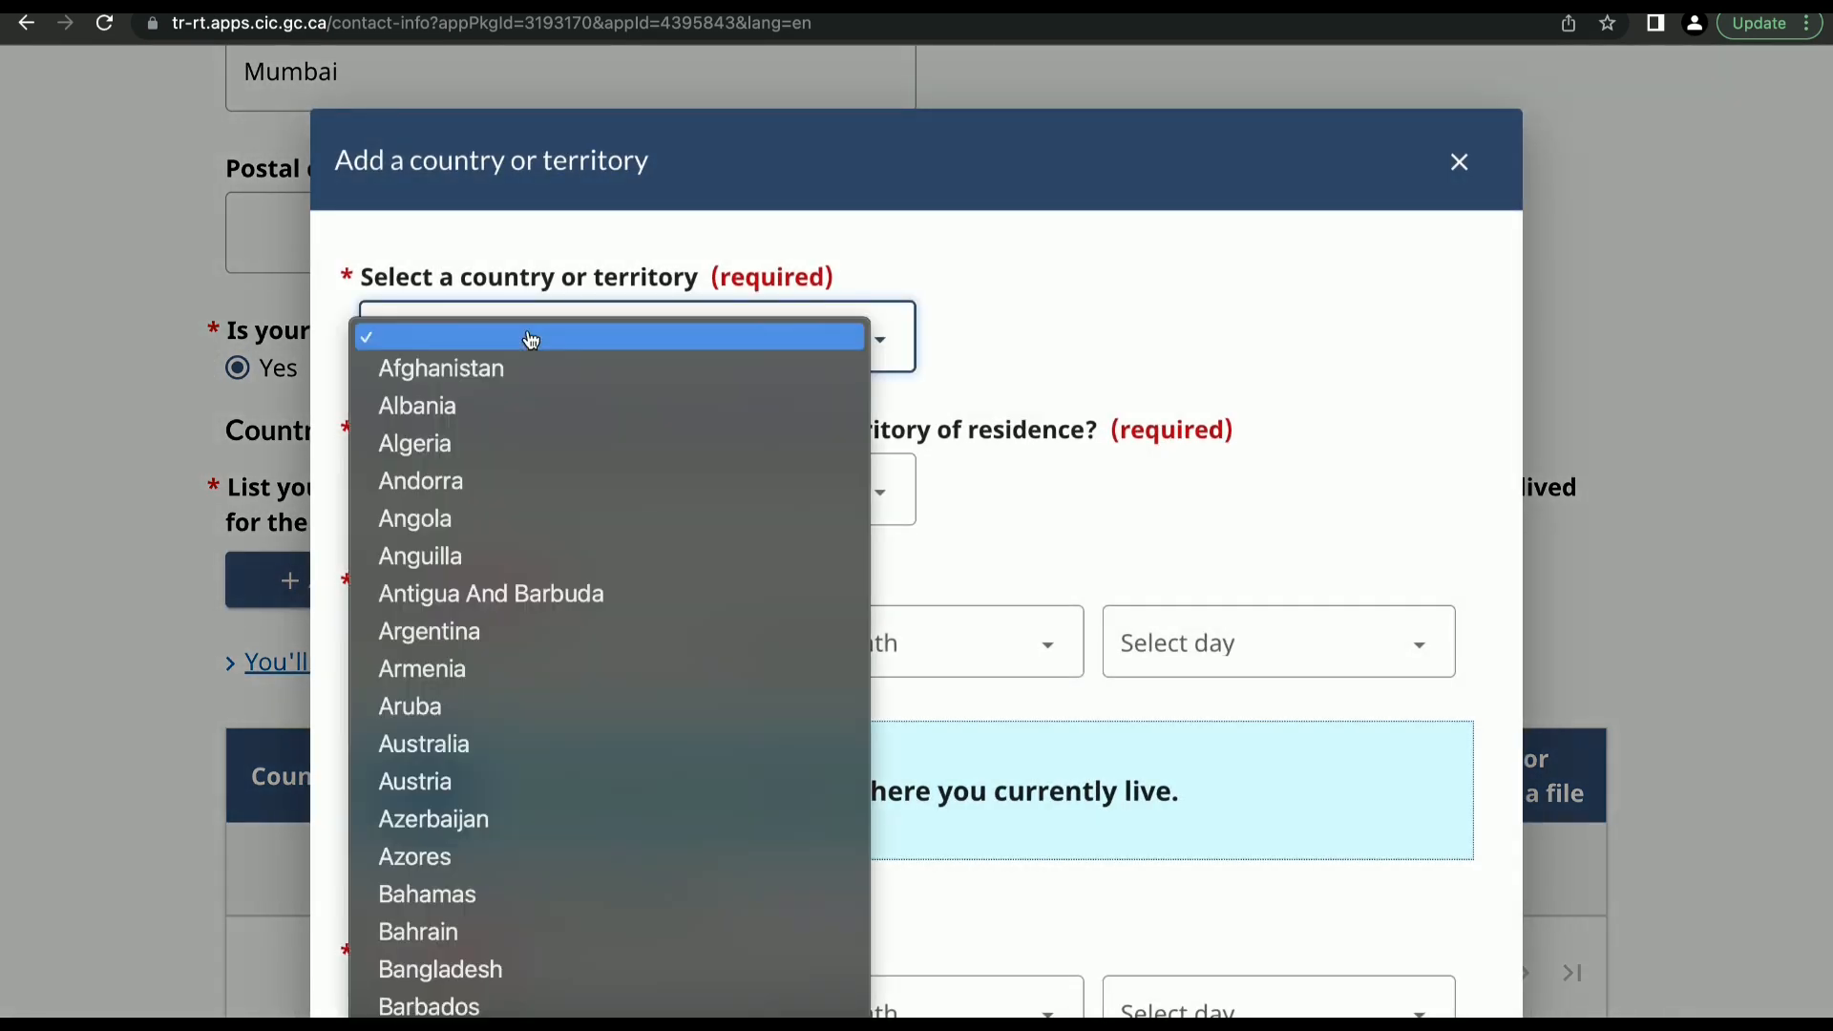
pyautogui.scroll(-15, 531, 340)
pyautogui.click(380, 381)
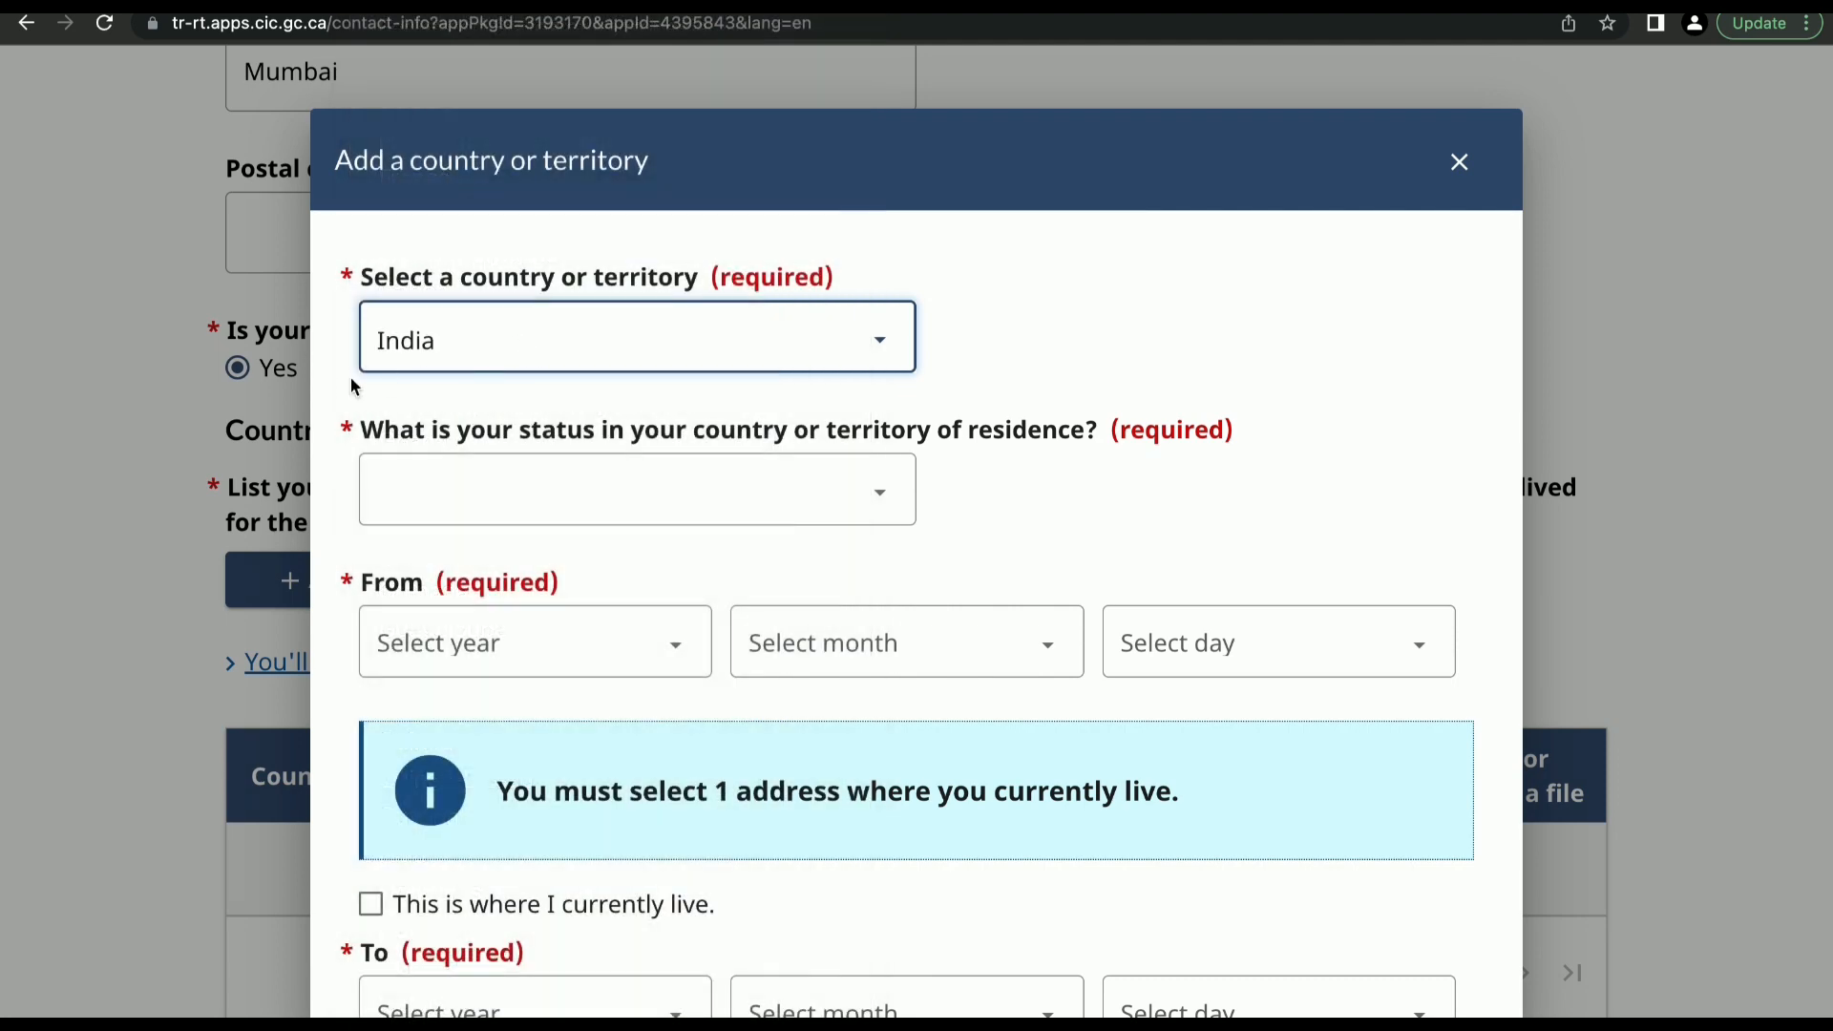
pyautogui.click(465, 489)
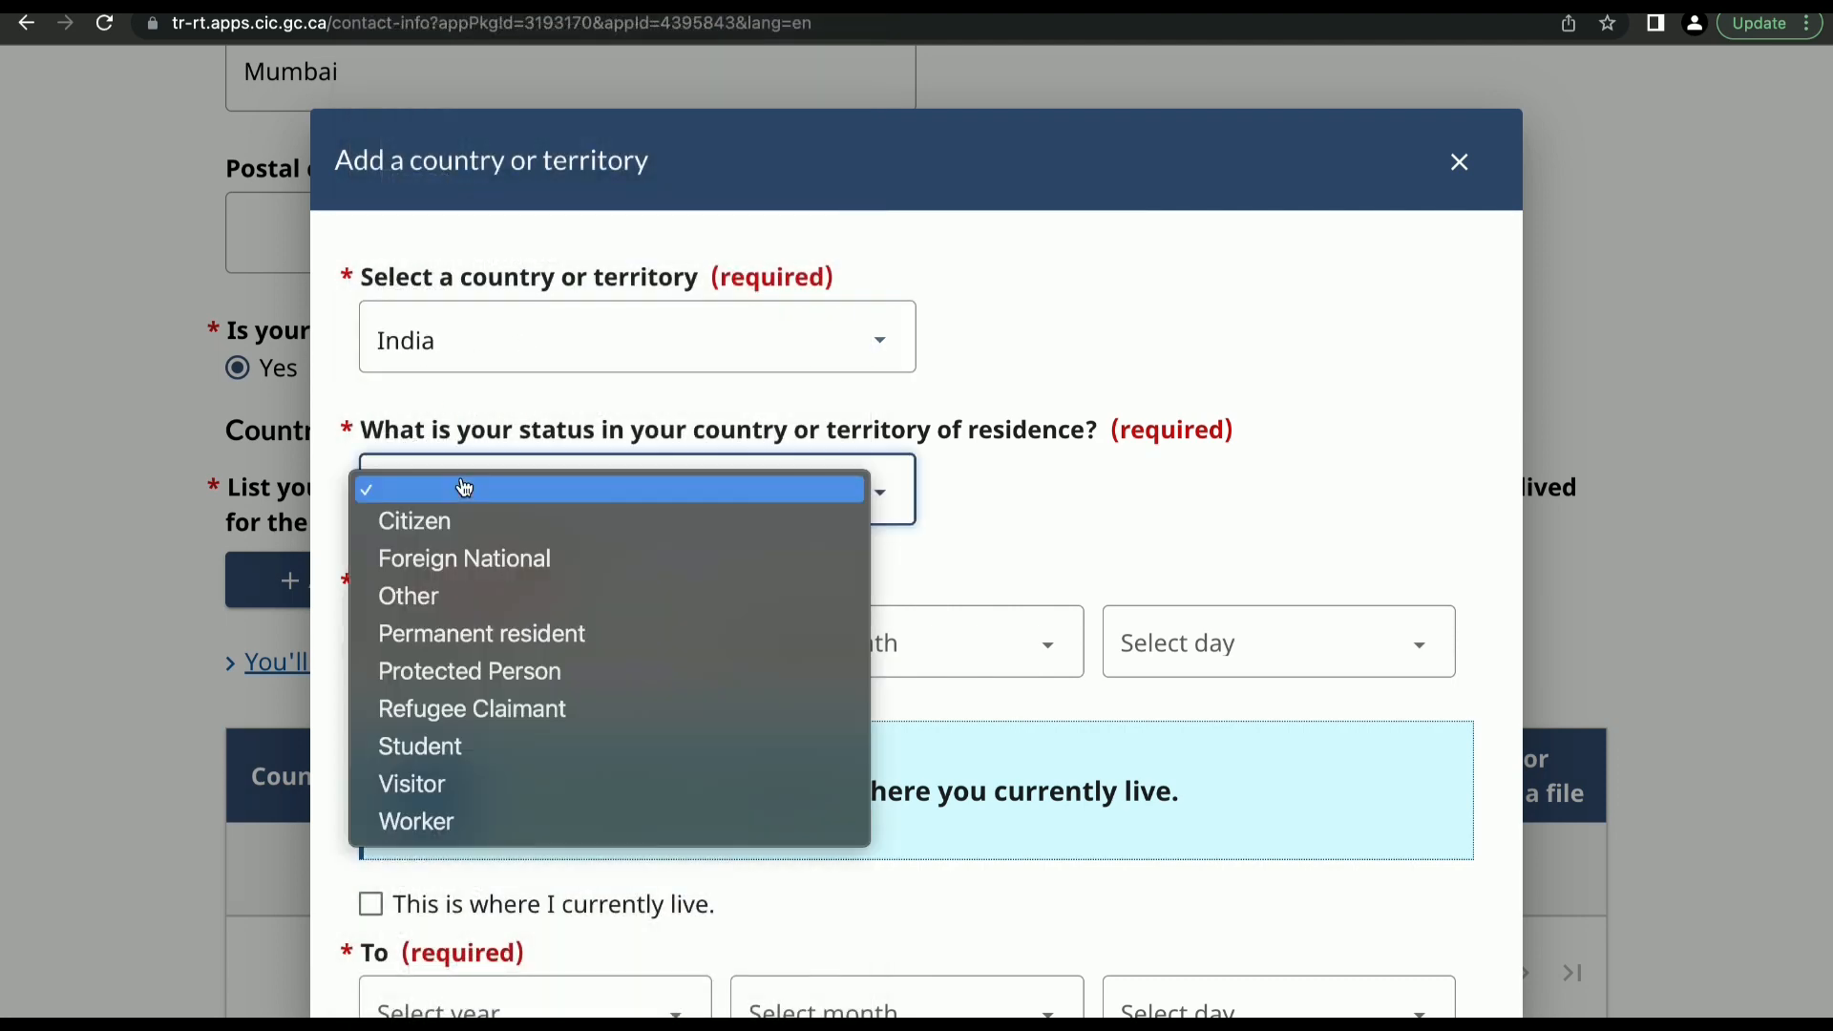
pyautogui.click(449, 536)
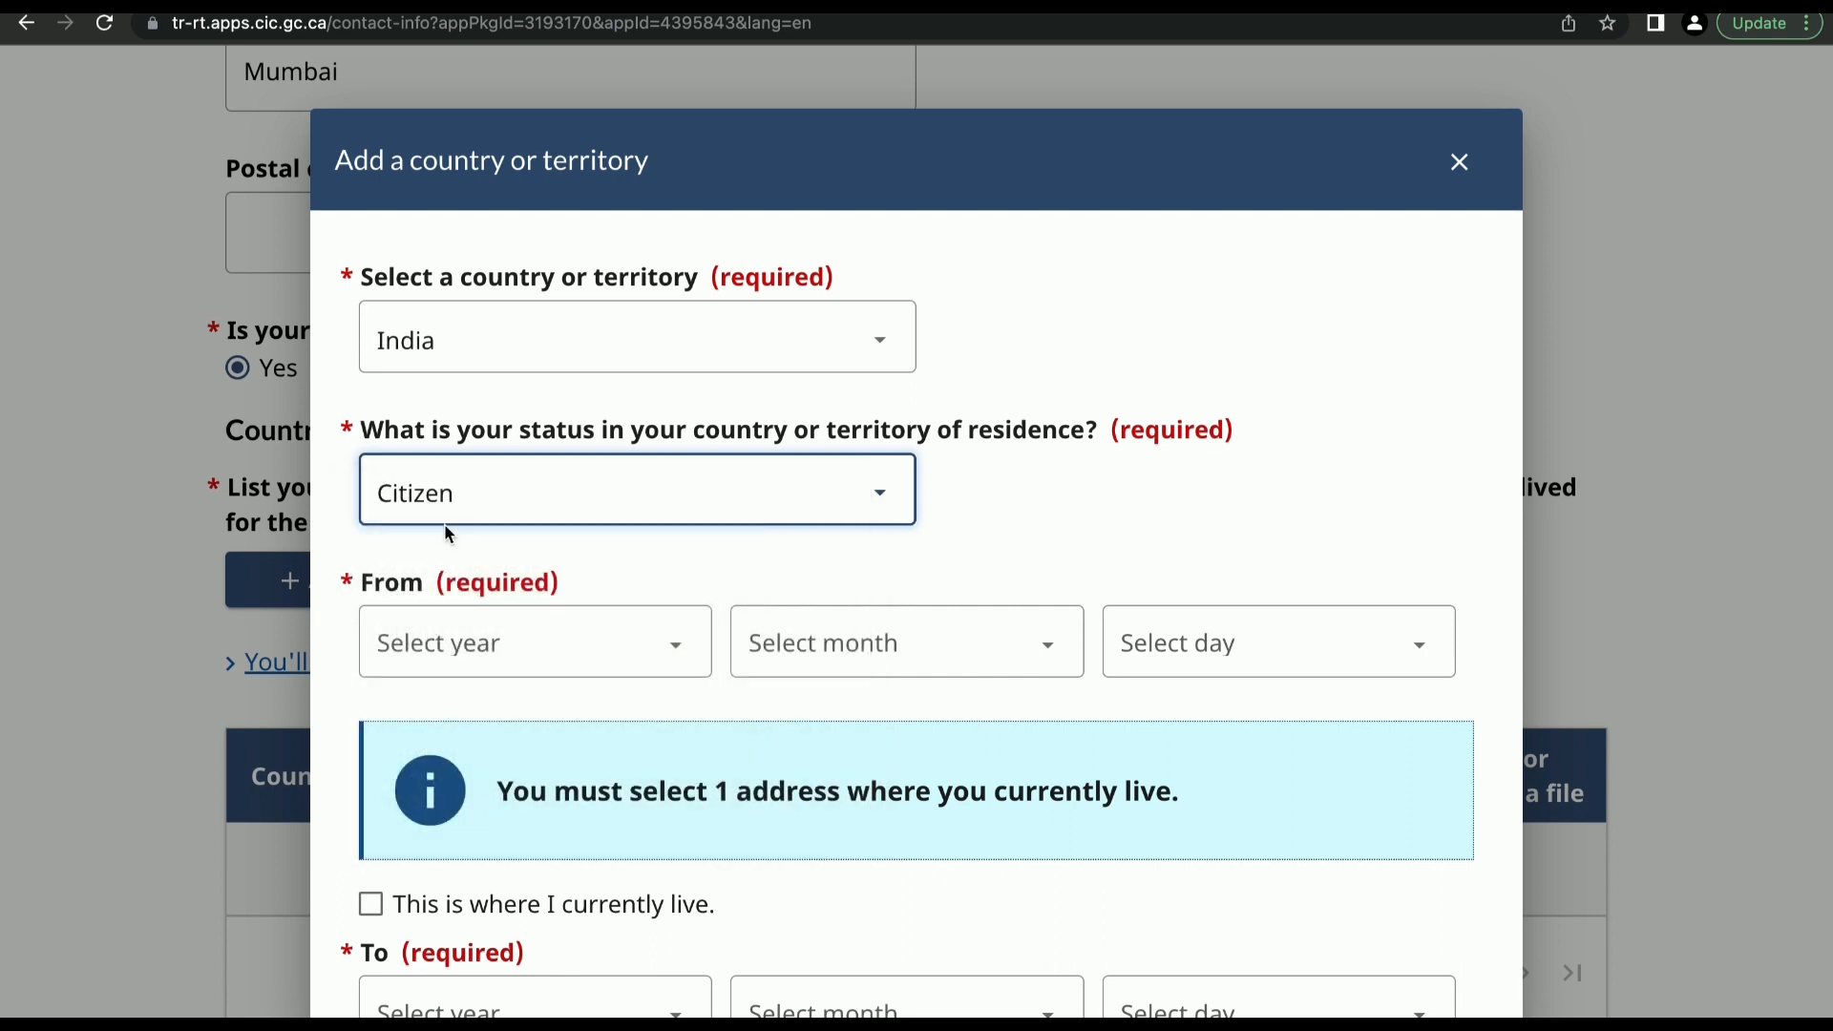
# Set the residence start date to 1 January 1992
pyautogui.click(415, 664)
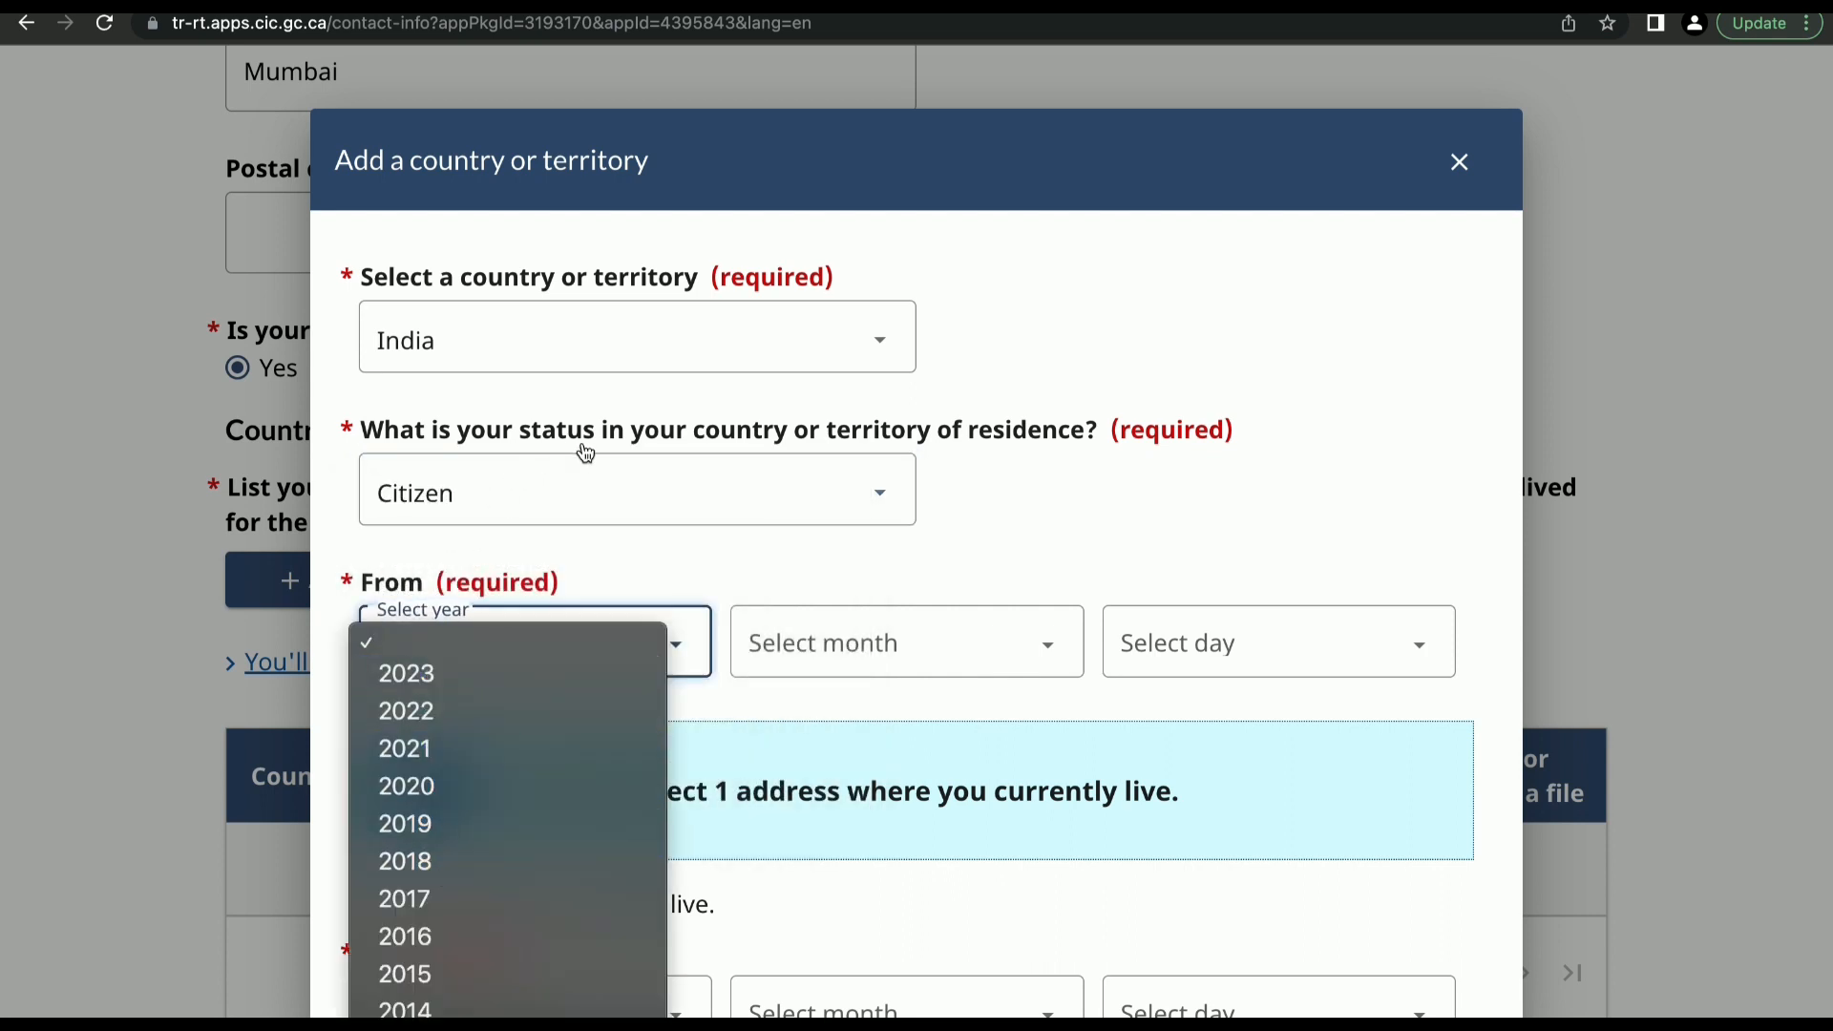
pyautogui.click(547, 570)
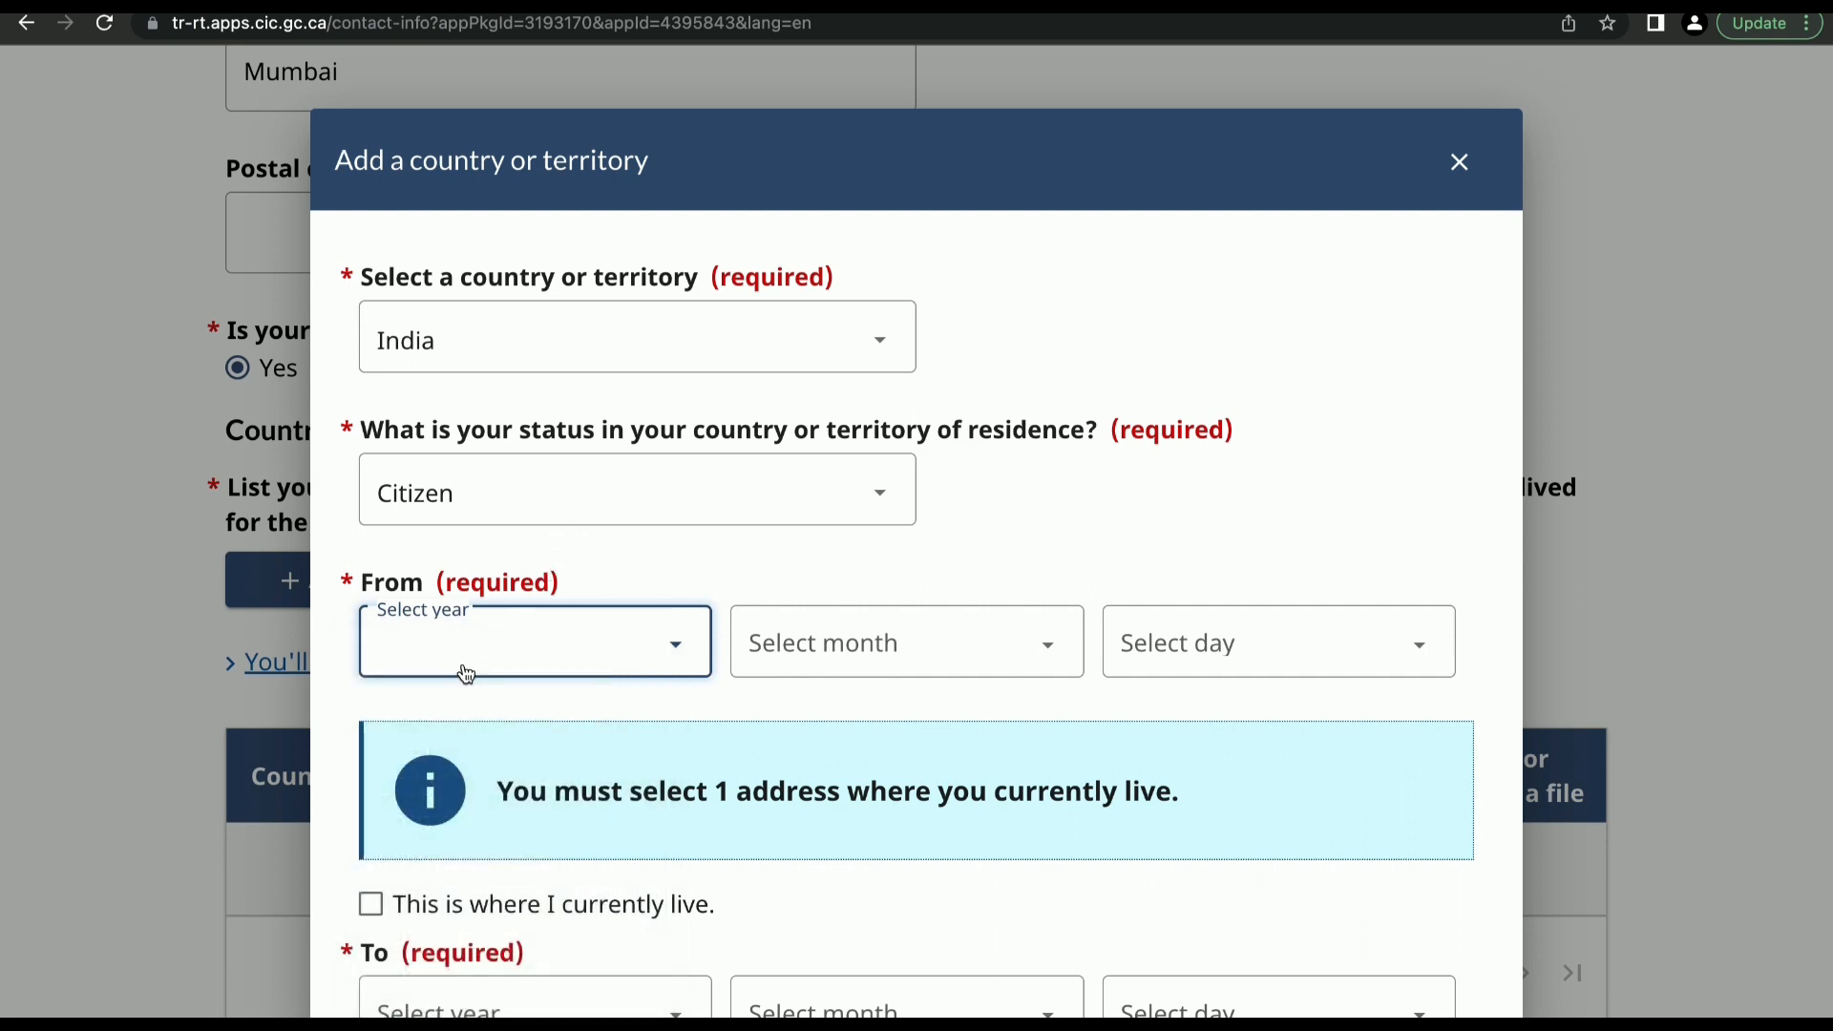
pyautogui.click(399, 888)
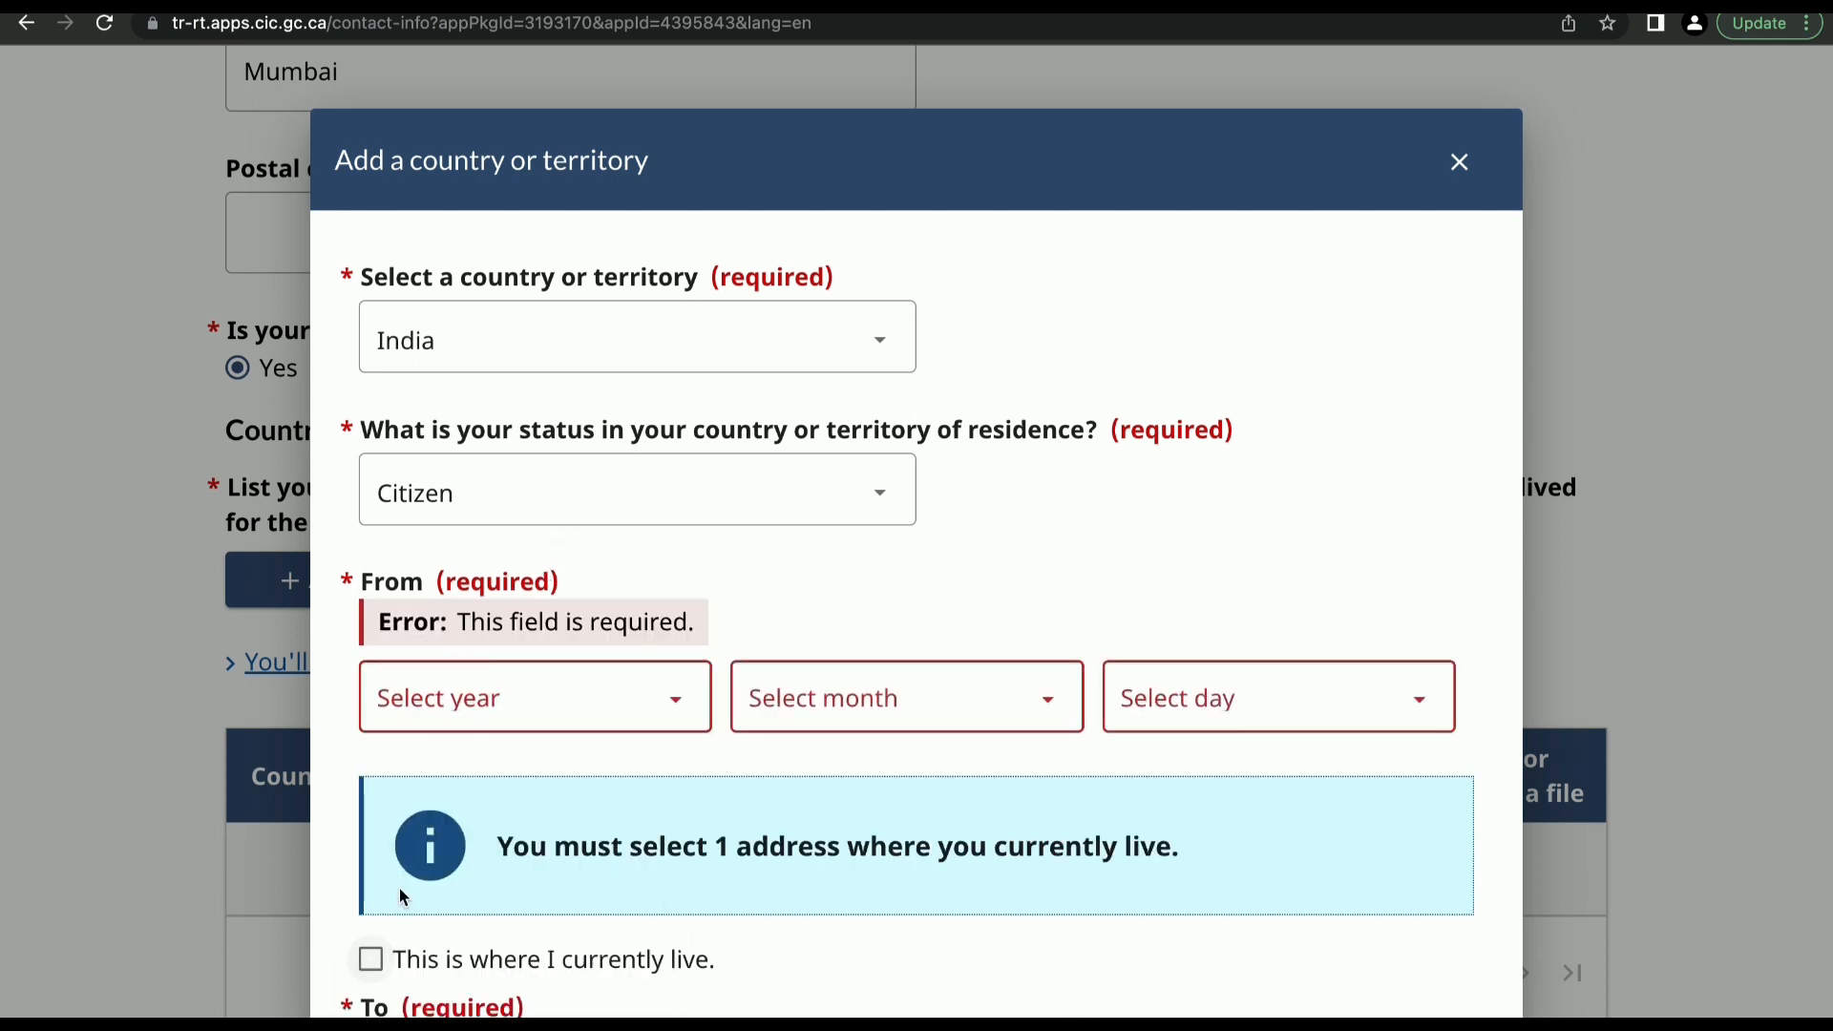
pyautogui.click(485, 709)
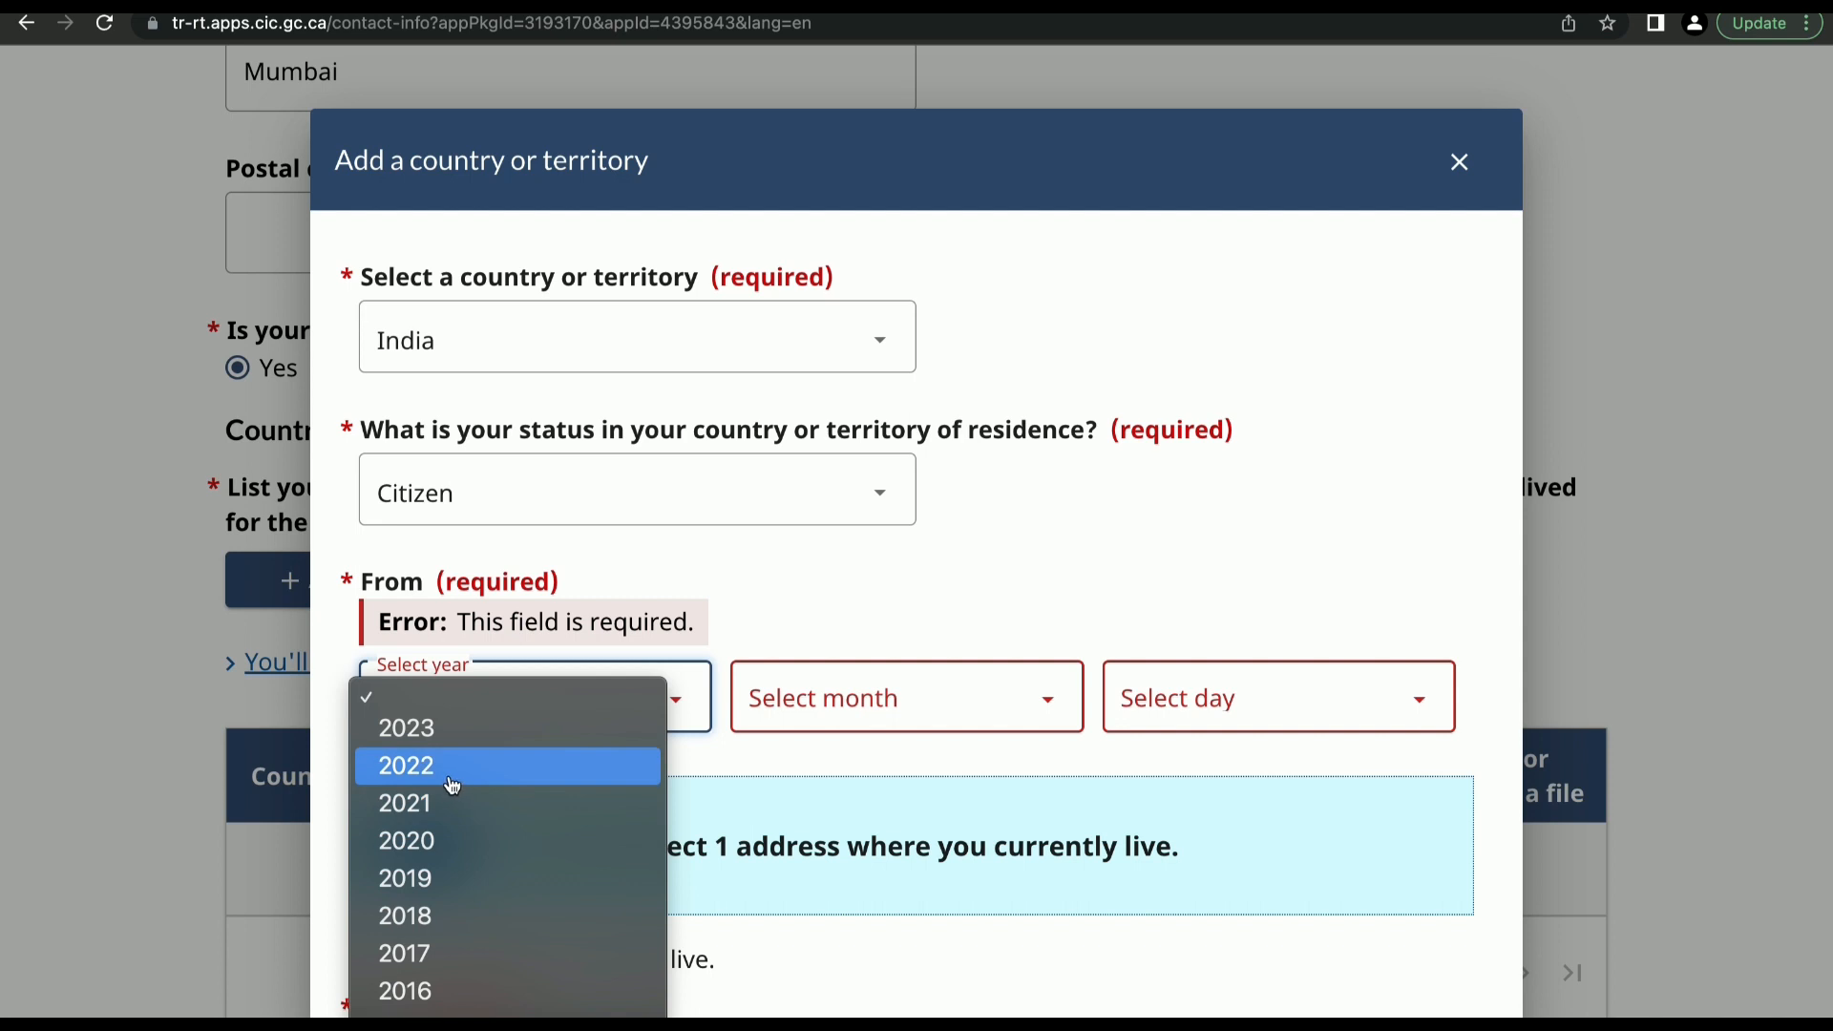
pyautogui.scroll(-10, 456, 889)
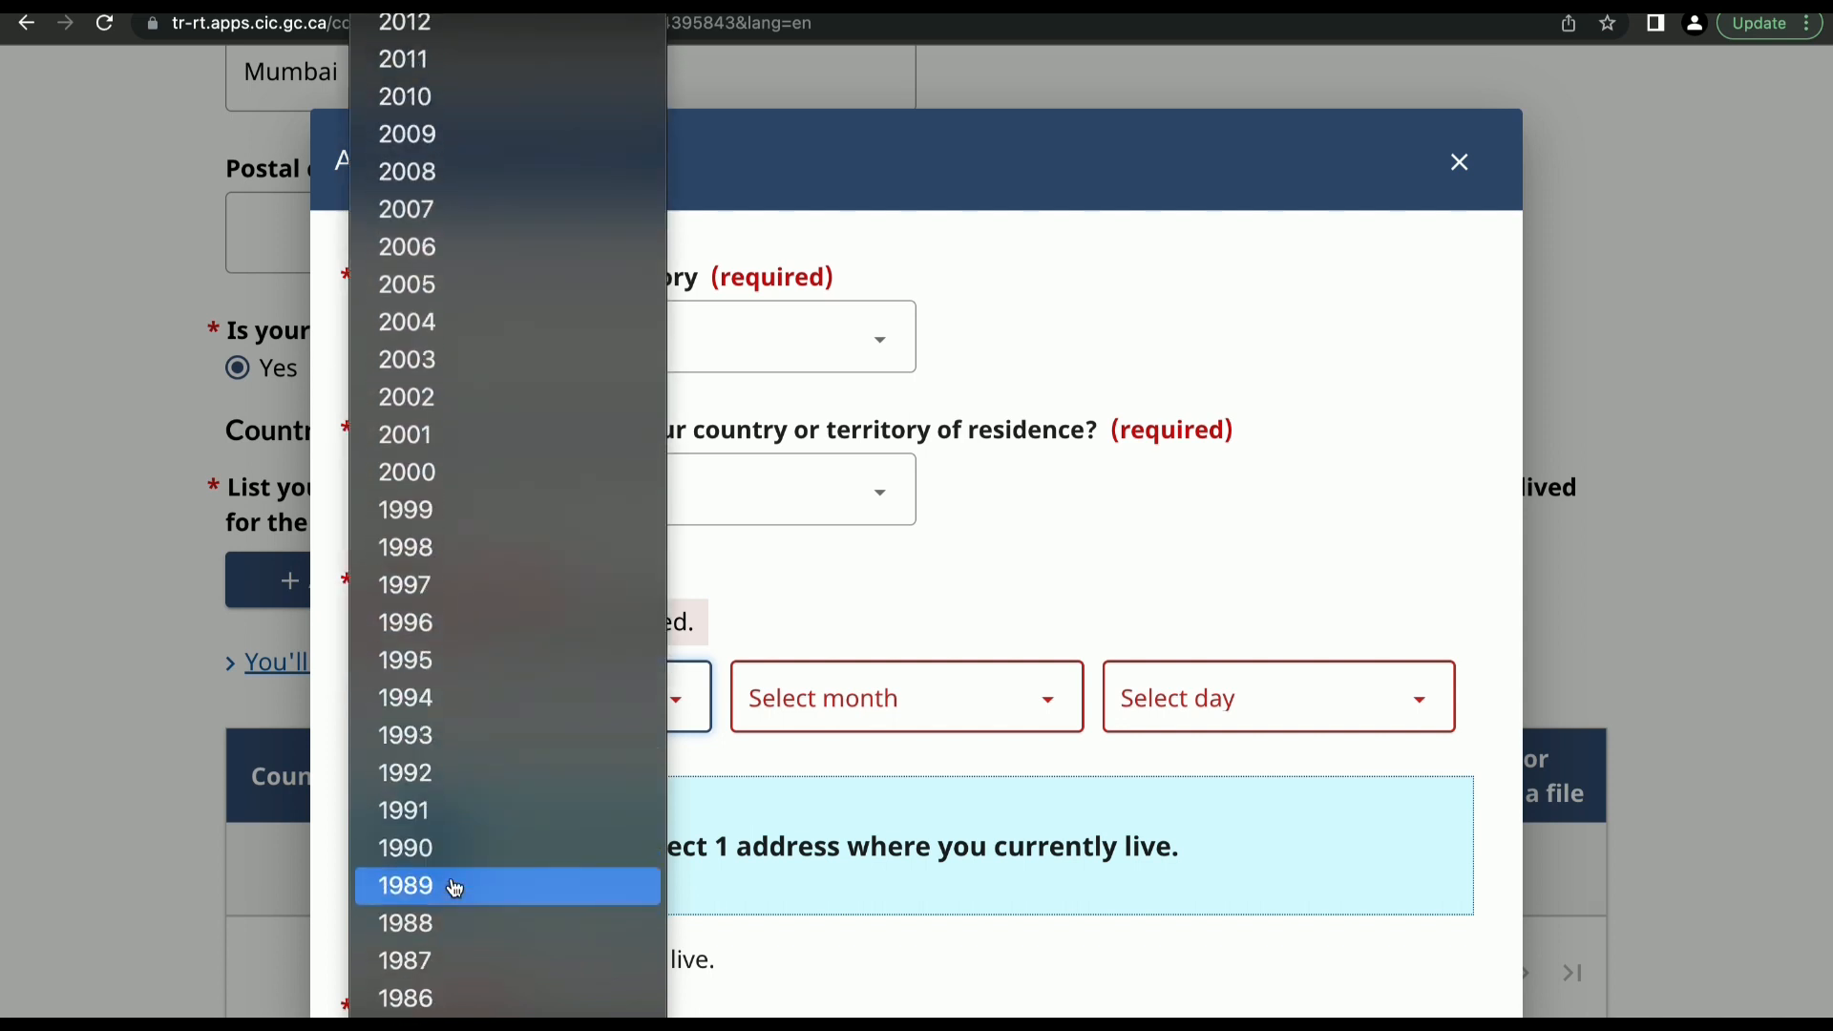
pyautogui.click(432, 773)
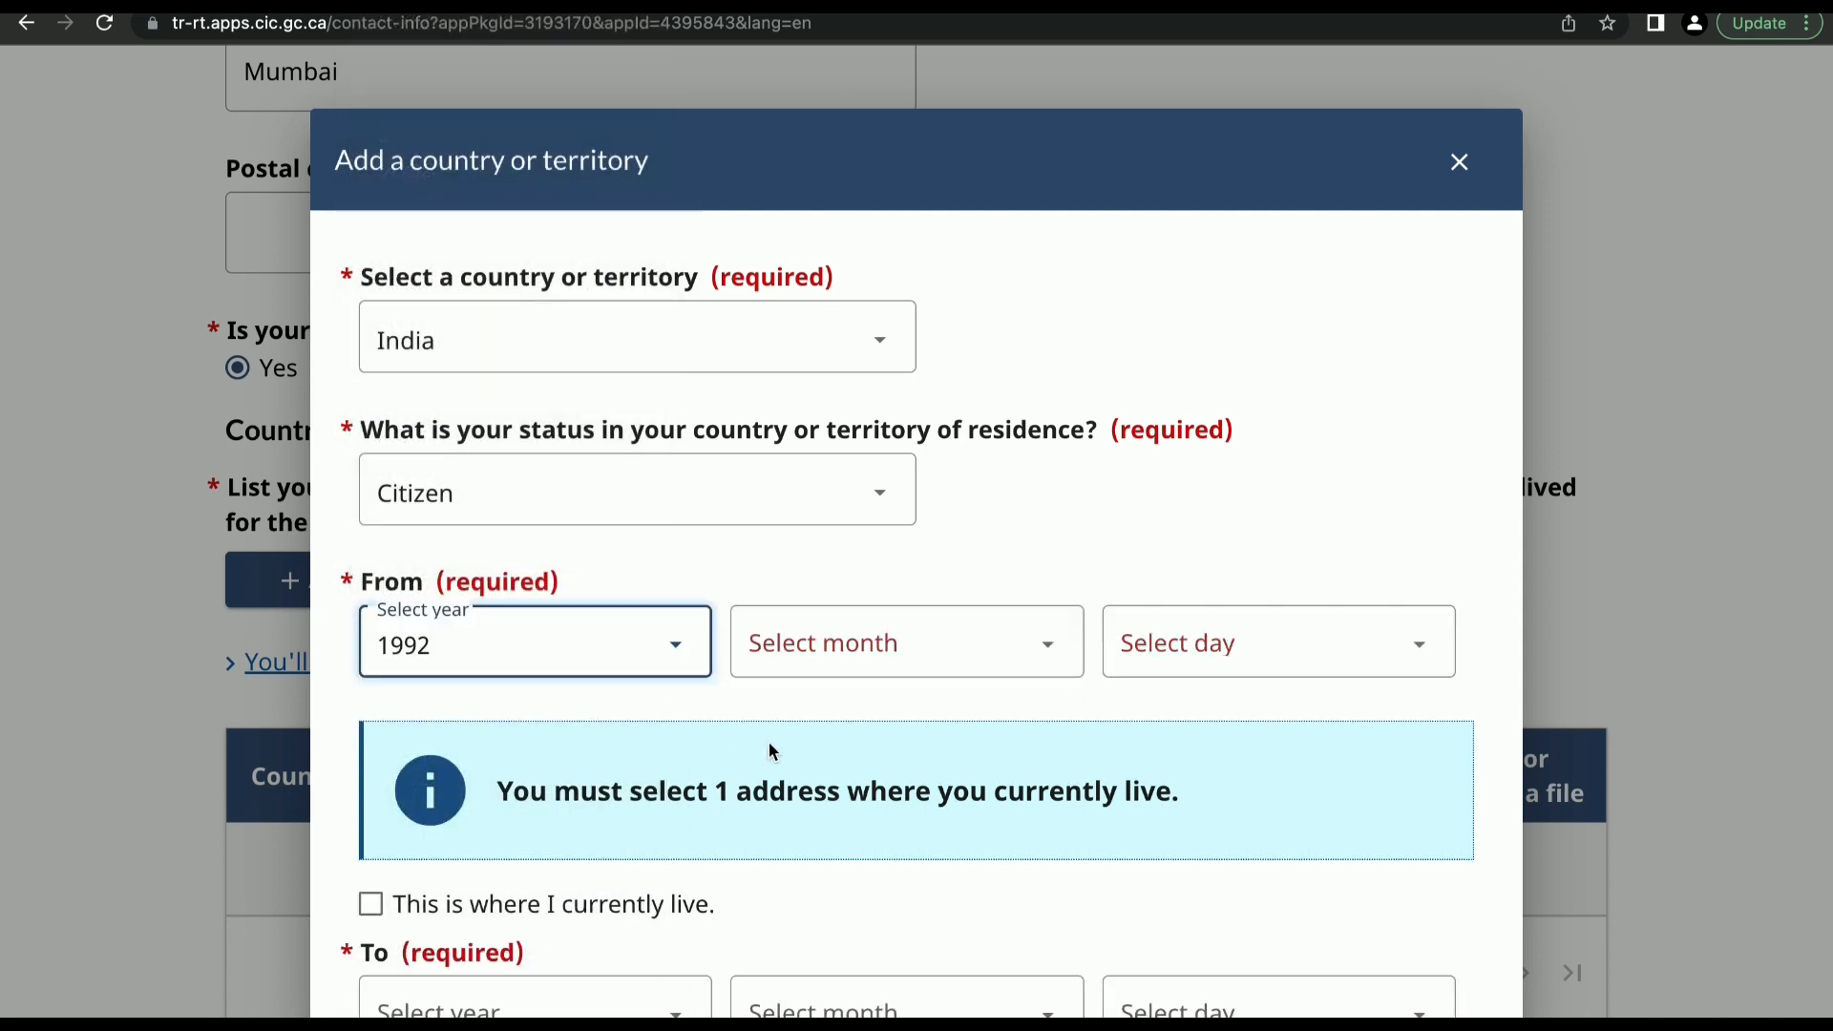
pyautogui.click(848, 669)
pyautogui.click(846, 673)
pyautogui.click(1158, 646)
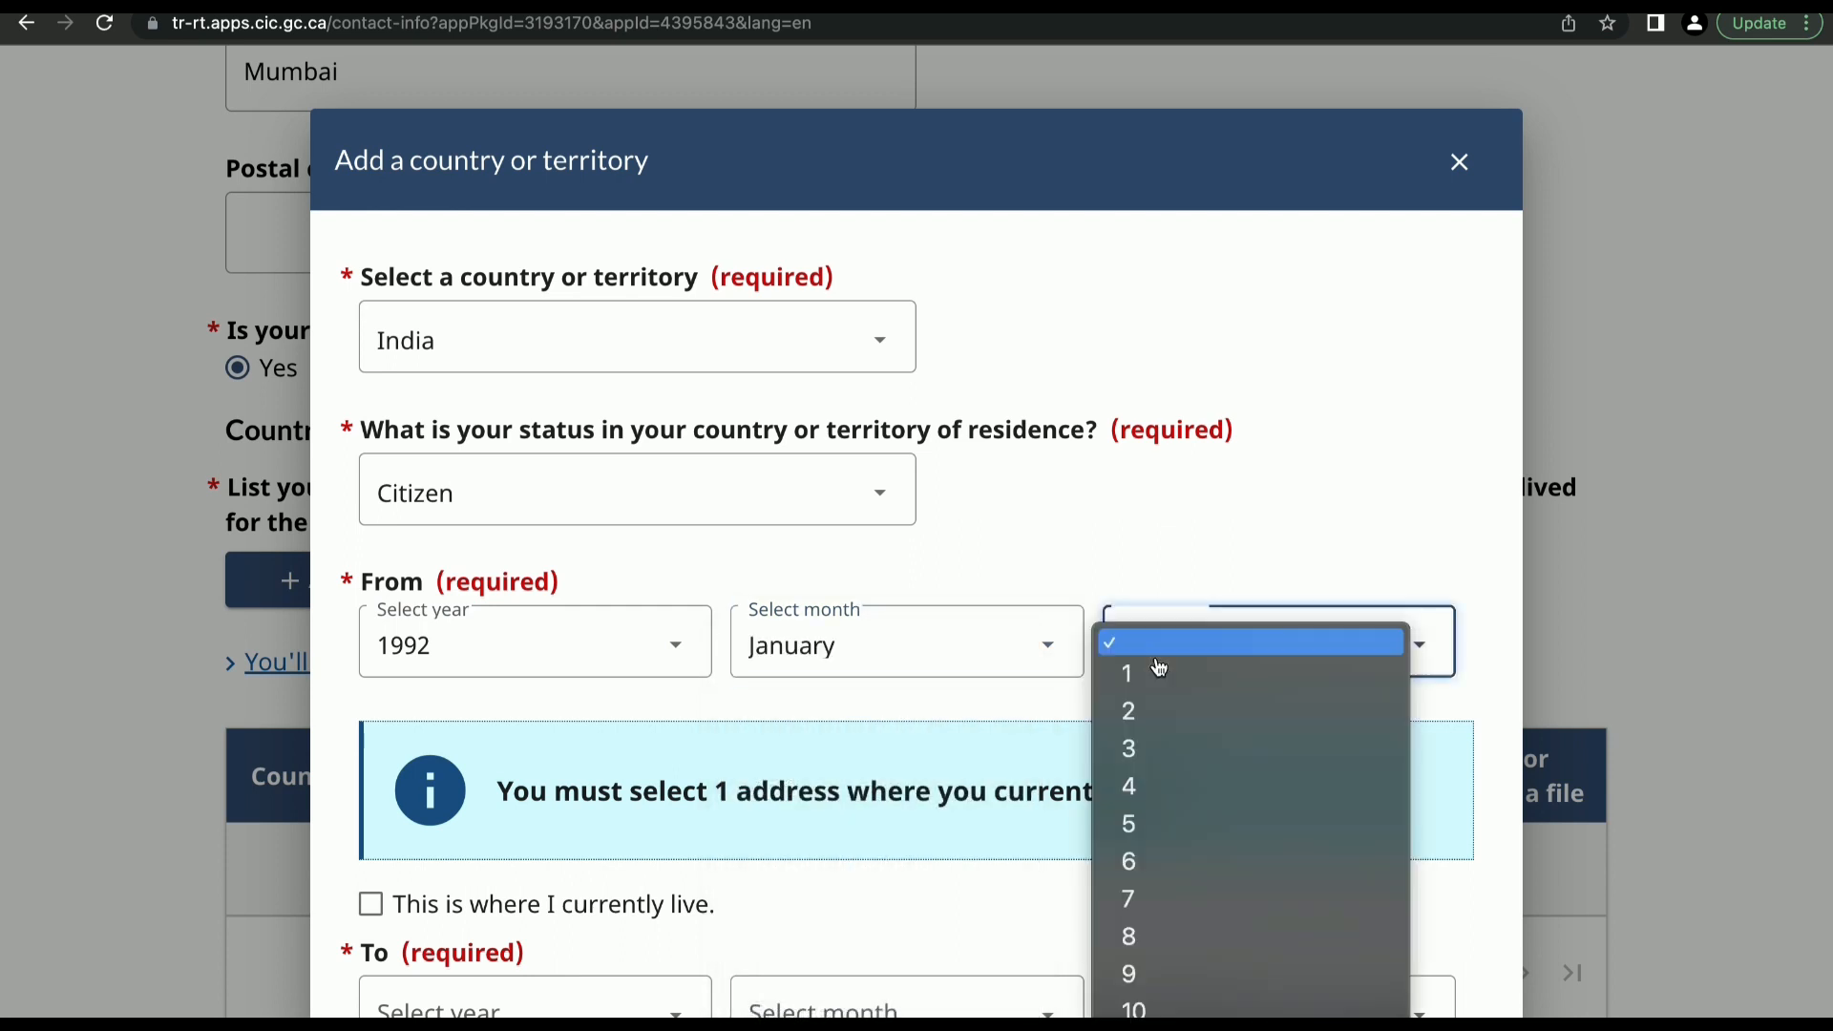
pyautogui.click(1140, 686)
# Mark India as the current place of residence and save the entry
pyautogui.click(452, 906)
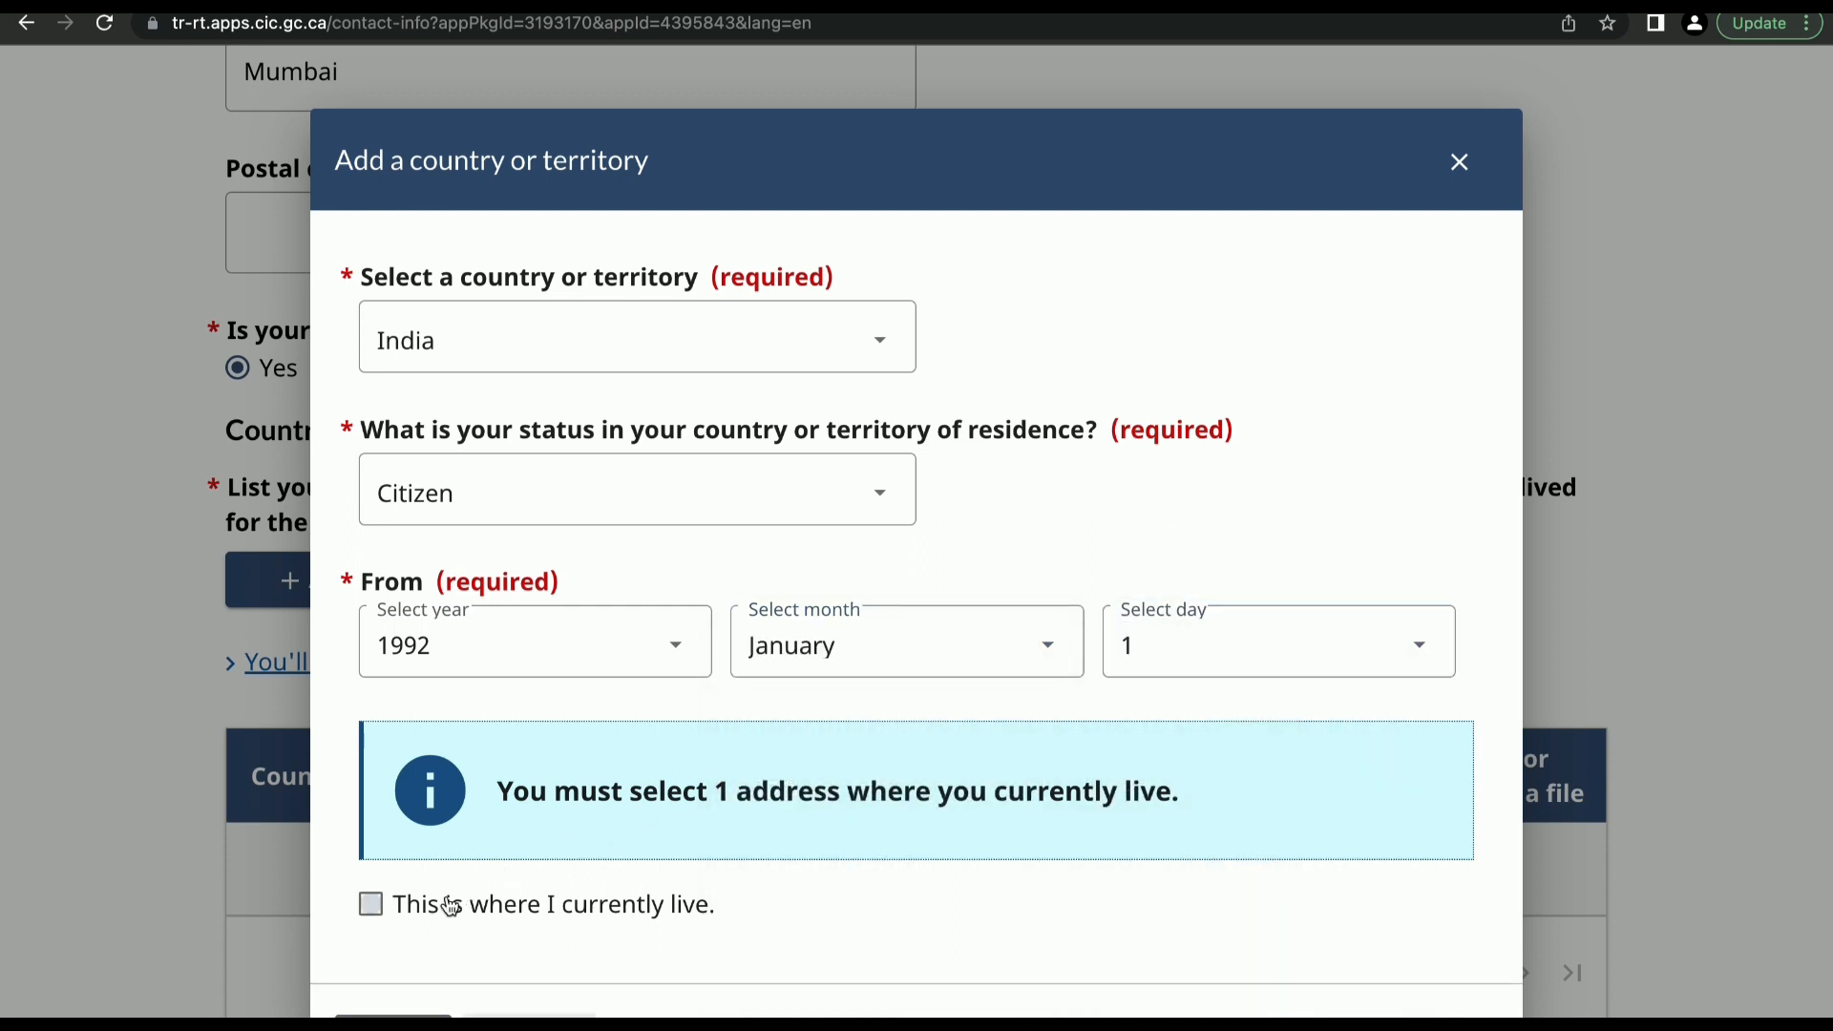
pyautogui.scroll(-1, 442, 905)
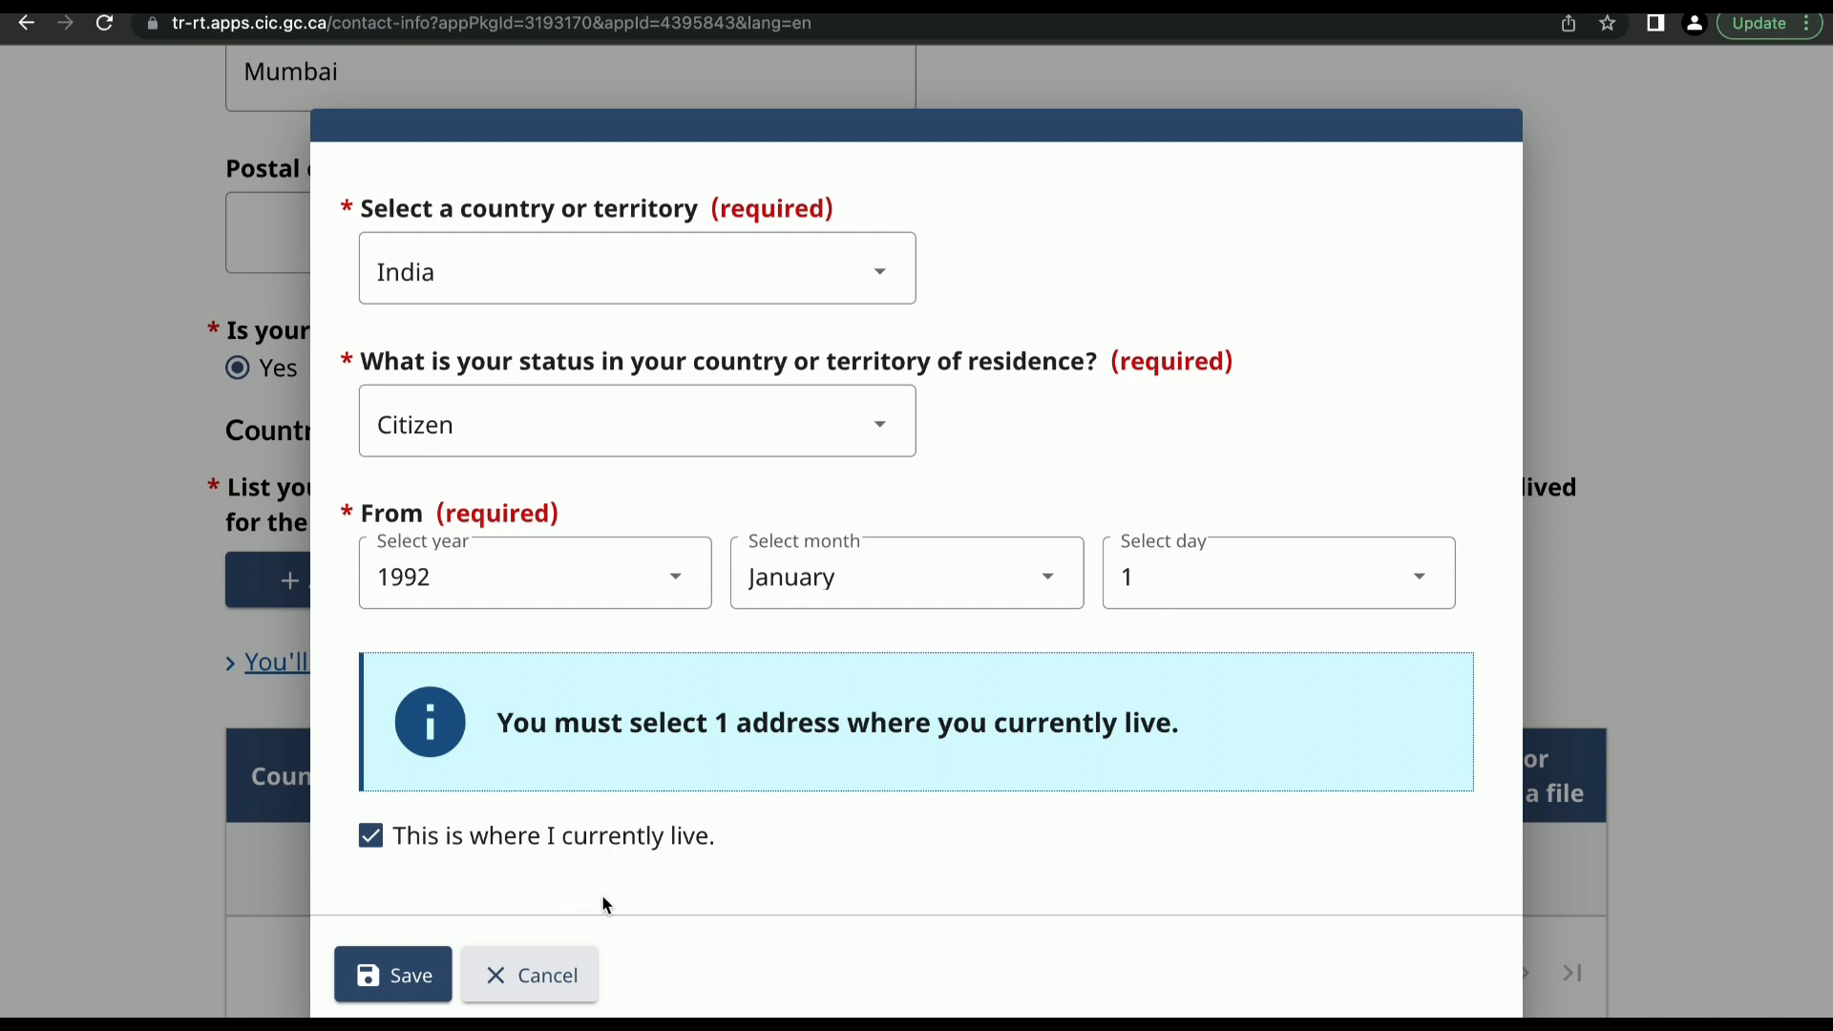
pyautogui.click(590, 849)
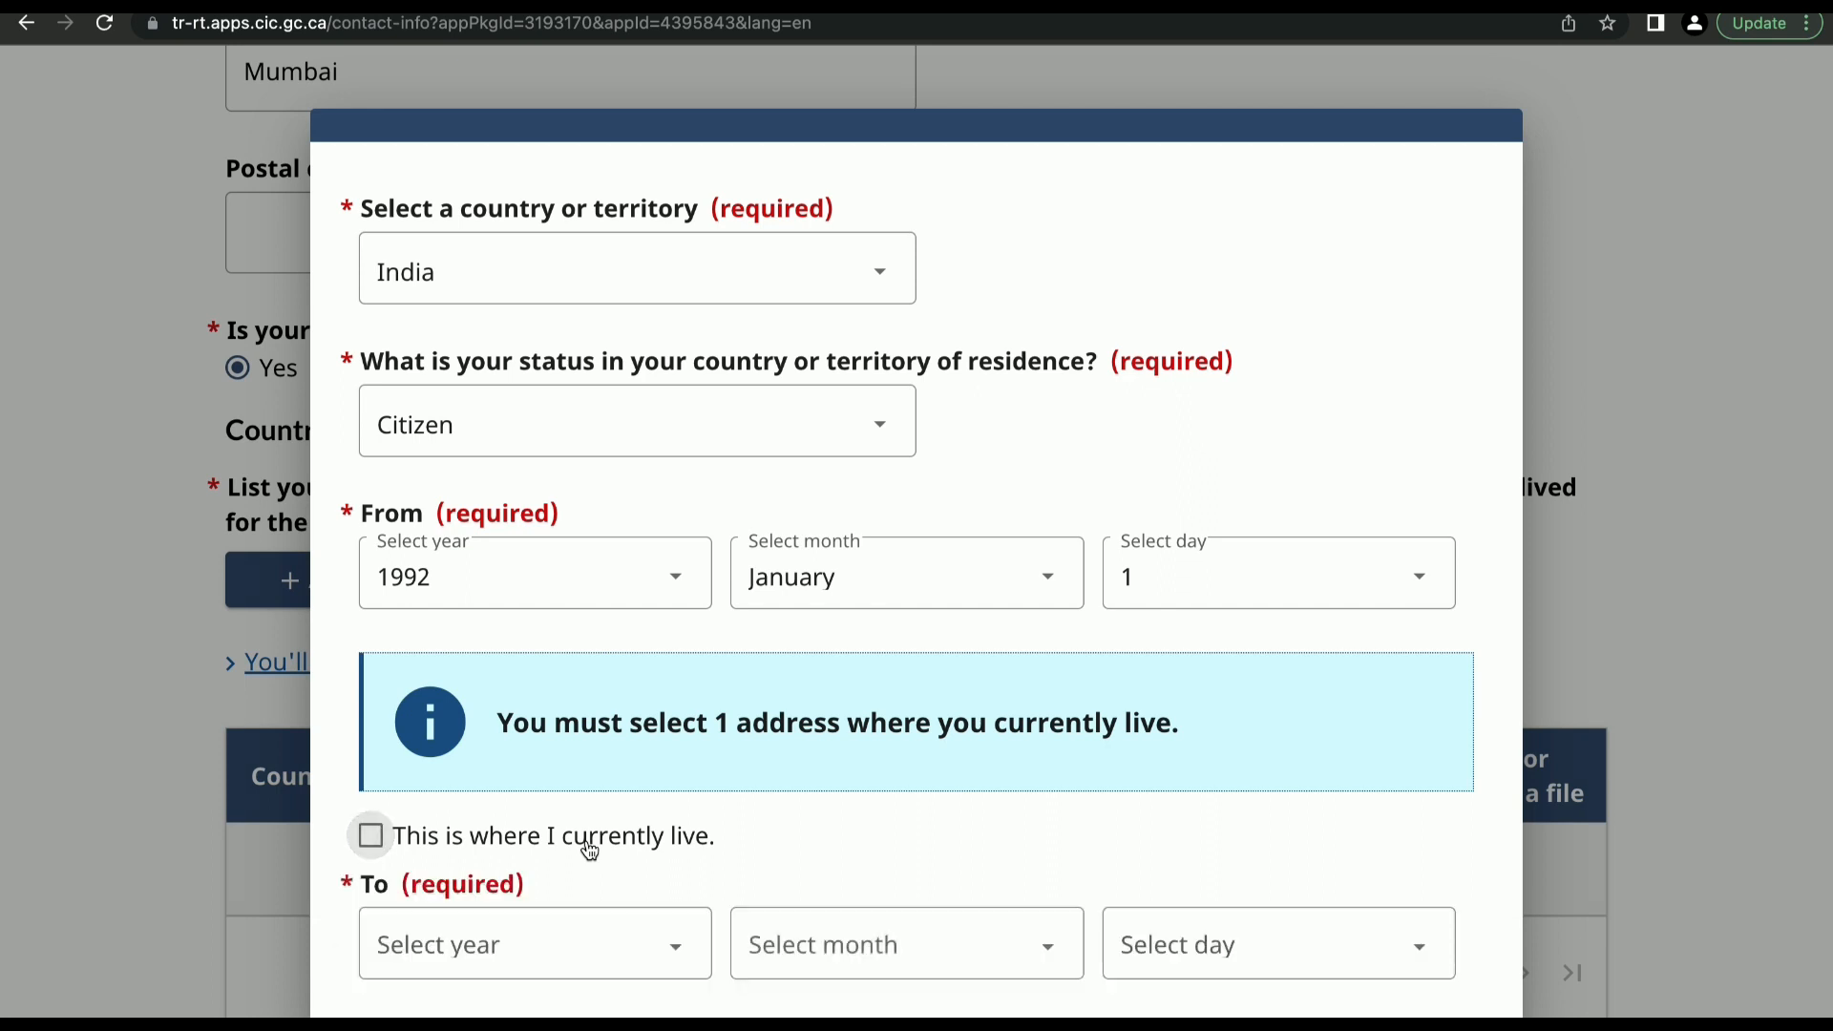
pyautogui.scroll(-1, 440, 947)
pyautogui.scroll(-1, 443, 951)
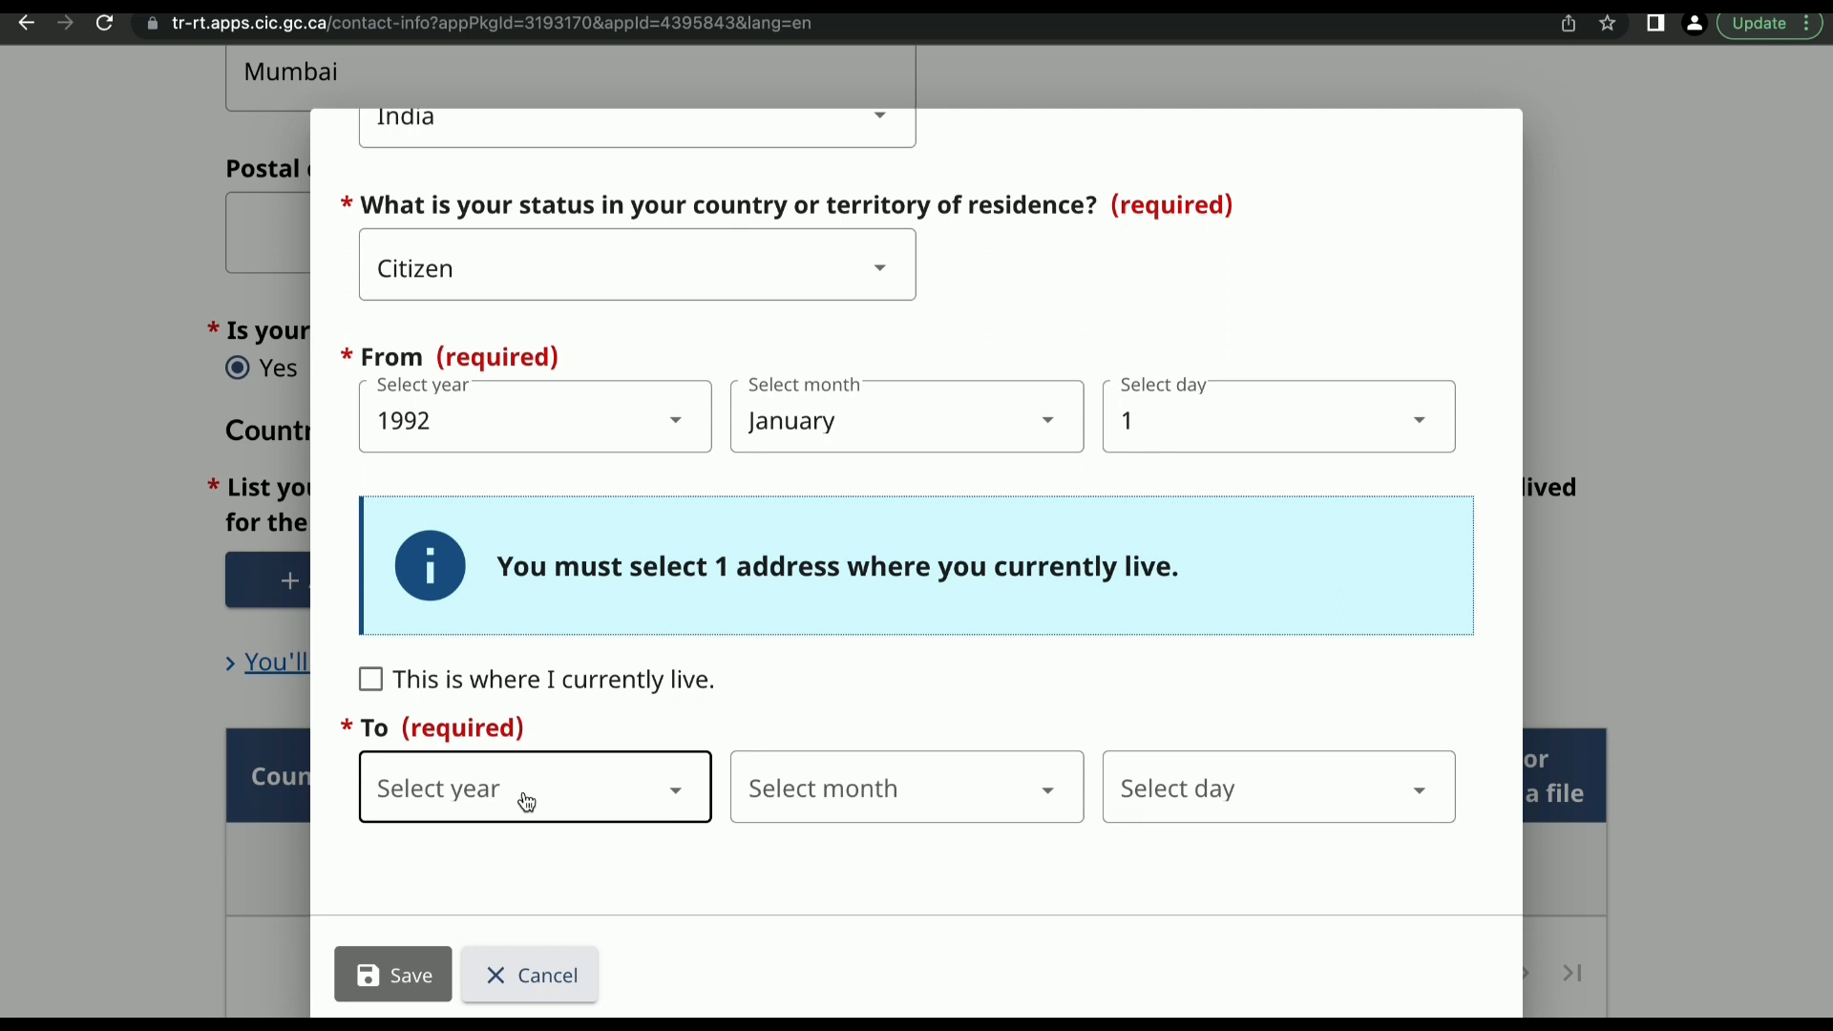
pyautogui.click(431, 682)
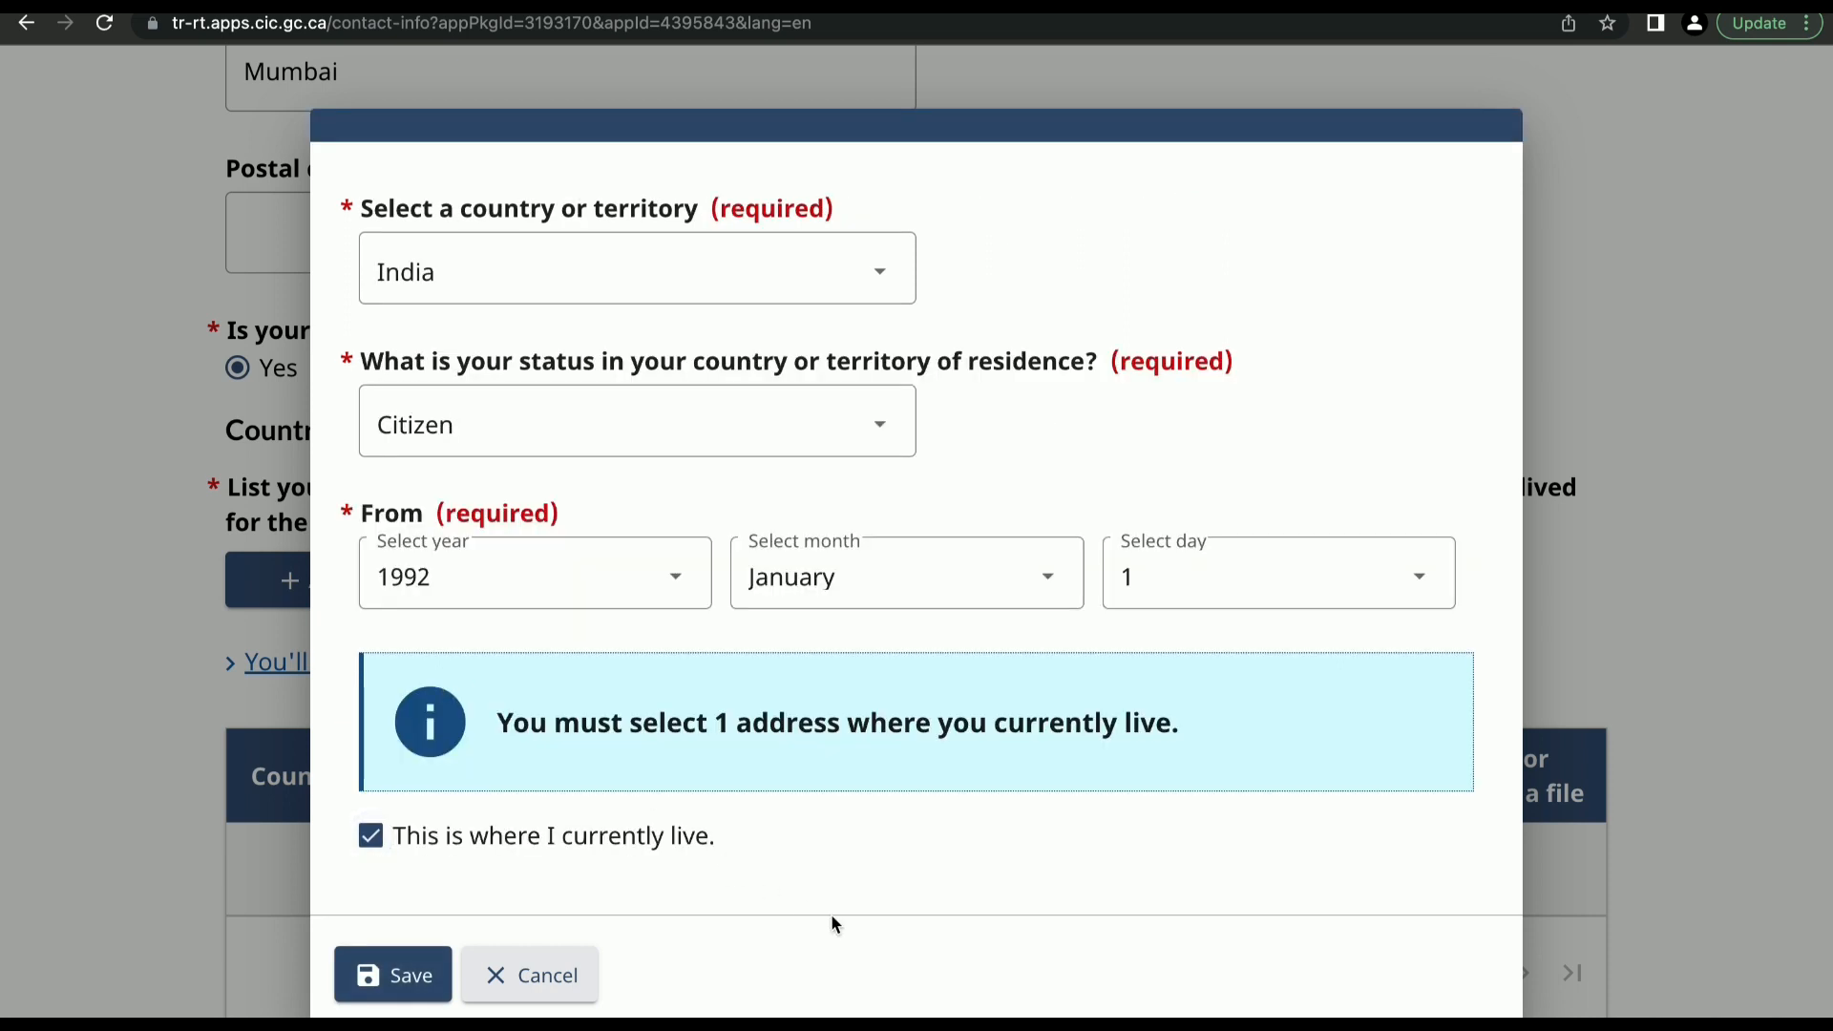
pyautogui.click(385, 993)
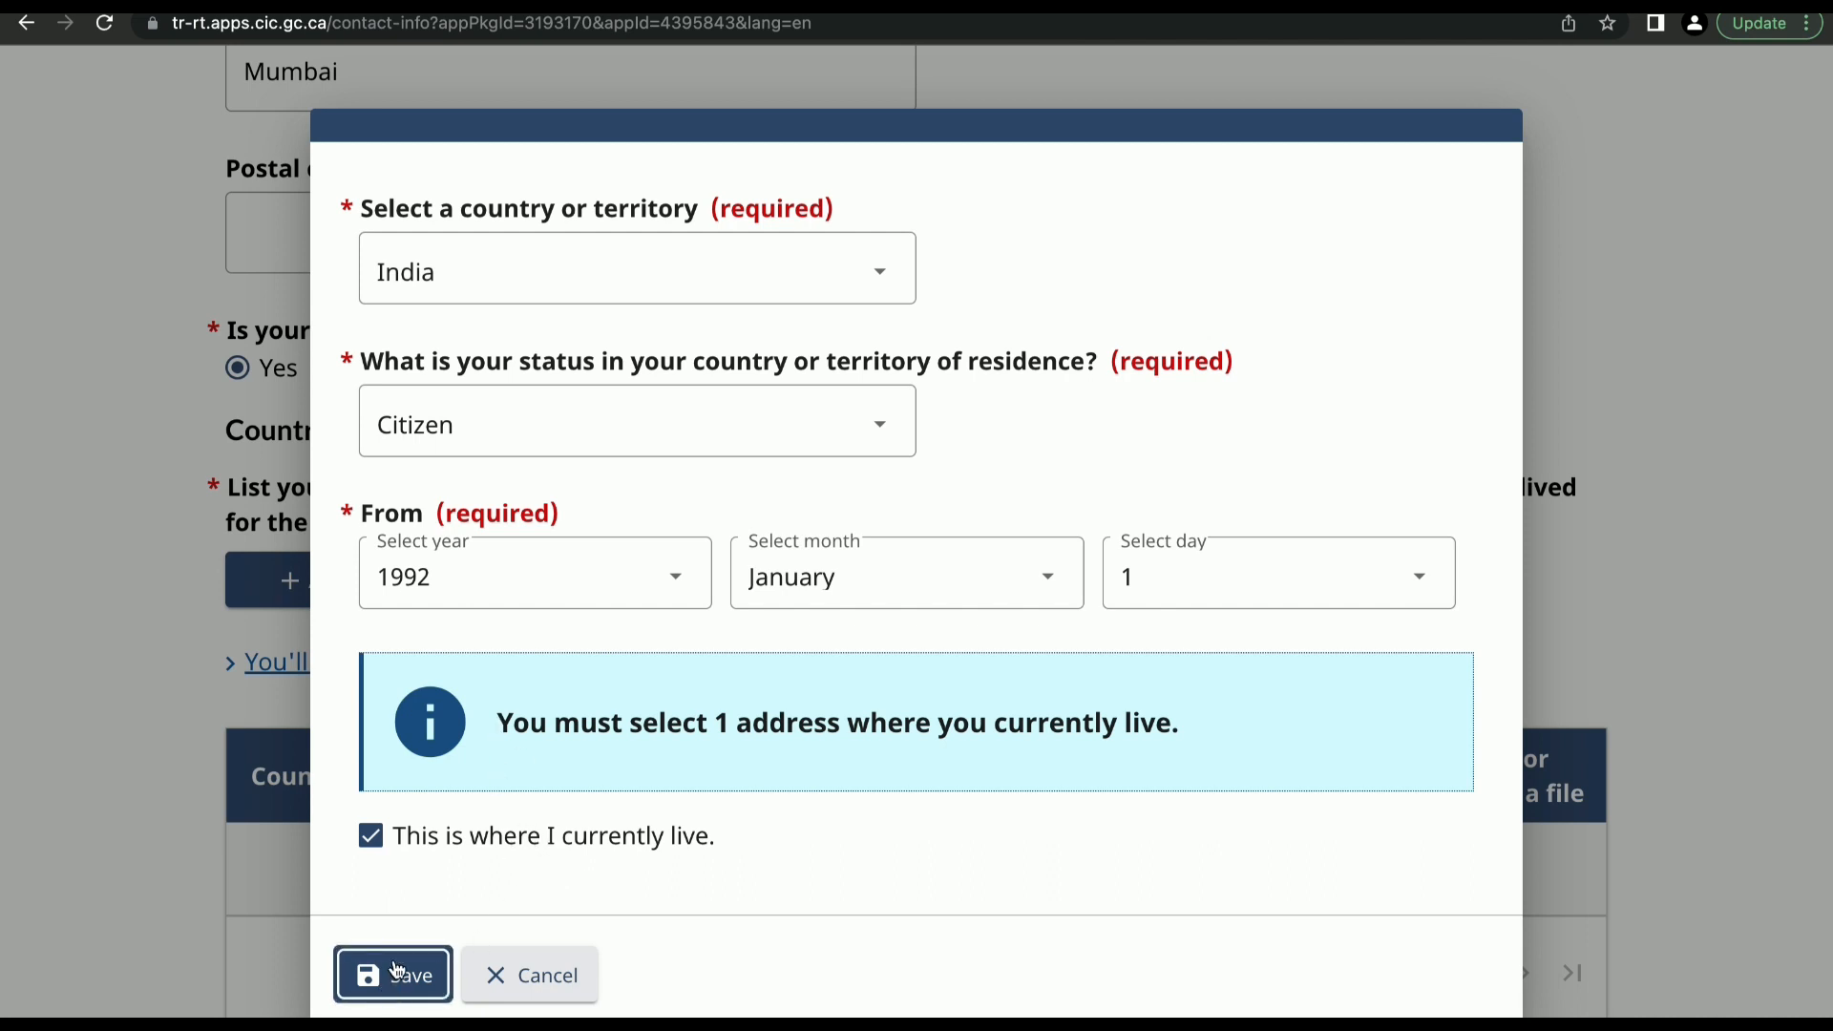
pyautogui.click(397, 969)
pyautogui.scroll(-3, 960, 775)
pyautogui.scroll(-3, 964, 779)
# Save the contact information, then return to the Contact information page
pyautogui.click(1444, 648)
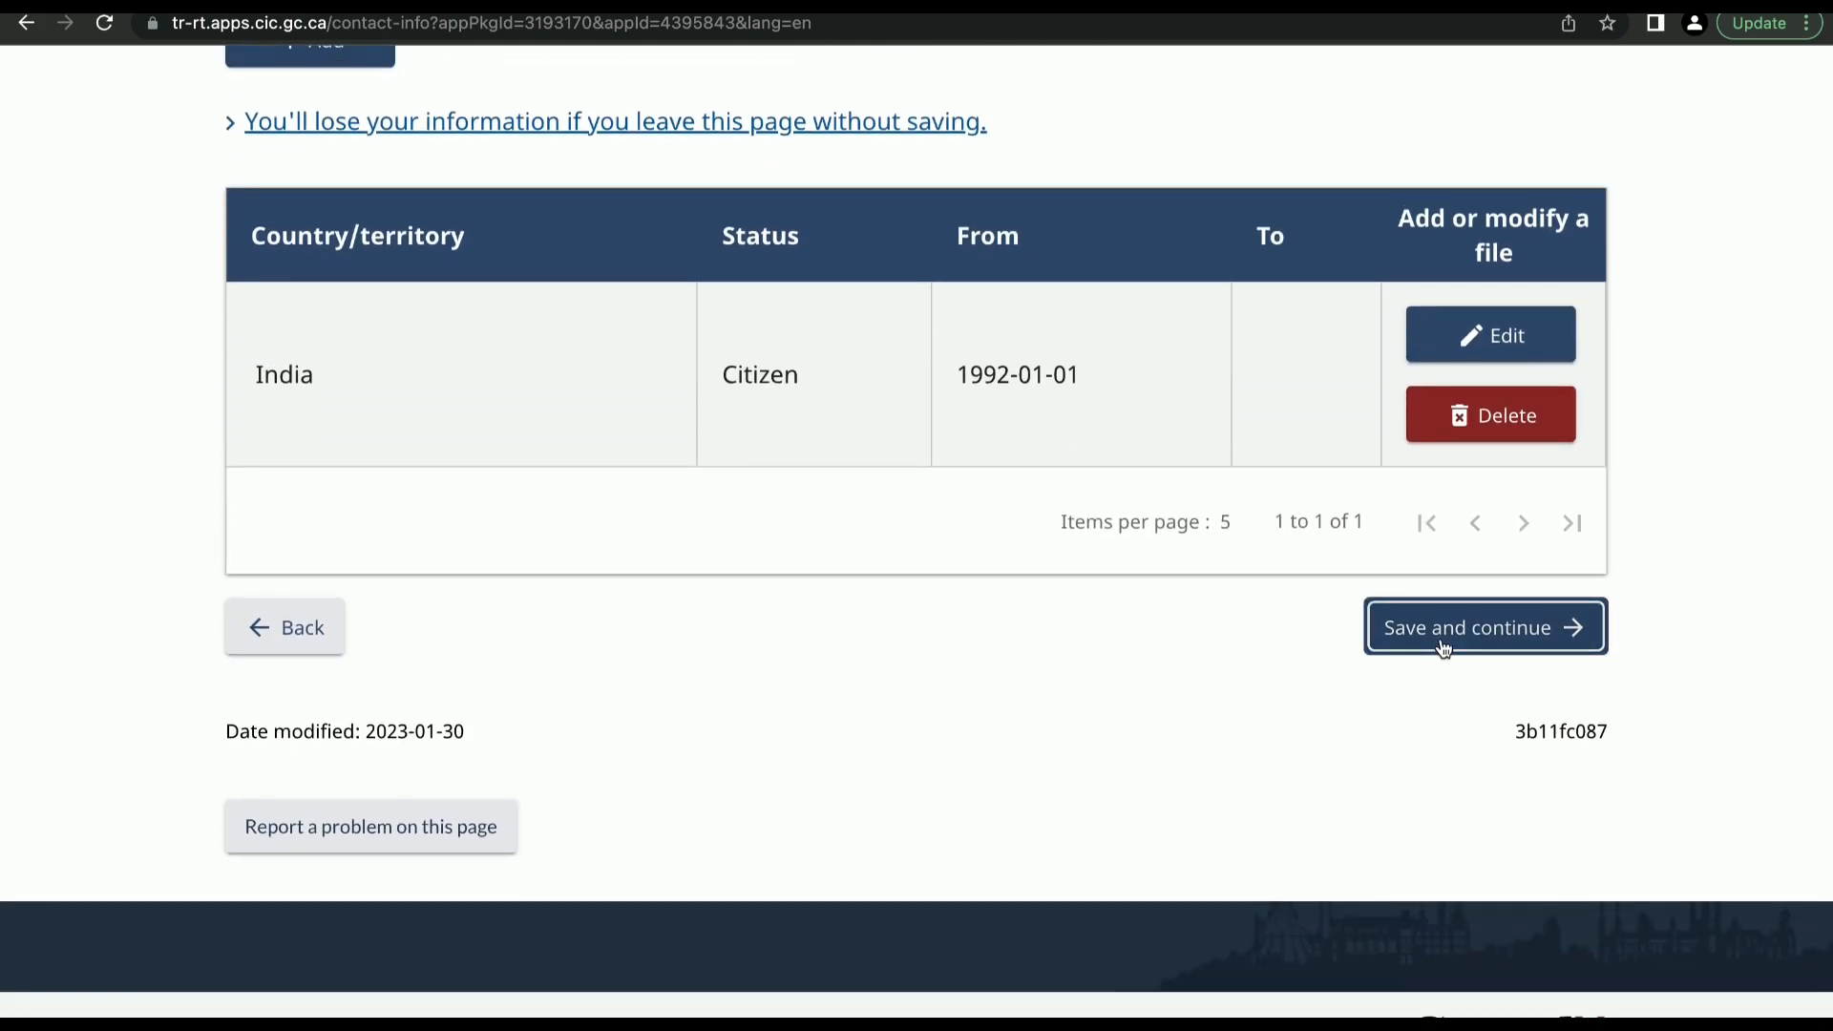
pyautogui.scroll(-2, 426, 631)
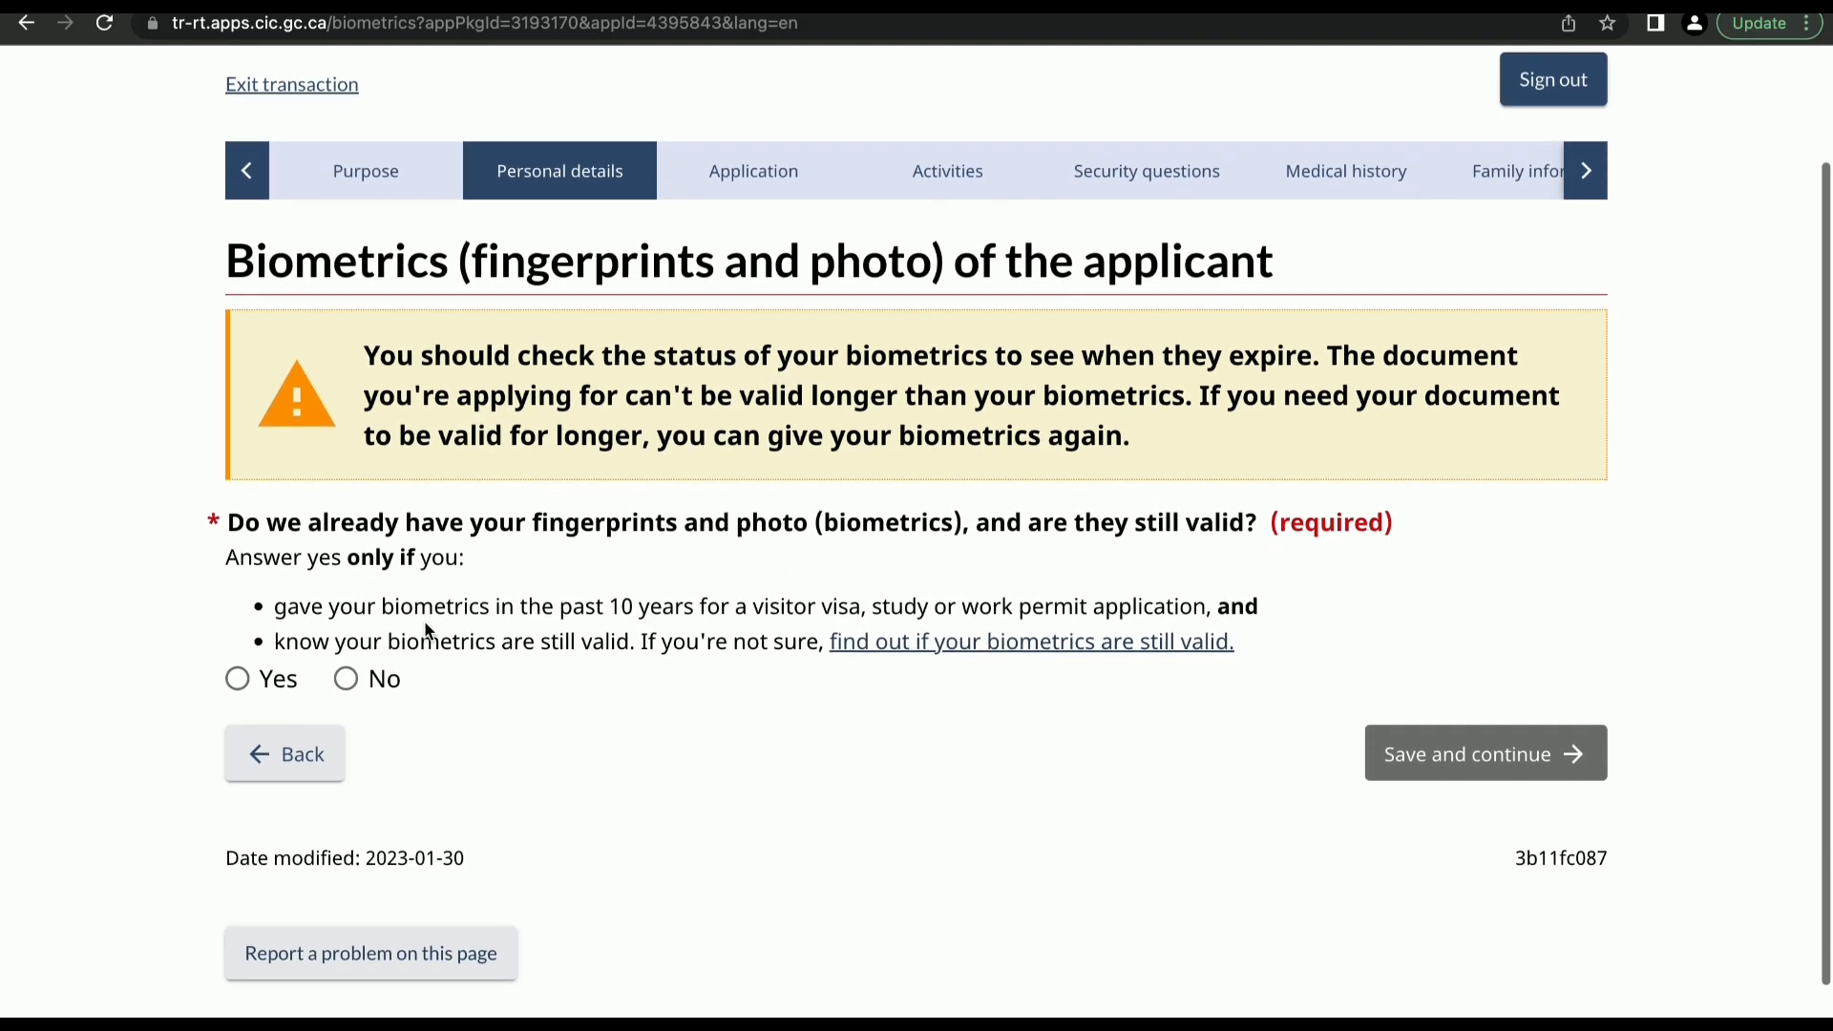
pyautogui.click(260, 754)
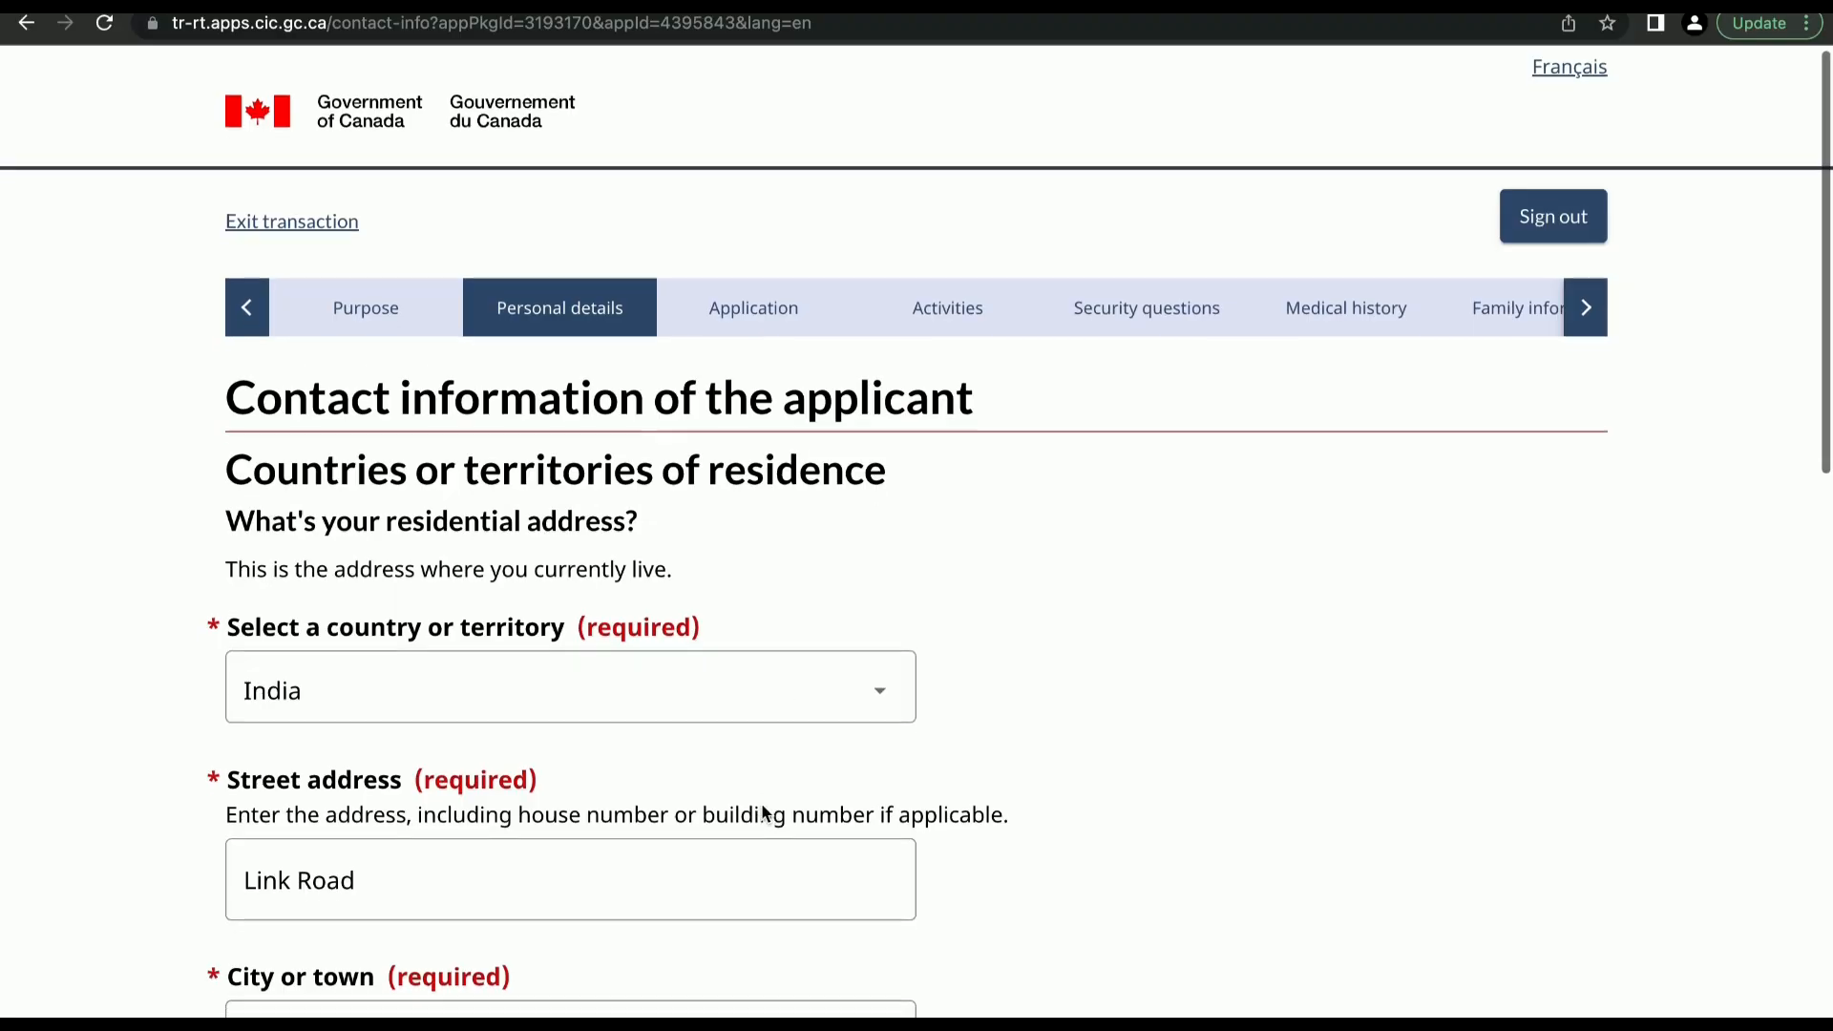
# Start another country of residence entry and cancel it, keeping only India
pyautogui.scroll(3, 762, 813)
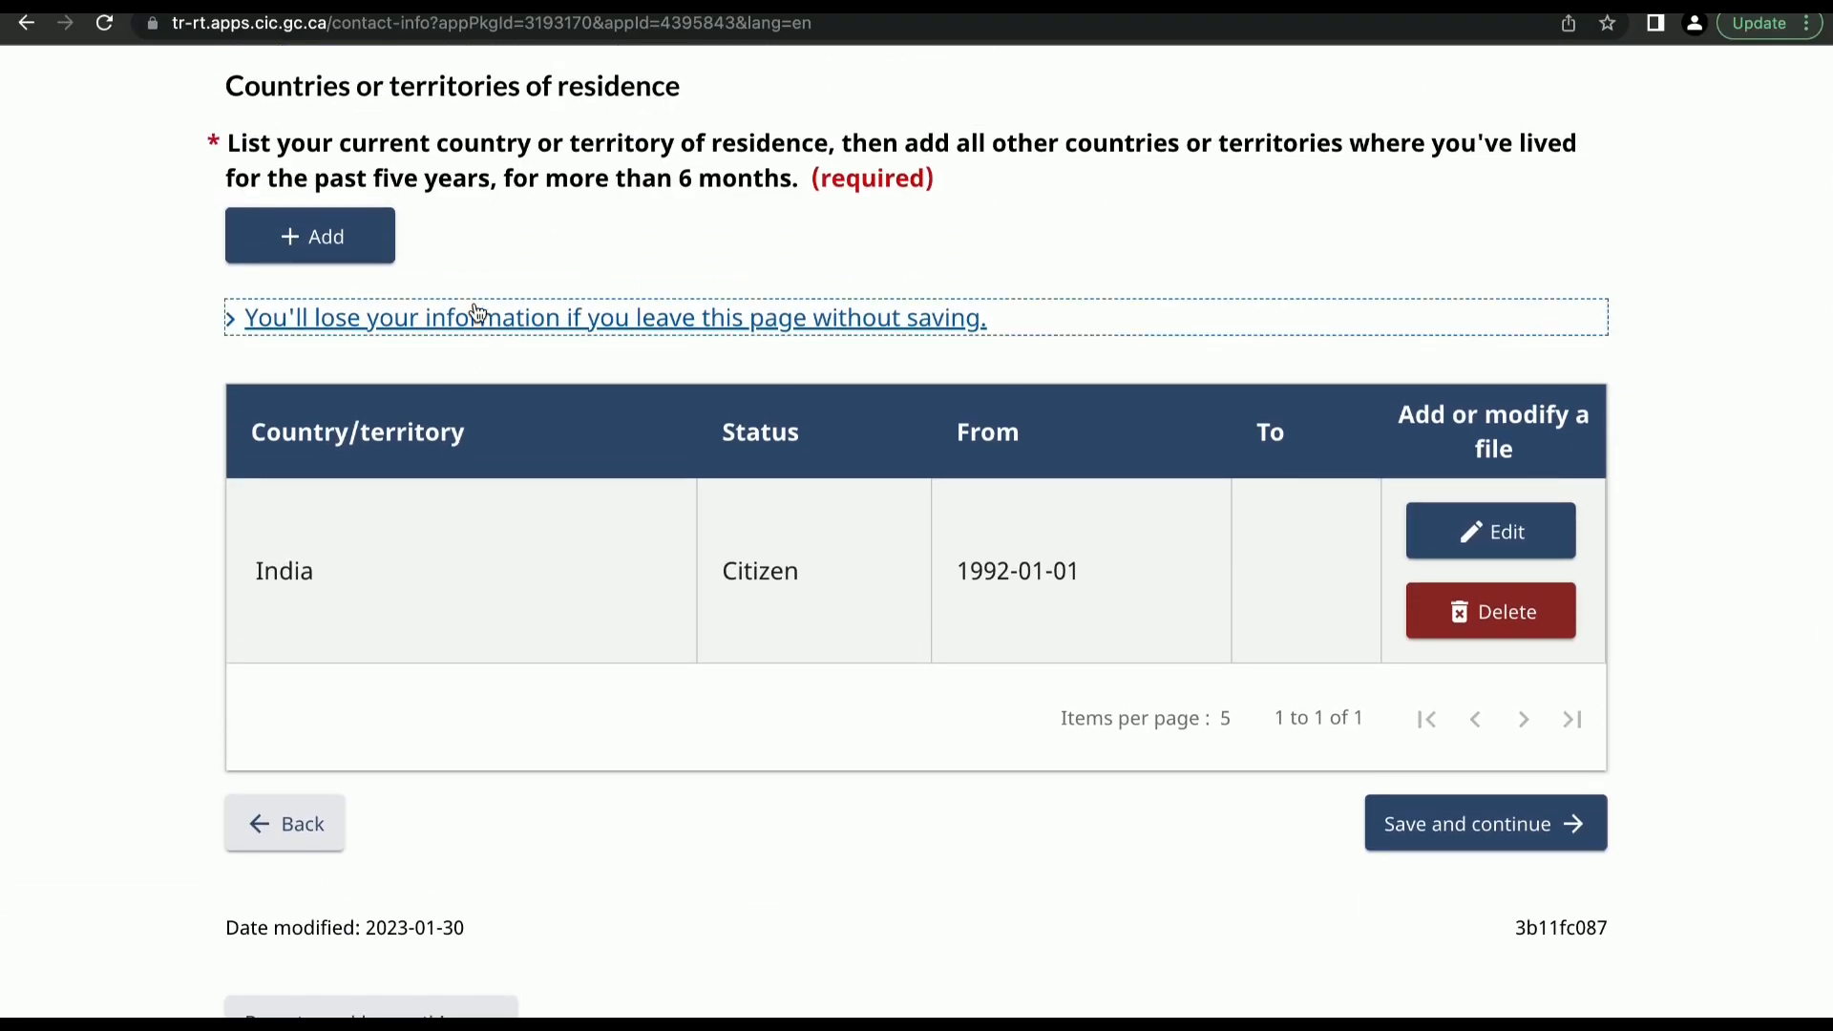
pyautogui.click(320, 239)
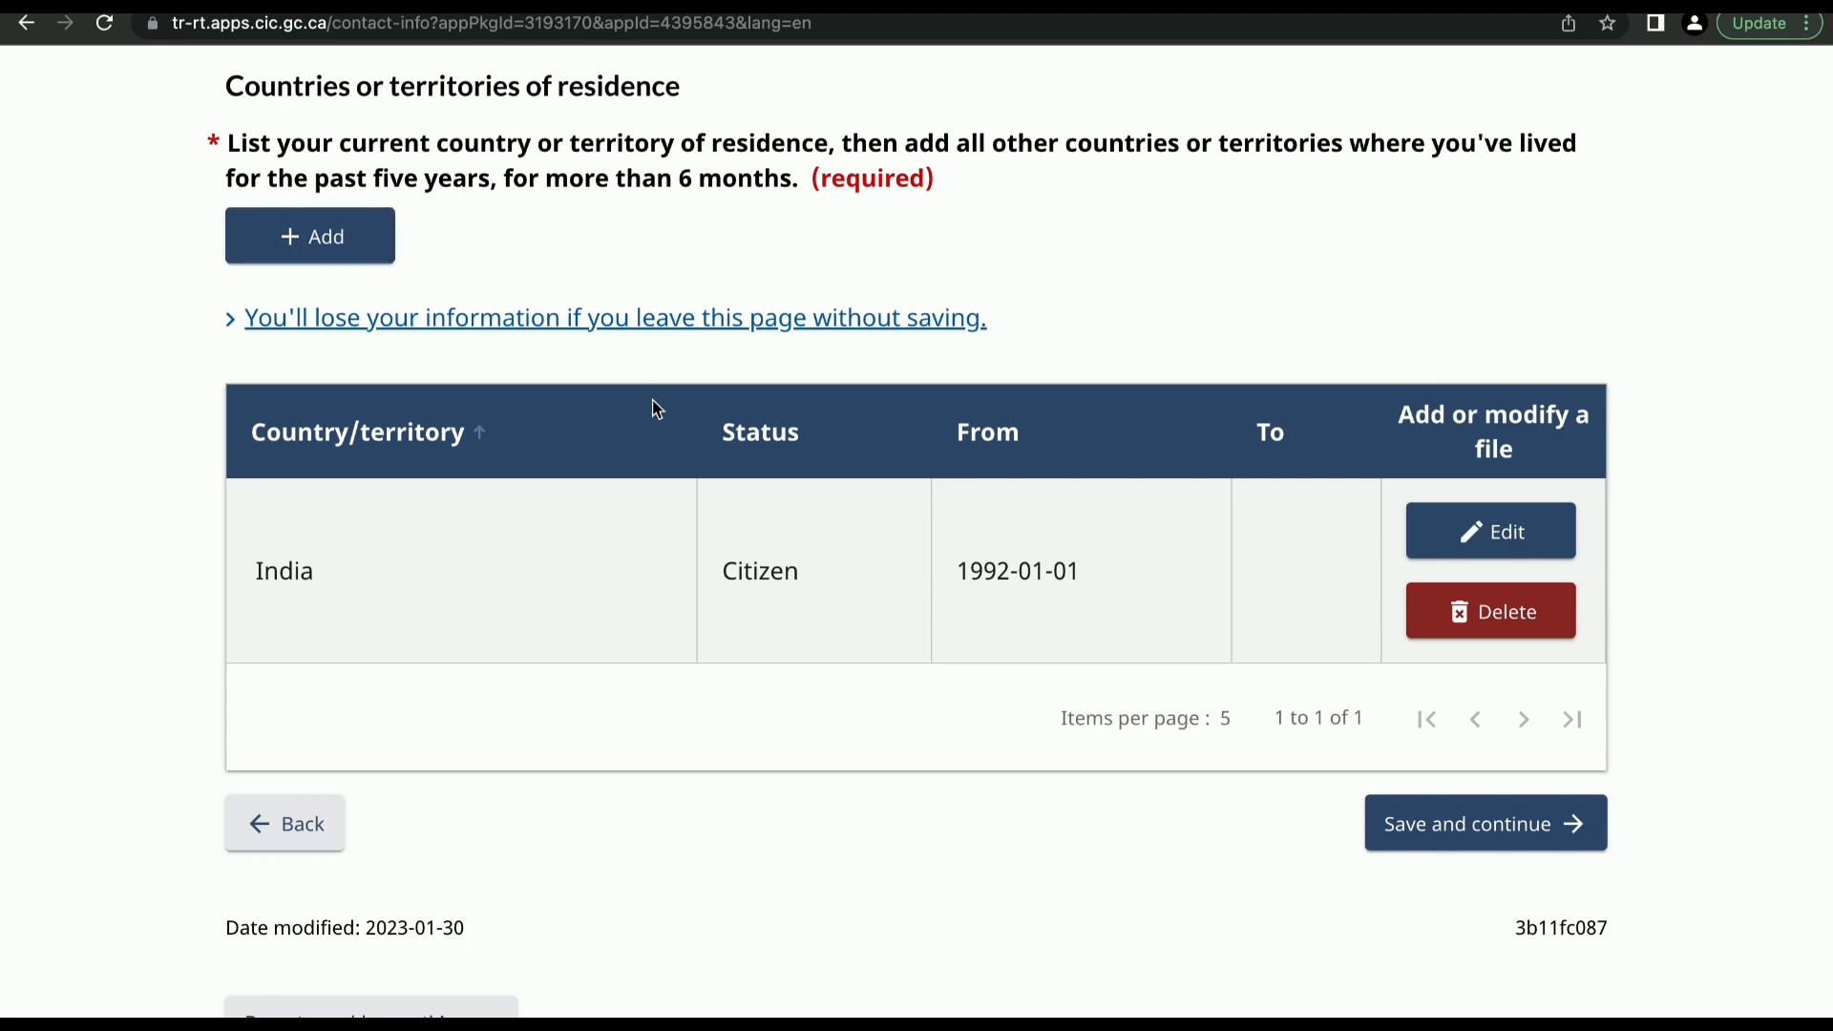
pyautogui.click(350, 238)
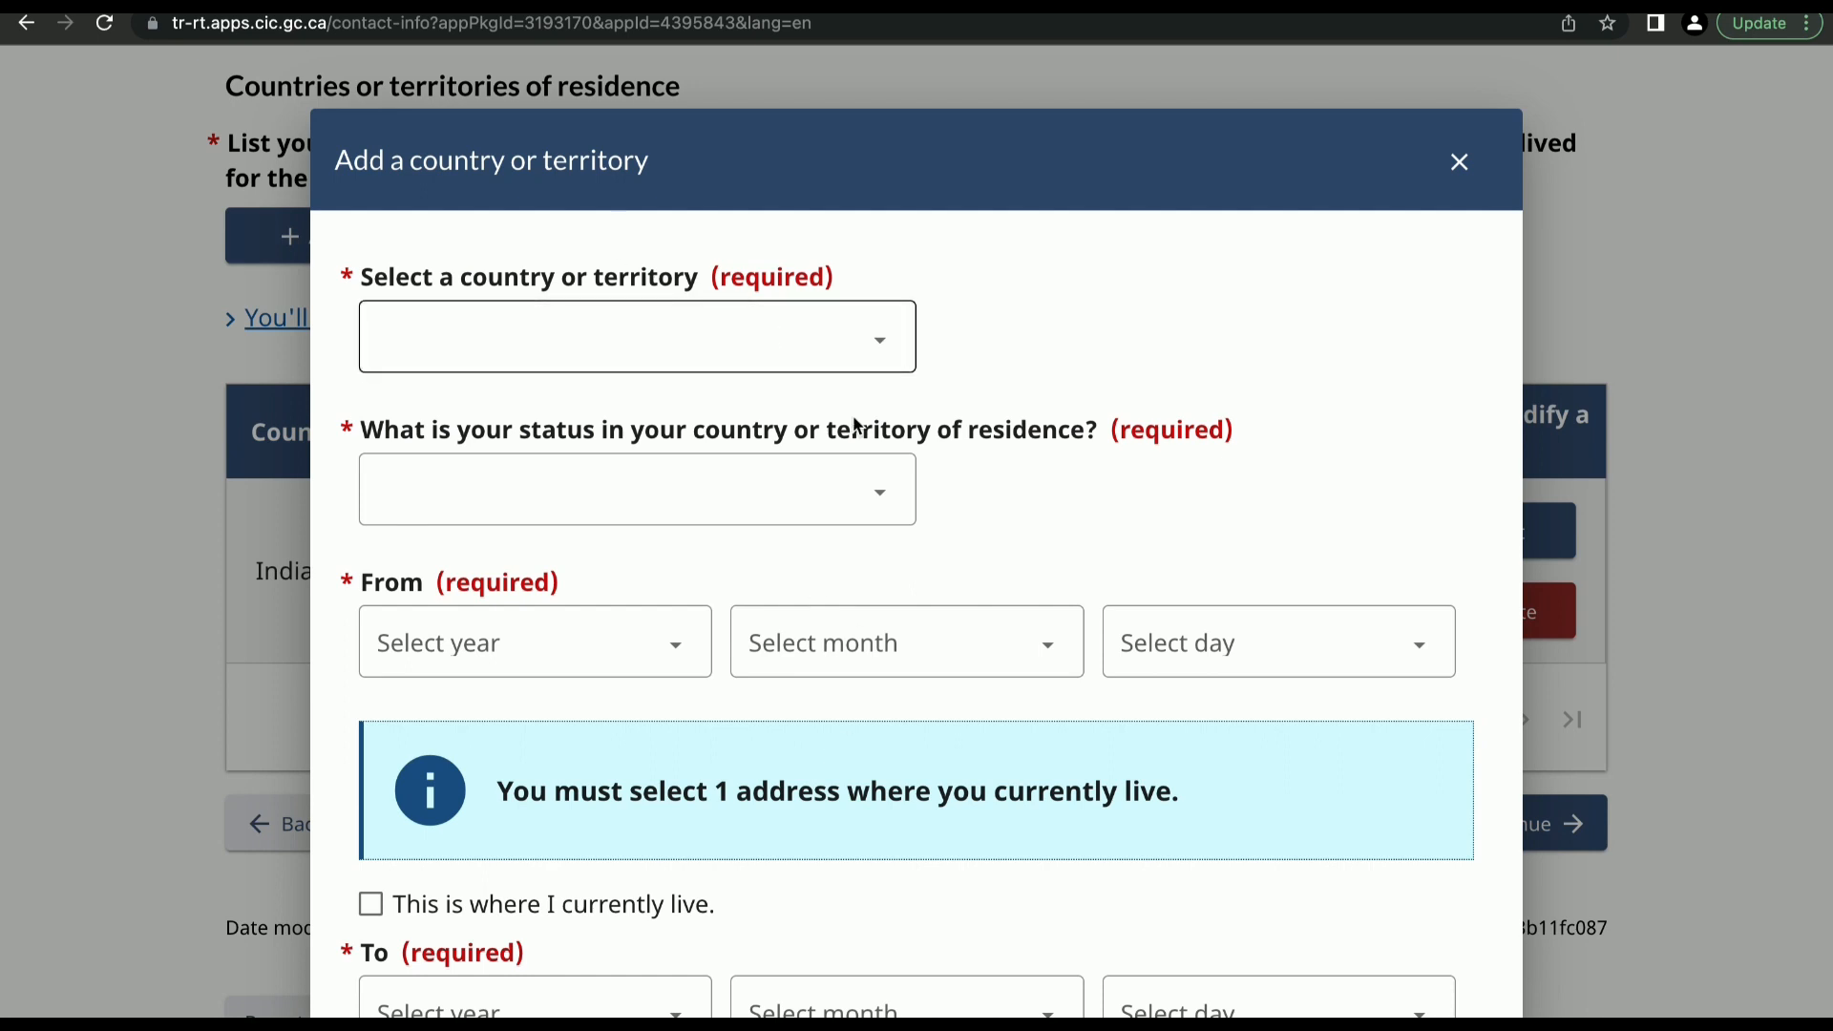
pyautogui.scroll(-3, 679, 745)
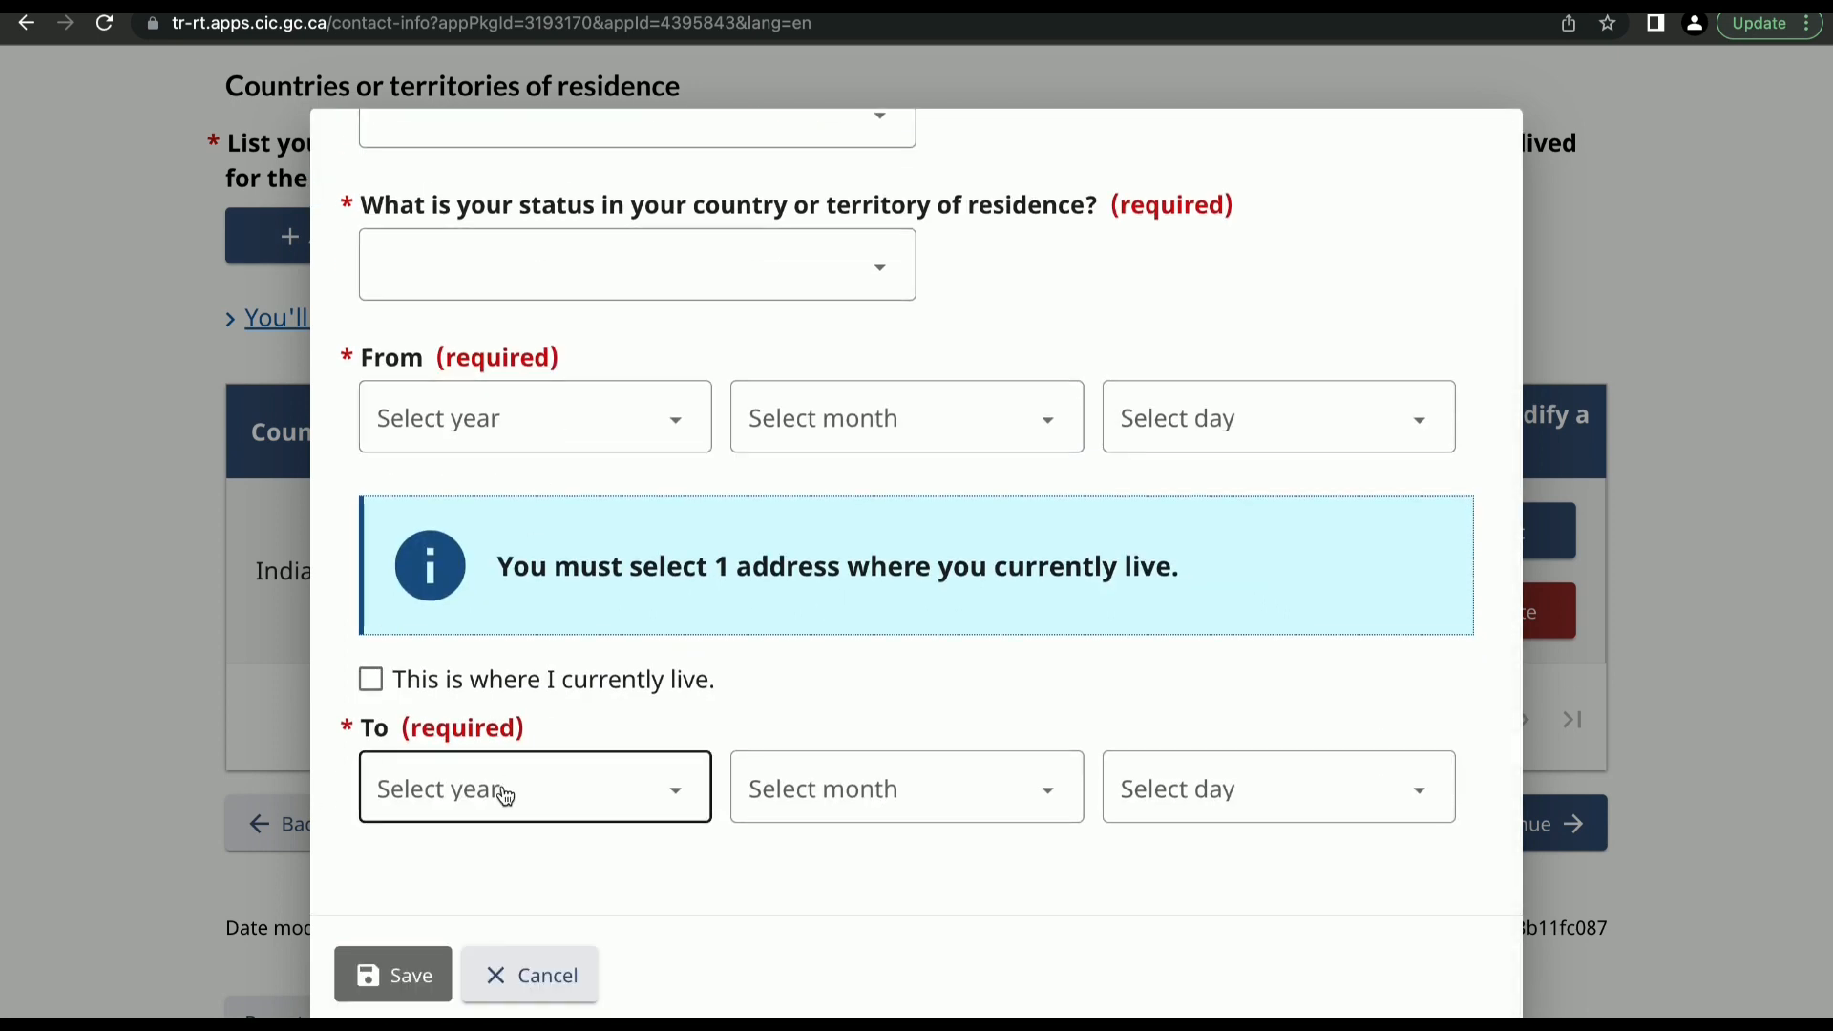
pyautogui.click(540, 975)
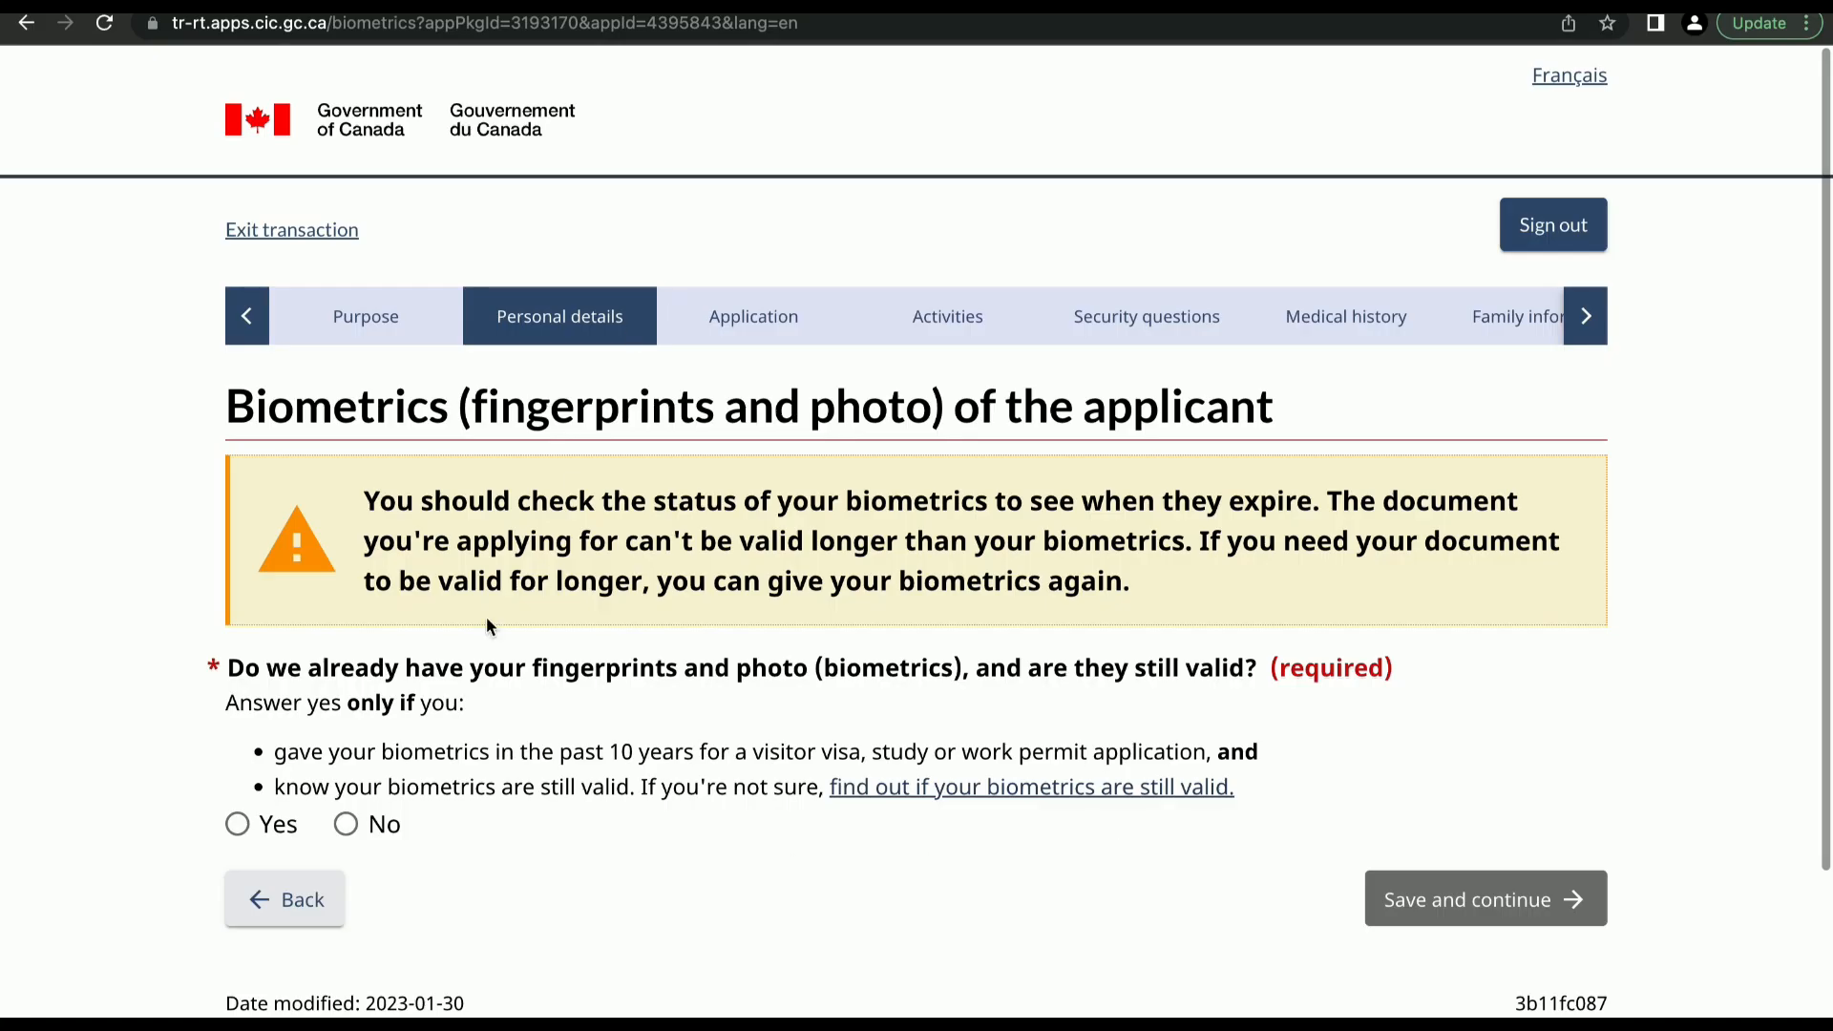
# Answer No to having valid fingerprints and photo on file and save the Biometrics page
pyautogui.scroll(-3, 487, 618)
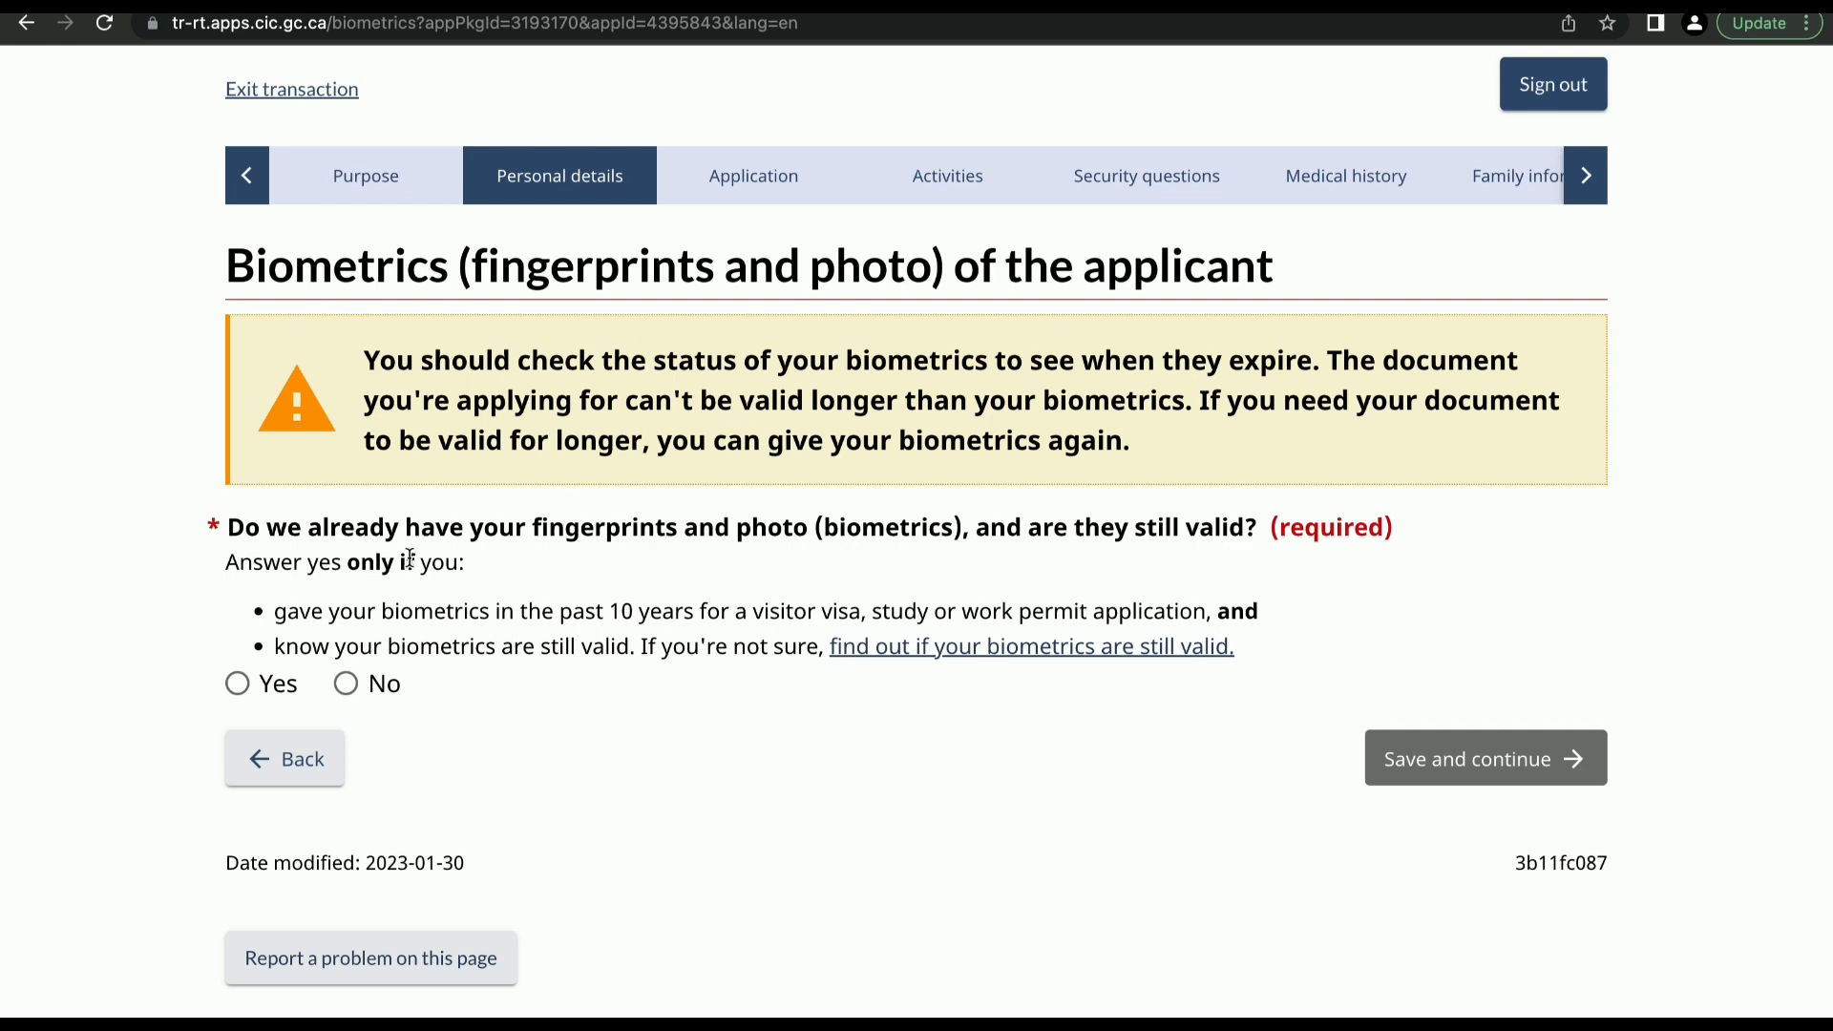
pyautogui.click(239, 684)
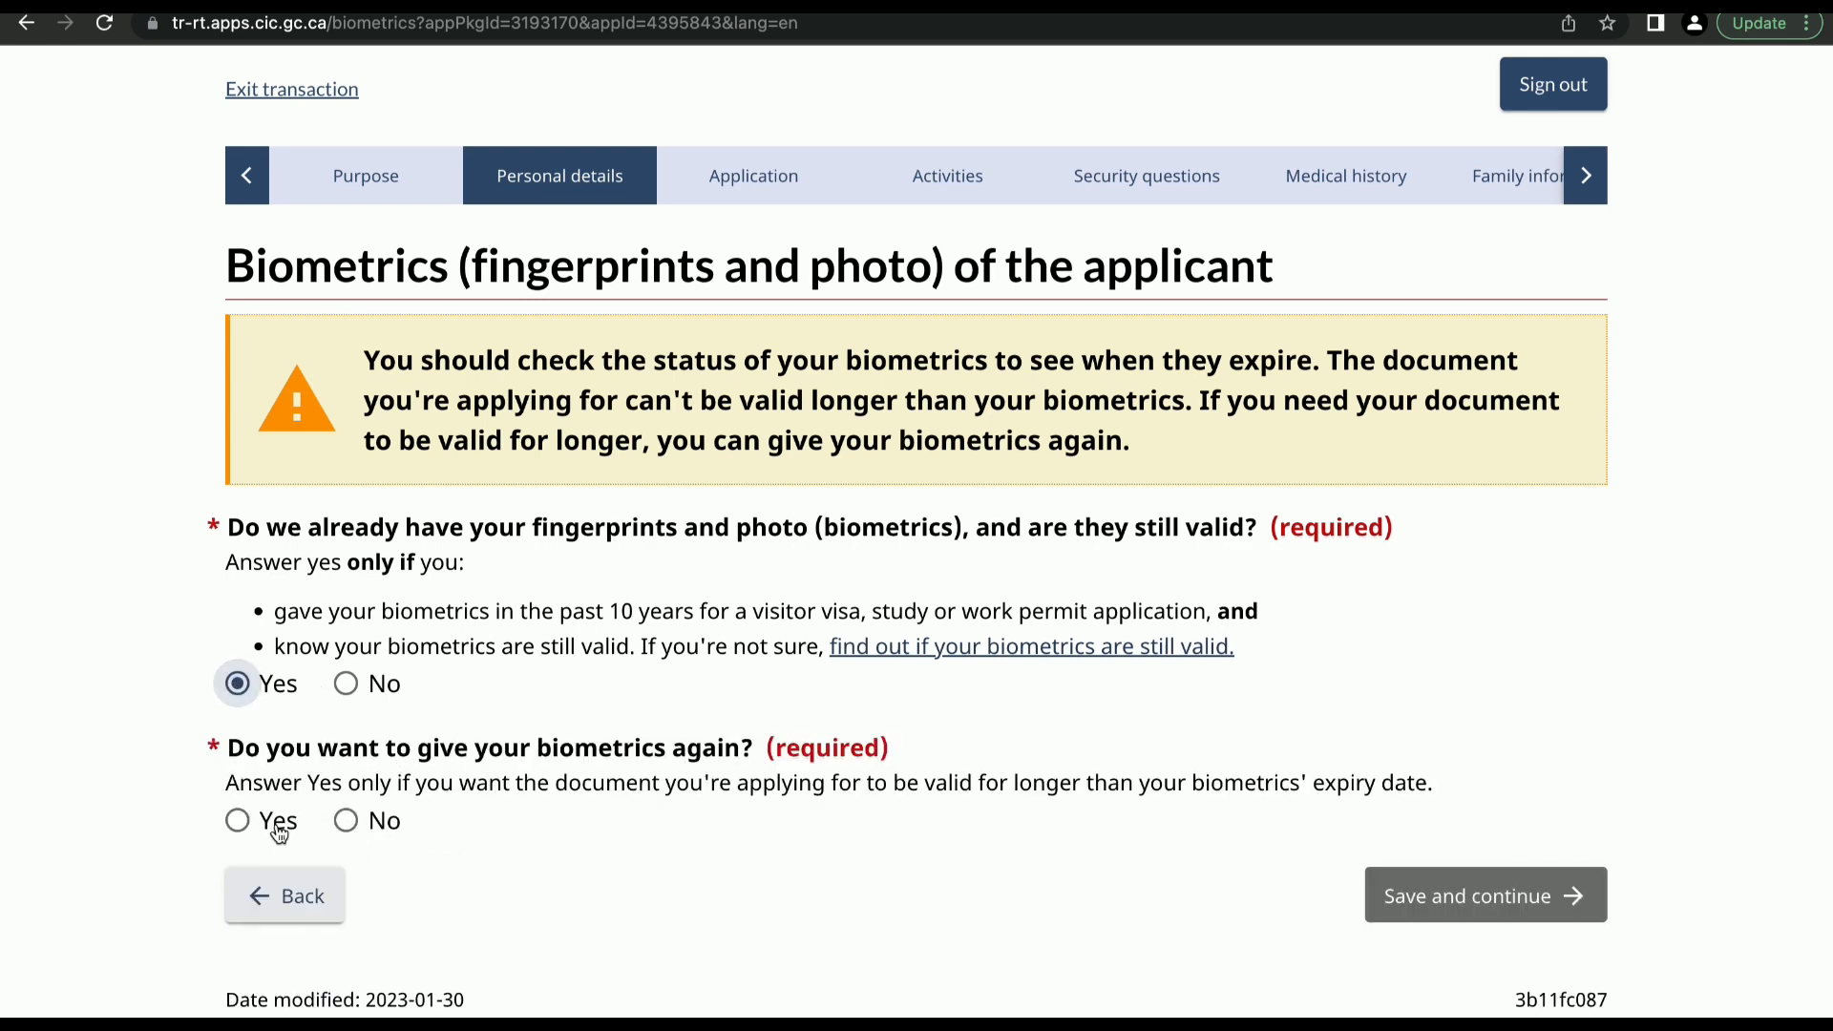
pyautogui.click(345, 827)
pyautogui.scroll(-1, 346, 830)
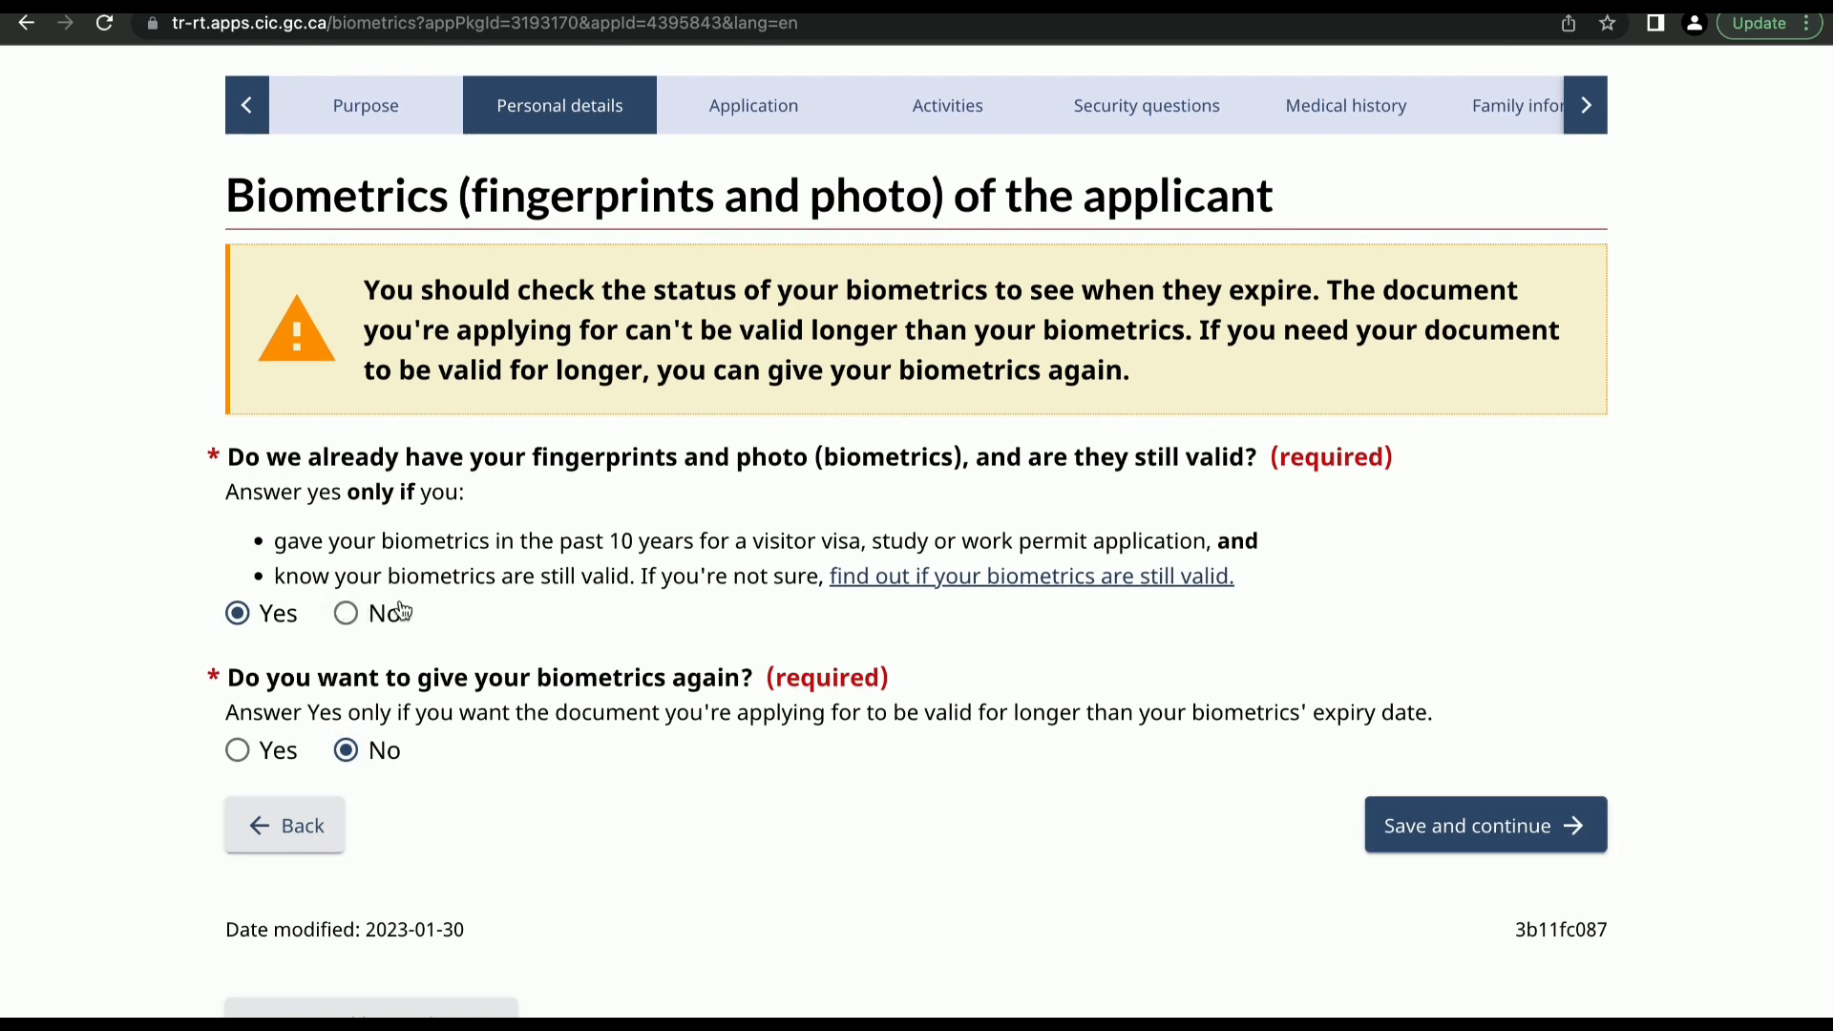
pyautogui.click(371, 613)
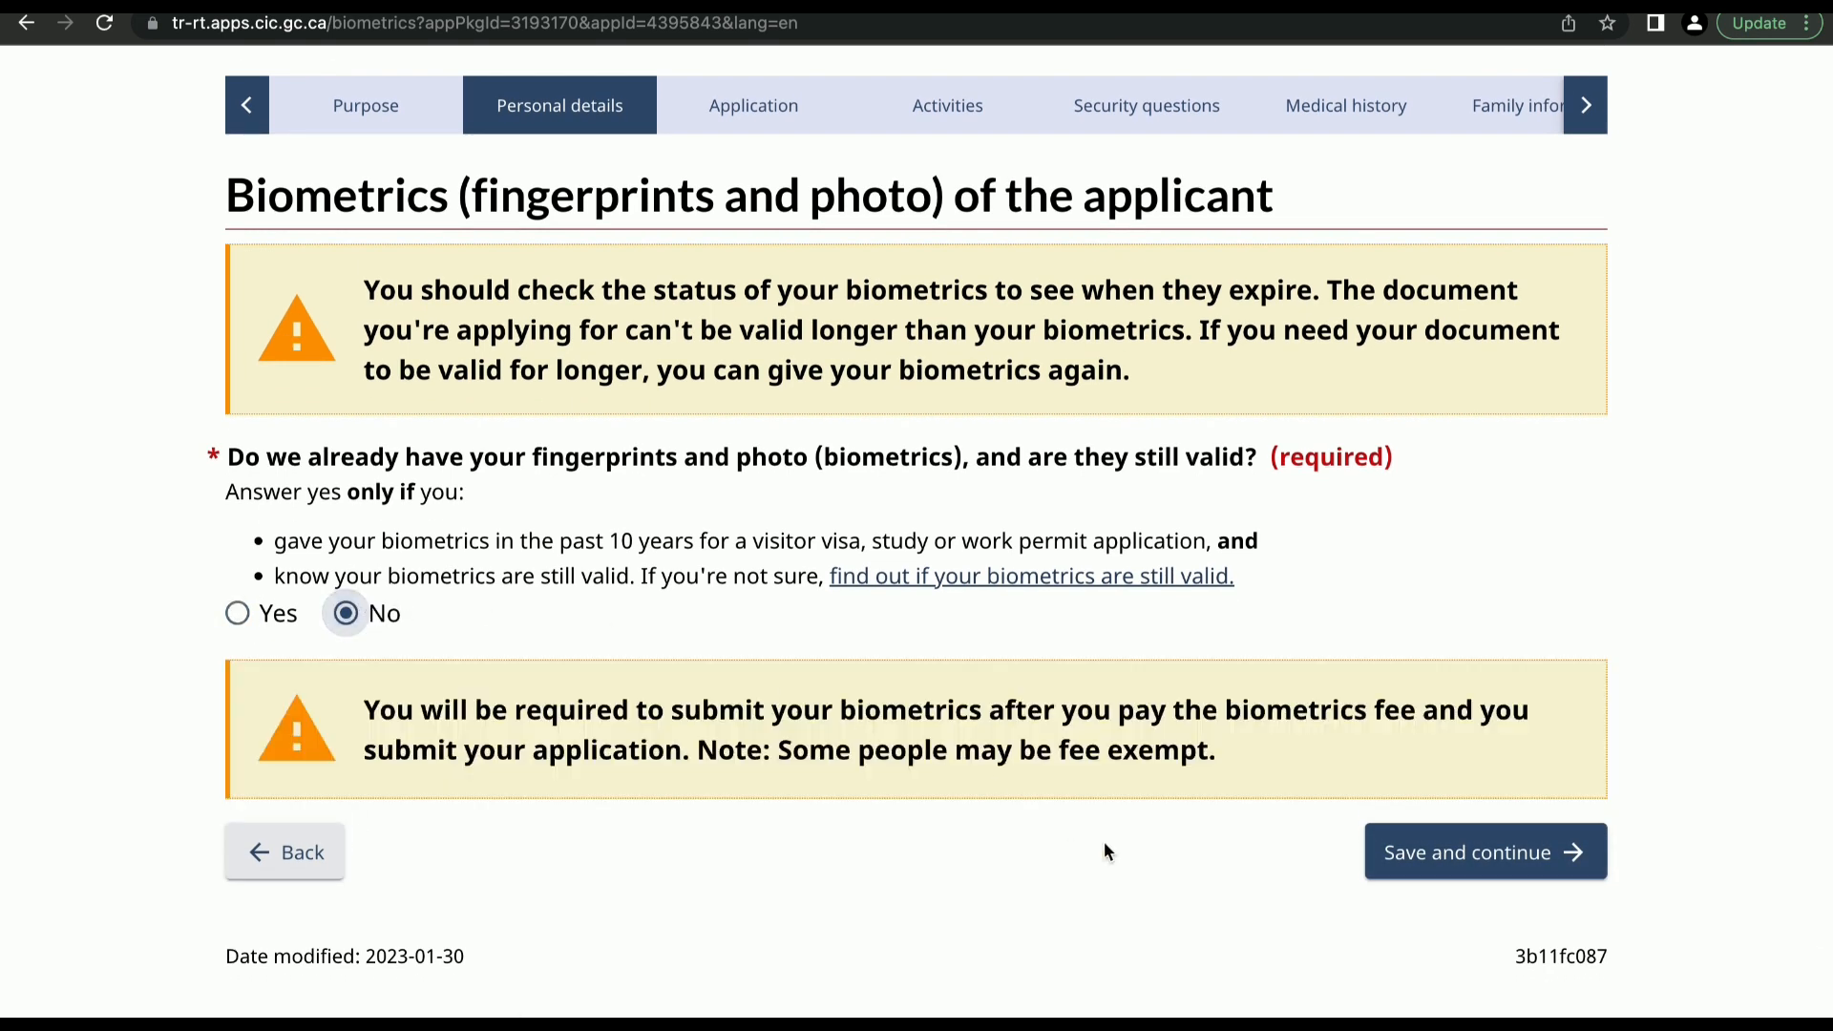
pyautogui.click(1413, 865)
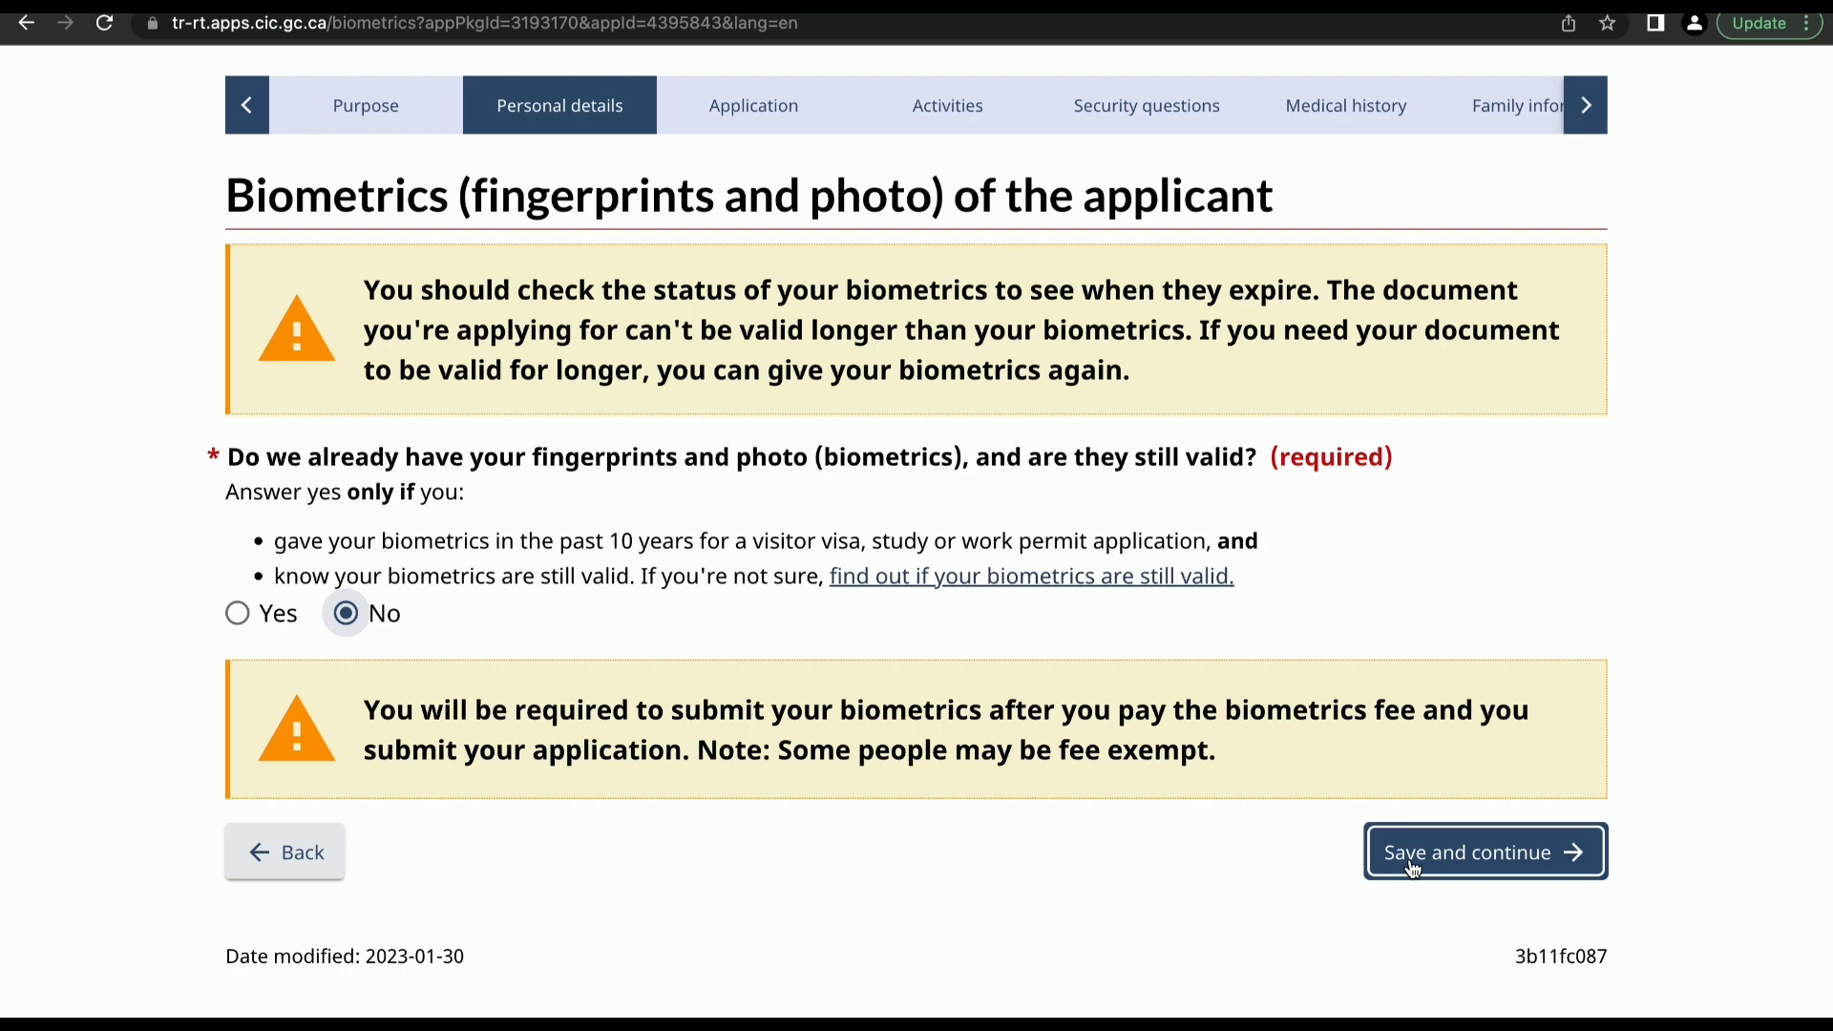
pyautogui.click(1412, 865)
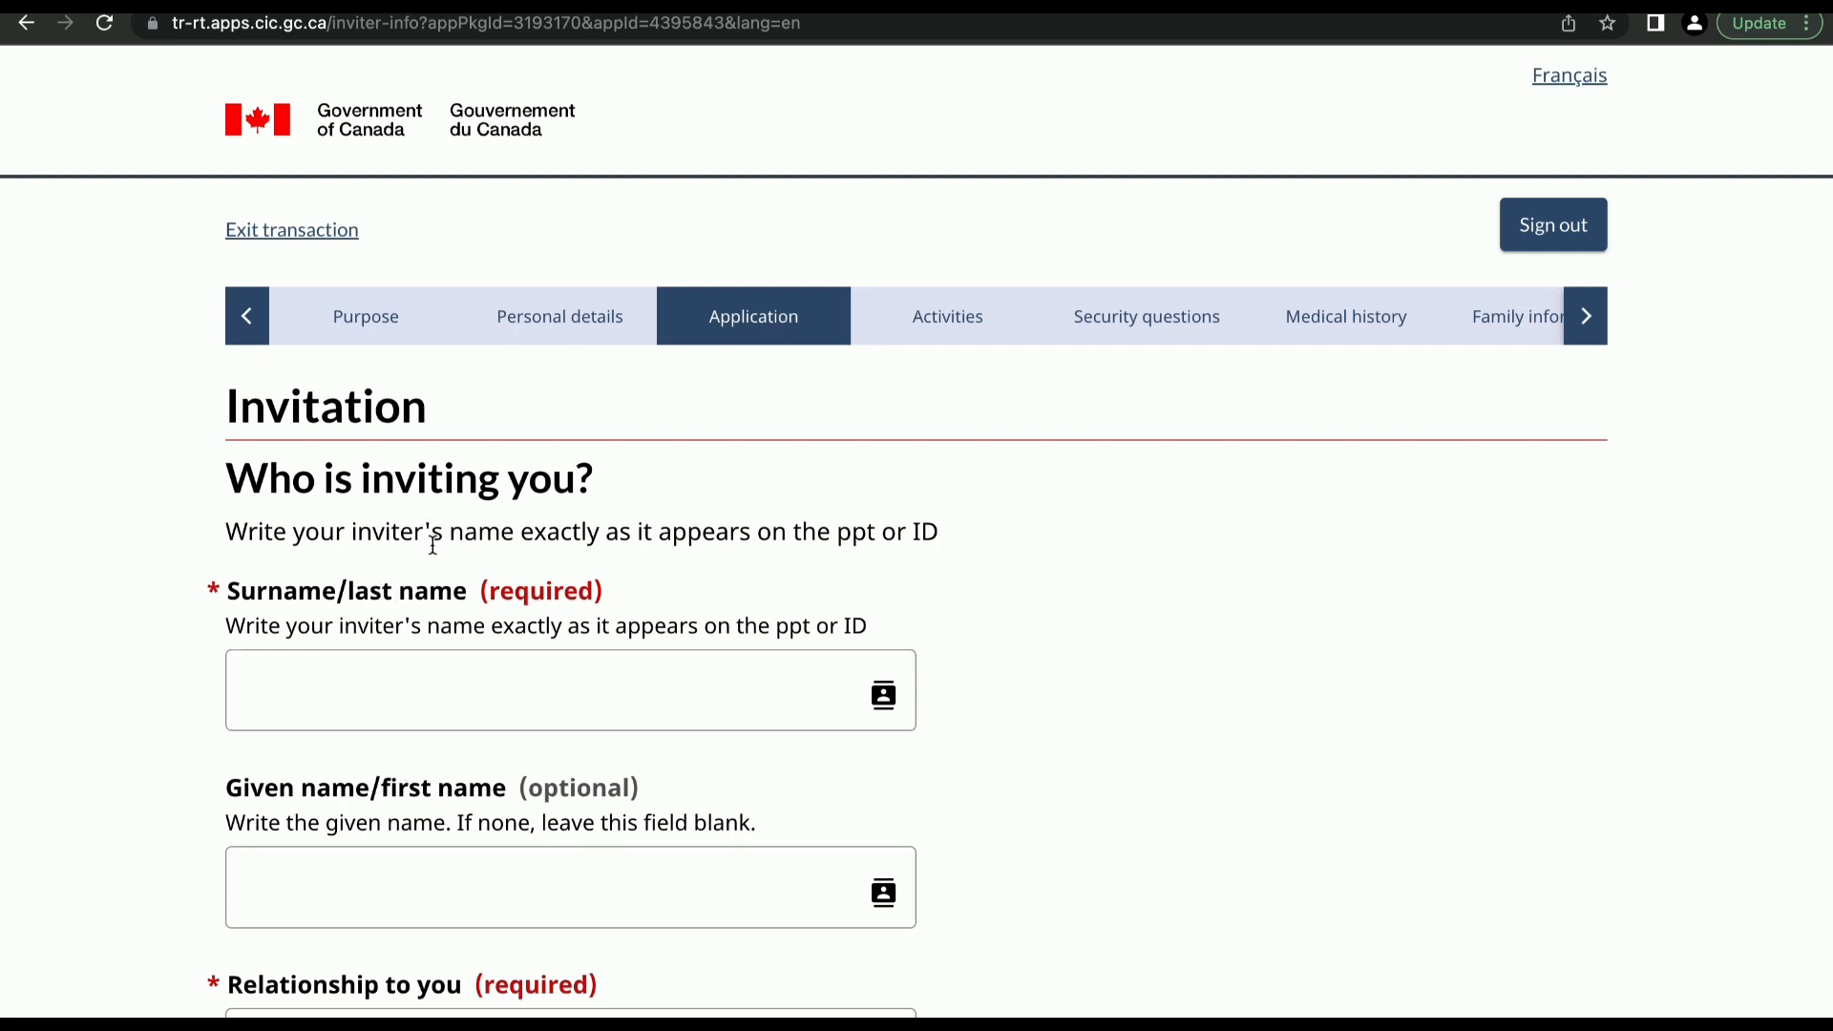
# Enter the inviter's surname and given name
pyautogui.click(376, 698)
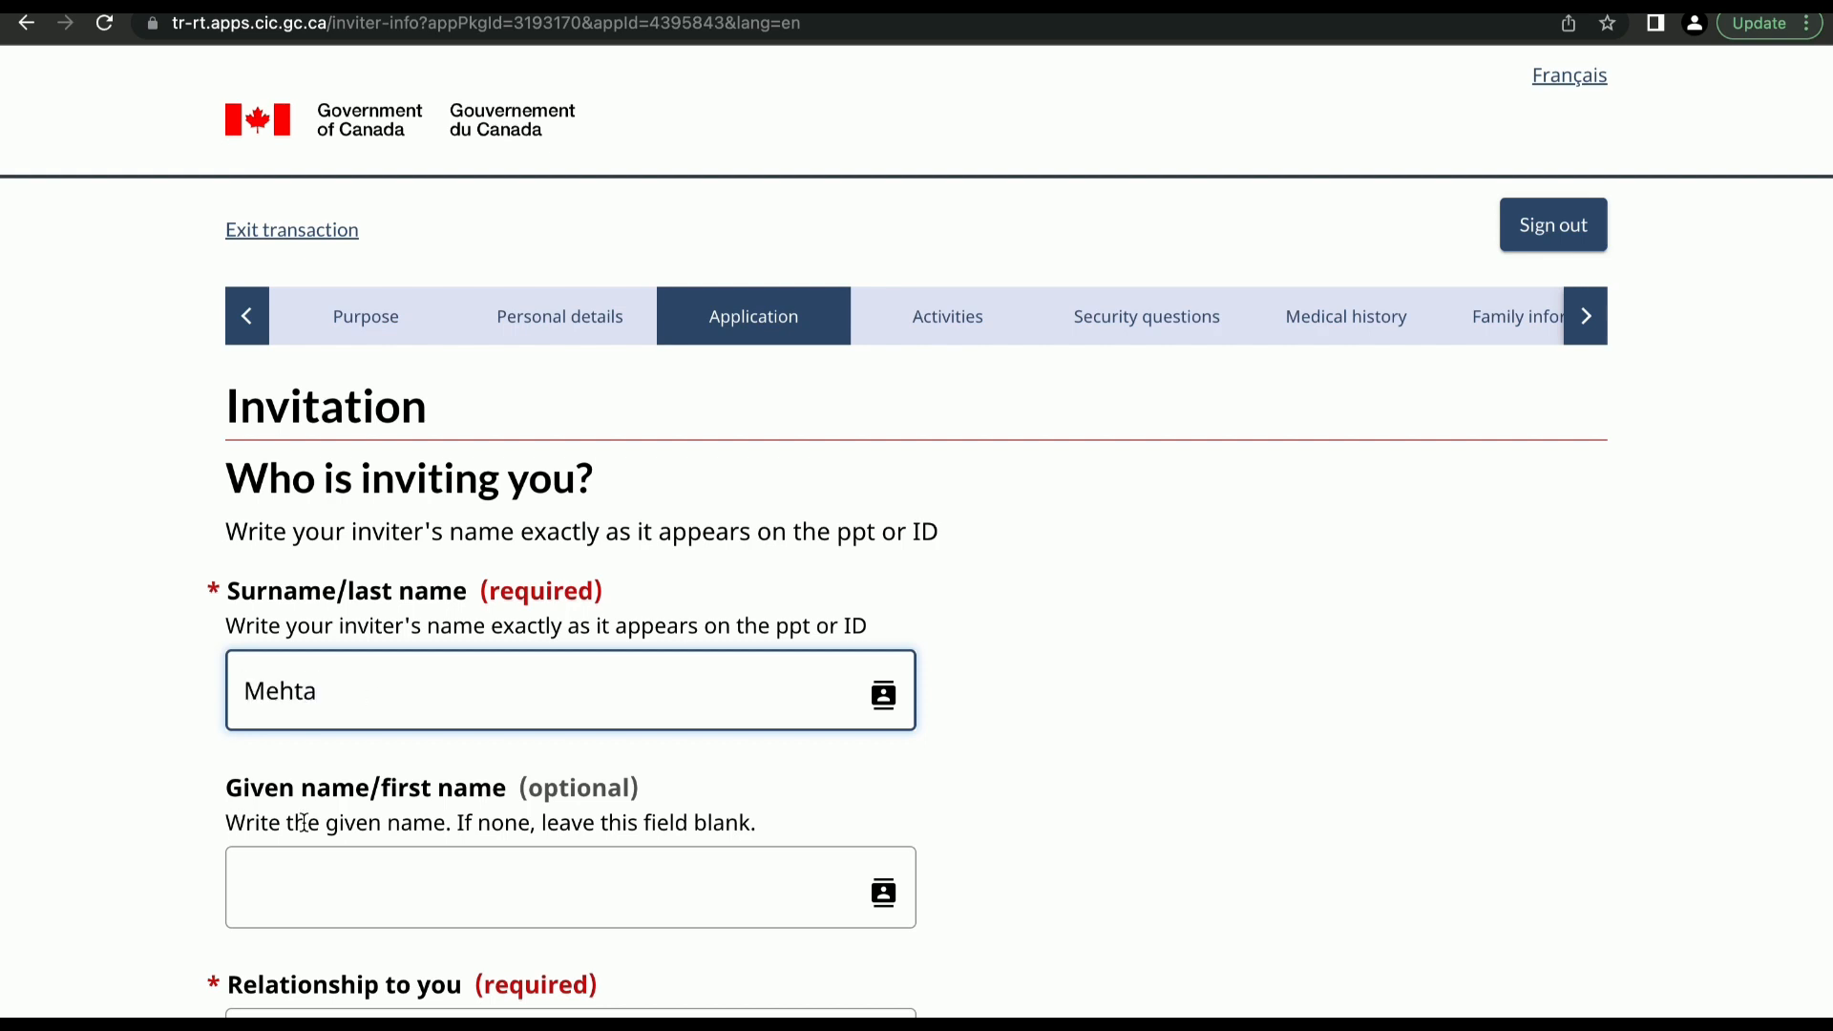
pyautogui.scroll(-2, 377, 814)
pyautogui.click(359, 713)
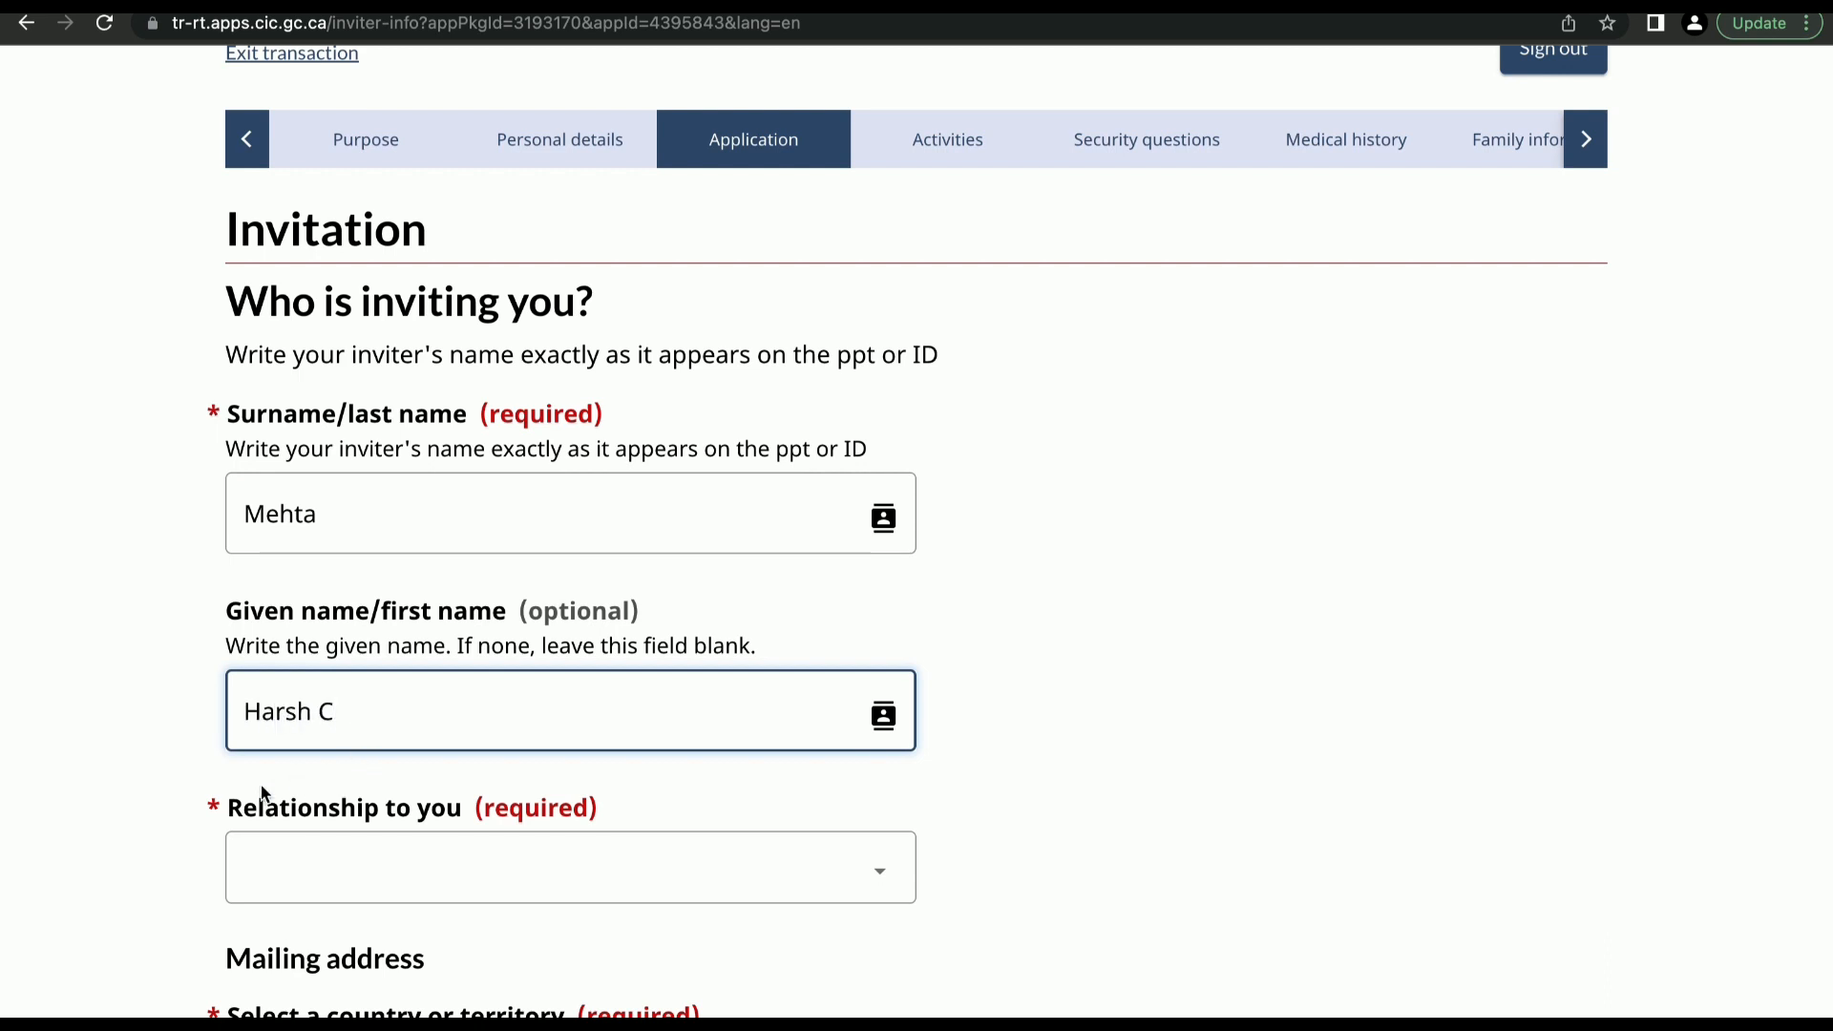
pyautogui.scroll(-2, 260, 783)
# Set the inviter's relationship to you as Family member
pyautogui.click(292, 684)
pyautogui.click(292, 691)
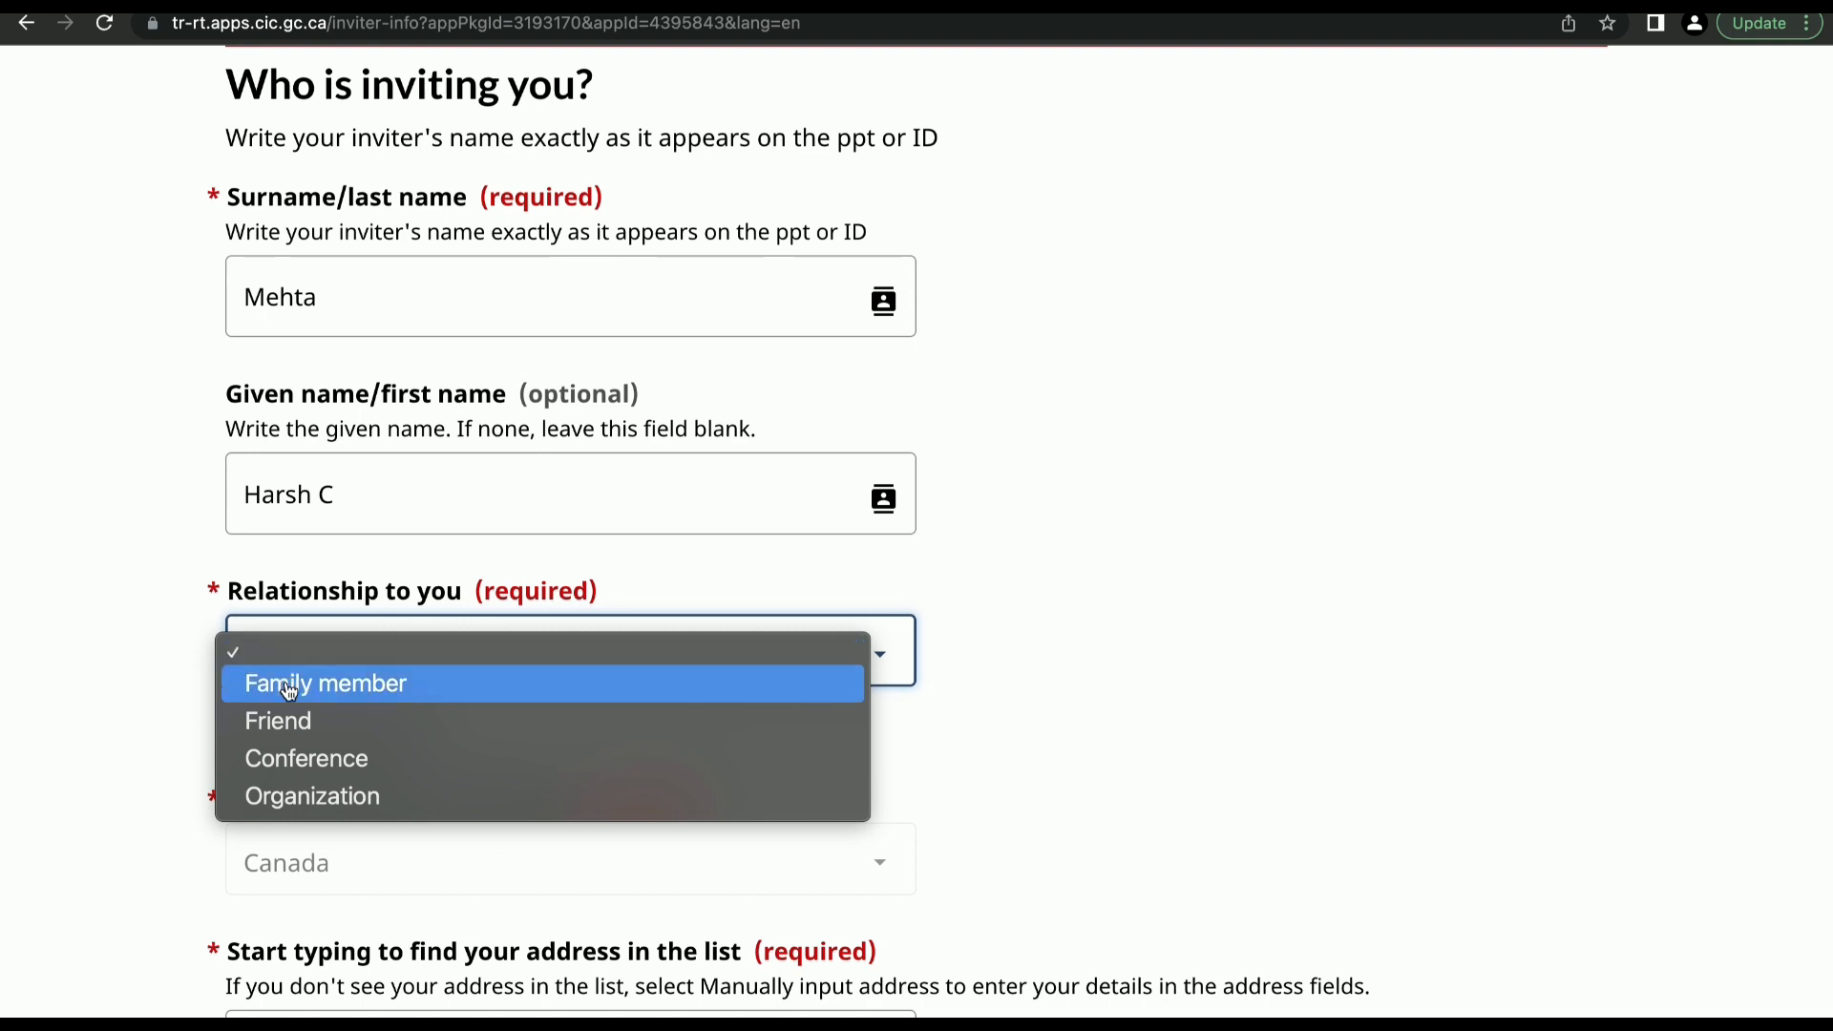
pyautogui.click(289, 685)
pyautogui.click(278, 651)
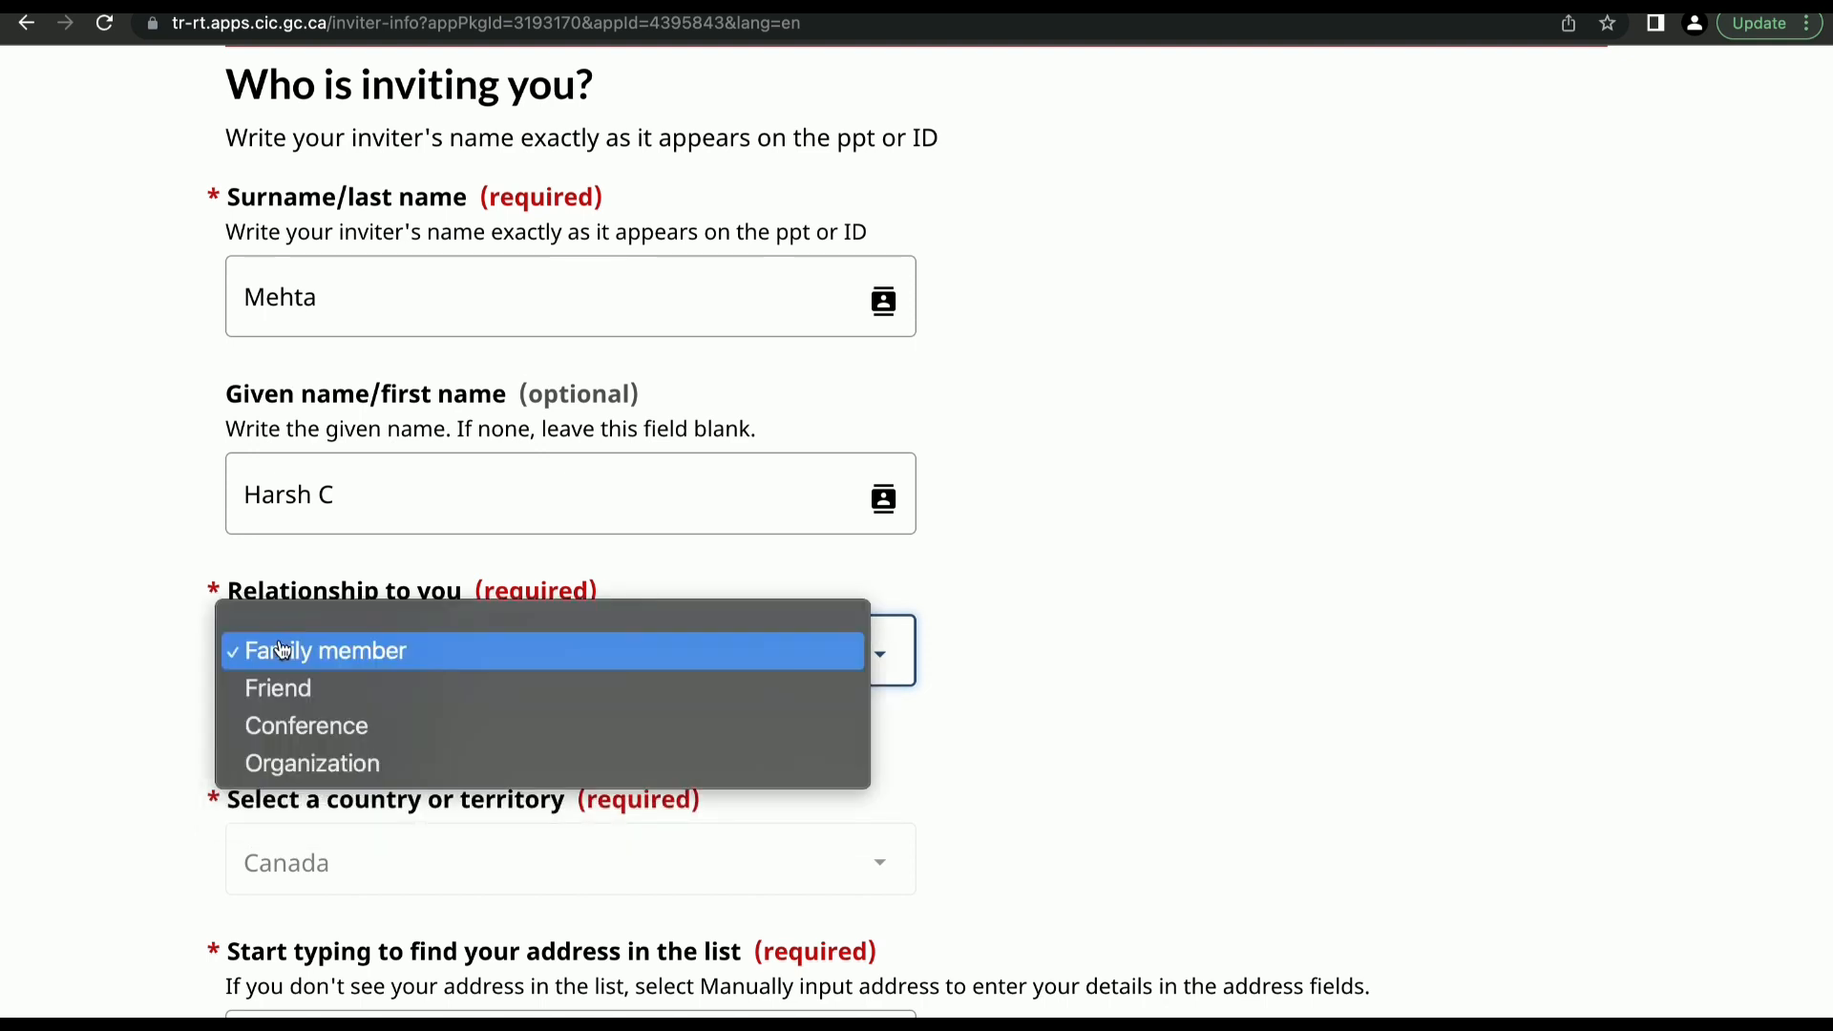
pyautogui.click(322, 668)
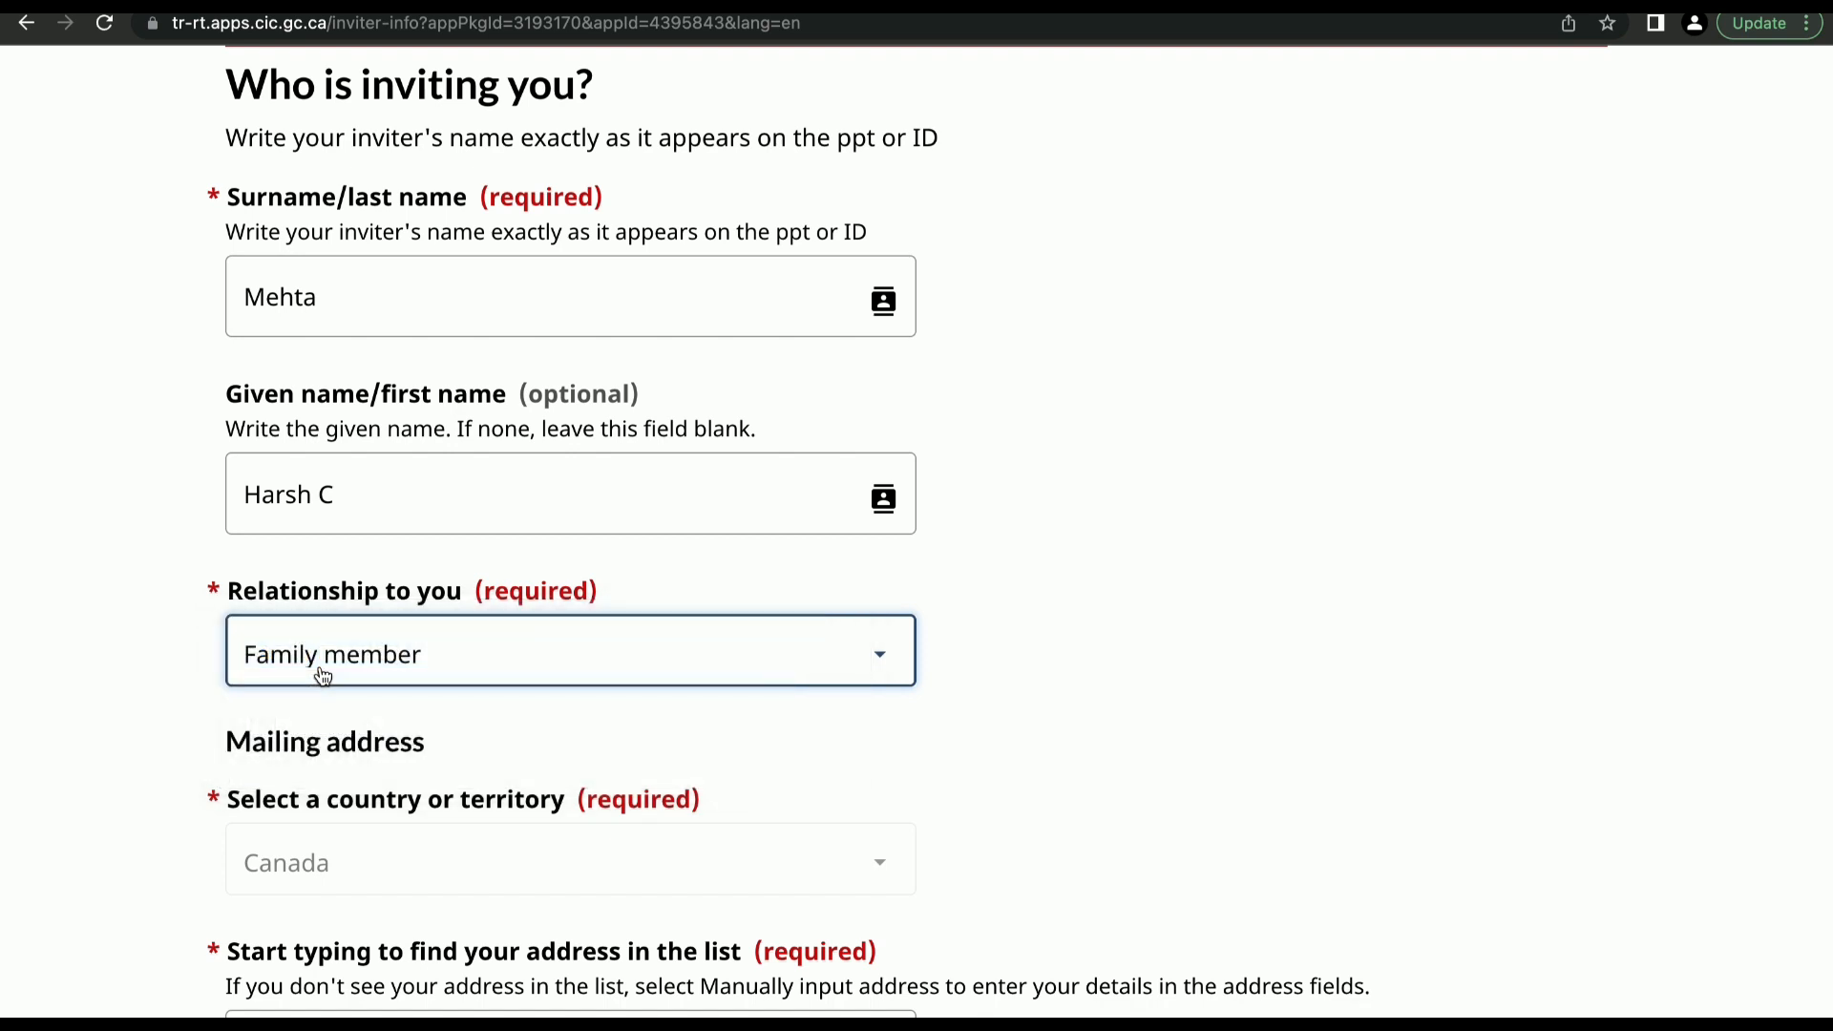
pyautogui.scroll(-3, 323, 676)
pyautogui.click(355, 594)
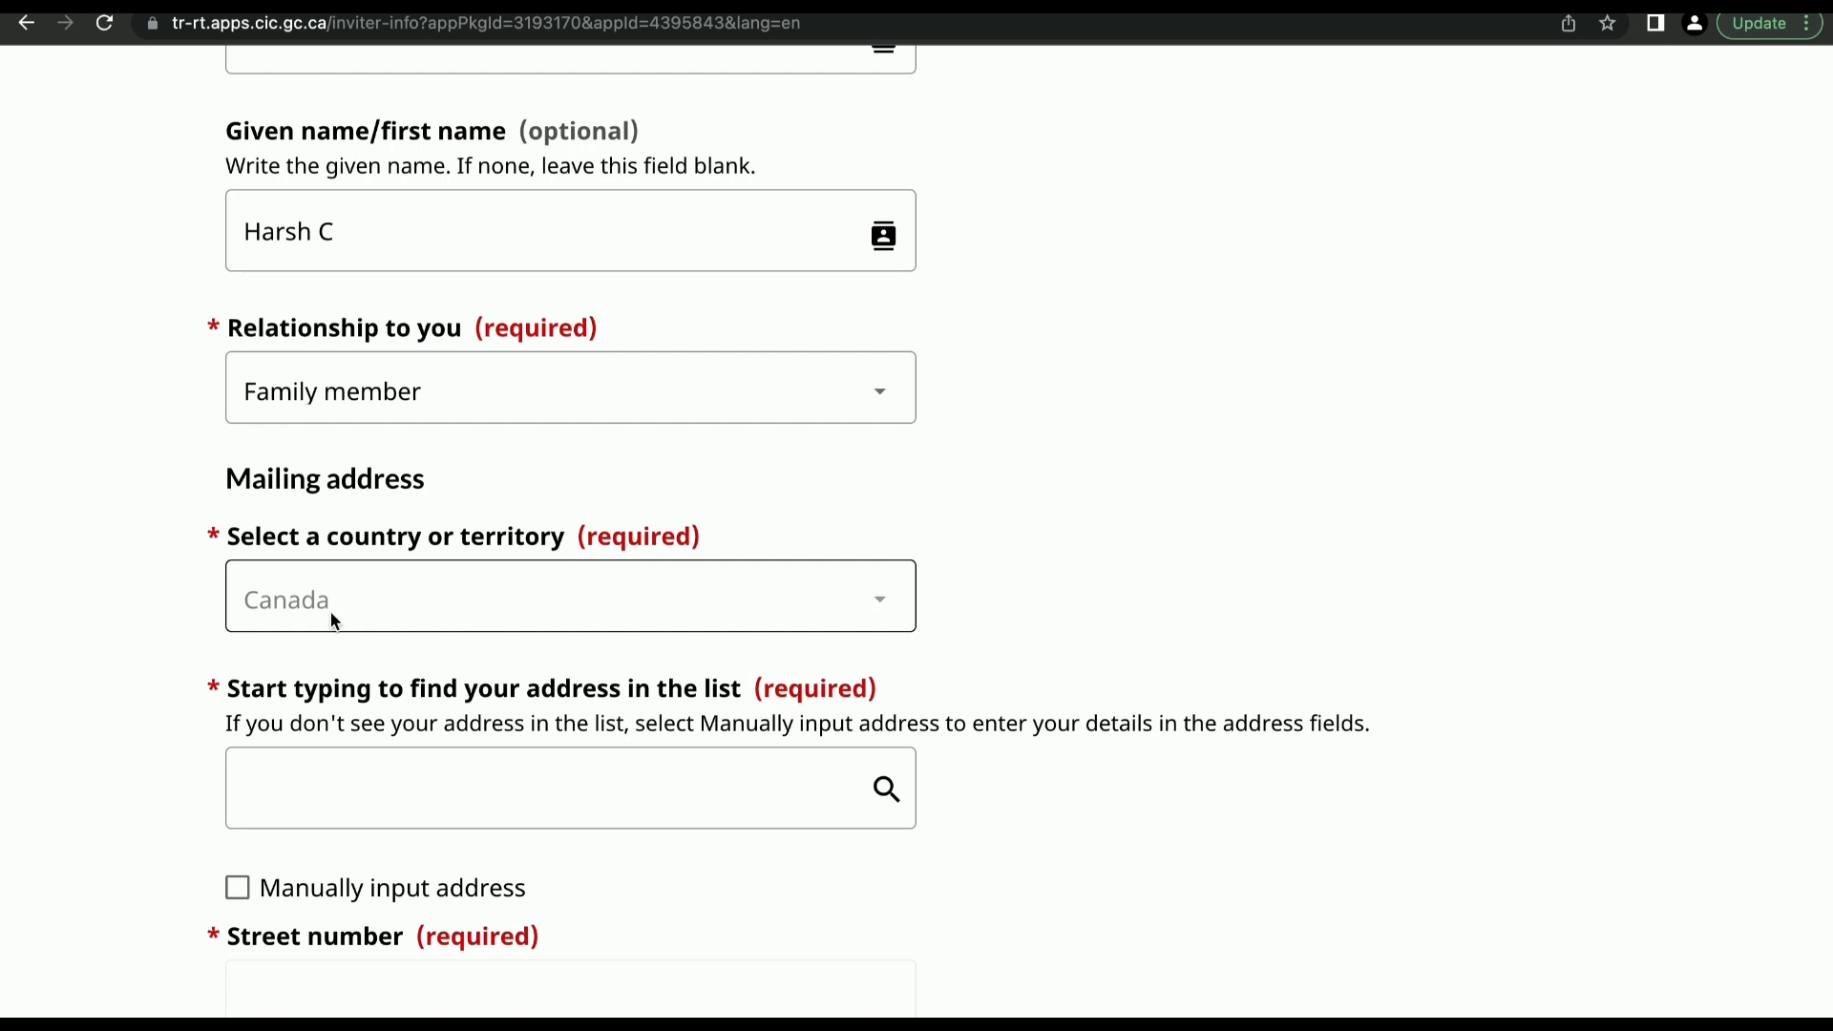
pyautogui.scroll(-2, 332, 619)
# Try the mailing address search, then switch to entering the address manually
pyautogui.click(330, 612)
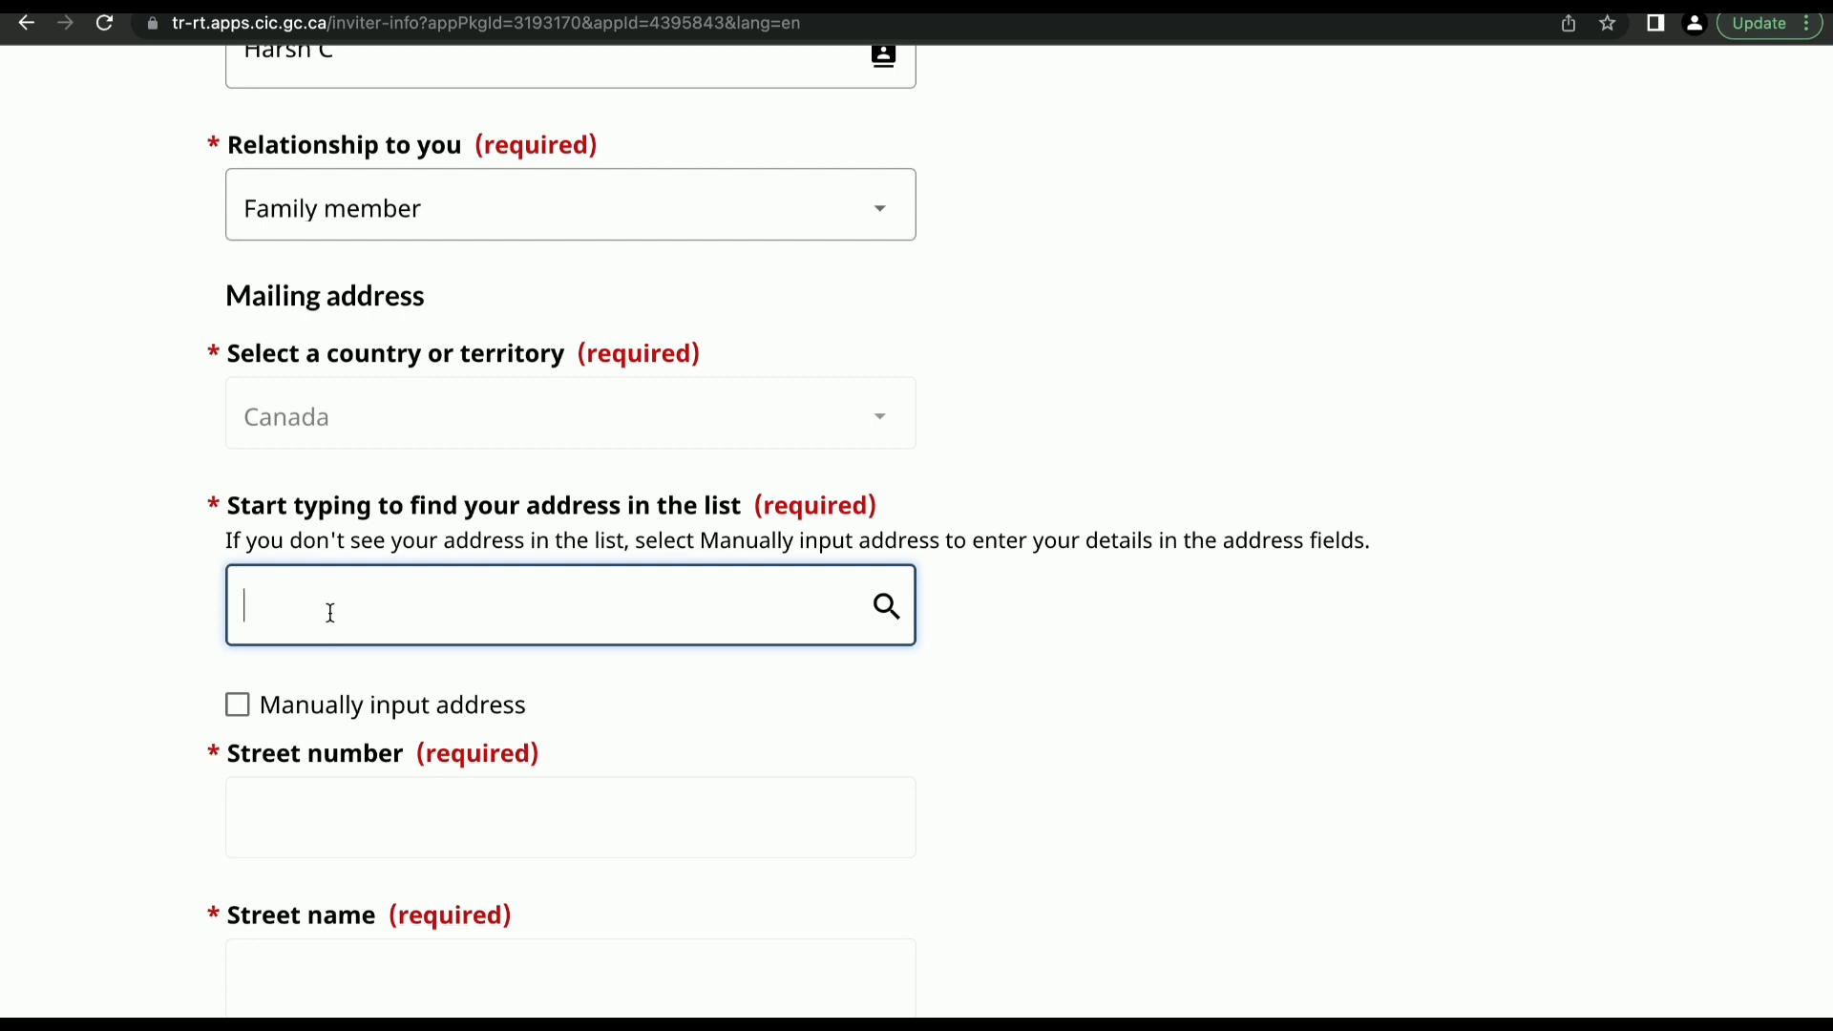
pyautogui.write('8')
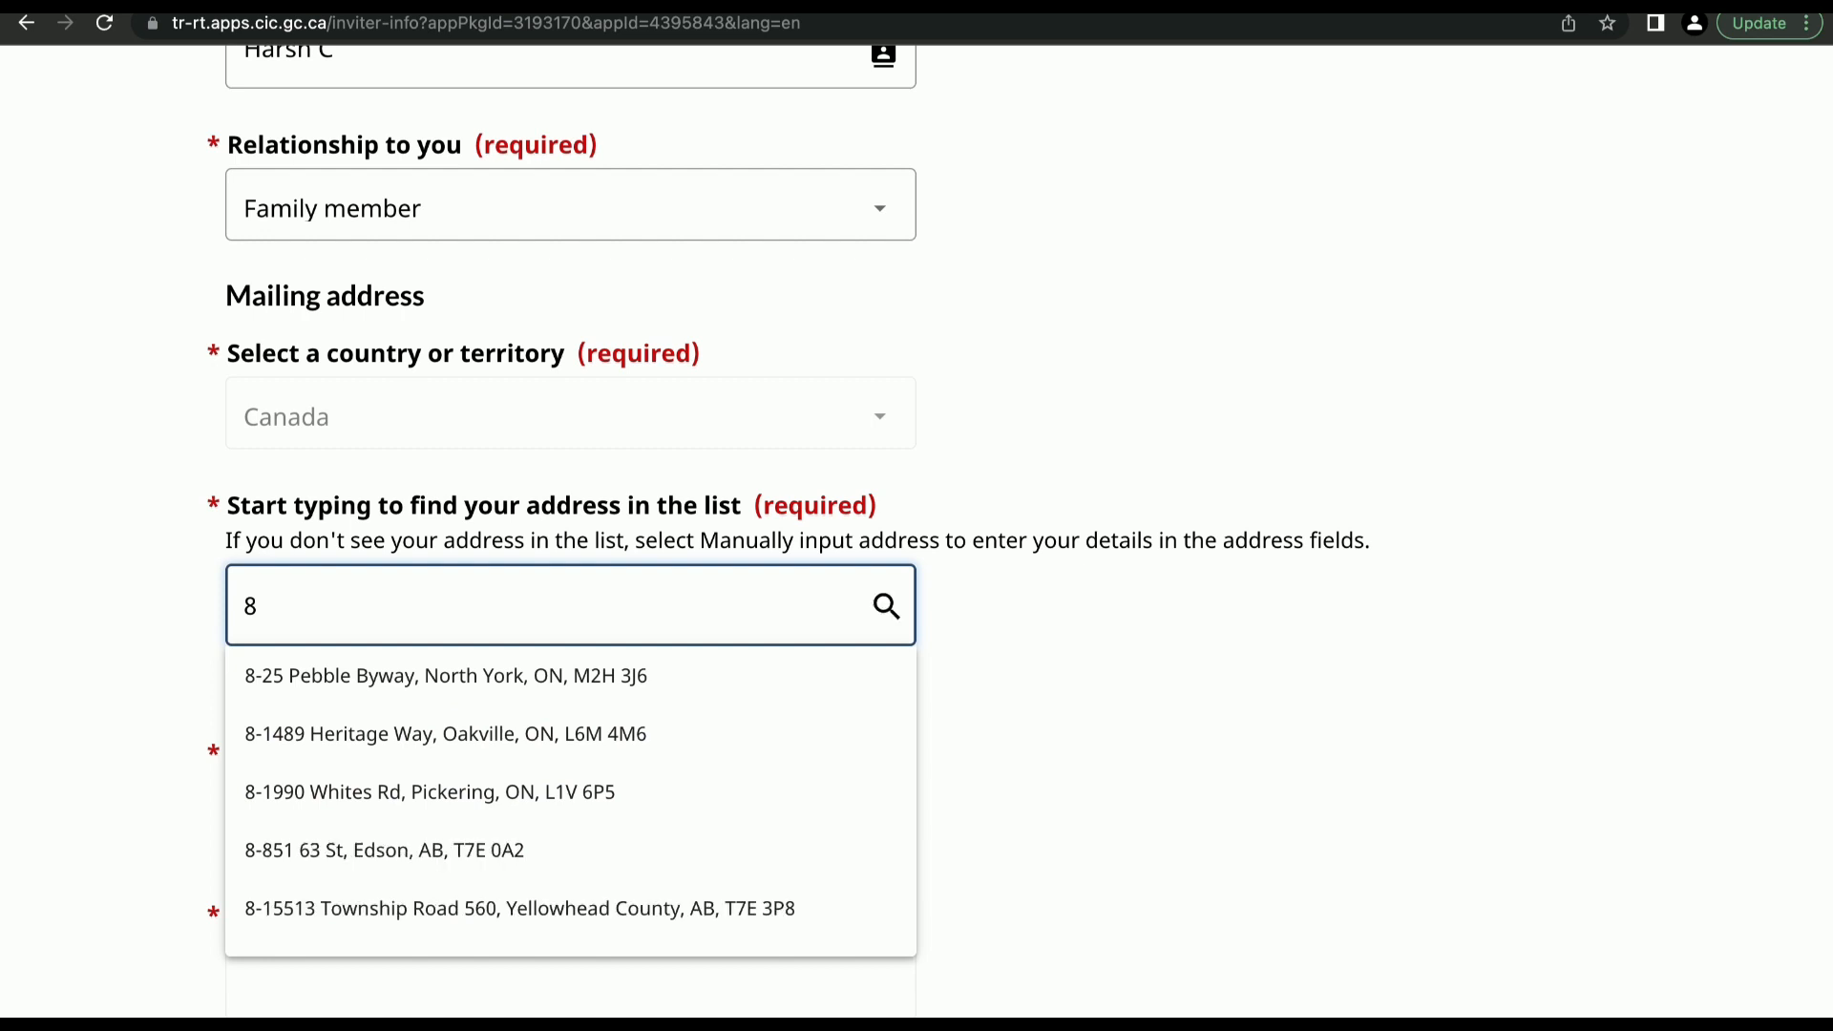
pyautogui.press('Down')
pyautogui.press('Down')
pyautogui.press('Down')
pyautogui.press('Down')
pyautogui.press('Up')
pyautogui.press('Up')
pyautogui.press('Up')
pyautogui.press('Up')
pyautogui.press('Up')
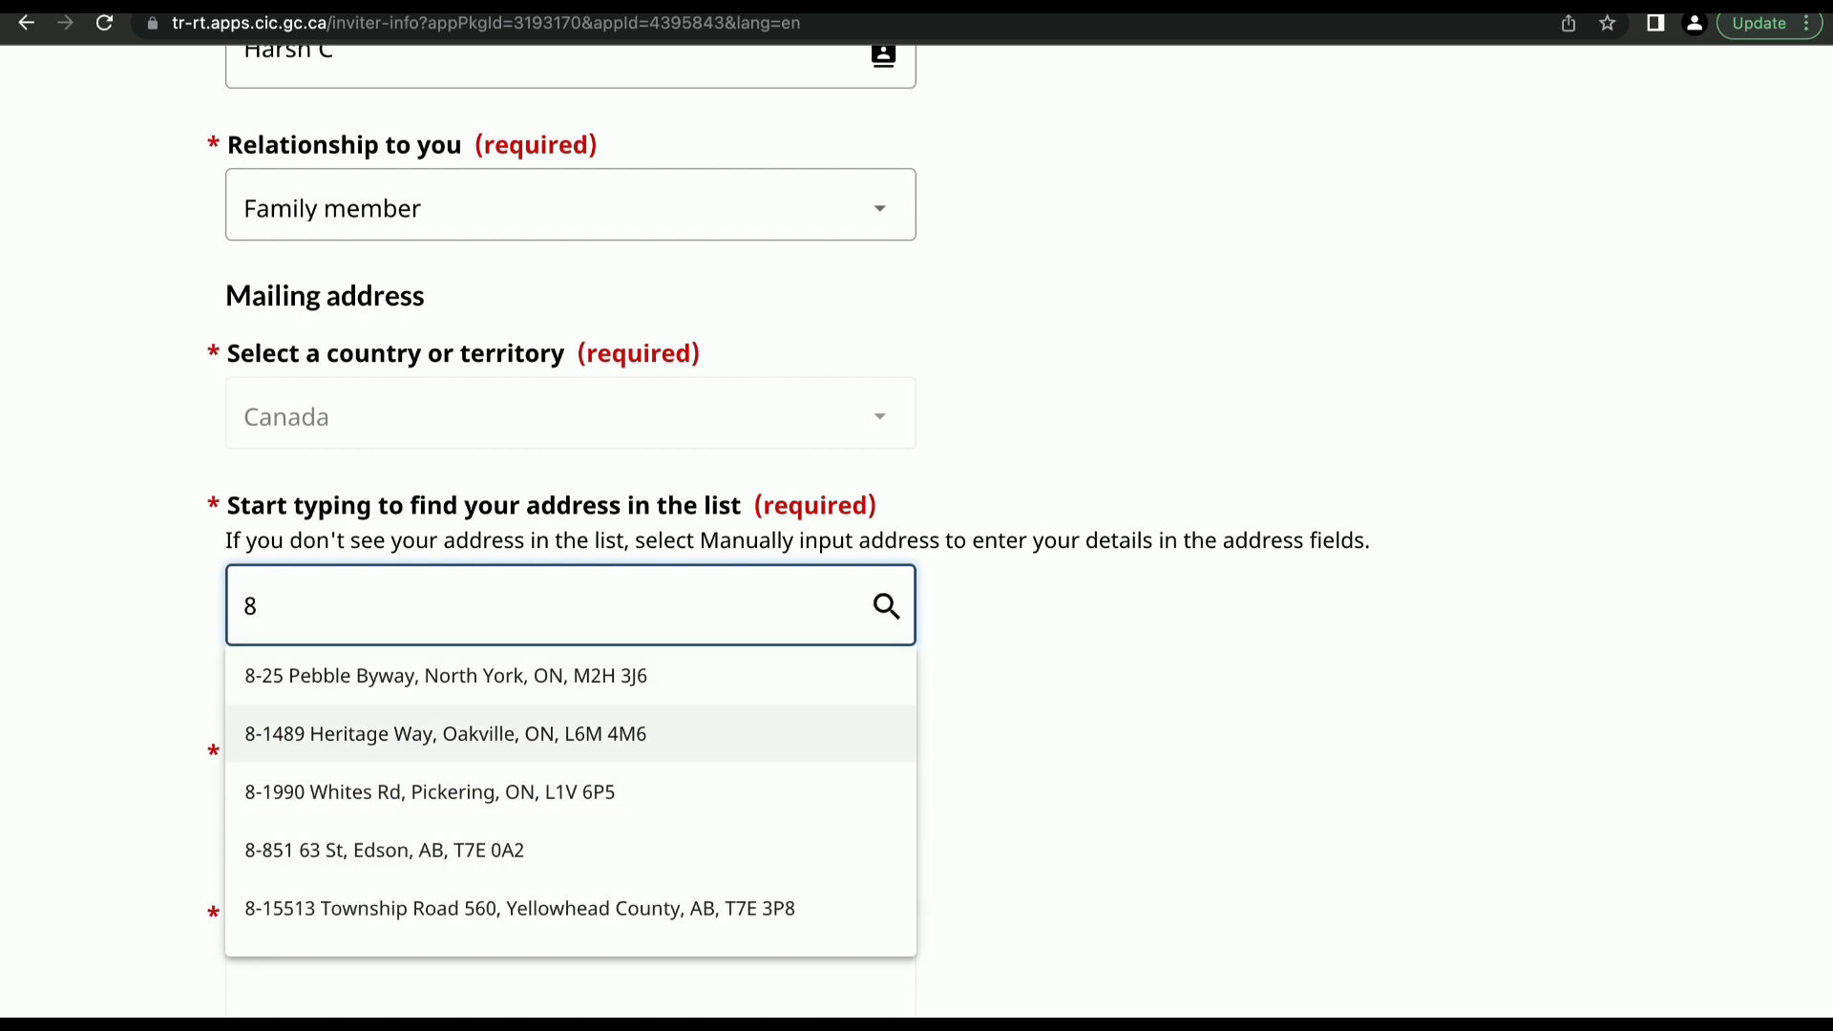
pyautogui.press('Up')
pyautogui.press('Up')
pyautogui.press('Up')
pyautogui.press('Up')
pyautogui.press('Up')
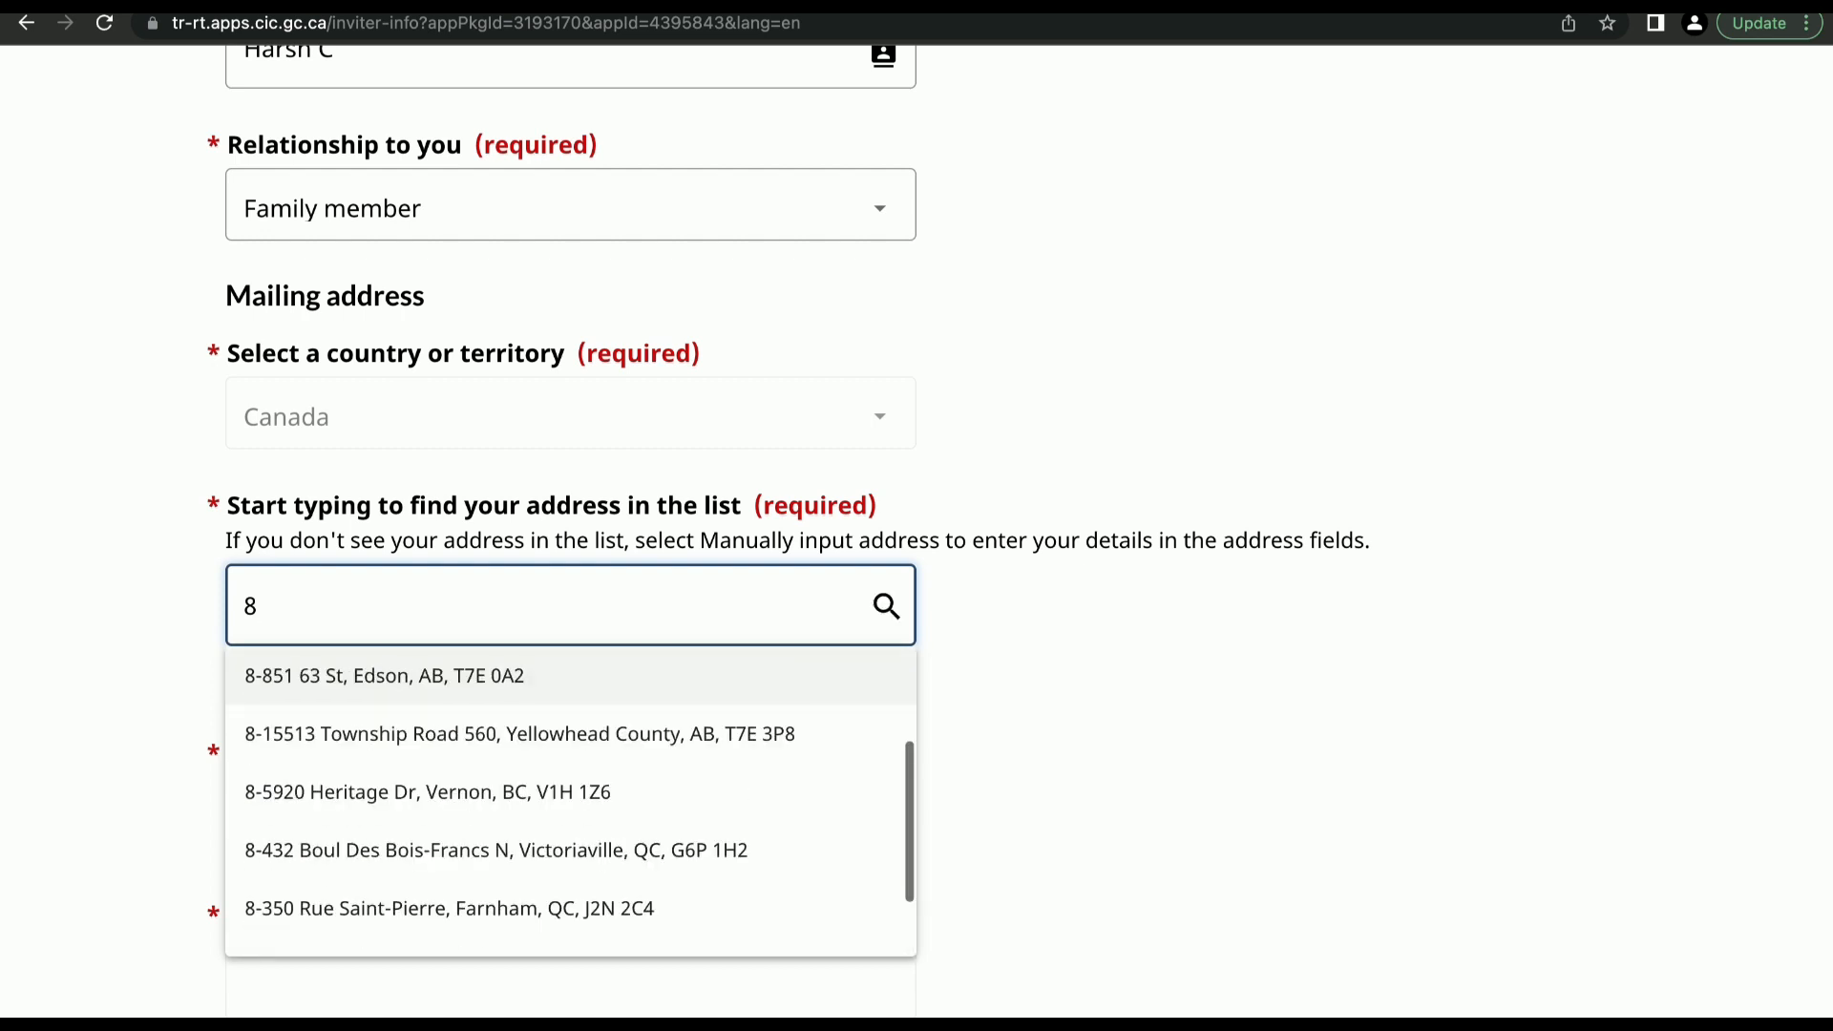
pyautogui.click(1131, 765)
pyautogui.click(370, 709)
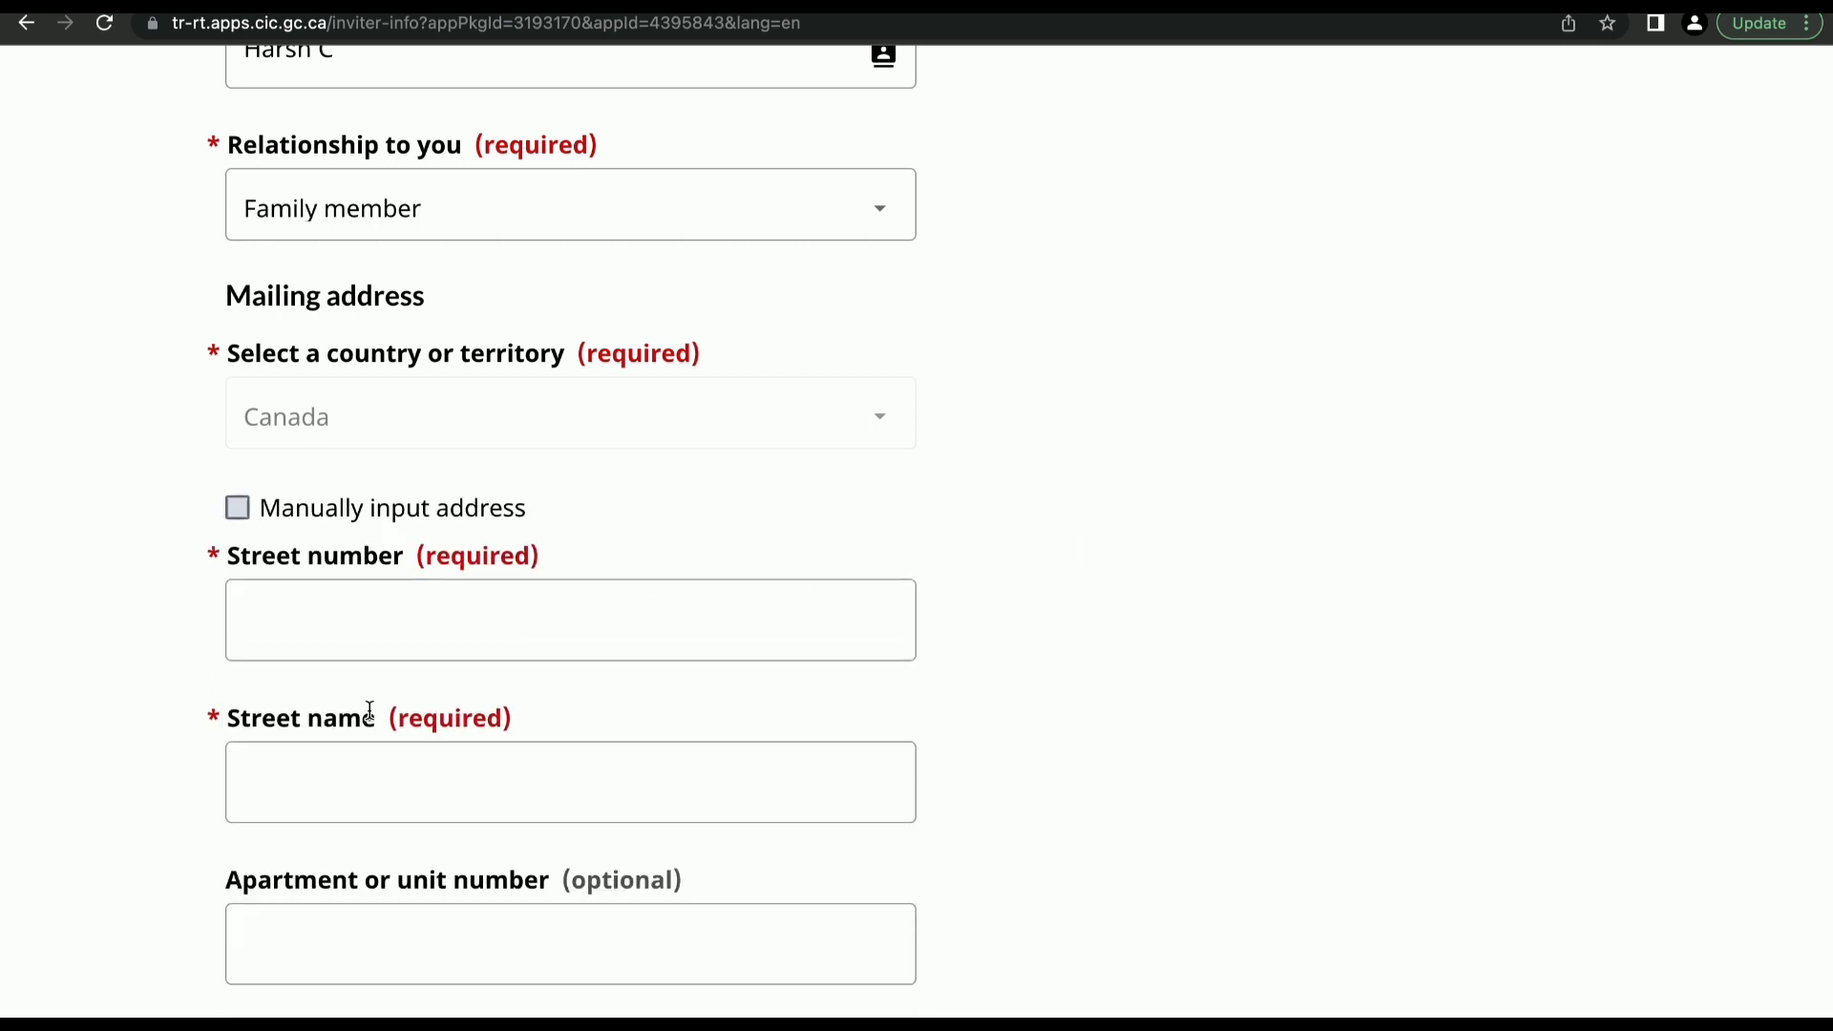
# Enter the inviter's street number, street name and apartment number
pyautogui.click(309, 631)
pyautogui.write('123')
pyautogui.click(315, 817)
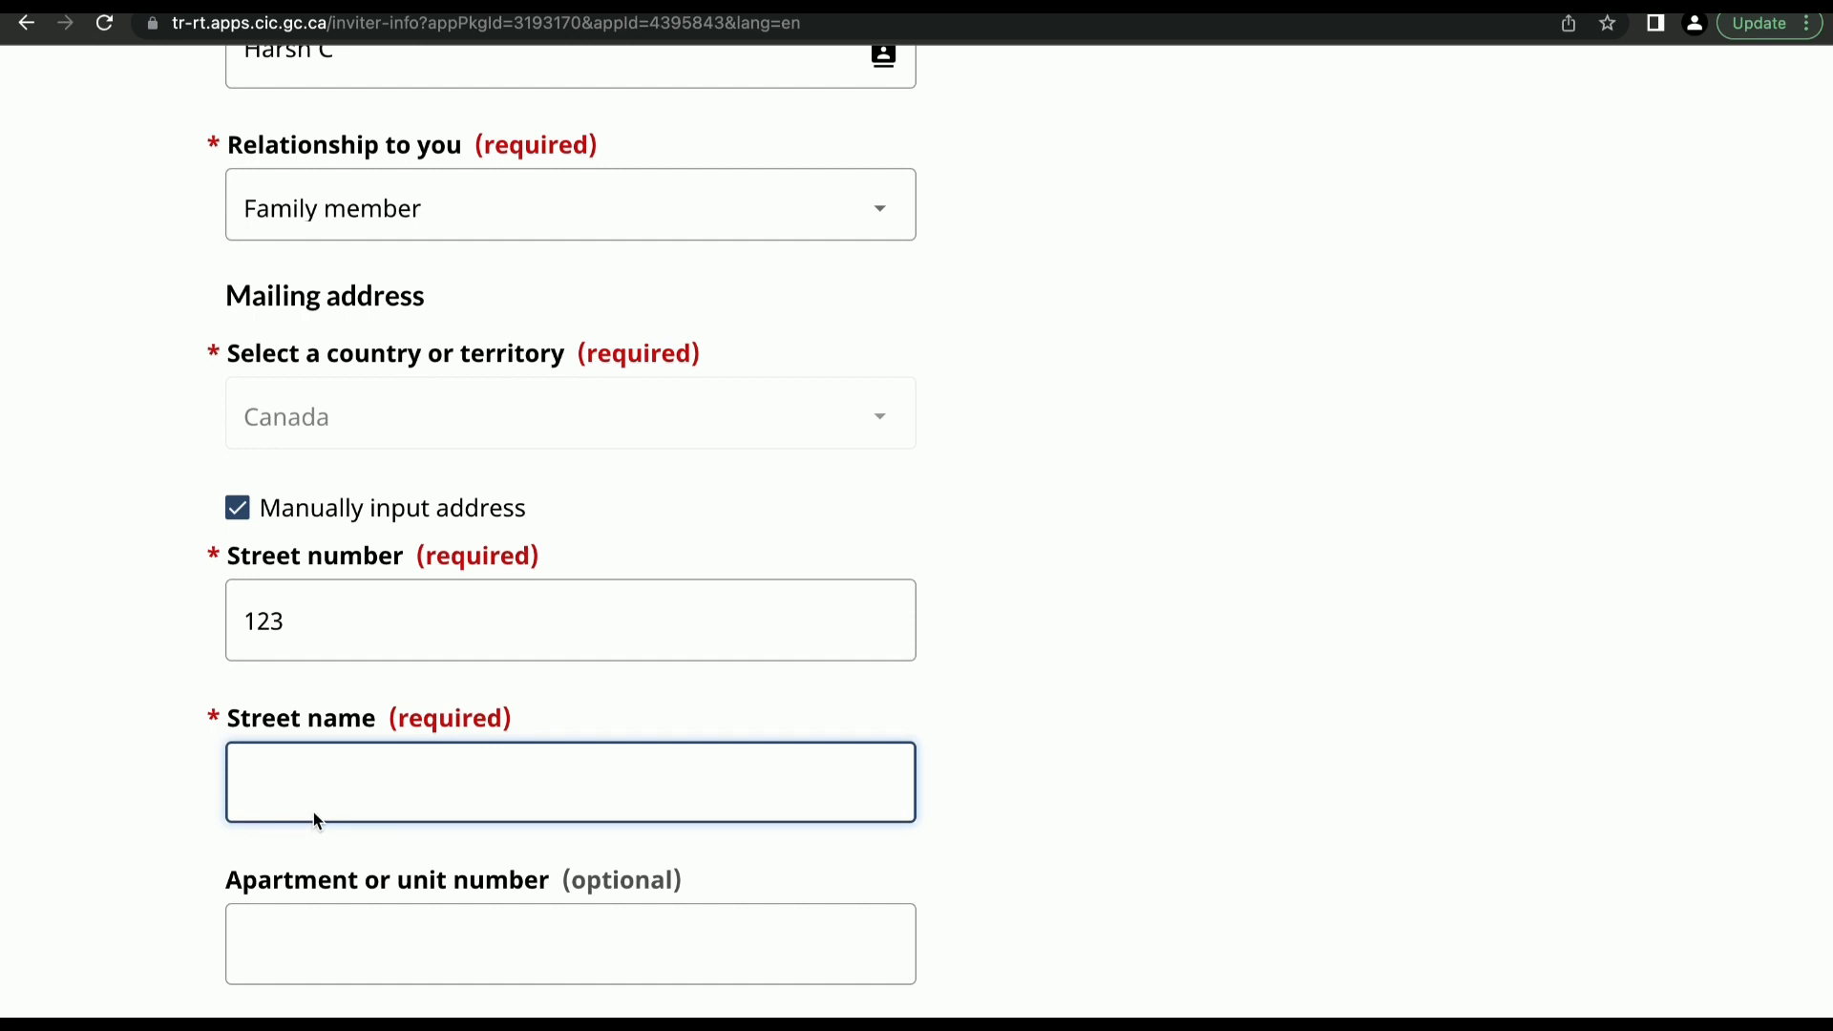
pyautogui.write('ABCD')
pyautogui.scroll(-4, 348, 888)
pyautogui.click(274, 583)
pyautogui.write('123')
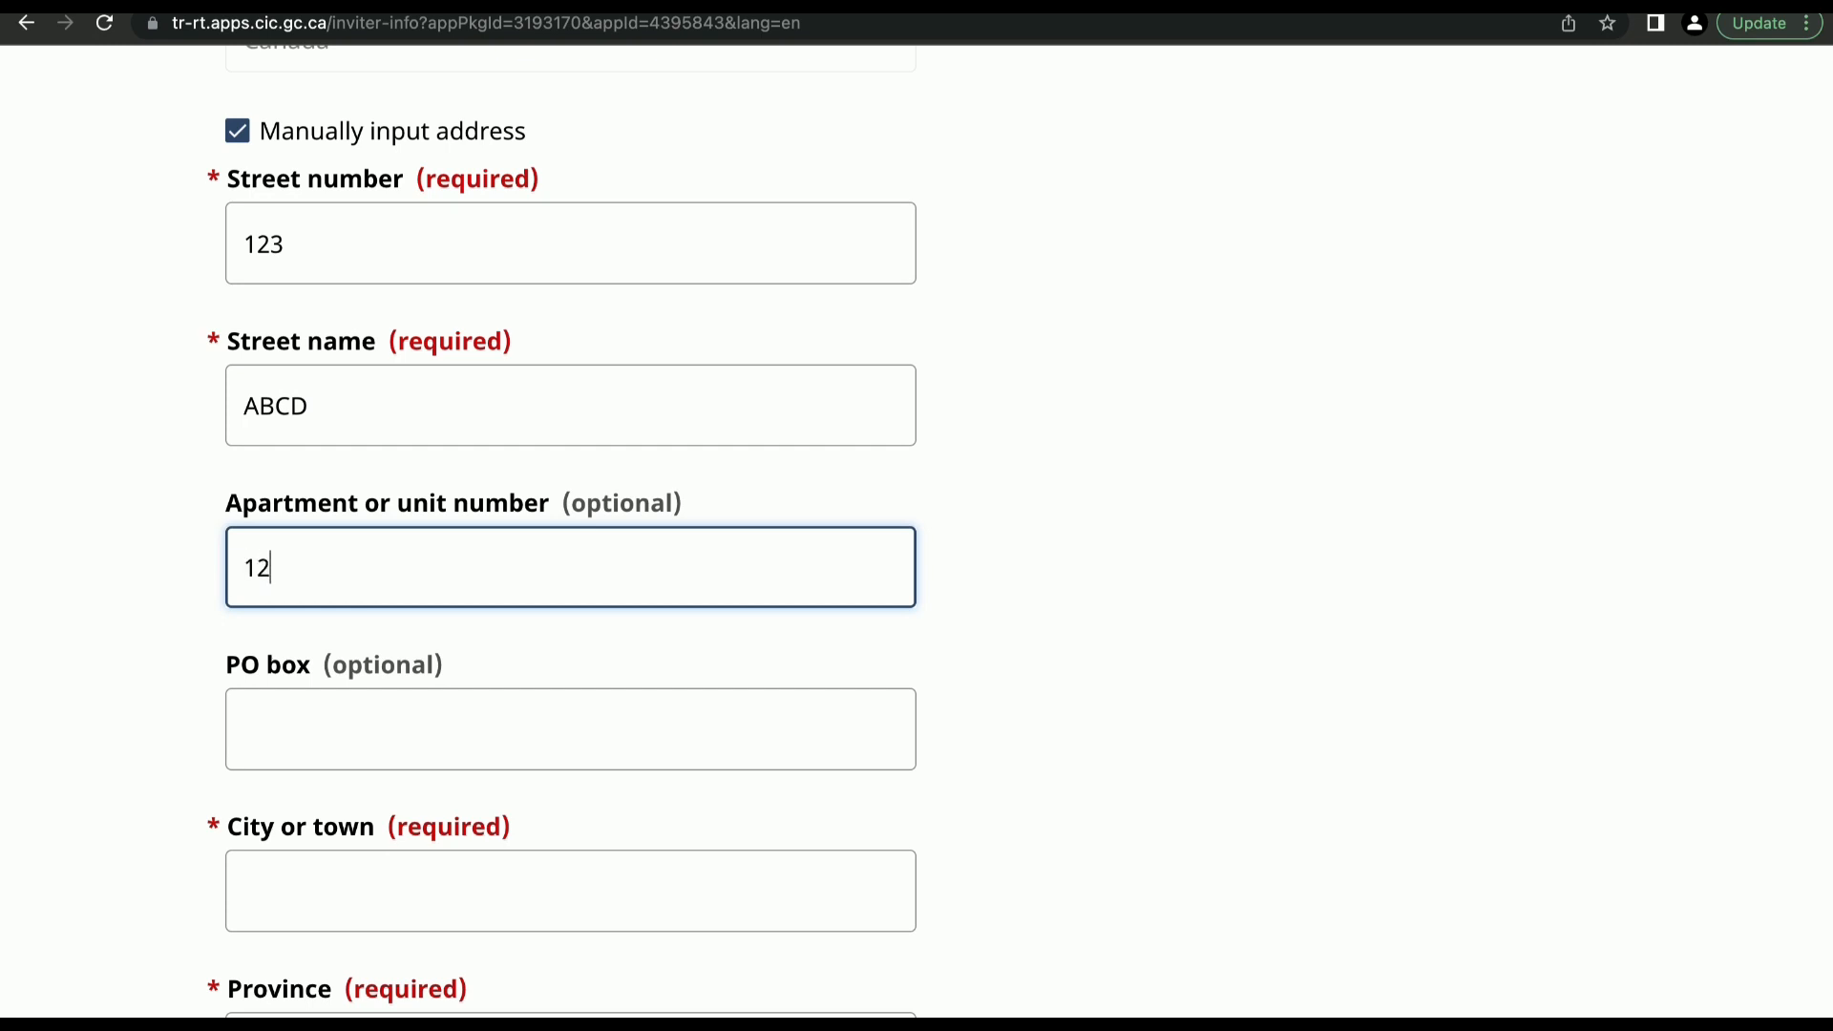
pyautogui.press('BackSpace')
pyautogui.press('BackSpace')
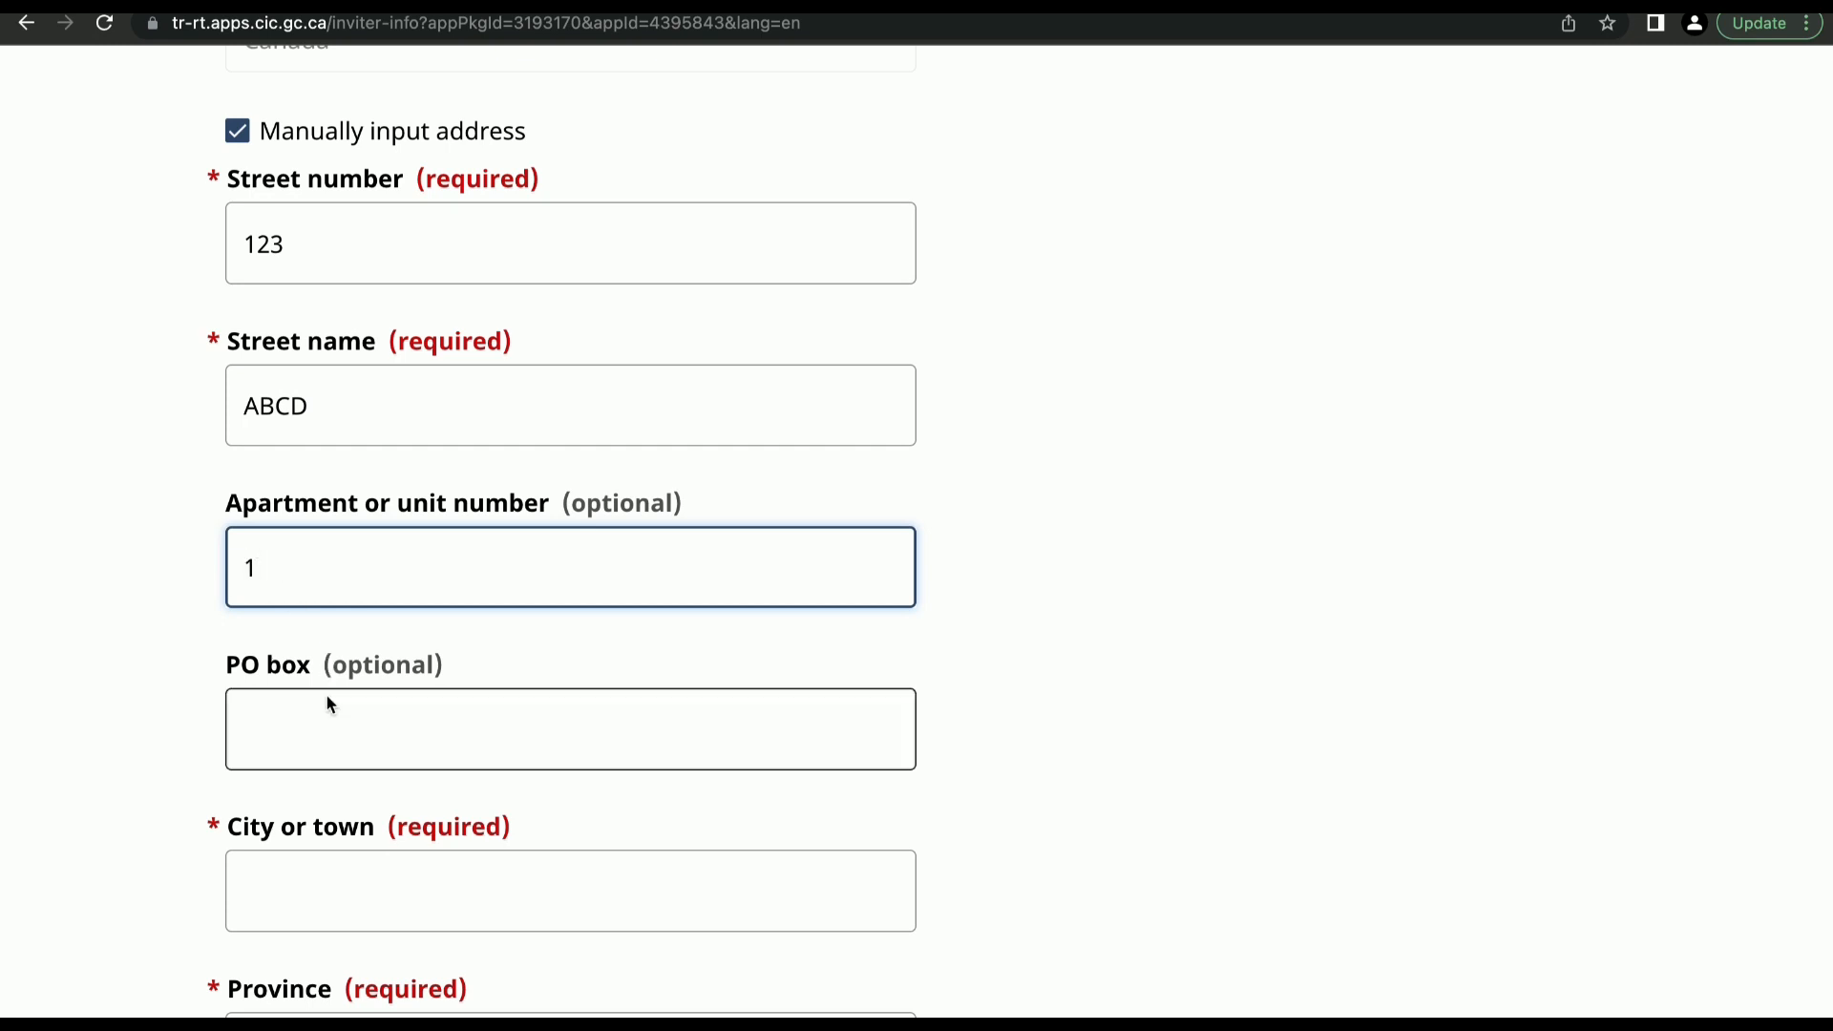
# Set the inviter's city to Toronto and province to Ontario
pyautogui.scroll(-2, 292, 743)
pyautogui.click(302, 713)
pyautogui.write('Toronto')
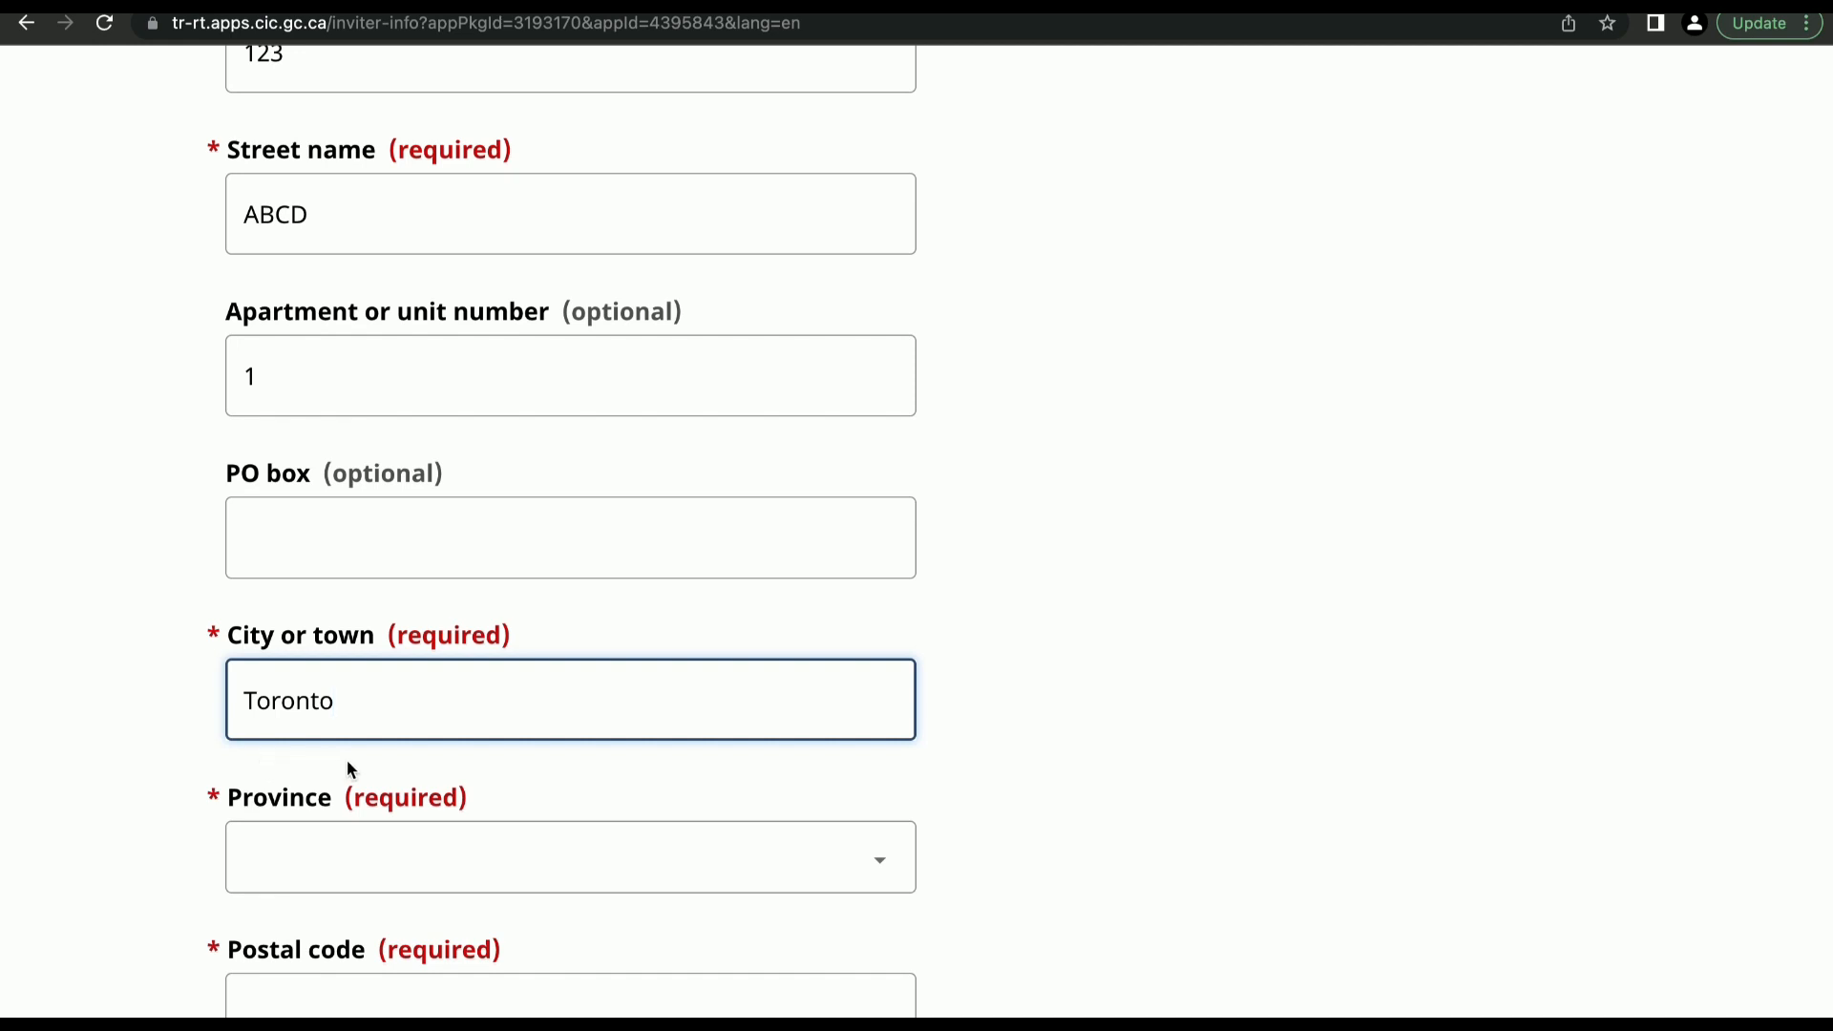
pyautogui.scroll(-3, 295, 786)
pyautogui.click(298, 731)
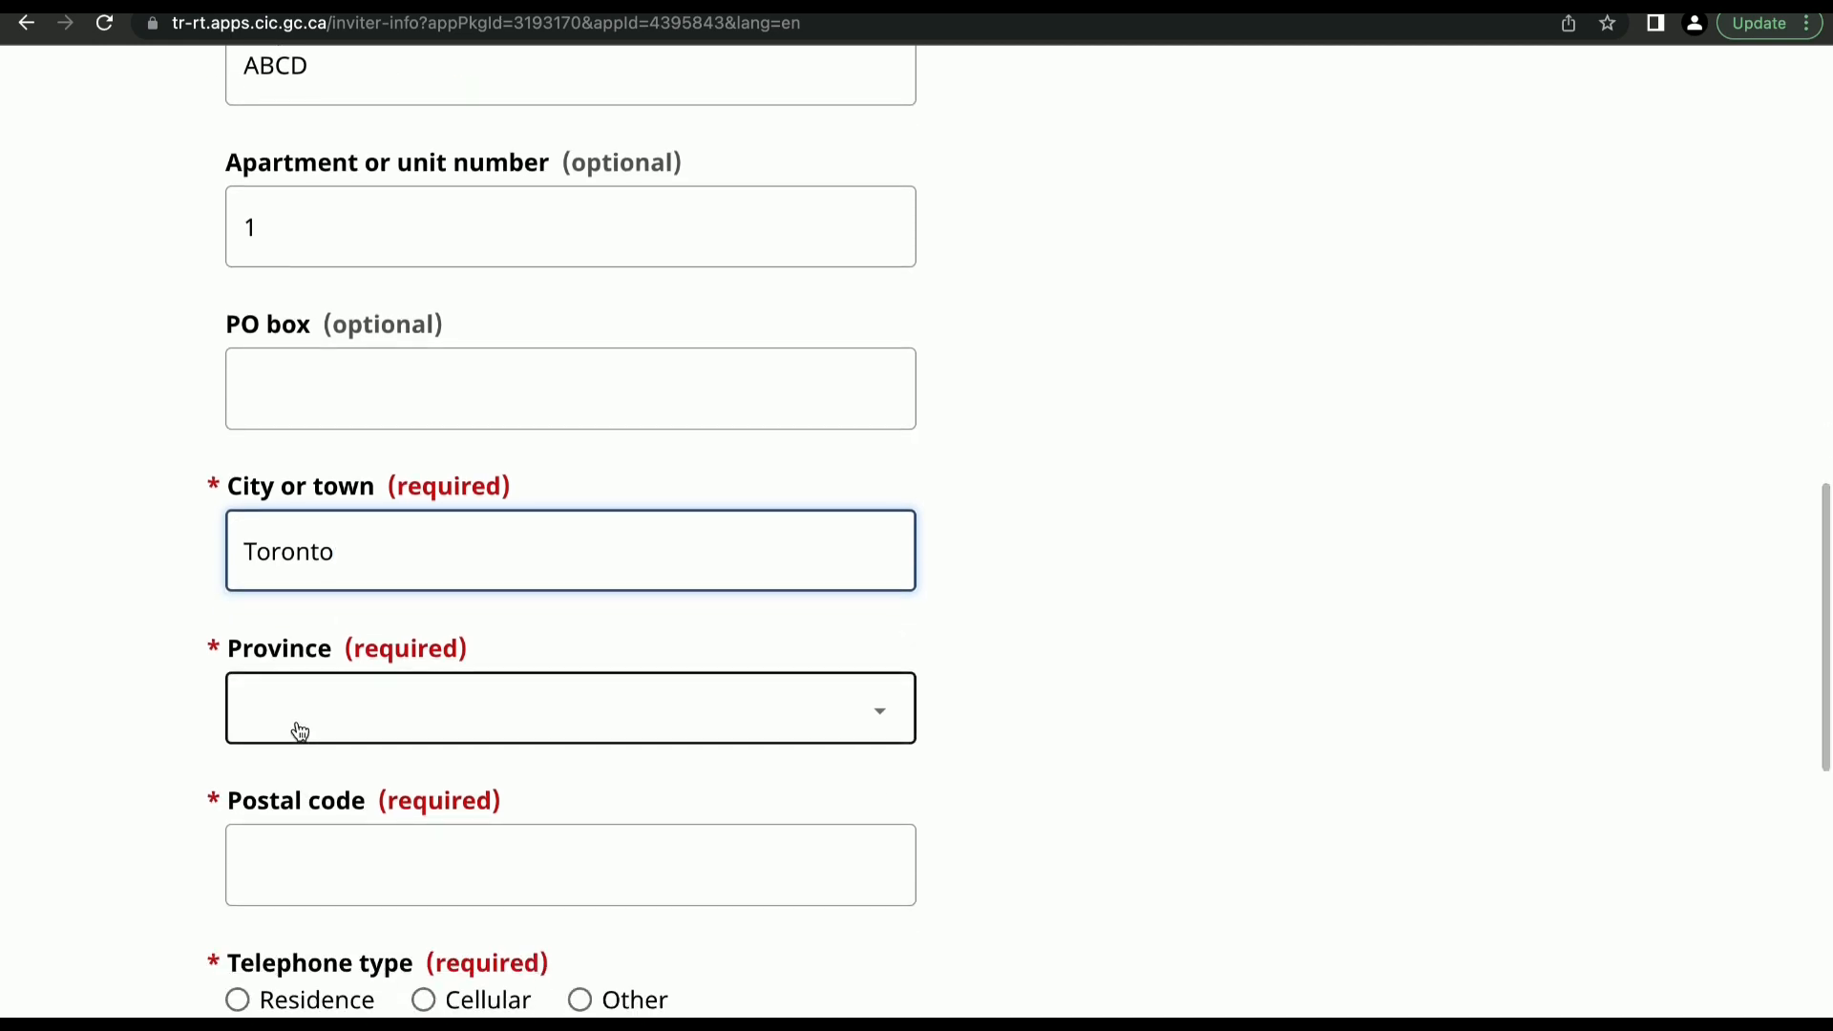
pyautogui.press('o')
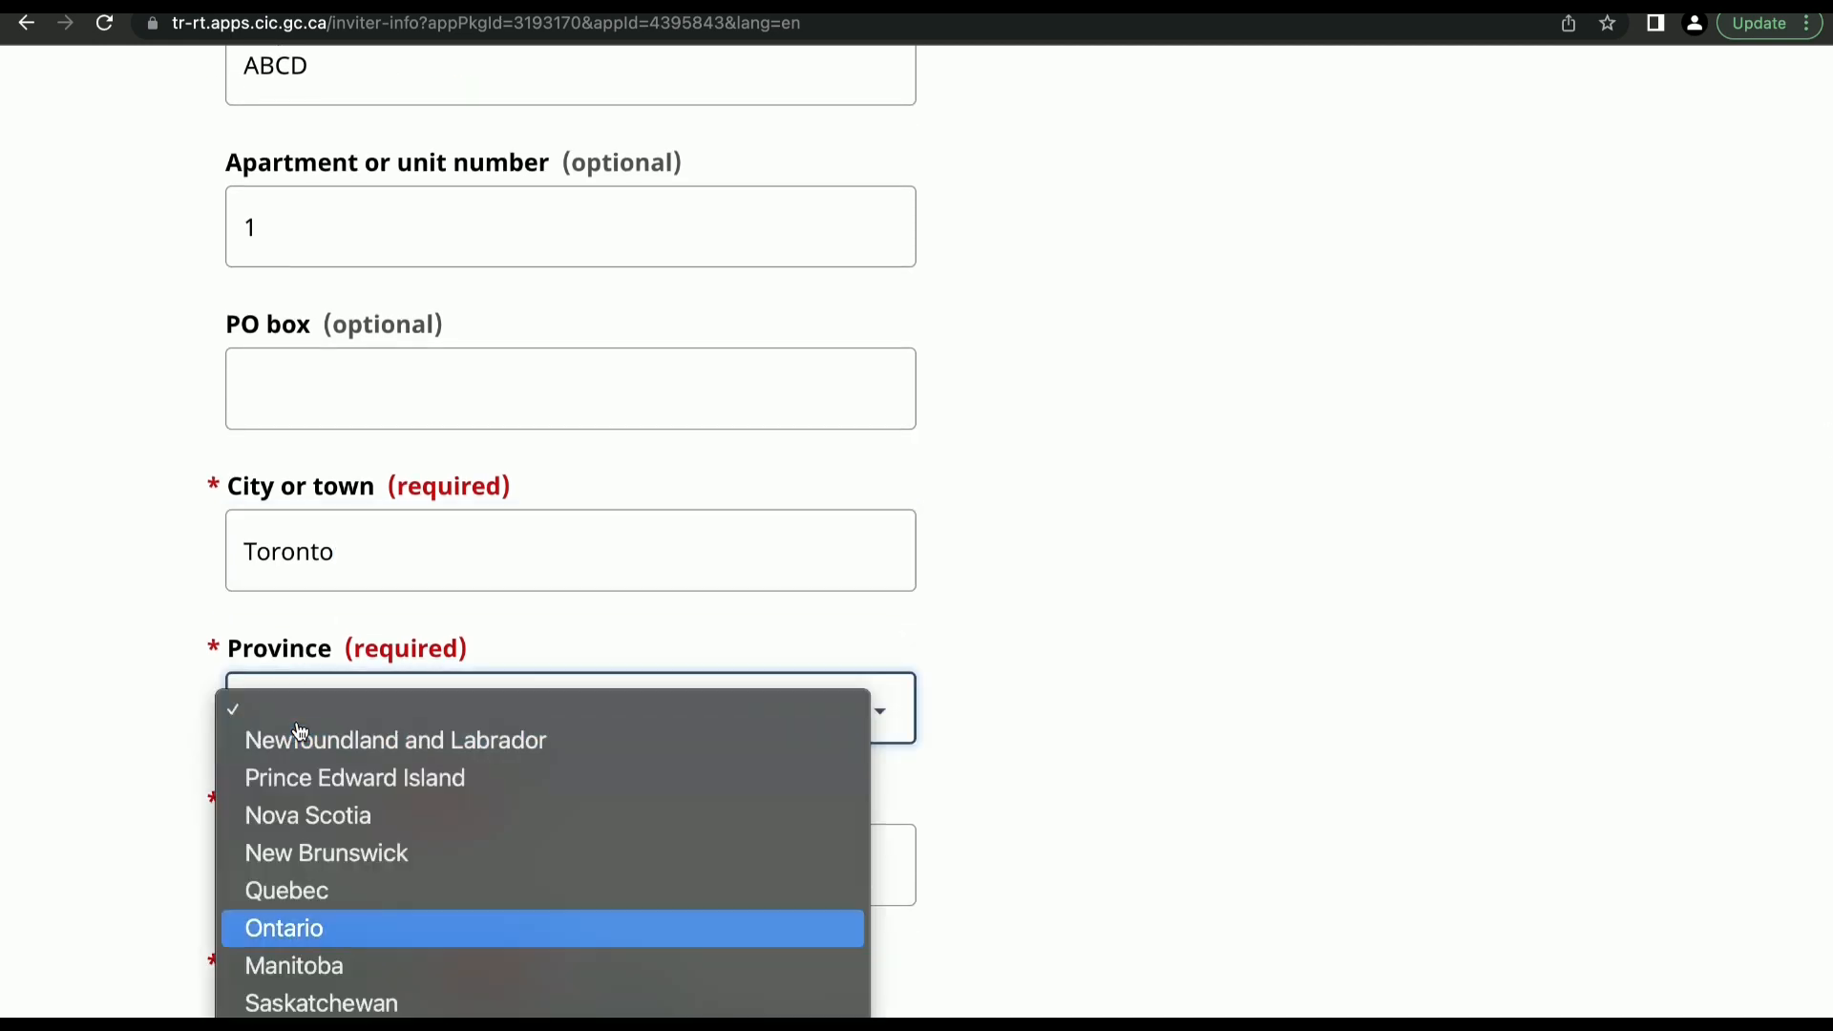
pyautogui.press('Return')
# Enter the postal code and correct it to the X9X 9X9 format
pyautogui.click(339, 862)
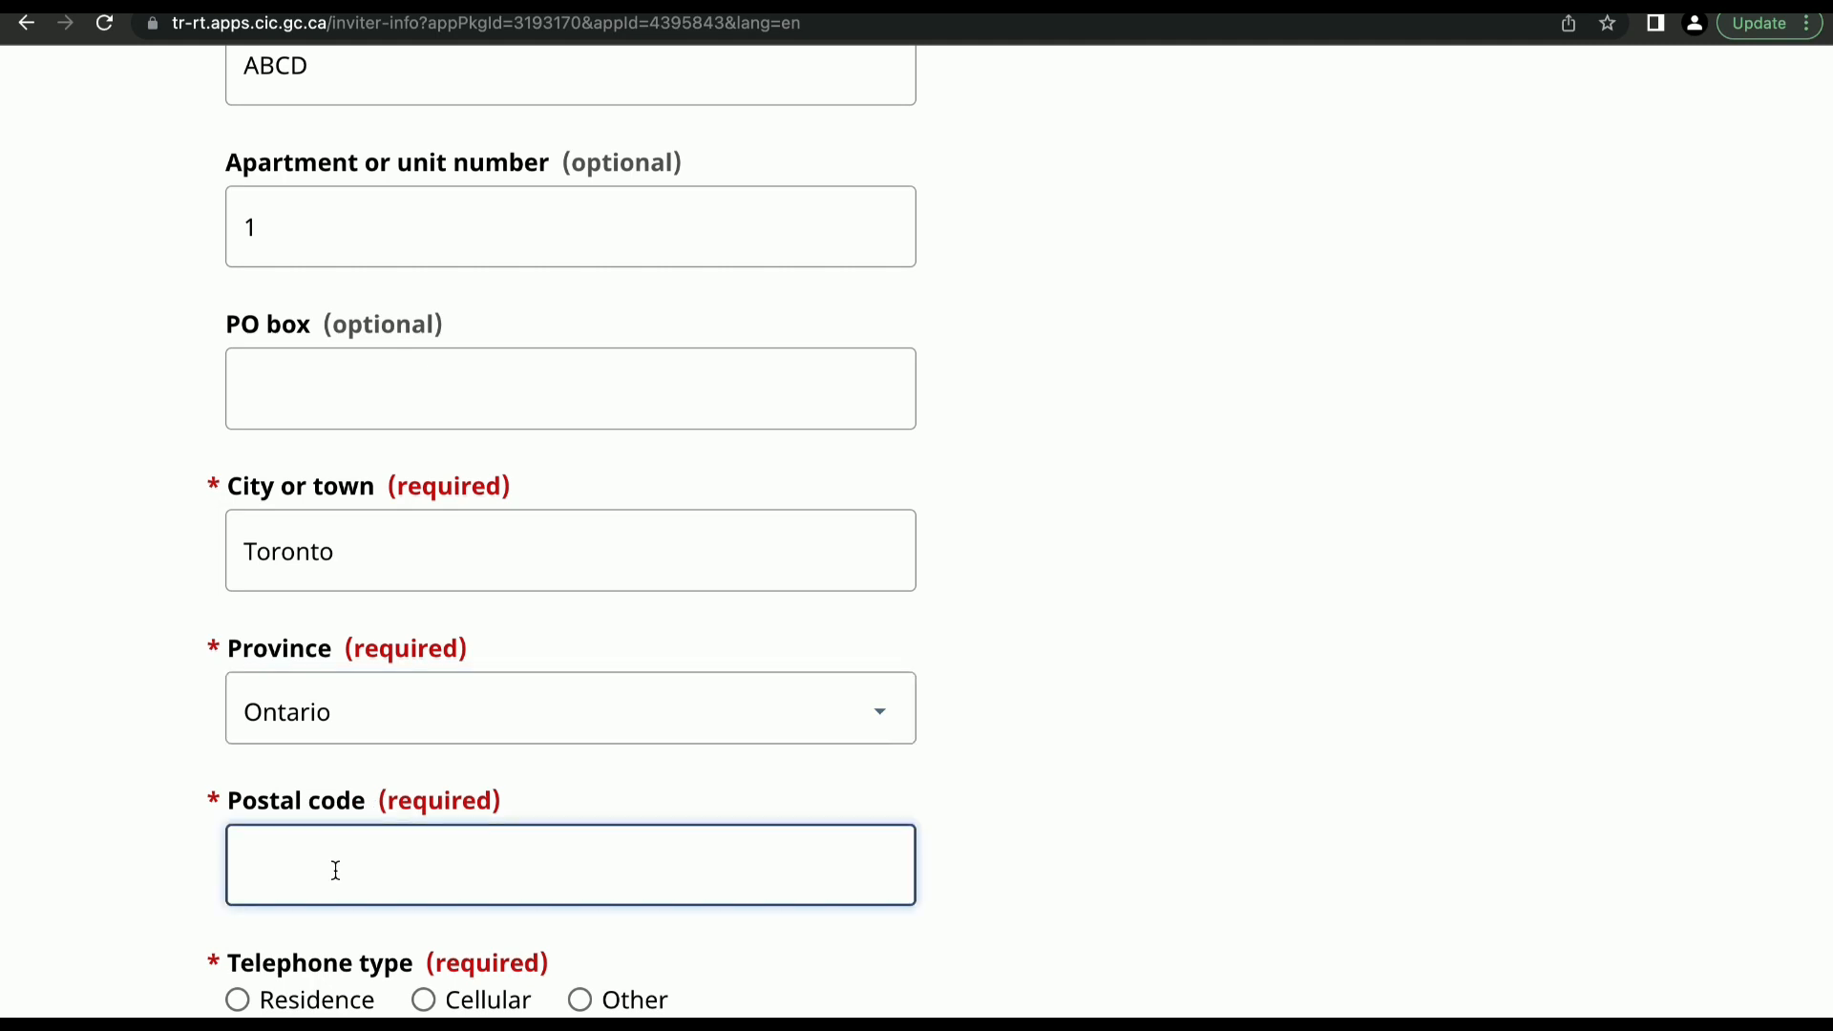
pyautogui.scroll(-4, 336, 870)
pyautogui.write('A1A ')
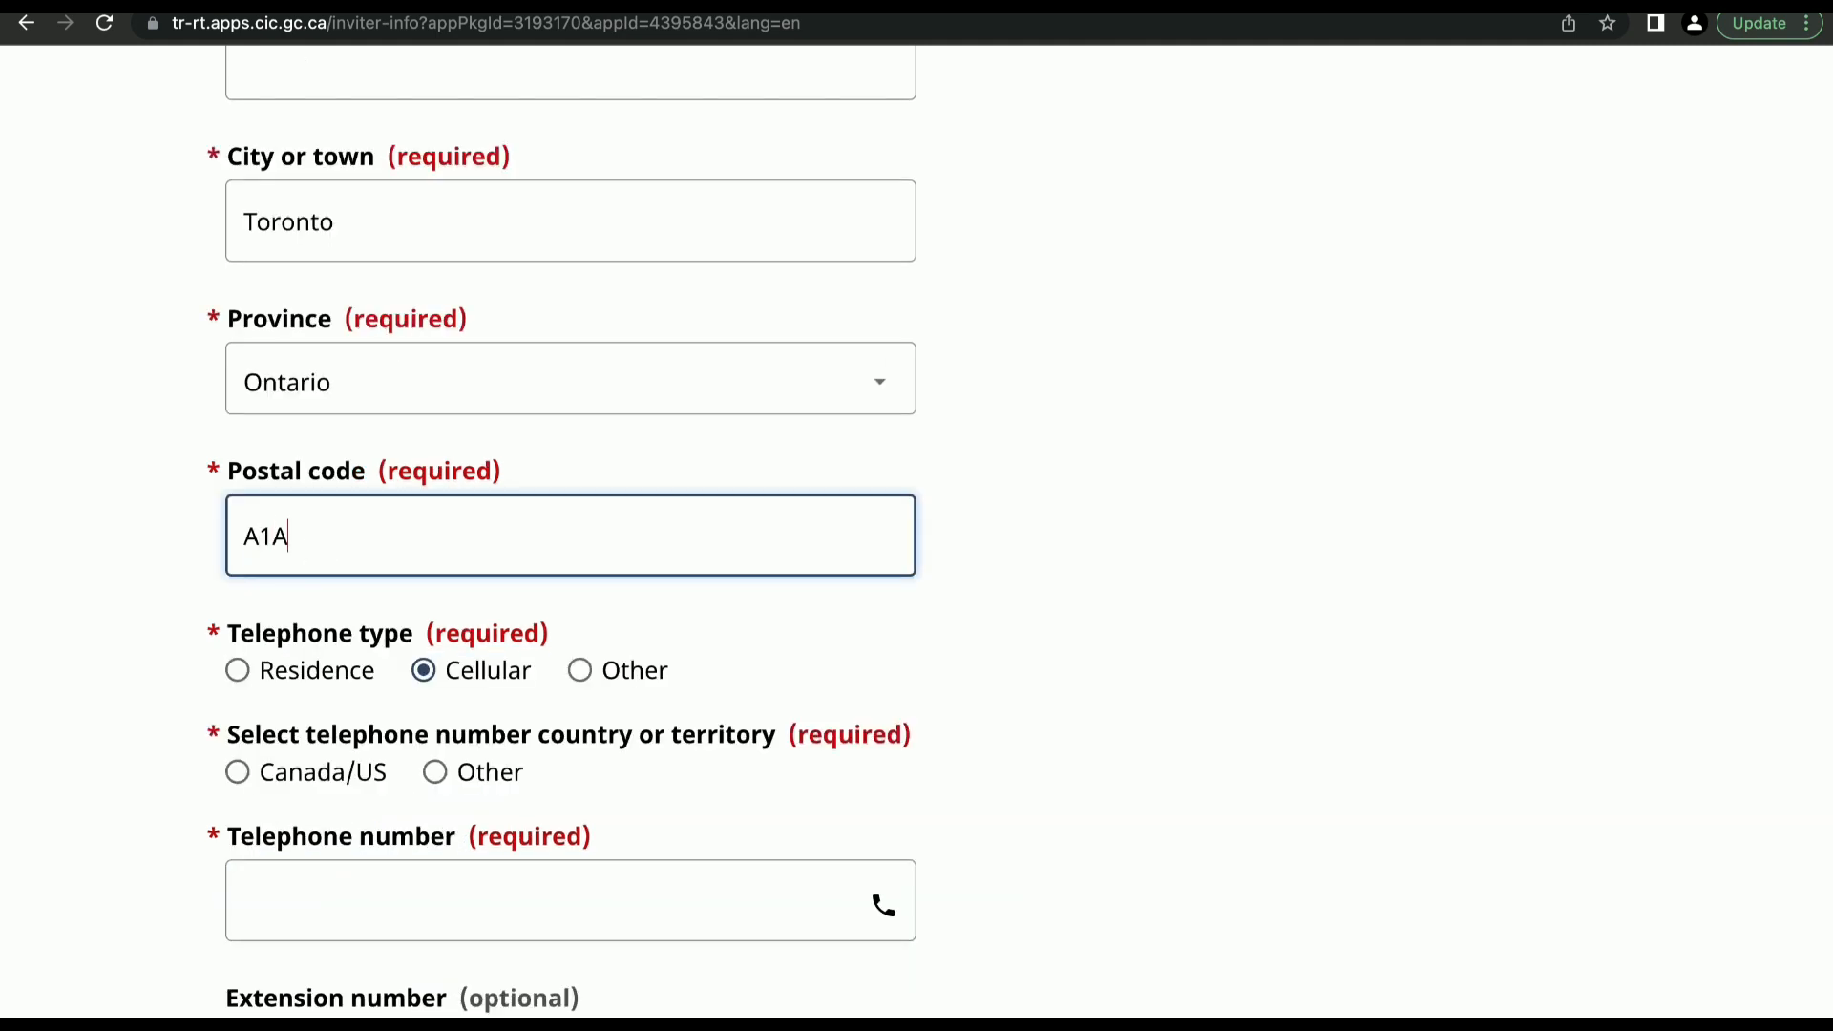
pyautogui.write('B2B')
pyautogui.click(100, 664)
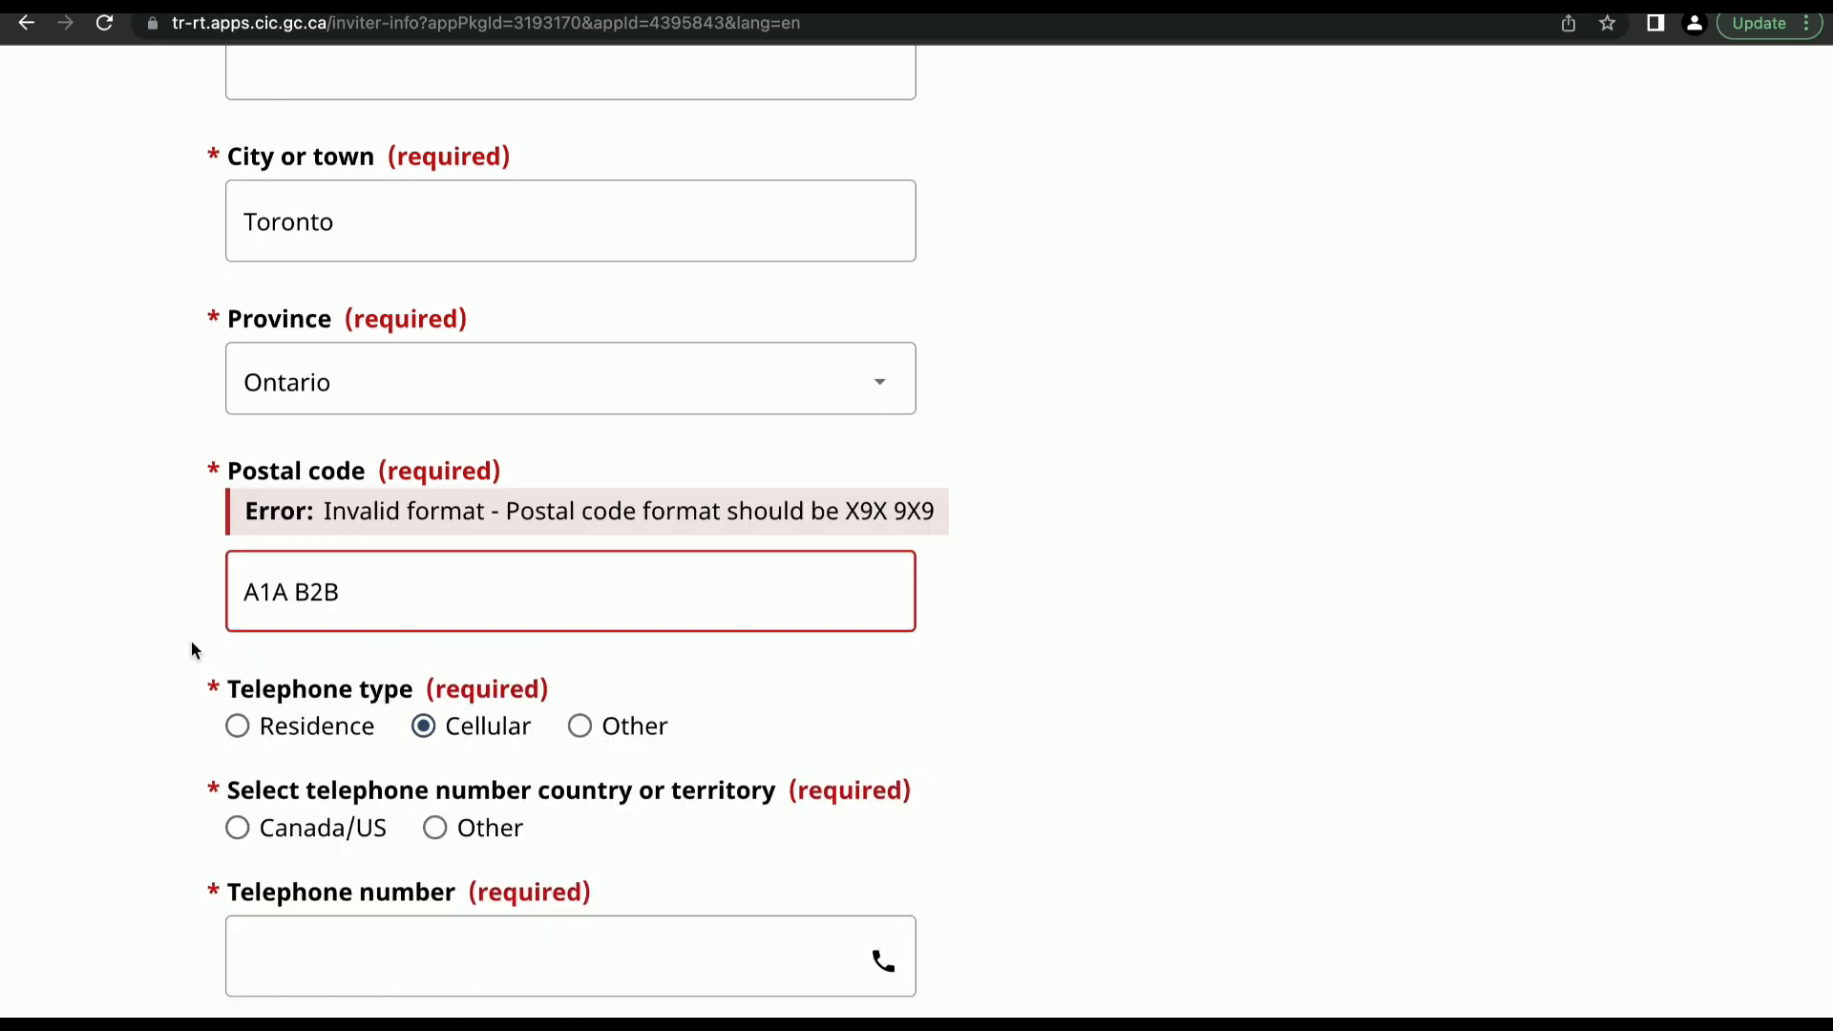
pyautogui.doubleClick(335, 593)
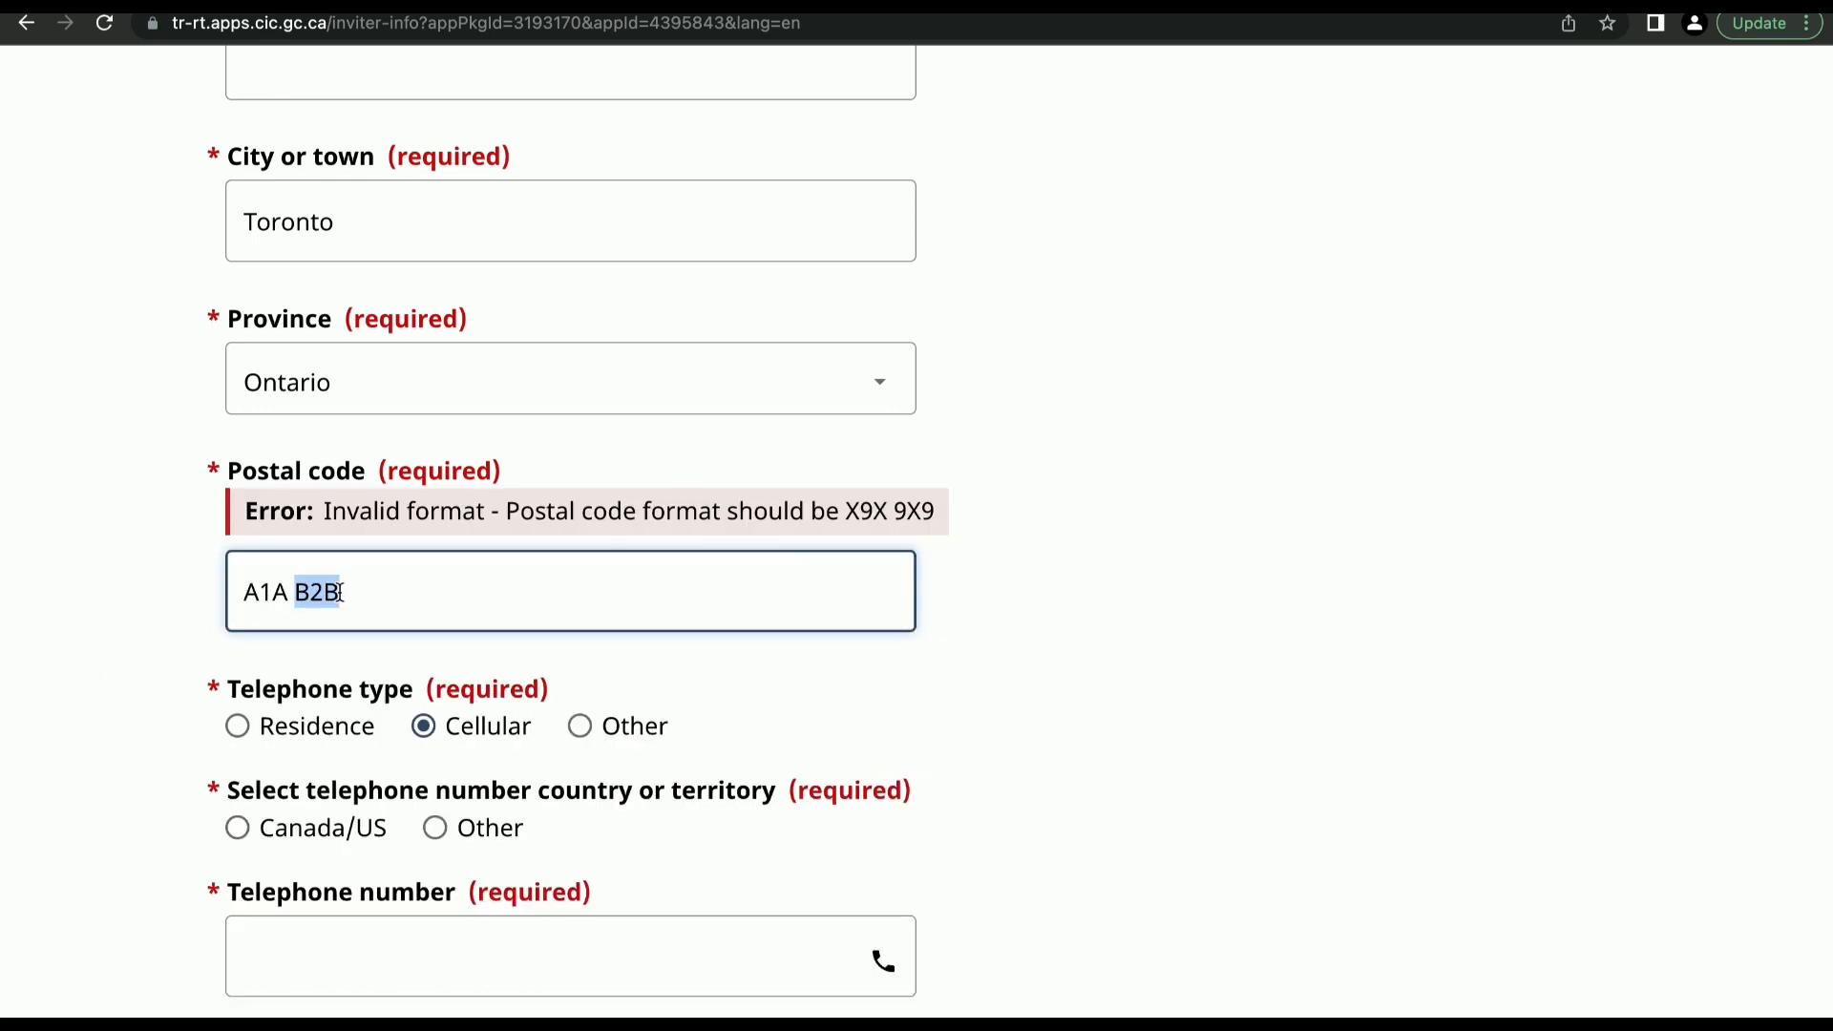
pyautogui.write('2B2')
pyautogui.click(96, 658)
# Enter the inviter's Canada/US telephone number and email address
pyautogui.scroll(-3, 319, 626)
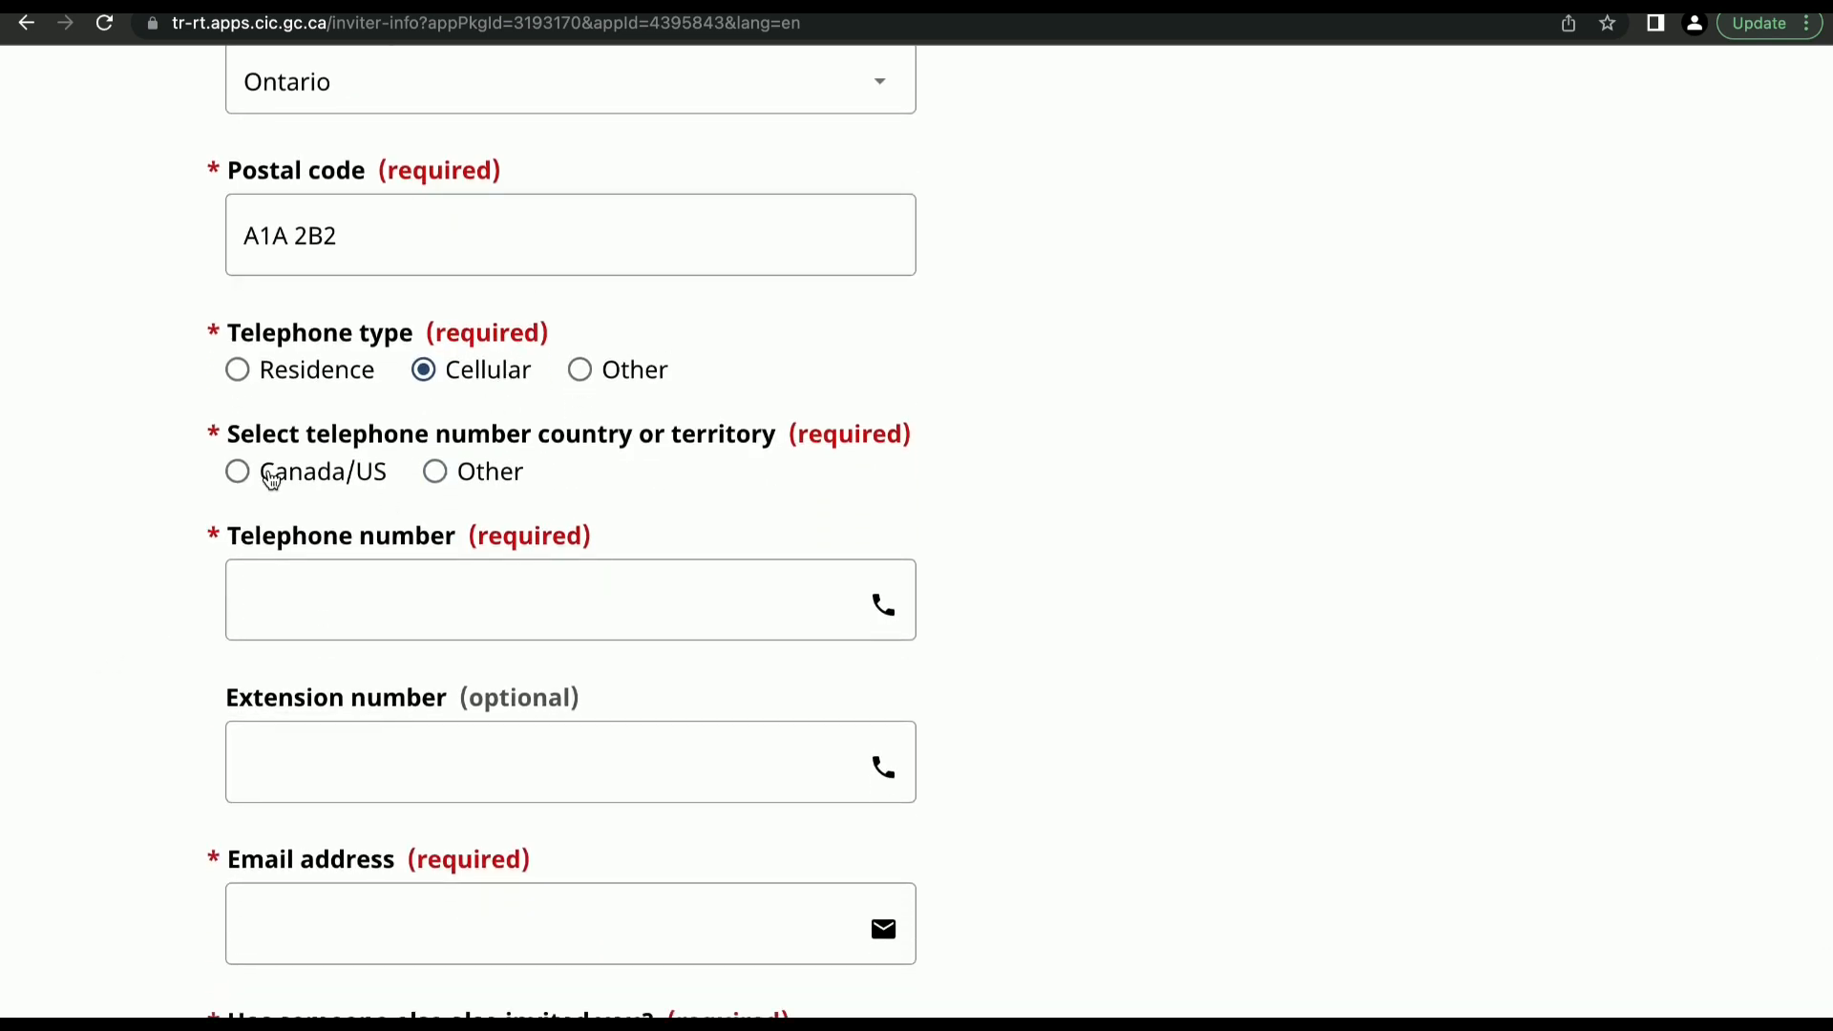
pyautogui.click(271, 477)
pyautogui.click(305, 602)
pyautogui.write('12235678')
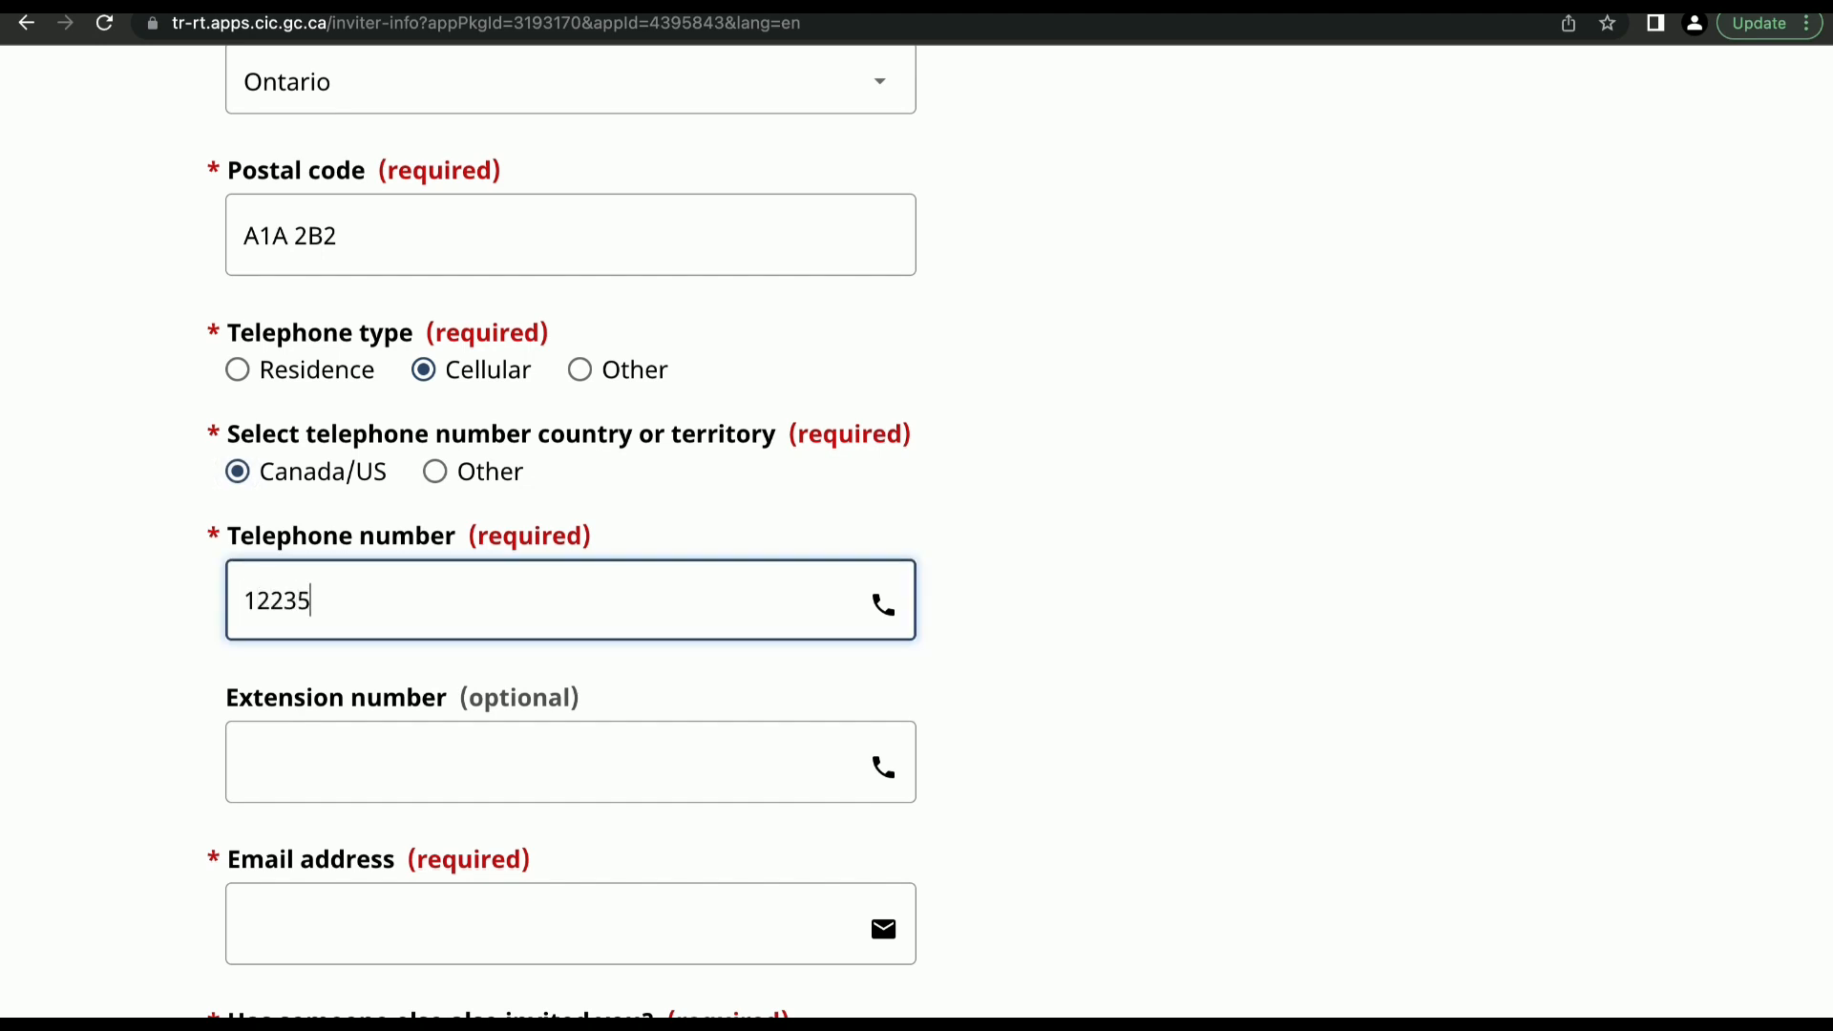
pyautogui.write('9')
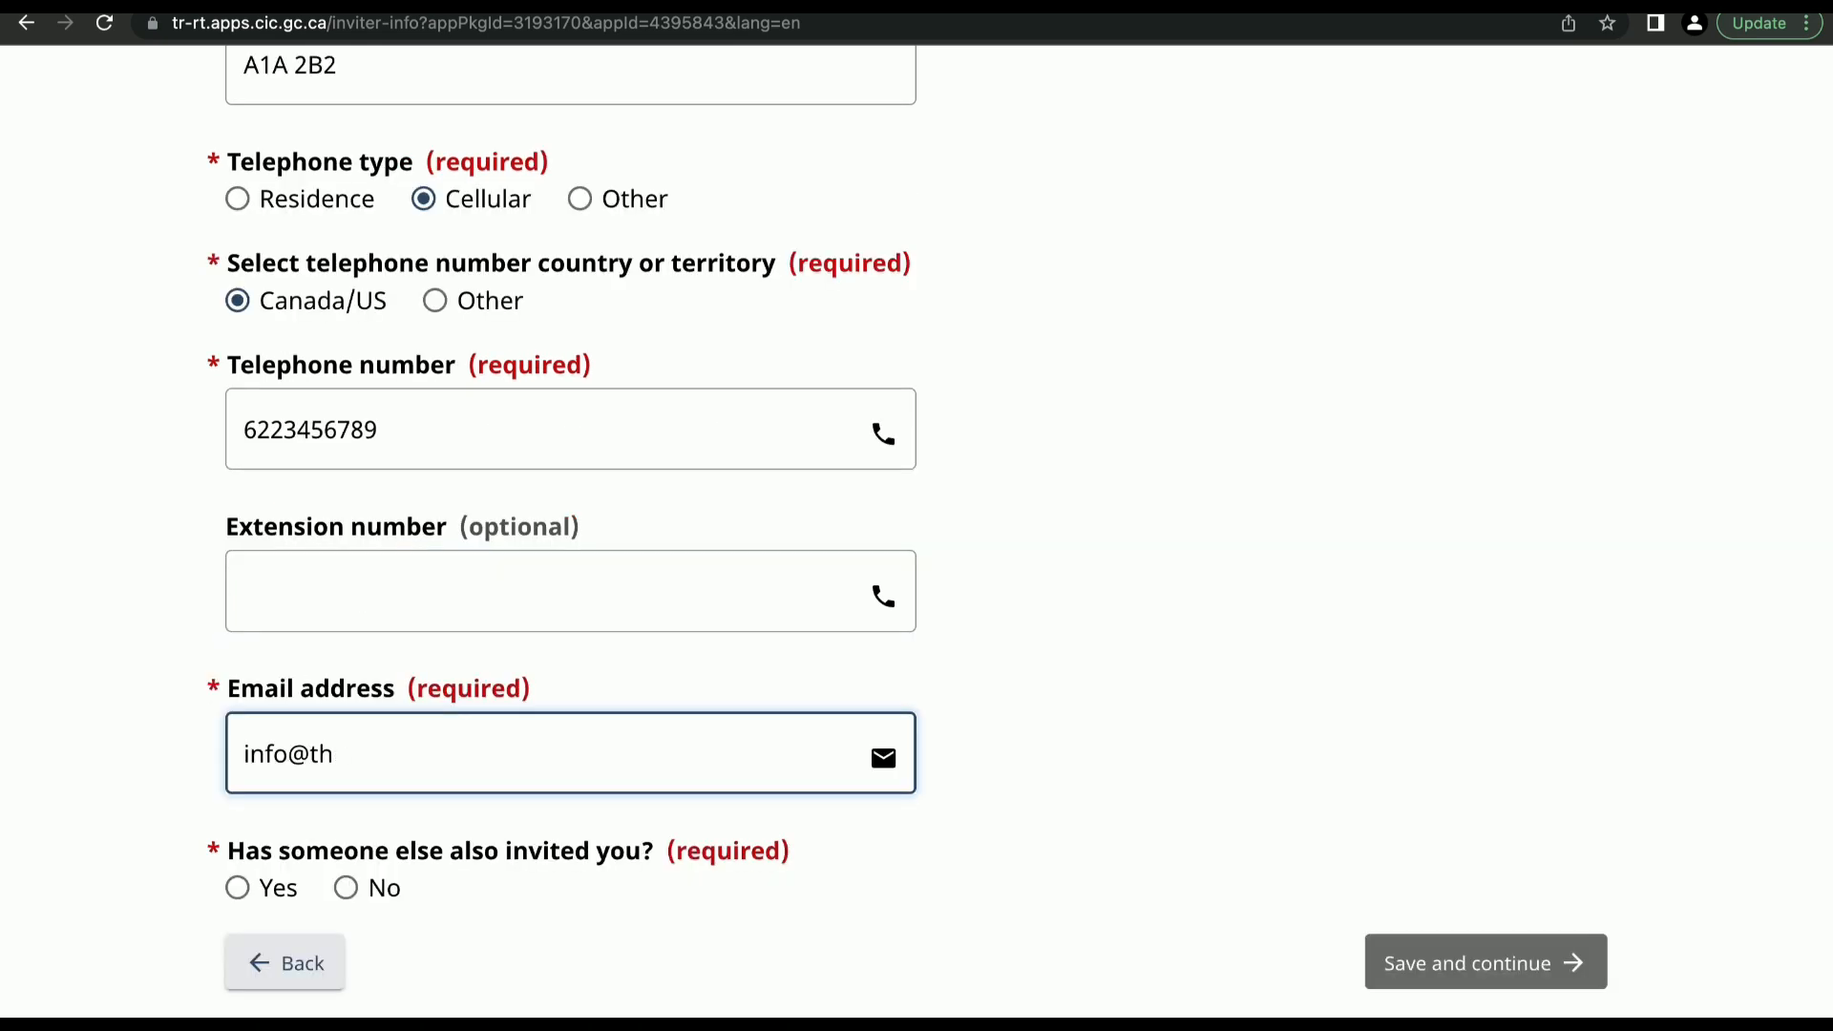
pyautogui.press('BackSpace')
pyautogui.press('BackSpace')
pyautogui.press('BackSpace')
pyautogui.press('BackSpace')
pyautogui.press('BackSpace')
pyautogui.press('BackSpace')
pyautogui.press('BackSpace')
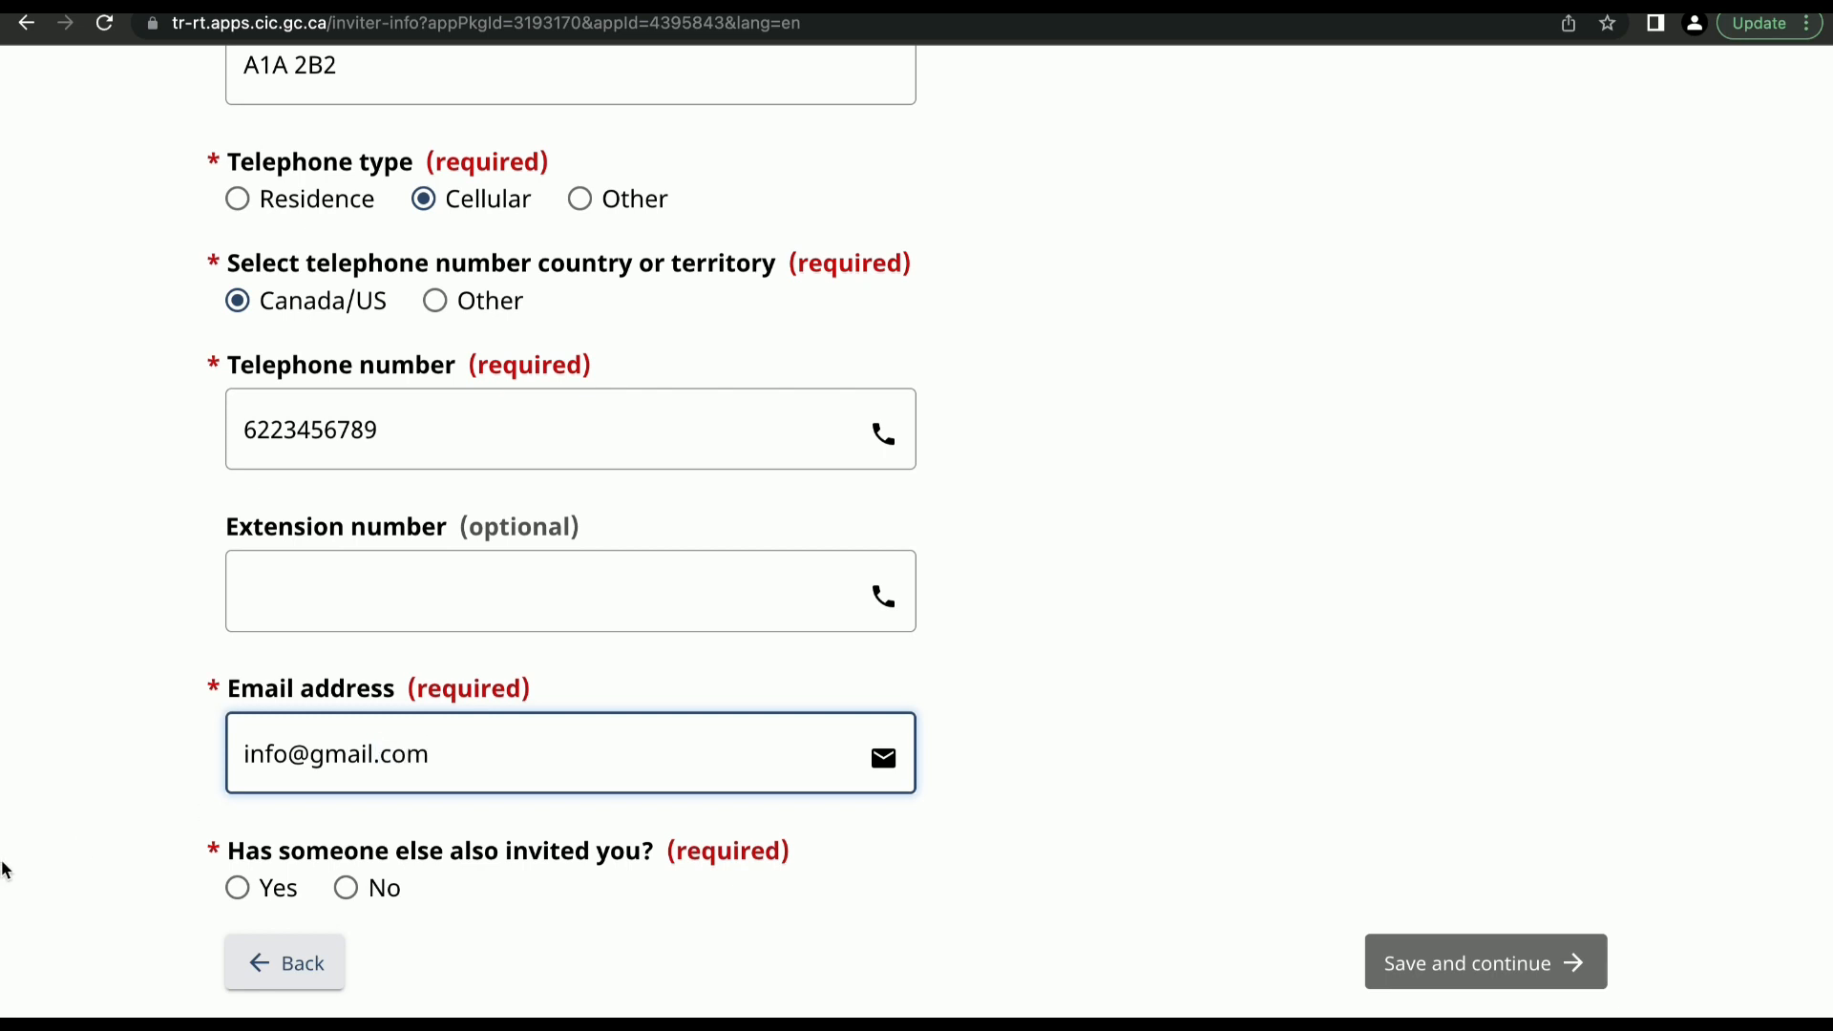
pyautogui.click(277, 842)
# Answer No to being invited by anyone else and save the Invitation page
pyautogui.scroll(-3, 267, 898)
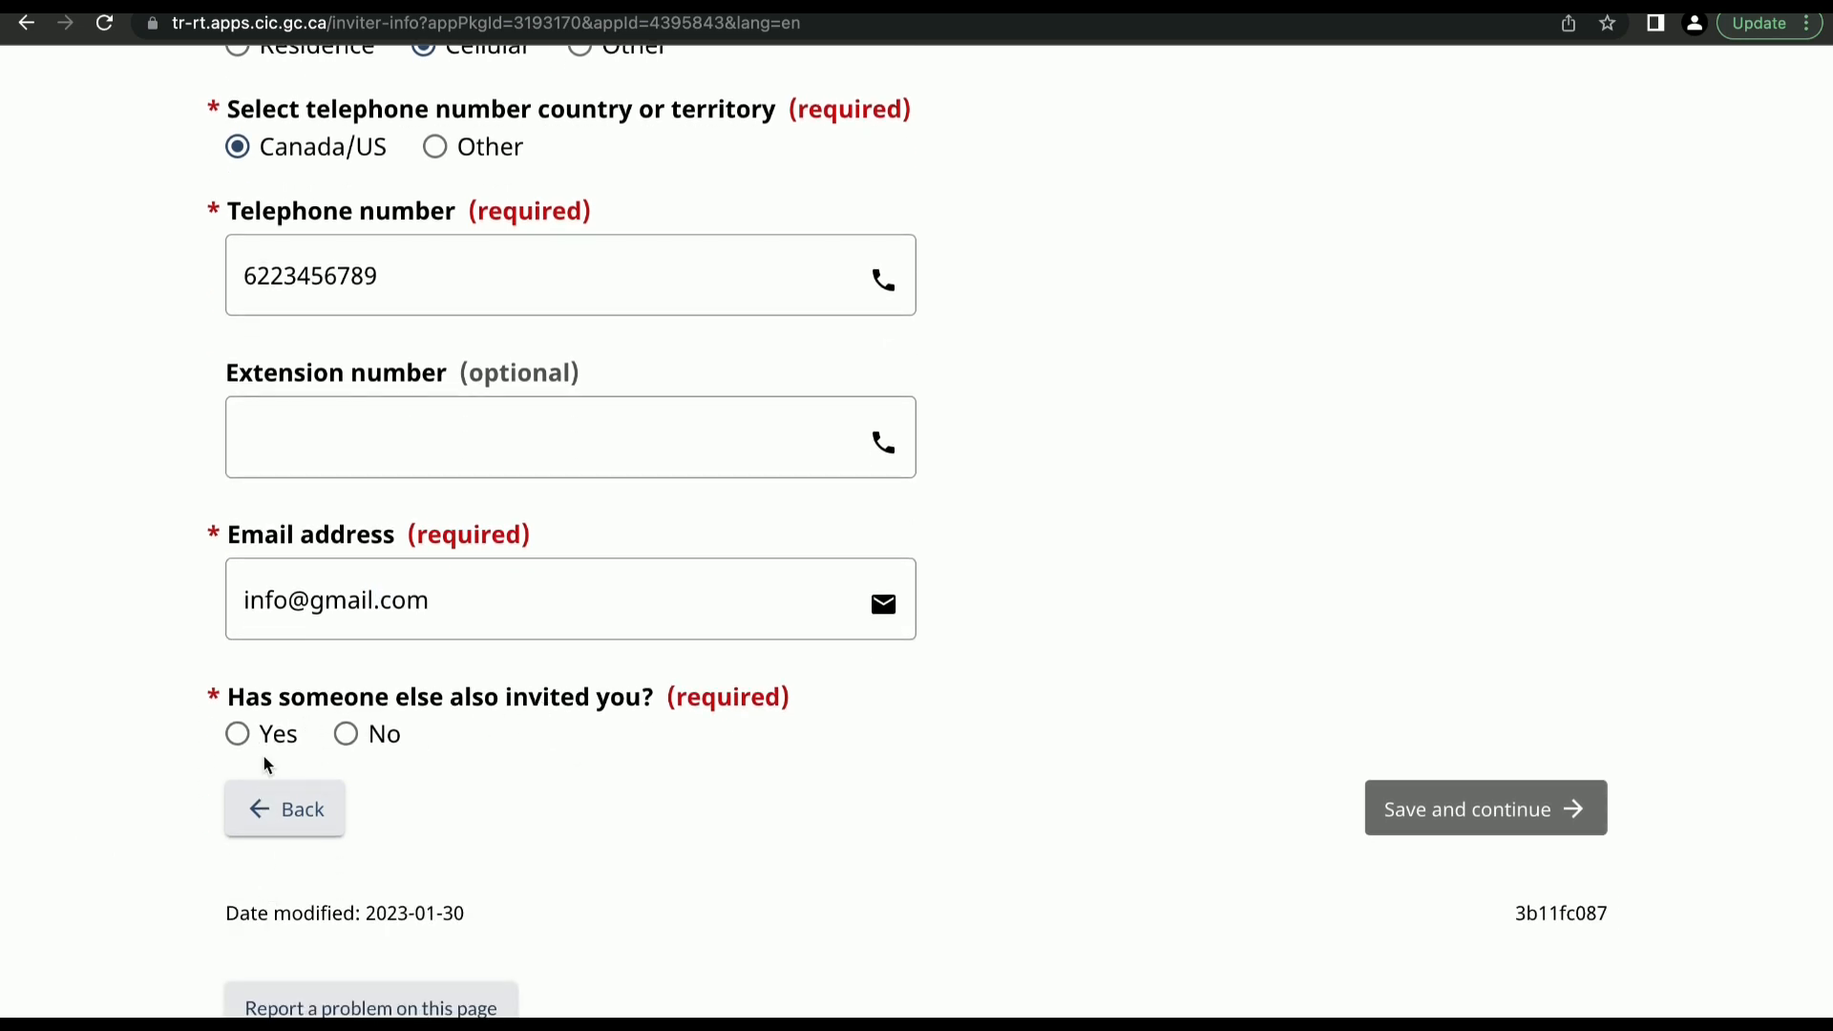
pyautogui.click(349, 737)
pyautogui.click(1415, 810)
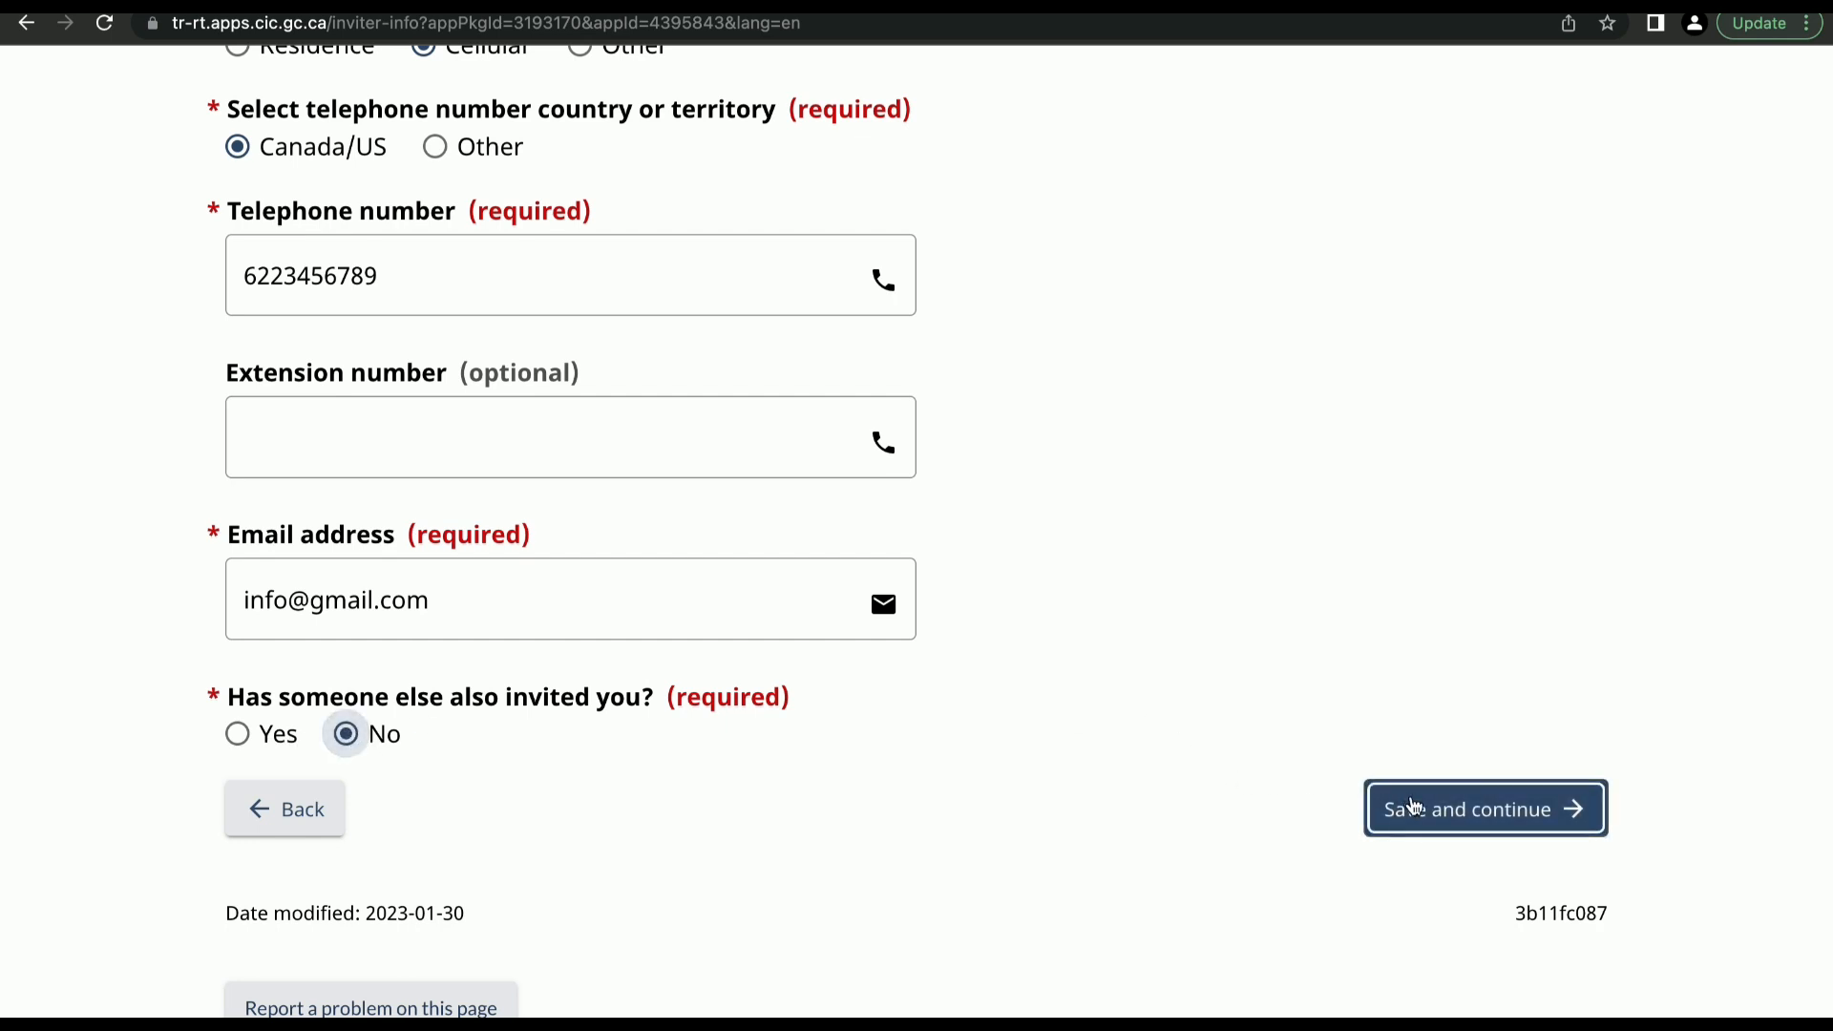
pyautogui.click(247, 737)
pyautogui.click(434, 834)
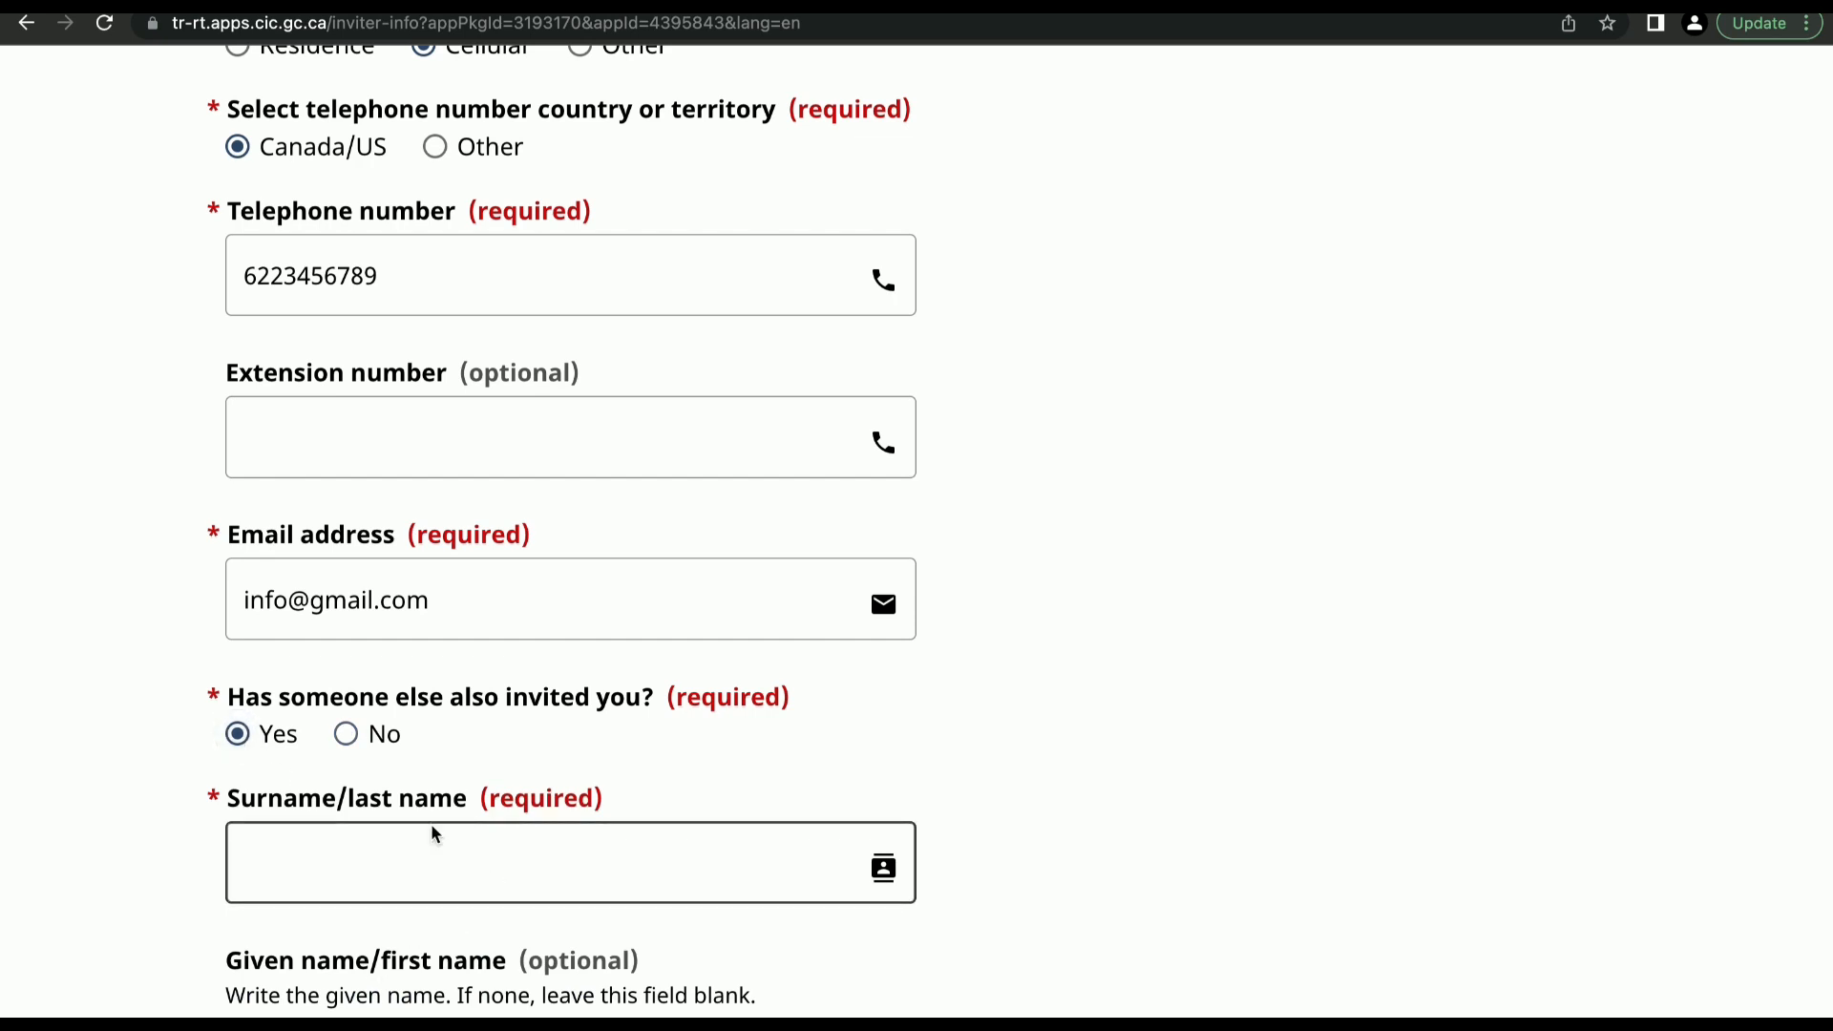
pyautogui.click(345, 735)
pyautogui.click(1427, 802)
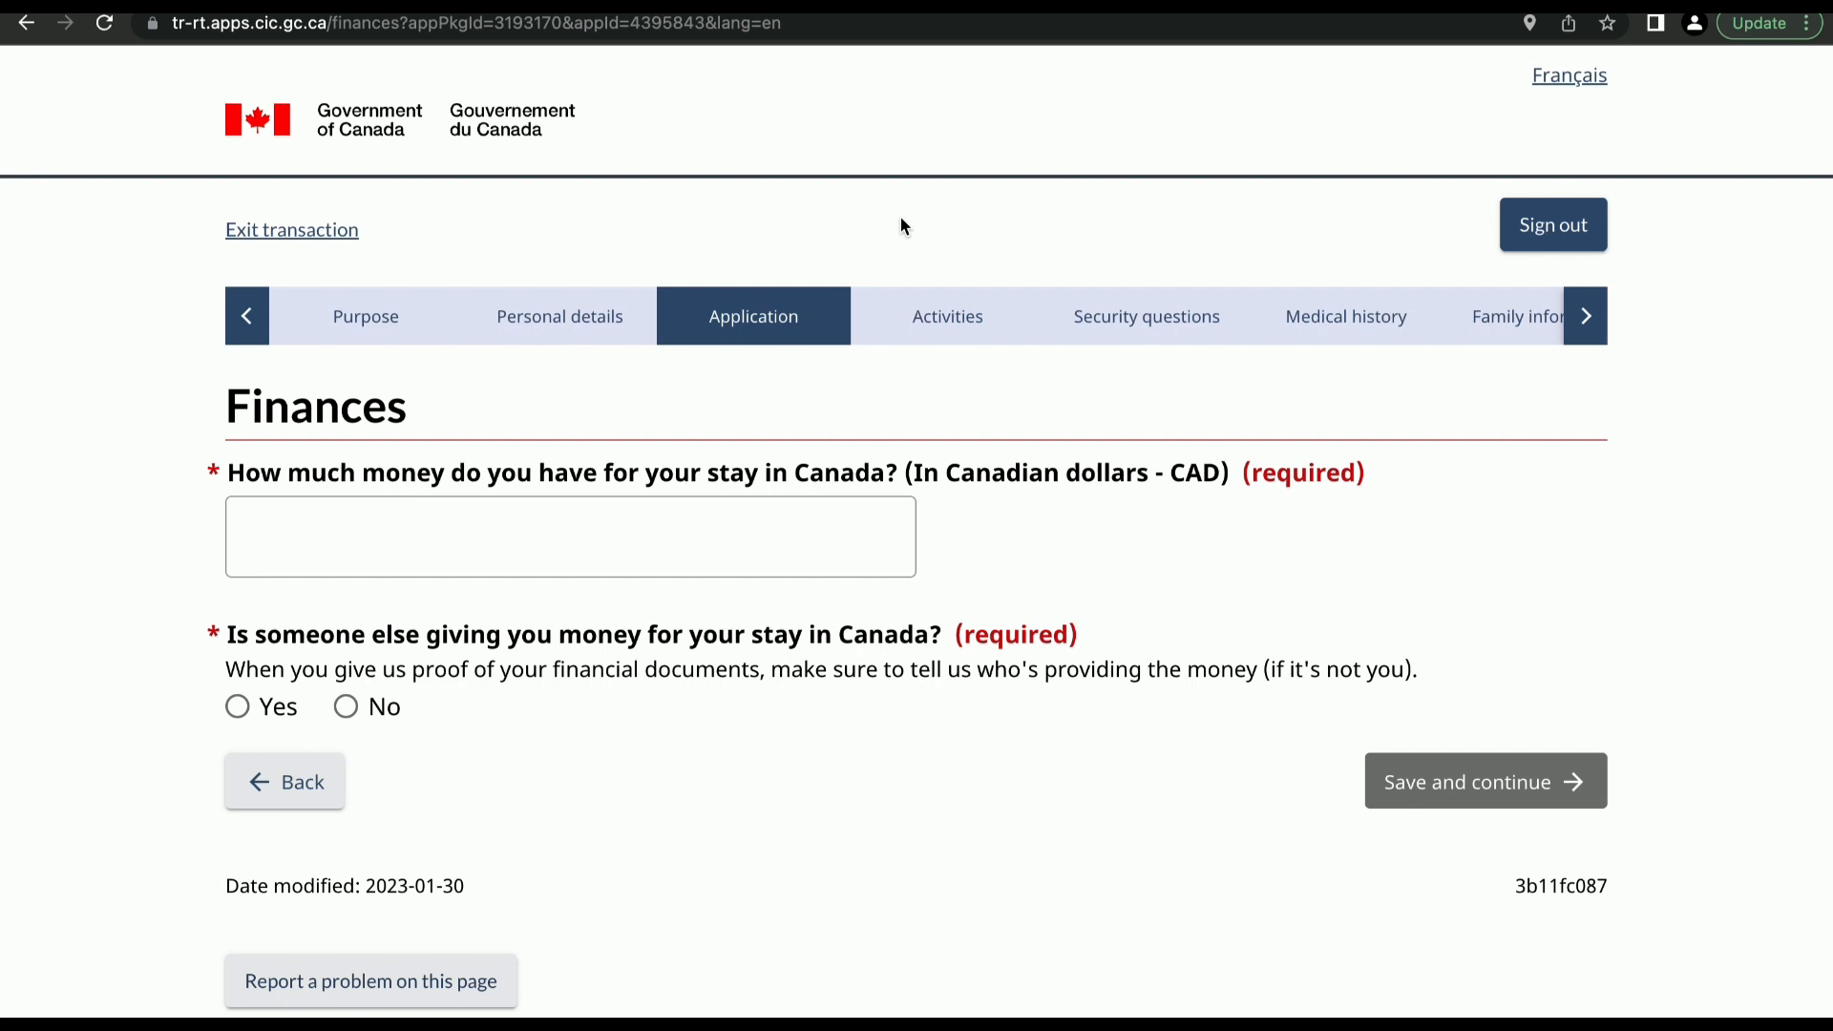
# Enter 15000 CAD available, answer No to outside funding, and save the Finances page
pyautogui.click(541, 538)
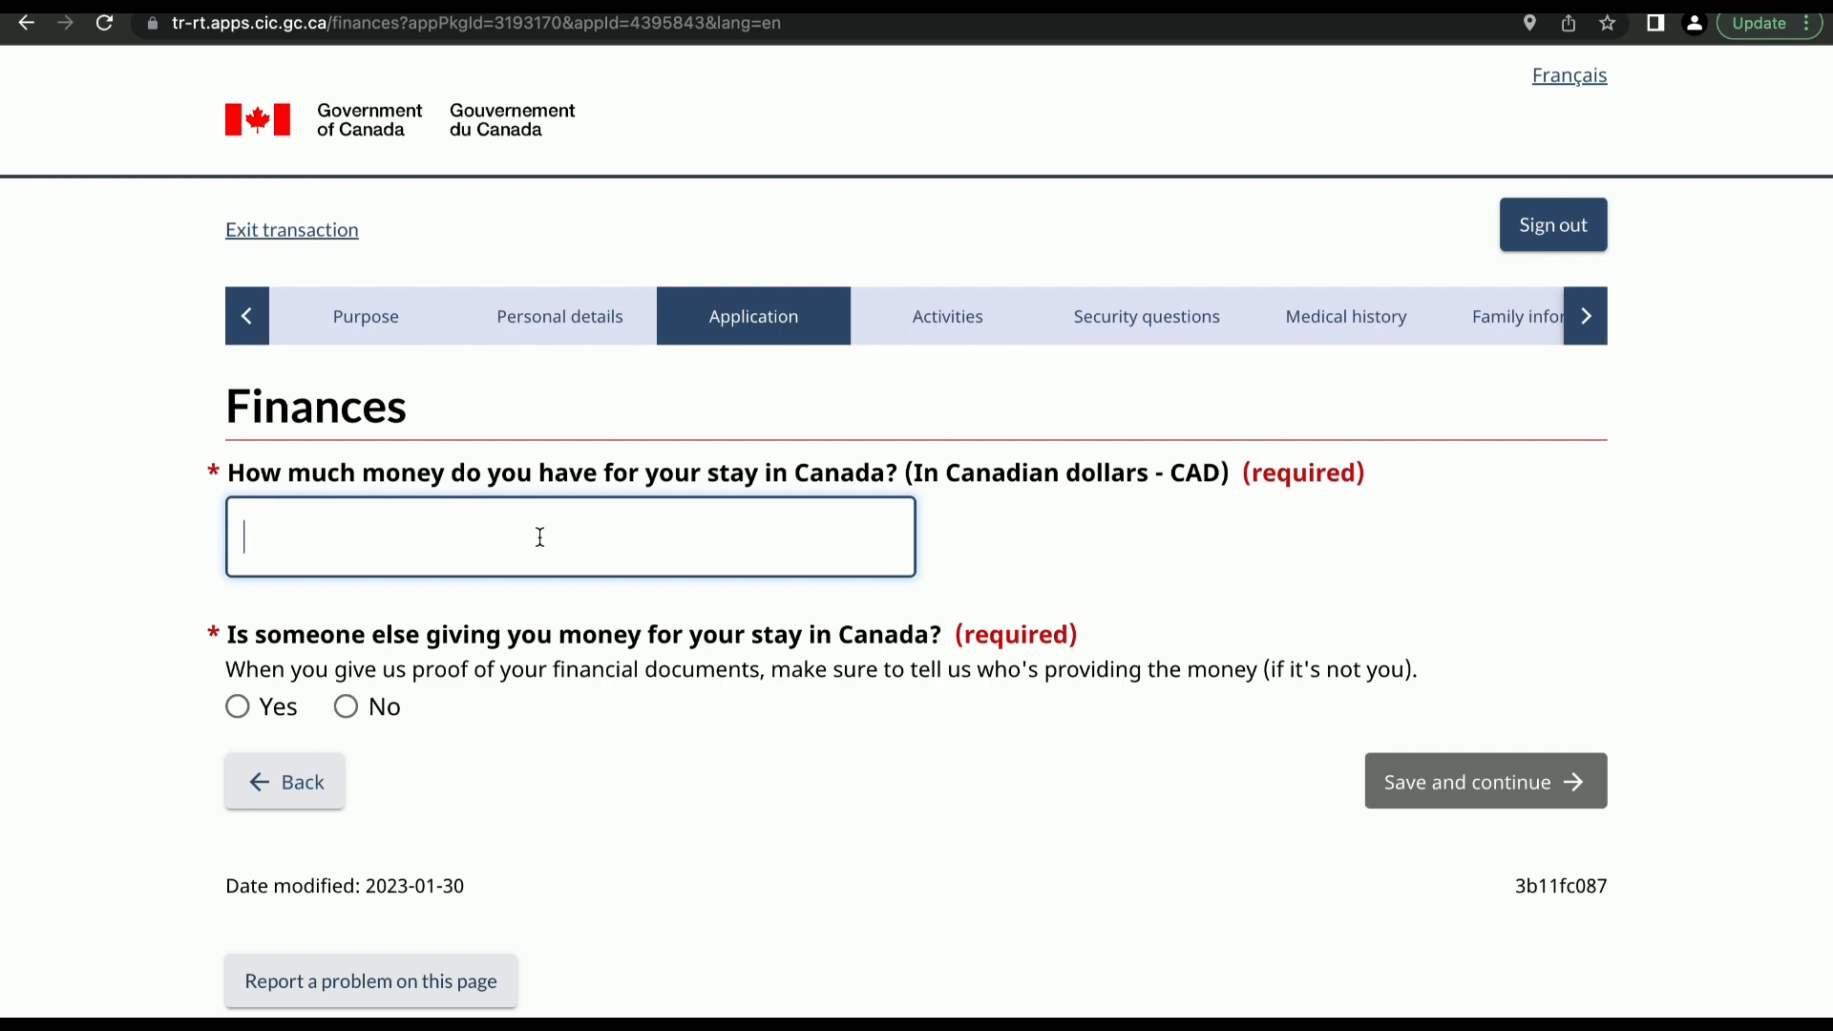
pyautogui.write('15000')
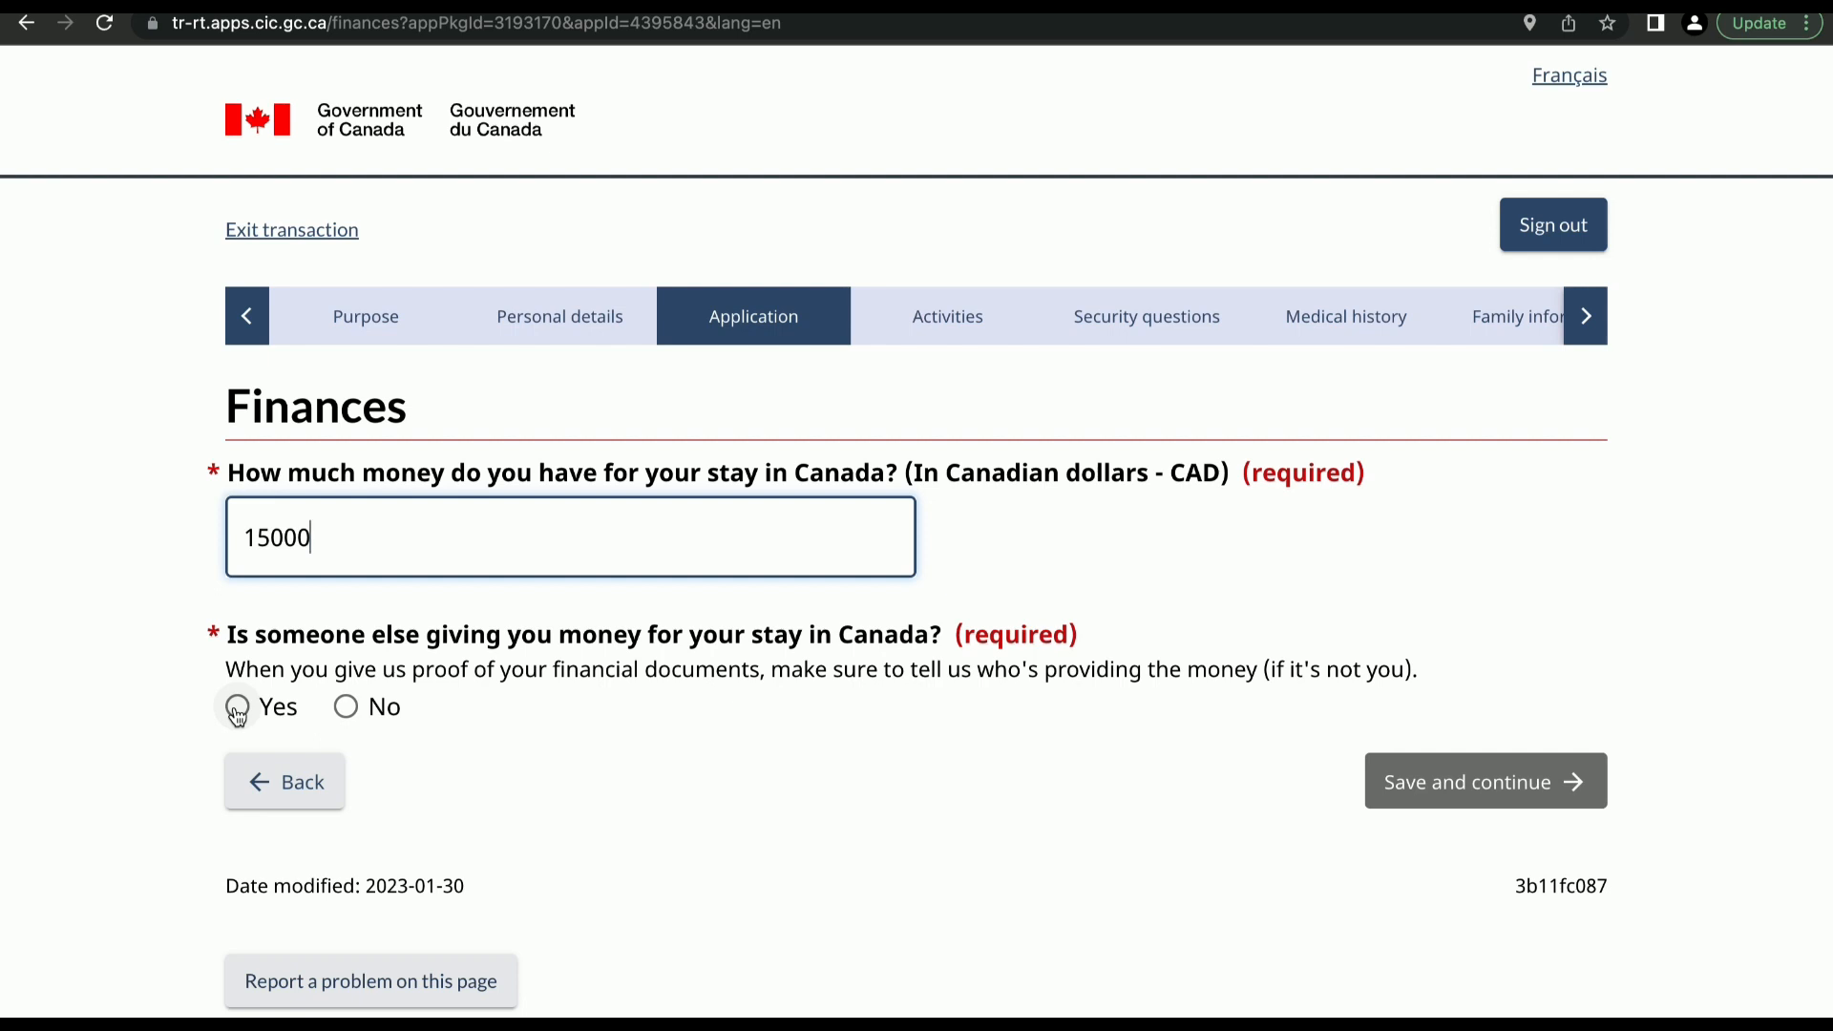
pyautogui.click(238, 707)
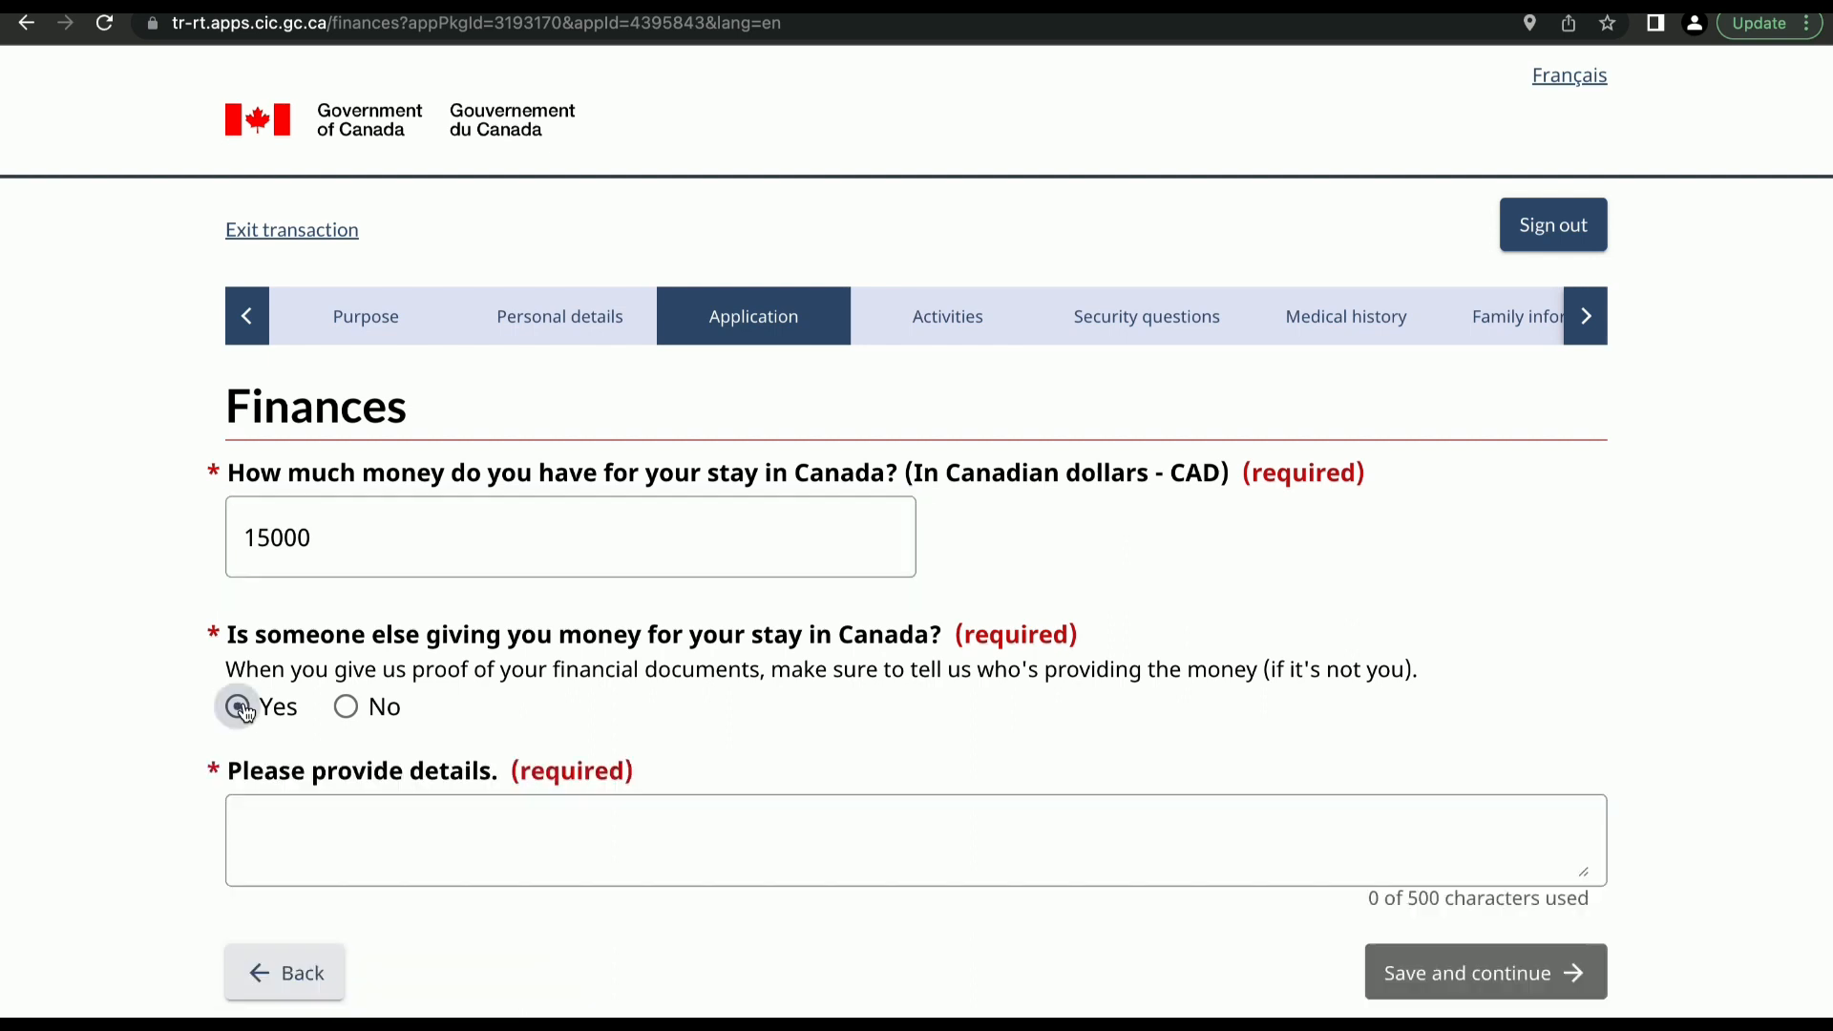
pyautogui.click(317, 824)
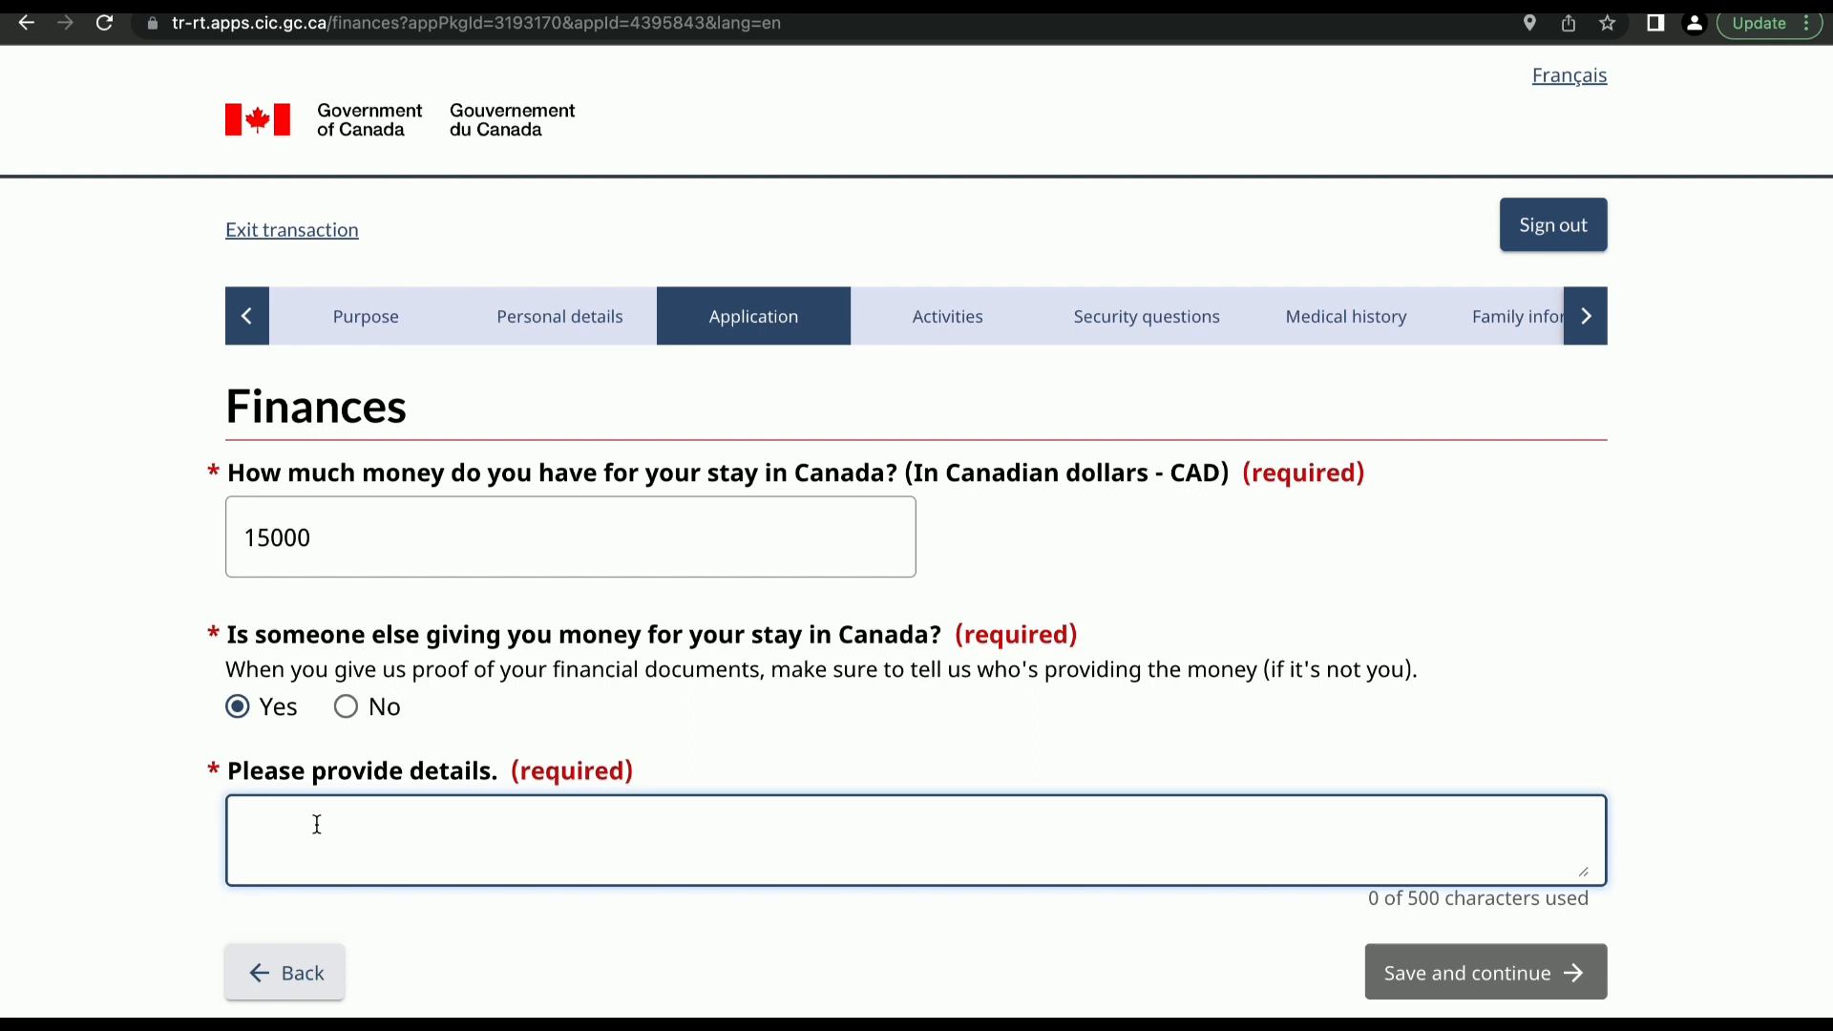
pyautogui.click(347, 707)
pyautogui.click(1468, 785)
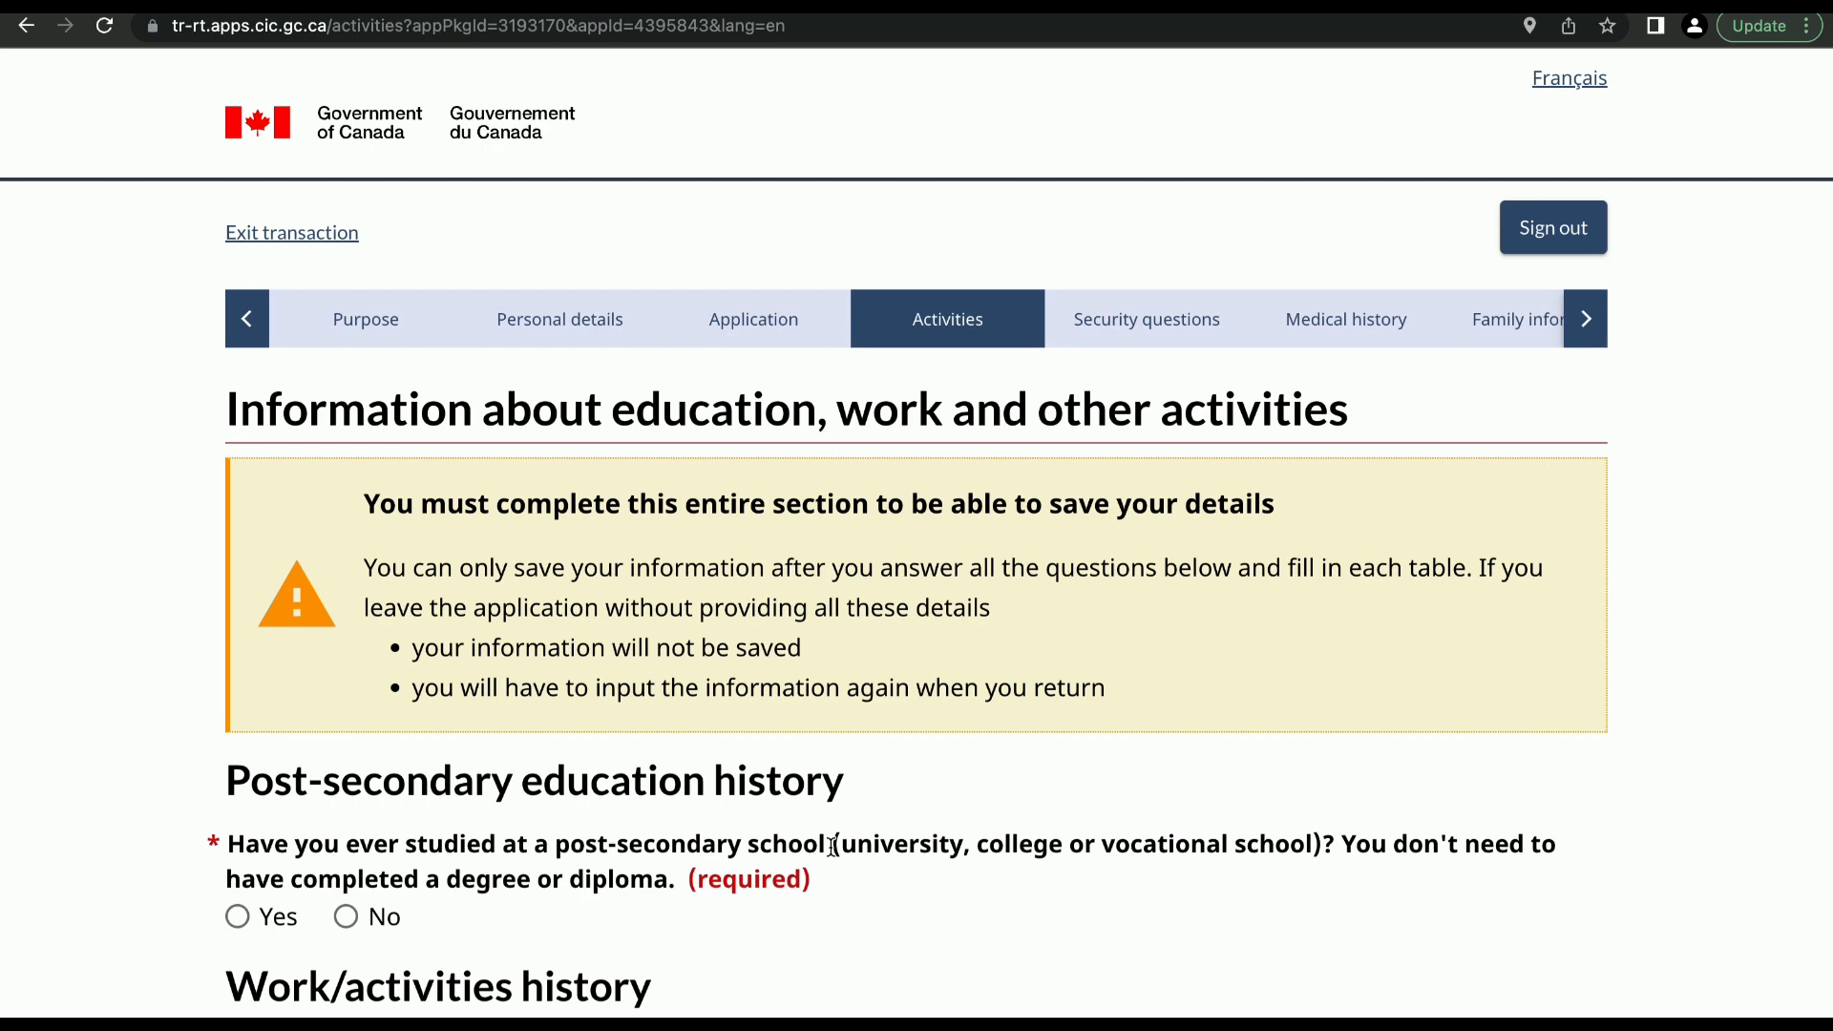
# Scroll through the education, military service and employment history questions on the Activities page
pyautogui.scroll(-2, 806, 512)
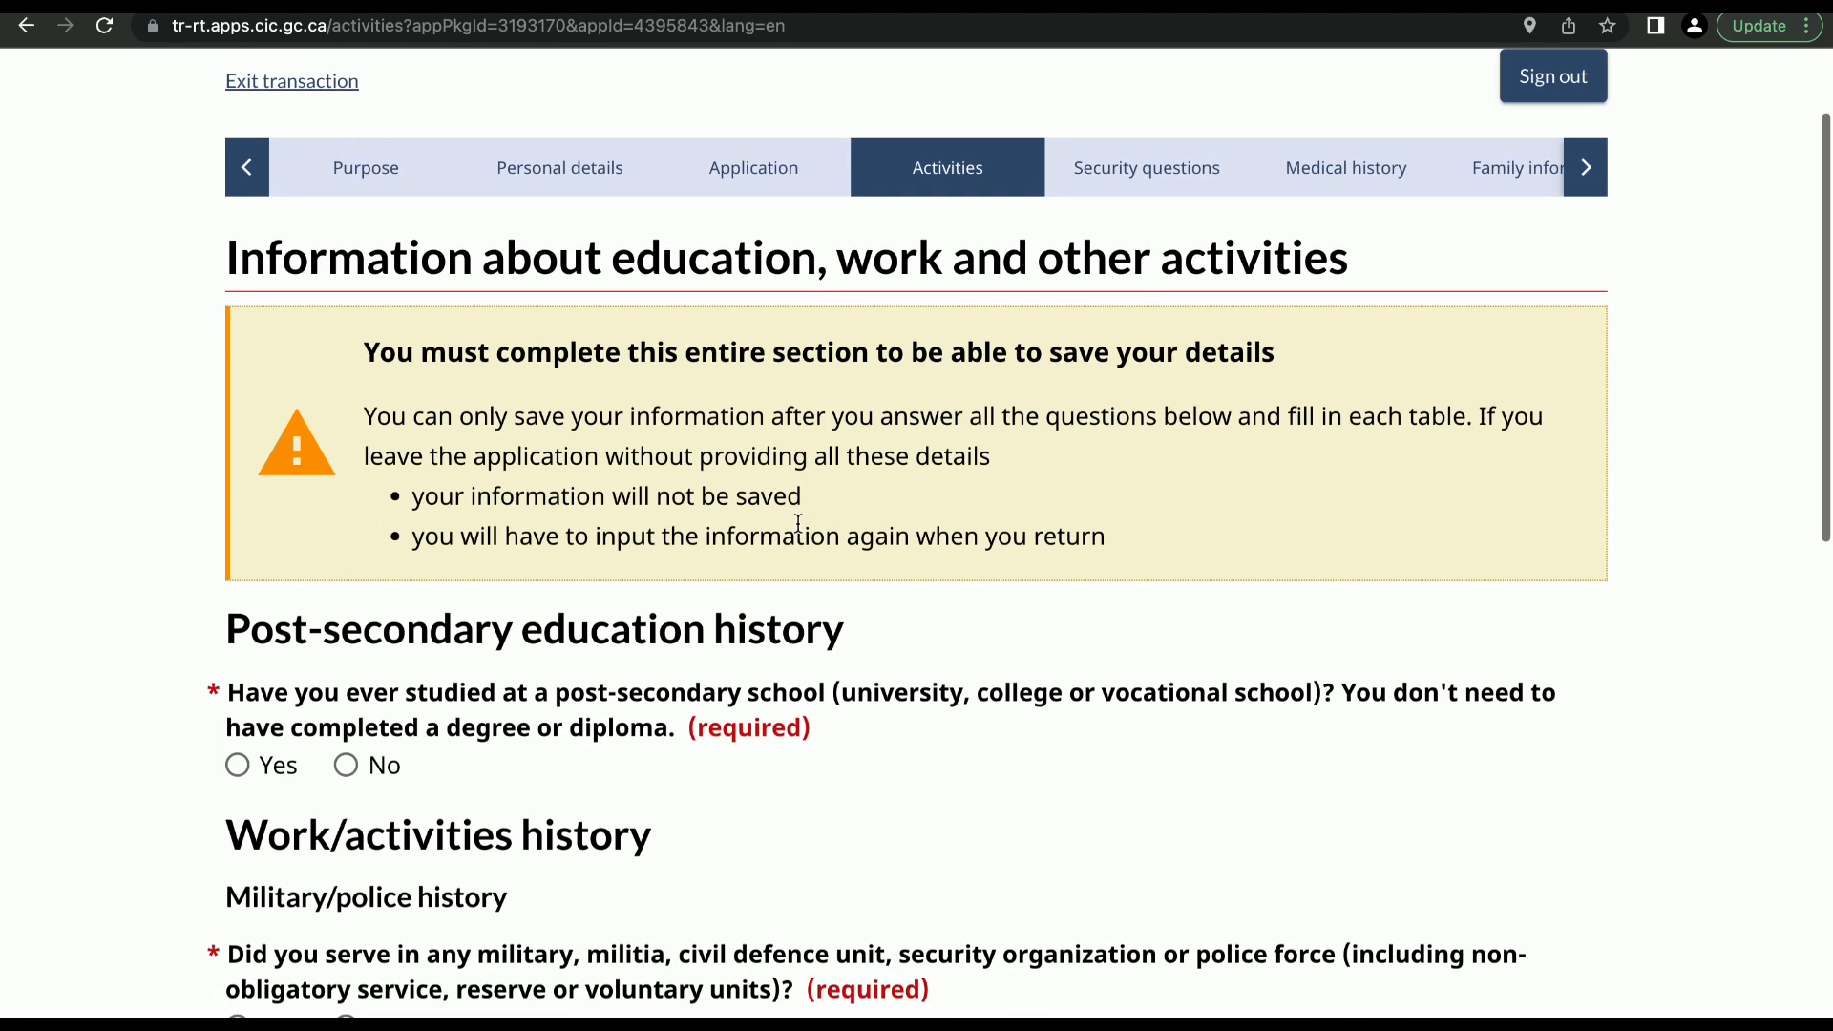
pyautogui.scroll(-2, 798, 523)
pyautogui.scroll(-1, 798, 523)
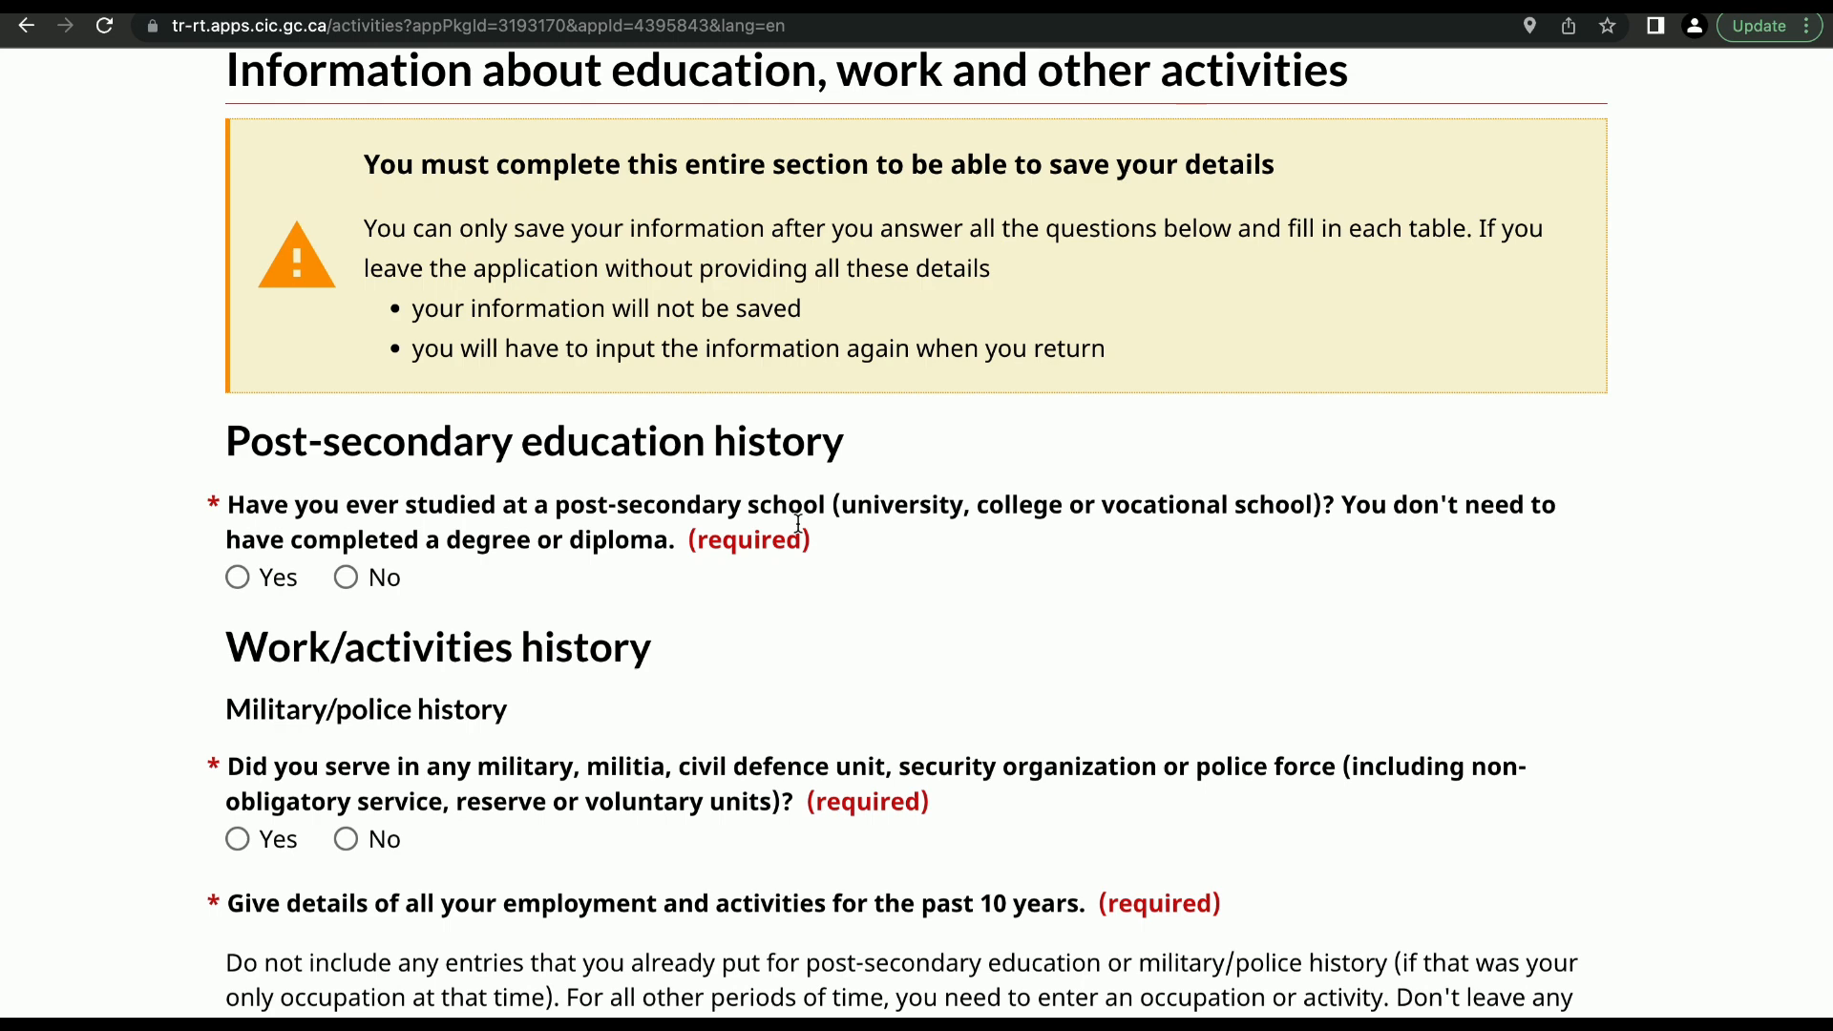
pyautogui.scroll(2, 798, 523)
pyautogui.scroll(-2, 798, 523)
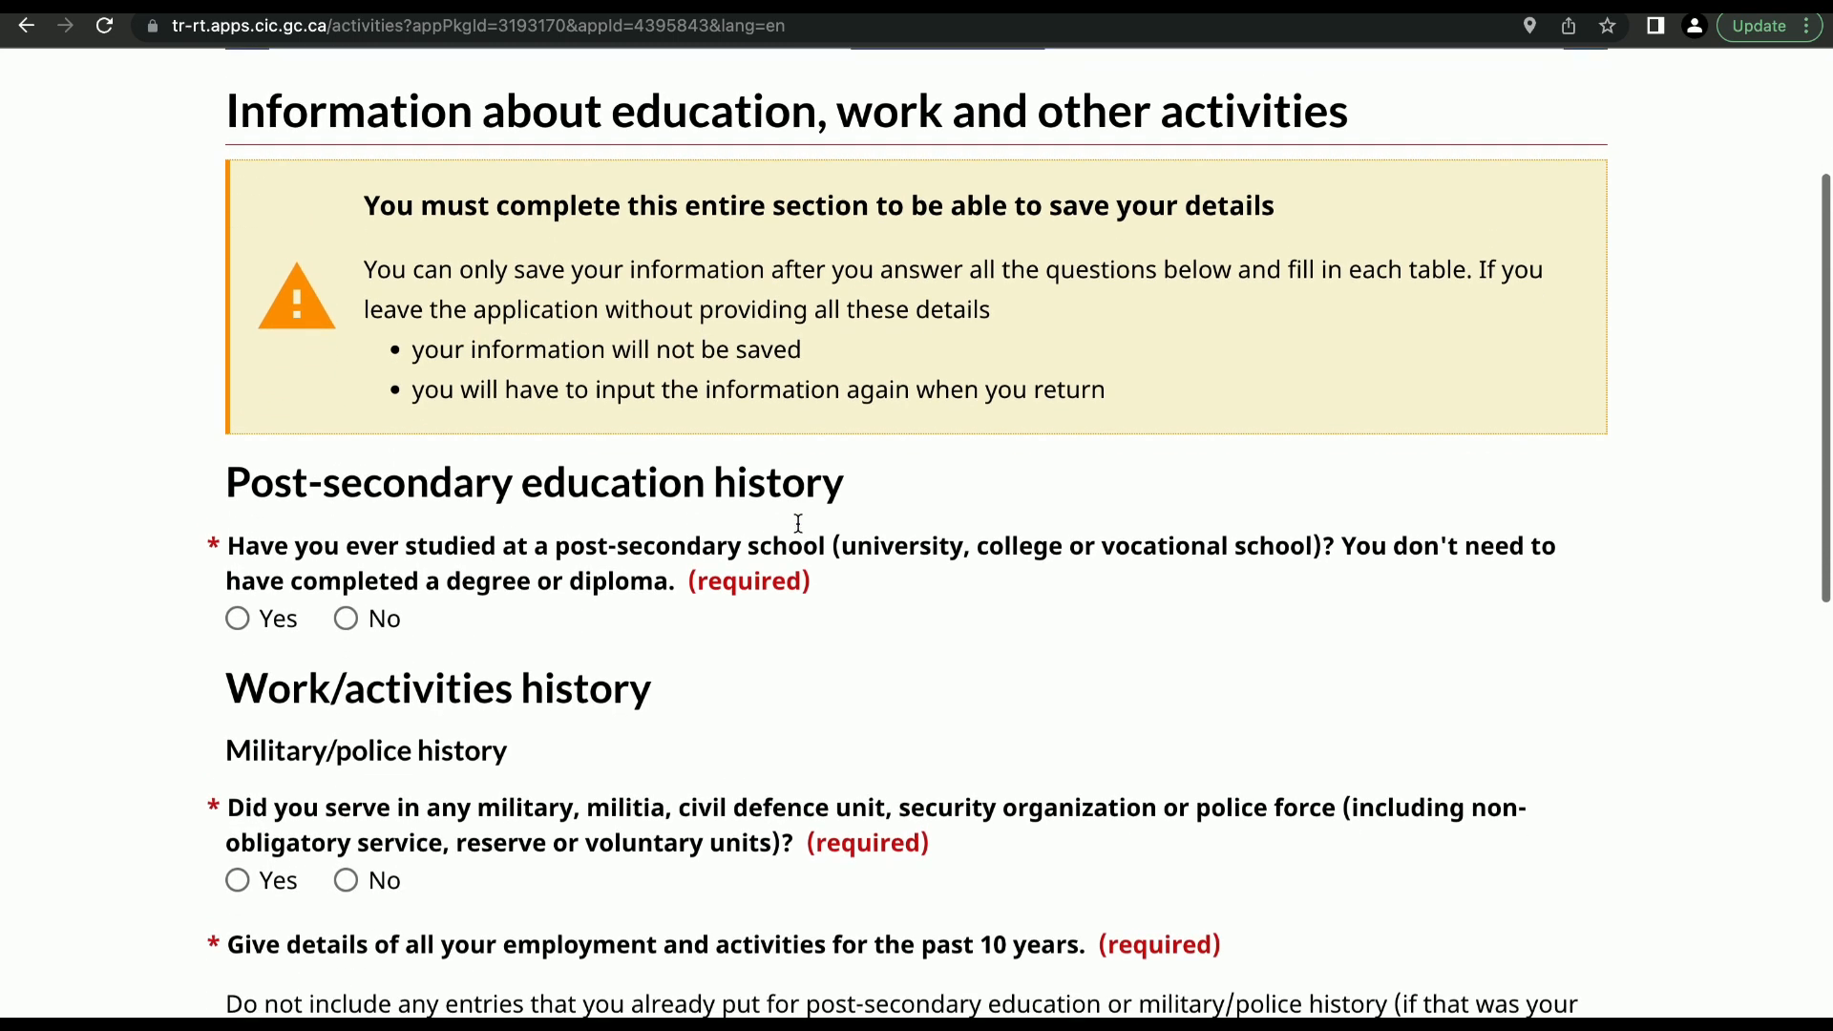
pyautogui.scroll(-3, 799, 524)
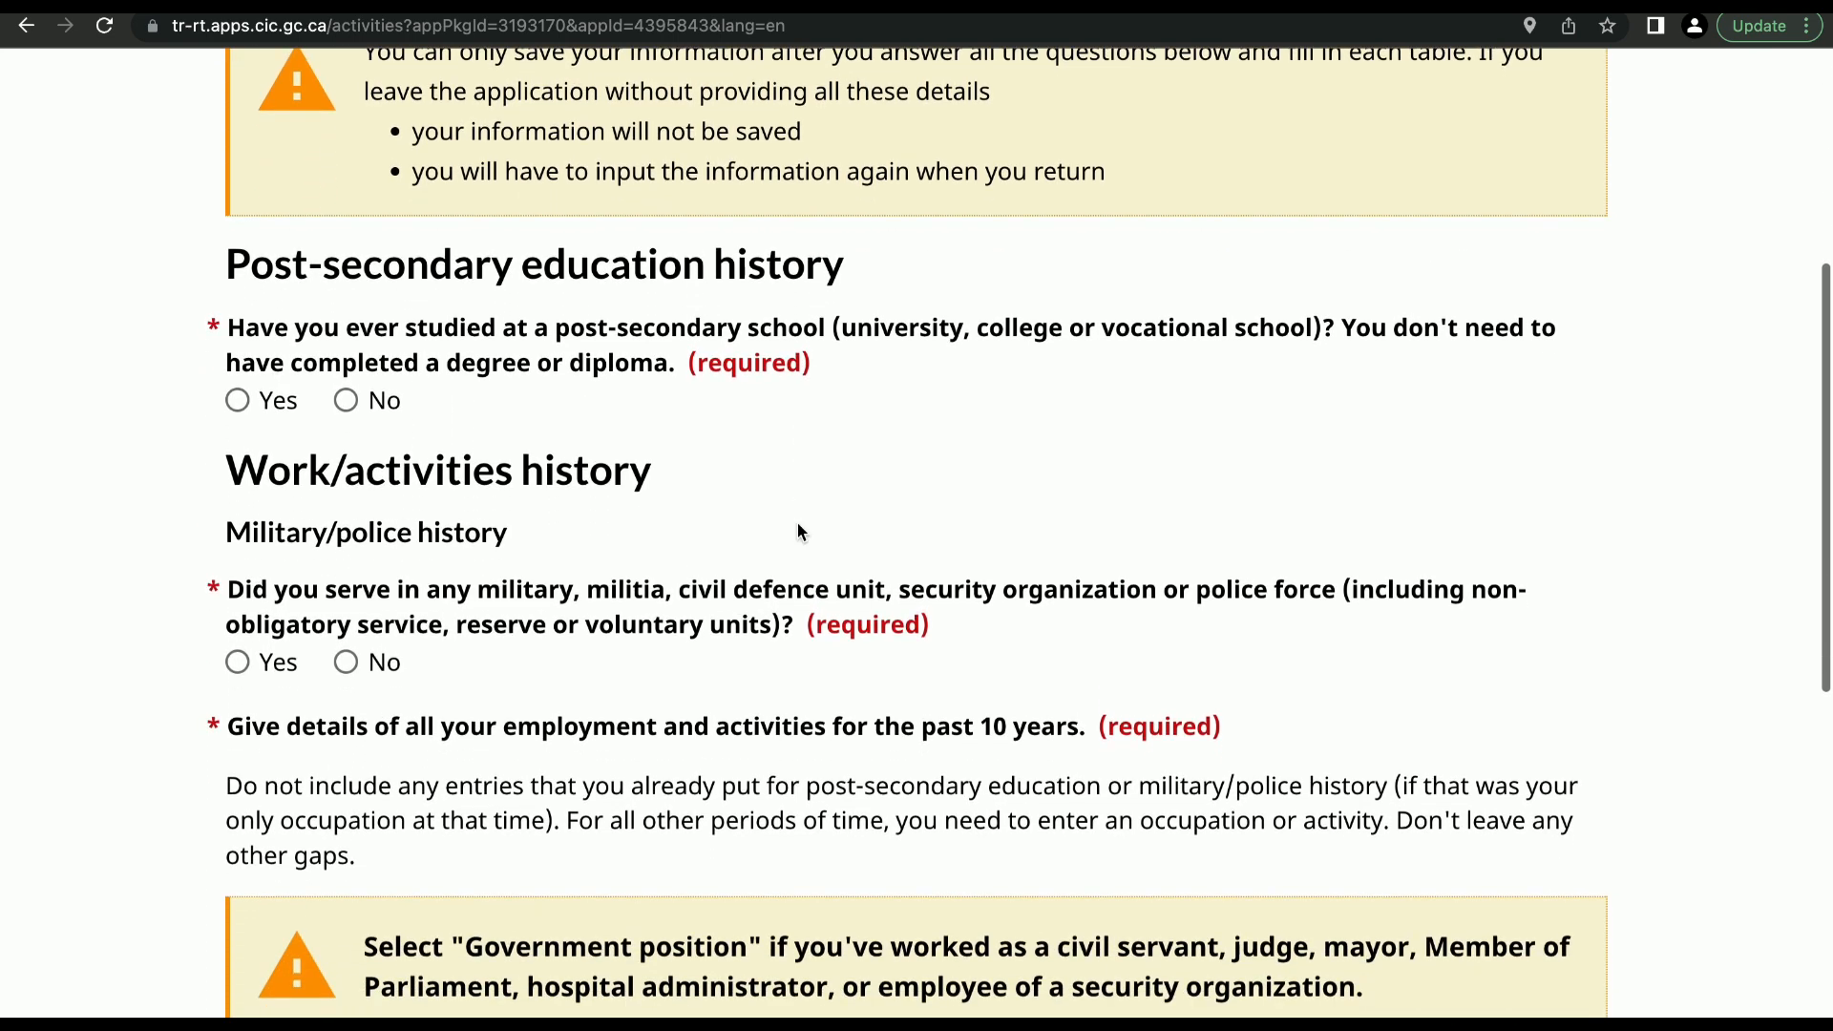
pyautogui.scroll(-10, 799, 523)
pyautogui.scroll(12, 799, 523)
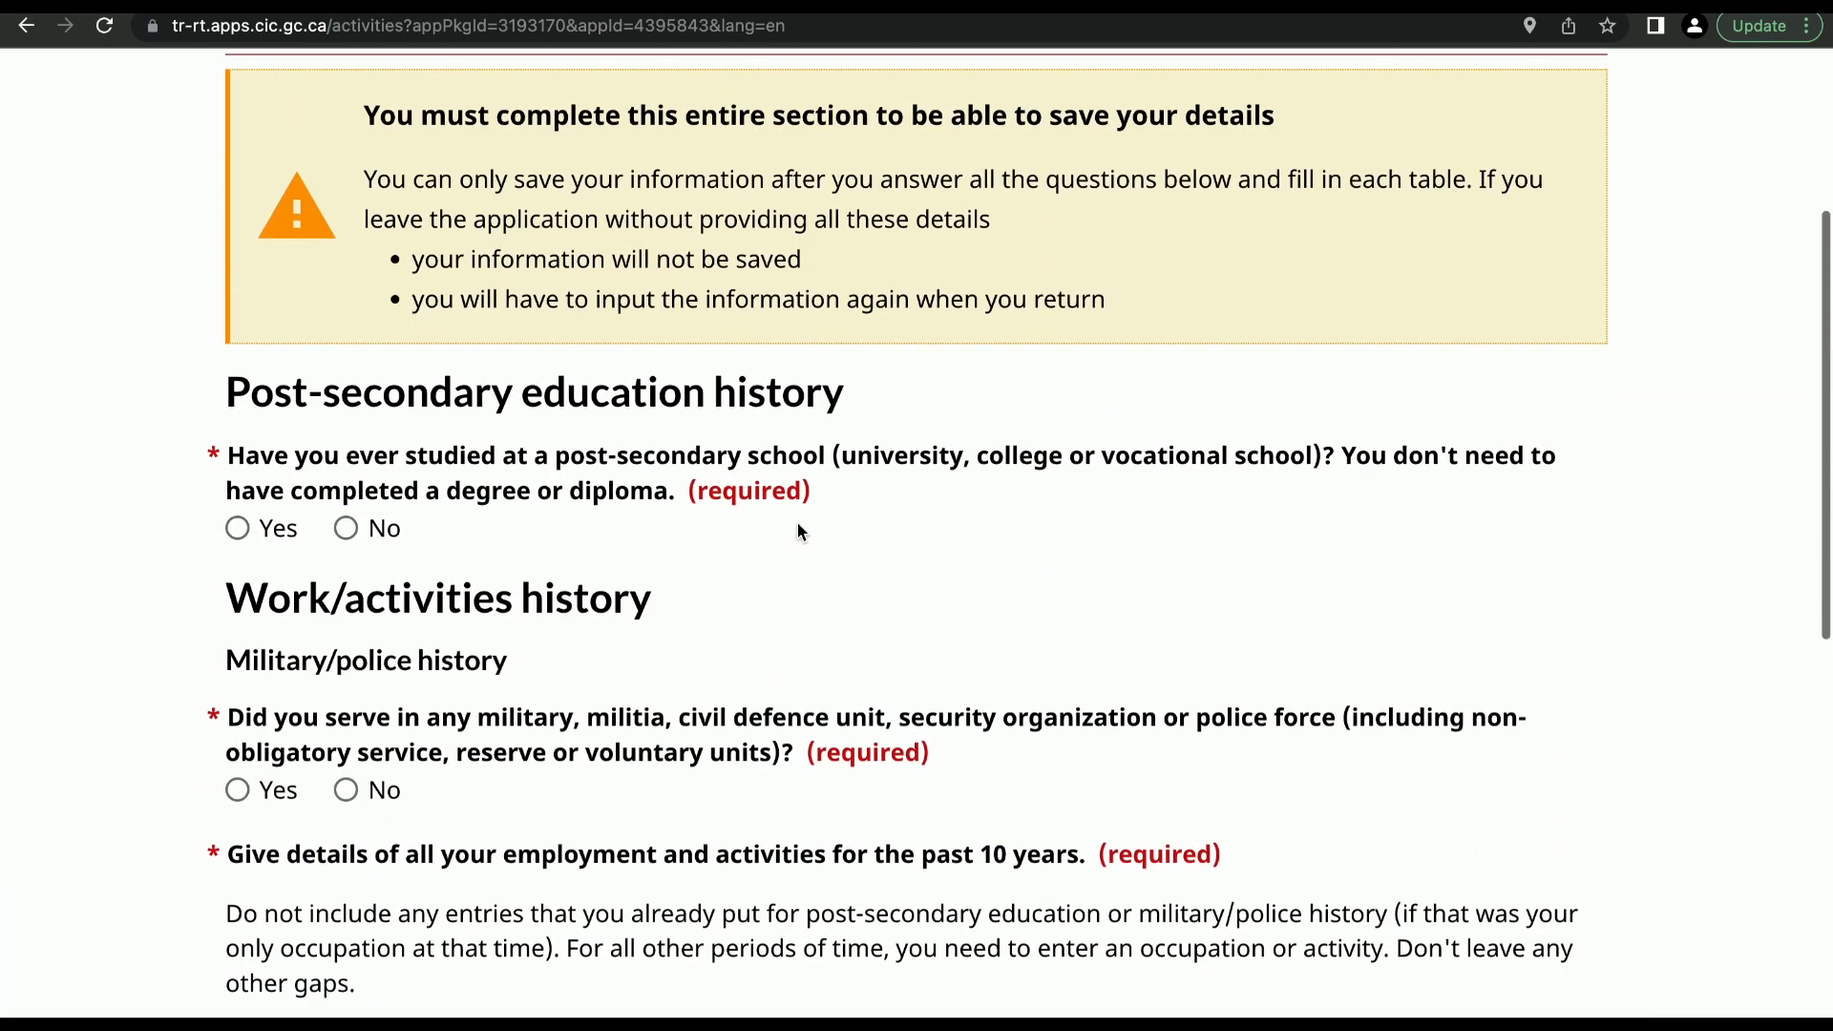
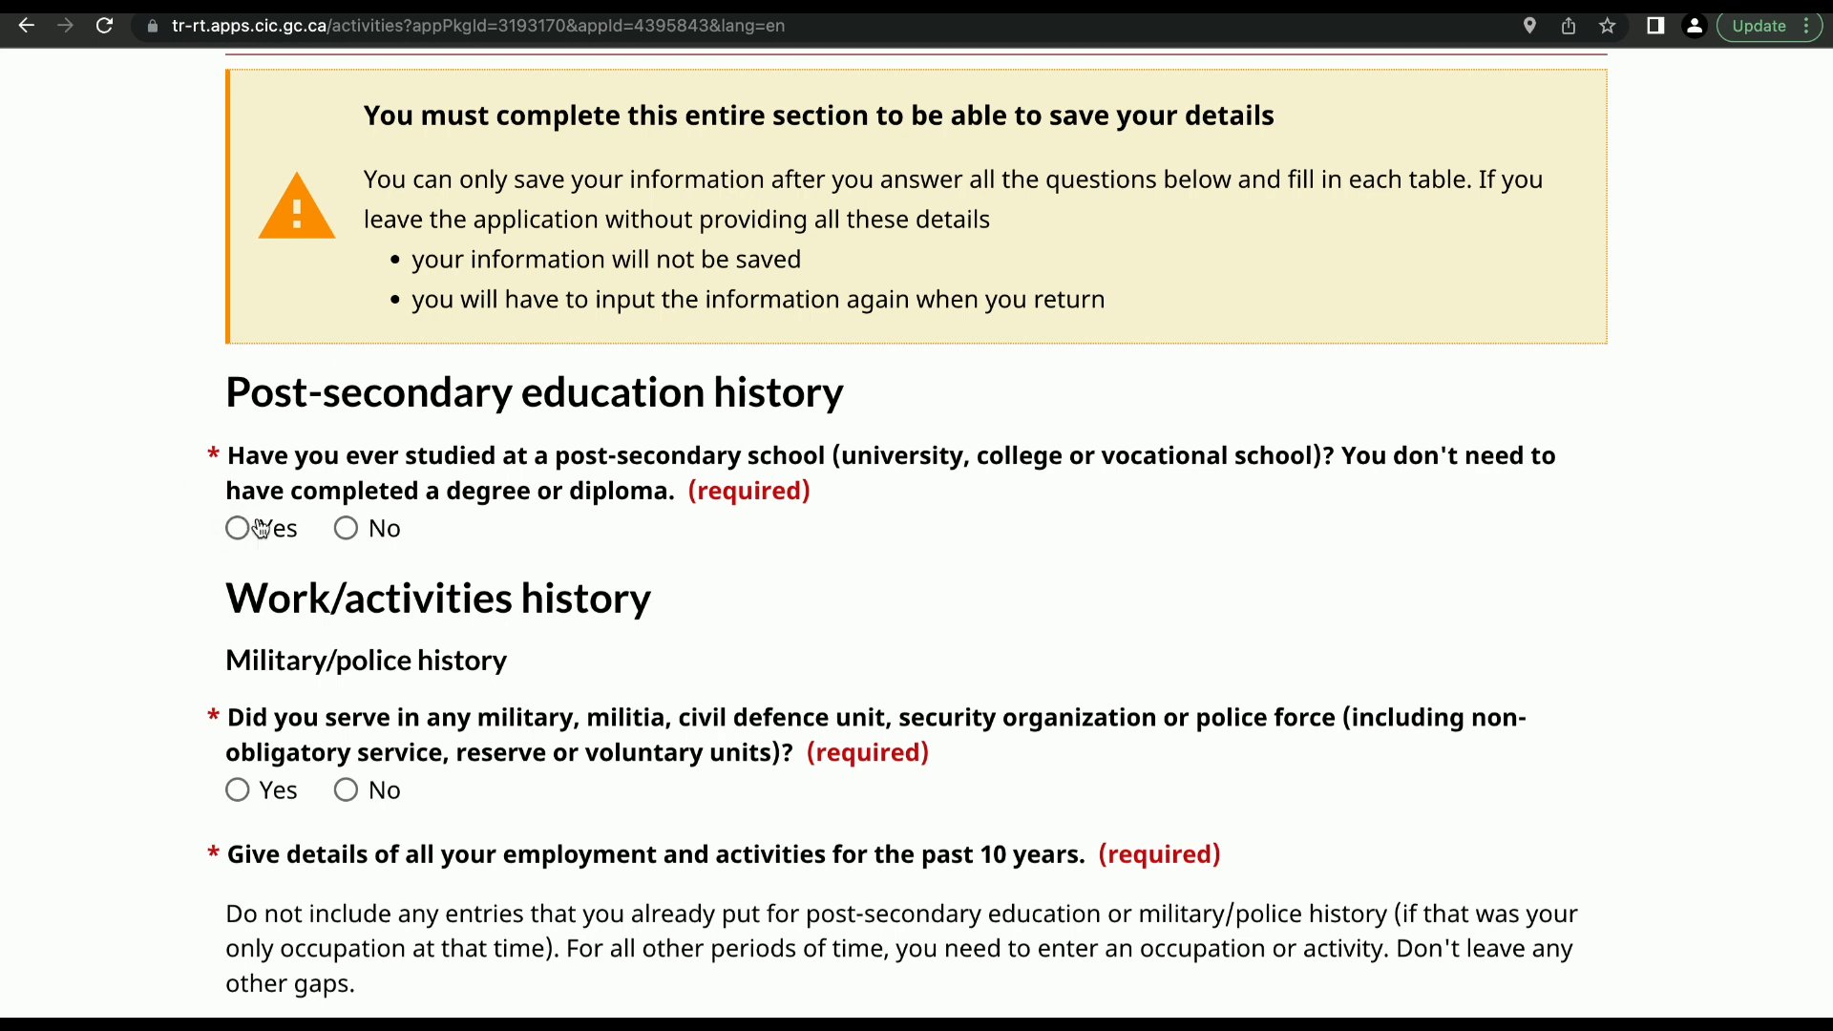
# Answer No to the post-secondary education question, after briefly trying Yes
pyautogui.click(346, 528)
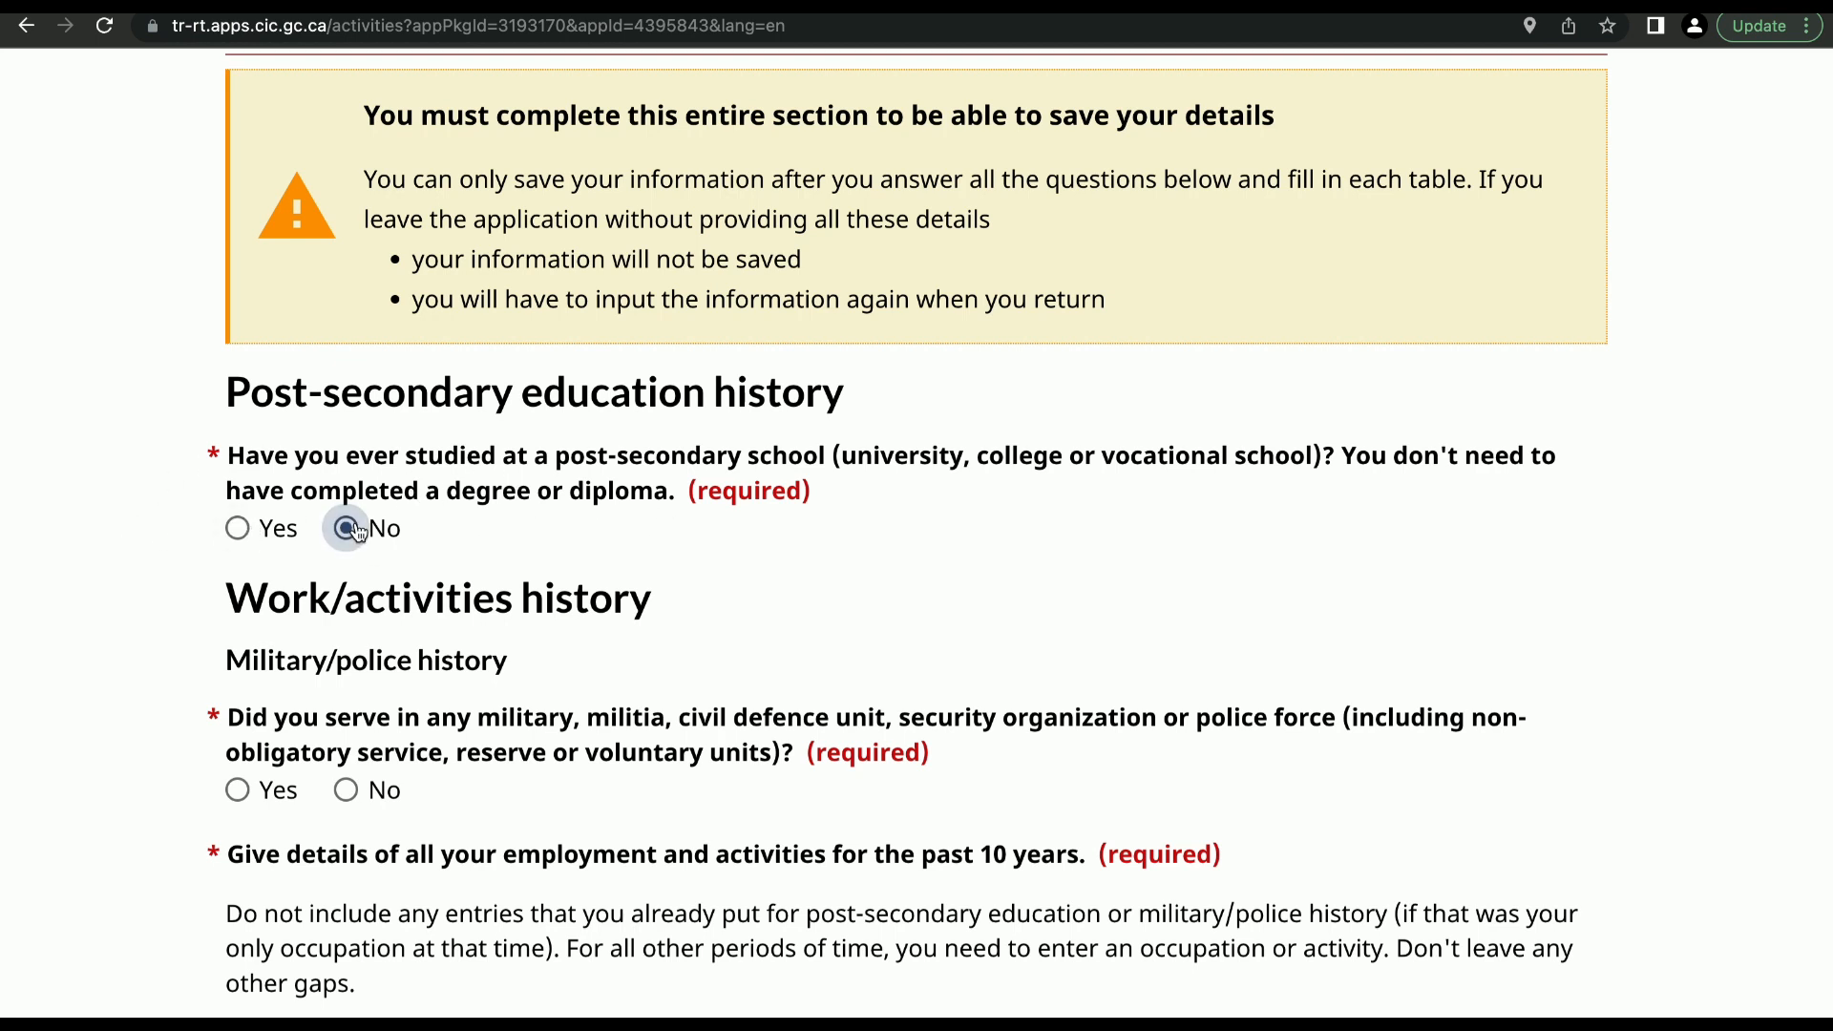
pyautogui.click(236, 528)
pyautogui.scroll(-3, 444, 919)
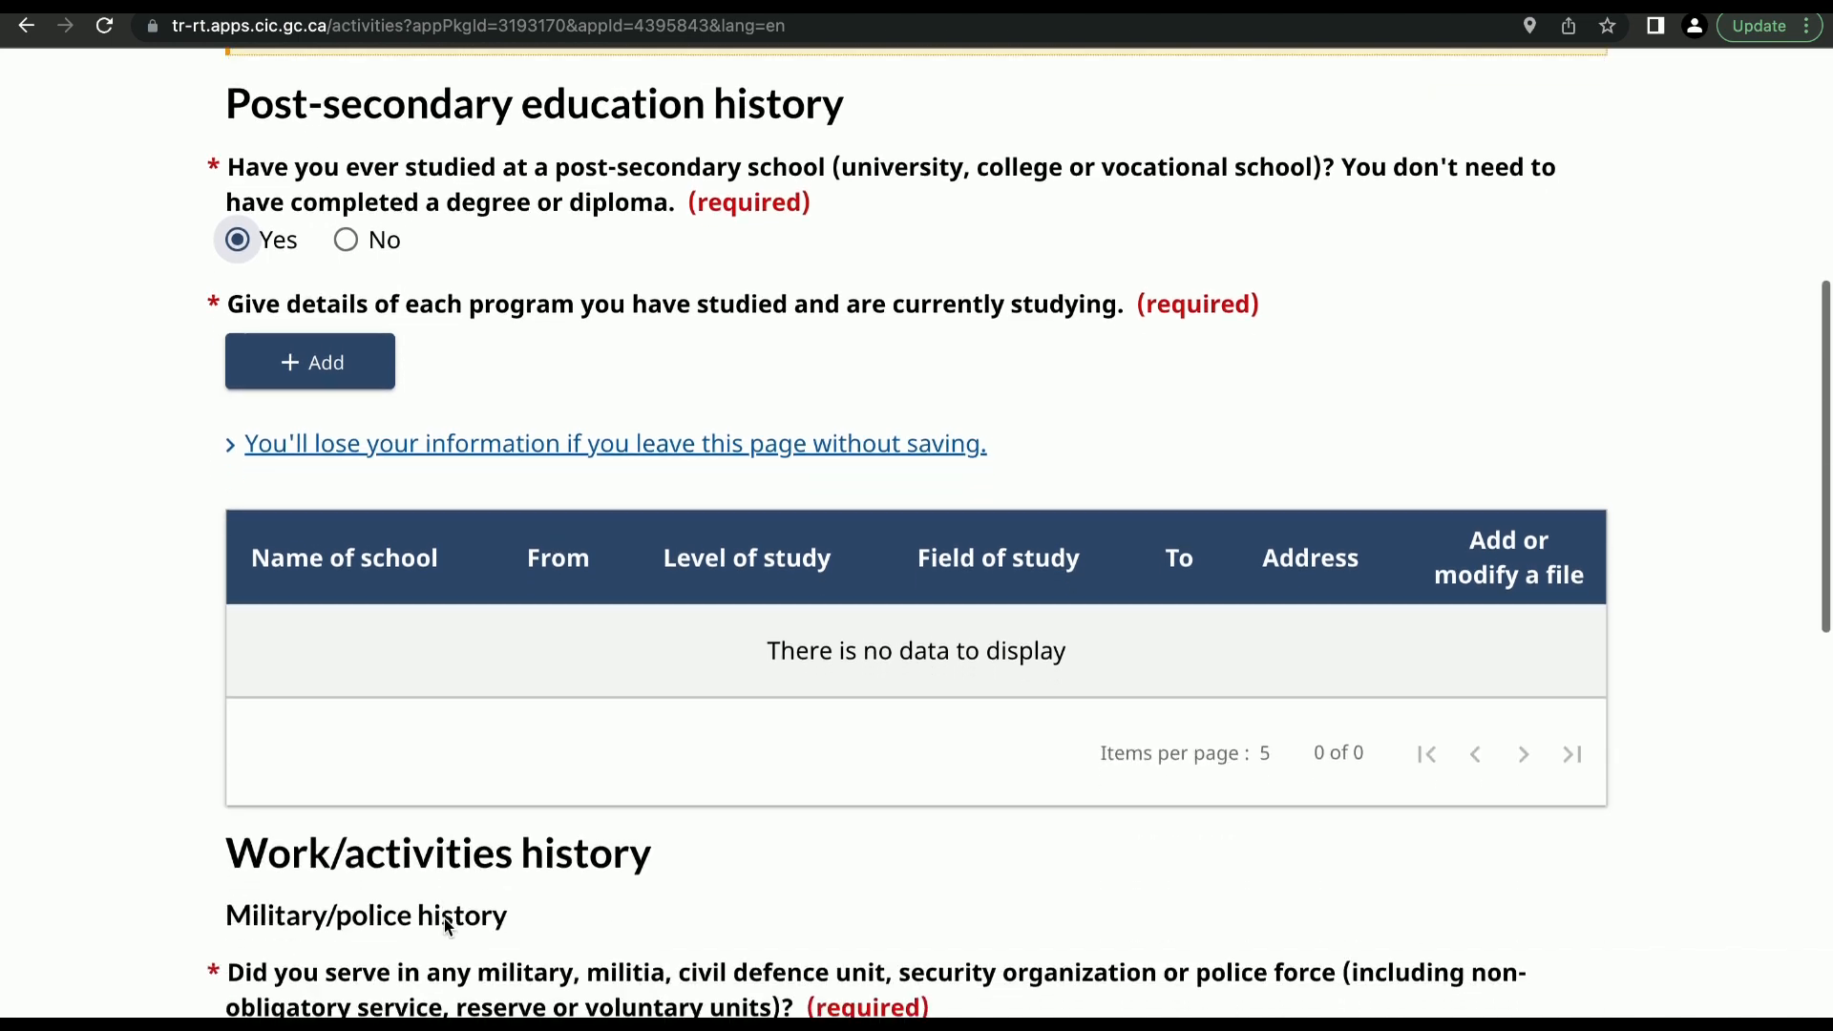
pyautogui.scroll(-1, 444, 924)
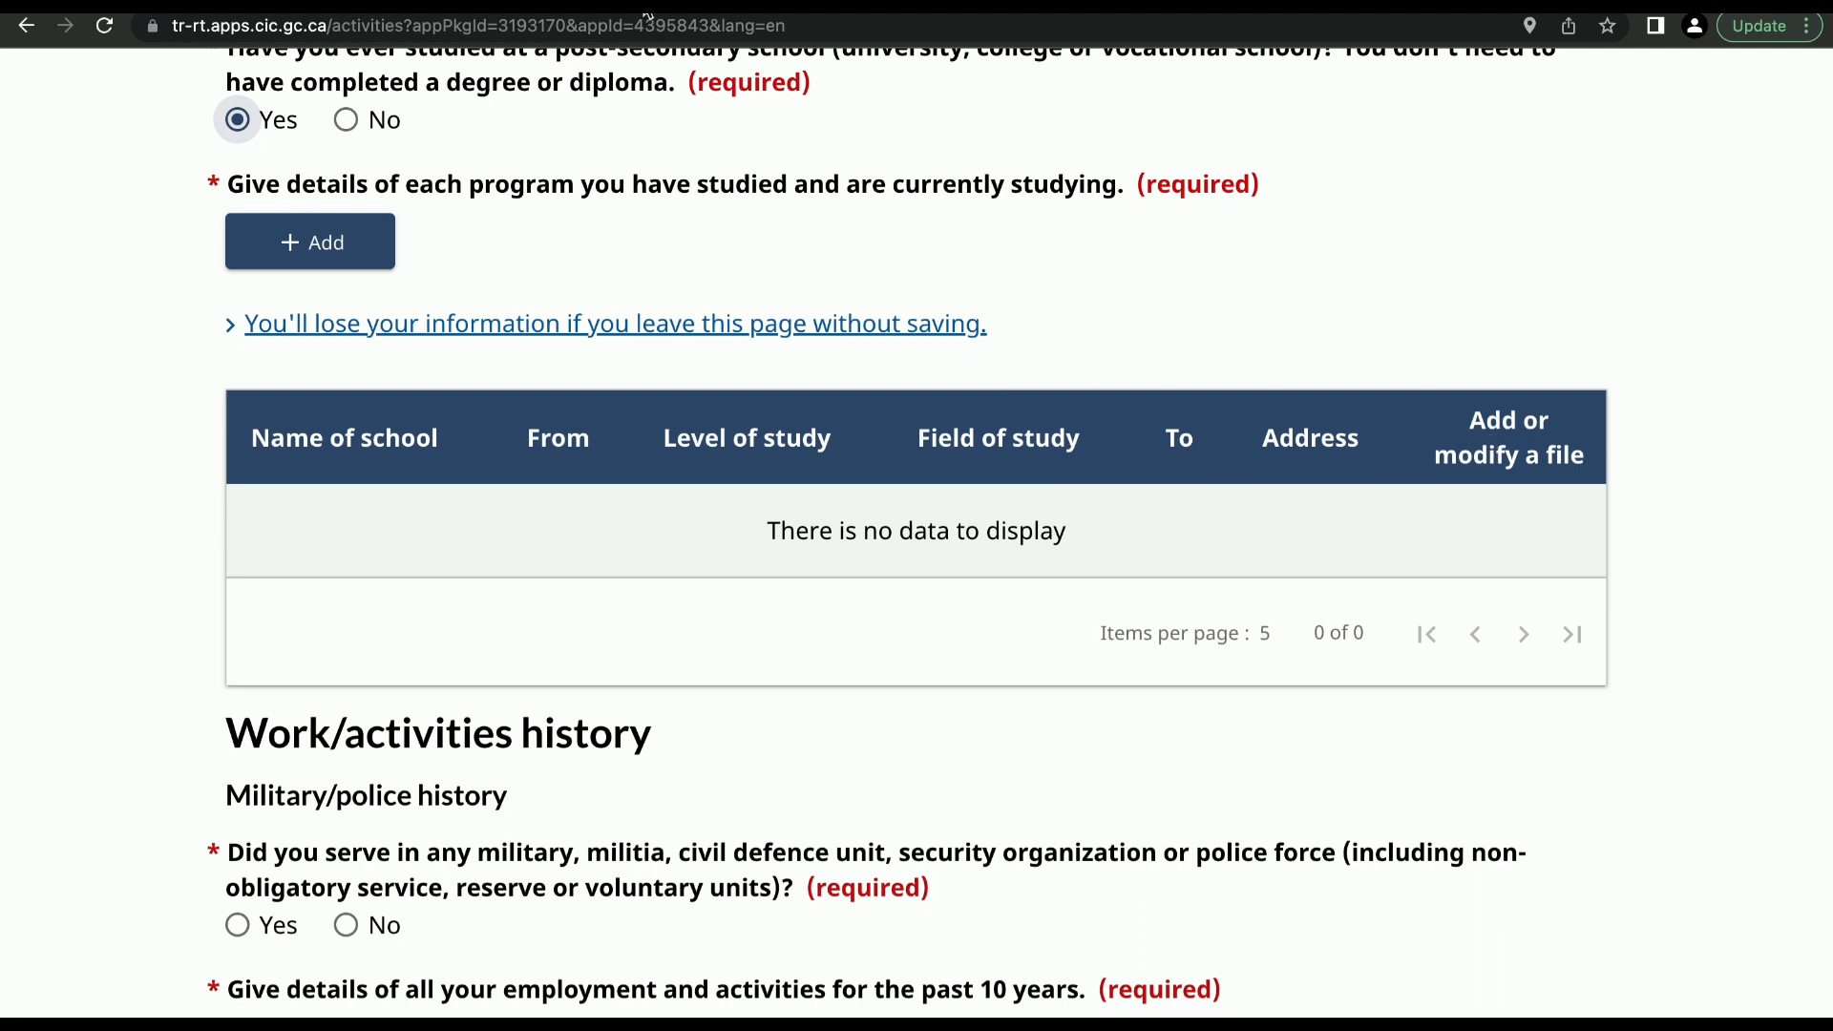
pyautogui.click(363, 252)
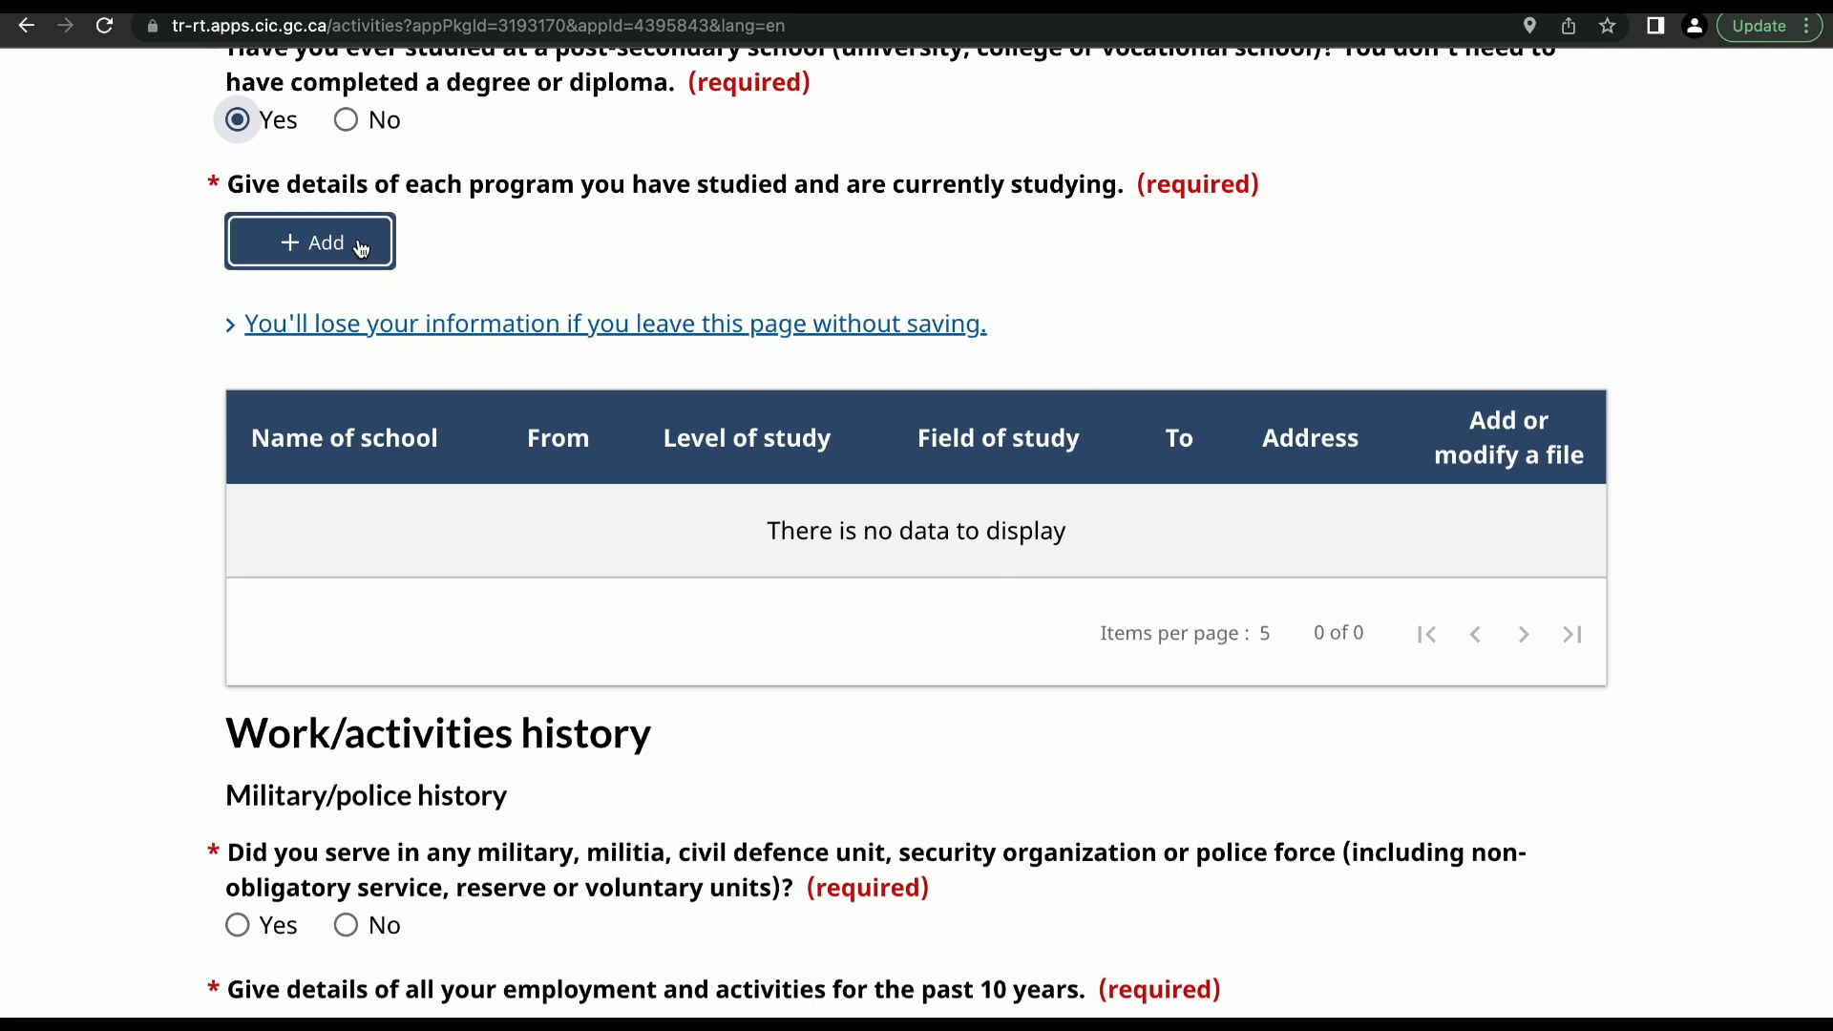
pyautogui.click(347, 120)
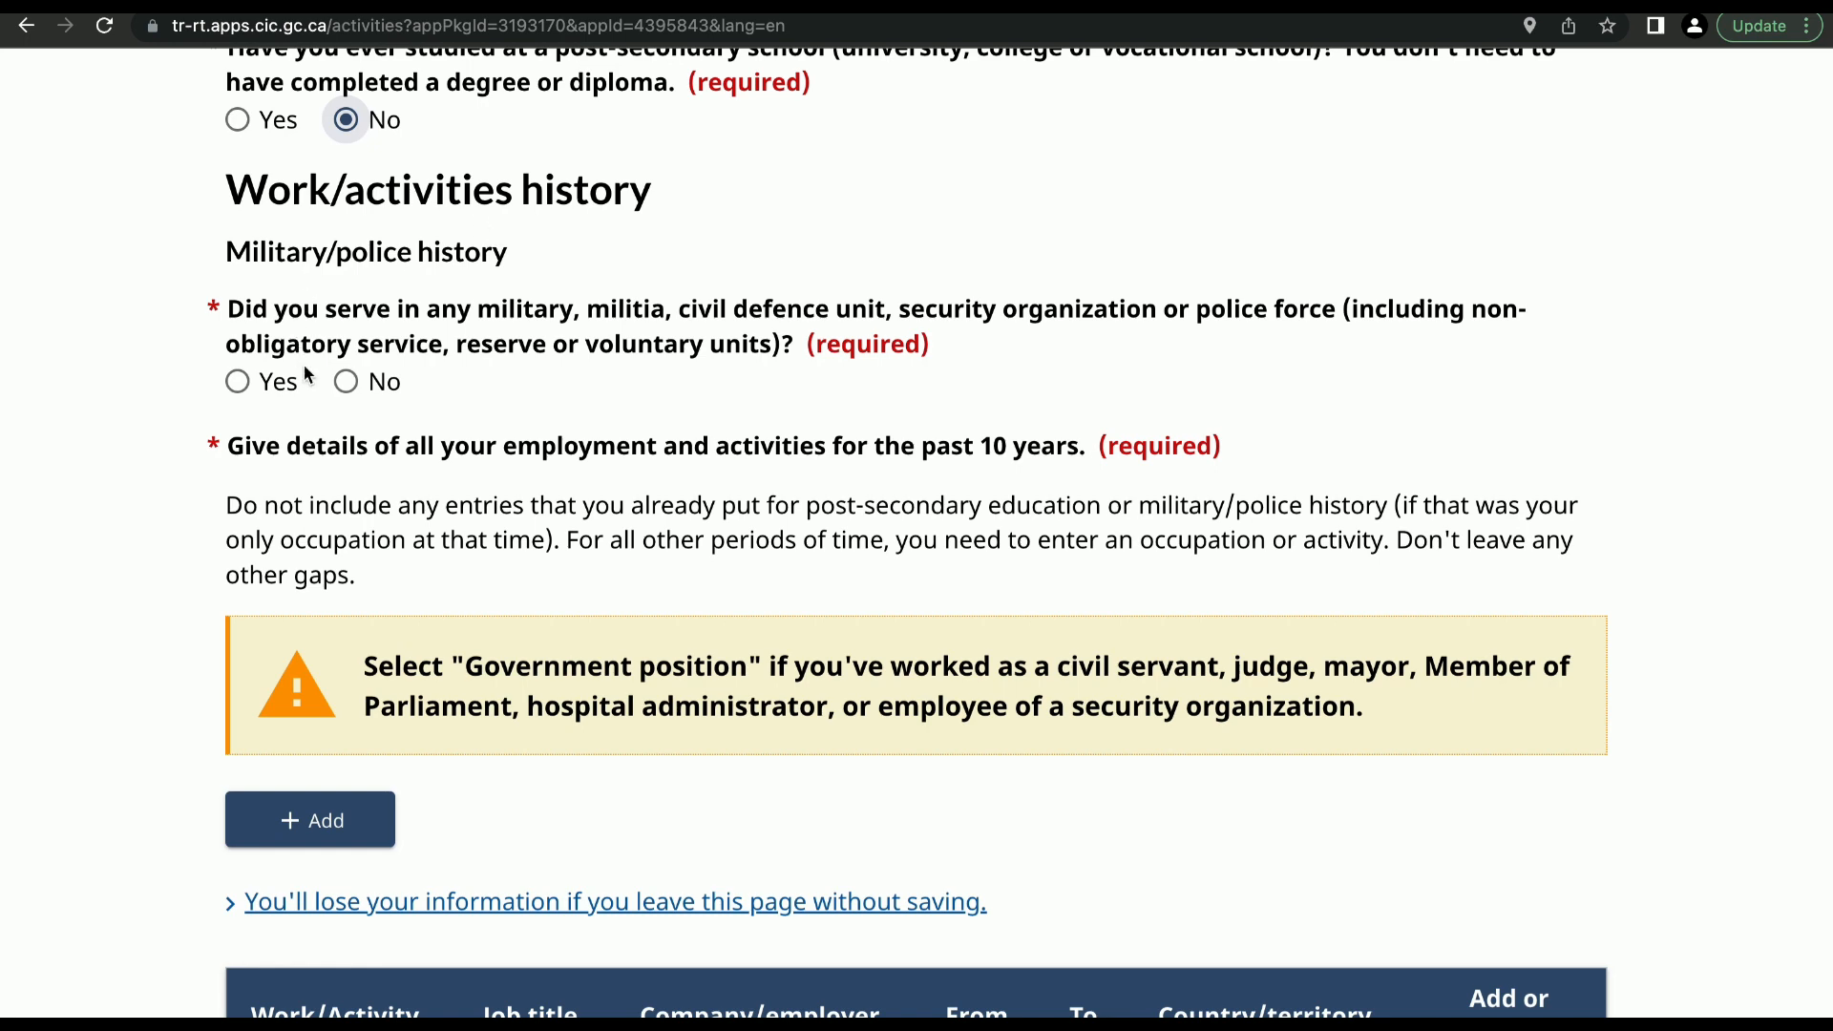
pyautogui.scroll(-1, 330, 477)
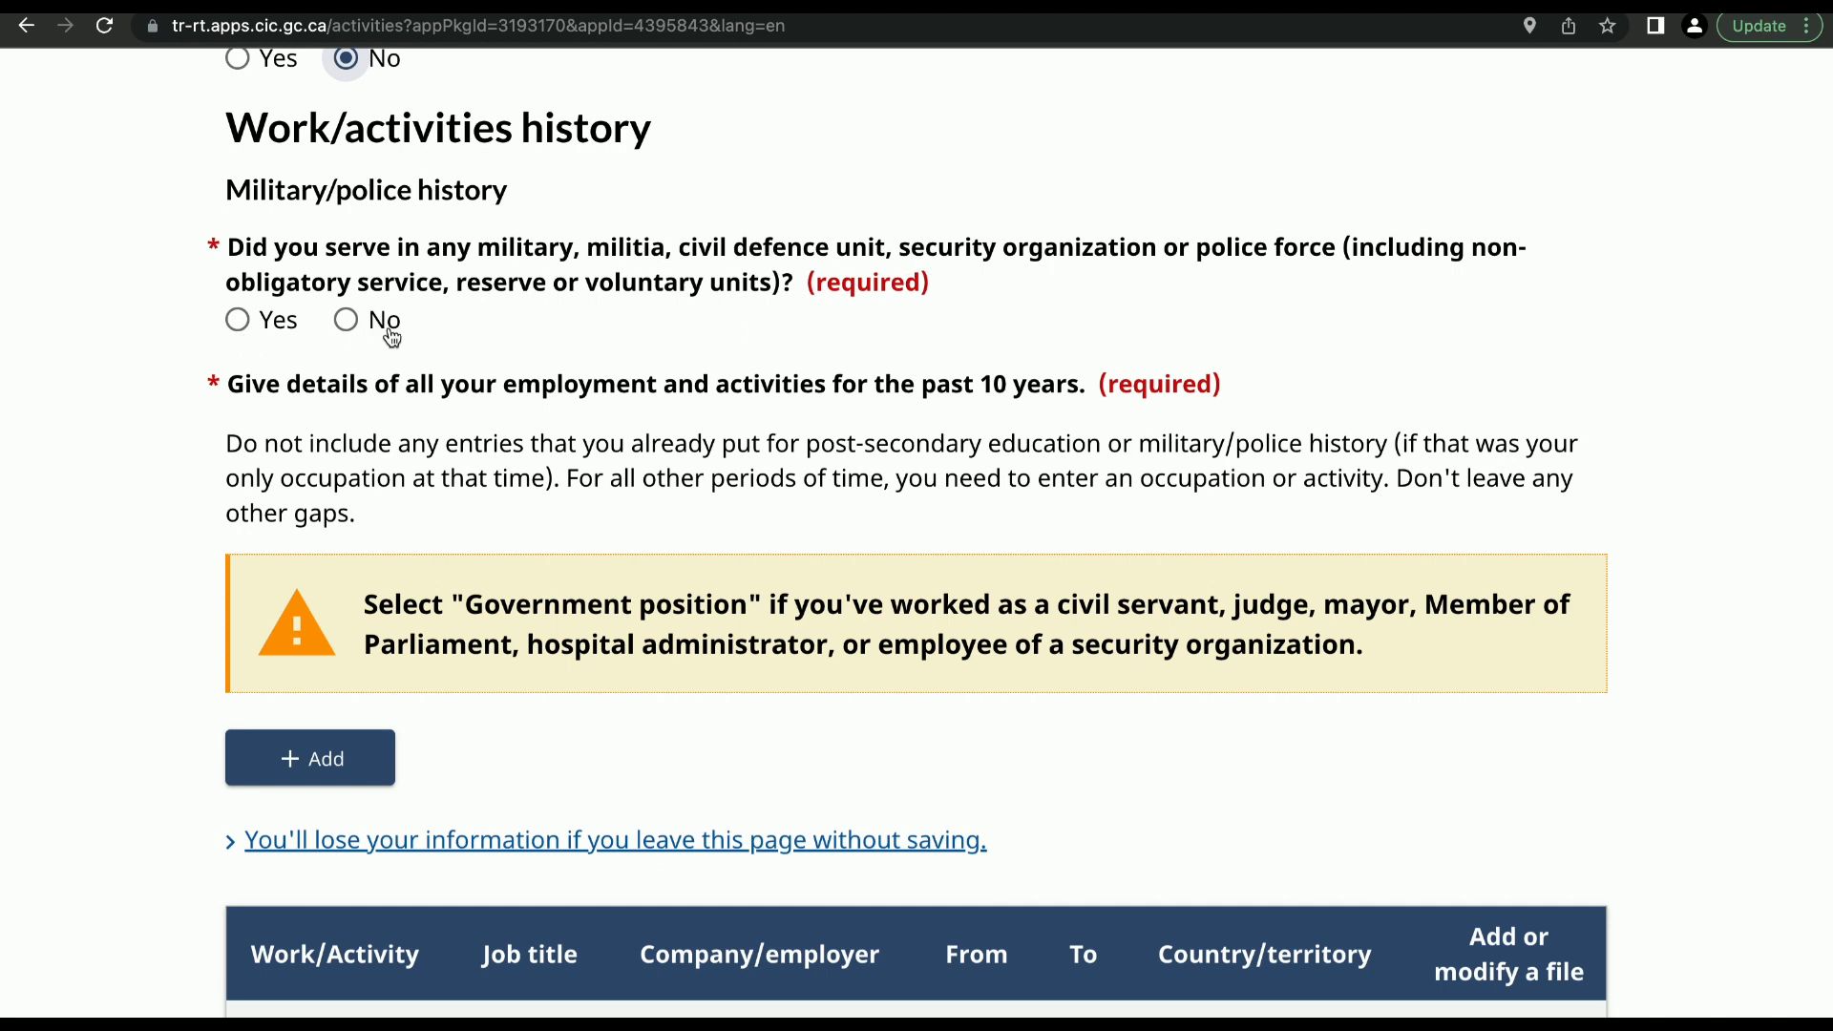
# Answer No to military/police service and scroll down to the work history section
pyautogui.click(355, 326)
pyautogui.scroll(-1, 329, 668)
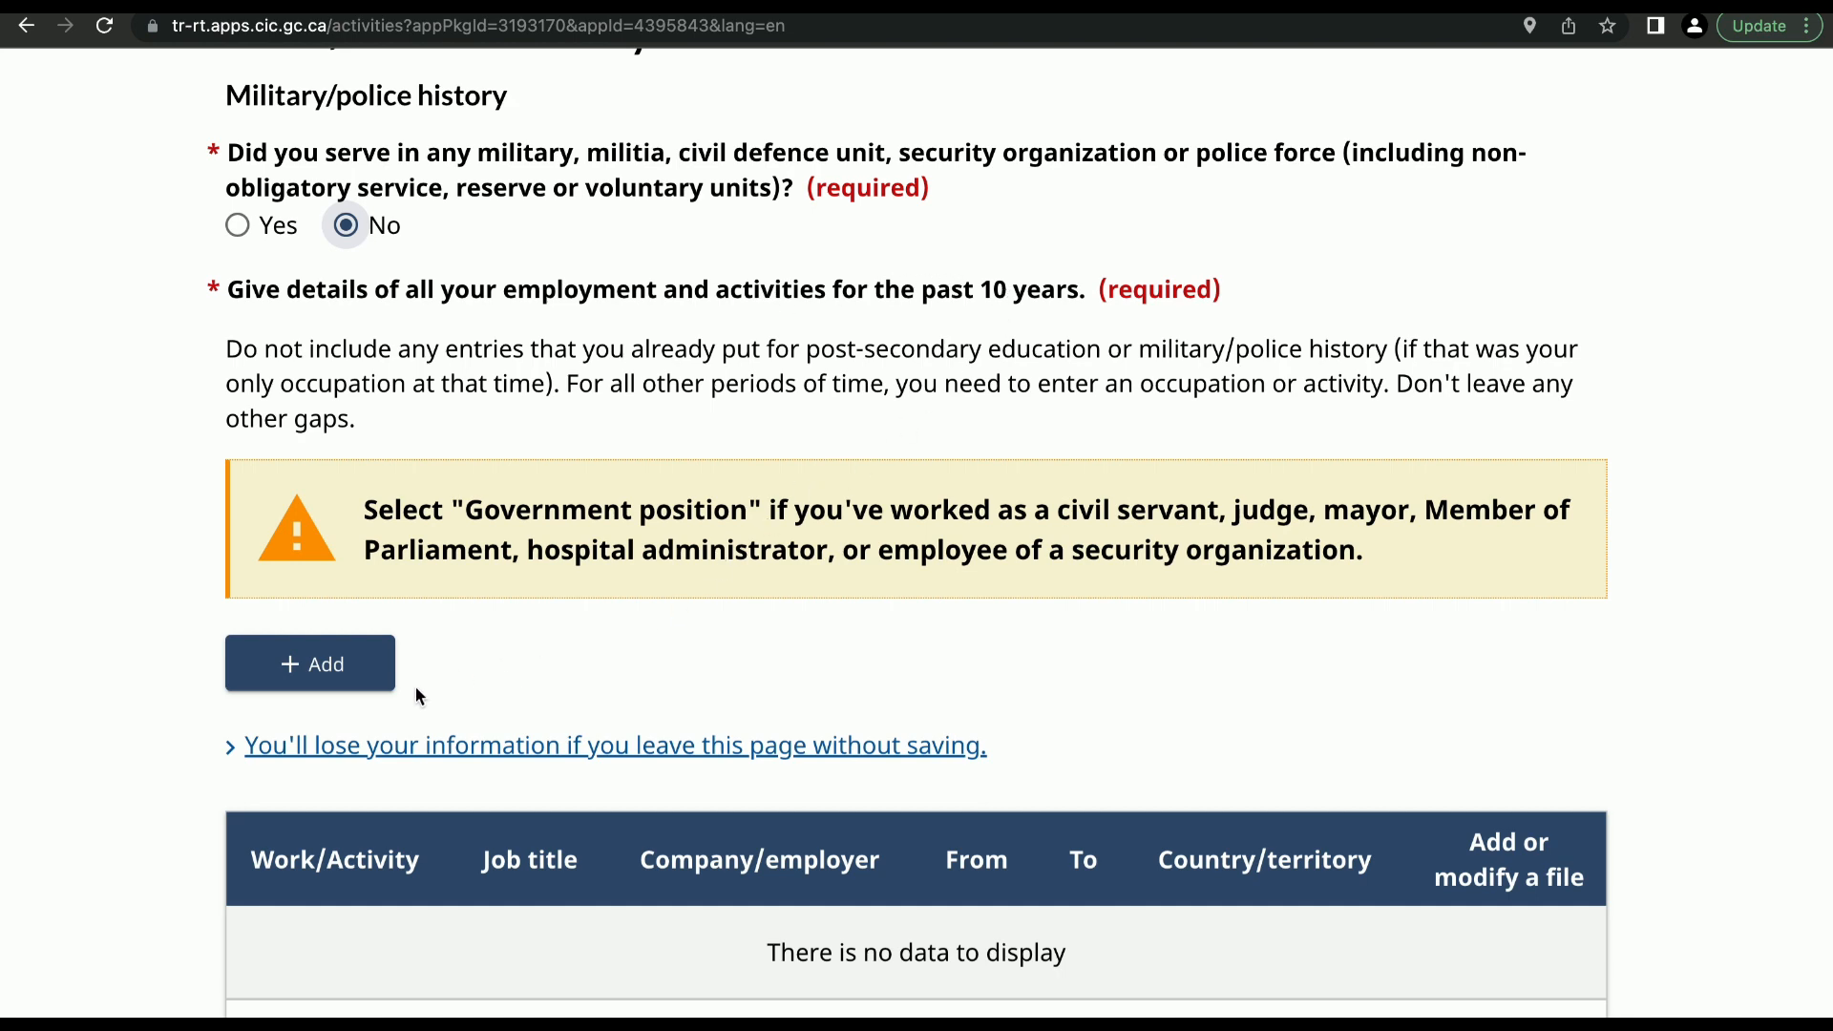
pyautogui.scroll(-3, 415, 686)
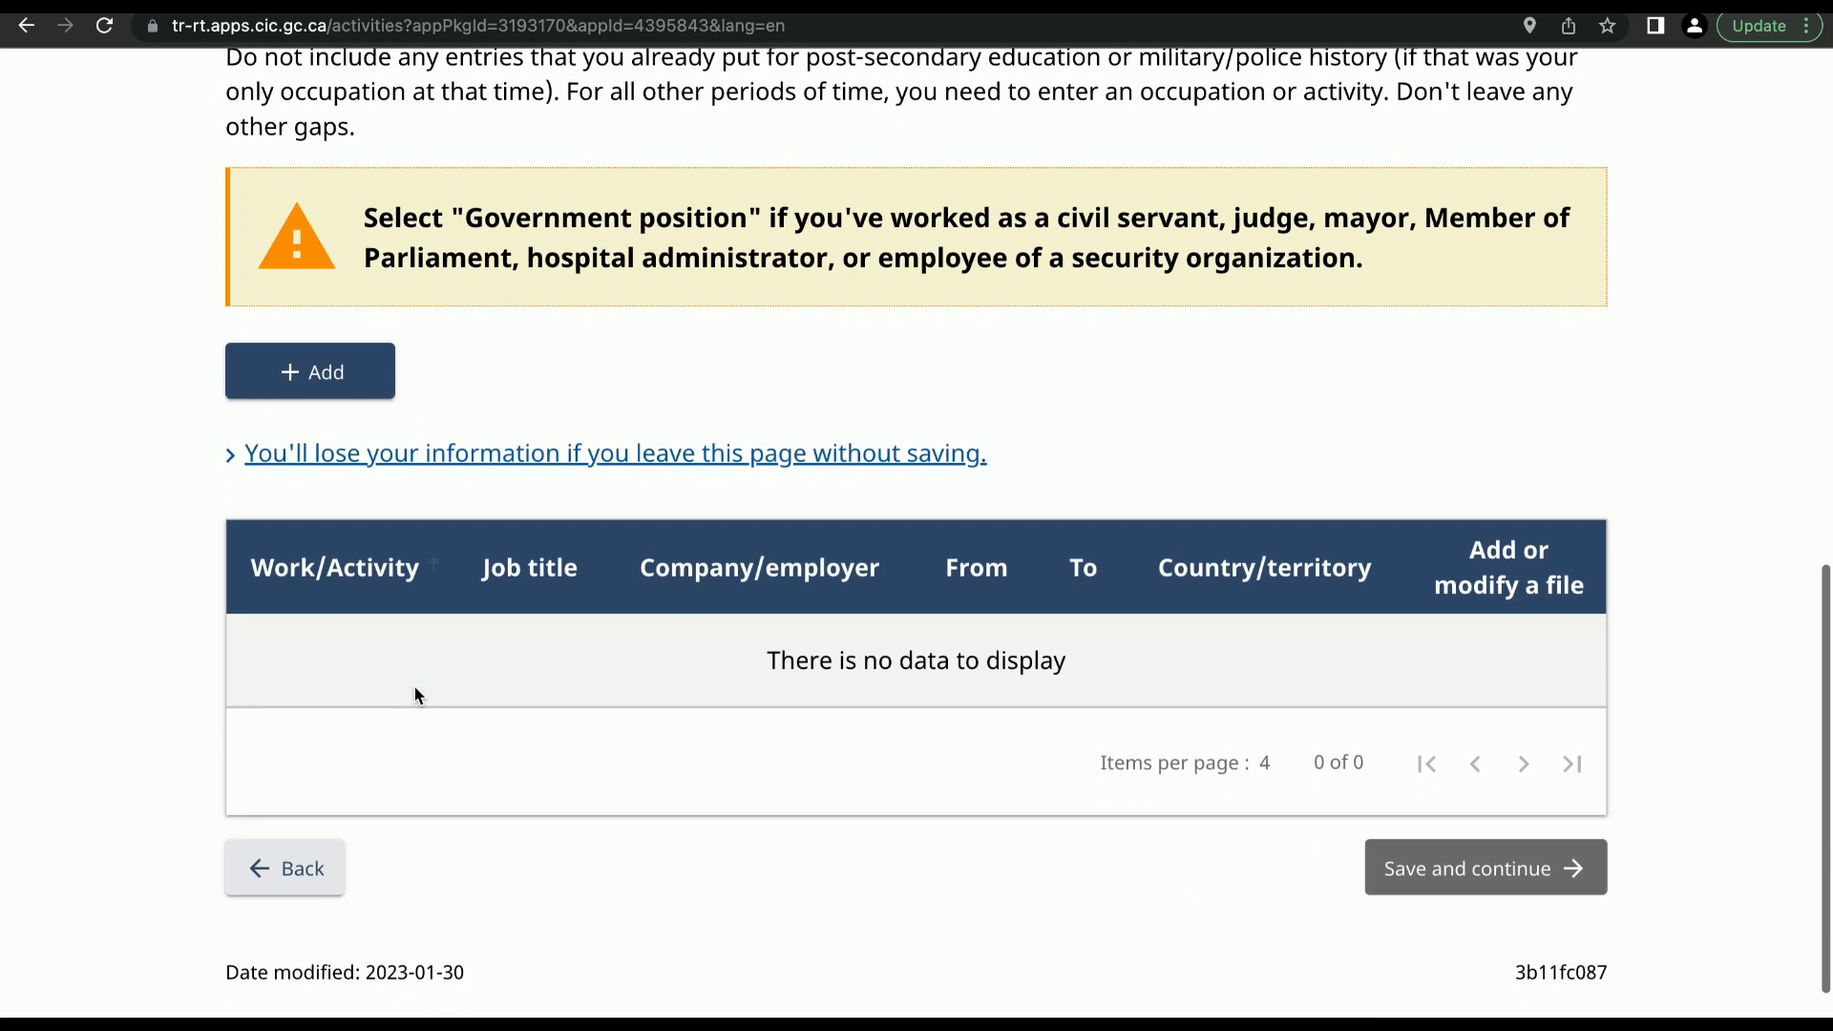
pyautogui.click(338, 379)
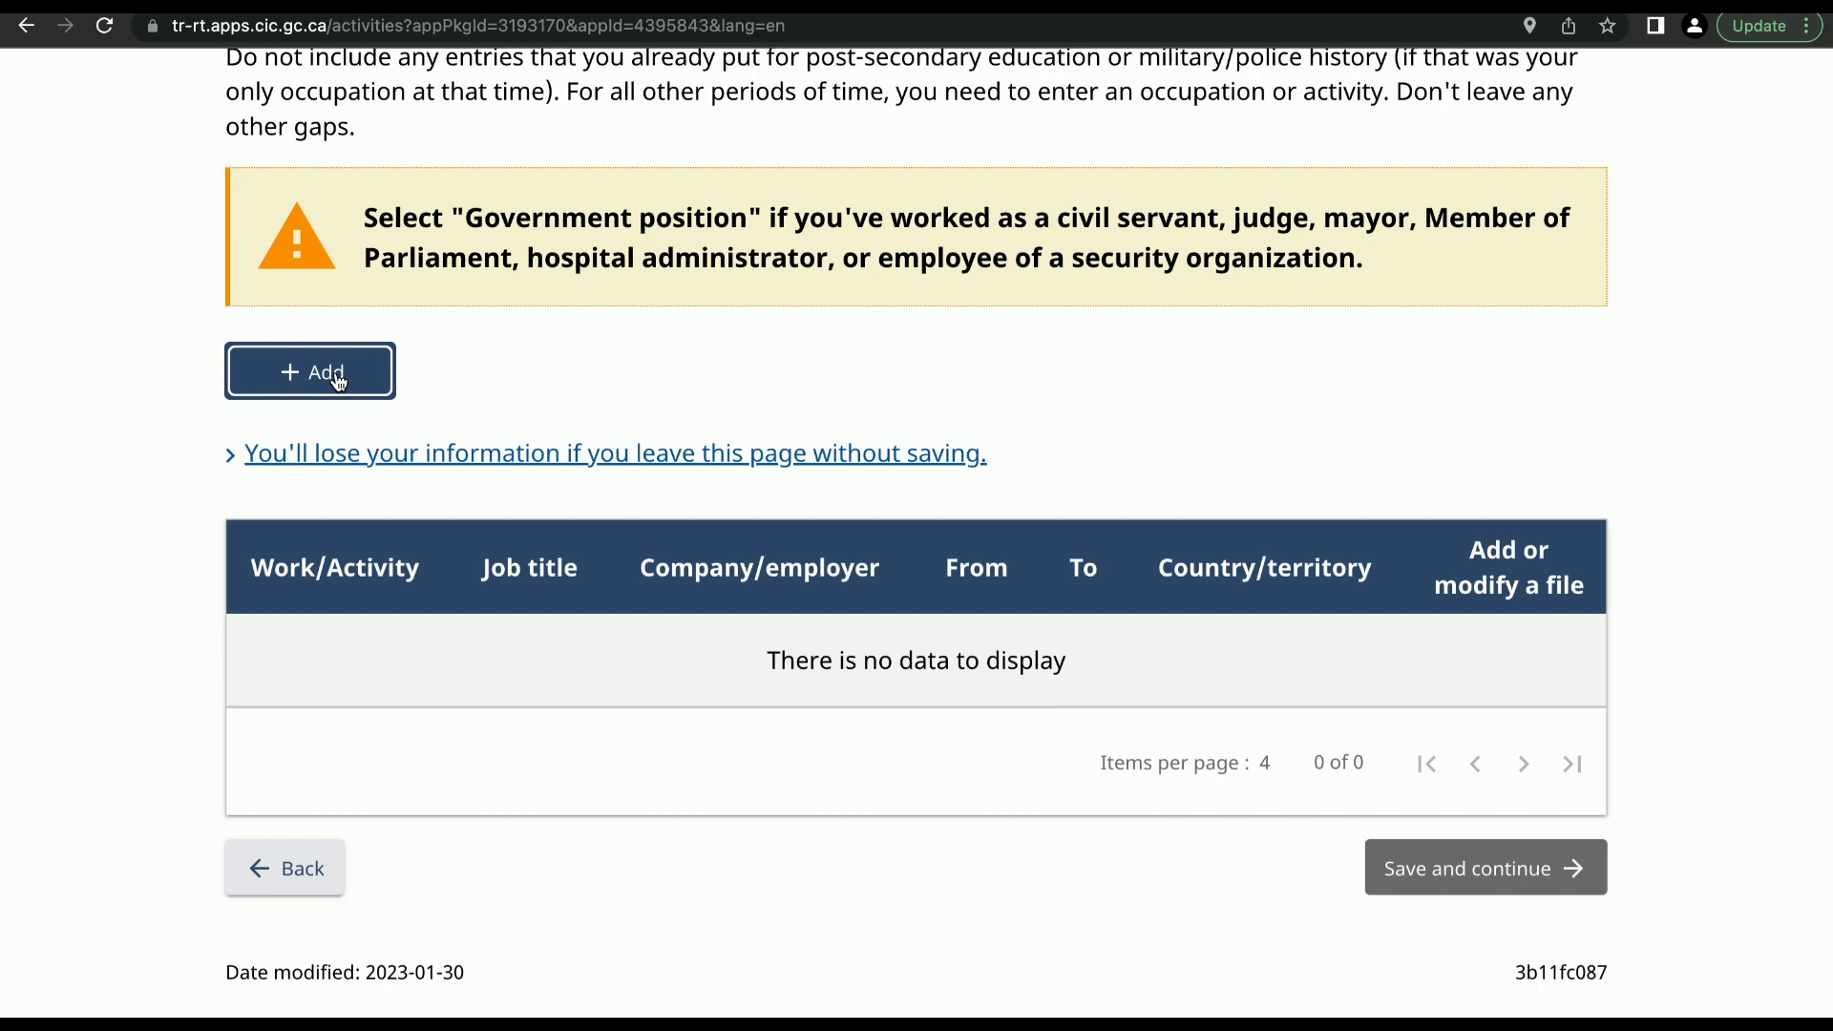
# Start a new work entry from January 2000, marked as ongoing
pyautogui.click(338, 380)
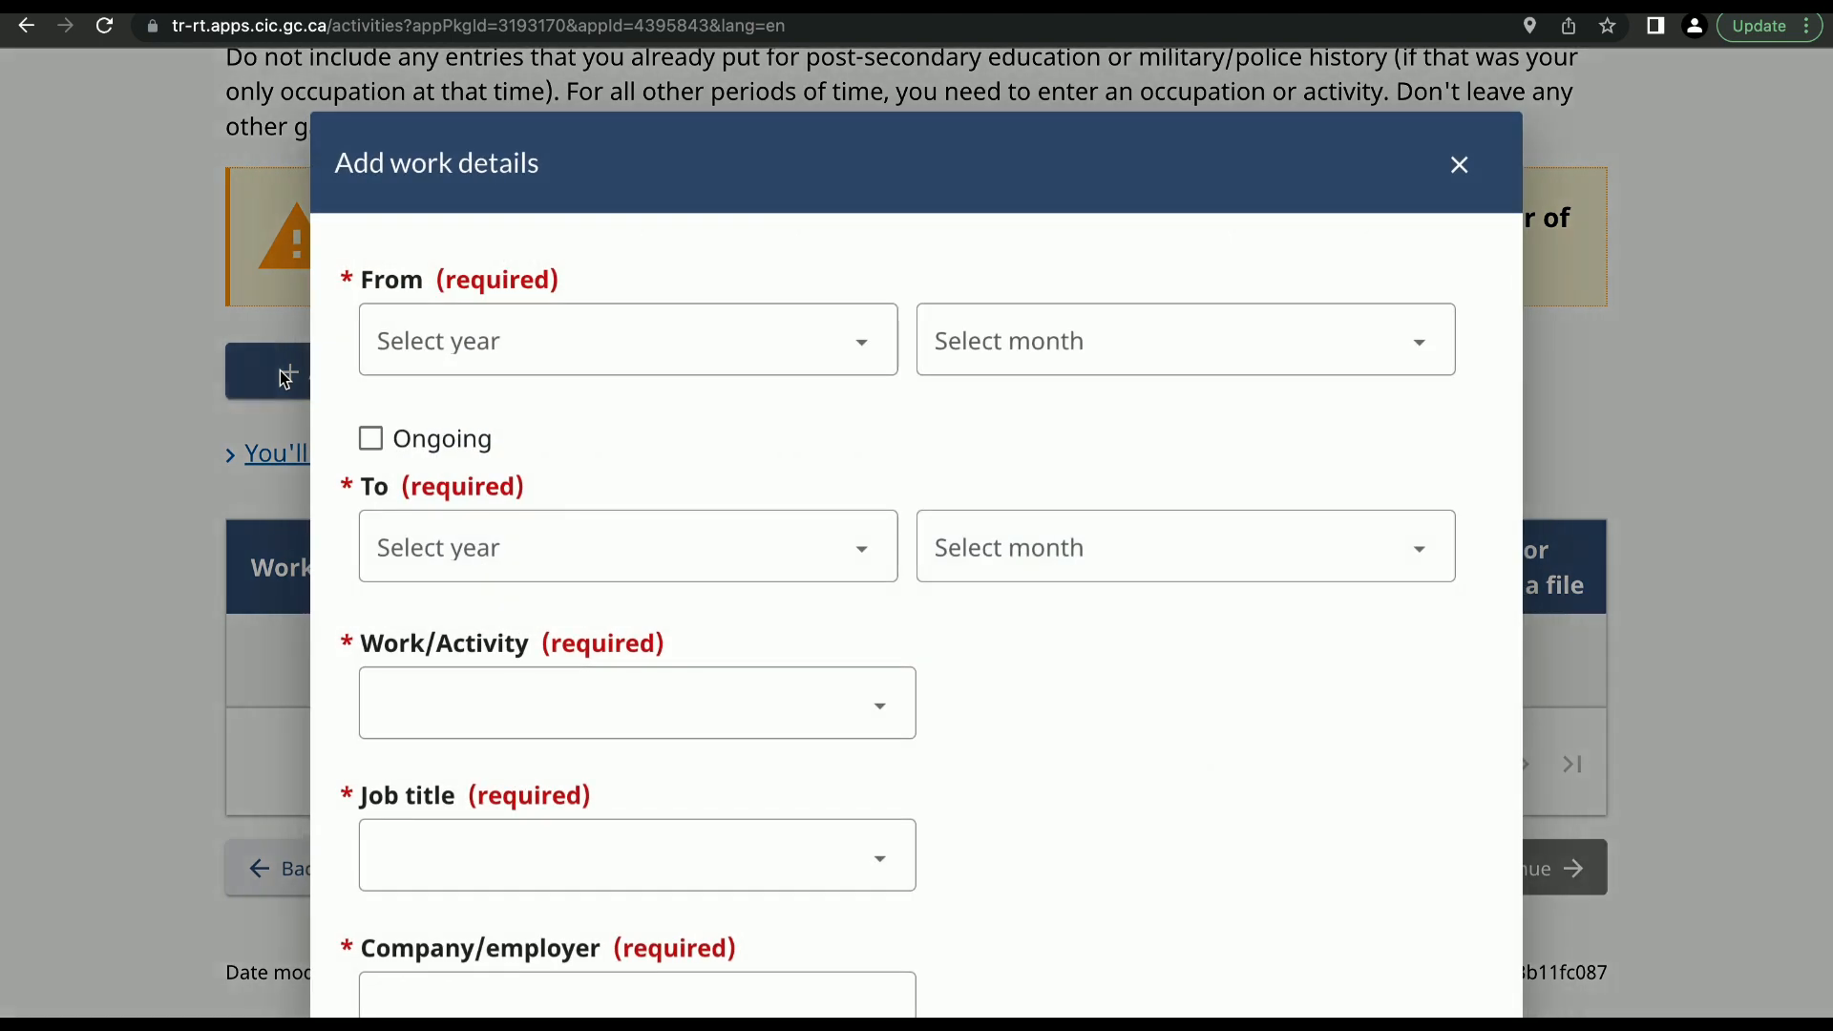
pyautogui.click(551, 338)
pyautogui.scroll(-8, 474, 759)
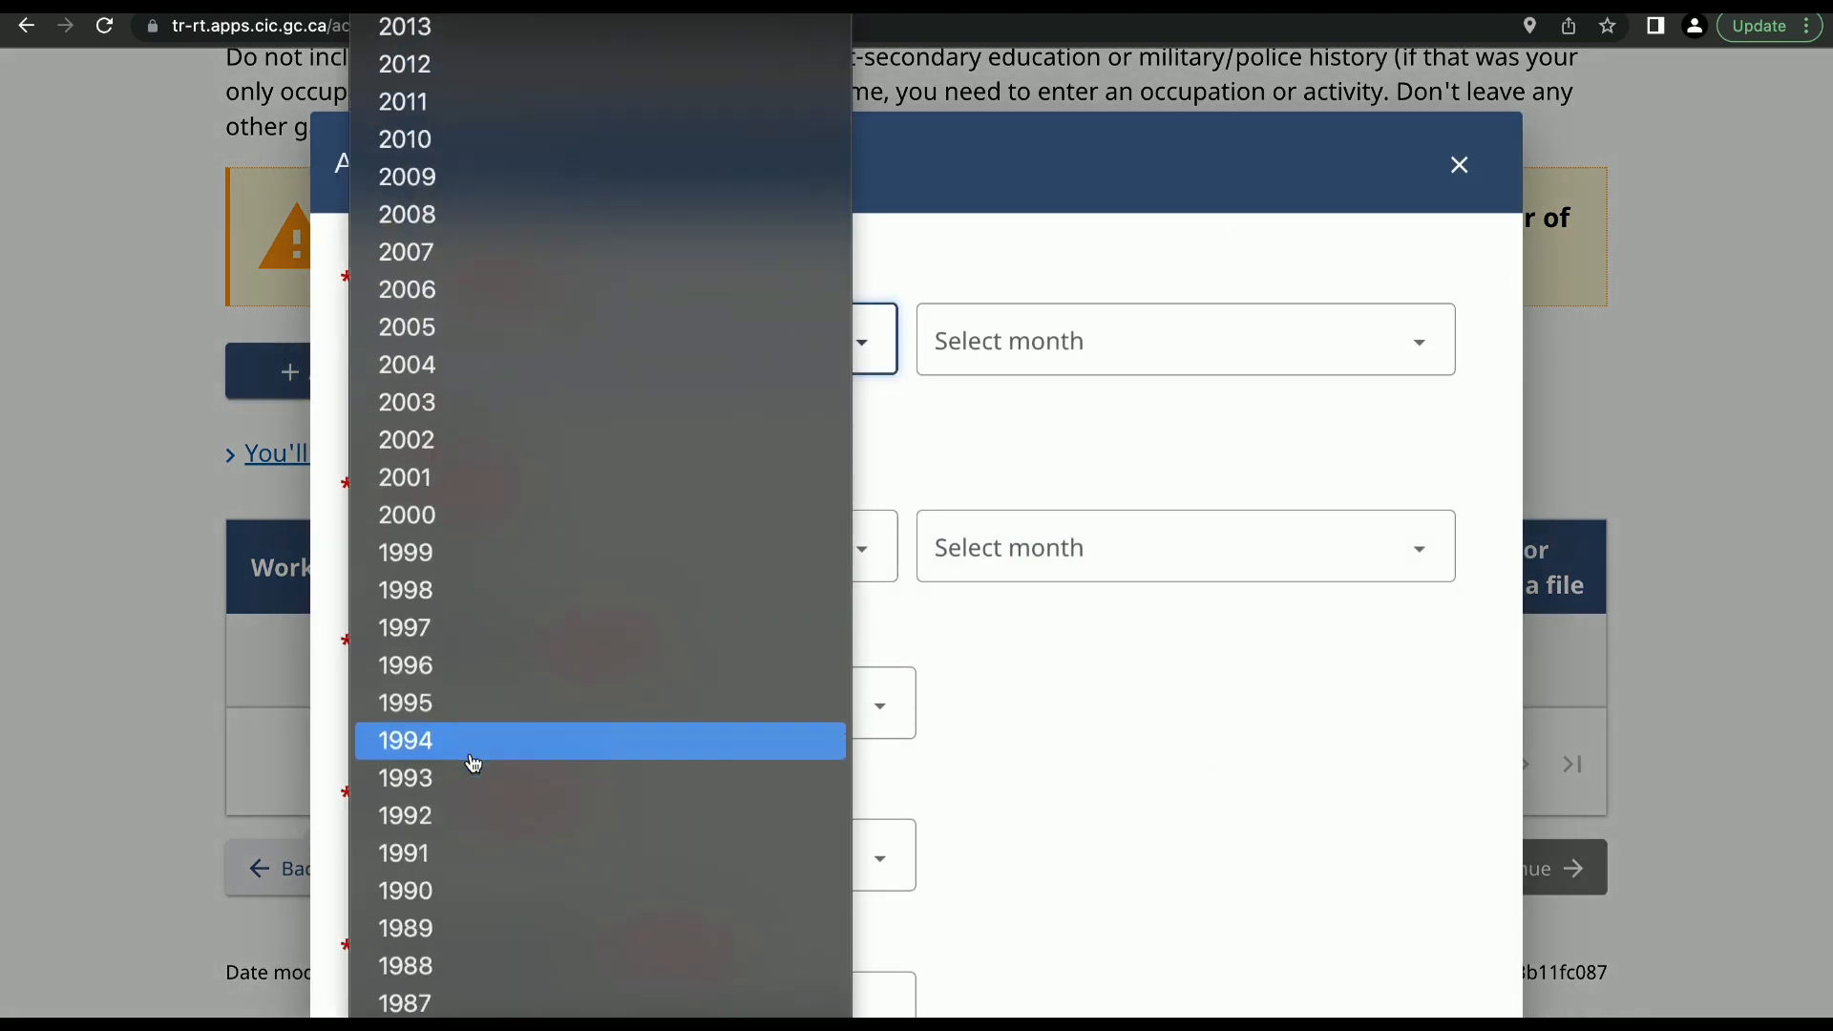
pyautogui.scroll(-3, 475, 764)
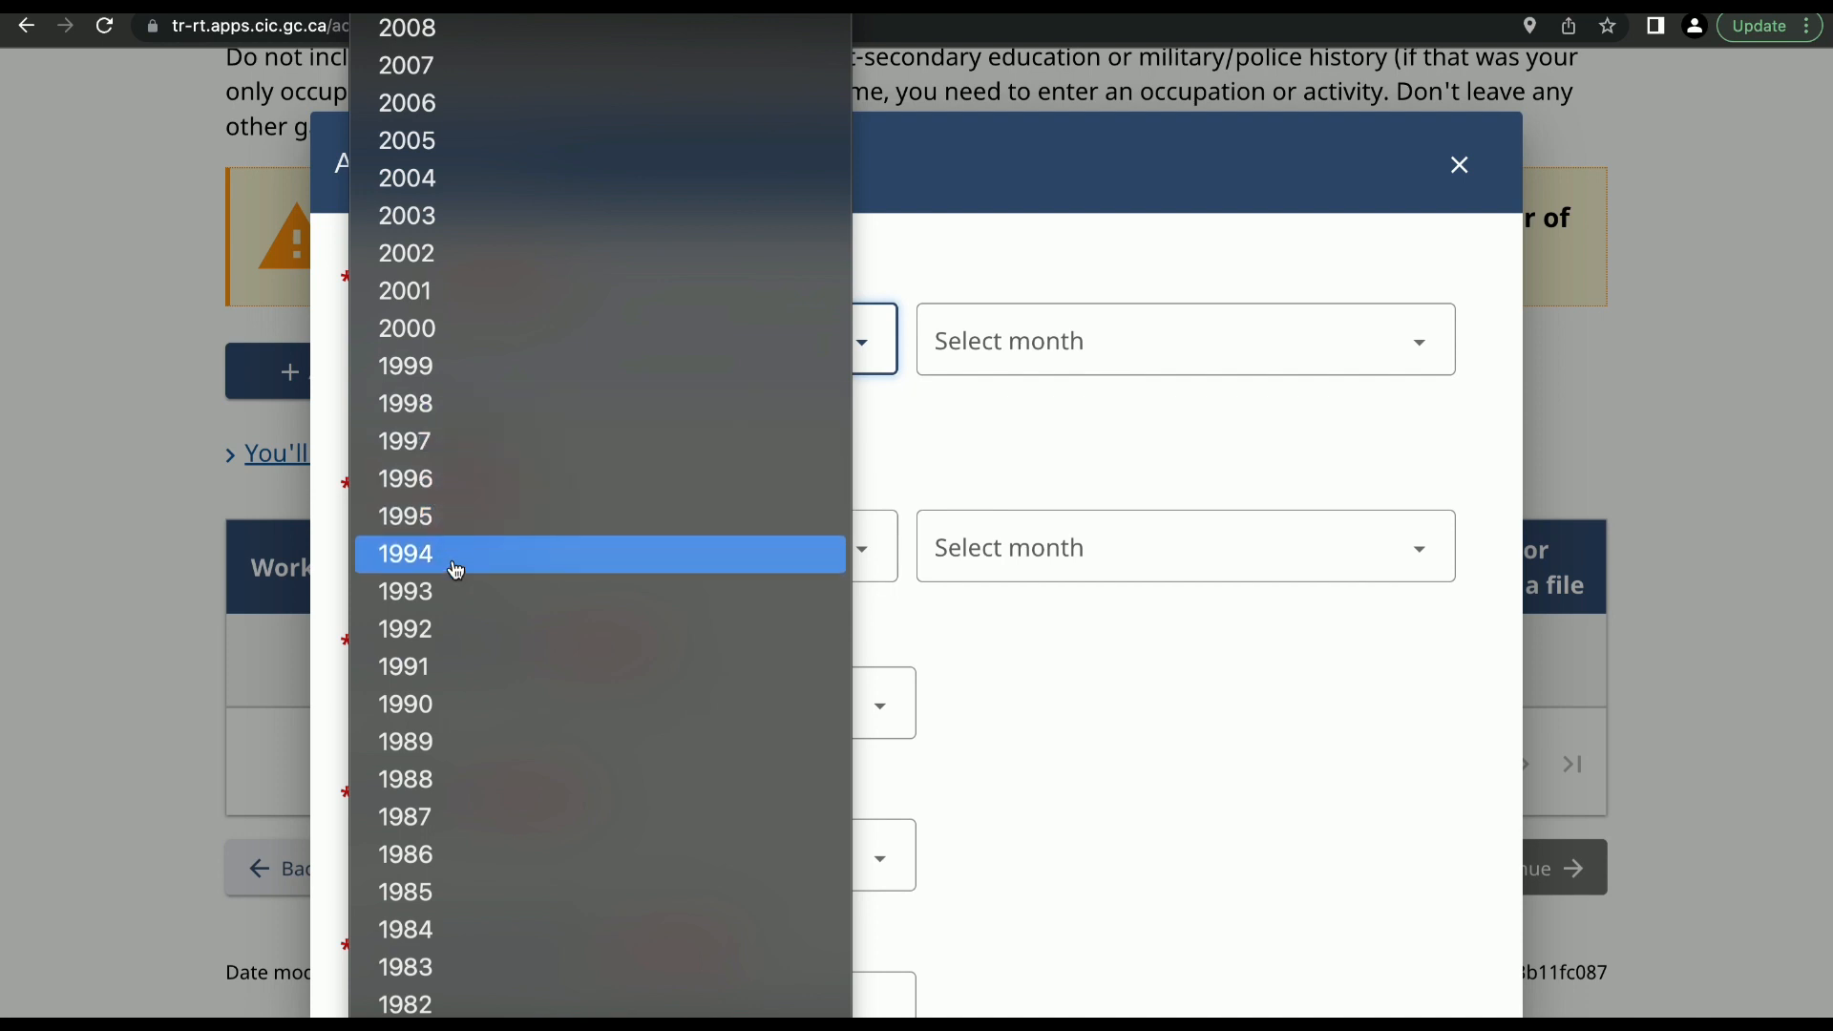
pyautogui.scroll(10, 451, 614)
pyautogui.scroll(-7, 451, 614)
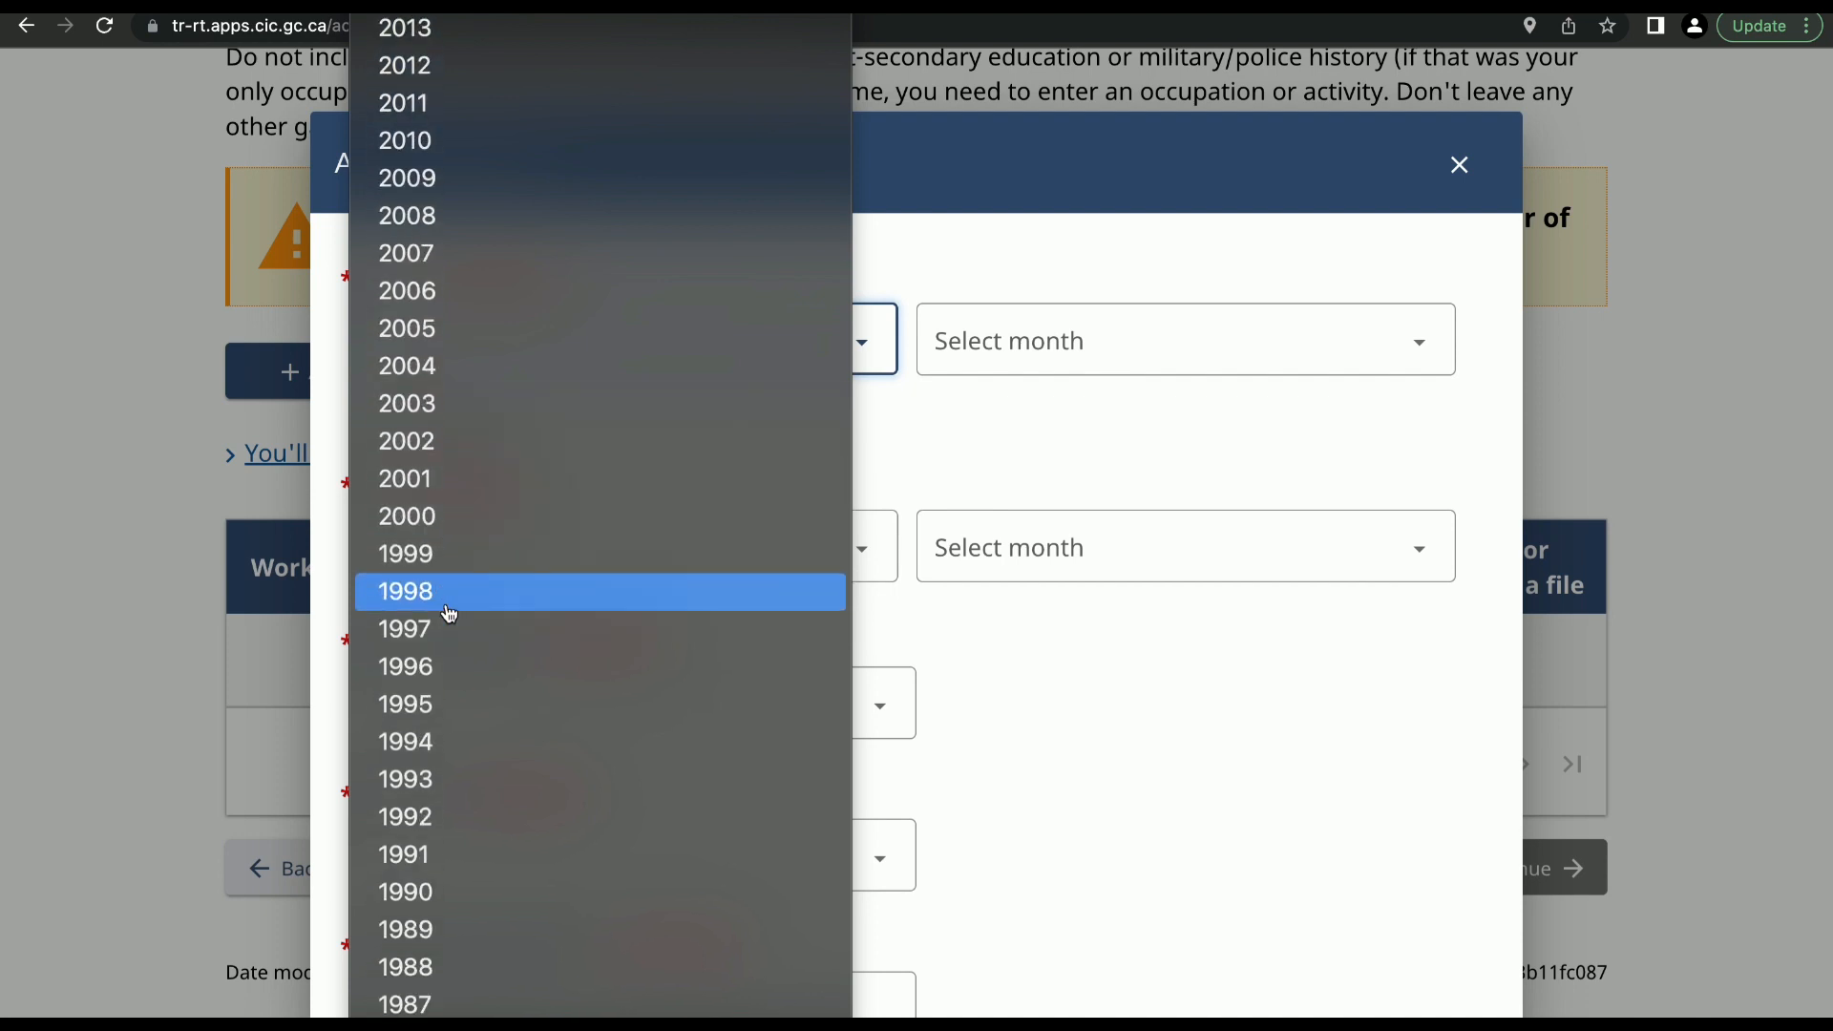
pyautogui.click(441, 516)
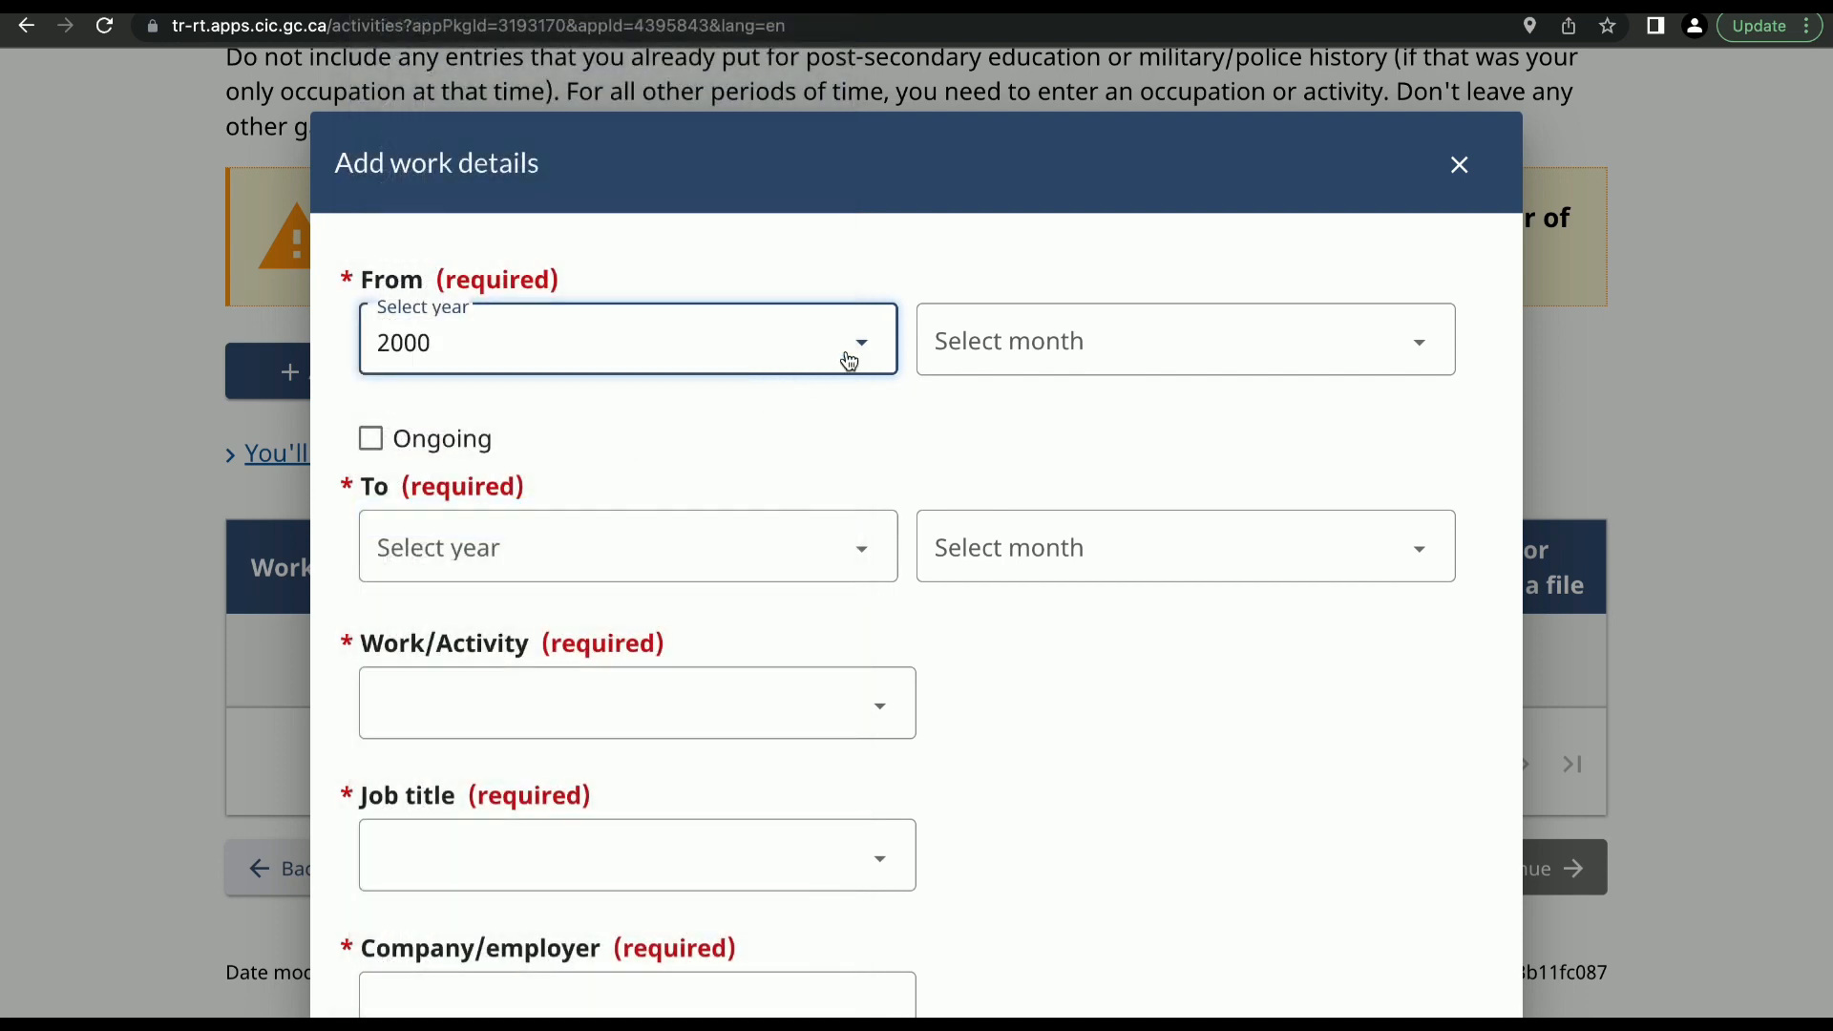
pyautogui.click(1012, 340)
pyautogui.click(993, 373)
pyautogui.click(407, 454)
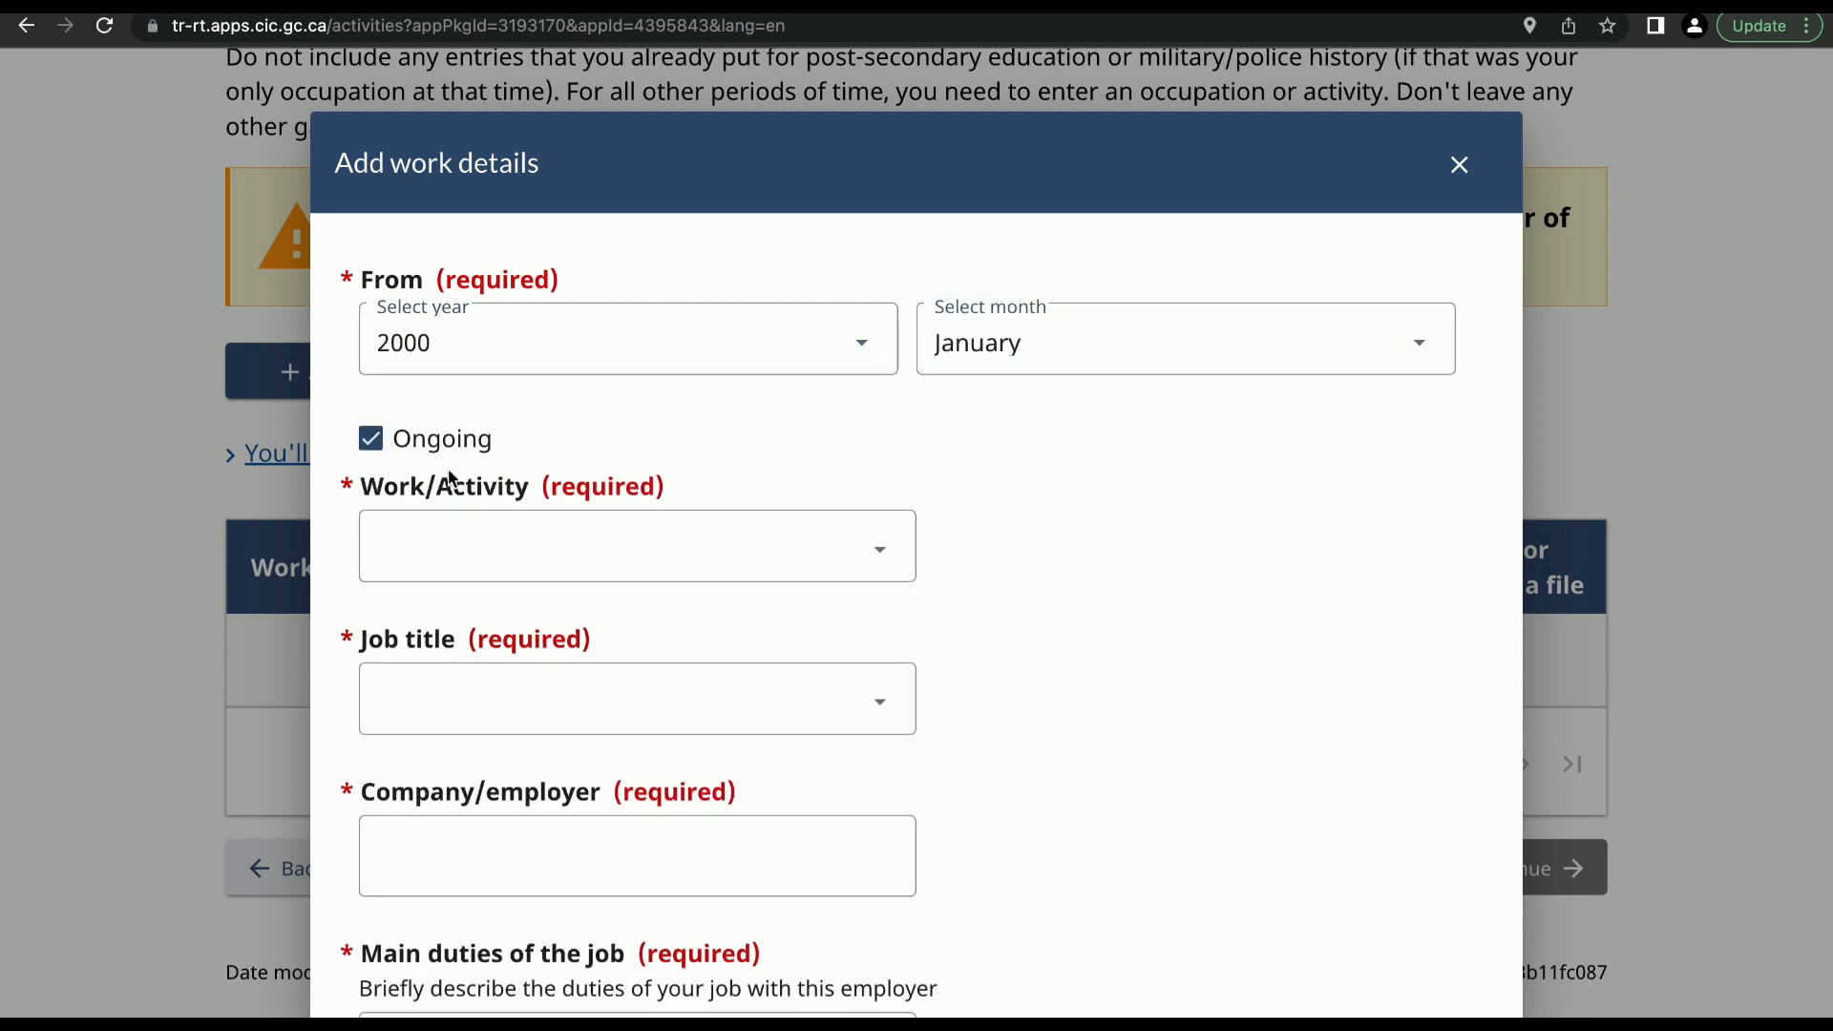
# Set the category to Business, finance and administration and the title to Architects, urban planners and land surveyors
pyautogui.click(499, 540)
pyautogui.scroll(-1, 515, 611)
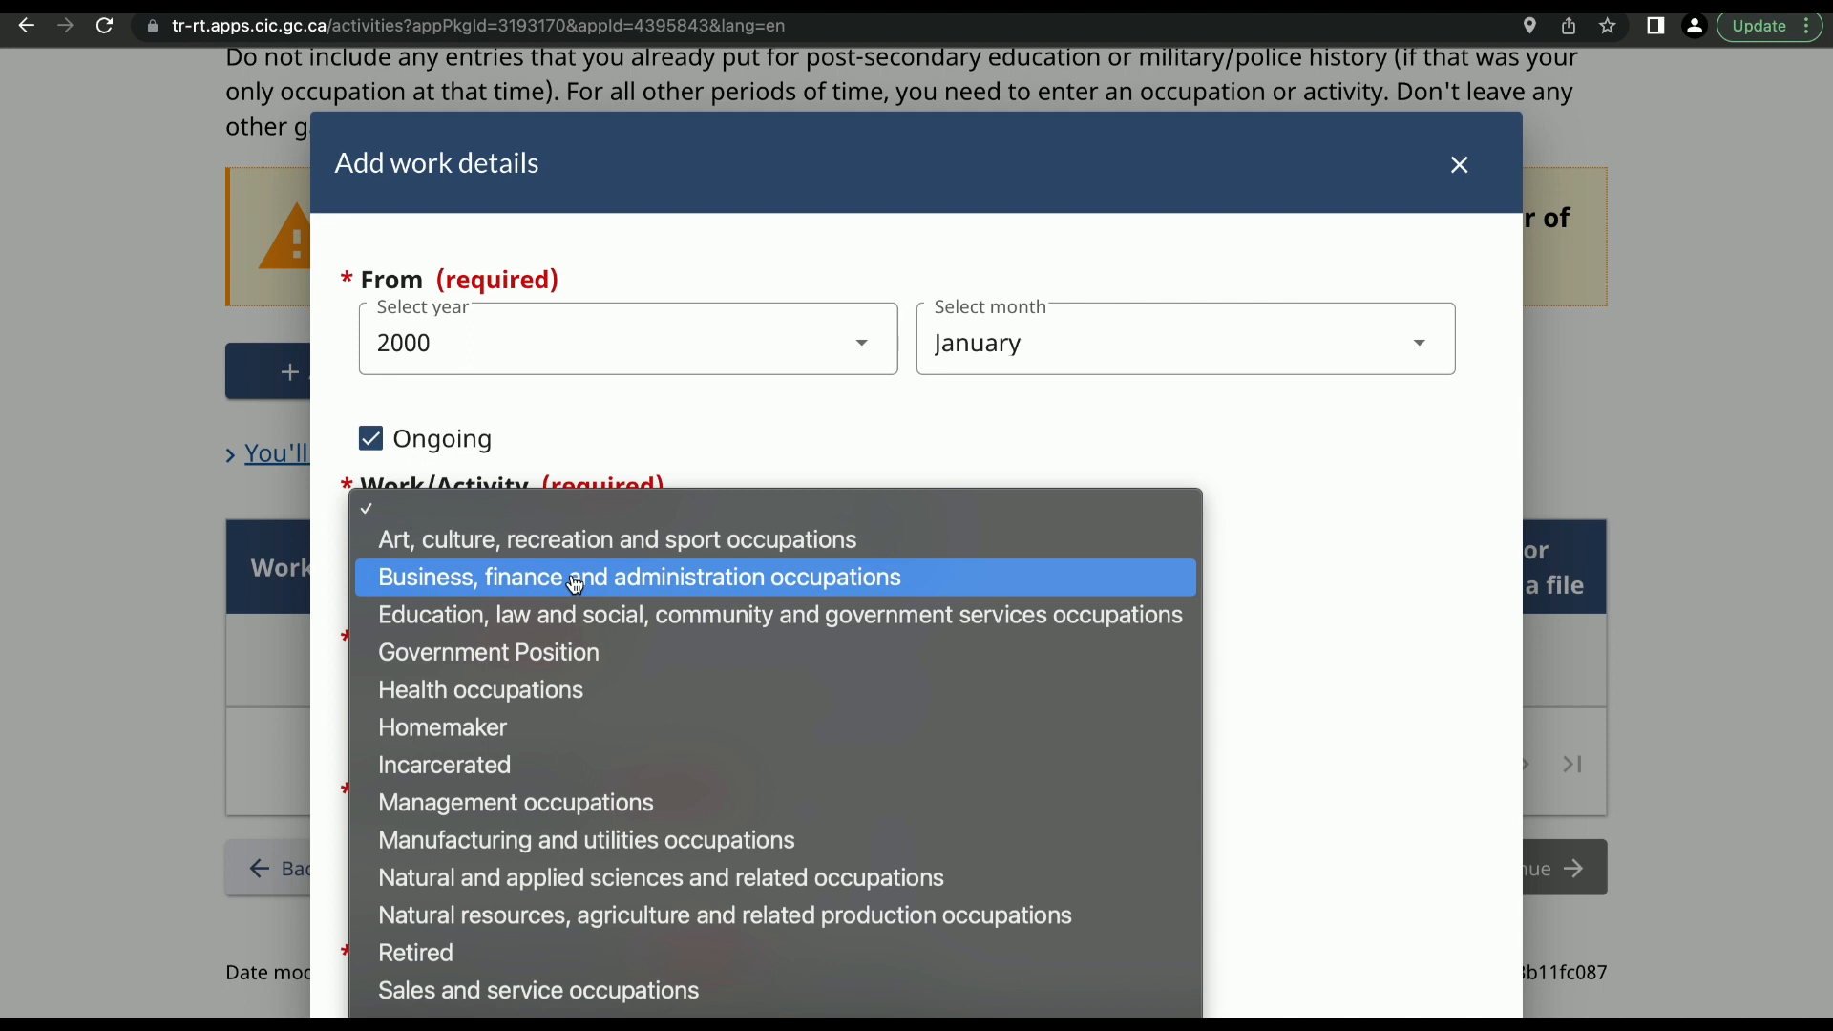
pyautogui.click(575, 586)
pyautogui.click(442, 691)
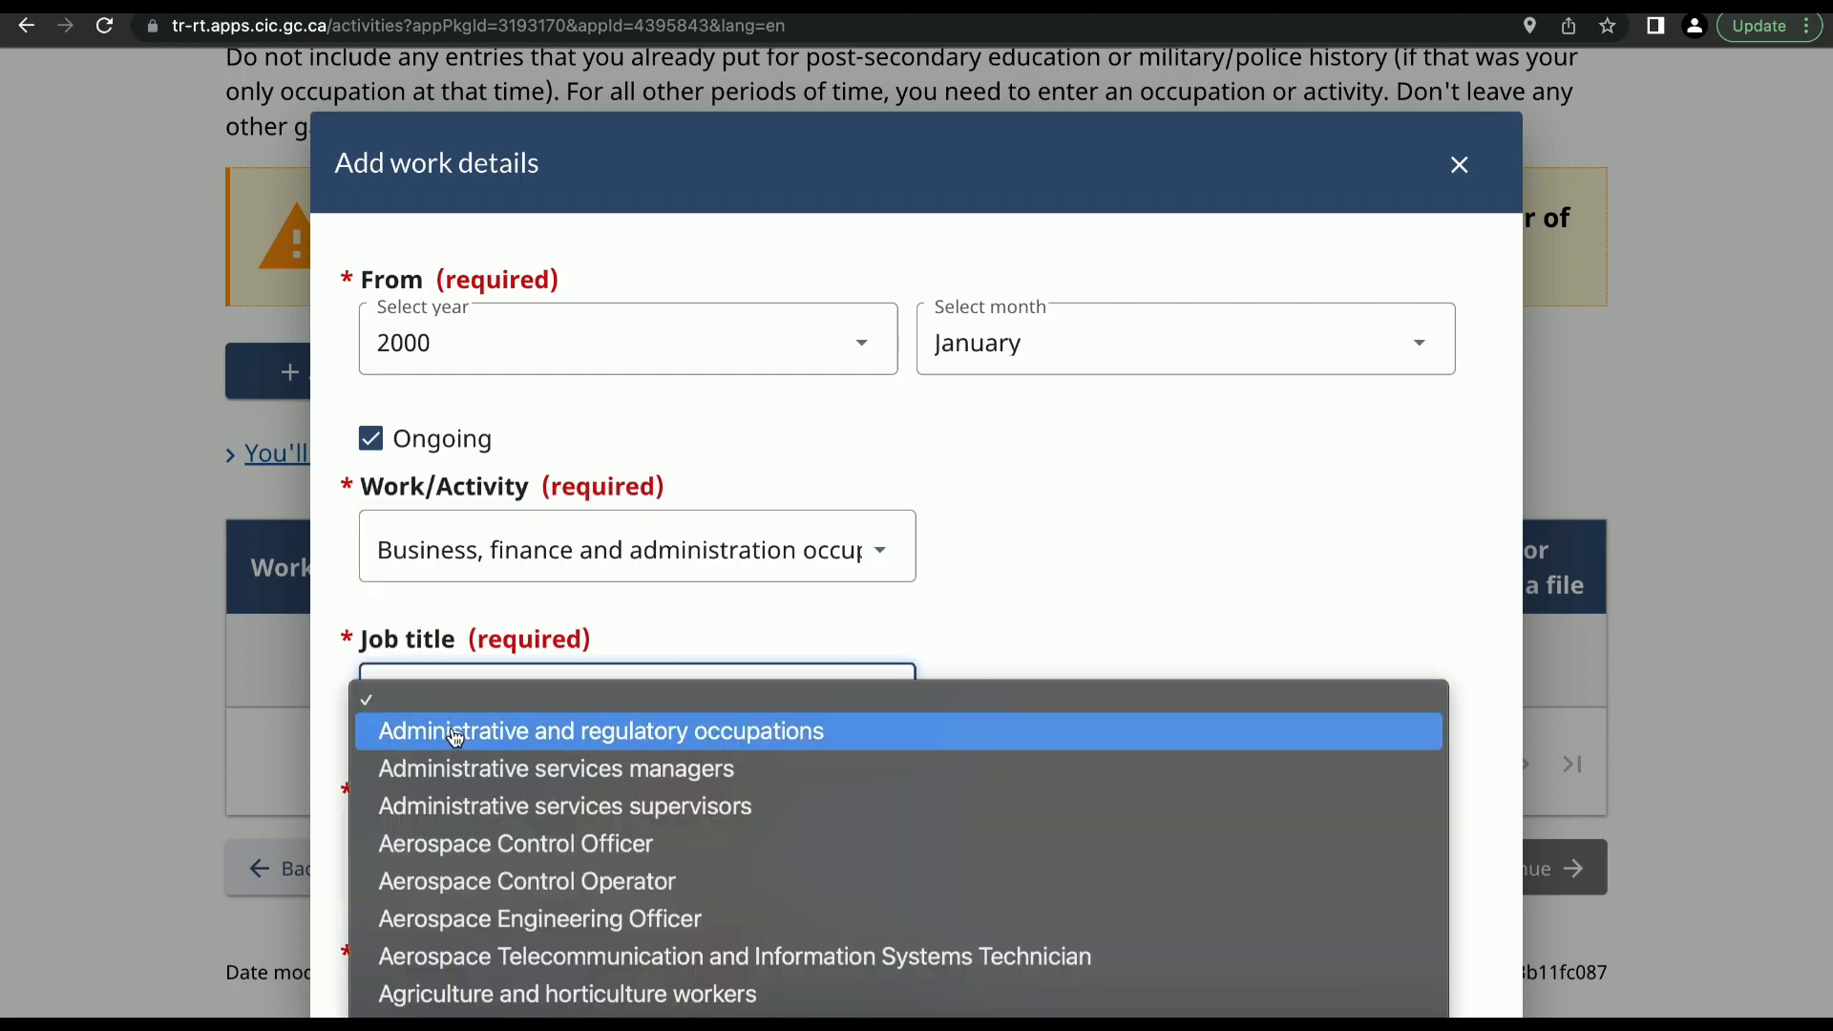
pyautogui.scroll(-20, 450, 719)
pyautogui.scroll(-20, 458, 751)
pyautogui.scroll(2, 457, 750)
pyautogui.scroll(20, 458, 751)
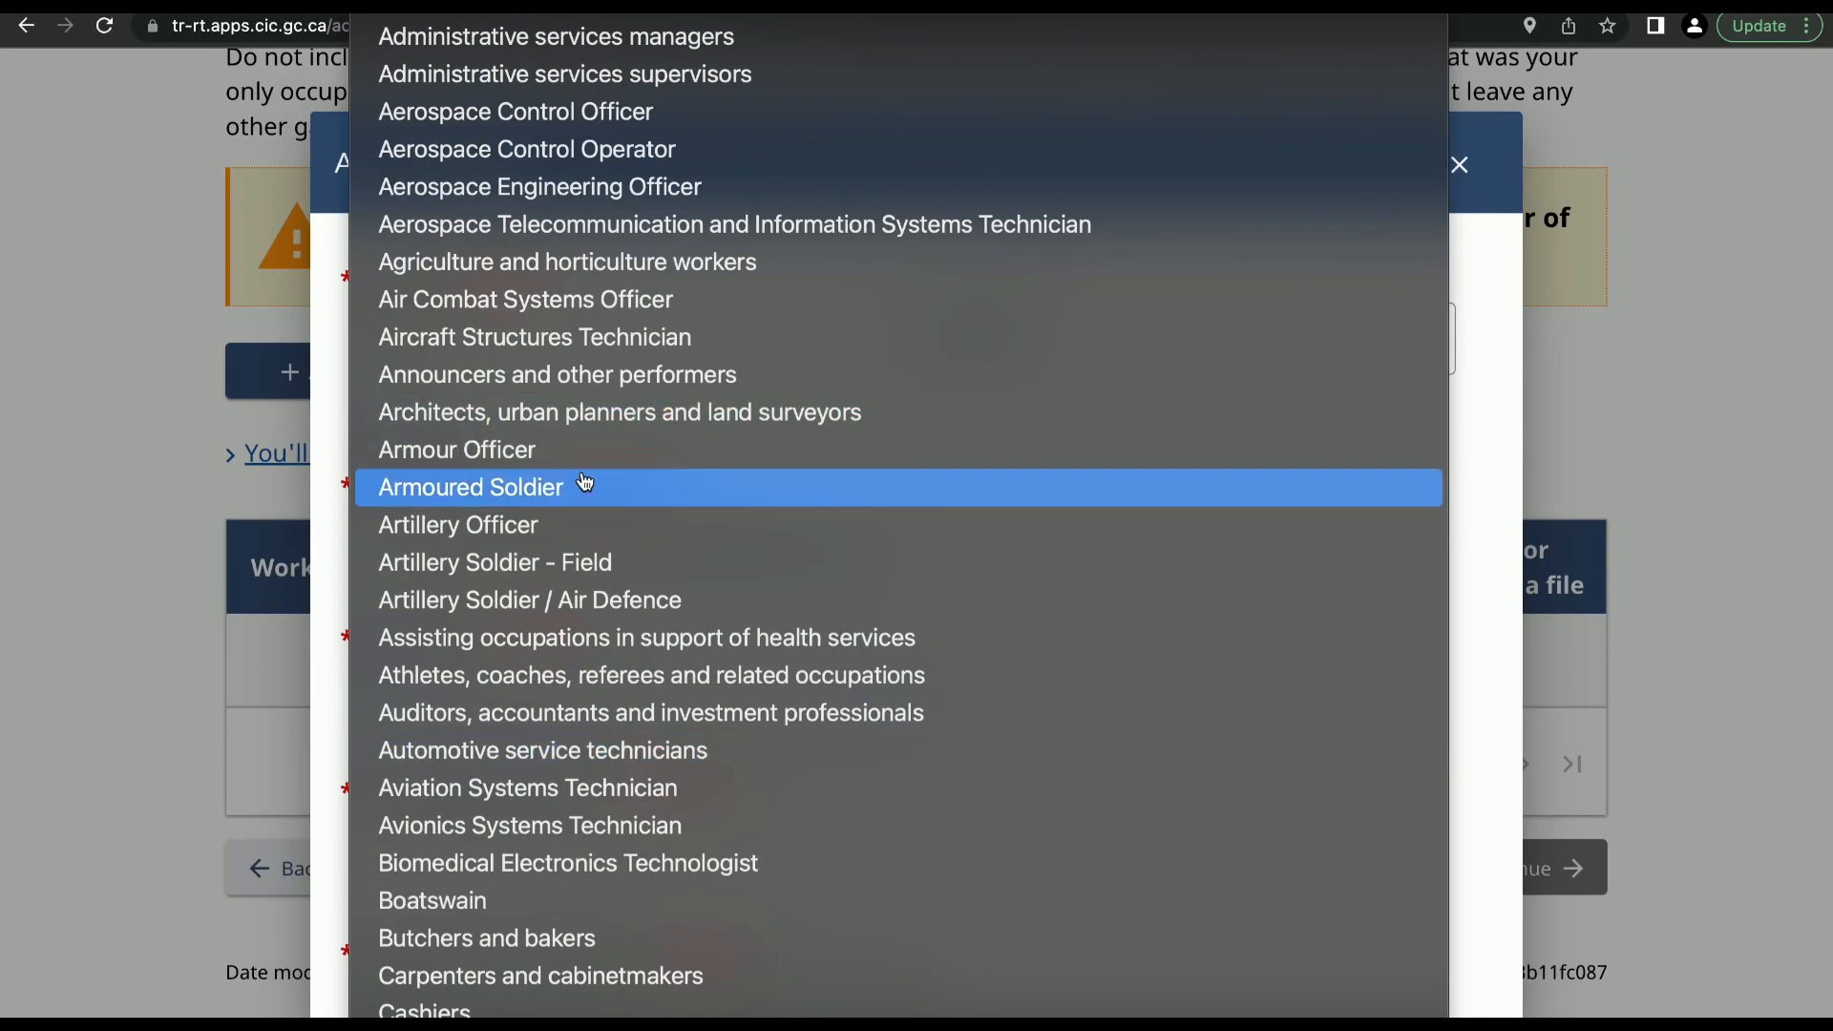
pyautogui.scroll(-4, 586, 482)
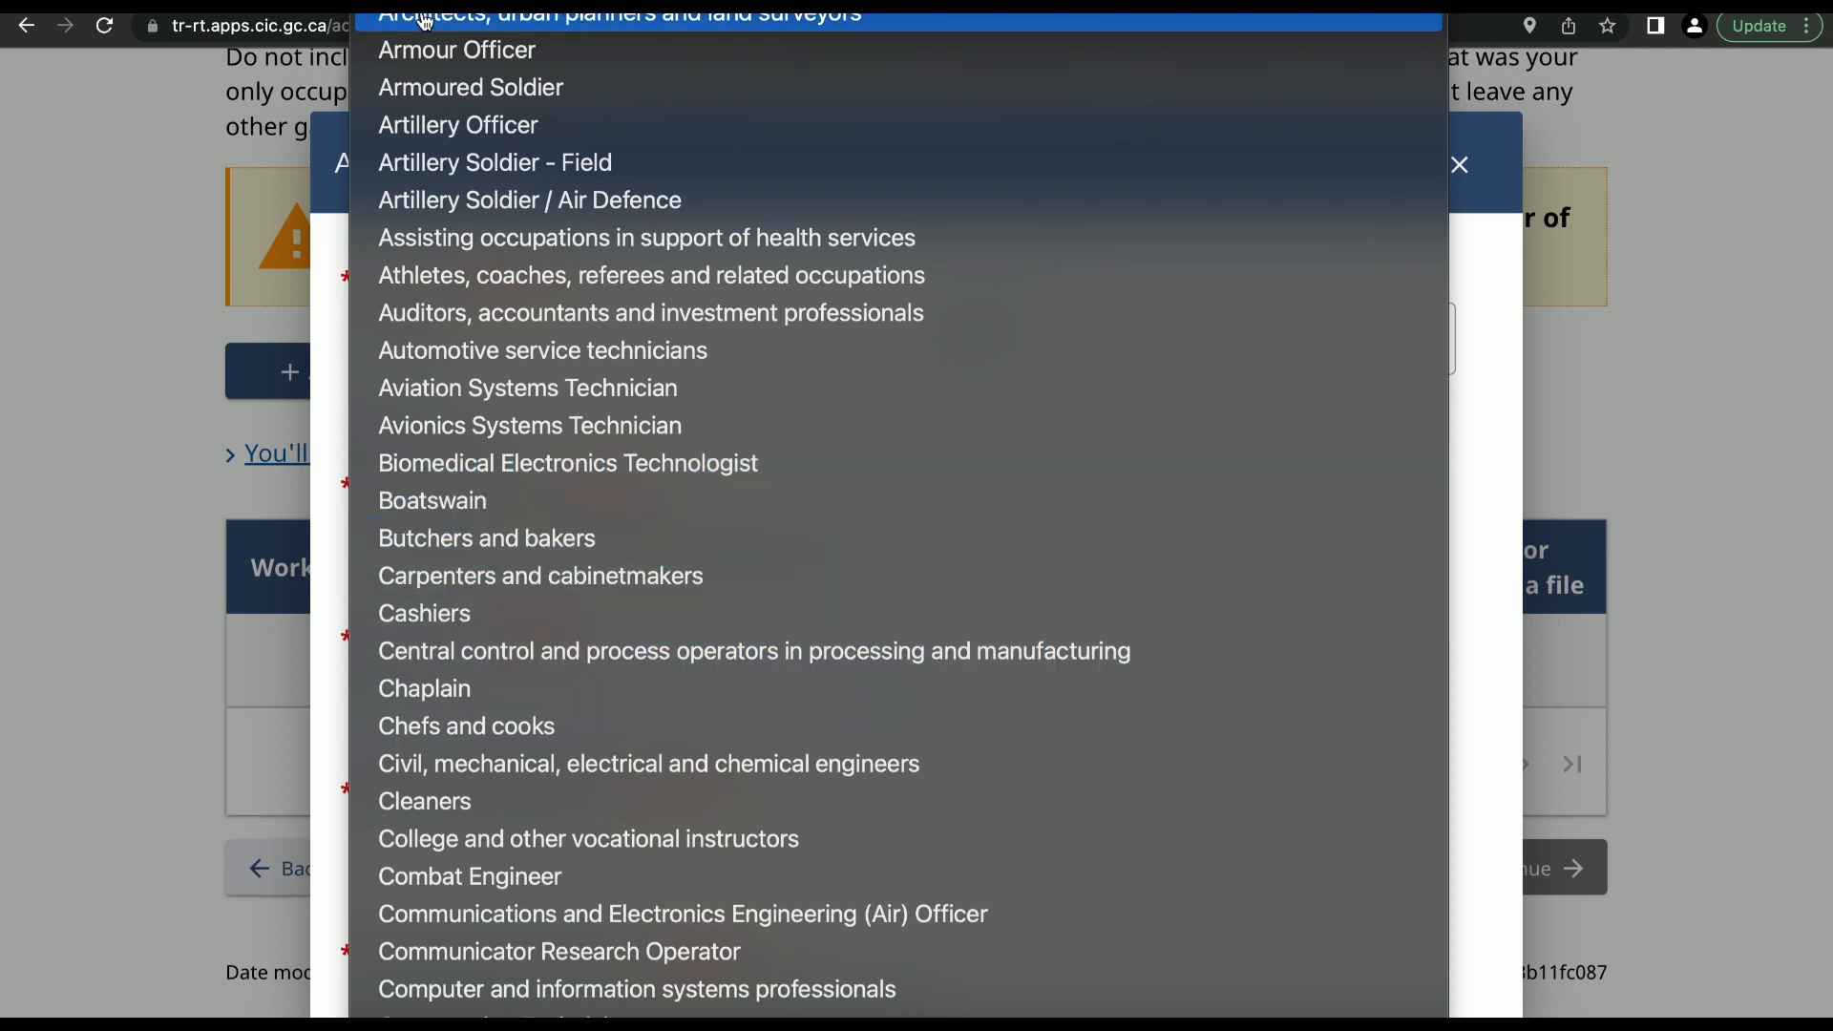
pyautogui.click(577, 23)
# Enter 'The Random Explorer' as the employer name
pyautogui.scroll(-3, 484, 822)
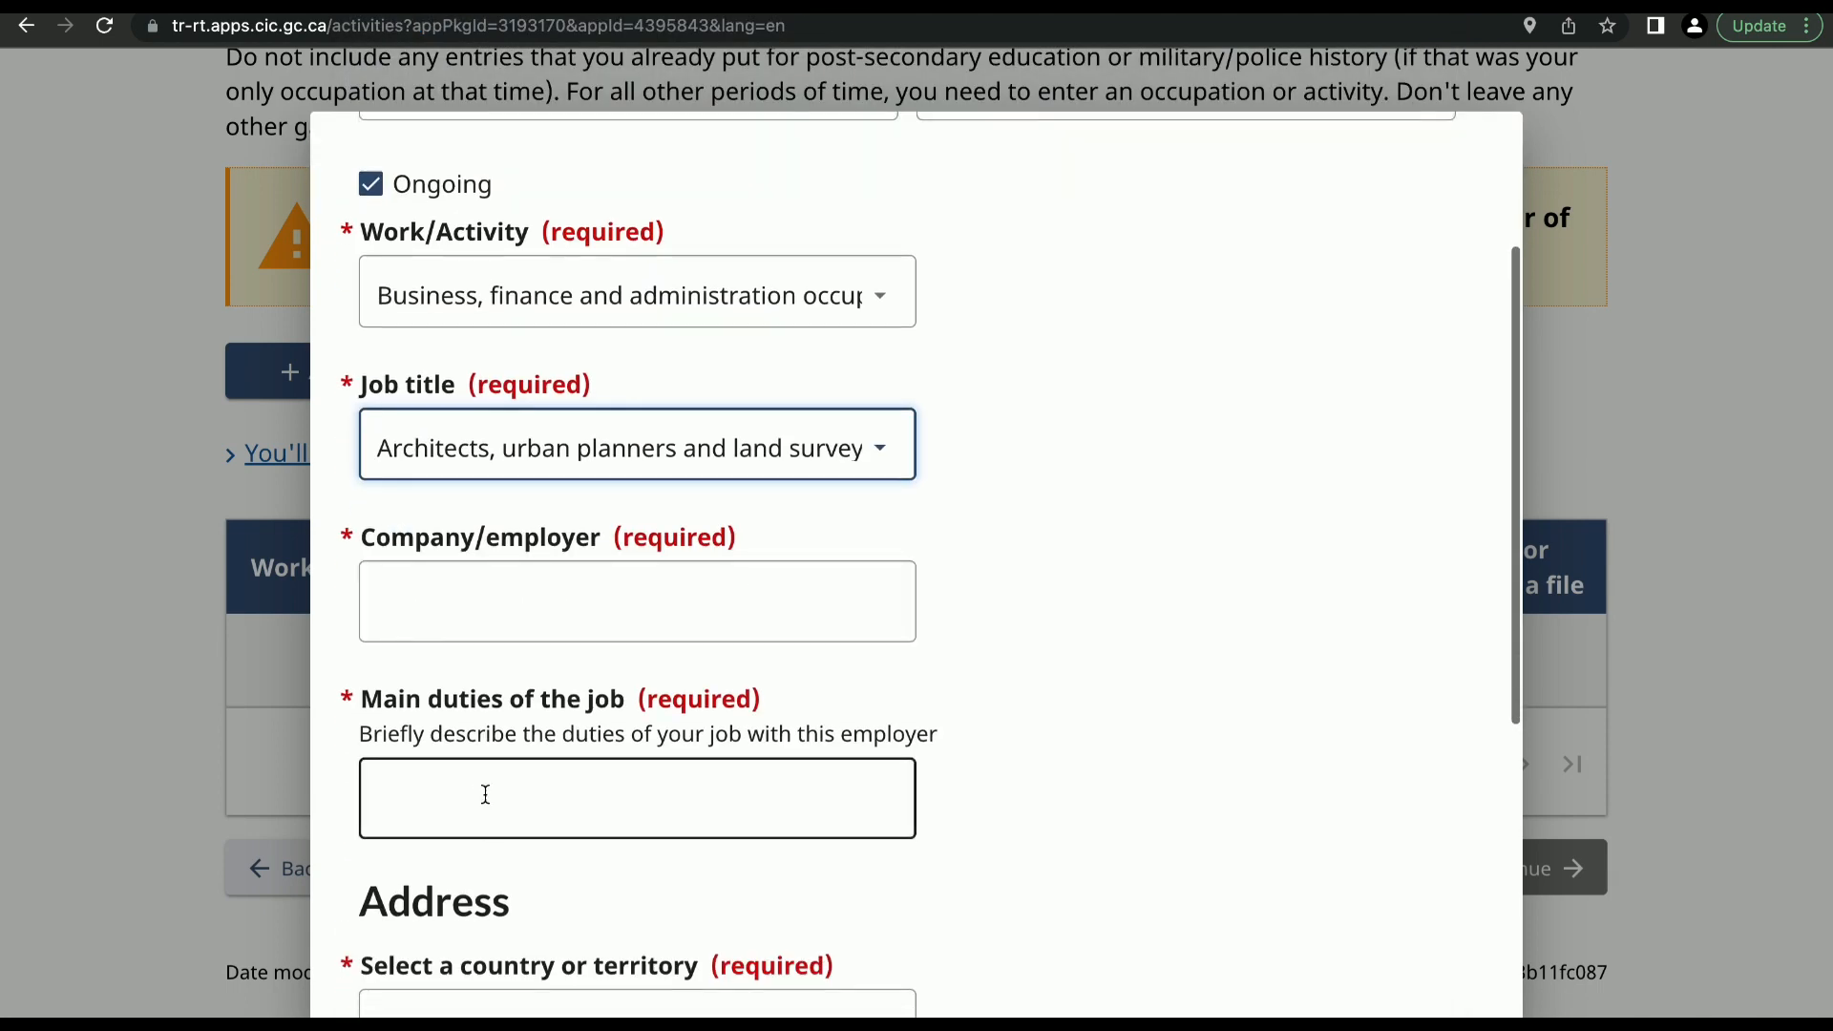
pyautogui.click(481, 600)
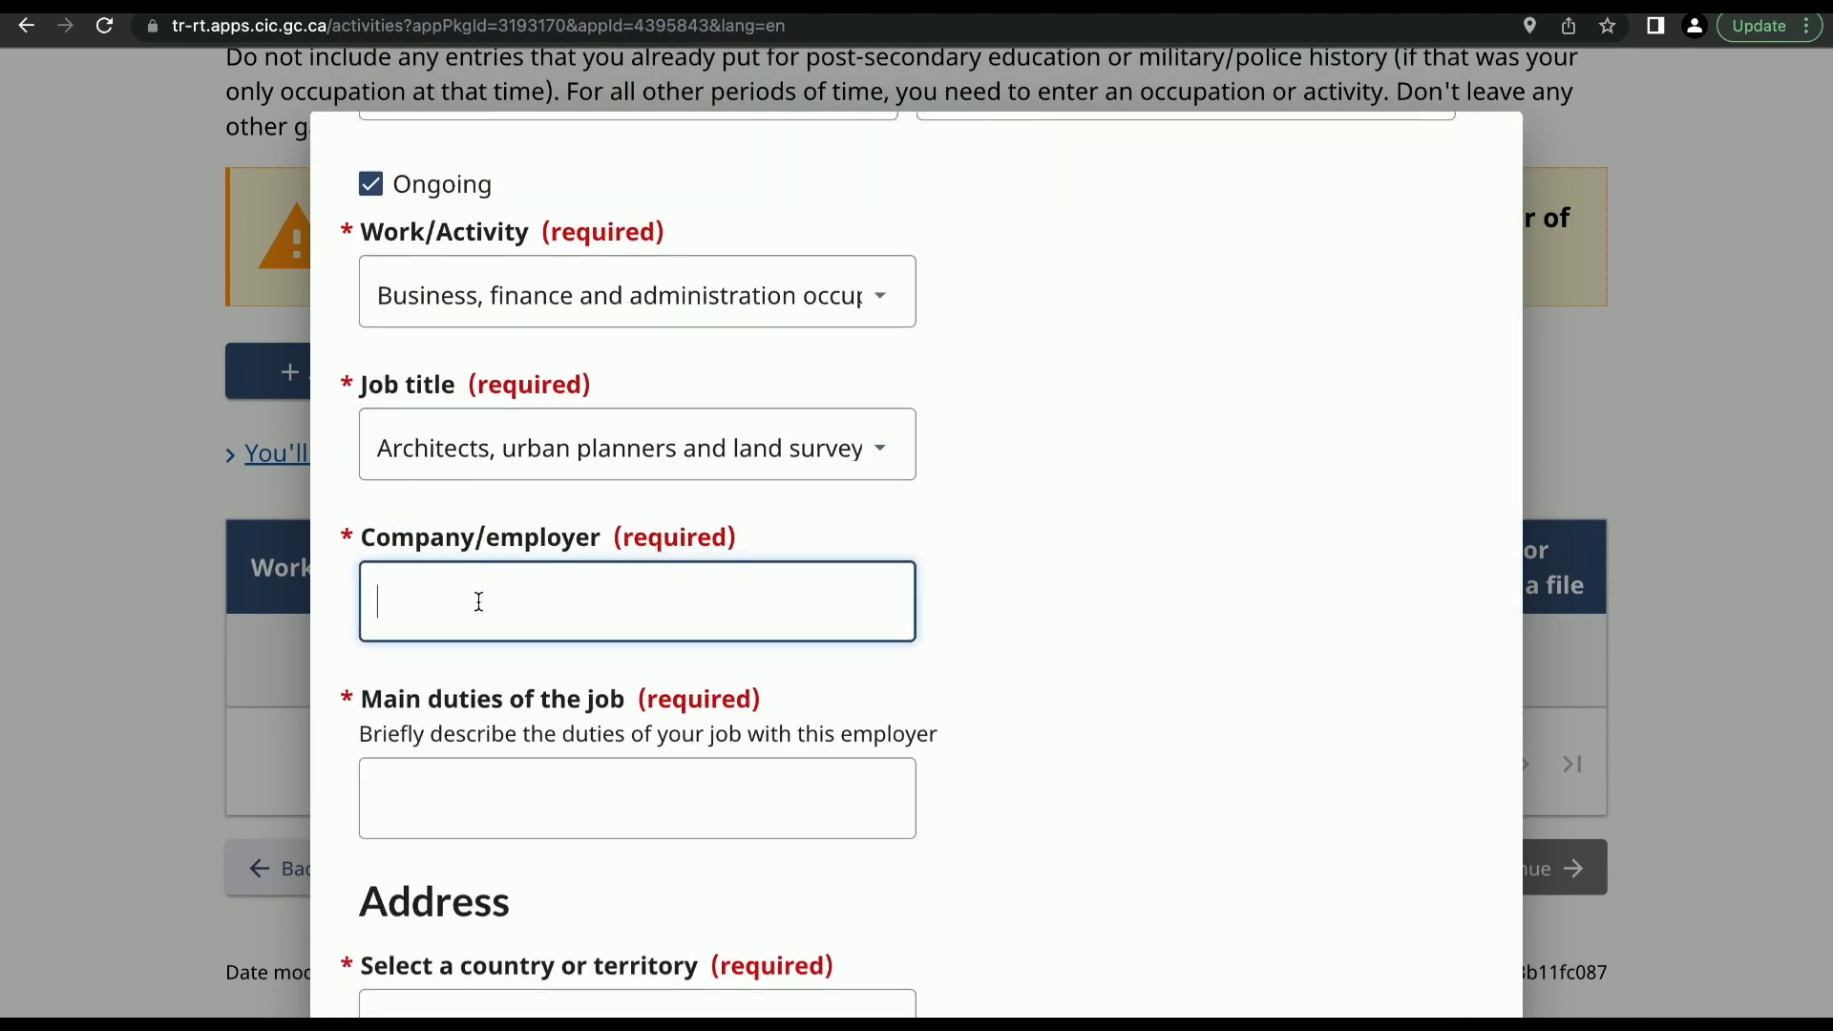
pyautogui.write('The Random Explorer')
pyautogui.press('Tab')
pyautogui.click(535, 345)
pyautogui.click(403, 437)
# Describe the duties as 'Interior designer from past 20 years specialized in houses and offices.'
pyautogui.click(449, 597)
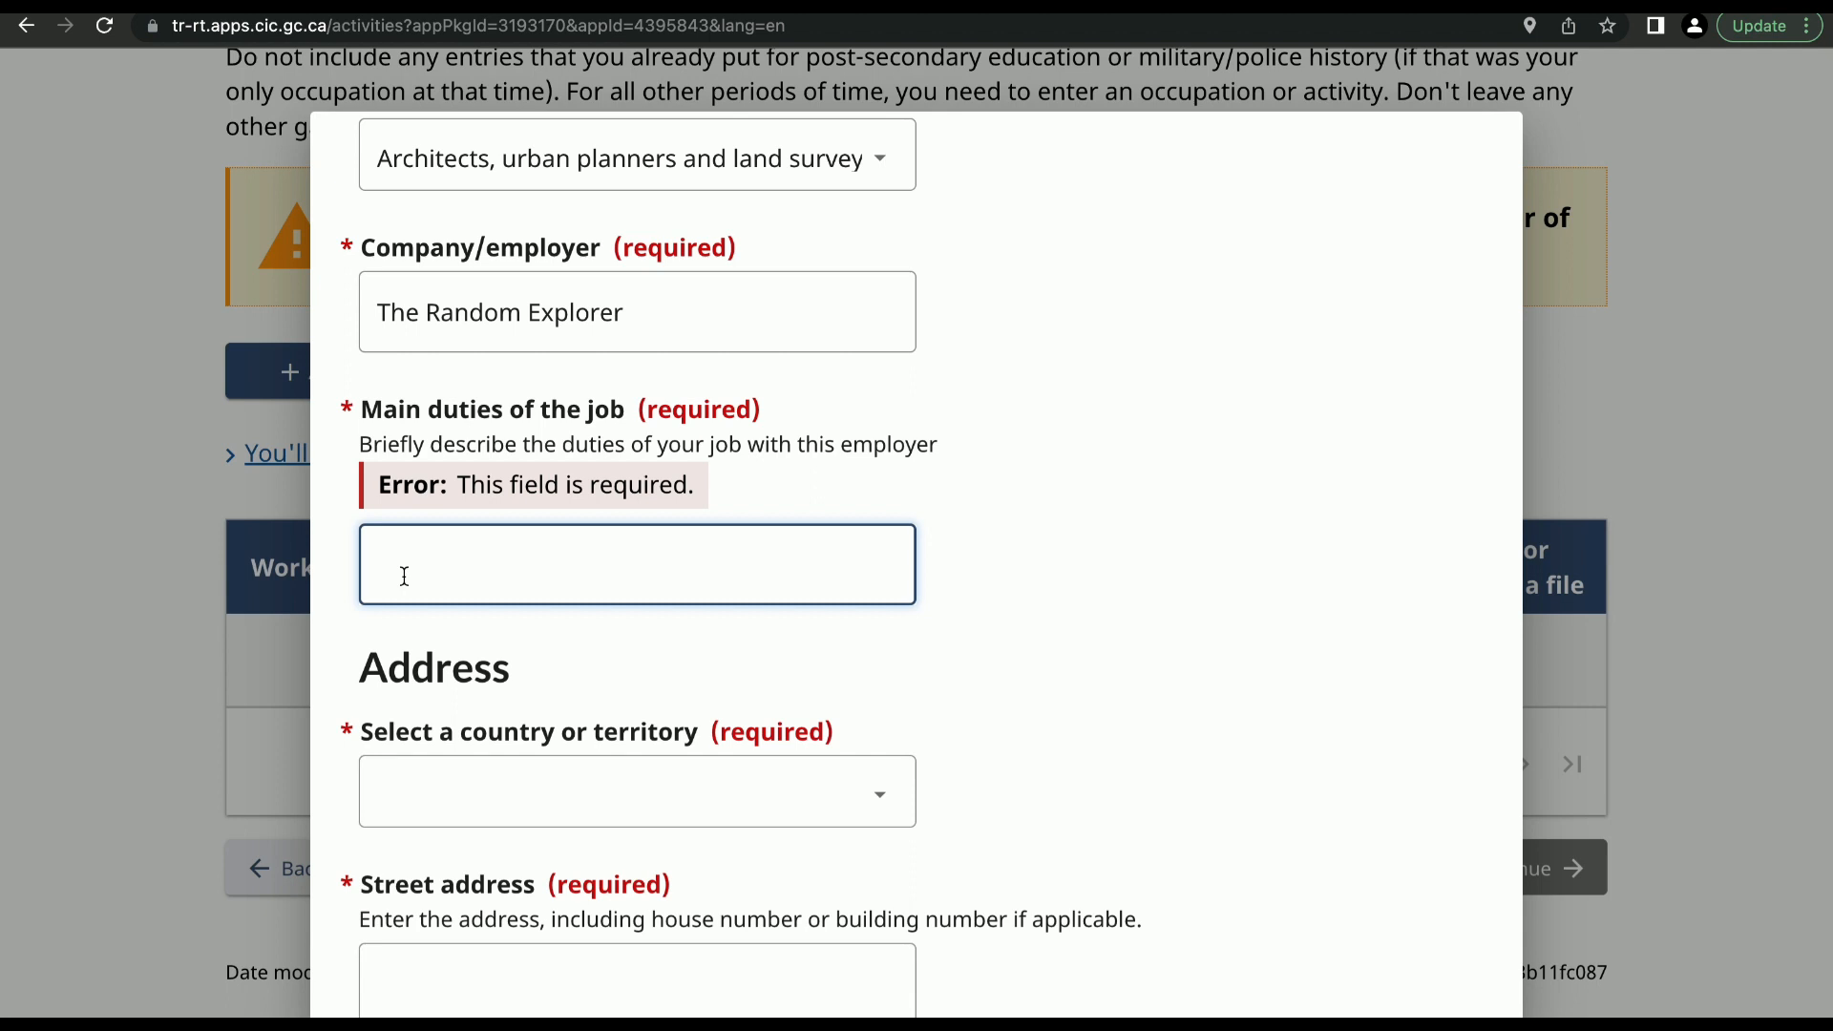
pyautogui.write('Interior designer from ')
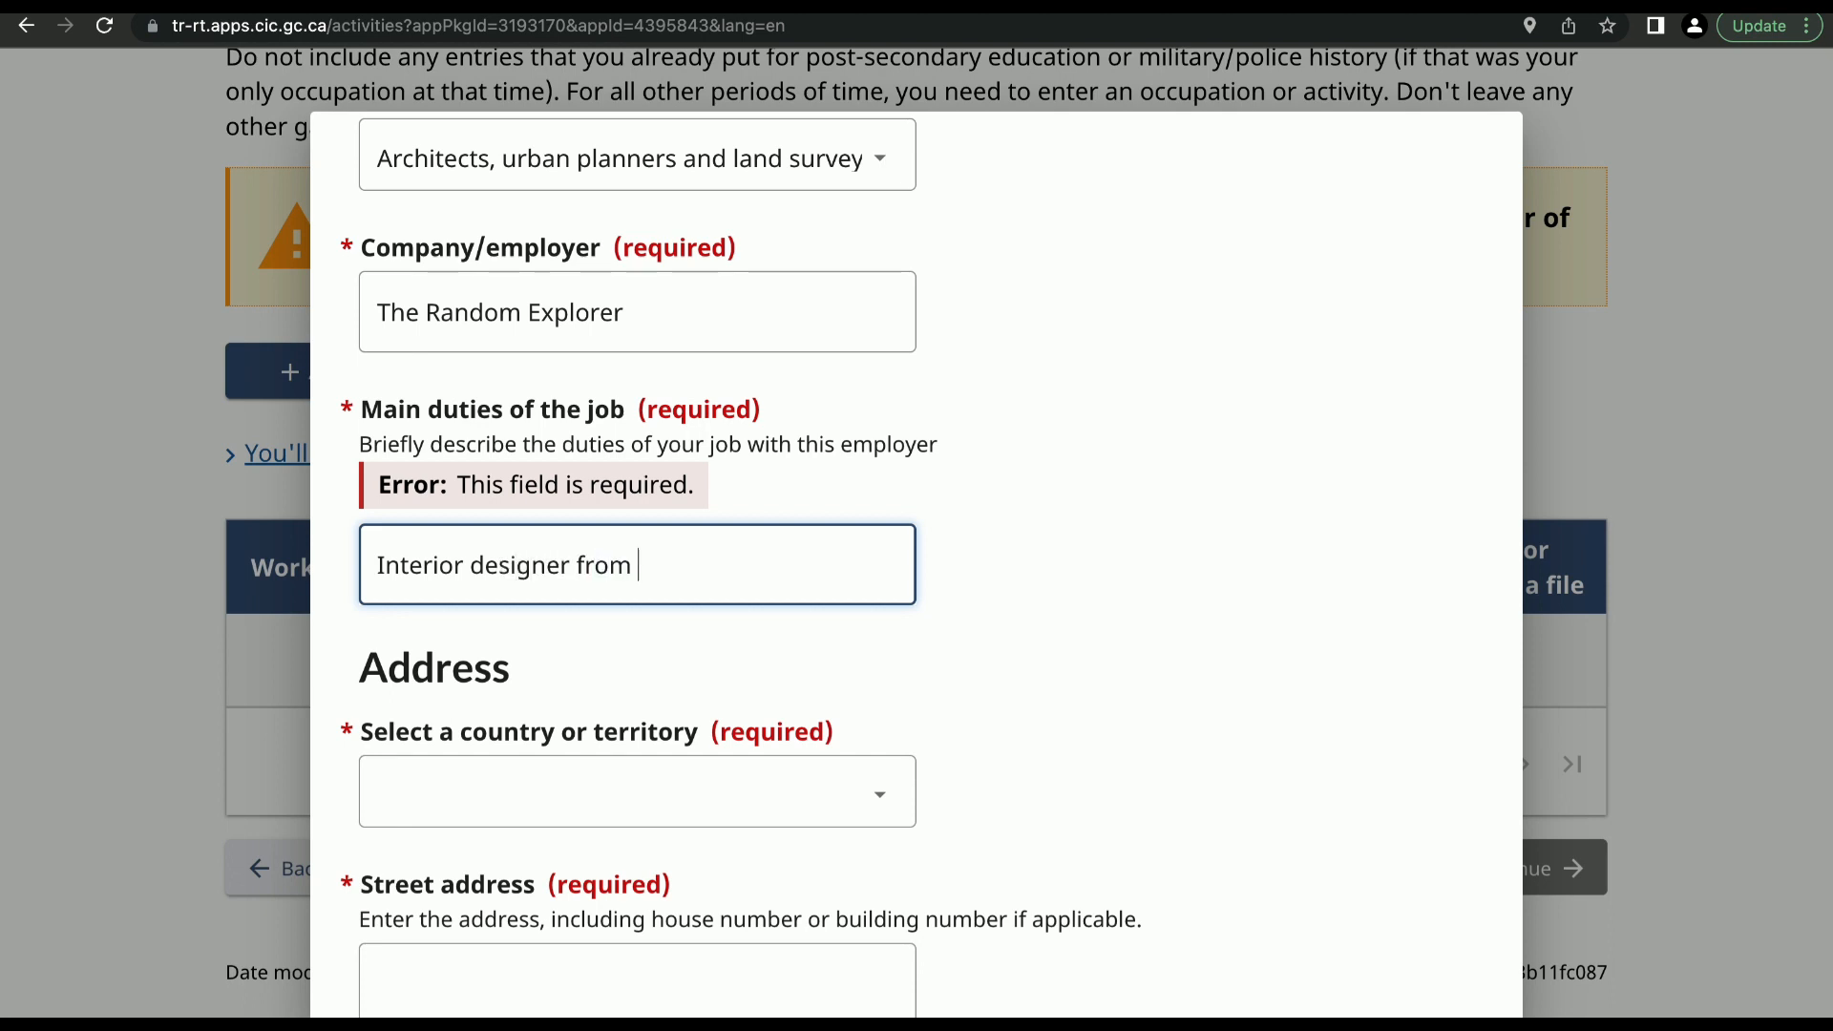
pyautogui.write('past 20 year')
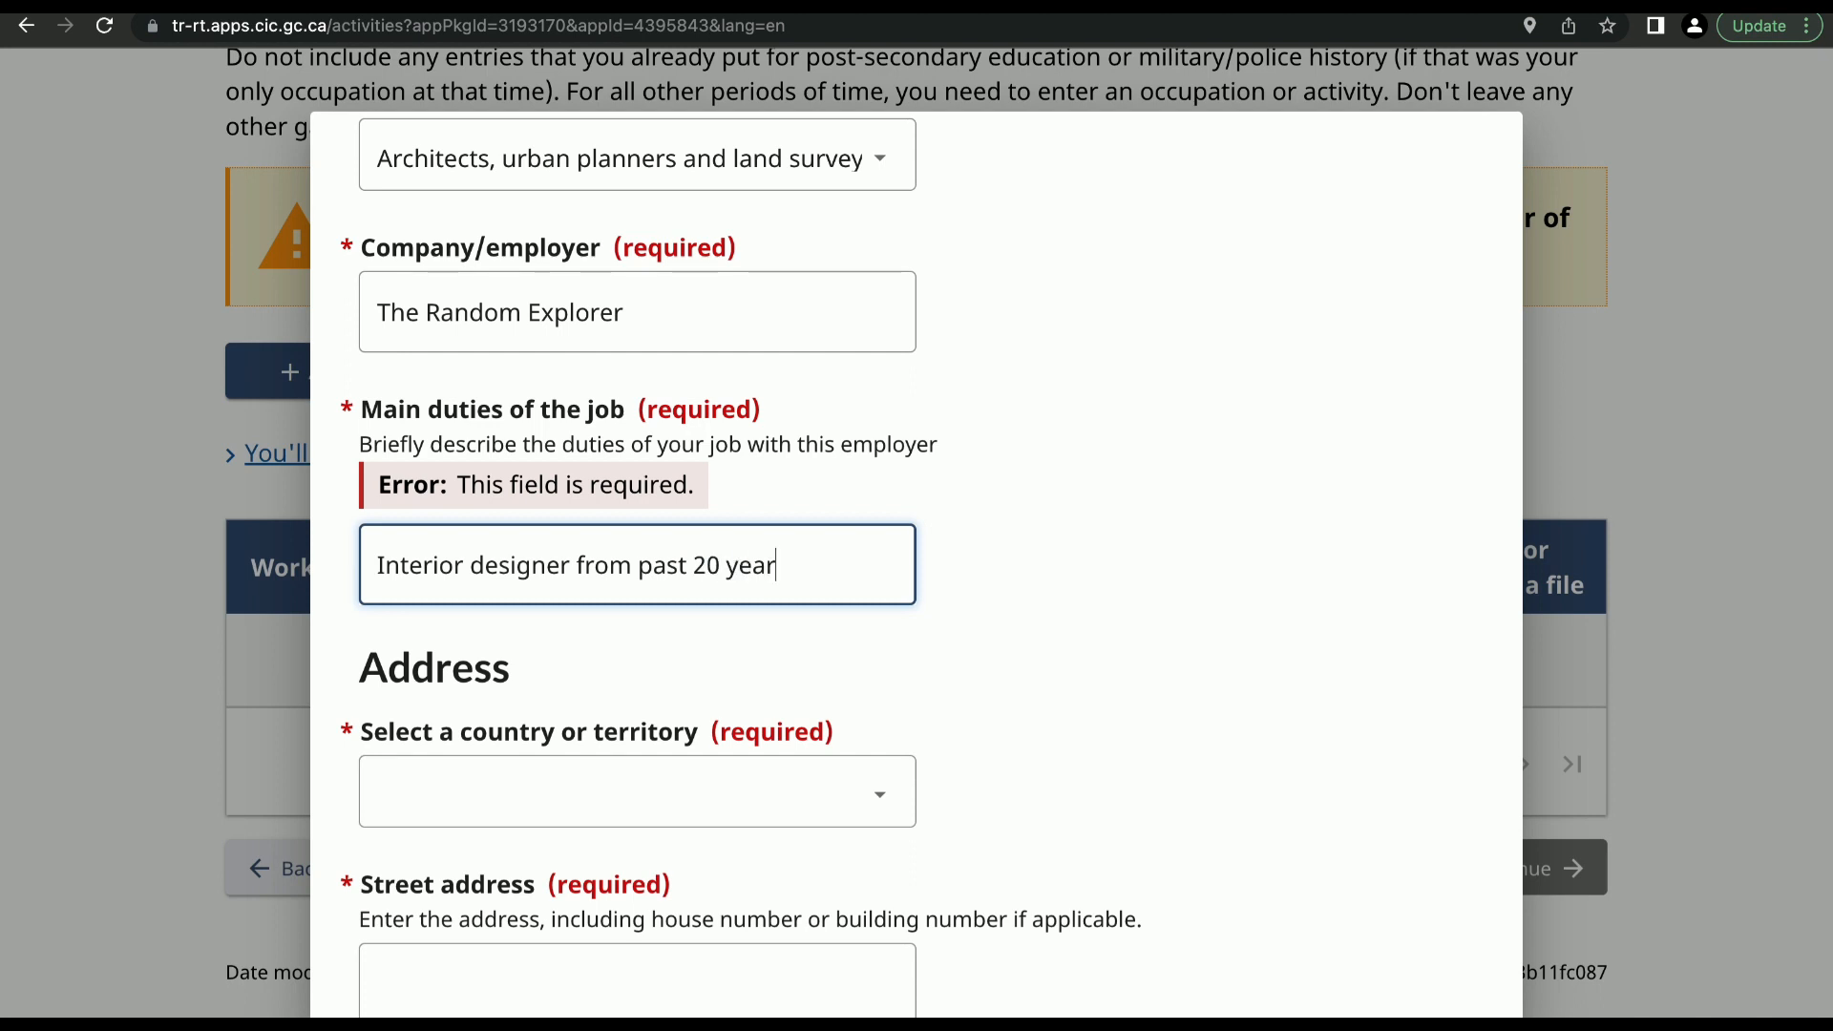
pyautogui.write('s specialized in house,')
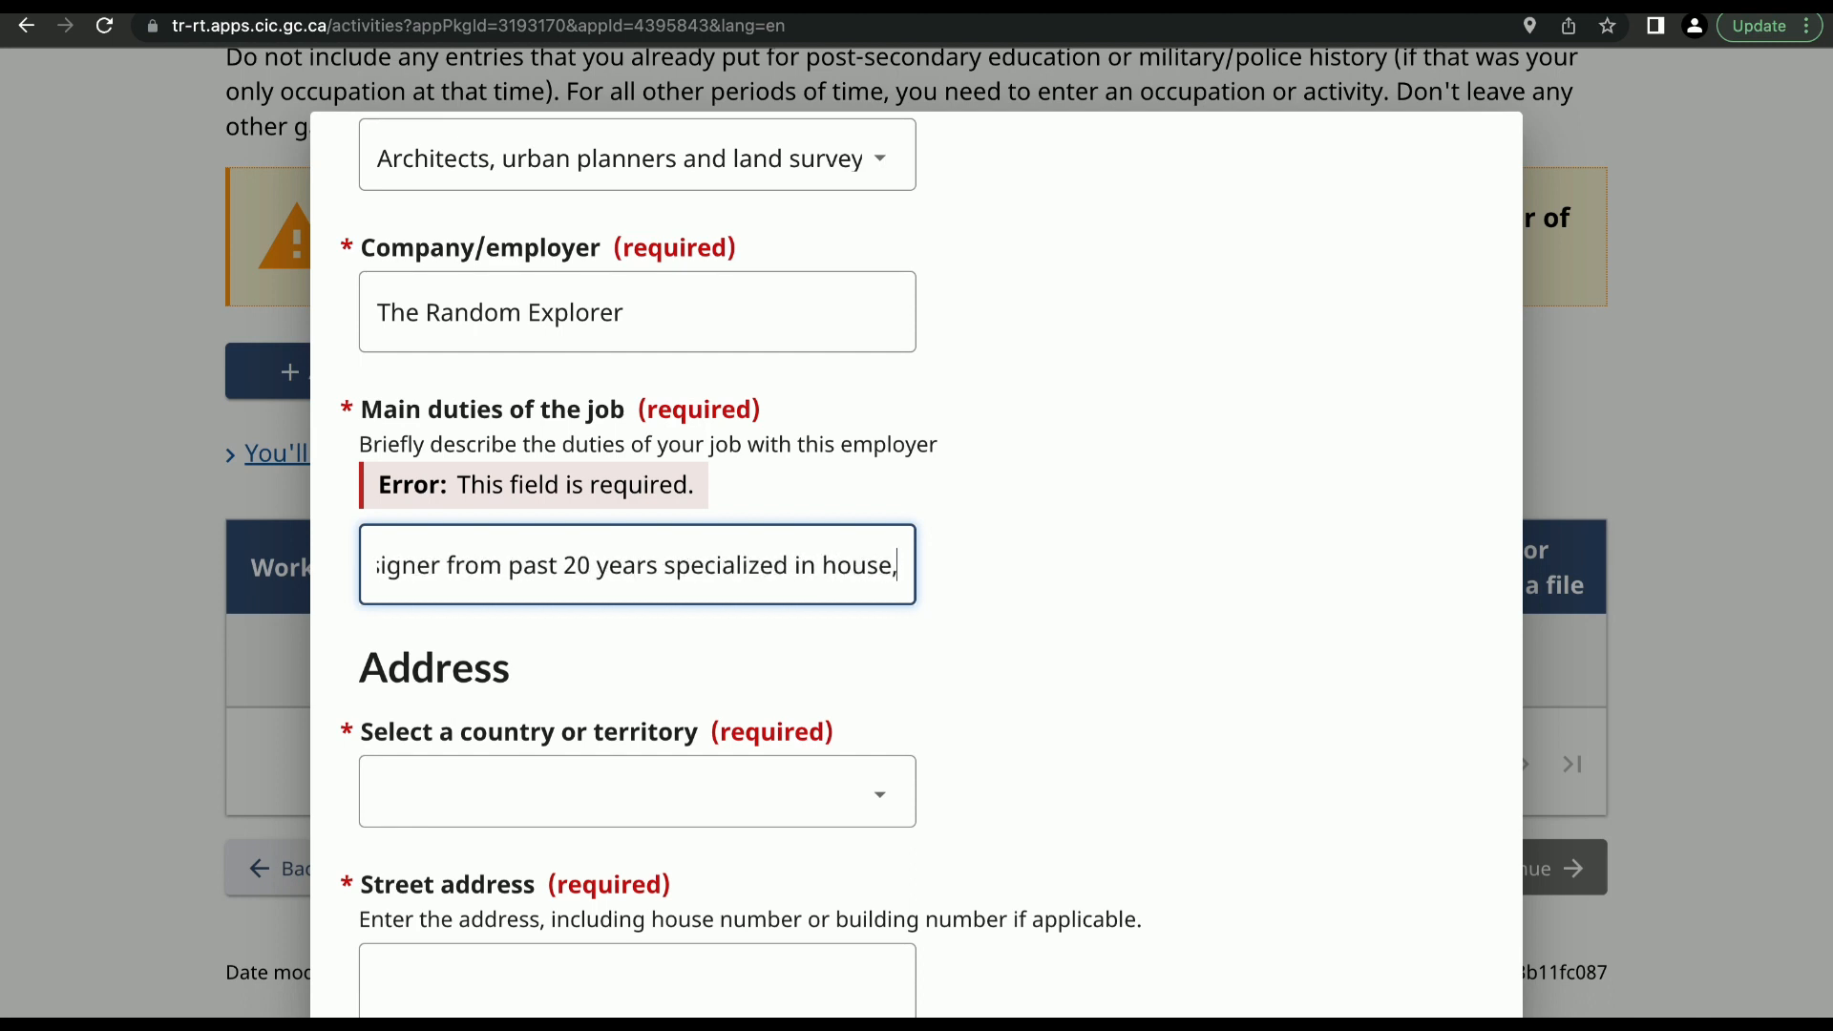
pyautogui.press('BackSpace')
pyautogui.write('s')
pyautogui.write(' an')
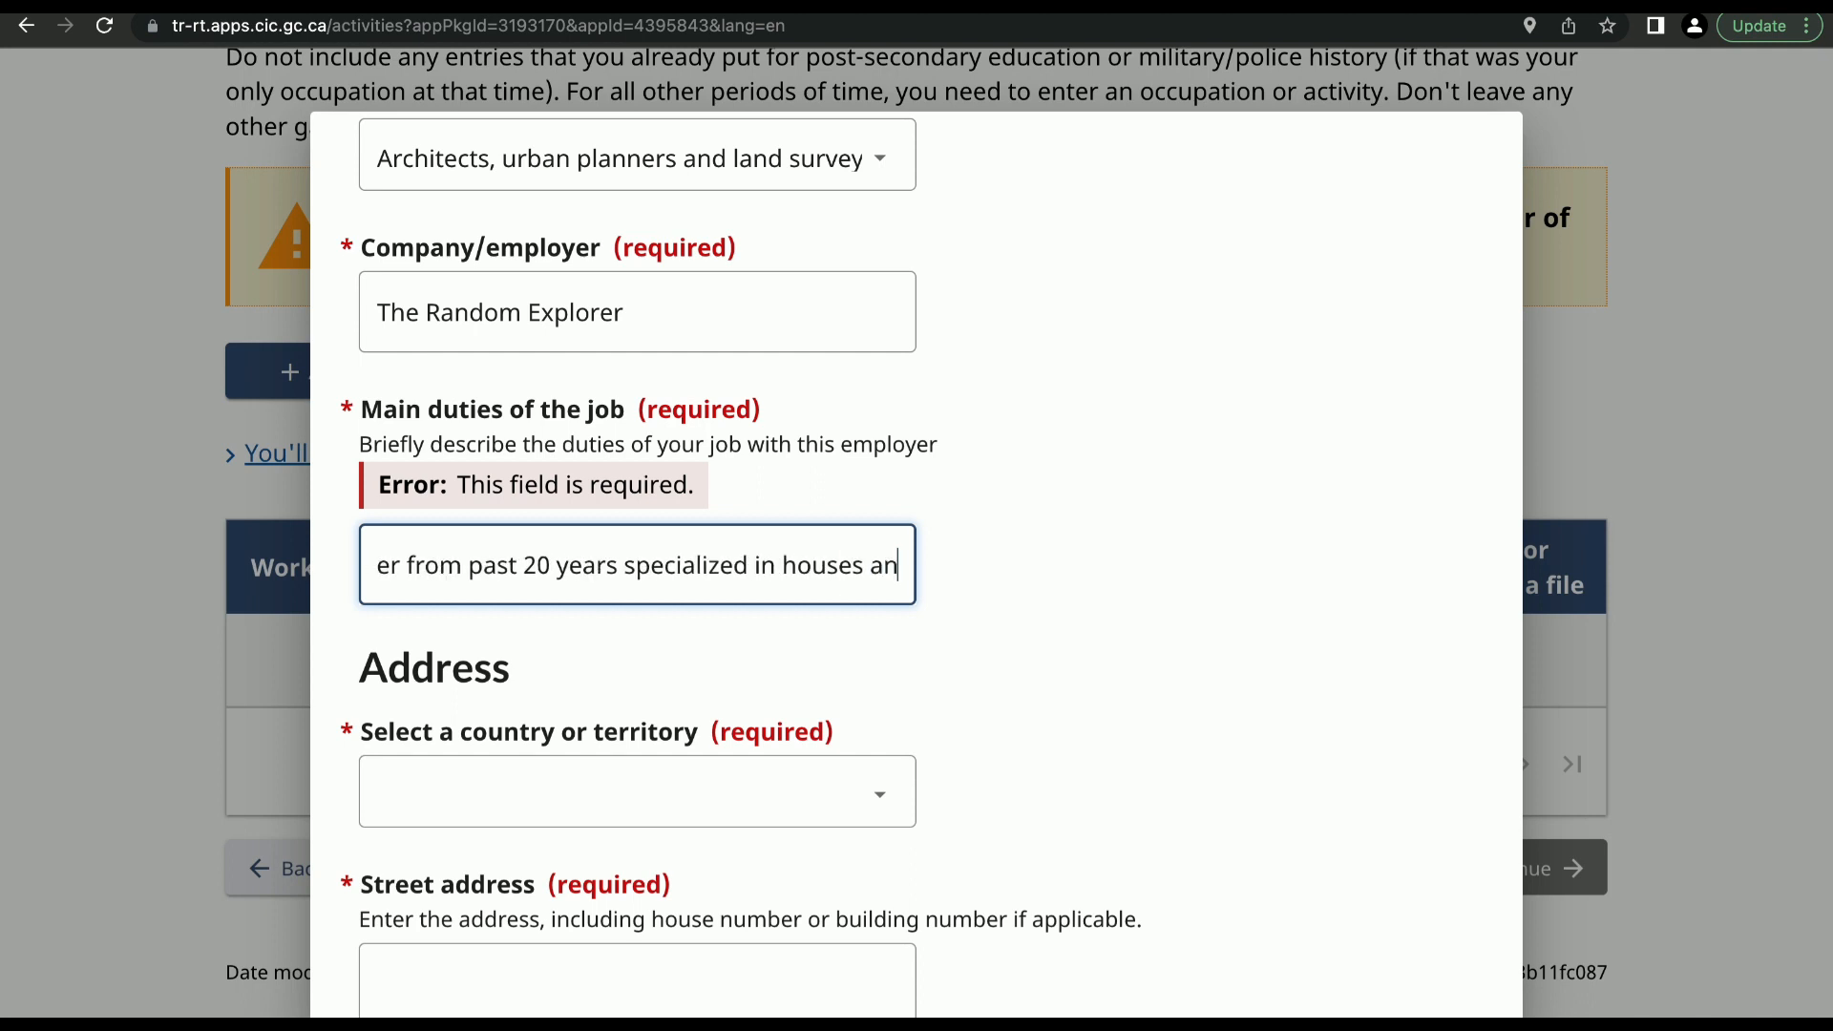
pyautogui.write('d offices.')
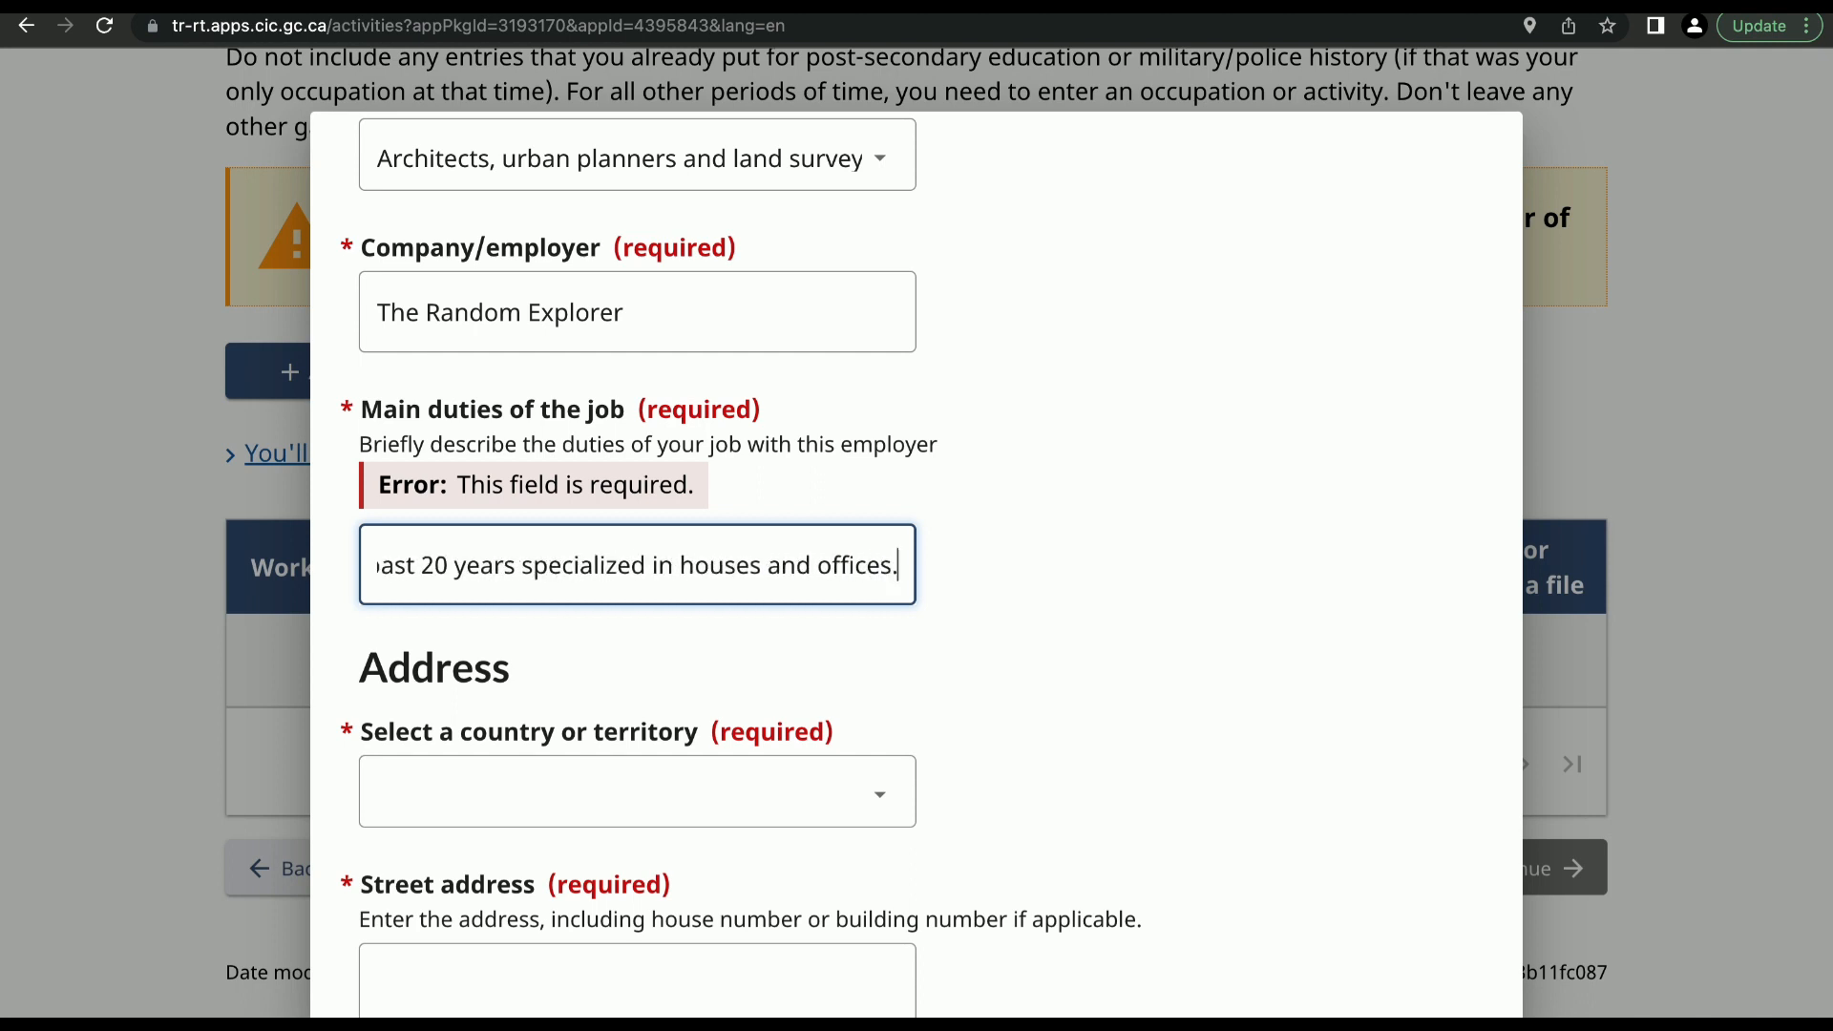
# Give the employer address as Link Road, Mumbai, India and save the entry
pyautogui.scroll(-2, 459, 812)
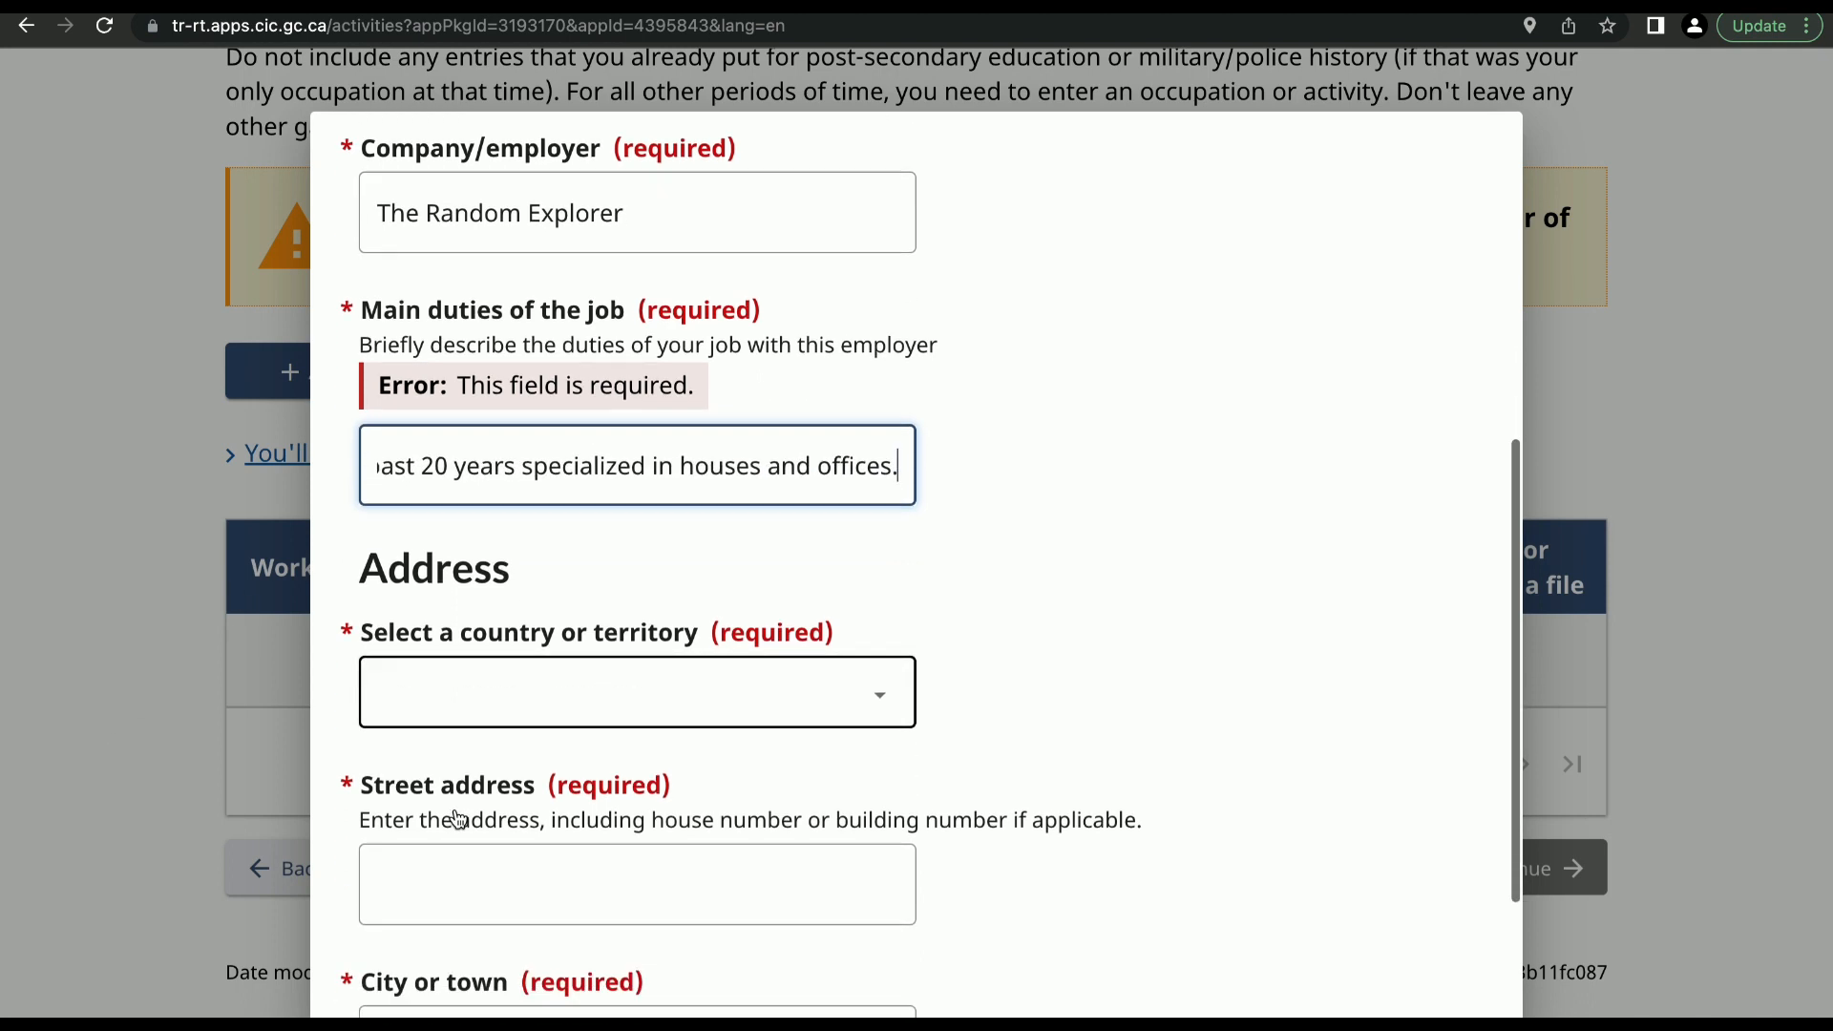
pyautogui.scroll(-2, 459, 819)
pyautogui.scroll(-2, 458, 818)
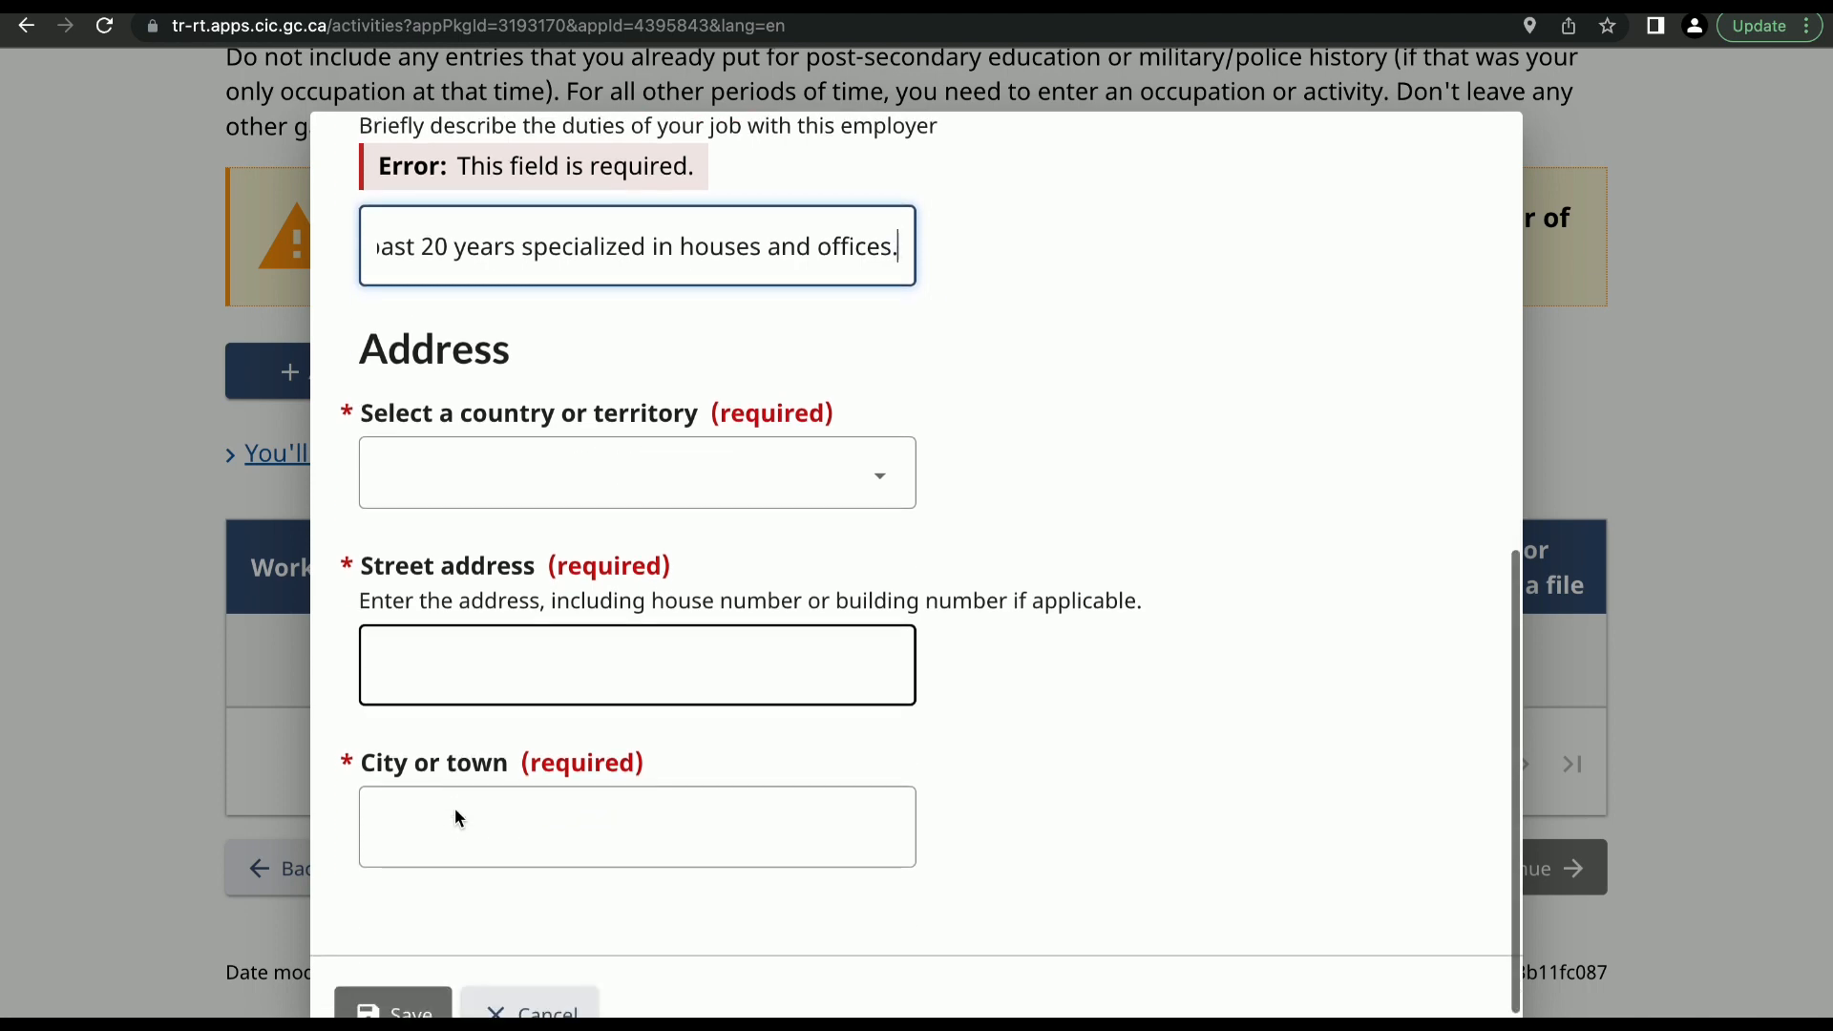
pyautogui.click(513, 499)
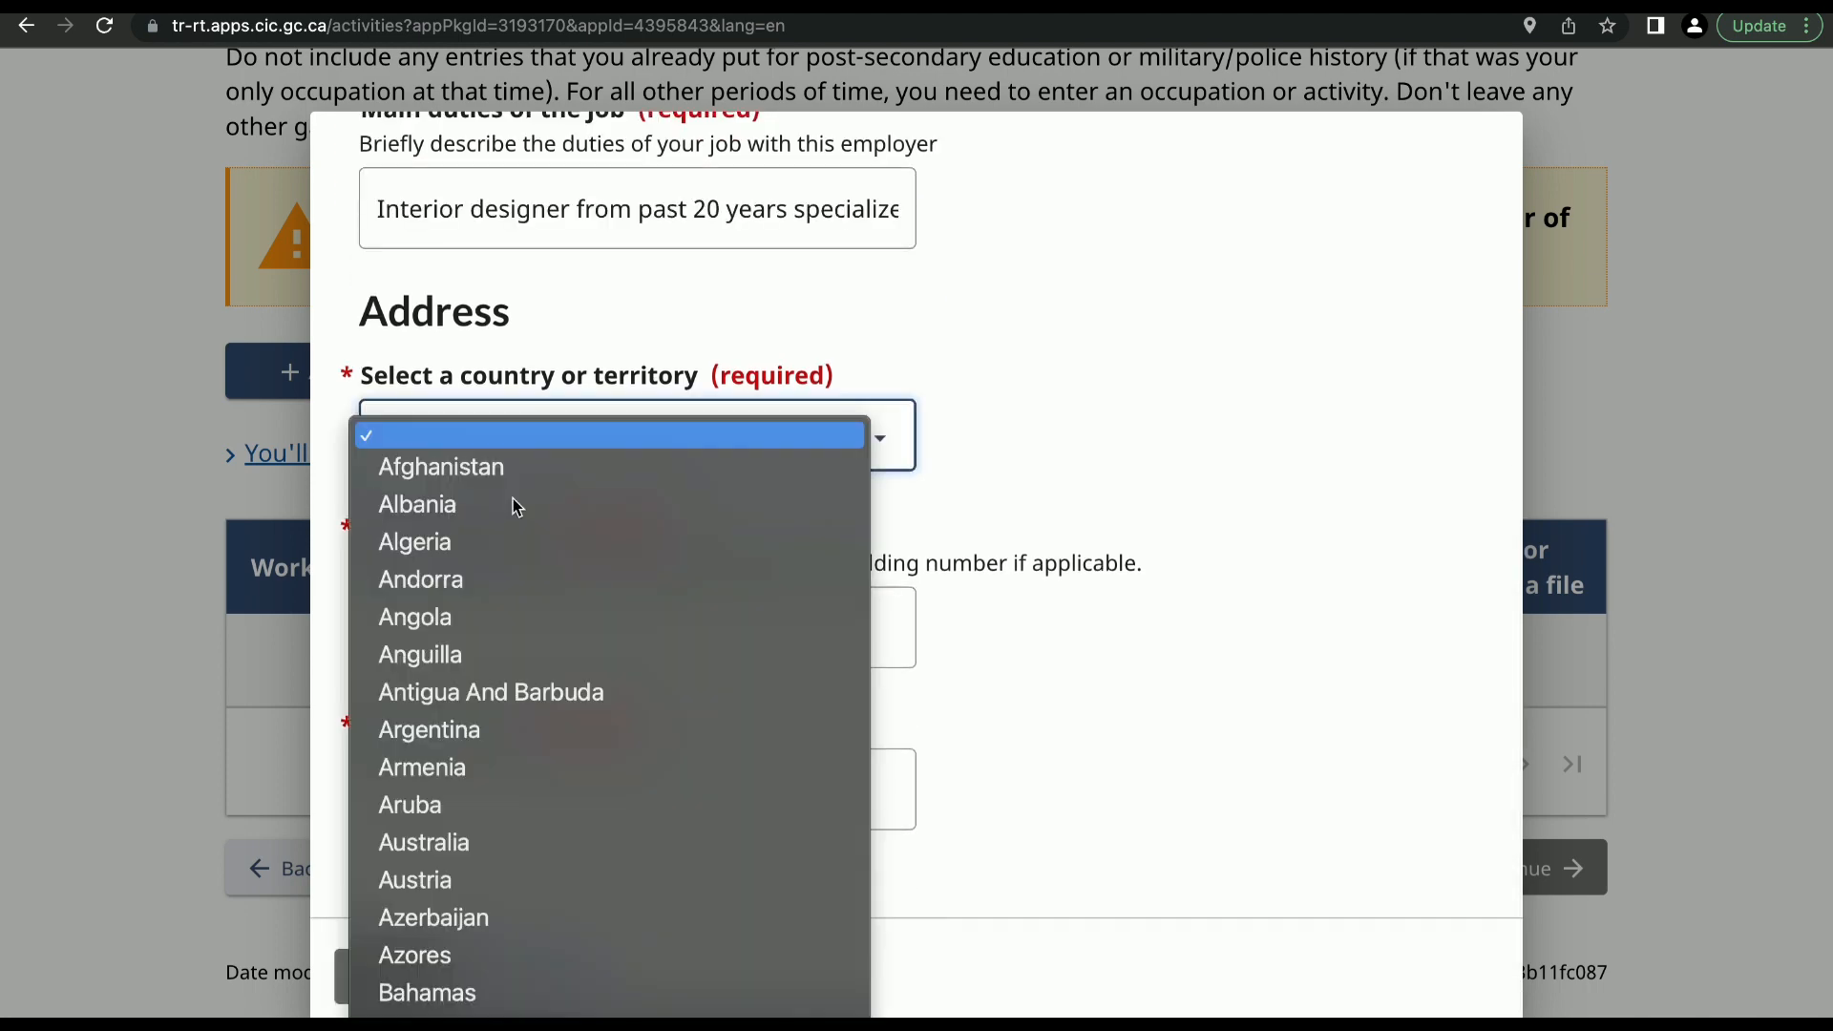
pyautogui.write('in')
pyautogui.press('Return')
pyautogui.click(452, 617)
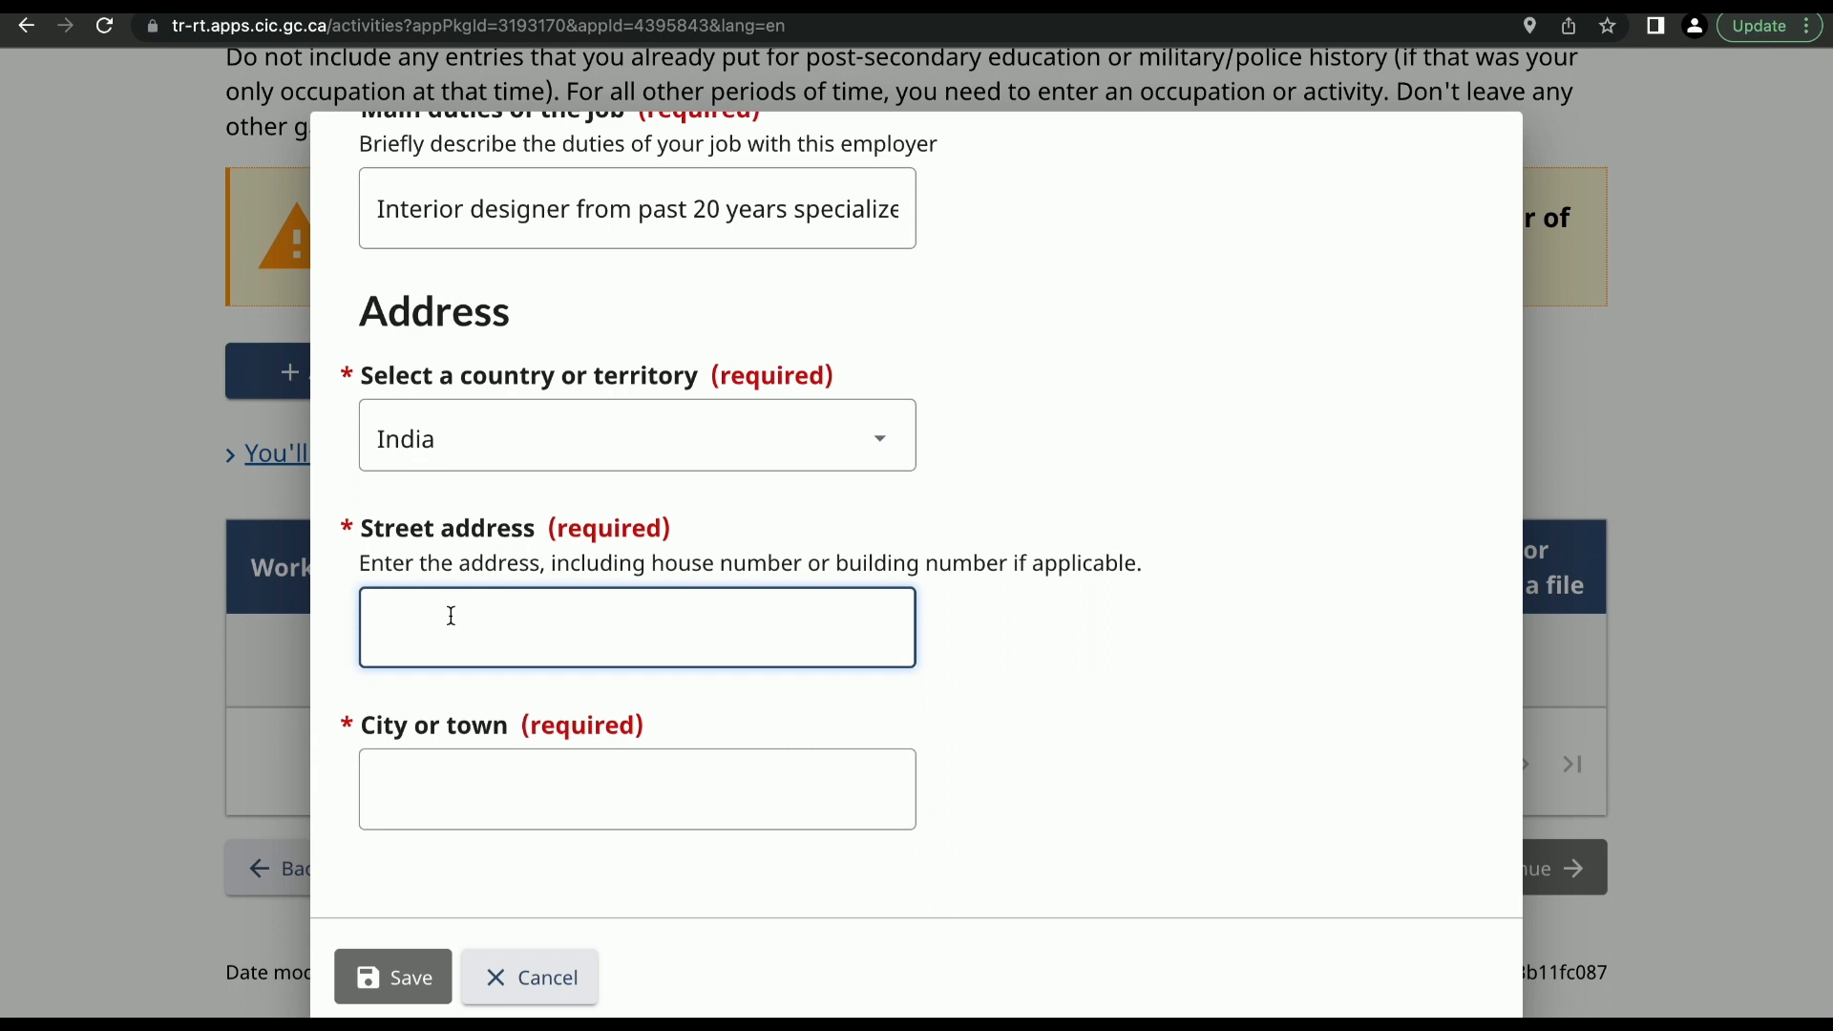
pyautogui.write('Link Road')
pyautogui.click(405, 782)
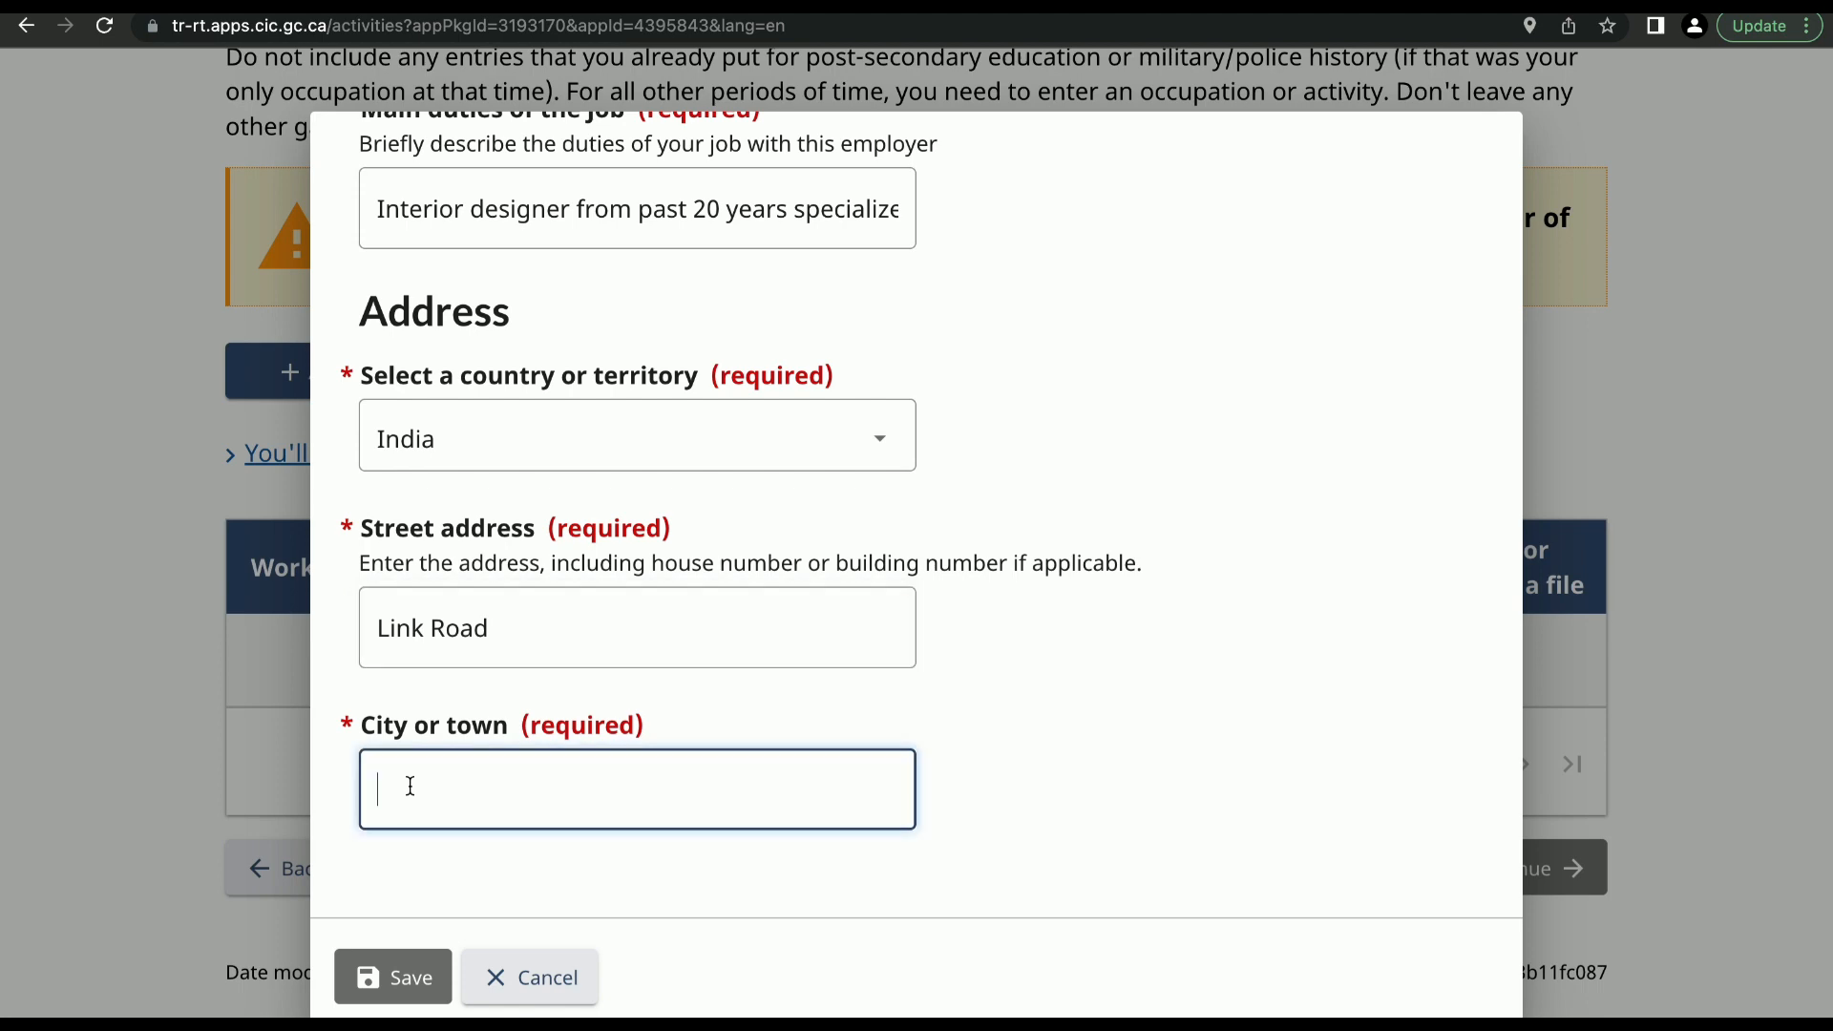
pyautogui.write('Mumbai')
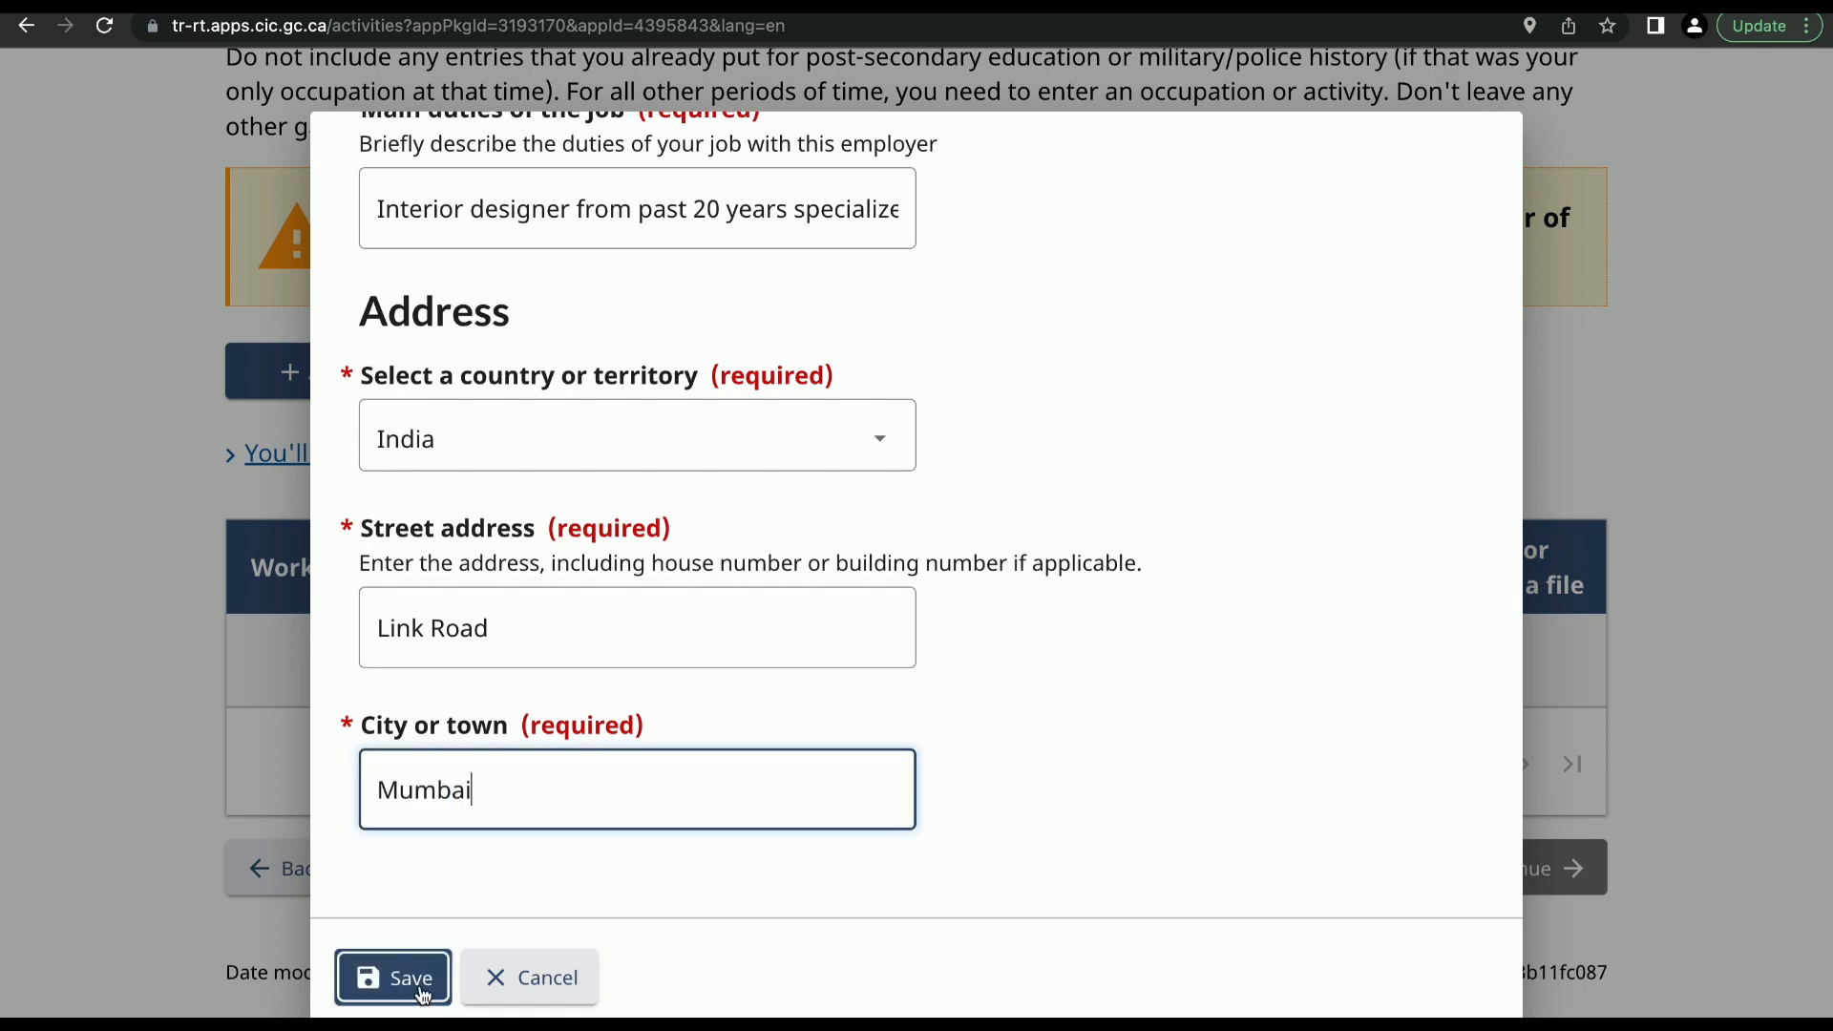
pyautogui.click(418, 984)
pyautogui.scroll(-2, 1109, 722)
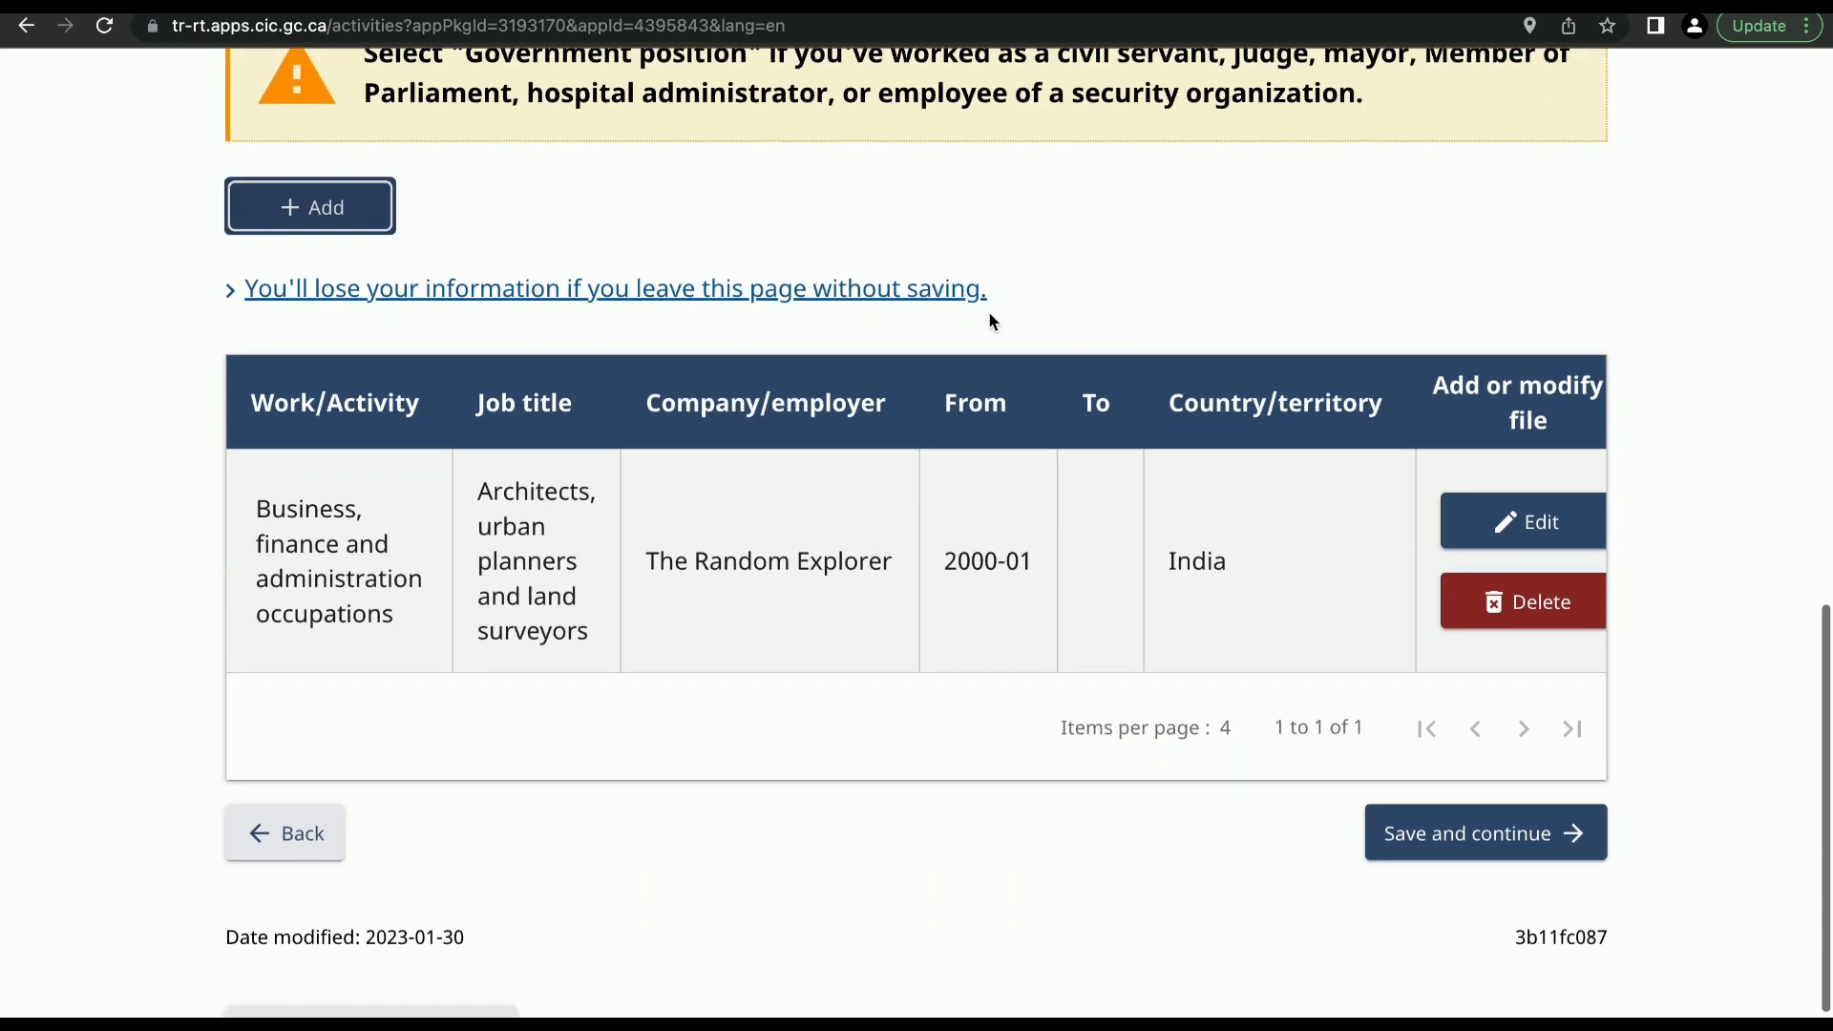
# Discard the extra work-details dialog and save the Activities page, keeping one employment entry
pyautogui.scroll(2, 627, 511)
pyautogui.scroll(2, 627, 504)
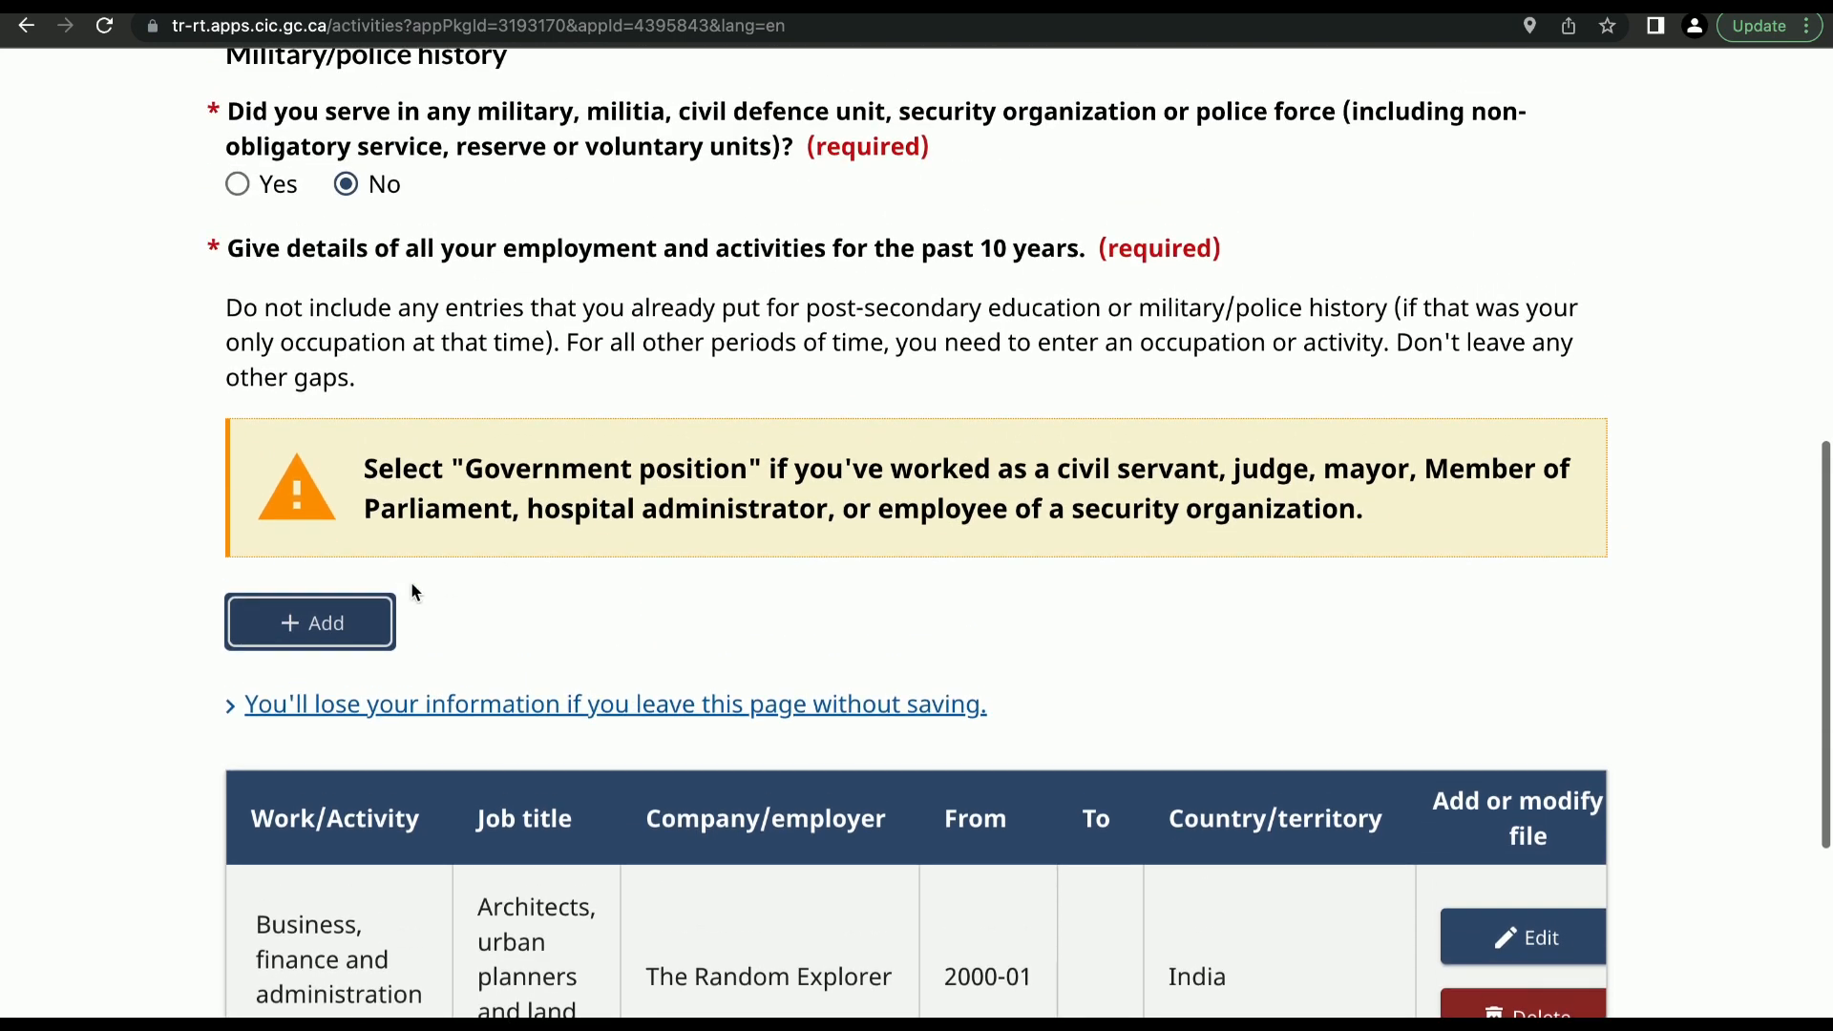
pyautogui.click(311, 622)
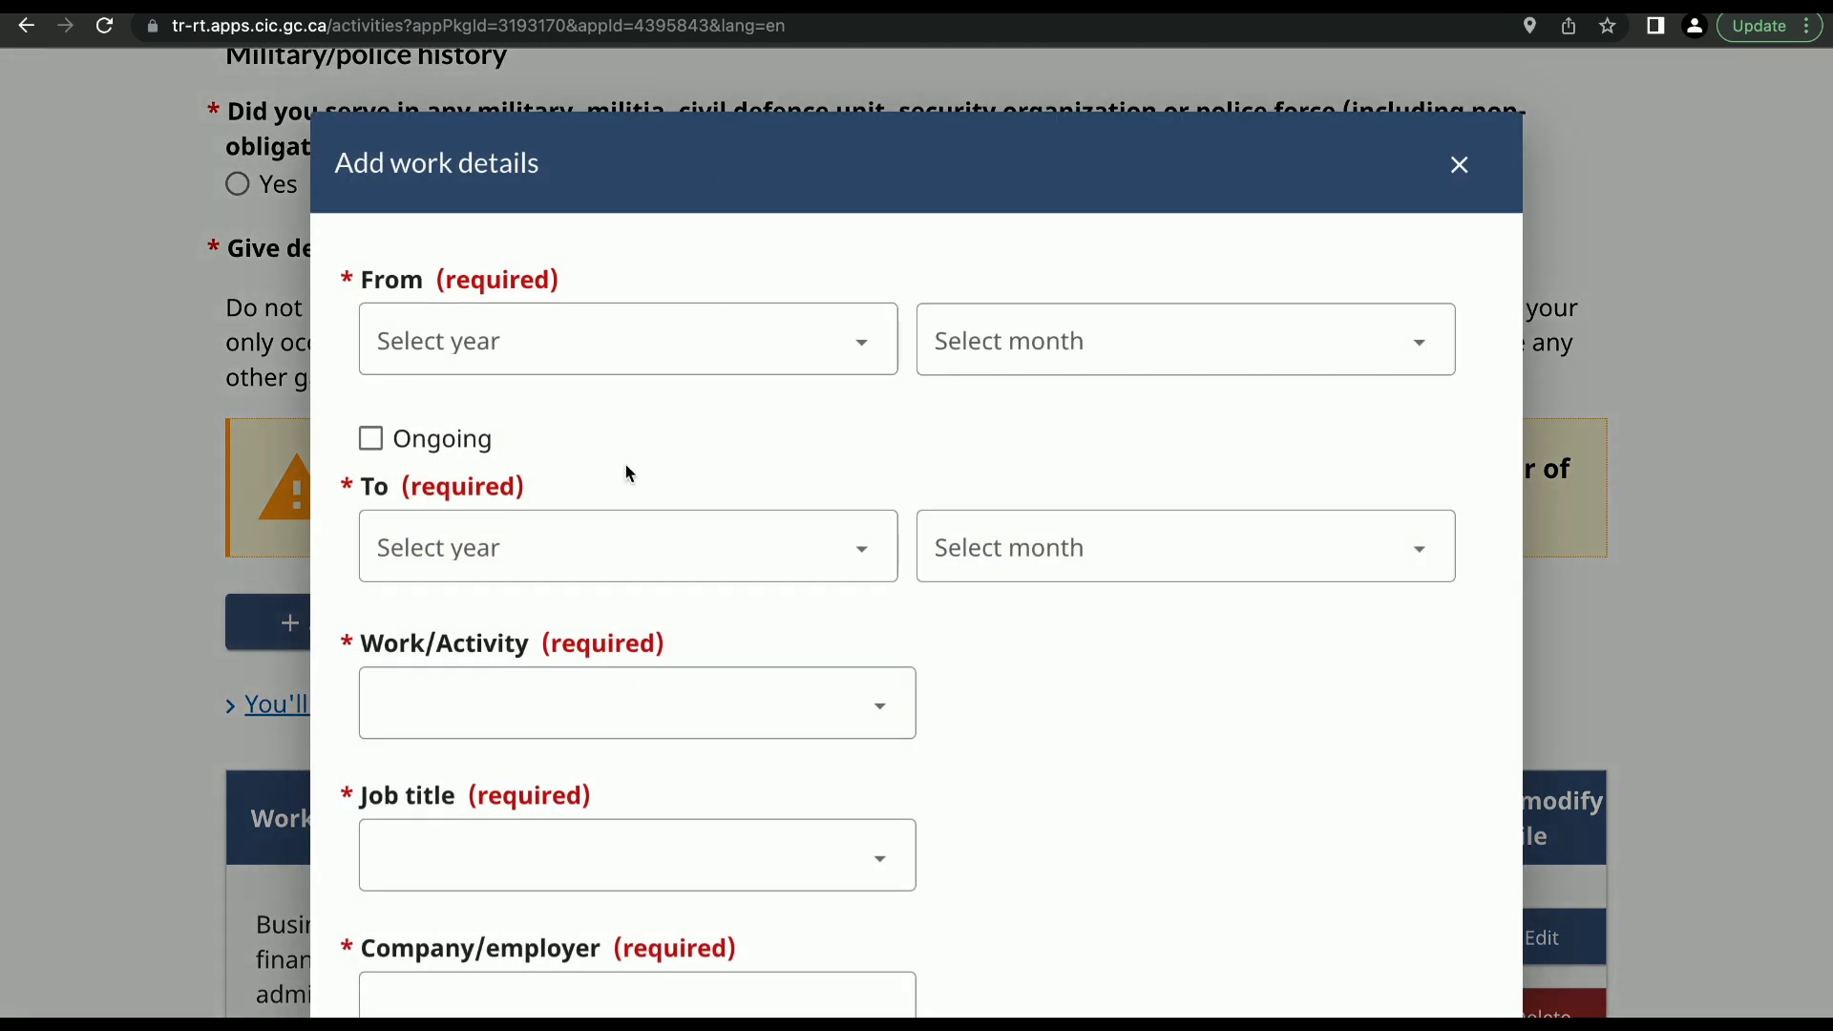
pyautogui.scroll(-5, 626, 465)
pyautogui.scroll(5, 627, 464)
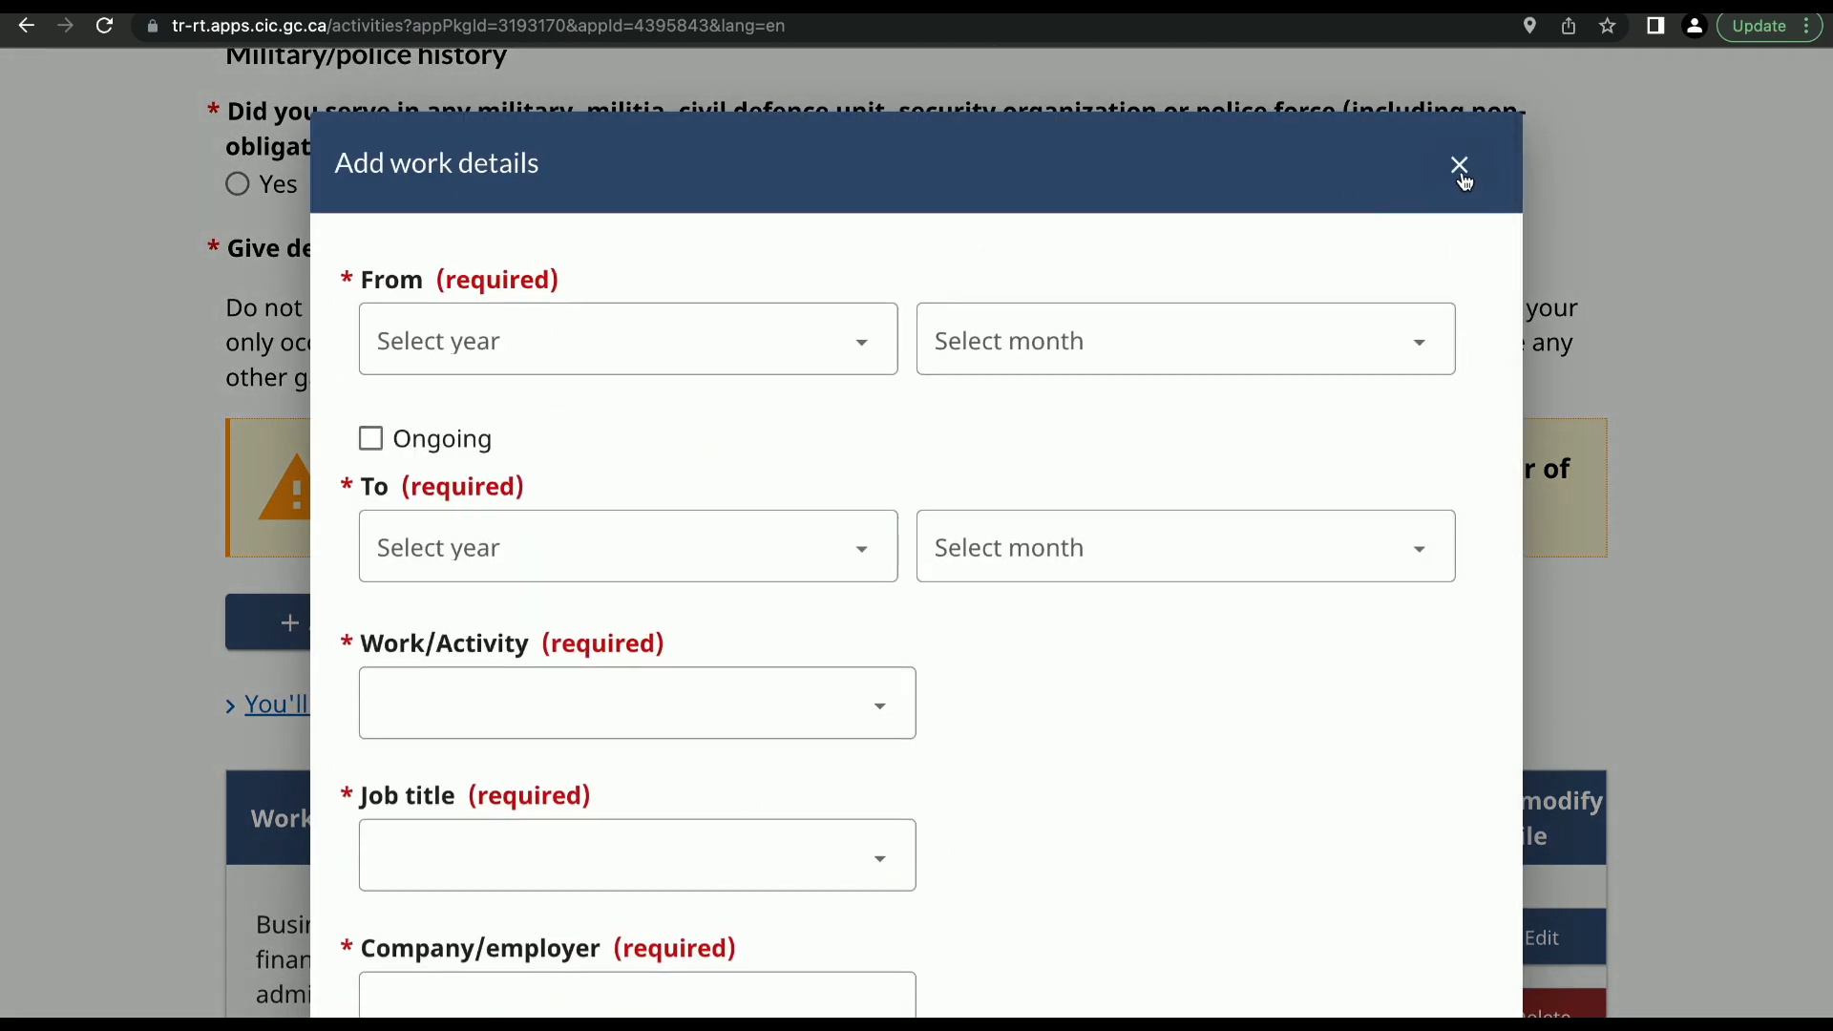
pyautogui.click(1458, 167)
pyautogui.scroll(-6, 764, 778)
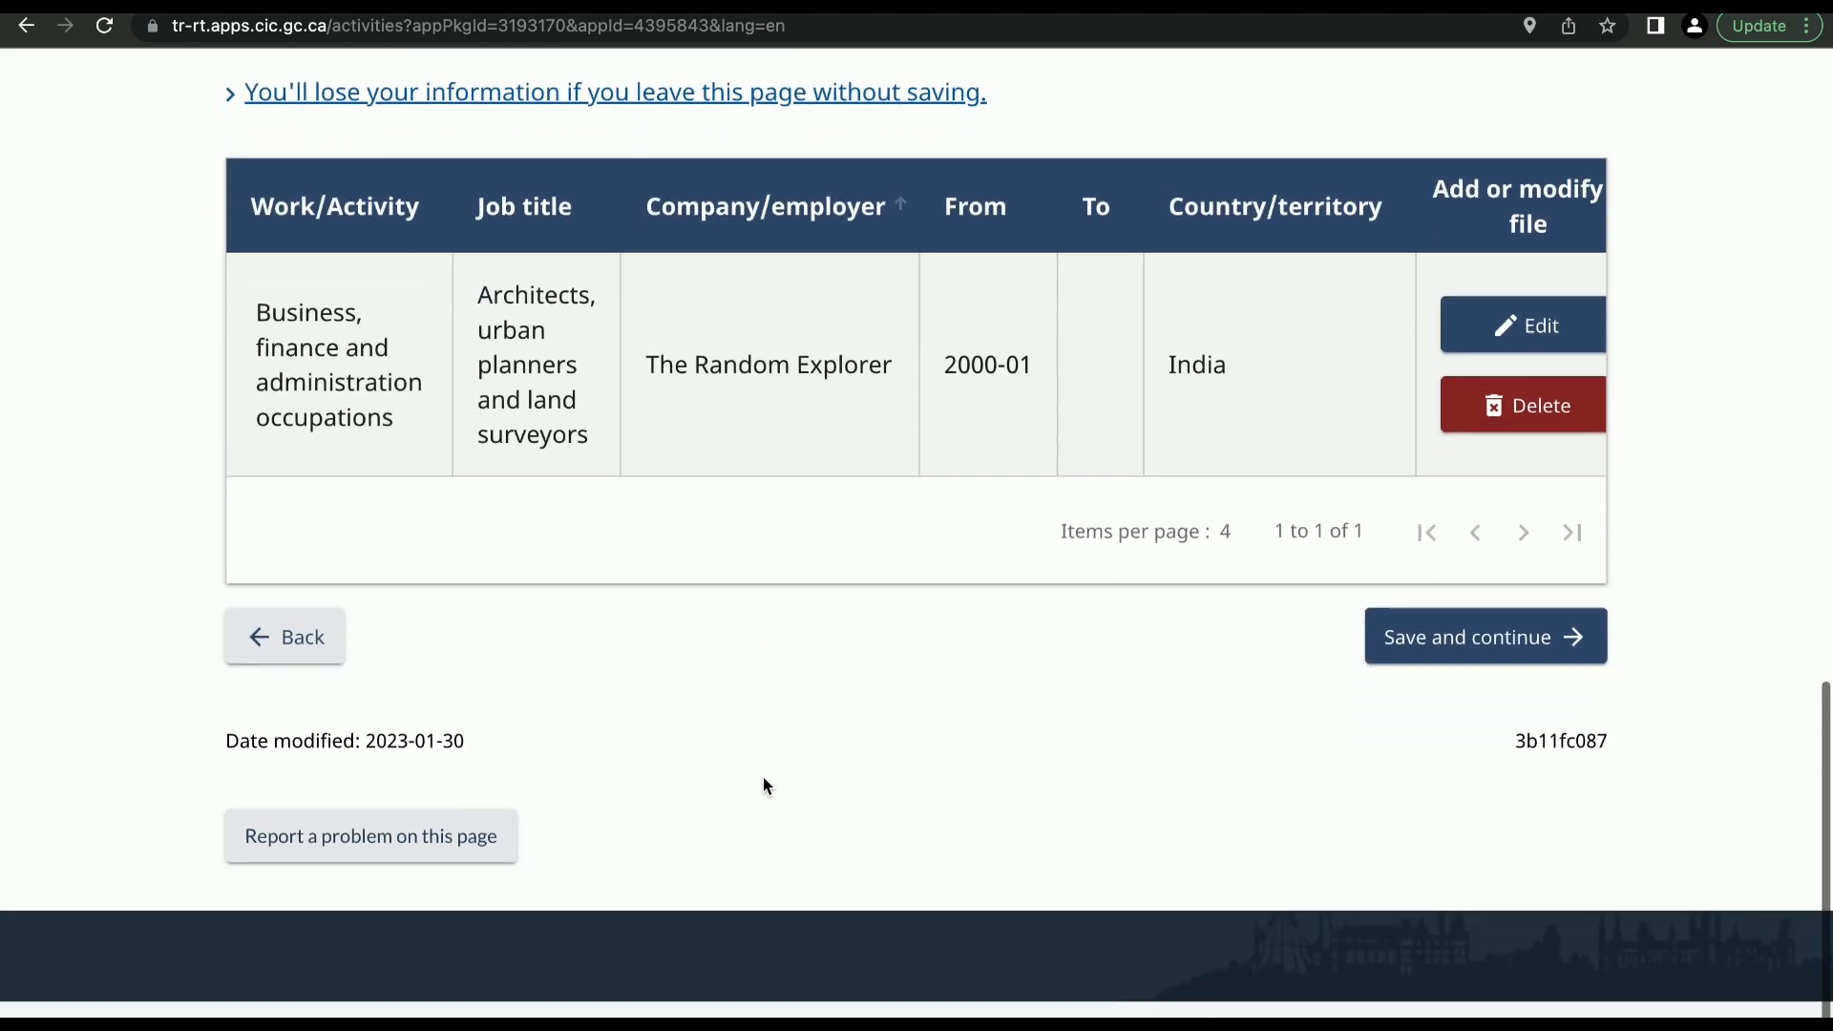
pyautogui.click(1440, 632)
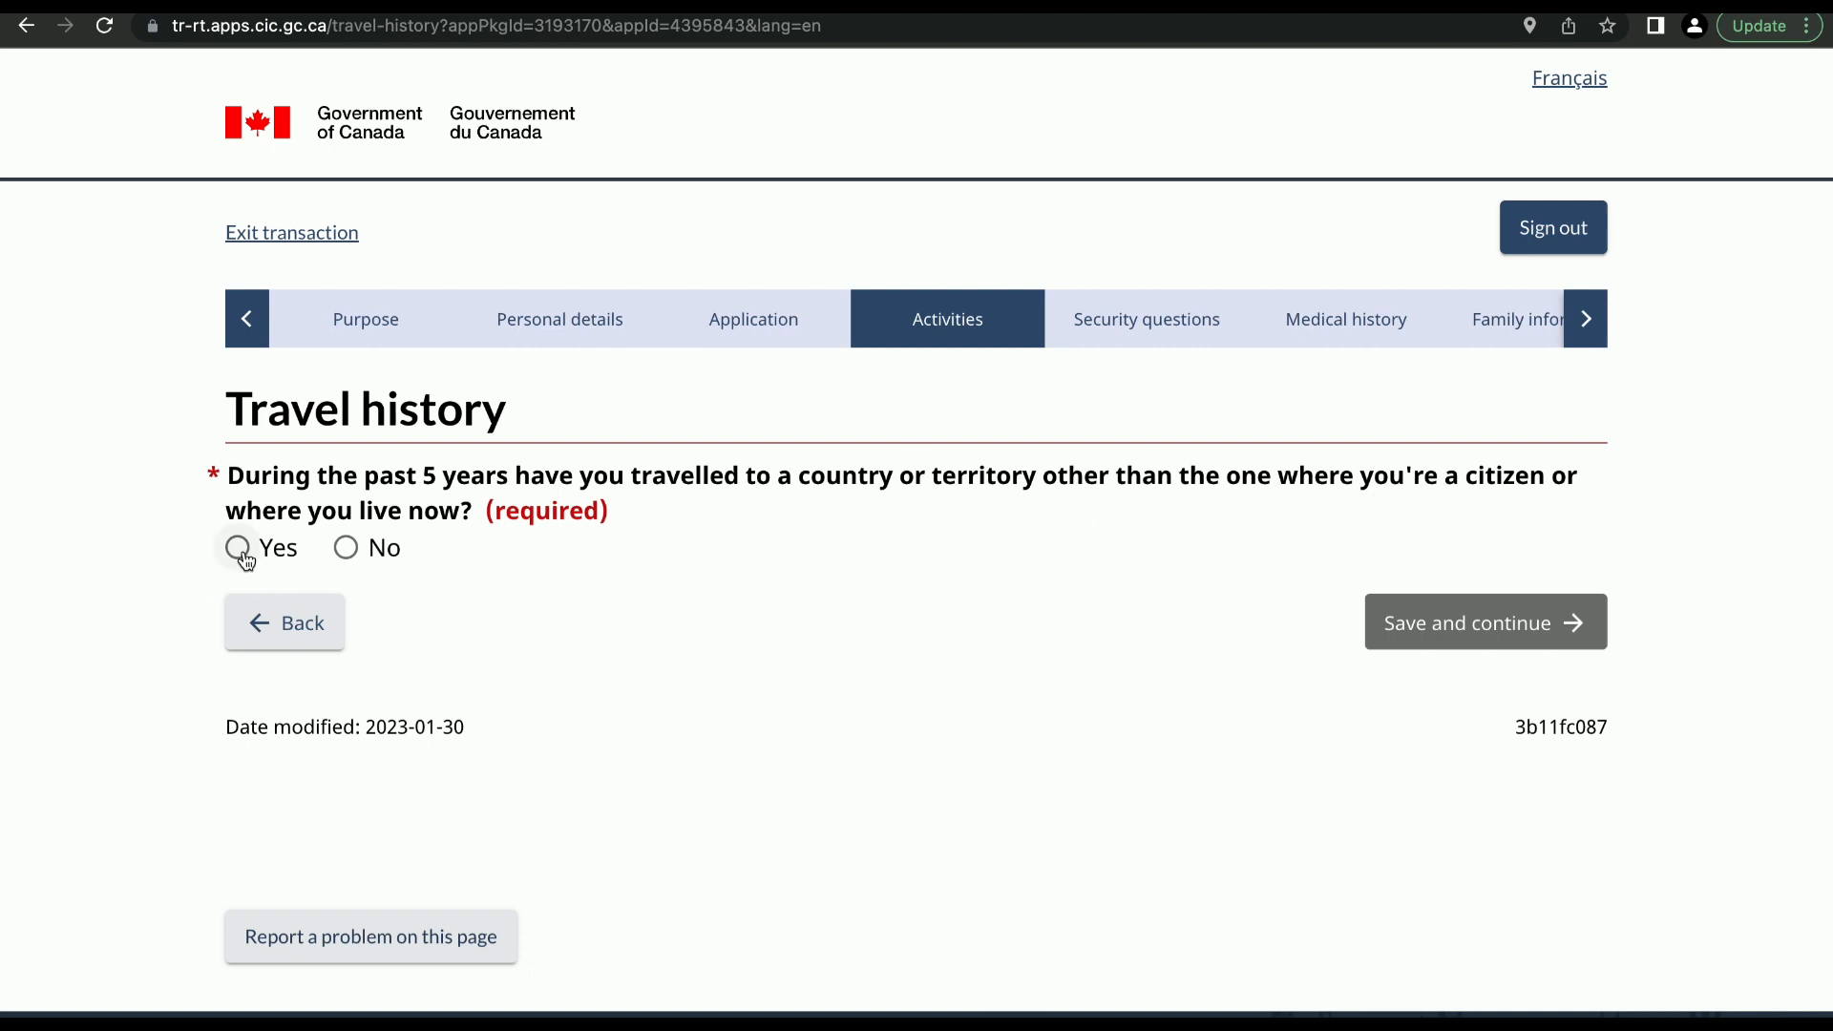
# Answer No to travelling in the past 5 years and save the Travel history page
pyautogui.click(245, 556)
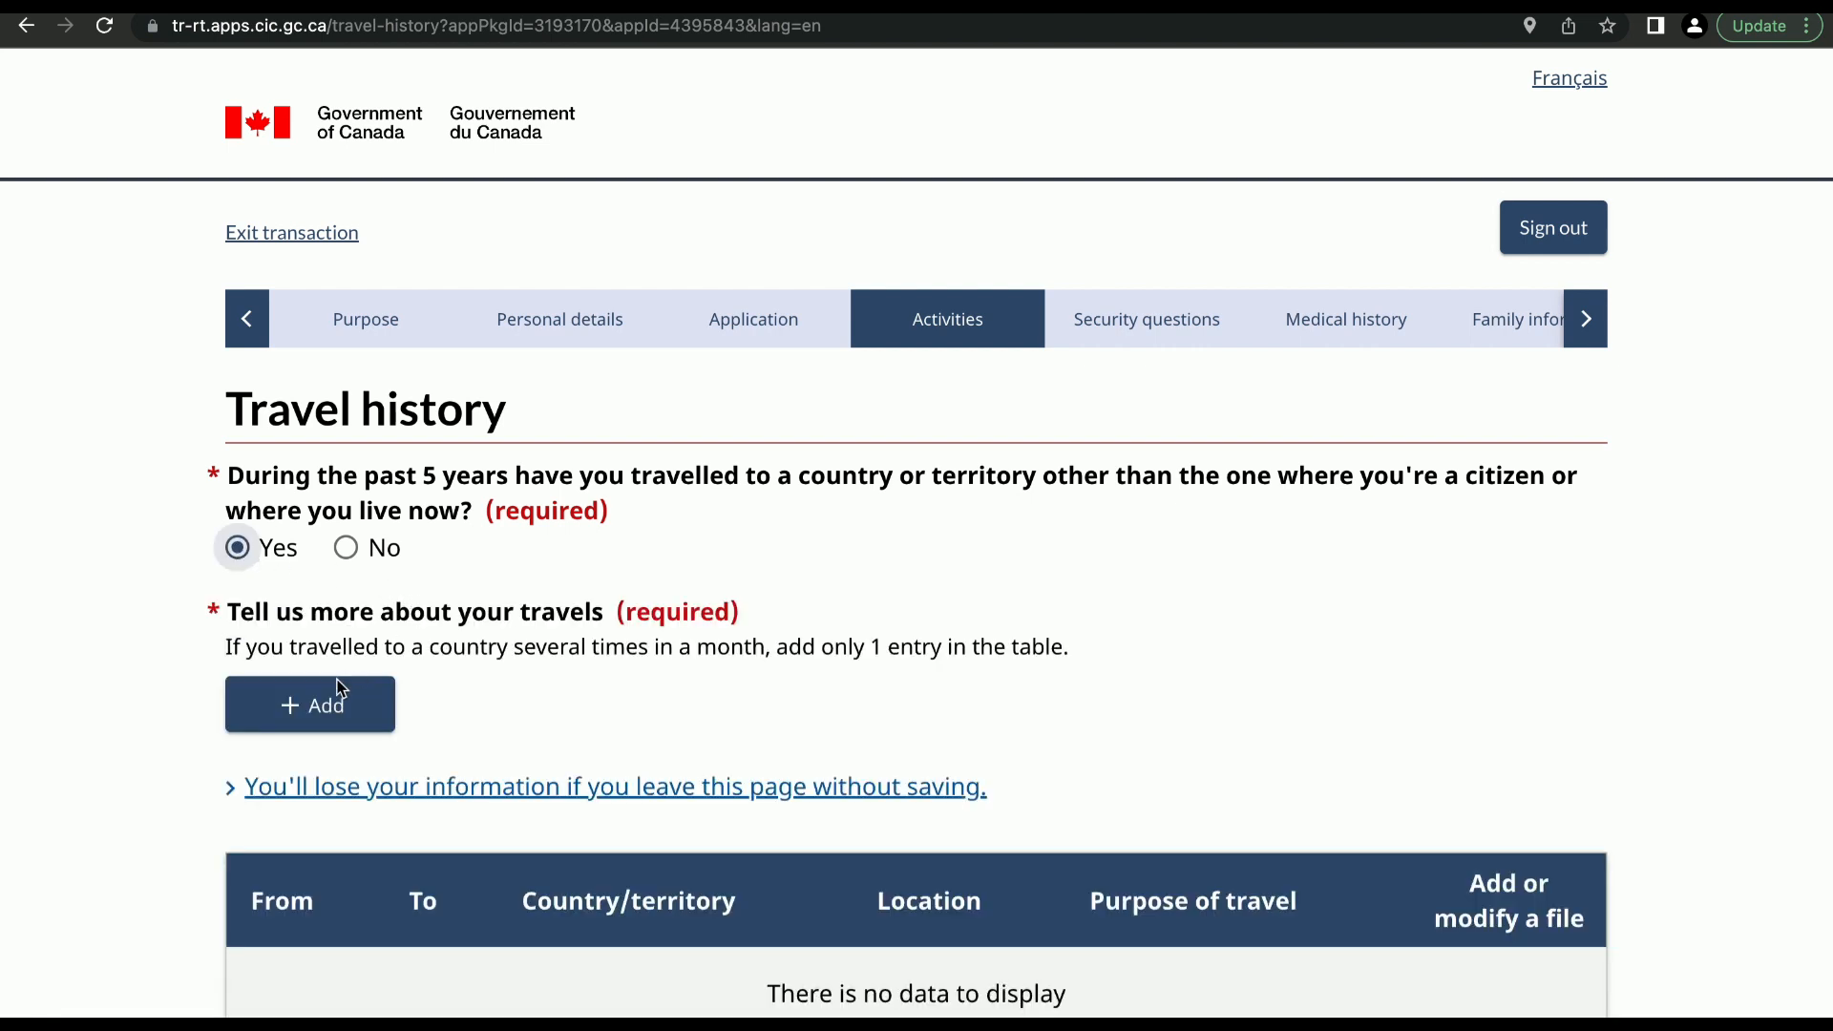
pyautogui.click(326, 716)
pyautogui.scroll(-3, 325, 718)
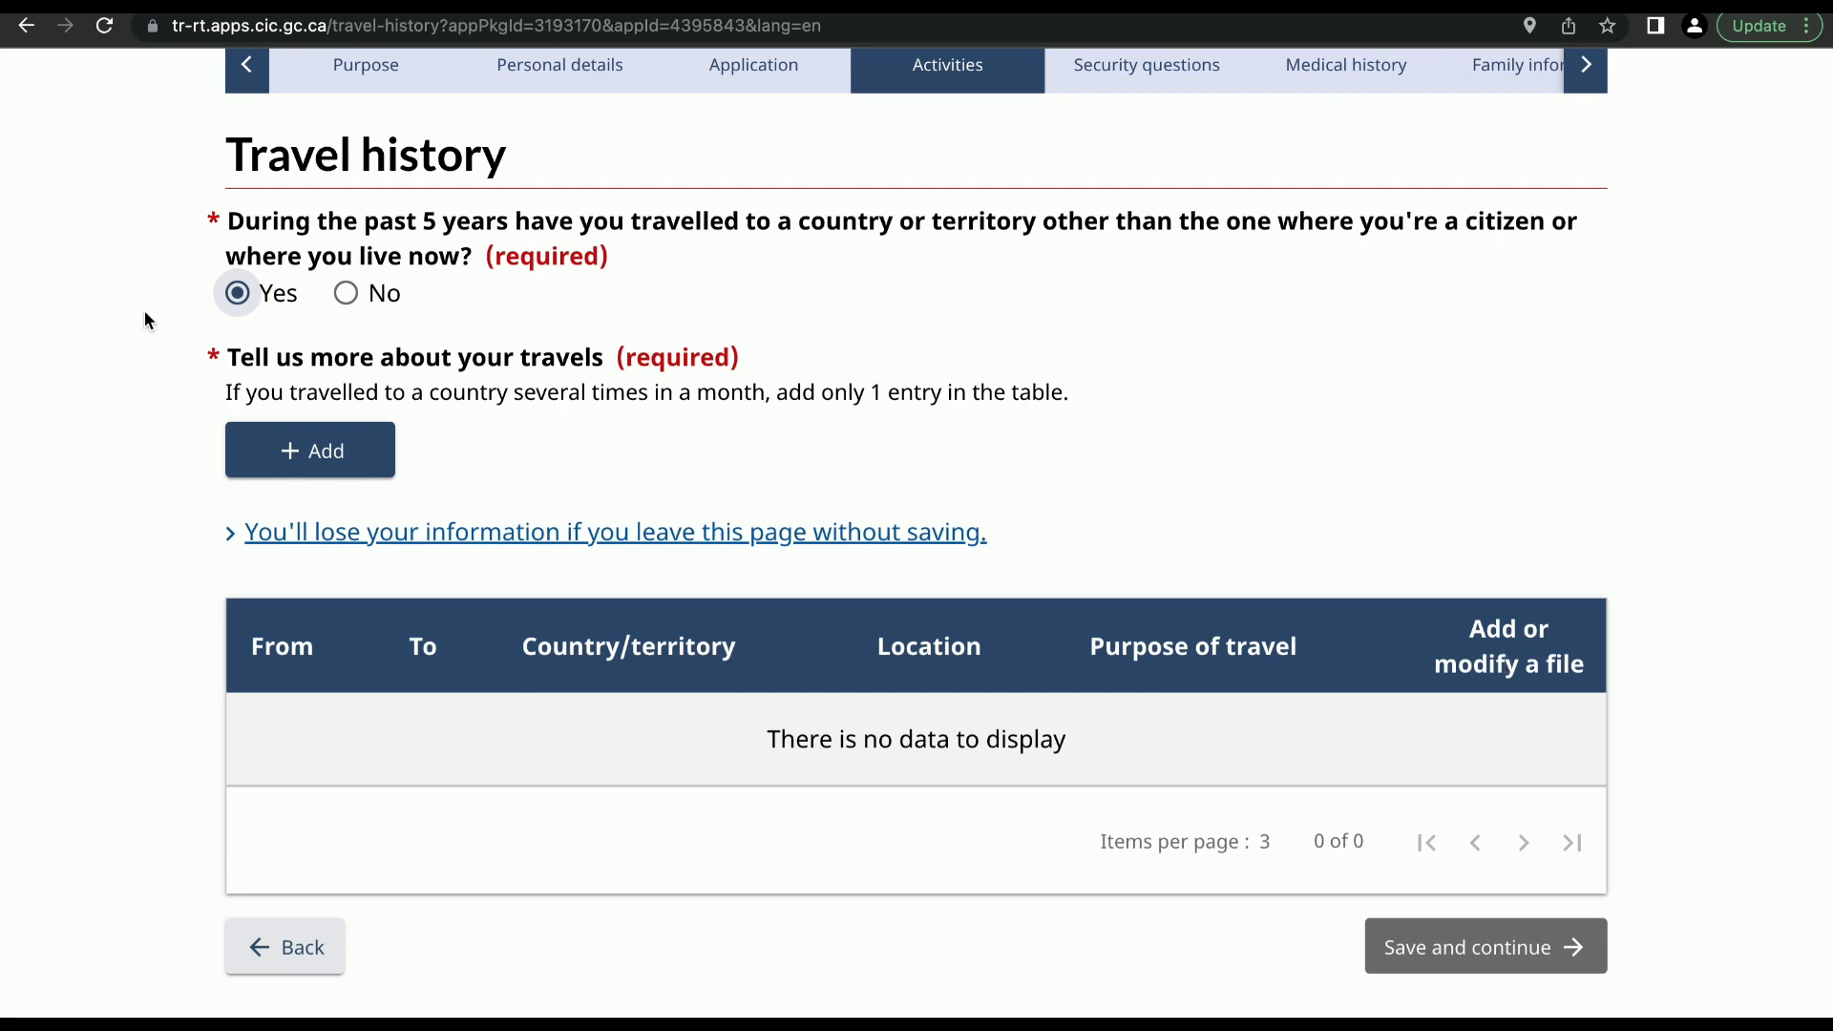
pyautogui.click(372, 292)
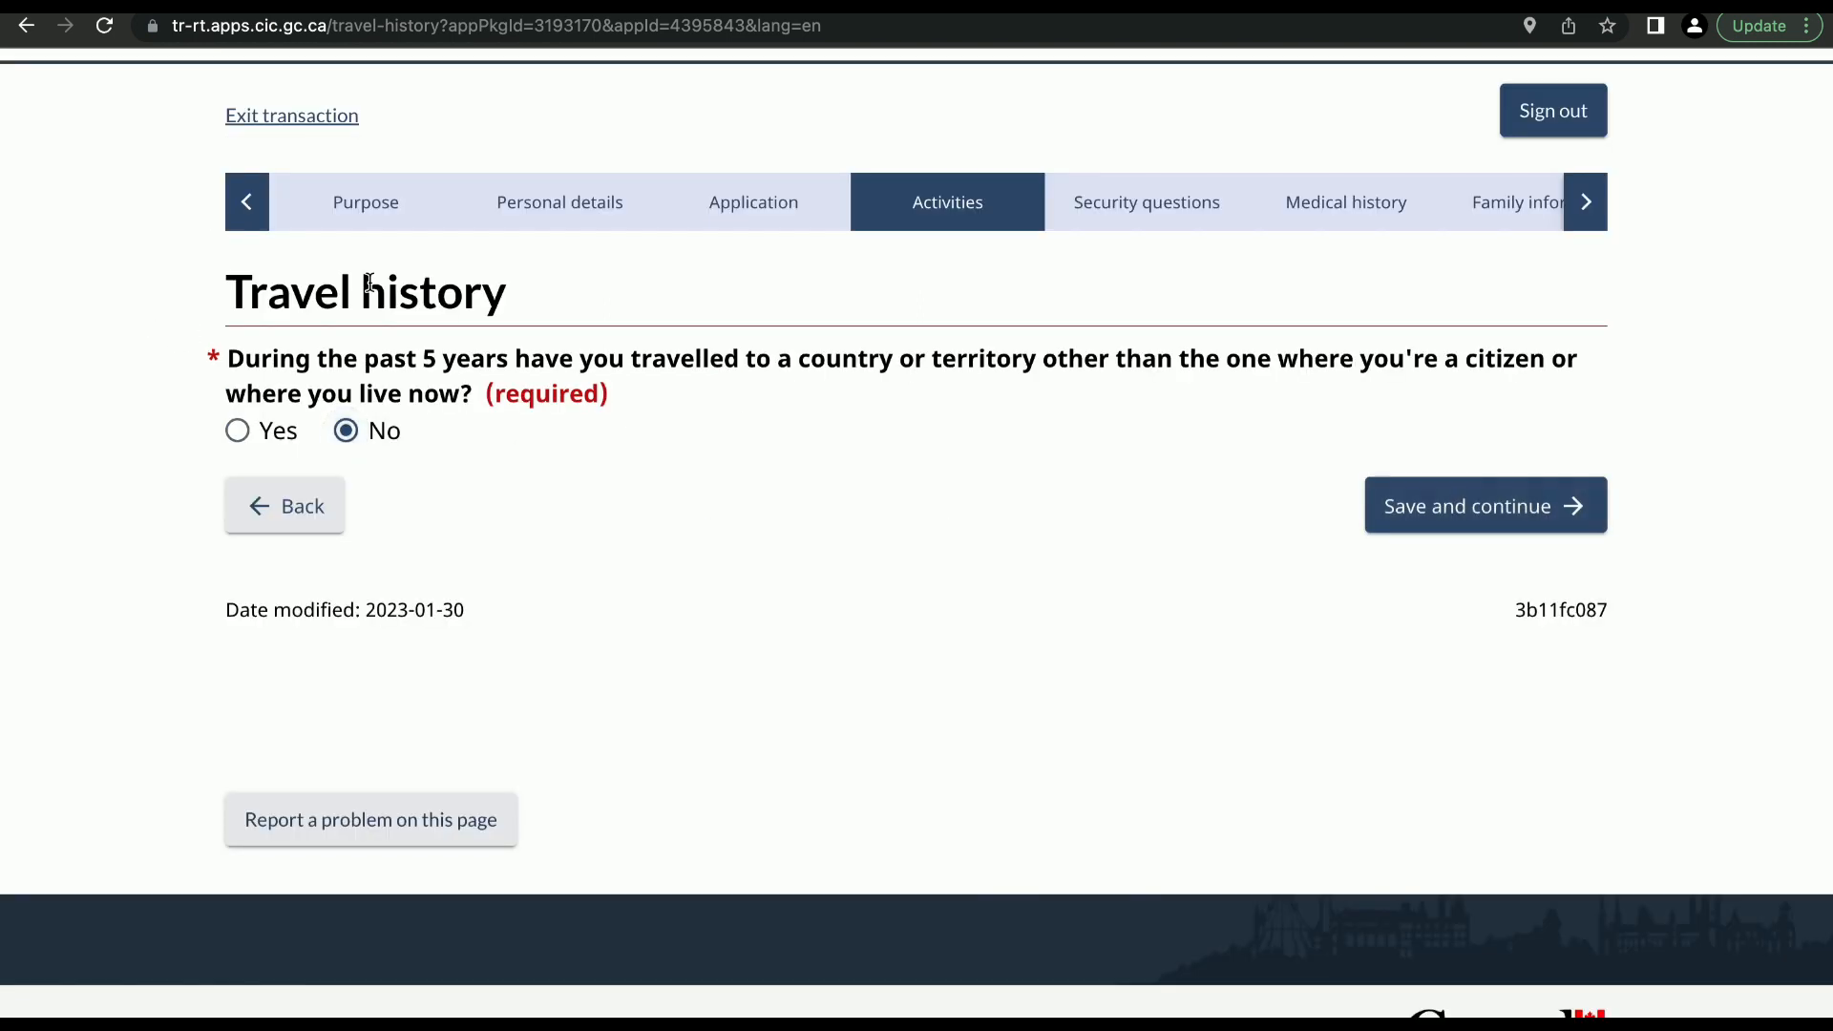
pyautogui.click(1446, 511)
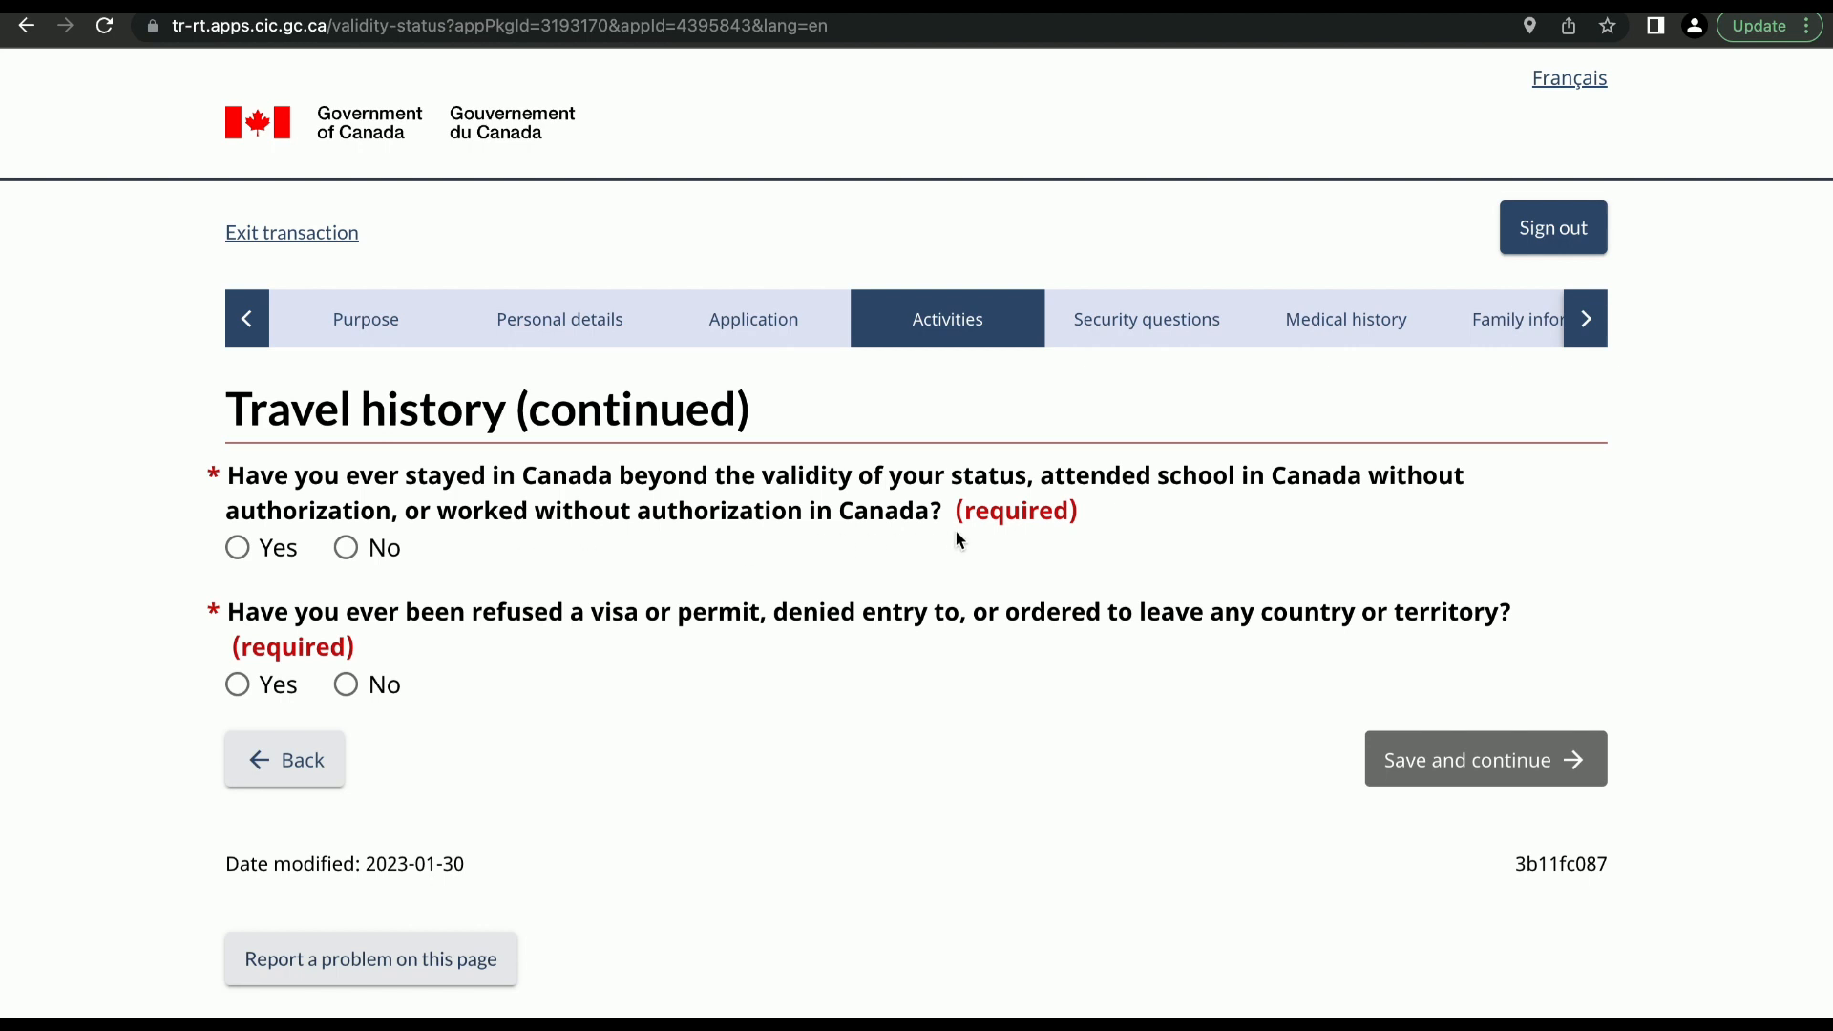
# Answer No to overstaying in Canada and to prior visa refusal, then save
pyautogui.click(359, 566)
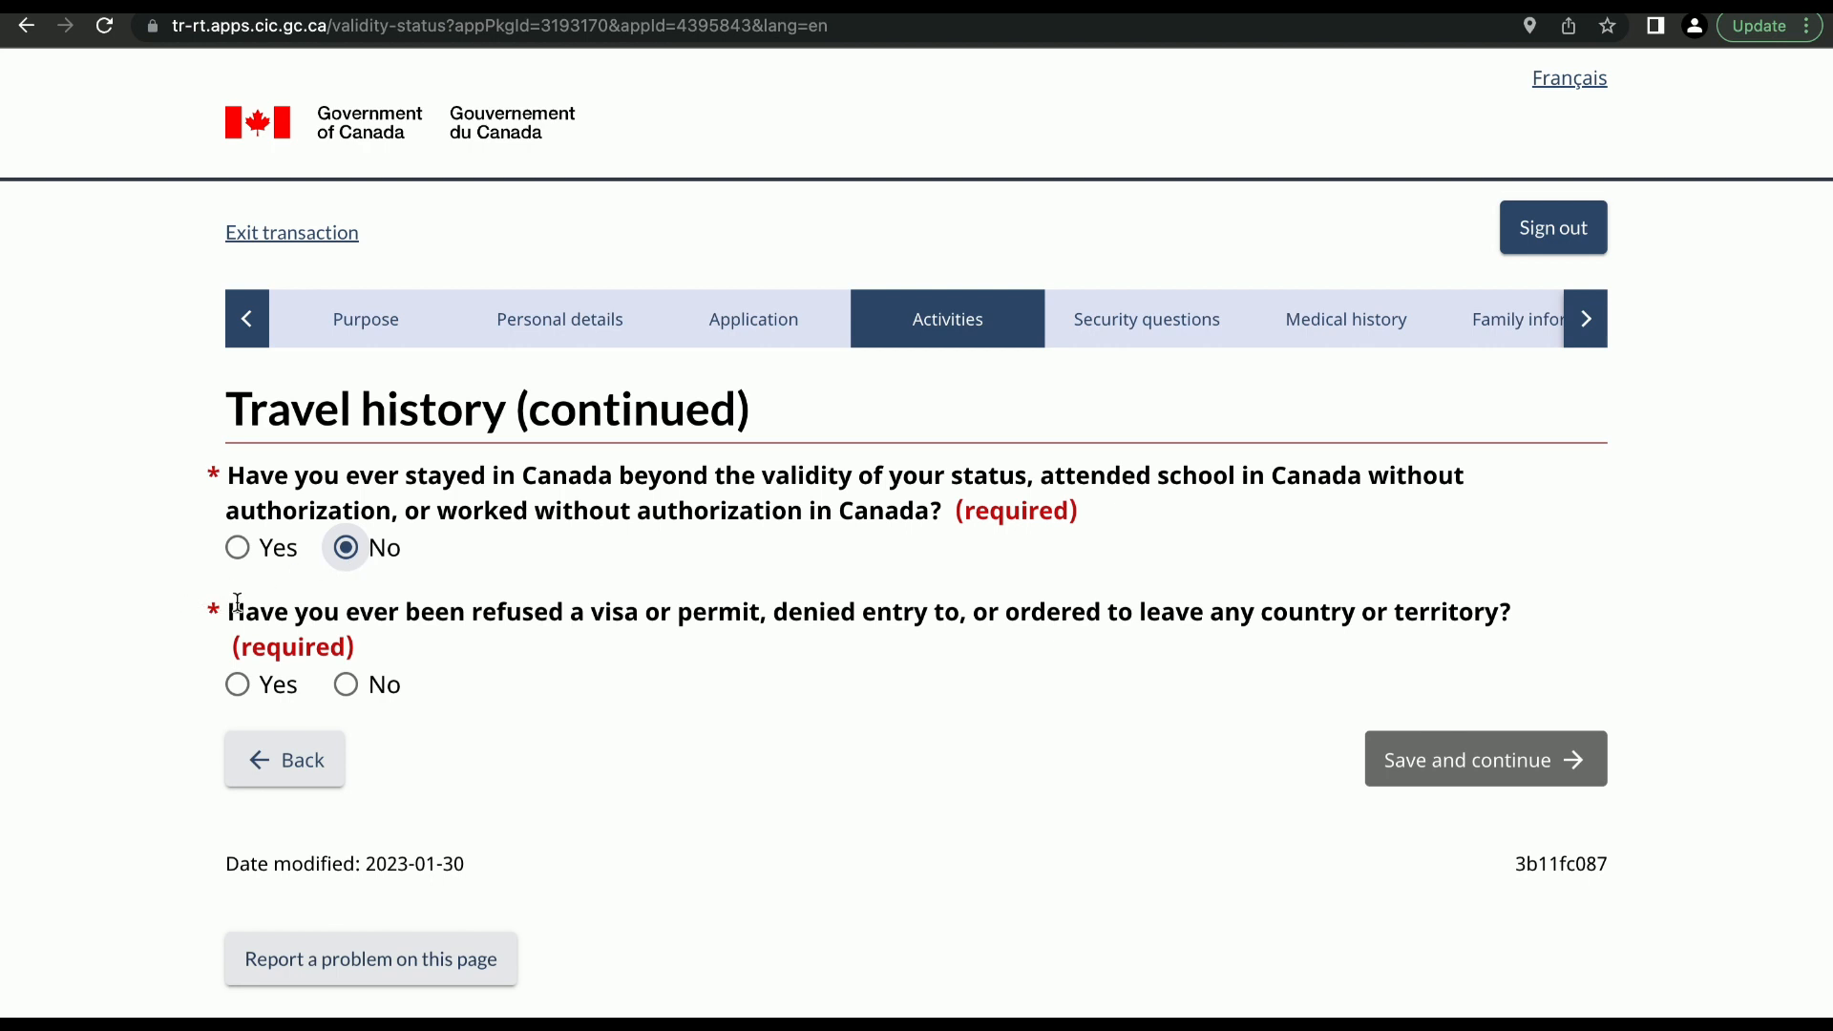
pyautogui.scroll(-1, 558, 708)
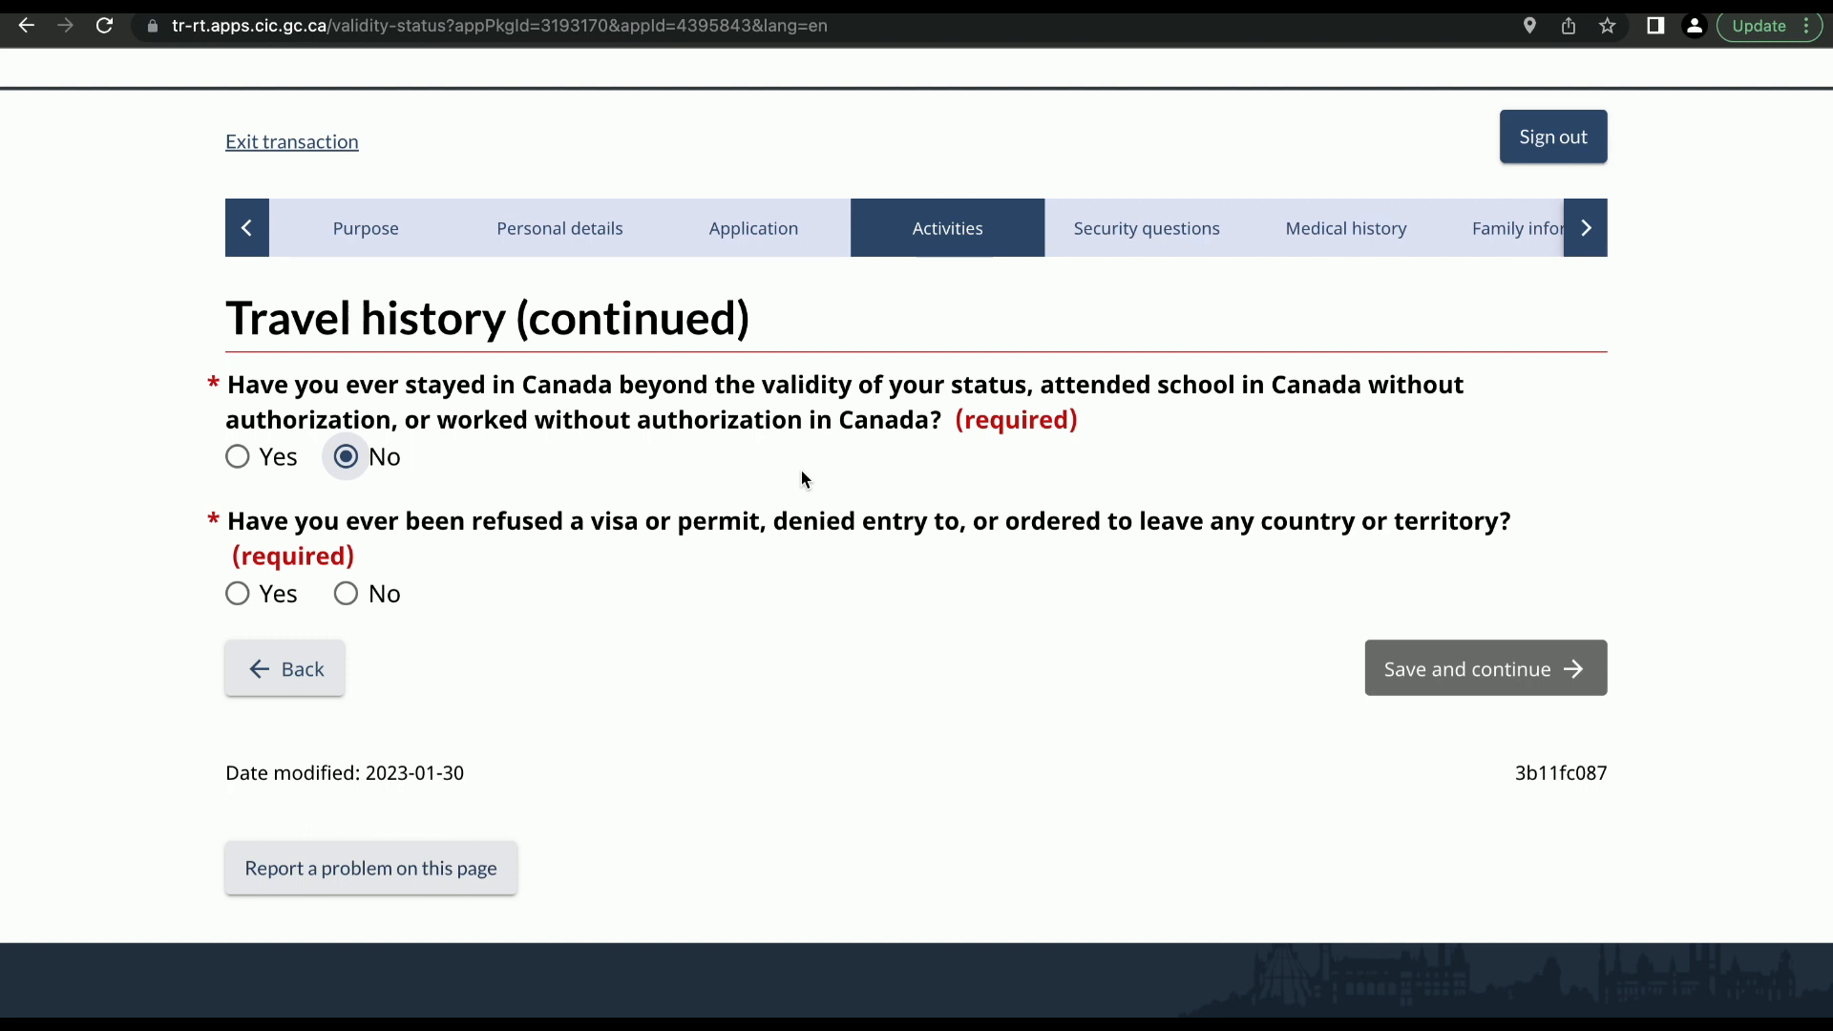
pyautogui.click(237, 596)
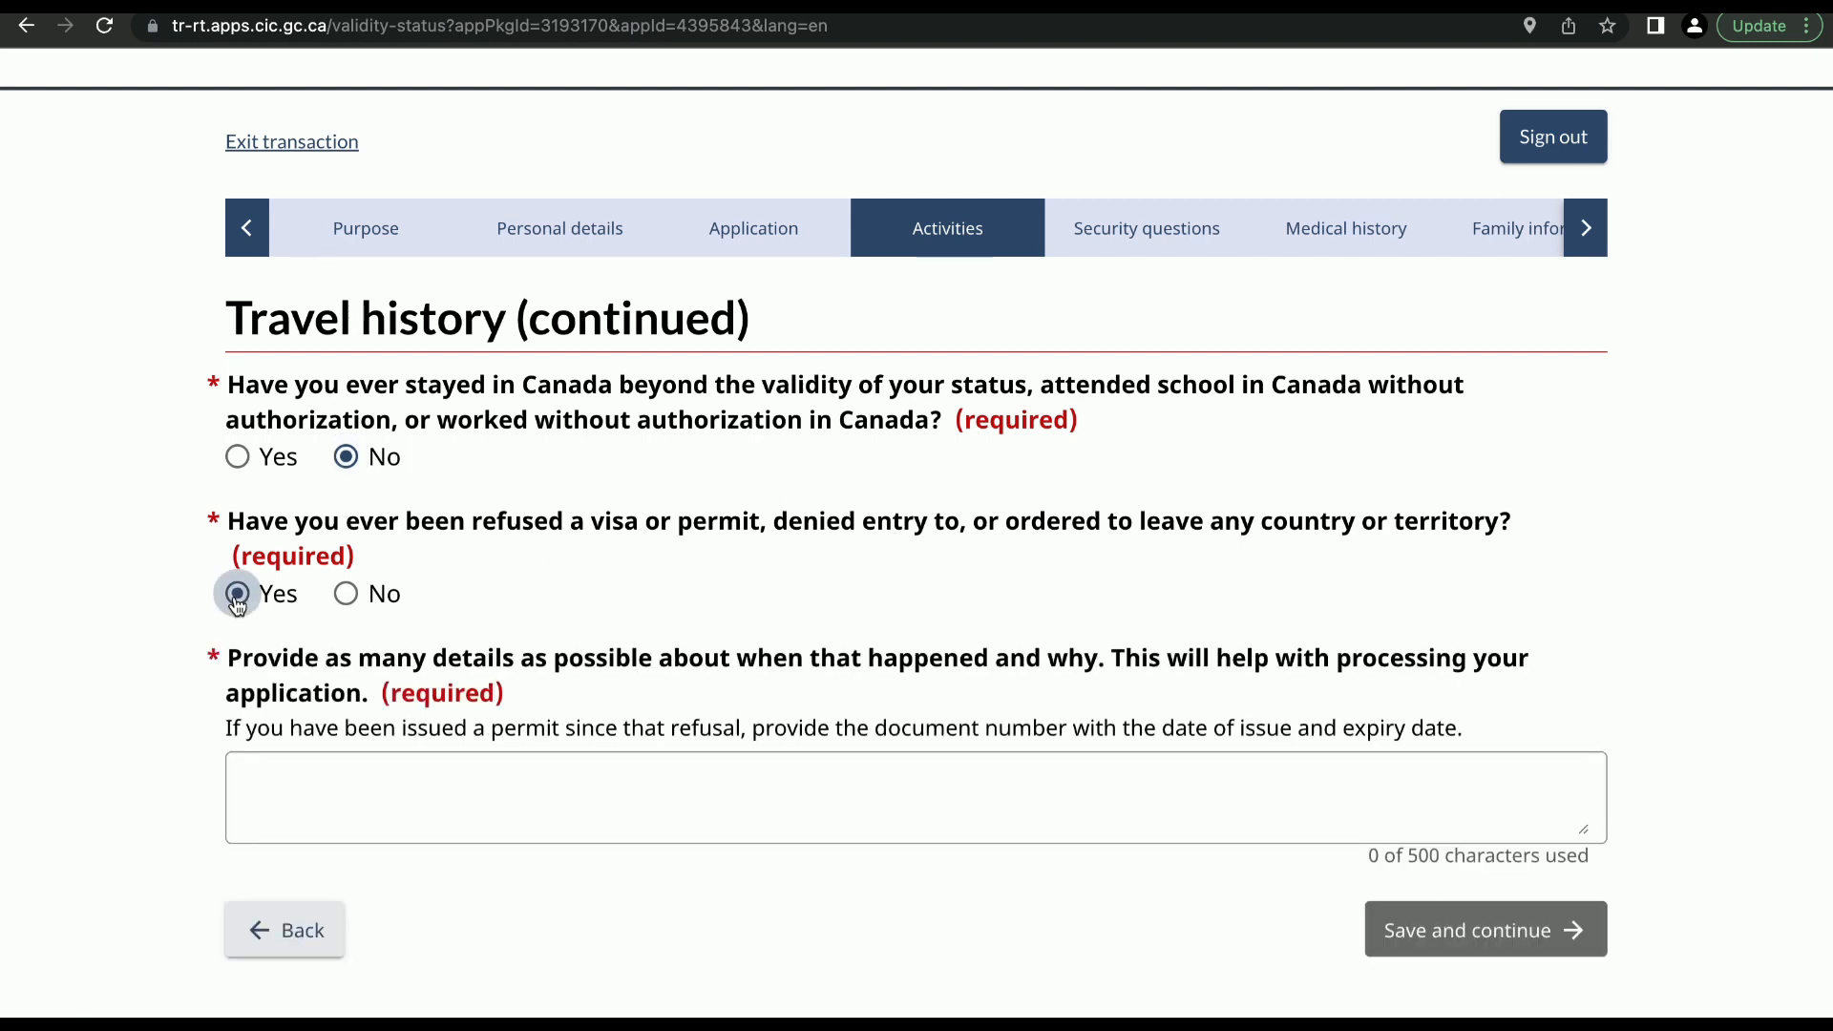
pyautogui.click(370, 793)
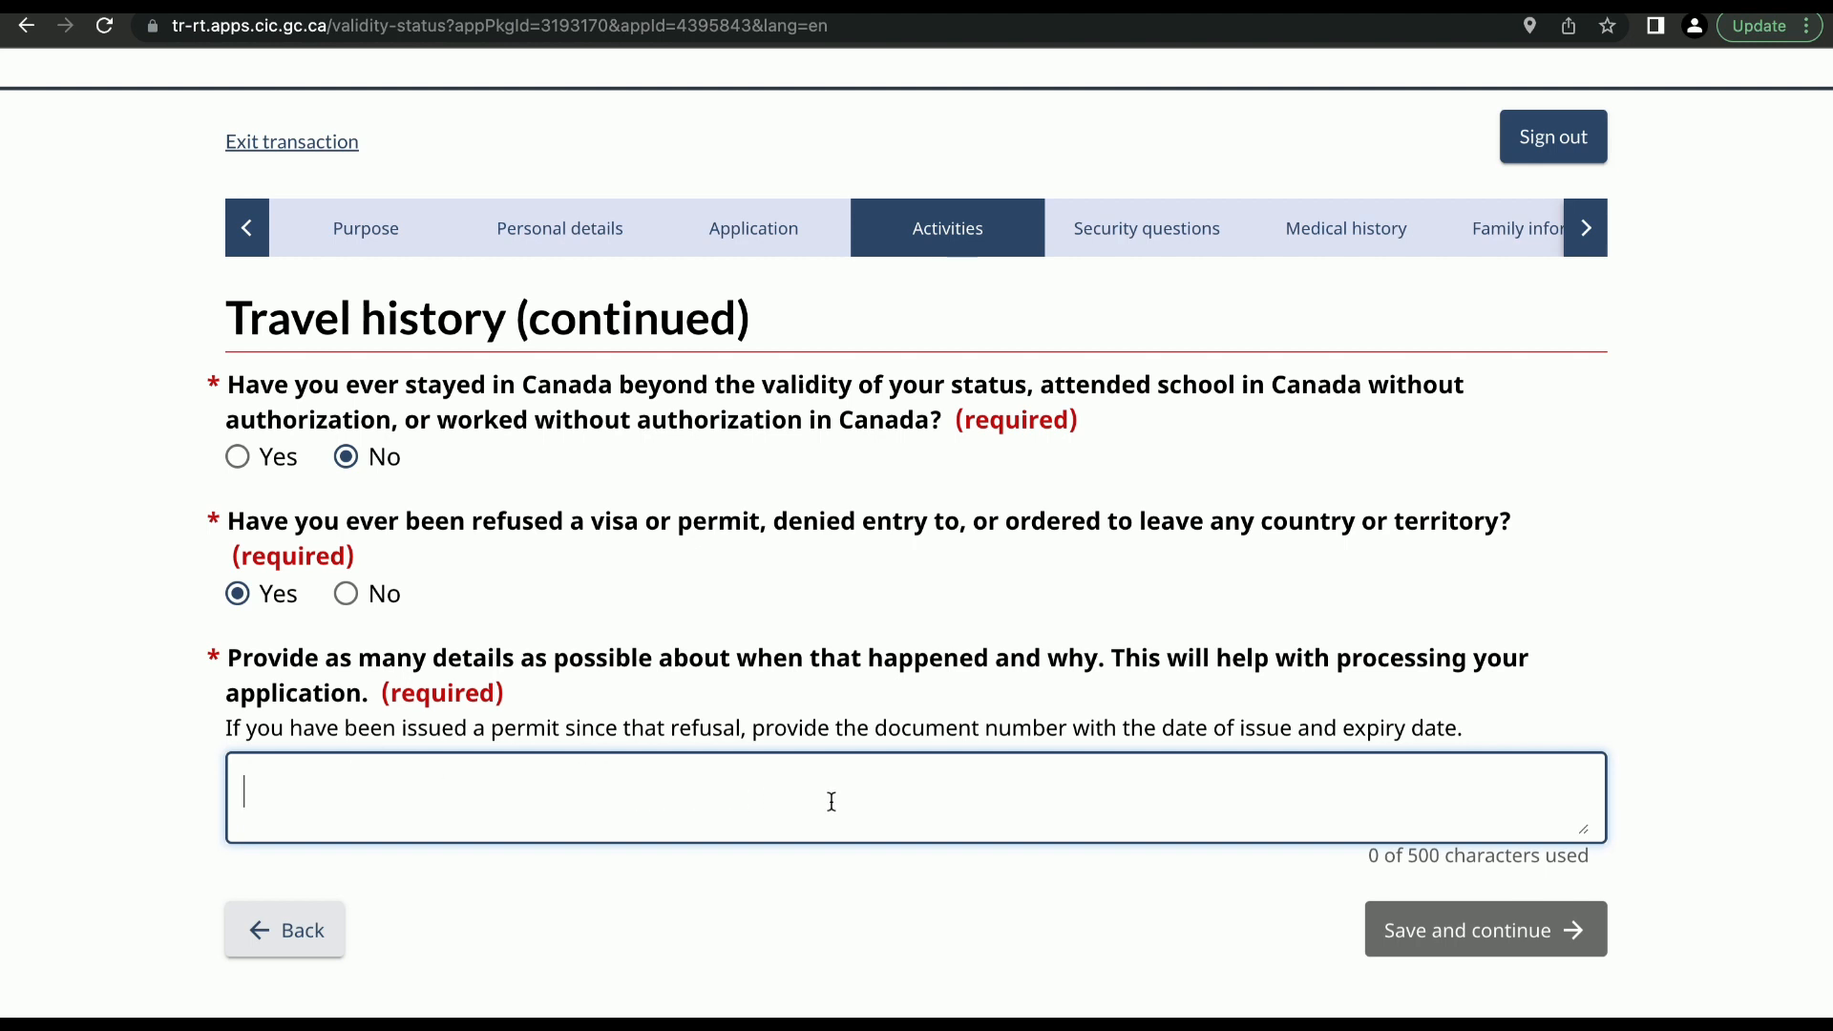
pyautogui.click(373, 606)
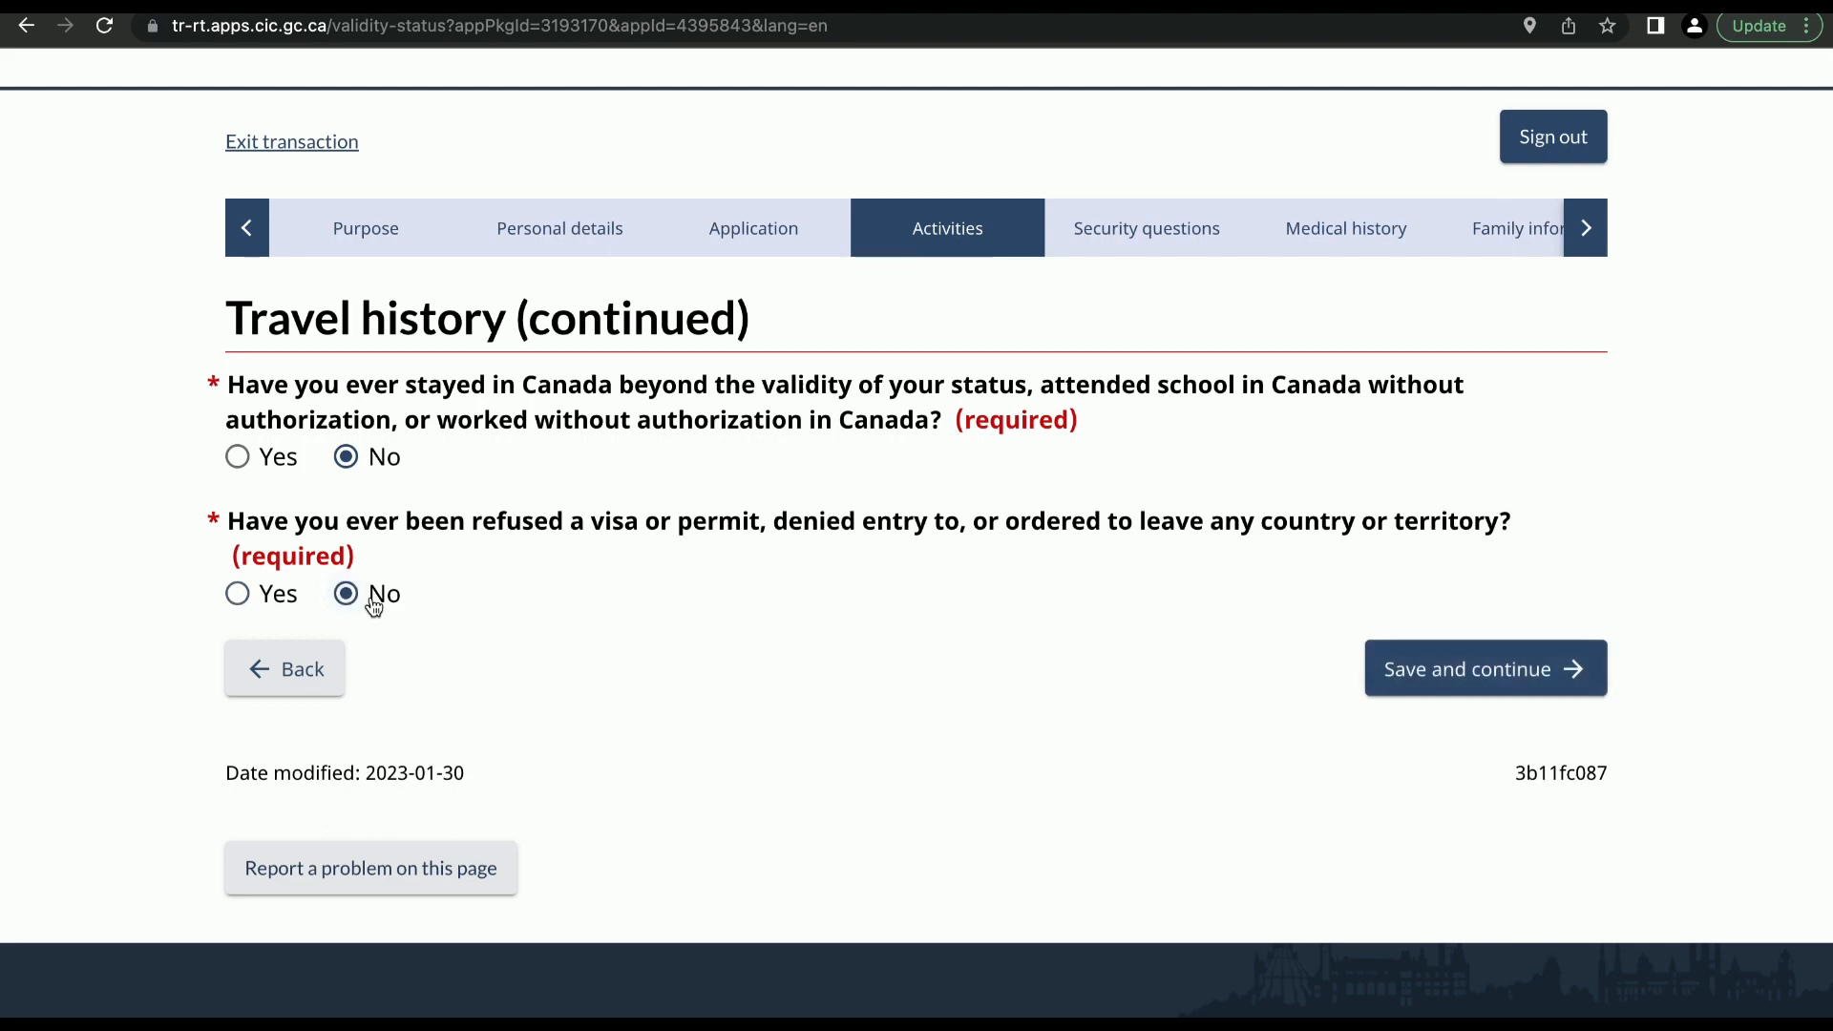
pyautogui.click(1479, 664)
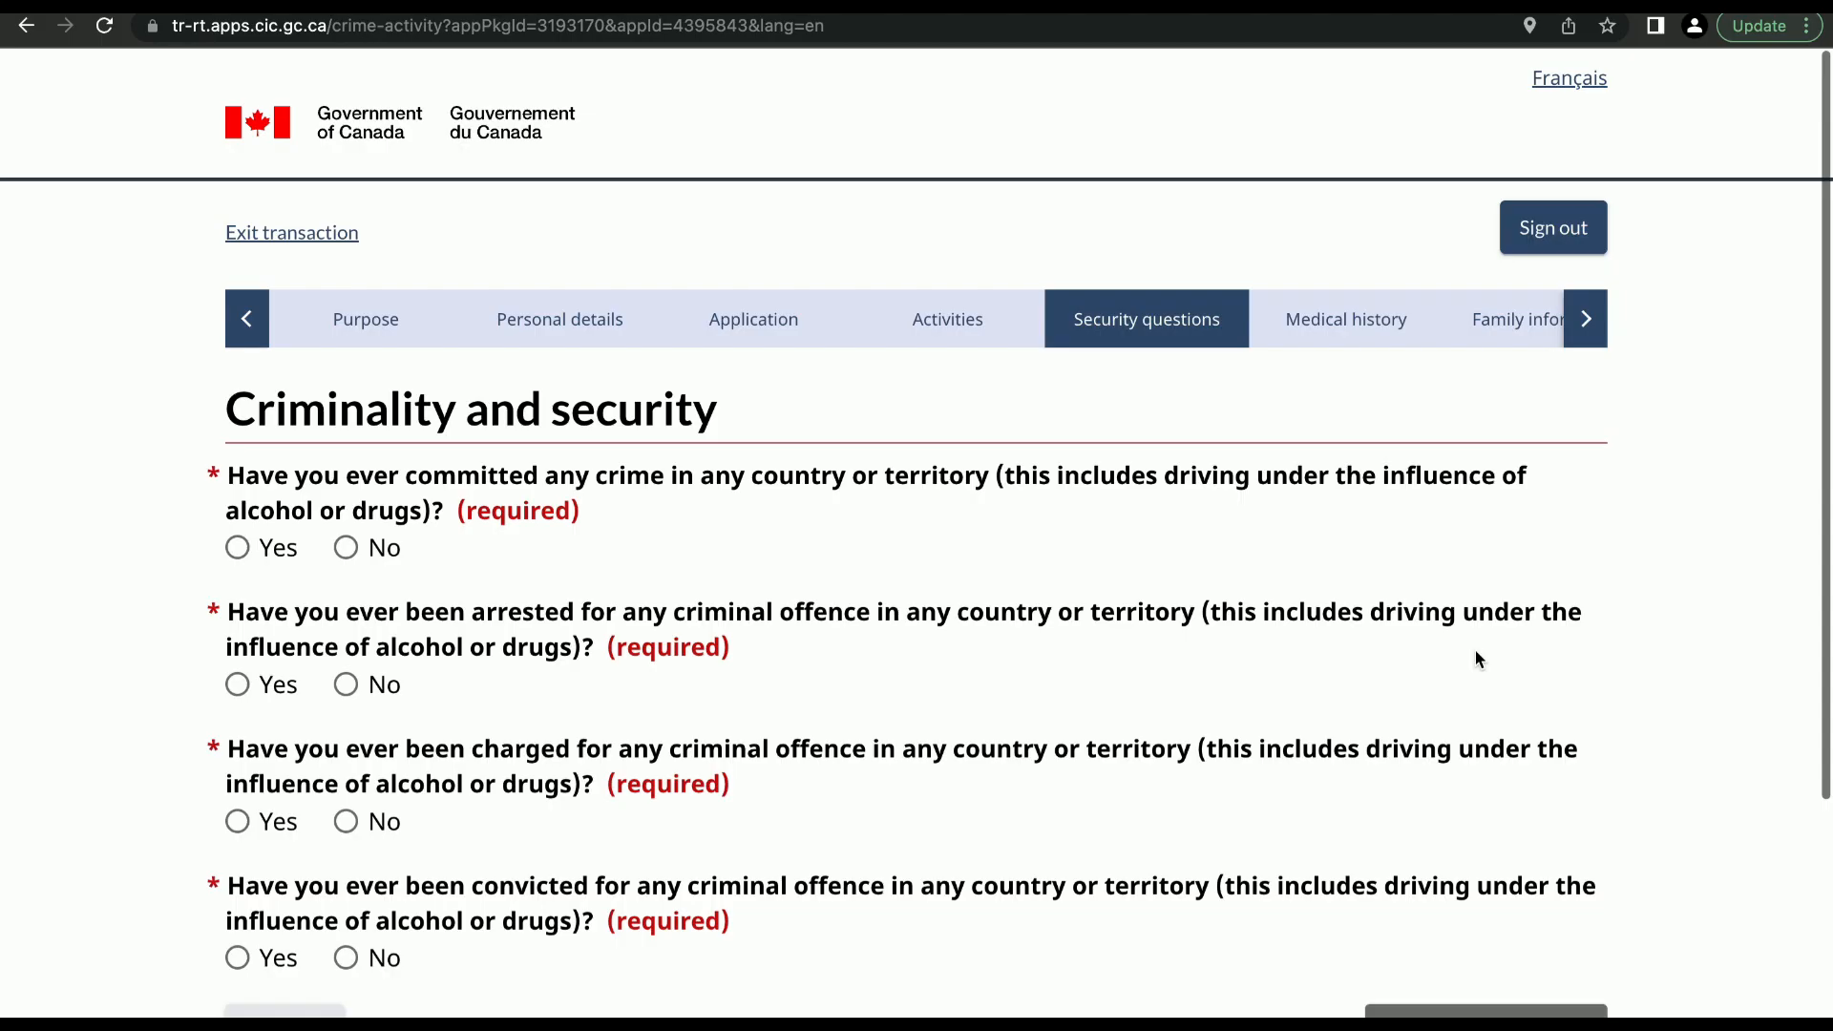
# Answer No to being arrested, charged or convicted and save the criminality page
pyautogui.scroll(-1, 528, 457)
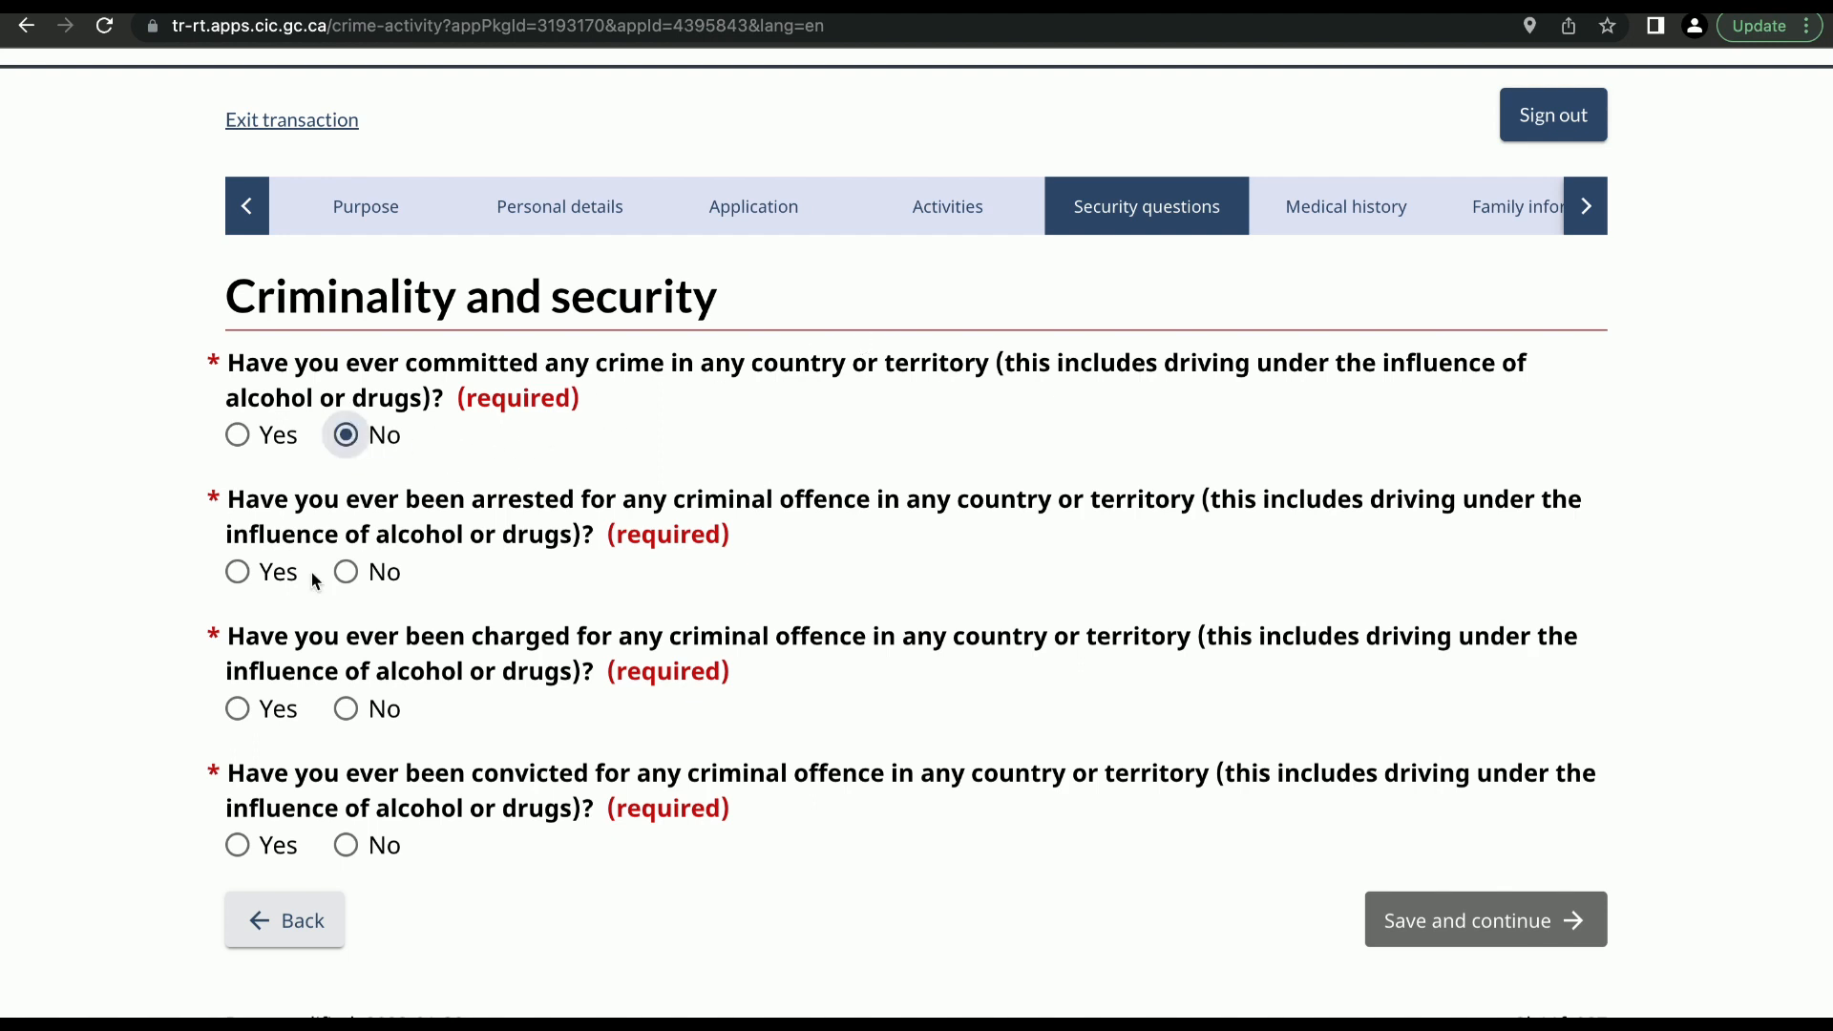
pyautogui.click(346, 575)
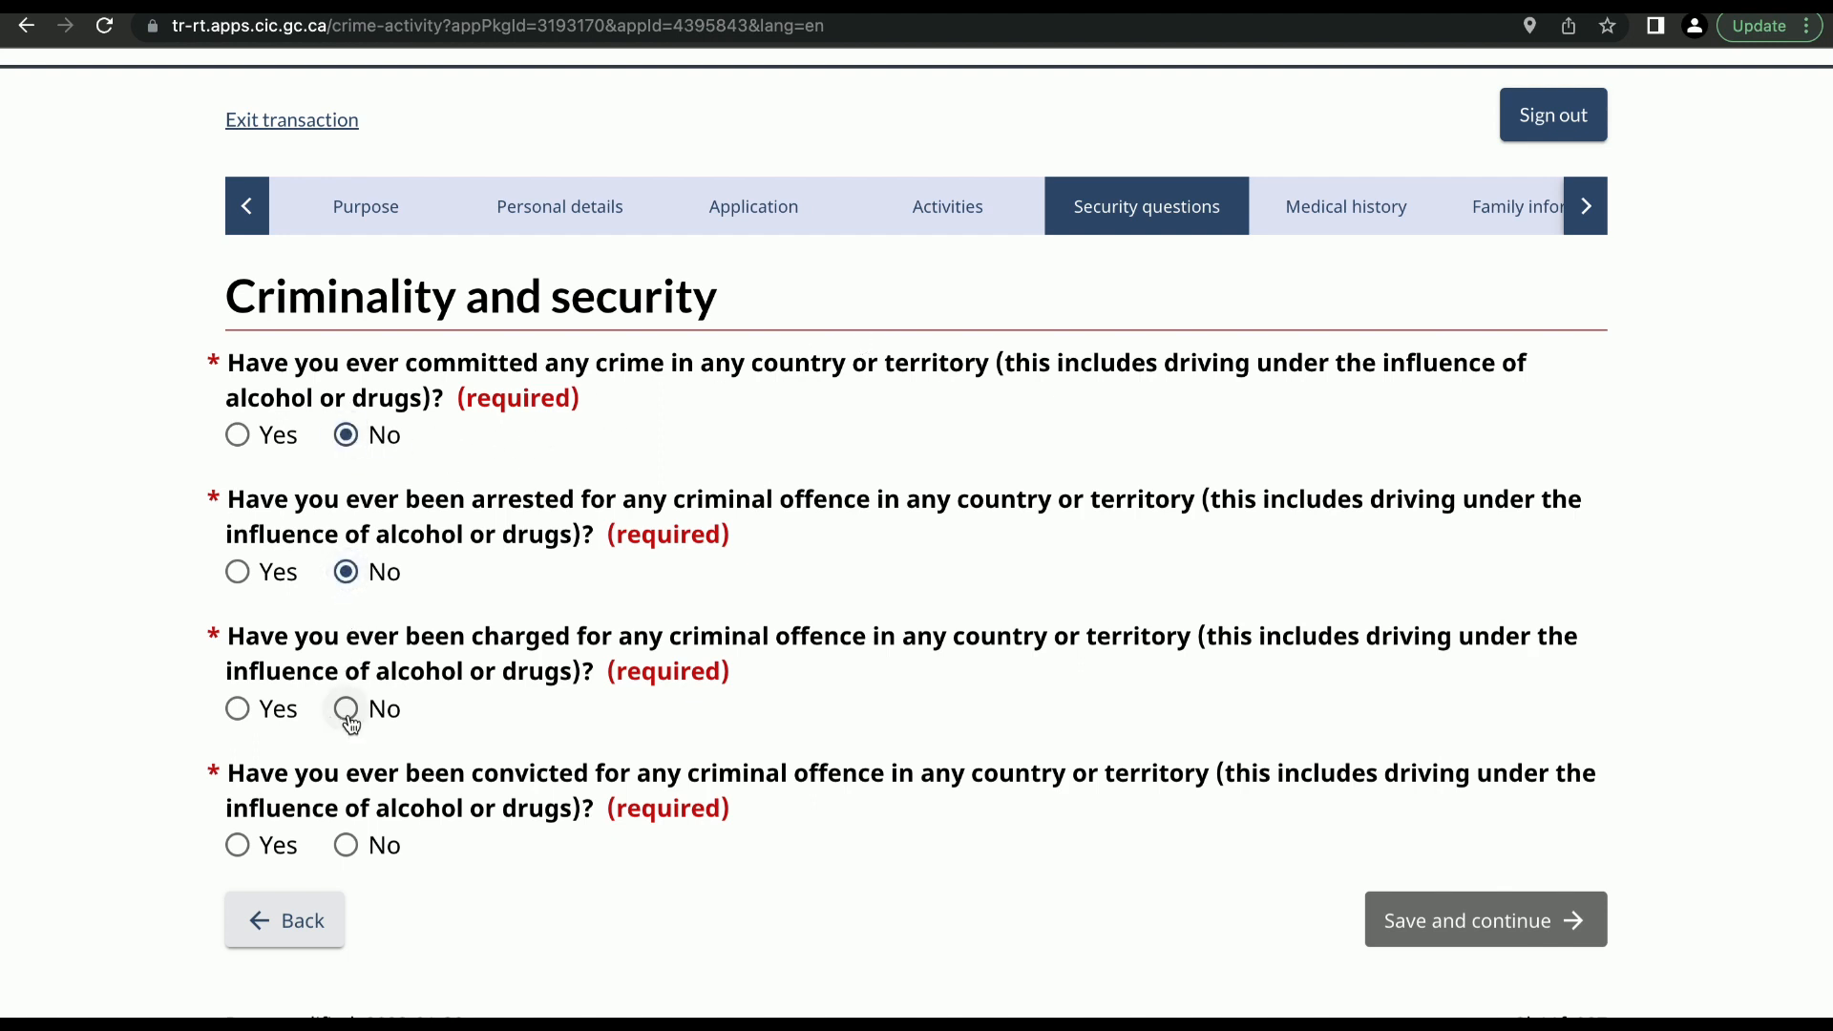
pyautogui.click(348, 716)
pyautogui.click(347, 851)
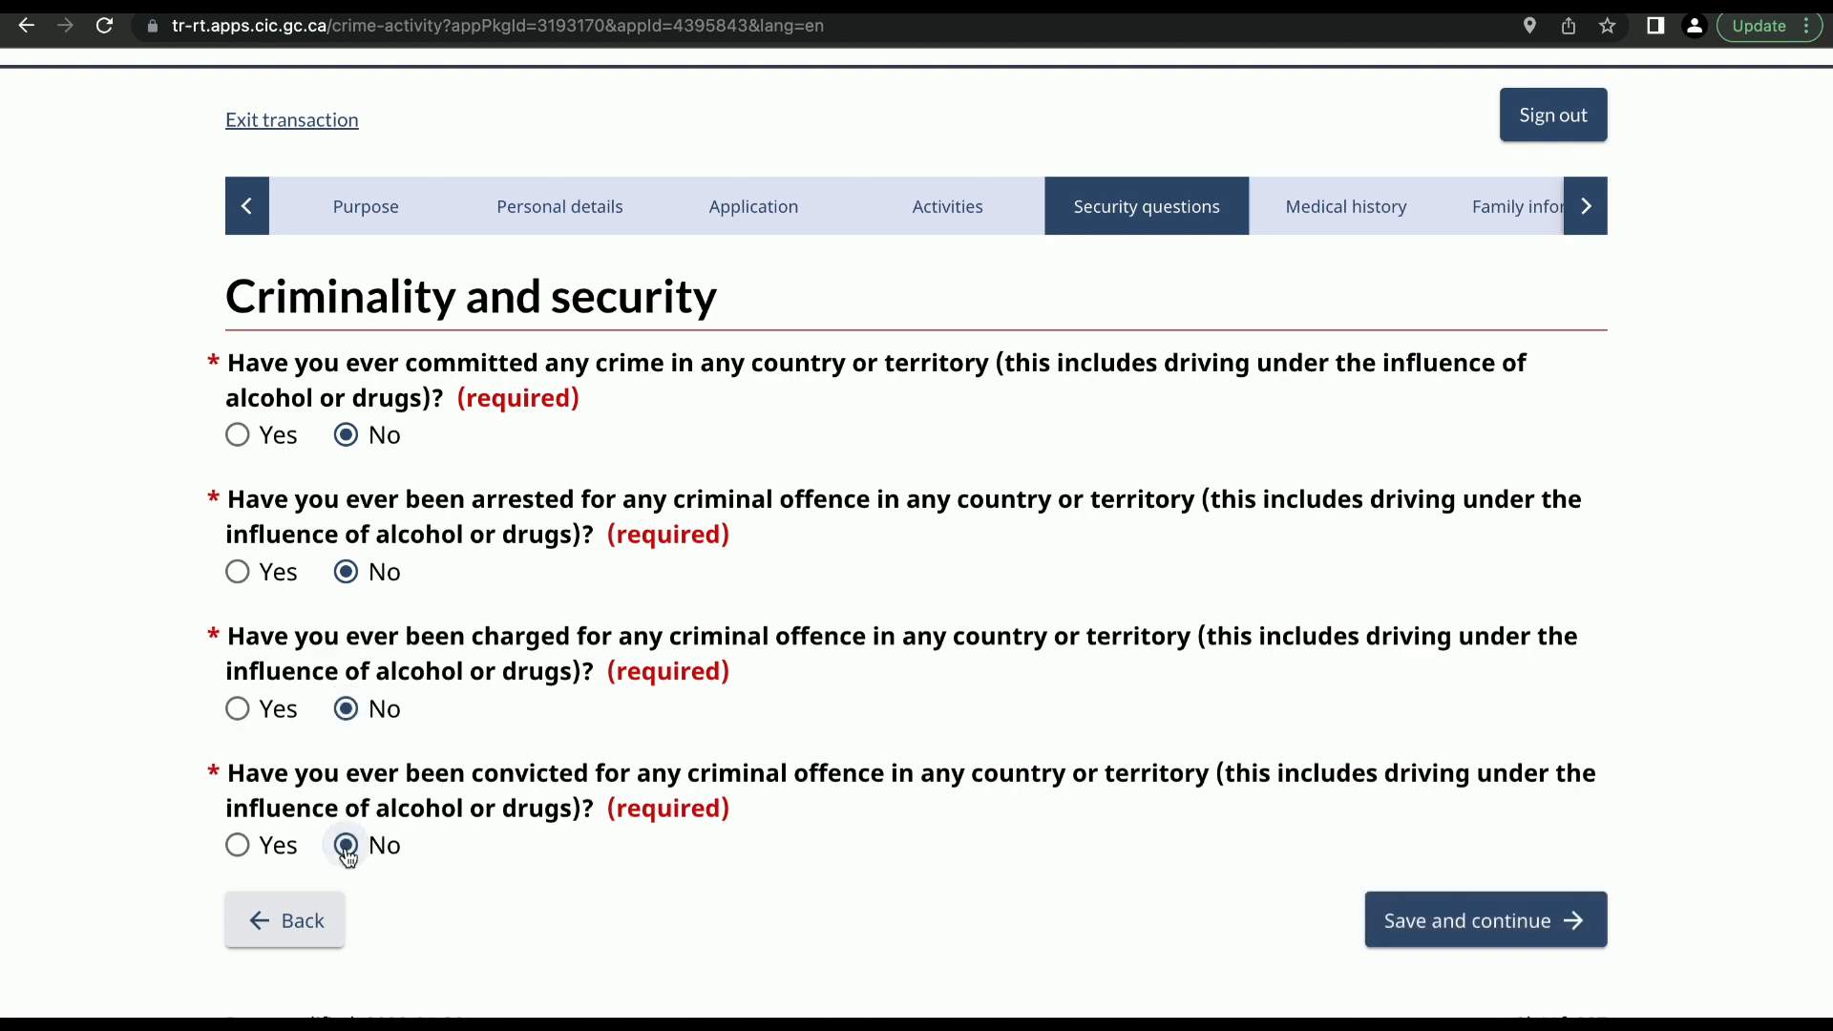
pyautogui.click(1413, 921)
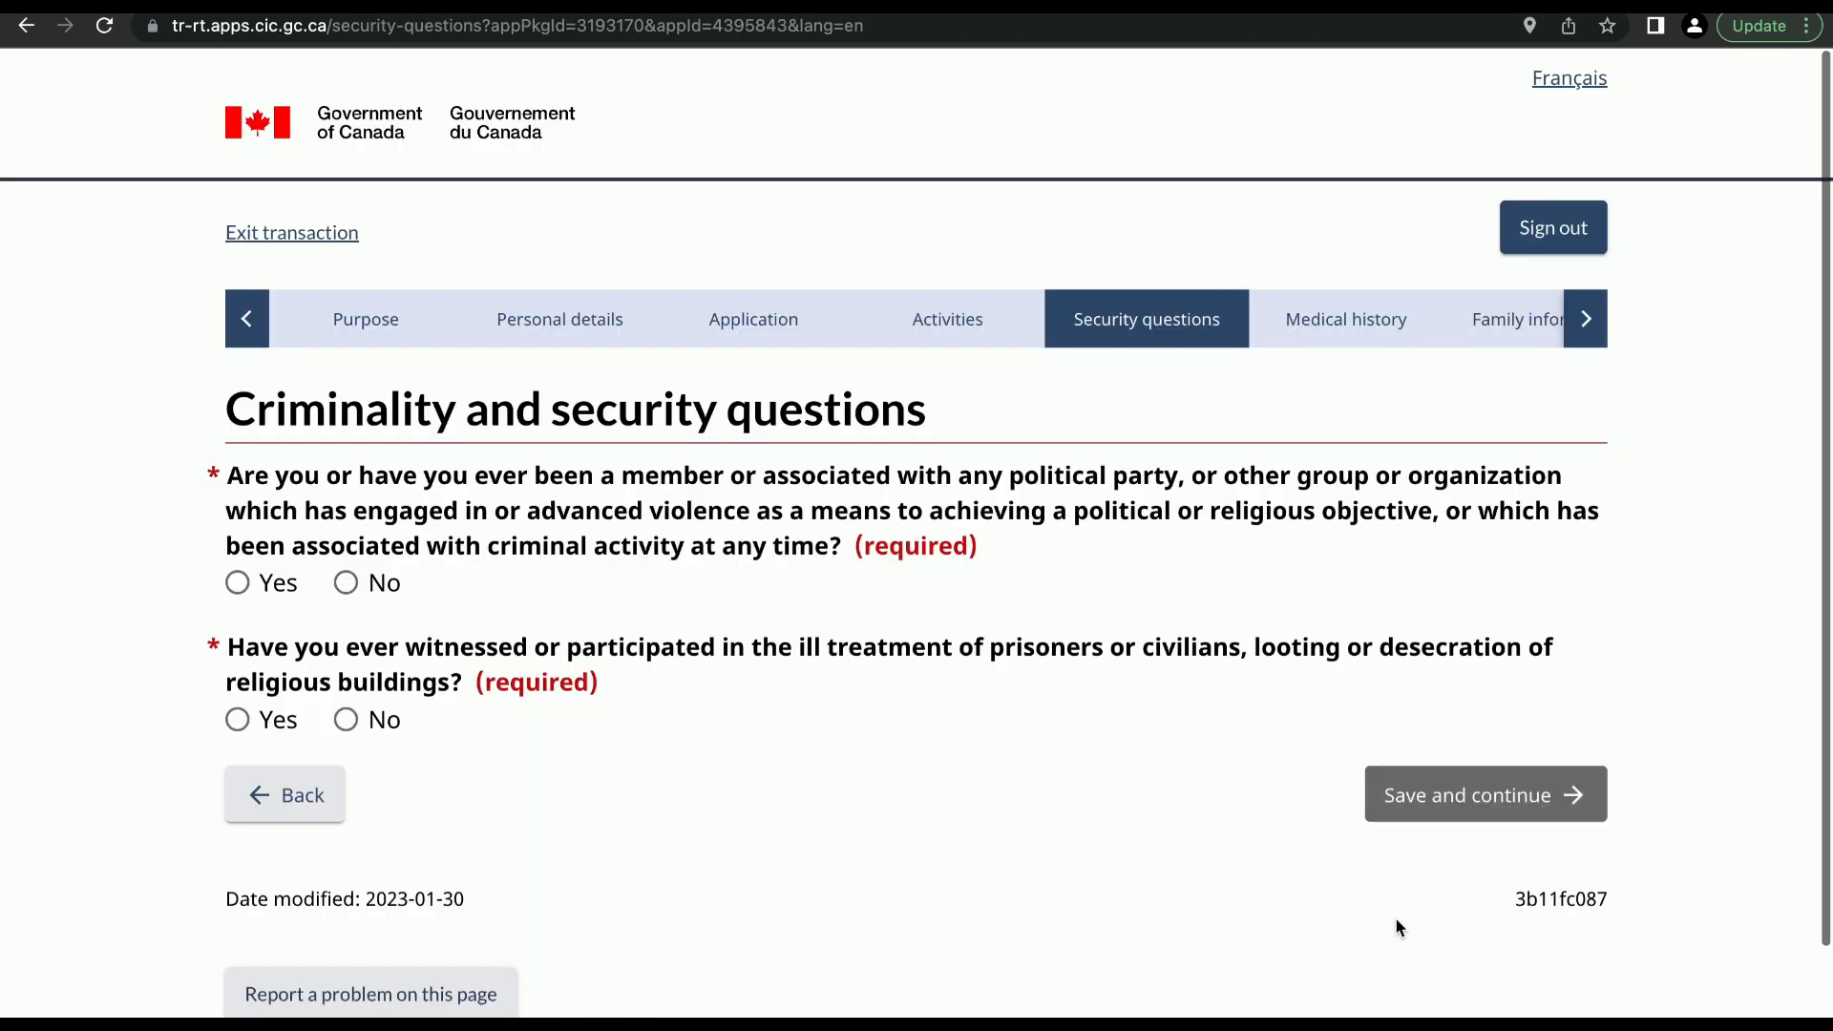
# Answer No to political violence and ill treatment or looting, then save the security page
pyautogui.click(347, 585)
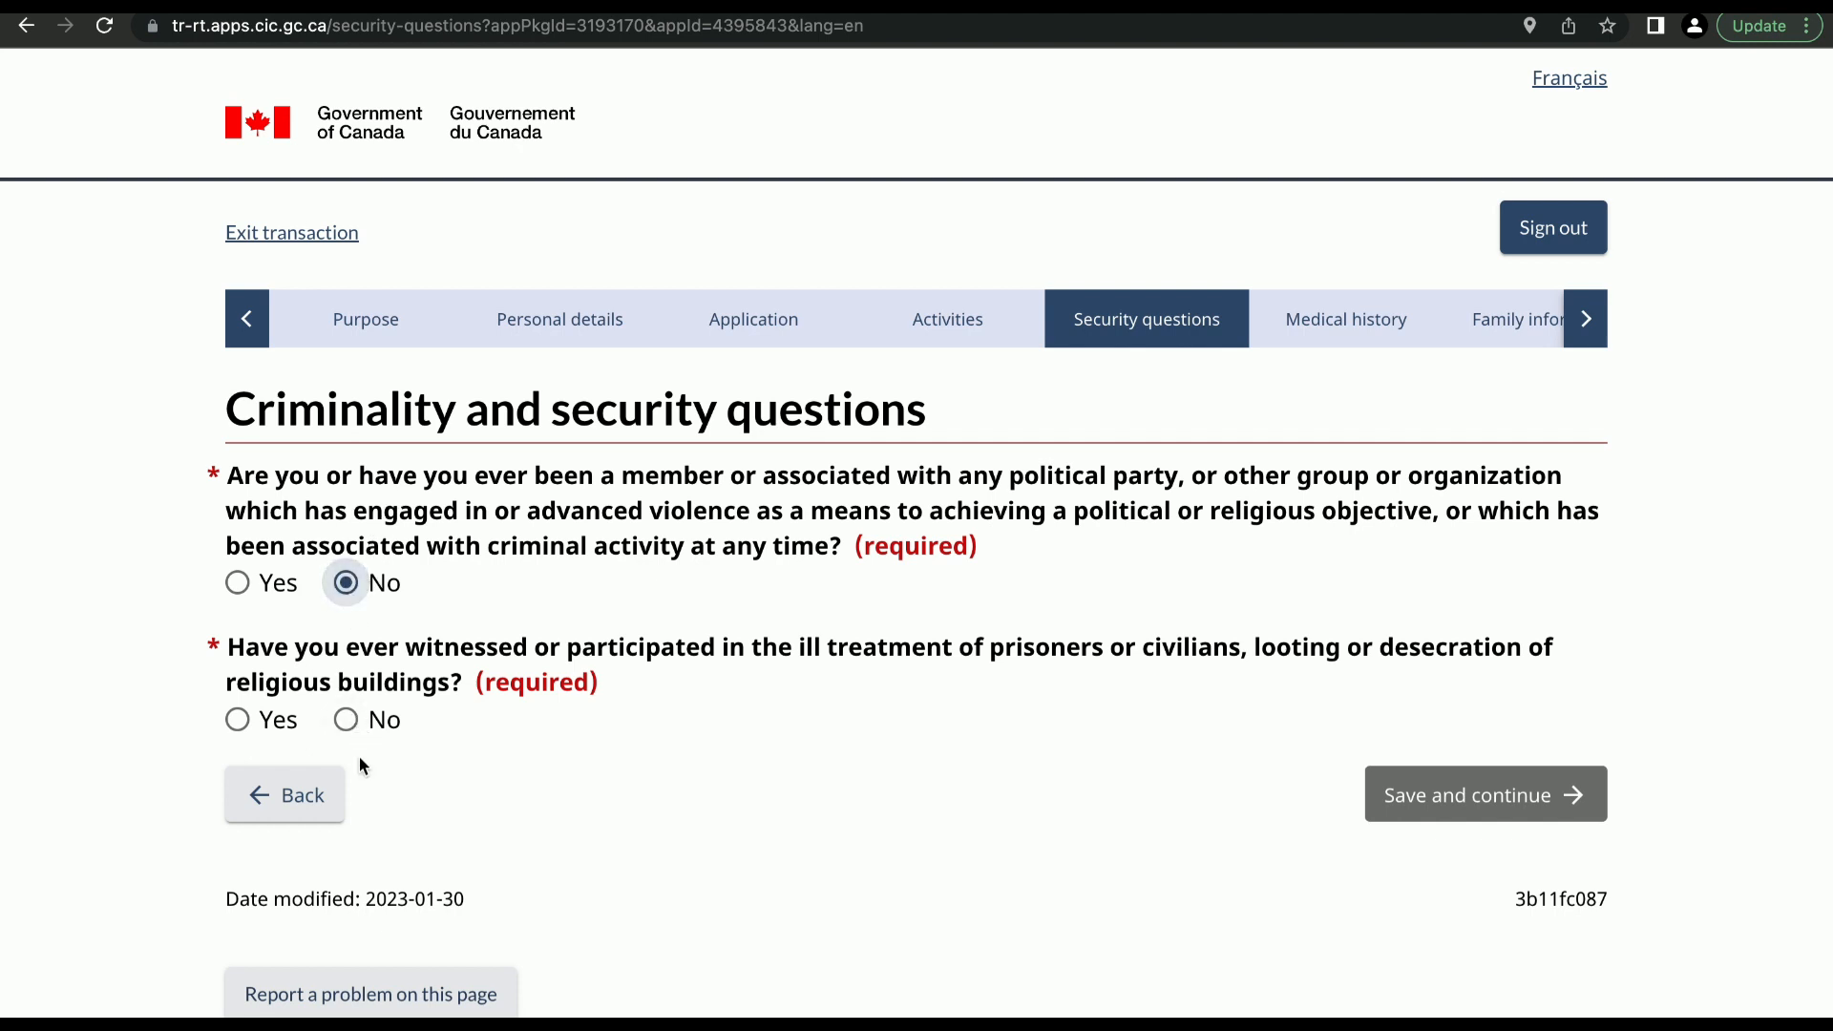
pyautogui.click(346, 720)
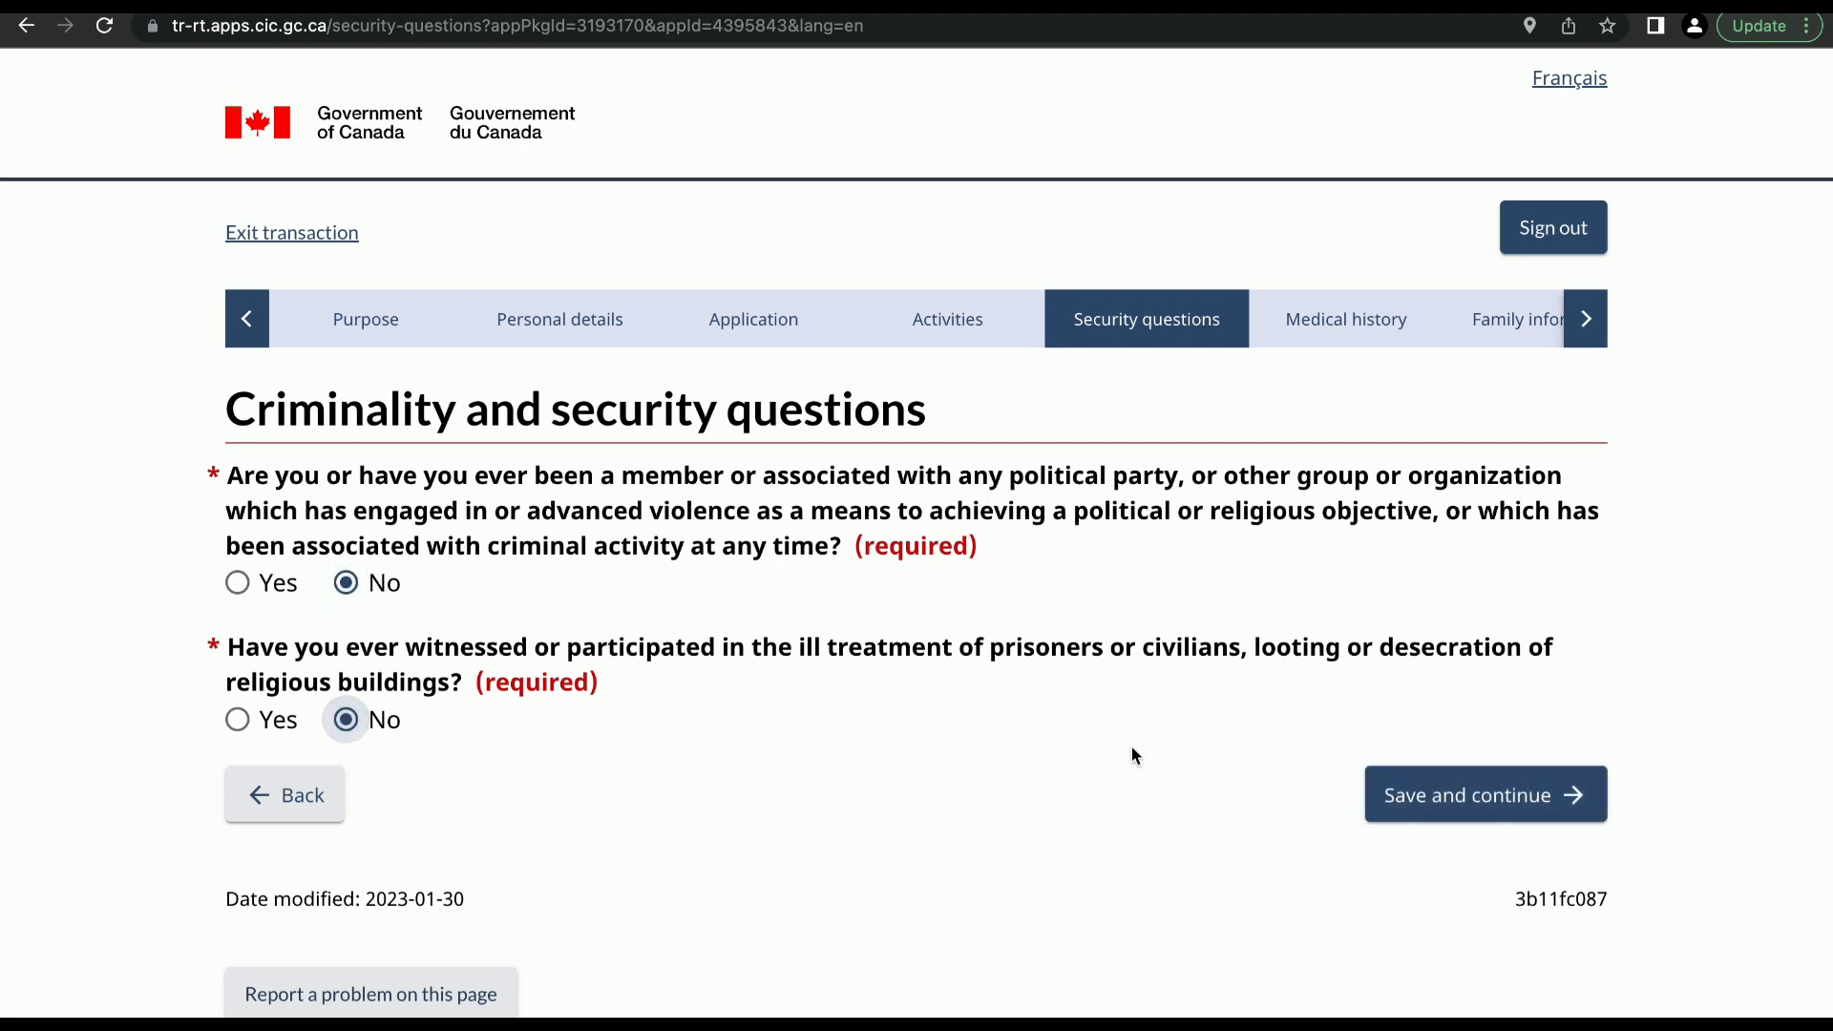
pyautogui.click(237, 720)
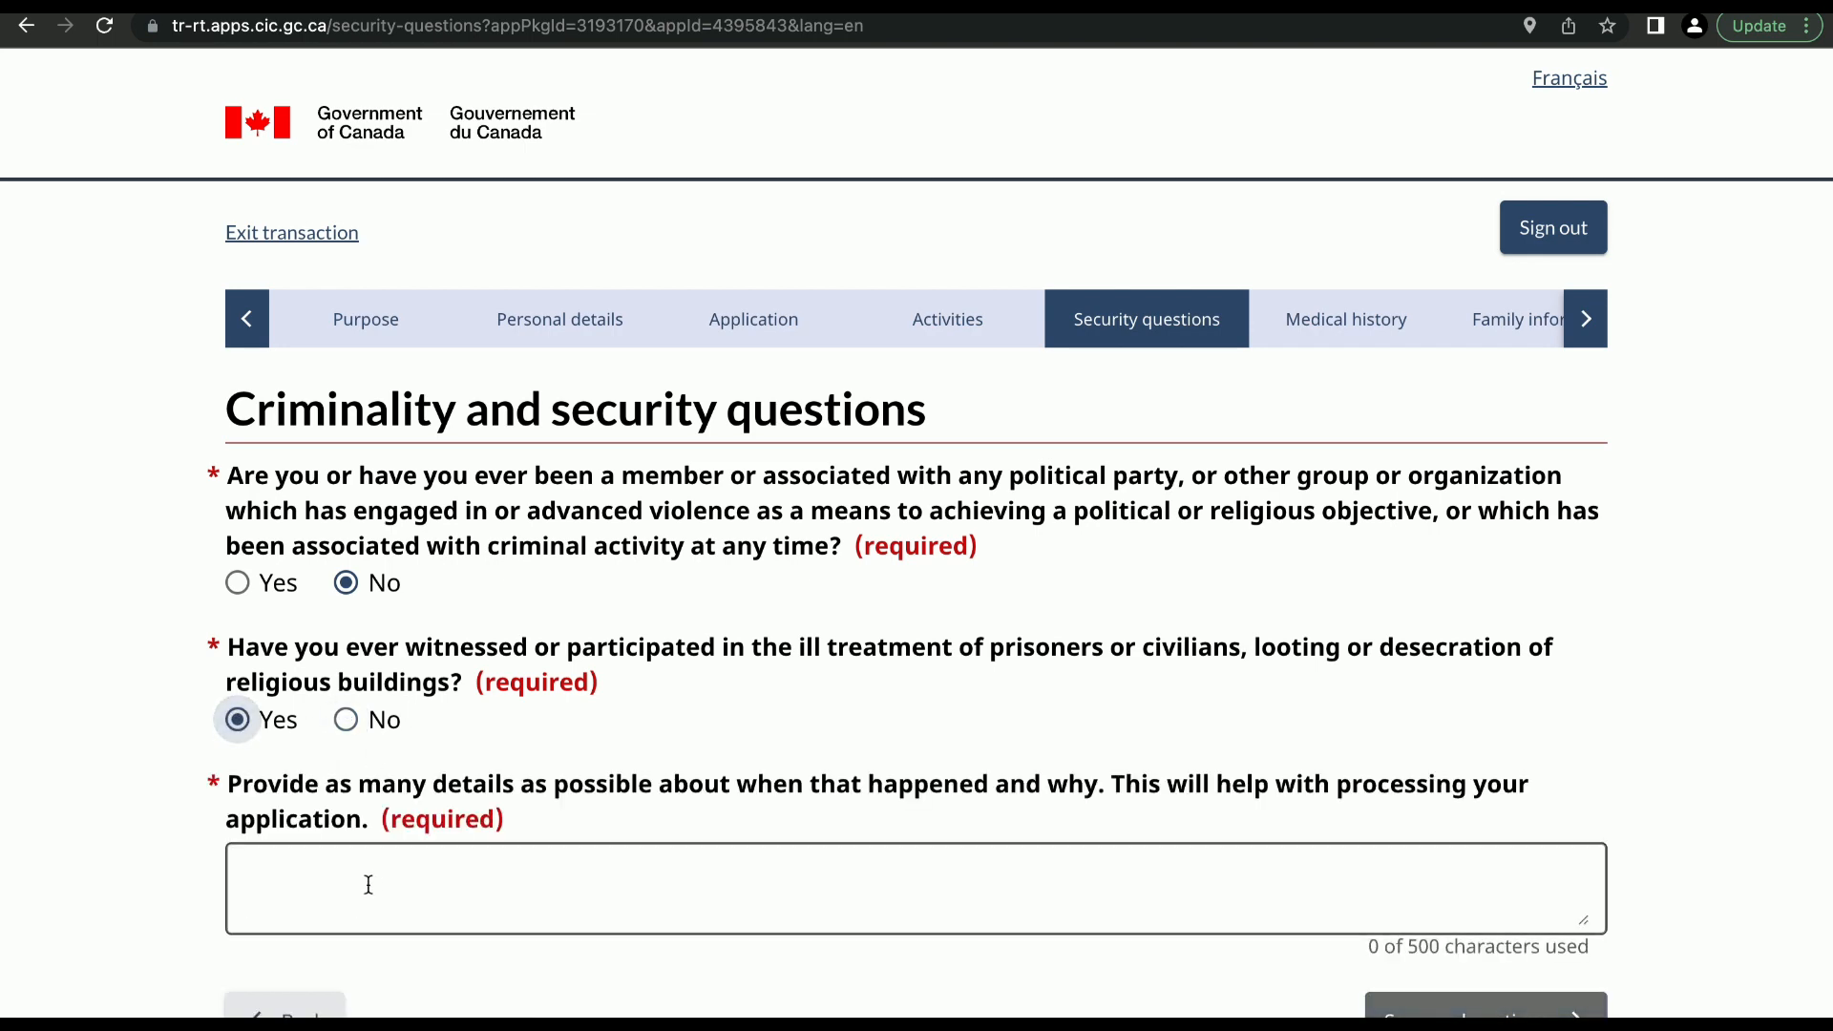
pyautogui.click(348, 720)
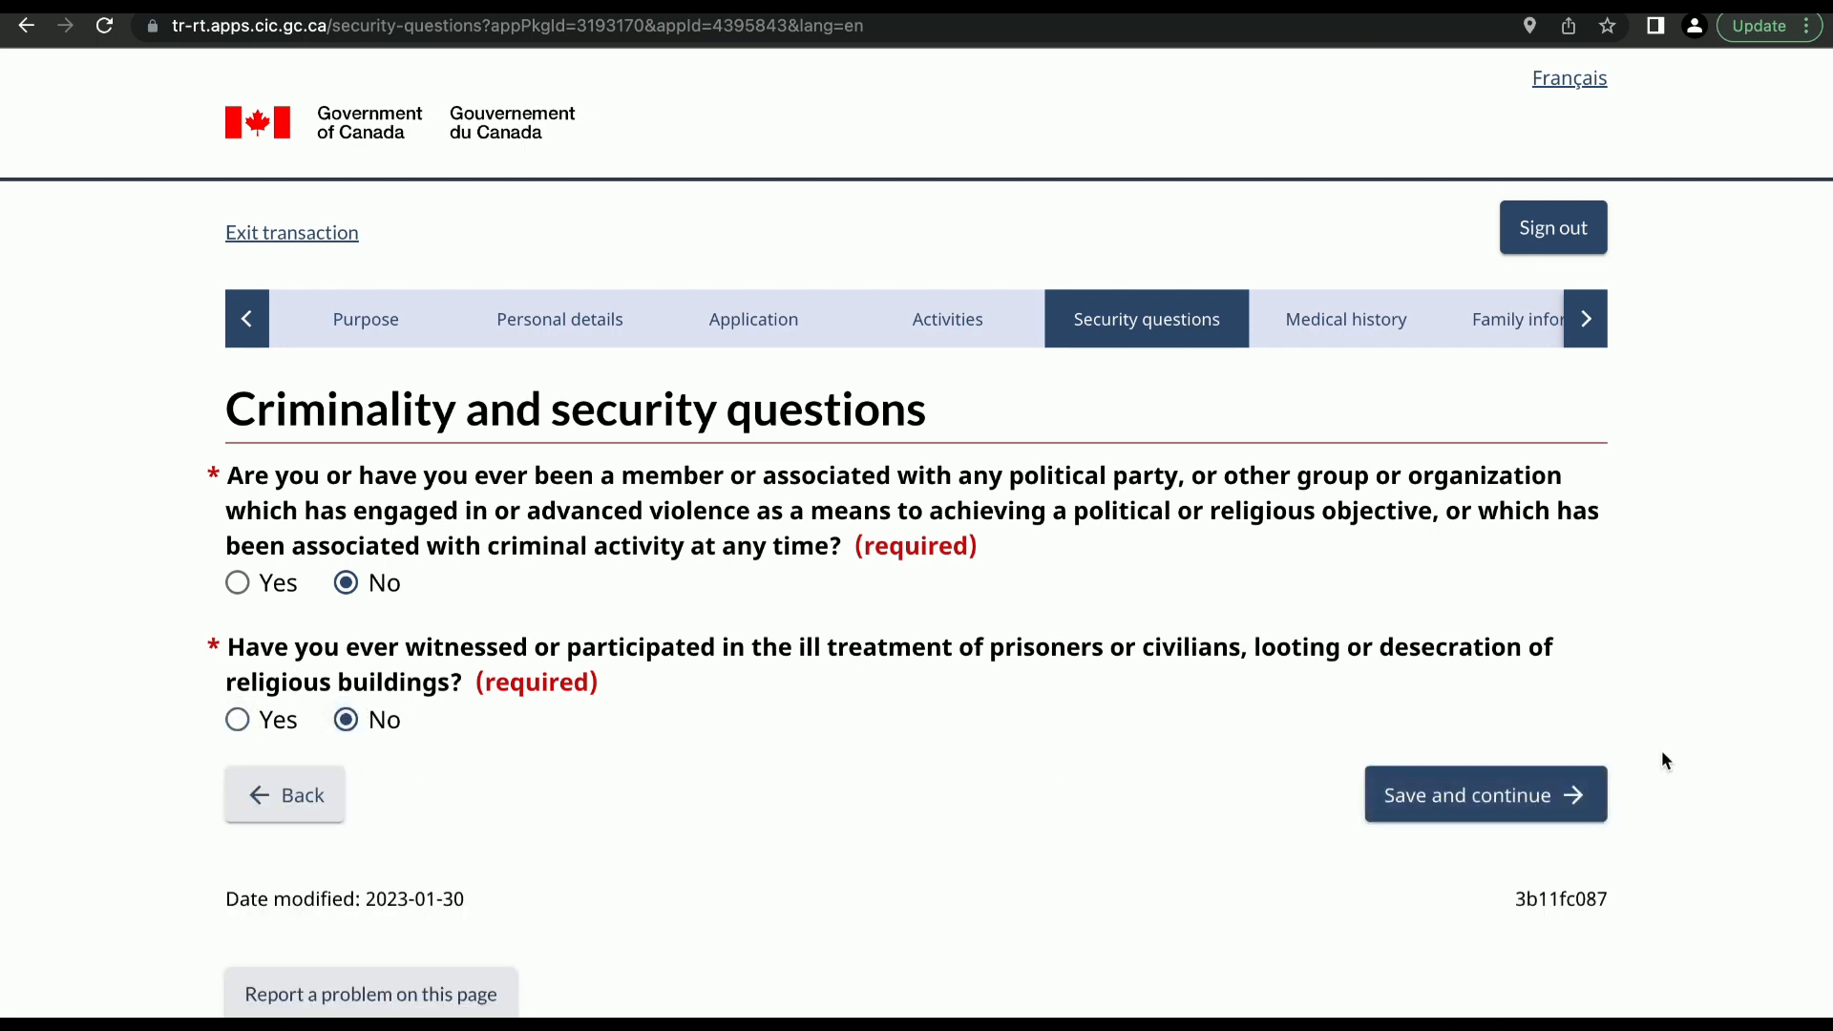
pyautogui.click(1426, 814)
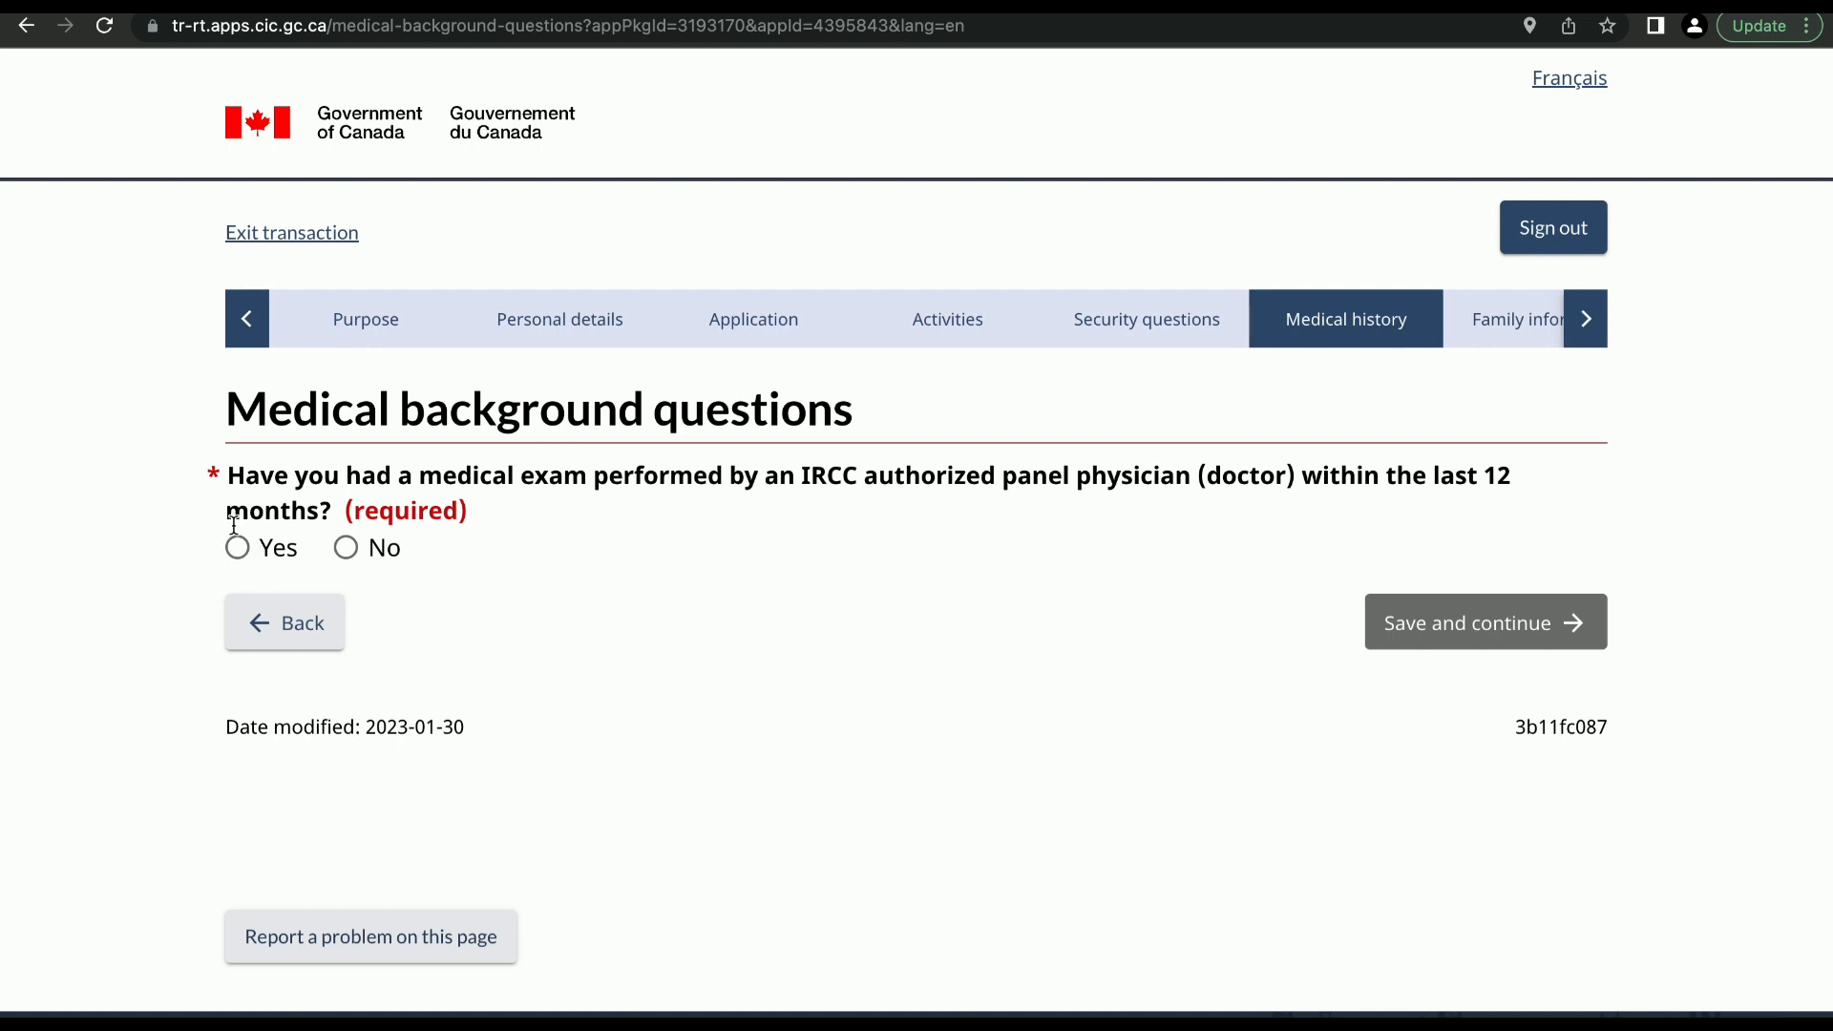
# Answer No to a recent medical exam and both tuberculosis questions, saving each page
pyautogui.click(346, 547)
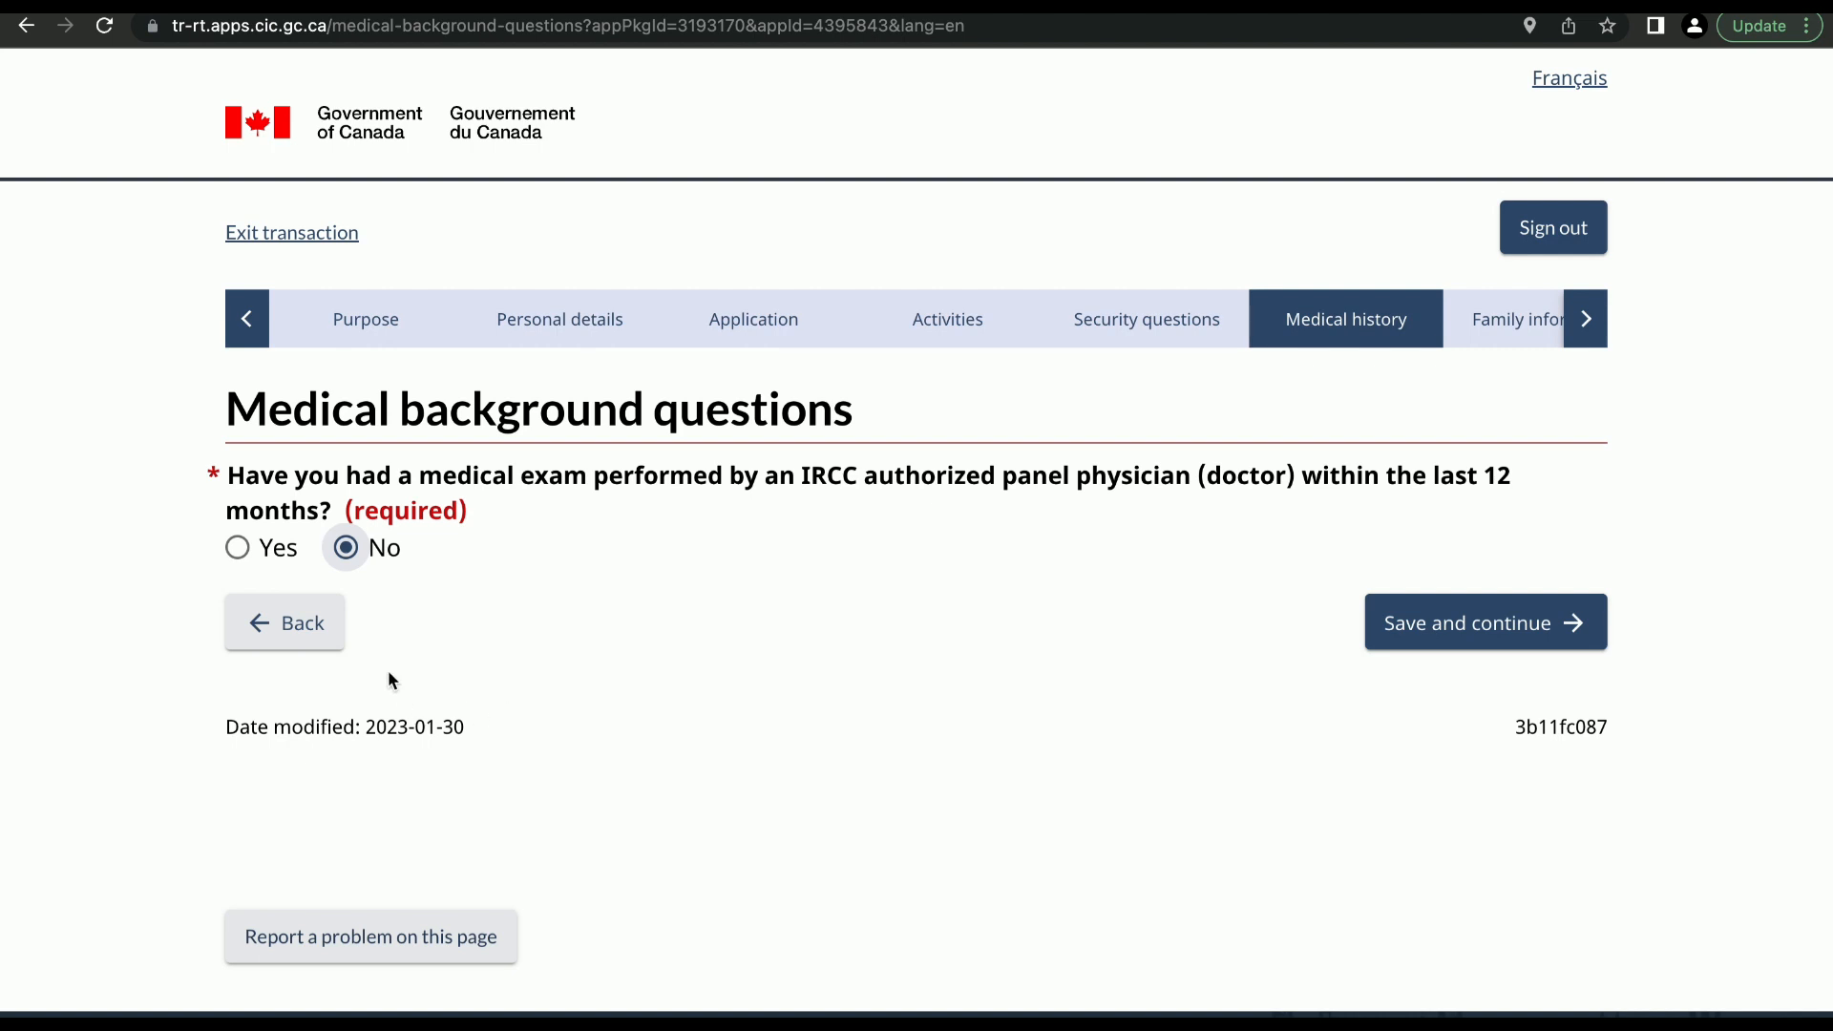
pyautogui.click(261, 550)
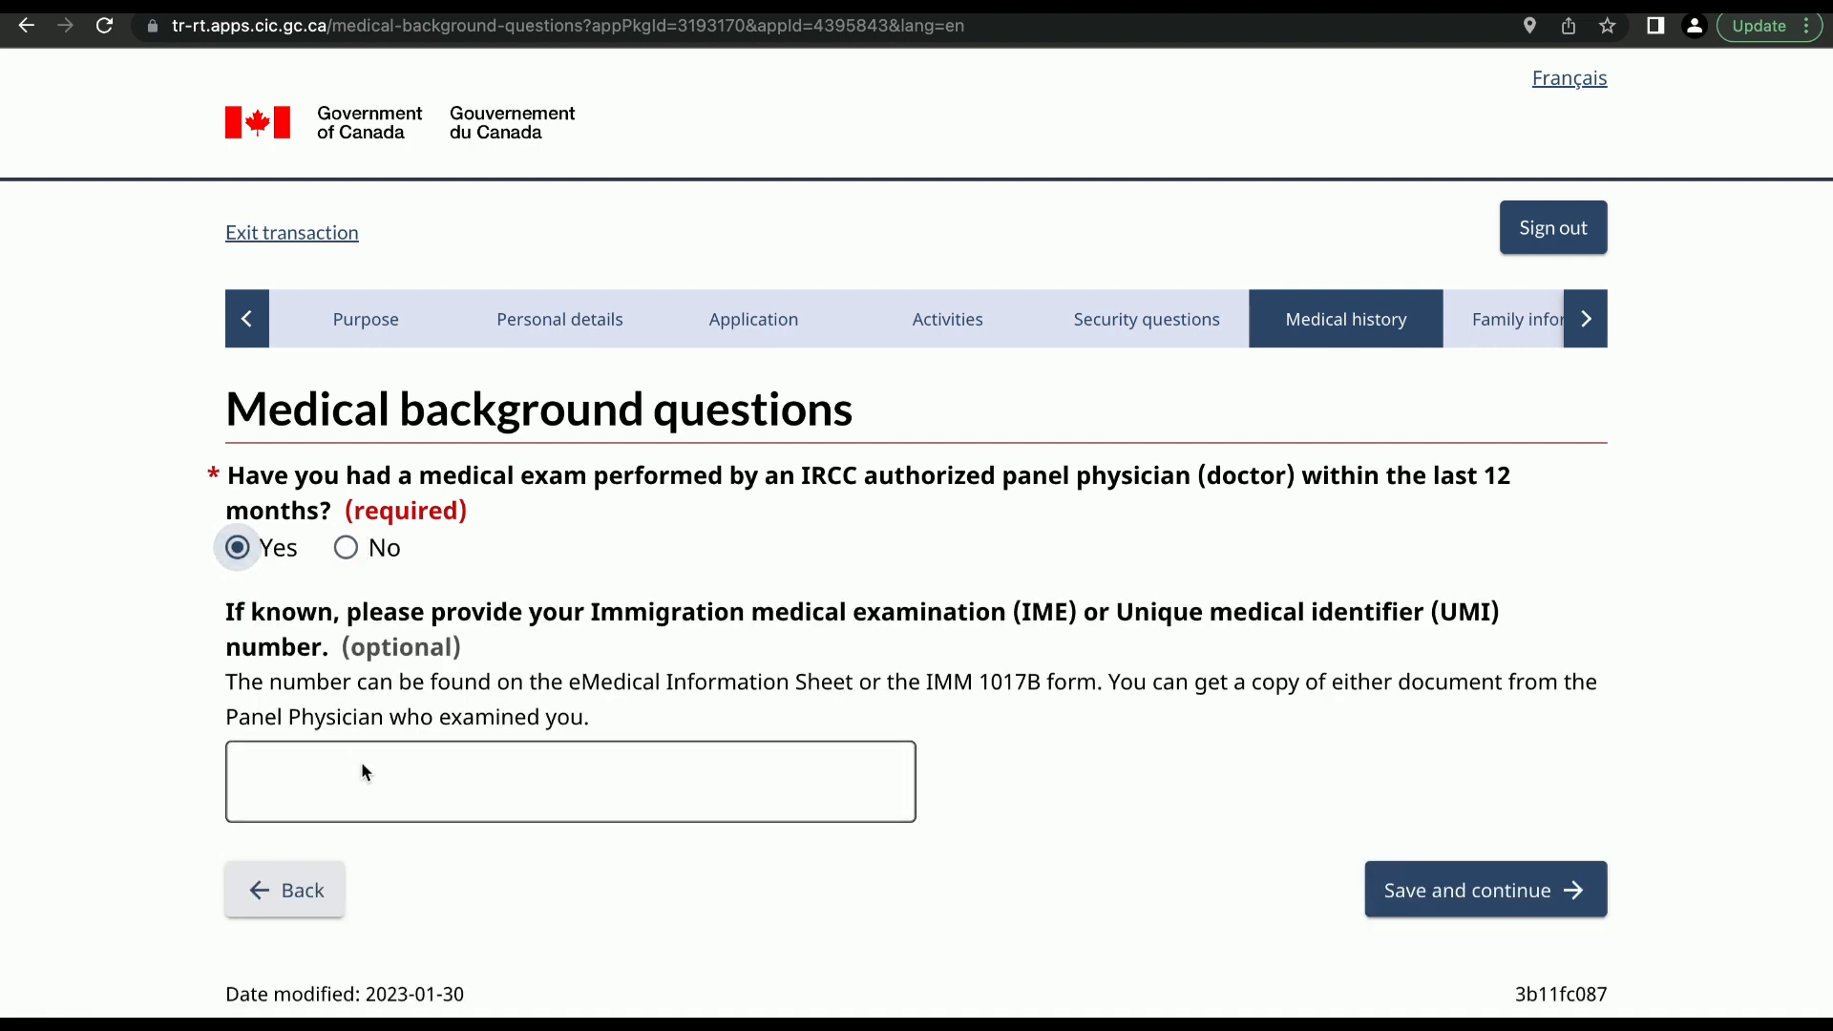
pyautogui.click(371, 552)
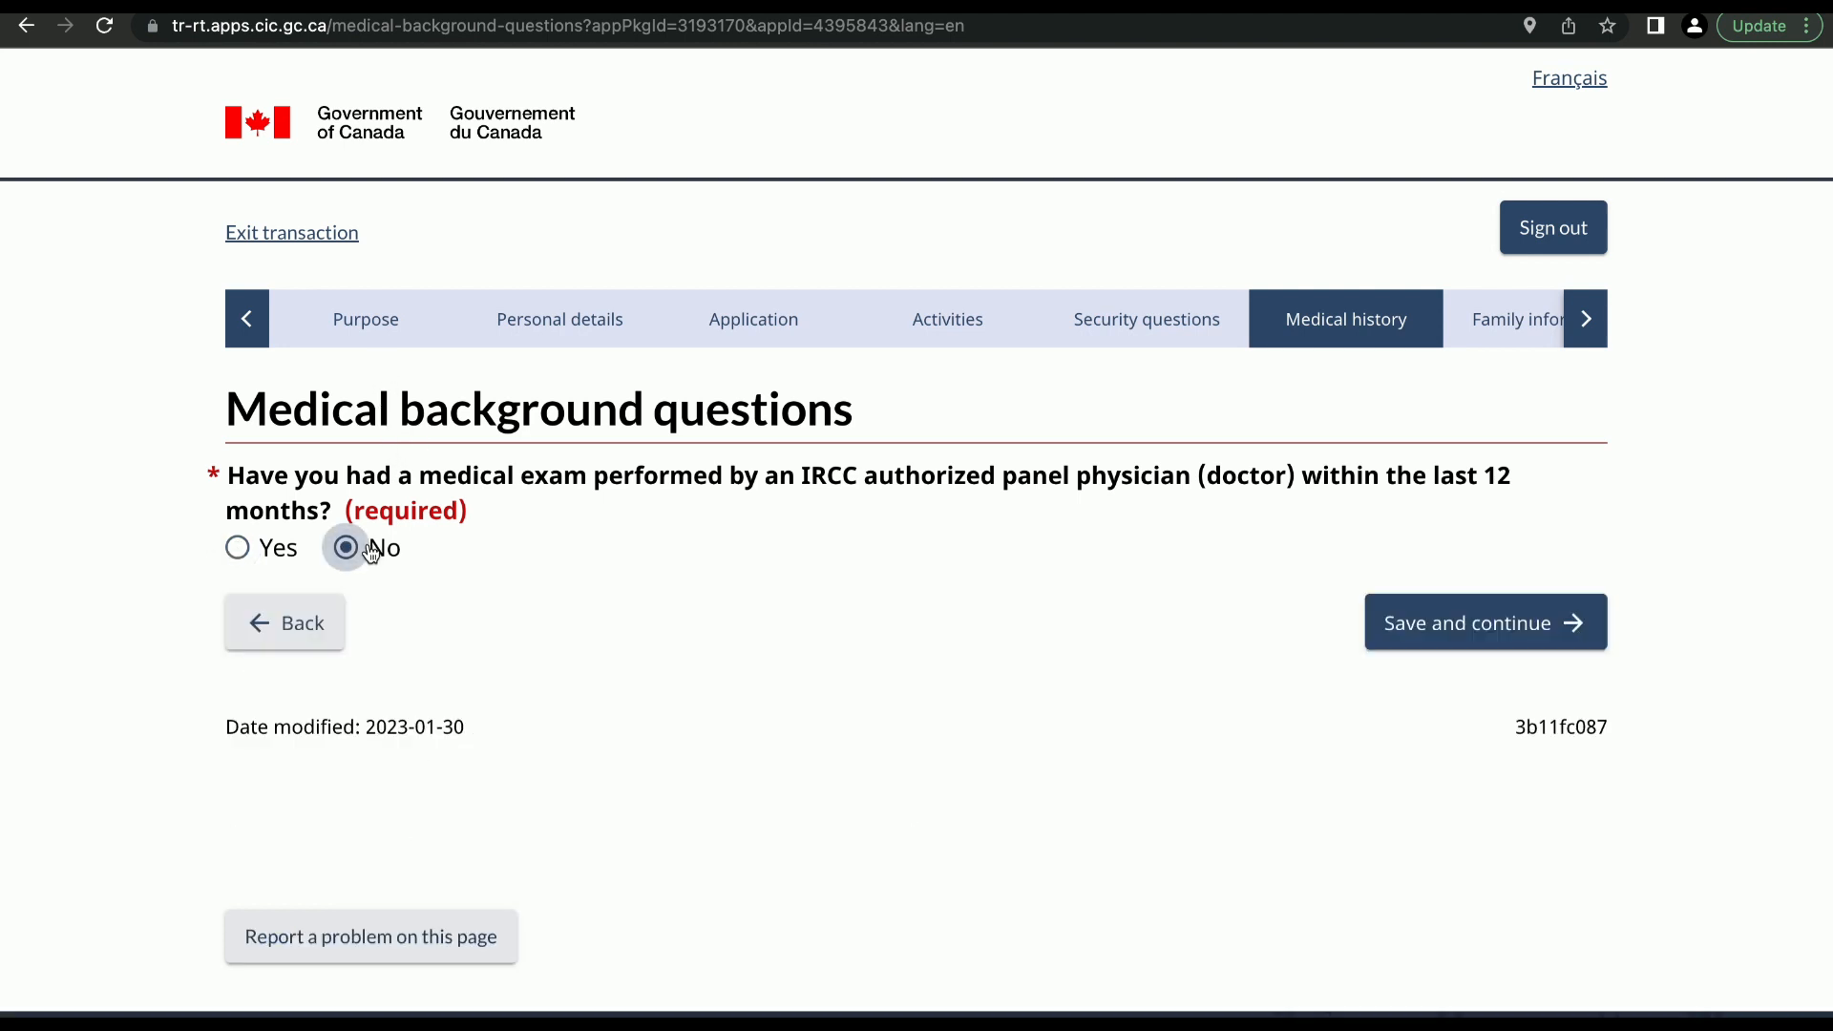
pyautogui.click(1474, 632)
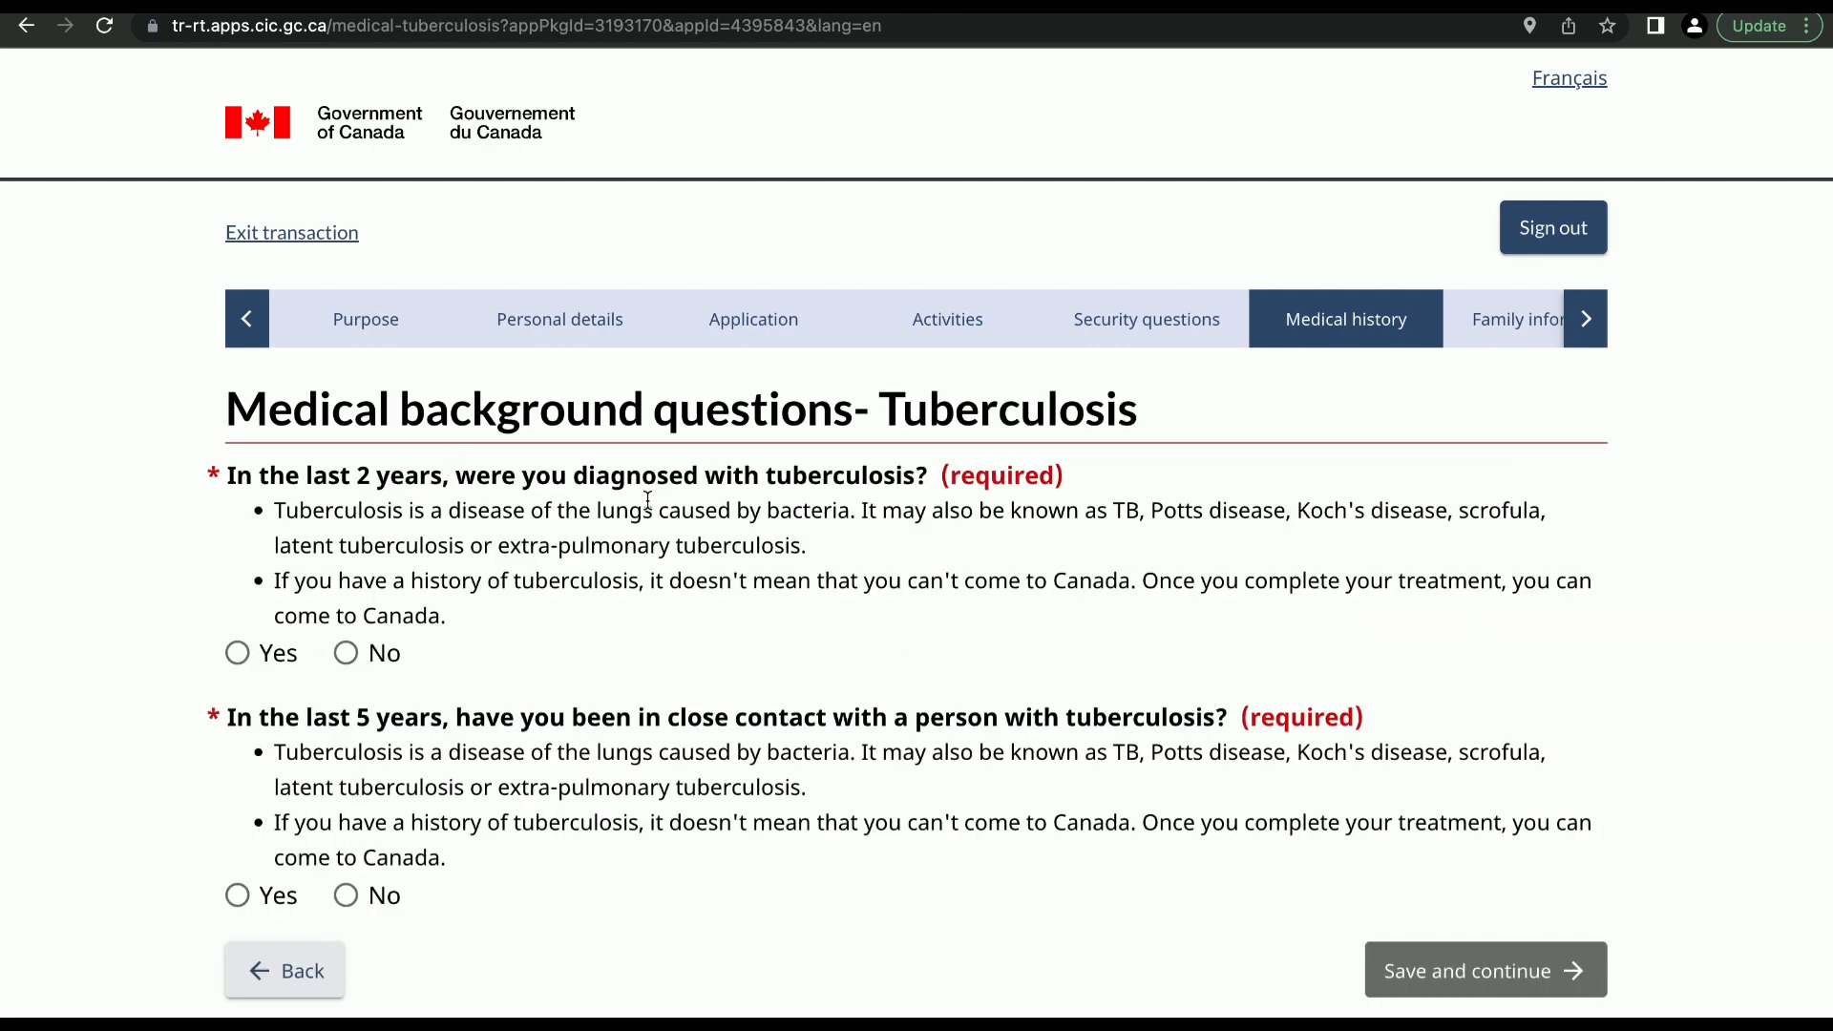
pyautogui.click(346, 655)
pyautogui.click(346, 898)
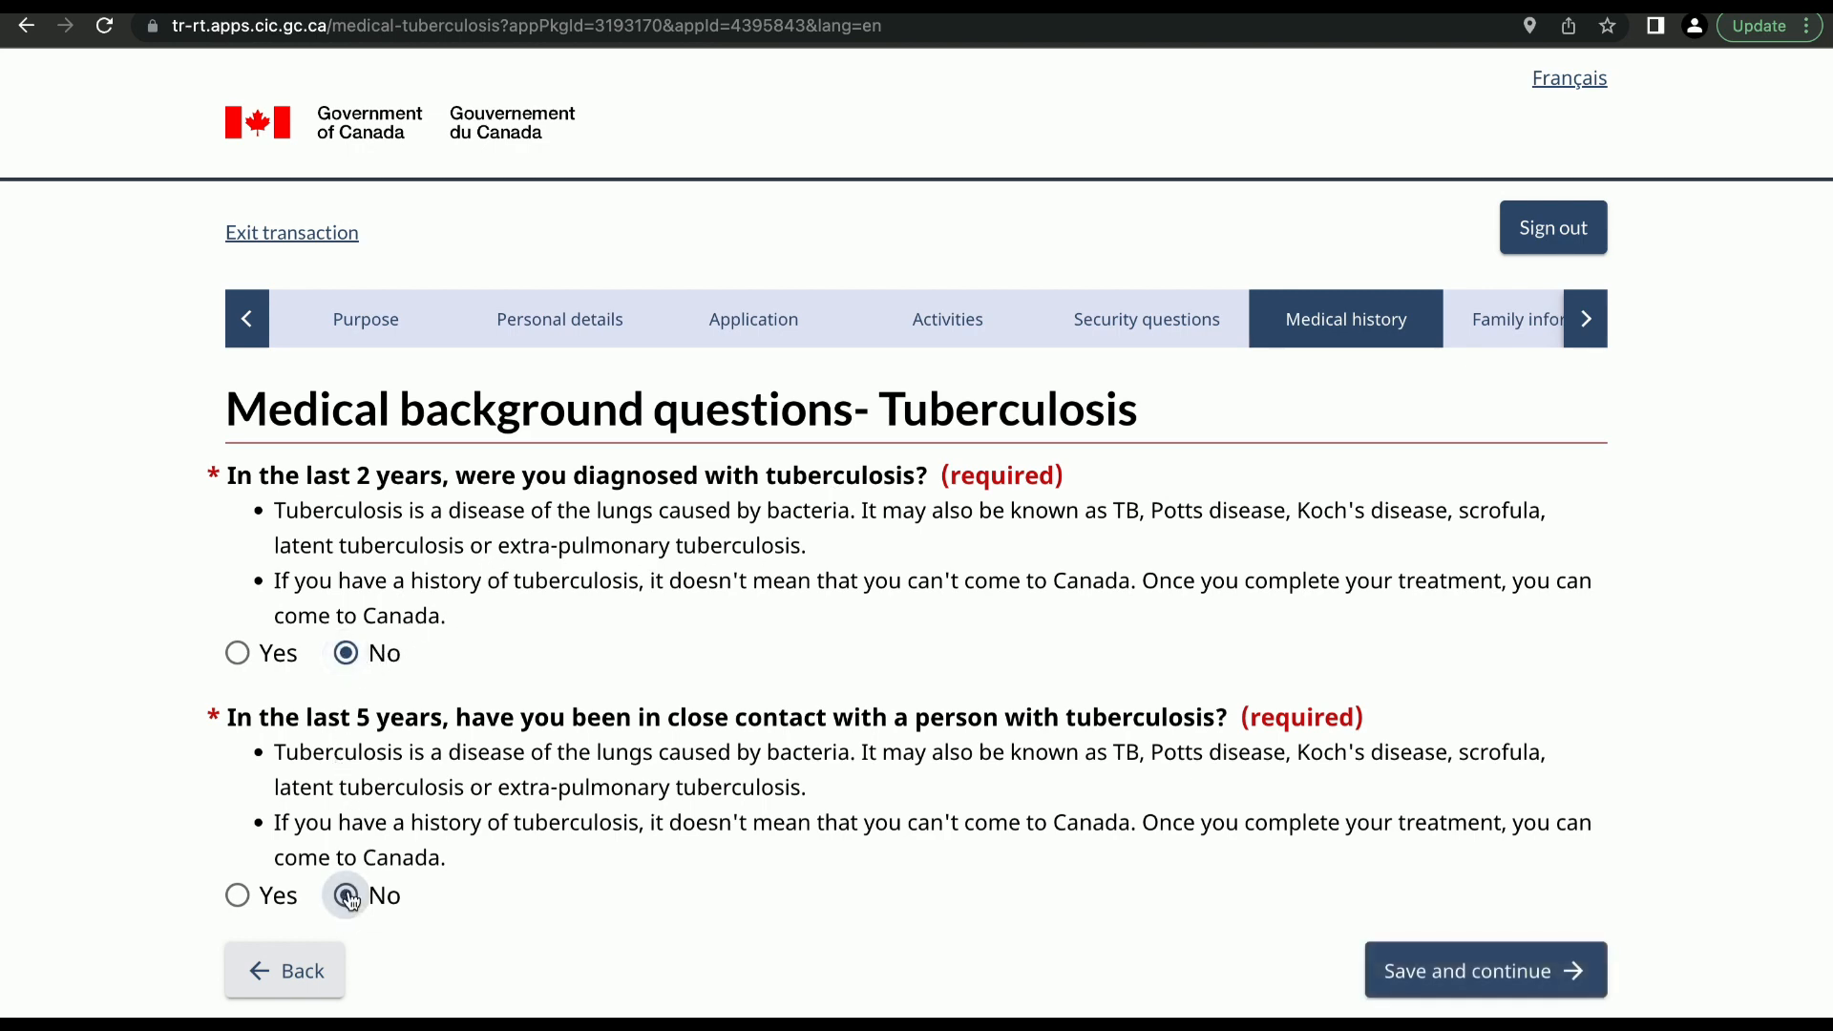
pyautogui.click(1442, 968)
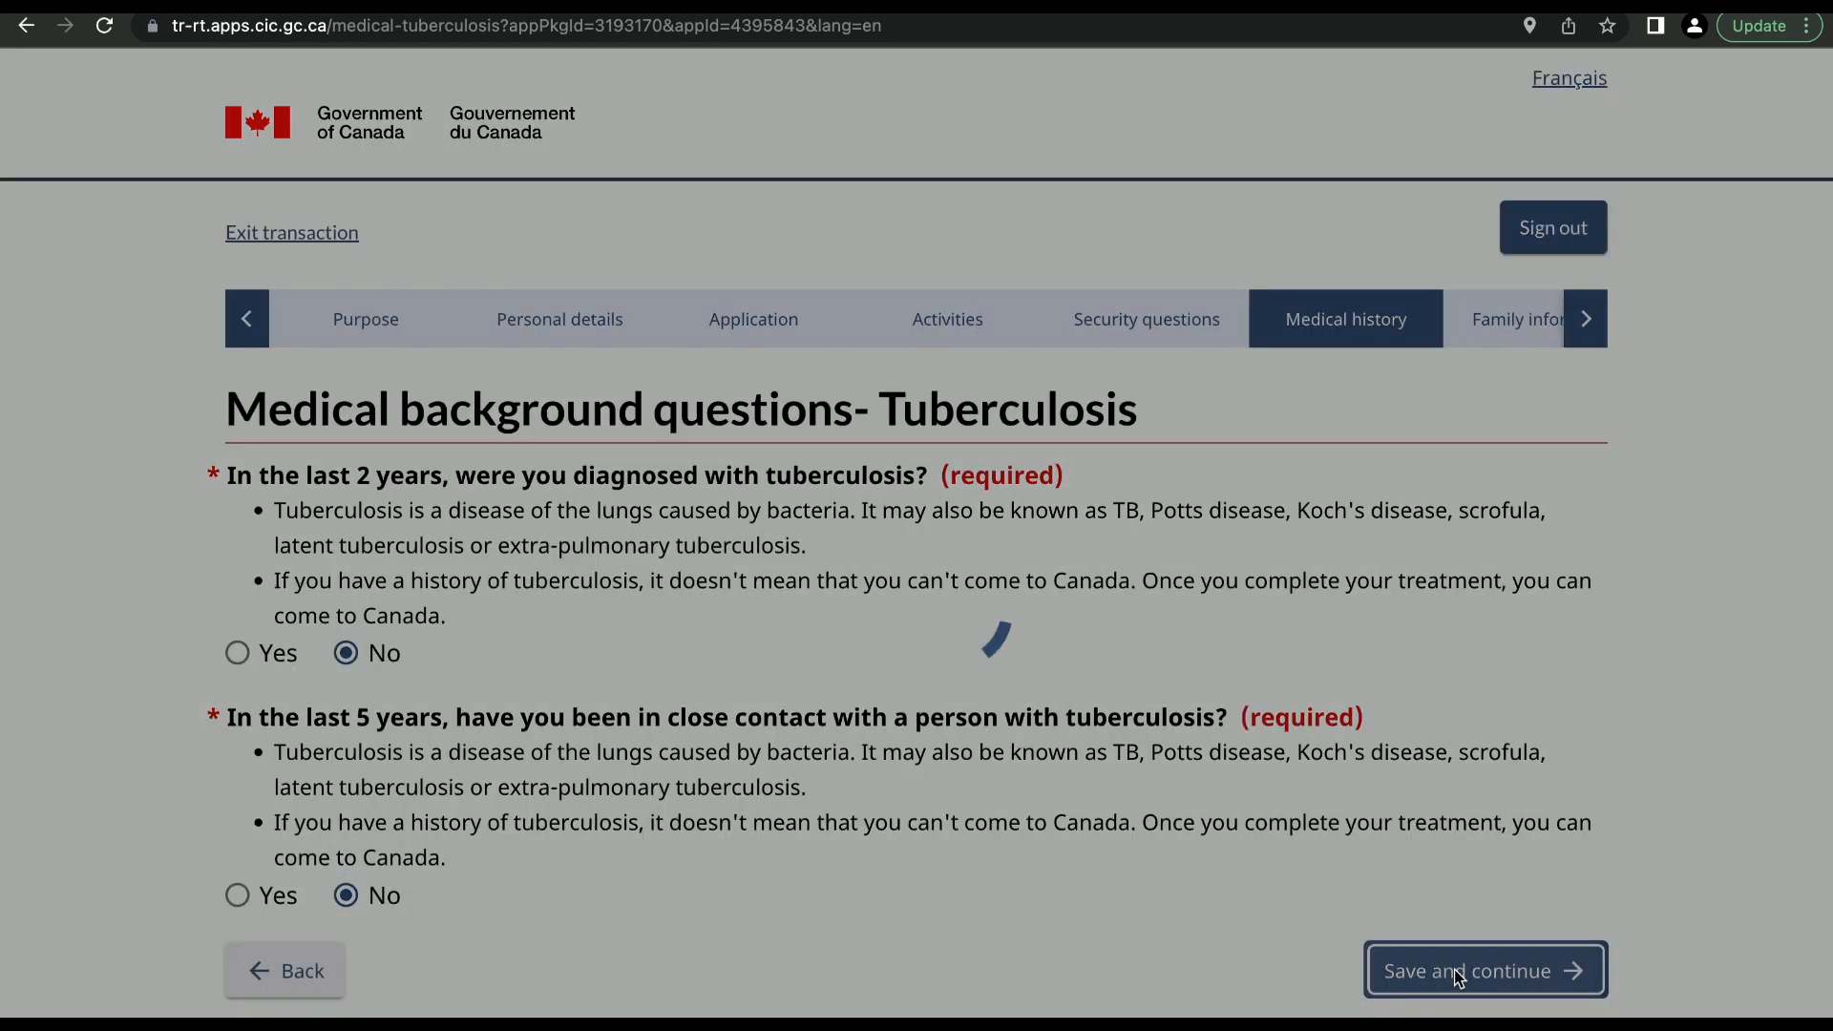
# Answer No to dialysis, addiction, mental health and syphilis, then save the medical page
pyautogui.scroll(-2, 399, 608)
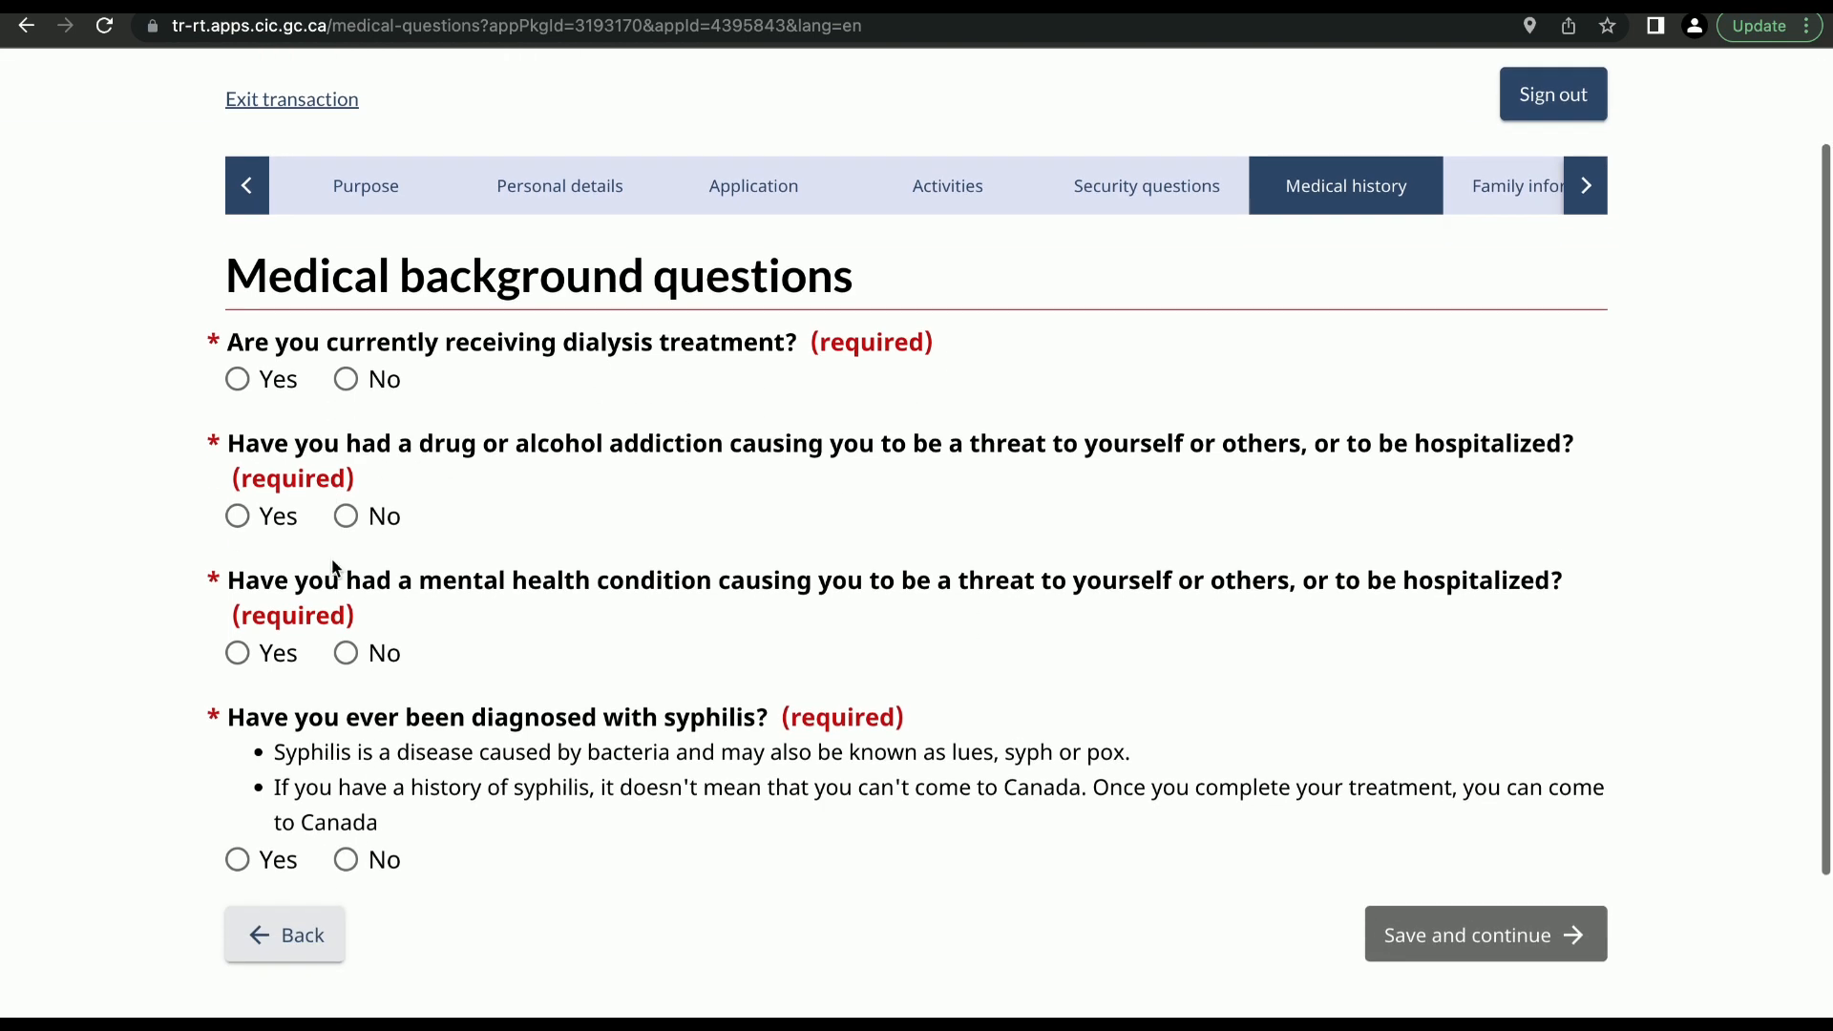
pyautogui.click(348, 379)
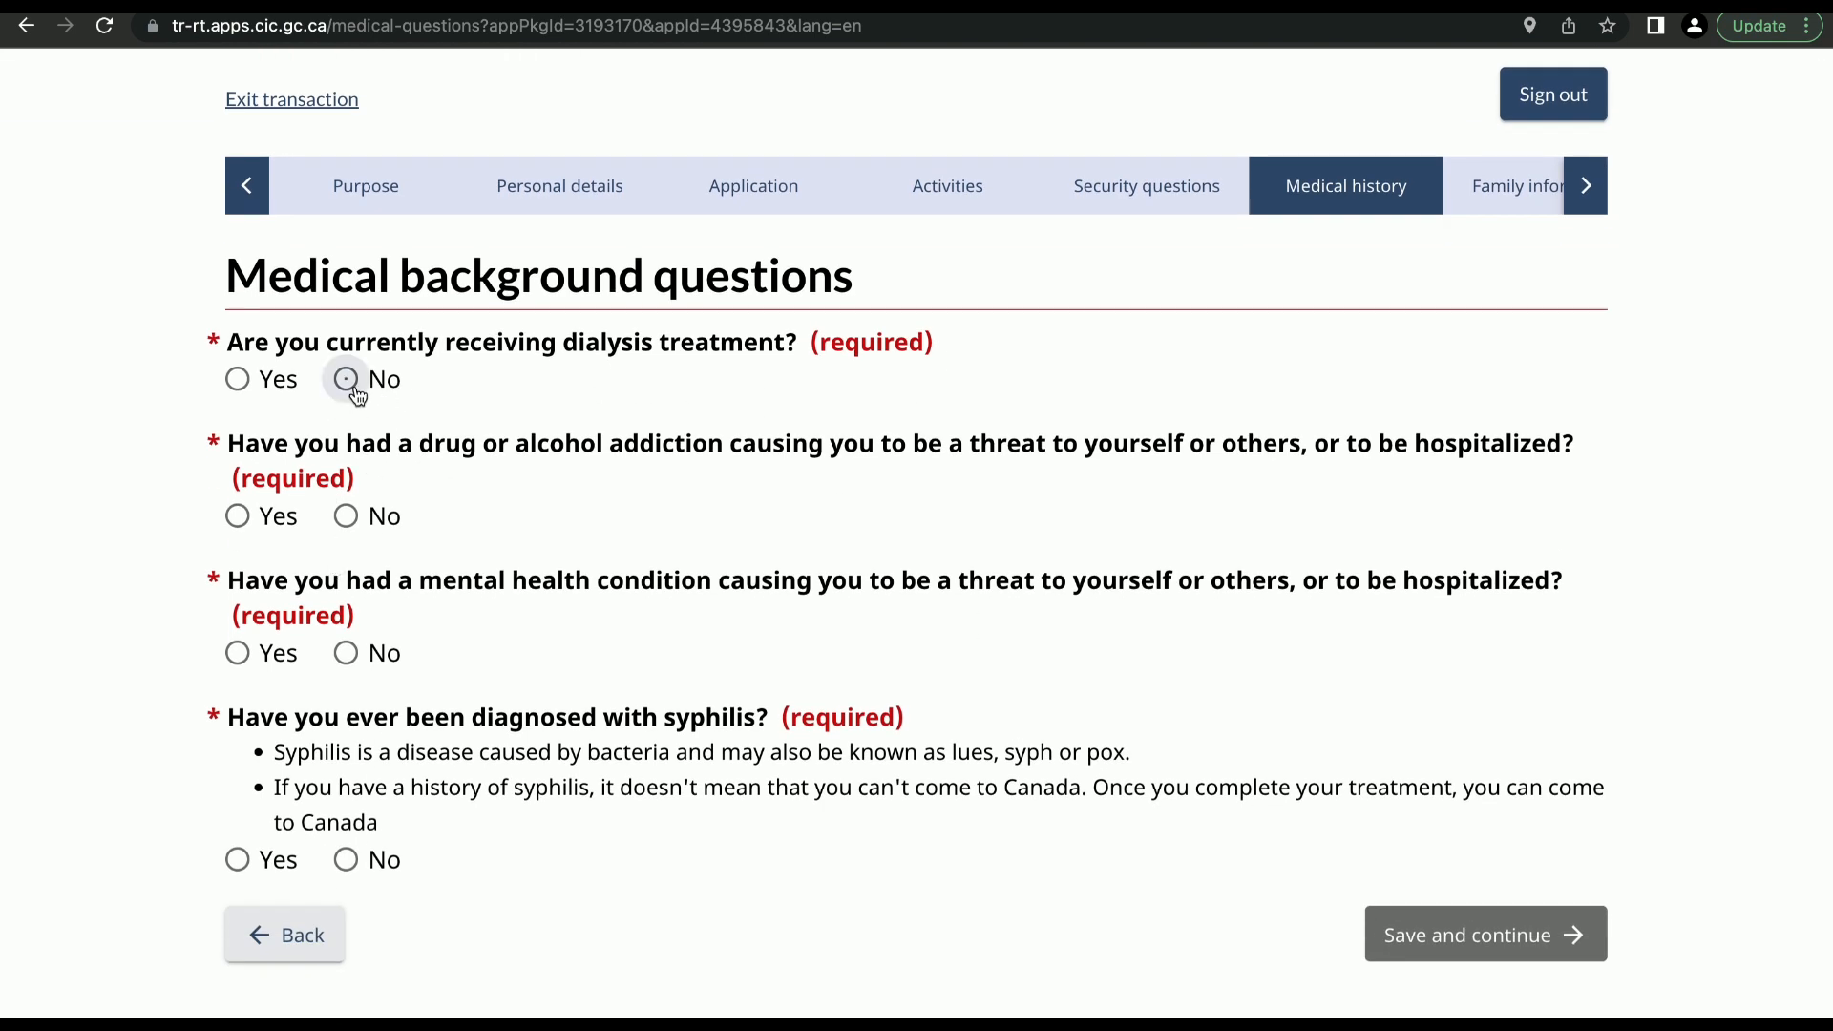
pyautogui.click(350, 523)
pyautogui.click(345, 661)
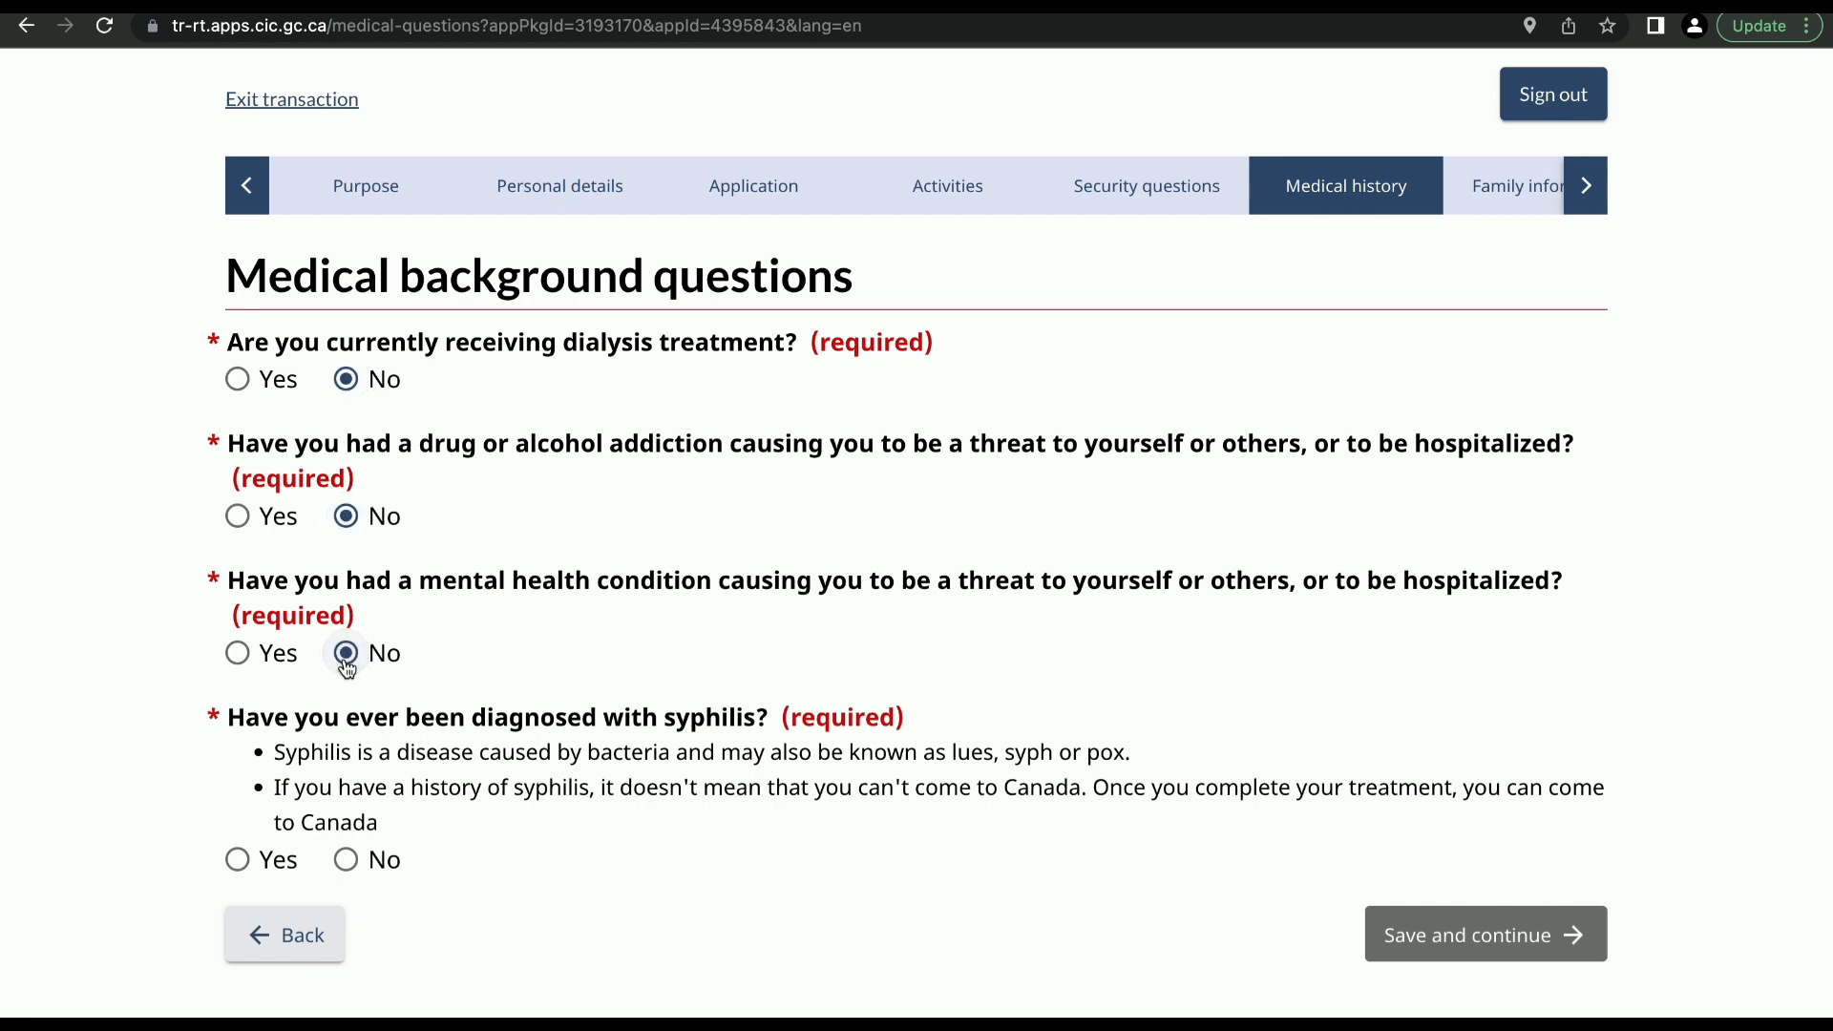
pyautogui.click(348, 863)
pyautogui.click(1460, 955)
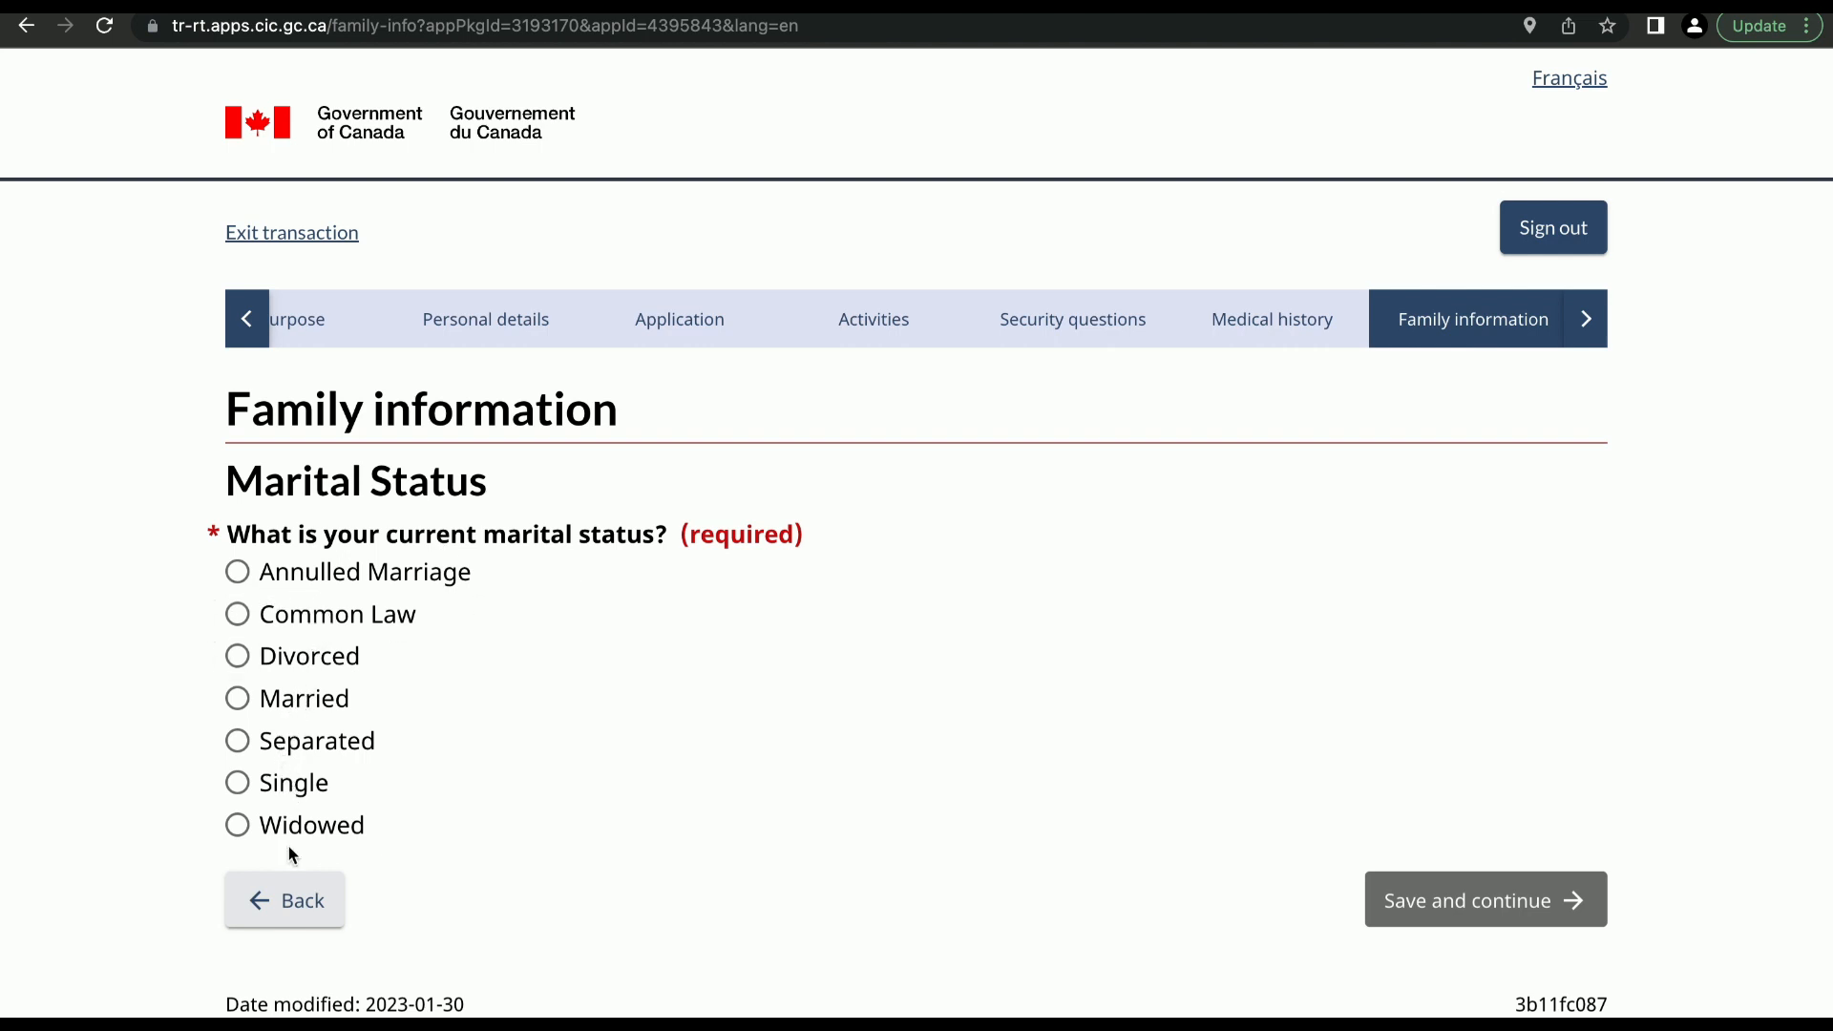
# Choose Married as marital status and pick 1991 / January / 1 as the date of marriage
pyautogui.click(299, 714)
pyautogui.scroll(-3, 505, 652)
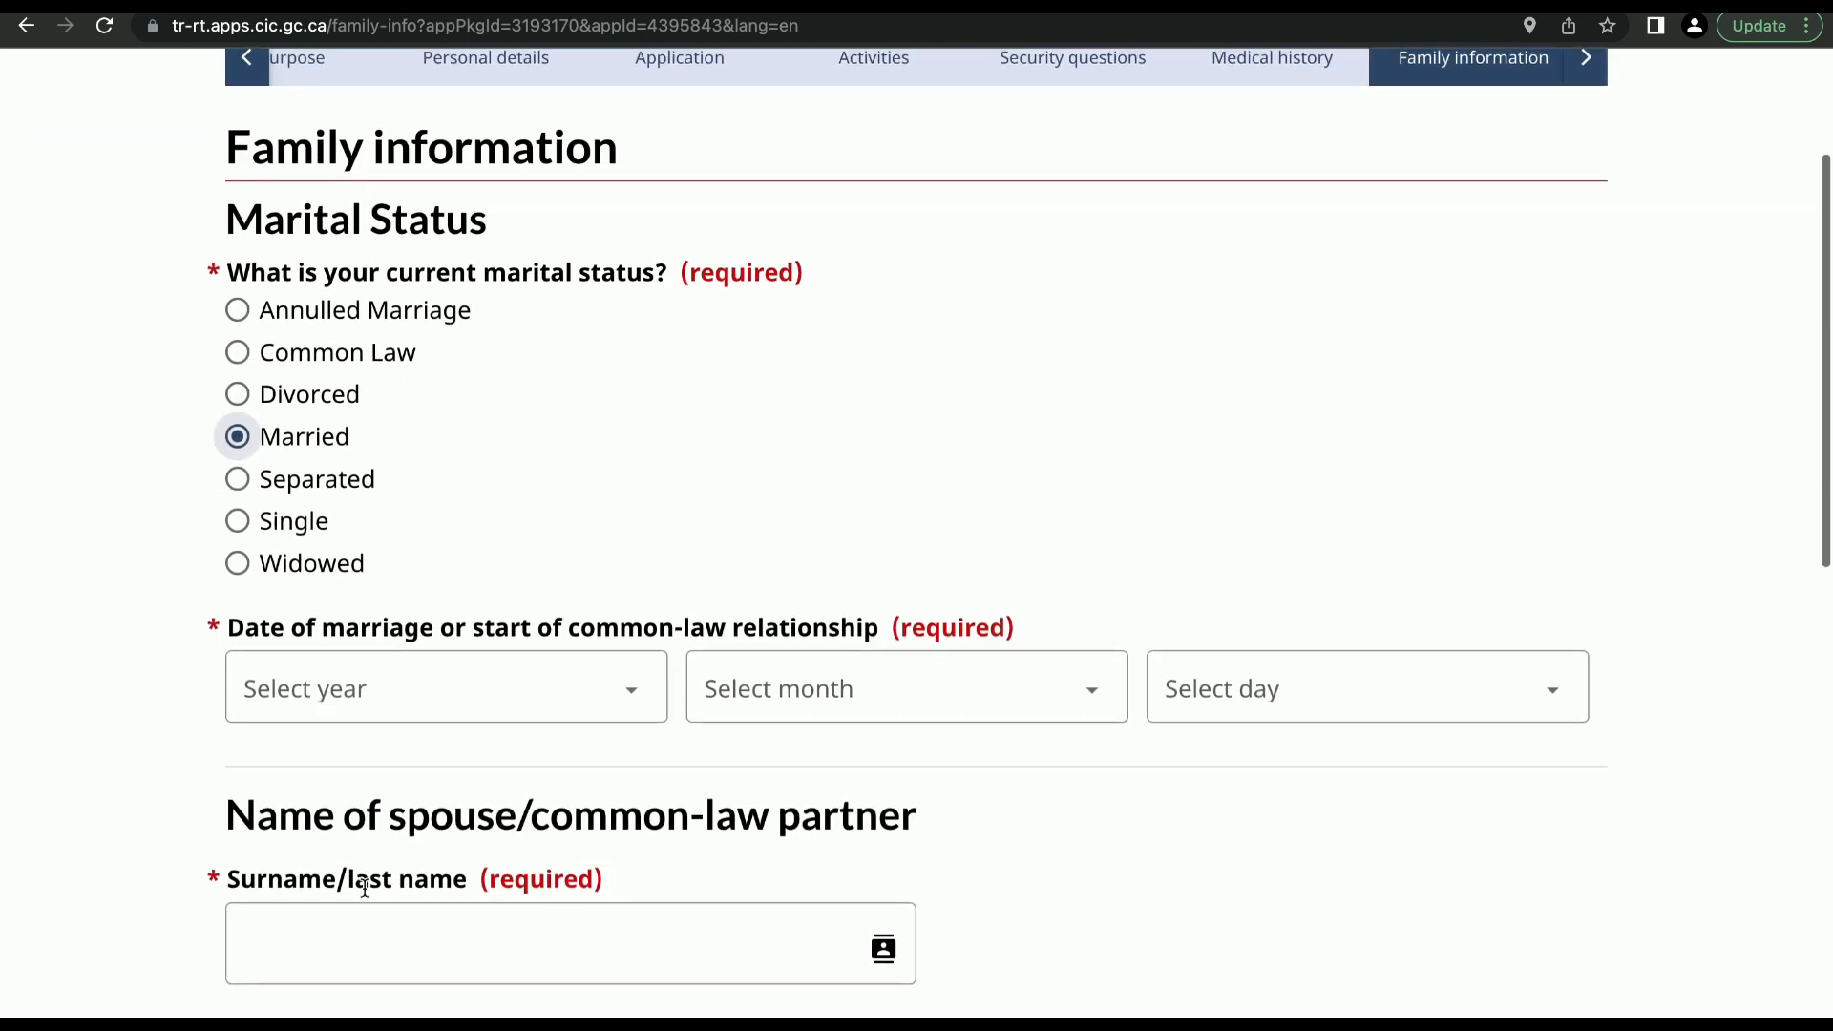
pyautogui.click(455, 650)
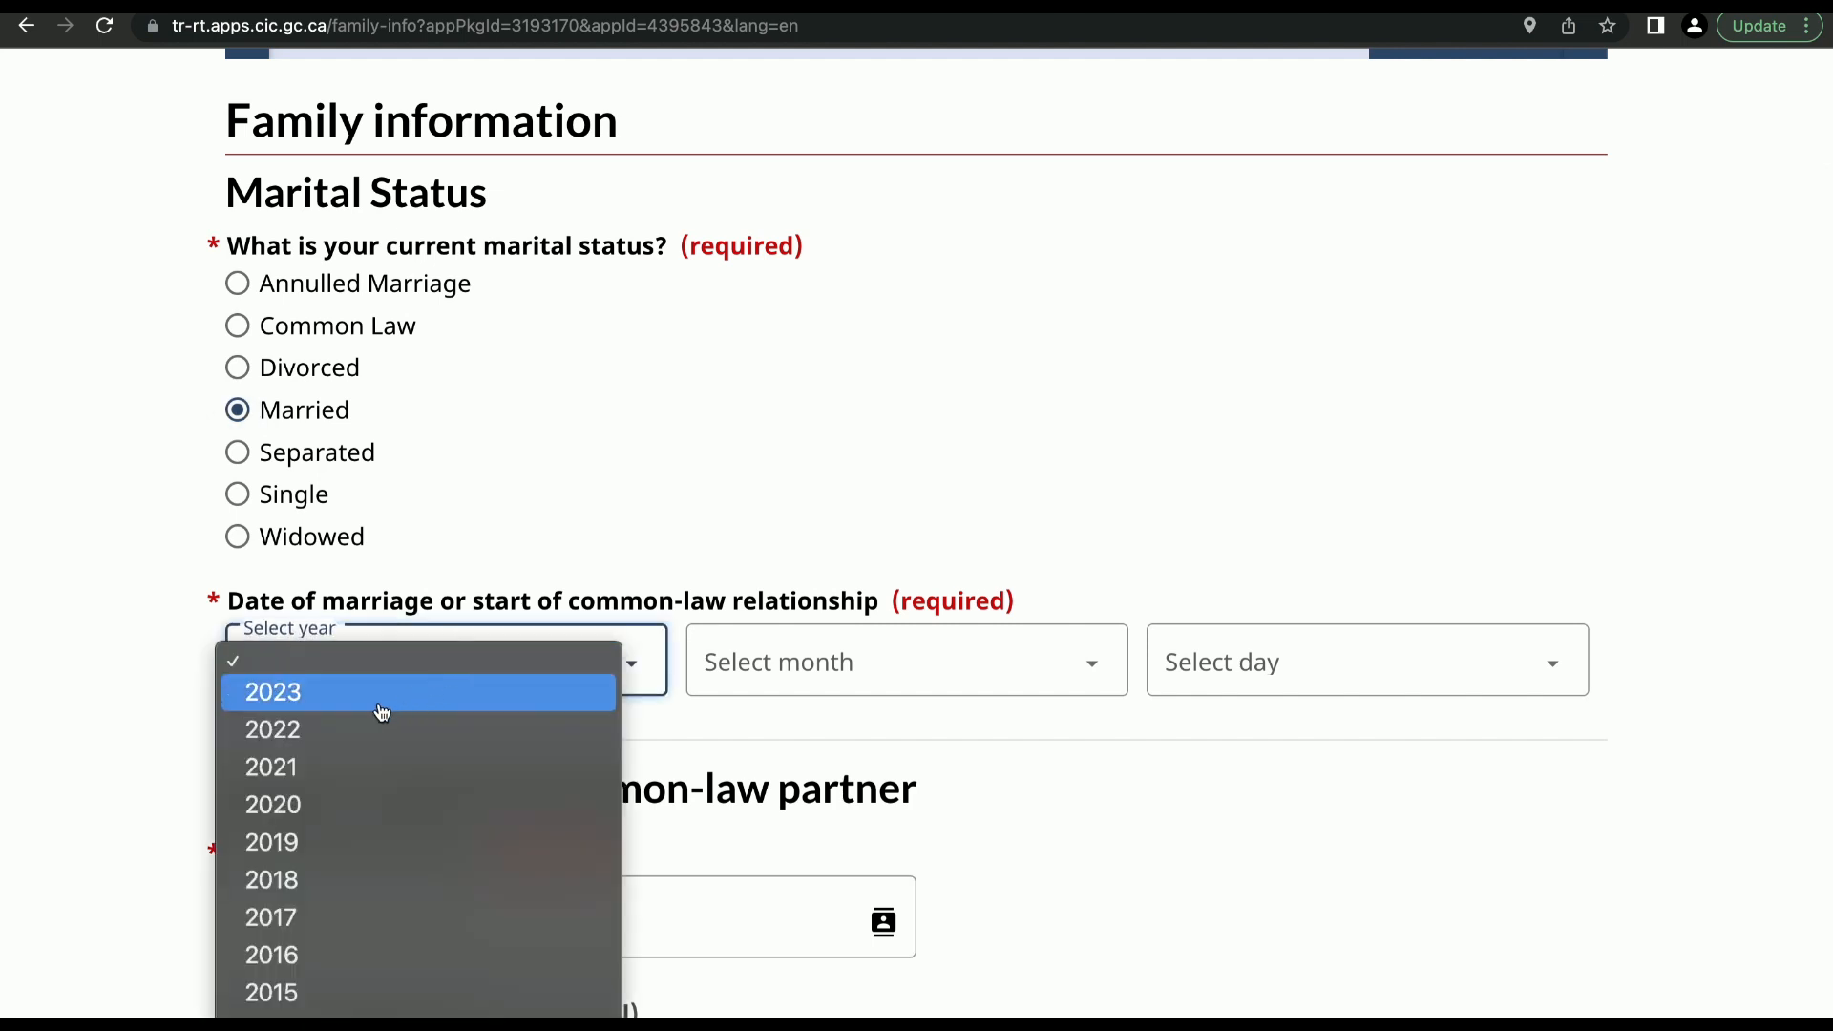
pyautogui.scroll(-10, 267, 917)
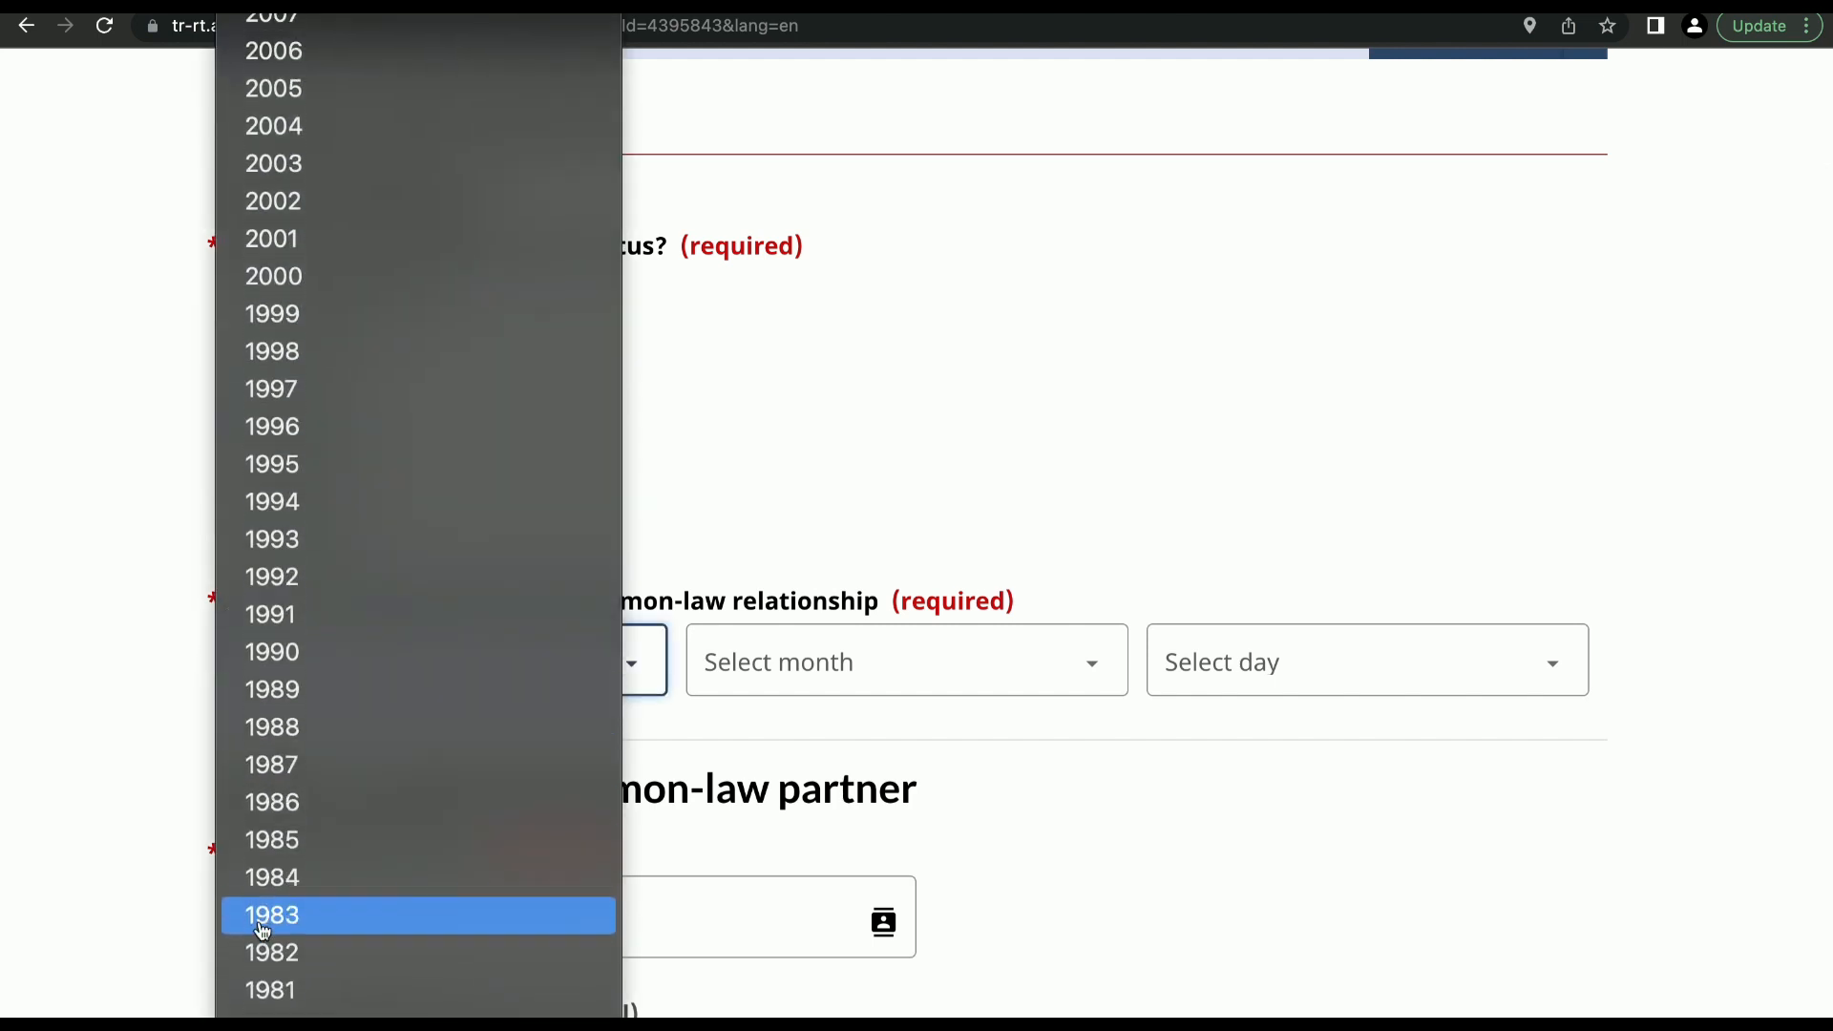
pyautogui.scroll(5, 450, 258)
pyautogui.scroll(-5, 449, 254)
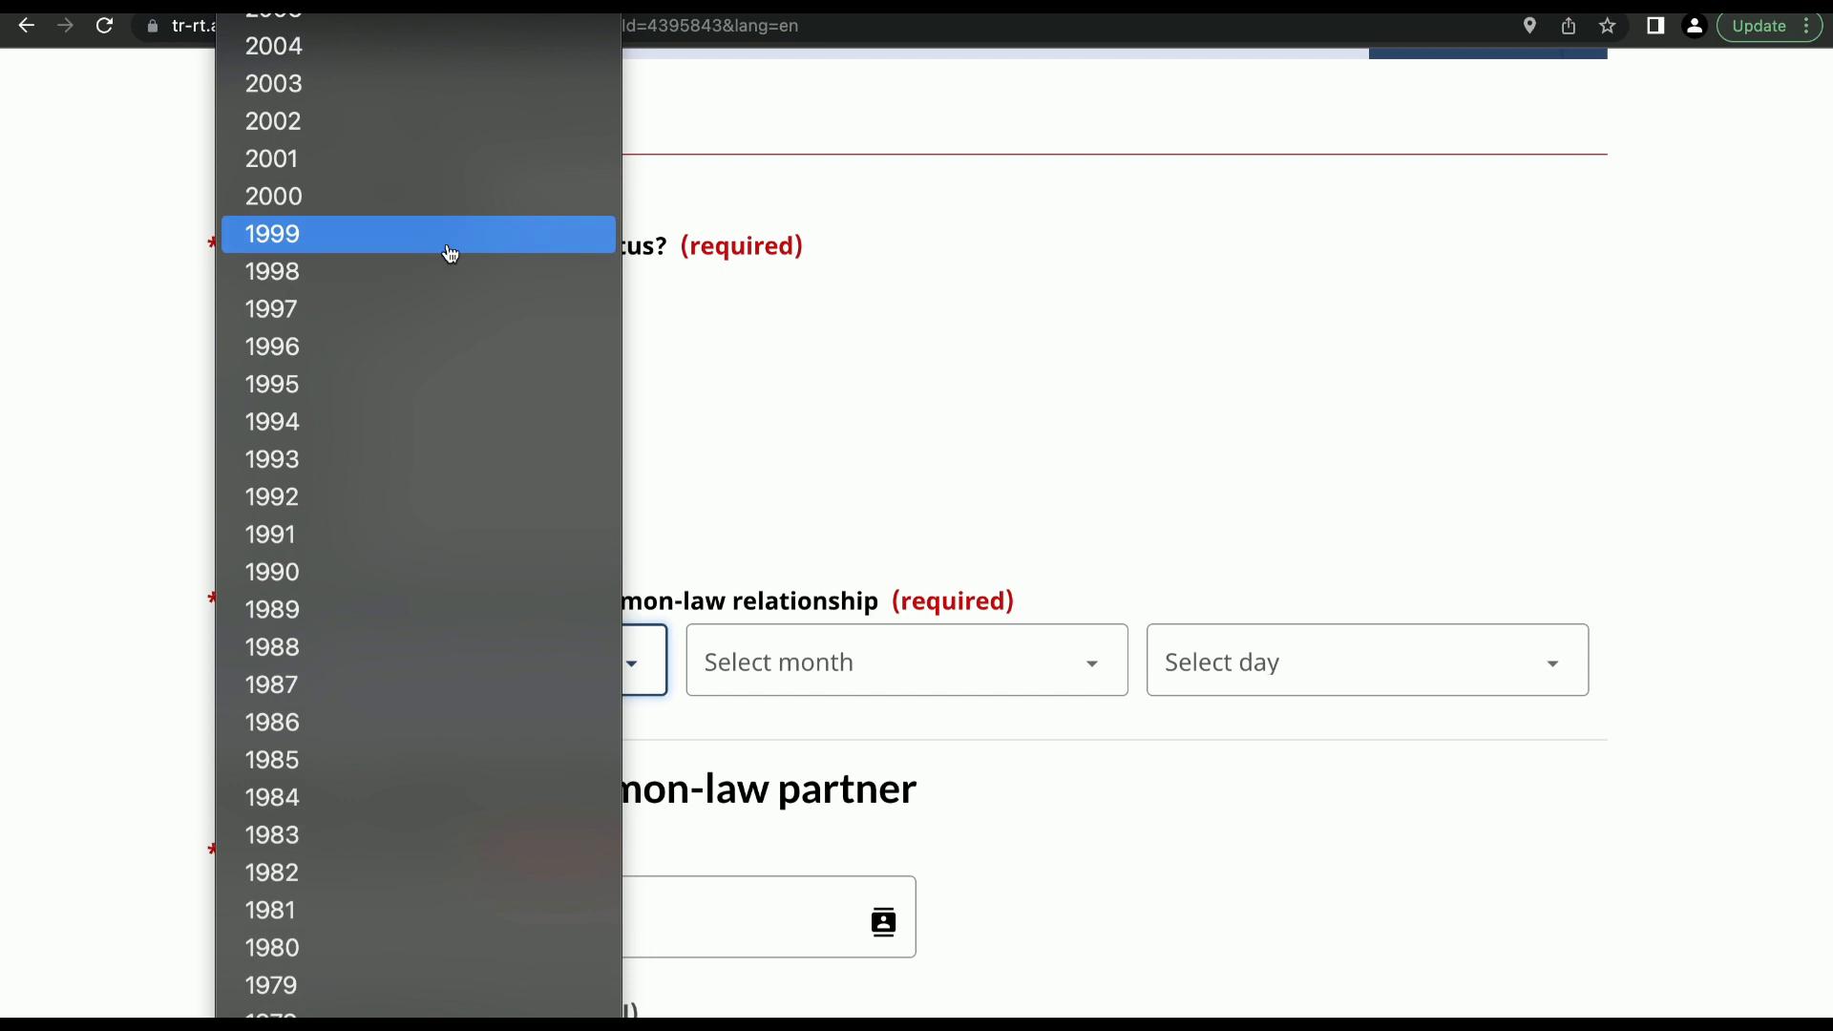
pyautogui.click(308, 540)
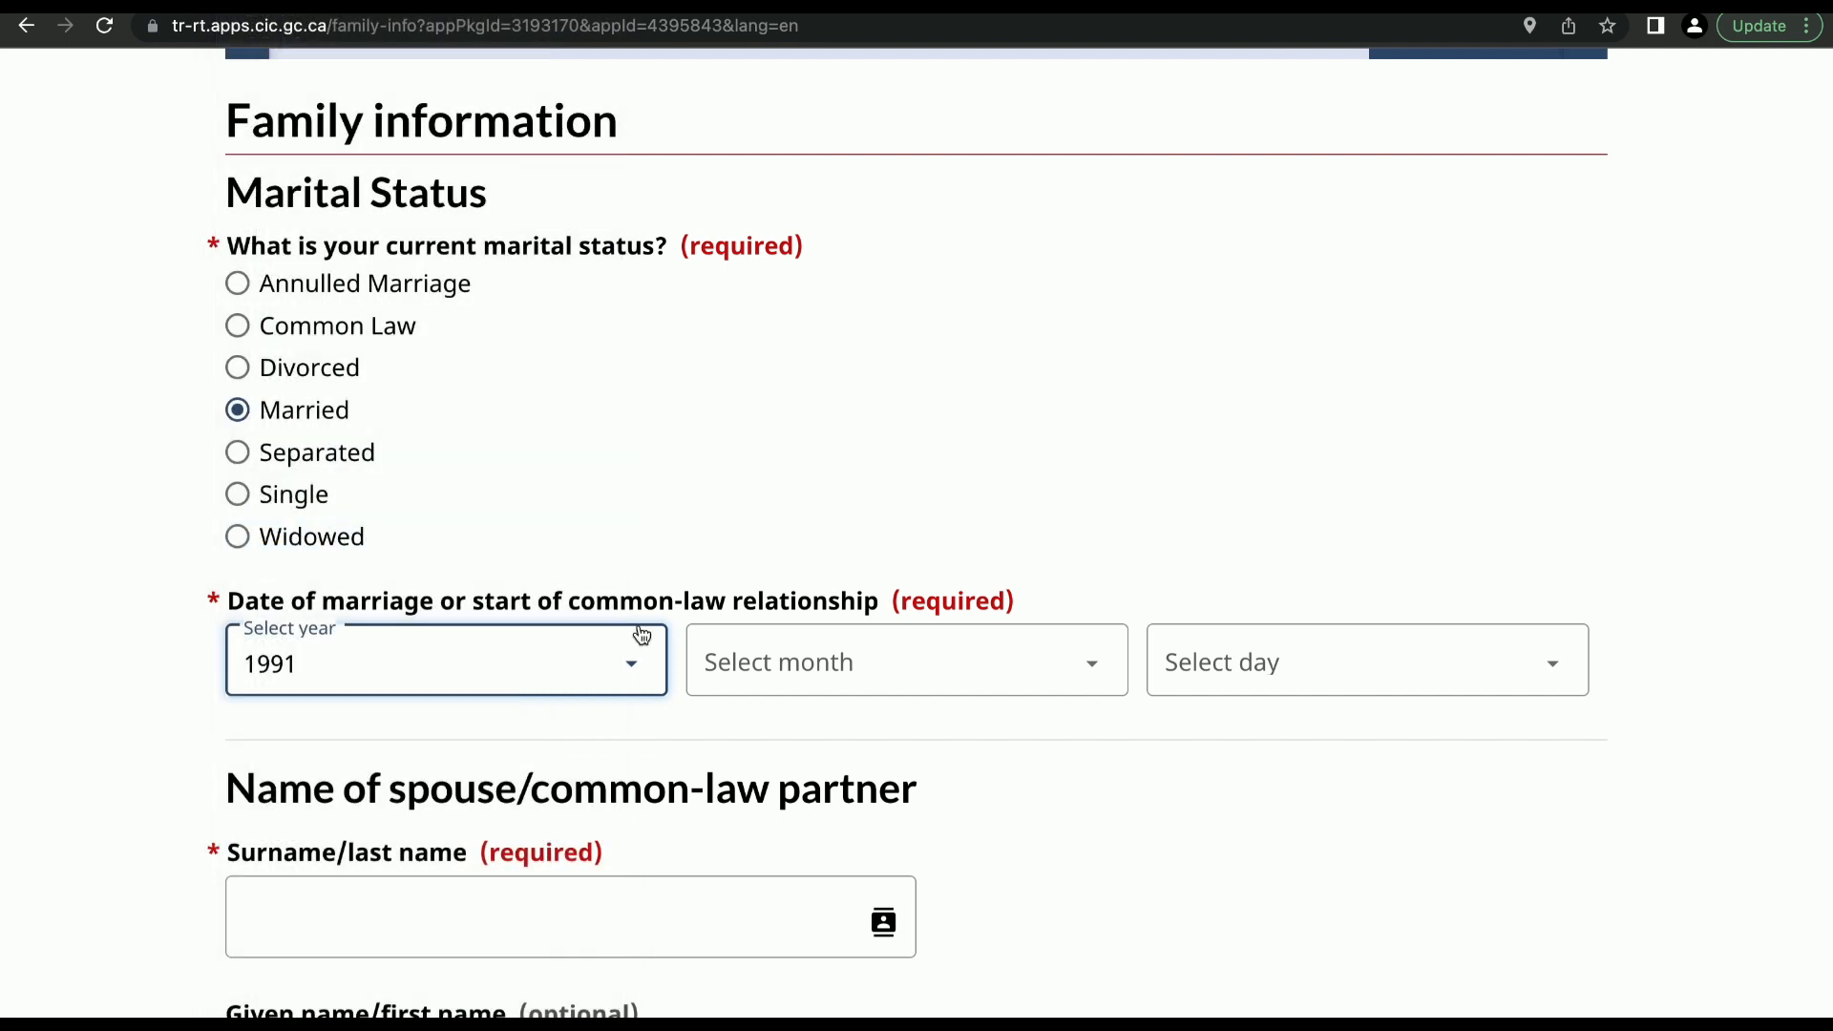
pyautogui.click(716, 659)
pyautogui.click(746, 692)
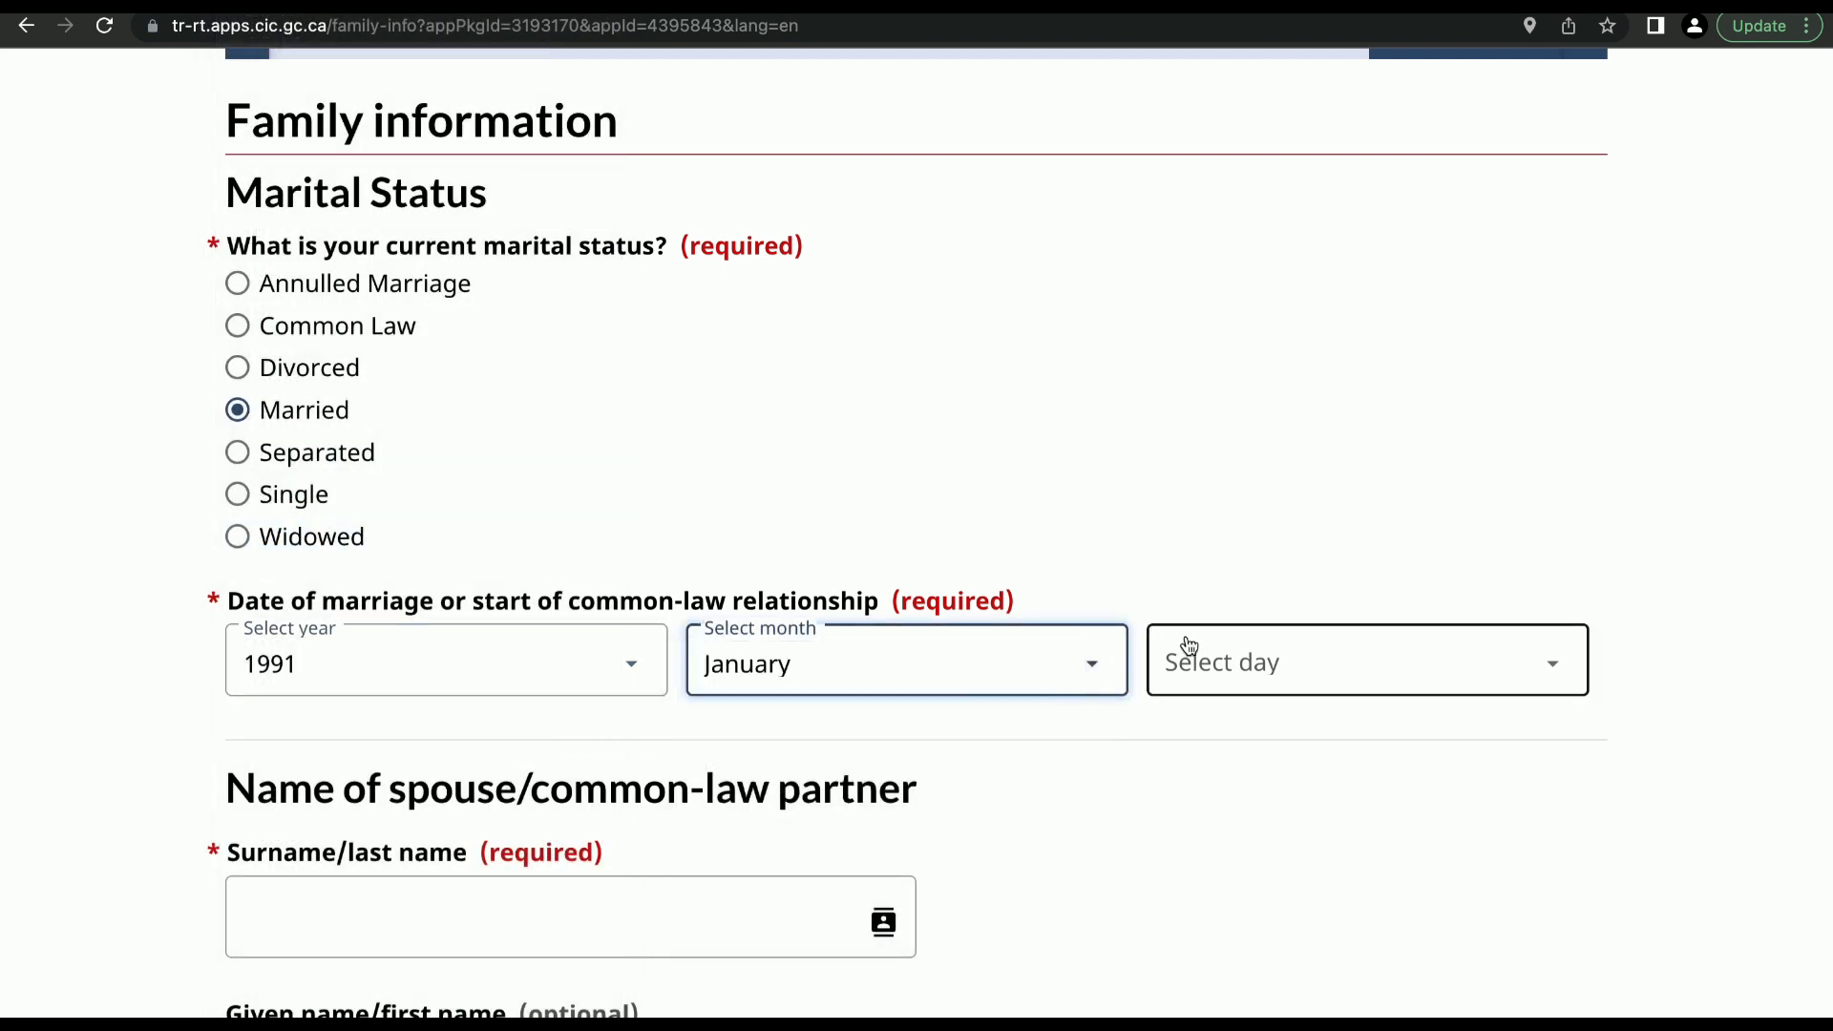
pyautogui.click(1184, 659)
pyautogui.click(1191, 696)
pyautogui.scroll(-5, 491, 877)
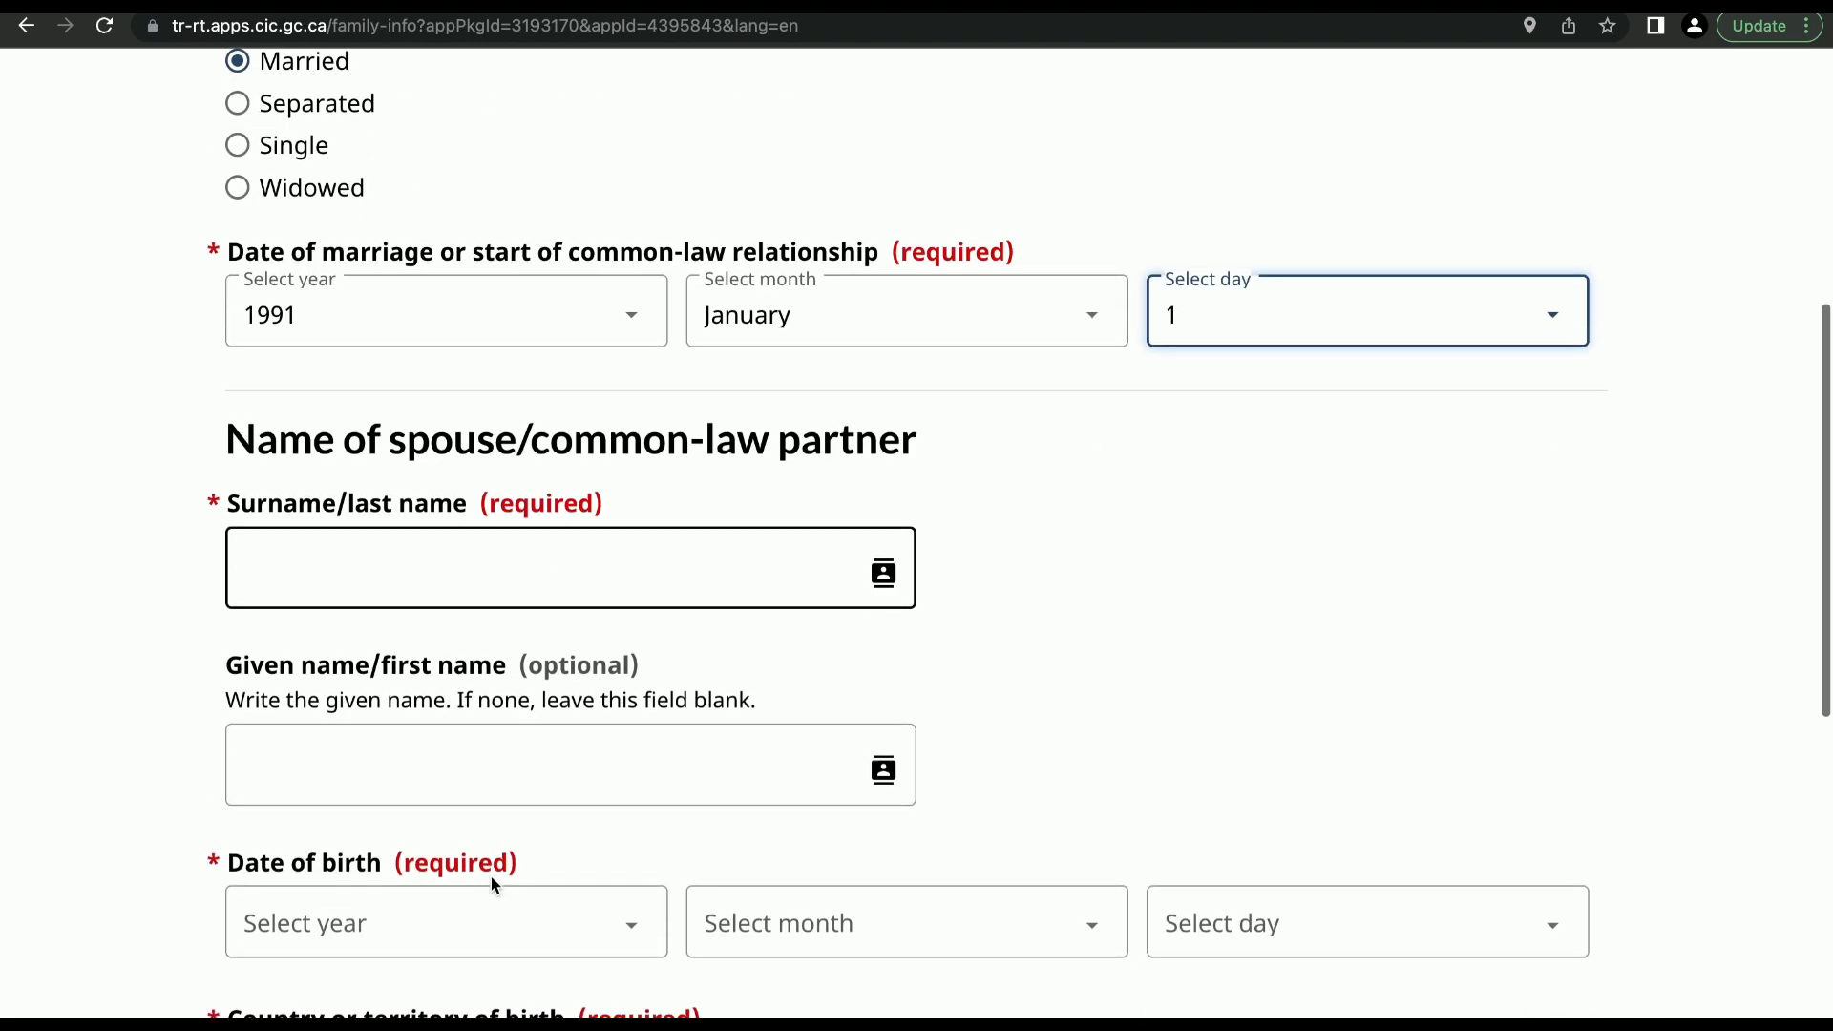
# Enter the spouse's surname and given name
pyautogui.click(374, 427)
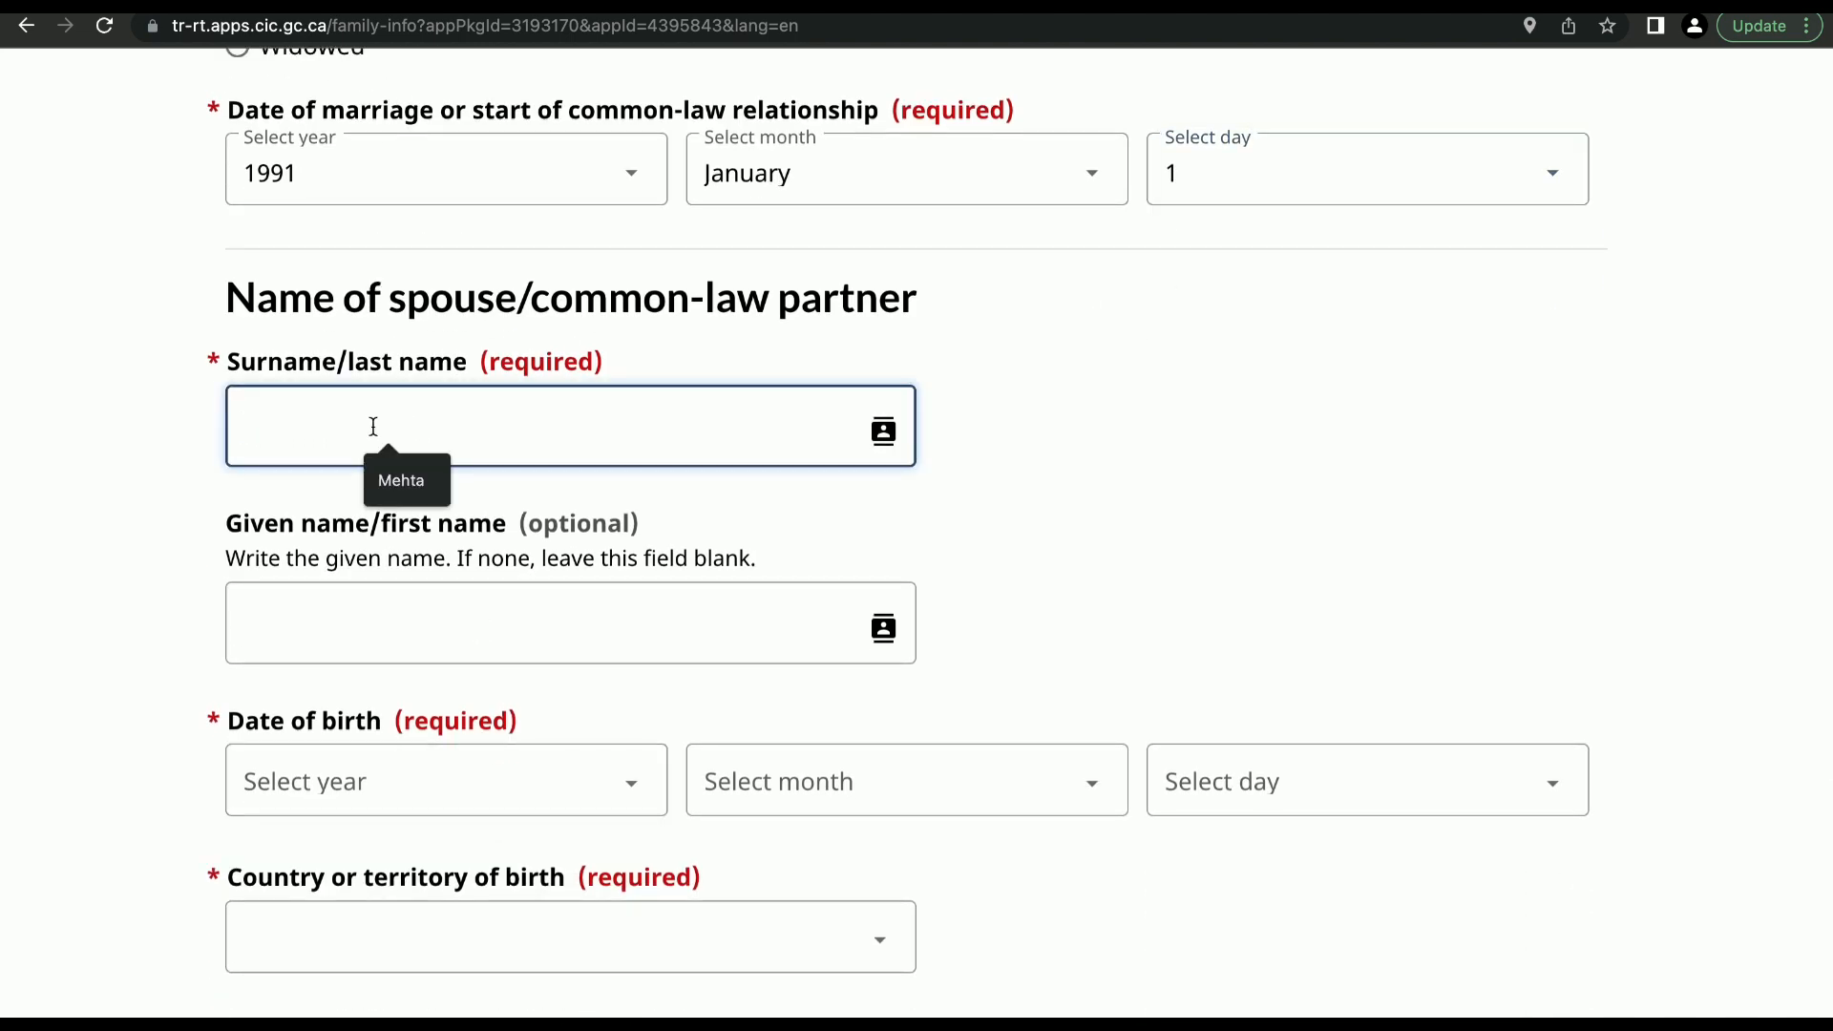
pyautogui.press('Tab')
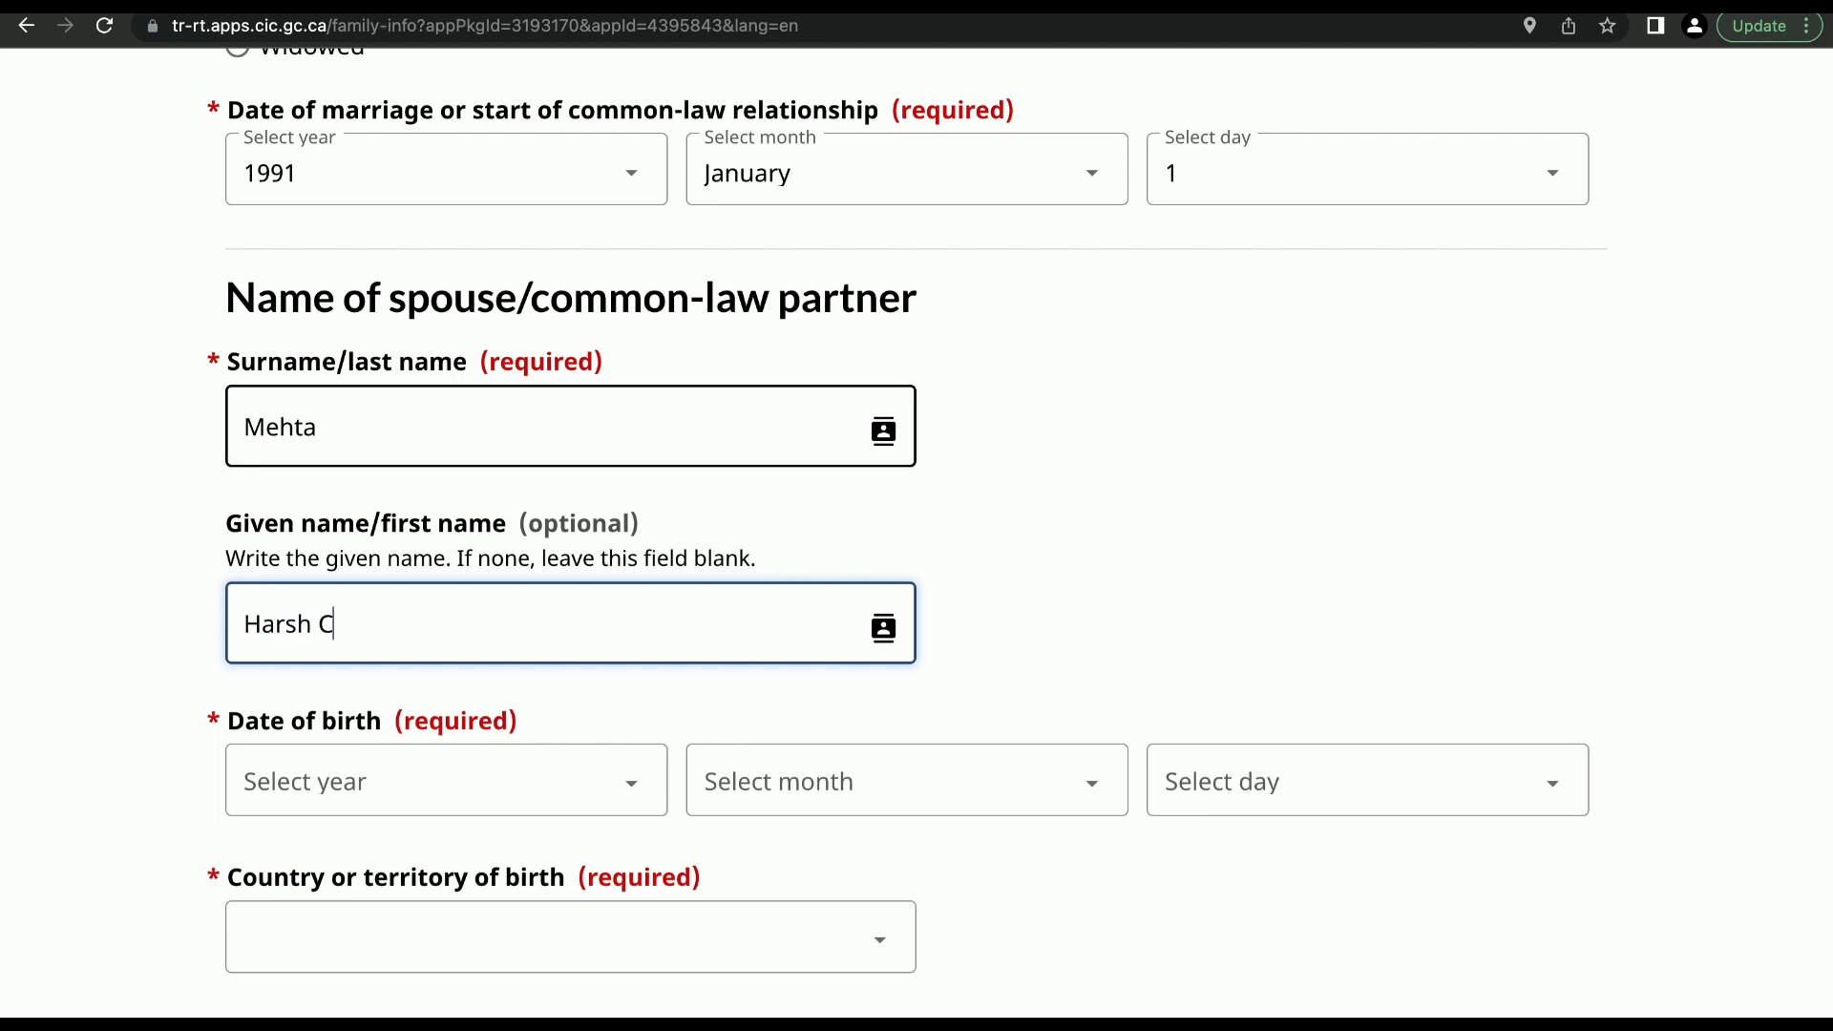
# Set the spouse's date of birth to 1 January 1970
pyautogui.scroll(-4, 342, 616)
pyautogui.click(315, 426)
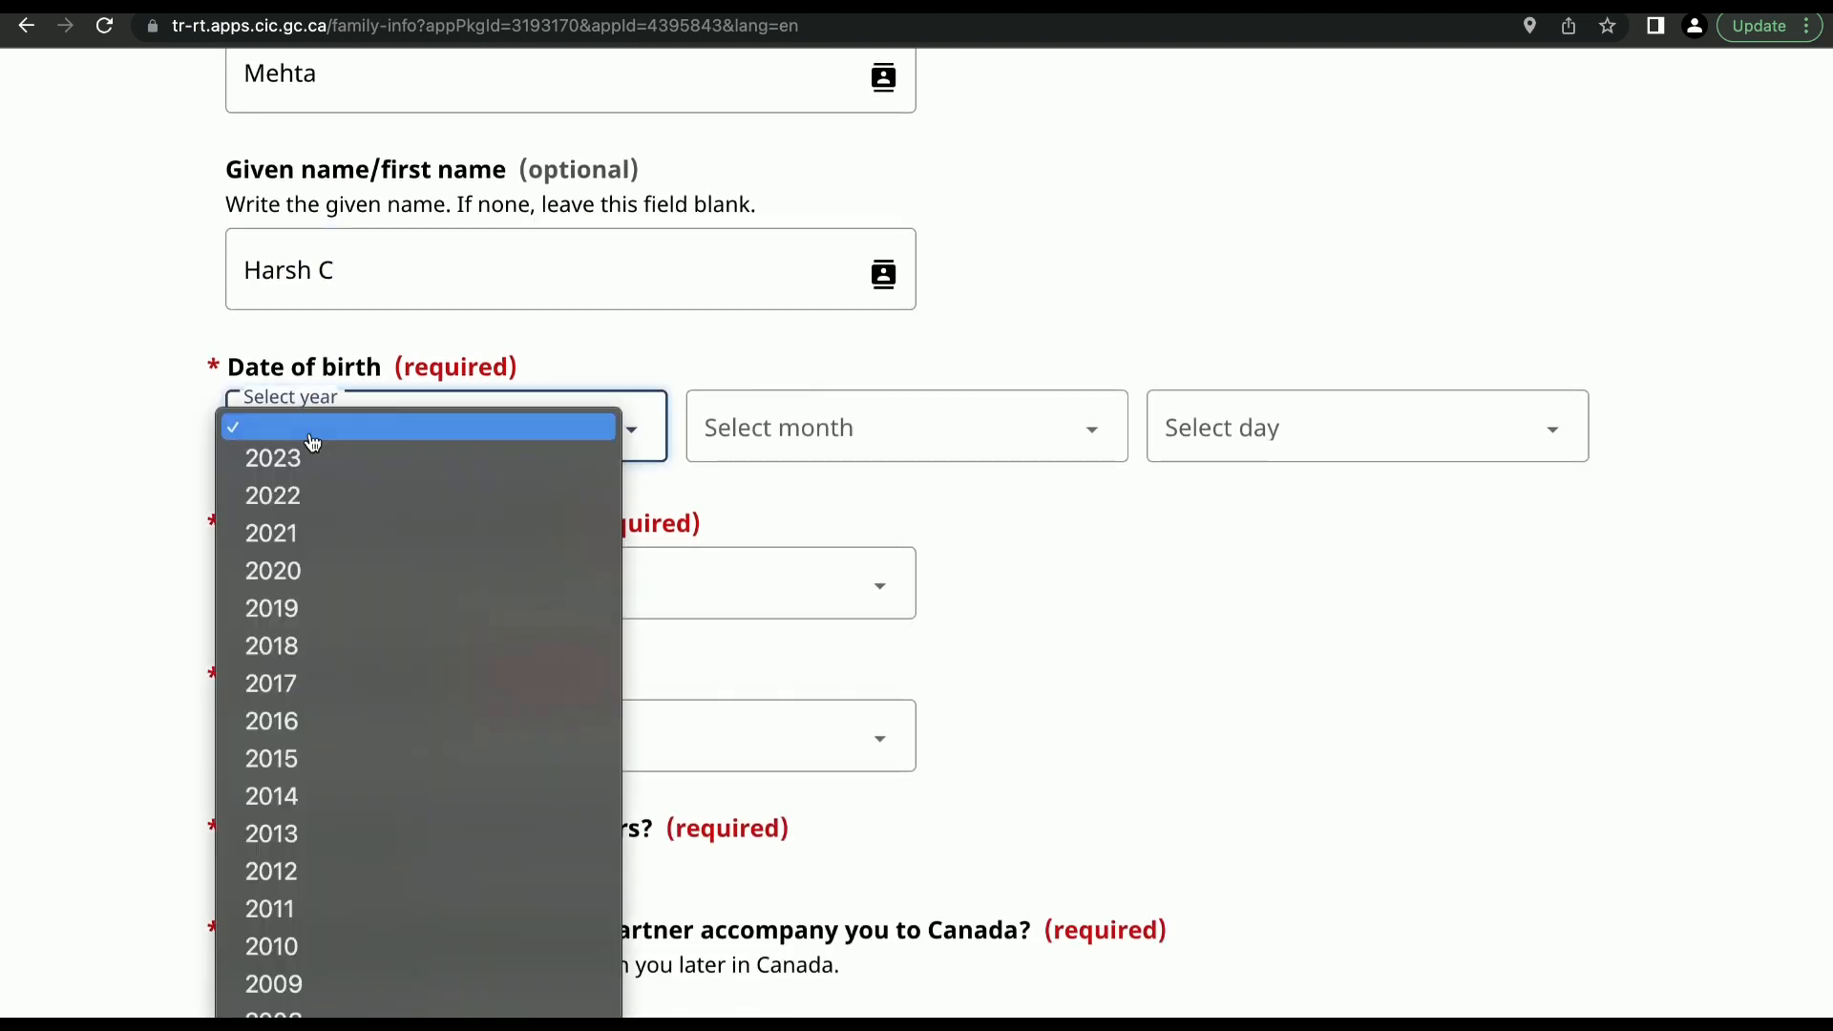
pyautogui.scroll(-15, 307, 827)
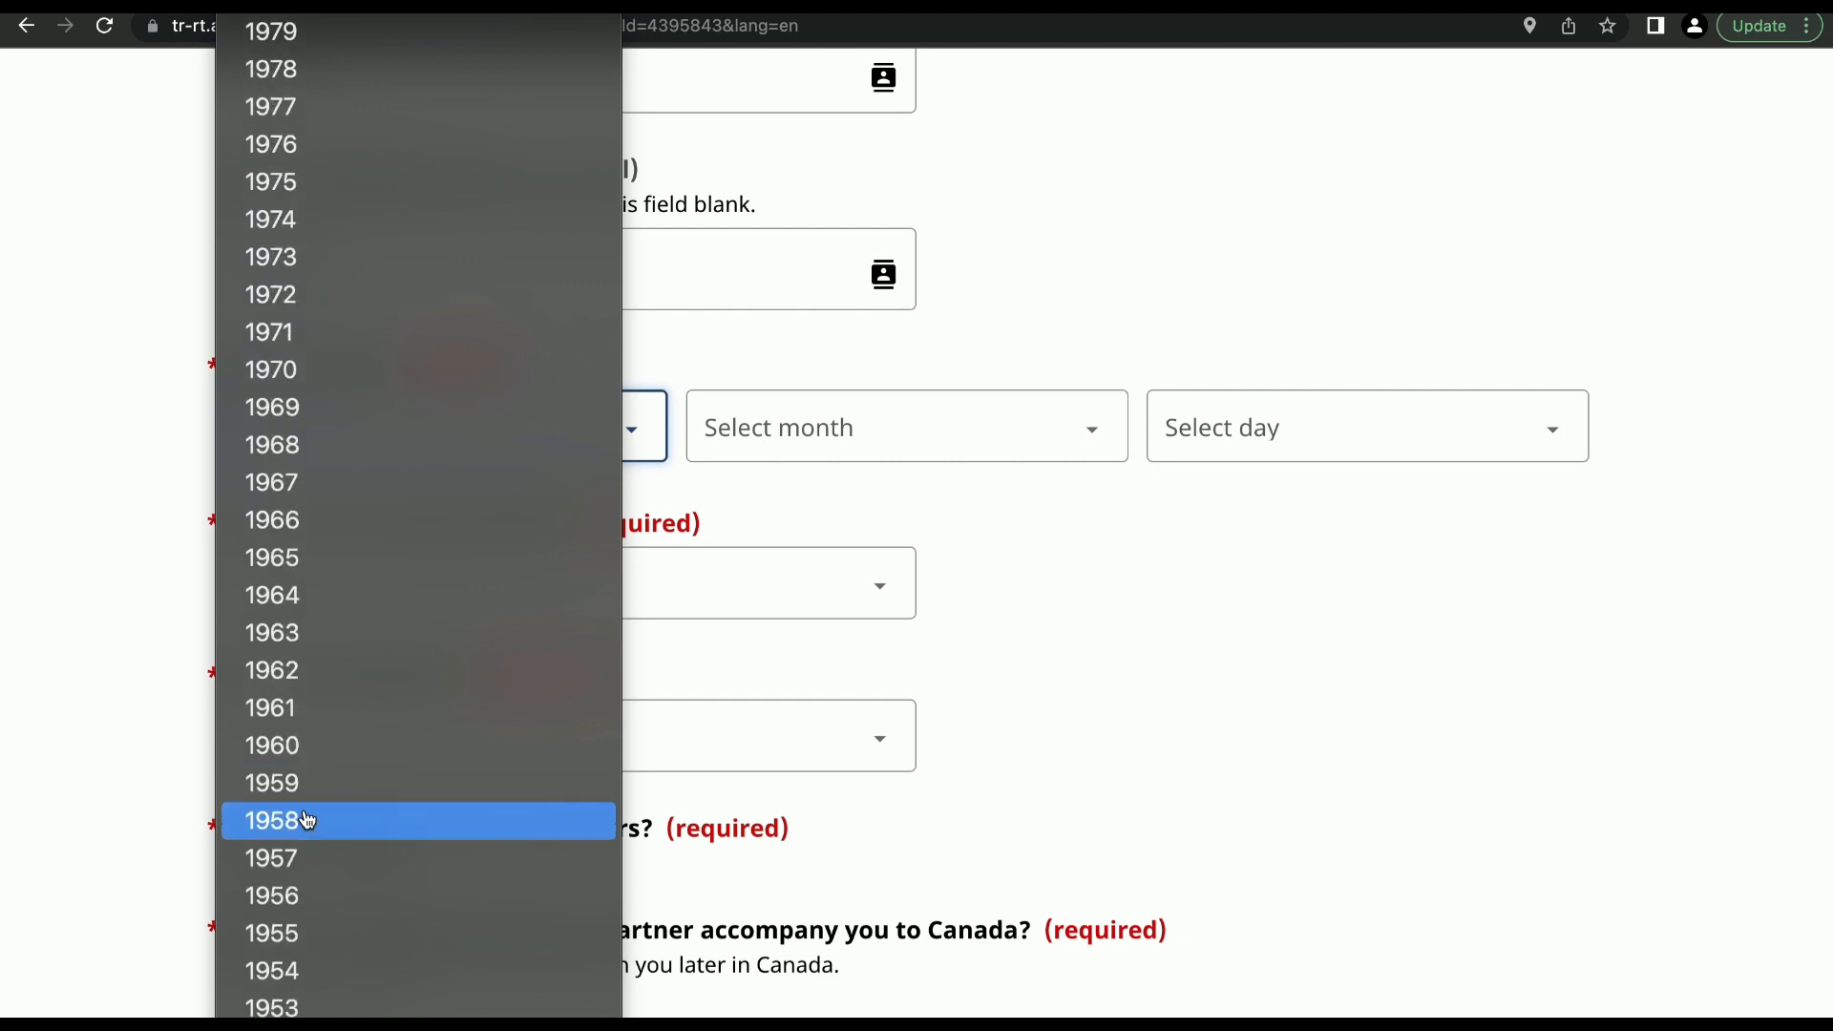
pyautogui.scroll(11, 335, 356)
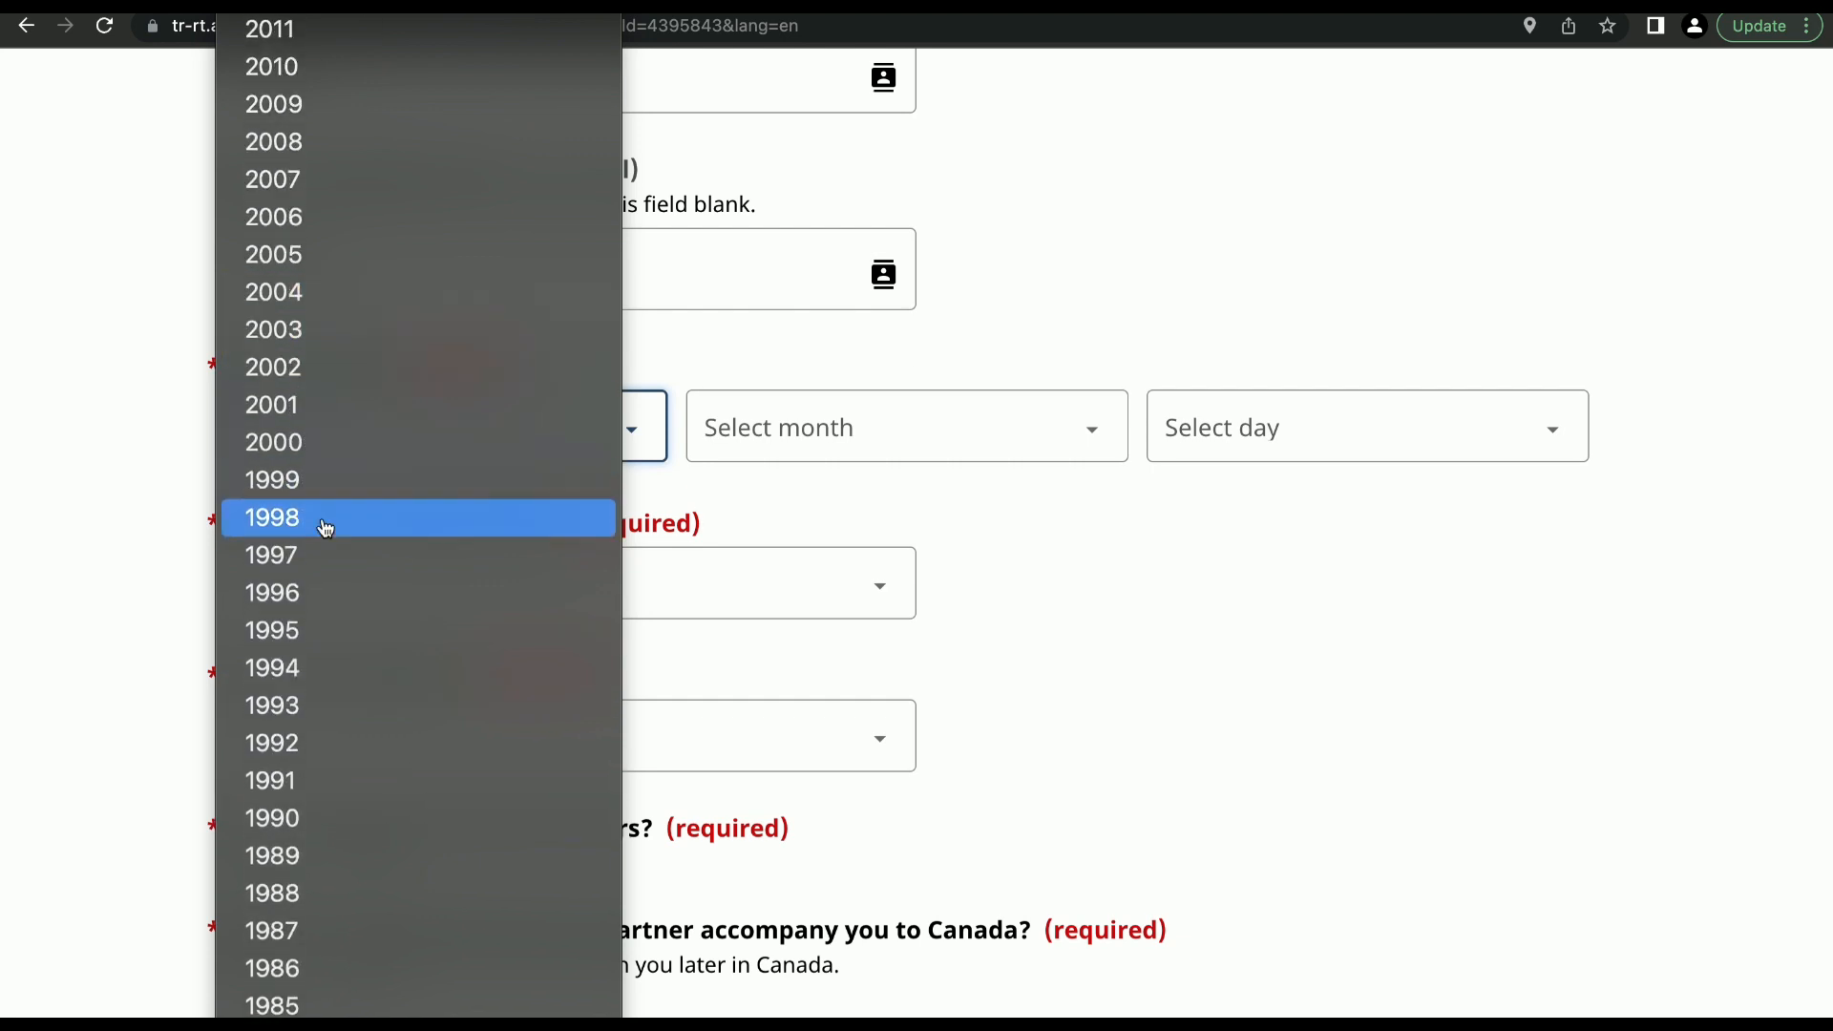
pyautogui.scroll(-2, 325, 528)
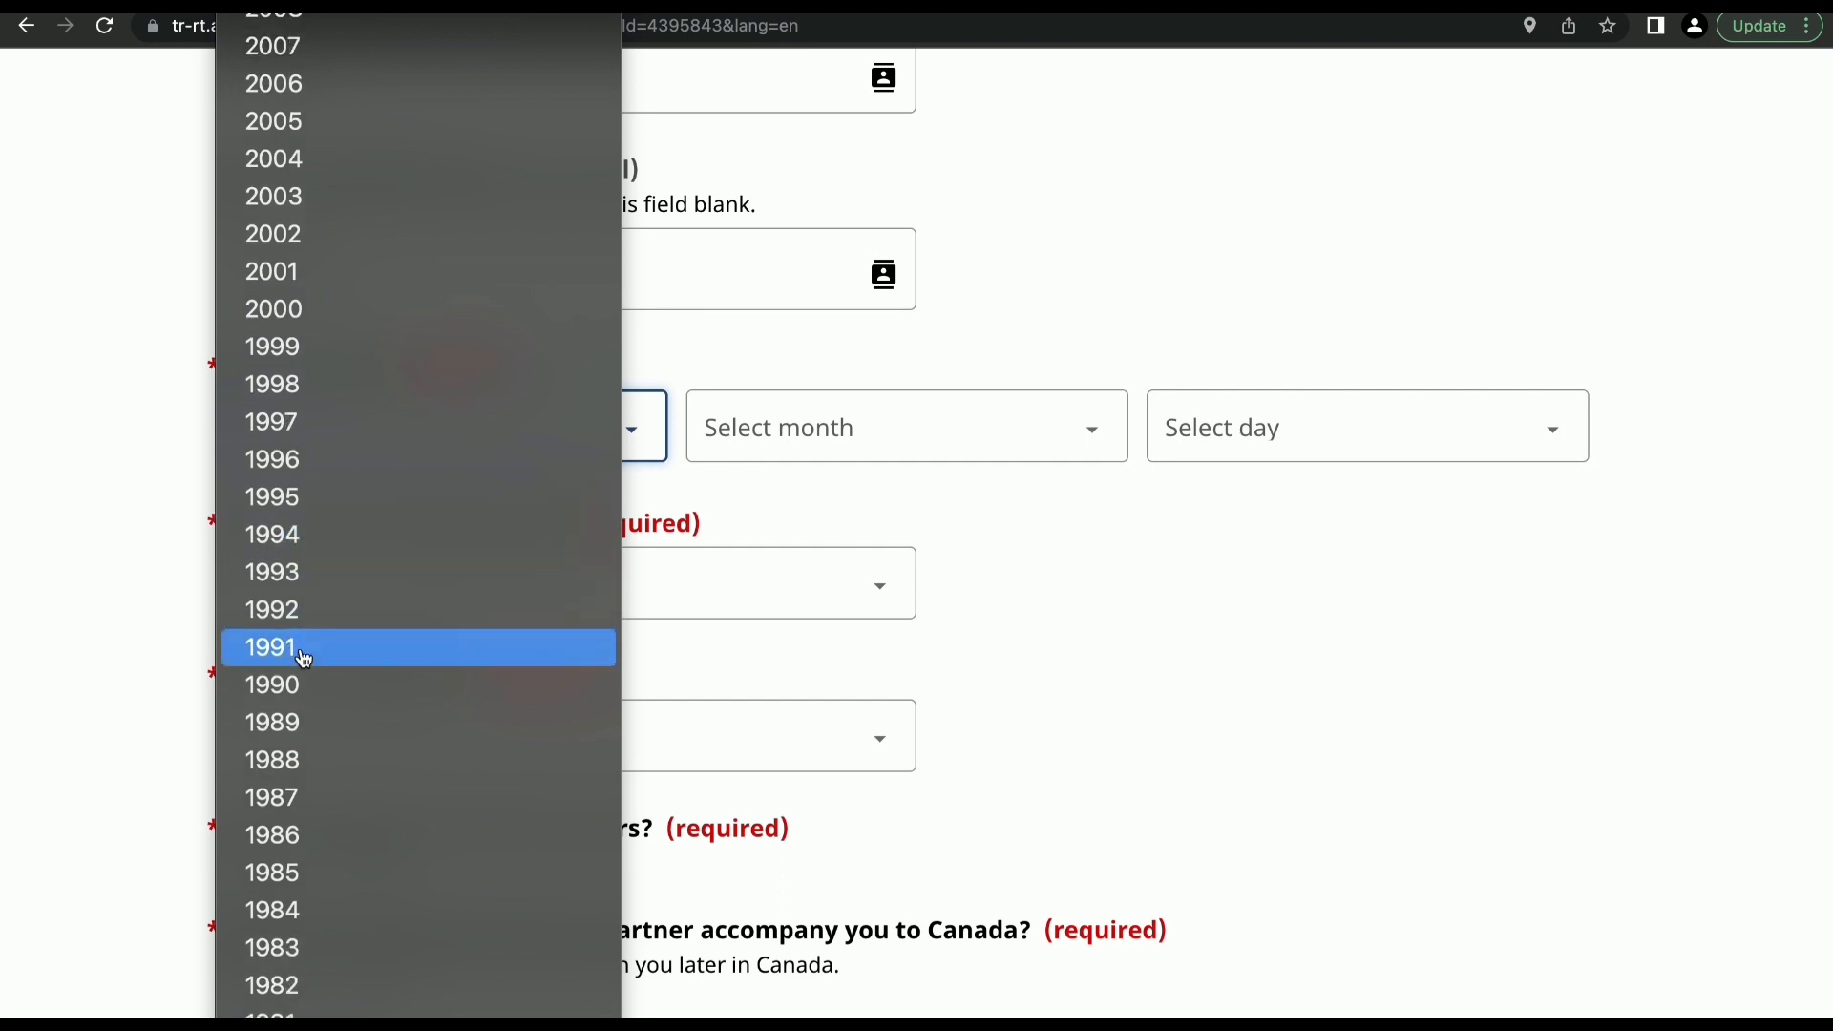
pyautogui.scroll(-5, 296, 903)
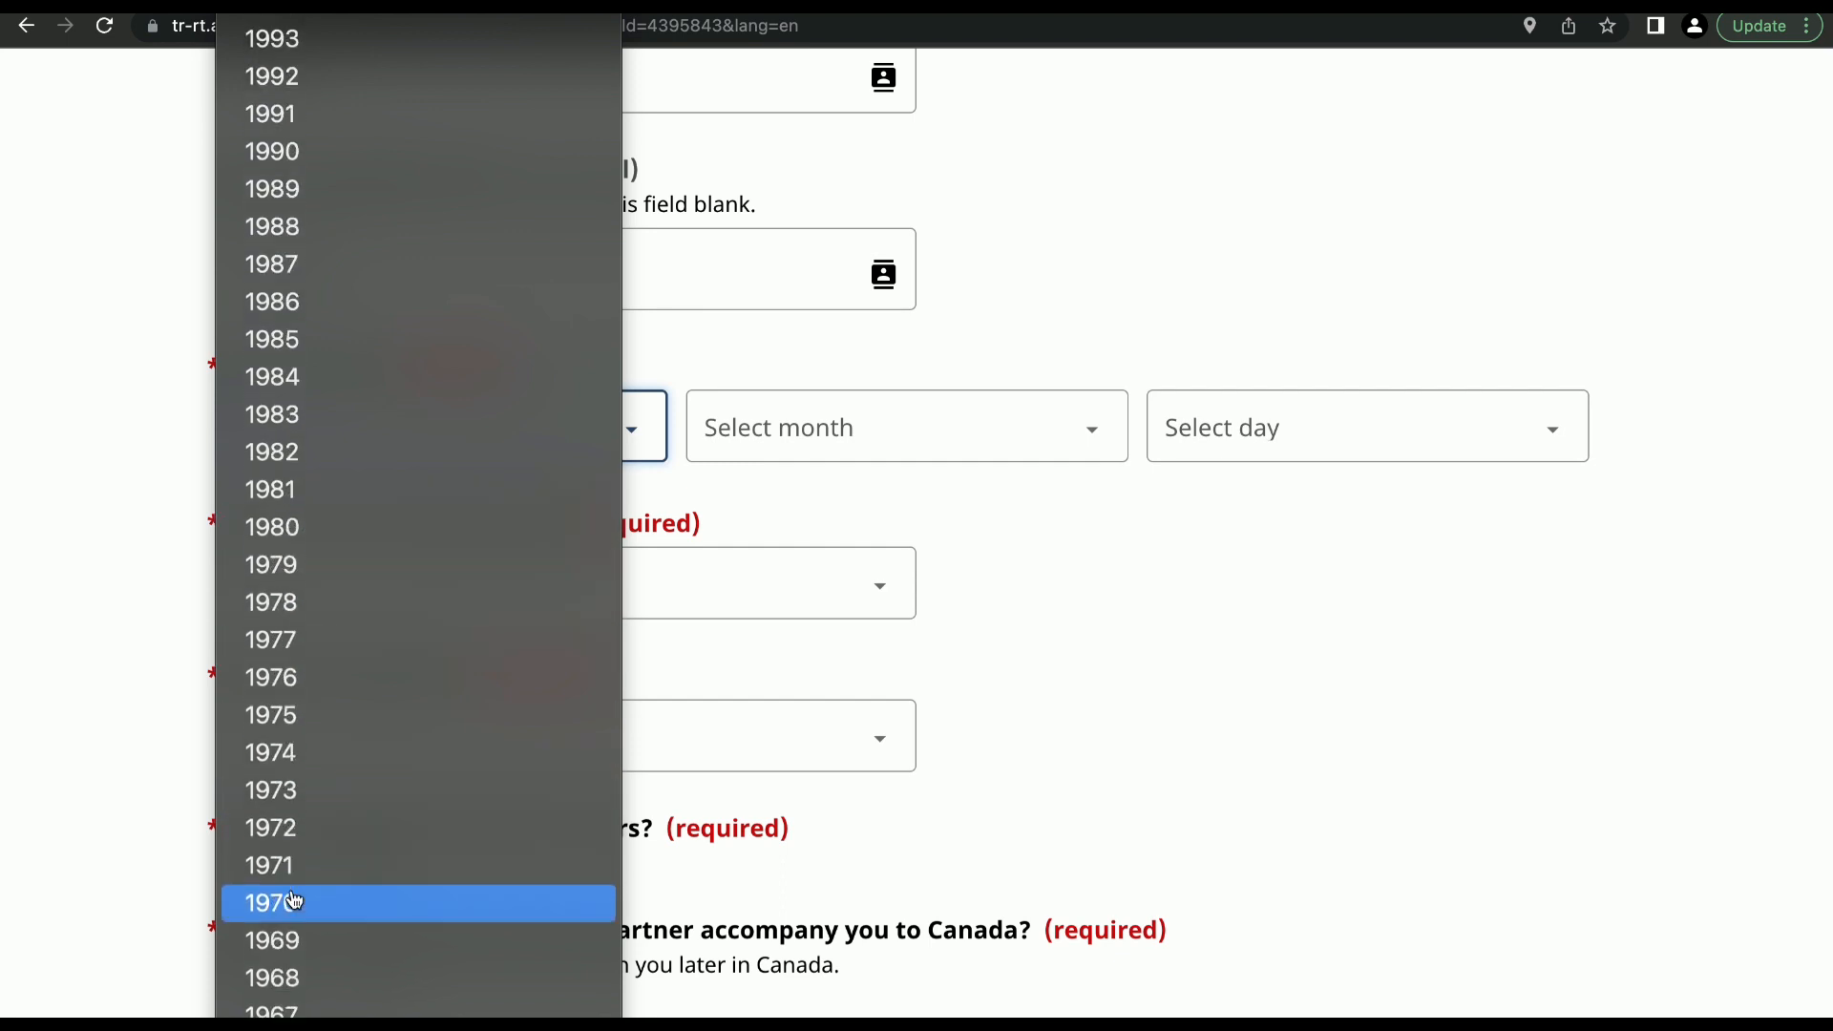
pyautogui.click(296, 902)
pyautogui.click(837, 438)
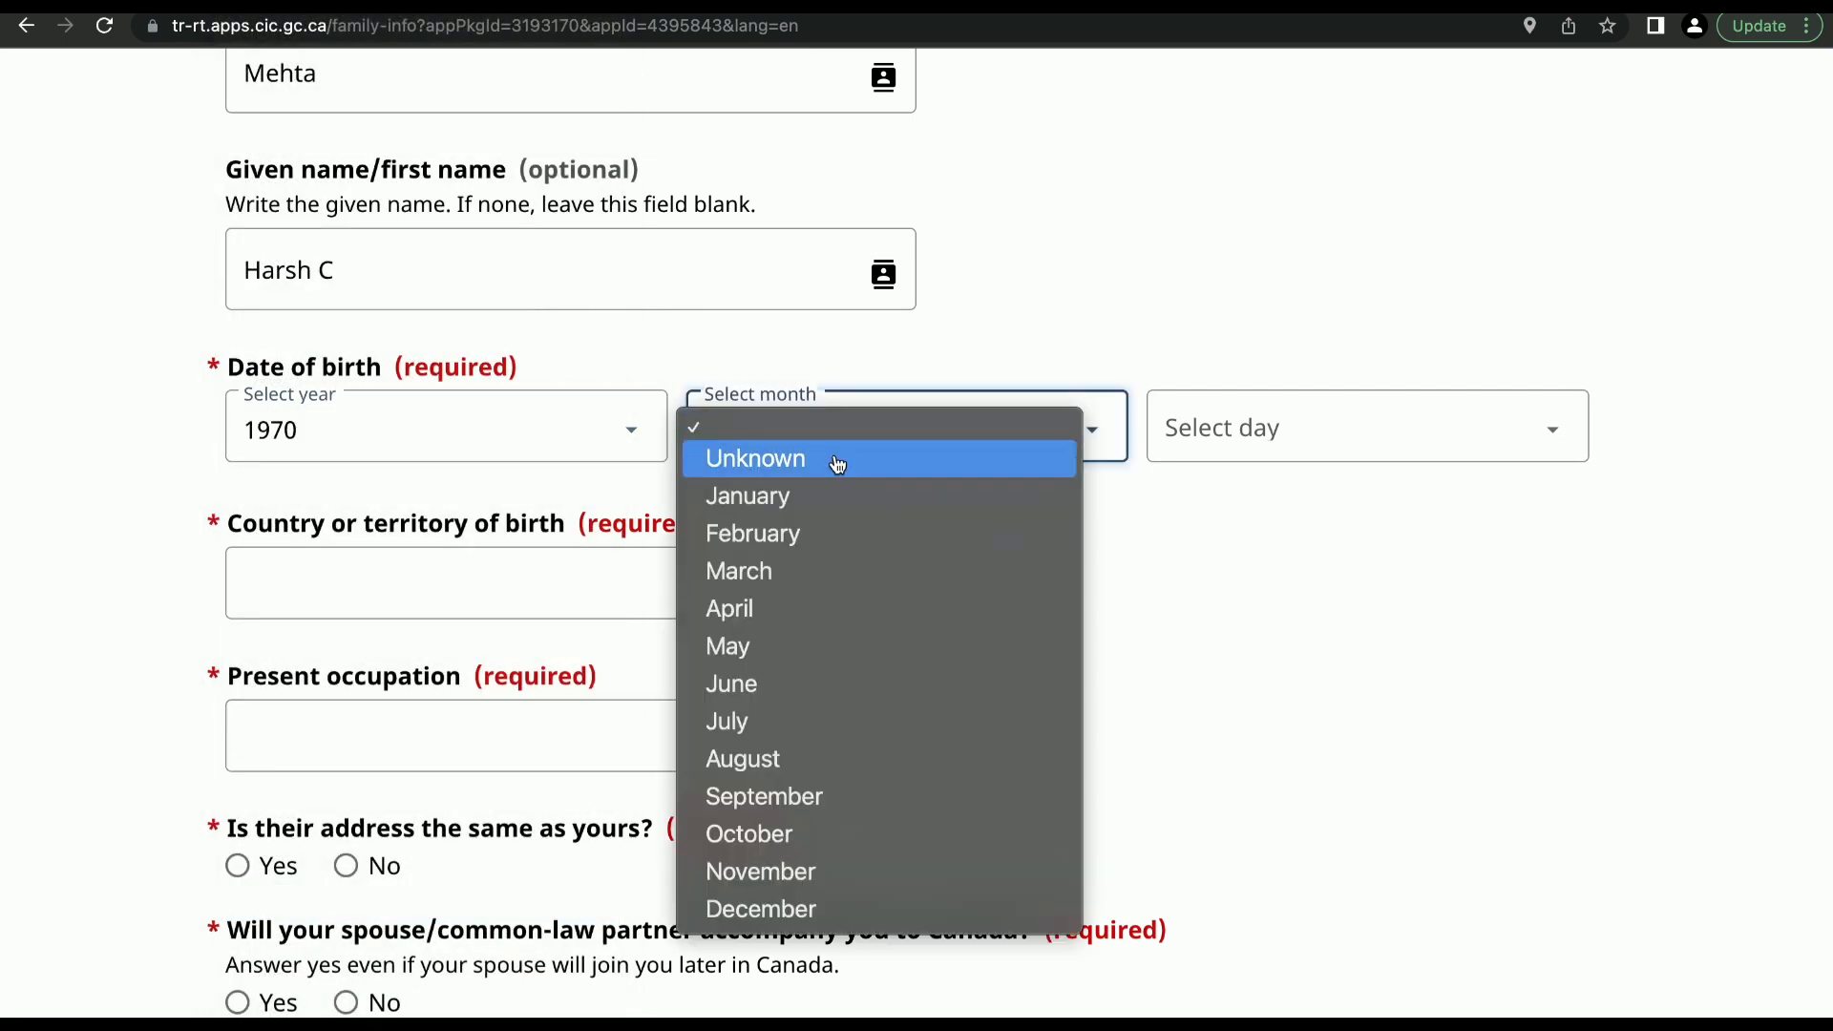
pyautogui.click(823, 496)
pyautogui.click(1213, 428)
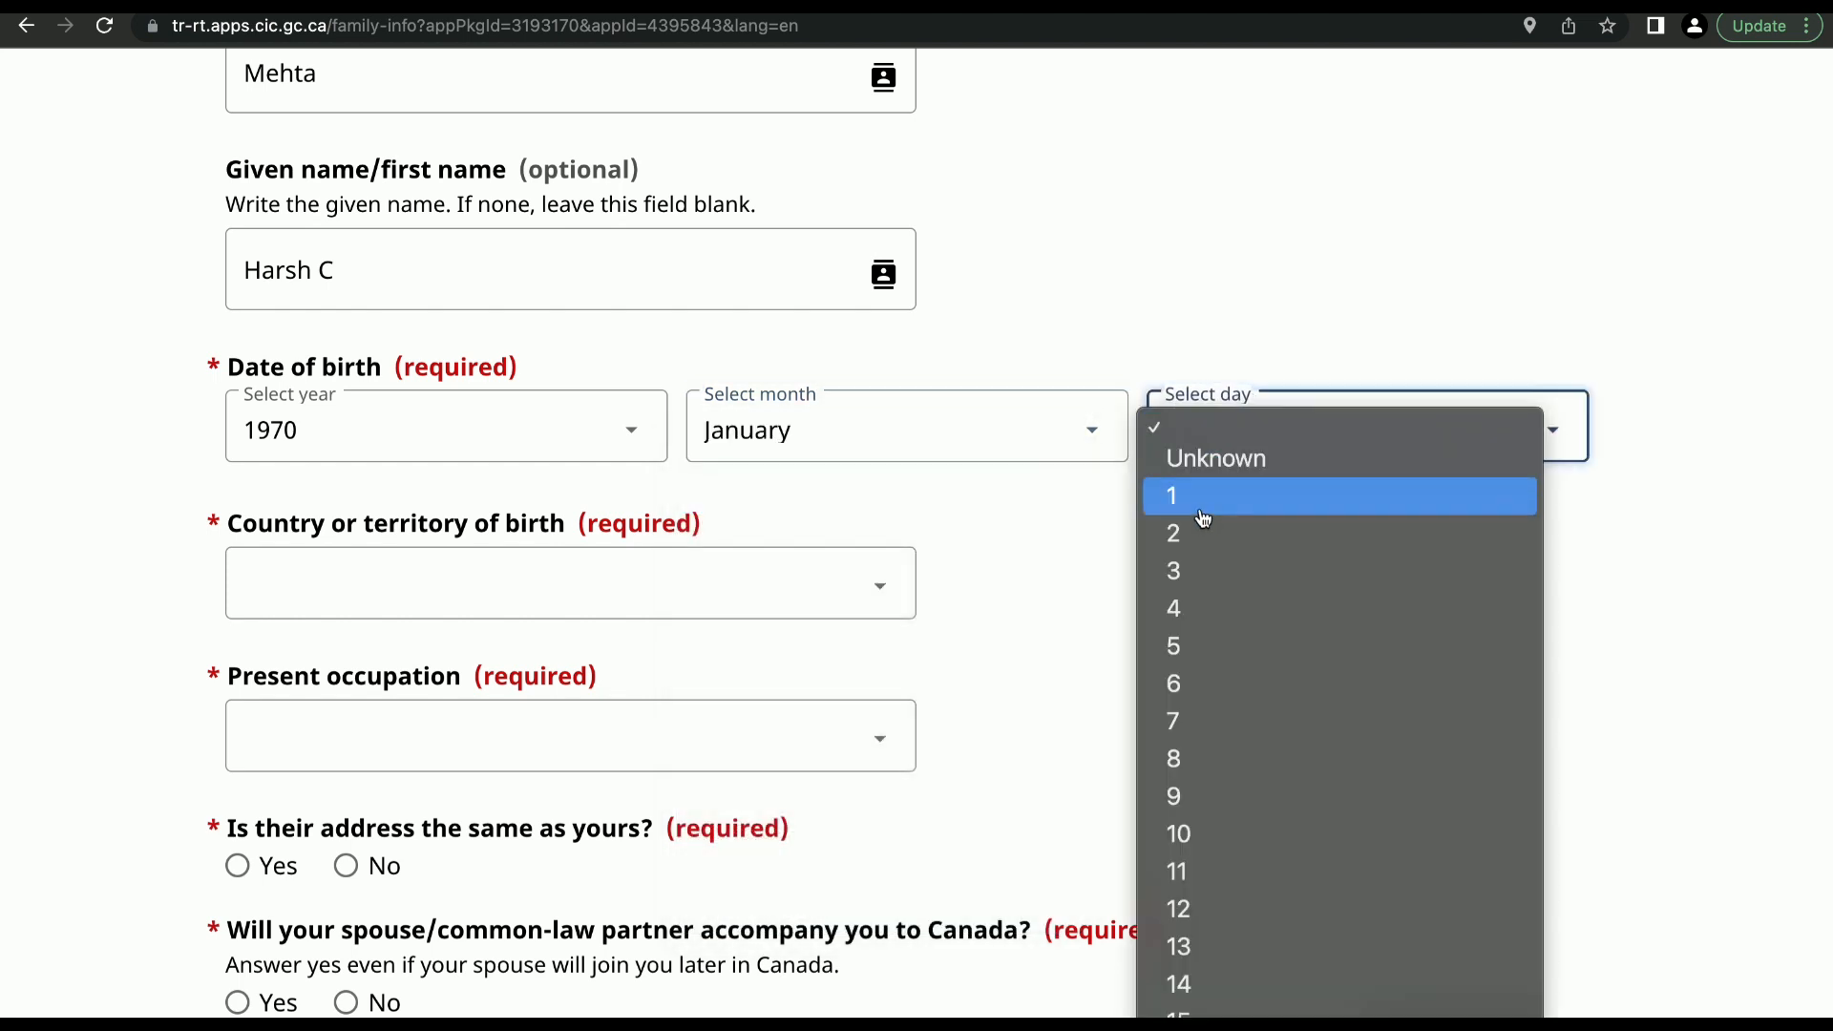
pyautogui.click(1203, 515)
# Set the spouse's birth country to India and occupation to Business, finance and administration
pyautogui.click(327, 620)
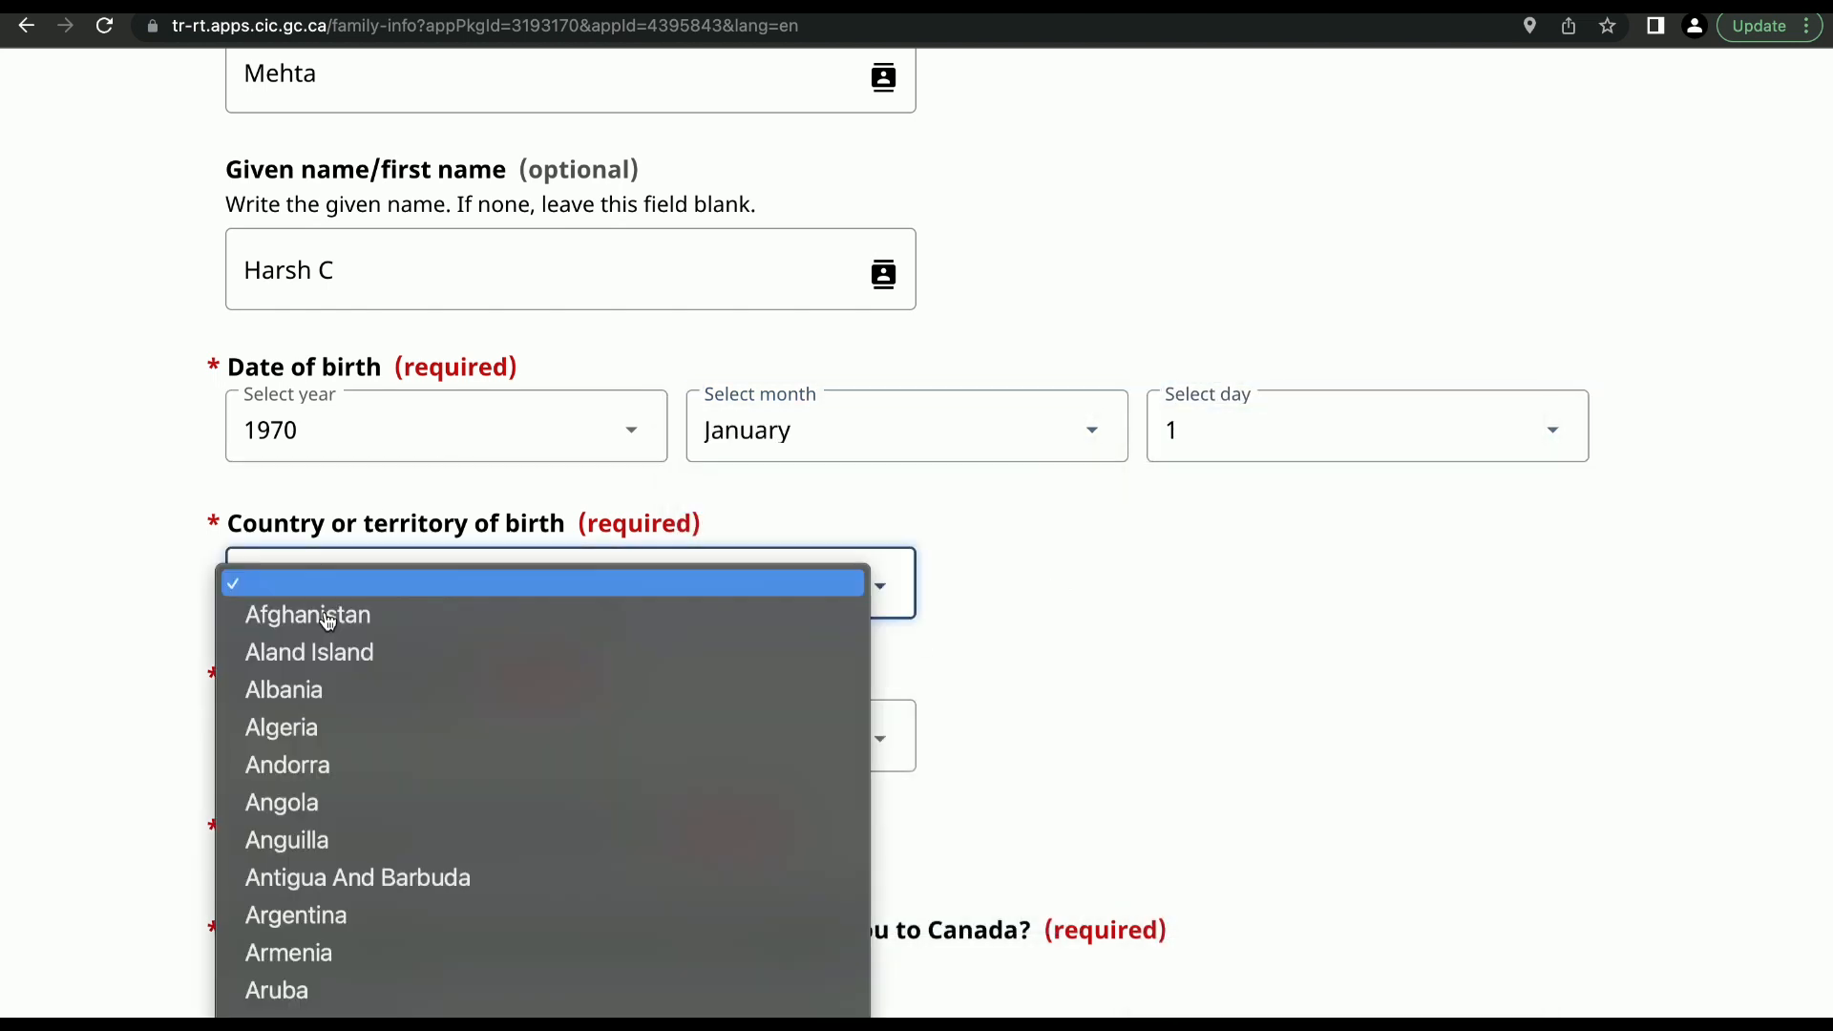
pyautogui.scroll(-10, 327, 622)
pyautogui.press('Return')
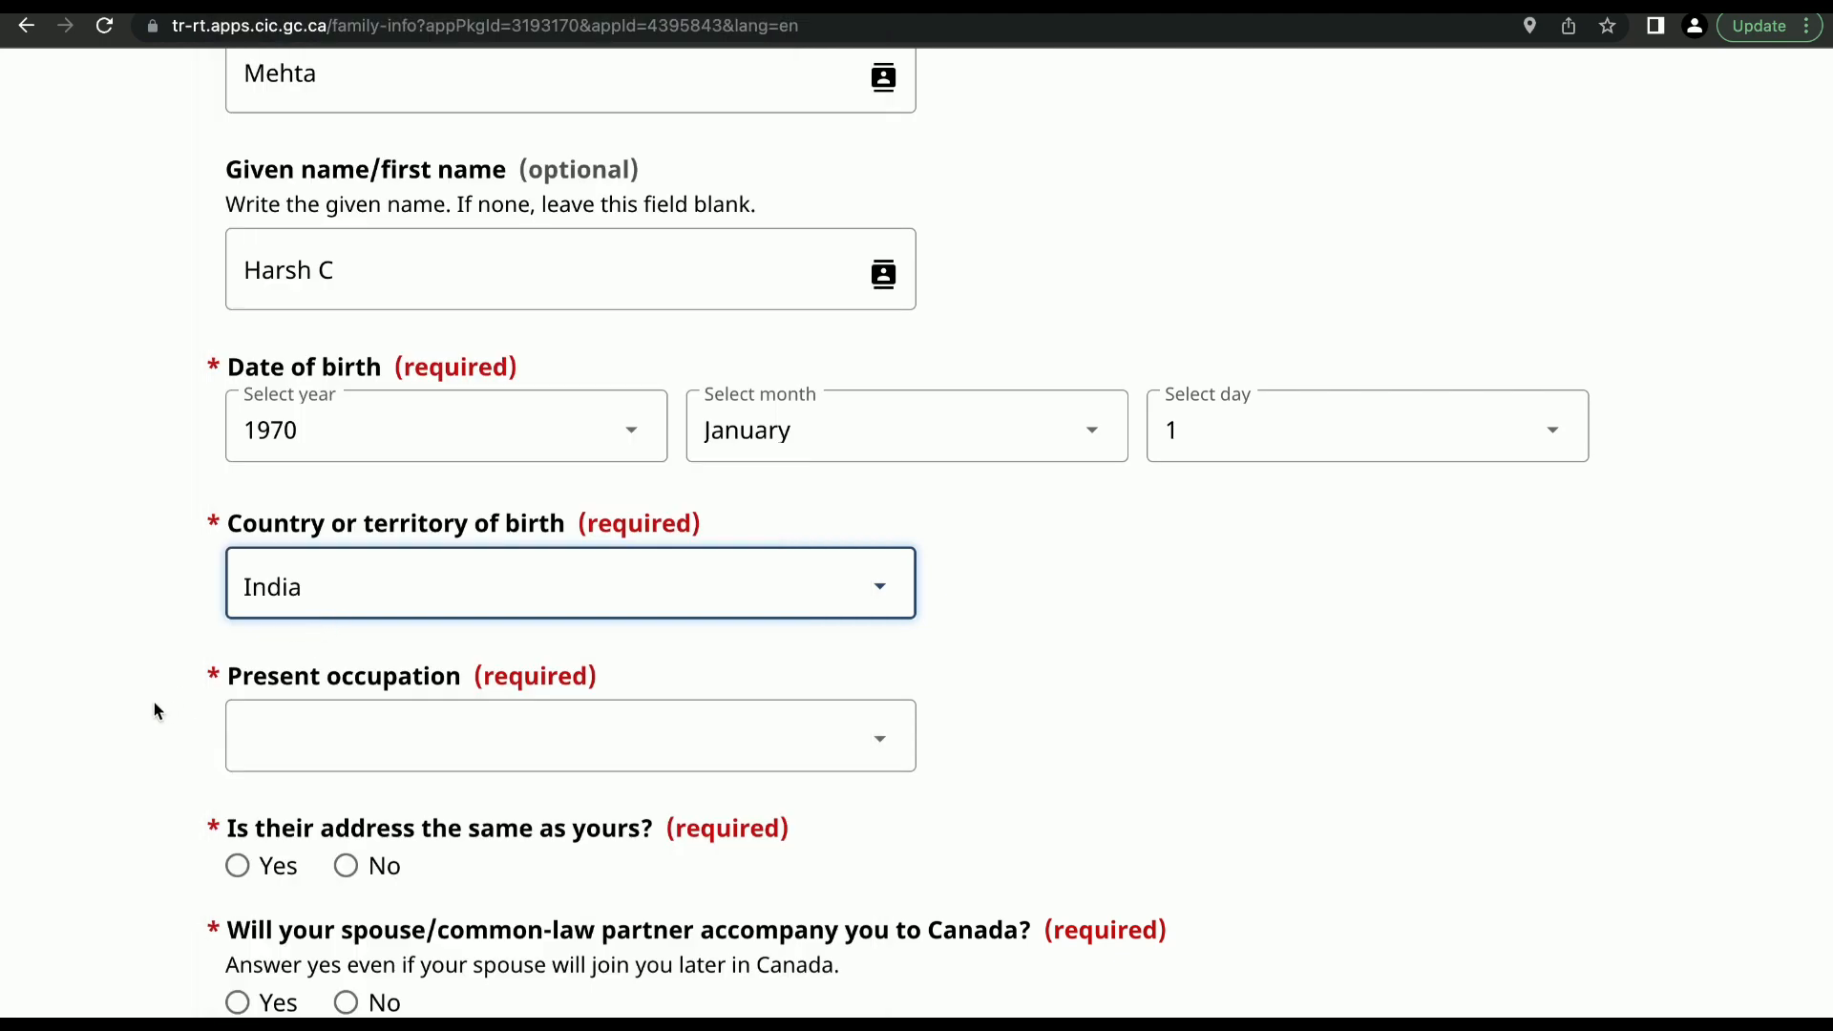
pyautogui.scroll(-2, 334, 770)
pyautogui.click(361, 598)
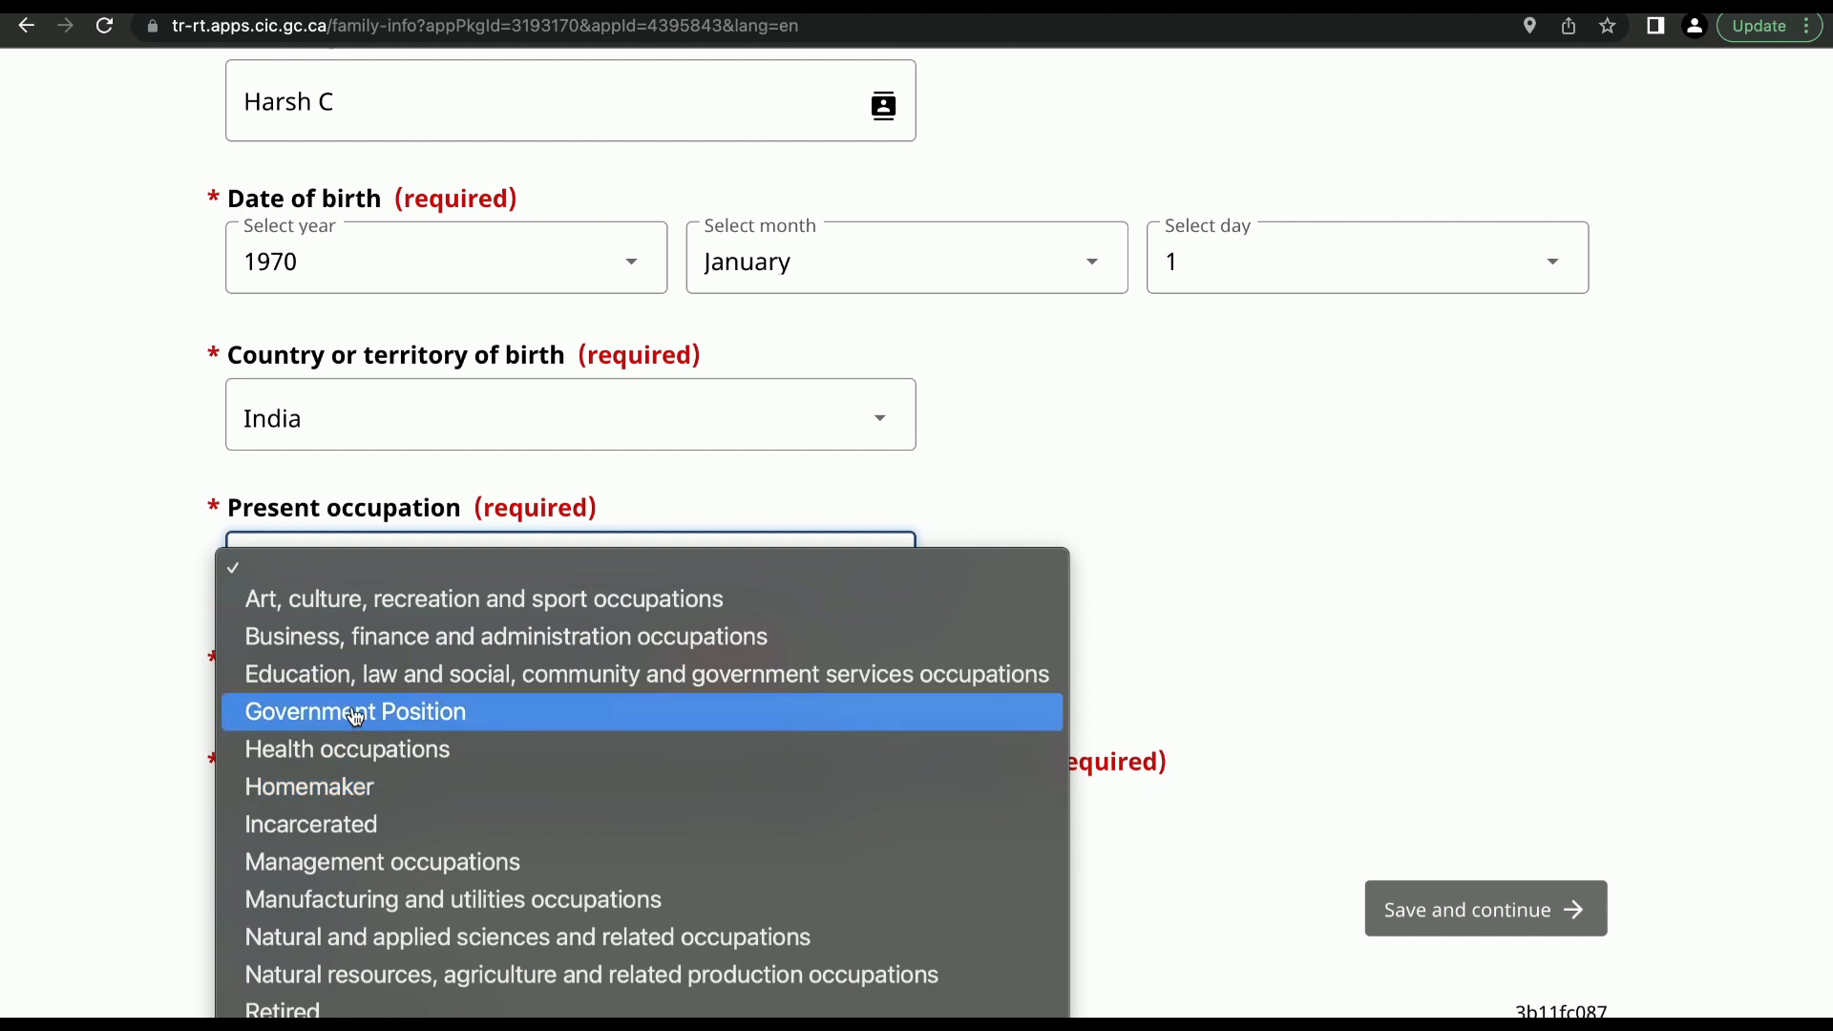
pyautogui.click(389, 653)
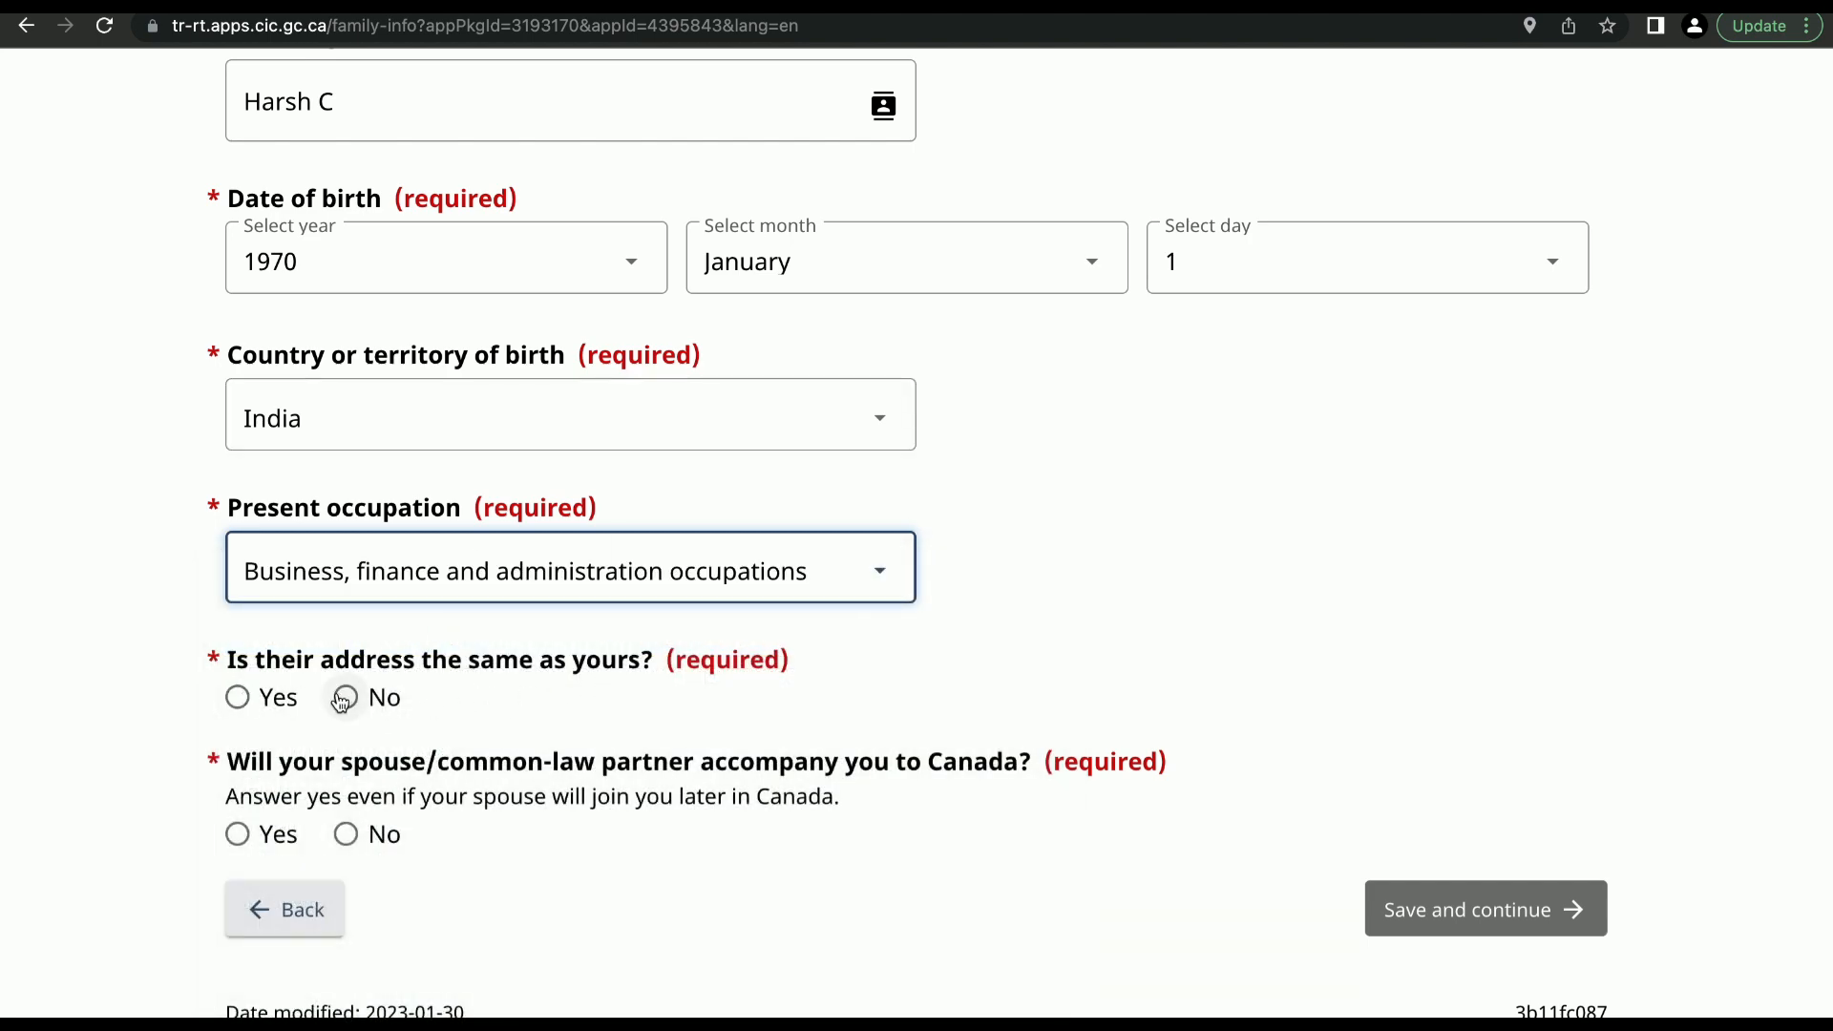
# Answer Yes to sharing your address, No to accompanying you, and save the spouse details
pyautogui.click(238, 698)
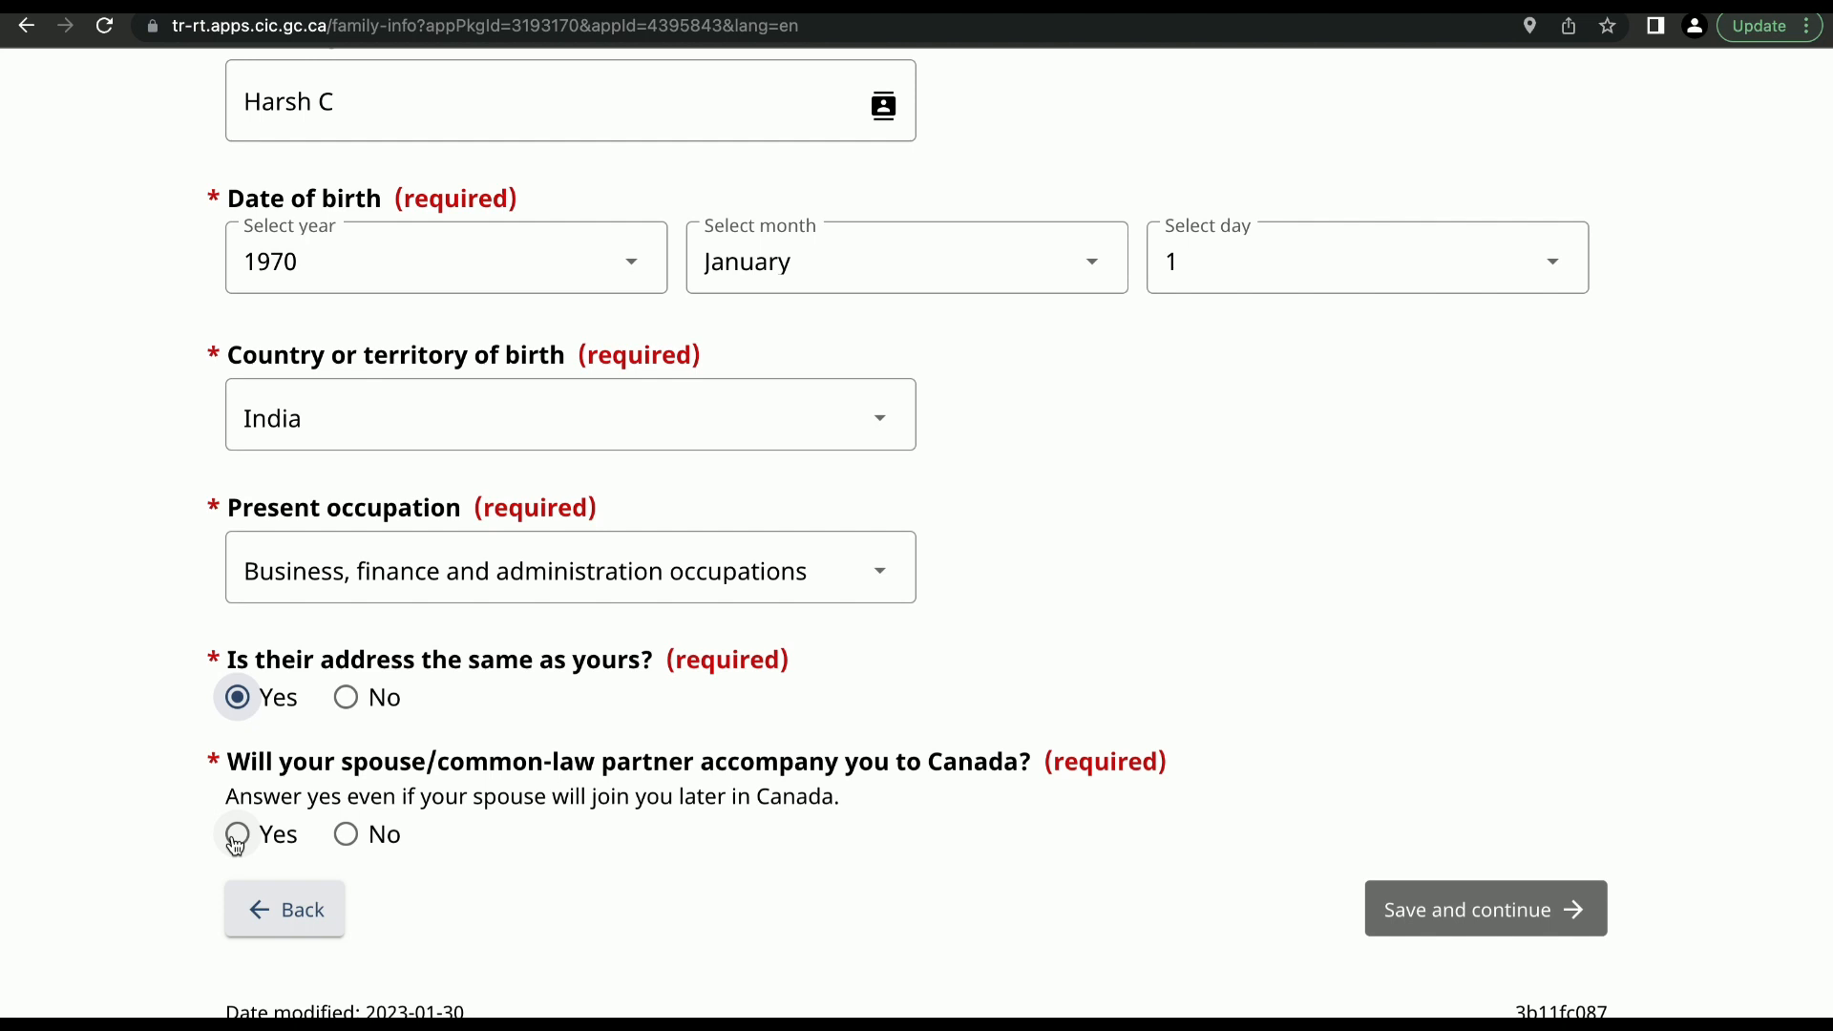
pyautogui.click(237, 836)
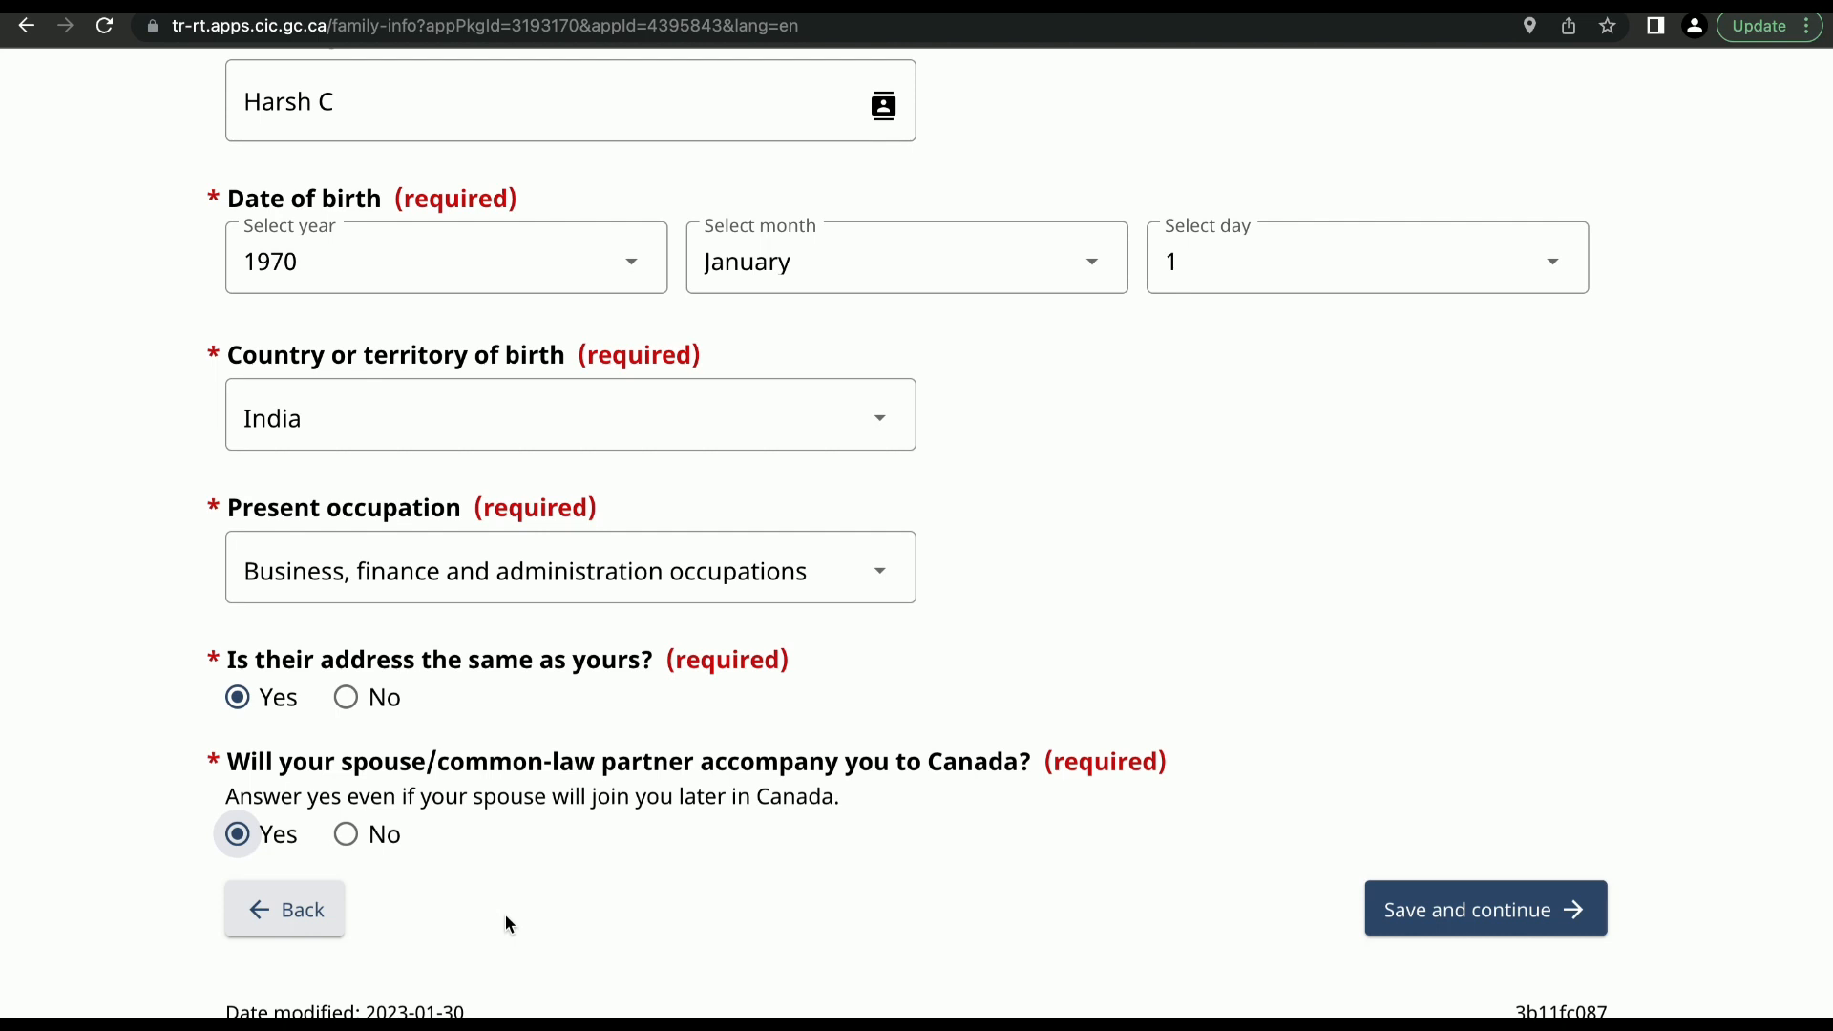
pyautogui.click(347, 836)
pyautogui.click(1528, 915)
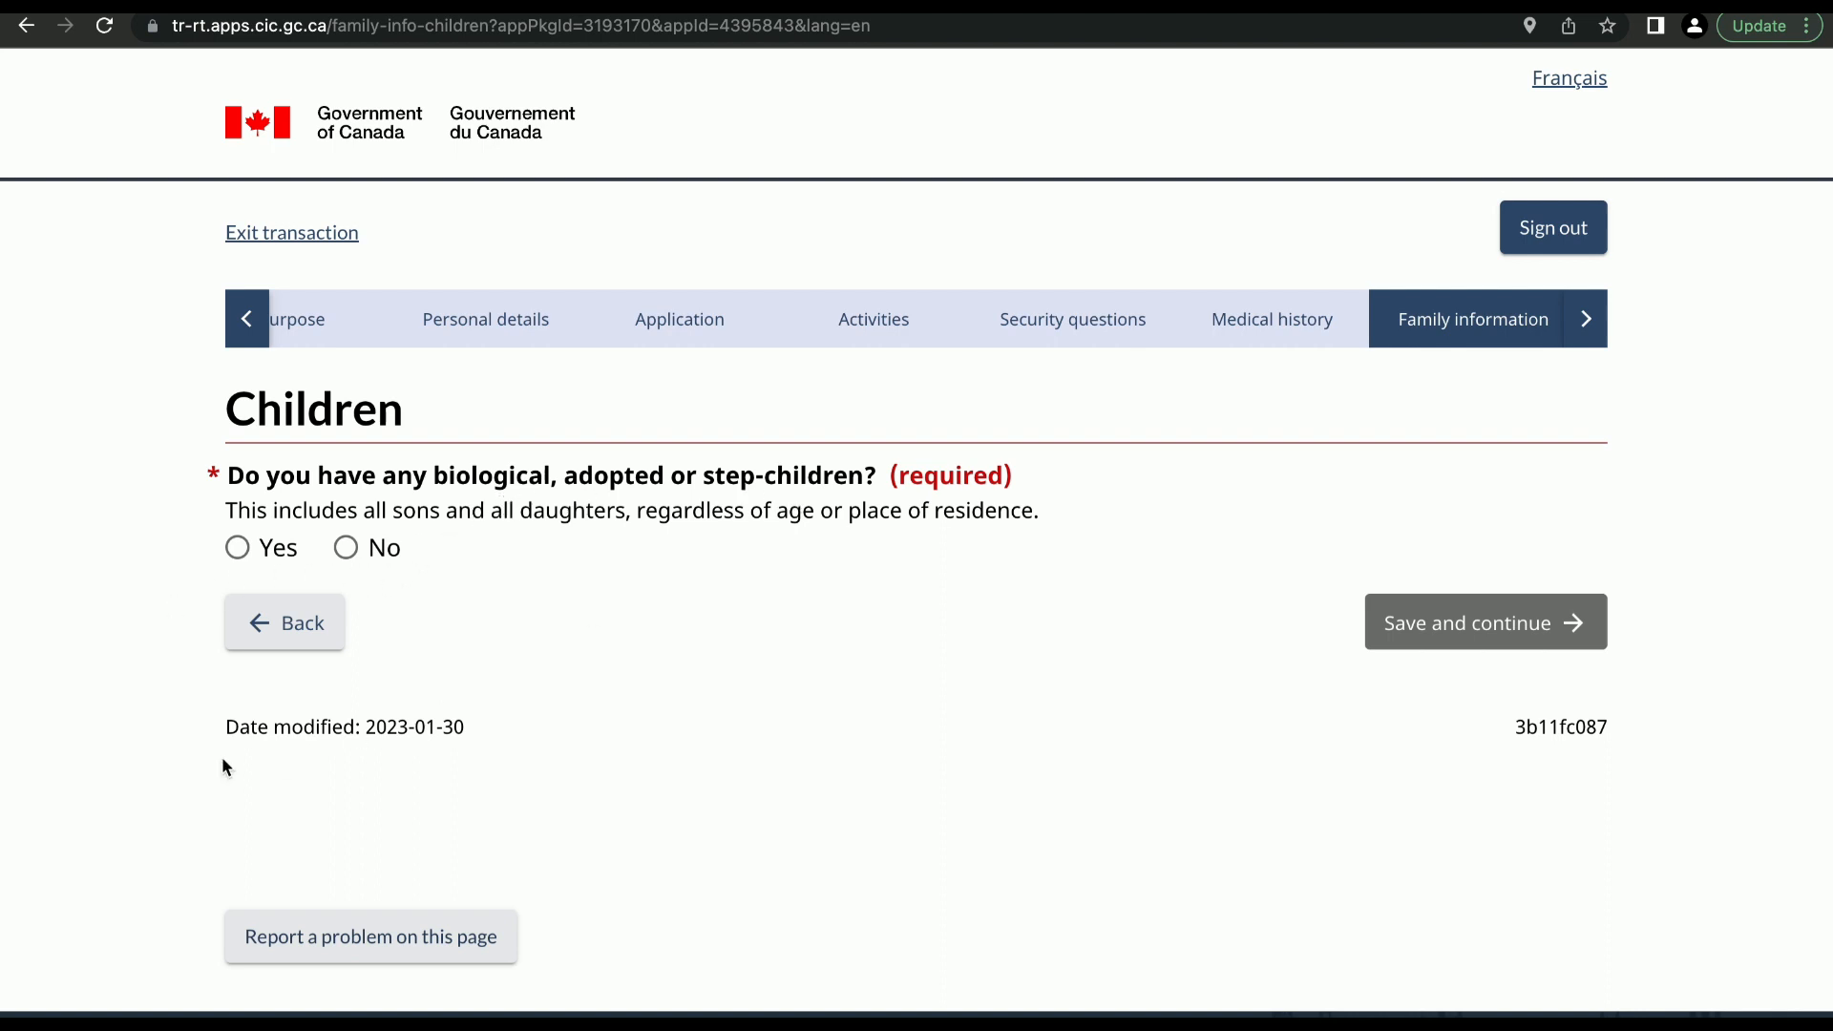
# Begin declaring a child, then discard the Add child form without saving
pyautogui.click(285, 554)
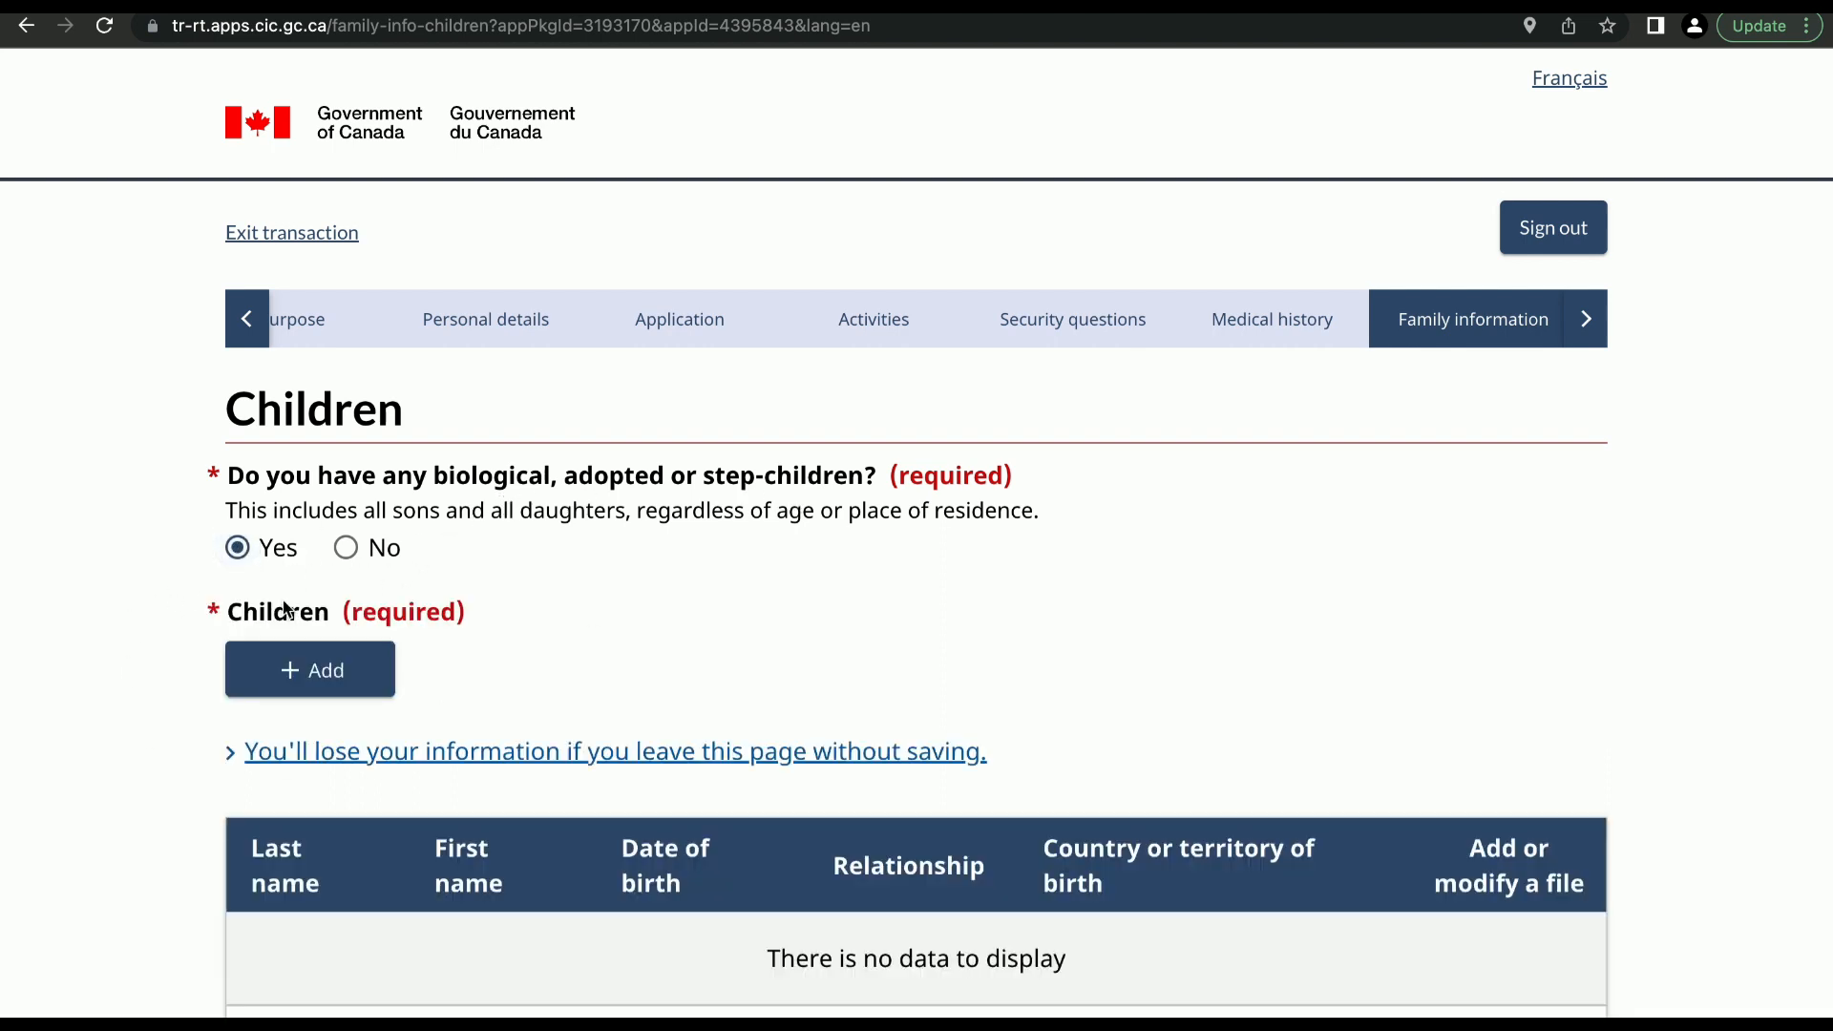
pyautogui.click(338, 678)
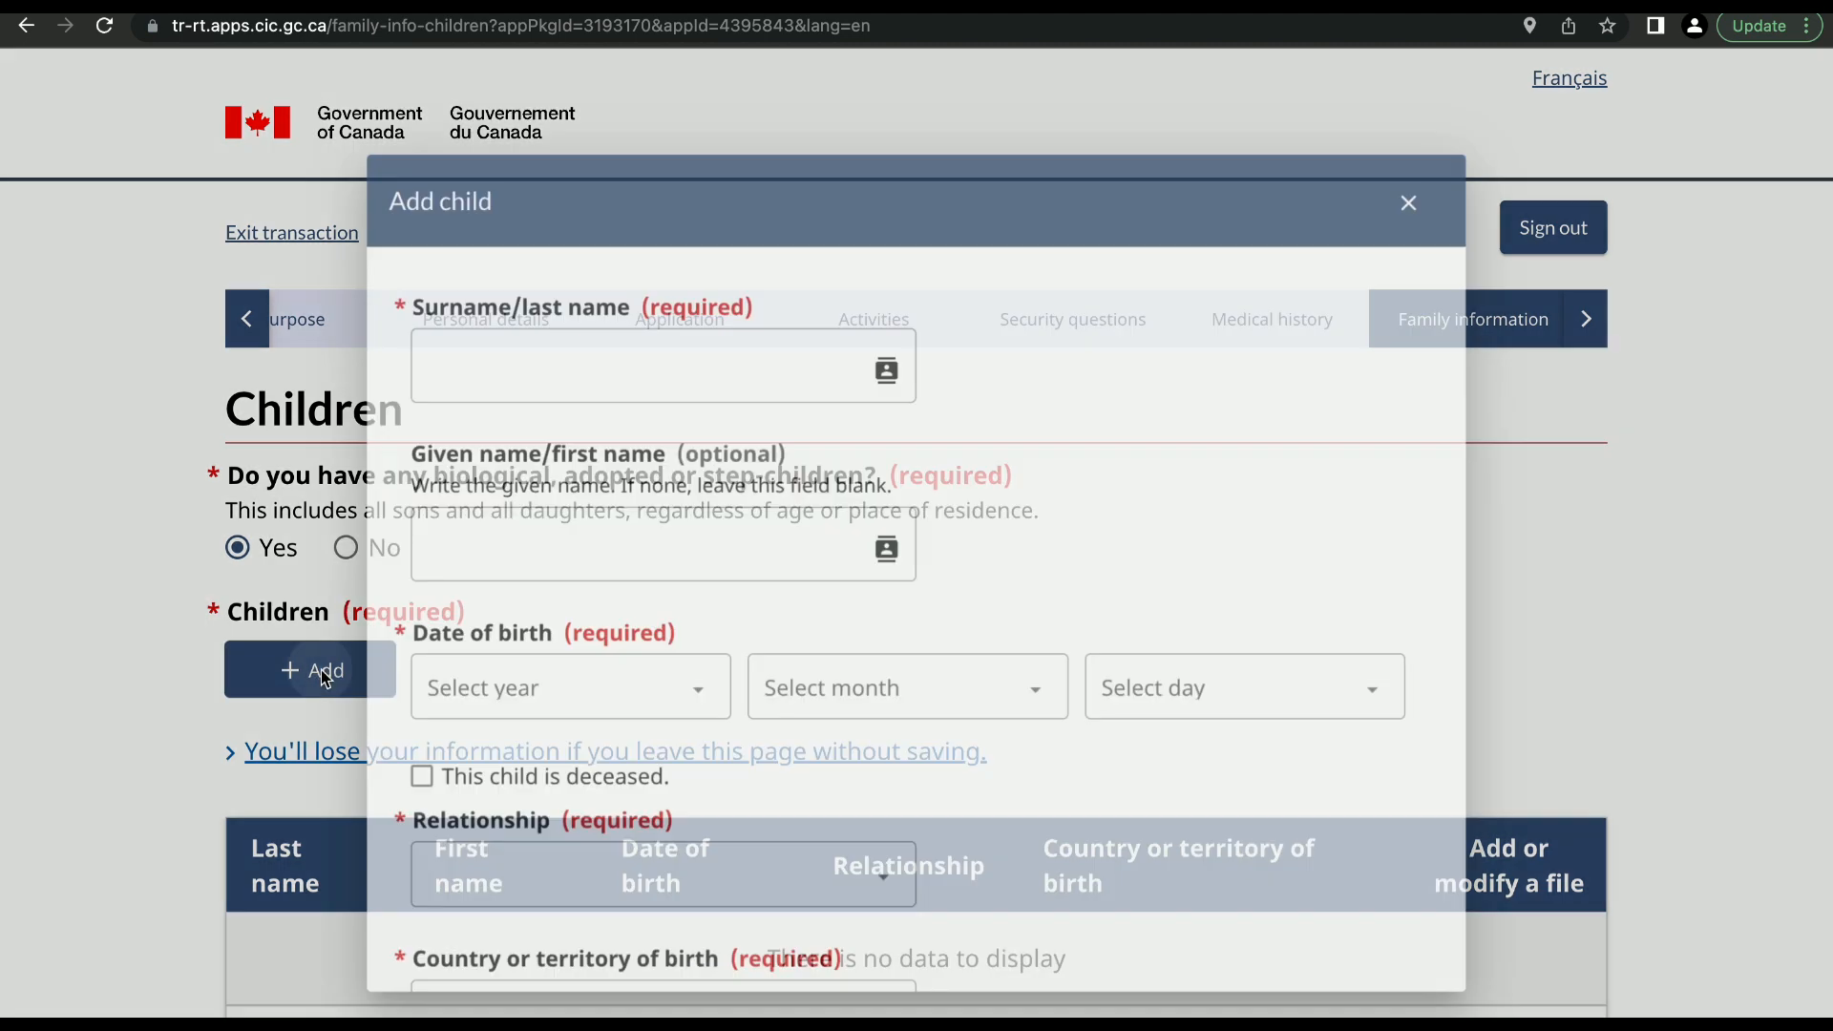
pyautogui.scroll(-5, 521, 794)
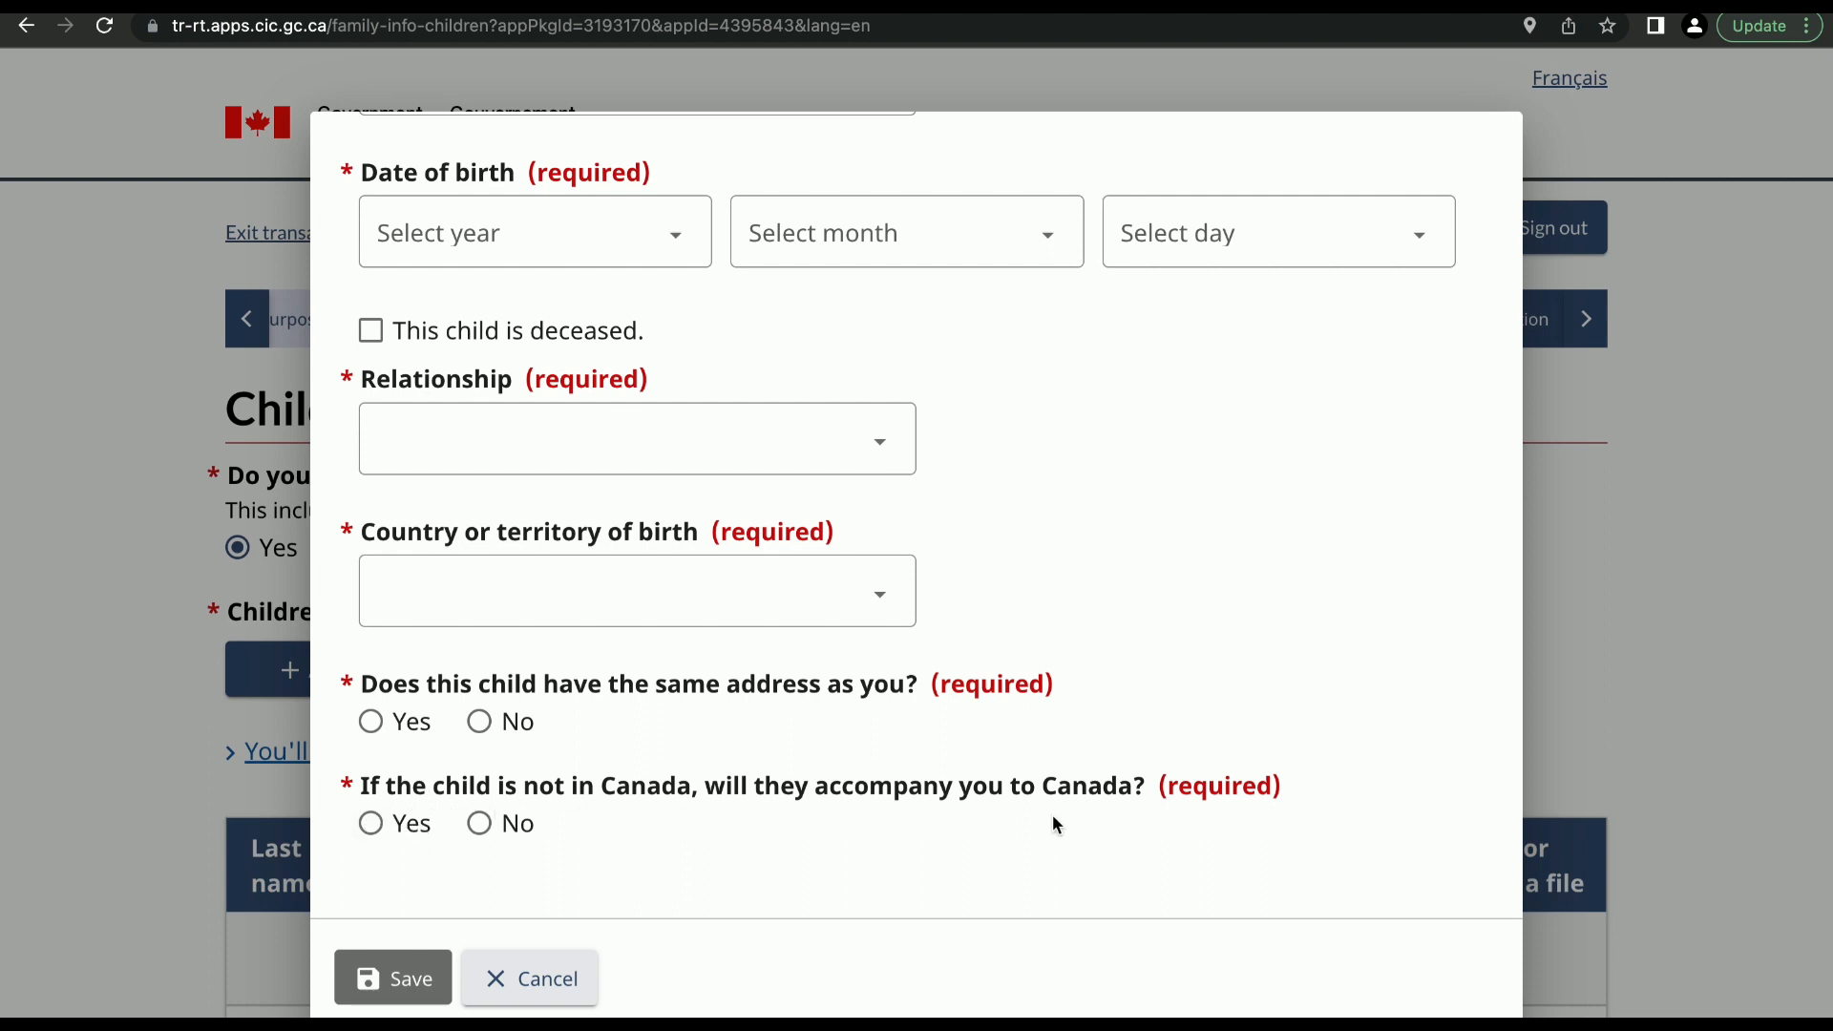
pyautogui.click(481, 825)
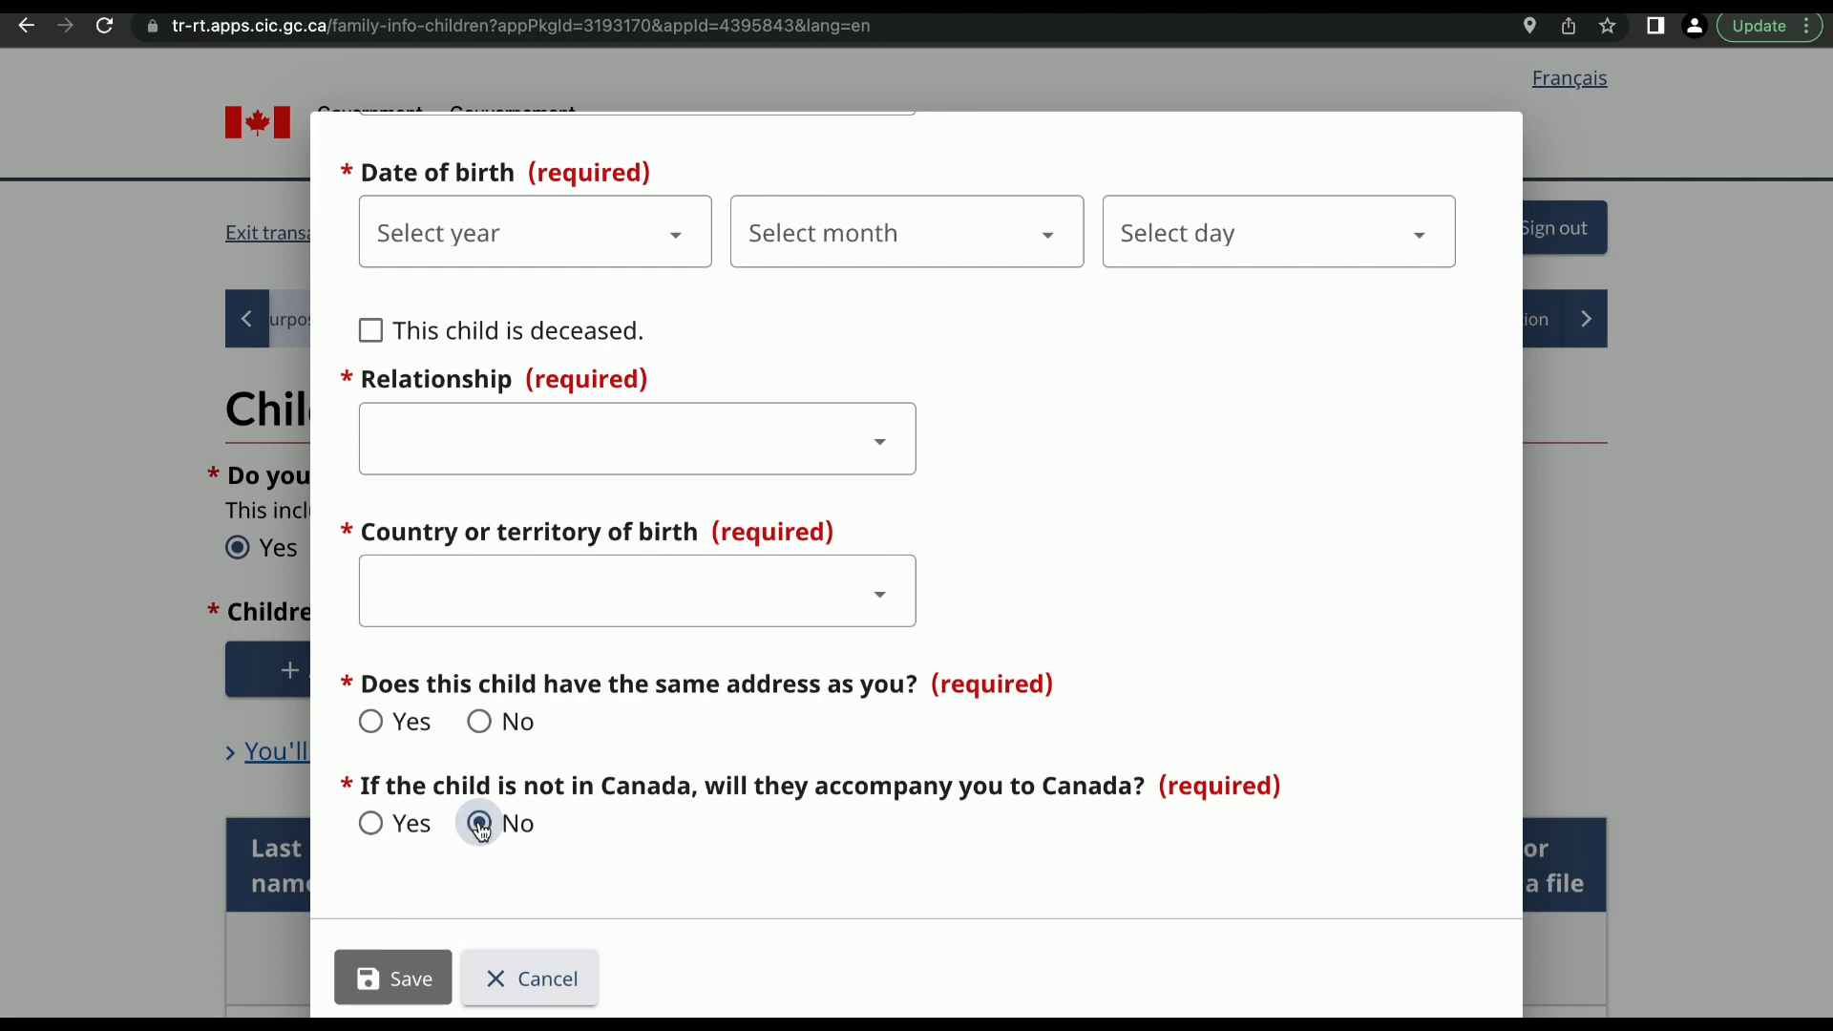
pyautogui.click(532, 982)
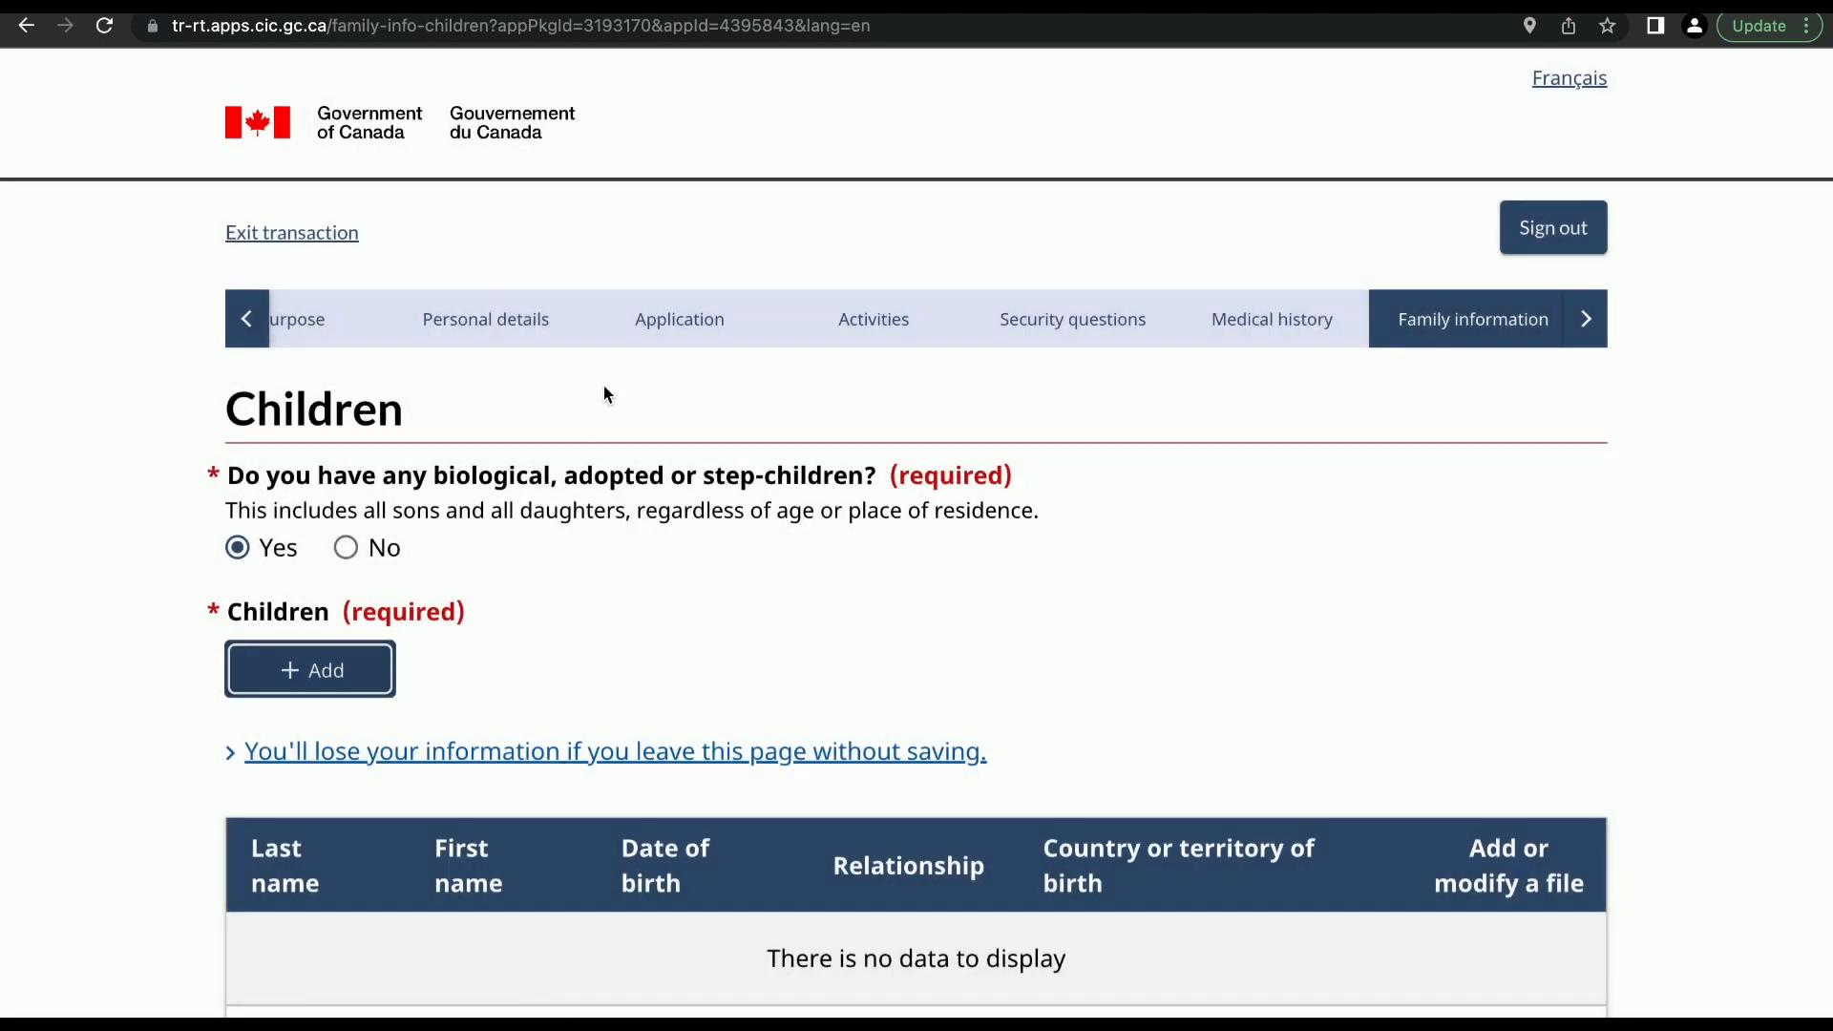
# Answer No to having children, tick the acknowledgement, and save the page
pyautogui.scroll(-4, 508, 757)
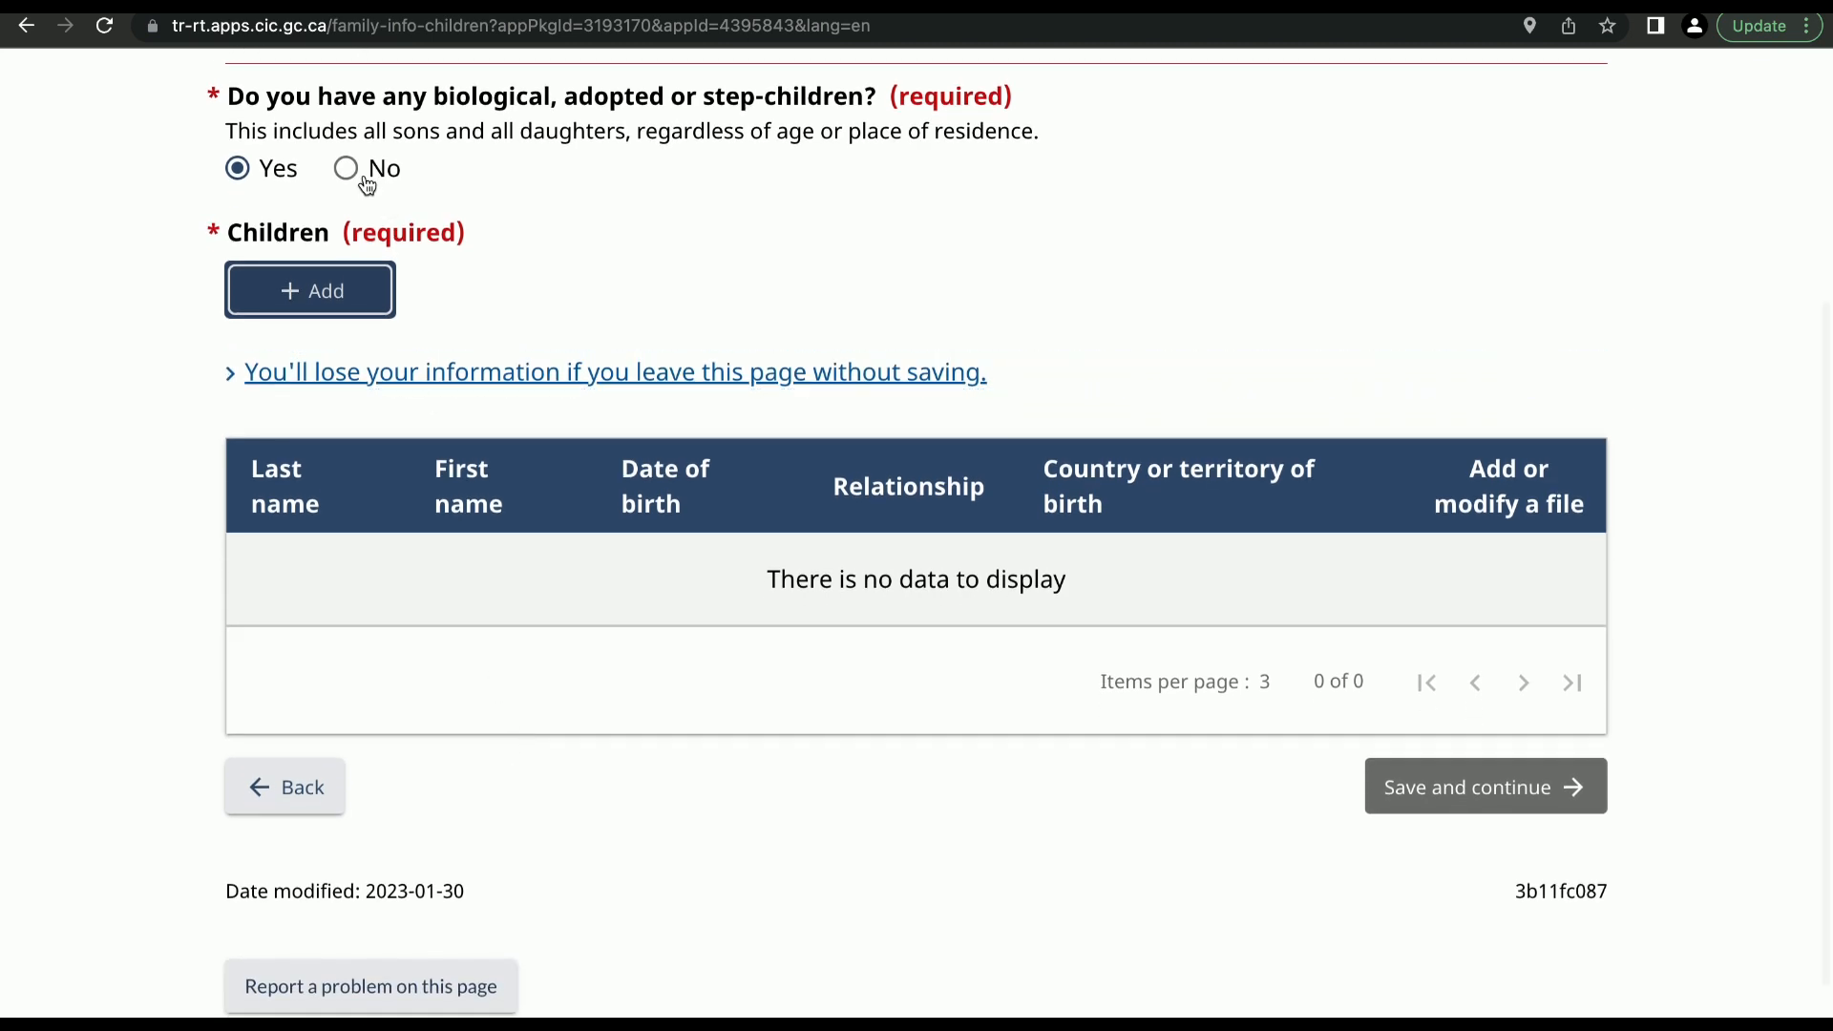
pyautogui.click(366, 171)
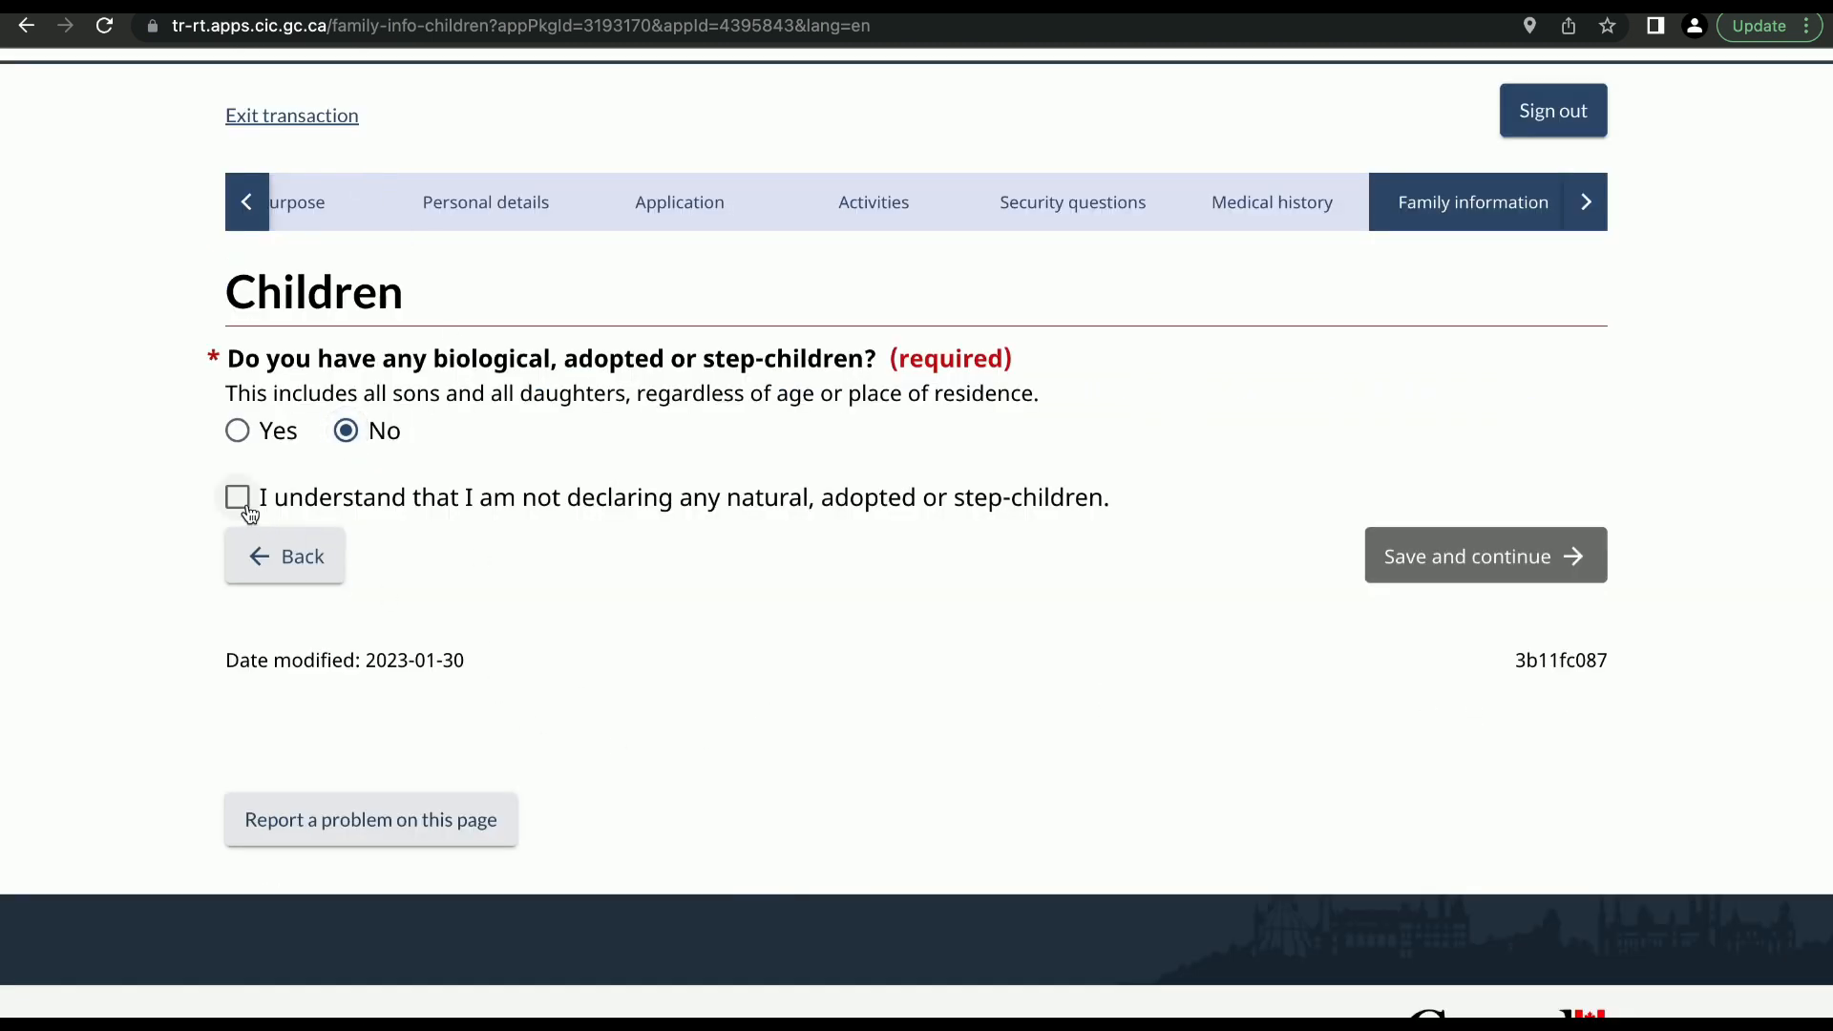
pyautogui.click(281, 511)
pyautogui.click(1465, 554)
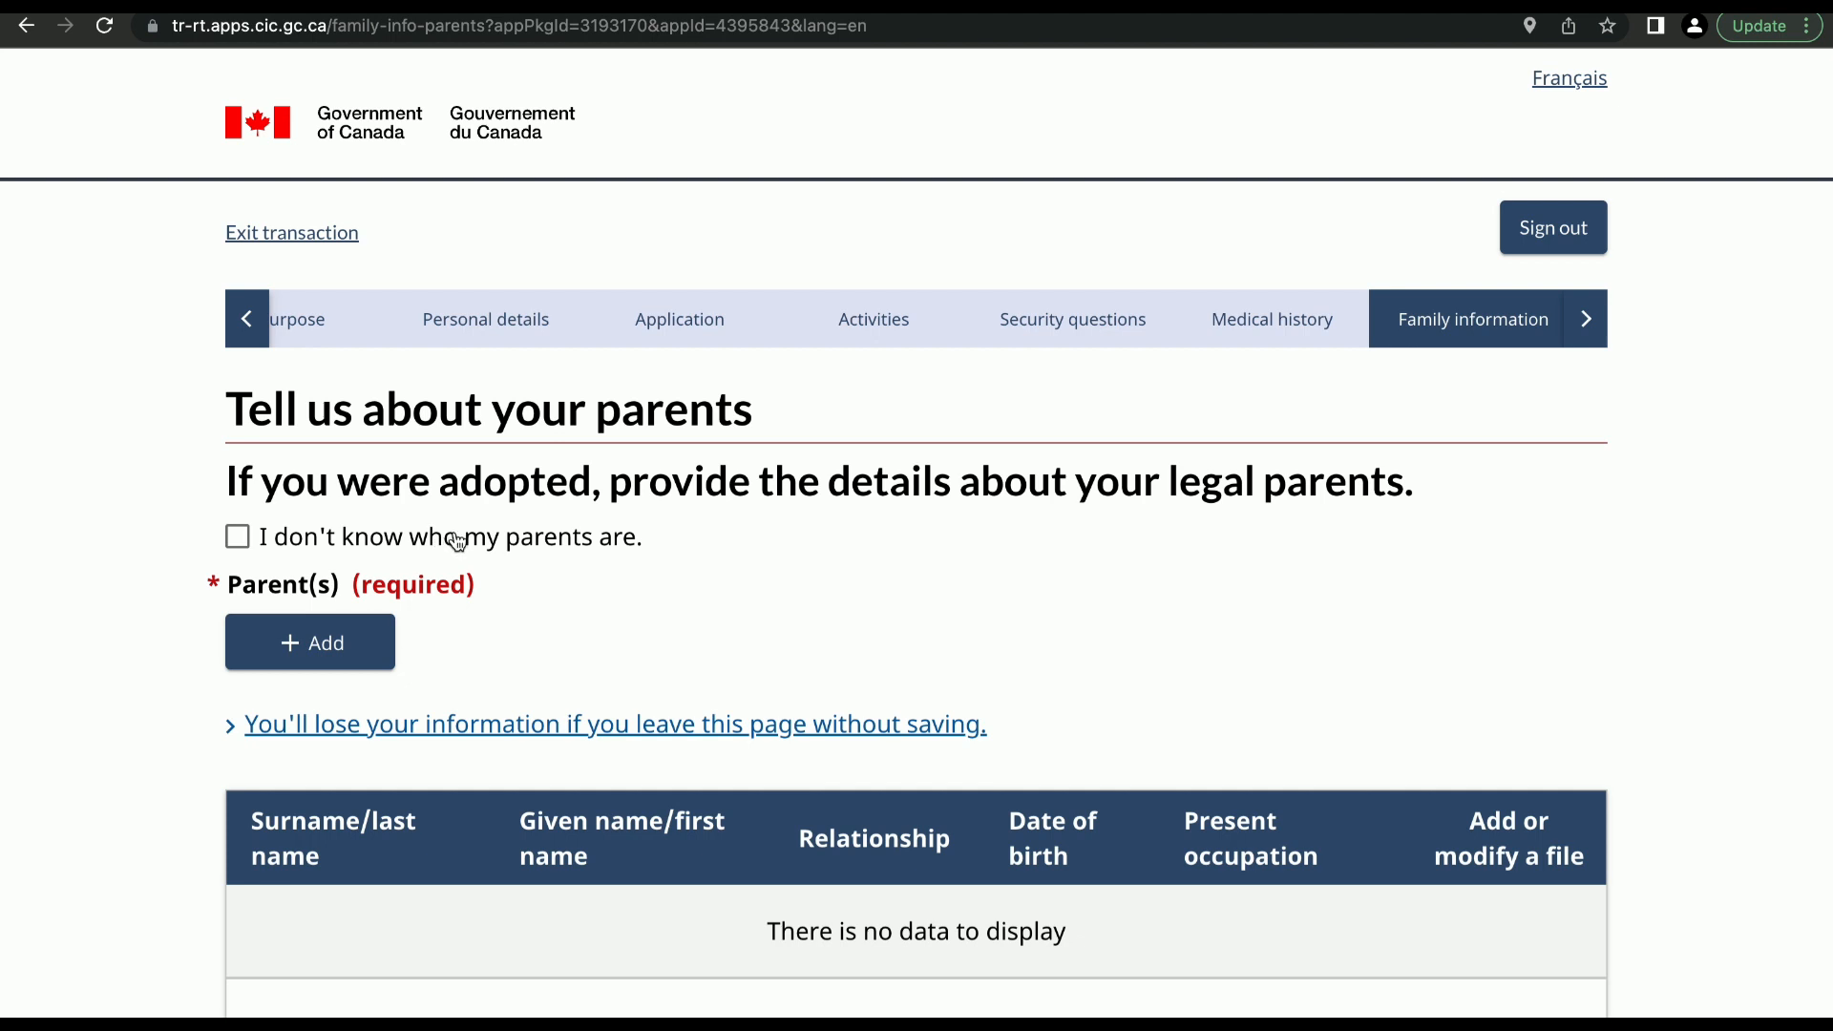
# Start a new parent entry and fill in the father's surname and given name
pyautogui.click(459, 543)
pyautogui.click(458, 542)
pyautogui.click(347, 654)
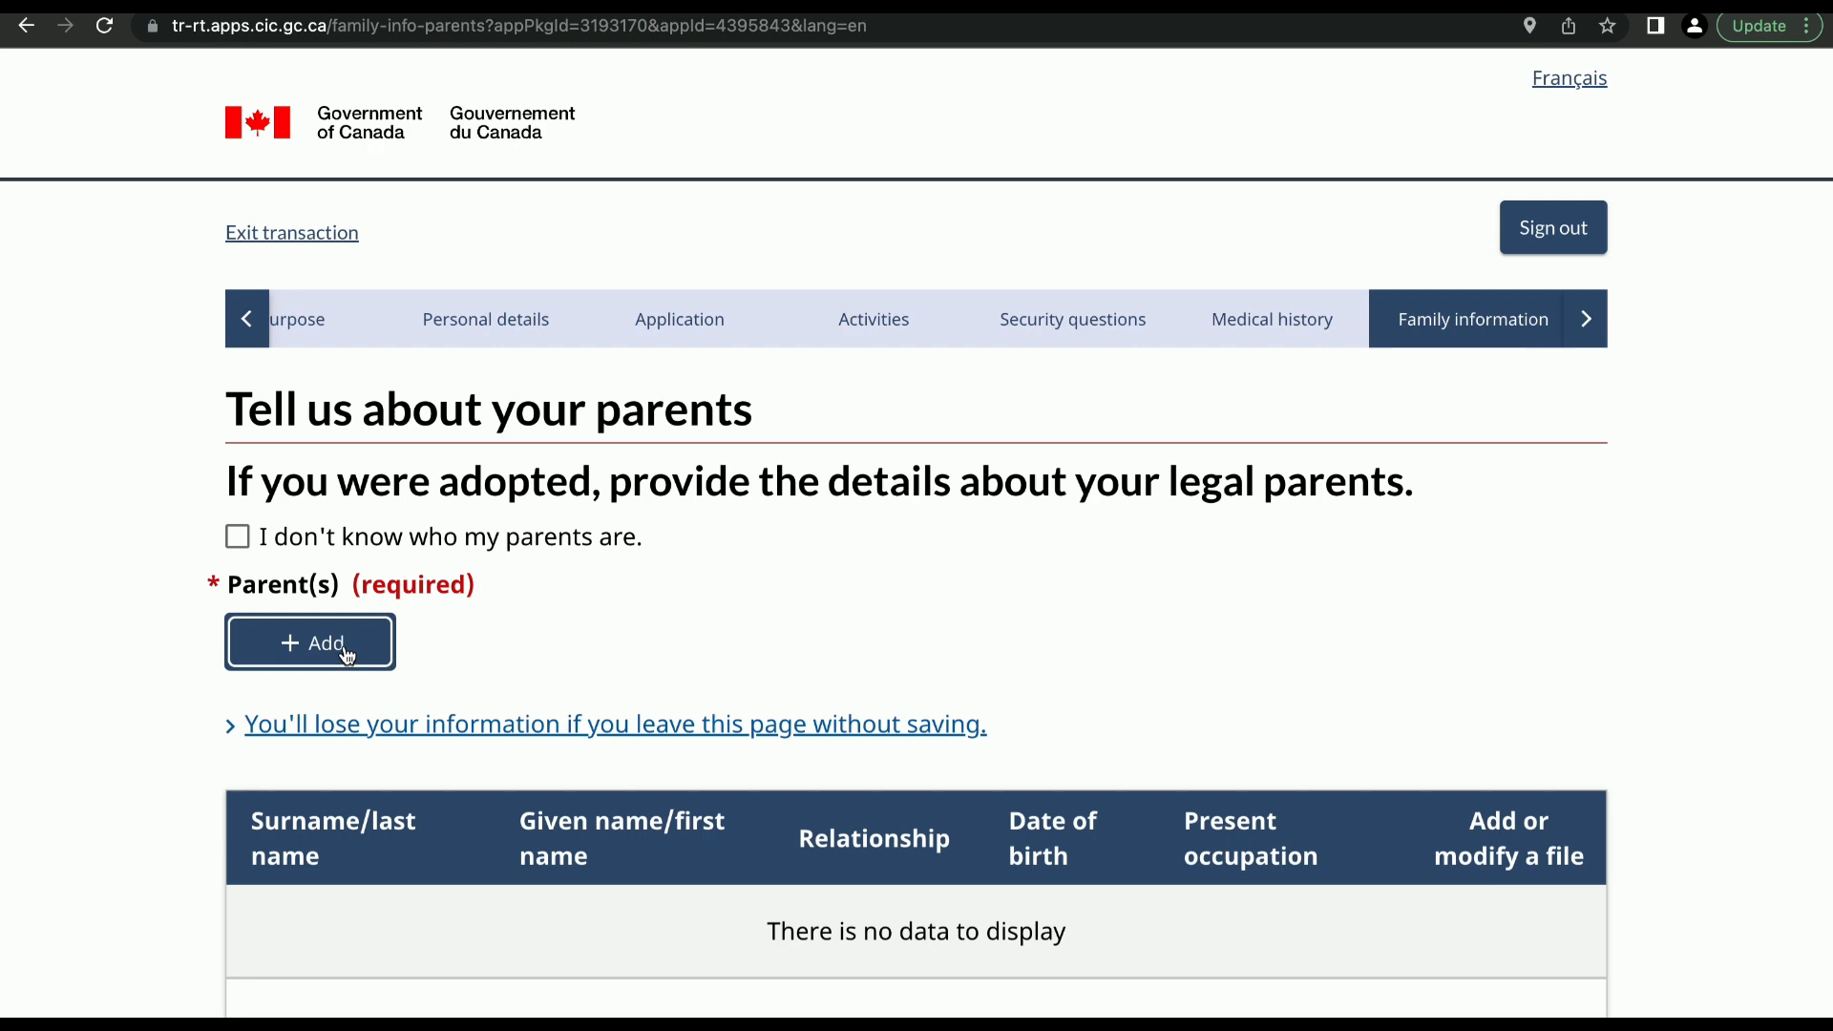
pyautogui.click(347, 654)
pyautogui.click(497, 358)
pyautogui.click(484, 374)
pyautogui.click(491, 319)
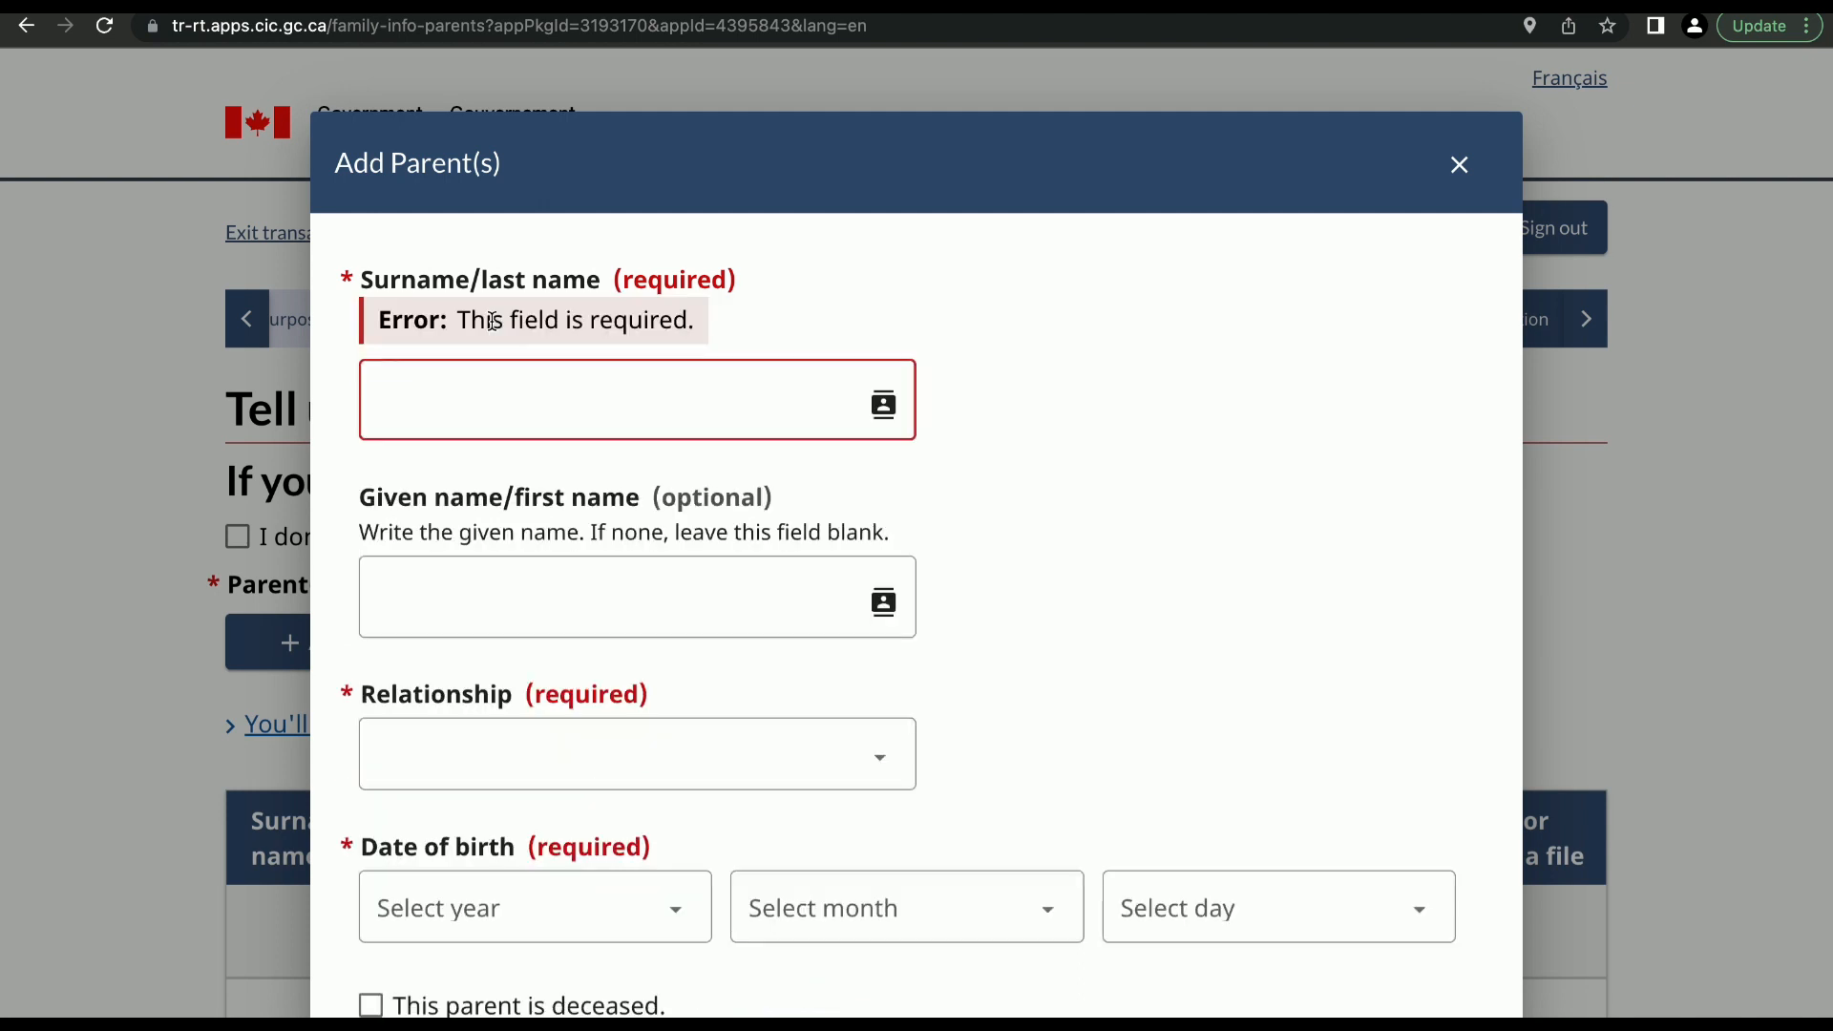
pyautogui.click(450, 426)
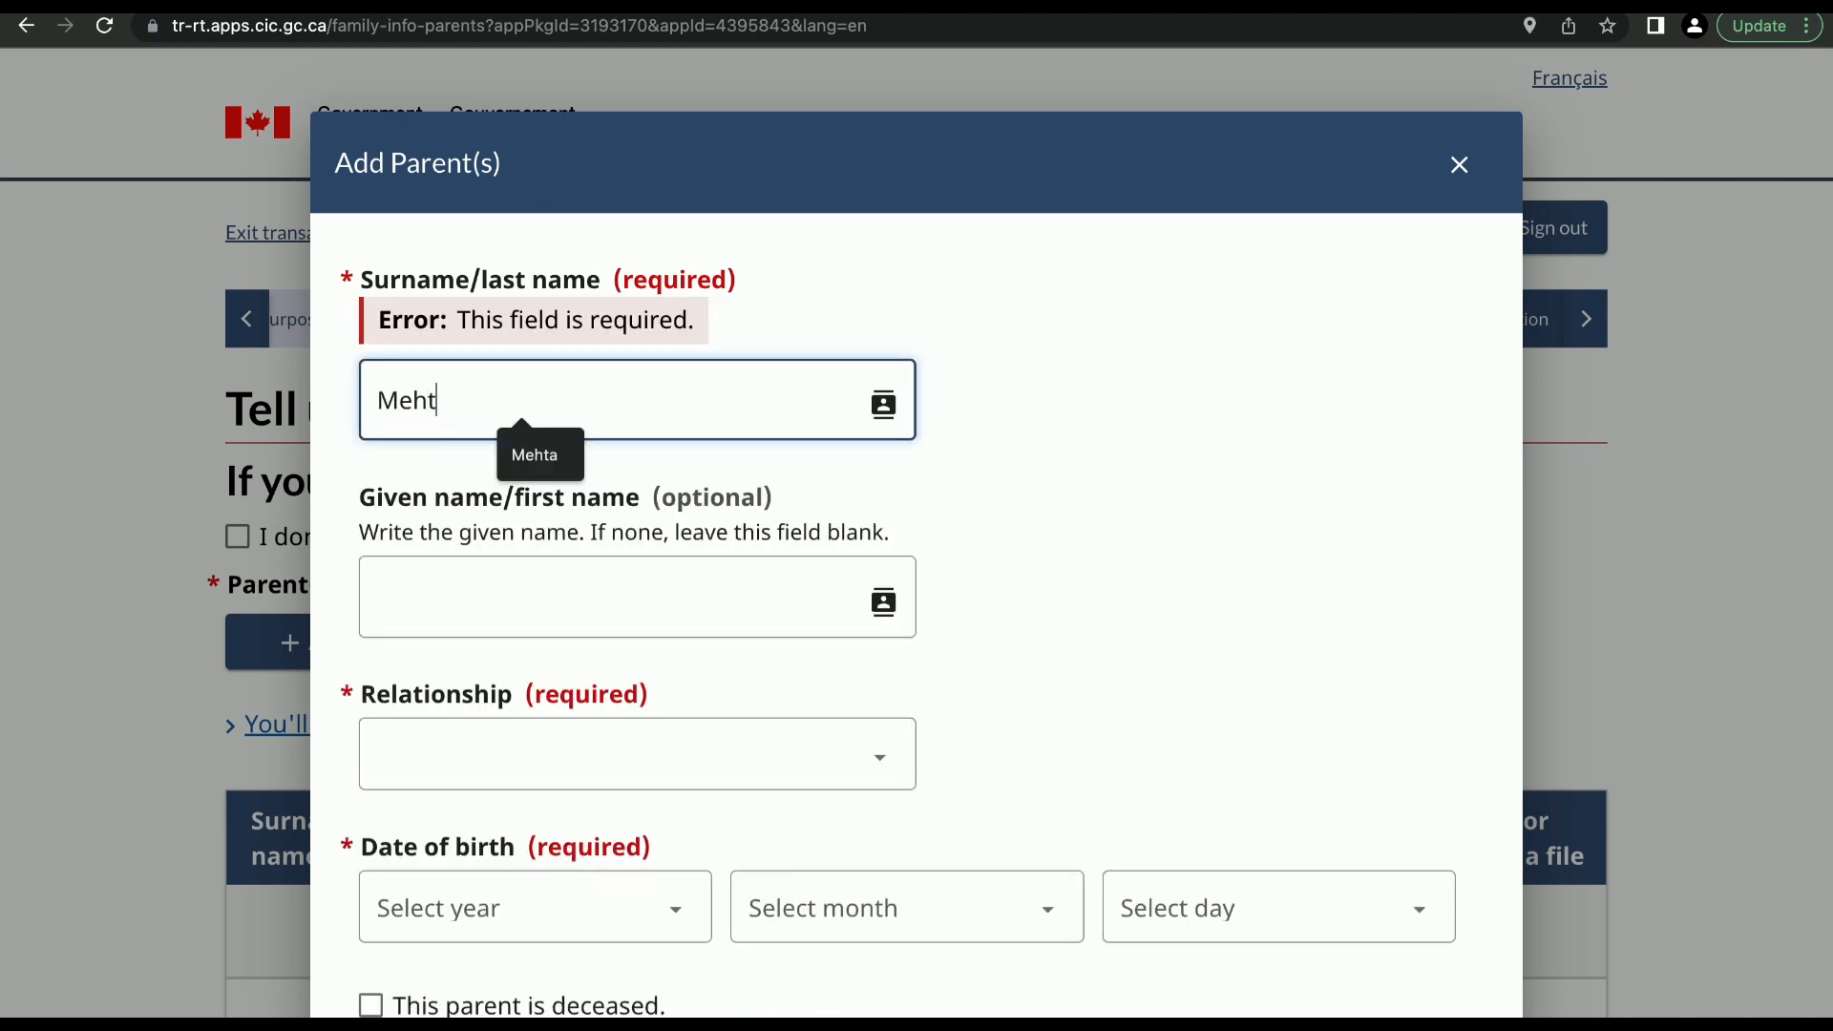
pyautogui.click(441, 568)
# Set the relationship to Father and the date of birth to 1 February 1968
pyautogui.click(426, 701)
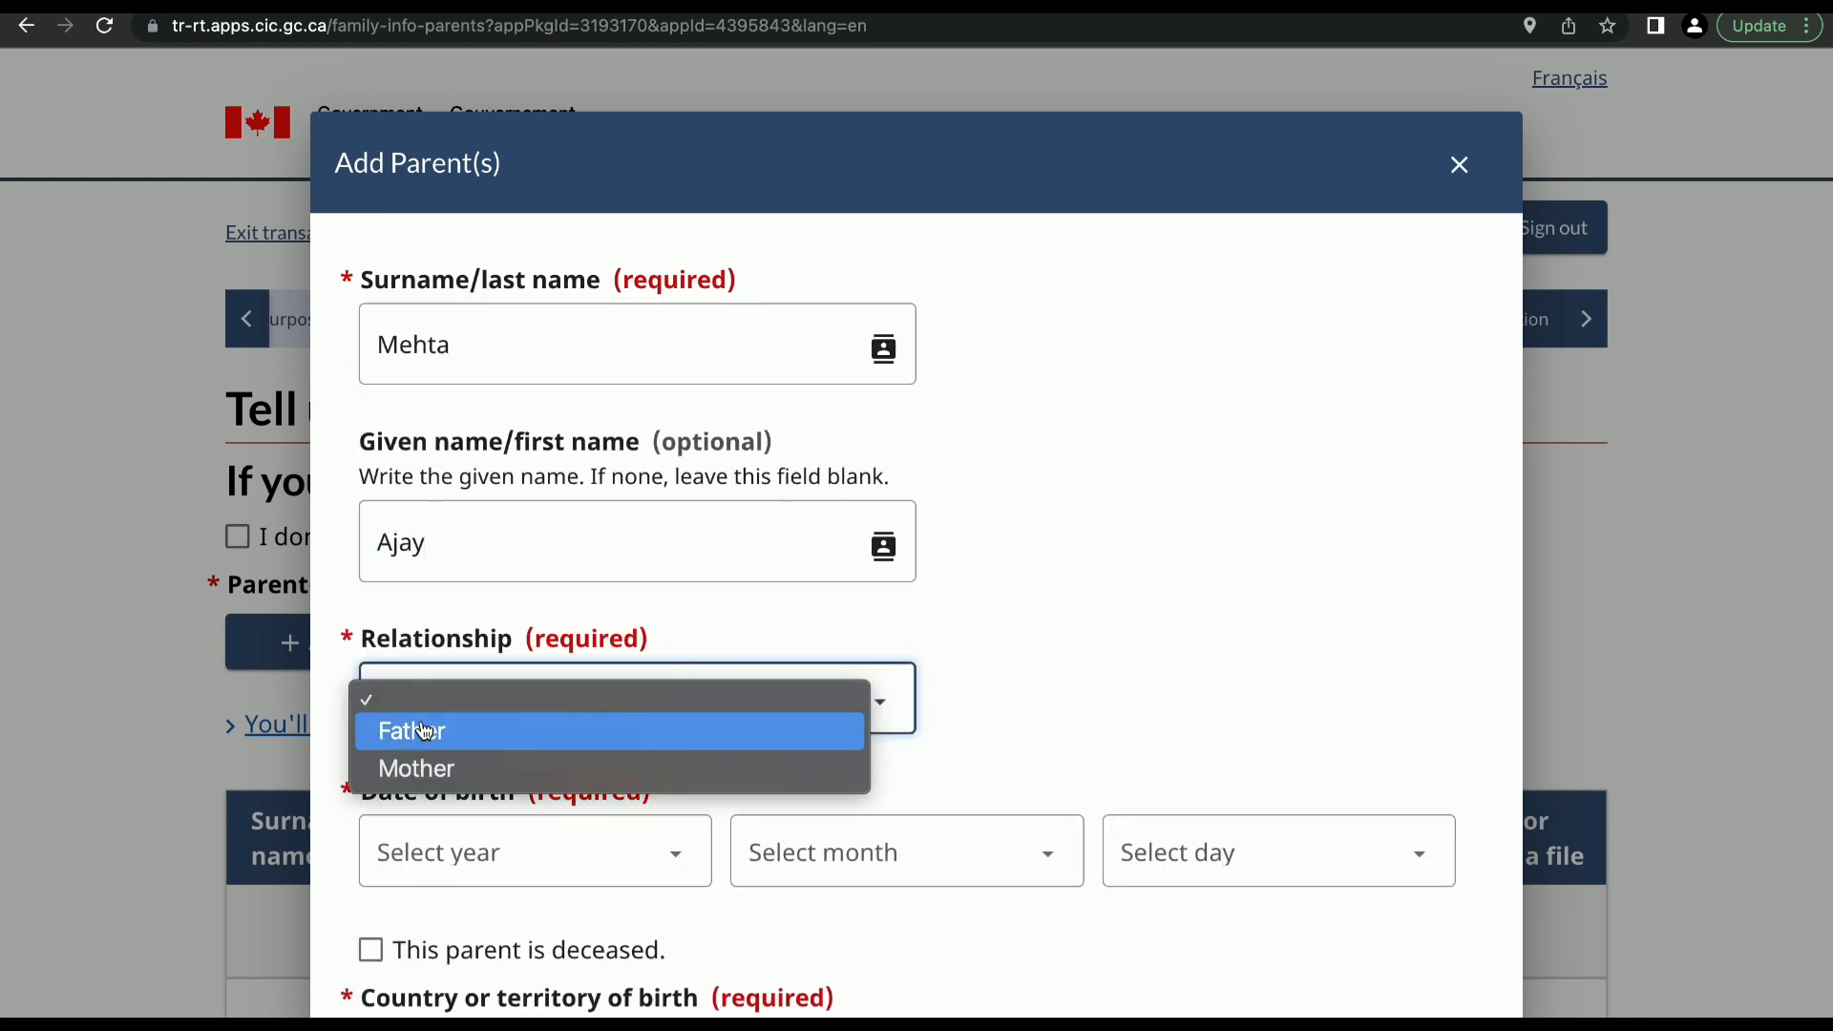
pyautogui.click(422, 731)
pyautogui.click(429, 854)
pyautogui.scroll(-15, 430, 945)
pyautogui.click(443, 944)
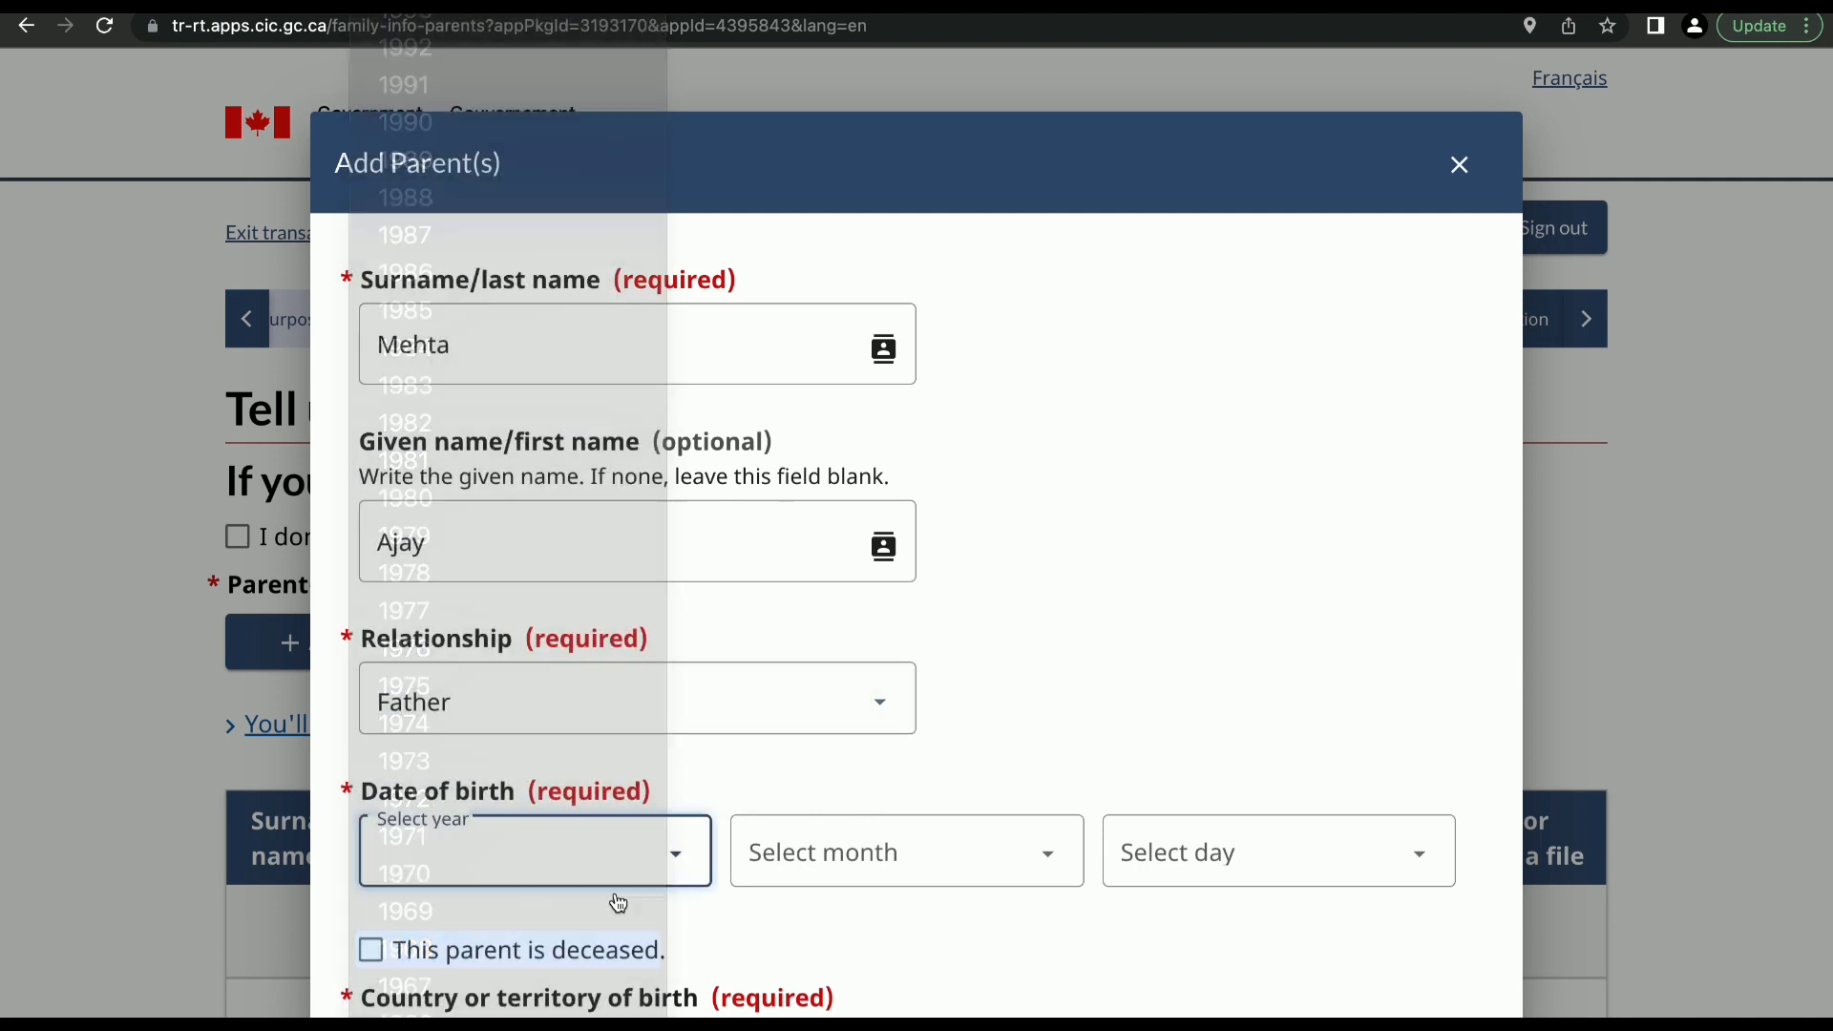
pyautogui.click(764, 852)
pyautogui.click(849, 956)
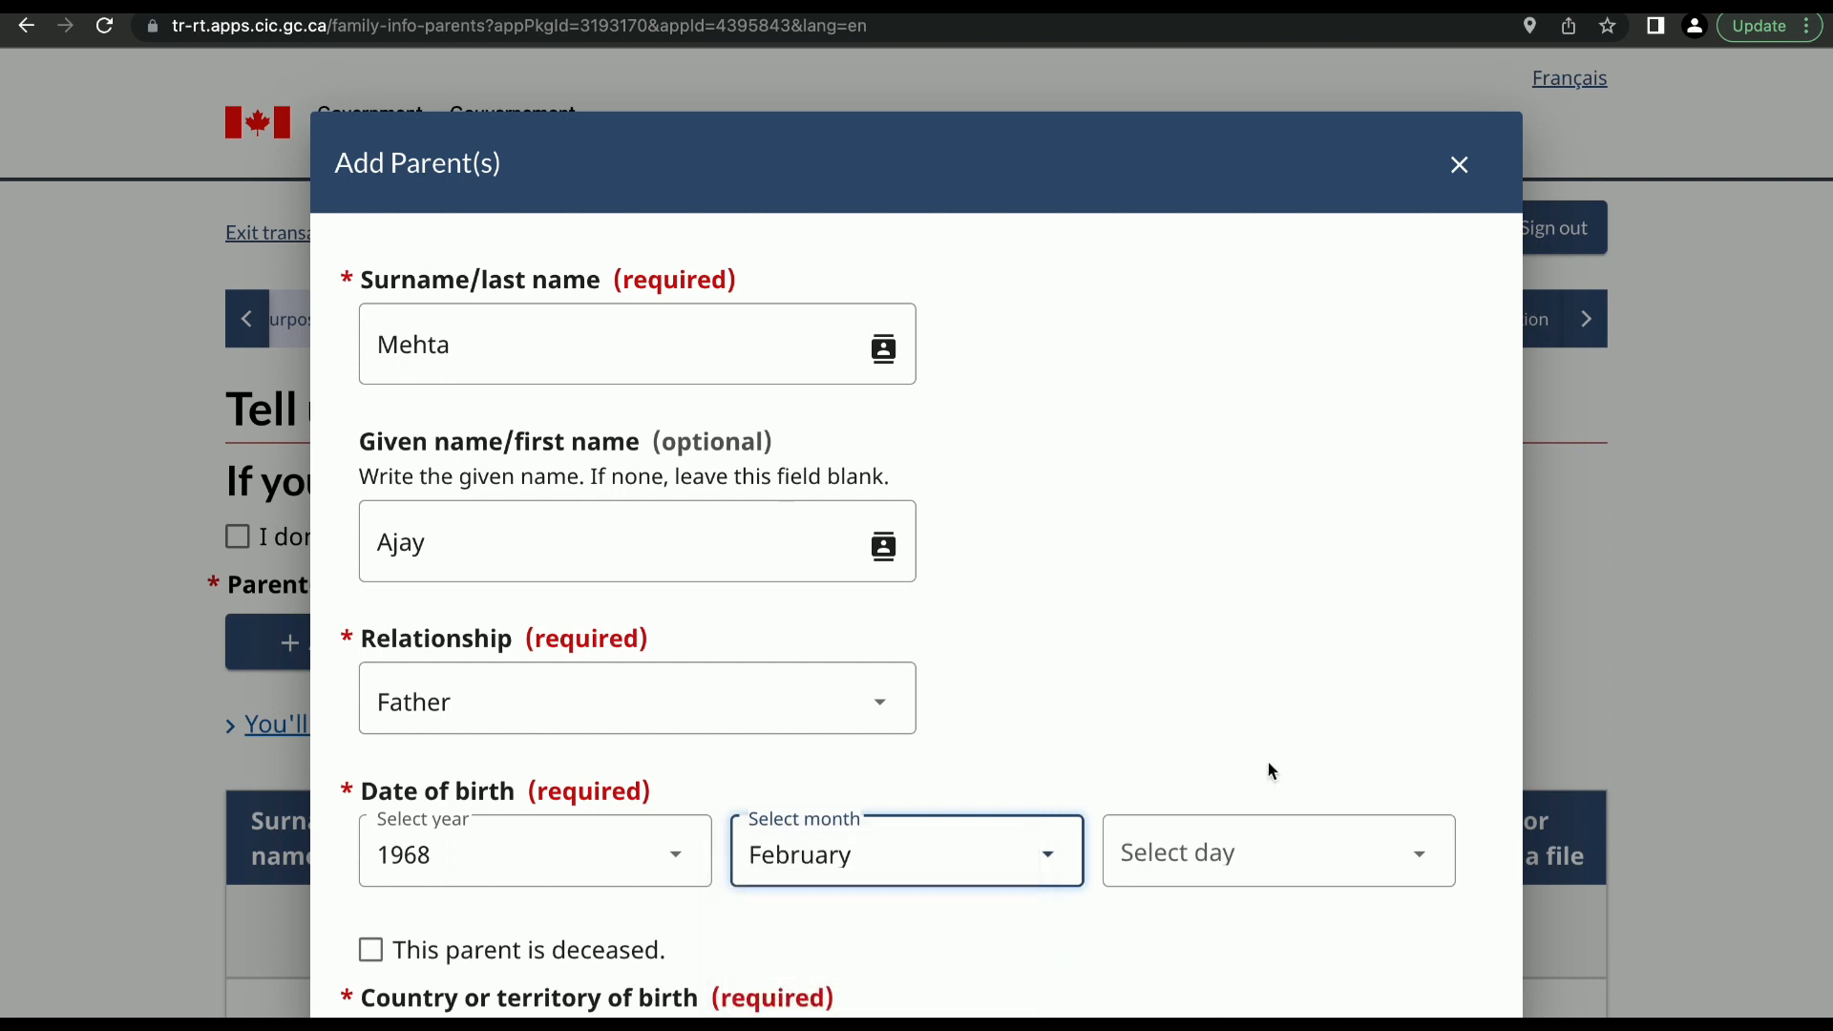
pyautogui.click(1191, 877)
pyautogui.click(1177, 914)
# Set the father's country of birth to India and occupation to Interior Designer
pyautogui.scroll(-5, 1174, 908)
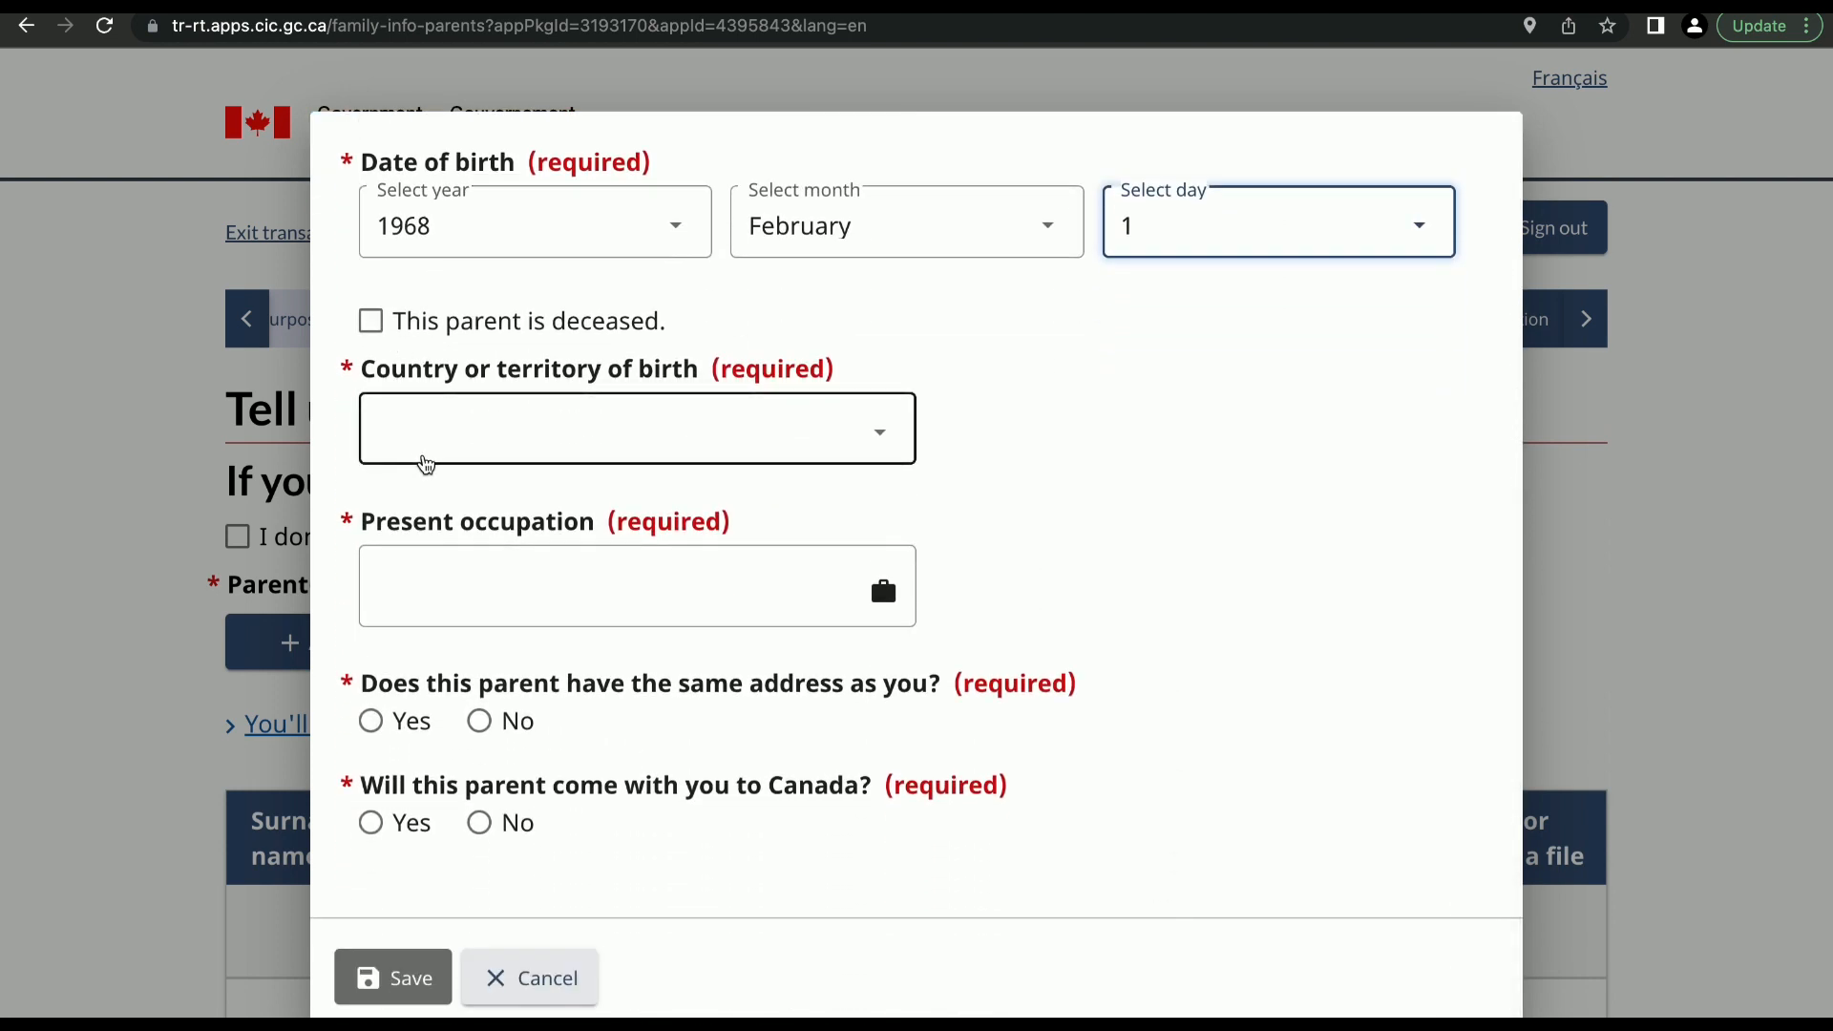
pyautogui.click(422, 449)
pyautogui.scroll(-15, 425, 459)
pyautogui.scroll(-5, 426, 465)
pyautogui.click(423, 462)
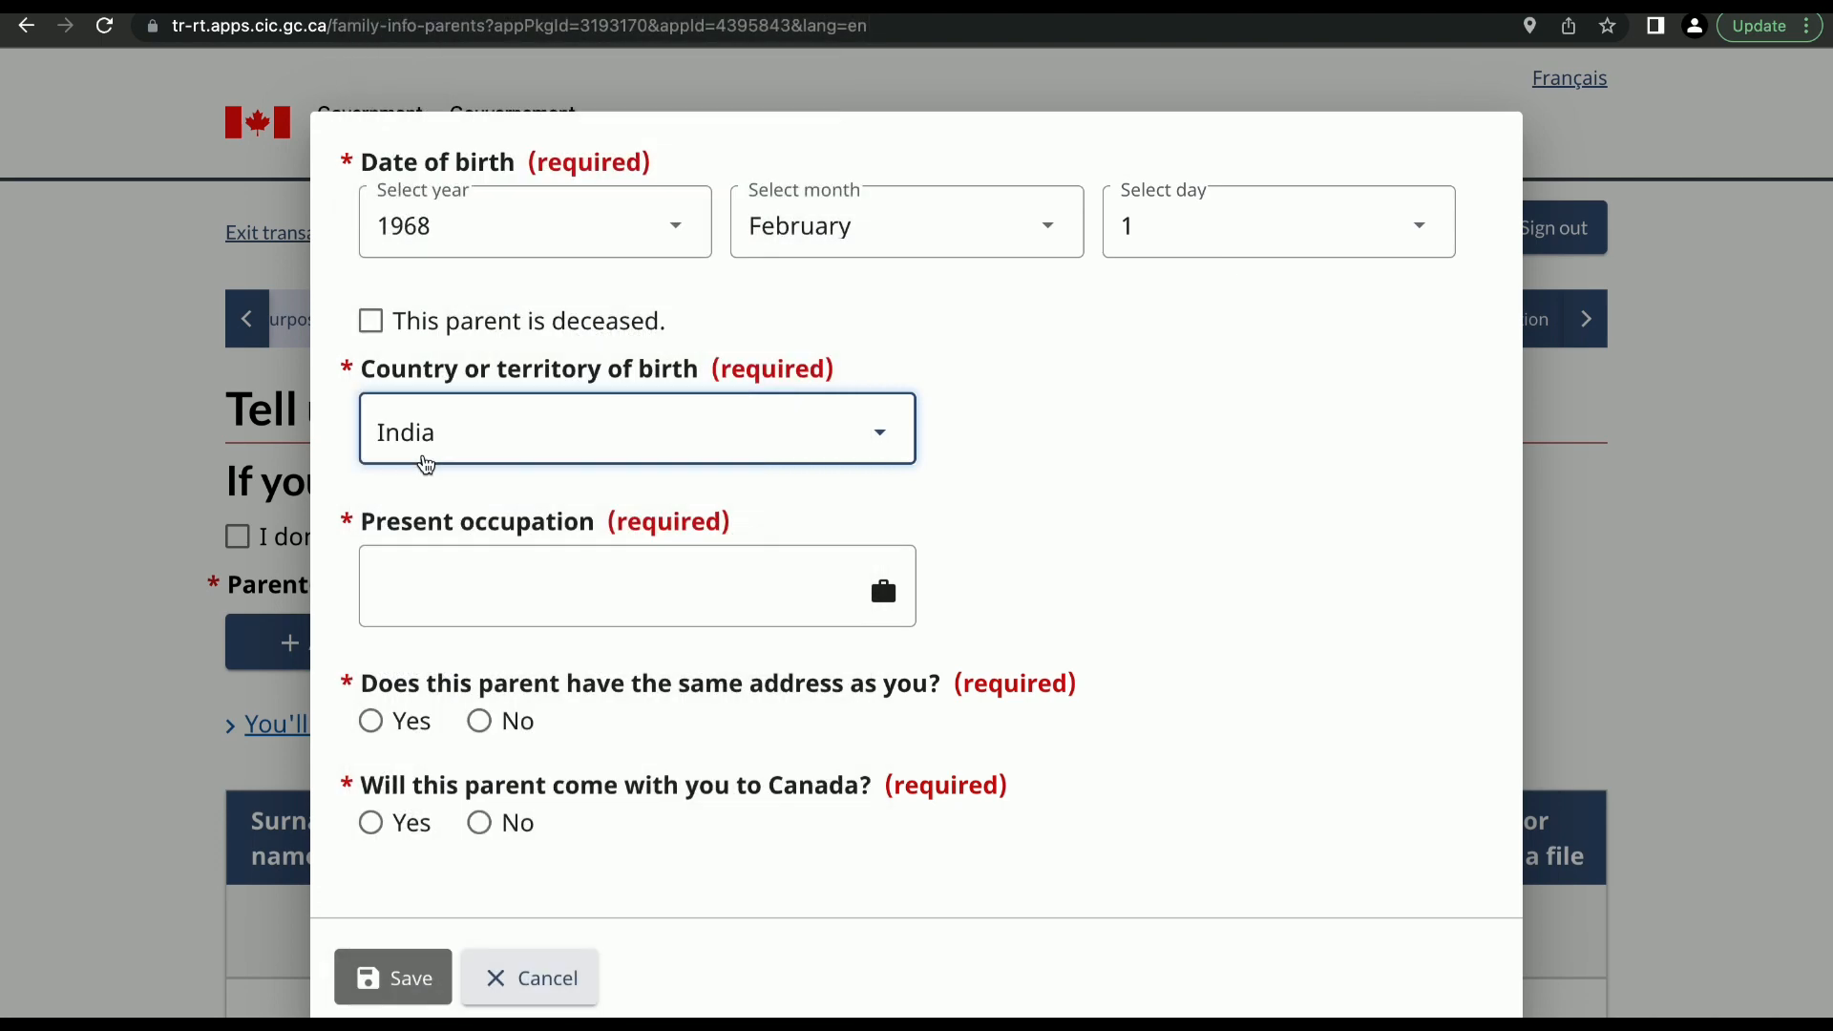
pyautogui.click(441, 574)
pyautogui.write('Professi')
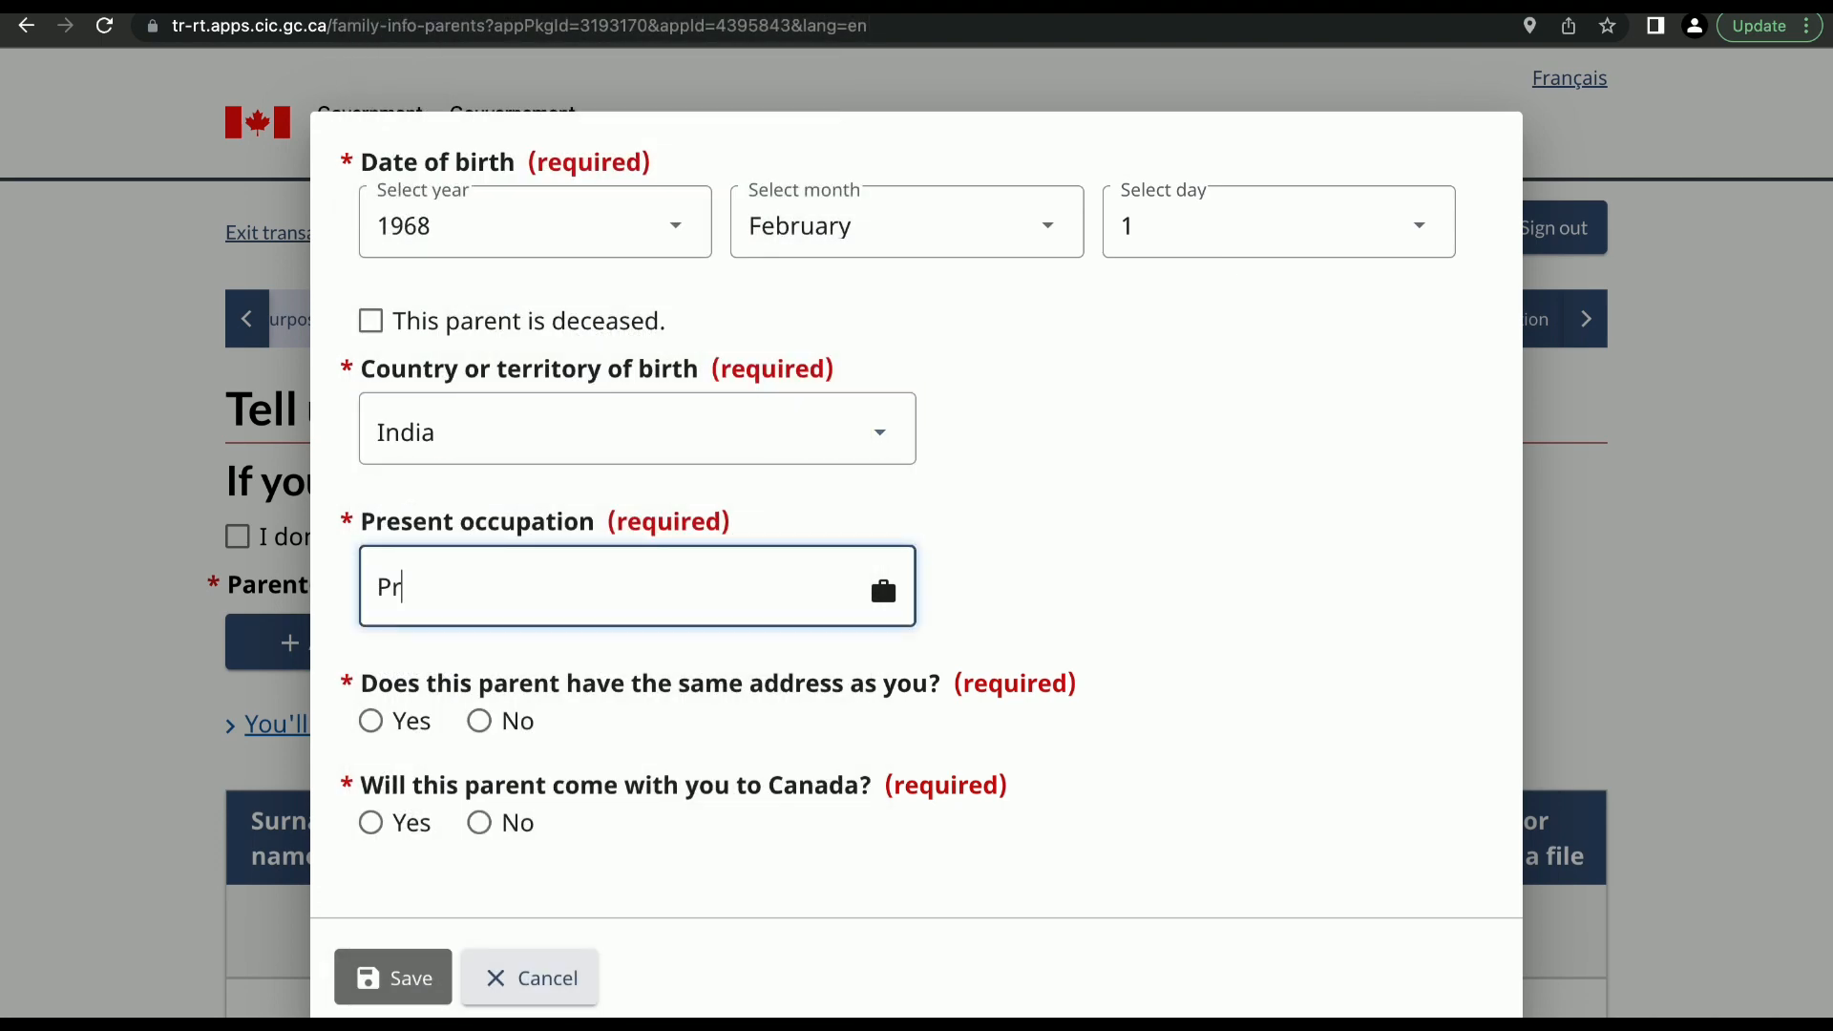
pyautogui.press('BackSpace')
pyautogui.press('BackSpace')
pyautogui.press('BackSpace')
pyautogui.press('BackSpace')
pyautogui.press('BackSpace')
pyautogui.press('BackSpace')
pyautogui.press('BackSpace')
pyautogui.write('Interip')
pyautogui.press('BackSpace')
pyautogui.write('or')
pyautogui.write('Designer')
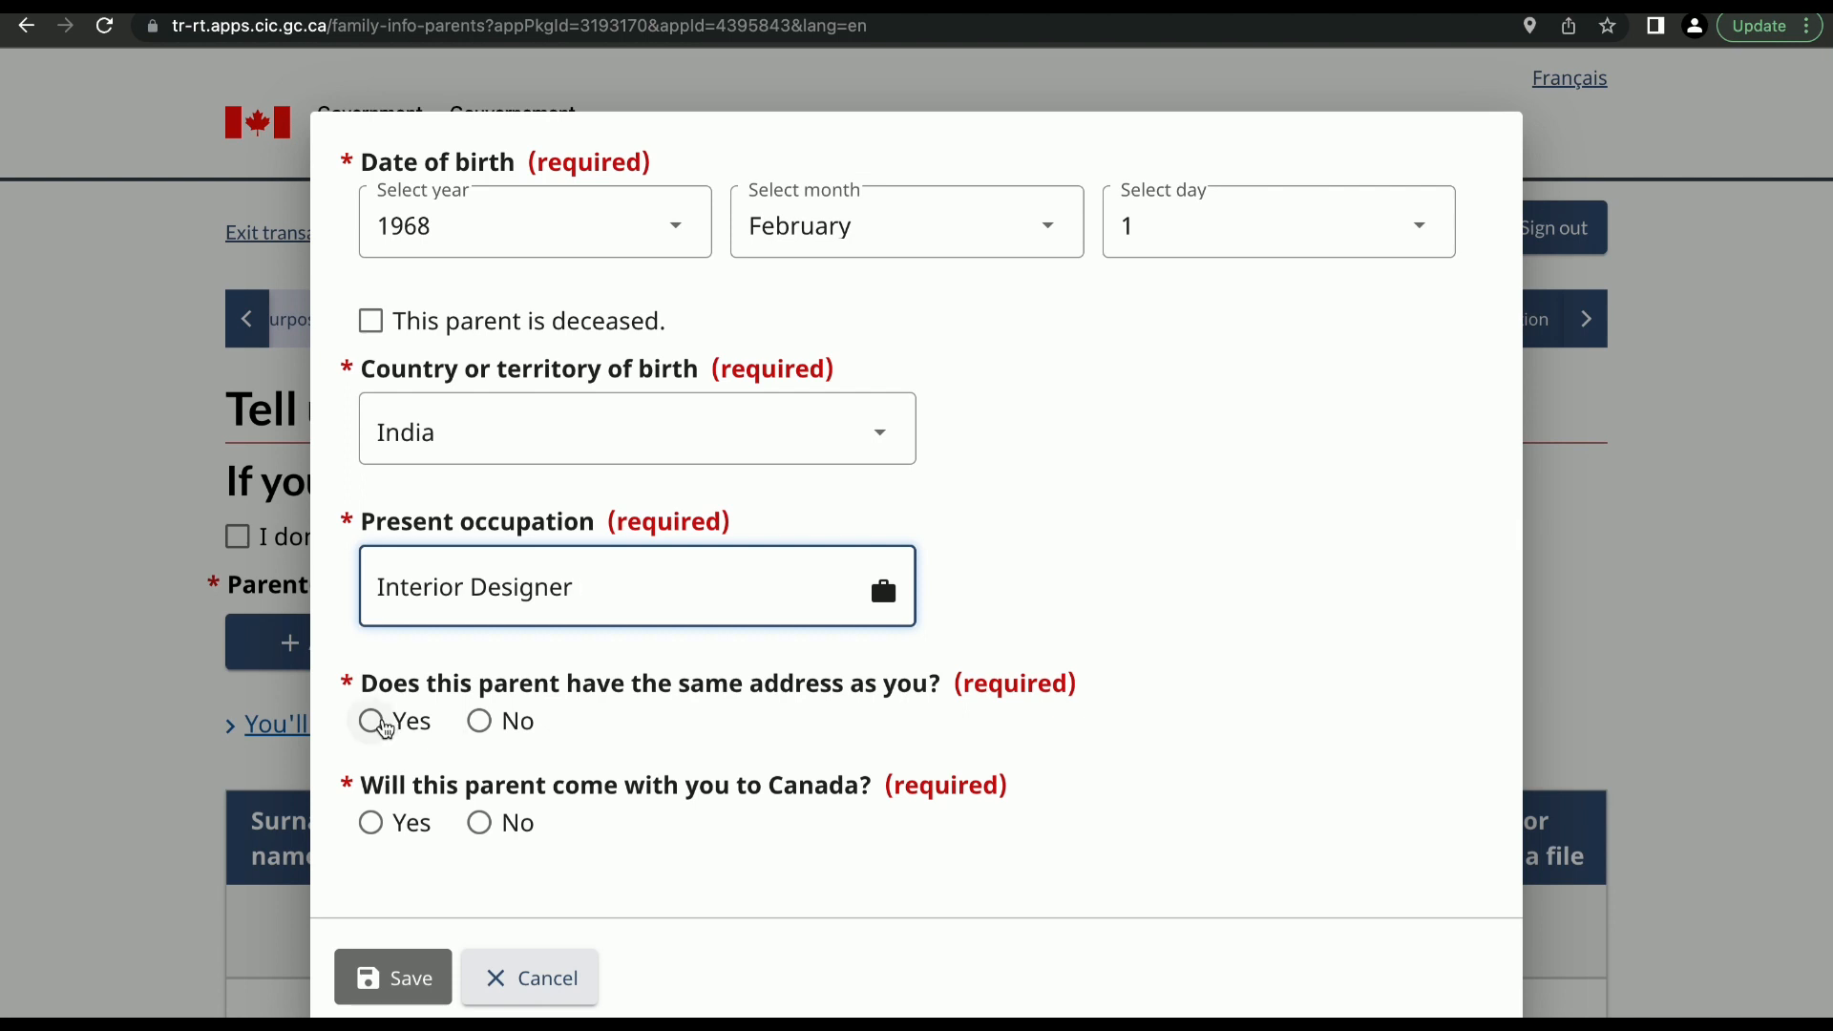
# Mark the father as sharing the applicant's address and not coming to Canada, then save him
pyautogui.click(385, 725)
pyautogui.click(485, 726)
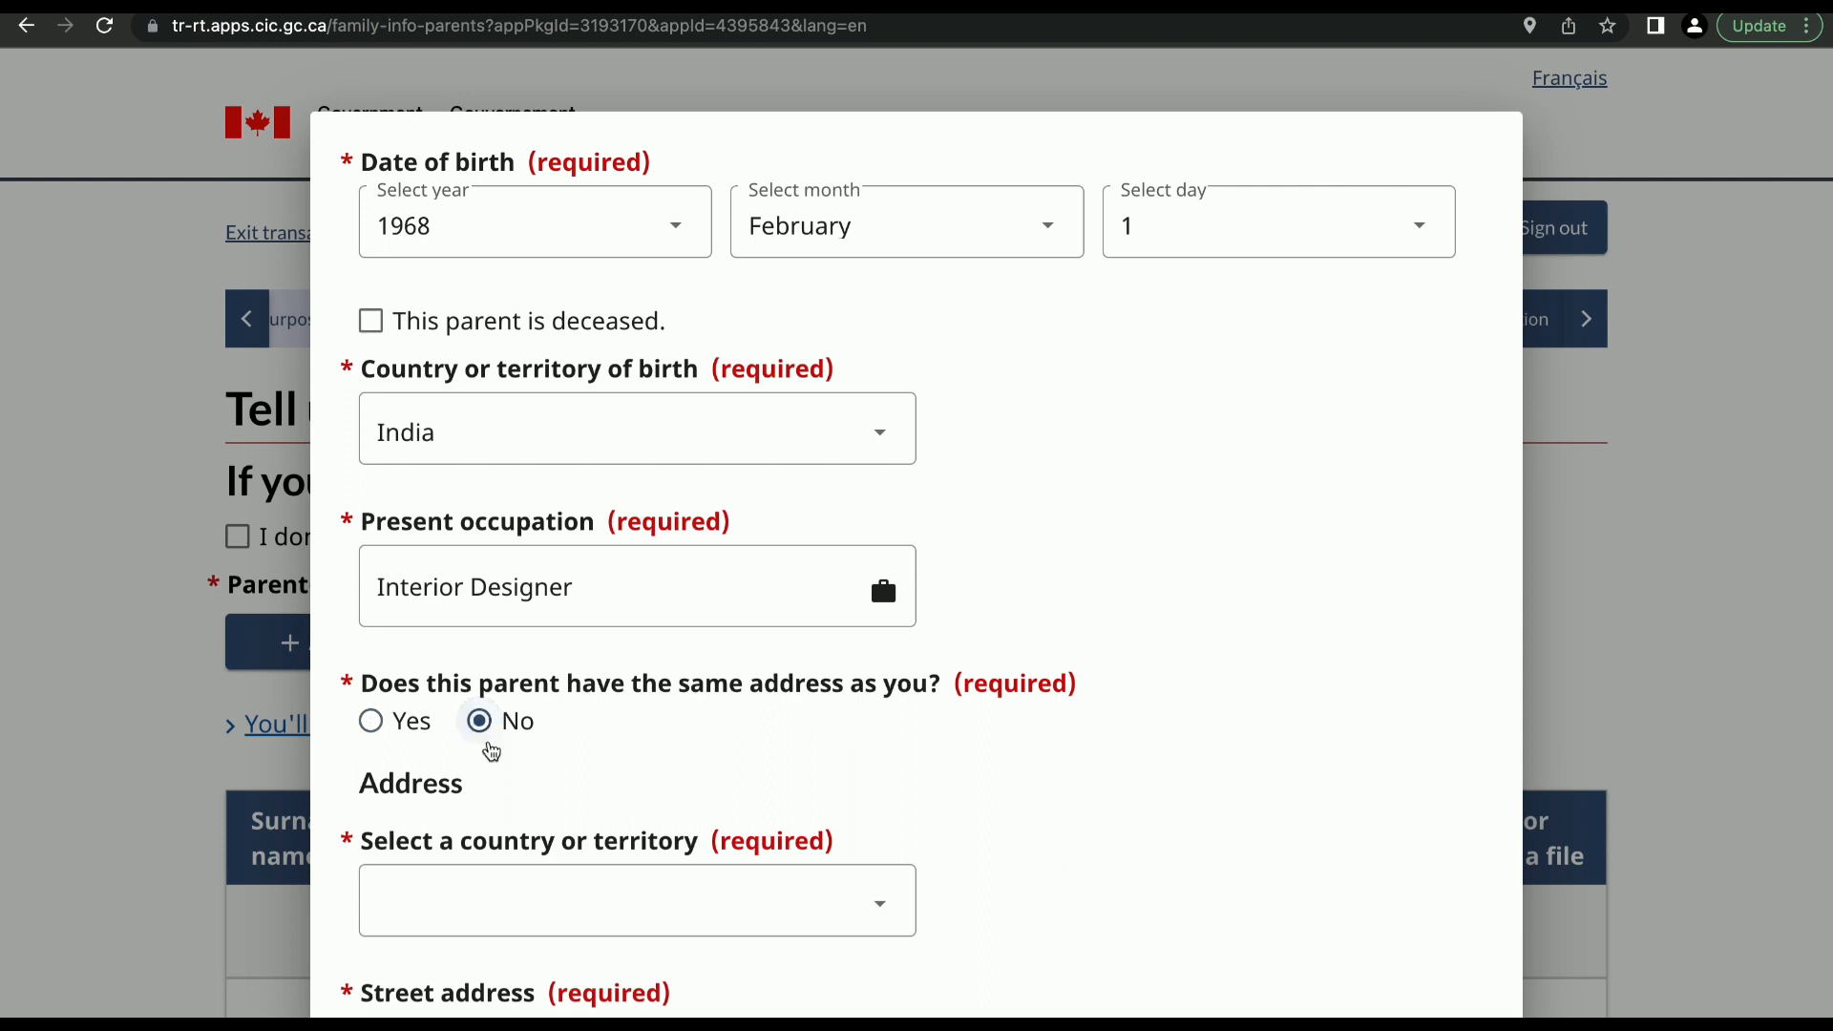
pyautogui.click(415, 732)
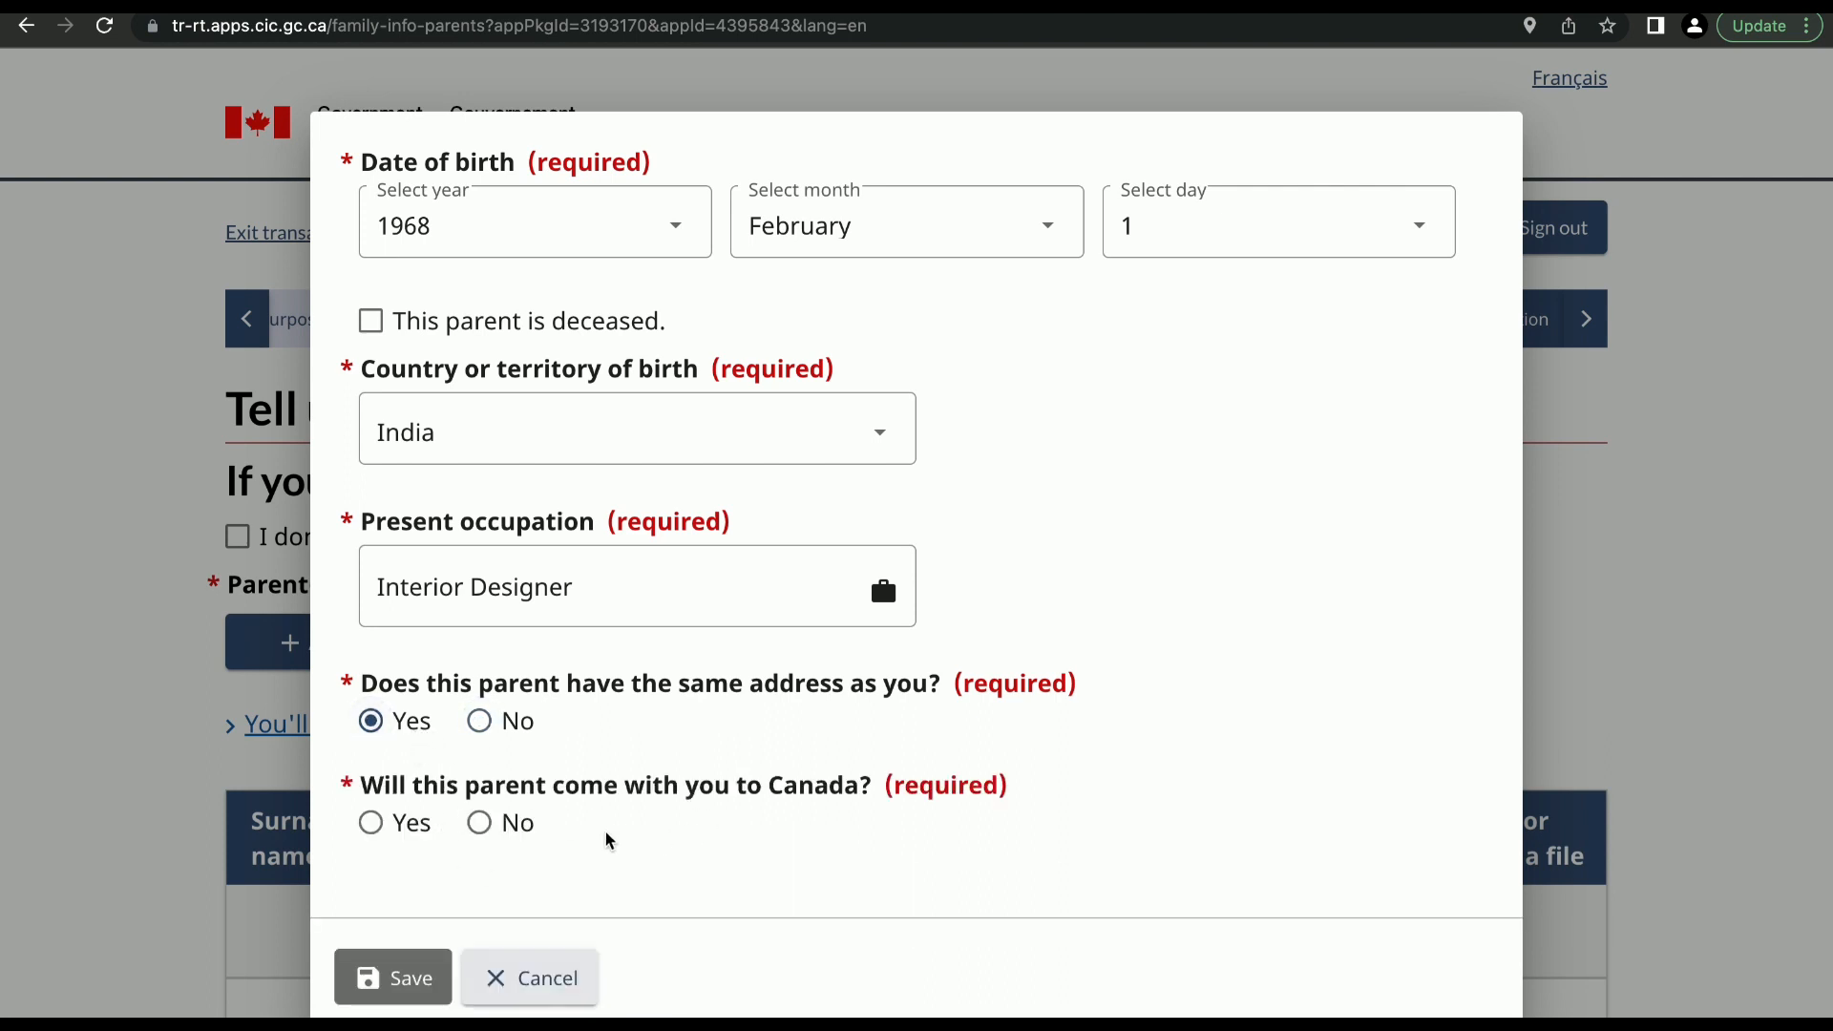
pyautogui.click(407, 826)
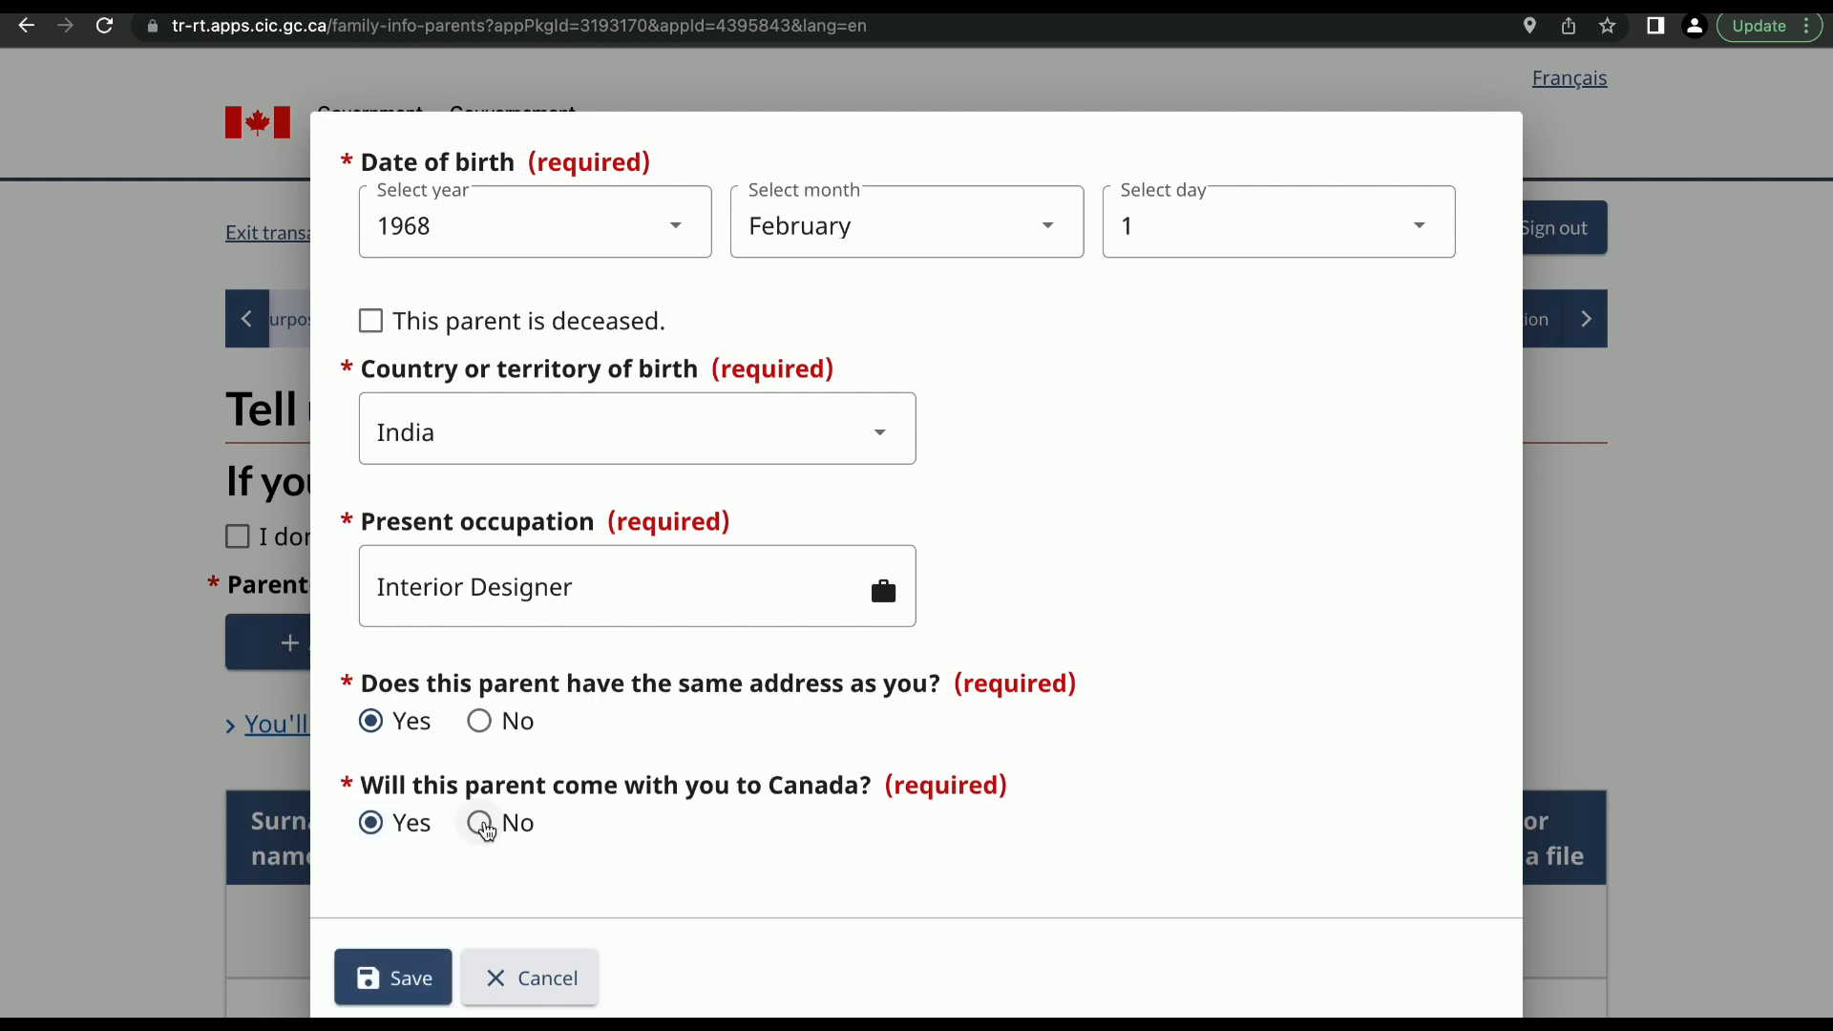
pyautogui.click(480, 826)
pyautogui.click(410, 974)
# Begin a second parent entry with surname and given name, then save the parents page
pyautogui.click(326, 637)
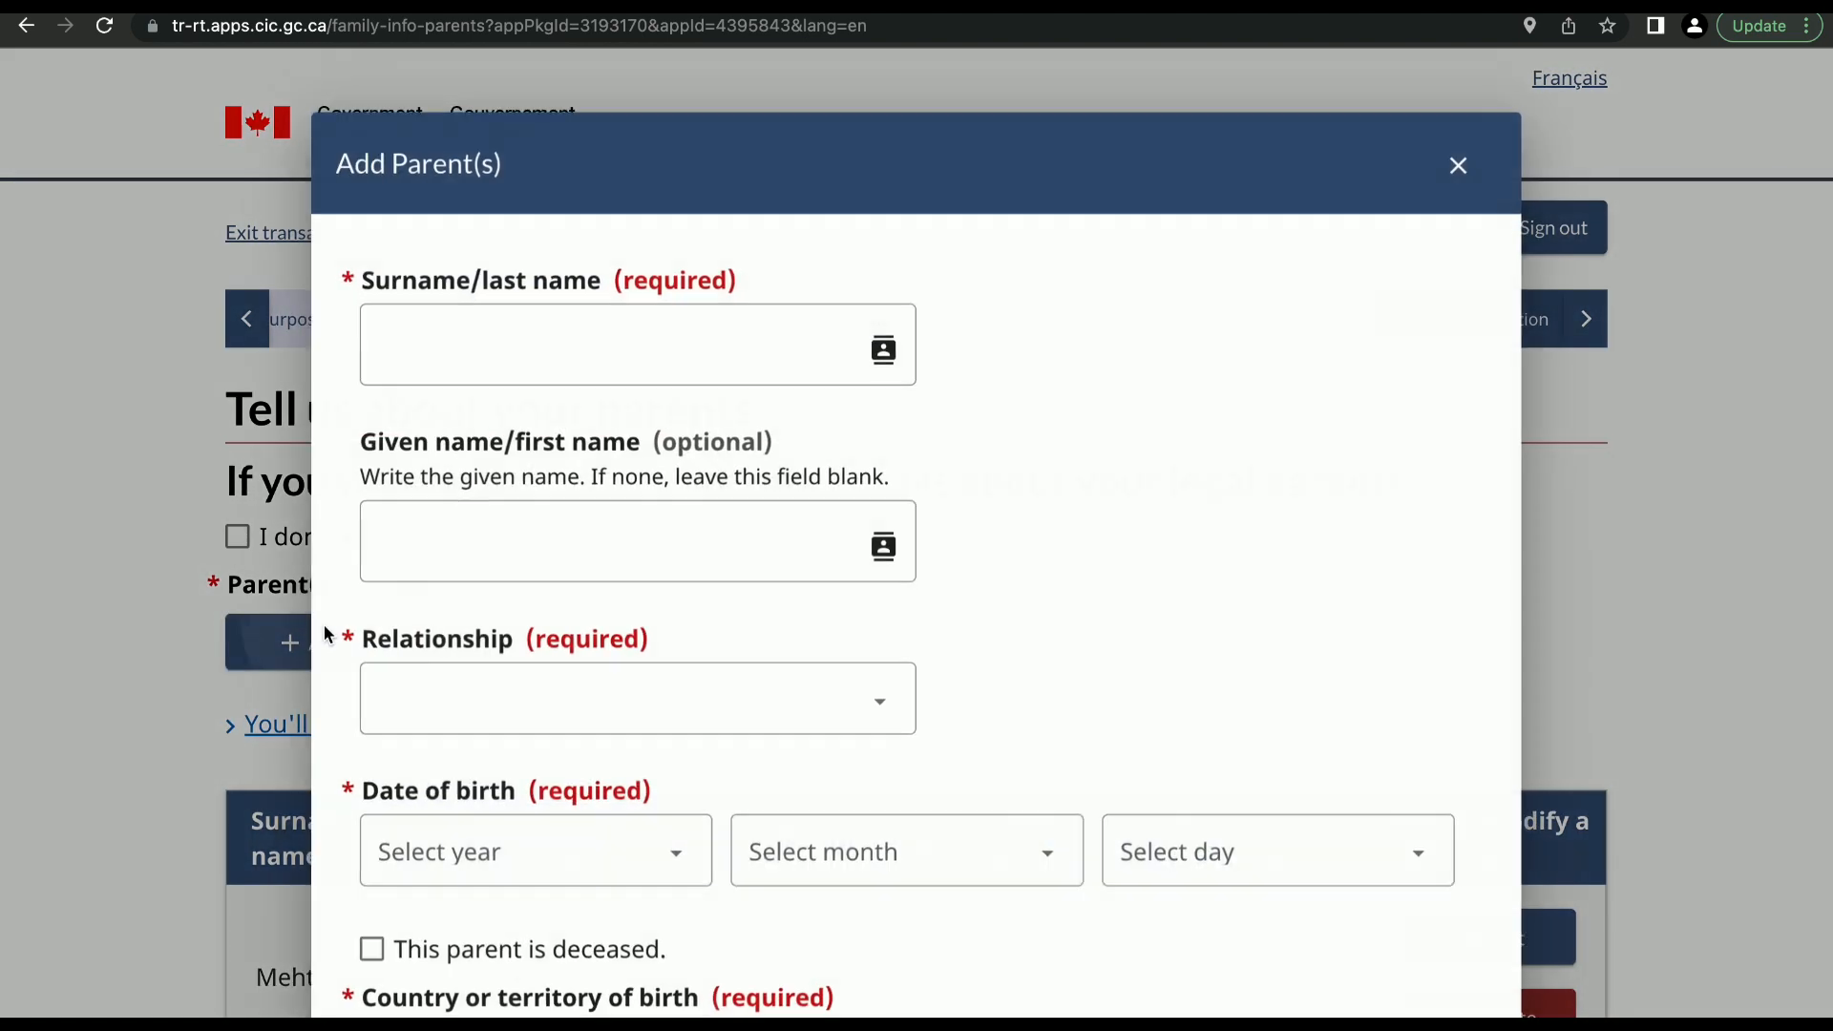
pyautogui.click(452, 353)
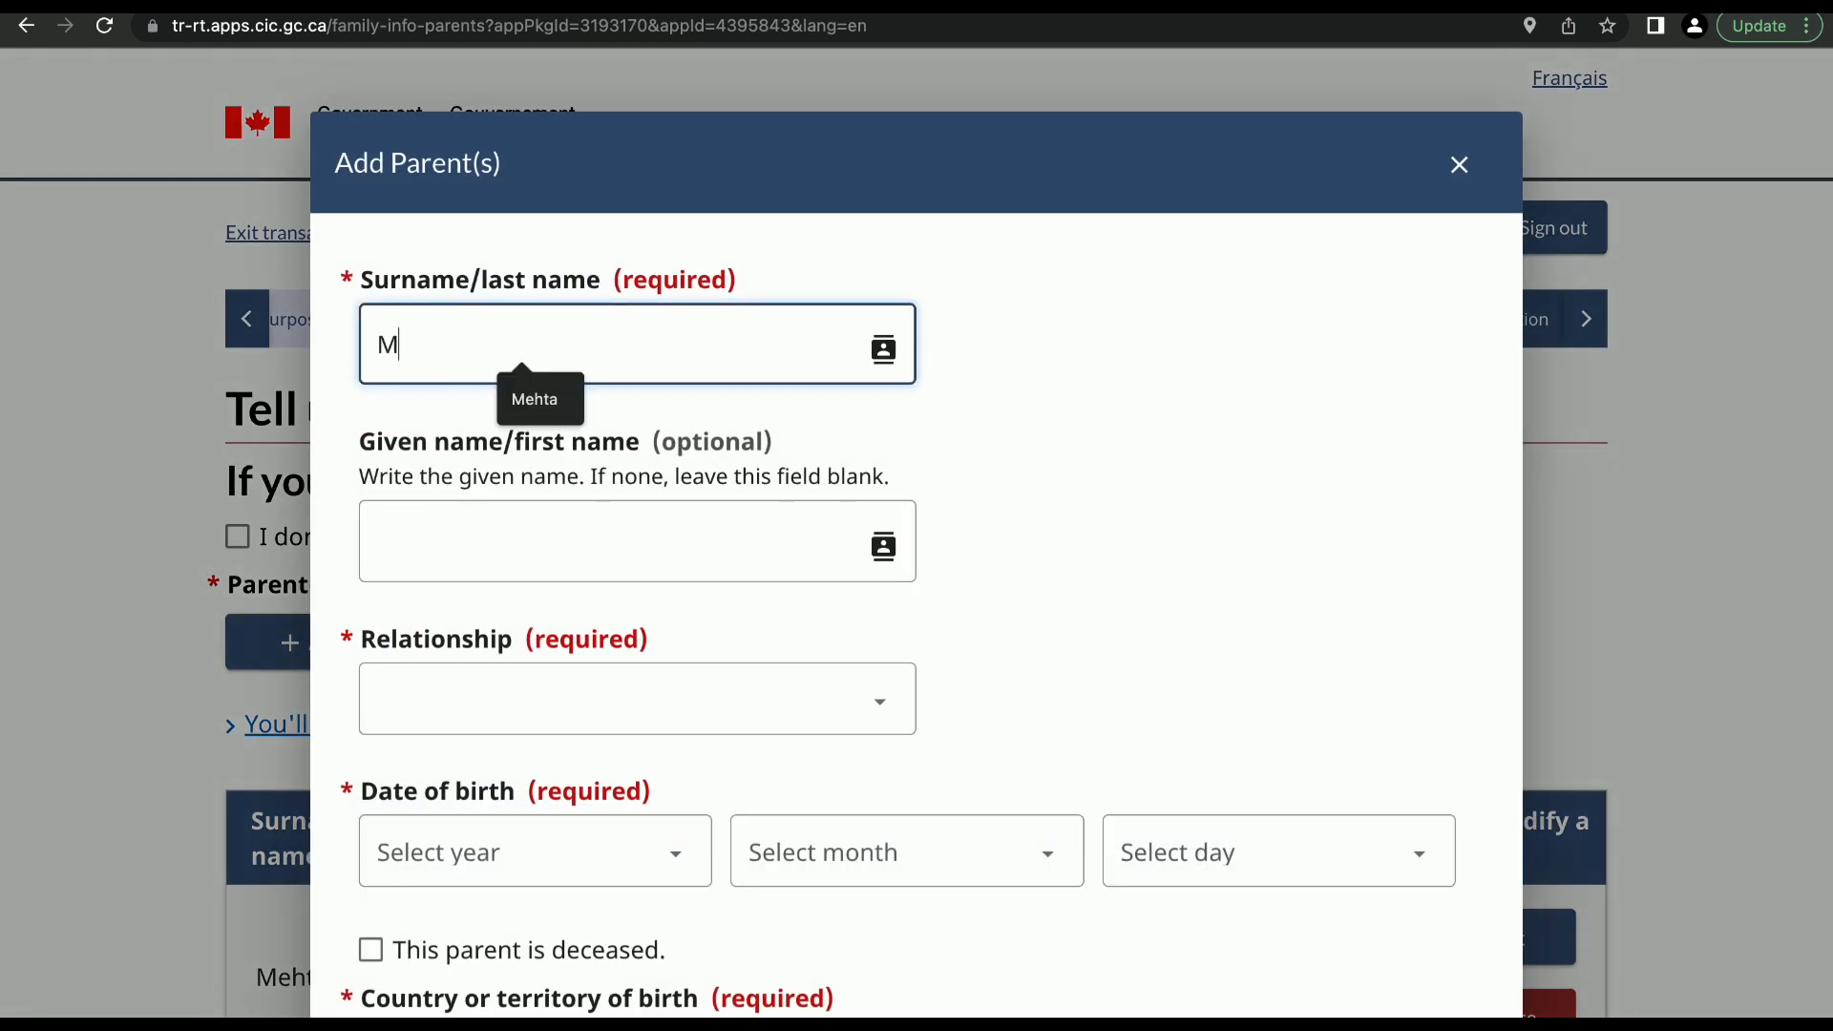
pyautogui.press('Tab')
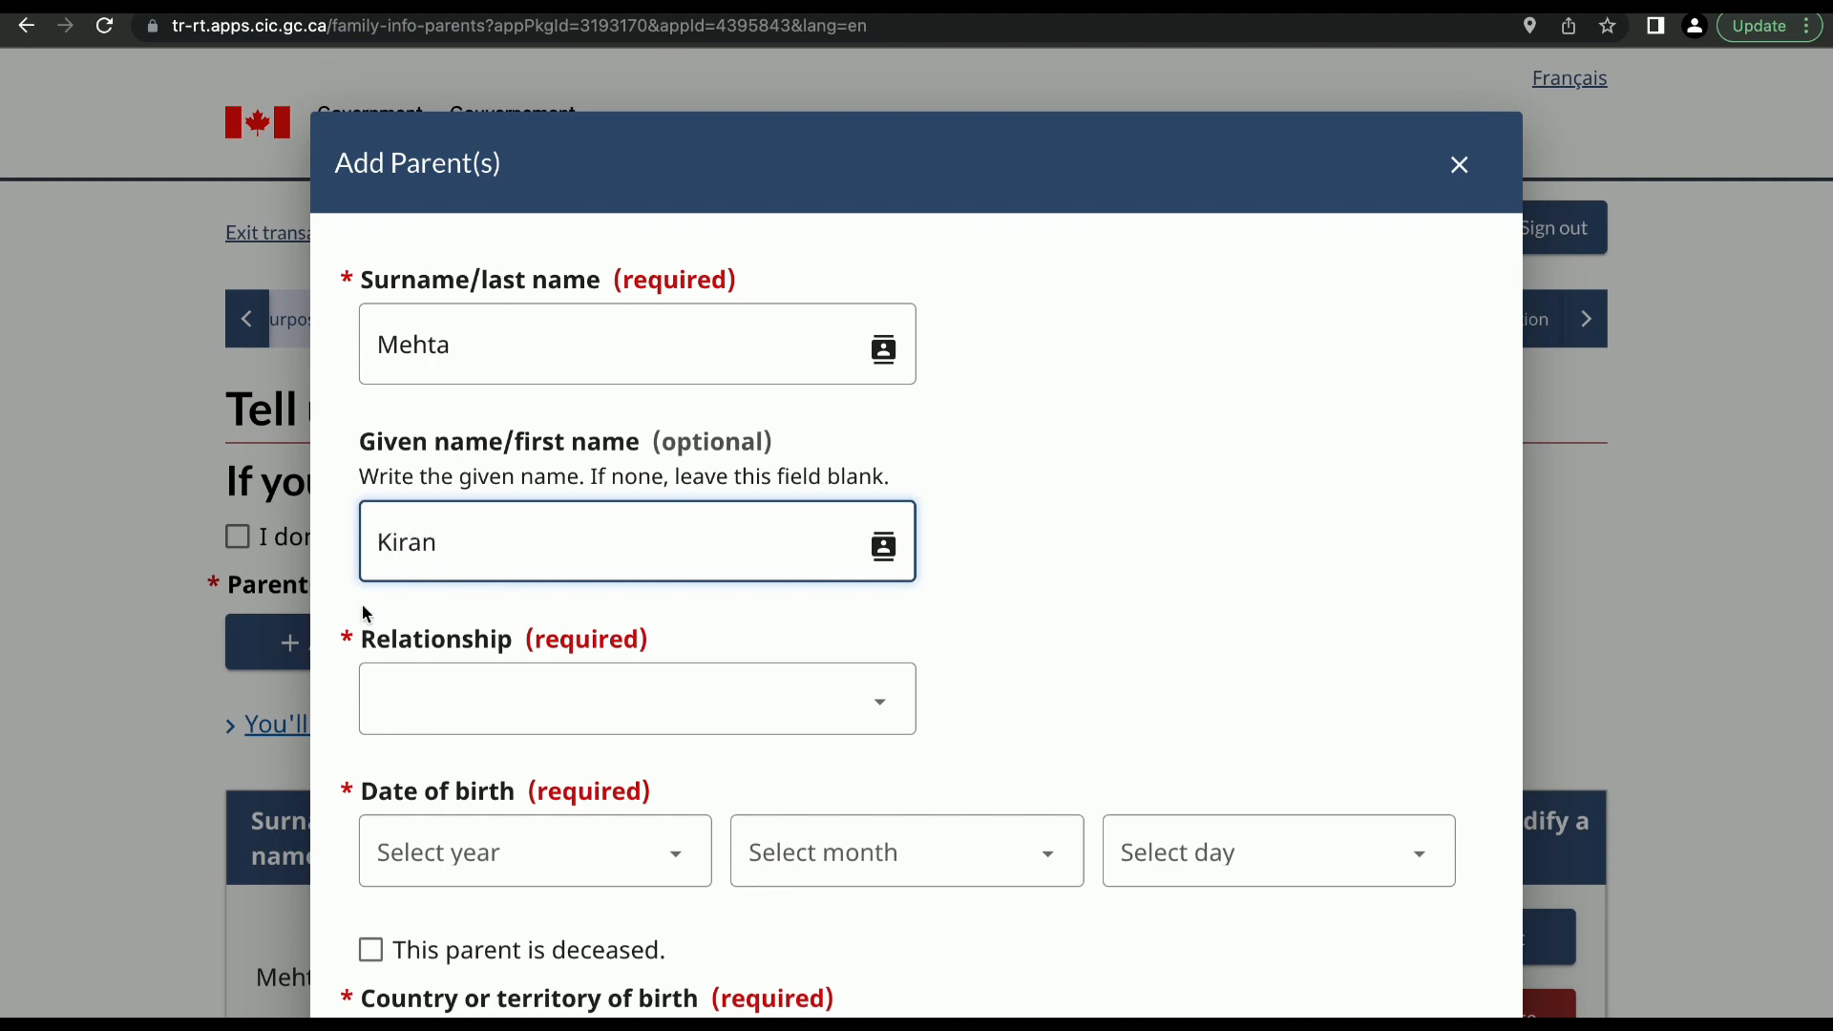
pyautogui.click(428, 715)
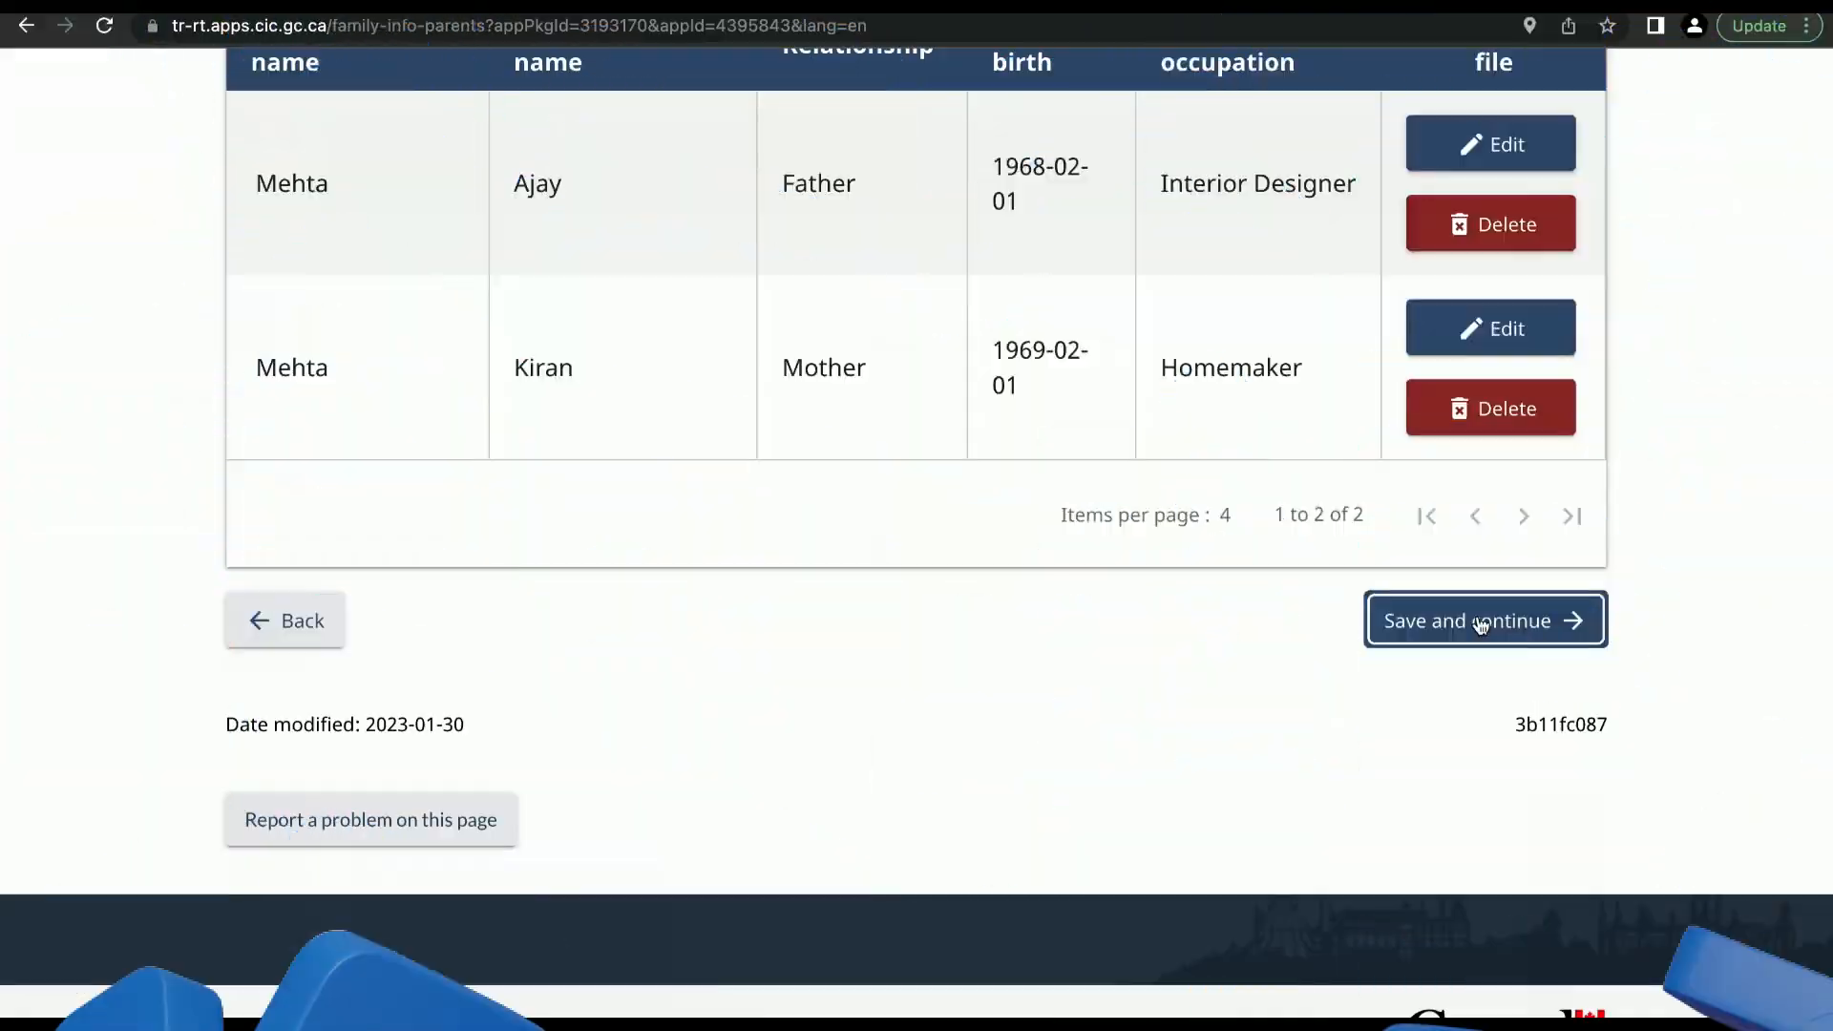
pyautogui.click(1481, 623)
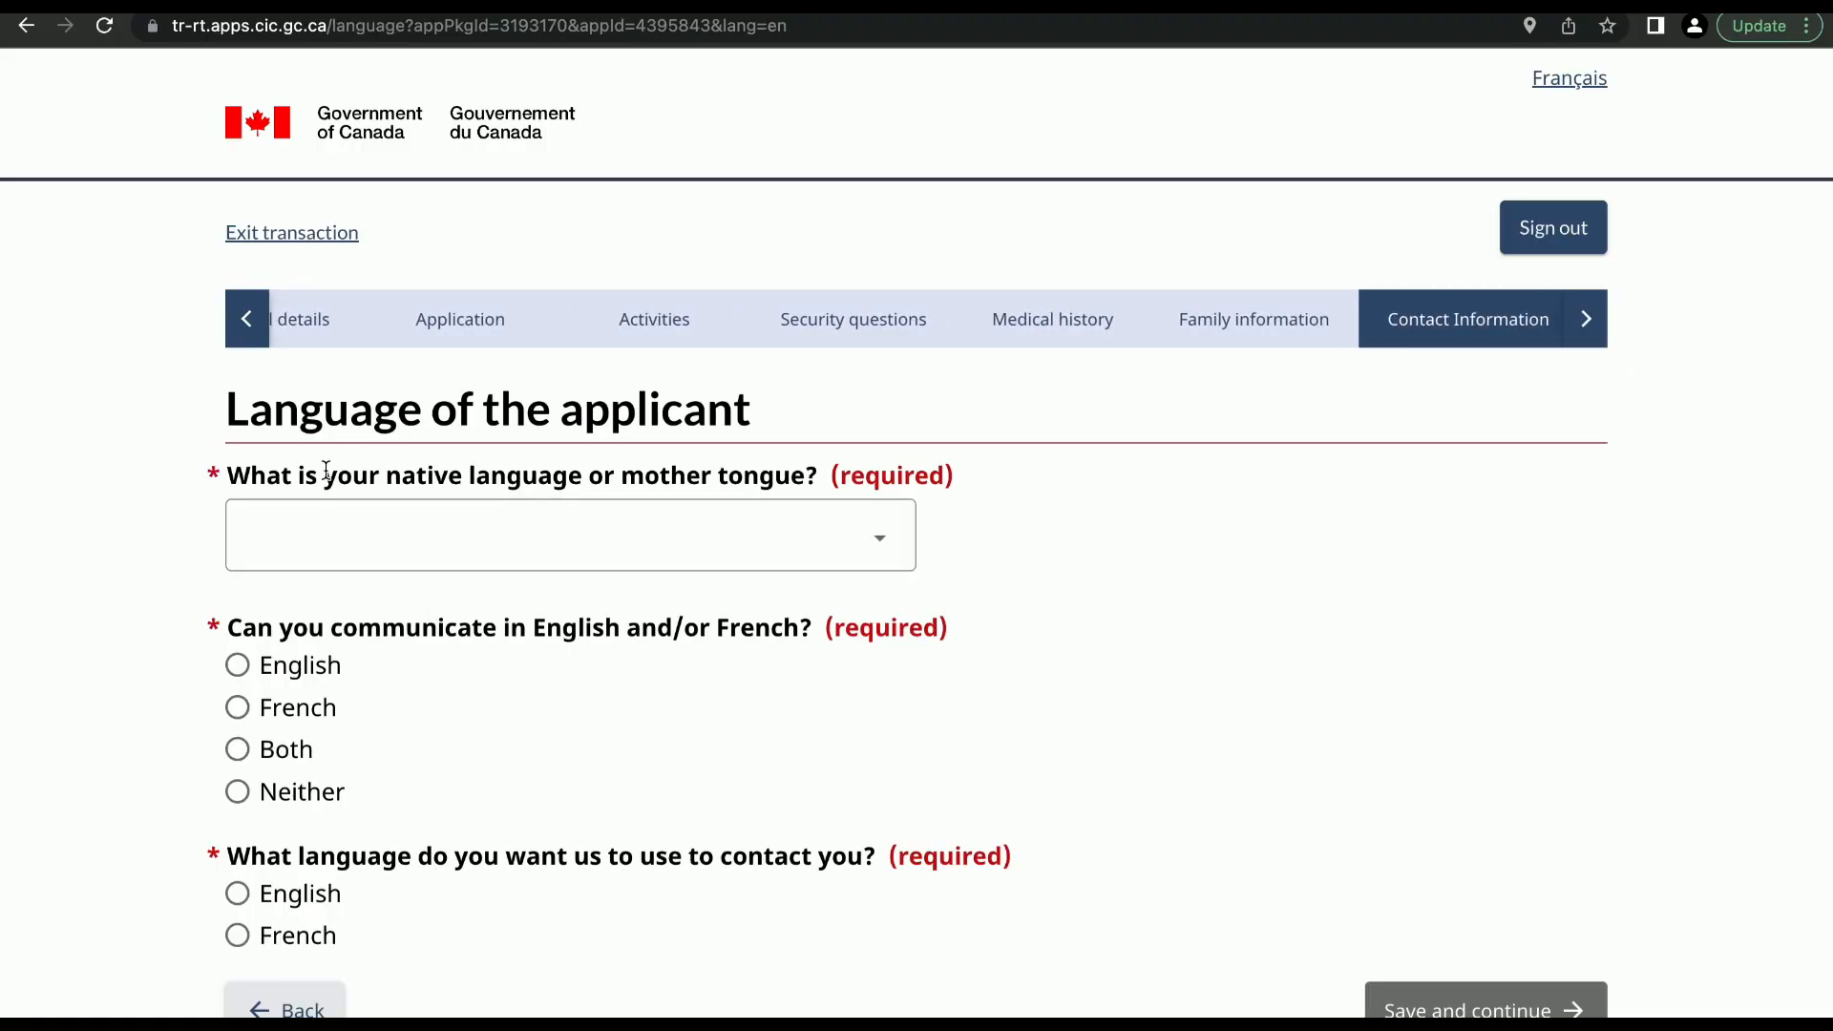
# Select Gujarati as the applicant's native language
pyautogui.click(273, 528)
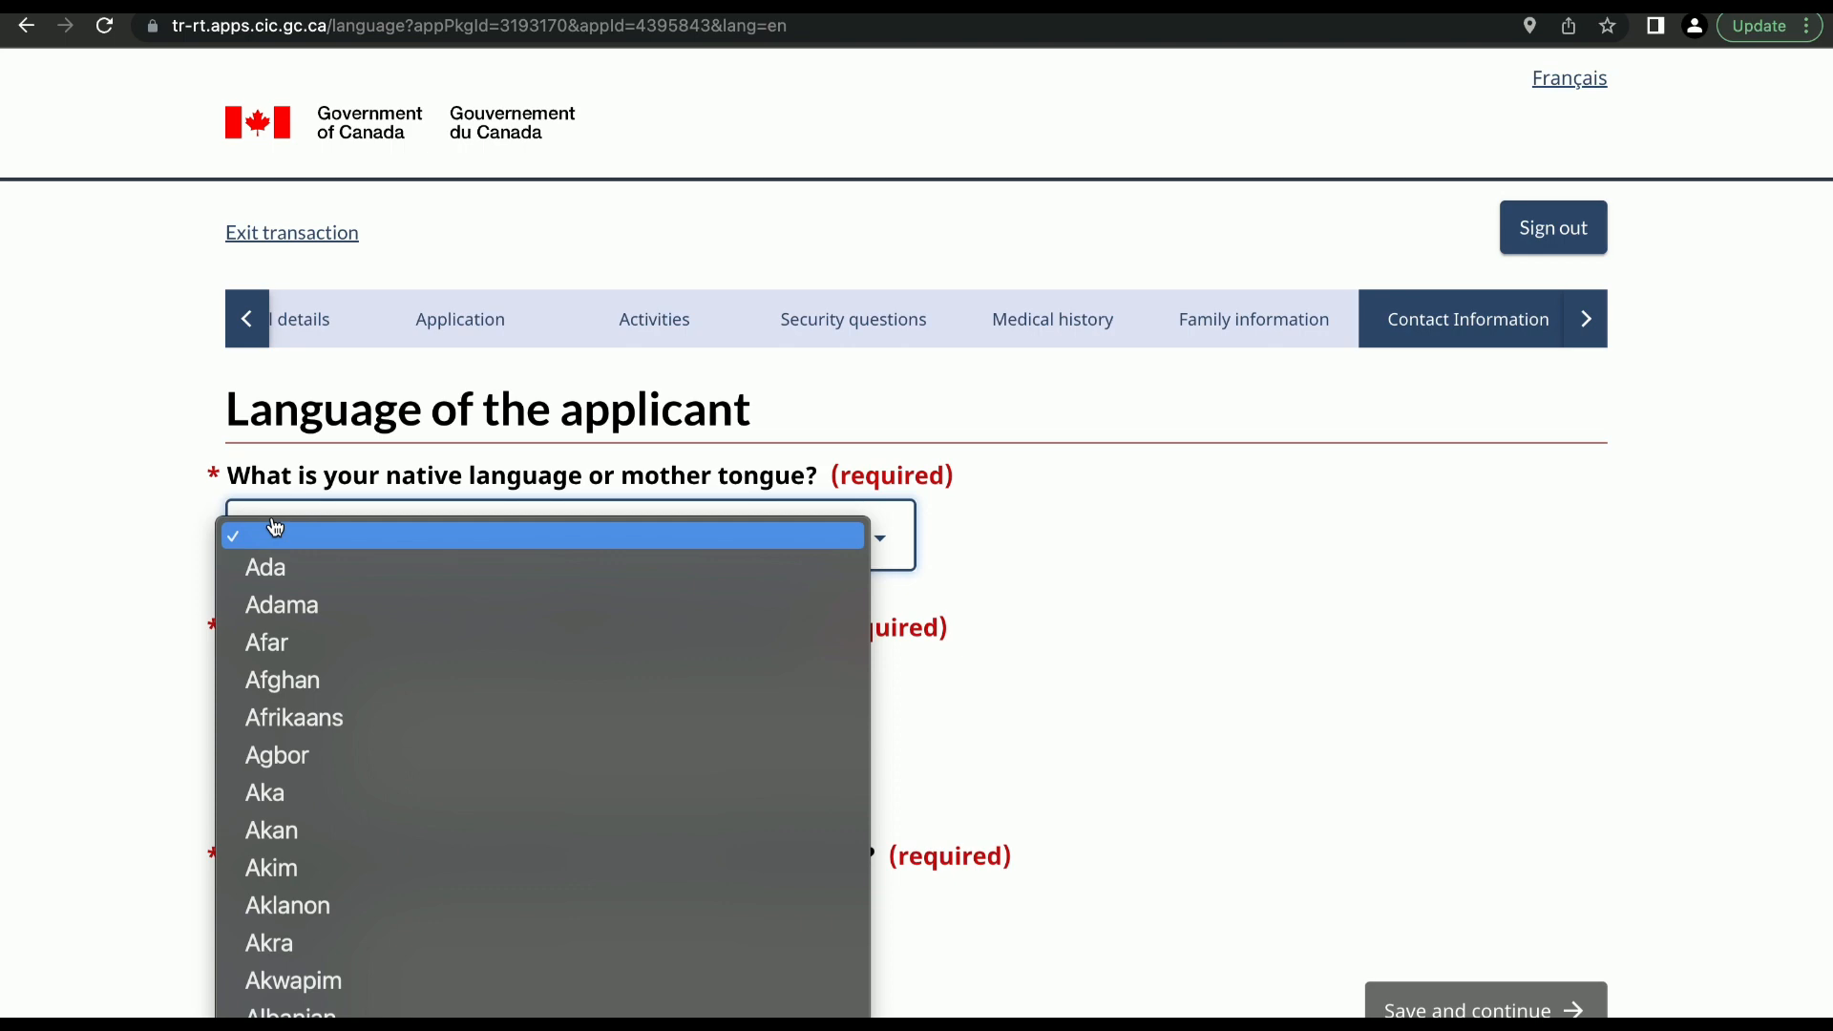
pyautogui.scroll(-10, 275, 528)
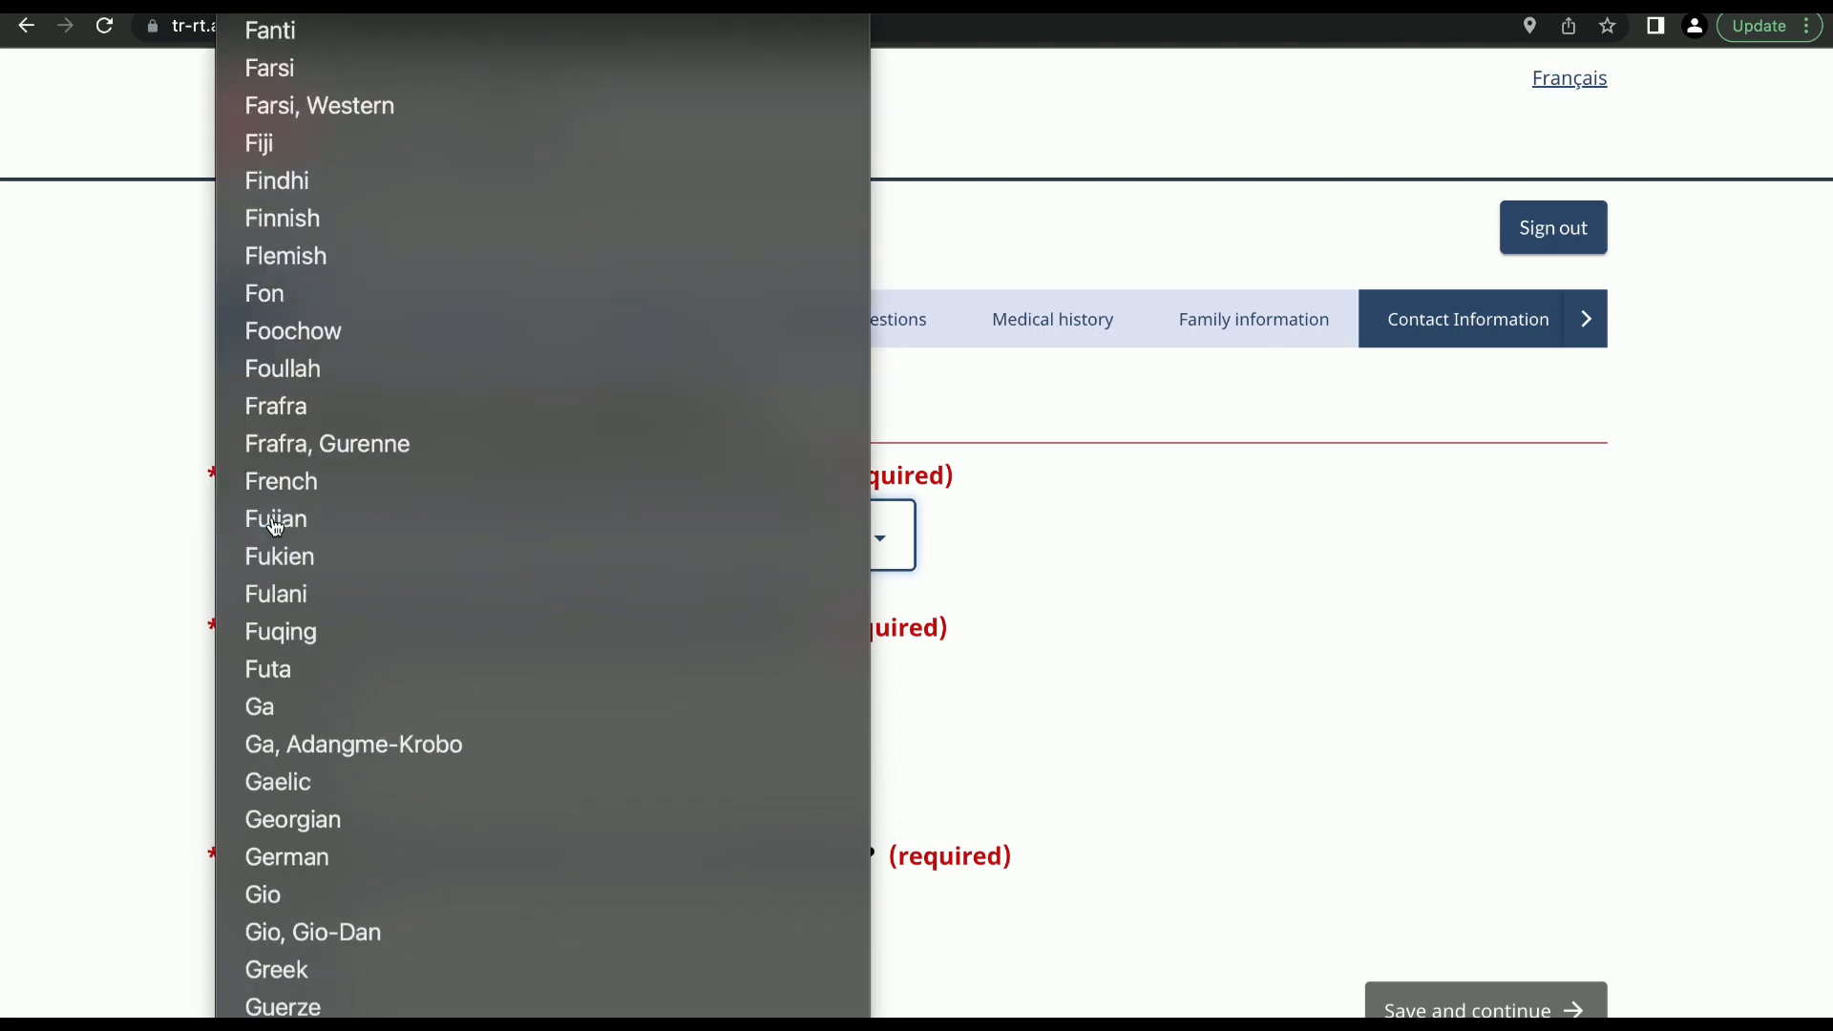
pyautogui.press('Return')
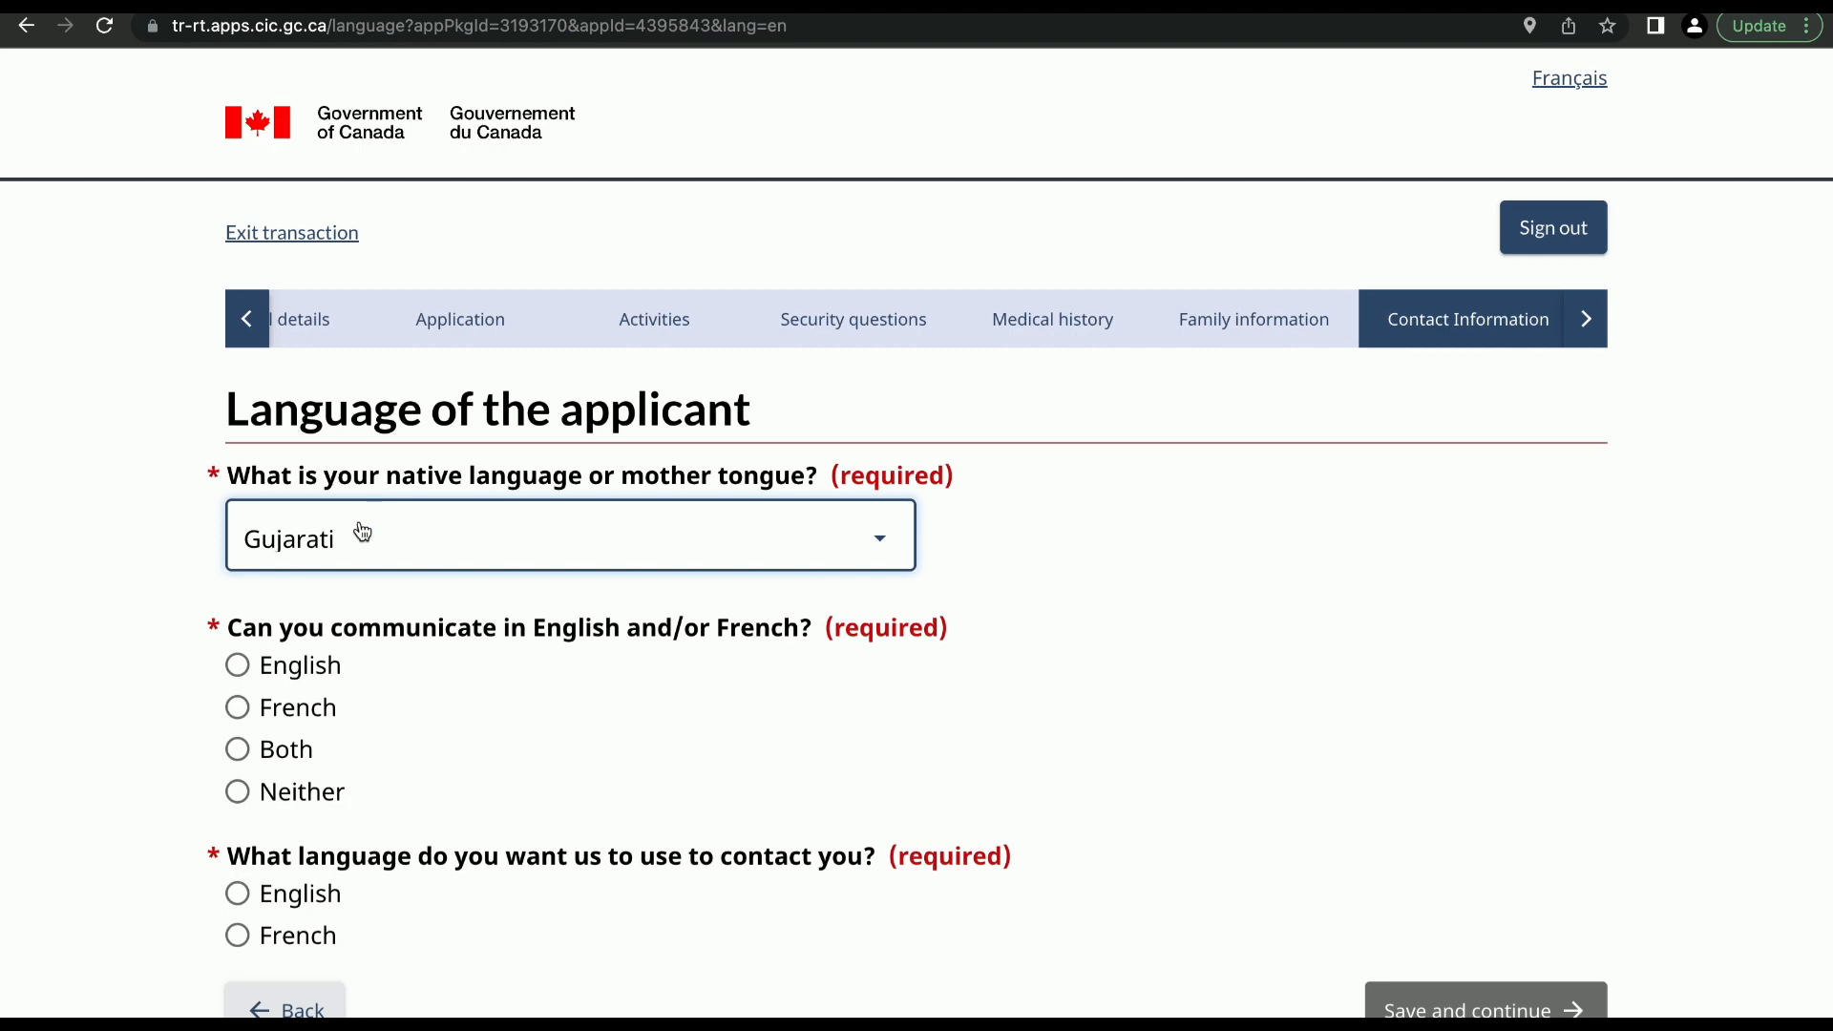
pyautogui.click(363, 531)
pyautogui.scroll(-20, 397, 856)
pyautogui.scroll(20, 400, 856)
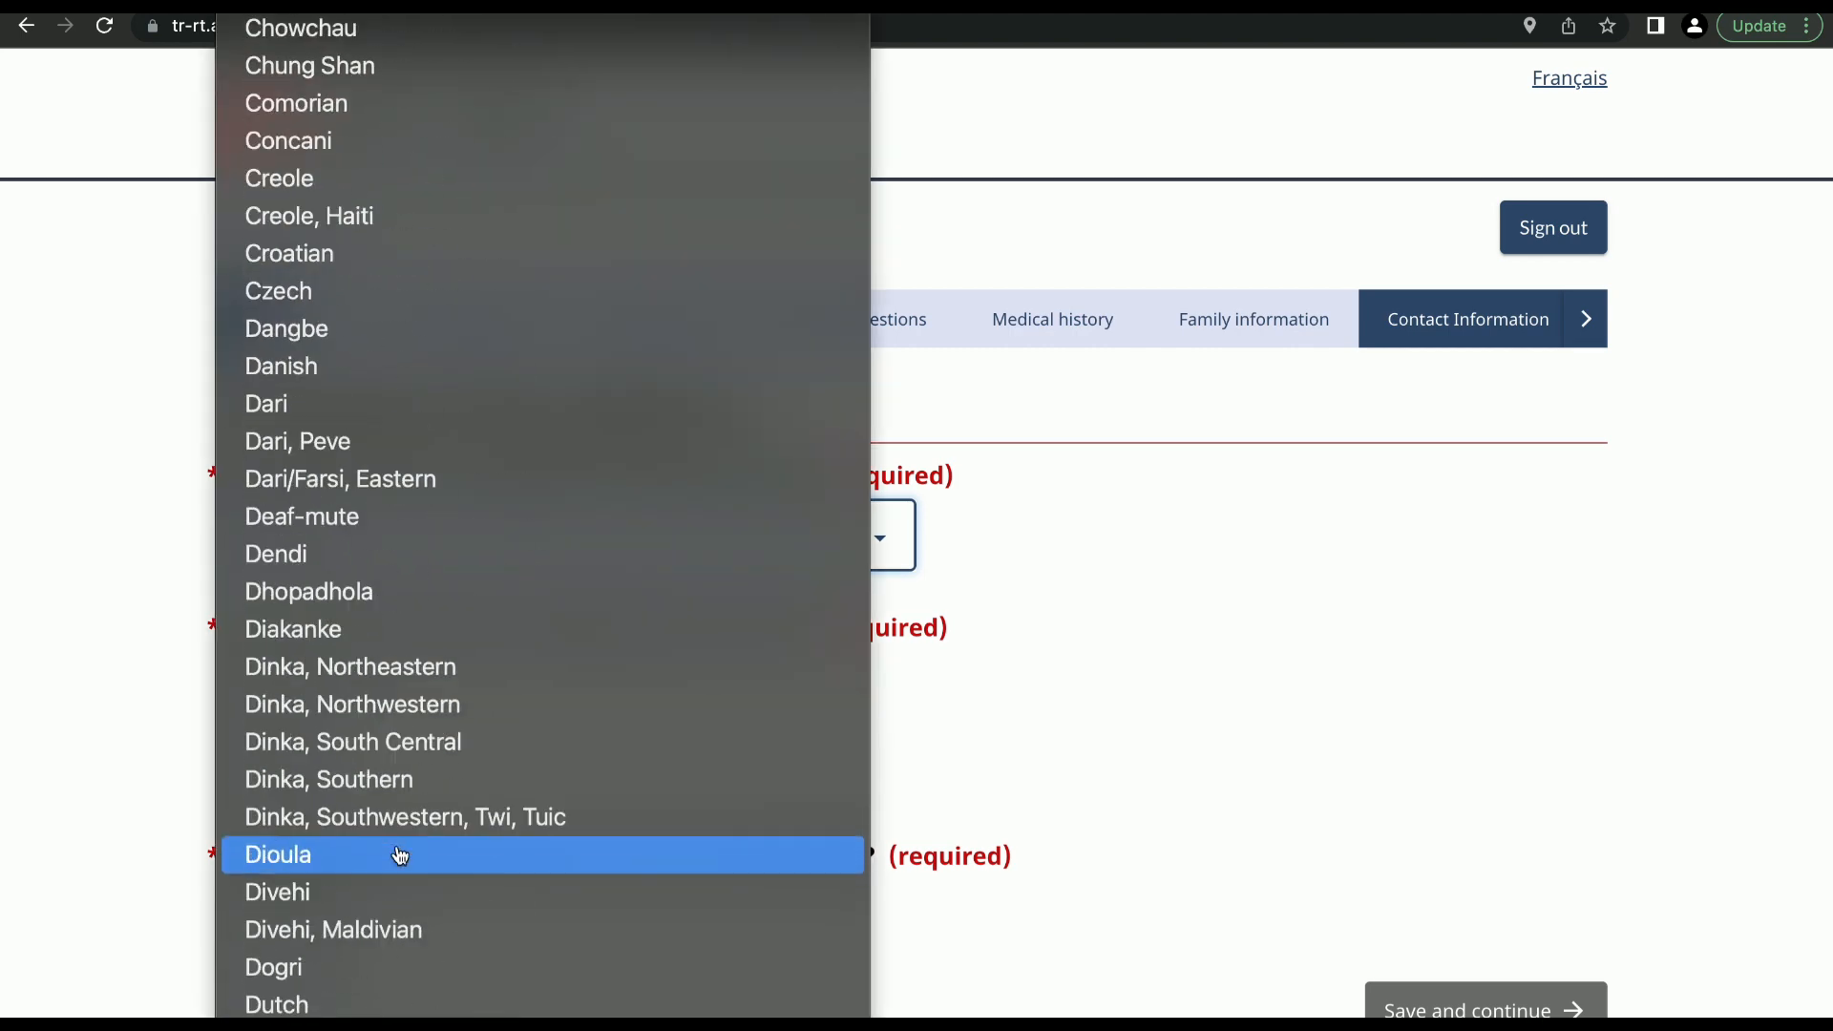
pyautogui.scroll(-8, 400, 856)
pyautogui.scroll(-1, 400, 855)
pyautogui.press('Return')
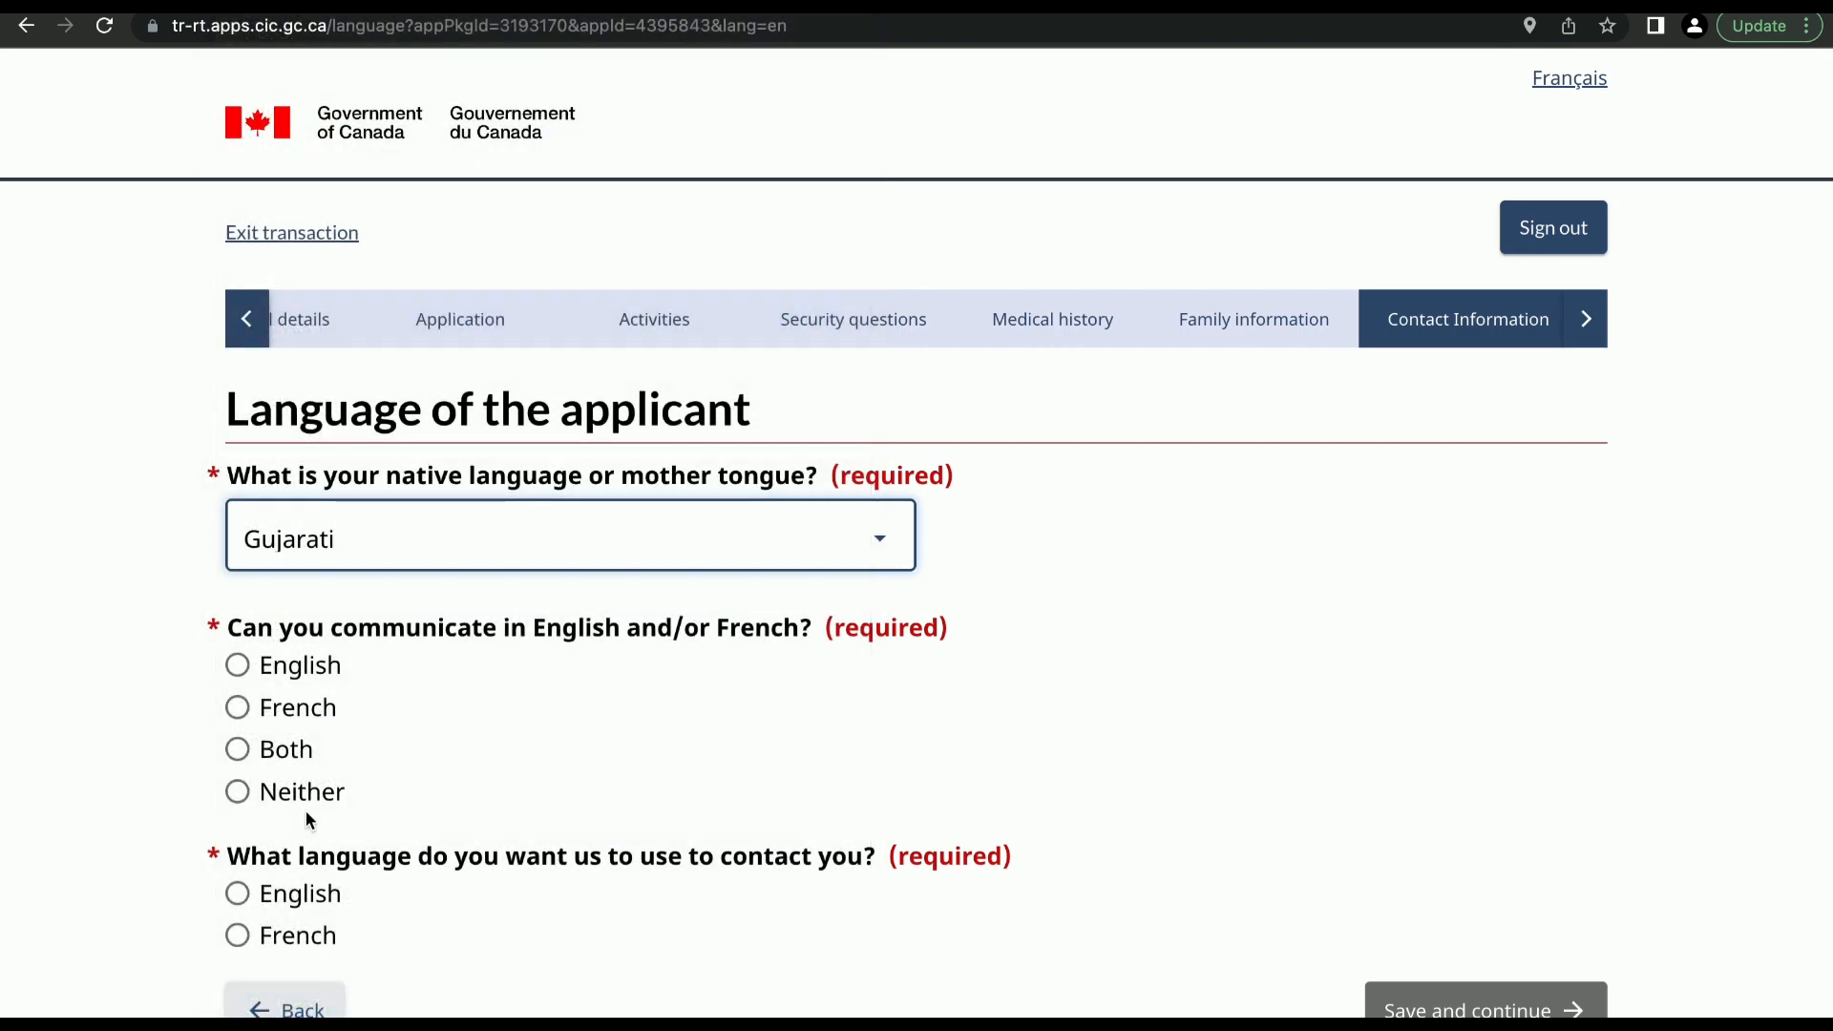
# Choose English for communicating and as the contact language, then save the page
pyautogui.click(303, 680)
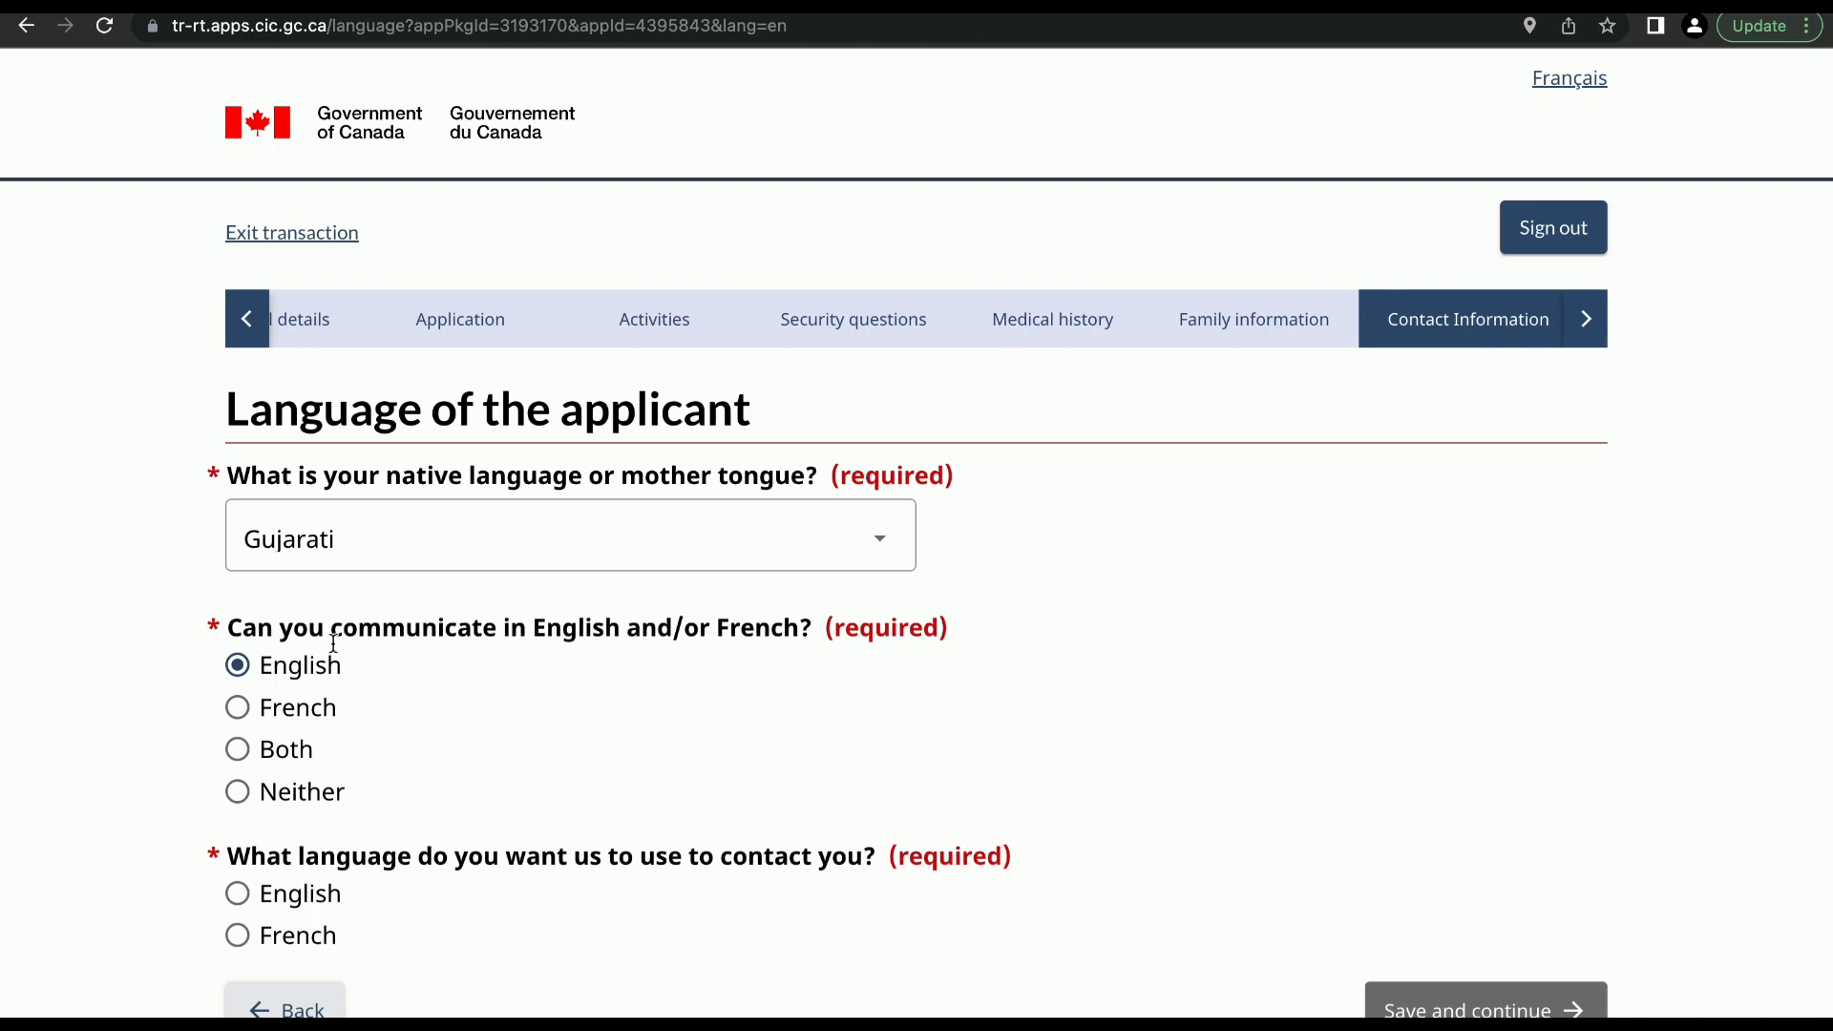
pyautogui.click(292, 666)
pyautogui.click(274, 678)
pyautogui.scroll(-3, 386, 807)
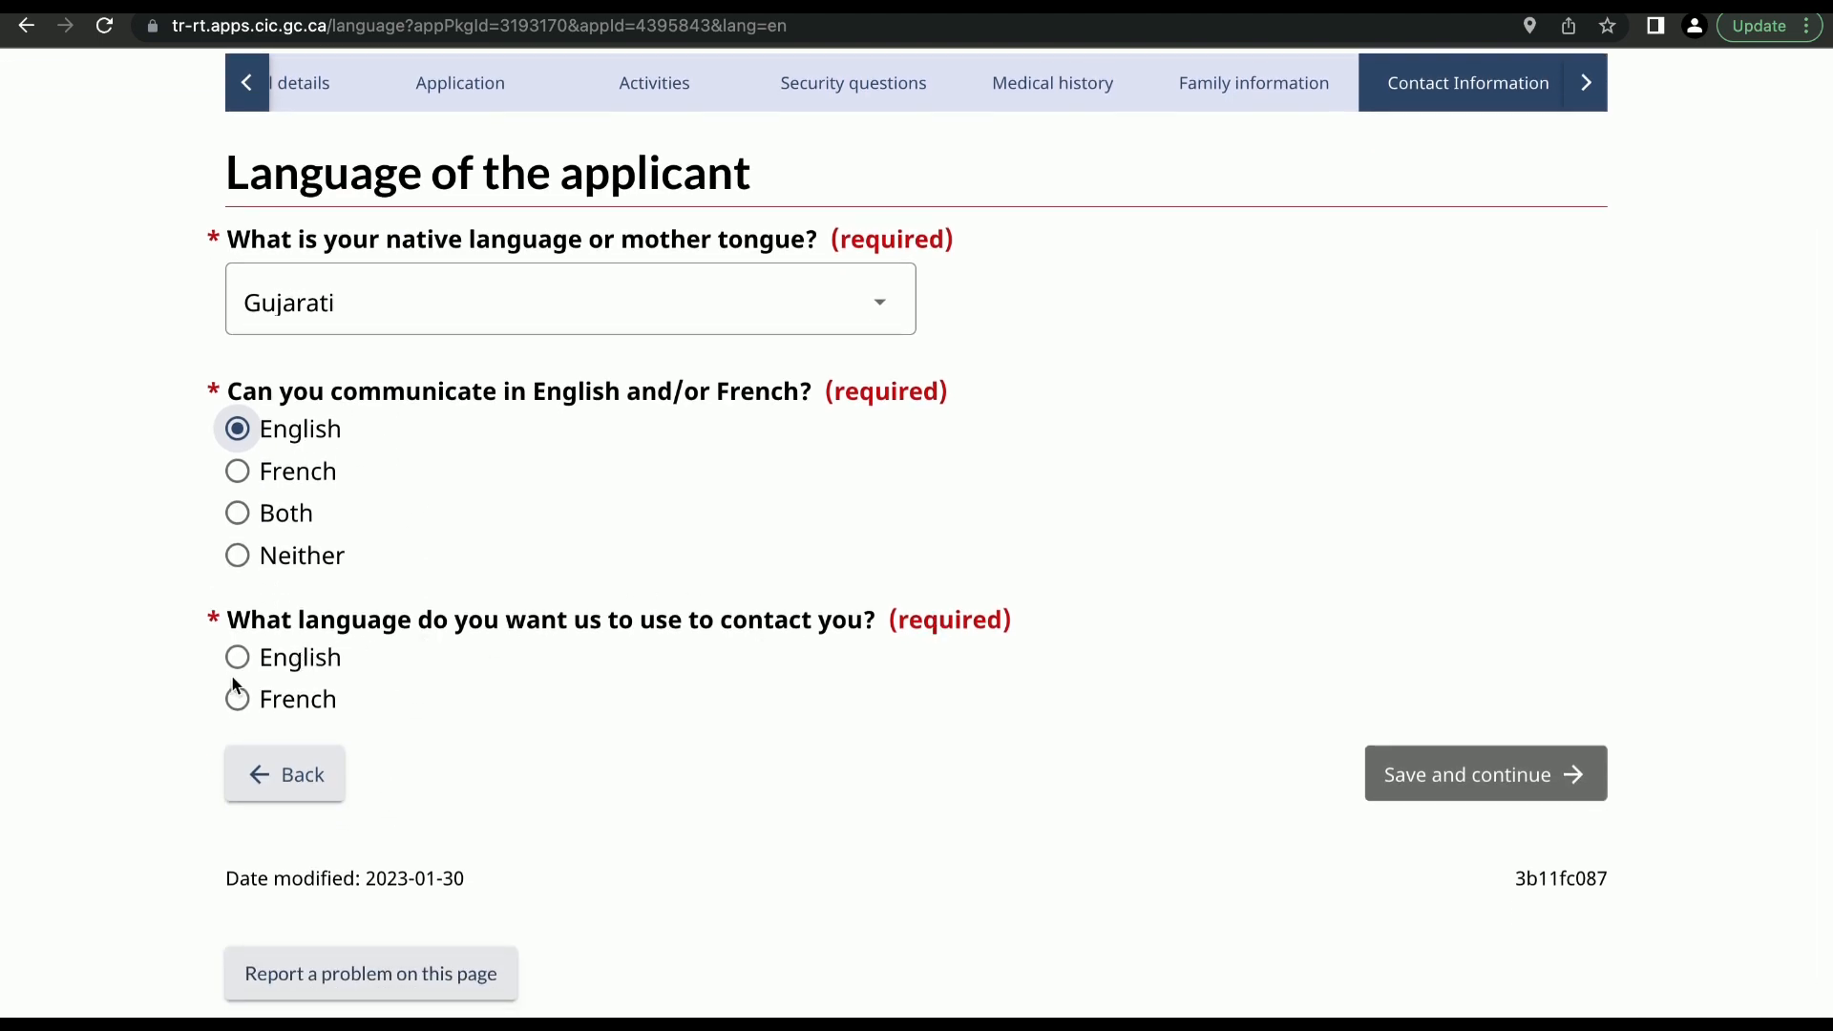
pyautogui.click(268, 649)
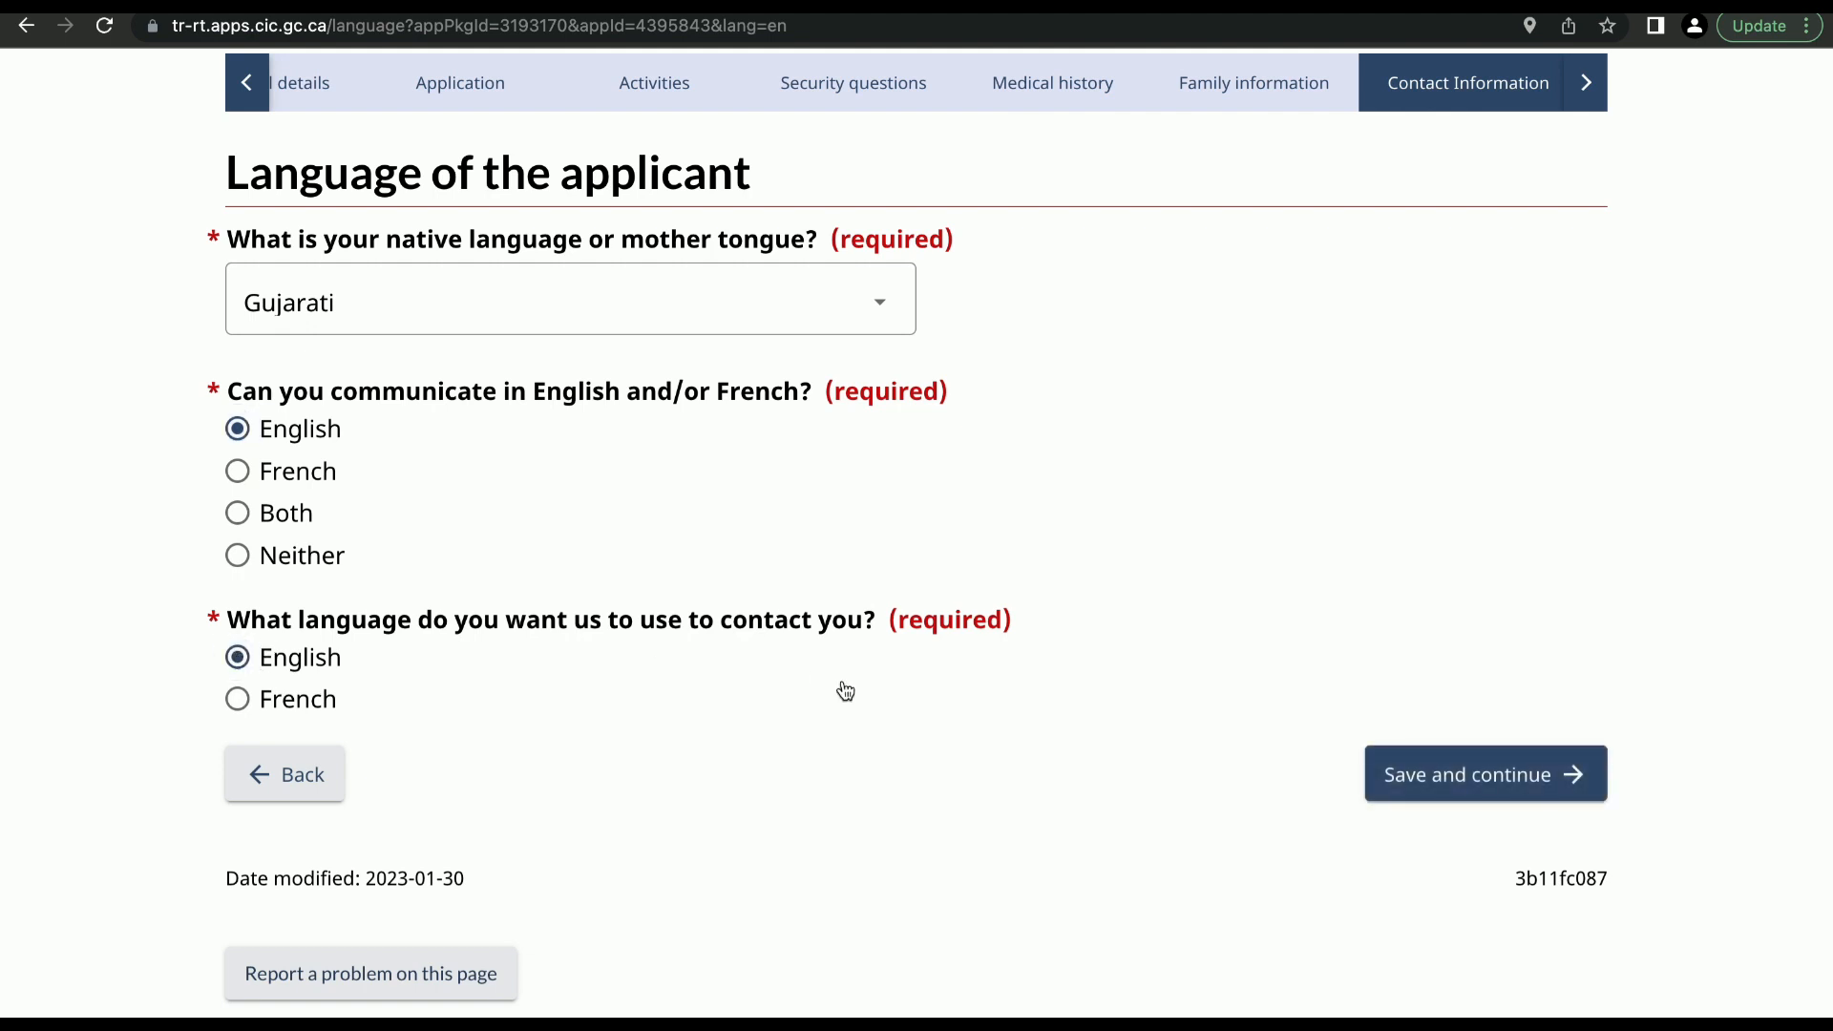
pyautogui.click(1455, 775)
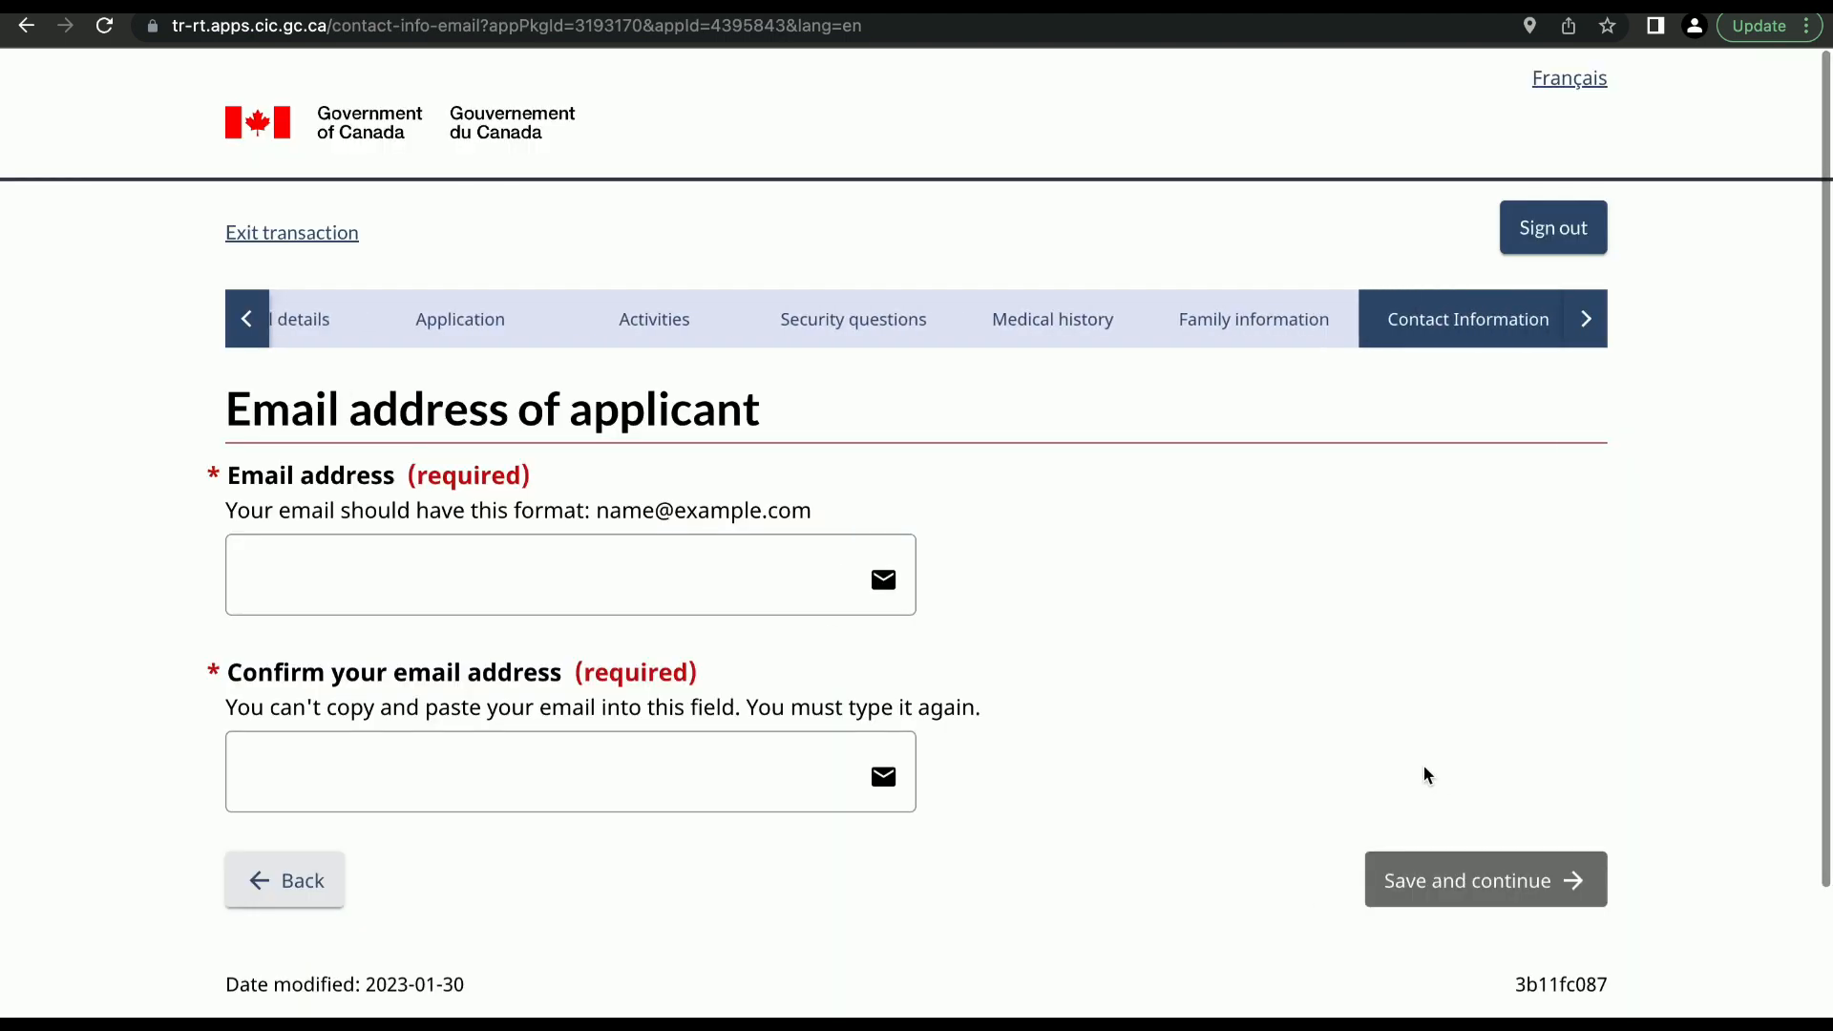
# Enter and confirm the applicant's email address, then save it
pyautogui.click(392, 580)
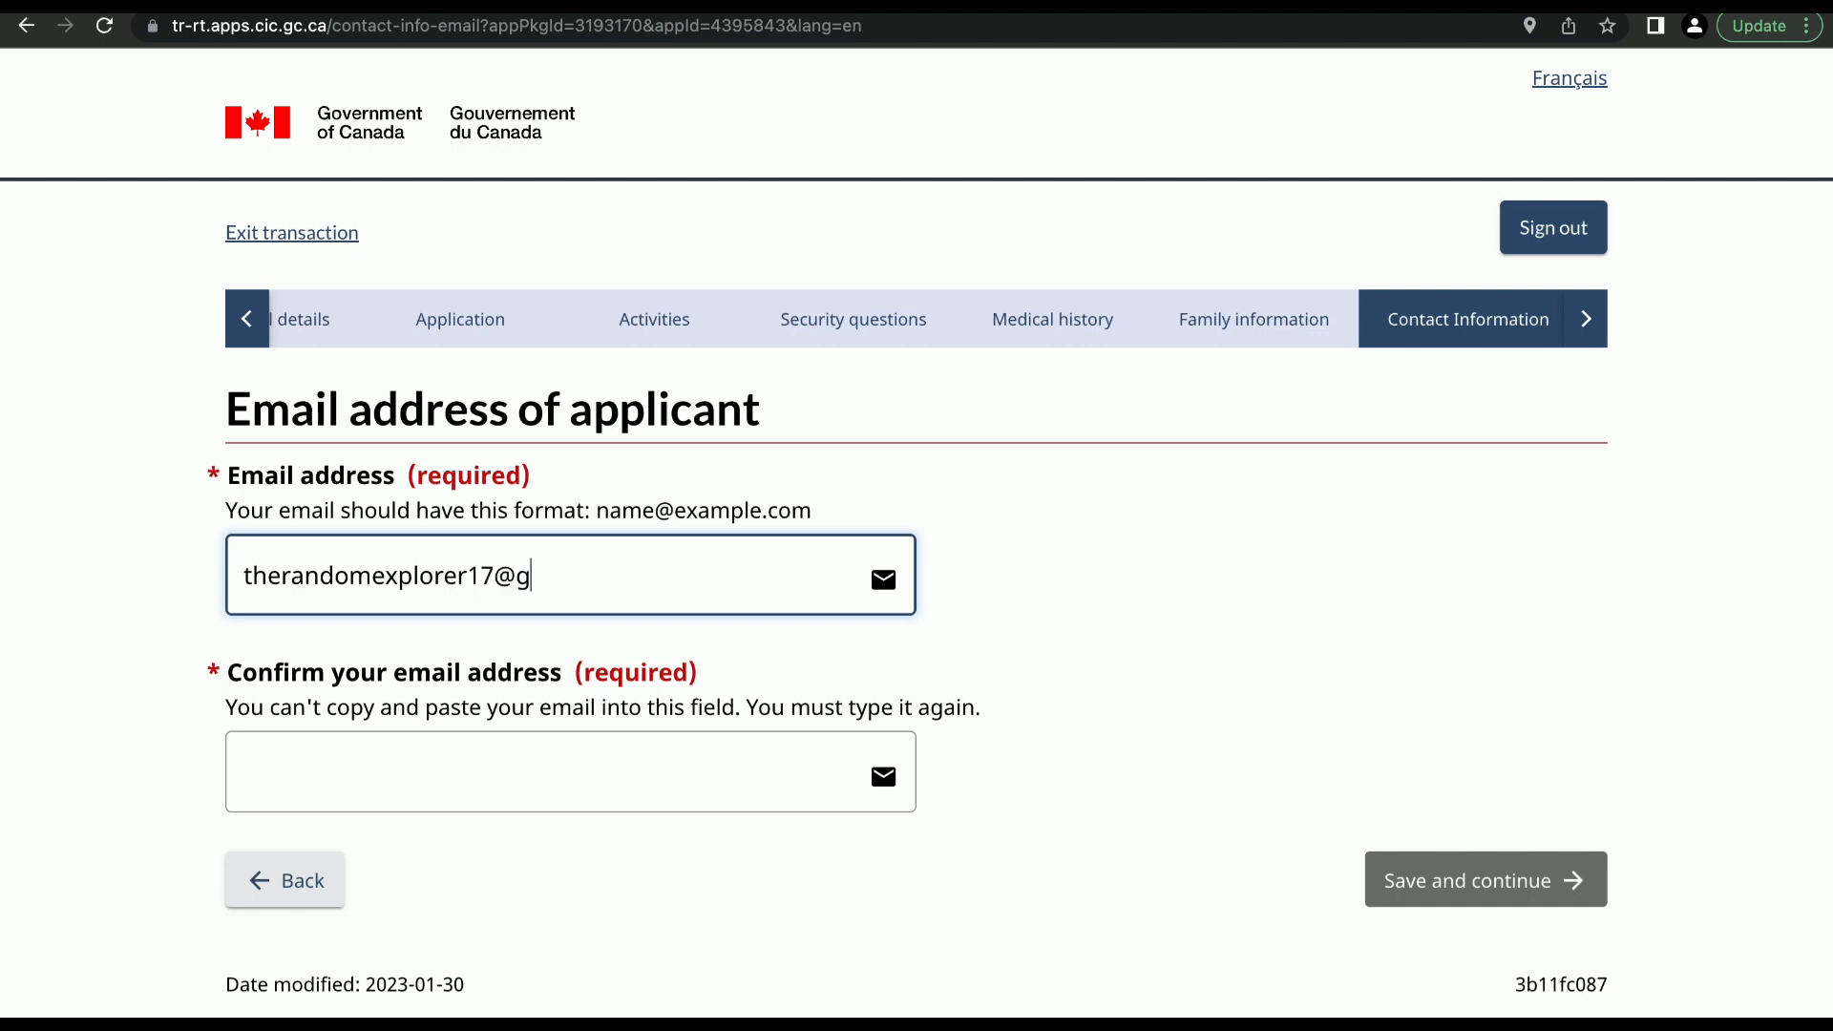
pyautogui.write('om')
pyautogui.press('Tab')
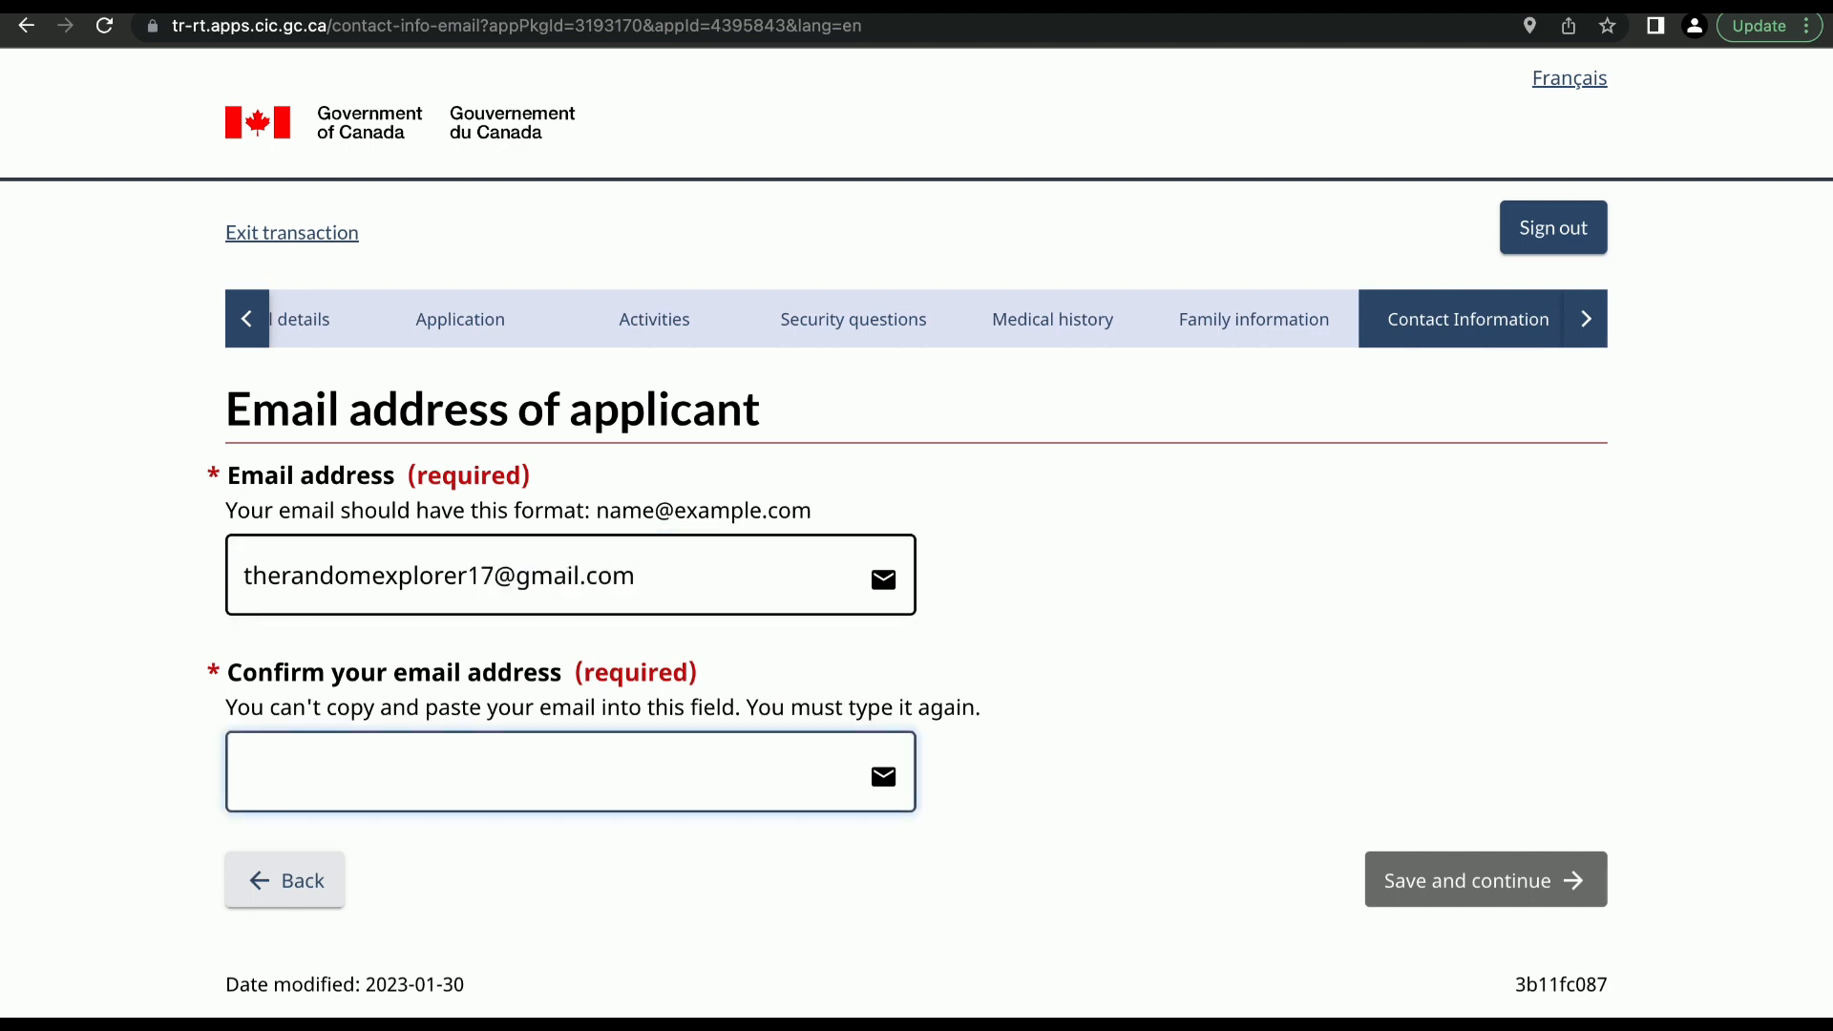
pyautogui.click(1509, 879)
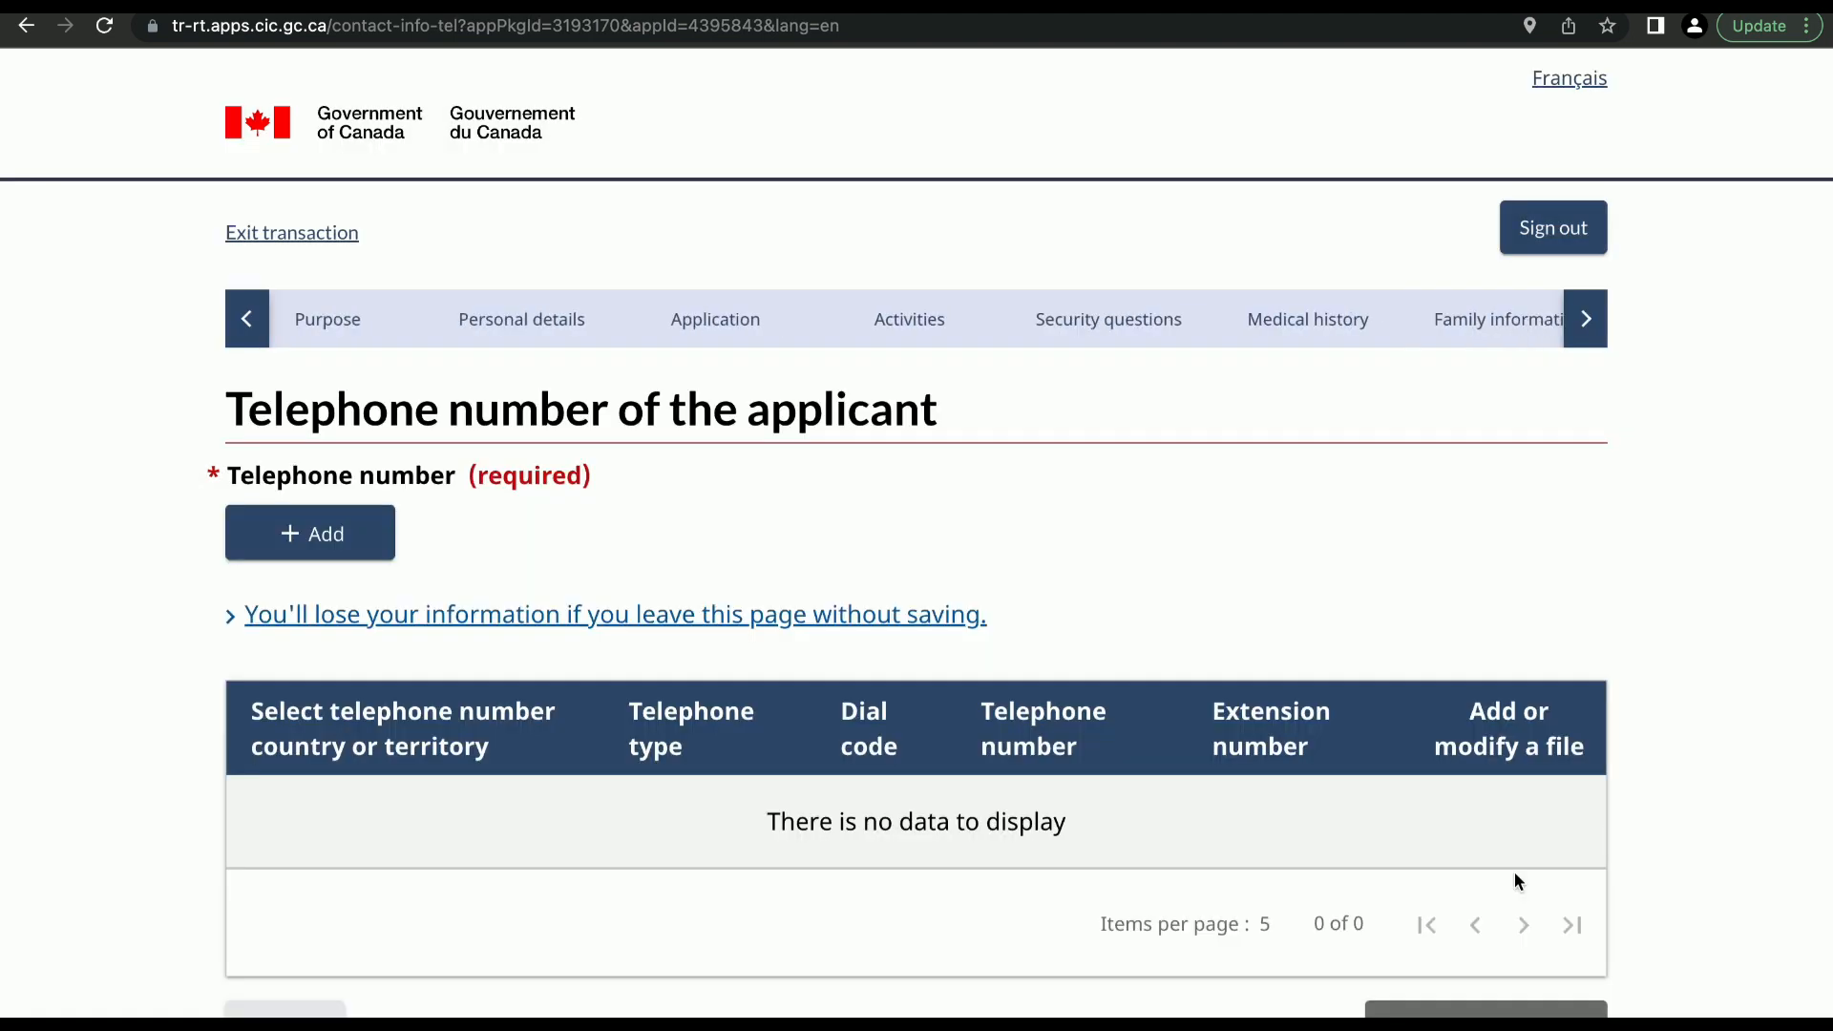
# Add a cellular phone number outside Canada/US with dial code +91
pyautogui.click(287, 535)
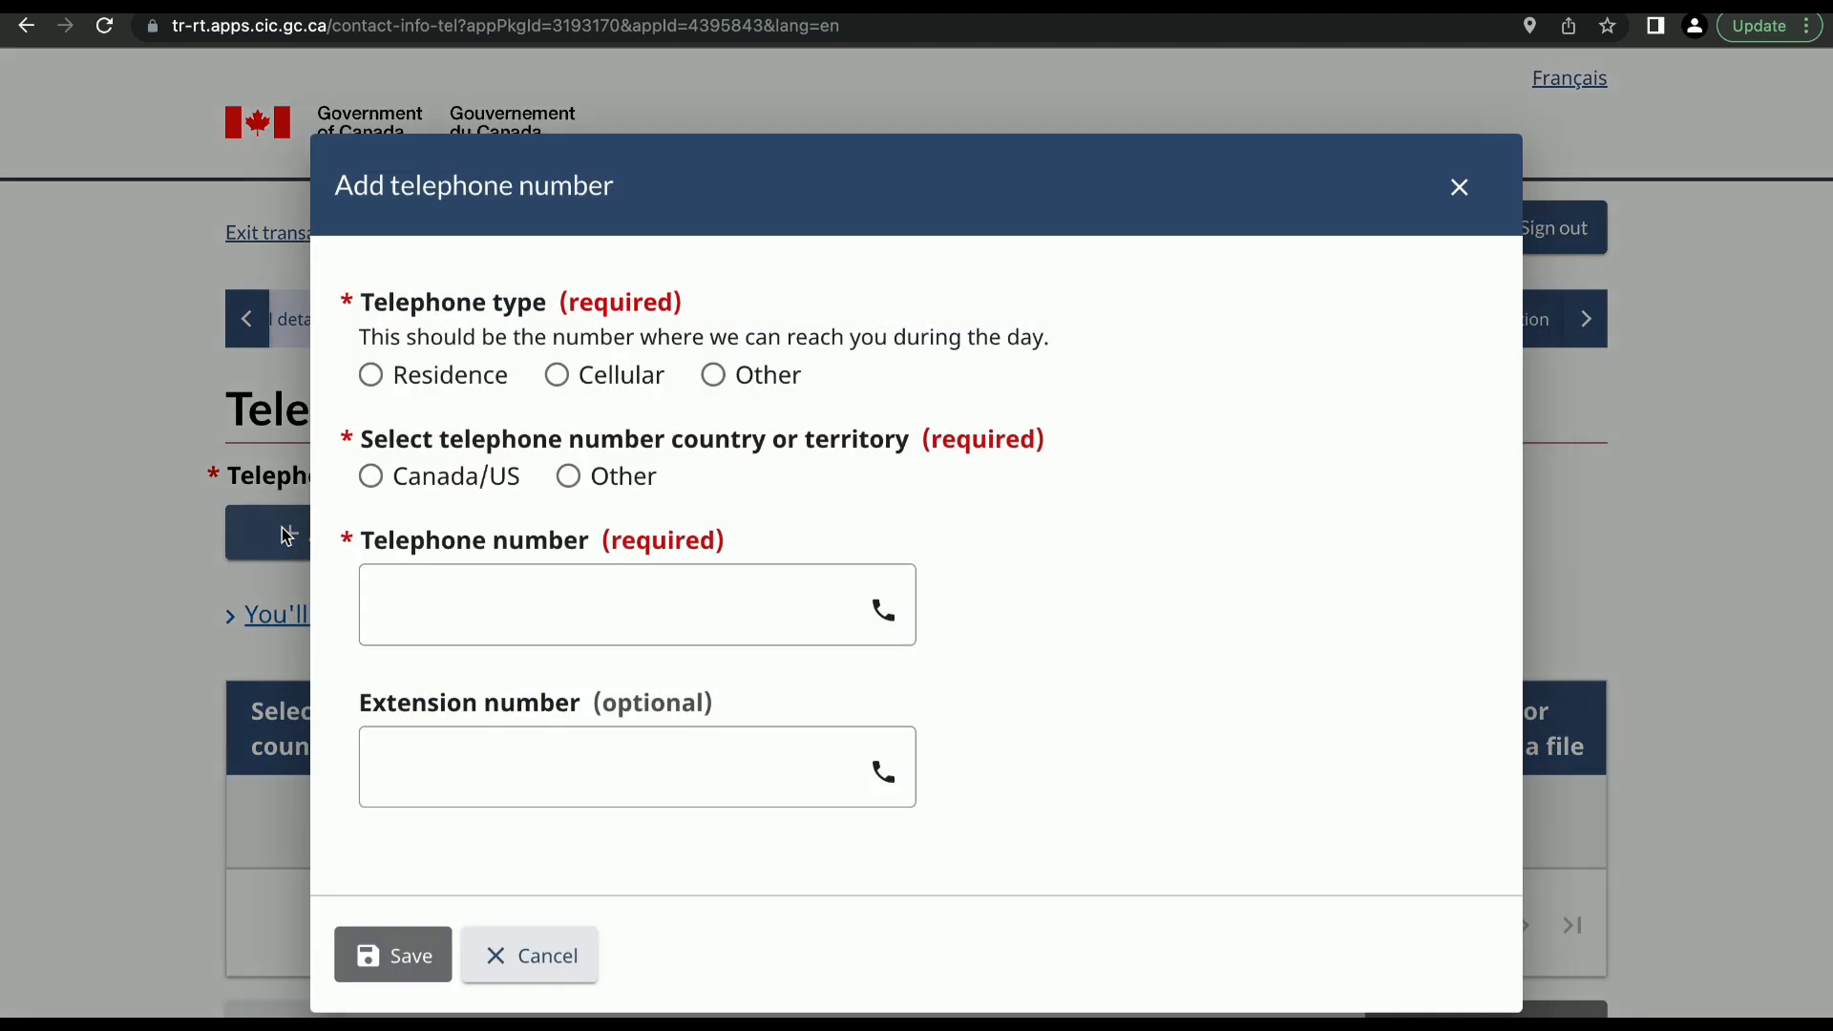
pyautogui.click(412, 378)
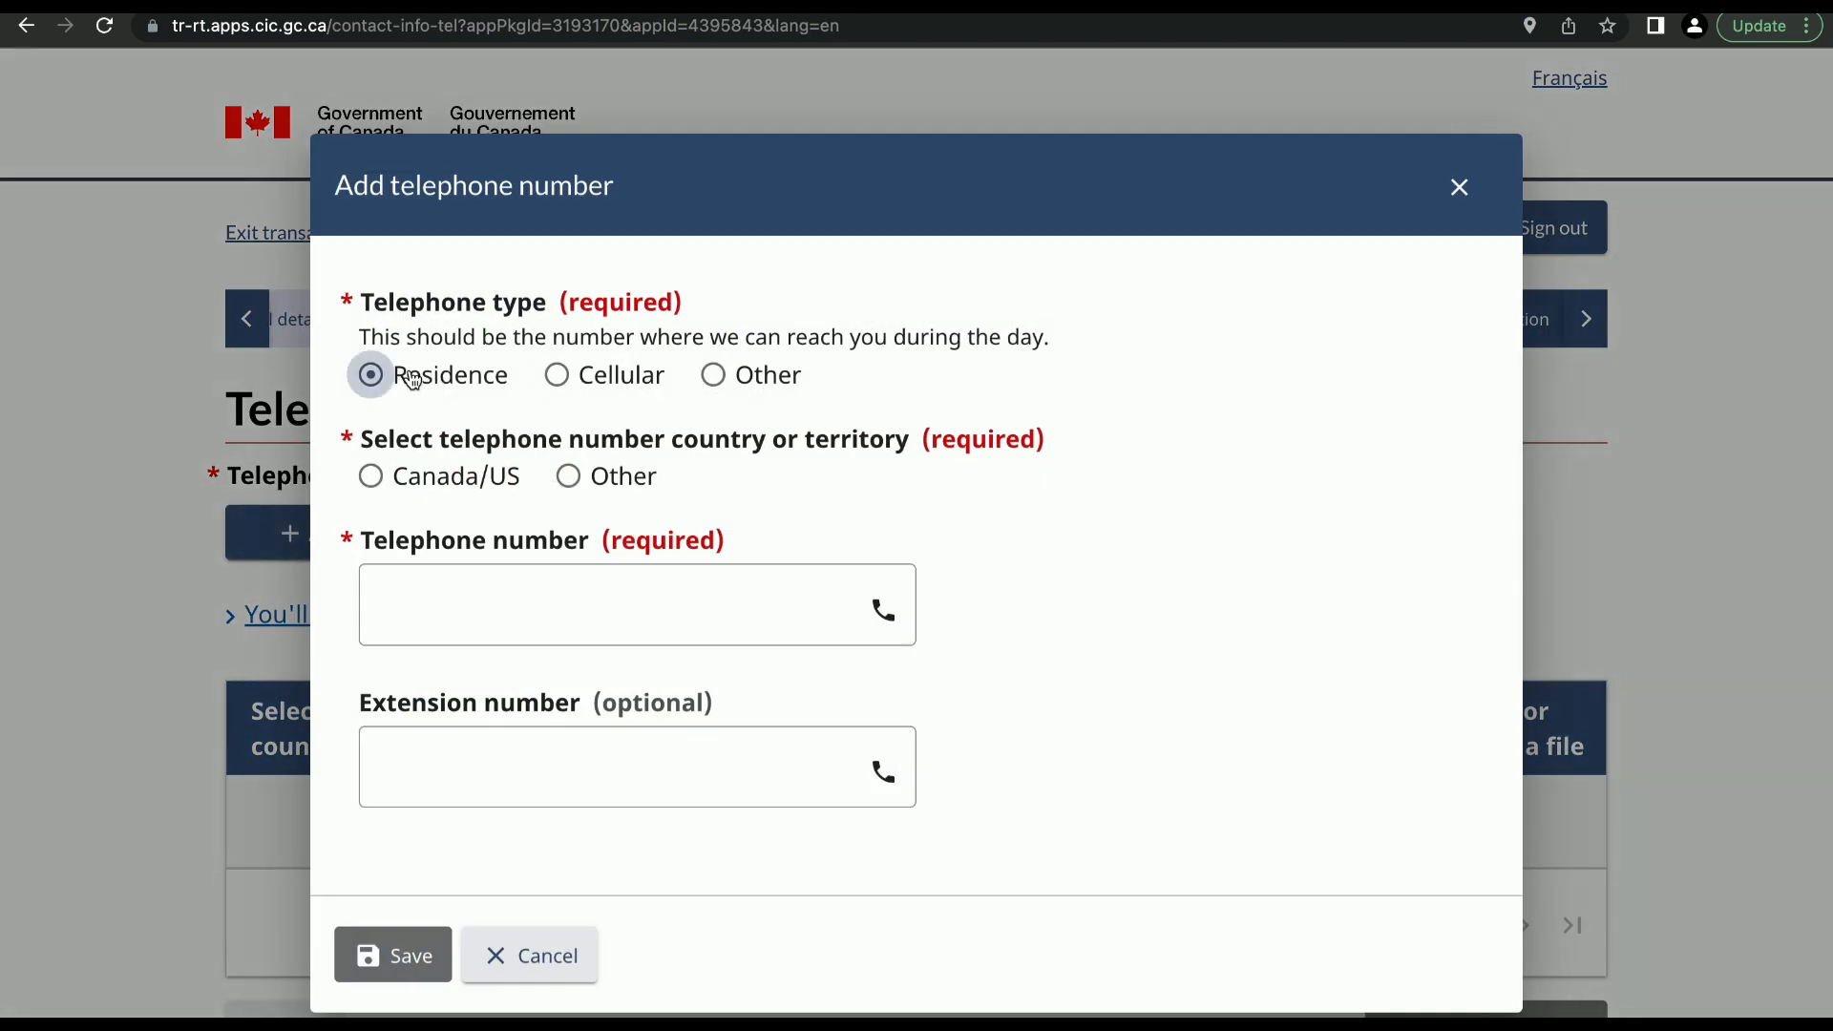
pyautogui.click(591, 382)
pyautogui.click(420, 482)
pyautogui.click(573, 480)
pyautogui.click(448, 585)
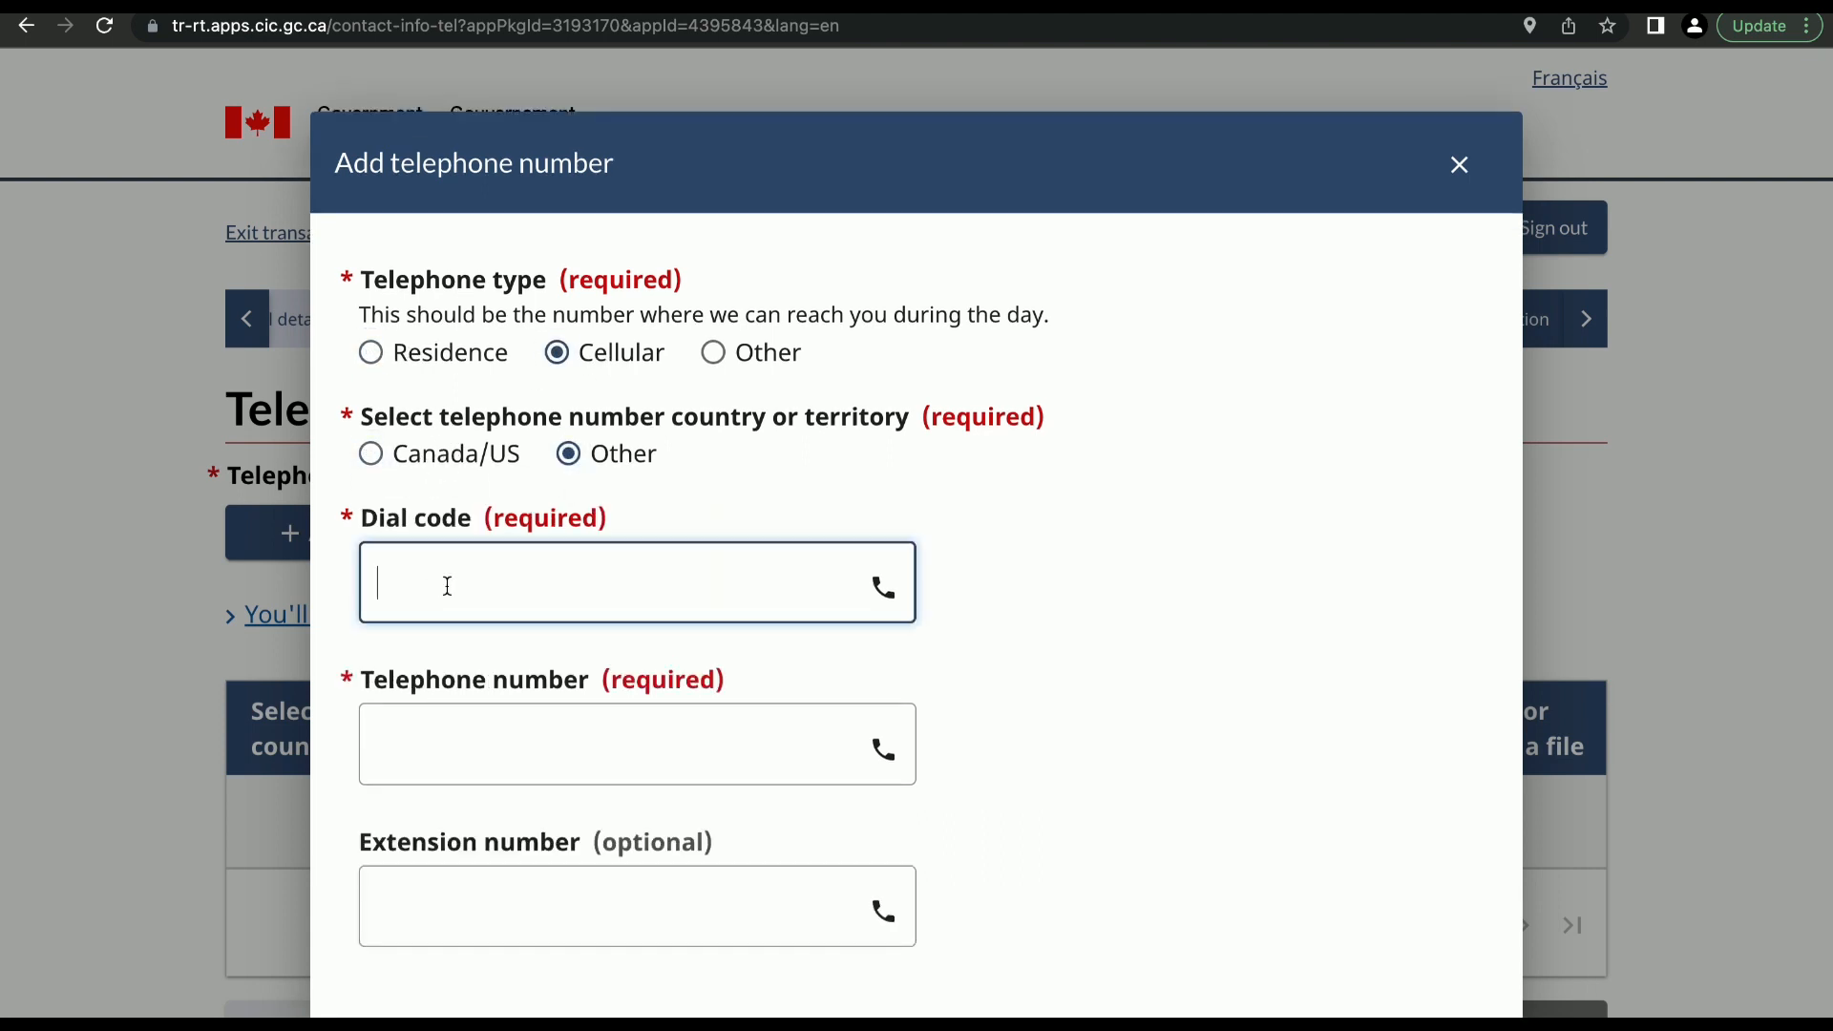
pyautogui.write('+91')
pyautogui.press('Tab')
pyautogui.click(436, 762)
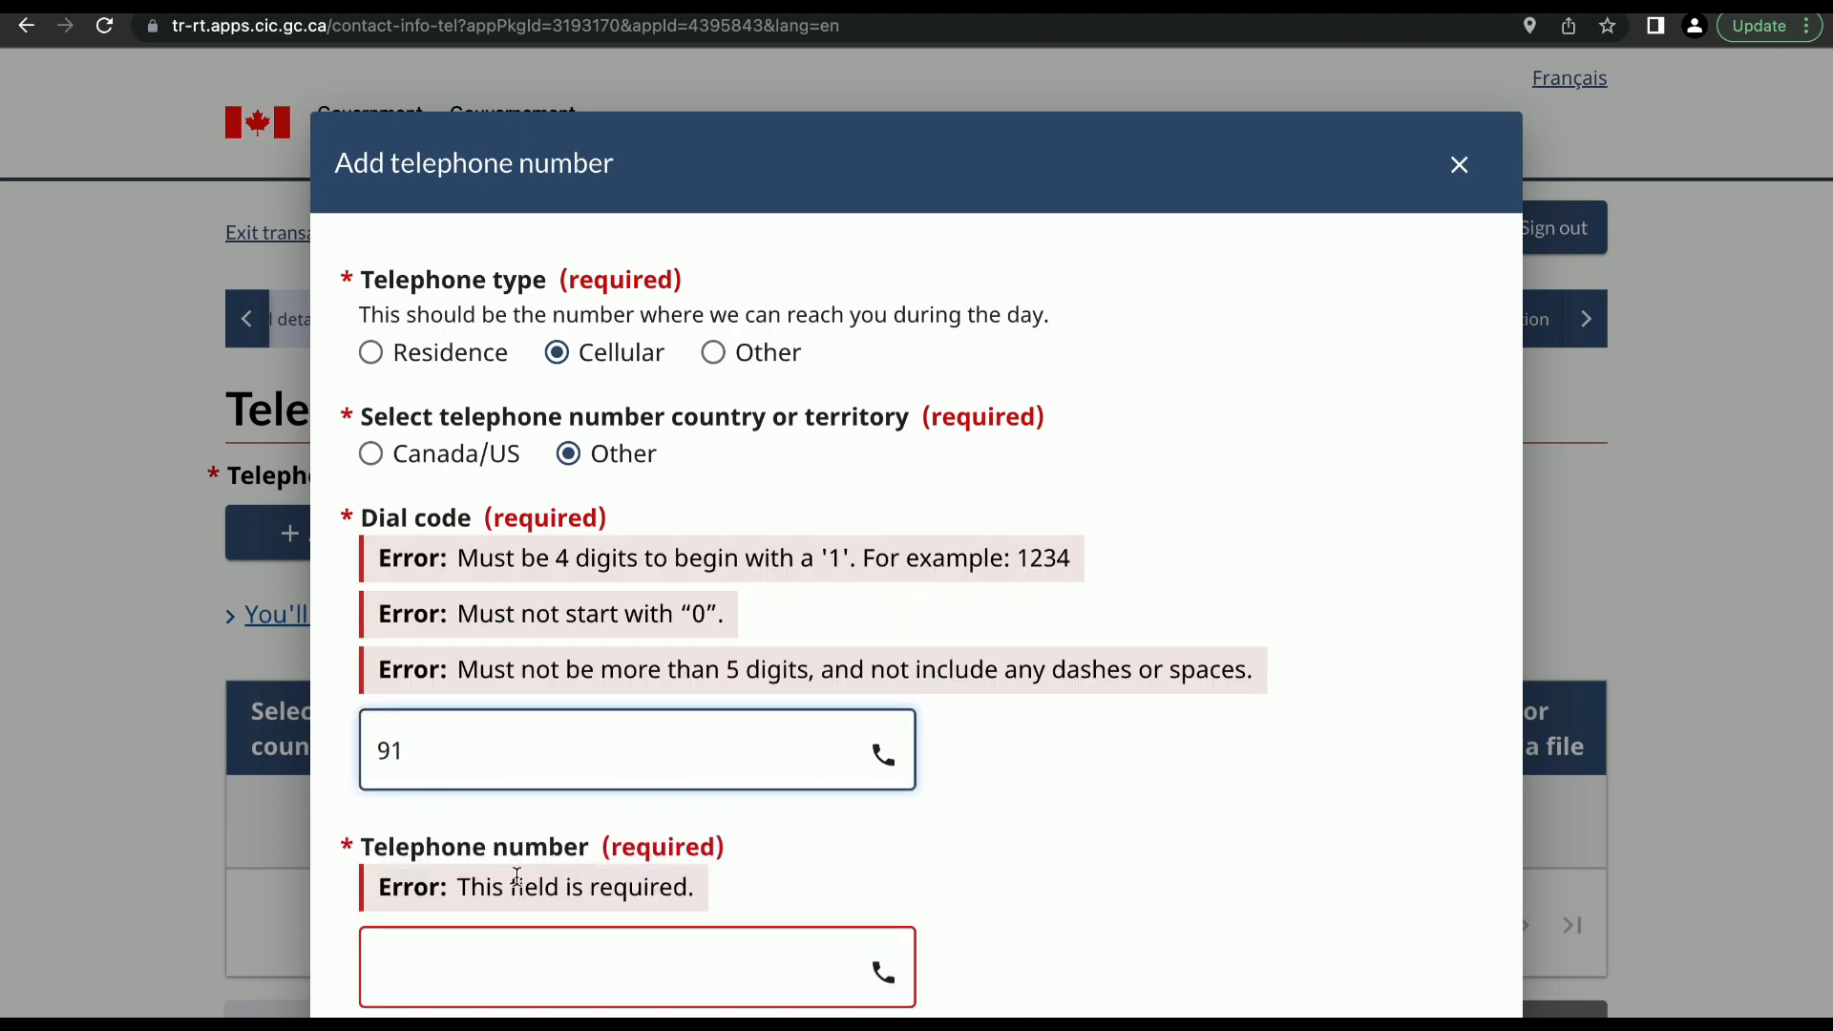
# Enter the applicant's phone number, save it to the table, and save the telephone page
pyautogui.click(422, 954)
pyautogui.scroll(-2, 491, 773)
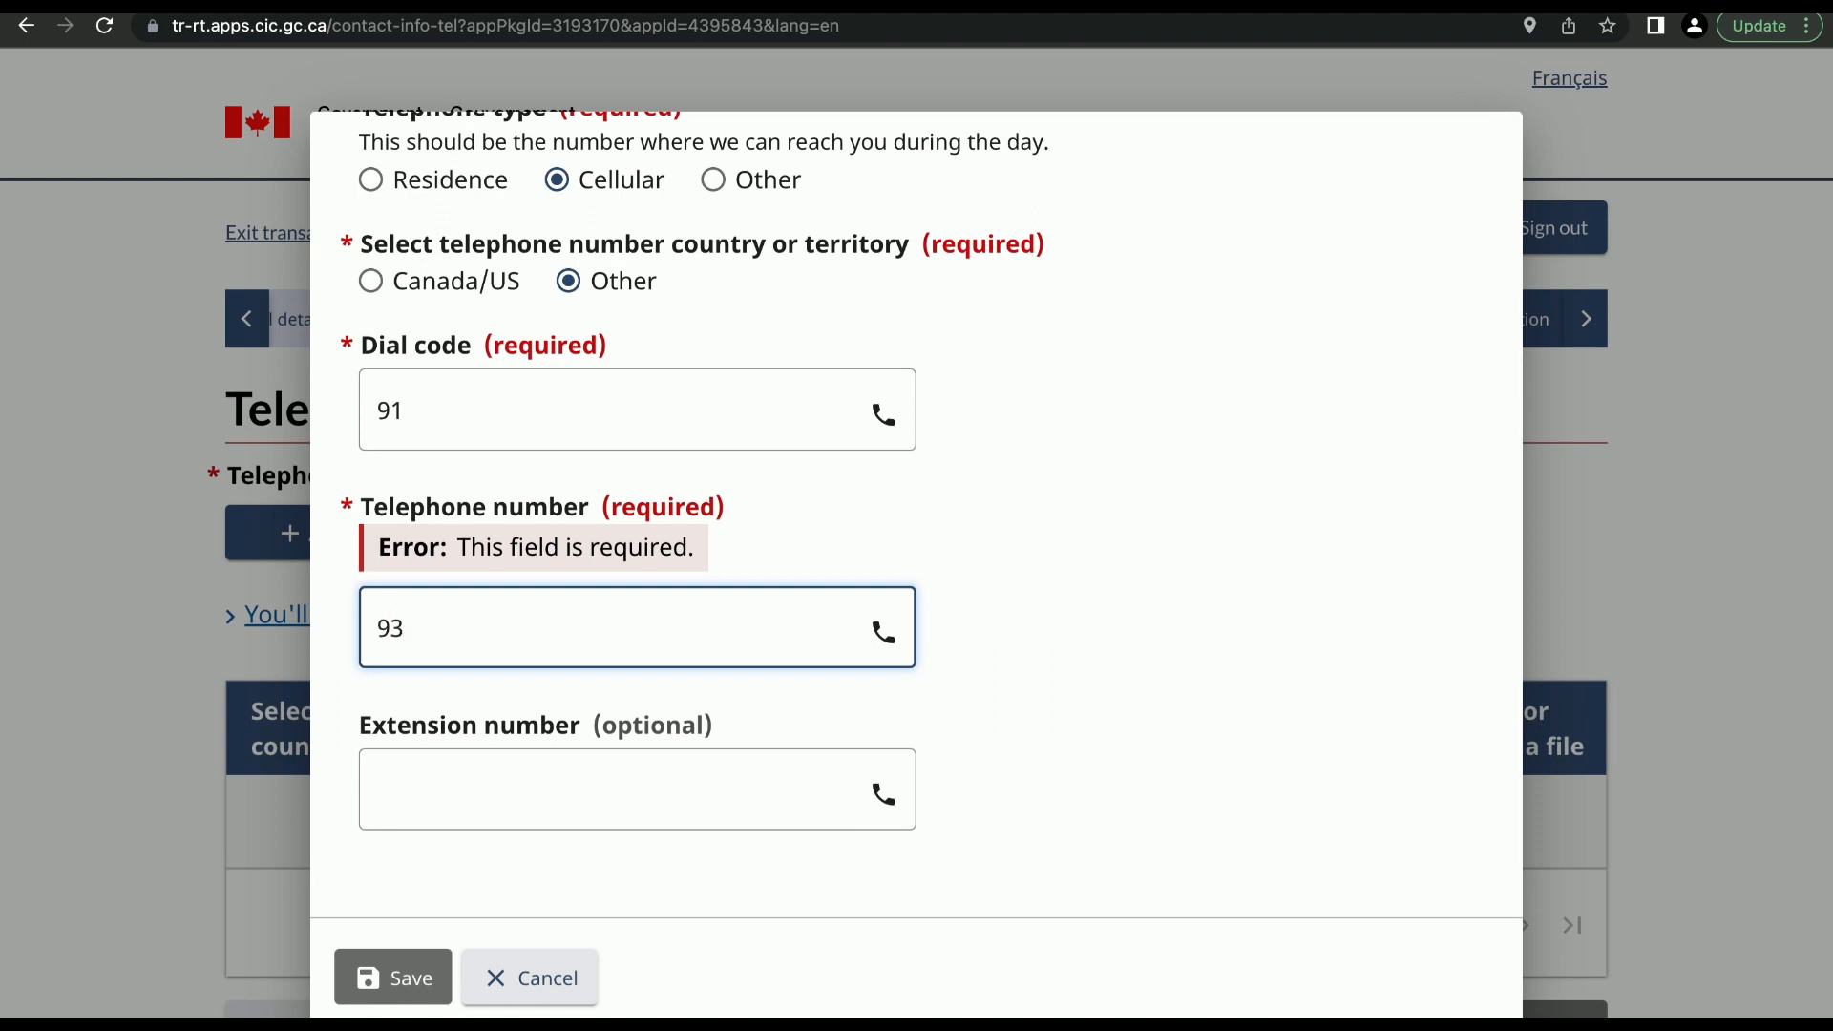
pyautogui.write('931234567')
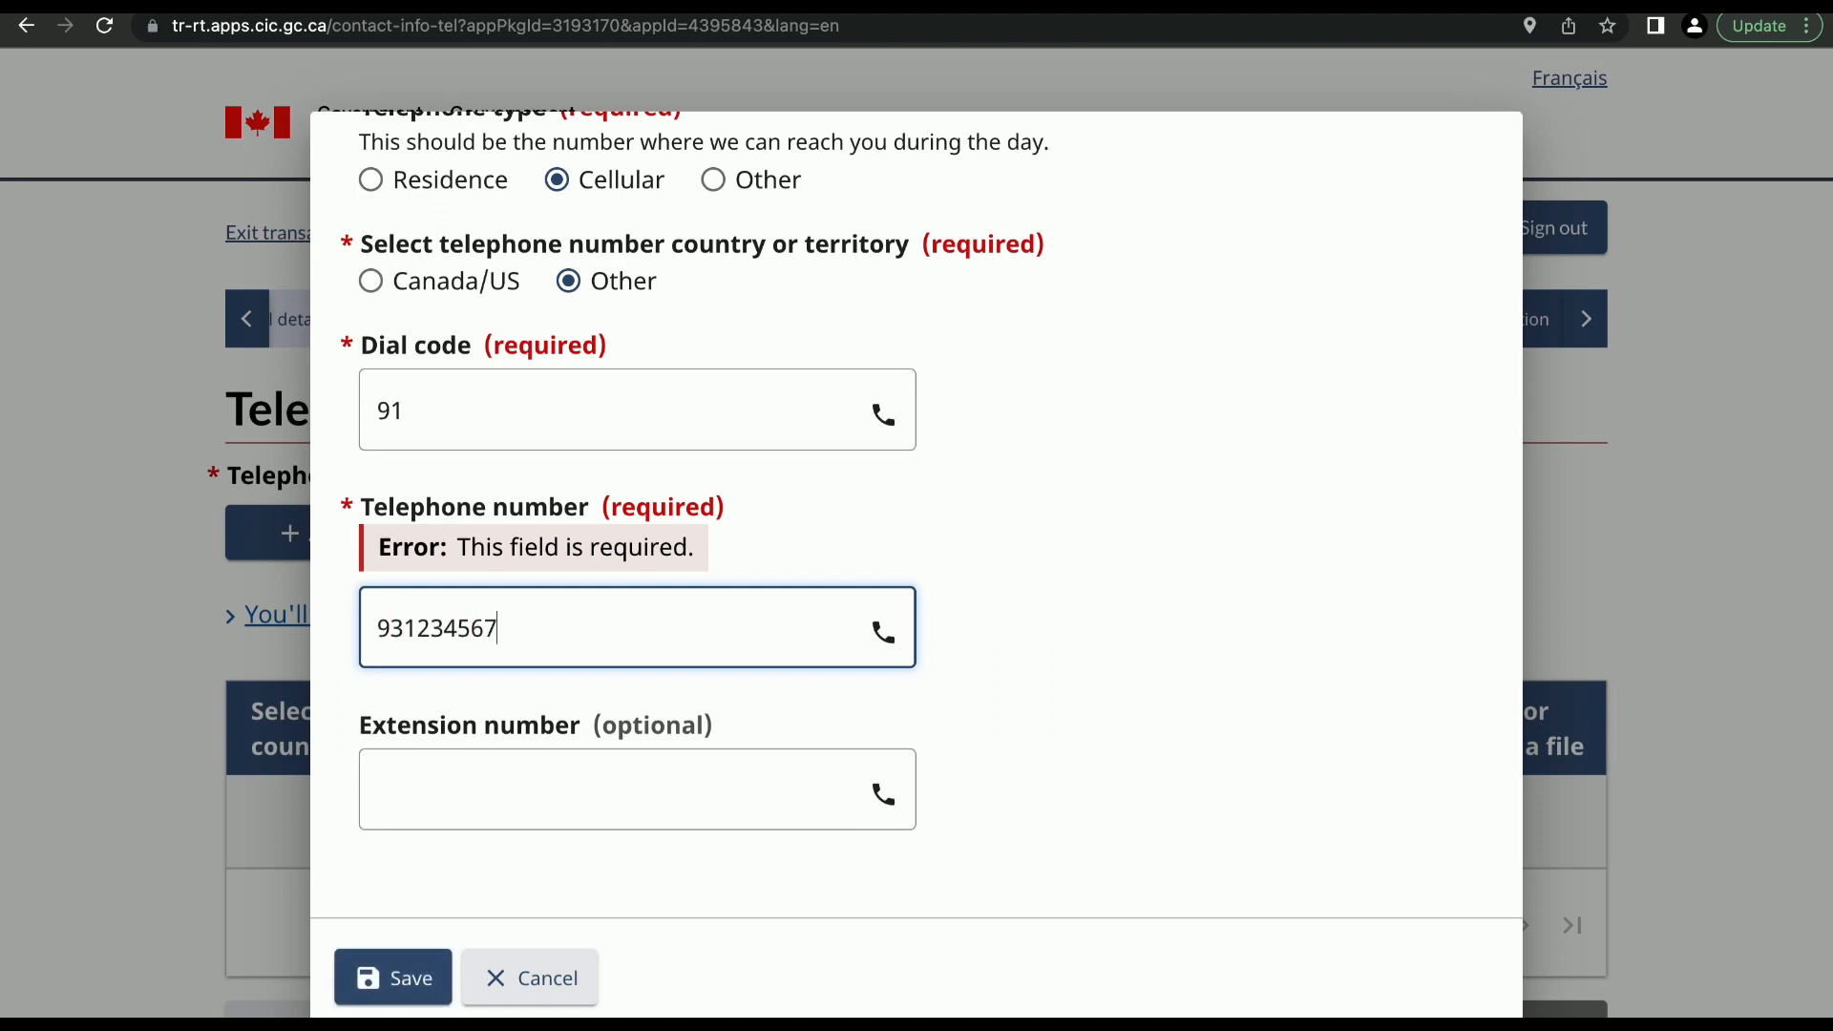
pyautogui.press('Tab')
pyautogui.click(420, 972)
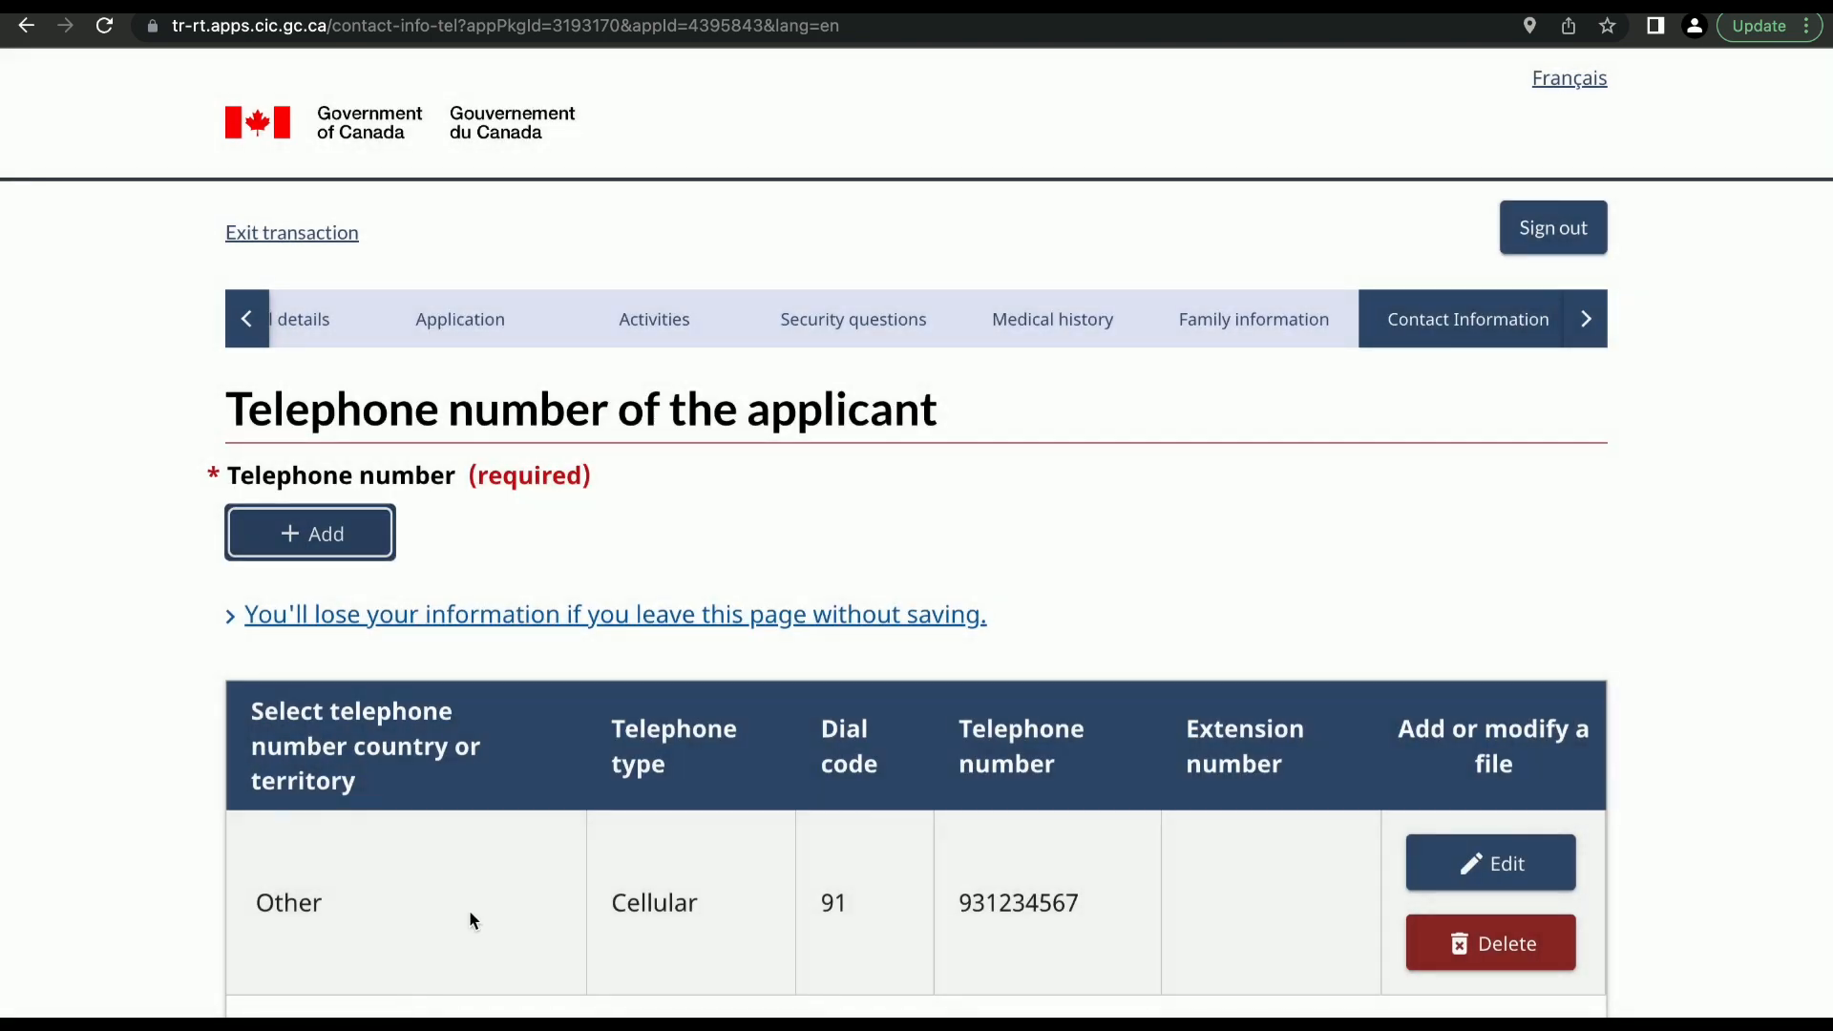
pyautogui.scroll(-5, 938, 827)
pyautogui.click(1470, 626)
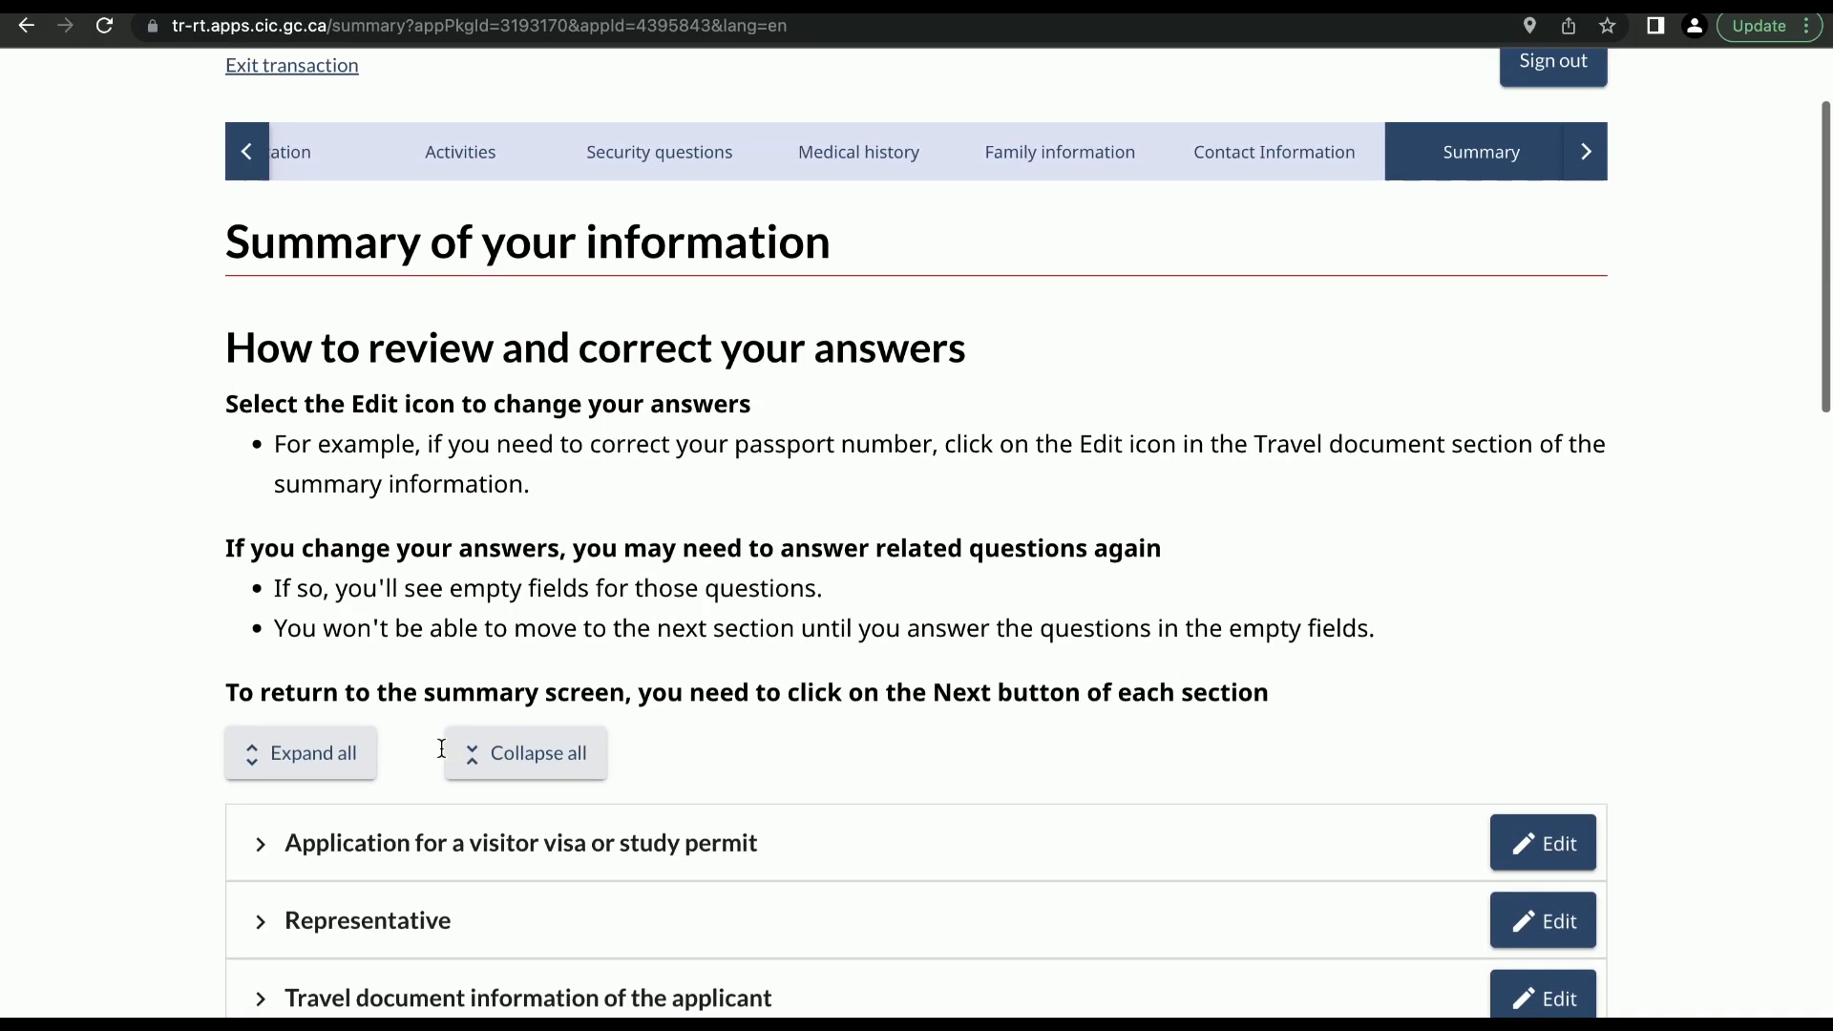
# Expand the visitor visa, Representative and Travel document summary sections
pyautogui.scroll(-1, 441, 749)
pyautogui.scroll(3, 440, 748)
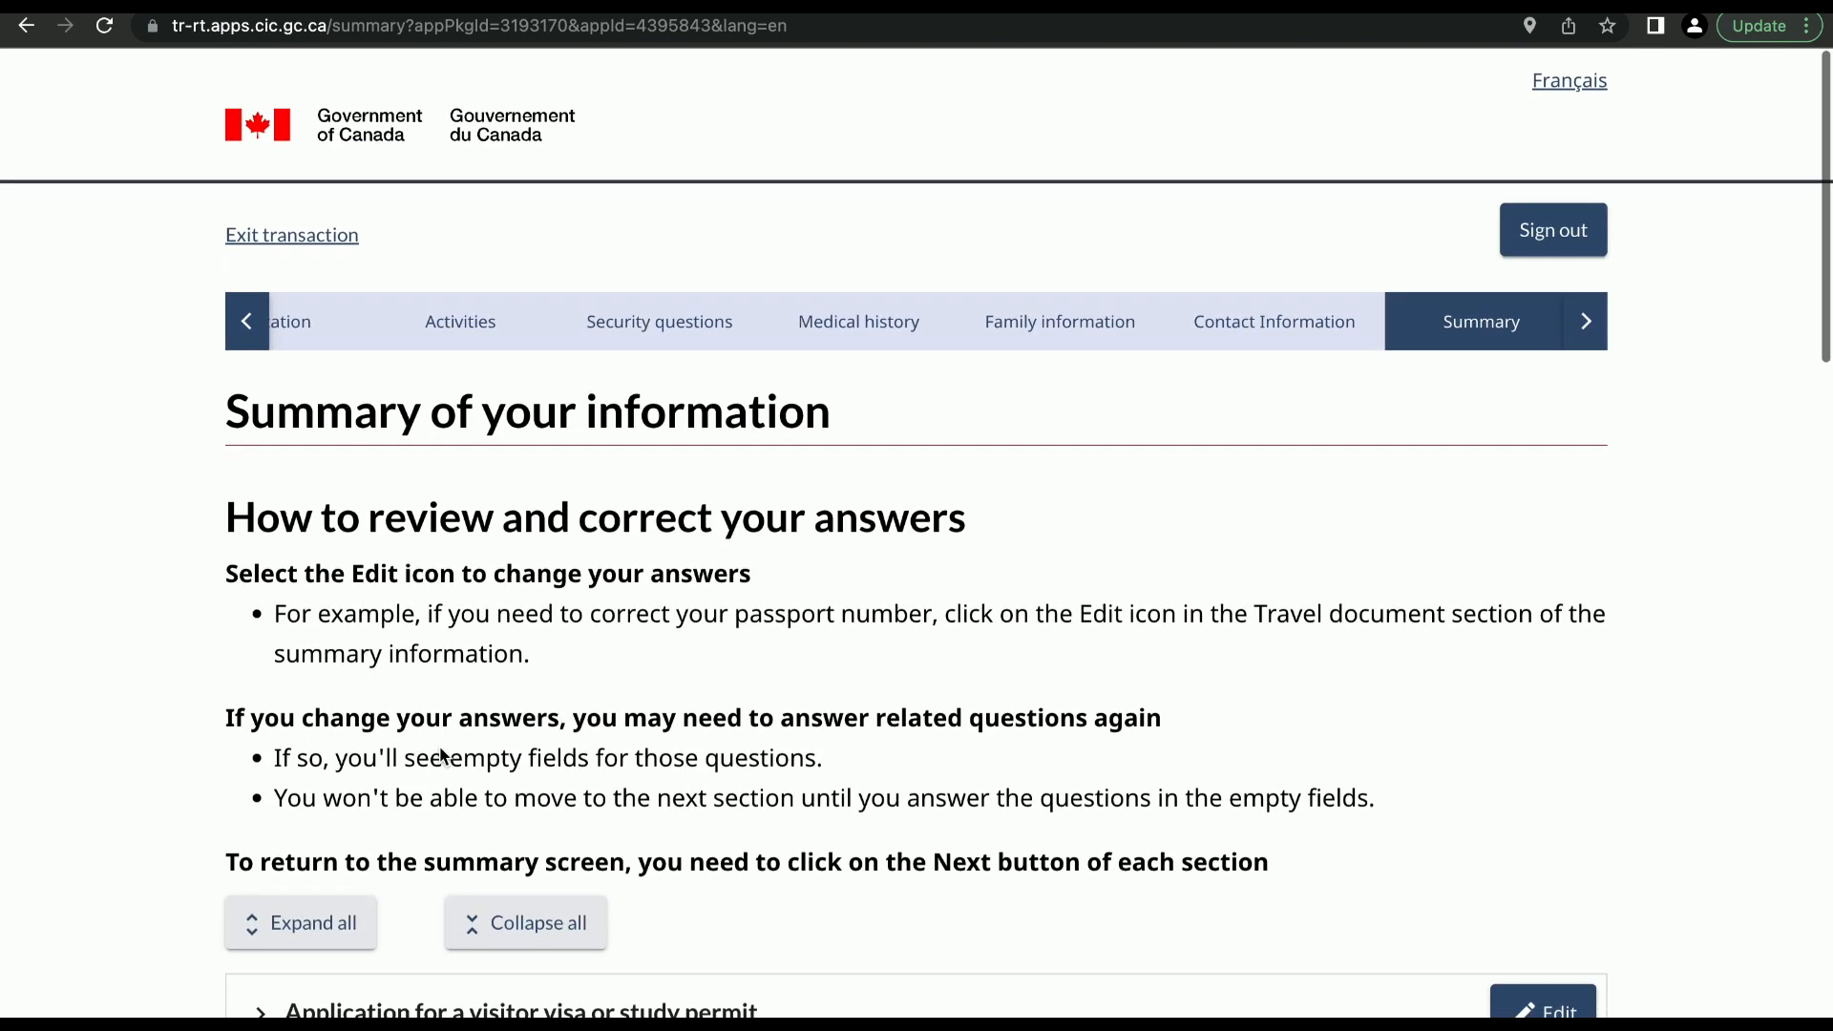
pyautogui.scroll(-5, 441, 748)
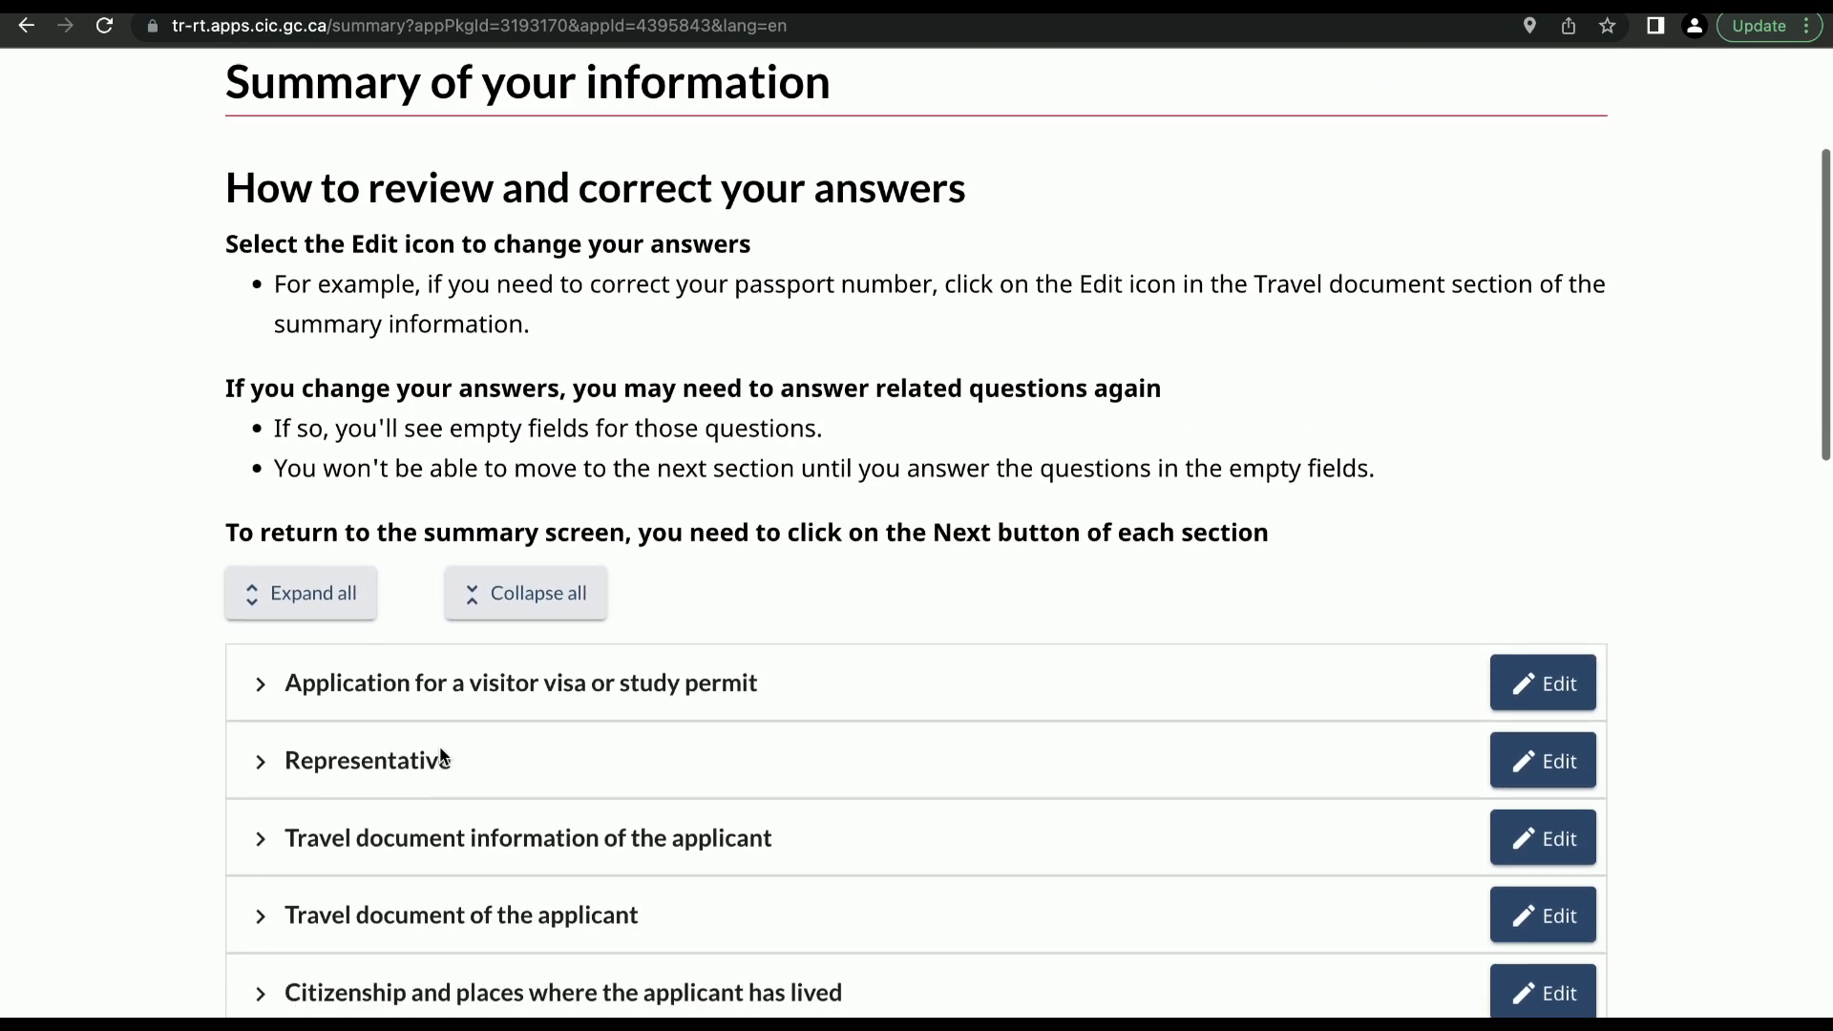
pyautogui.scroll(-10, 440, 749)
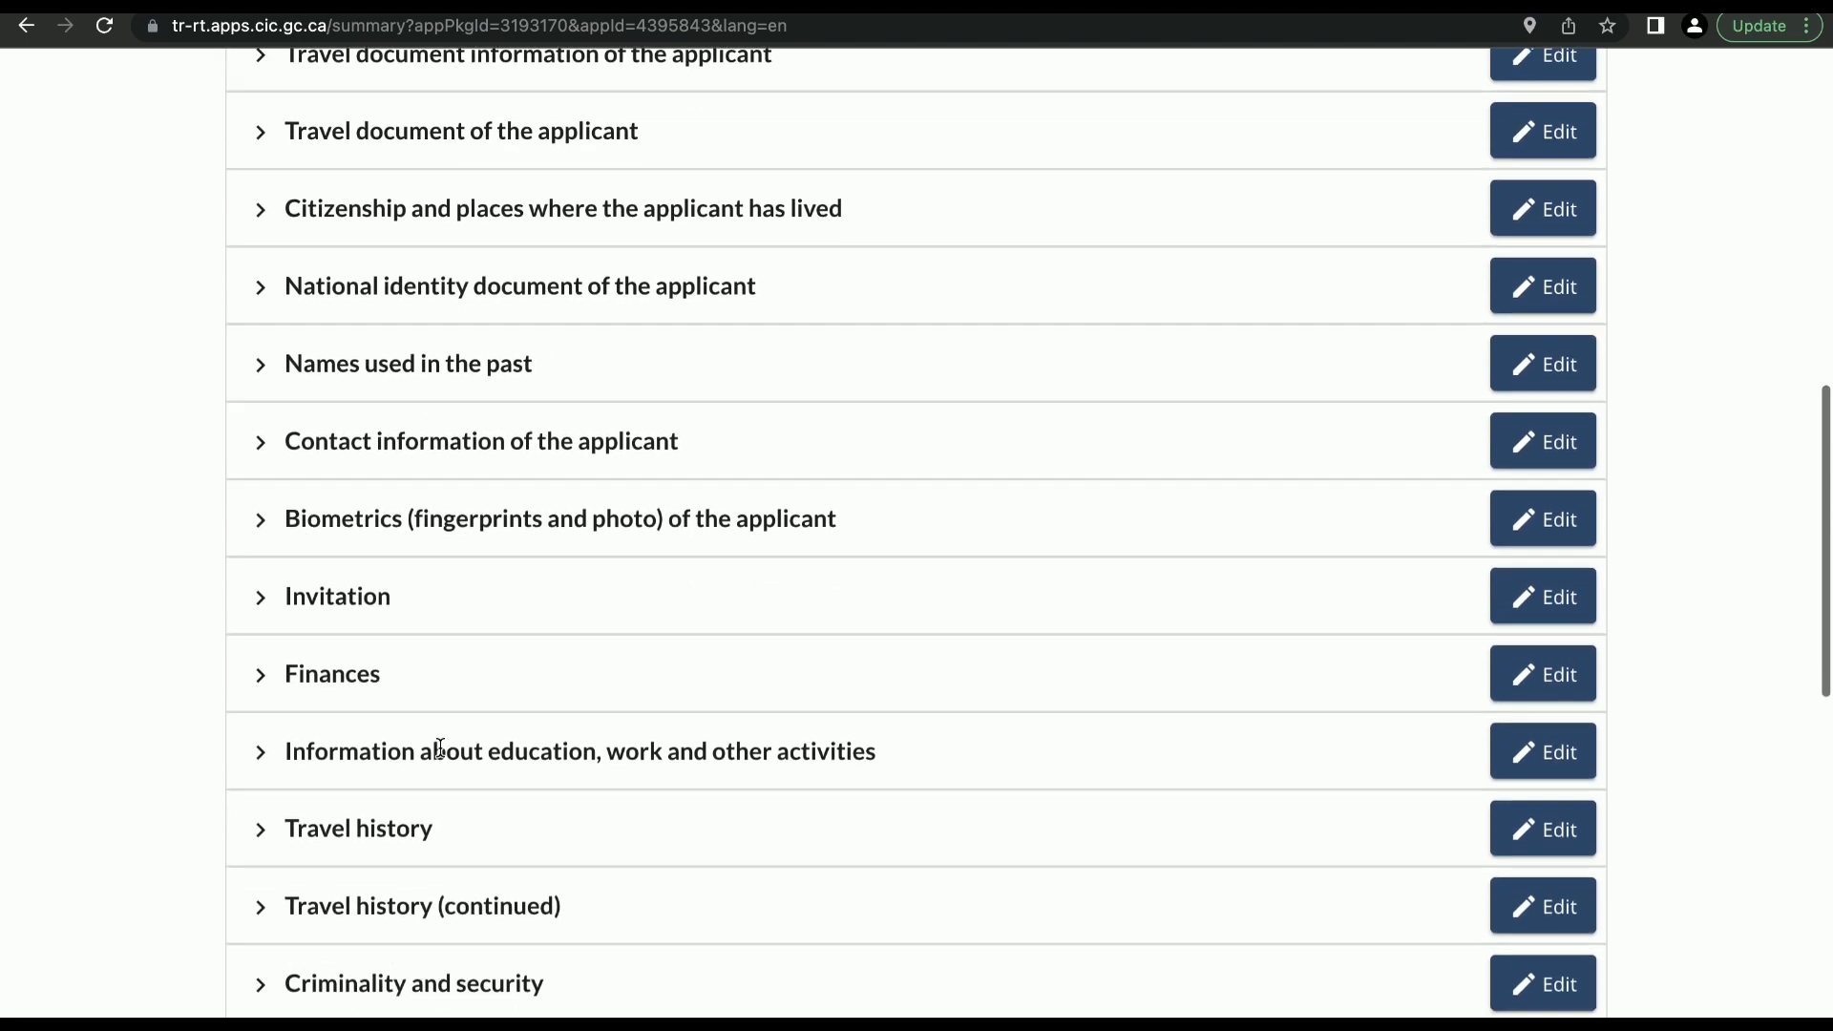
pyautogui.scroll(-4, 439, 747)
pyautogui.scroll(19, 439, 747)
pyautogui.scroll(-3, 363, 955)
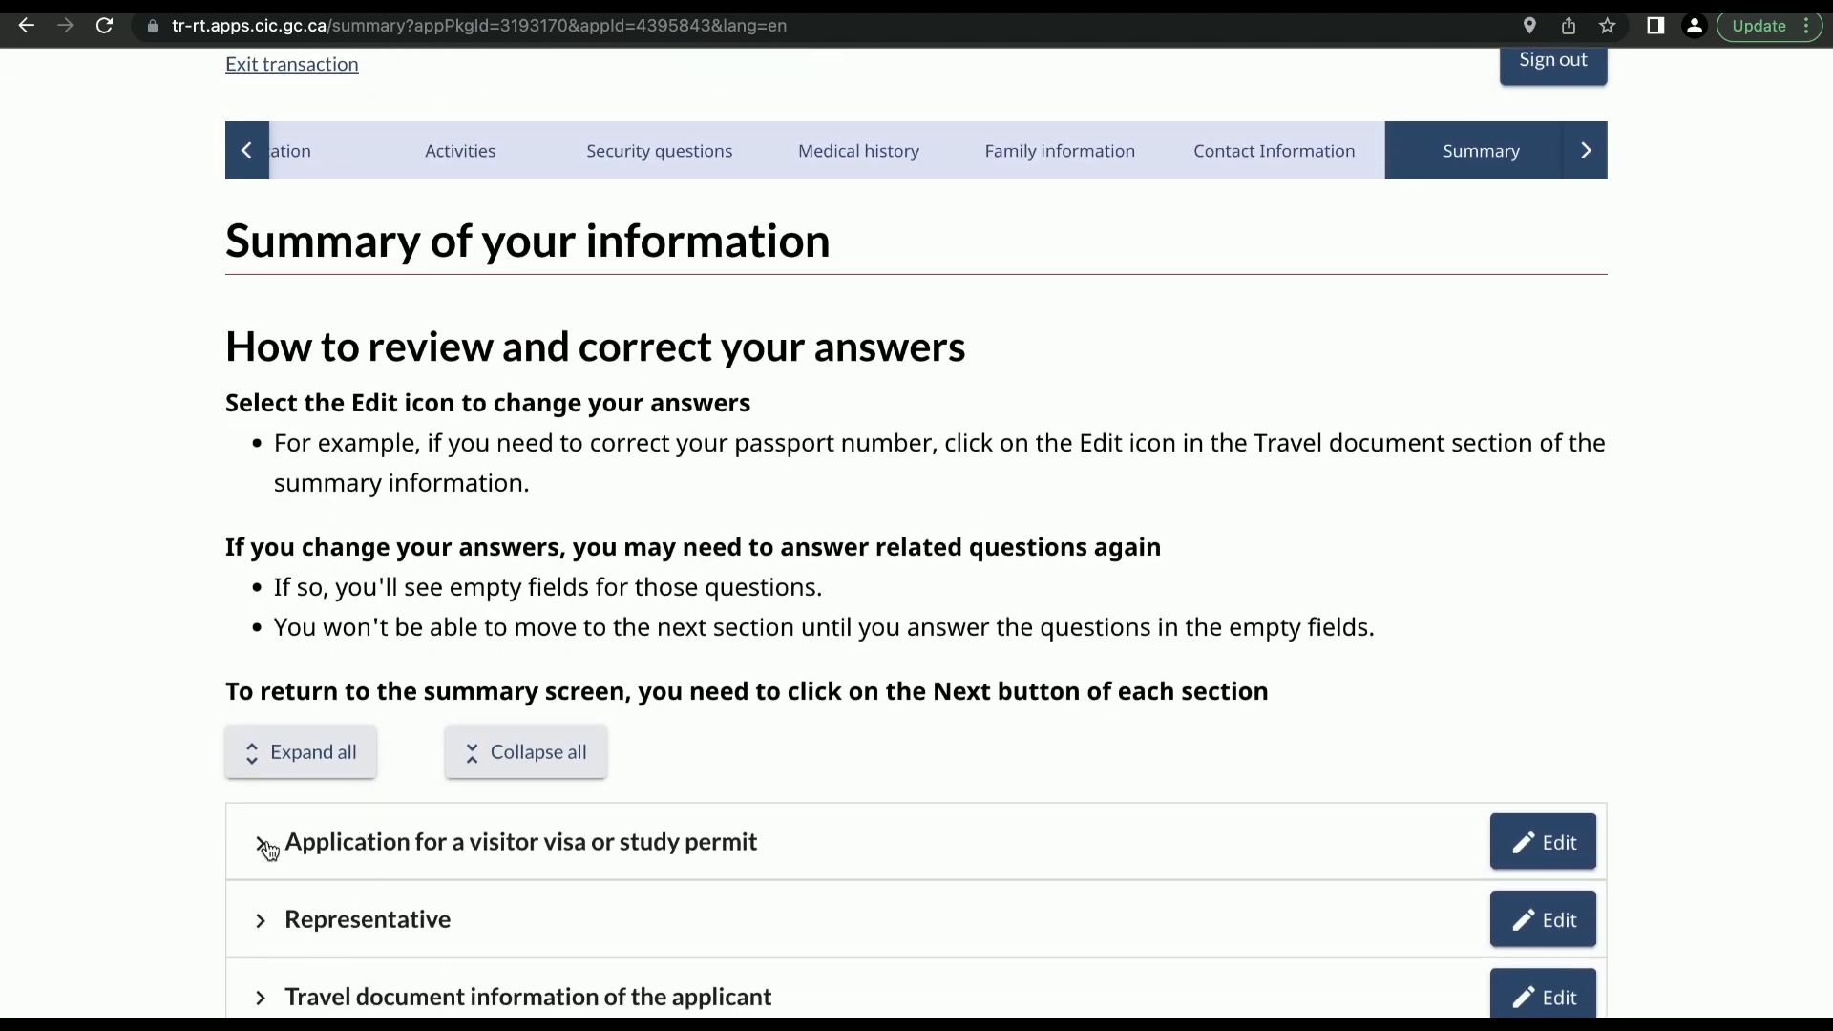
pyautogui.click(266, 844)
pyautogui.scroll(-6, 266, 848)
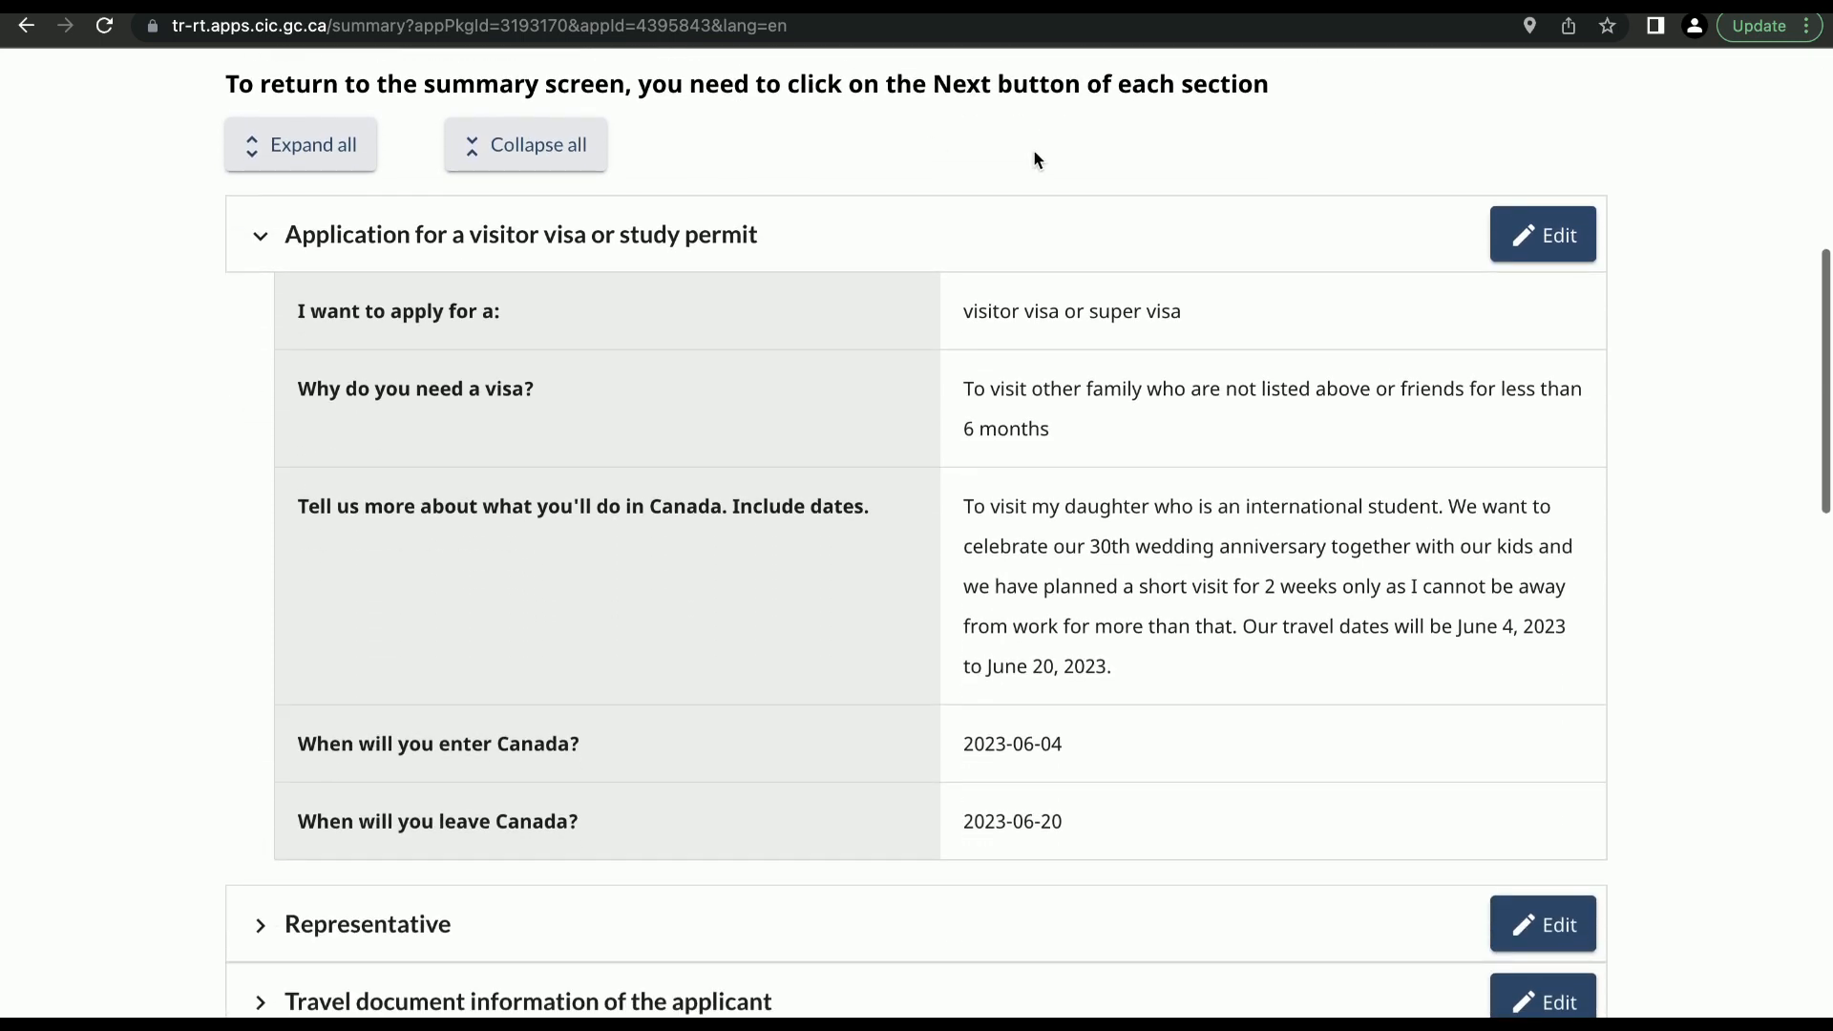
pyautogui.click(259, 925)
pyautogui.scroll(-6, 272, 931)
pyautogui.scroll(-2, 271, 933)
pyautogui.click(260, 391)
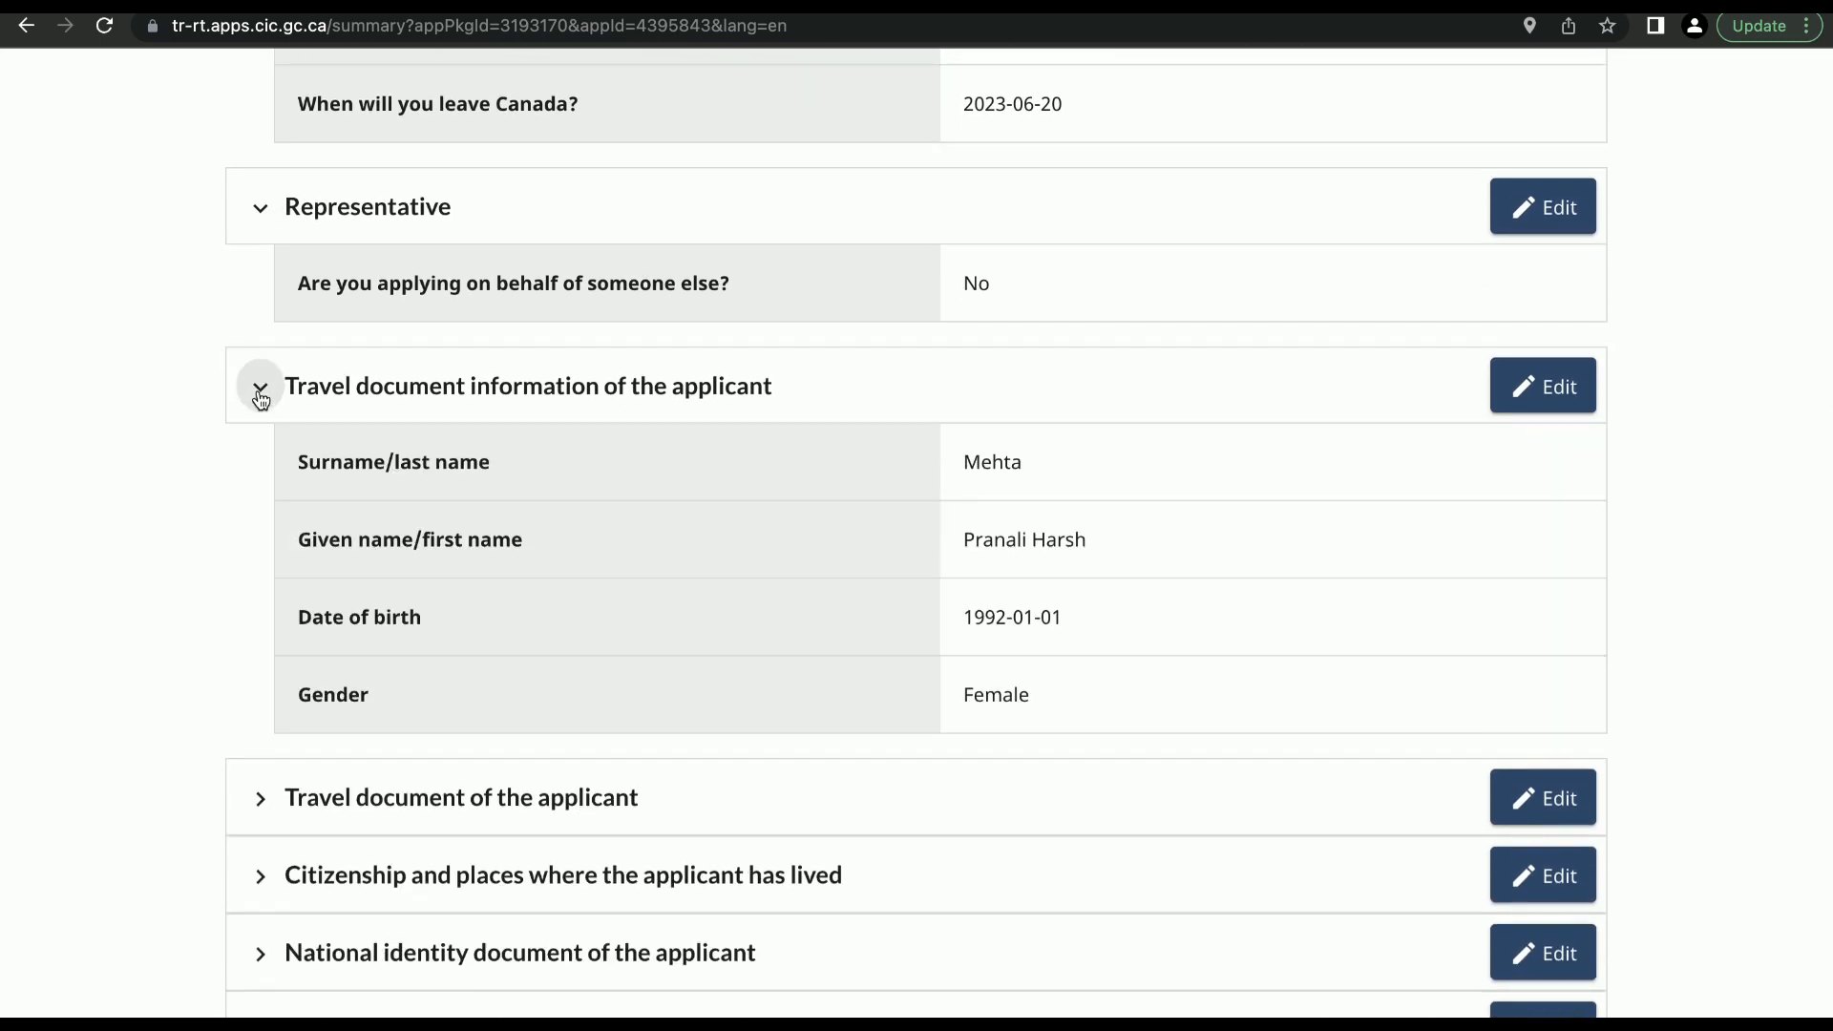
# Scroll through the expanded summary and accept it to proceed to Documents
pyautogui.scroll(-3, 260, 399)
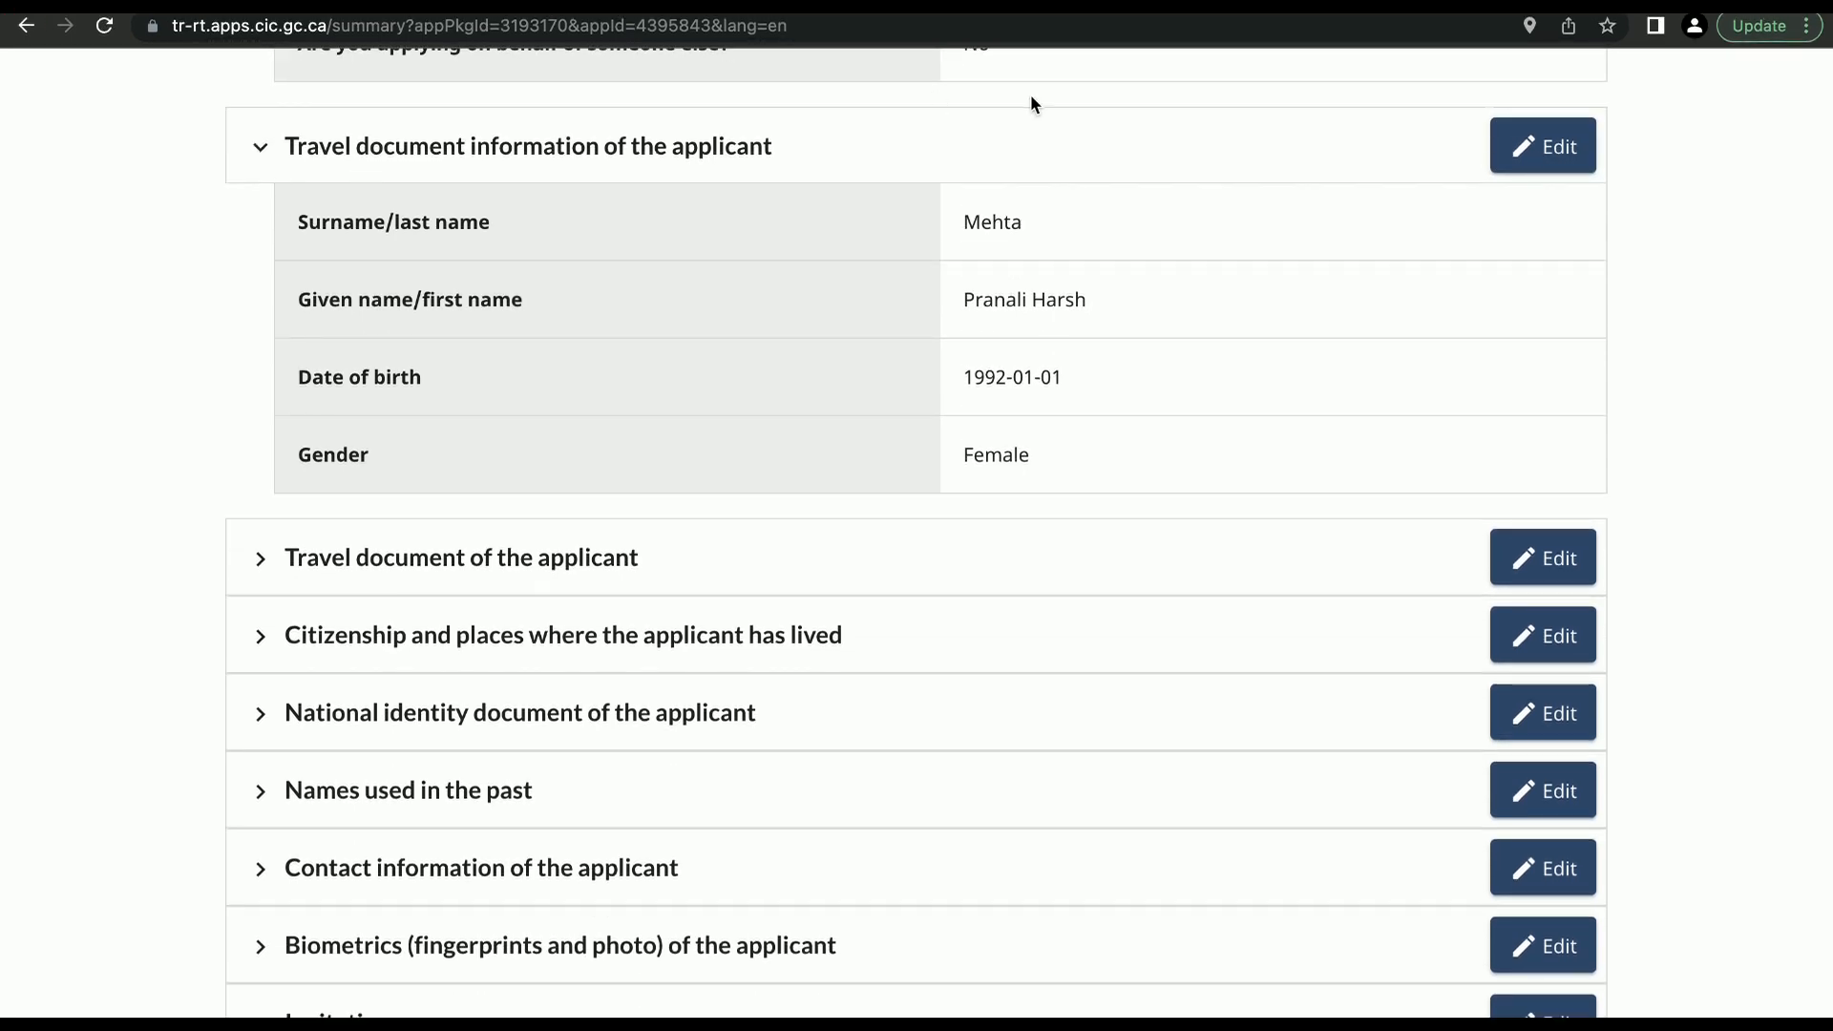
pyautogui.scroll(-15, 731, 580)
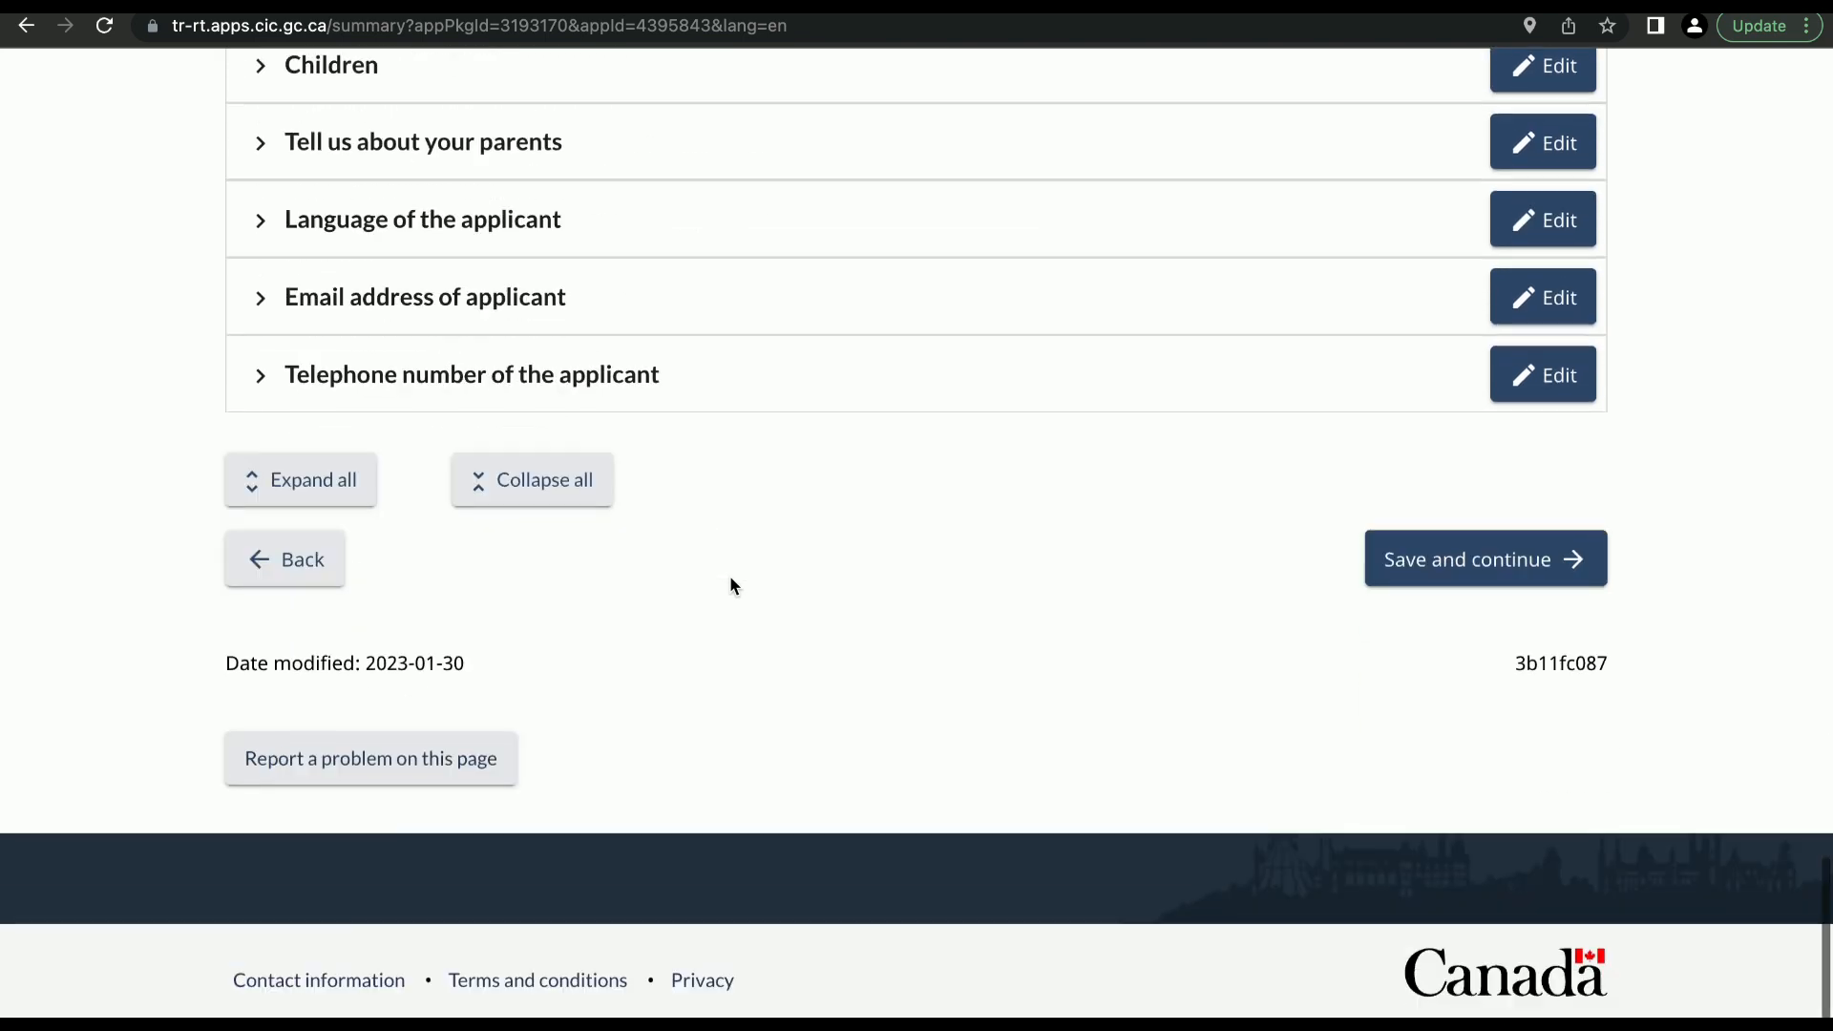
pyautogui.scroll(3, 731, 578)
pyautogui.scroll(18, 731, 578)
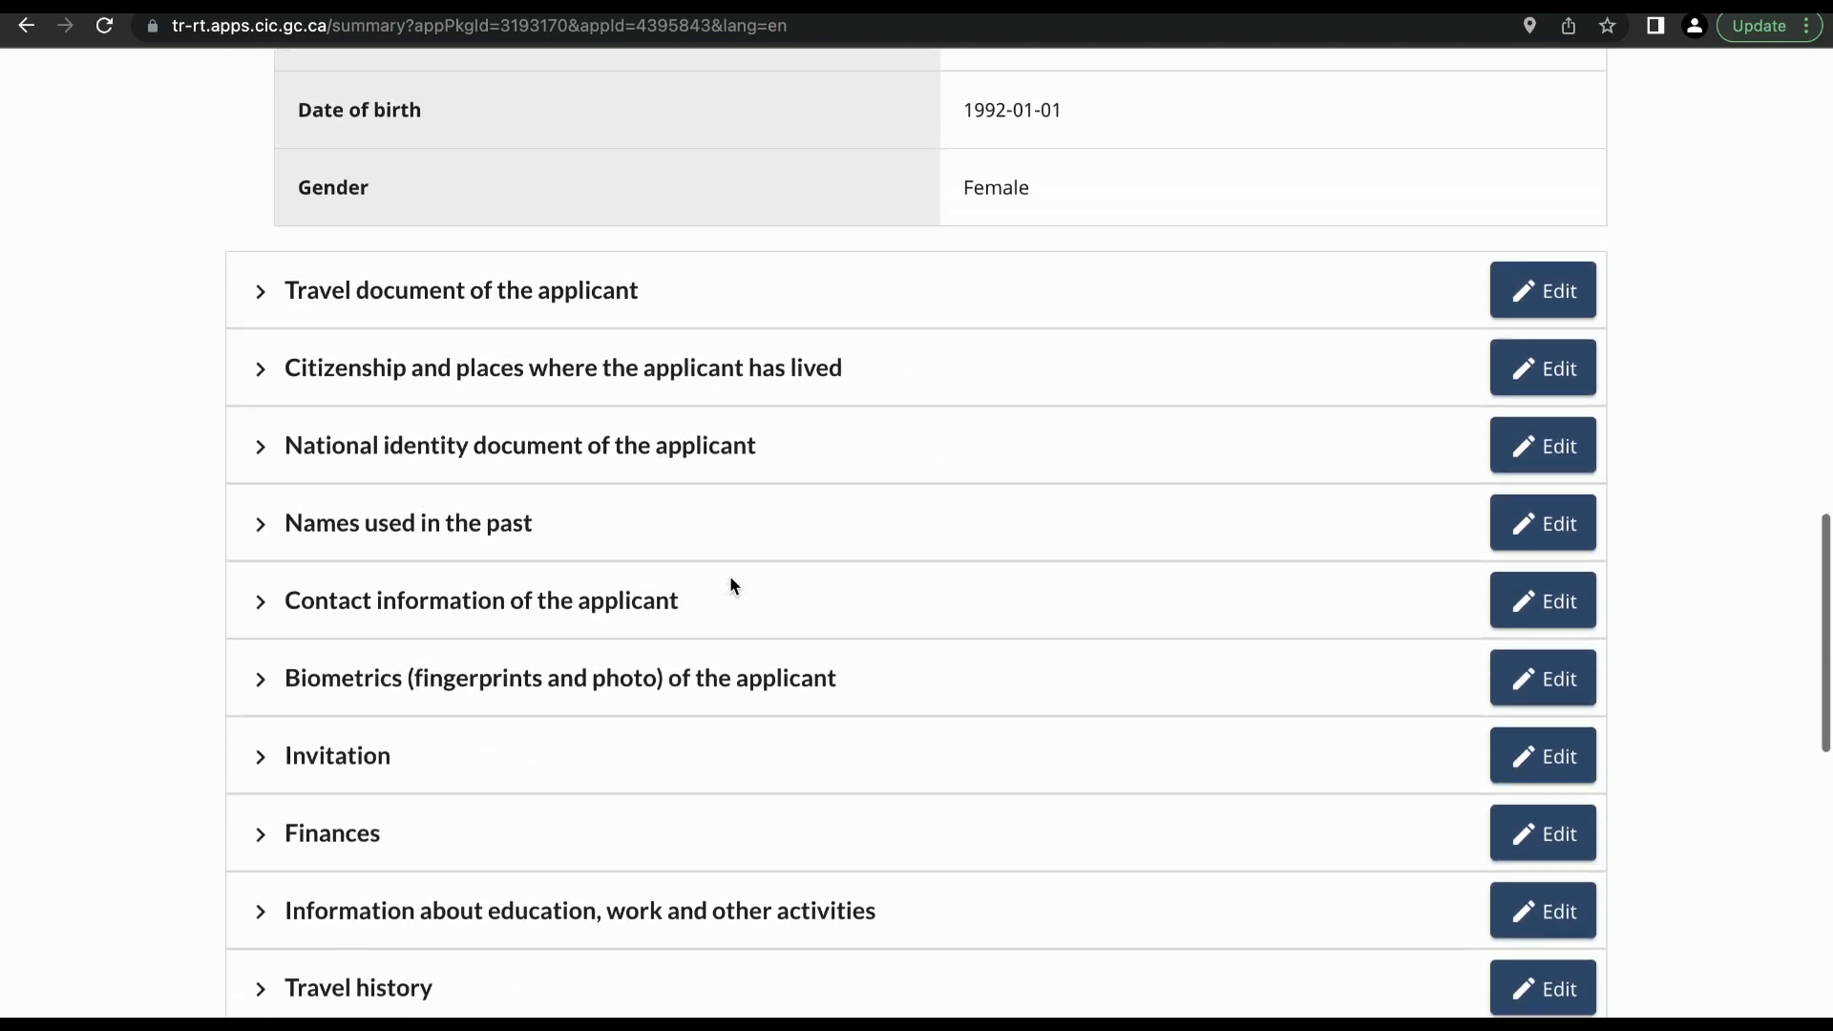
pyautogui.scroll(-20, 730, 577)
pyautogui.scroll(2, 730, 586)
pyautogui.click(1461, 622)
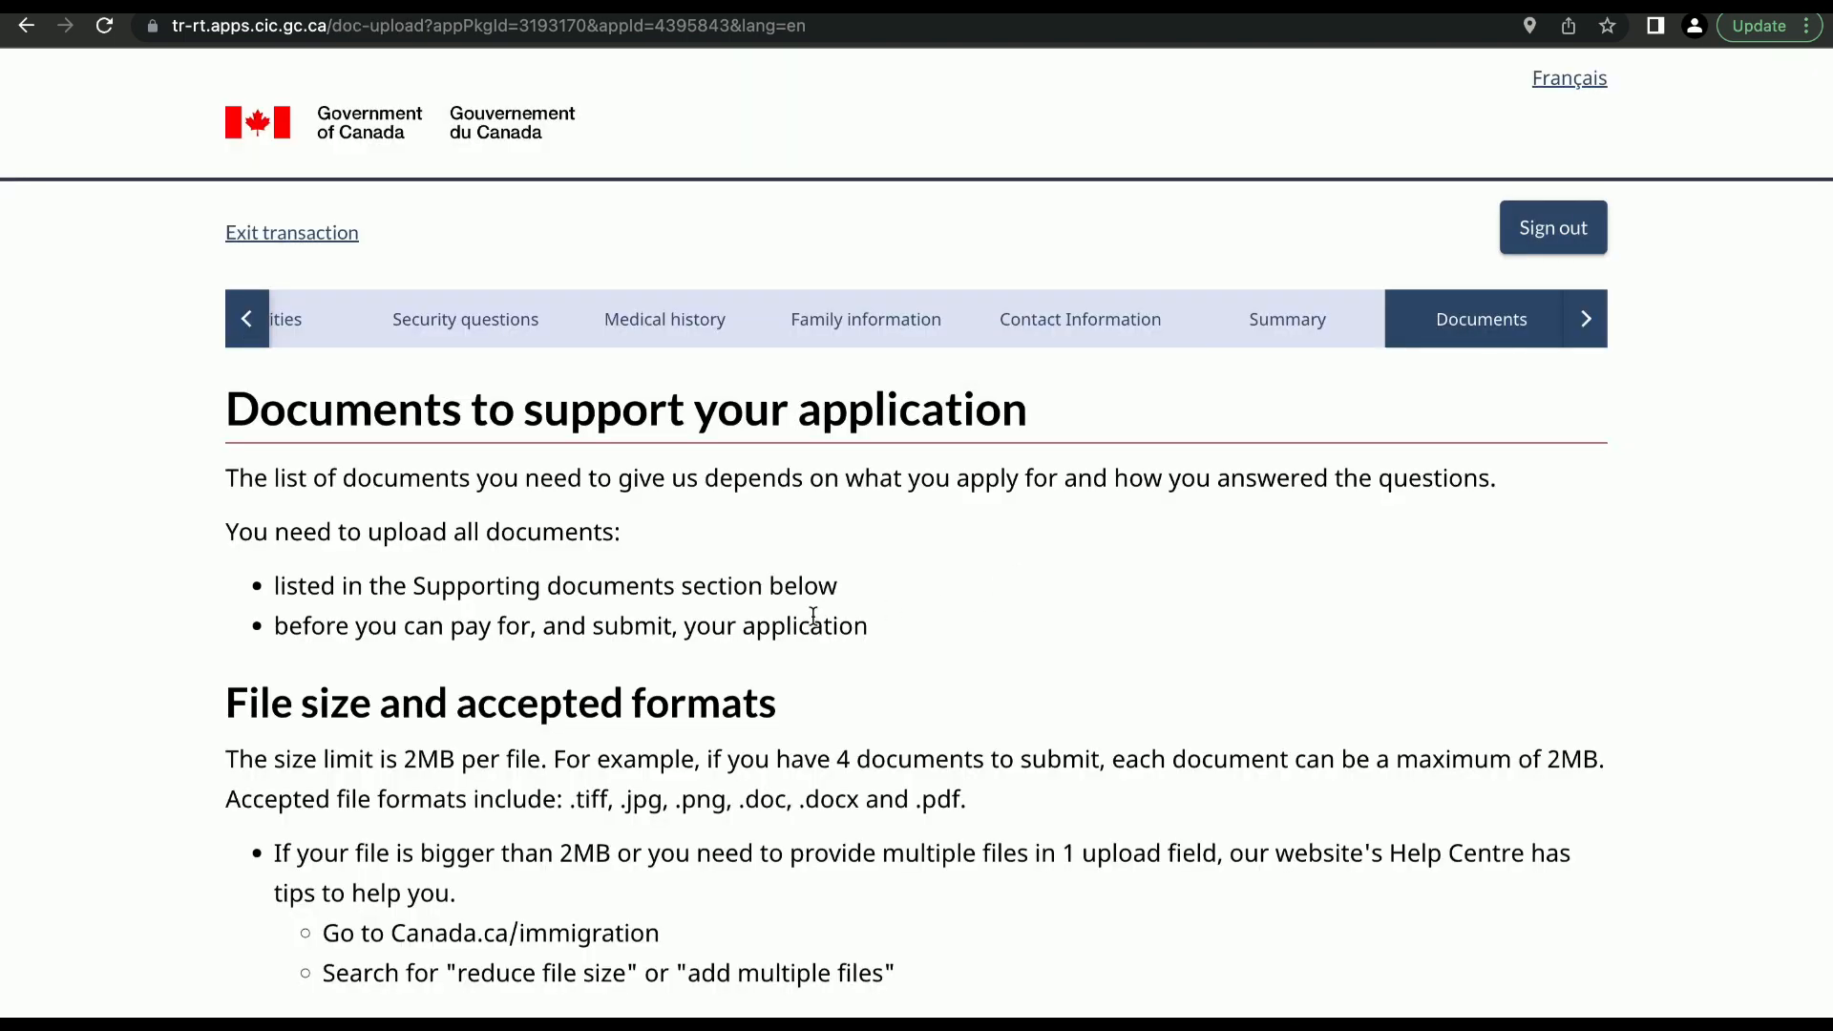
pyautogui.scroll(-8, 813, 616)
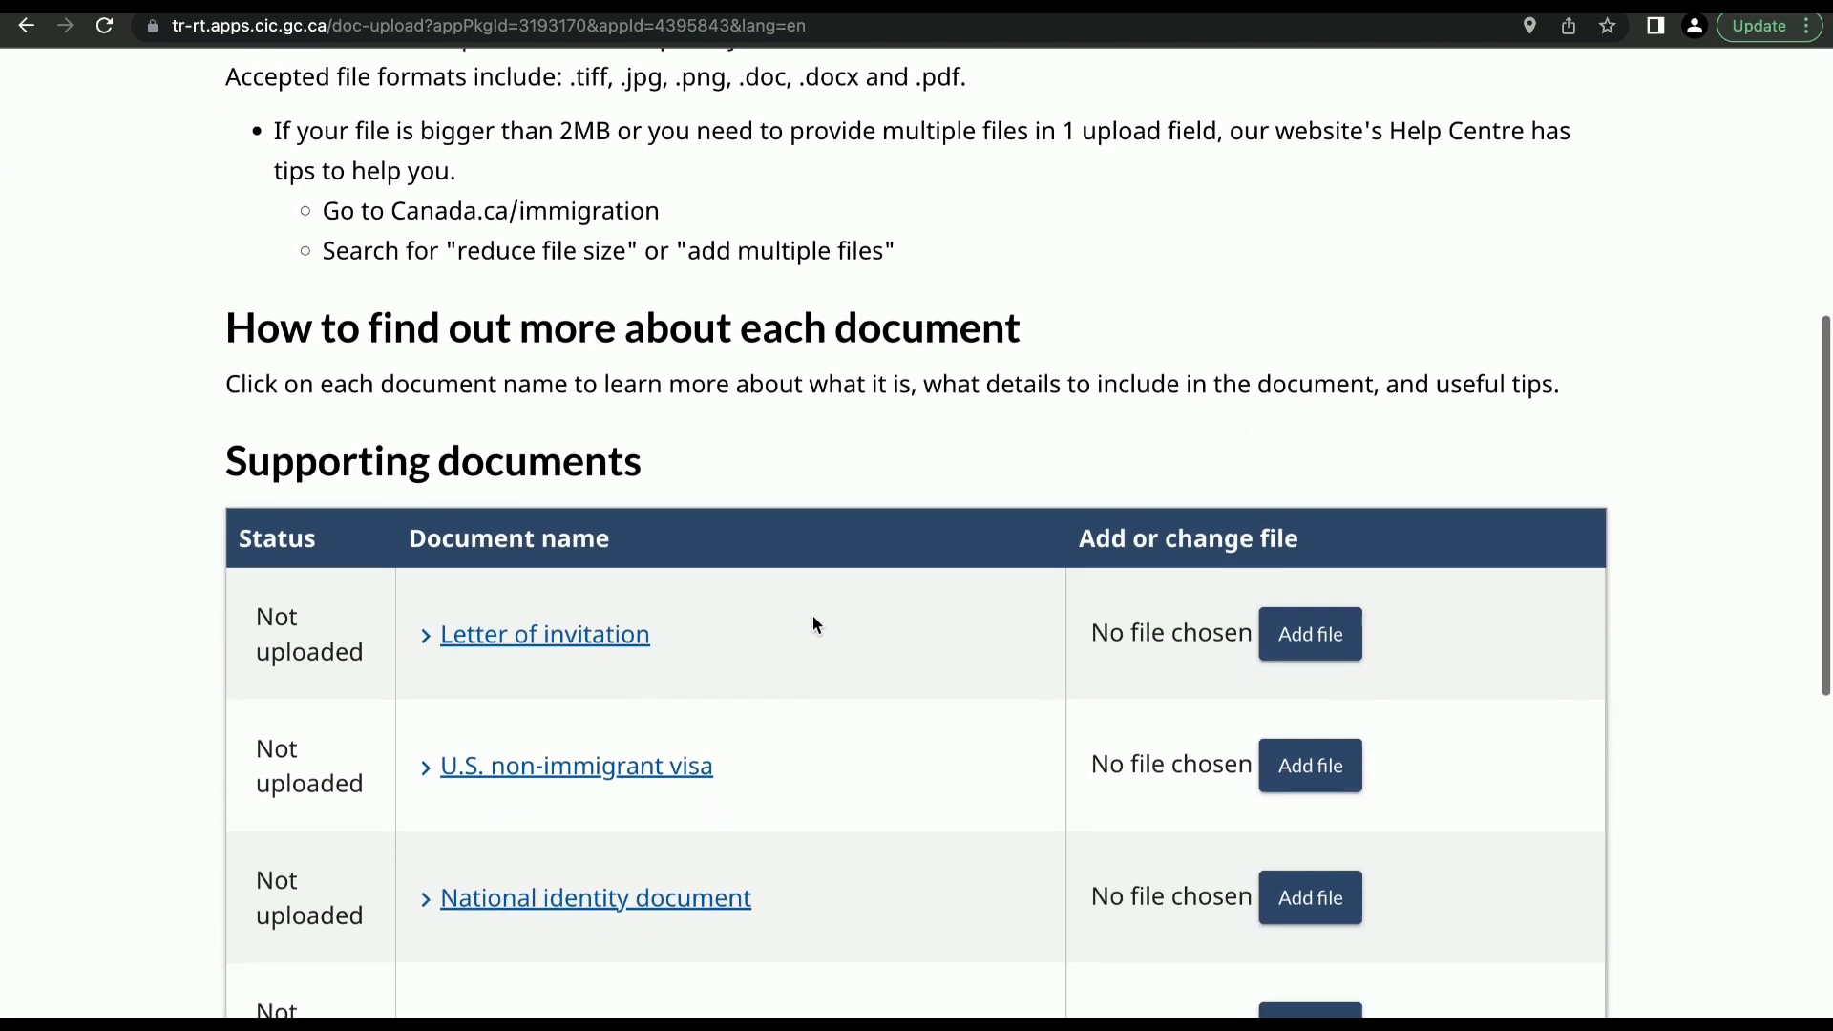
pyautogui.scroll(-6, 813, 625)
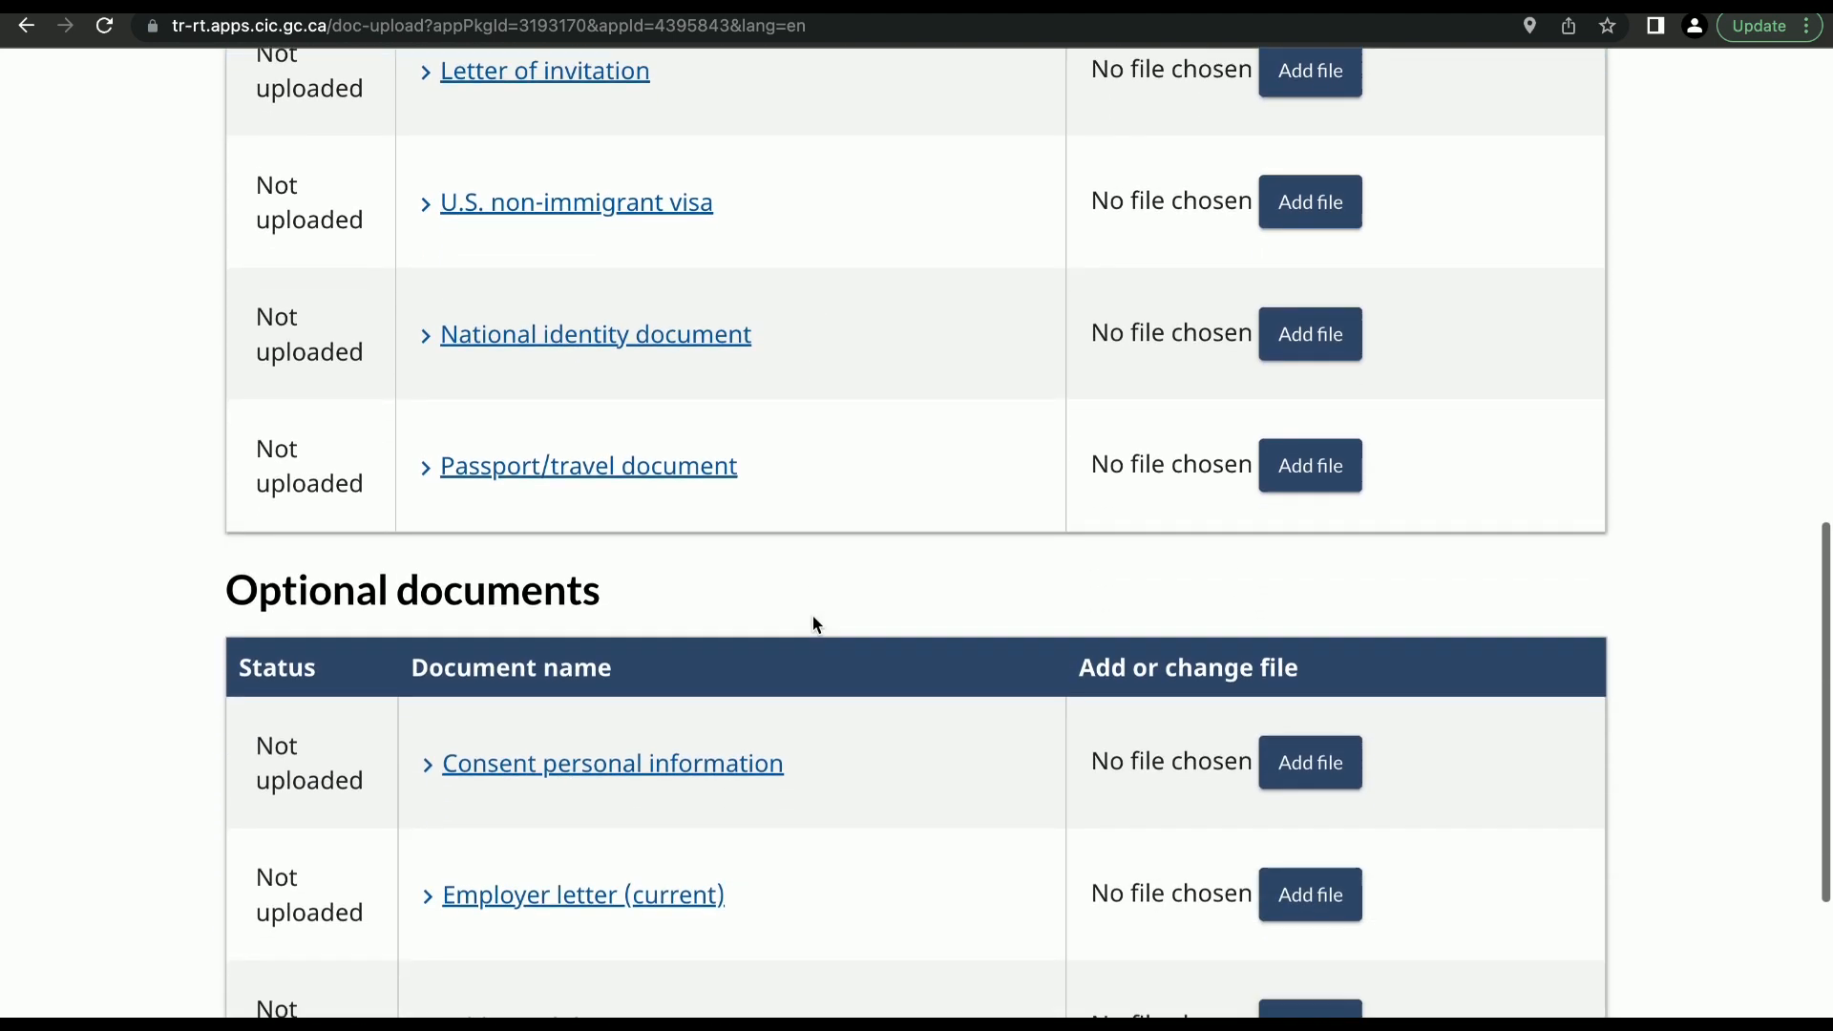
pyautogui.scroll(-3, 816, 625)
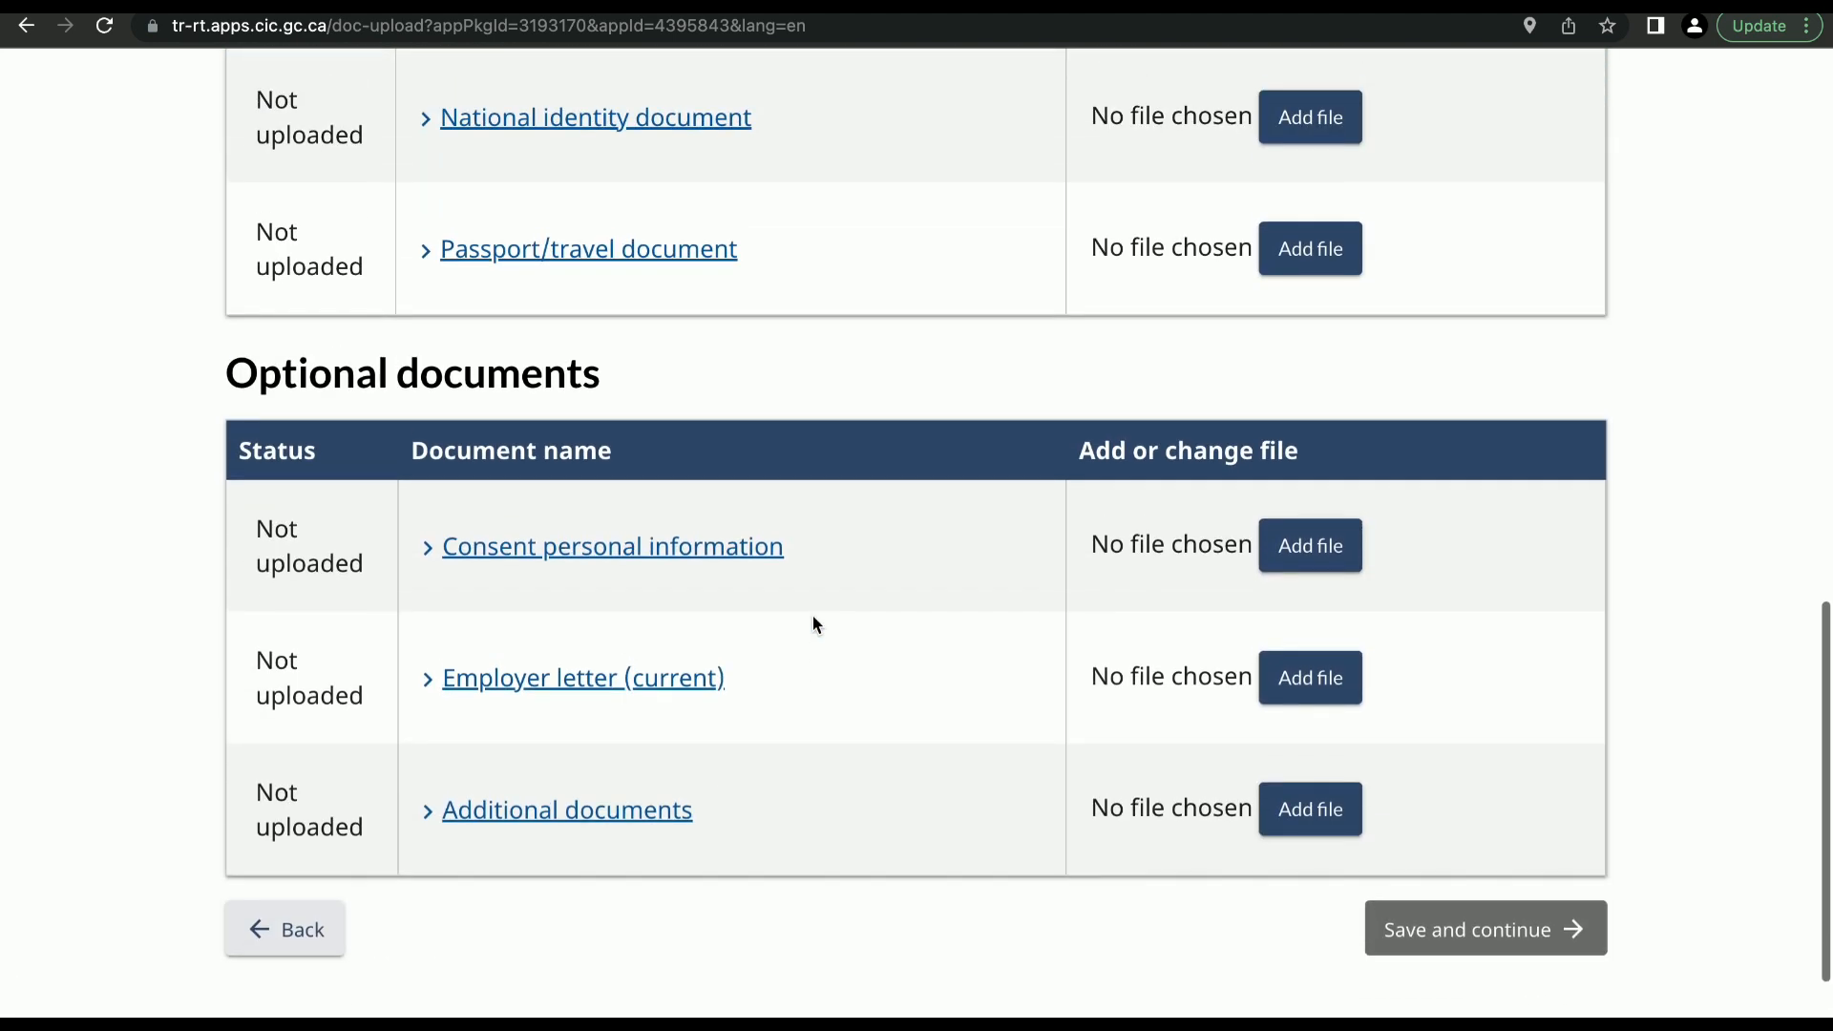
pyautogui.scroll(7, 814, 622)
pyautogui.click(584, 533)
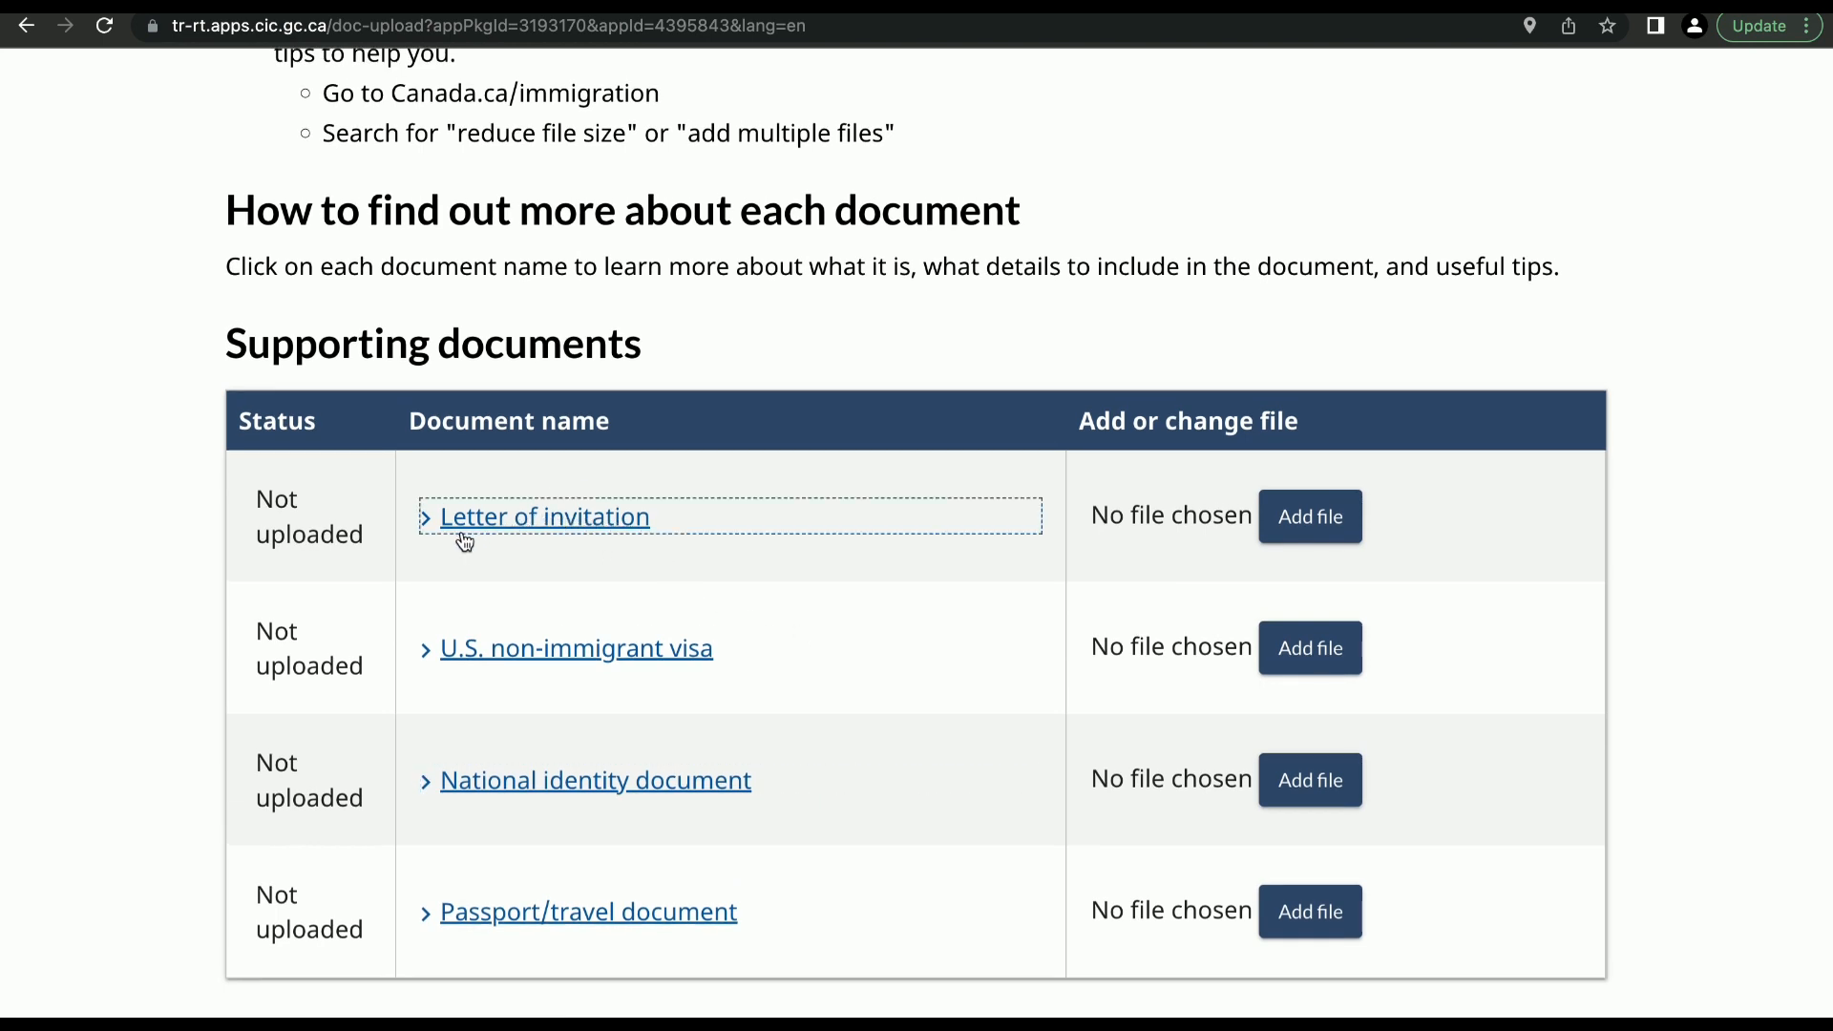
pyautogui.click(487, 663)
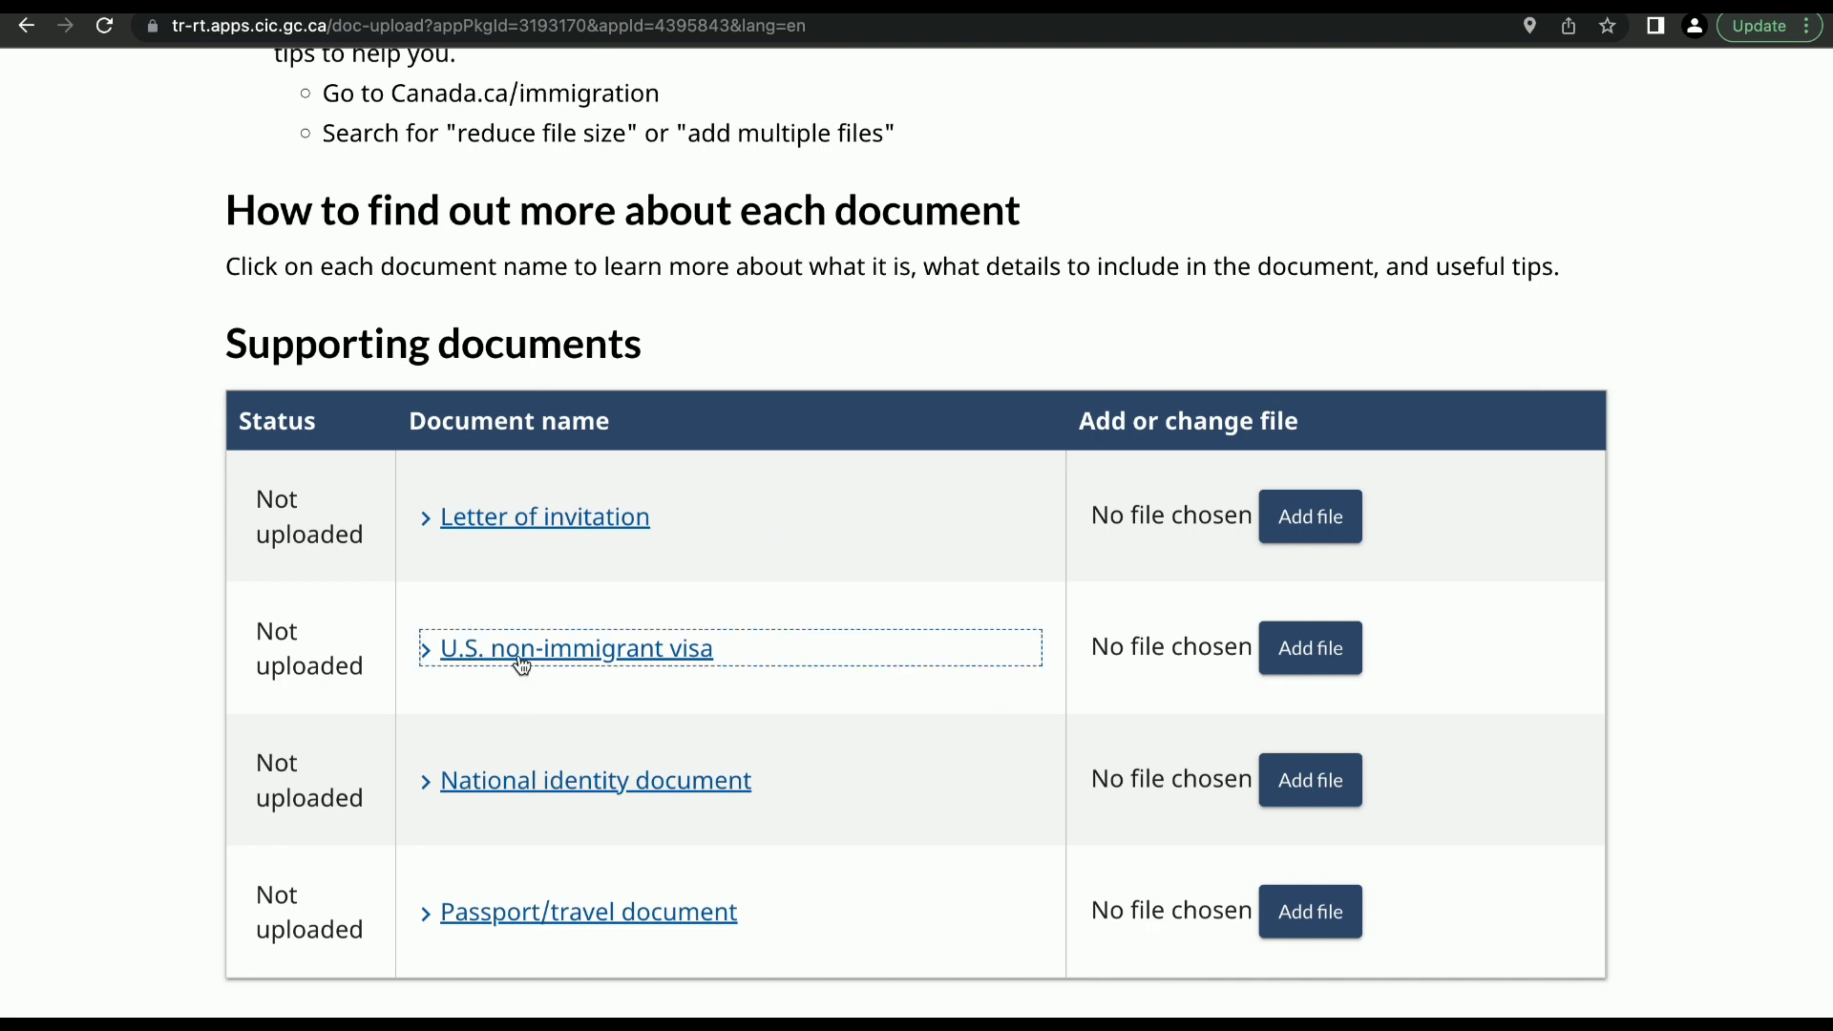
pyautogui.click(554, 783)
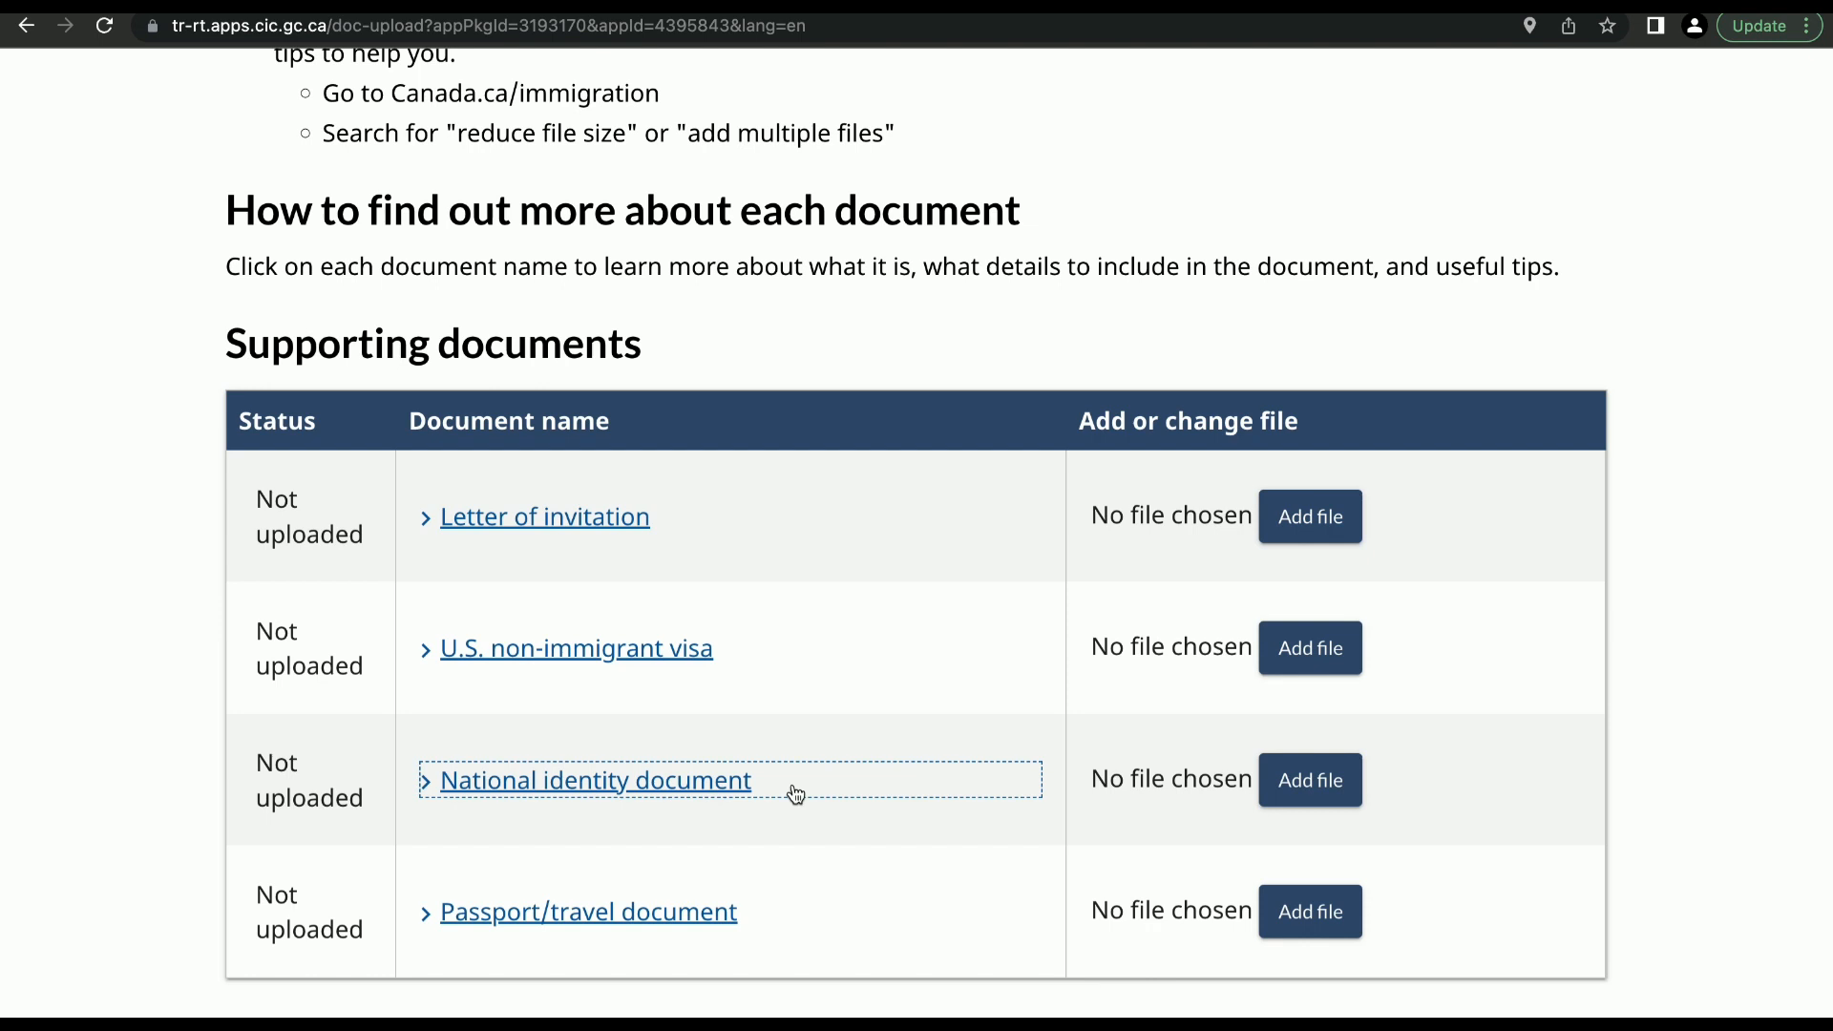
pyautogui.click(547, 921)
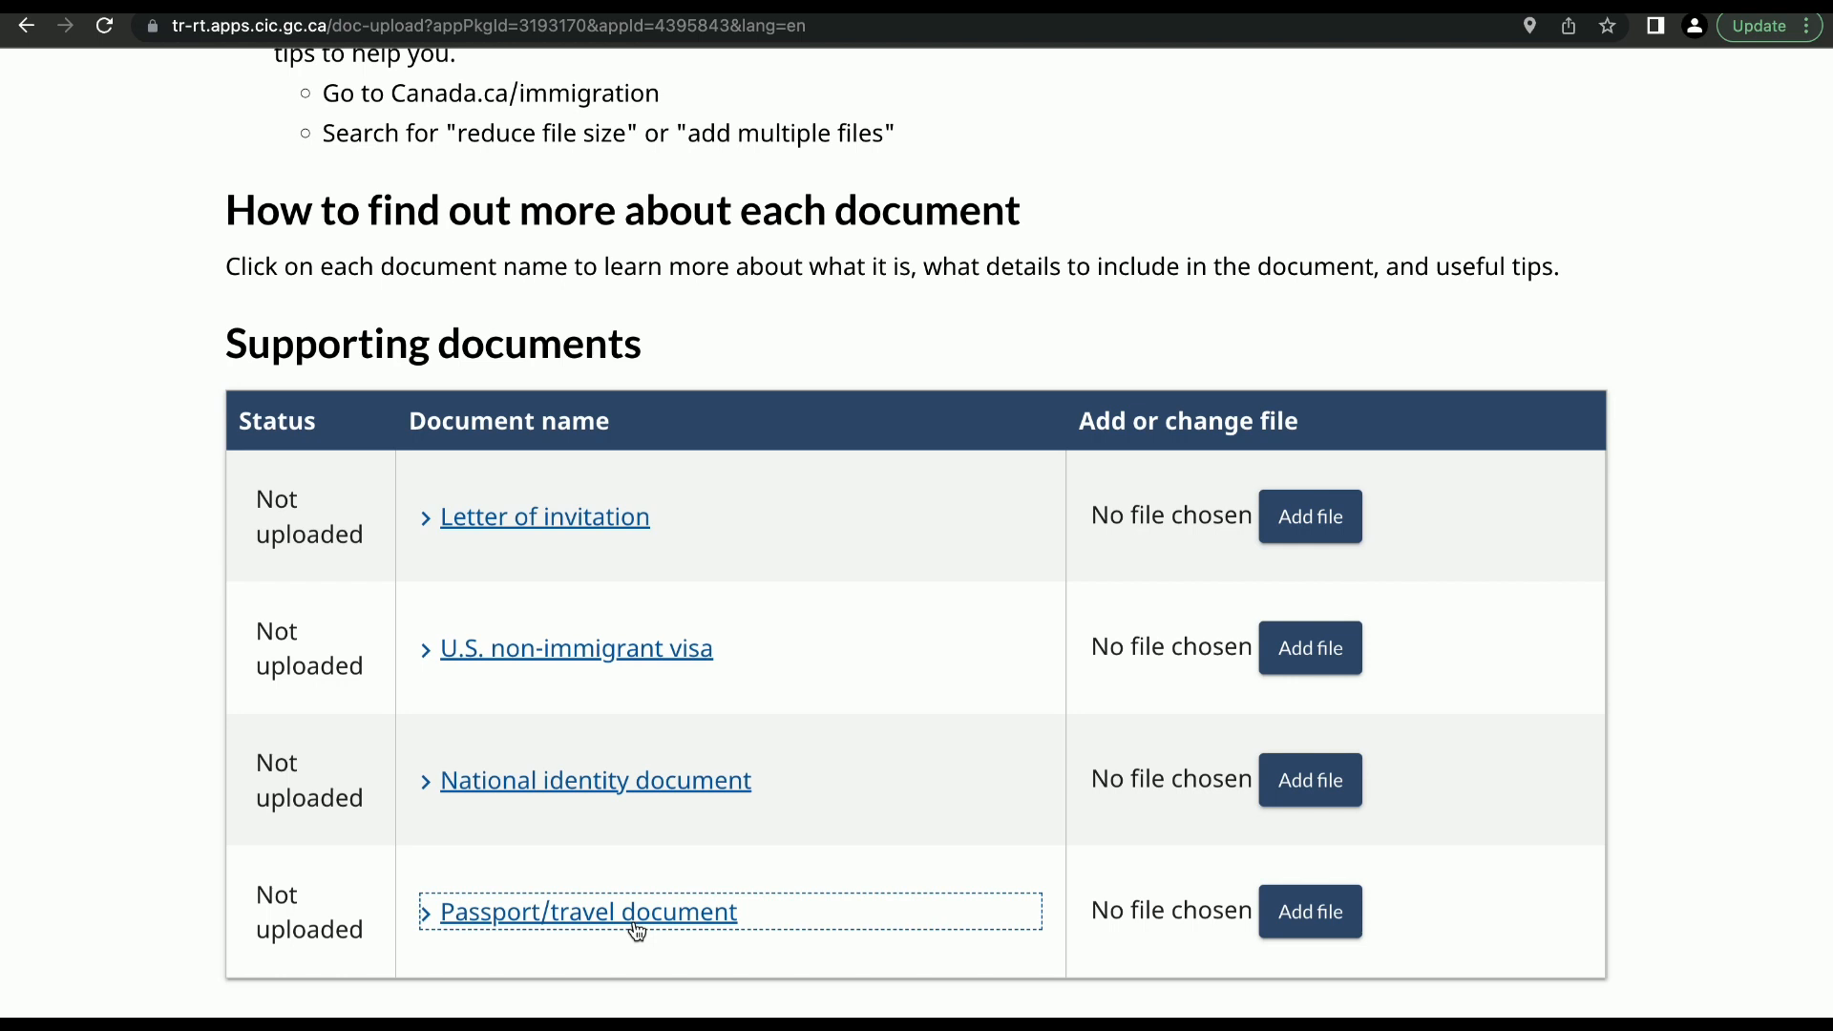
pyautogui.click(667, 937)
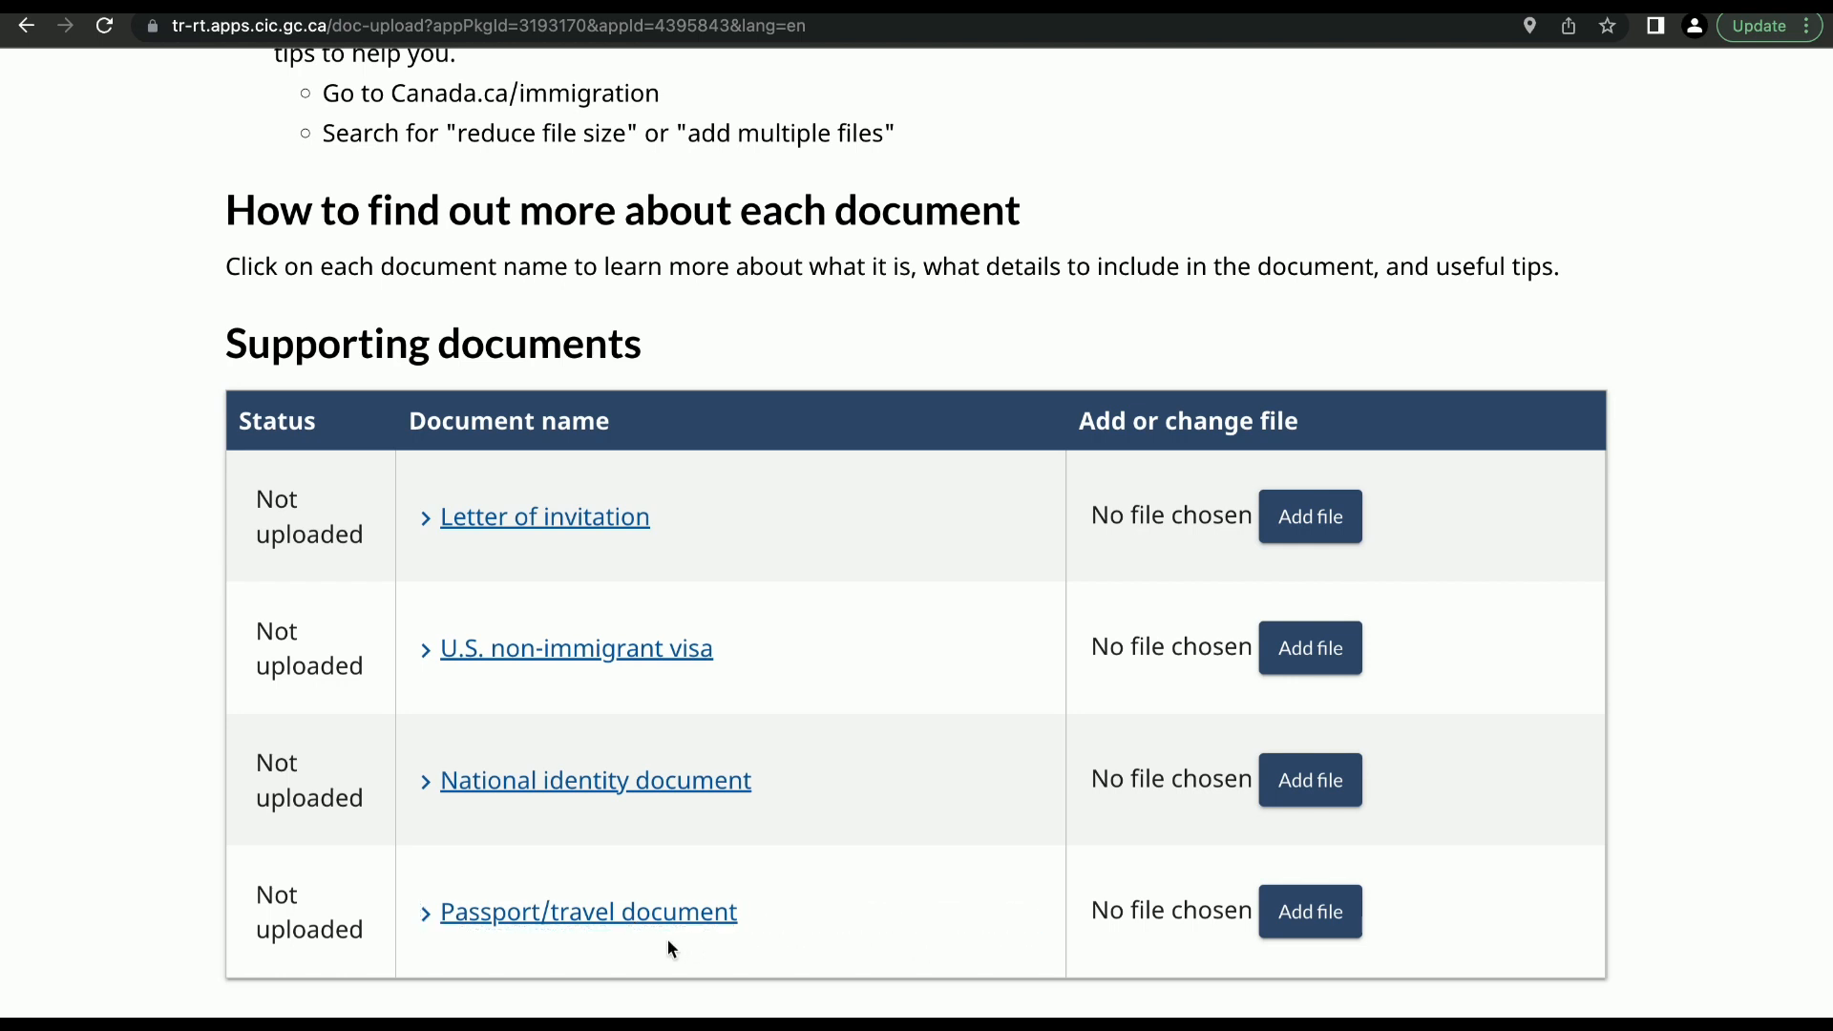
pyautogui.scroll(-2, 668, 938)
pyautogui.scroll(-3, 670, 948)
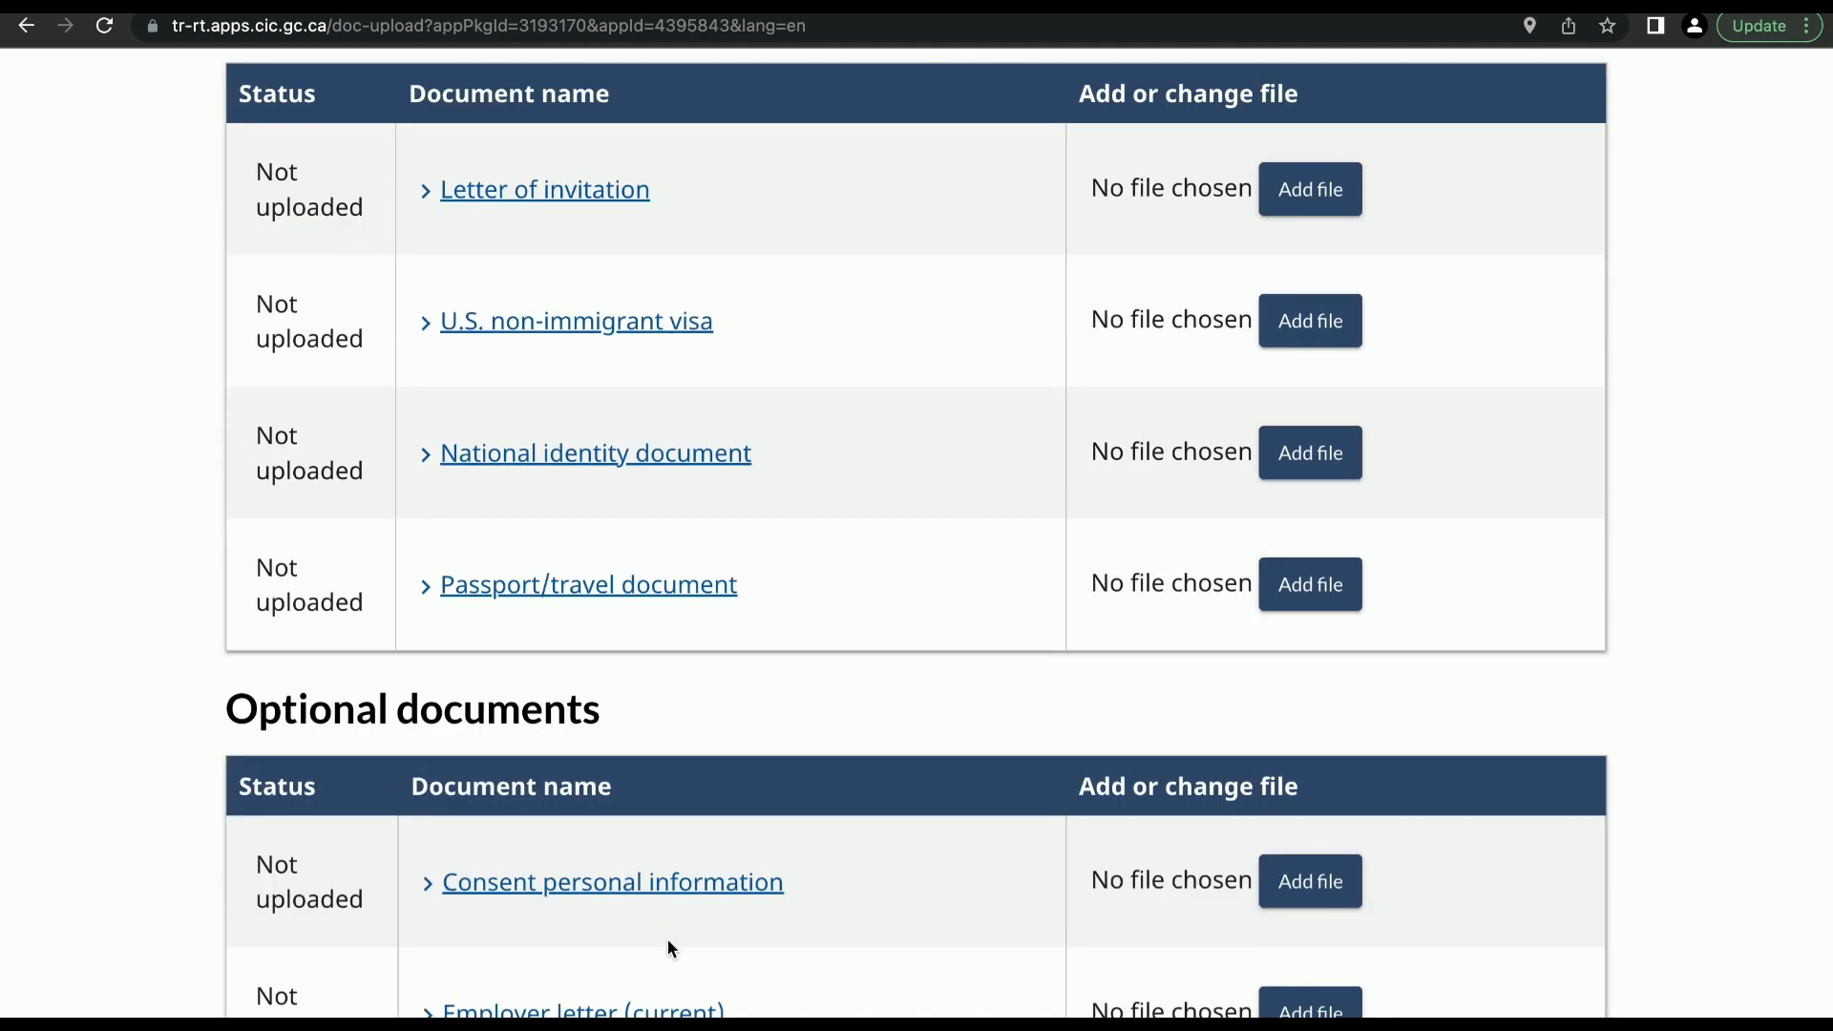
pyautogui.scroll(-1, 670, 947)
pyautogui.scroll(-1, 672, 947)
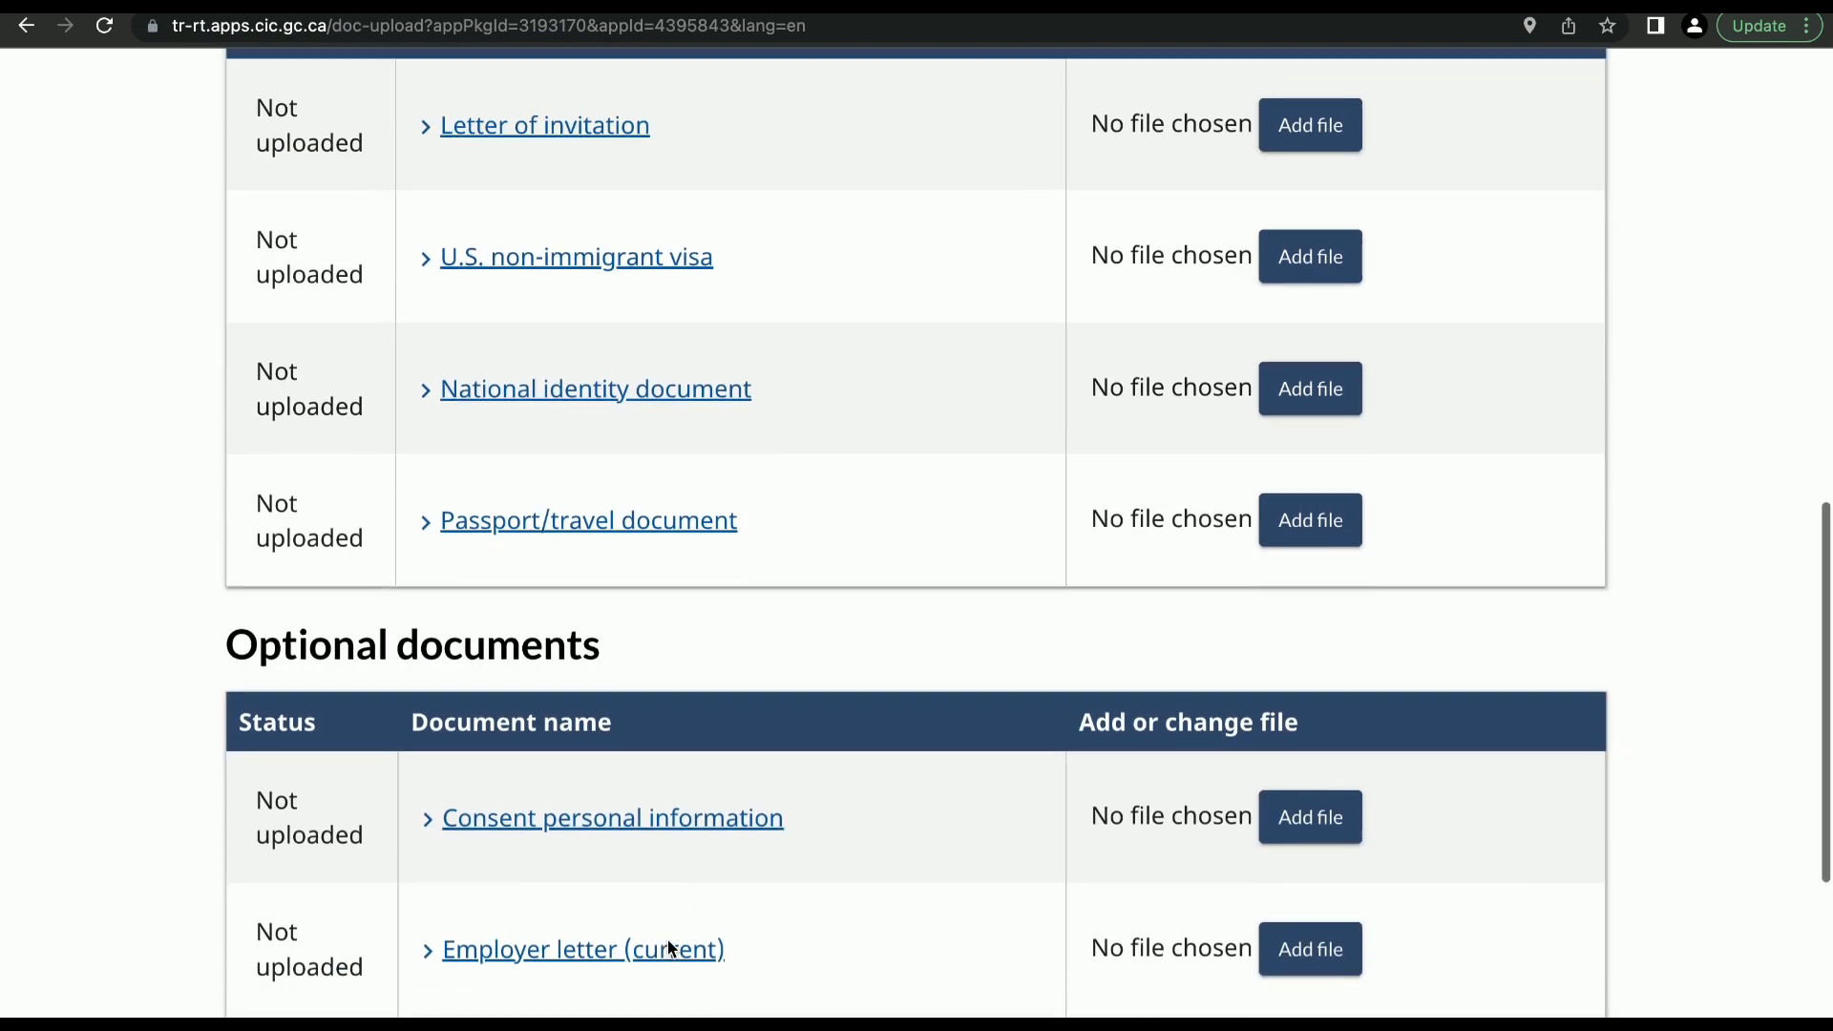
pyautogui.scroll(-3, 672, 947)
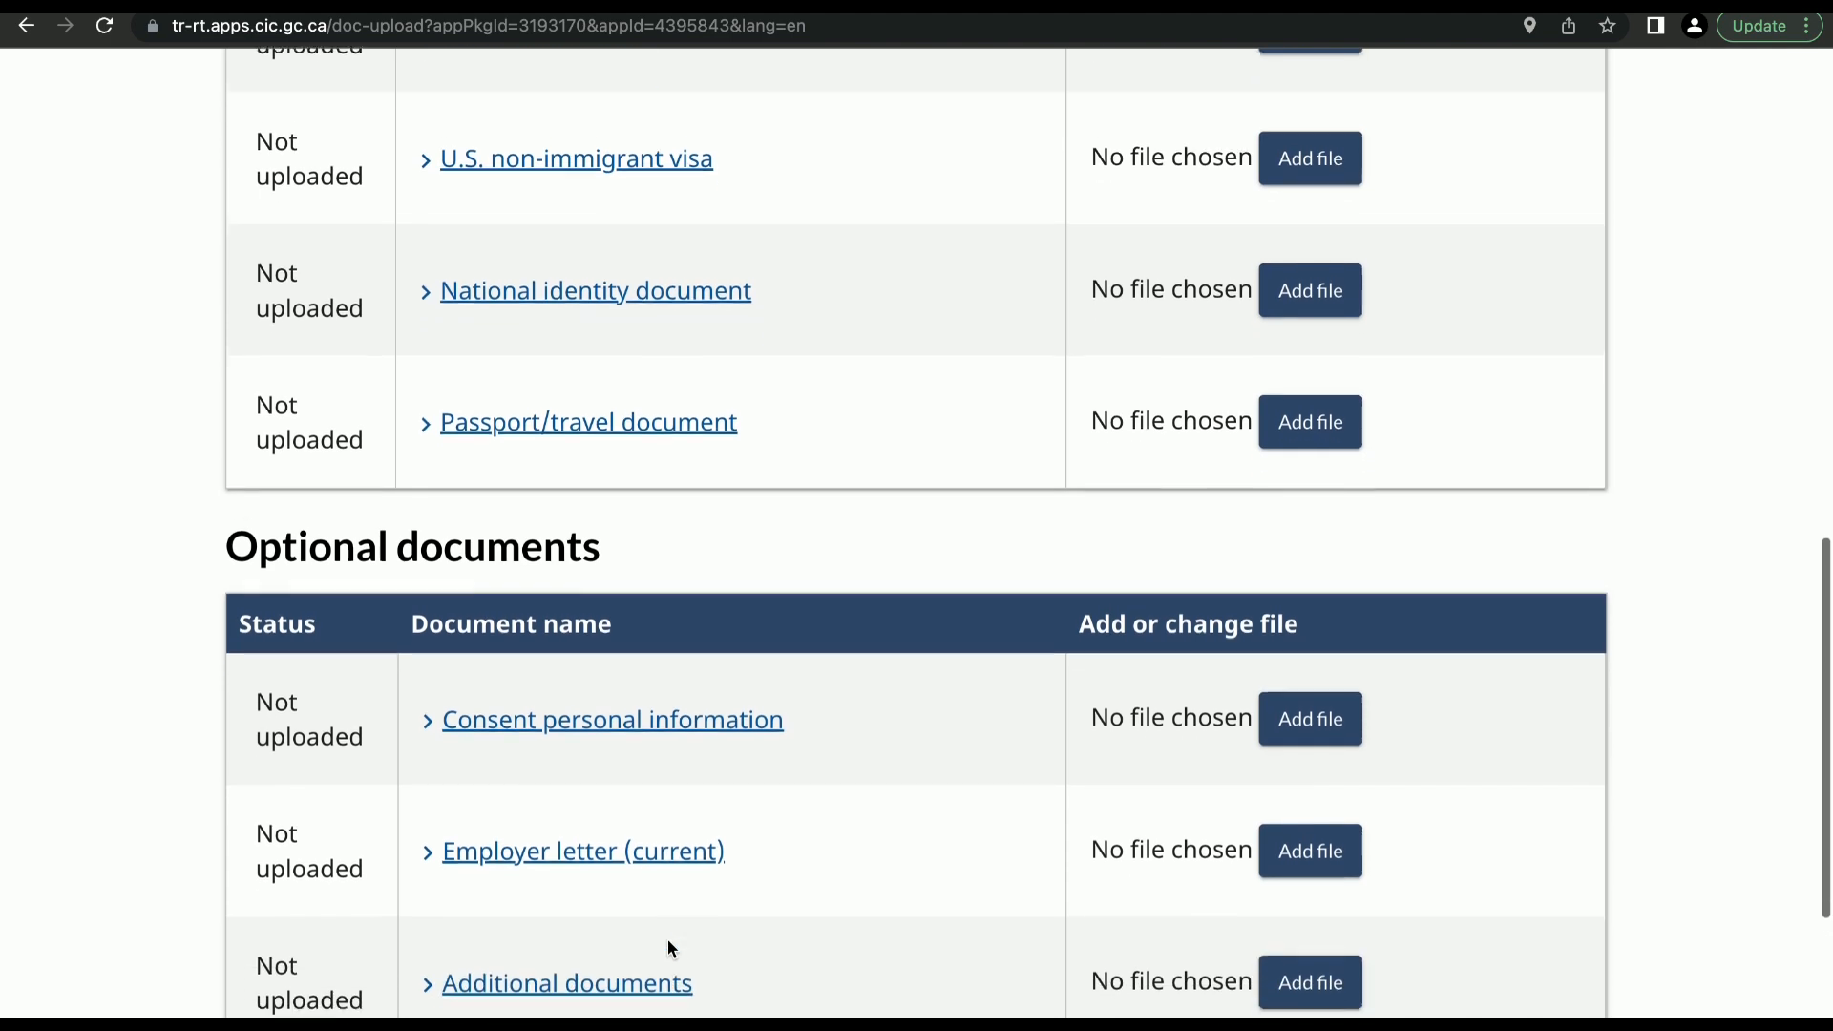
pyautogui.click(607, 923)
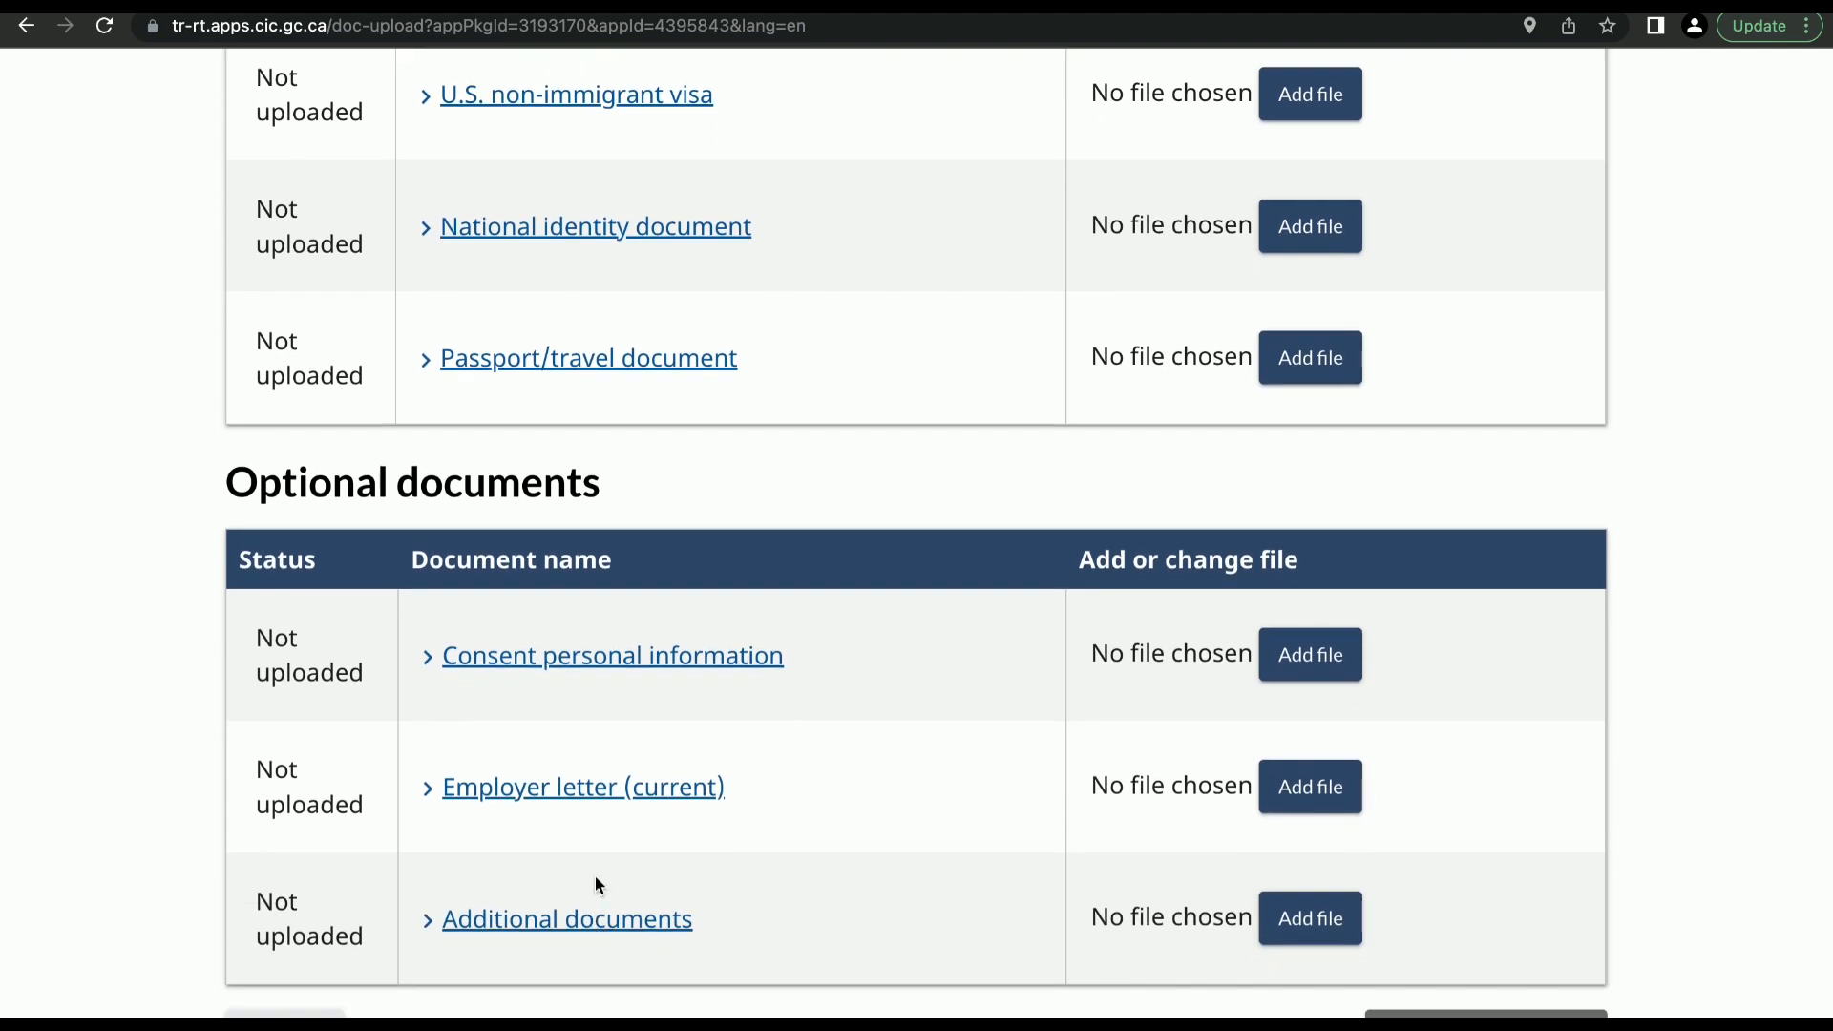
pyautogui.scroll(5, 677, 277)
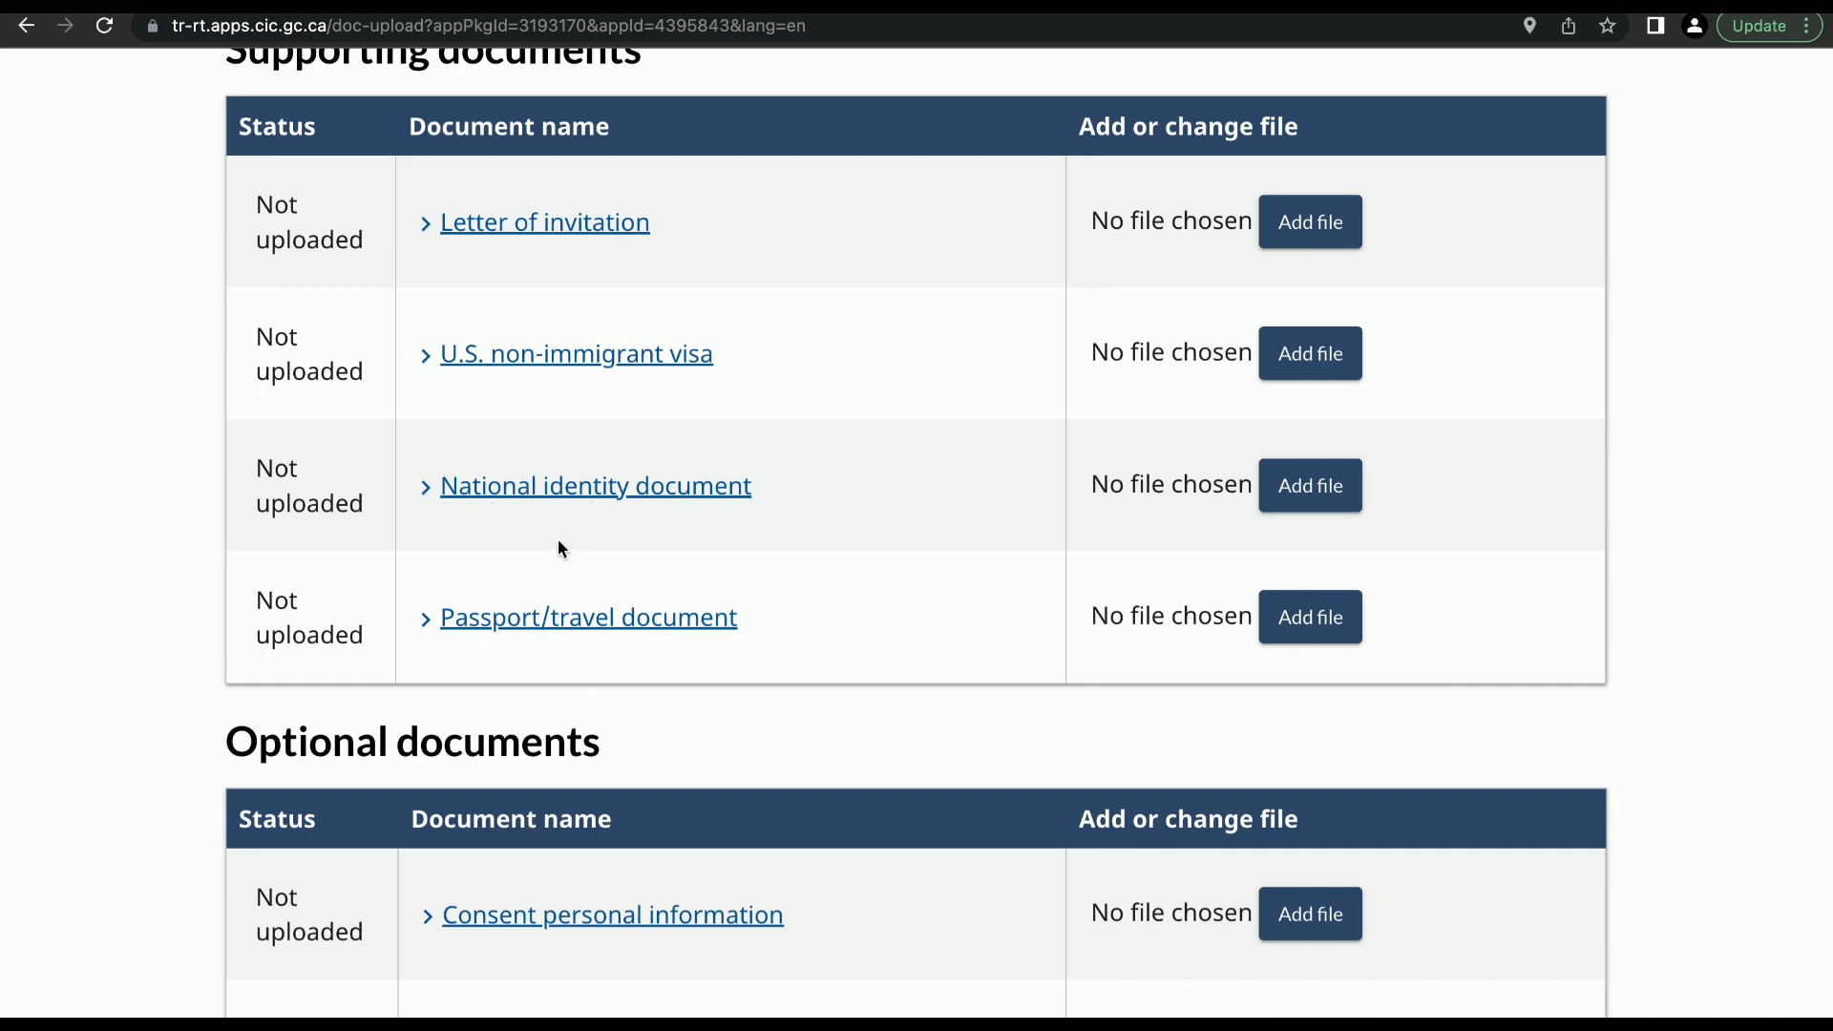
pyautogui.scroll(5, 558, 543)
pyautogui.scroll(10, 557, 541)
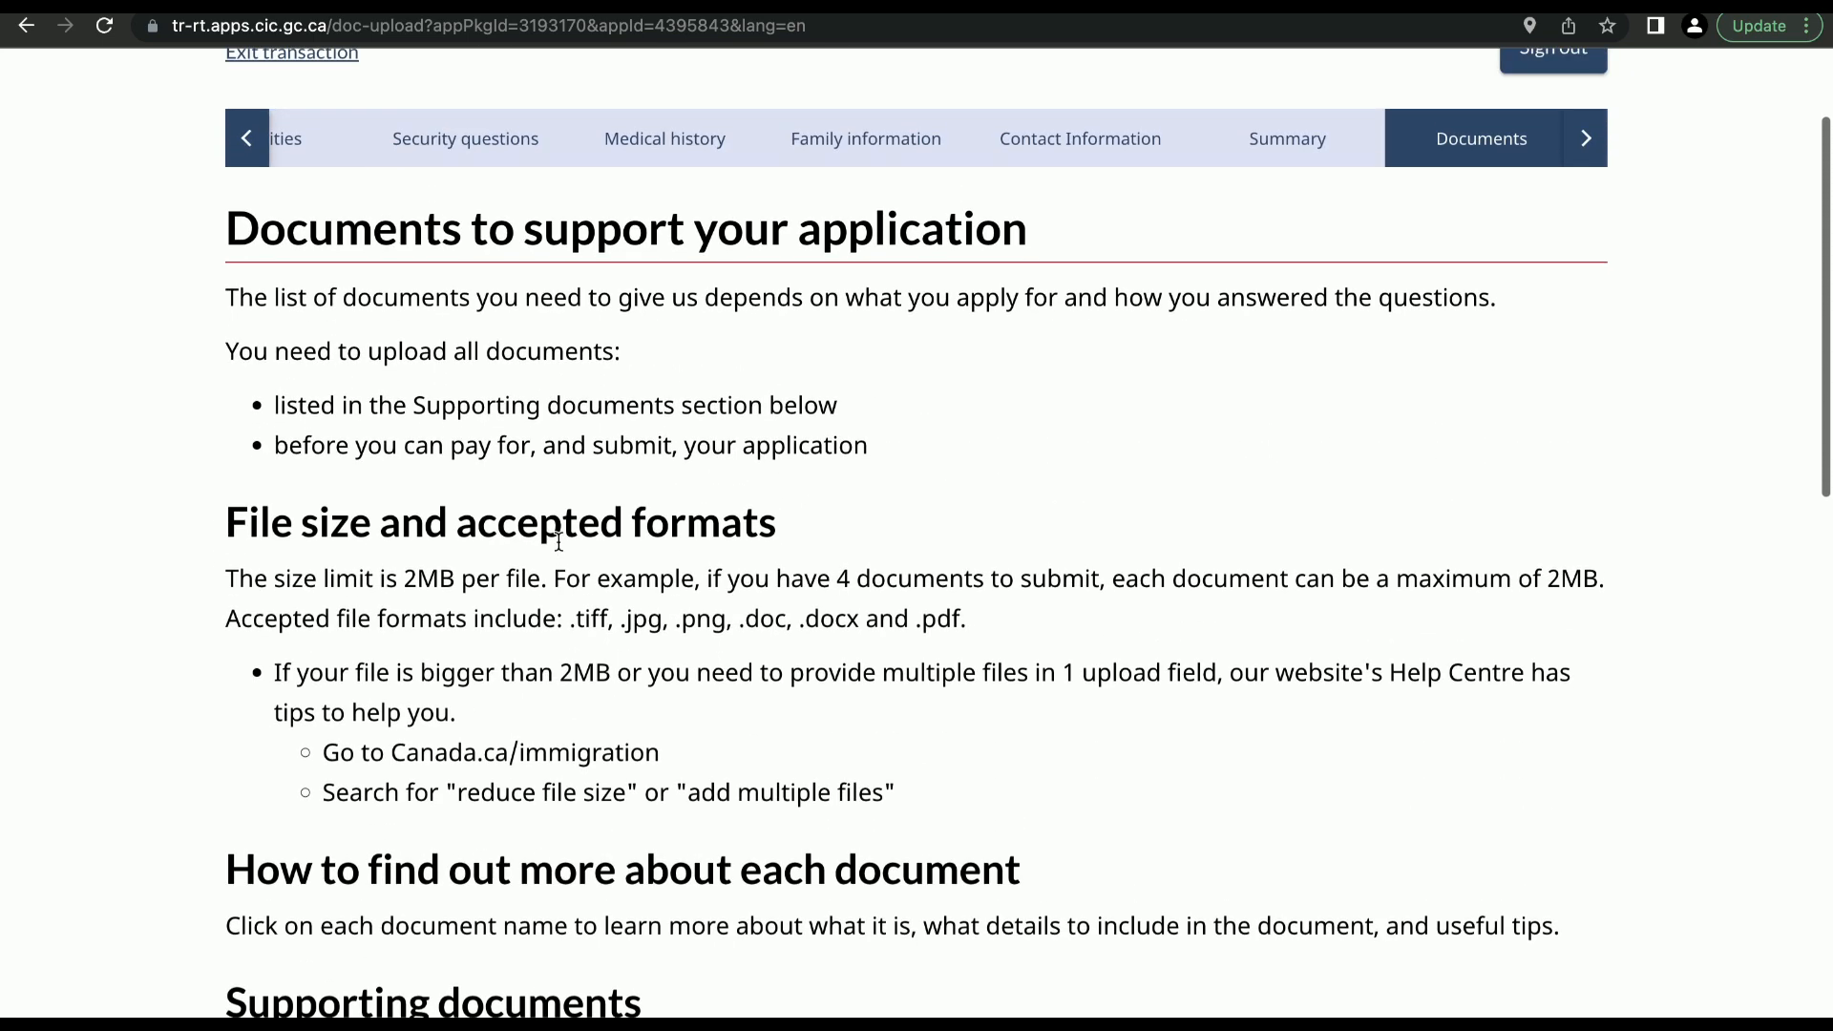
pyautogui.scroll(-12, 559, 541)
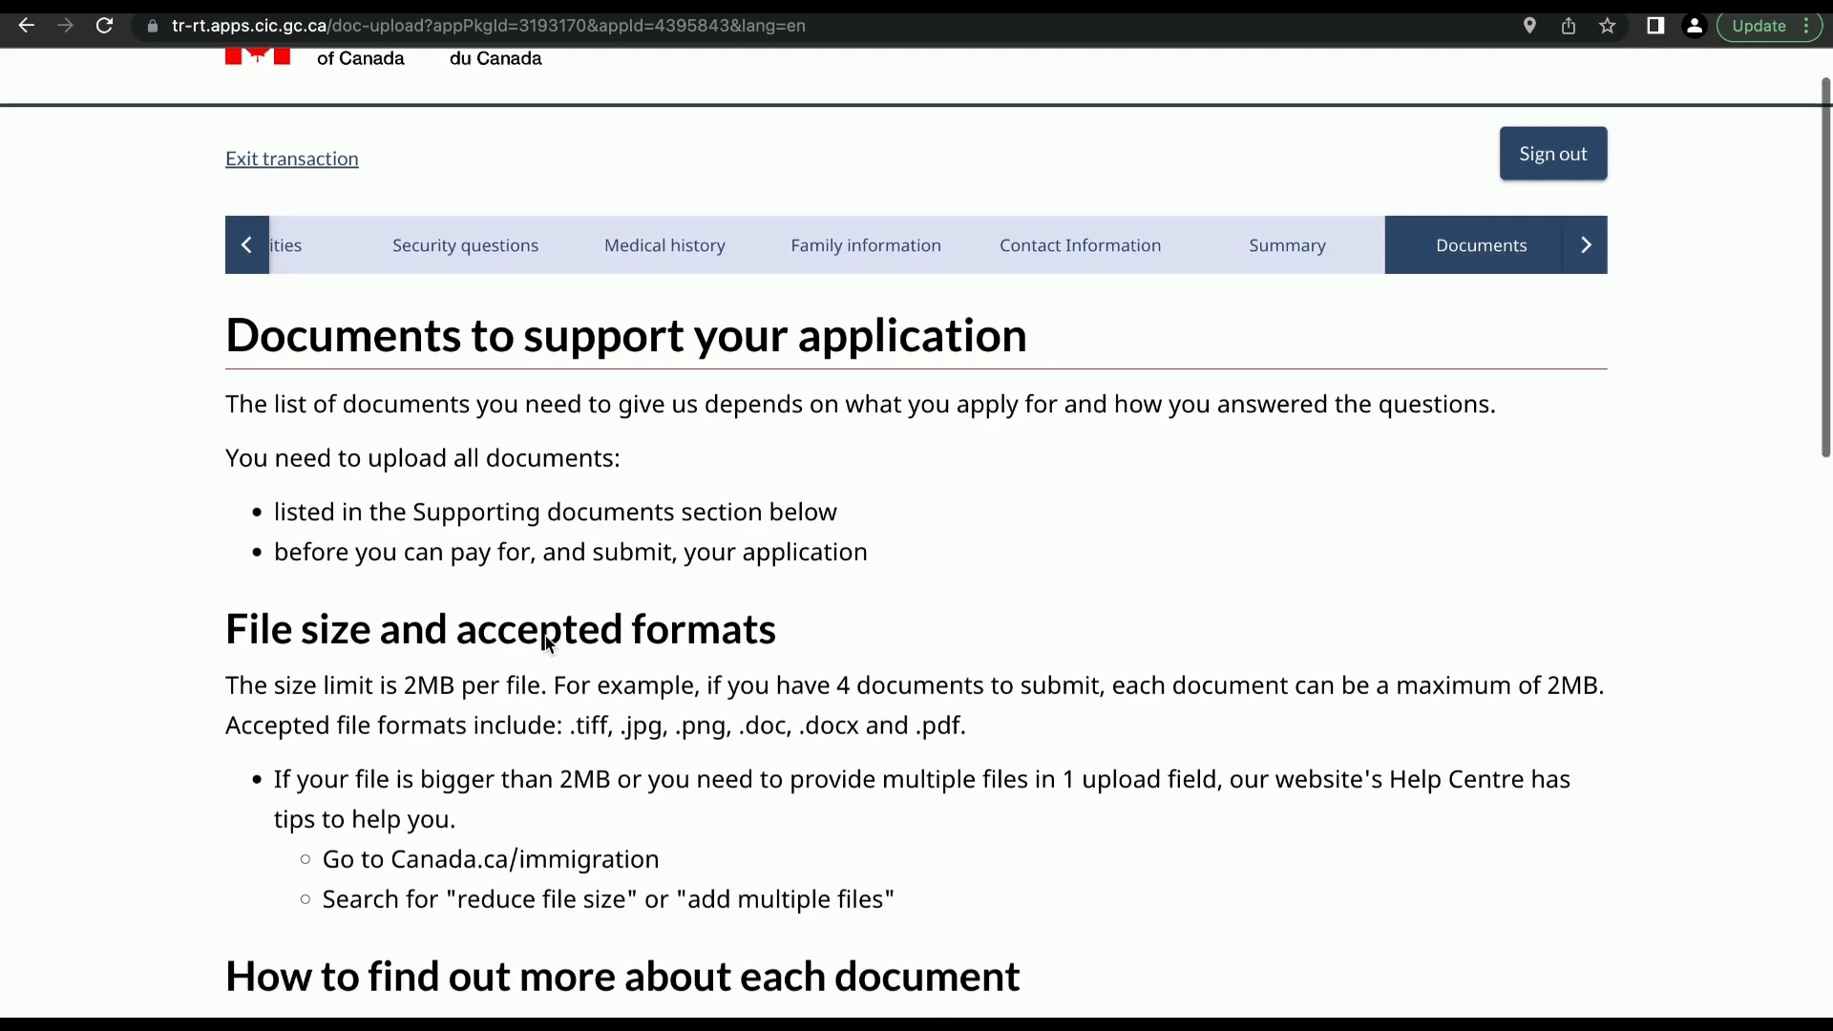
pyautogui.scroll(12, 549, 647)
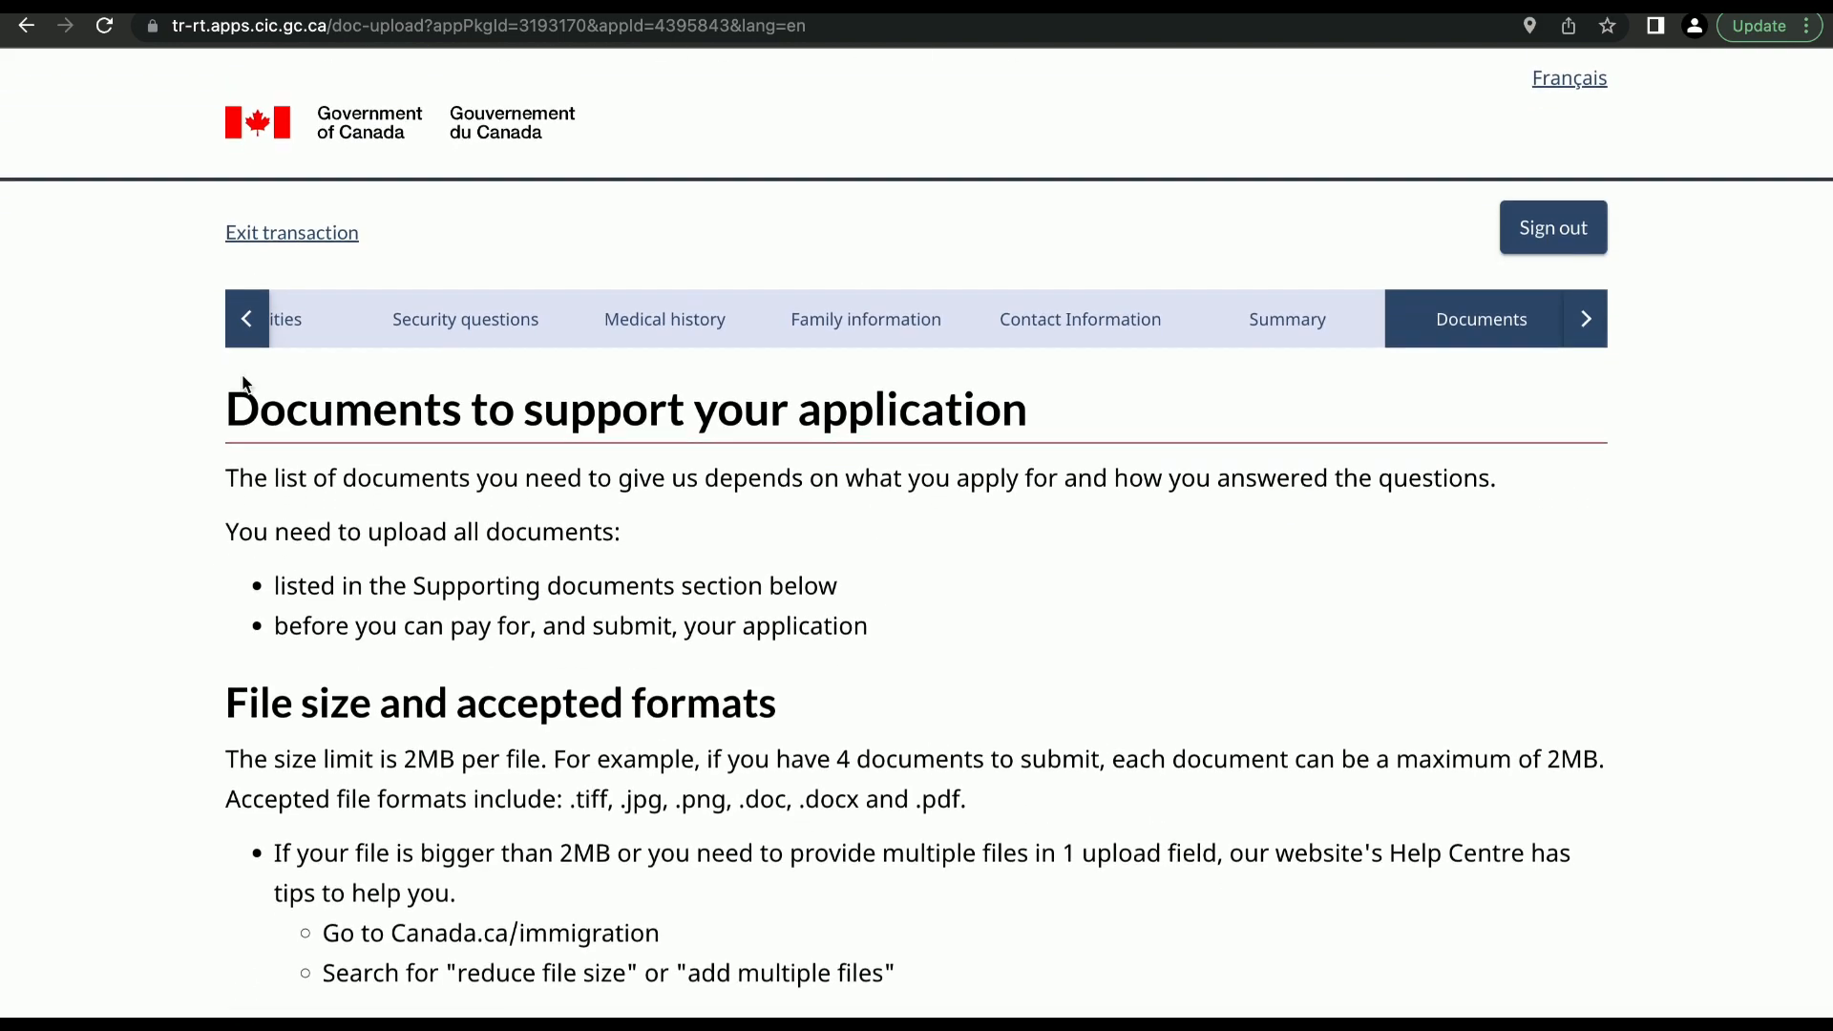
# On Finances, answer that someone else pays ('My daughter is sponsoring my trip'), save, and return to Documents
pyautogui.click(252, 318)
pyautogui.click(251, 318)
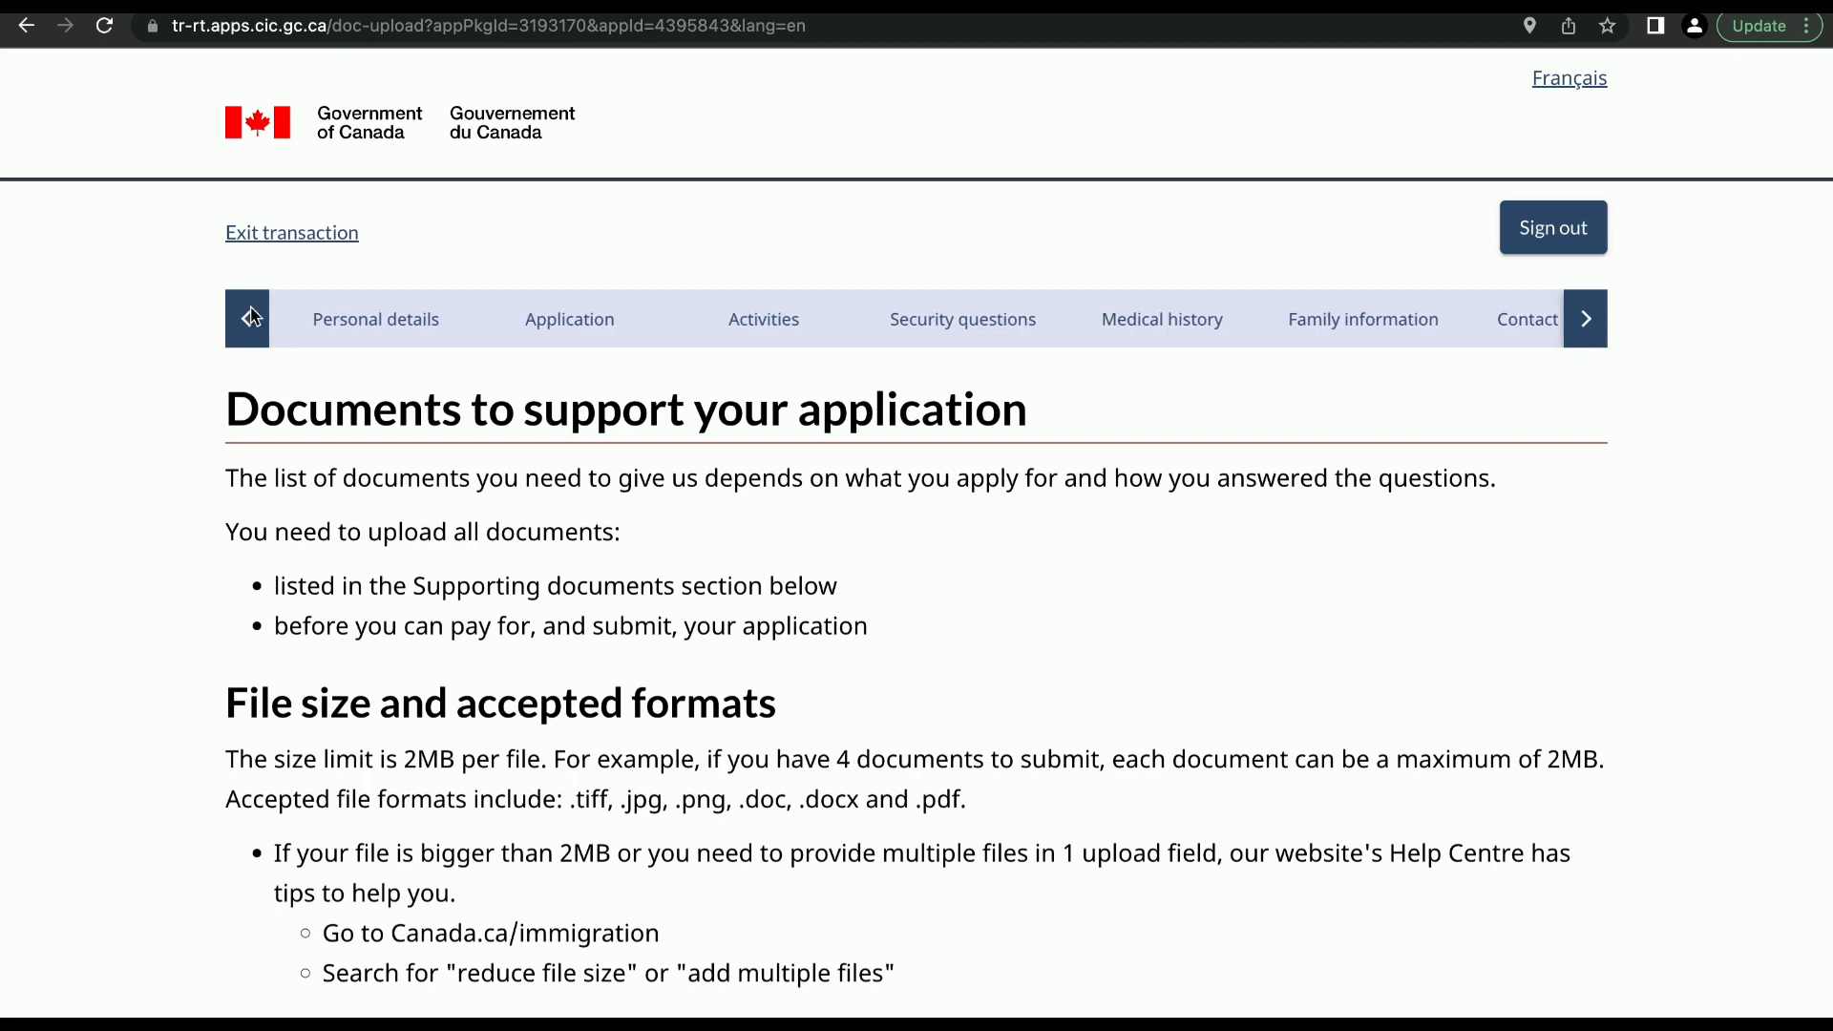
pyautogui.click(251, 318)
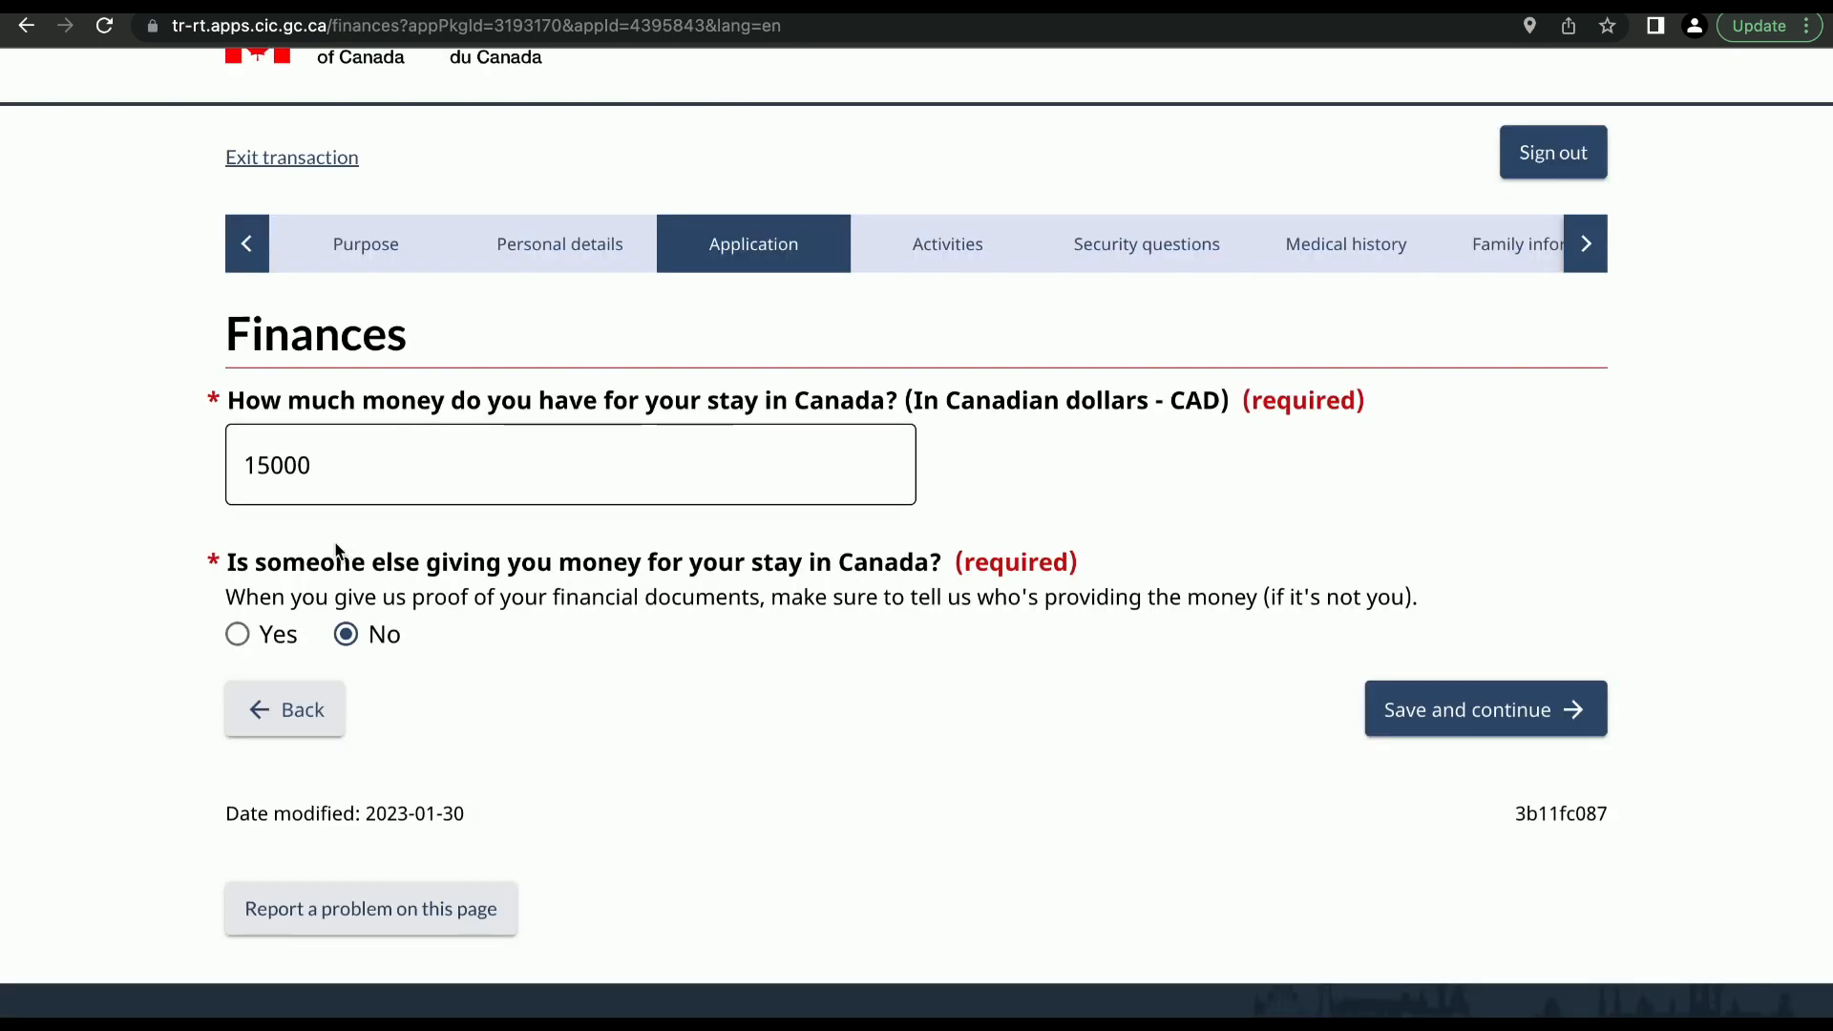
pyautogui.click(237, 635)
pyautogui.click(288, 773)
pyautogui.write('My daughter is sponsoring my trip')
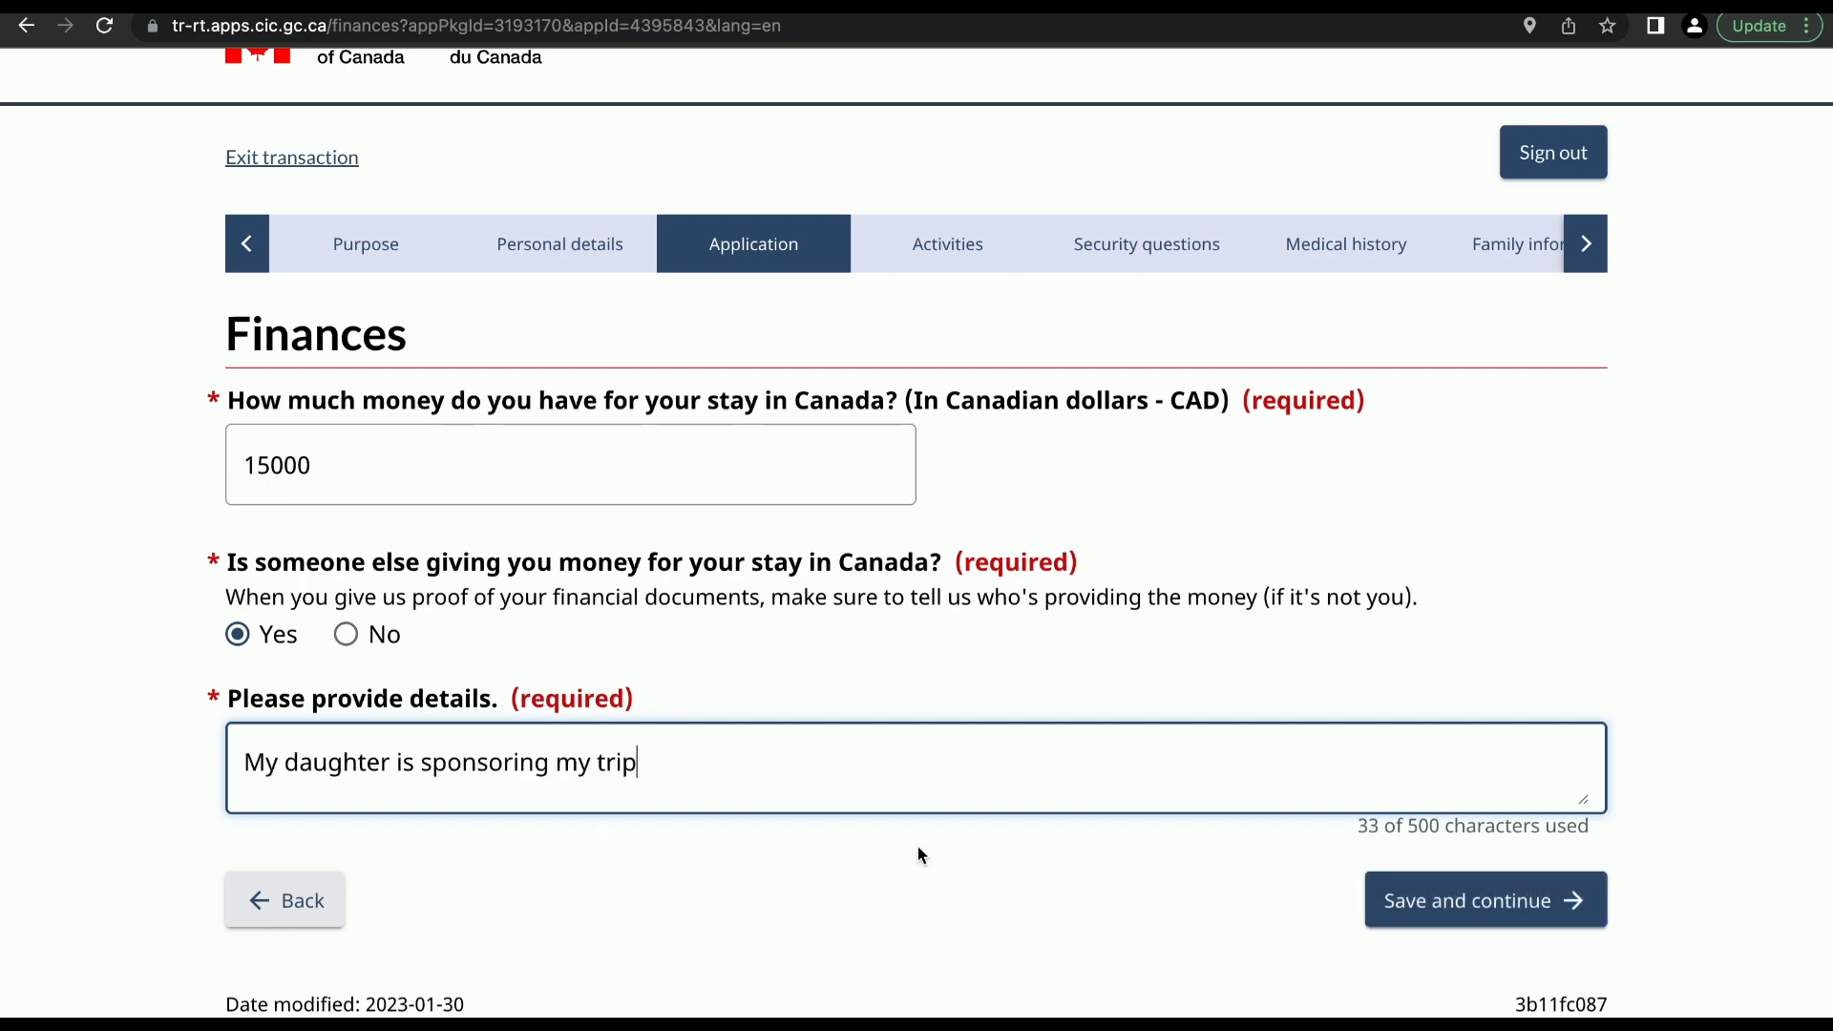
pyautogui.click(1471, 901)
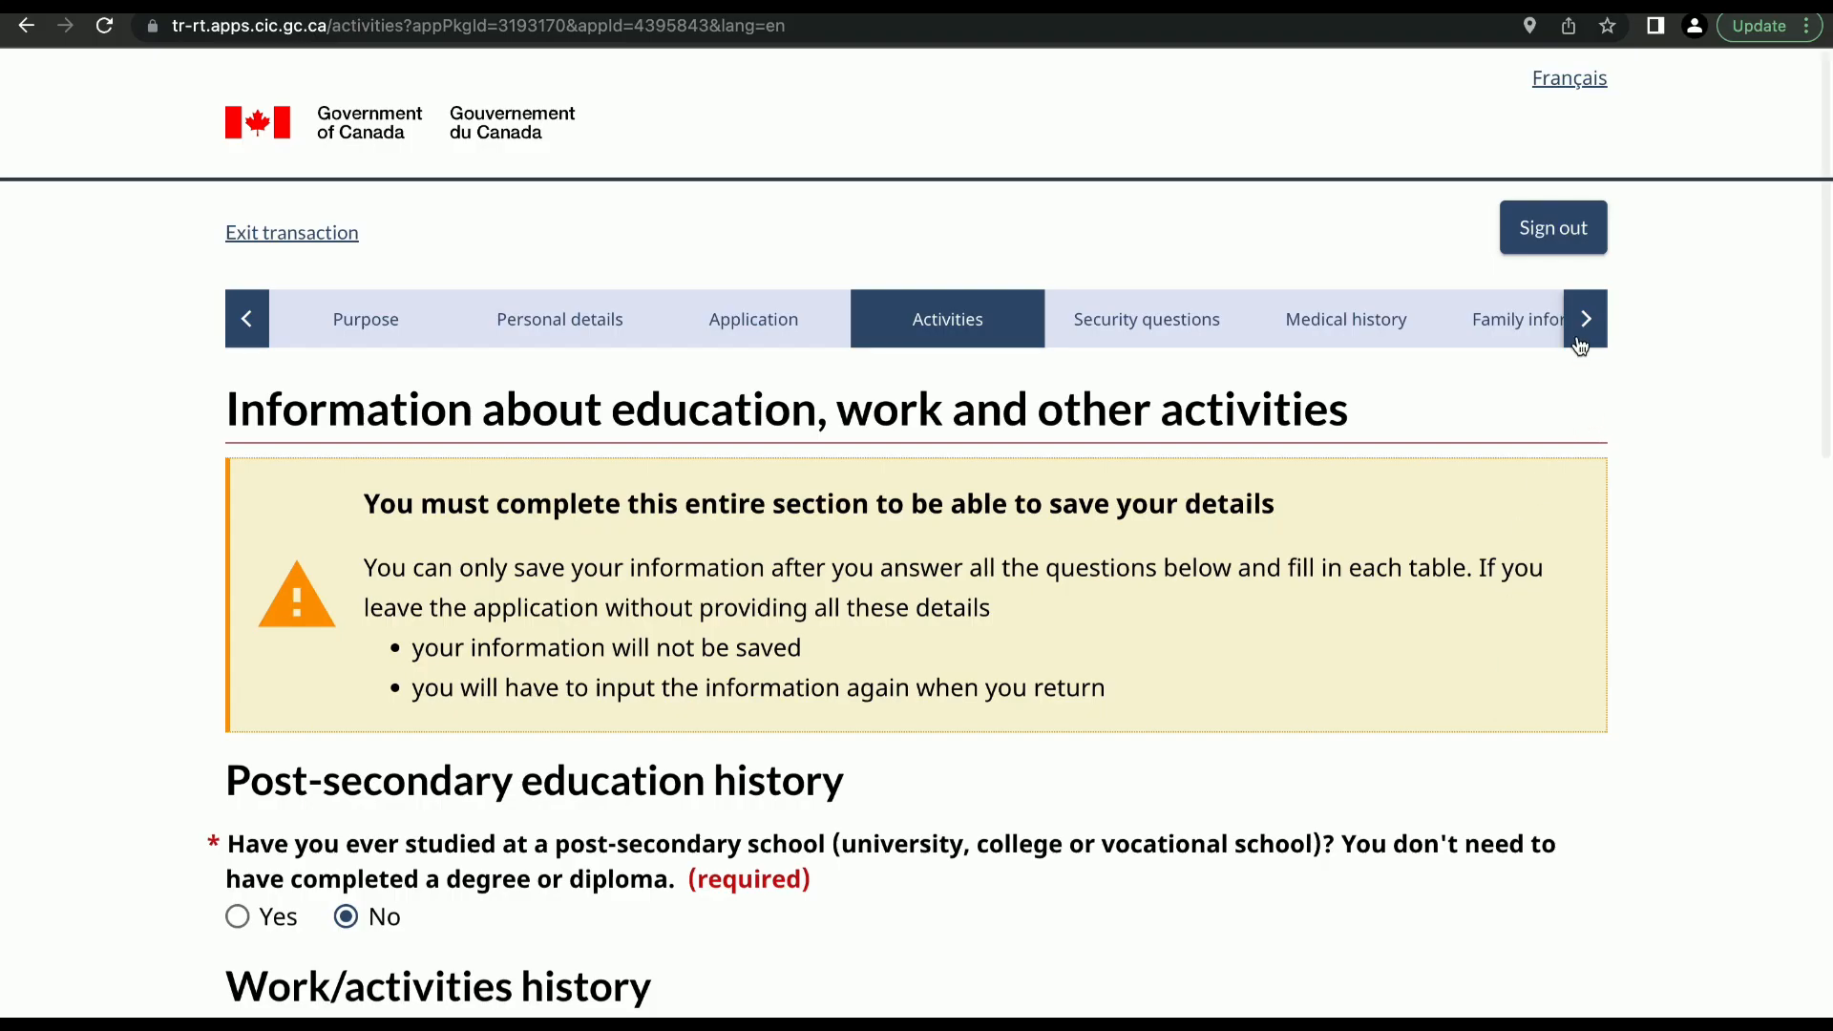
pyautogui.click(1581, 344)
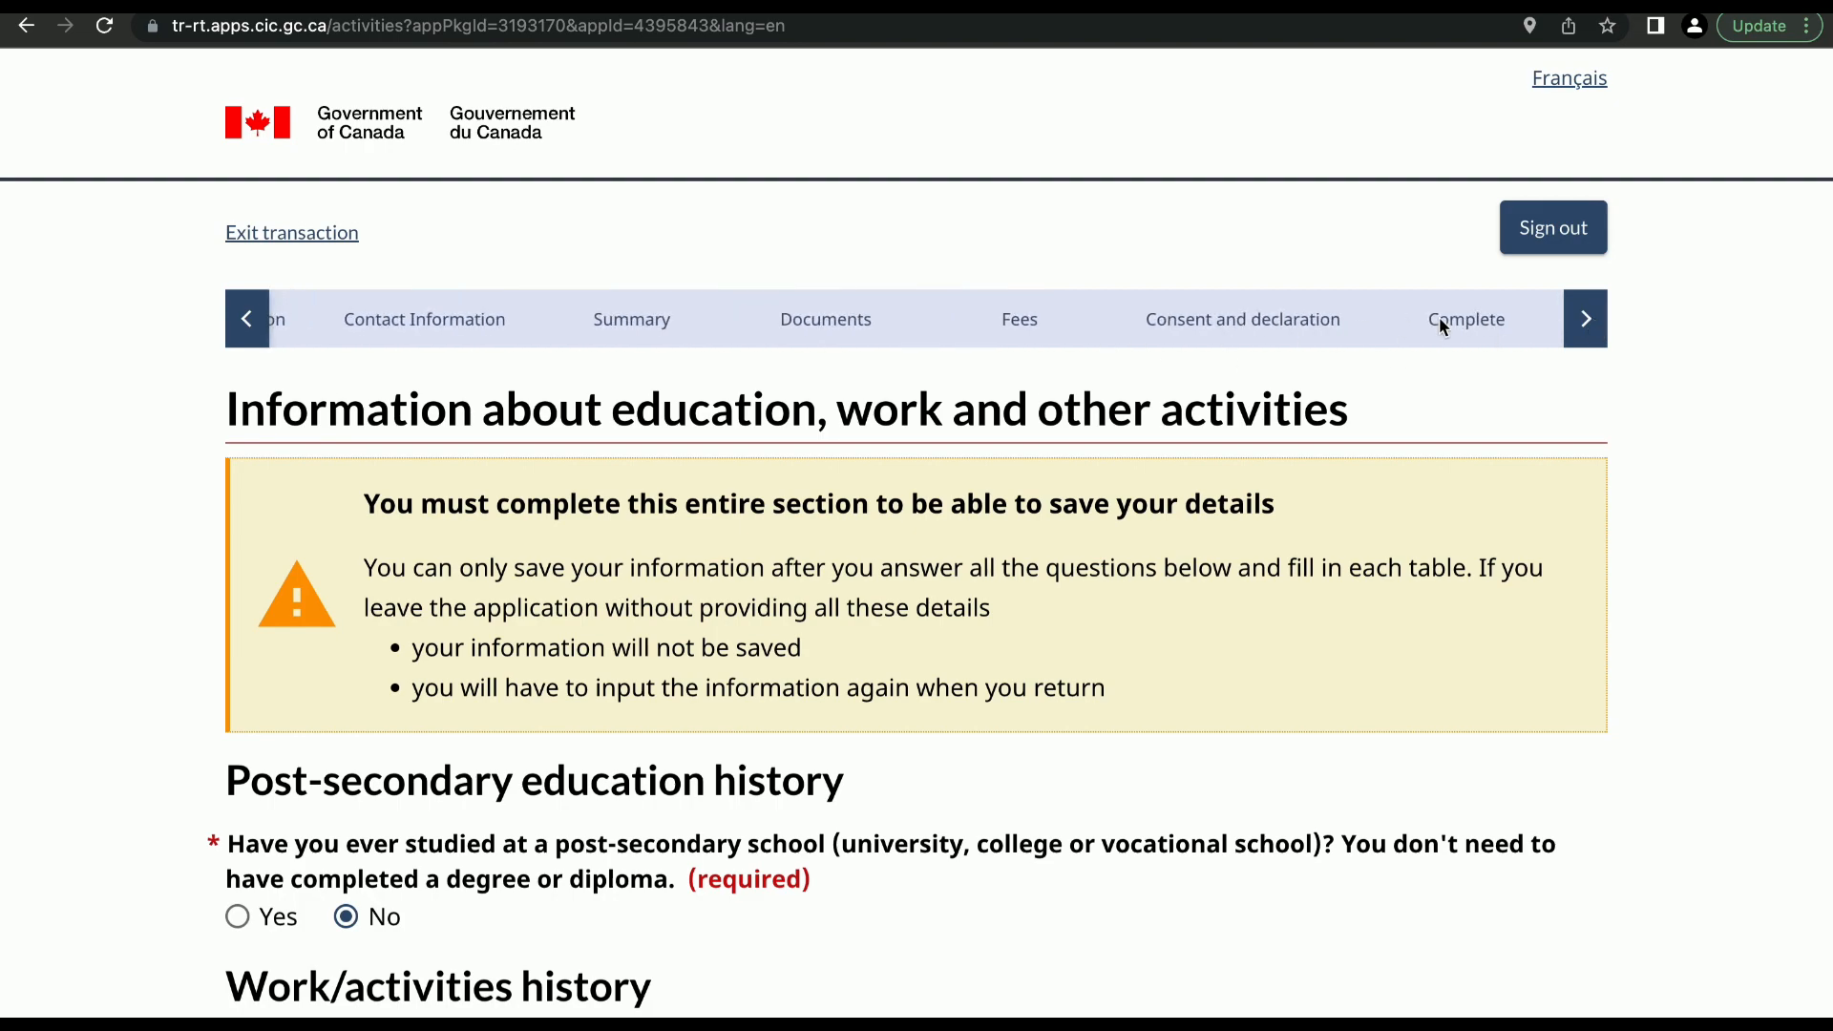
pyautogui.click(1183, 330)
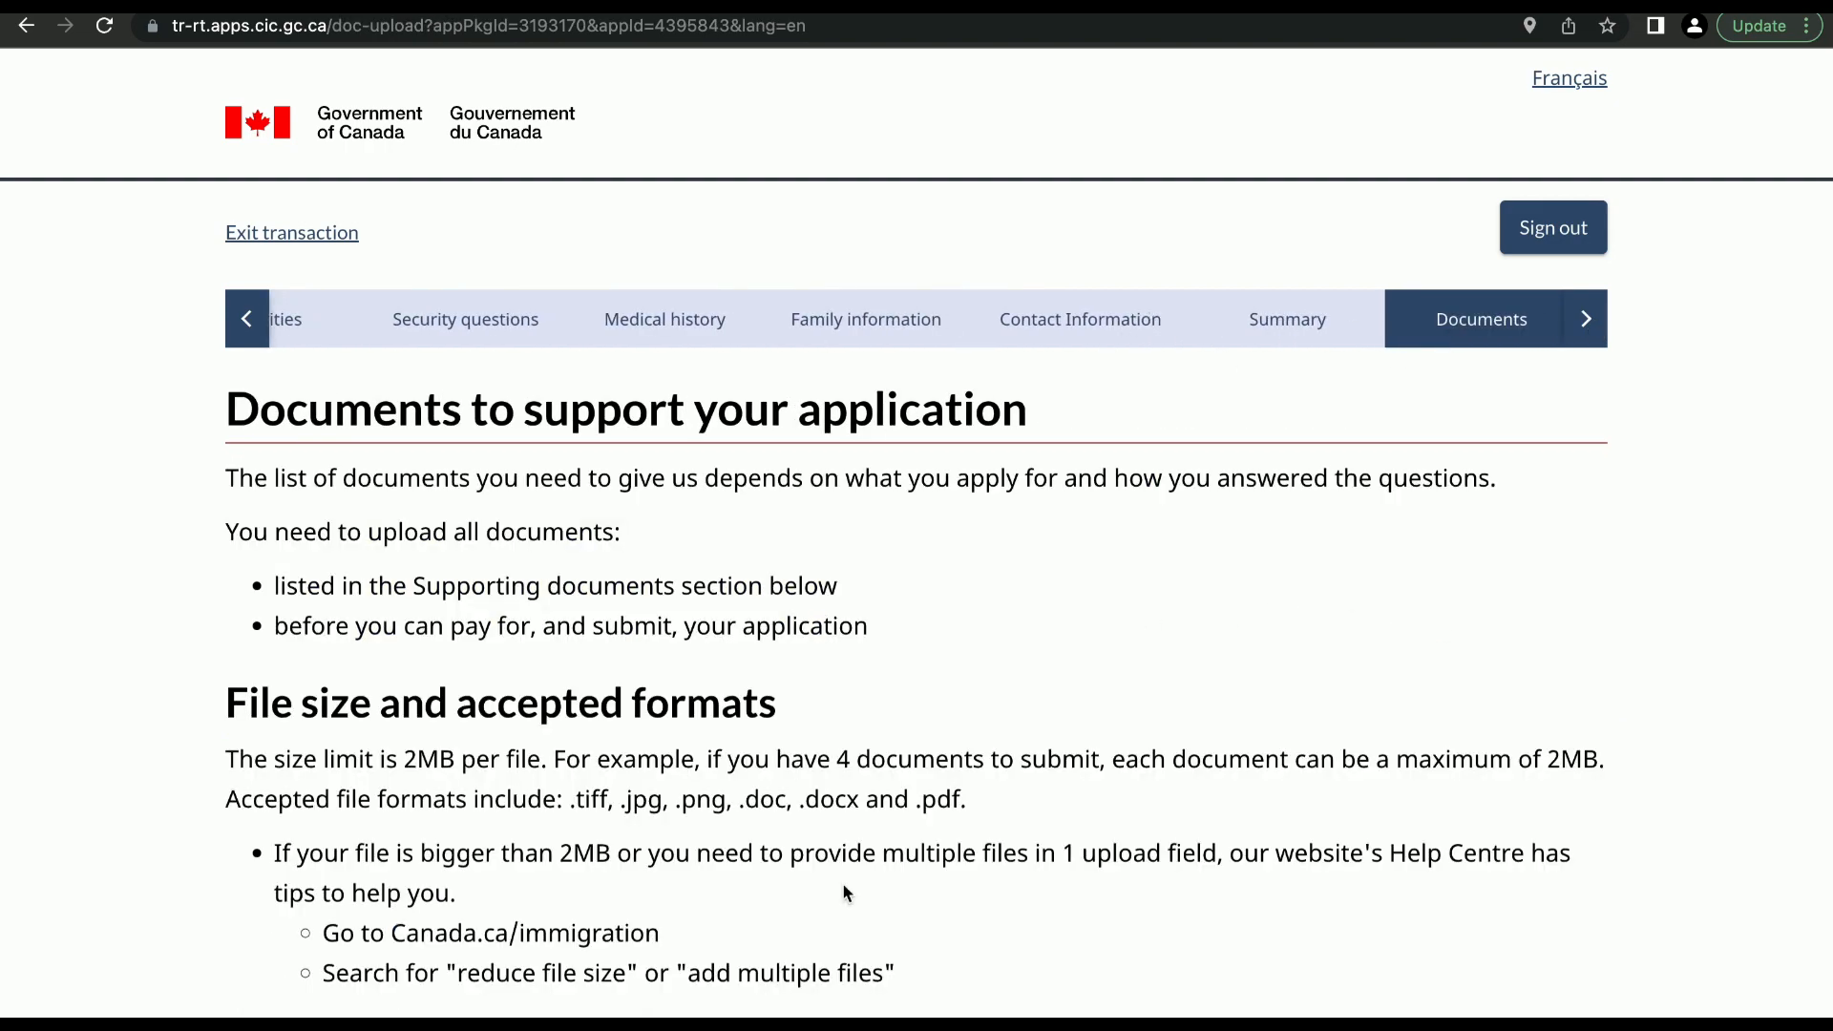
pyautogui.scroll(-15, 842, 882)
pyautogui.scroll(6, 842, 882)
pyautogui.scroll(-3, 842, 882)
pyautogui.scroll(-2, 844, 892)
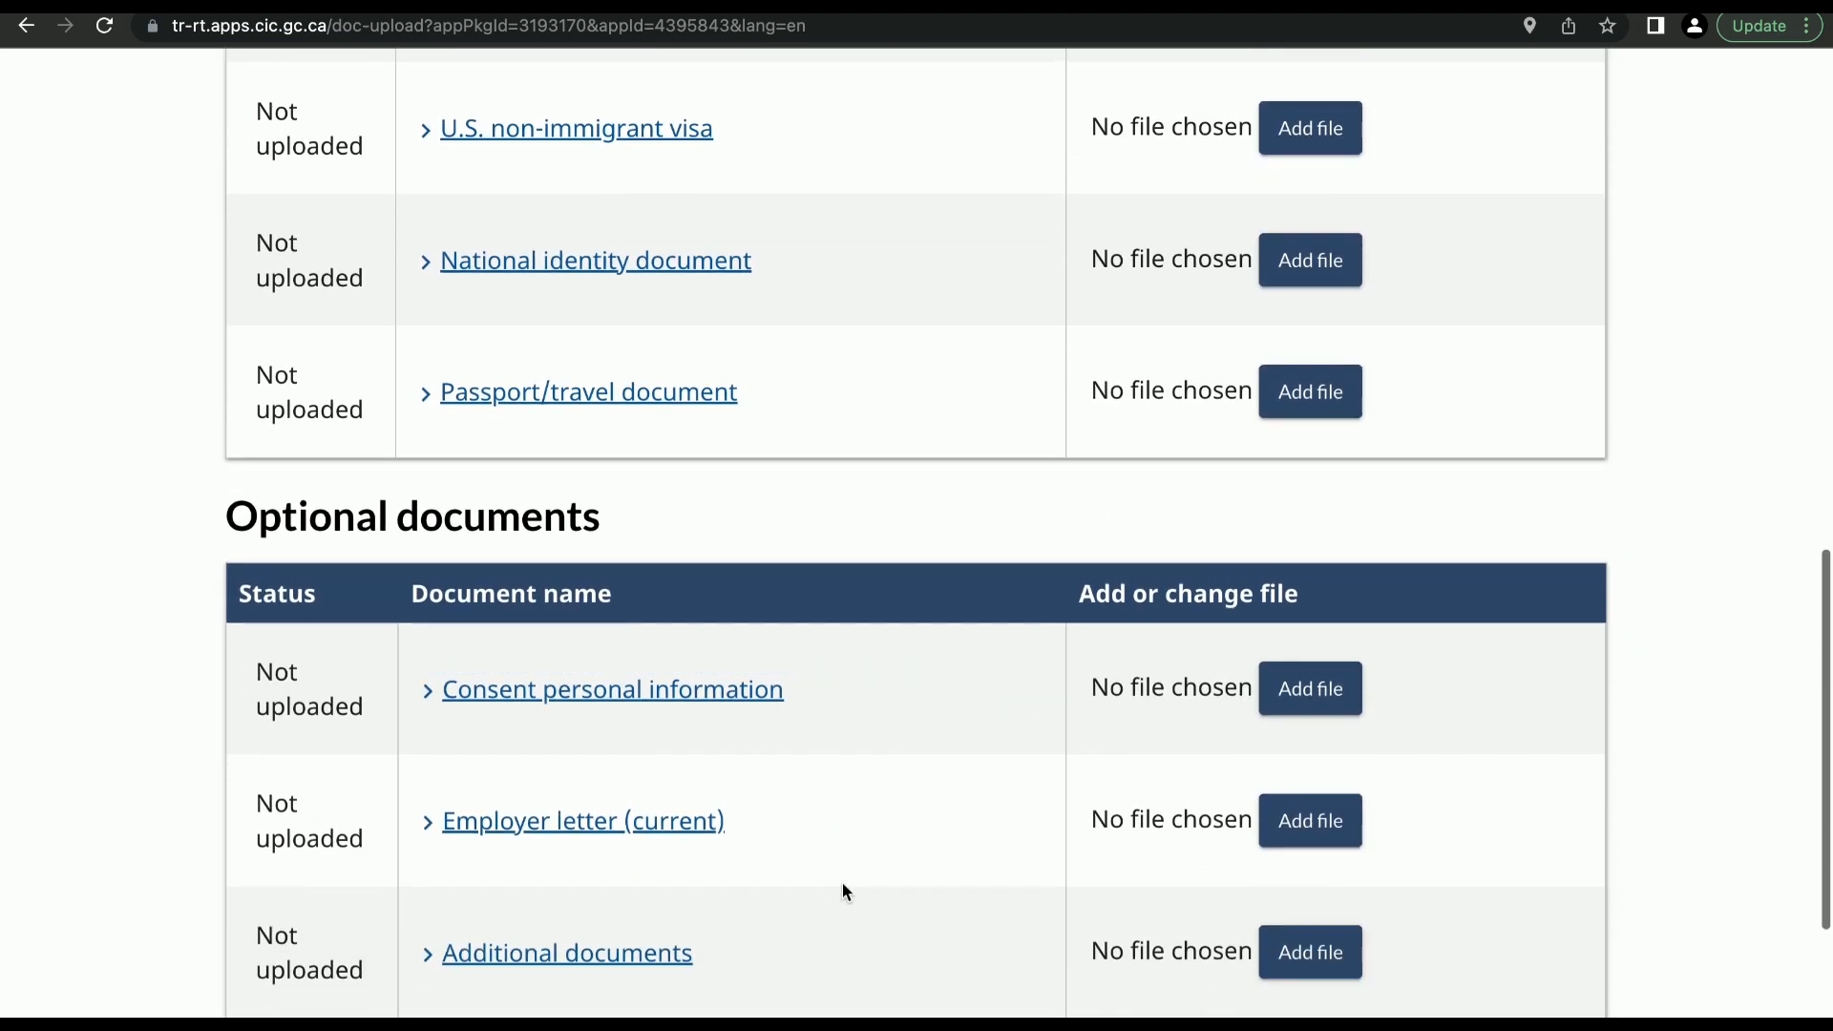
pyautogui.scroll(-3, 843, 891)
pyautogui.scroll(7, 842, 884)
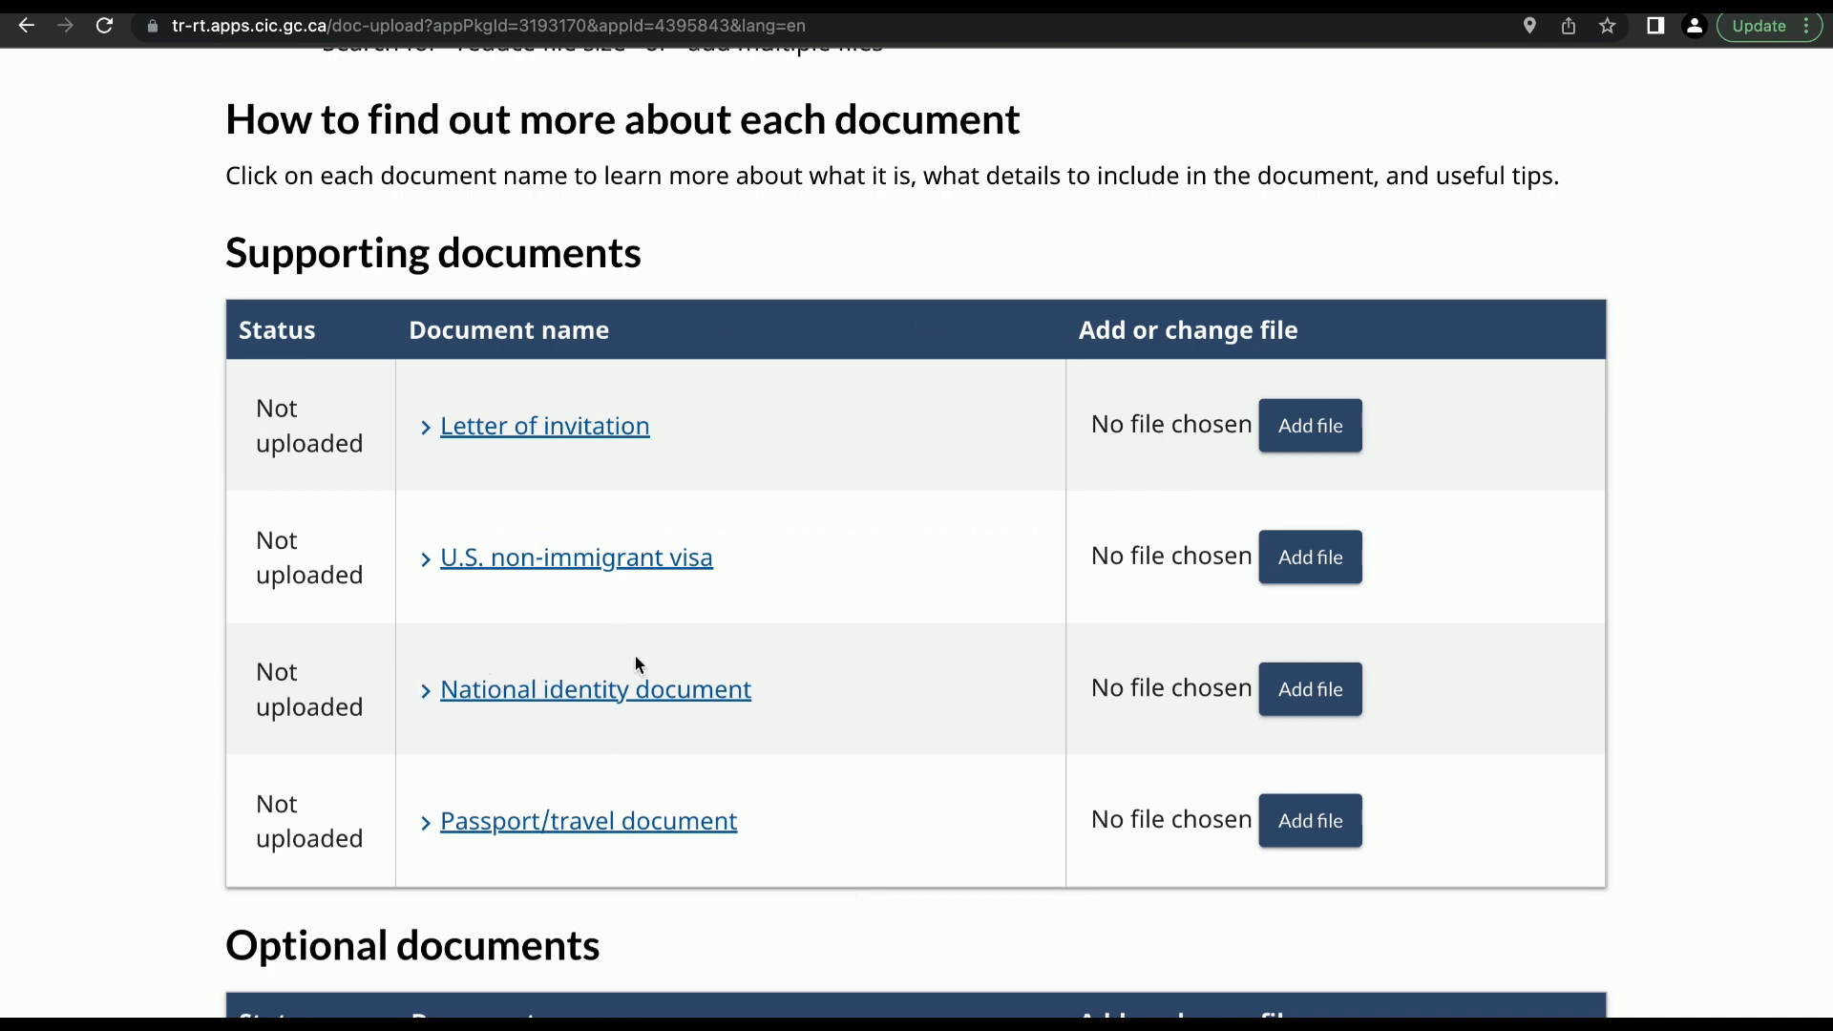
pyautogui.scroll(1, 712, 718)
pyautogui.scroll(9, 712, 718)
pyautogui.scroll(-11, 712, 718)
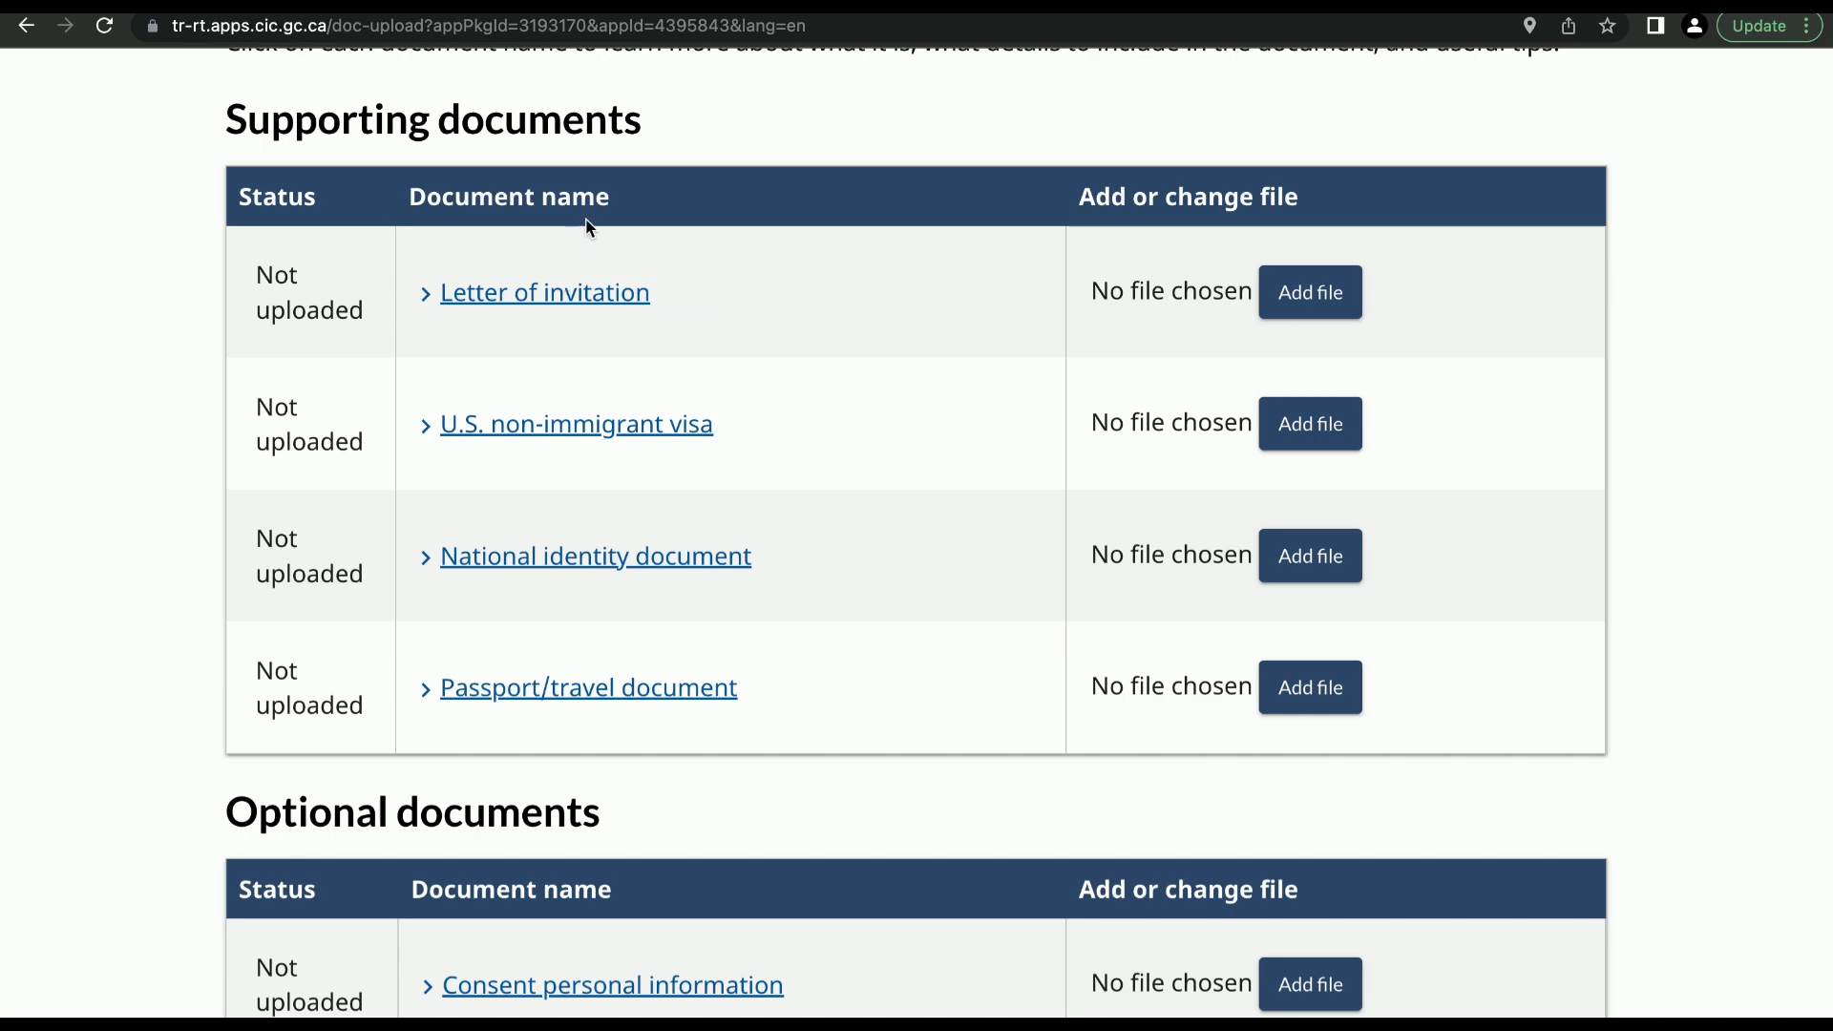
pyautogui.scroll(-5, 548, 532)
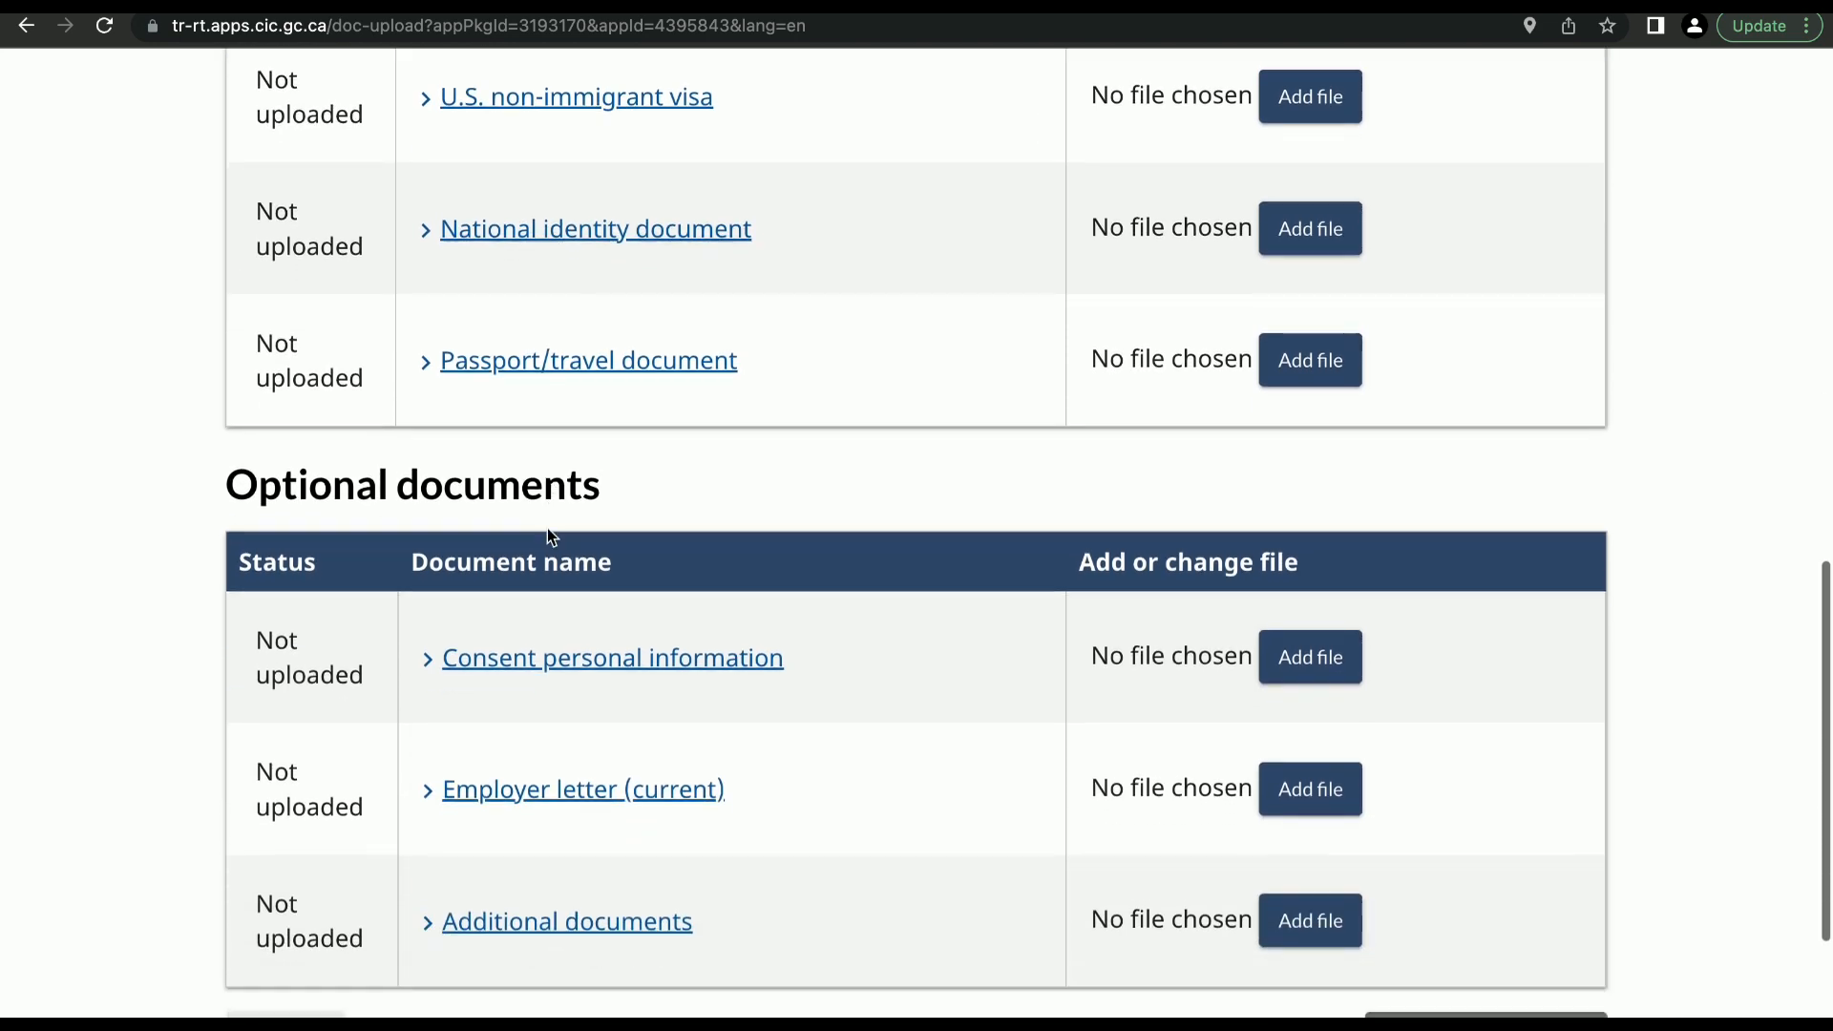
pyautogui.scroll(2, 549, 532)
pyautogui.scroll(3, 547, 529)
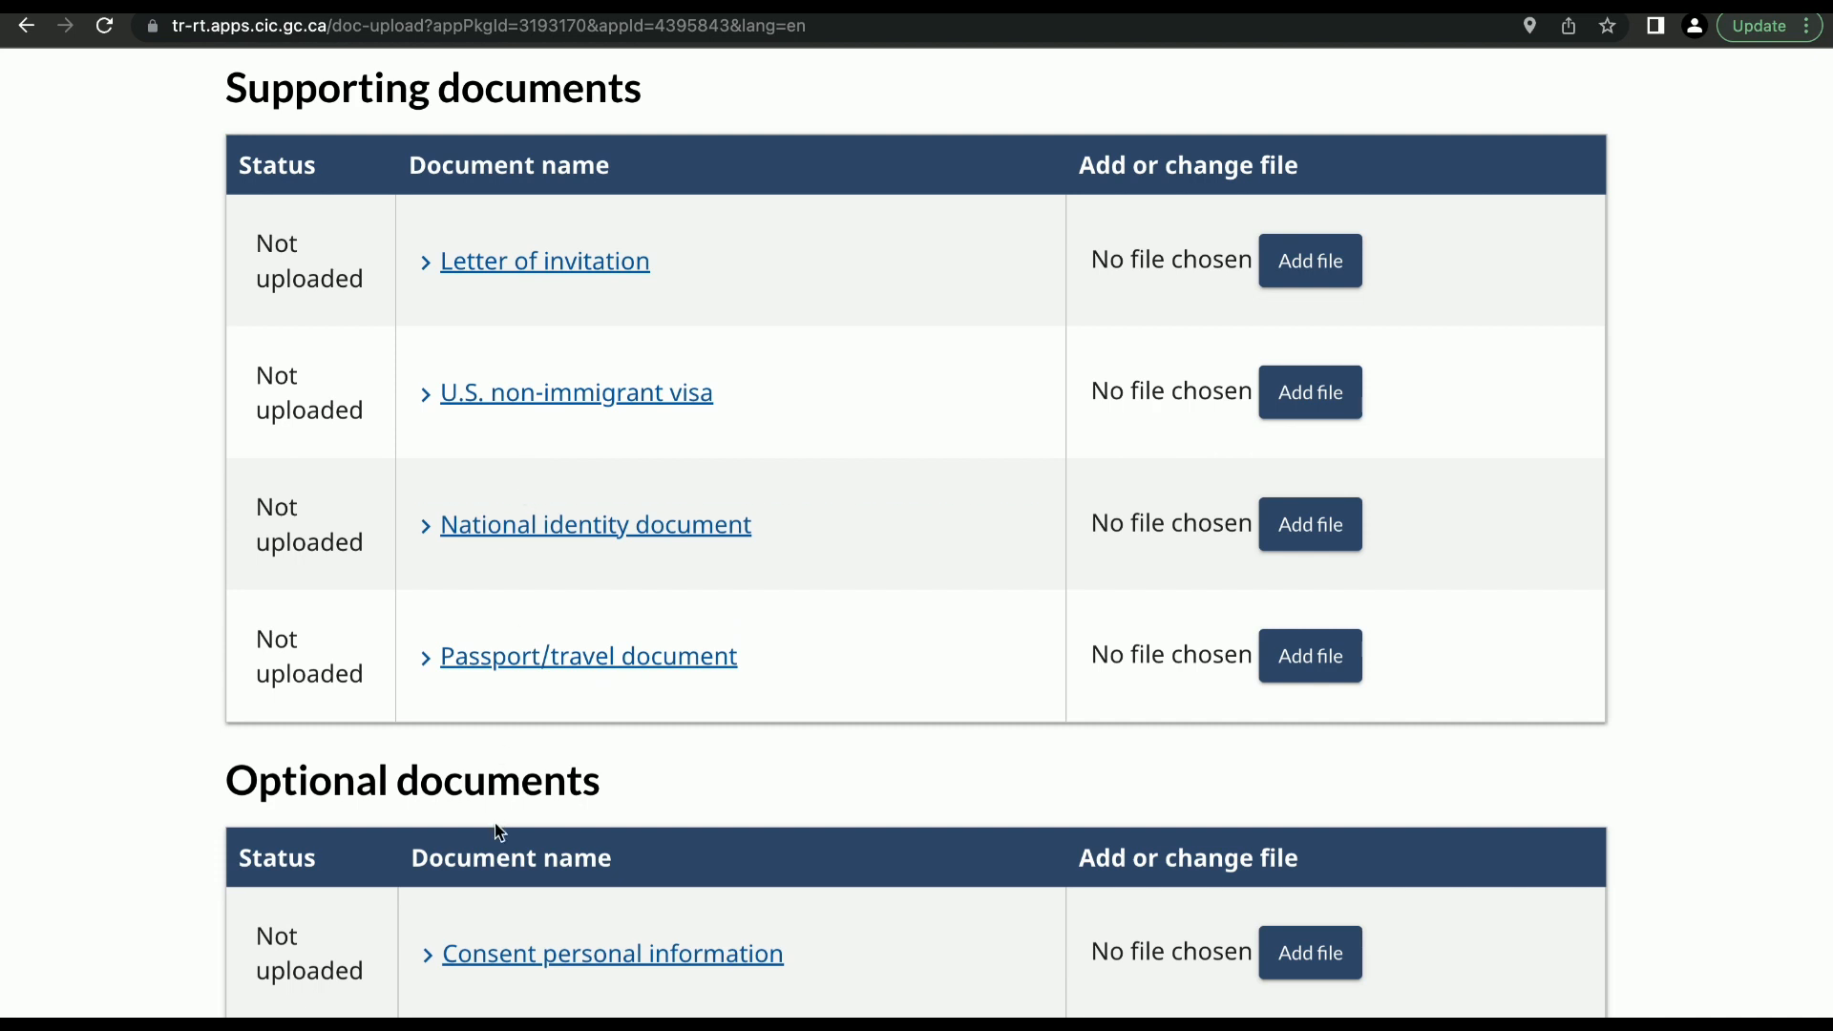
pyautogui.scroll(-3, 499, 832)
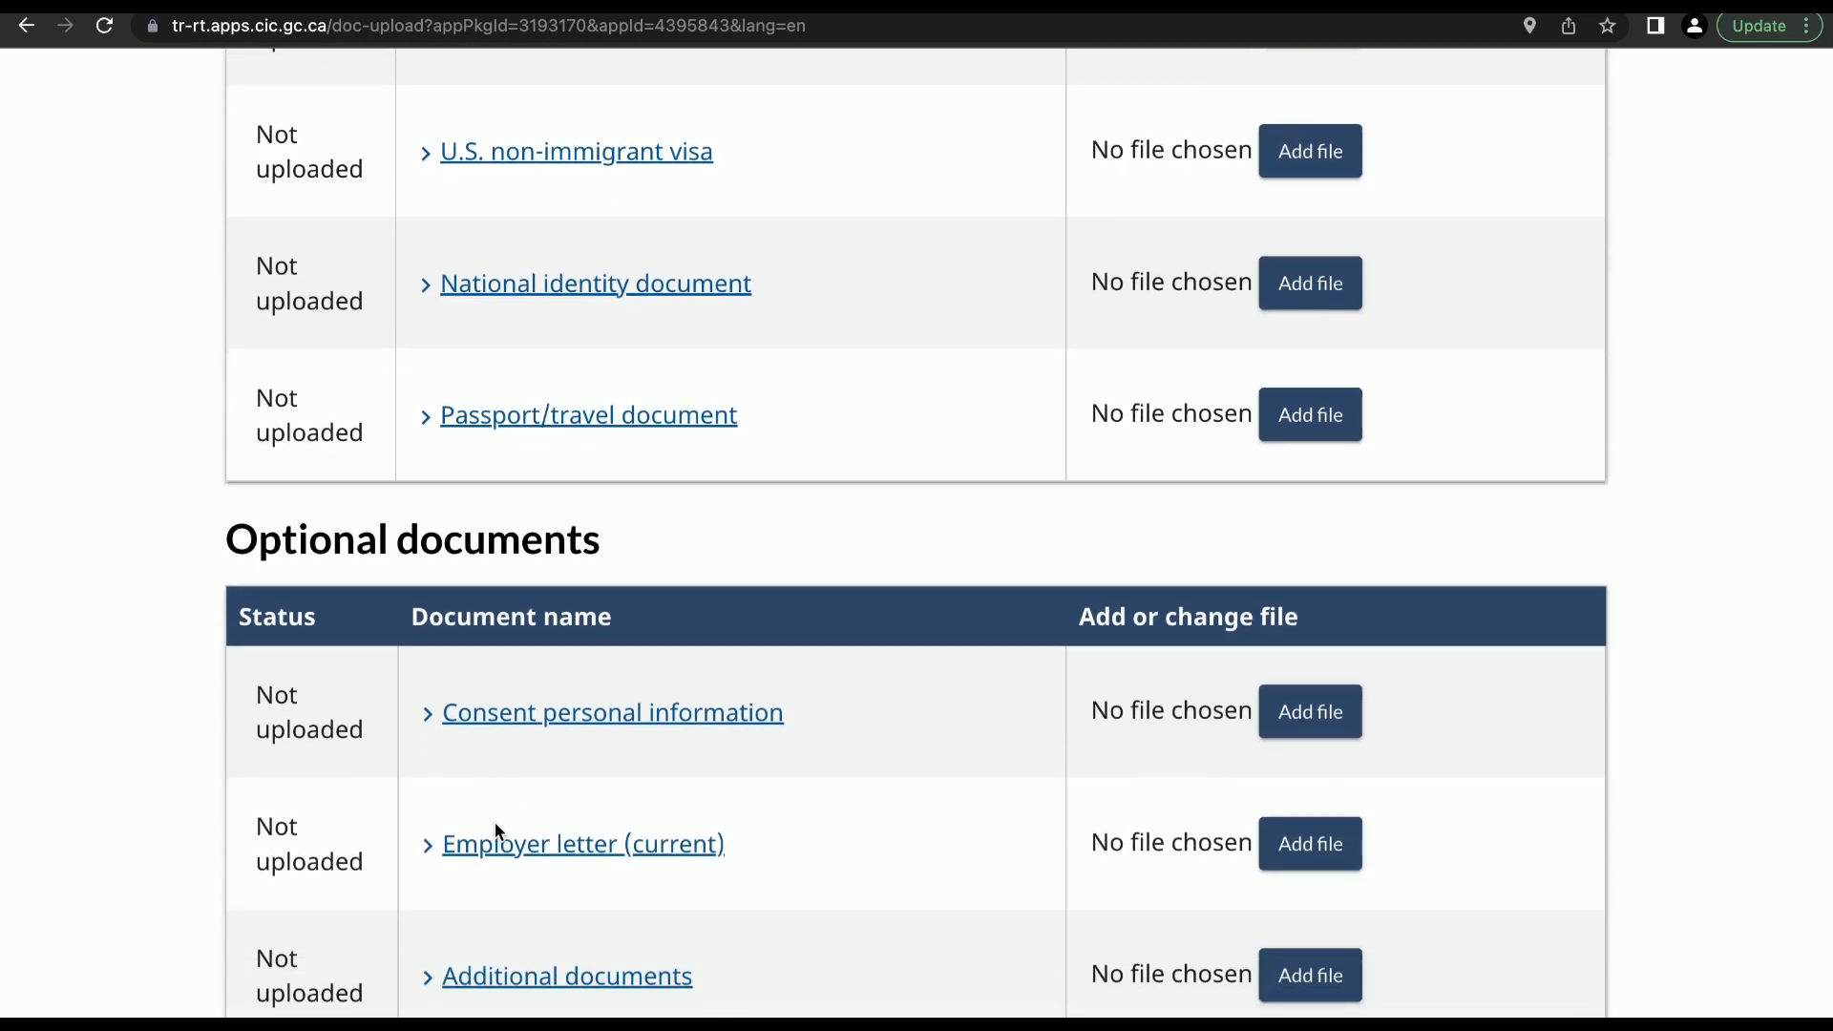
pyautogui.scroll(-2, 498, 832)
pyautogui.scroll(-1, 495, 822)
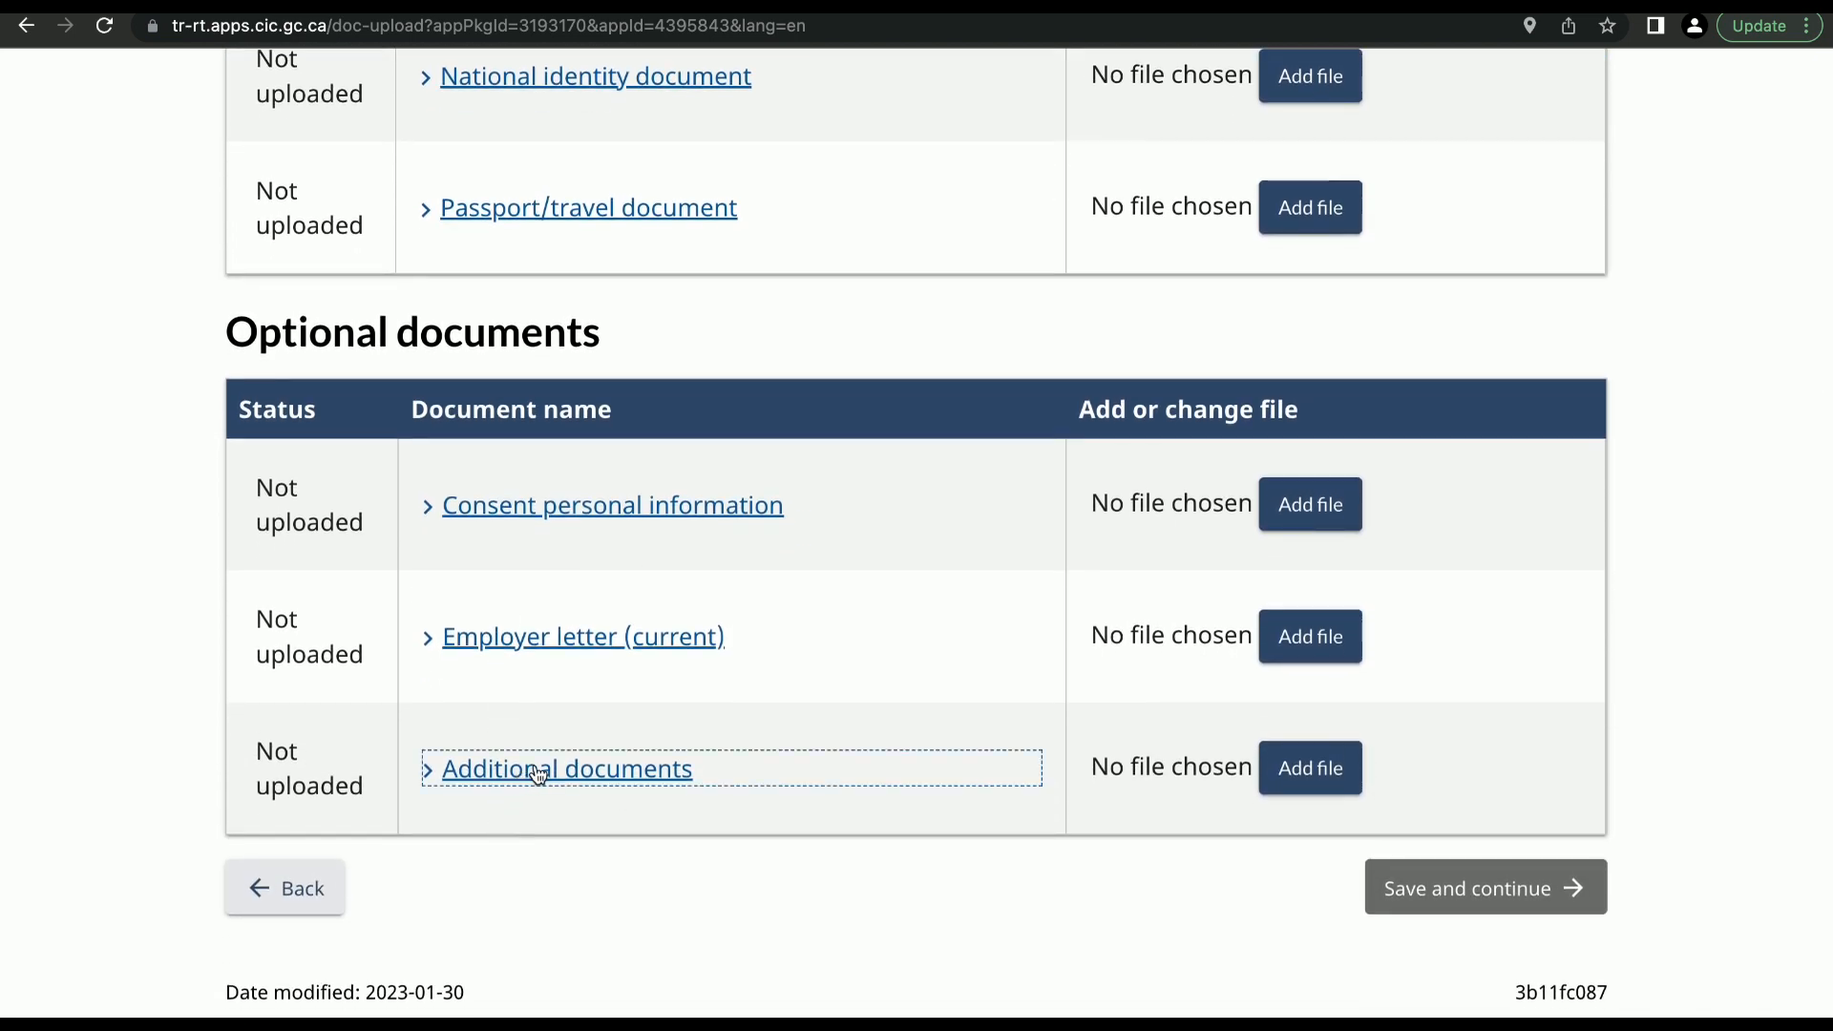
pyautogui.scroll(3, 714, 290)
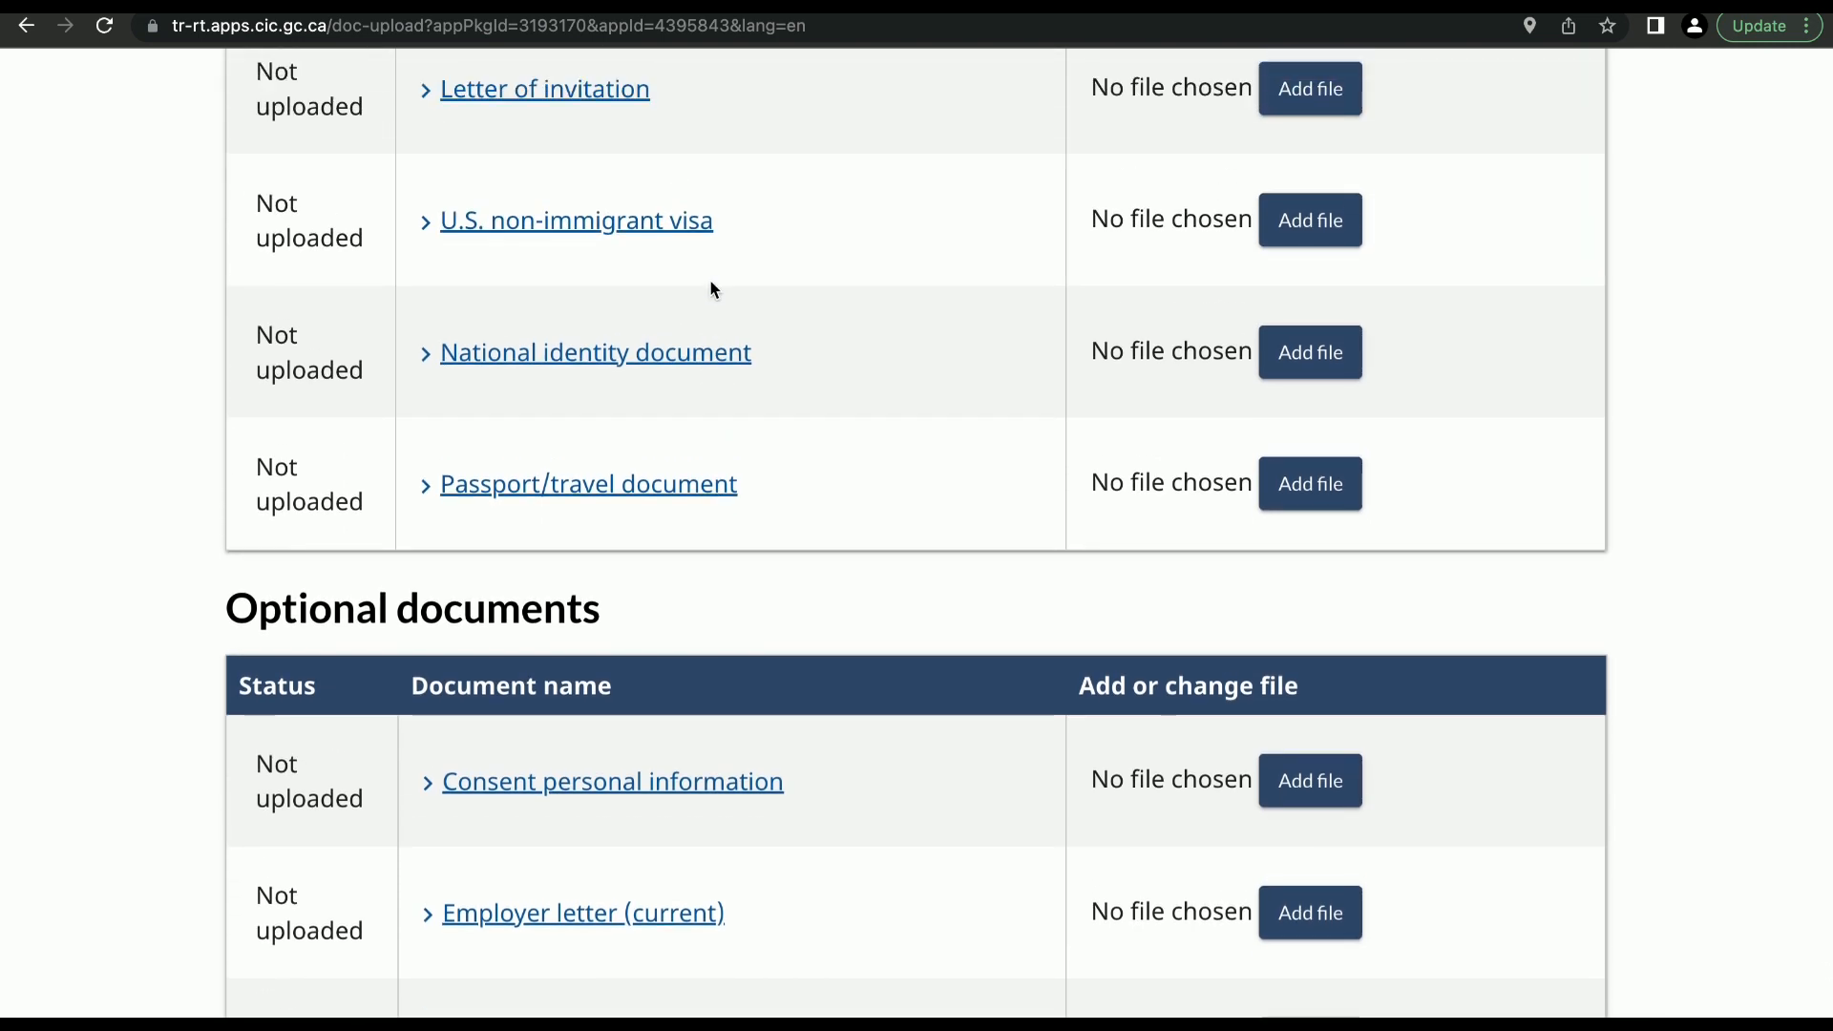
pyautogui.scroll(-3, 714, 290)
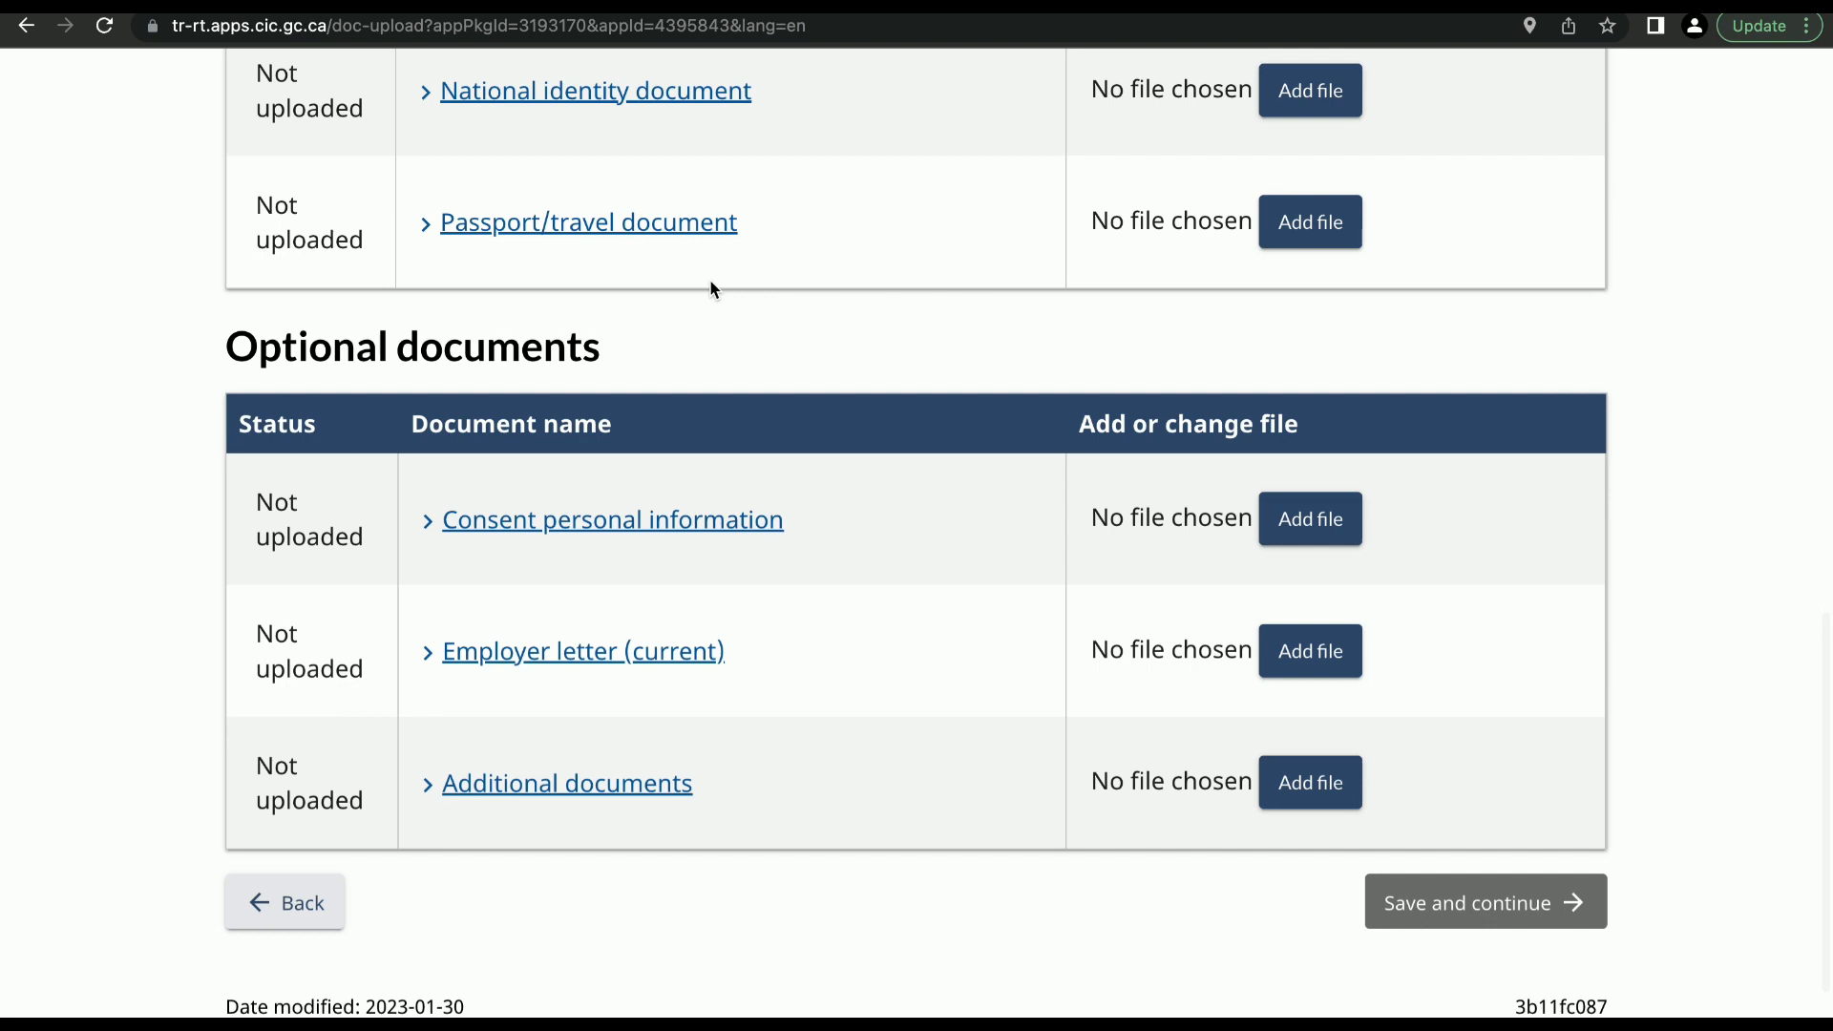
# Expand the Additional documents description and cancel the file chooser without uploading
pyautogui.click(528, 793)
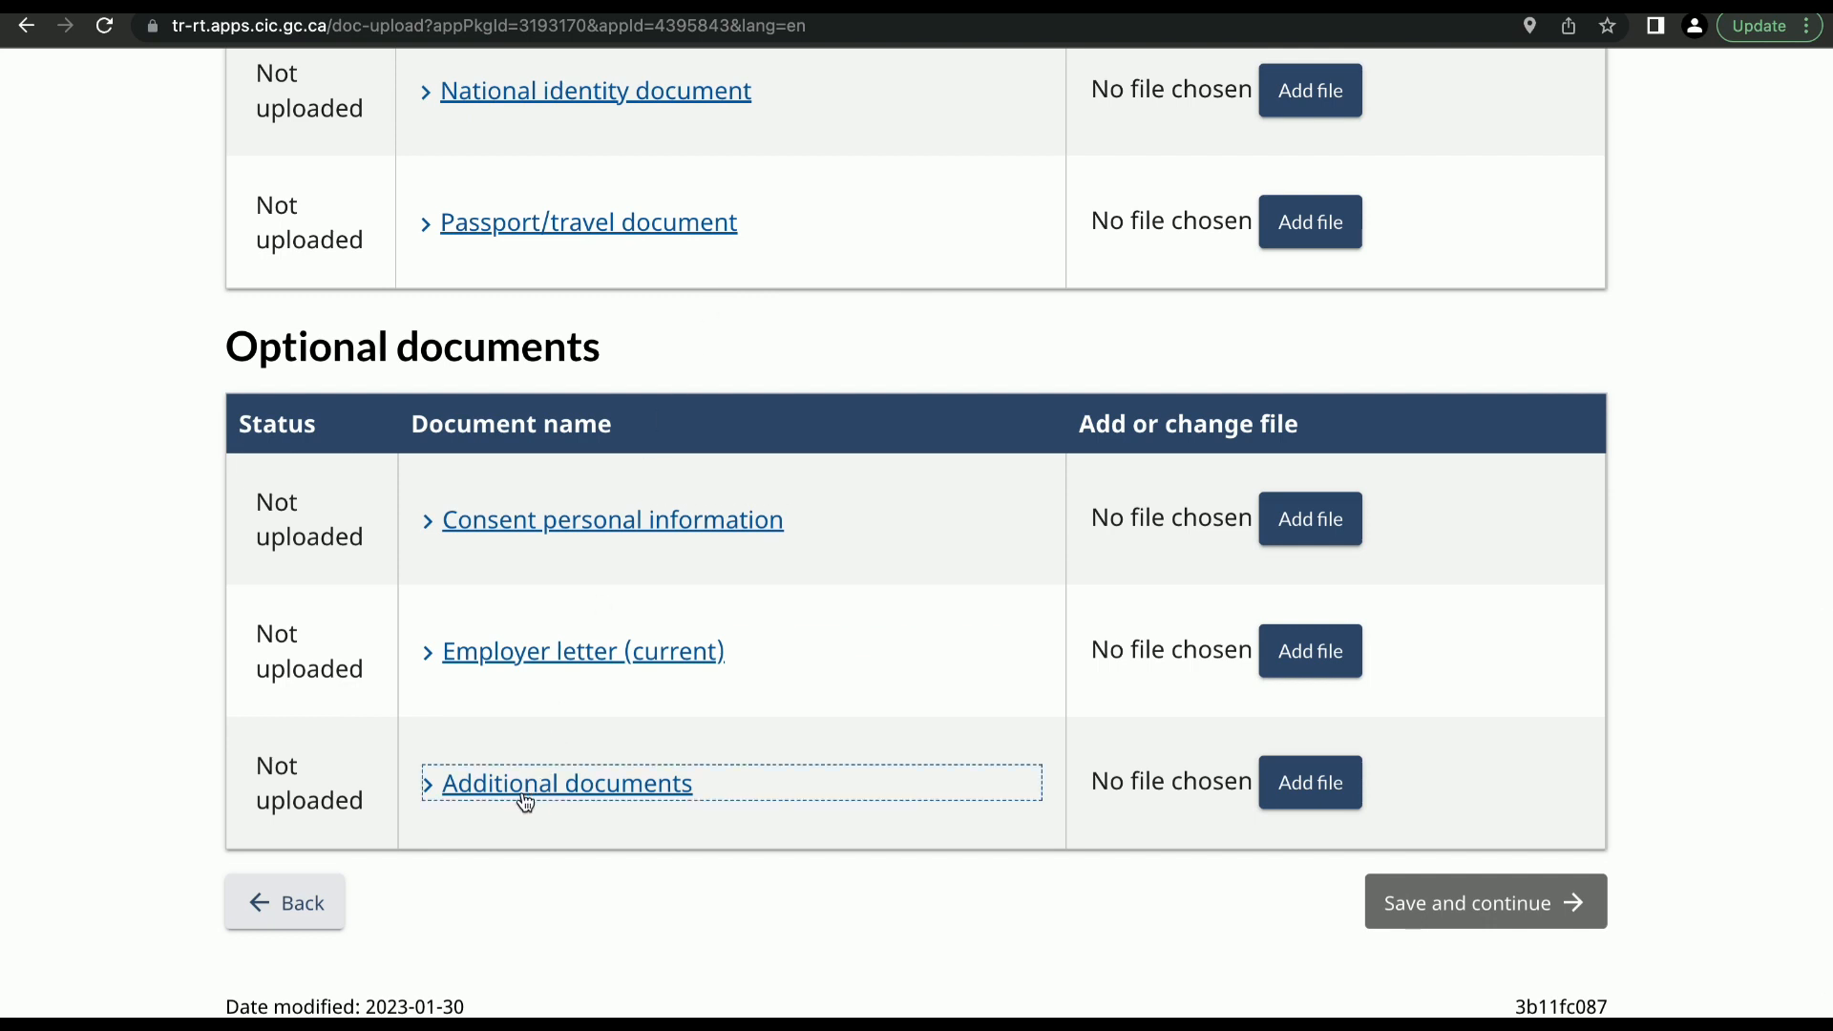
pyautogui.scroll(-3, 588, 955)
pyautogui.click(1291, 537)
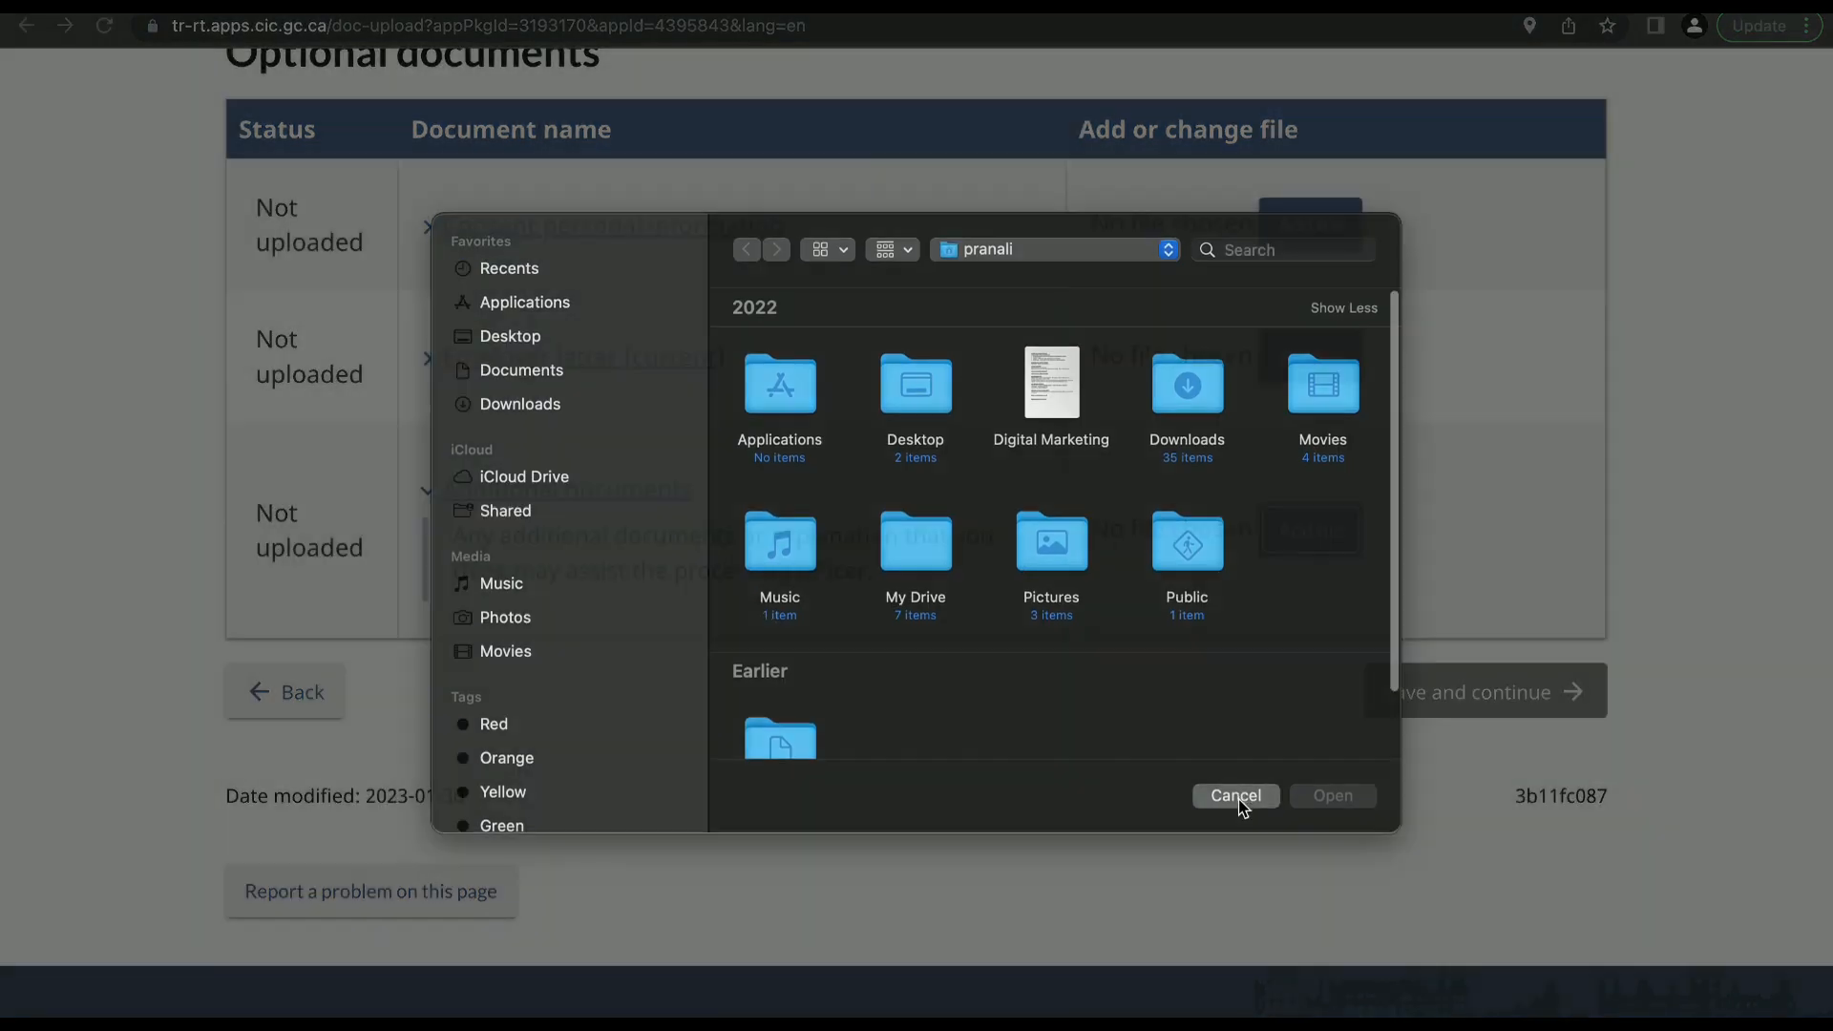
pyautogui.click(1238, 800)
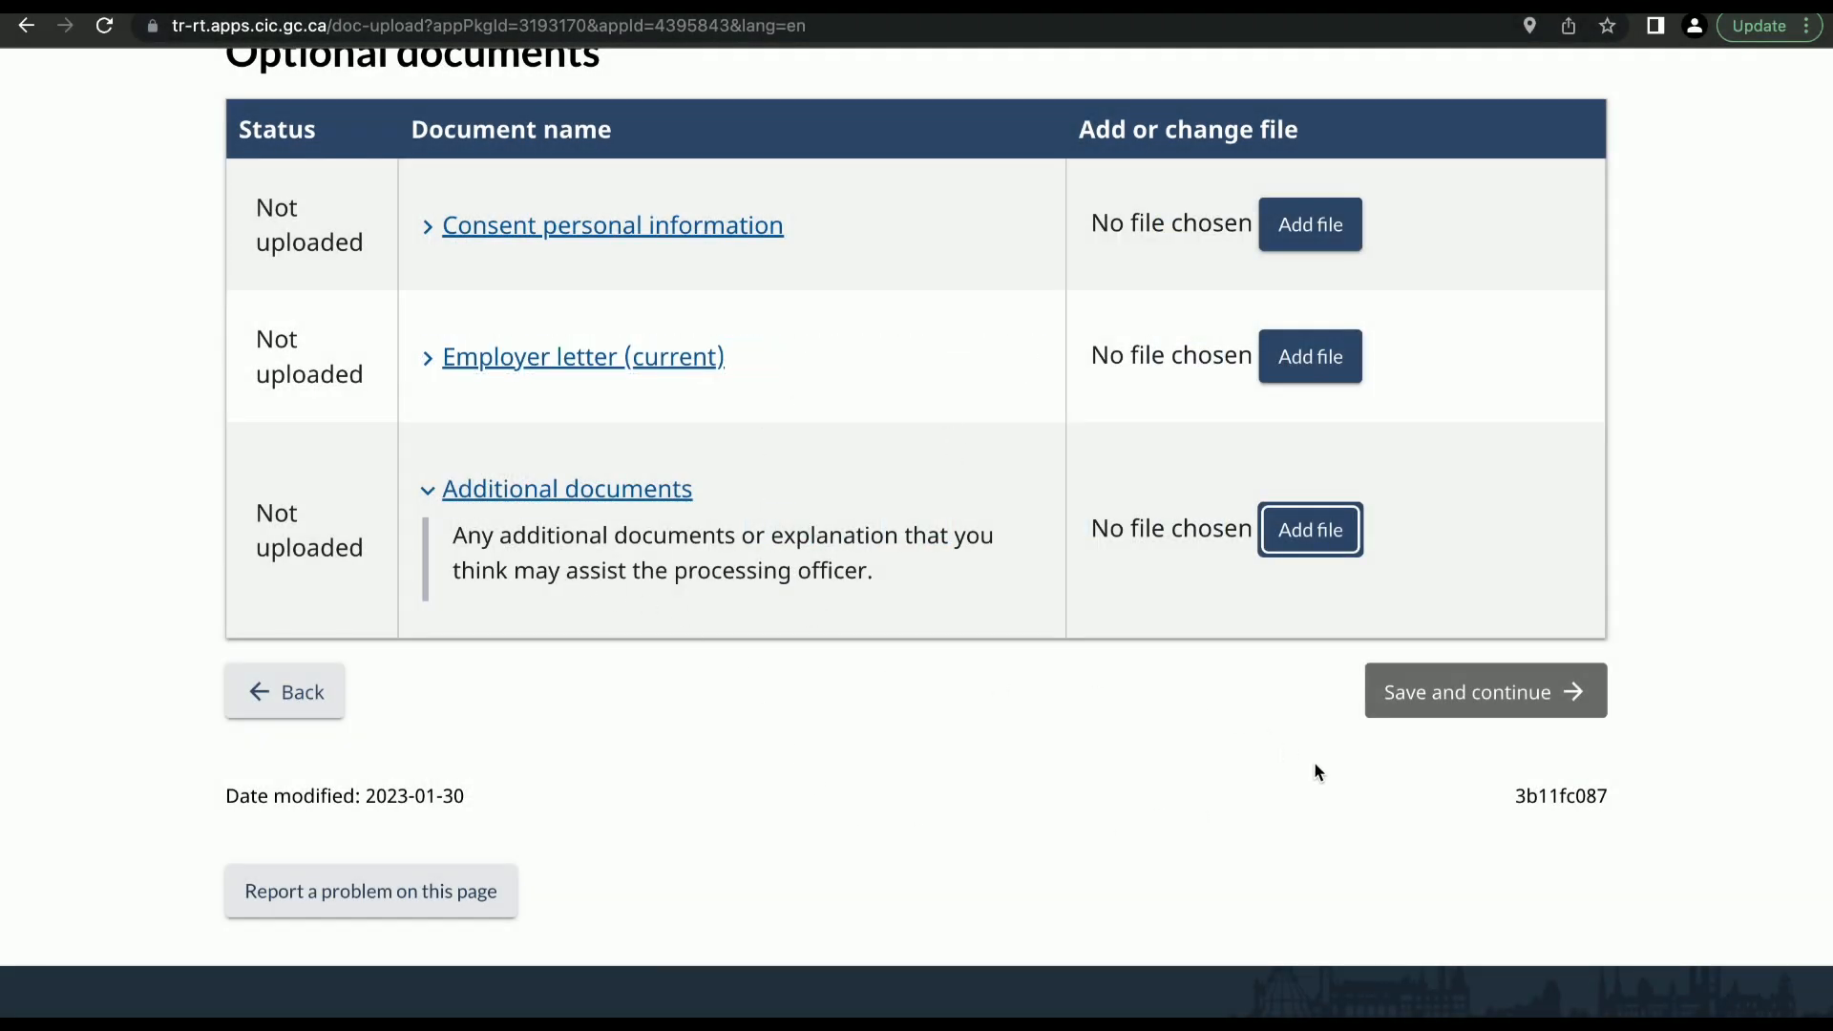
pyautogui.click(1432, 708)
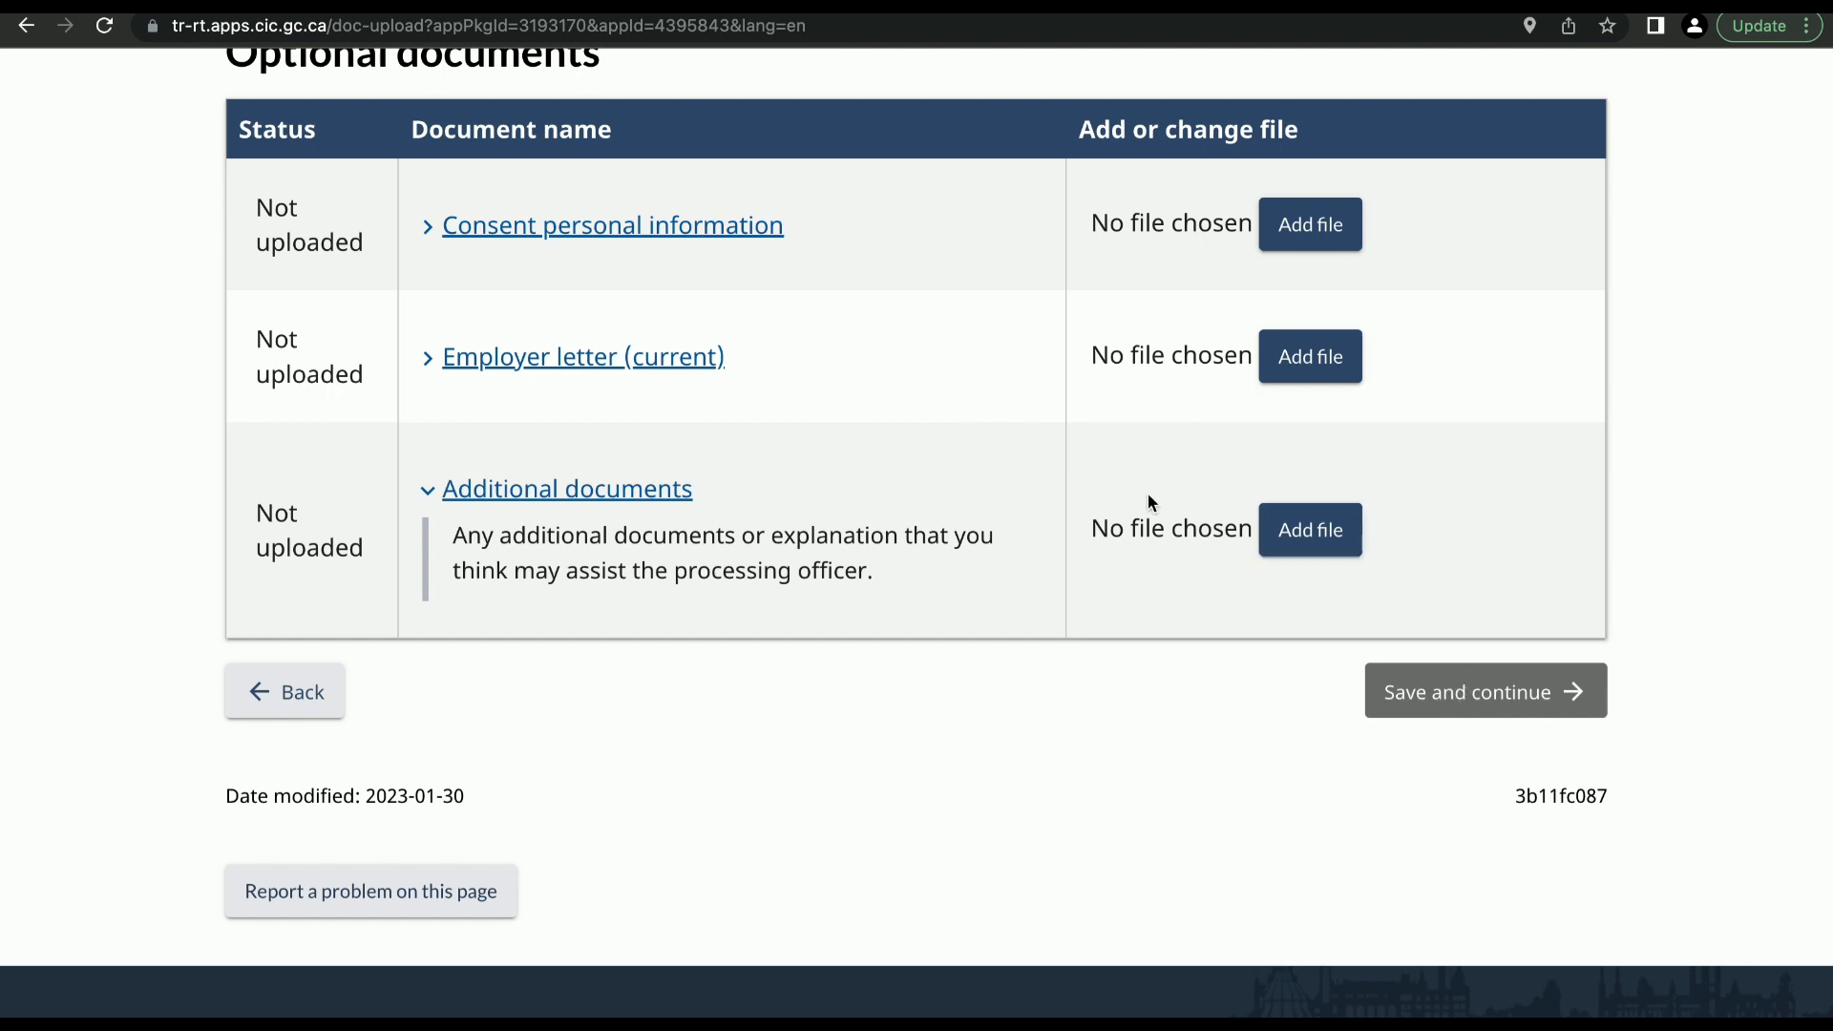
# Show the remaining application steps, Fees through Complete, in the step bar
pyautogui.scroll(15, 1281, 347)
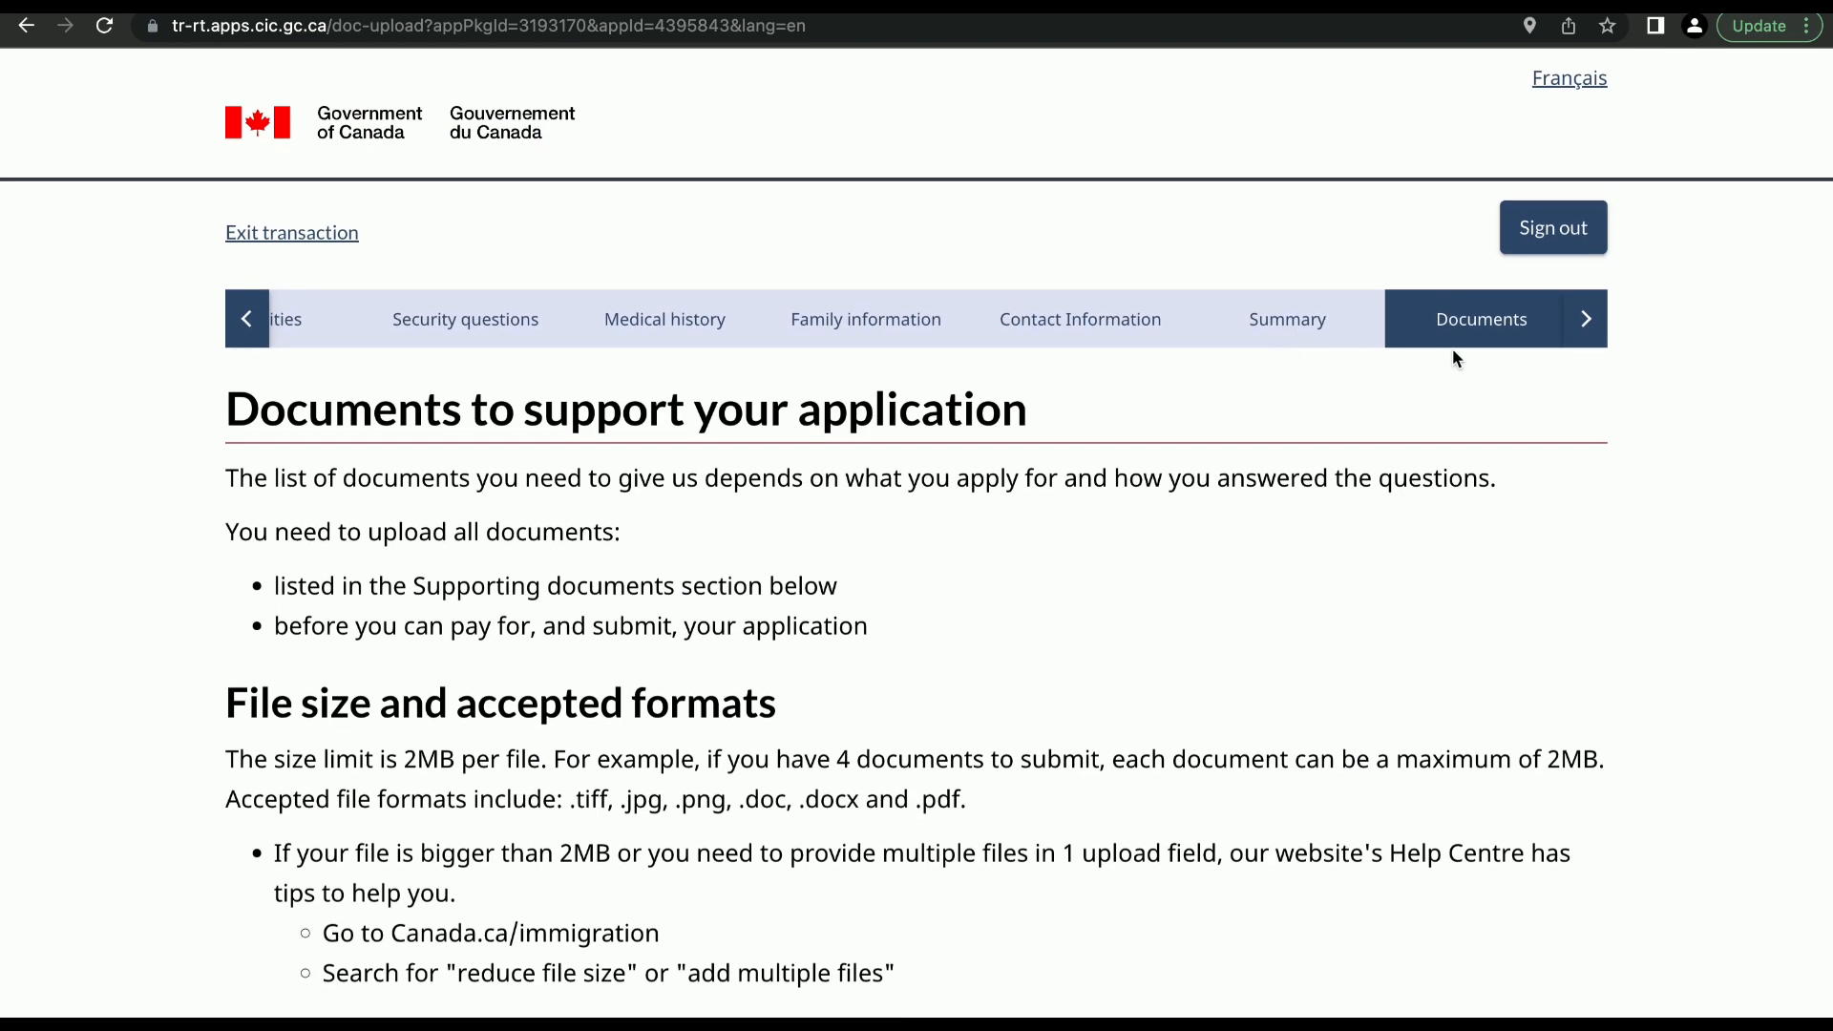
pyautogui.click(1584, 321)
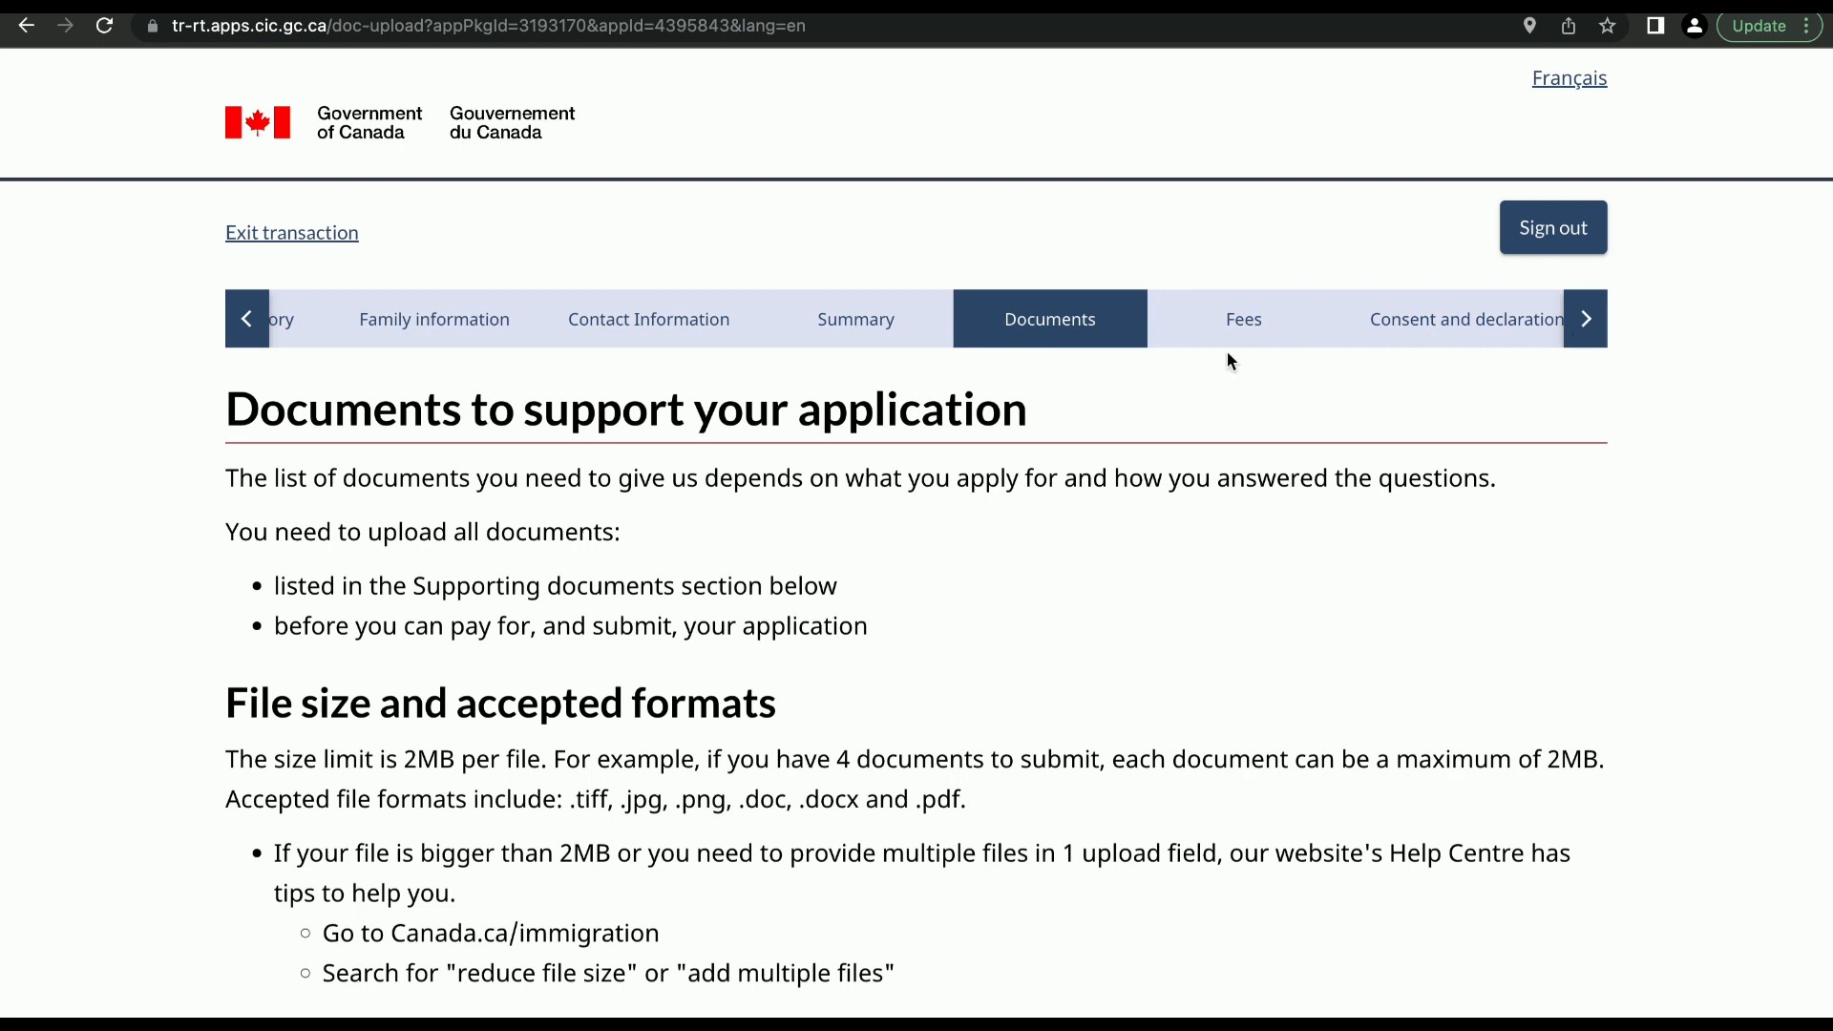
pyautogui.click(1585, 319)
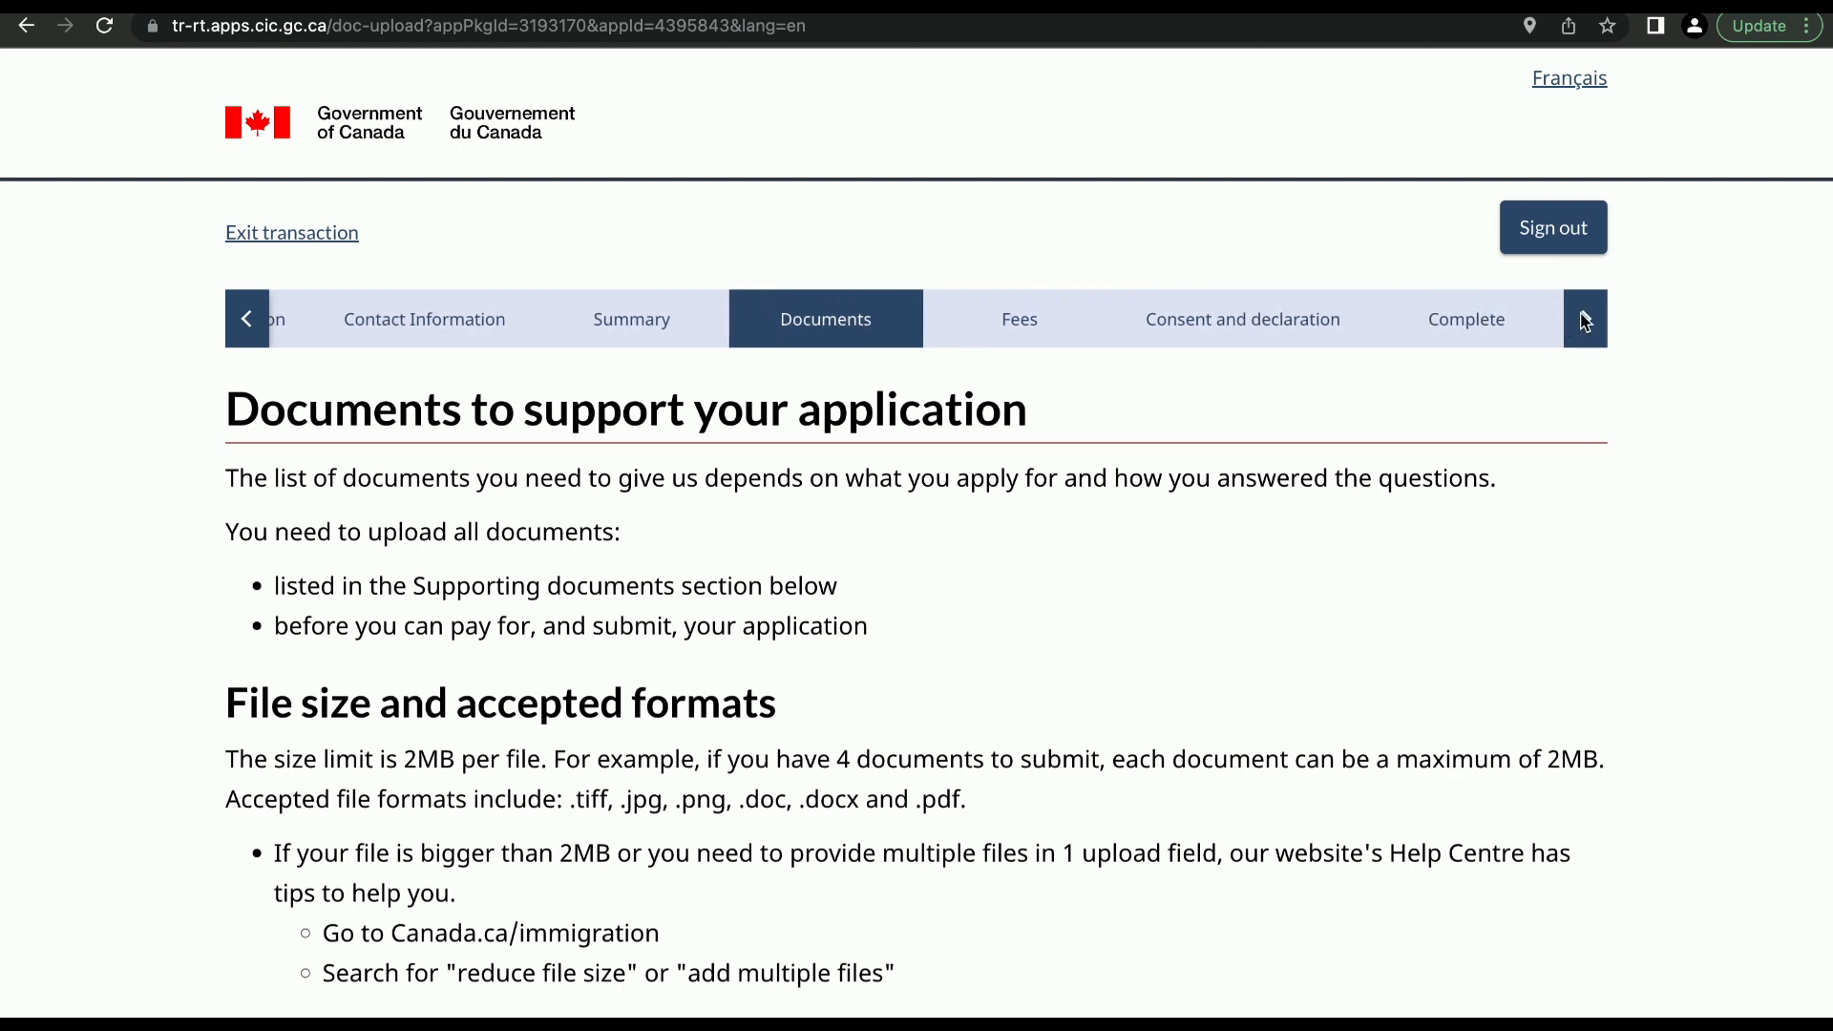